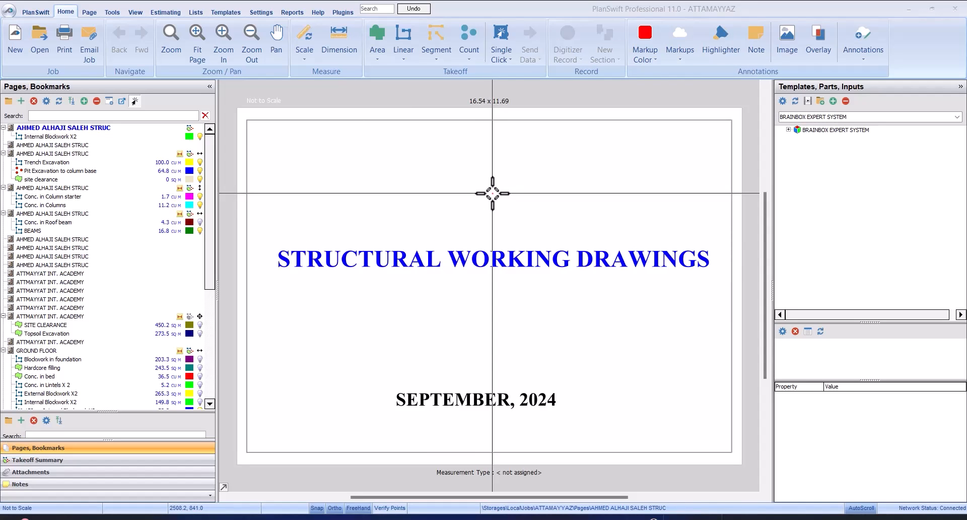
Start a new job numbered 2024 with the description "PROPOSED DATA CENTRE", keeping the local storage location and English measurement type.
{"action": "left_click", "coordinate": [15, 43]}
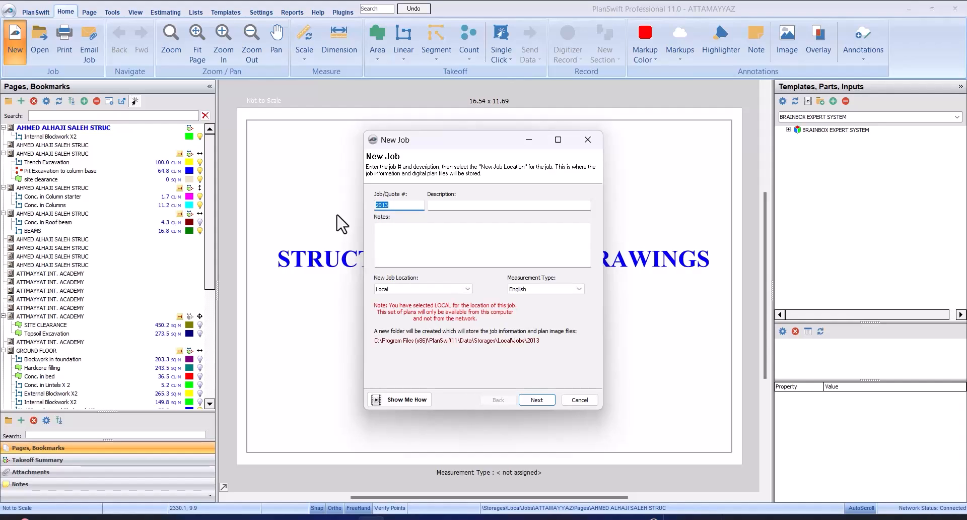
{"action": "type", "text": "2024"}
{"action": "left_click", "coordinate": [494, 205]}
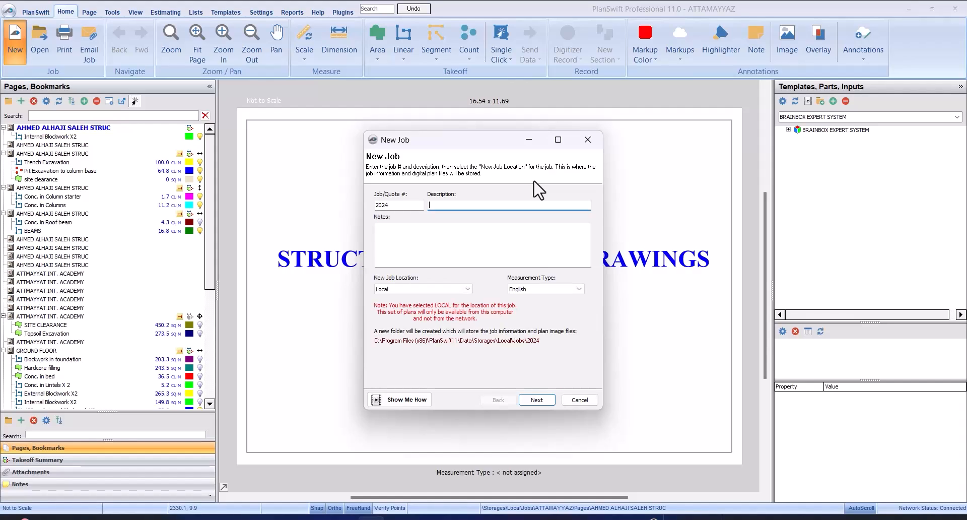
{"action": "key", "text": "BackSpace"}
{"action": "type", "text": "PROPOSED DATA CENTRE"}
{"action": "left_click", "coordinate": [539, 247]}
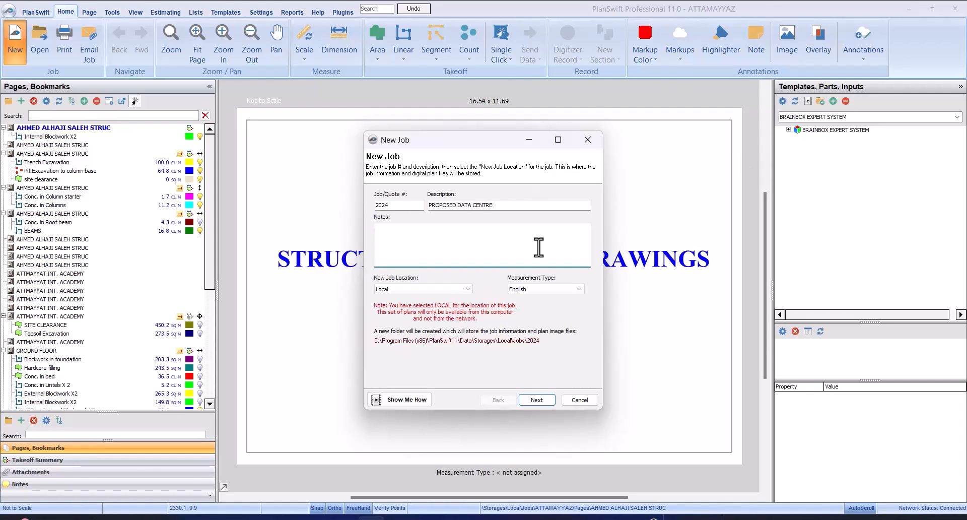
{"action": "left_click", "coordinate": [537, 400]}
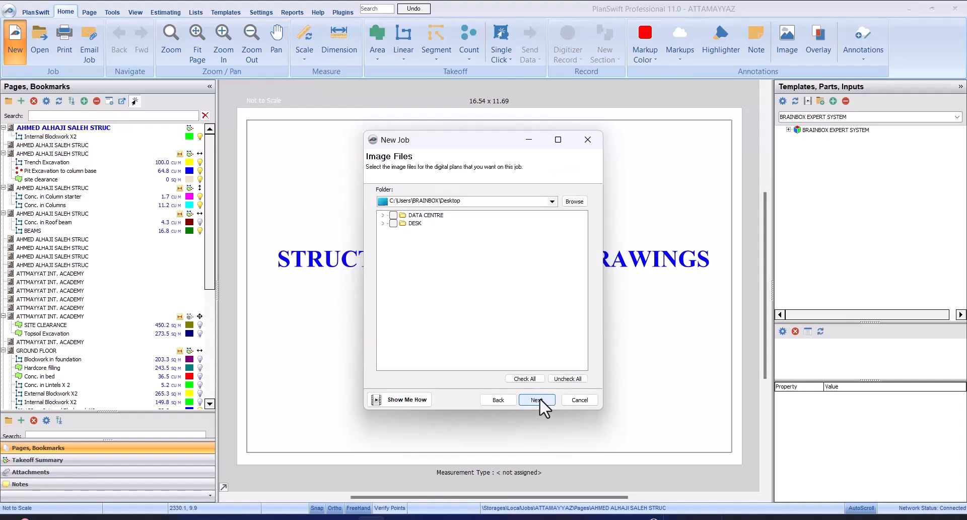
Select all three PDFs in the DATA CENTRE folder, architectural, M&E and structural, as the job's plan files.
{"action": "left_click", "coordinate": [383, 215]}
{"action": "left_click", "coordinate": [443, 225]}
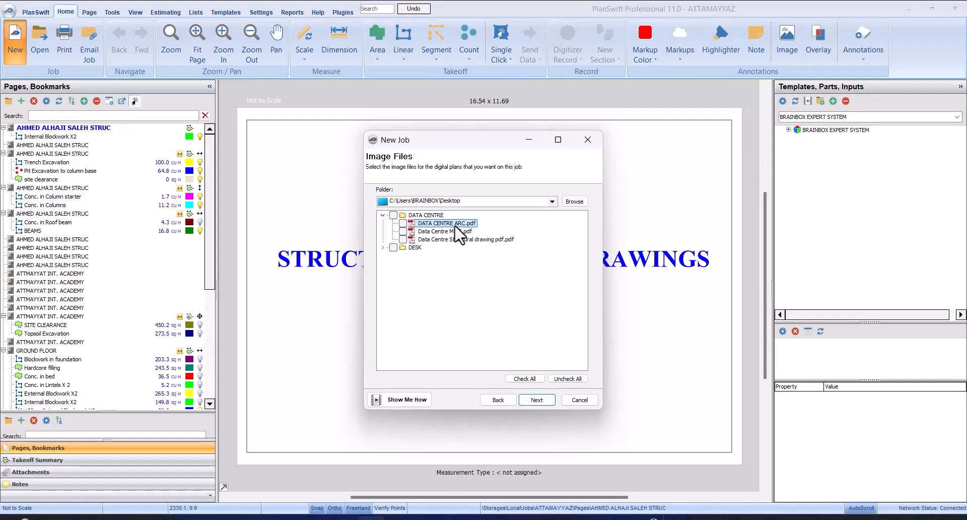
{"action": "left_click", "coordinate": [433, 232]}
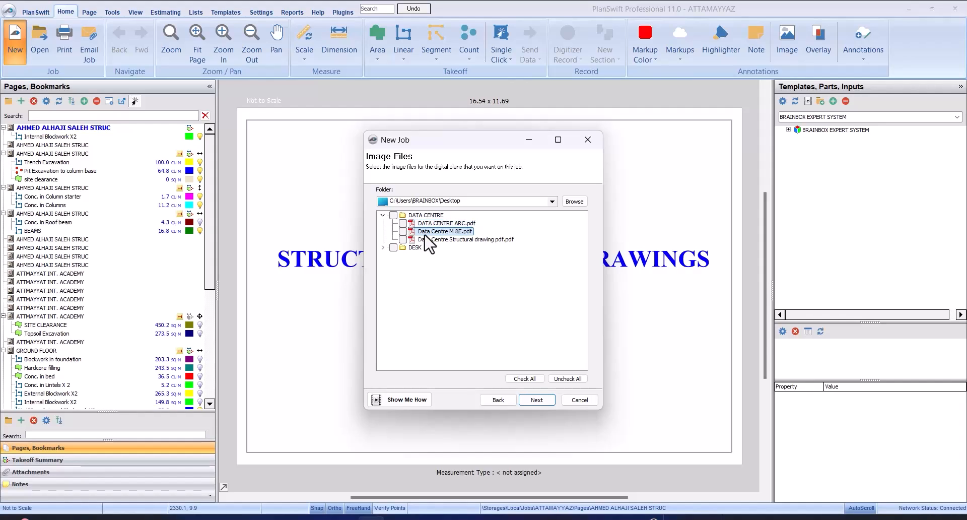
{"action": "left_click", "coordinate": [437, 240]}
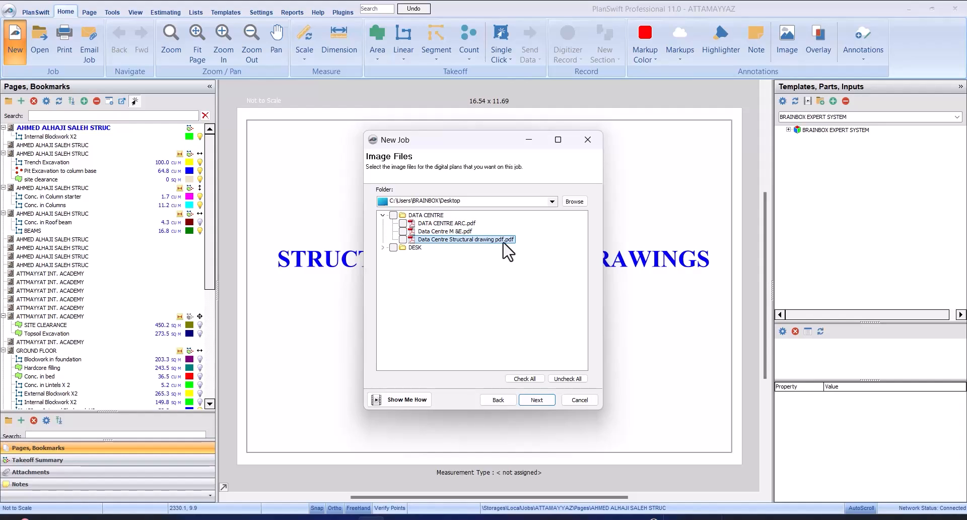
{"action": "left_click", "coordinate": [394, 215]}
{"action": "left_click", "coordinate": [394, 215]}
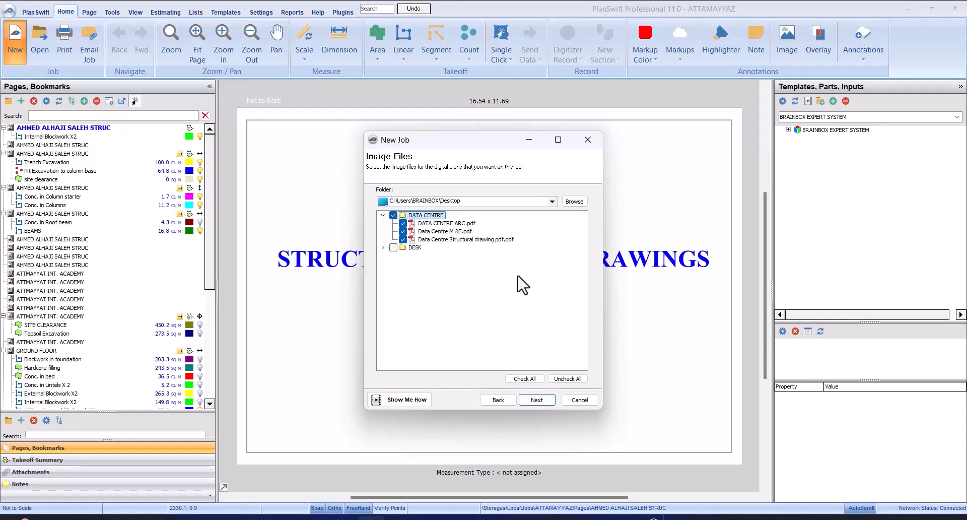
{"action": "left_click", "coordinate": [537, 399]}
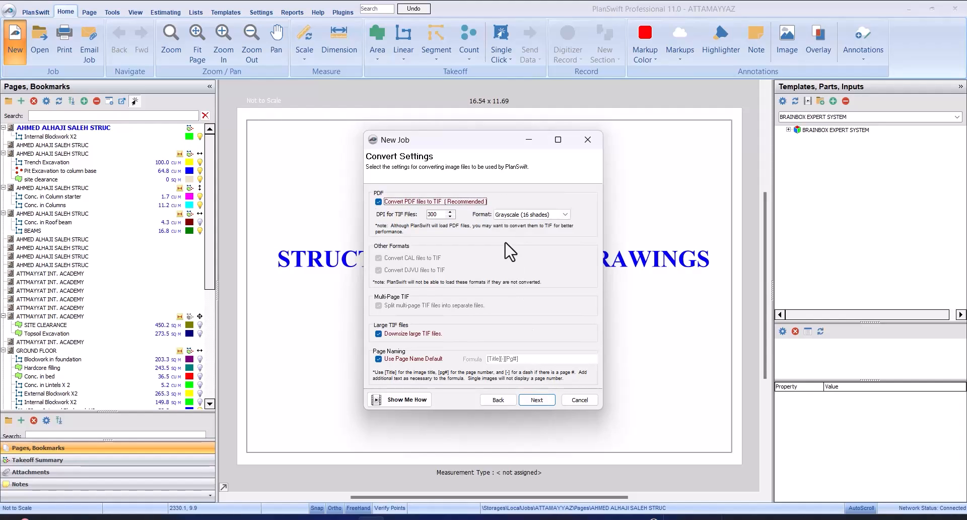
Set the PDF-to-TIF conversion format to True Color (32 bit) and finish creating the job.
{"action": "left_click", "coordinate": [559, 215]}
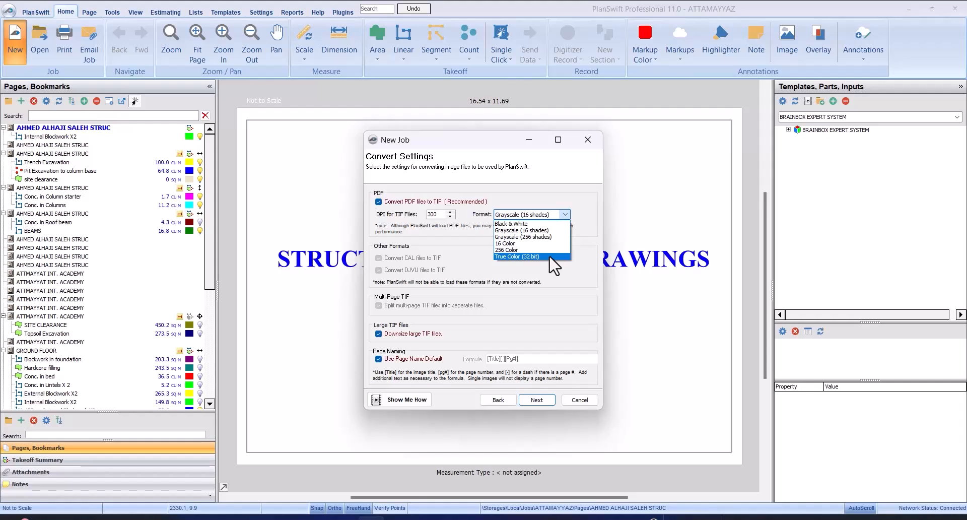
{"action": "left_click", "coordinate": [550, 256]}
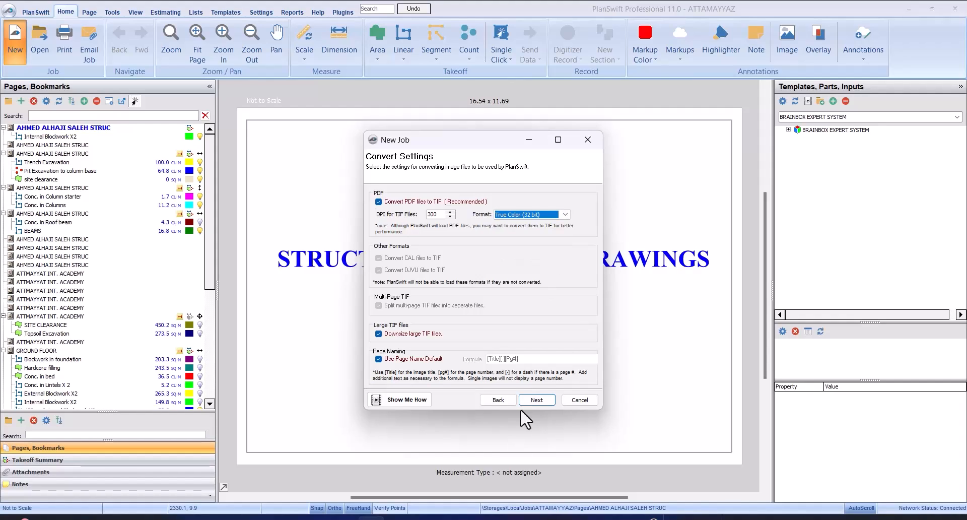
{"action": "left_click", "coordinate": [536, 399]}
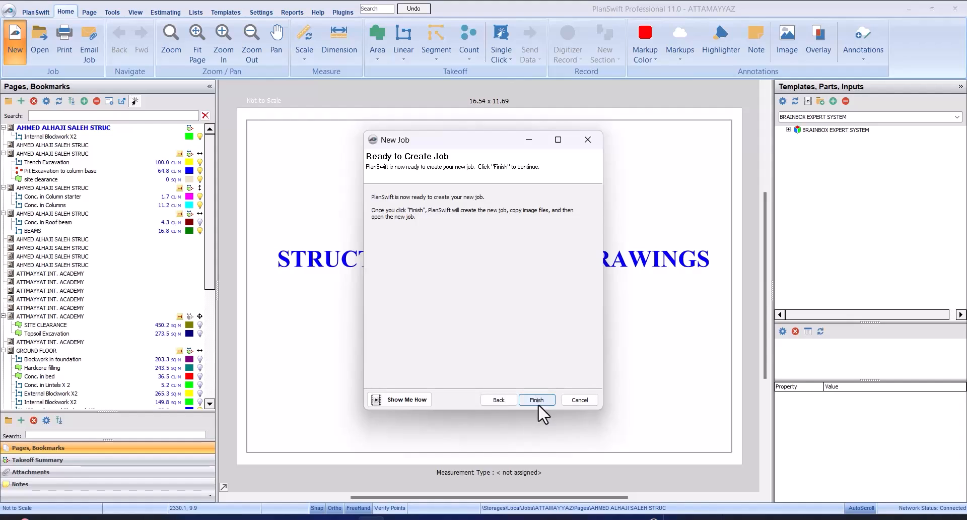
{"action": "left_click", "coordinate": [538, 402]}
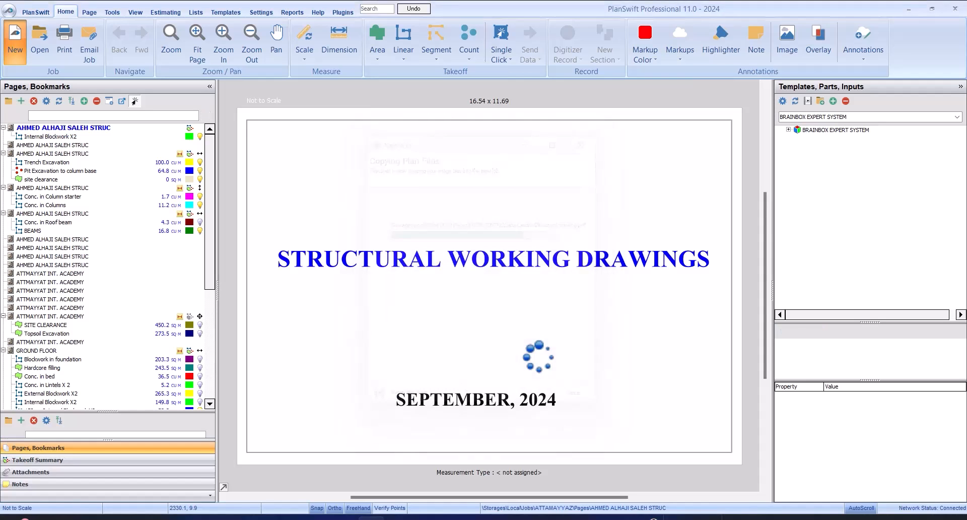
Look through the imported cover, the architectural, M&E and structural title pages, and the foundation general arrangement drawing.
{"action": "scroll", "coordinate": [544, 342], "scroll_direction": "up", "scroll_amount": 3}
{"action": "scroll", "coordinate": [544, 344], "scroll_direction": "down", "scroll_amount": 3}
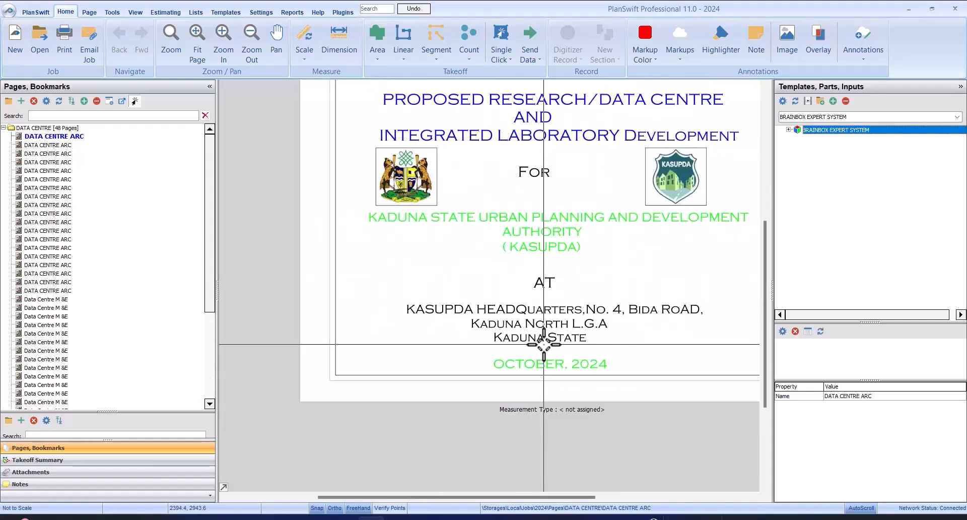
{"action": "left_click", "coordinate": [54, 145]}
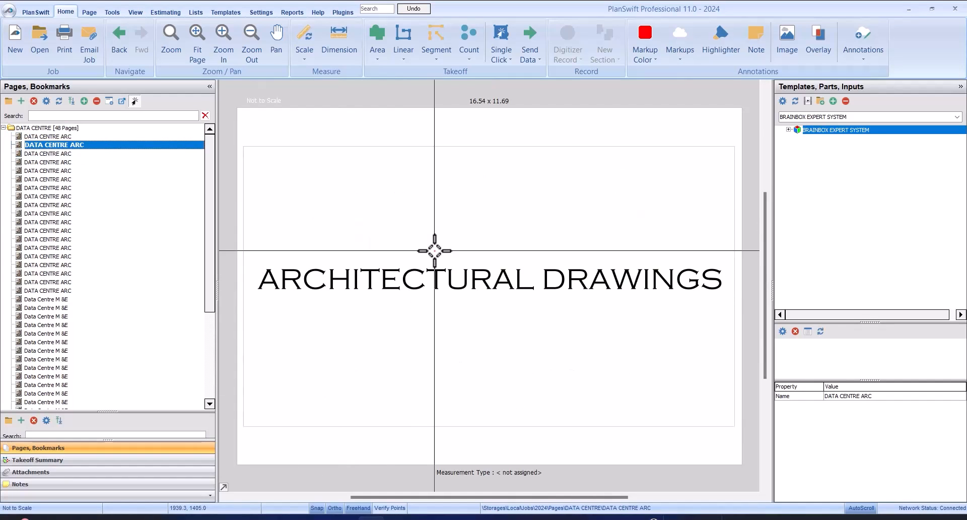
{"action": "left_click", "coordinate": [119, 301]}
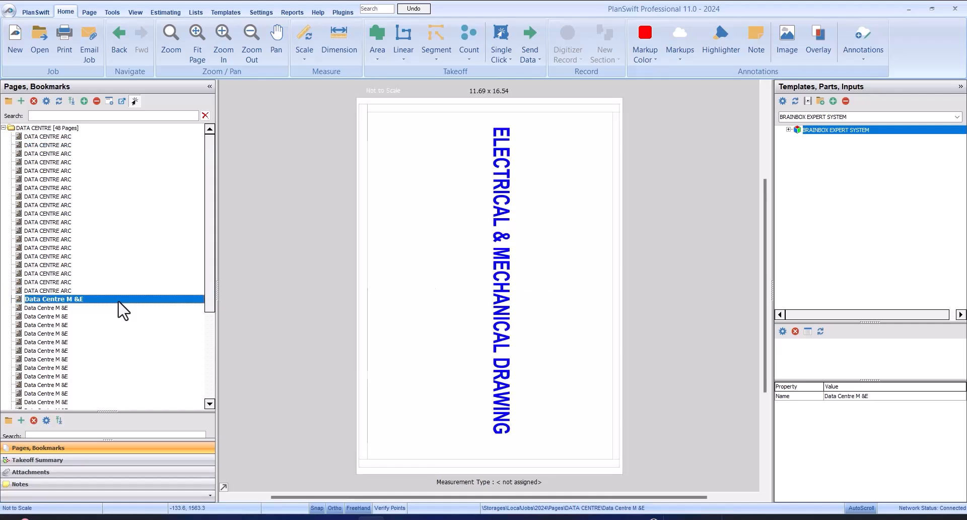
{"action": "scroll", "coordinate": [145, 318], "scroll_direction": "down", "scroll_amount": 5}
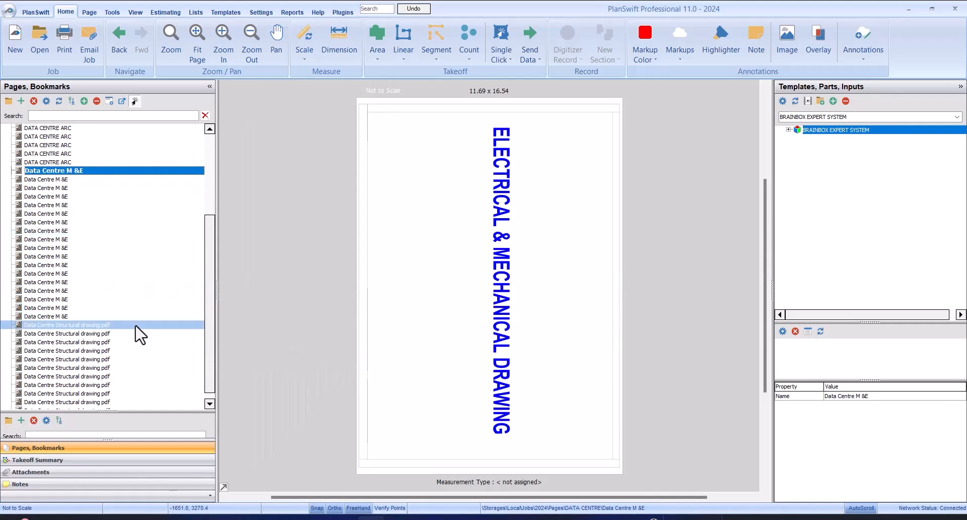
{"action": "left_click", "coordinate": [136, 326]}
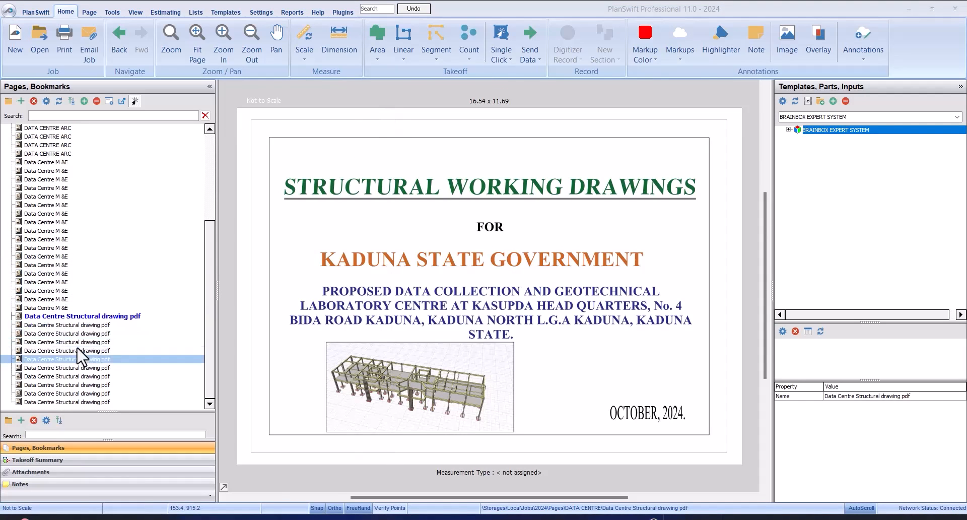
{"action": "left_click", "coordinate": [108, 334]}
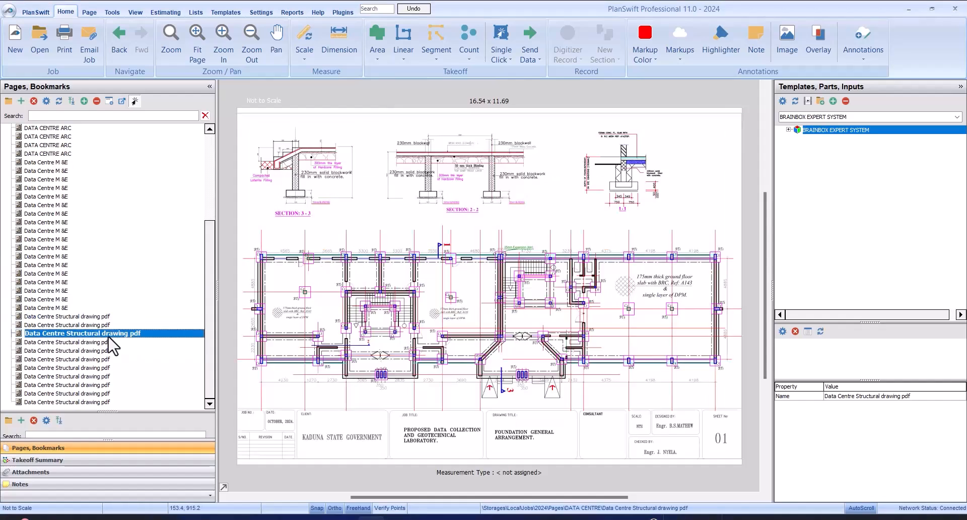
{"action": "scroll", "coordinate": [146, 234], "scroll_direction": "up", "scroll_amount": 5}
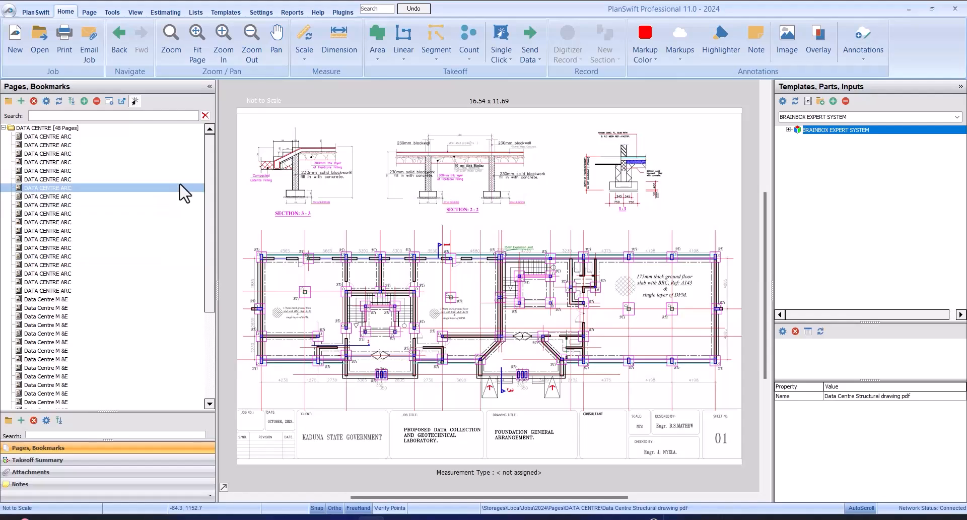
Open the architectural site plan, the third DATA CENTRE ARC page, and examine the mosque, file storage, admin block, main building and store.
{"action": "left_click", "coordinate": [130, 146]}
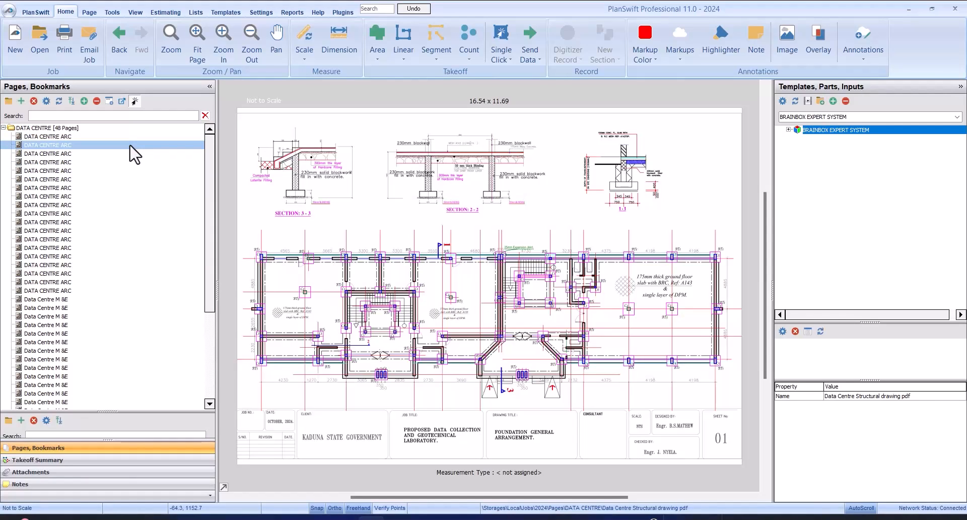
{"action": "left_click", "coordinate": [130, 145]}
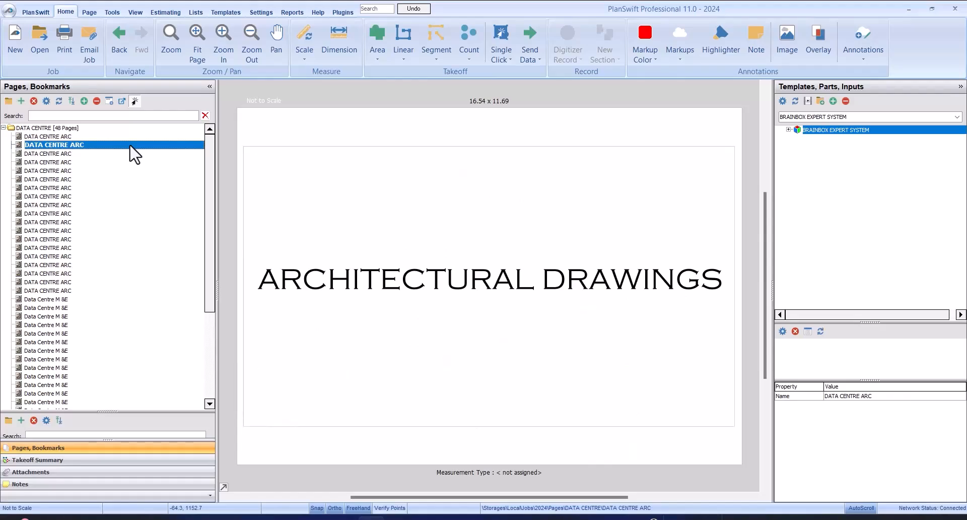
{"action": "left_click", "coordinate": [133, 155]}
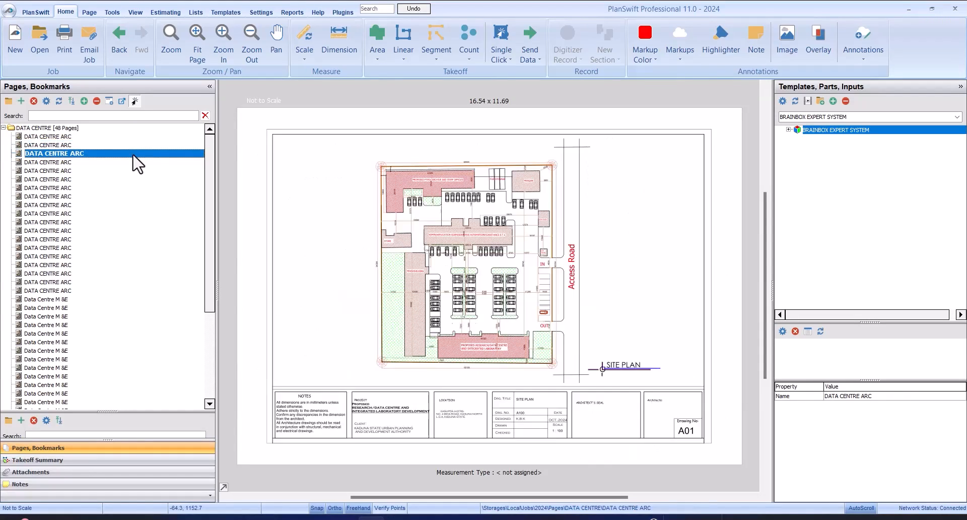
{"action": "scroll", "coordinate": [484, 212], "scroll_direction": "up", "scroll_amount": 6}
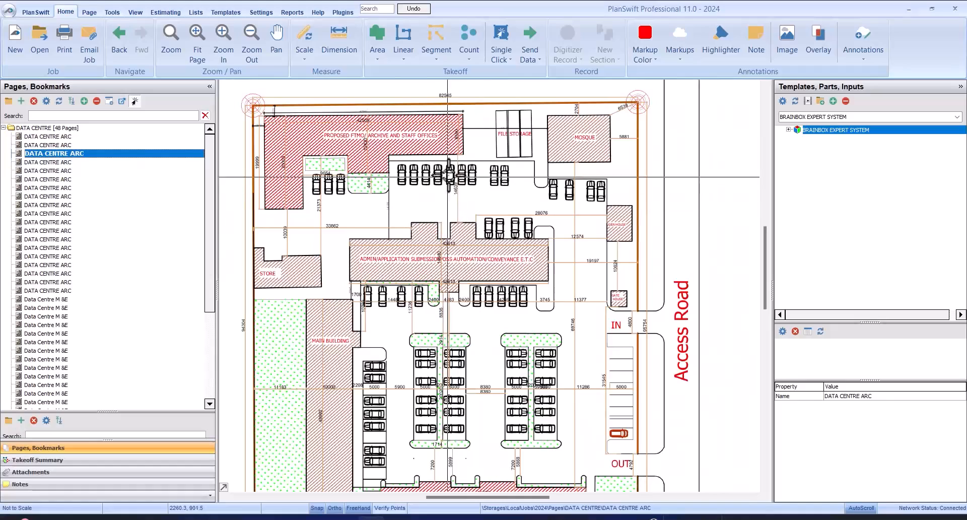
{"action": "scroll", "coordinate": [571, 136], "scroll_direction": "up", "scroll_amount": 3}
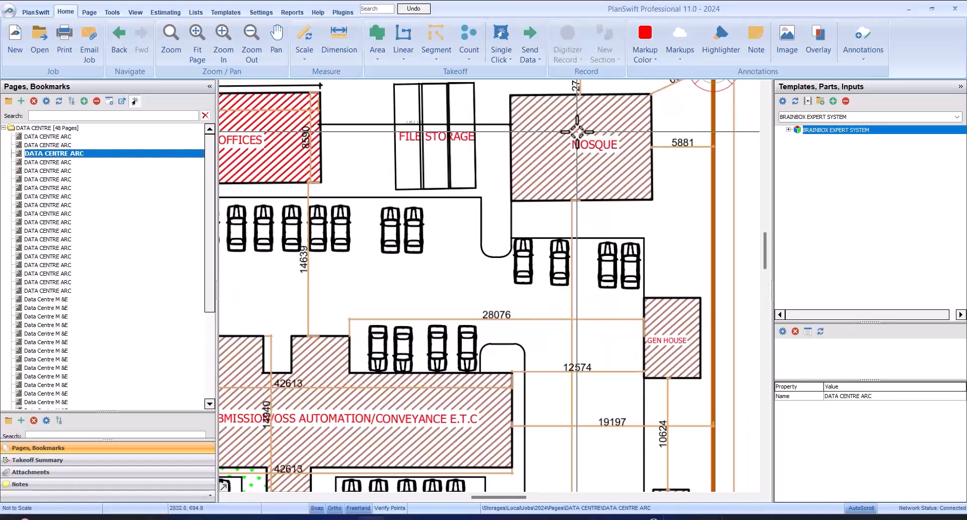
{"action": "scroll", "coordinate": [588, 136], "scroll_direction": "down", "scroll_amount": 2}
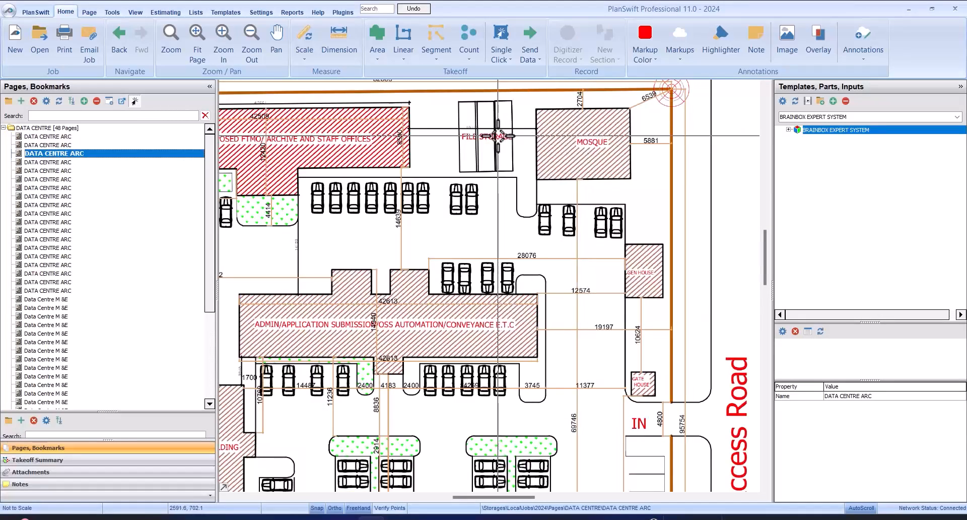
{"action": "scroll", "coordinate": [479, 137], "scroll_direction": "up", "scroll_amount": 1}
{"action": "scroll", "coordinate": [480, 137], "scroll_direction": "down", "scroll_amount": 3}
{"action": "scroll", "coordinate": [392, 248], "scroll_direction": "up", "scroll_amount": 1}
{"action": "scroll", "coordinate": [392, 249], "scroll_direction": "up", "scroll_amount": 2}
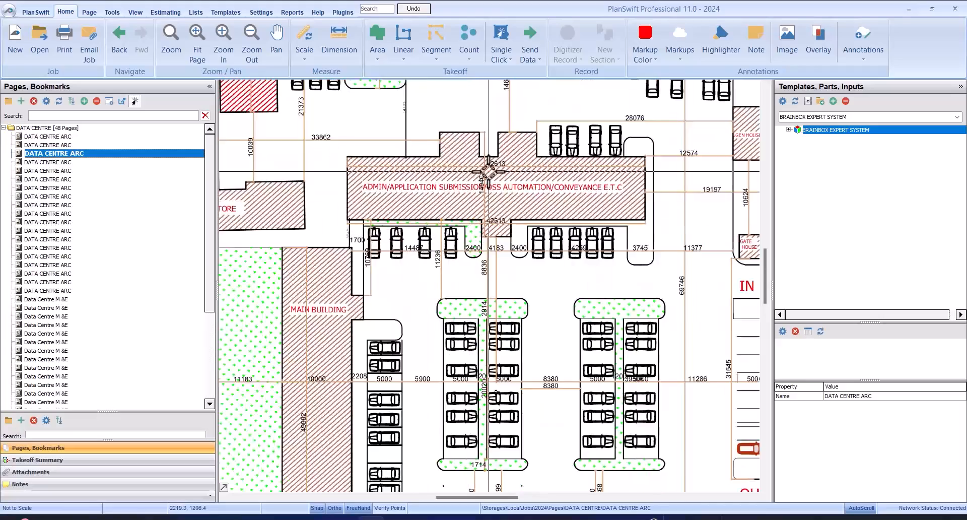
{"action": "scroll", "coordinate": [553, 169], "scroll_direction": "down", "scroll_amount": 2}
{"action": "scroll", "coordinate": [410, 258], "scroll_direction": "up", "scroll_amount": 1}
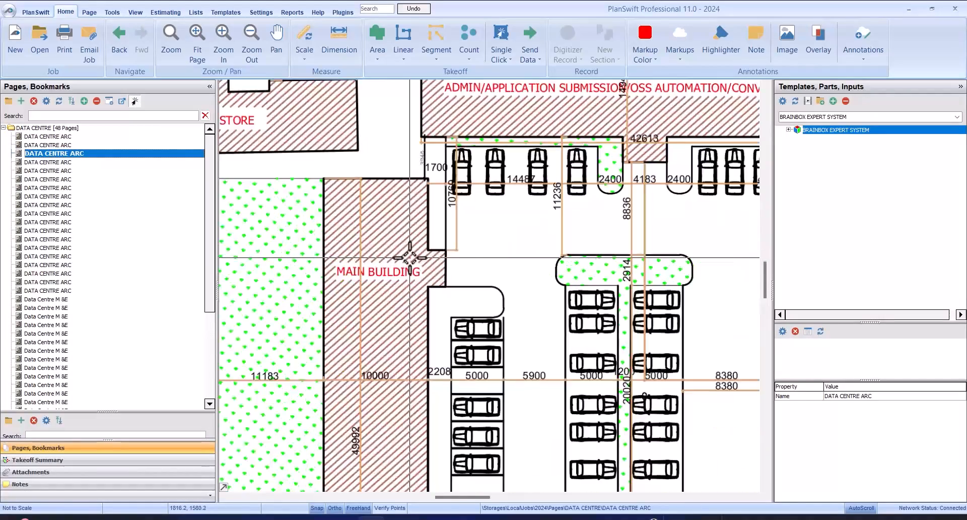
{"action": "scroll", "coordinate": [410, 257], "scroll_direction": "down", "scroll_amount": 1}
{"action": "scroll", "coordinate": [410, 257], "scroll_direction": "up", "scroll_amount": 1}
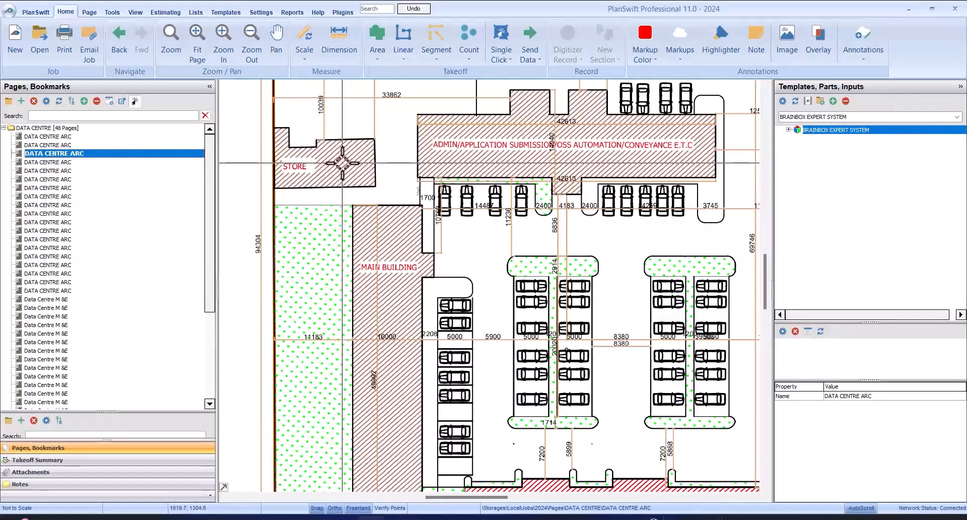
Examine the proposed research/data centre and laboratory and the proposed FTMO archive and staff offices on the site plan.
{"action": "scroll", "coordinate": [343, 163], "scroll_direction": "down", "scroll_amount": 2}
{"action": "scroll", "coordinate": [377, 259], "scroll_direction": "up", "scroll_amount": 1}
{"action": "scroll", "coordinate": [471, 275], "scroll_direction": "up", "scroll_amount": 2}
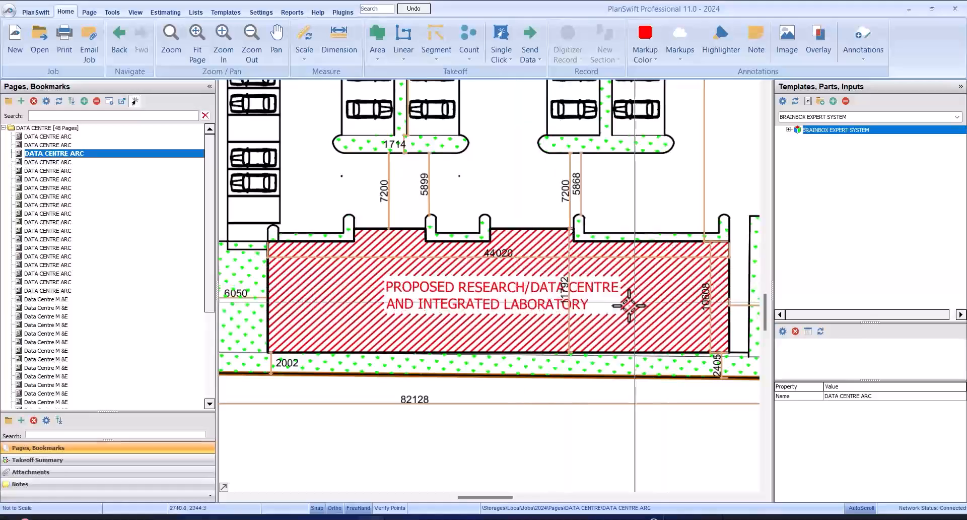
{"action": "scroll", "coordinate": [602, 274], "scroll_direction": "down", "scroll_amount": 2}
{"action": "scroll", "coordinate": [601, 279], "scroll_direction": "up", "scroll_amount": 2}
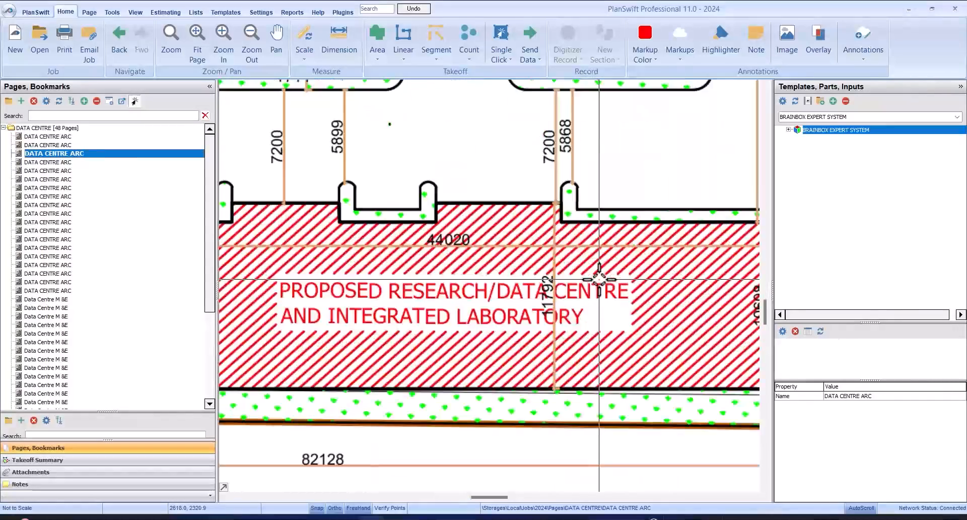
{"action": "scroll", "coordinate": [607, 277], "scroll_direction": "down", "scroll_amount": 4}
{"action": "scroll", "coordinate": [508, 160], "scroll_direction": "up", "scroll_amount": 5}
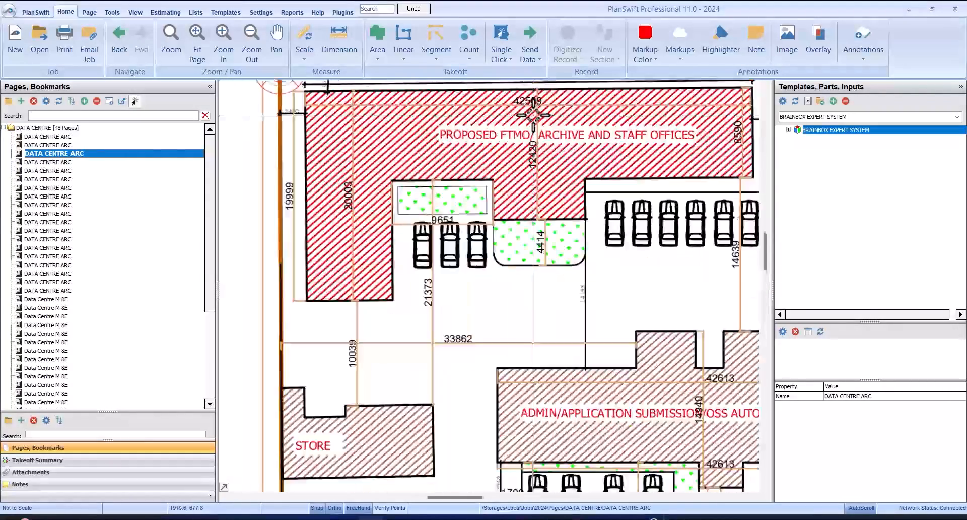
{"action": "scroll", "coordinate": [509, 161], "scroll_direction": "up", "scroll_amount": 2}
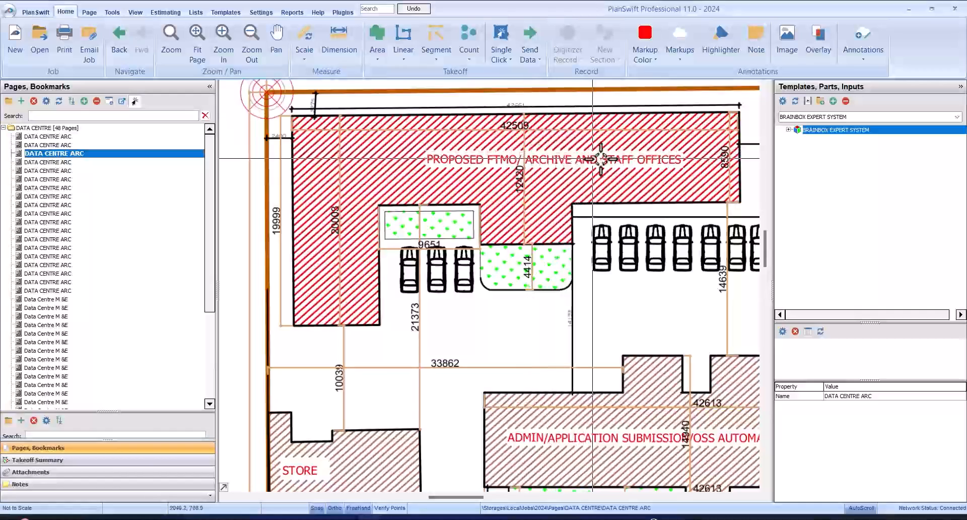
{"action": "scroll", "coordinate": [526, 194], "scroll_direction": "down", "scroll_amount": 2}
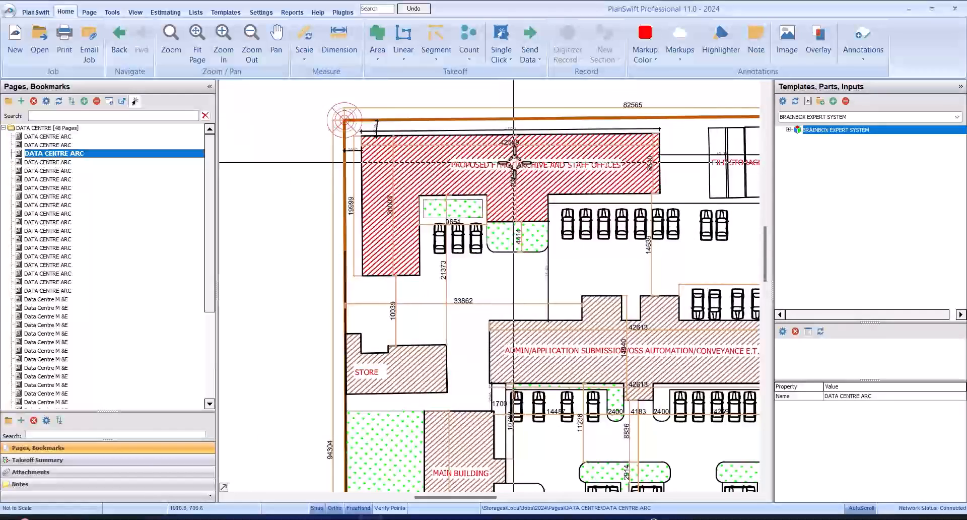
{"action": "scroll", "coordinate": [531, 170], "scroll_direction": "down", "scroll_amount": 2}
{"action": "scroll", "coordinate": [595, 400], "scroll_direction": "up", "scroll_amount": 4}
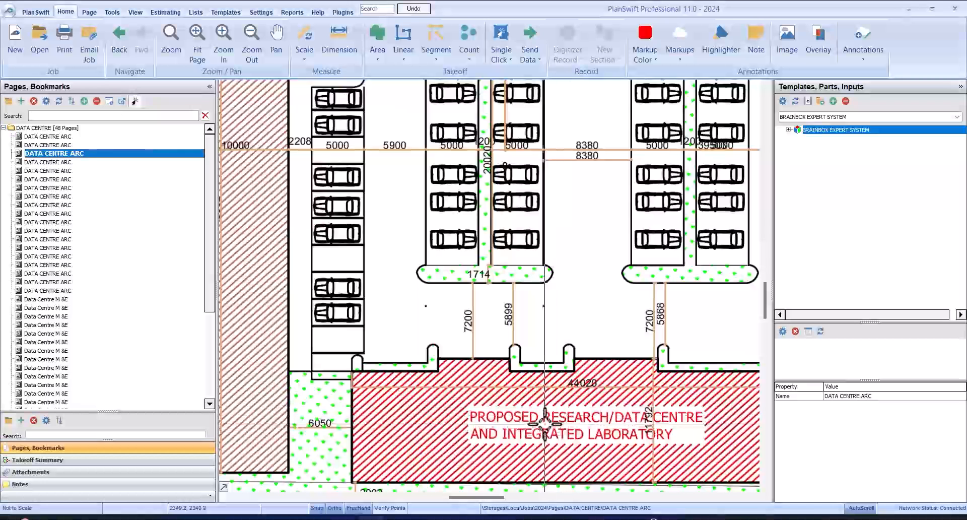
Open the ground floor plan, drawing A02, and examine Integrated Laboratories 1 and 2, the enquiry/reception and the entrance area.
{"action": "left_click", "coordinate": [126, 162]}
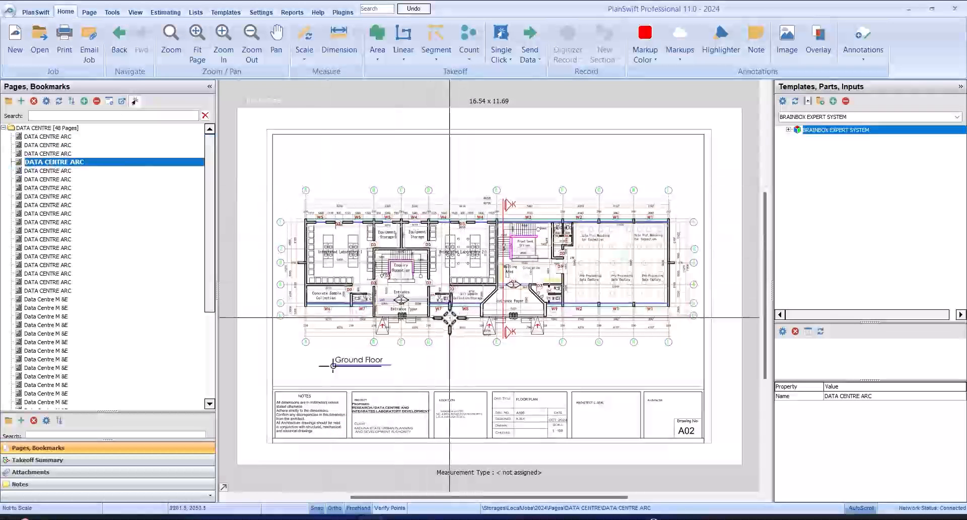
{"action": "scroll", "coordinate": [336, 233], "scroll_direction": "up", "scroll_amount": 3}
{"action": "scroll", "coordinate": [339, 242], "scroll_direction": "down", "scroll_amount": 2}
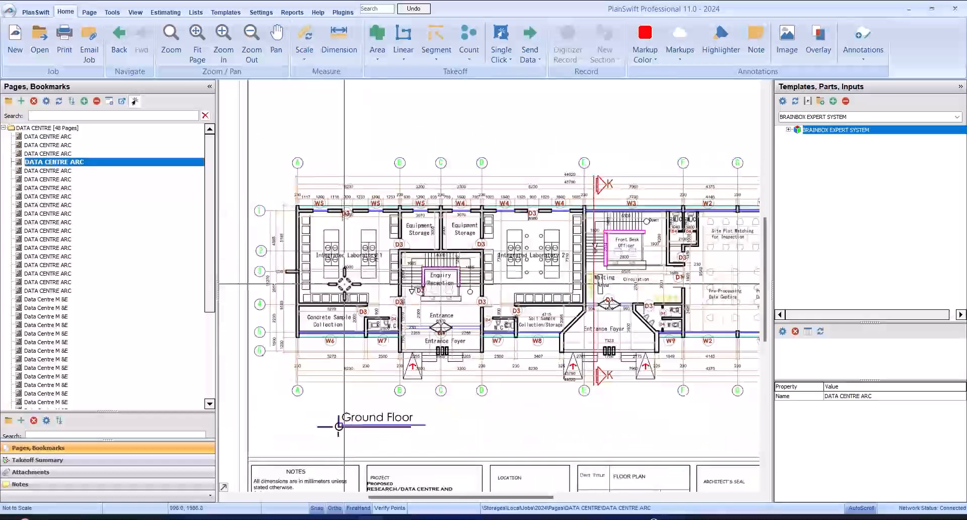
{"action": "scroll", "coordinate": [345, 281], "scroll_direction": "up", "scroll_amount": 3}
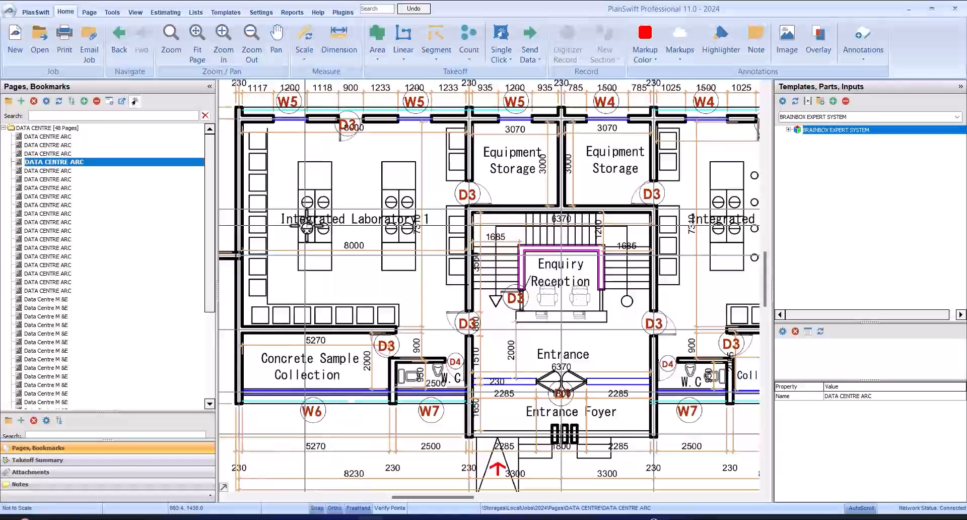
{"action": "scroll", "coordinate": [357, 215], "scroll_direction": "down", "scroll_amount": 1}
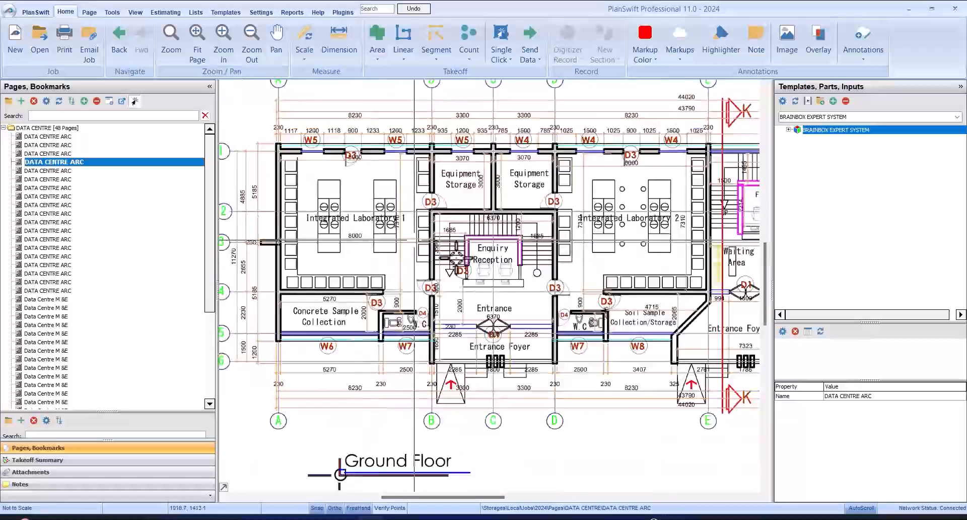
{"action": "scroll", "coordinate": [508, 275], "scroll_direction": "up", "scroll_amount": 2}
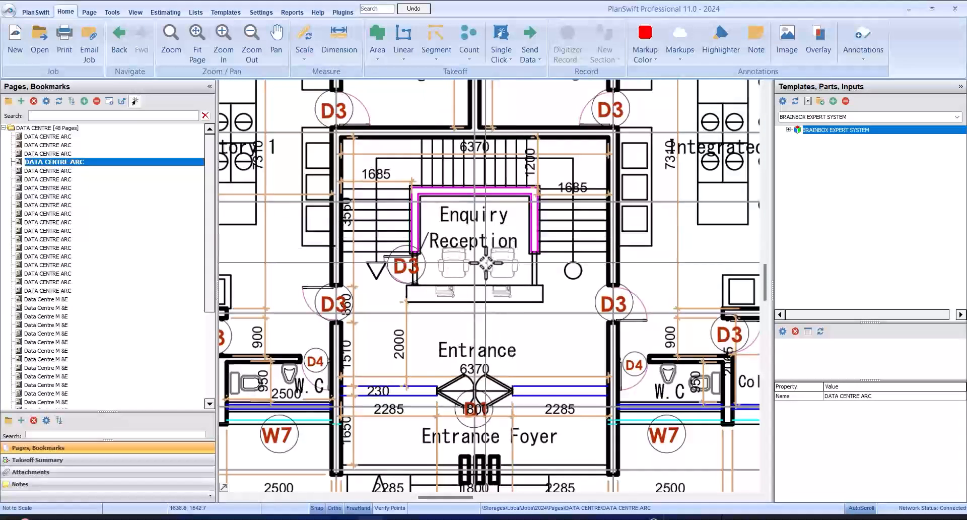
{"action": "scroll", "coordinate": [459, 345], "scroll_direction": "down", "scroll_amount": 1}
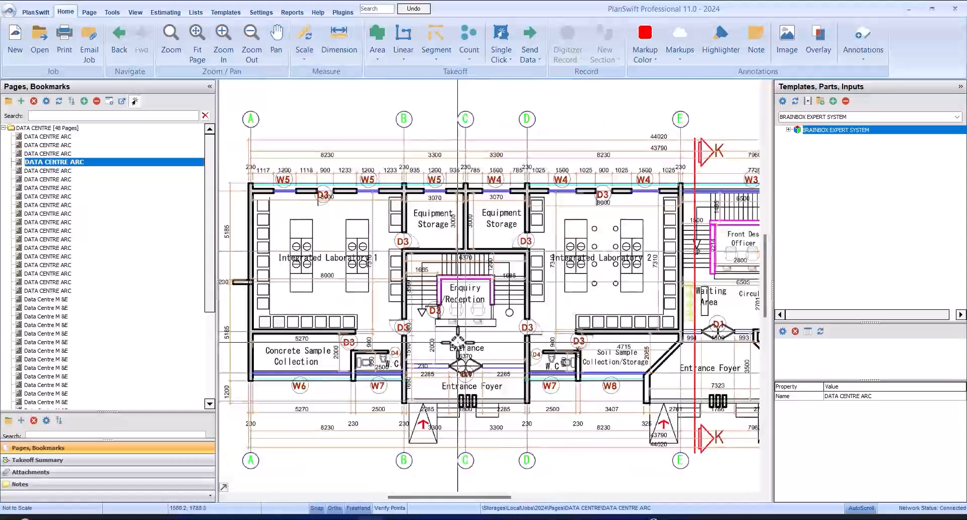
{"action": "scroll", "coordinate": [437, 209], "scroll_direction": "up", "scroll_amount": 2}
{"action": "scroll", "coordinate": [436, 221], "scroll_direction": "down", "scroll_amount": 2}
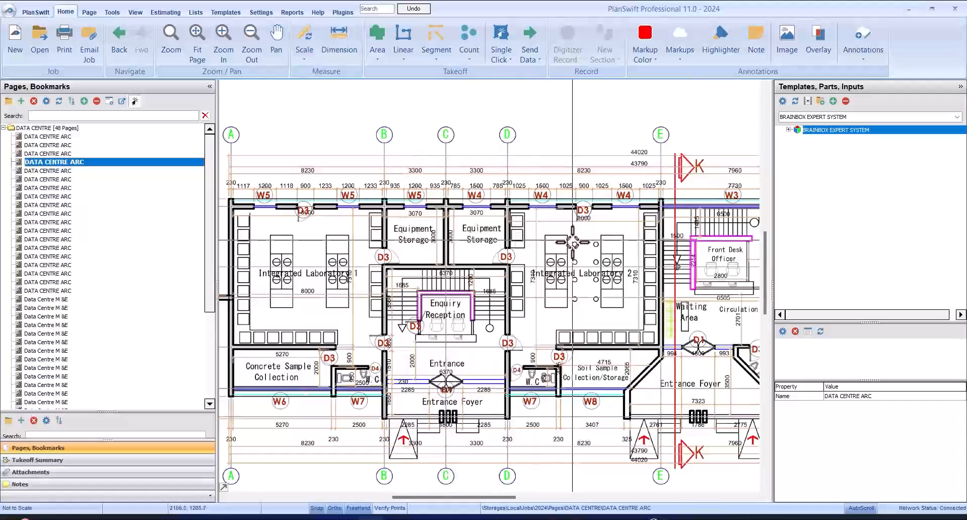
{"action": "scroll", "coordinate": [574, 283], "scroll_direction": "up", "scroll_amount": 2}
{"action": "scroll", "coordinate": [469, 242], "scroll_direction": "down", "scroll_amount": 3}
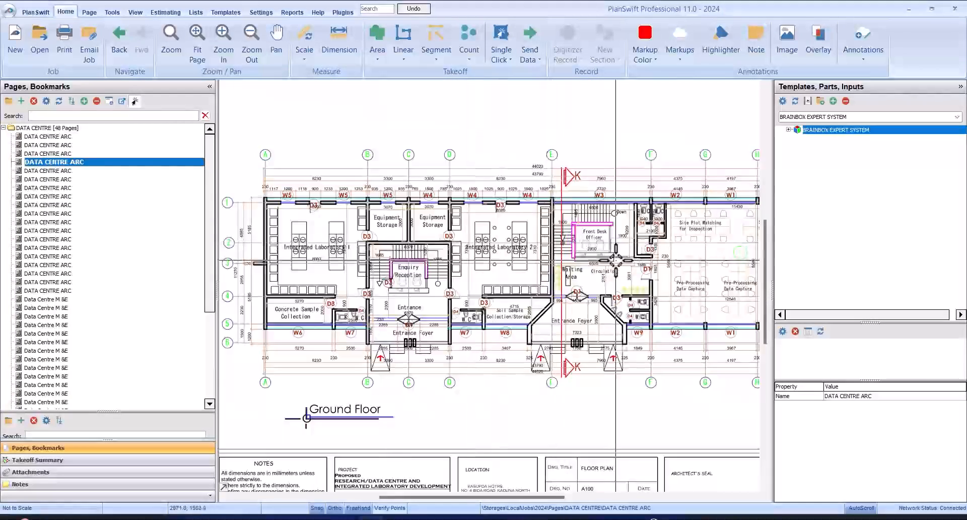
Examine the ground floor's circulation and front desk area, the toilets, and the site plot matching and pre-processing data capture space.
{"action": "scroll", "coordinate": [616, 260], "scroll_direction": "up", "scroll_amount": 2}
{"action": "scroll", "coordinate": [546, 319], "scroll_direction": "down", "scroll_amount": 2}
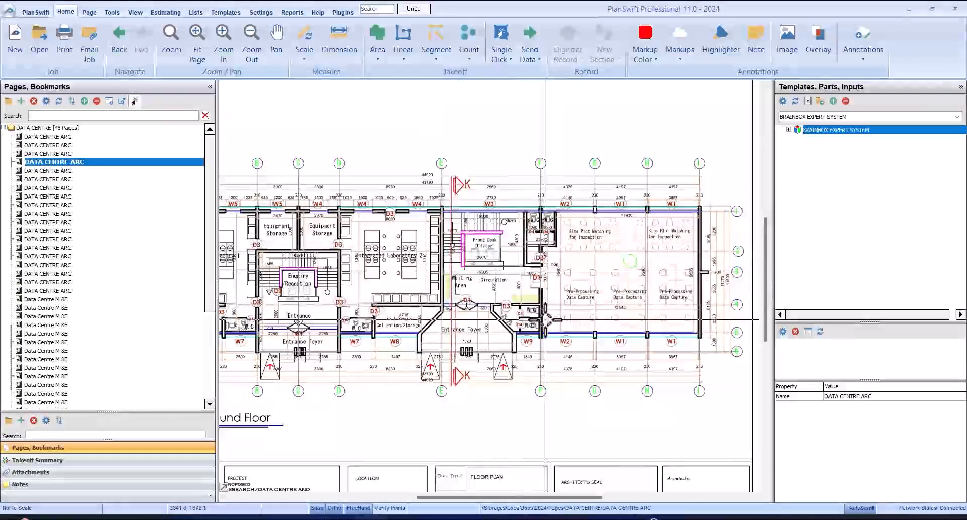
{"action": "scroll", "coordinate": [549, 252], "scroll_direction": "up", "scroll_amount": 3}
{"action": "scroll", "coordinate": [548, 242], "scroll_direction": "down", "scroll_amount": 3}
{"action": "scroll", "coordinate": [612, 240], "scroll_direction": "up", "scroll_amount": 3}
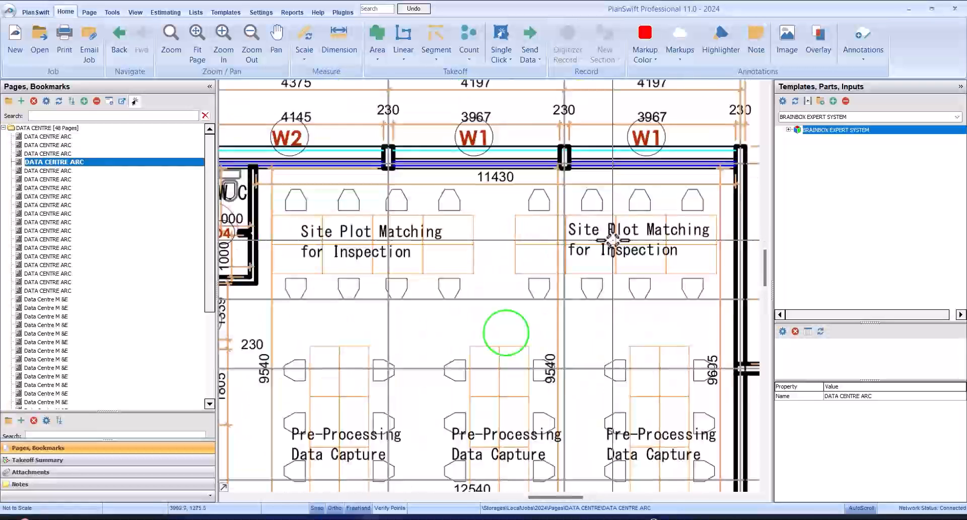
{"action": "scroll", "coordinate": [612, 240], "scroll_direction": "down", "scroll_amount": 2}
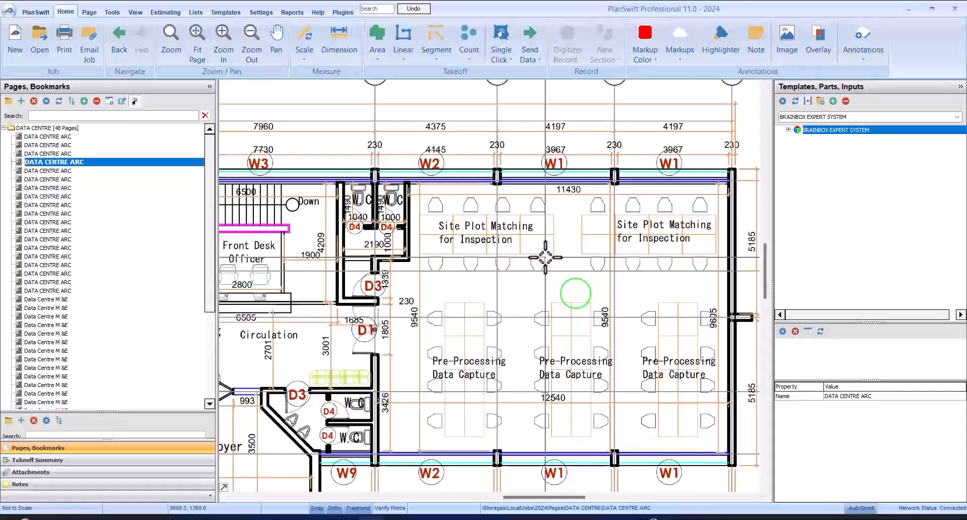
{"action": "scroll", "coordinate": [545, 257], "scroll_direction": "down", "scroll_amount": 2}
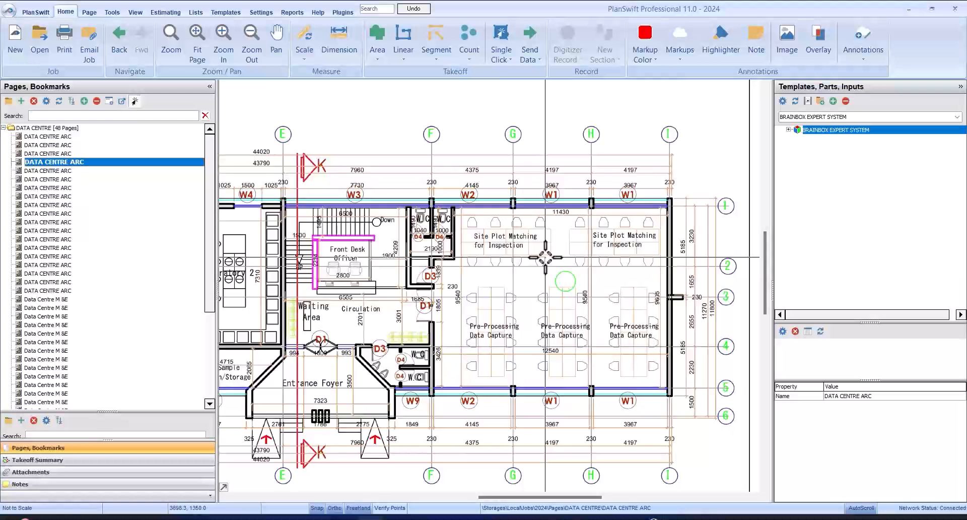
{"action": "scroll", "coordinate": [545, 257], "scroll_direction": "down", "scroll_amount": 3}
{"action": "scroll", "coordinate": [367, 252], "scroll_direction": "up", "scroll_amount": 3}
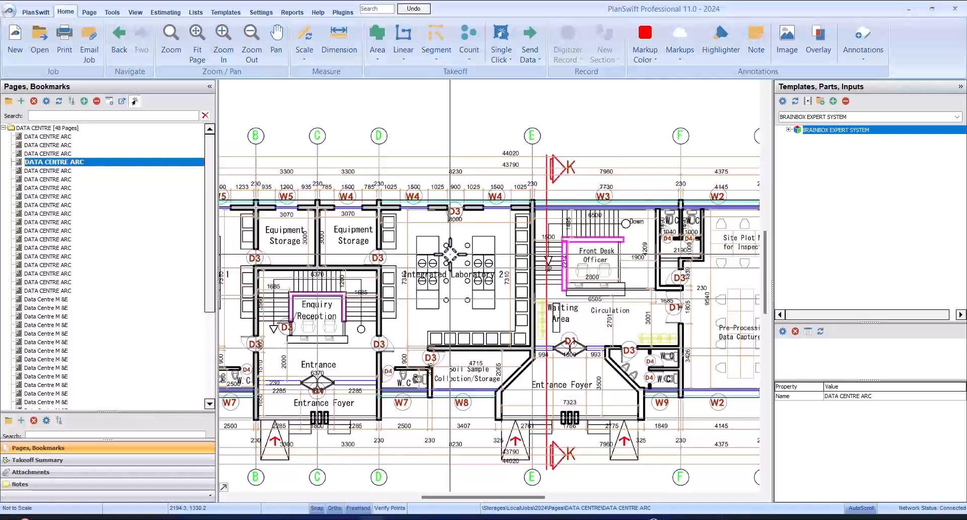
Look over the whole ground floor sheet and its two blow-out plans, drawings A03 and A04.
{"action": "scroll", "coordinate": [450, 255], "scroll_direction": "down", "scroll_amount": 3}
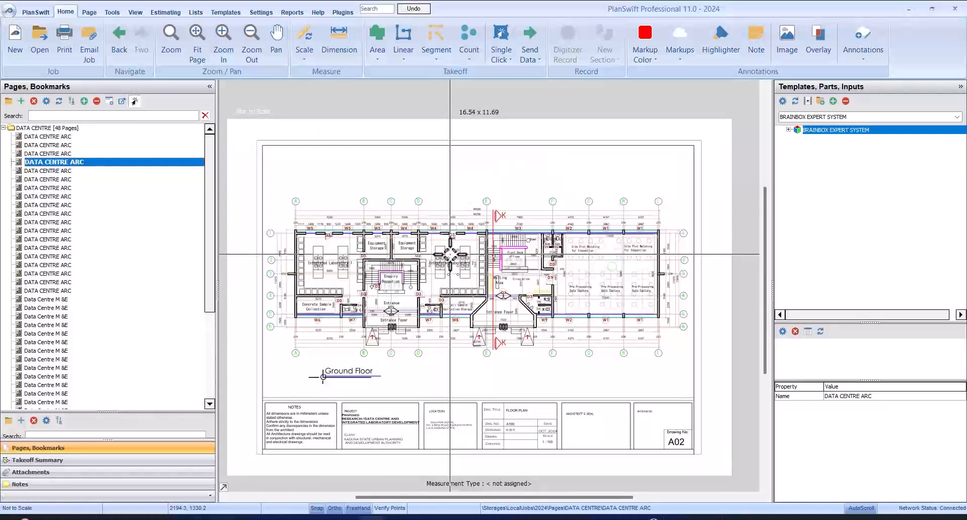
{"action": "left_click", "coordinate": [103, 170]}
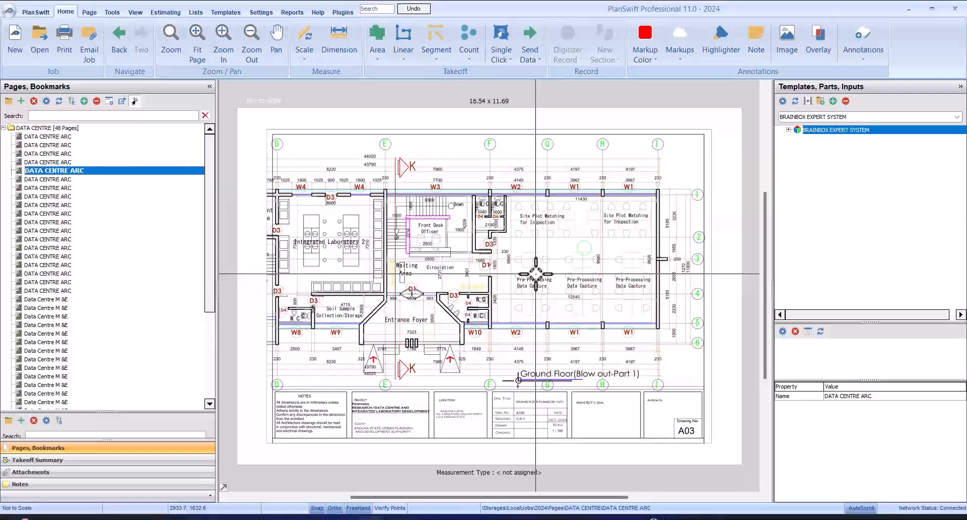
{"action": "left_click", "coordinate": [127, 180]}
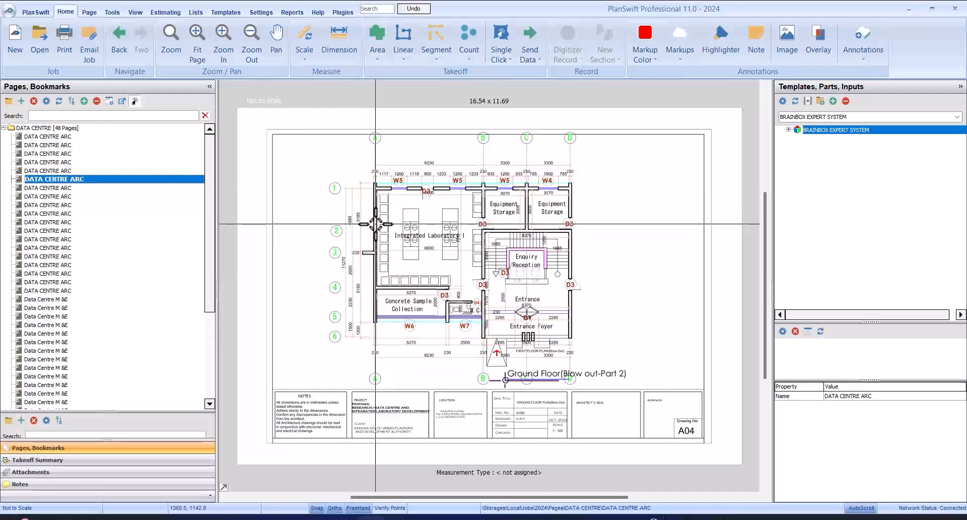
Open the first floor plan, drawing A05, and examine the offices, test result analysis area, reception and training room.
{"action": "left_click", "coordinate": [100, 188]}
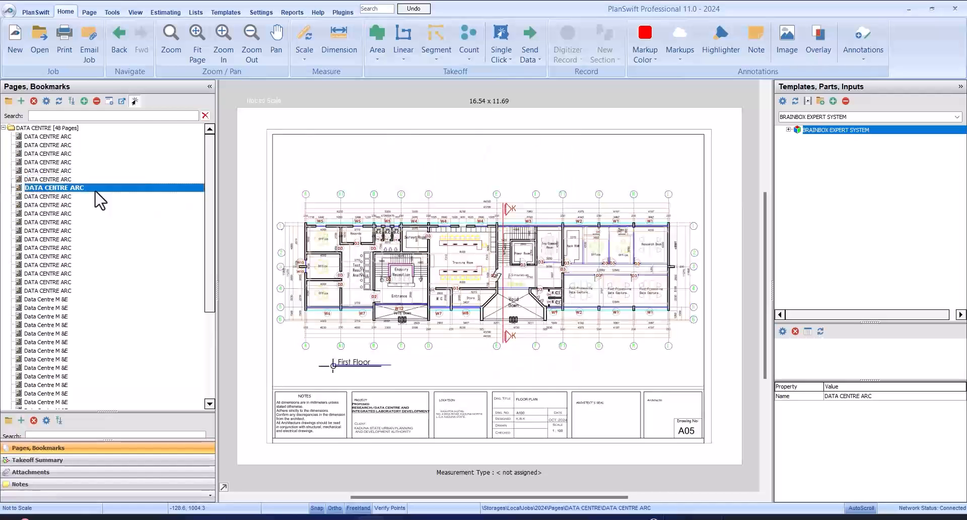
{"action": "scroll", "coordinate": [345, 263], "scroll_direction": "up", "scroll_amount": 3}
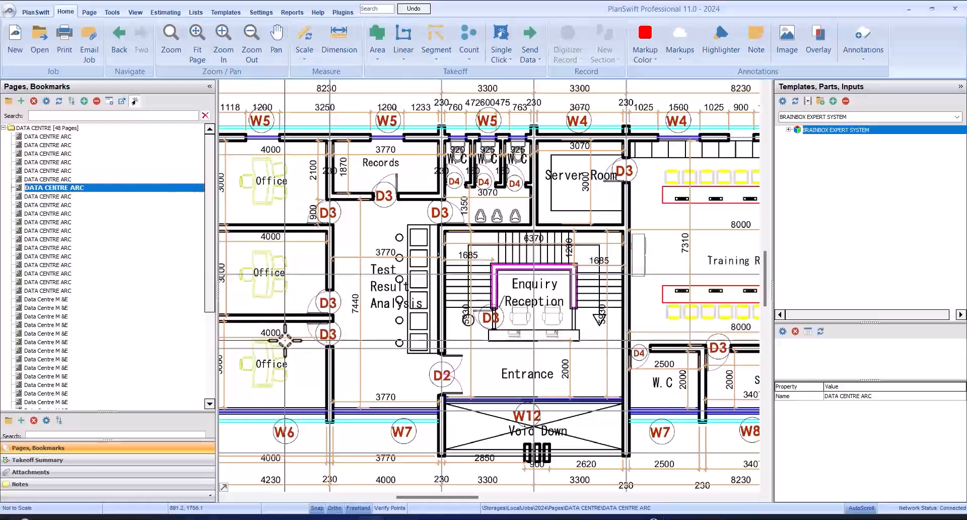
{"action": "scroll", "coordinate": [284, 207], "scroll_direction": "down", "scroll_amount": 4}
{"action": "scroll", "coordinate": [519, 201], "scroll_direction": "up", "scroll_amount": 5}
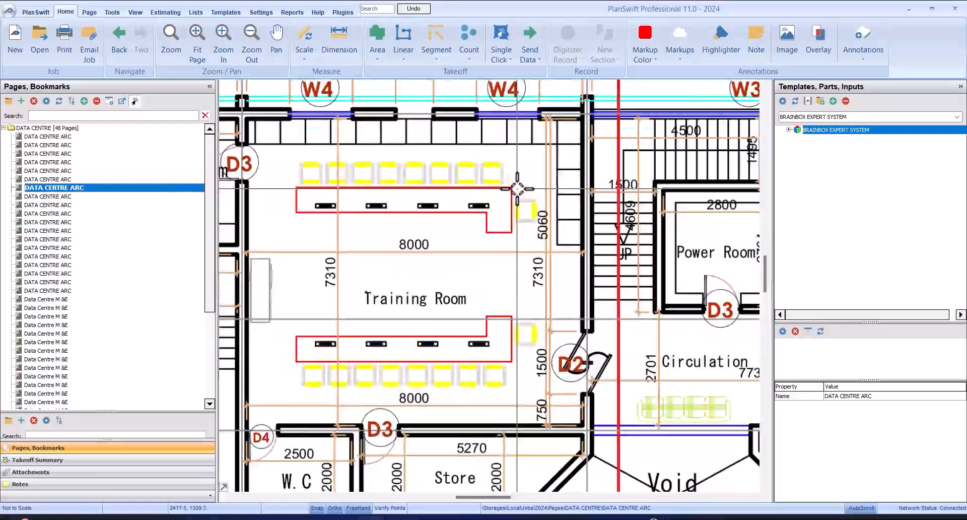
{"action": "scroll", "coordinate": [474, 252], "scroll_direction": "down", "scroll_amount": 2}
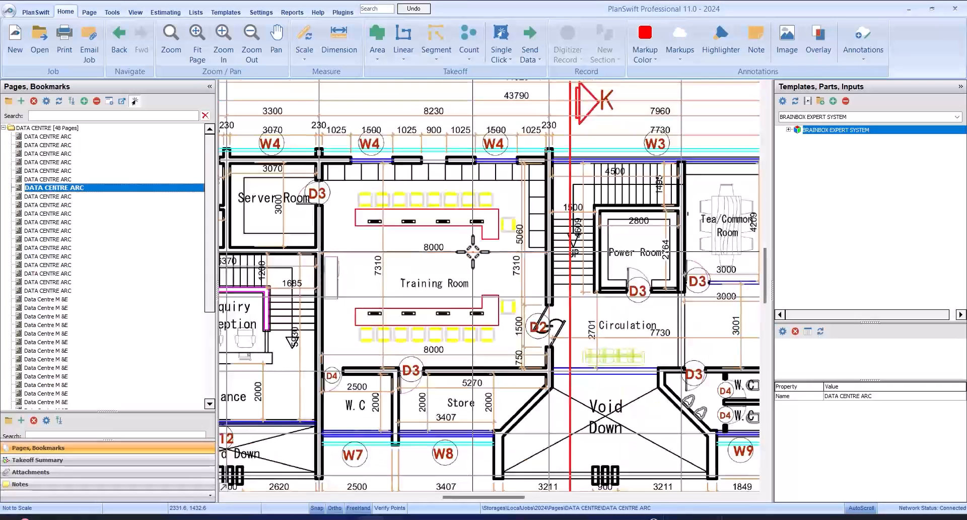
Examine the first floor's power room, tea/common room, rack row, offices, research desk and post-processing data capture area.
{"action": "scroll", "coordinate": [558, 267], "scroll_direction": "down", "scroll_amount": 2}
{"action": "scroll", "coordinate": [544, 262], "scroll_direction": "up", "scroll_amount": 3}
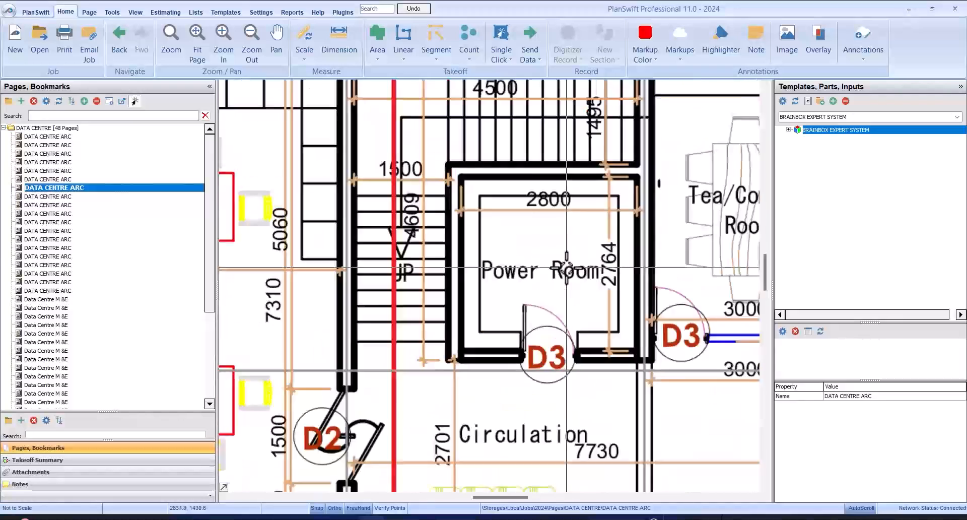
{"action": "scroll", "coordinate": [530, 260], "scroll_direction": "down", "scroll_amount": 1}
{"action": "scroll", "coordinate": [531, 260], "scroll_direction": "down", "scroll_amount": 2}
{"action": "scroll", "coordinate": [637, 200], "scroll_direction": "up", "scroll_amount": 2}
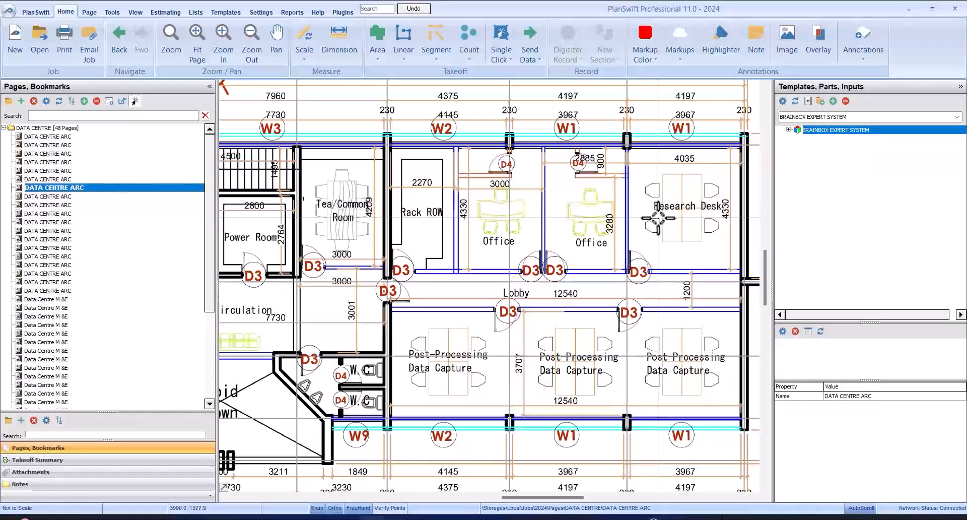
{"action": "scroll", "coordinate": [696, 207], "scroll_direction": "down", "scroll_amount": 2}
{"action": "scroll", "coordinate": [676, 280], "scroll_direction": "up", "scroll_amount": 2}
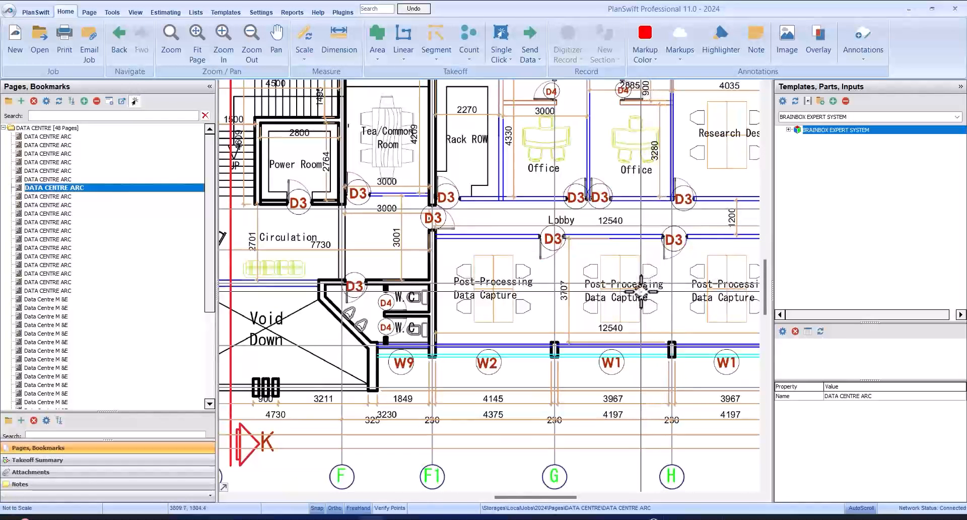
Examine the first floor's circulation area, the voids over the entrances, and the rooms around the training room.
{"action": "scroll", "coordinate": [554, 274], "scroll_direction": "down", "scroll_amount": 2}
{"action": "scroll", "coordinate": [457, 257], "scroll_direction": "up", "scroll_amount": 3}
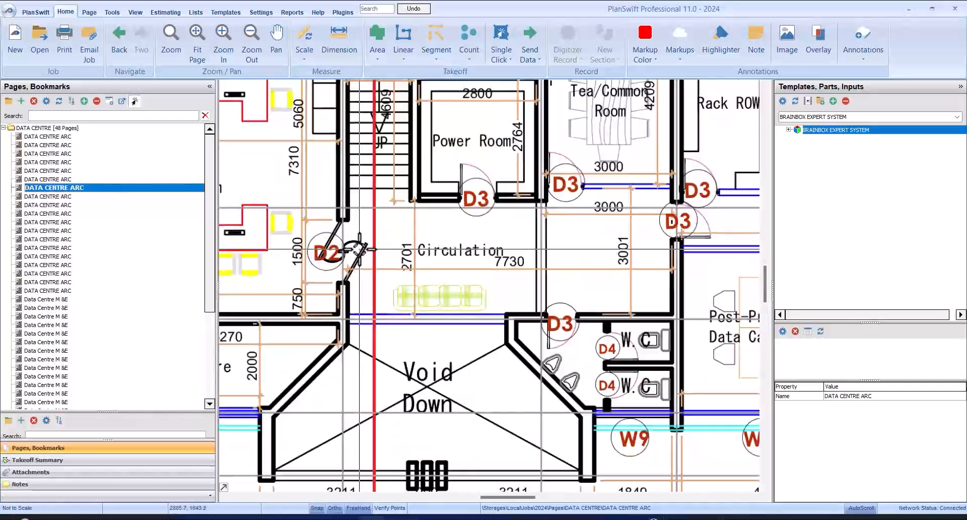
{"action": "scroll", "coordinate": [457, 257], "scroll_direction": "down", "scroll_amount": 1}
{"action": "scroll", "coordinate": [457, 257], "scroll_direction": "up", "scroll_amount": 2}
{"action": "scroll", "coordinate": [468, 273], "scroll_direction": "down", "scroll_amount": 3}
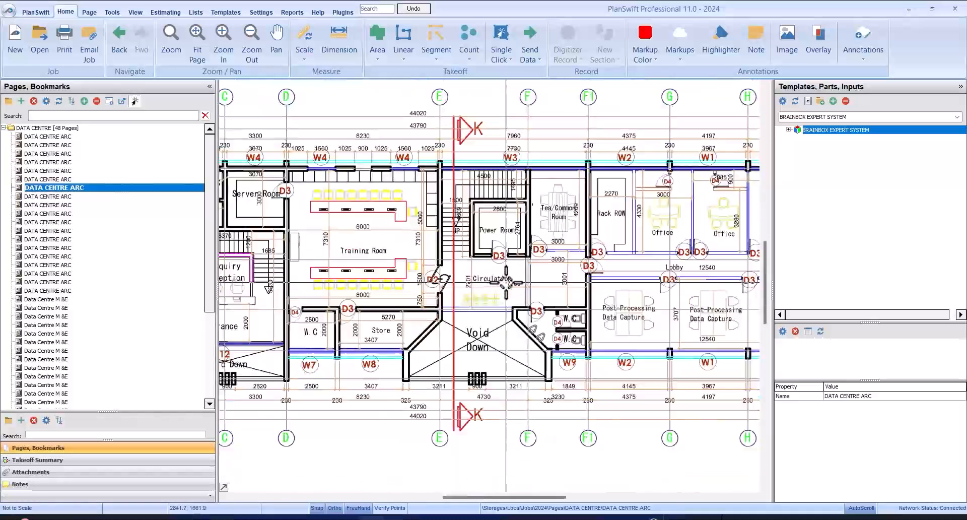
{"action": "scroll", "coordinate": [467, 274], "scroll_direction": "up", "scroll_amount": 1}
{"action": "scroll", "coordinate": [429, 231], "scroll_direction": "down", "scroll_amount": 2}
{"action": "scroll", "coordinate": [486, 213], "scroll_direction": "up", "scroll_amount": 2}
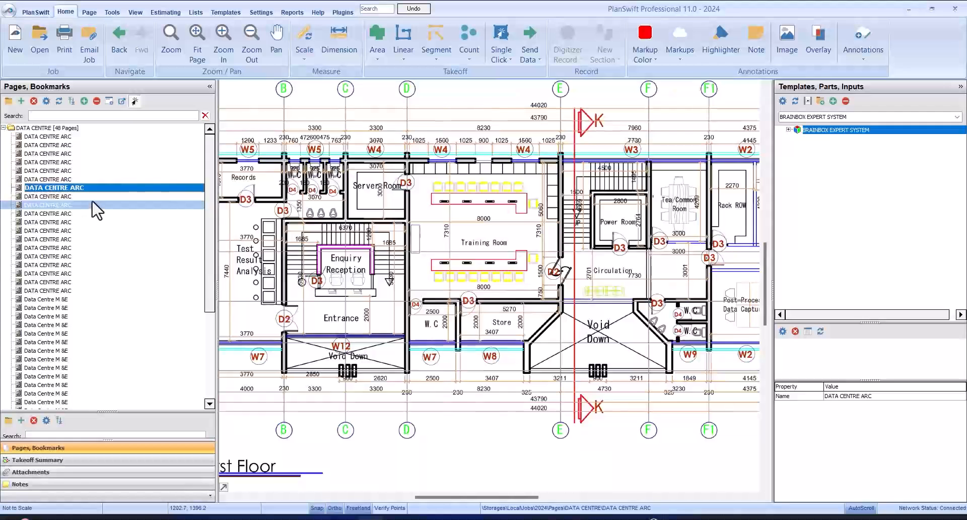
Look through the first floor blow-outs, roof plan, section K-K and stair details, drawings A06 to A10.
{"action": "key", "text": "Down"}
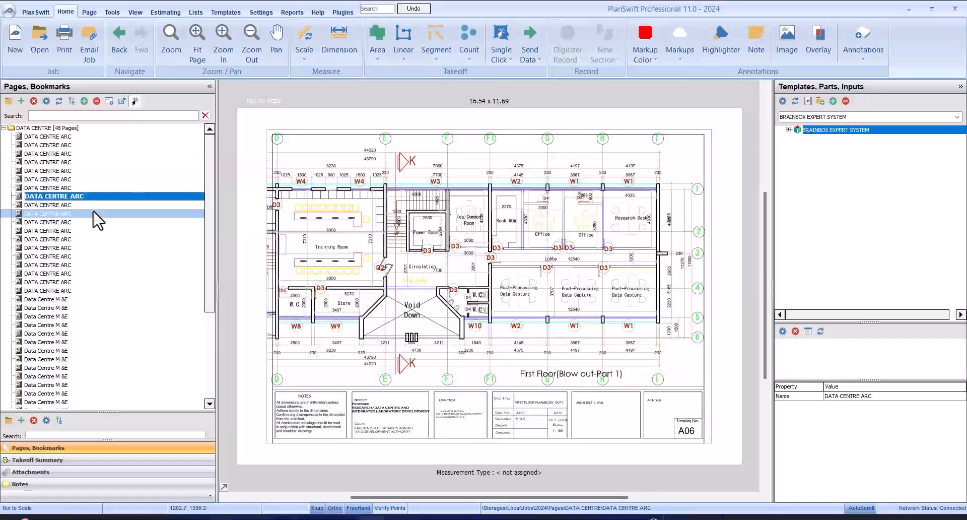
{"action": "key", "text": "Down"}
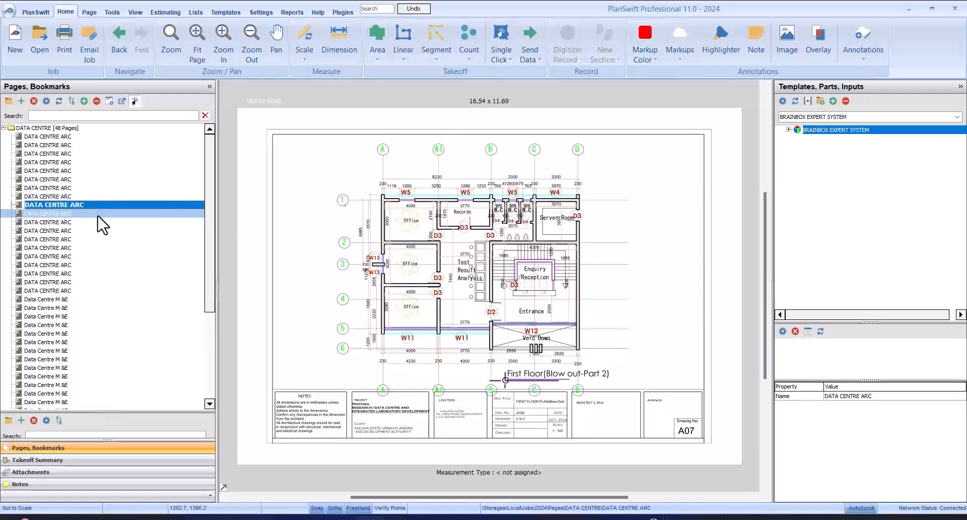
{"action": "left_click", "coordinate": [99, 215]}
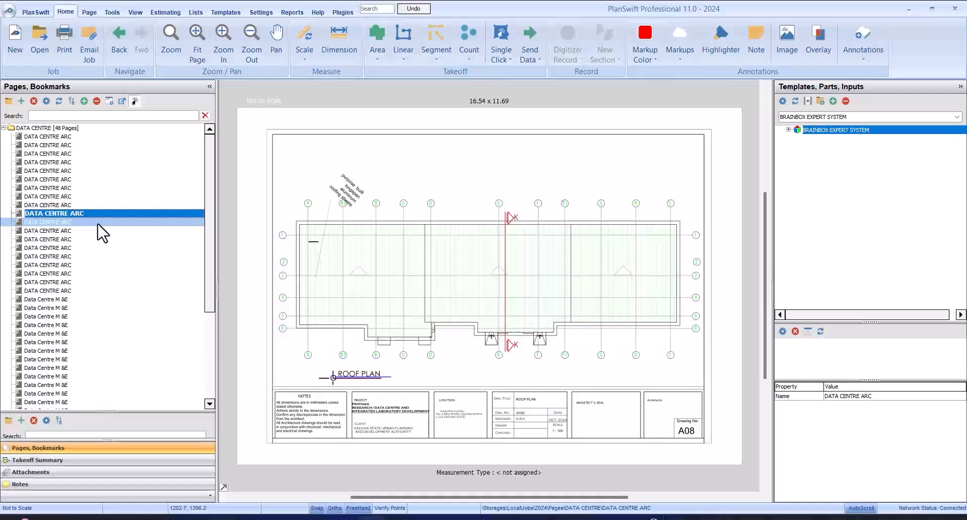
{"action": "left_click", "coordinate": [98, 225]}
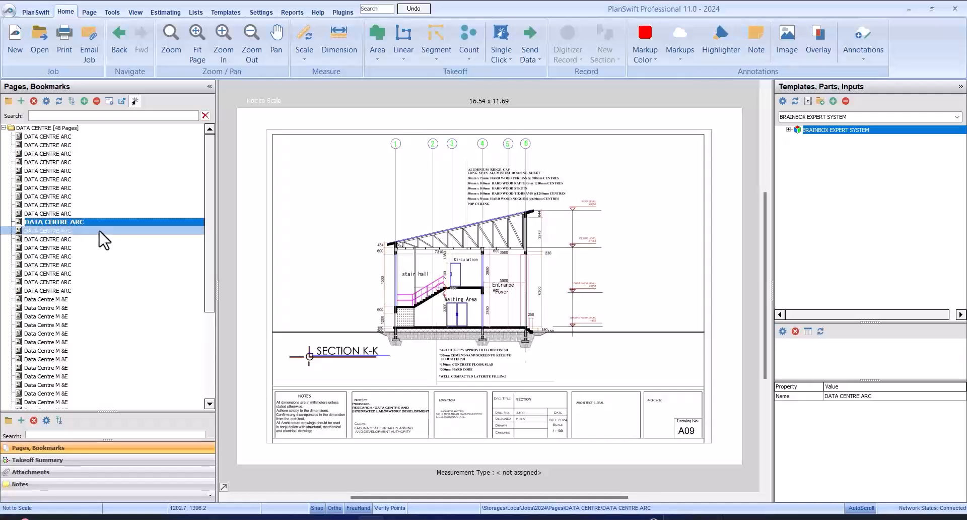
{"action": "left_click", "coordinate": [100, 232]}
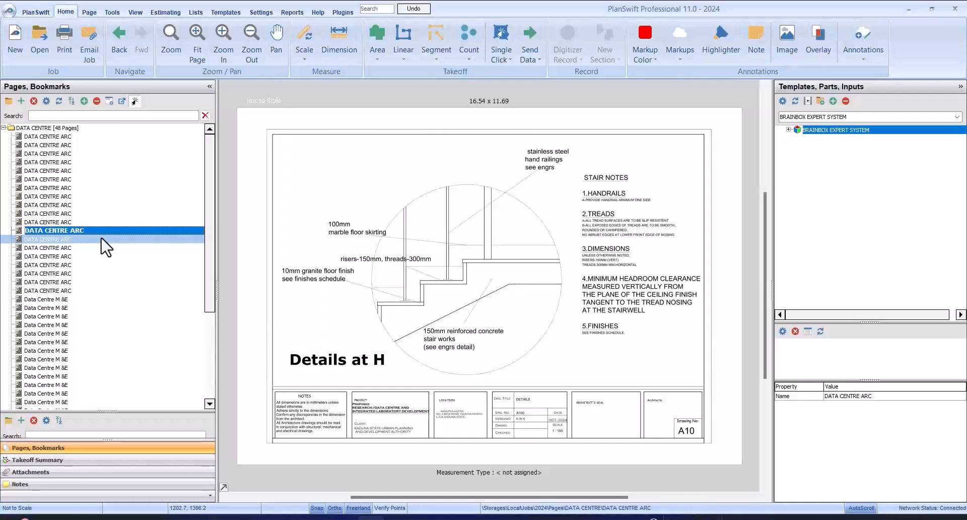
Review the front, right side, rear and left side elevations, drawings A11 to A14.
{"action": "left_click", "coordinate": [104, 240]}
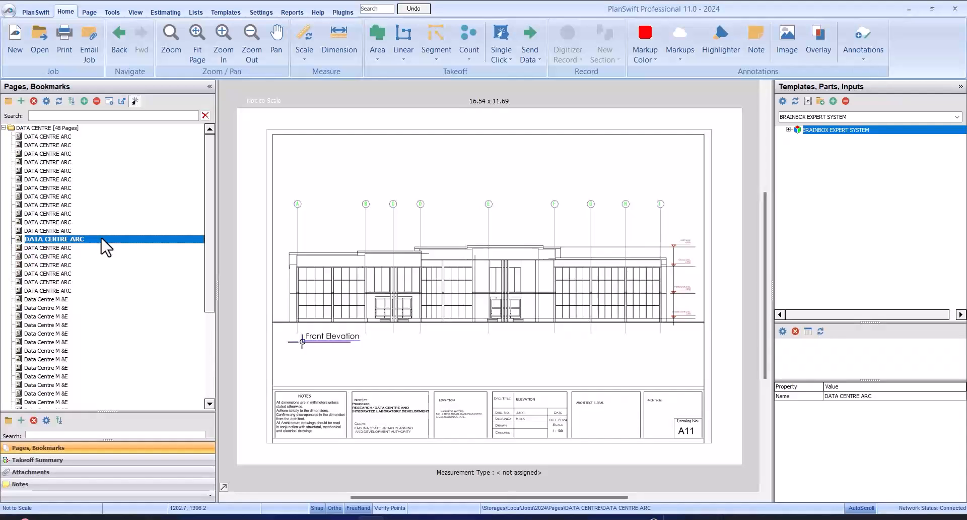
{"action": "left_click", "coordinate": [104, 248]}
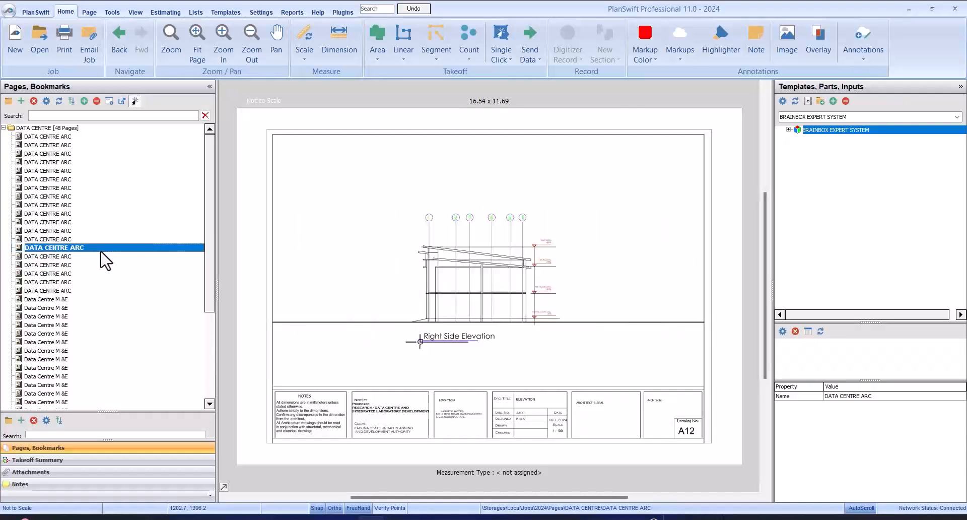
{"action": "left_click", "coordinate": [104, 257]}
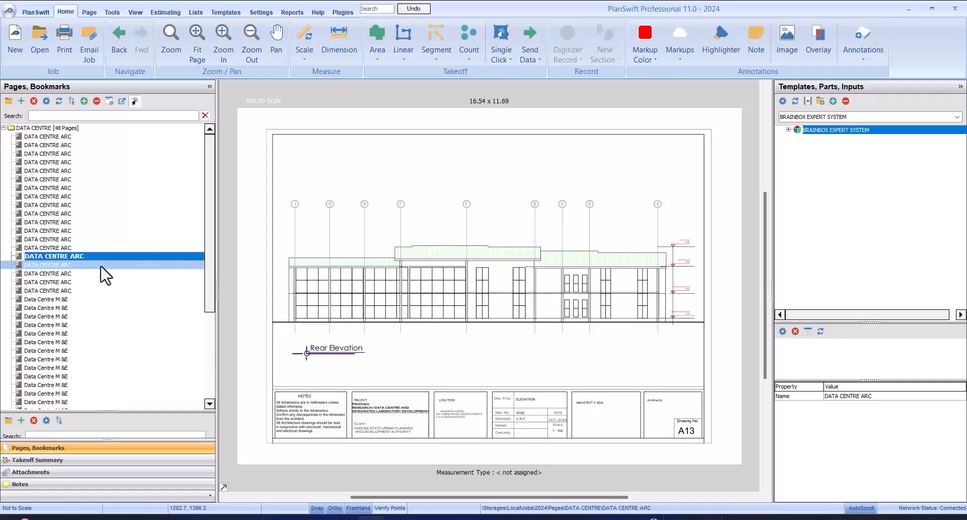
{"action": "left_click", "coordinate": [105, 265]}
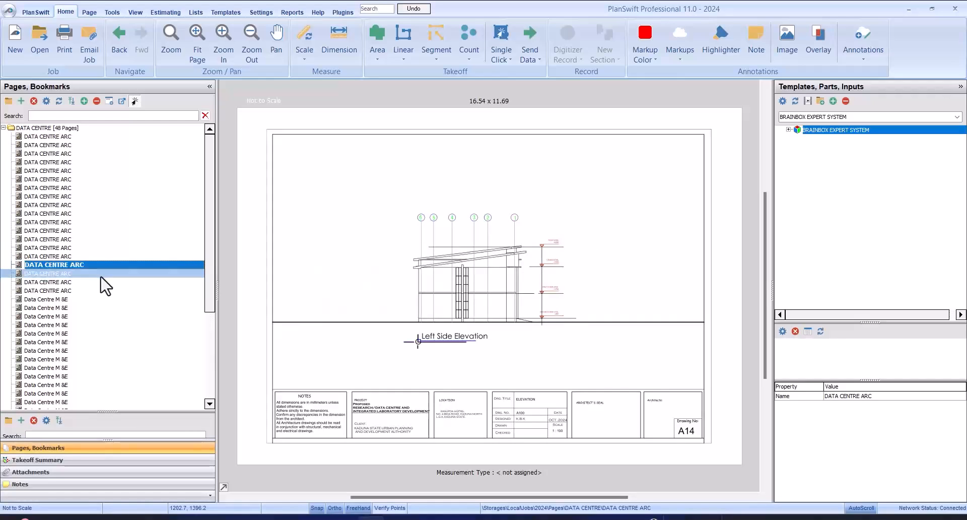
Review the door and window schedule and the ground and first floor schedules of finishes, drawings A15 to A17.
{"action": "left_click", "coordinate": [104, 273]}
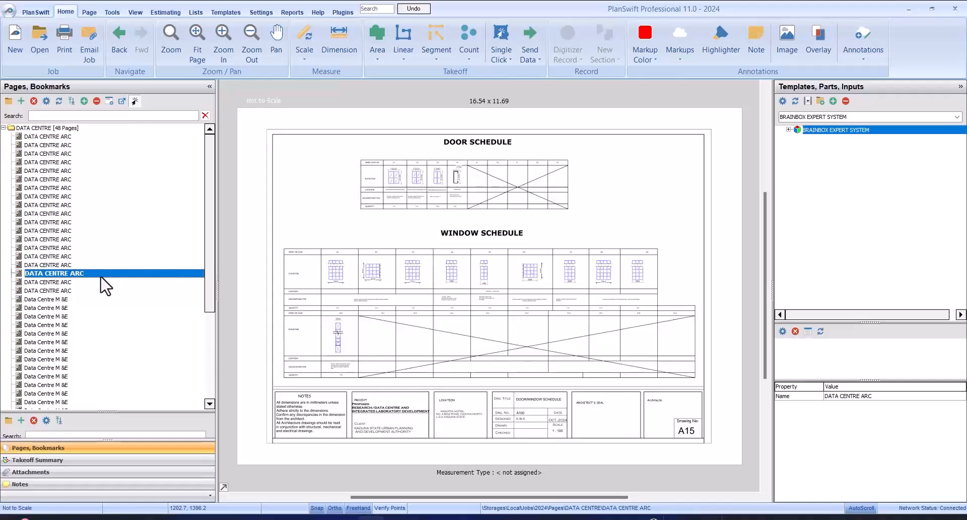
{"action": "left_click", "coordinate": [104, 282]}
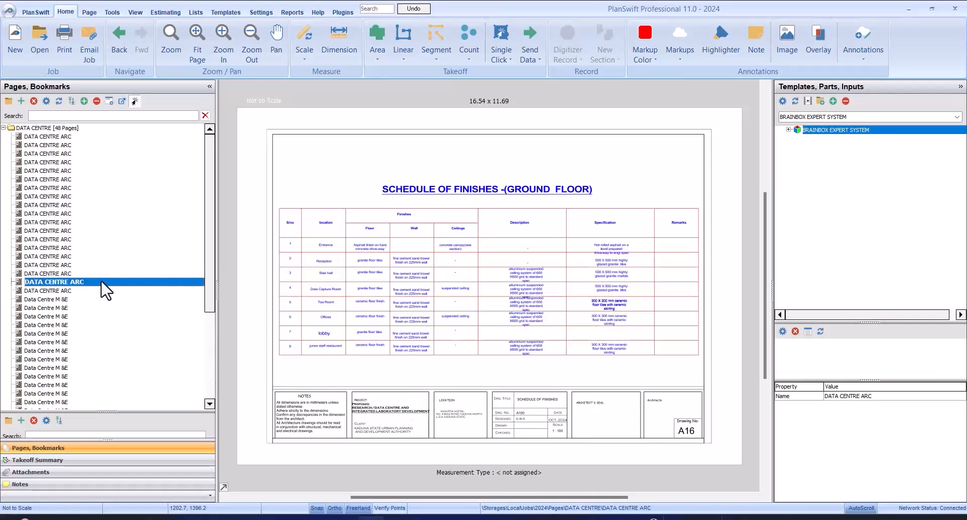
{"action": "left_click", "coordinate": [103, 290]}
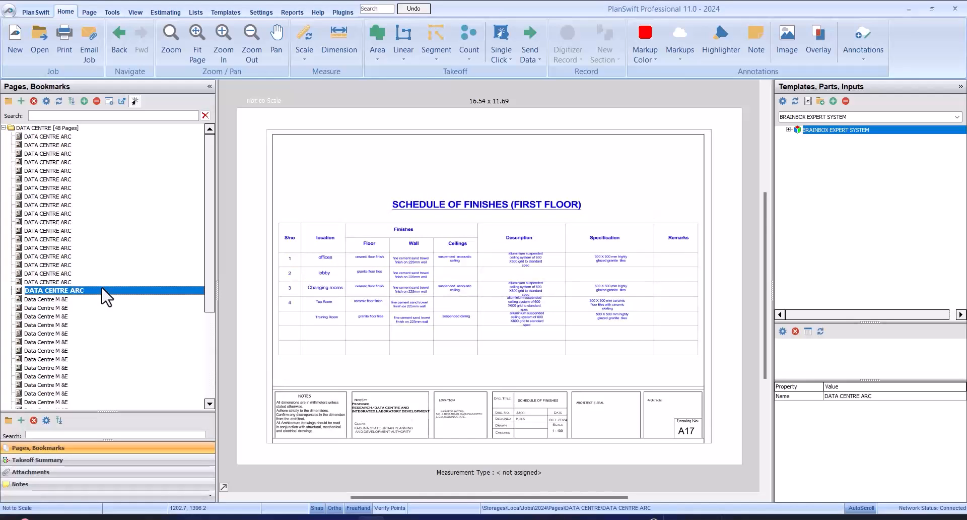
View the electrical and mechanical cover sheet and the electrical general legend, drawing E01.
{"action": "scroll", "coordinate": [105, 298], "scroll_direction": "down", "scroll_amount": 2}
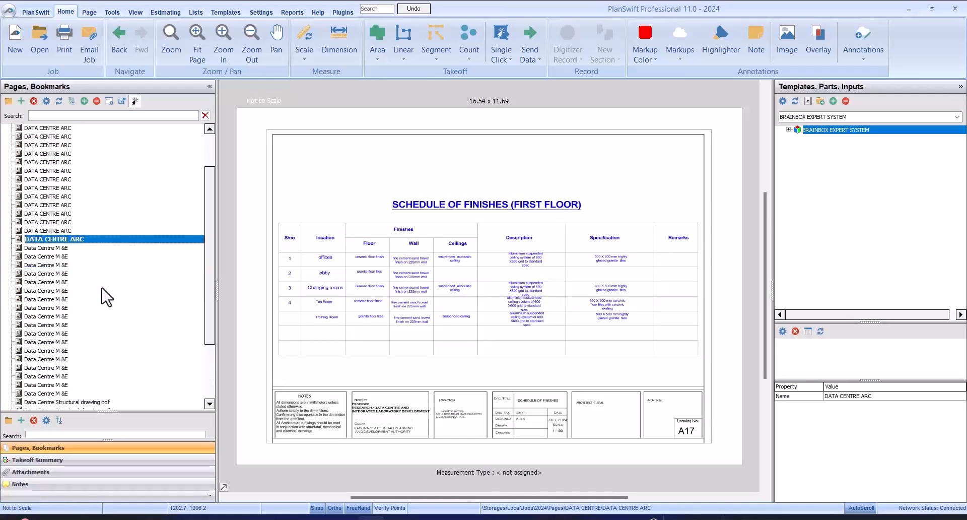
{"action": "left_click", "coordinate": [101, 248]}
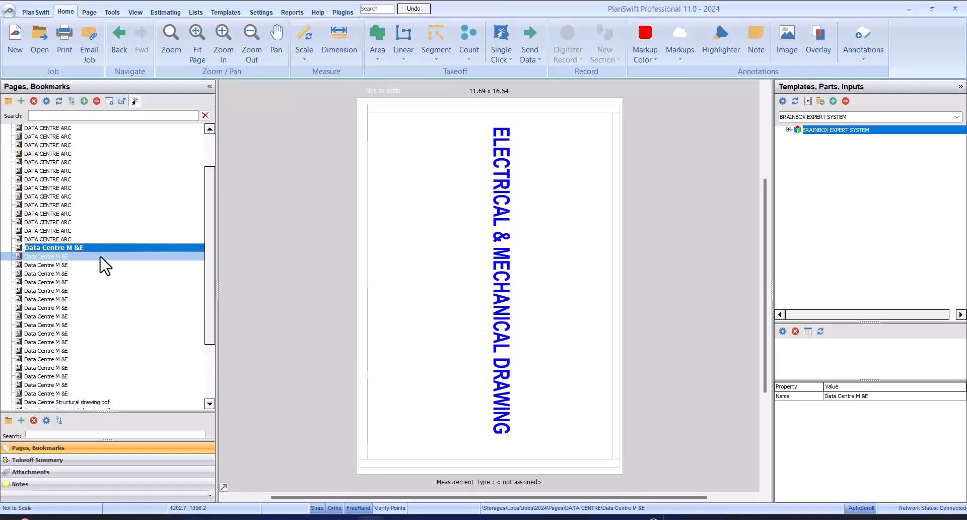
{"action": "left_click", "coordinate": [100, 257]}
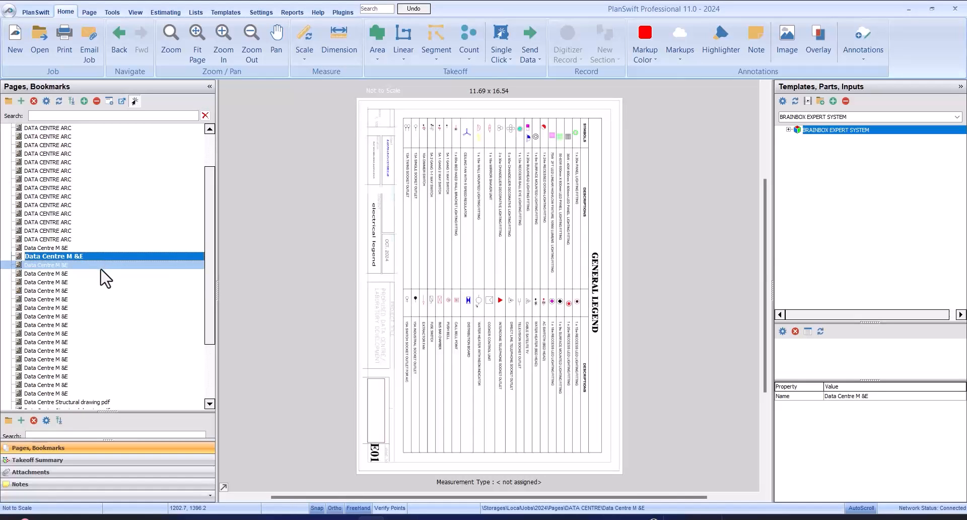
Open the external lighting site plan, drawing E02, and rotate the page left to landscape.
{"action": "left_click", "coordinate": [101, 266]}
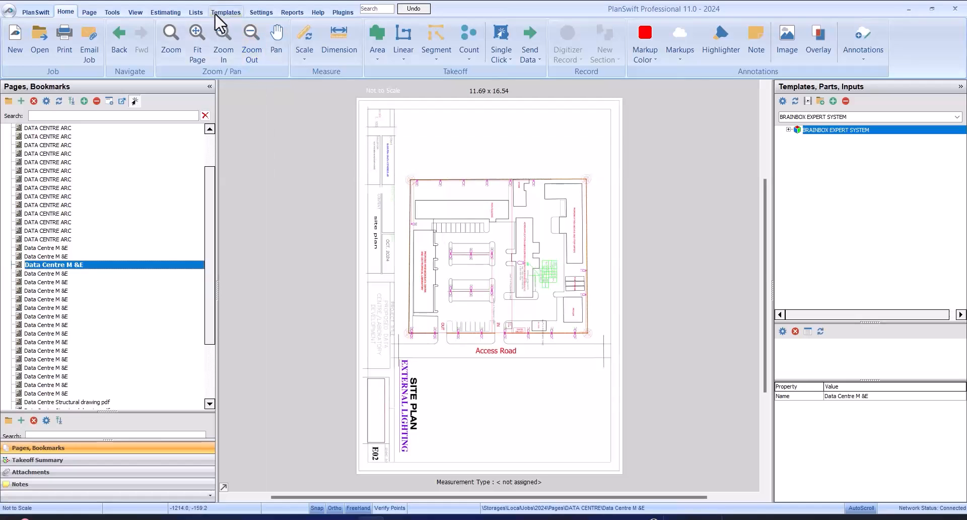
{"action": "left_click", "coordinate": [93, 11]}
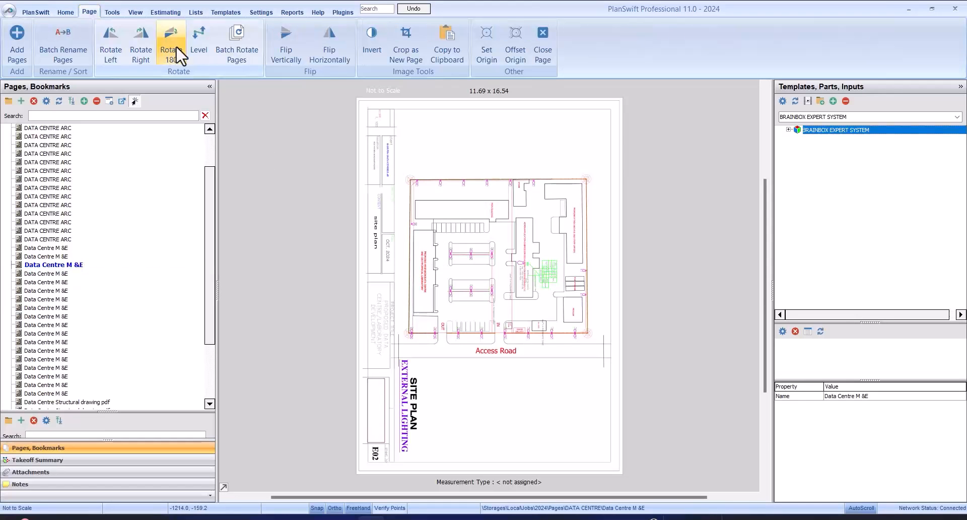
{"action": "left_click", "coordinate": [115, 34]}
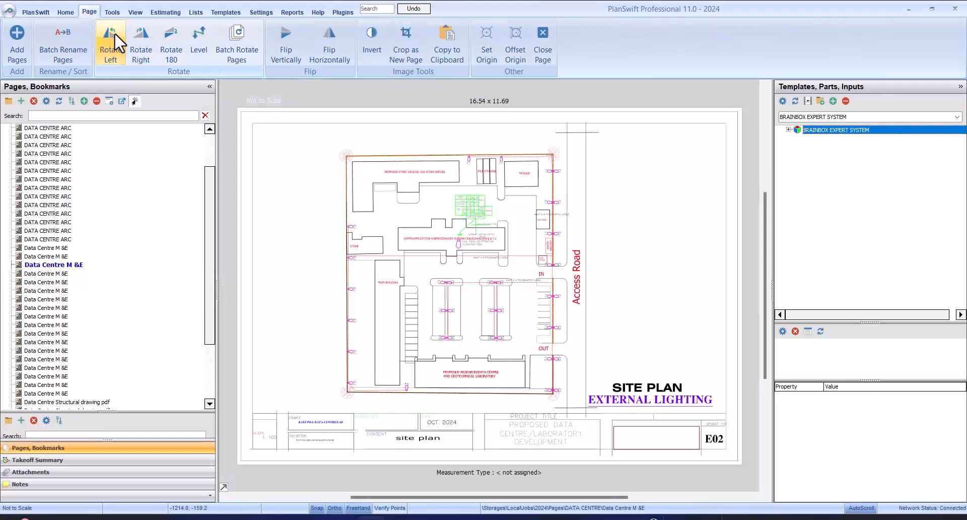
Examine the external lighting site plan E02, including its fittings, parking area, access road and title text.
{"action": "scroll", "coordinate": [396, 213], "scroll_direction": "up", "scroll_amount": 5}
{"action": "scroll", "coordinate": [396, 212], "scroll_direction": "down", "scroll_amount": 3}
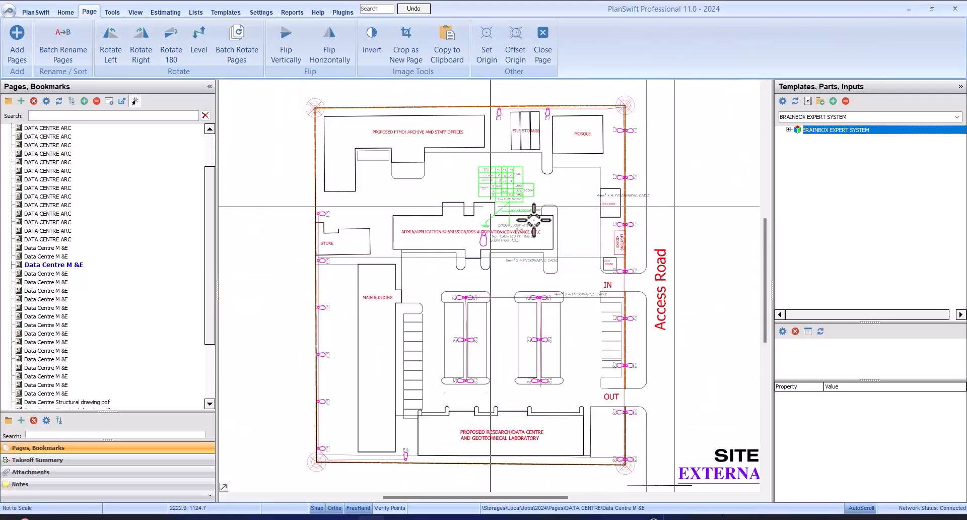
{"action": "scroll", "coordinate": [501, 201], "scroll_direction": "down", "scroll_amount": 2}
{"action": "scroll", "coordinate": [686, 368], "scroll_direction": "up", "scroll_amount": 4}
{"action": "scroll", "coordinate": [687, 368], "scroll_direction": "up", "scroll_amount": 1}
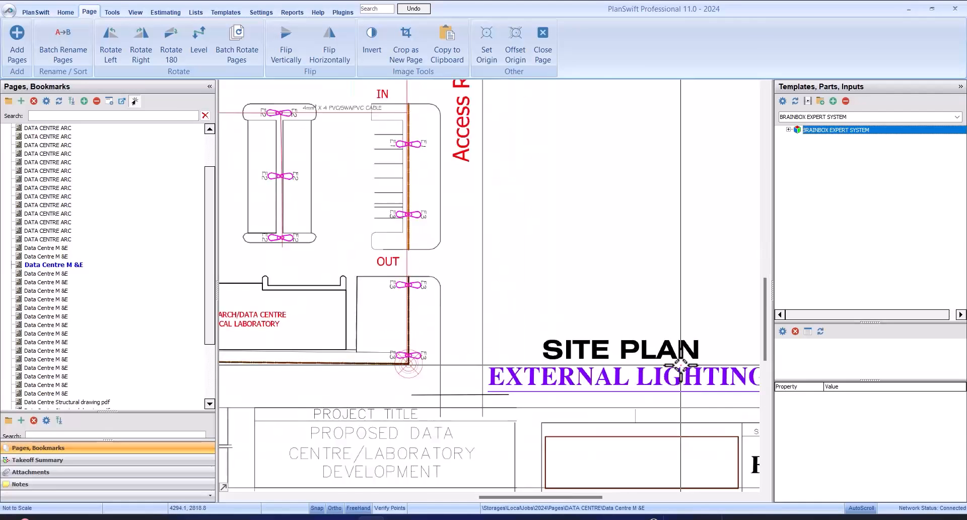
{"action": "scroll", "coordinate": [598, 276], "scroll_direction": "down", "scroll_amount": 2}
{"action": "scroll", "coordinate": [464, 190], "scroll_direction": "down", "scroll_amount": 2}
{"action": "scroll", "coordinate": [446, 162], "scroll_direction": "up", "scroll_amount": 3}
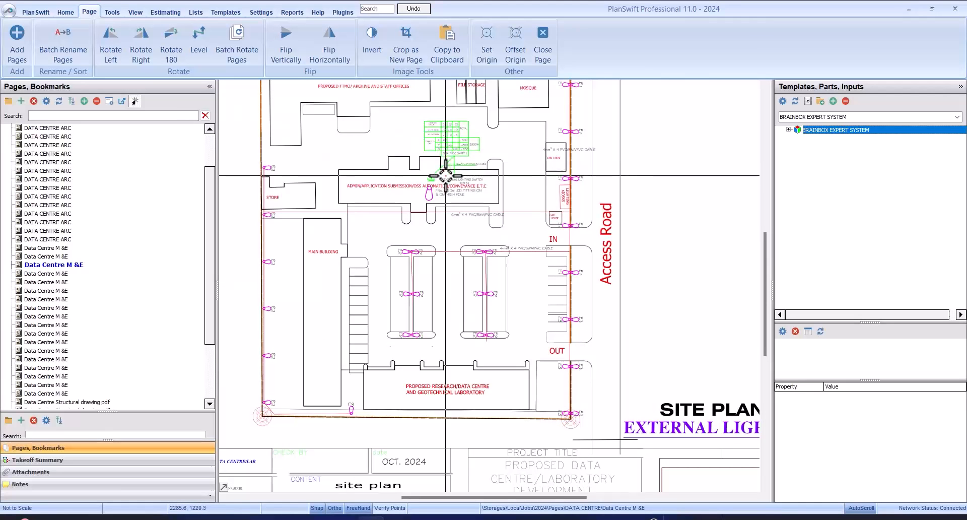
Open the lighting point, power point, fire alarm and fire alarm diagram sheets, E03 to E06, and turn them left to landscape.
{"action": "left_click", "coordinate": [54, 273]}
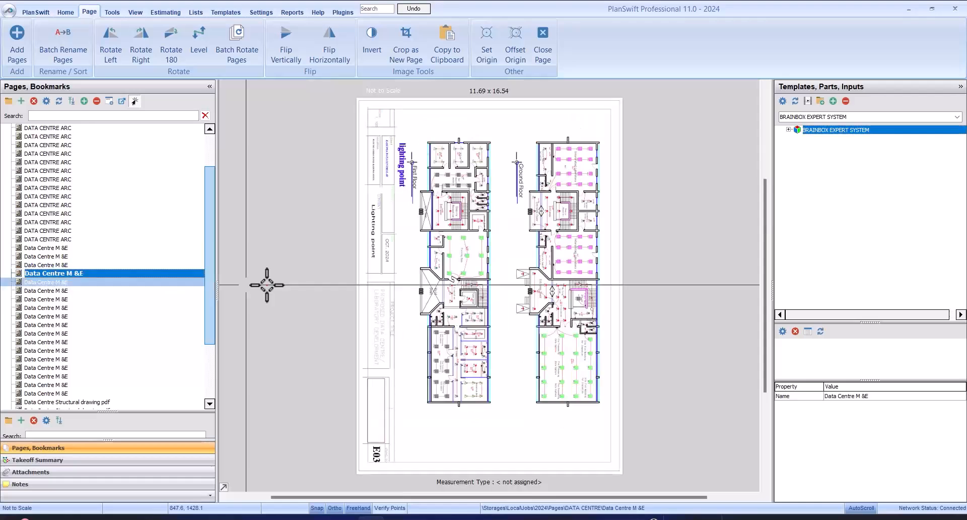
{"action": "left_click", "coordinate": [114, 35]}
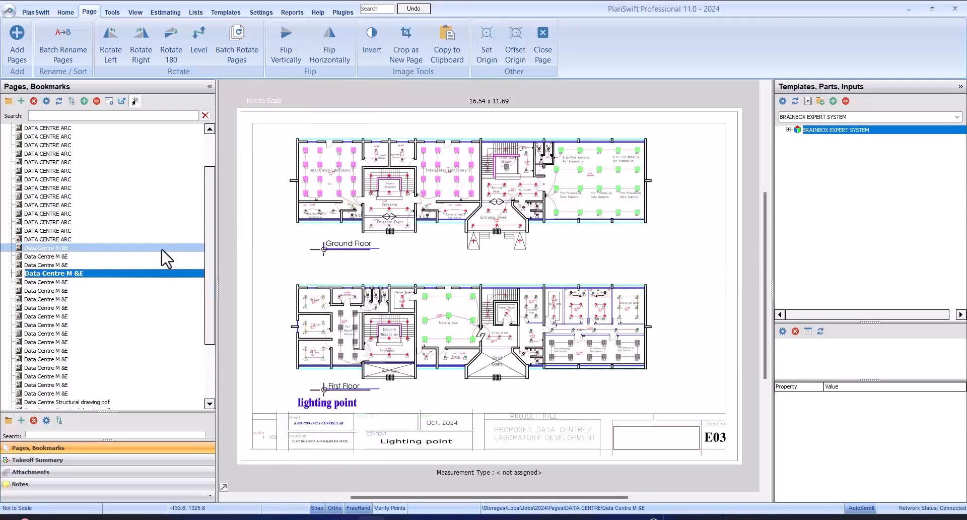
{"action": "left_click", "coordinate": [82, 283]}
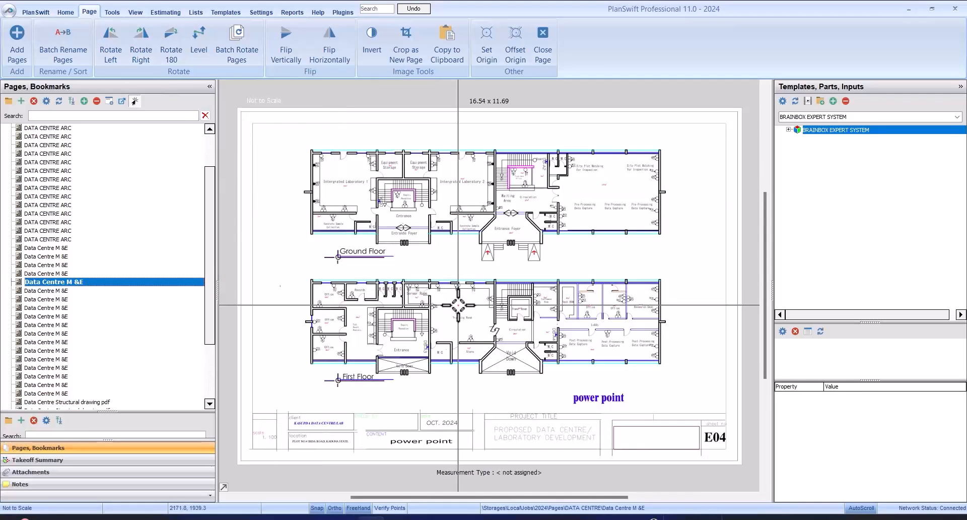
{"action": "left_click", "coordinate": [112, 296]}
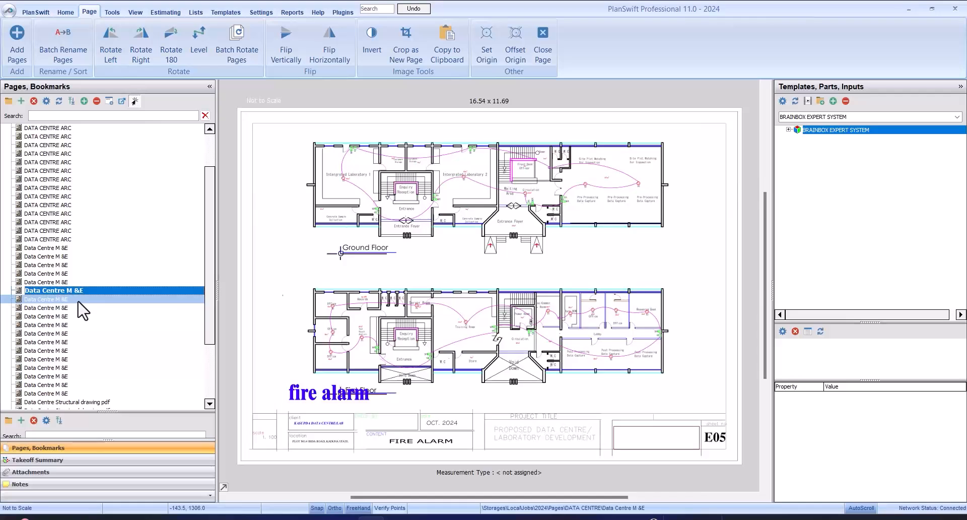
{"action": "left_click", "coordinate": [78, 300]}
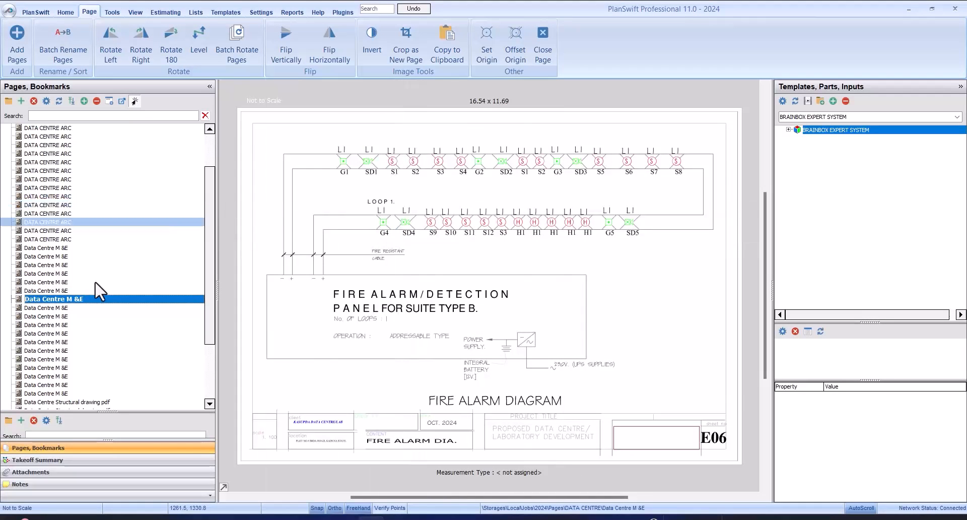
Rotate the distribution board analysis sheets E07 and E08 and the site schematic diagram E09 left to landscape.
{"action": "left_click", "coordinate": [101, 308]}
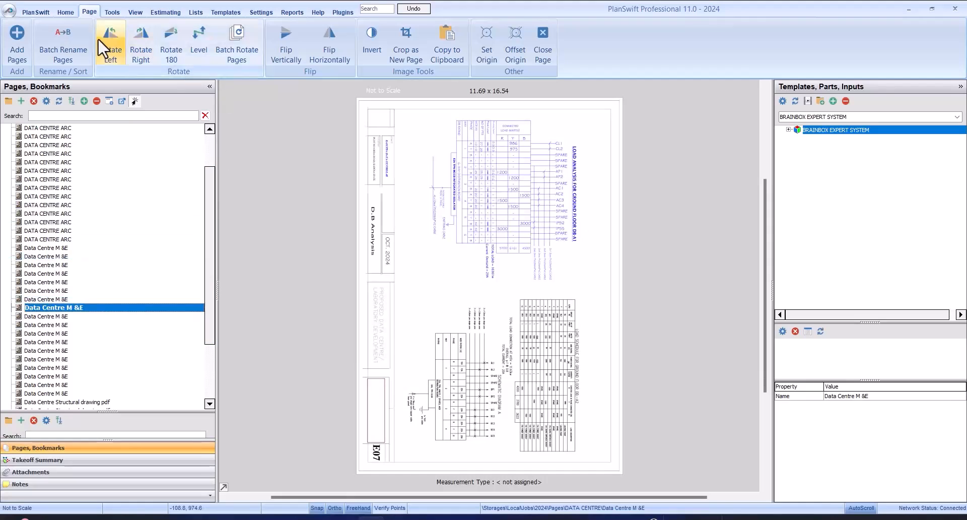
{"action": "left_click", "coordinate": [111, 45]}
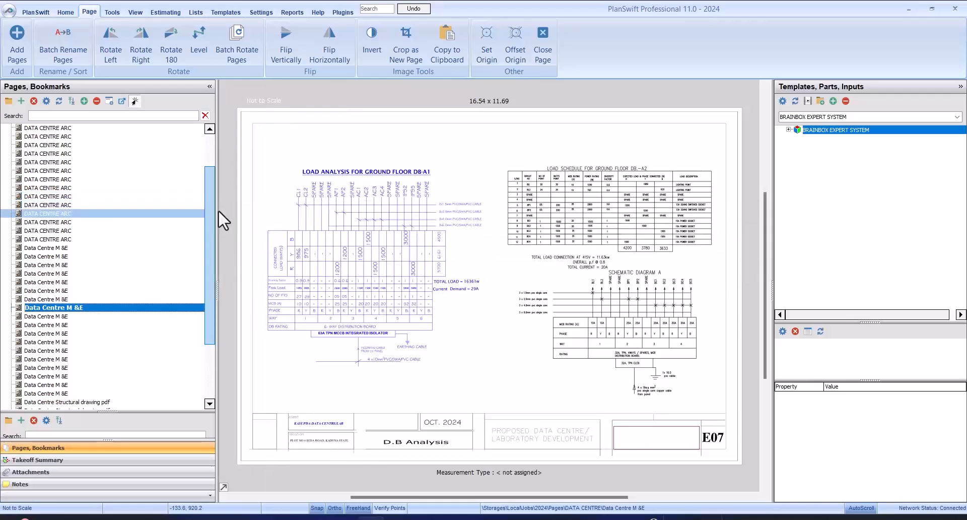
{"action": "left_click", "coordinate": [93, 316]}
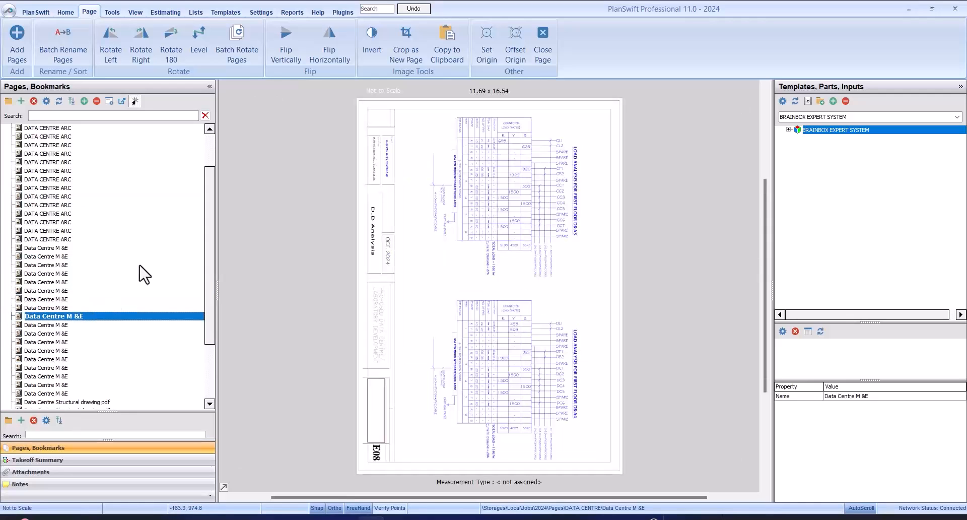
{"action": "left_click", "coordinate": [116, 32]}
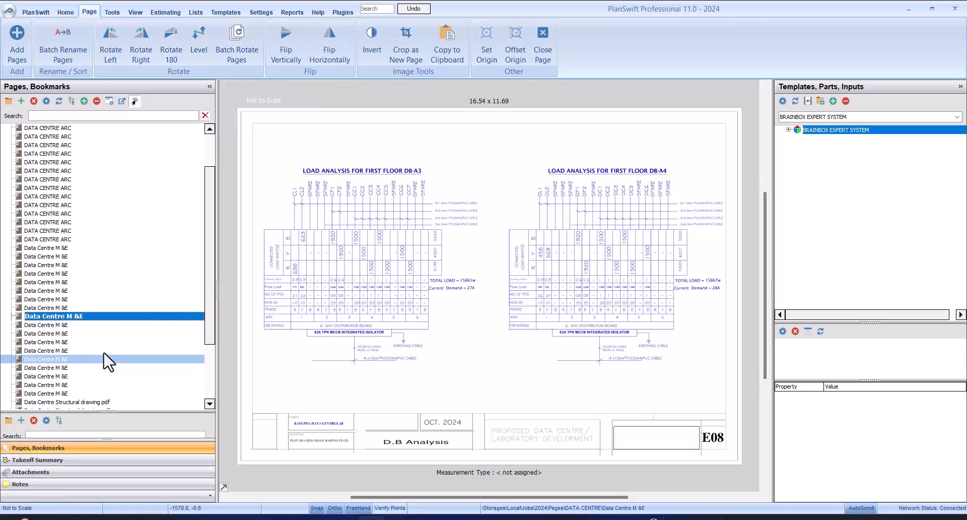
{"action": "left_click", "coordinate": [106, 325]}
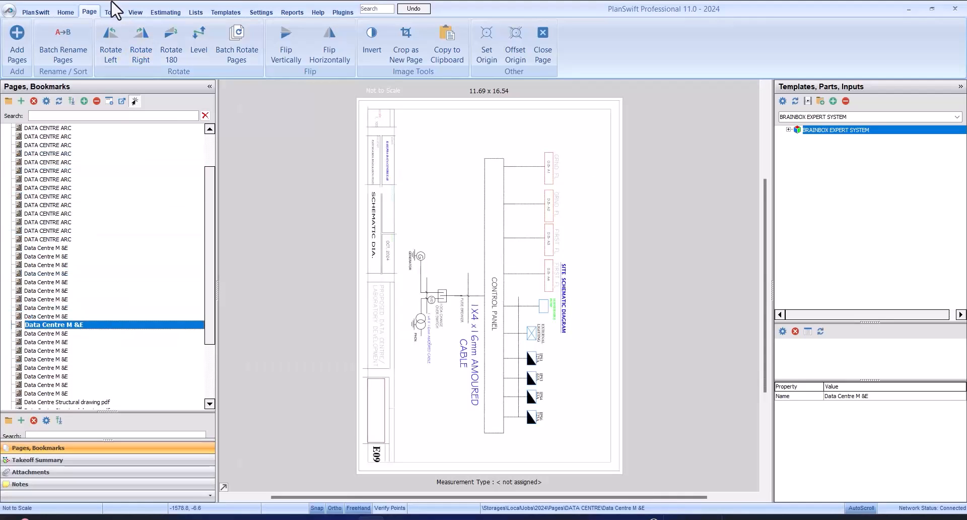
{"action": "left_click", "coordinate": [108, 34]}
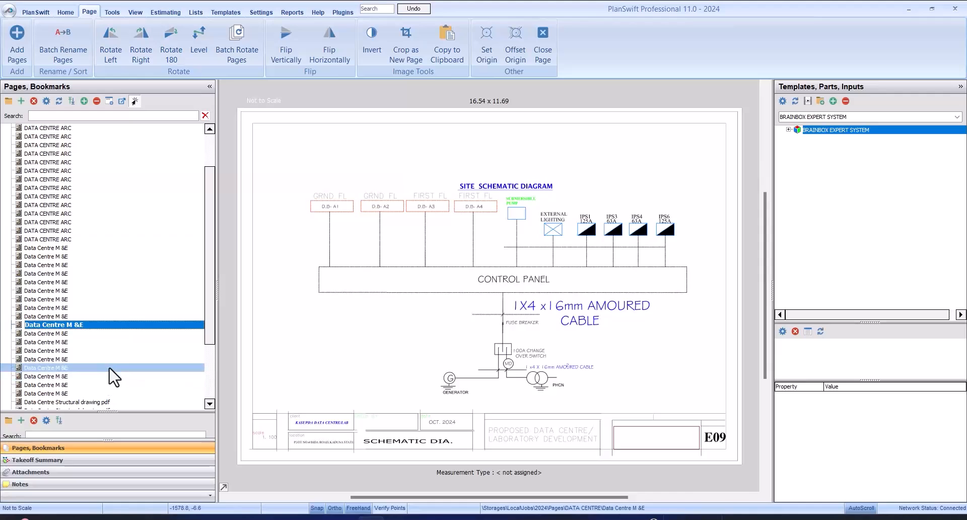
Open the mechanical legend M01 and the water supply layout site plans M02 and M03, turning them left to landscape.
{"action": "left_click", "coordinate": [76, 334]}
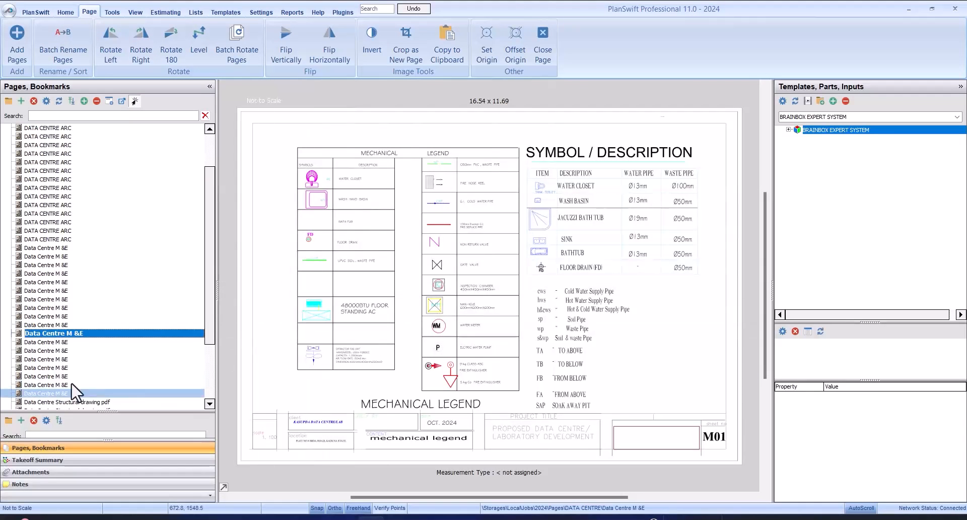
{"action": "scroll", "coordinate": [79, 312], "scroll_direction": "down", "scroll_amount": 3}
{"action": "left_click", "coordinate": [76, 266]}
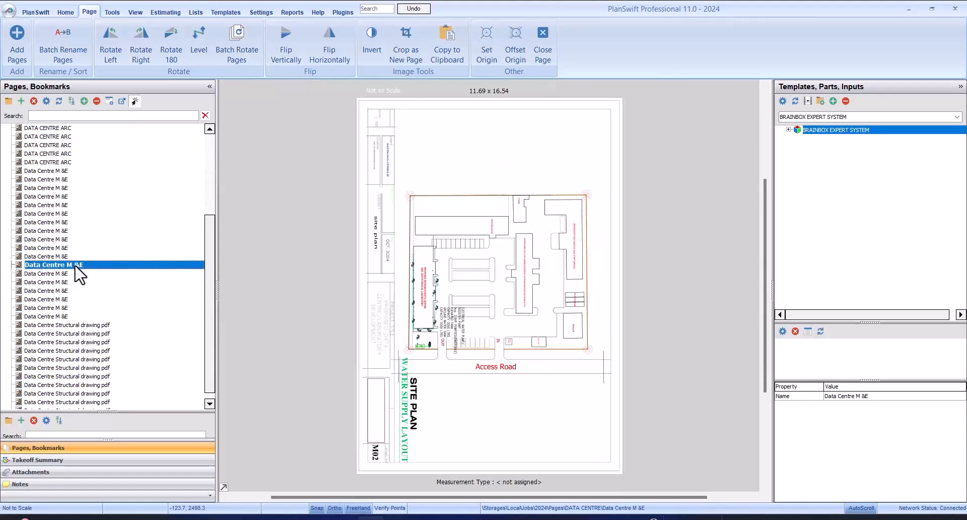
{"action": "left_click", "coordinate": [110, 43]}
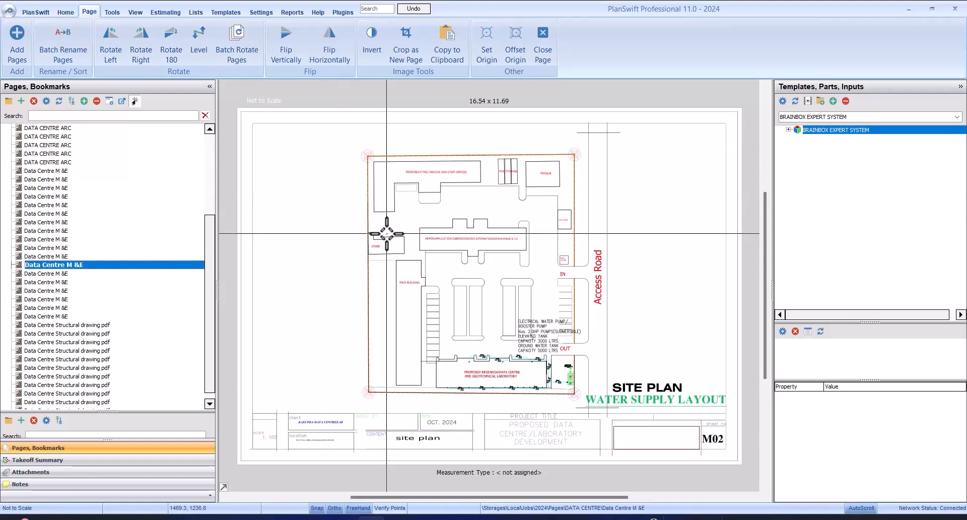
{"action": "left_click", "coordinate": [96, 273]}
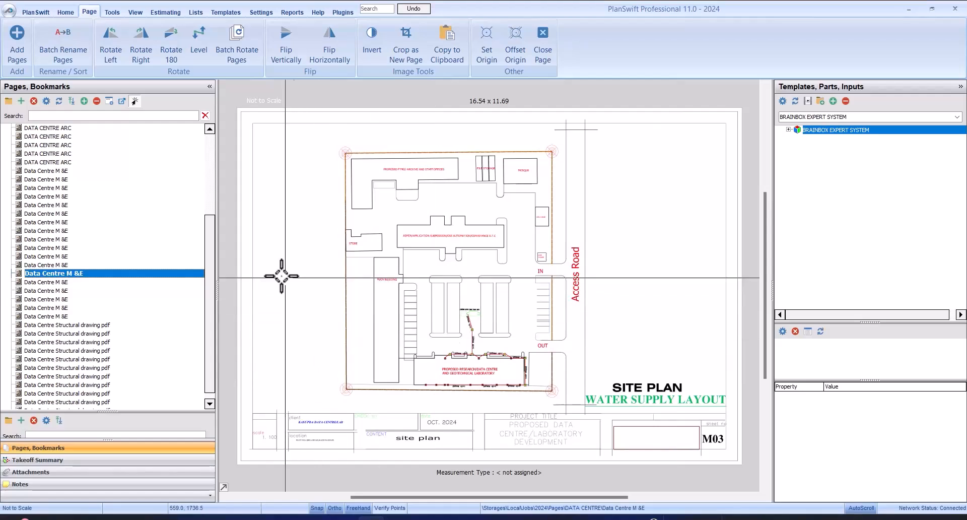
Open the water supply, waste drainage and A.C. layout floor plans, M04 to M06, in upright landscape orientation.
{"action": "left_click", "coordinate": [116, 281]}
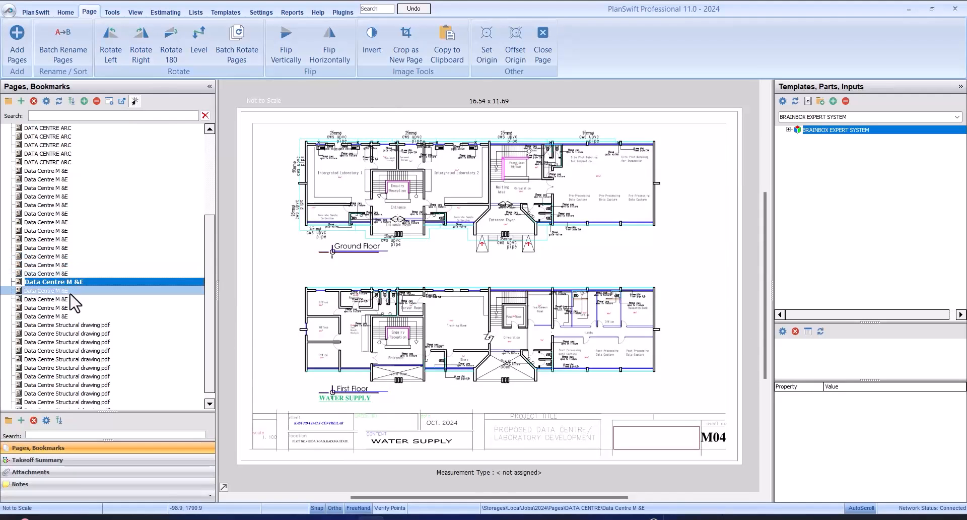
{"action": "left_click", "coordinate": [79, 292]}
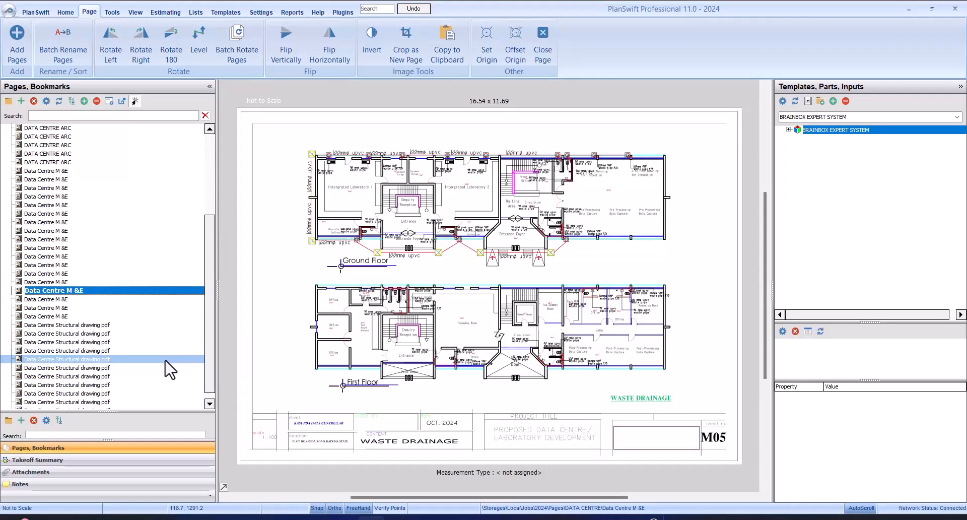
{"action": "left_click", "coordinate": [108, 299]}
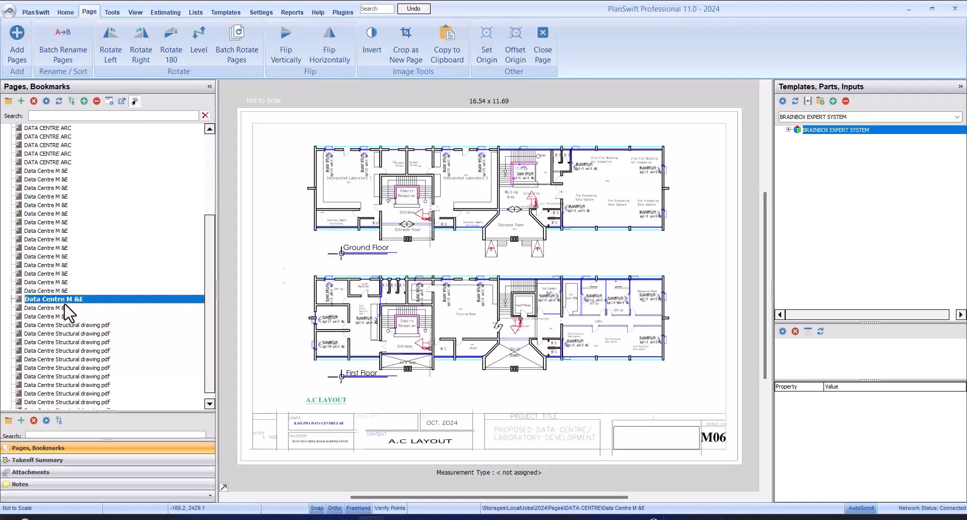
Turn the water tank and split unit AC detail sheet M07 and the septic details sheet M08 upright to landscape.
{"action": "left_click", "coordinate": [70, 308]}
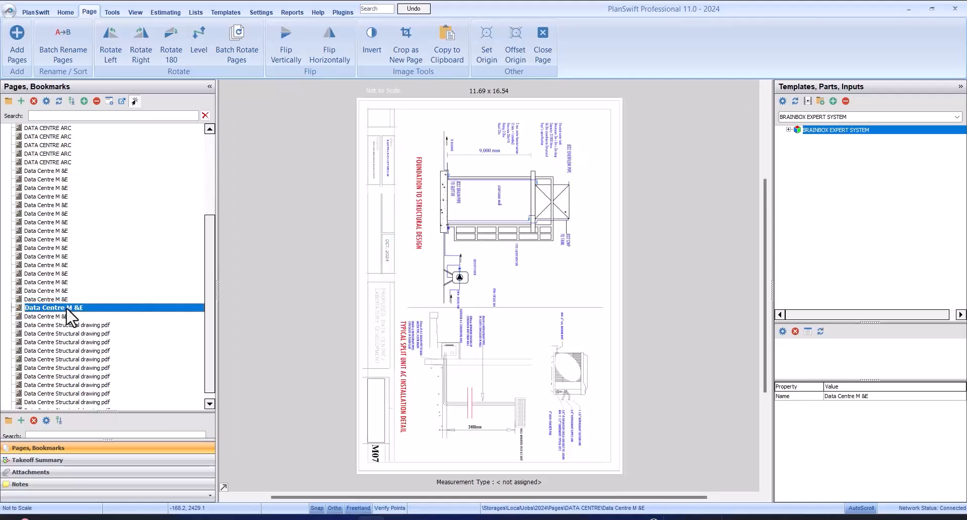
{"action": "left_click", "coordinate": [110, 36]}
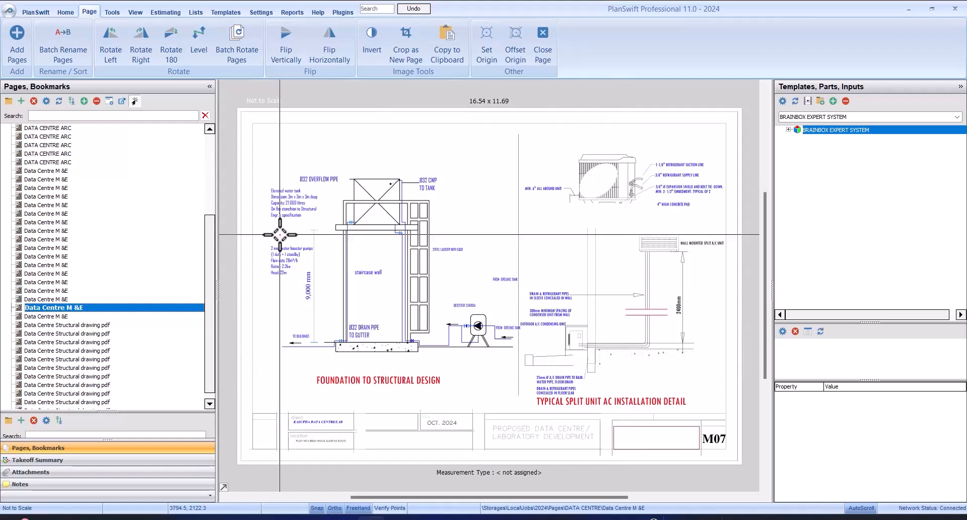
{"action": "left_click", "coordinate": [110, 317]}
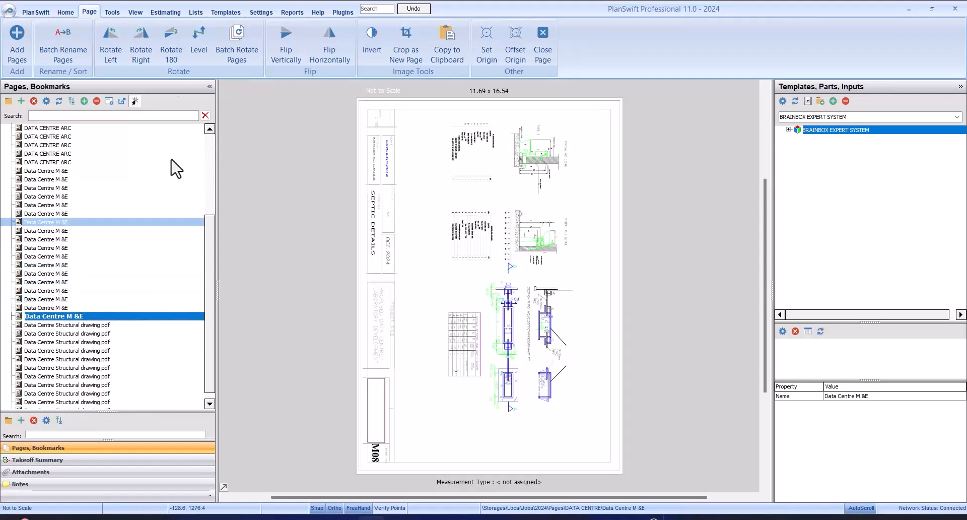
{"action": "left_click", "coordinate": [139, 42]}
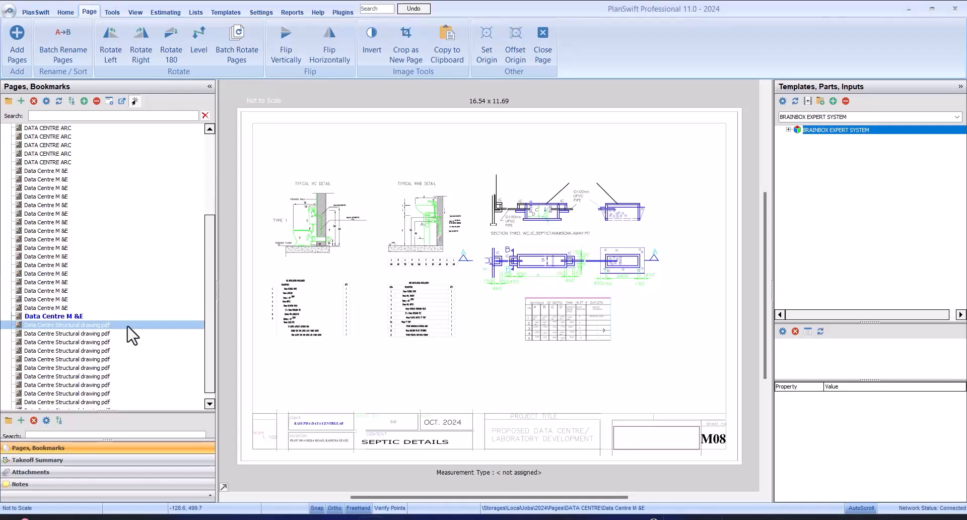
Open the structural cover page, the general notes page and the foundation general arrangement sheet 01.
{"action": "left_click", "coordinate": [101, 325]}
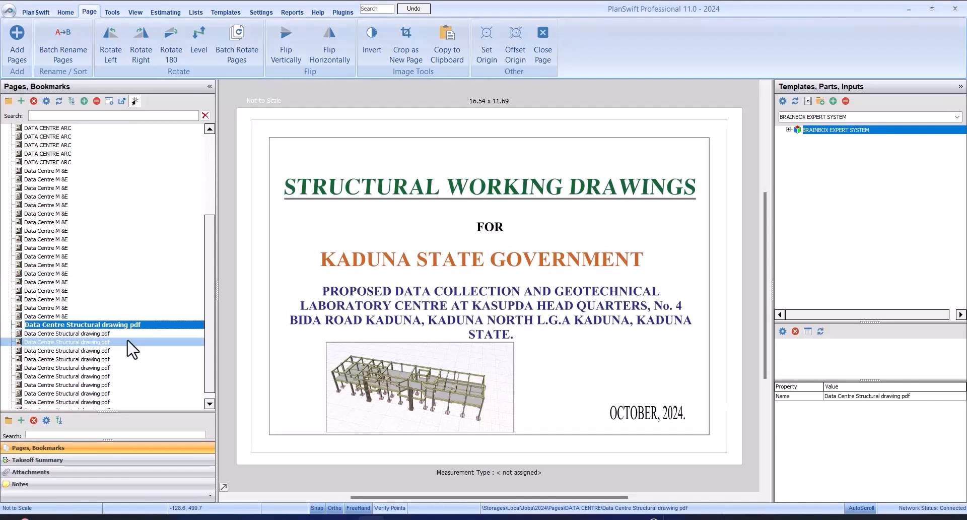
{"action": "left_click", "coordinate": [126, 335]}
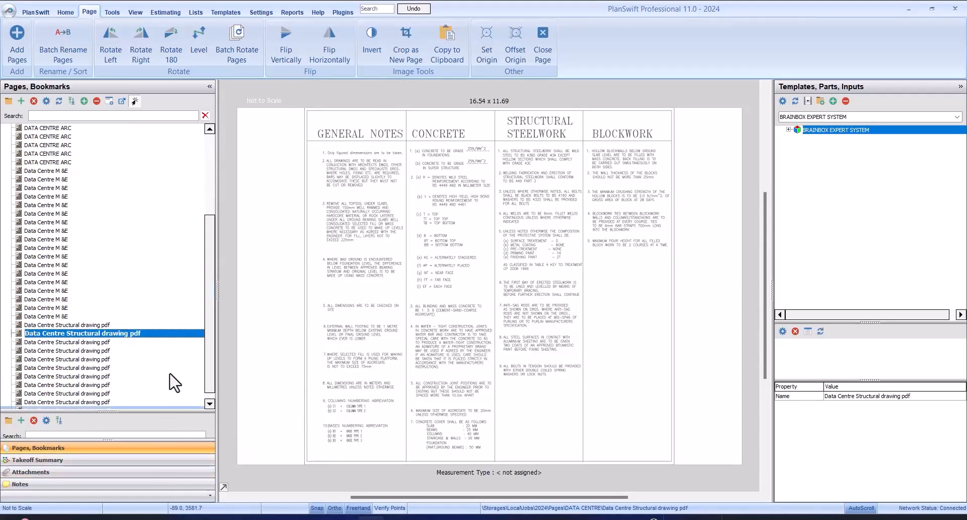
{"action": "left_click", "coordinate": [170, 342]}
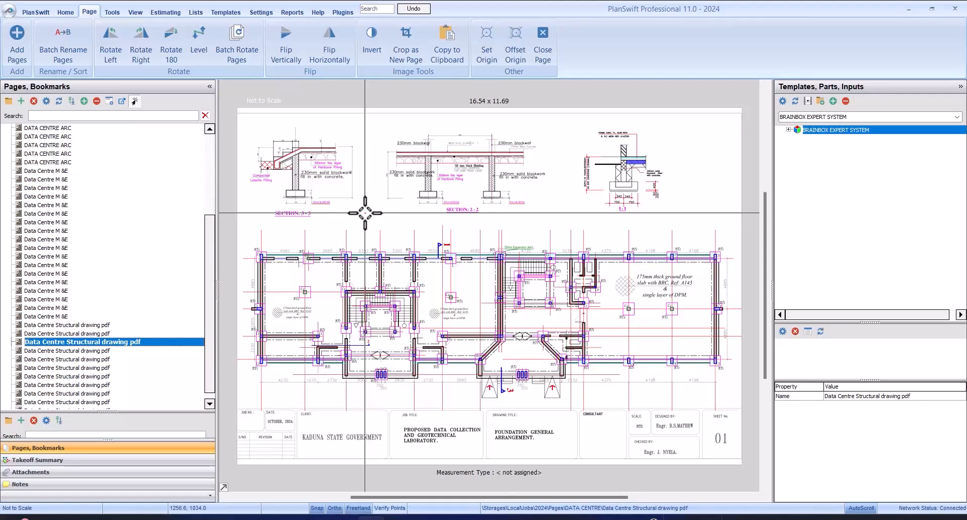
Examine foundation Sections 3-3 and 2-2 on structural sheet 01 for their blockwork, hardcore filling, blinding and depth dimensions.
{"action": "scroll", "coordinate": [271, 148], "scroll_direction": "up", "scroll_amount": 4}
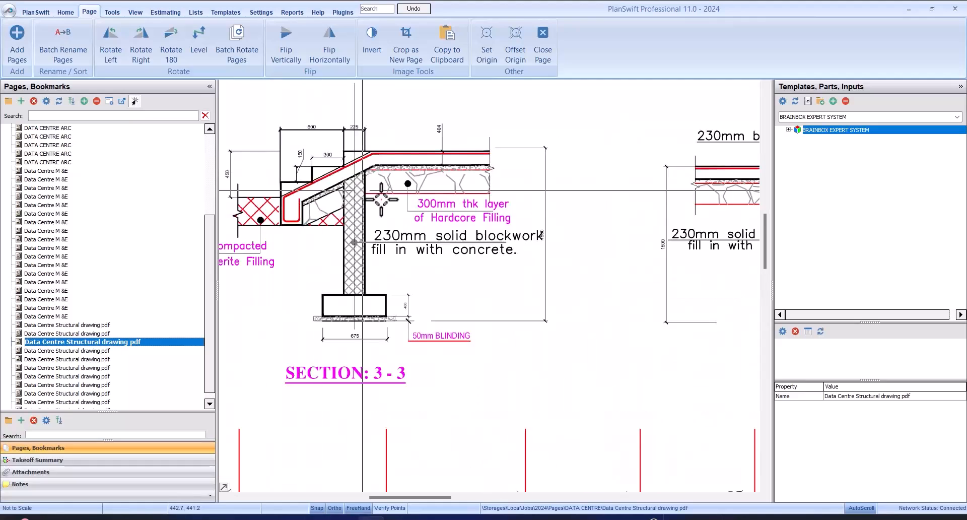
{"action": "scroll", "coordinate": [381, 199], "scroll_direction": "down", "scroll_amount": 3}
{"action": "scroll", "coordinate": [475, 210], "scroll_direction": "up", "scroll_amount": 3}
{"action": "scroll", "coordinate": [527, 235], "scroll_direction": "up", "scroll_amount": 2}
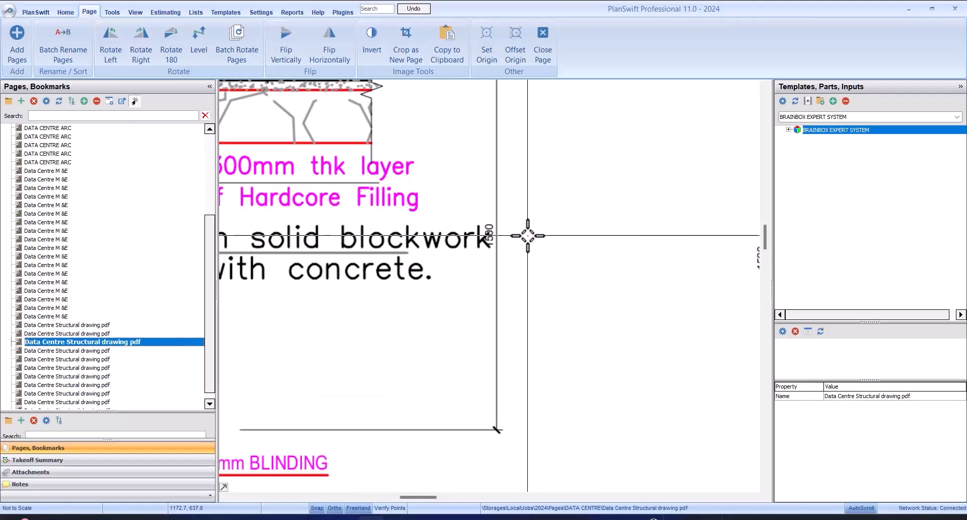
{"action": "scroll", "coordinate": [482, 236], "scroll_direction": "up", "scroll_amount": 2}
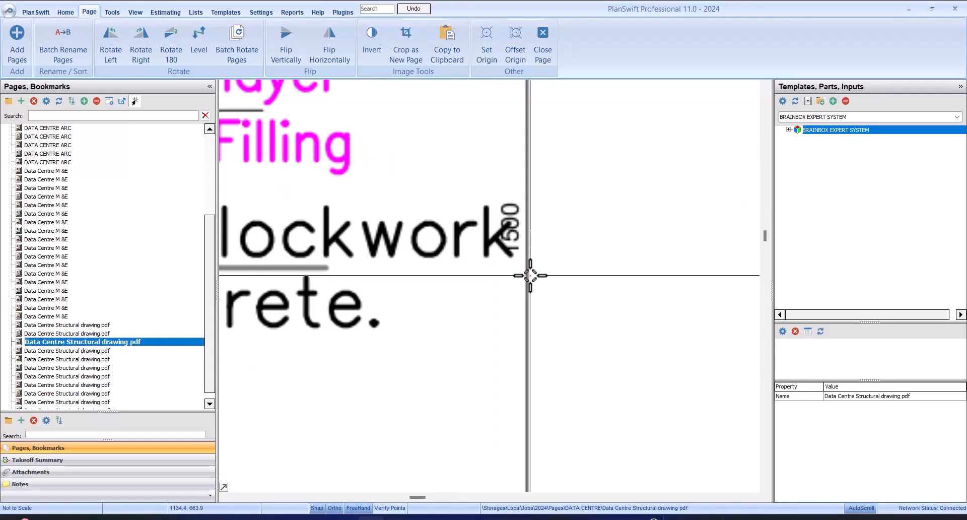
{"action": "scroll", "coordinate": [530, 275], "scroll_direction": "down", "scroll_amount": 1}
{"action": "scroll", "coordinate": [457, 166], "scroll_direction": "down", "scroll_amount": 4}
{"action": "scroll", "coordinate": [449, 212], "scroll_direction": "up", "scroll_amount": 1}
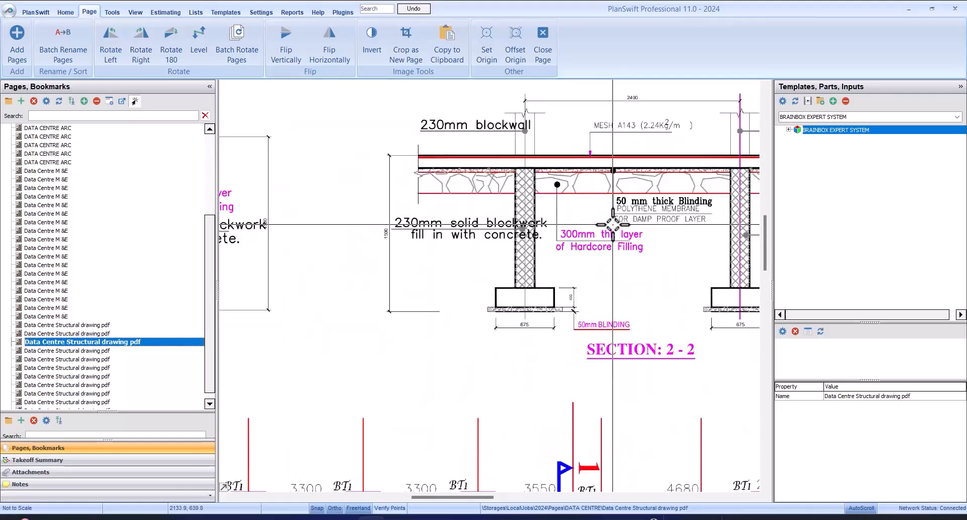
{"action": "scroll", "coordinate": [454, 227], "scroll_direction": "up", "scroll_amount": 1}
{"action": "scroll", "coordinate": [399, 215], "scroll_direction": "down", "scroll_amount": 4}
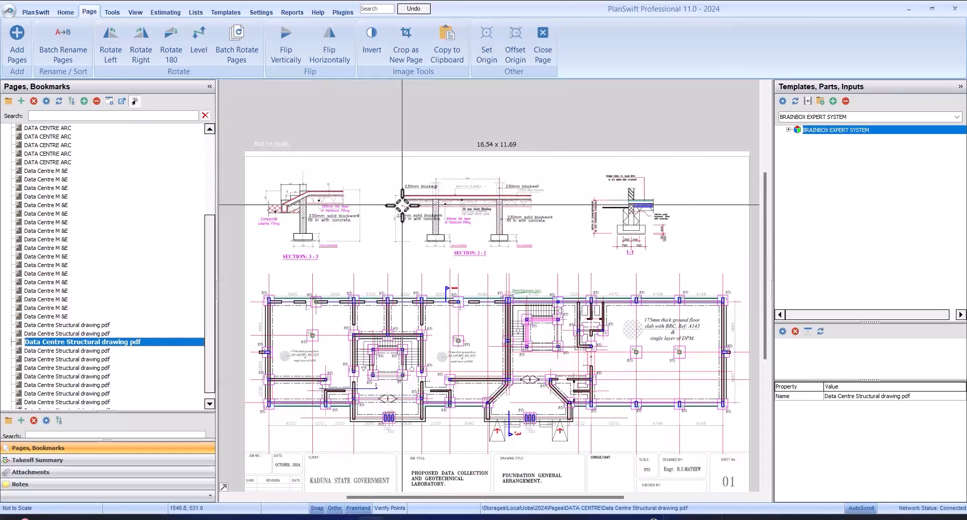
Examine the column and base type labels around the stairwell on the foundation plan.
{"action": "scroll", "coordinate": [387, 348], "scroll_direction": "up", "scroll_amount": 3}
{"action": "scroll", "coordinate": [387, 347], "scroll_direction": "up", "scroll_amount": 1}
{"action": "scroll", "coordinate": [420, 366], "scroll_direction": "up", "scroll_amount": 2}
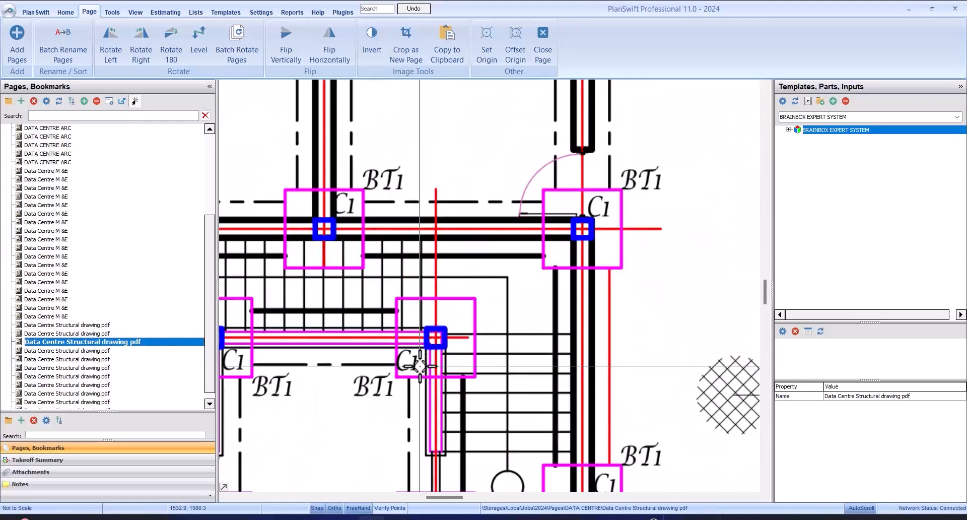
{"action": "scroll", "coordinate": [419, 366], "scroll_direction": "down", "scroll_amount": 2}
{"action": "scroll", "coordinate": [394, 244], "scroll_direction": "up", "scroll_amount": 4}
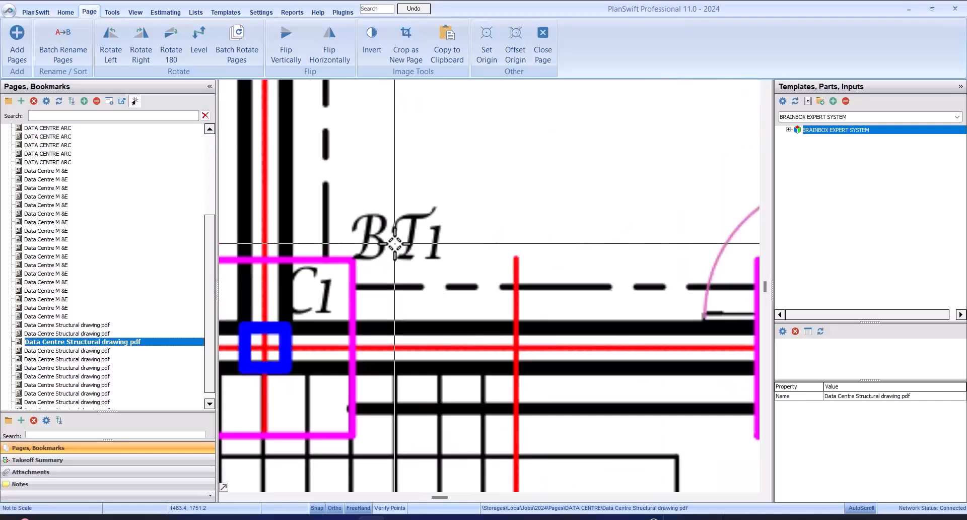
{"action": "scroll", "coordinate": [394, 244], "scroll_direction": "down", "scroll_amount": 4}
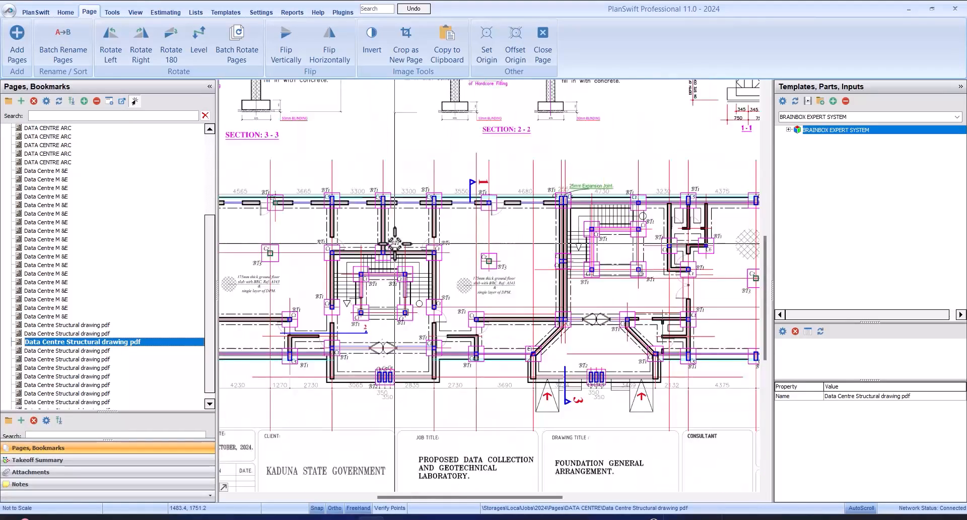
{"action": "scroll", "coordinate": [514, 214], "scroll_direction": "up", "scroll_amount": 3}
{"action": "scroll", "coordinate": [382, 218], "scroll_direction": "up", "scroll_amount": 1}
{"action": "scroll", "coordinate": [626, 231], "scroll_direction": "down", "scroll_amount": 4}
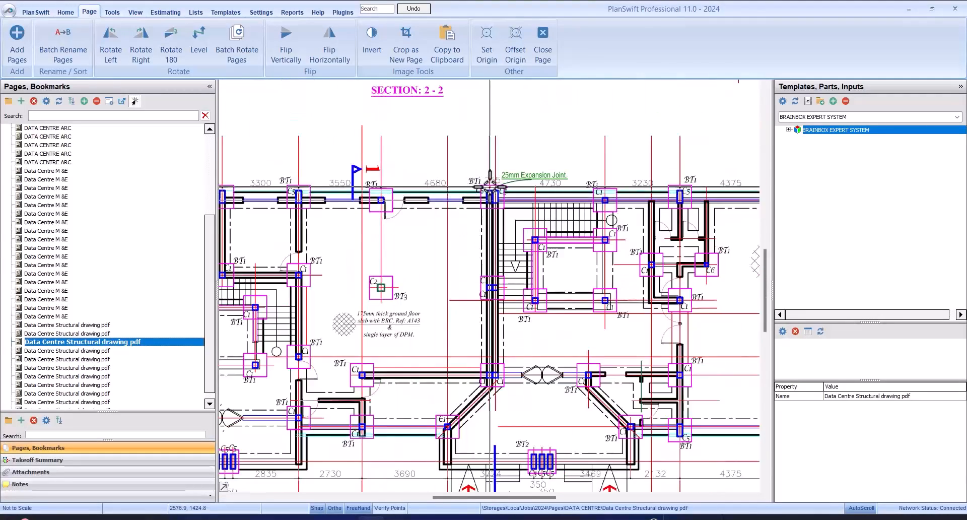
Examine the expansion joint, the ground floor slab note and the C2 columns on BT3 bases in the foundation plan.
{"action": "scroll", "coordinate": [634, 275], "scroll_direction": "up", "scroll_amount": 3}
{"action": "scroll", "coordinate": [634, 276], "scroll_direction": "down", "scroll_amount": 3}
{"action": "scroll", "coordinate": [637, 205], "scroll_direction": "up", "scroll_amount": 4}
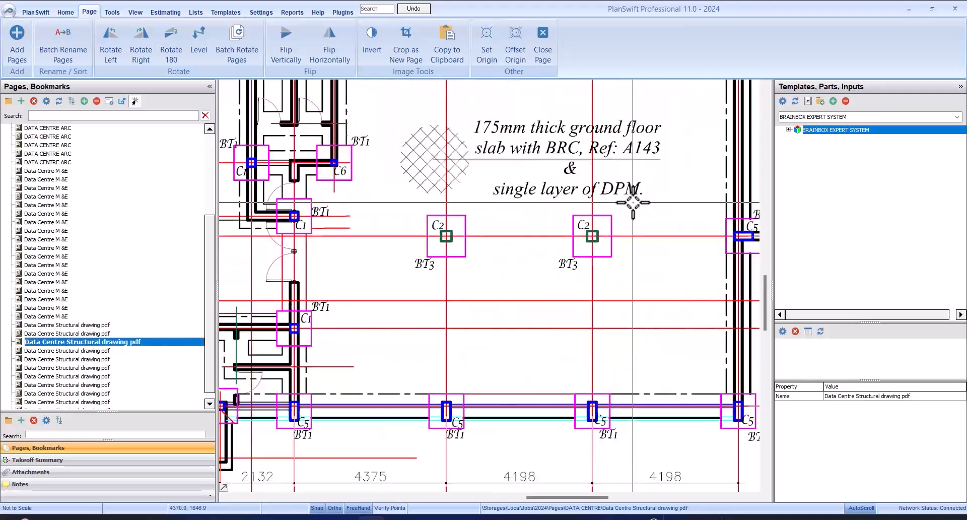
{"action": "scroll", "coordinate": [612, 235], "scroll_direction": "down", "scroll_amount": 1}
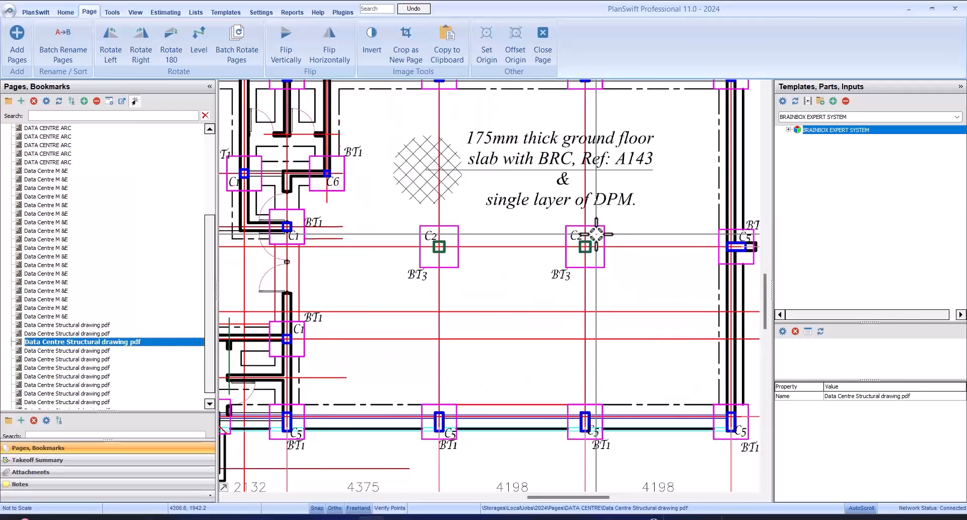
{"action": "scroll", "coordinate": [596, 232], "scroll_direction": "up", "scroll_amount": 3}
{"action": "scroll", "coordinate": [598, 233], "scroll_direction": "down", "scroll_amount": 1}
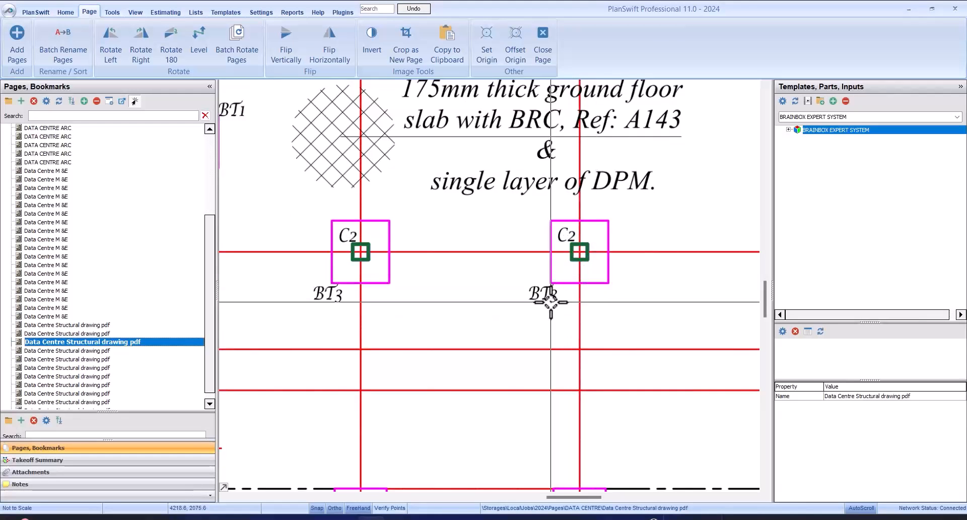
{"action": "scroll", "coordinate": [552, 298], "scroll_direction": "up", "scroll_amount": 2}
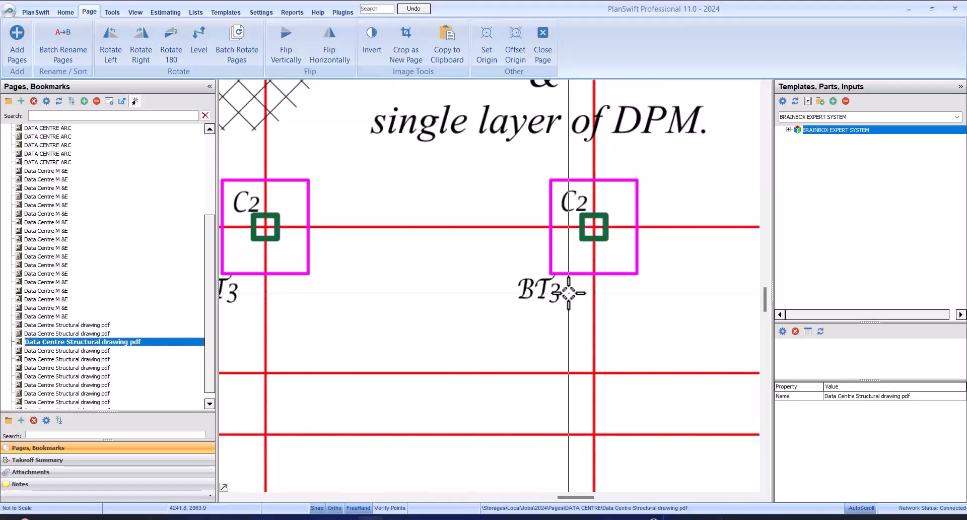
{"action": "scroll", "coordinate": [569, 292], "scroll_direction": "down", "scroll_amount": 4}
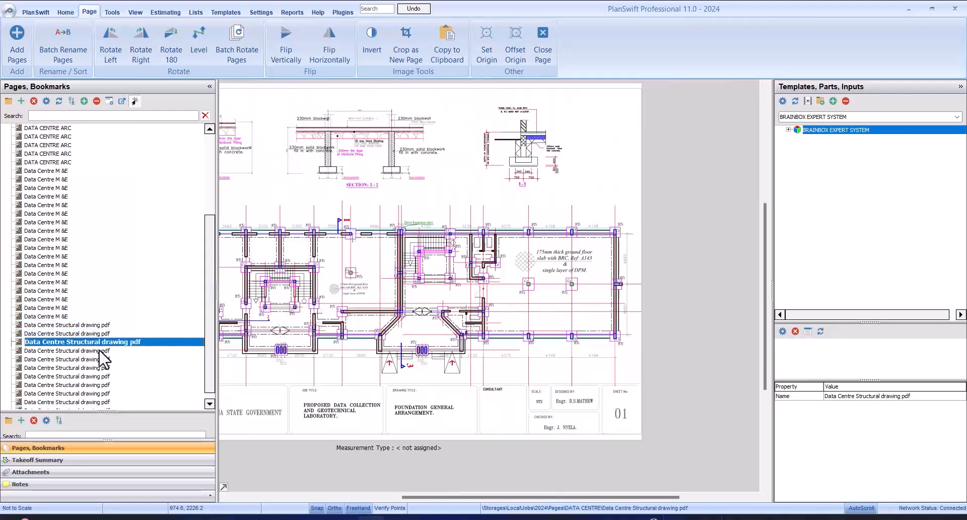
Open the base types details sheet 02 and the column types details sheet 03.
{"action": "left_click", "coordinate": [100, 352]}
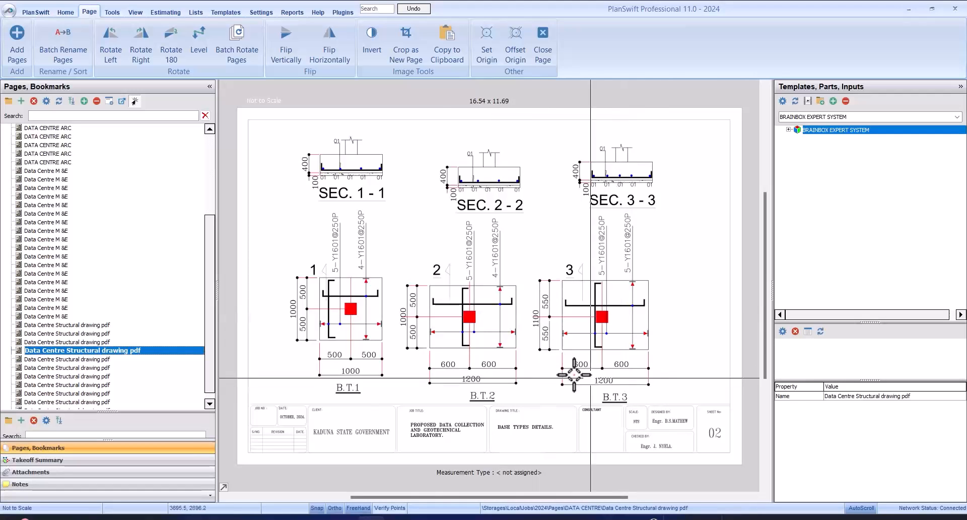
{"action": "left_click", "coordinate": [107, 359]}
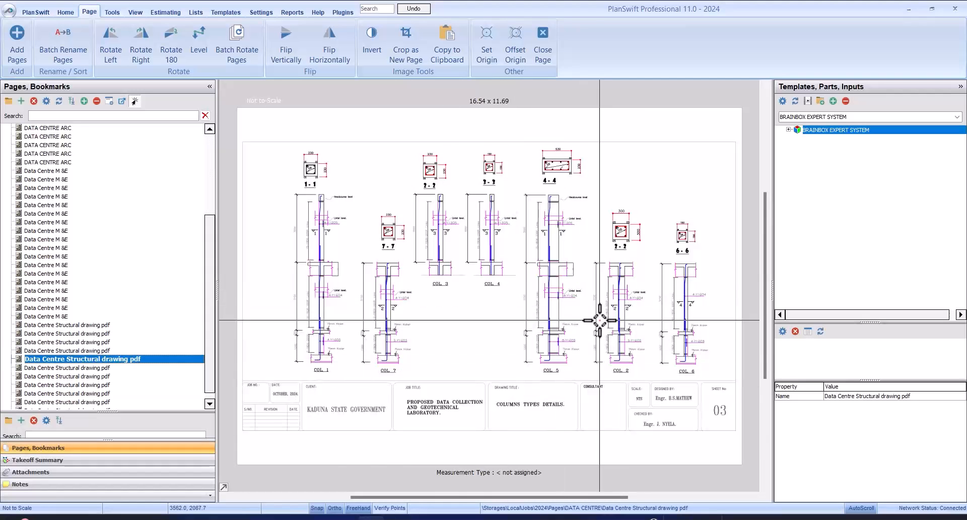
Examine the column elevations on sheet 03 from COL 1 to COL 6, including their heights, links and bars.
{"action": "scroll", "coordinate": [410, 280], "scroll_direction": "up", "scroll_amount": 3}
{"action": "scroll", "coordinate": [411, 281], "scroll_direction": "down", "scroll_amount": 2}
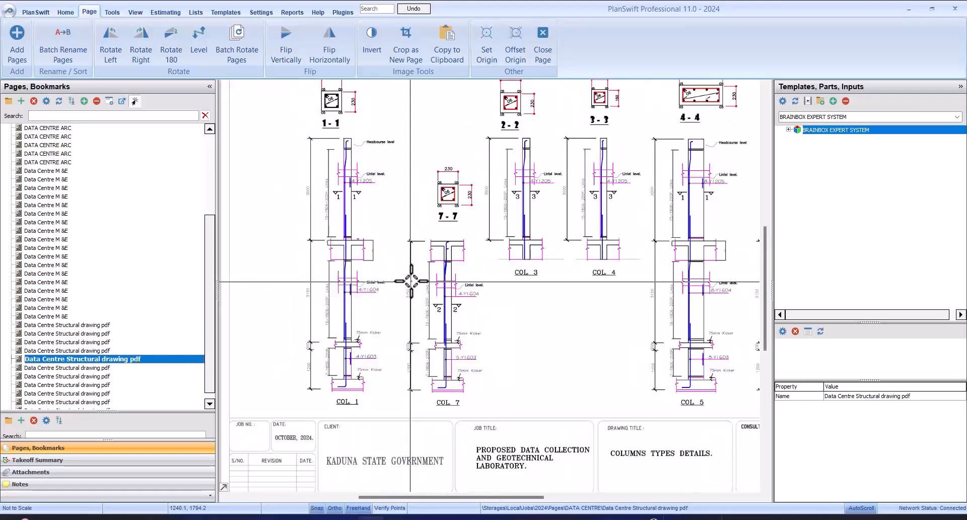
{"action": "scroll", "coordinate": [461, 220], "scroll_direction": "up", "scroll_amount": 2}
{"action": "scroll", "coordinate": [462, 201], "scroll_direction": "down", "scroll_amount": 2}
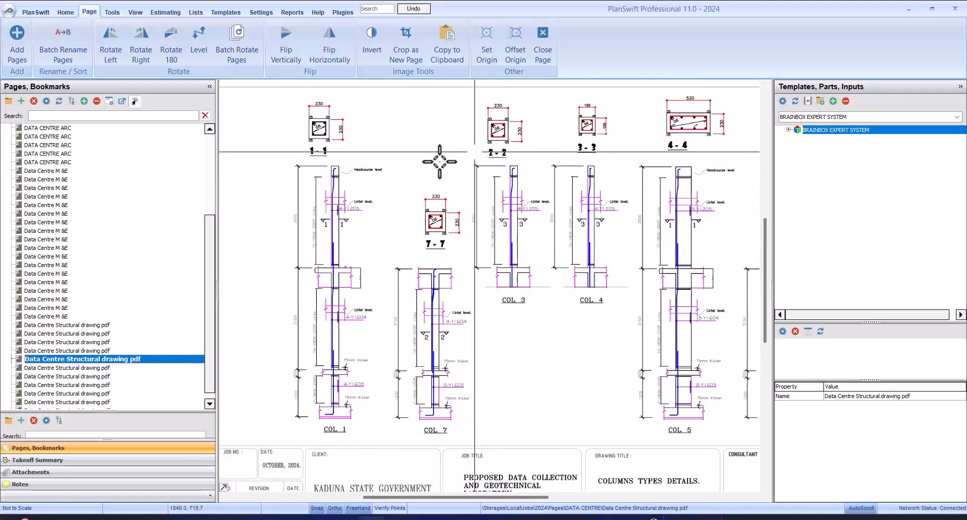
{"action": "scroll", "coordinate": [670, 162], "scroll_direction": "down", "scroll_amount": 2}
{"action": "scroll", "coordinate": [659, 162], "scroll_direction": "up", "scroll_amount": 2}
{"action": "scroll", "coordinate": [540, 184], "scroll_direction": "down", "scroll_amount": 2}
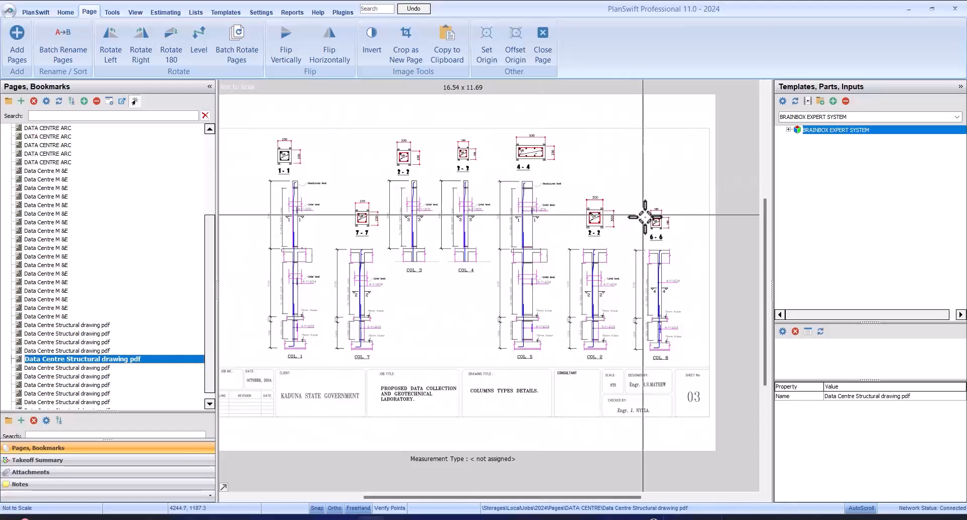
{"action": "scroll", "coordinate": [645, 216], "scroll_direction": "up", "scroll_amount": 3}
{"action": "scroll", "coordinate": [566, 218], "scroll_direction": "down", "scroll_amount": 3}
{"action": "scroll", "coordinate": [574, 218], "scroll_direction": "up", "scroll_amount": 2}
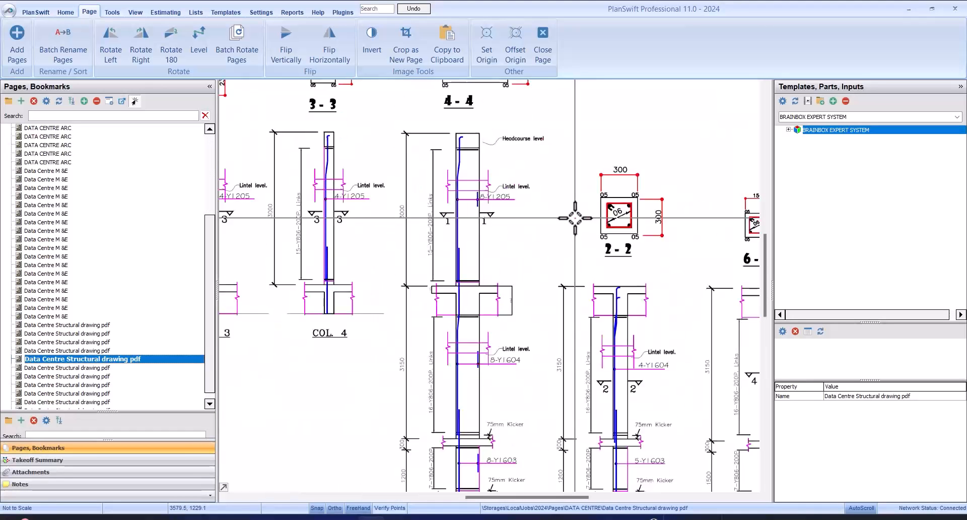
{"action": "scroll", "coordinate": [575, 218], "scroll_direction": "down", "scroll_amount": 2}
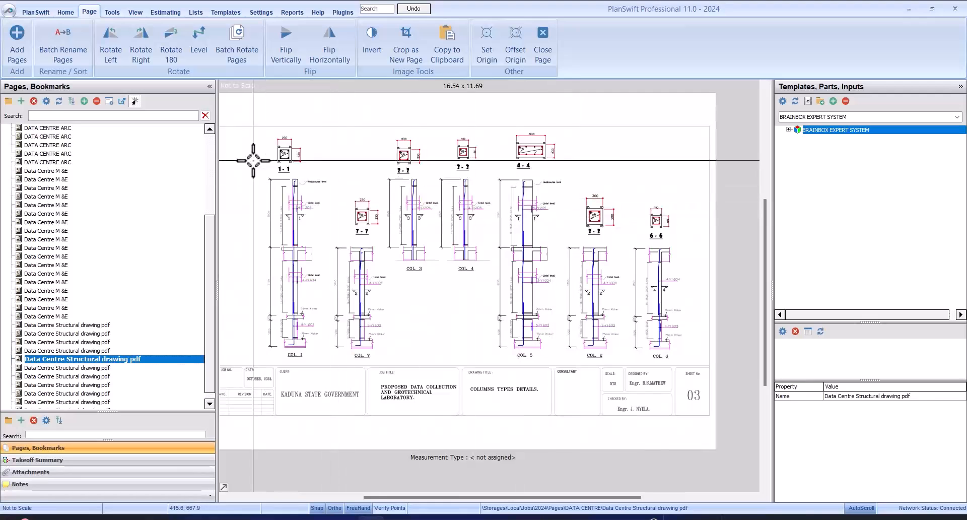
Examine the column cross-sections on sheet 03, including sections 7-7, 1-1, 2-2 and 3-3, for their sizes and reinforcement.
{"action": "scroll", "coordinate": [263, 155], "scroll_direction": "up", "scroll_amount": 3}
{"action": "scroll", "coordinate": [302, 156], "scroll_direction": "down", "scroll_amount": 2}
{"action": "scroll", "coordinate": [448, 256], "scroll_direction": "up", "scroll_amount": 3}
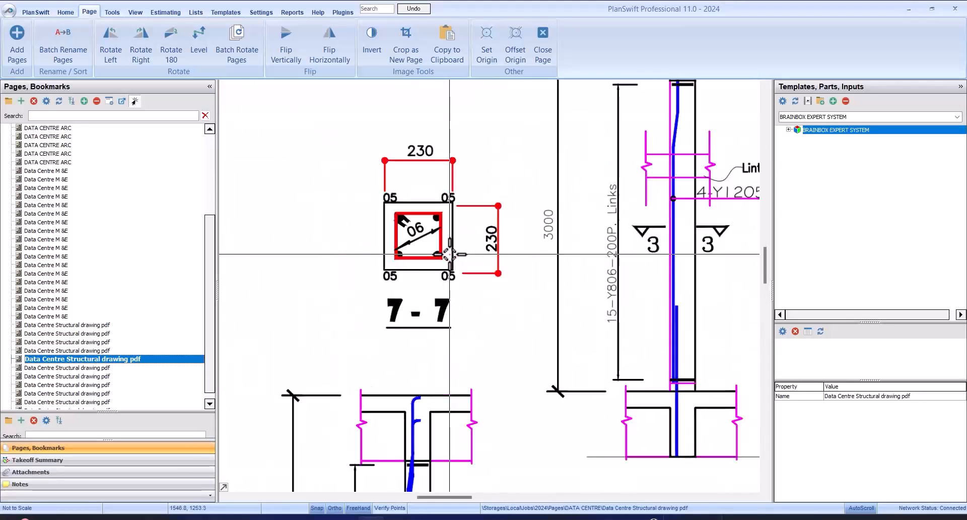
{"action": "scroll", "coordinate": [443, 262], "scroll_direction": "down", "scroll_amount": 5}
{"action": "scroll", "coordinate": [375, 204], "scroll_direction": "up", "scroll_amount": 3}
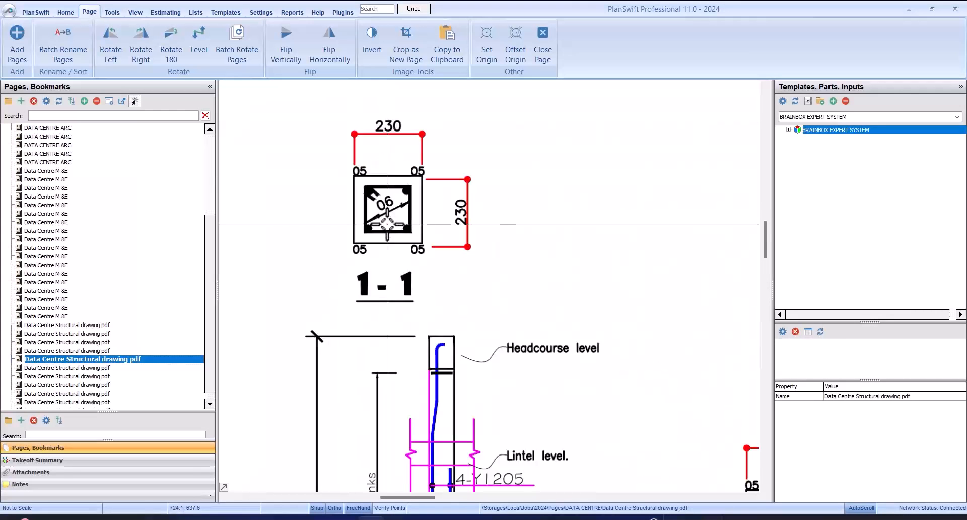
{"action": "scroll", "coordinate": [363, 212], "scroll_direction": "down", "scroll_amount": 3}
{"action": "scroll", "coordinate": [555, 236], "scroll_direction": "up", "scroll_amount": 3}
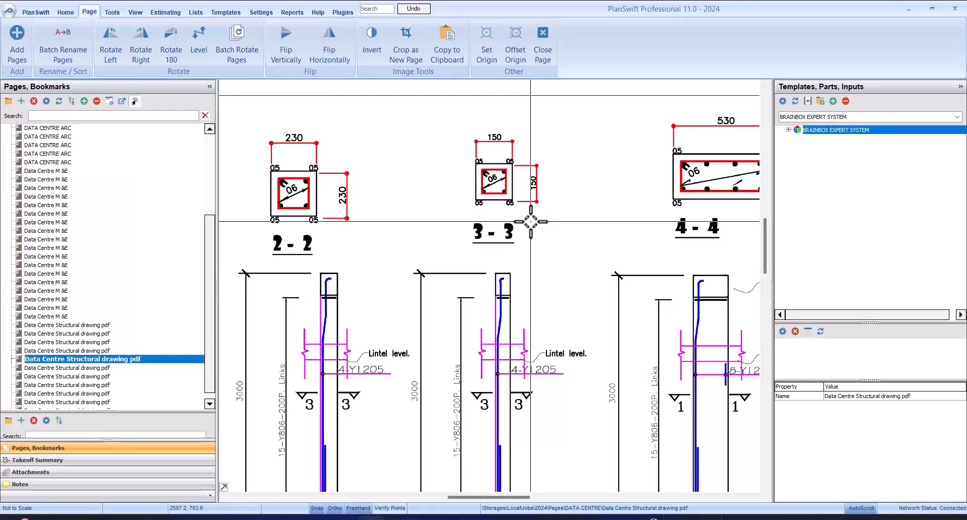
{"action": "scroll", "coordinate": [530, 222], "scroll_direction": "down", "scroll_amount": 3}
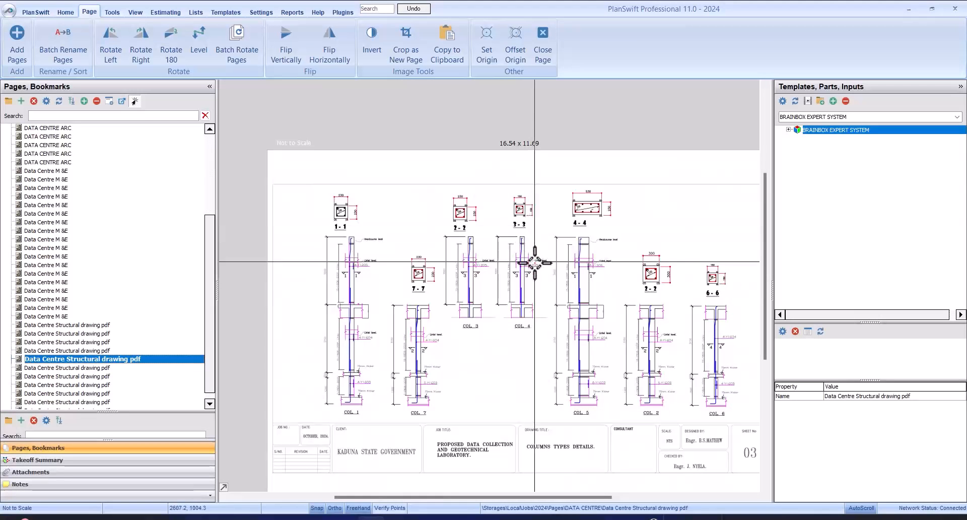
{"action": "scroll", "coordinate": [579, 281], "scroll_direction": "up", "scroll_amount": 2}
{"action": "scroll", "coordinate": [554, 279], "scroll_direction": "down", "scroll_amount": 3}
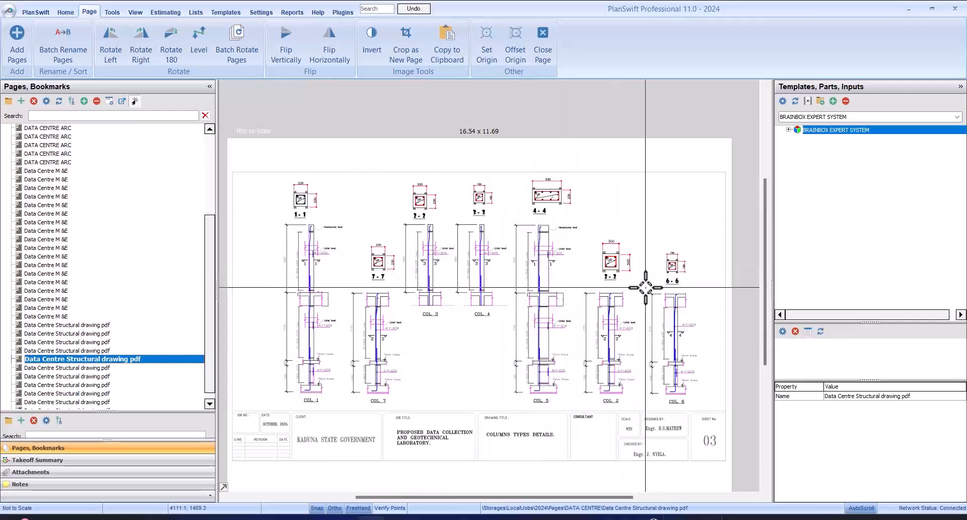
{"action": "scroll", "coordinate": [654, 283], "scroll_direction": "up", "scroll_amount": 3}
{"action": "scroll", "coordinate": [618, 237], "scroll_direction": "down", "scroll_amount": 3}
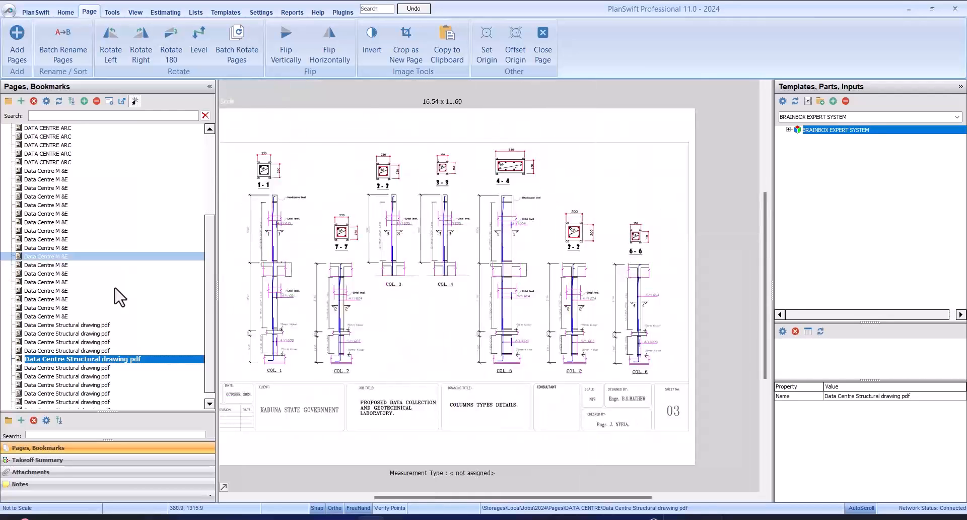
Open the slab/beams layout sheet 04 and examine the beam labels and sizes, slab panels and Section A-A.
{"action": "left_click", "coordinate": [116, 368]}
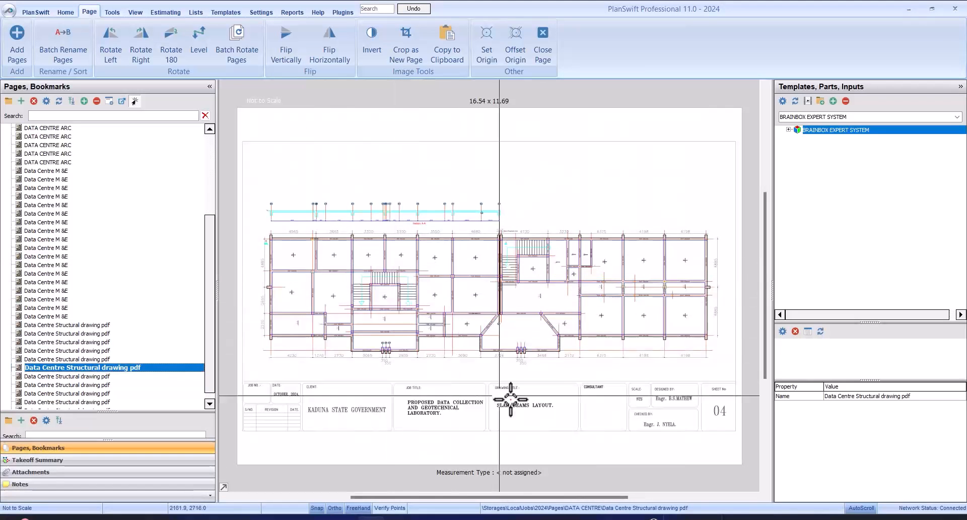
{"action": "scroll", "coordinate": [514, 306], "scroll_direction": "up", "scroll_amount": 2}
{"action": "scroll", "coordinate": [510, 306], "scroll_direction": "down", "scroll_amount": 3}
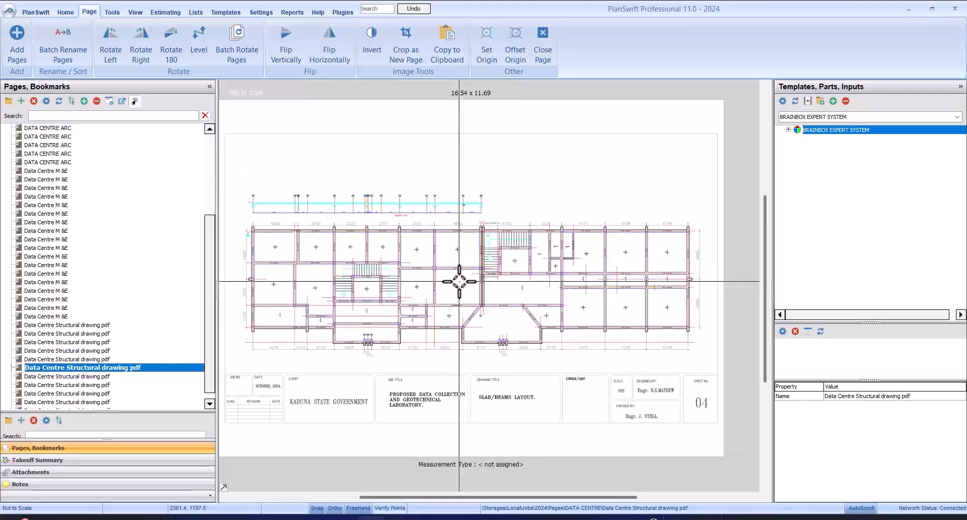
{"action": "scroll", "coordinate": [339, 222], "scroll_direction": "up", "scroll_amount": 5}
{"action": "scroll", "coordinate": [328, 259], "scroll_direction": "up", "scroll_amount": 4}
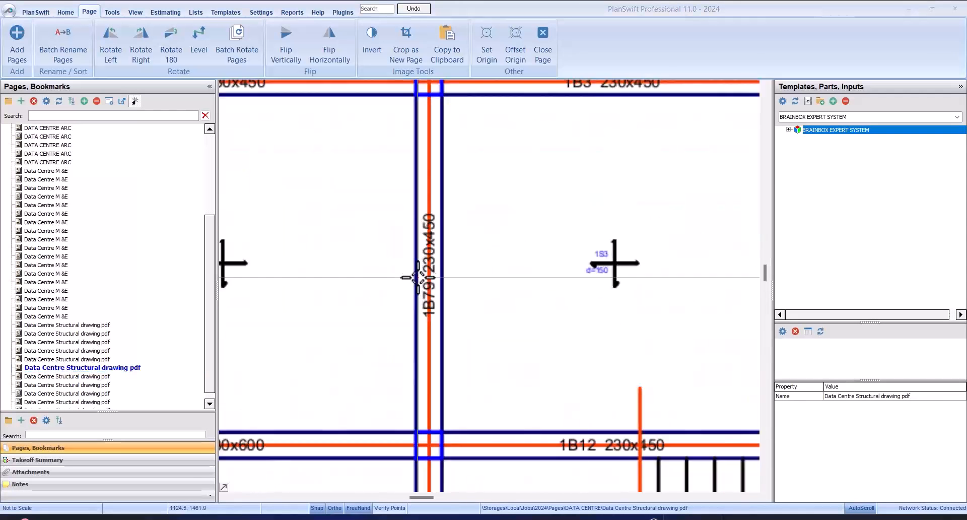
{"action": "scroll", "coordinate": [442, 232], "scroll_direction": "down", "scroll_amount": 3}
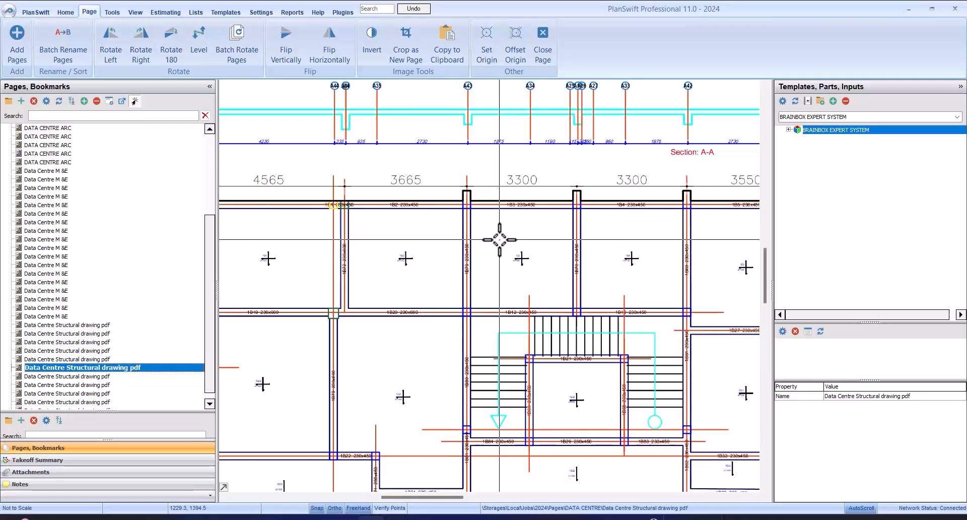
Open the slab details sheet 05 and examine the slab reinforcement, panel dimensions and Section A-A.
{"action": "left_click", "coordinate": [141, 377]}
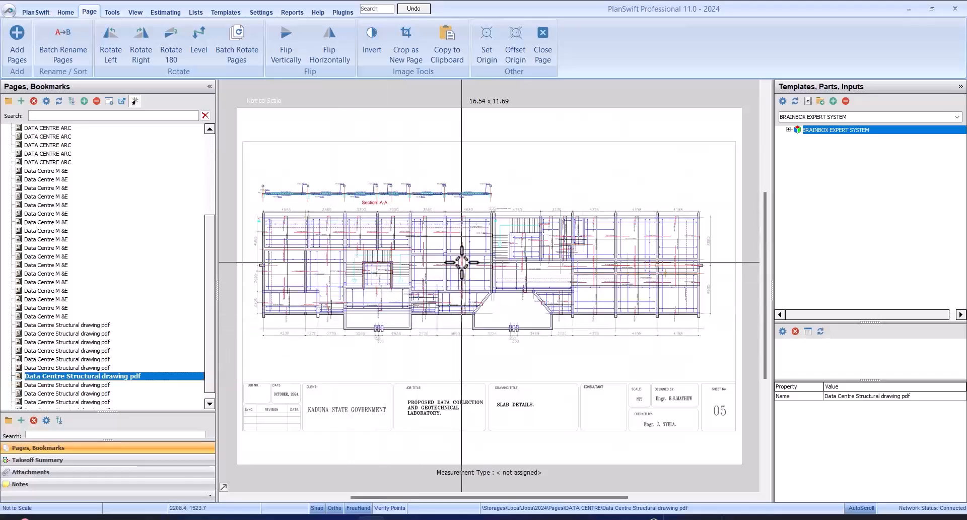
{"action": "scroll", "coordinate": [423, 229], "scroll_direction": "up", "scroll_amount": 4}
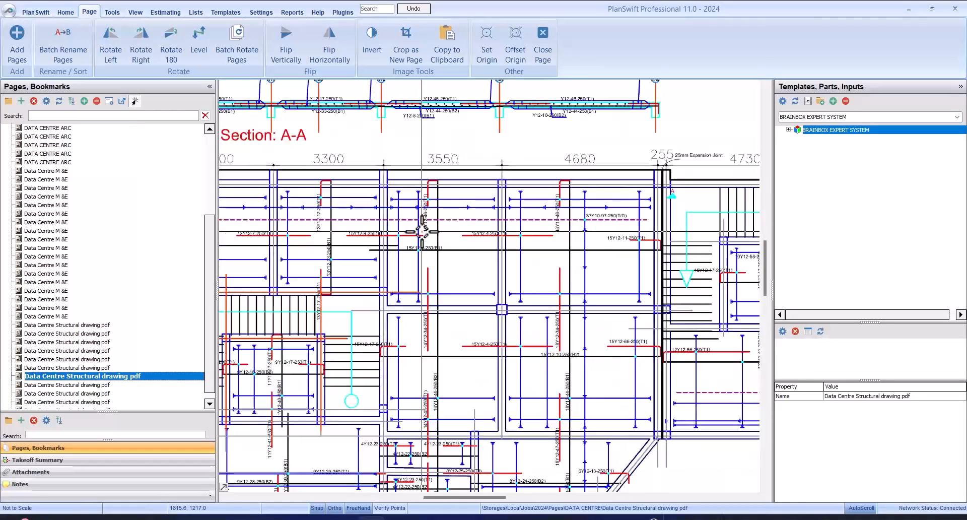
{"action": "scroll", "coordinate": [423, 230], "scroll_direction": "down", "scroll_amount": 4}
{"action": "scroll", "coordinate": [453, 247], "scroll_direction": "up", "scroll_amount": 3}
{"action": "scroll", "coordinate": [408, 262], "scroll_direction": "down", "scroll_amount": 1}
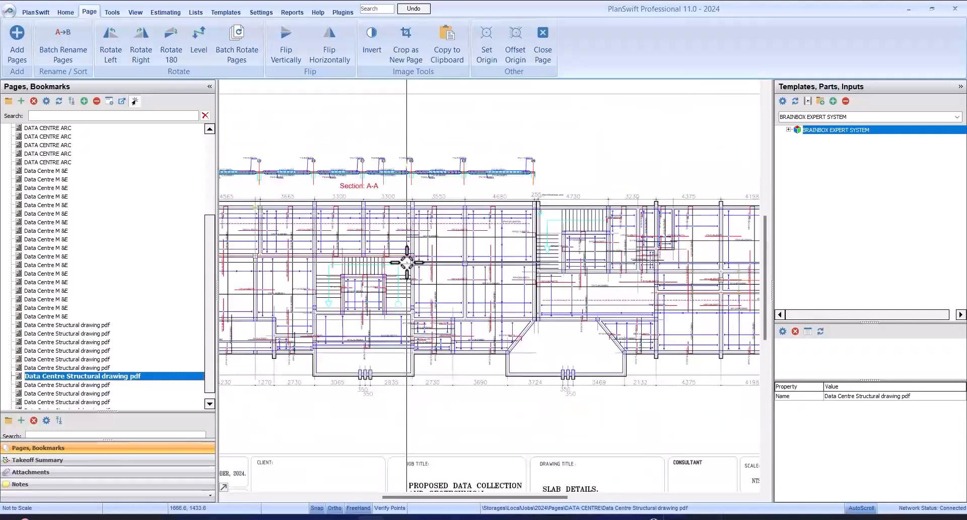
{"action": "scroll", "coordinate": [403, 272], "scroll_direction": "up", "scroll_amount": 3}
{"action": "scroll", "coordinate": [395, 270], "scroll_direction": "down", "scroll_amount": 4}
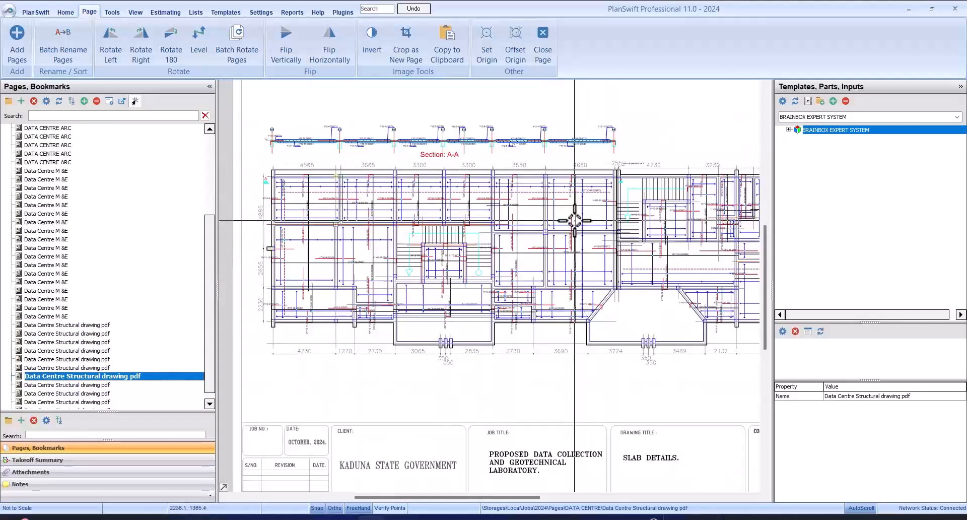
Open the roof beams layout sheet 06 and examine the beam labels, stair halls and the R1001 beam section.
{"action": "left_click", "coordinate": [117, 385]}
{"action": "scroll", "coordinate": [486, 291], "scroll_direction": "up", "scroll_amount": 2}
{"action": "scroll", "coordinate": [485, 291], "scroll_direction": "down", "scroll_amount": 2}
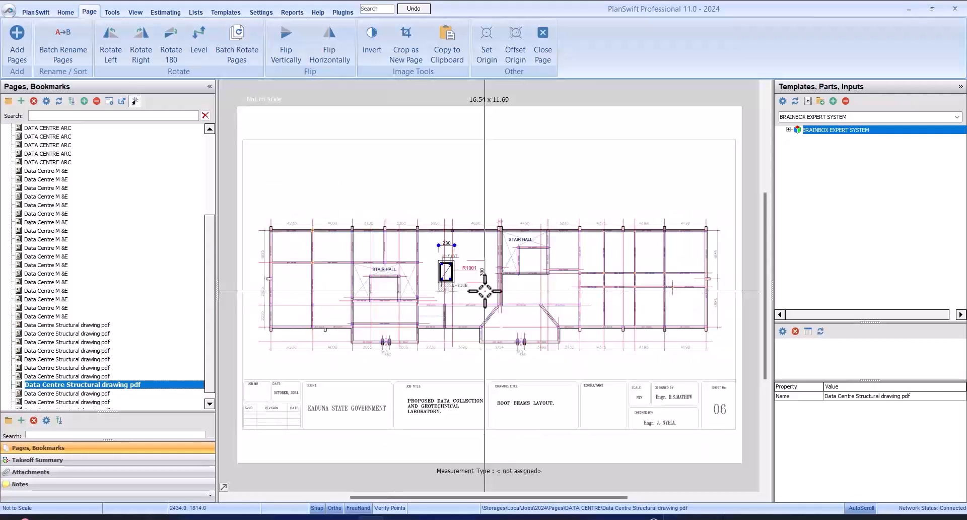
{"action": "scroll", "coordinate": [360, 263], "scroll_direction": "up", "scroll_amount": 4}
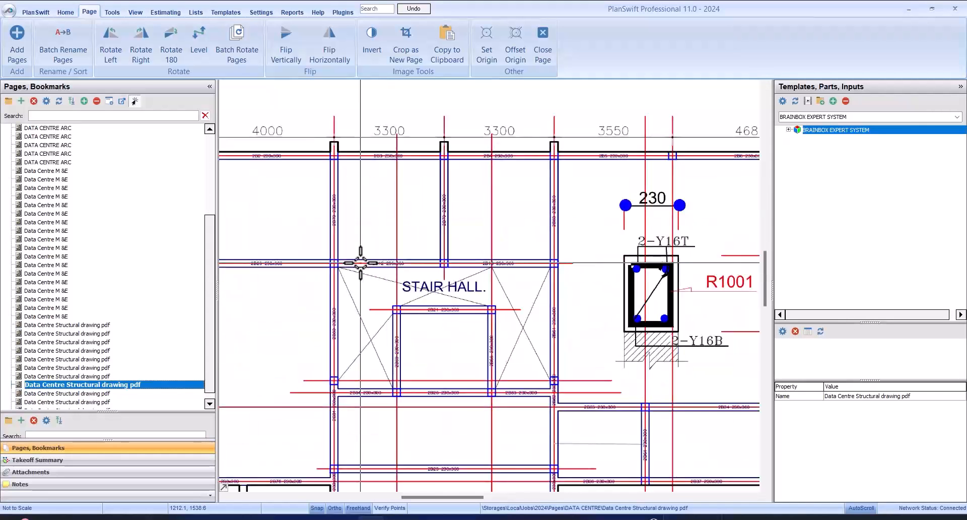
{"action": "scroll", "coordinate": [361, 263], "scroll_direction": "down", "scroll_amount": 4}
{"action": "scroll", "coordinate": [534, 260], "scroll_direction": "up", "scroll_amount": 3}
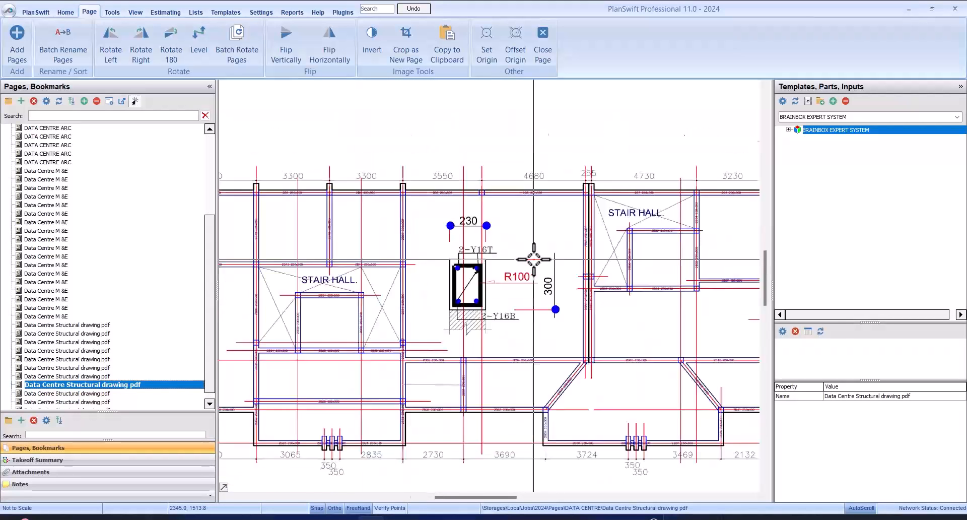
{"action": "scroll", "coordinate": [534, 260], "scroll_direction": "down", "scroll_amount": 3}
{"action": "scroll", "coordinate": [371, 274], "scroll_direction": "up", "scroll_amount": 3}
{"action": "scroll", "coordinate": [371, 274], "scroll_direction": "down", "scroll_amount": 3}
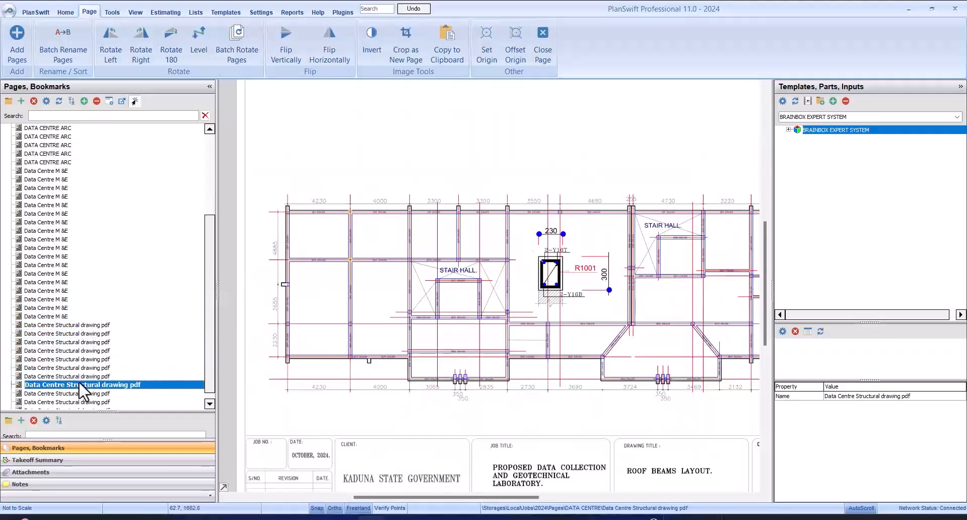
Open the first floor beams detail sheet 07 and the roof beam details sheet 08 and look over their beam elevations.
{"action": "left_click", "coordinate": [103, 393]}
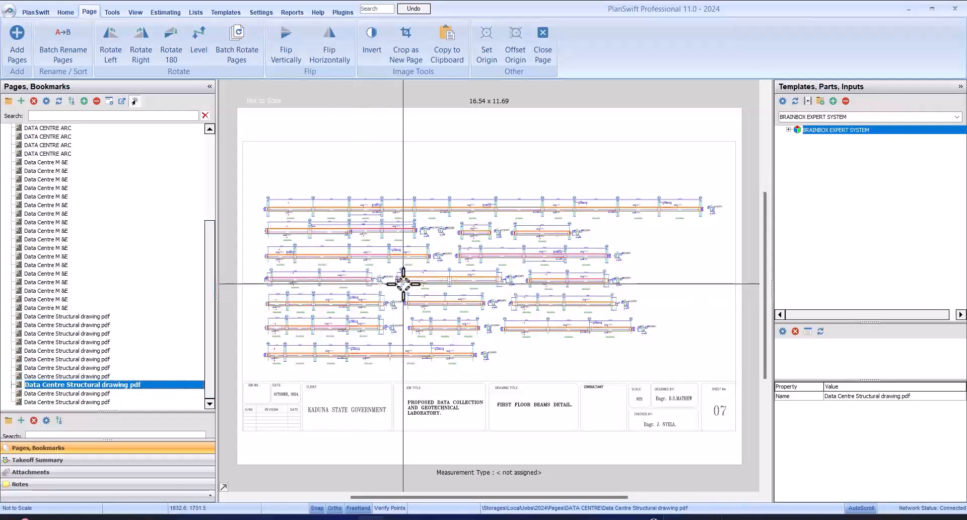
{"action": "scroll", "coordinate": [403, 283], "scroll_direction": "up", "scroll_amount": 2}
{"action": "scroll", "coordinate": [421, 241], "scroll_direction": "down", "scroll_amount": 2}
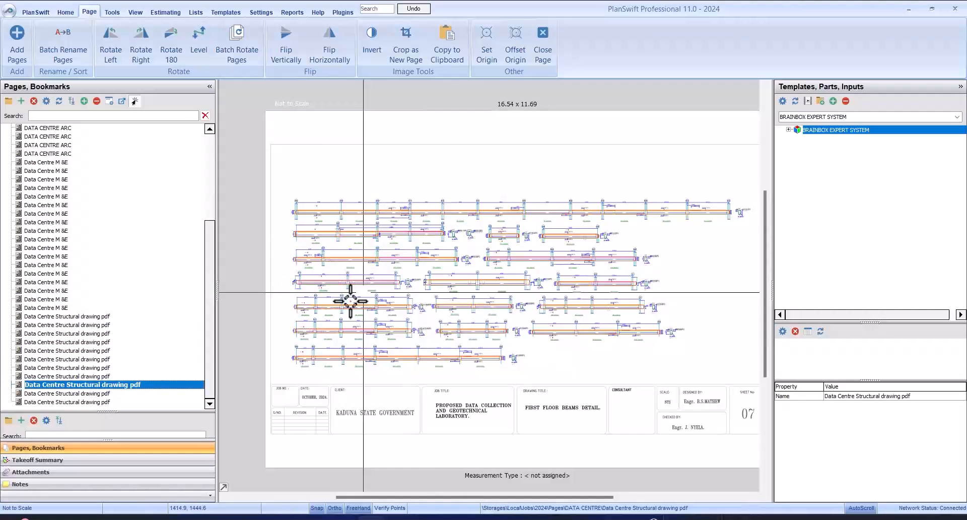
{"action": "left_click", "coordinate": [133, 393]}
{"action": "scroll", "coordinate": [412, 238], "scroll_direction": "up", "scroll_amount": 2}
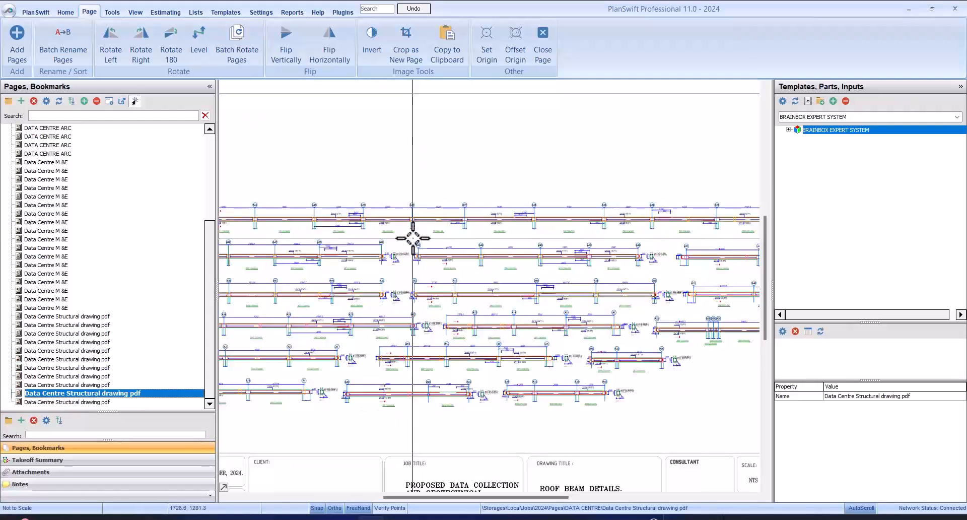
{"action": "scroll", "coordinate": [495, 218], "scroll_direction": "down", "scroll_amount": 2}
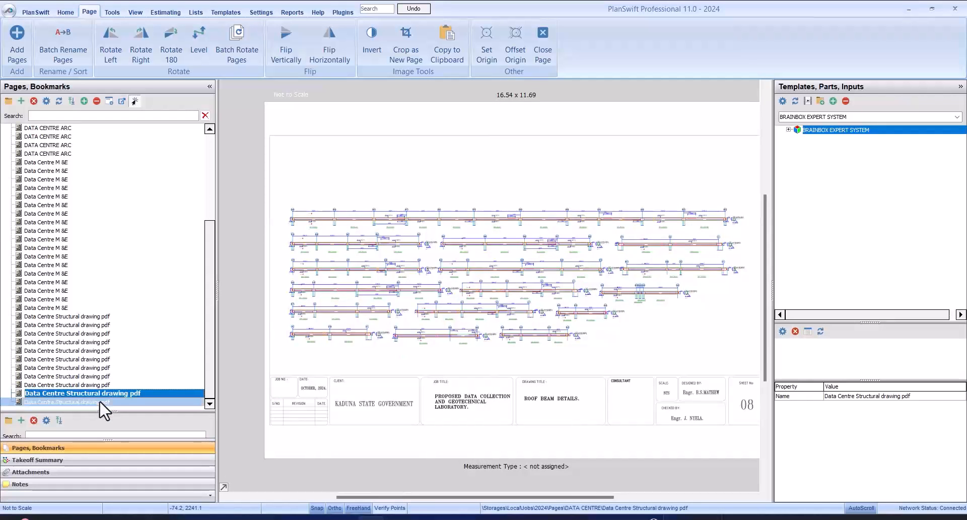
Open the RC stairs details sheet 09 and examine the plans and sections of staircase types 1 and 2.
{"action": "left_click", "coordinate": [99, 402]}
{"action": "scroll", "coordinate": [460, 313], "scroll_direction": "up", "scroll_amount": 2}
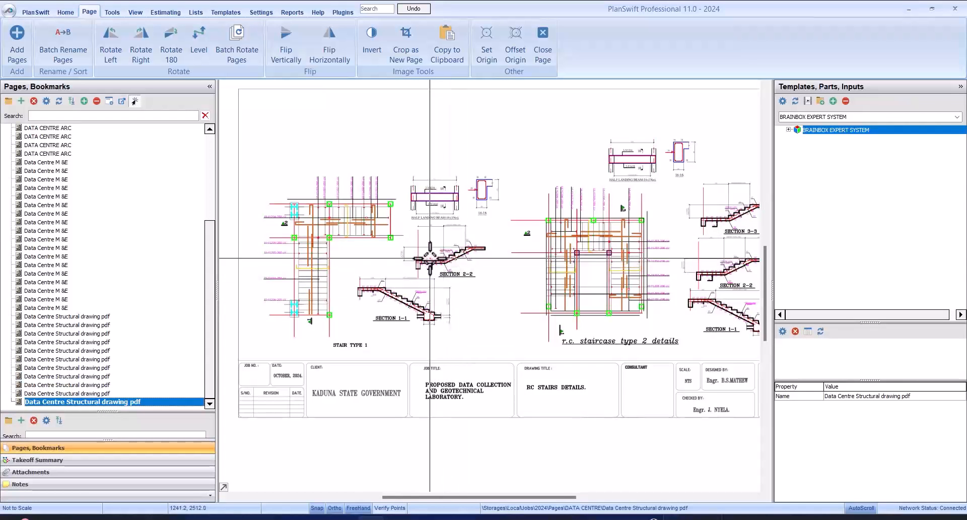
{"action": "scroll", "coordinate": [430, 259], "scroll_direction": "down", "scroll_amount": 3}
{"action": "scroll", "coordinate": [511, 252], "scroll_direction": "up", "scroll_amount": 3}
{"action": "scroll", "coordinate": [511, 251], "scroll_direction": "down", "scroll_amount": 1}
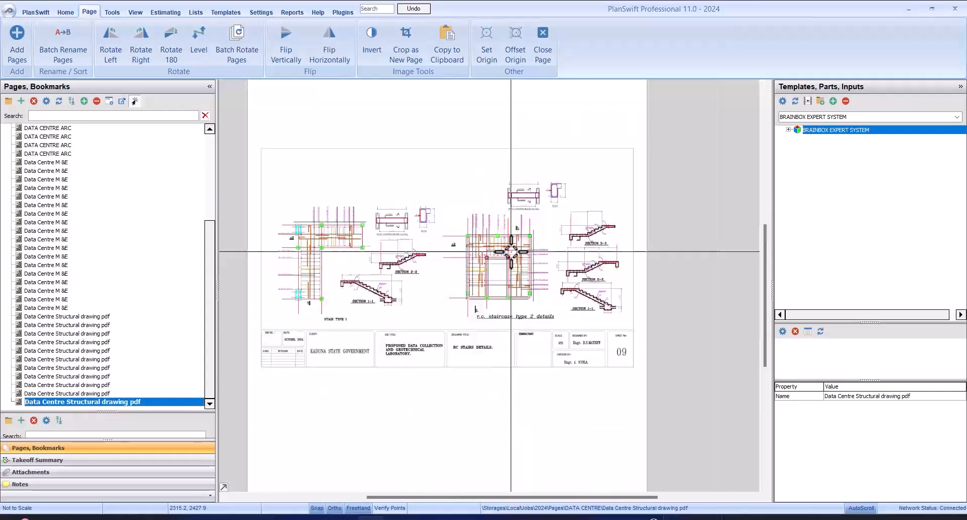
{"action": "scroll", "coordinate": [511, 251], "scroll_direction": "down", "scroll_amount": 2}
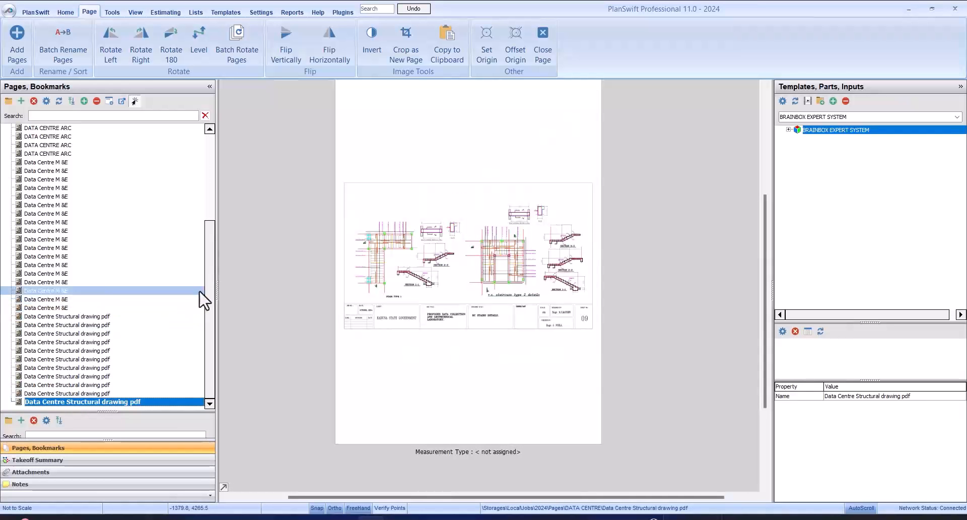
Open the architectural drawings cover page and look through the list of architectural, M&E and structural pages.
{"action": "left_click_drag", "start_coordinate": [207, 297], "coordinate": [210, 169]}
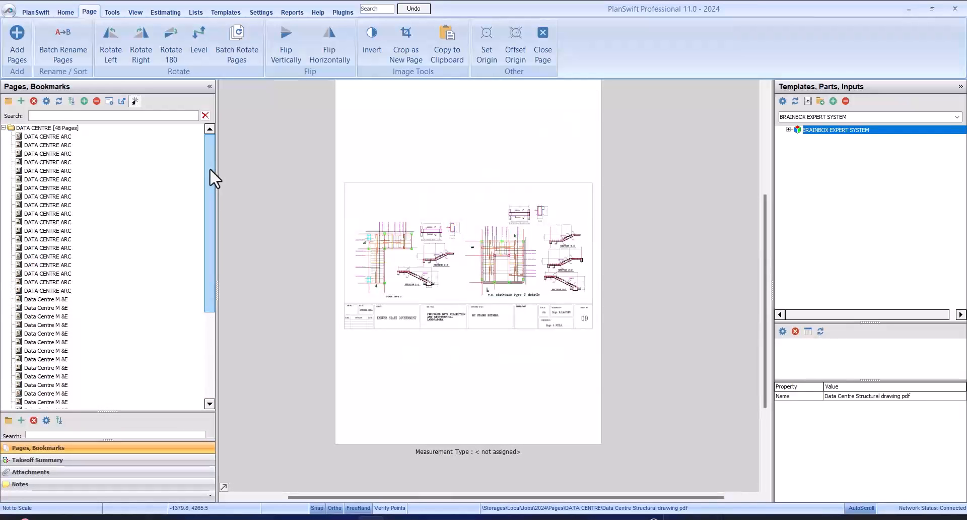
{"action": "left_click", "coordinate": [132, 151]}
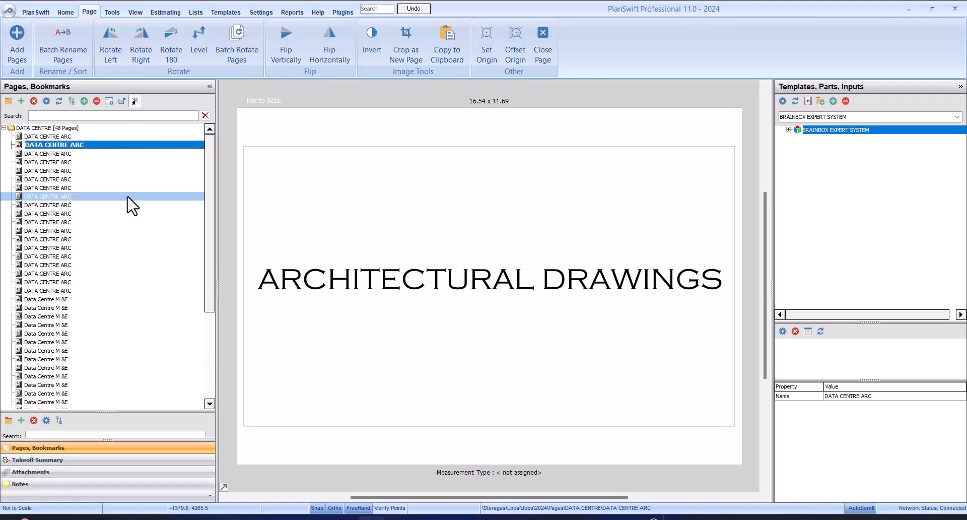
{"action": "scroll", "coordinate": [132, 205], "scroll_direction": "down", "scroll_amount": 2}
{"action": "scroll", "coordinate": [133, 205], "scroll_direction": "down", "scroll_amount": 2}
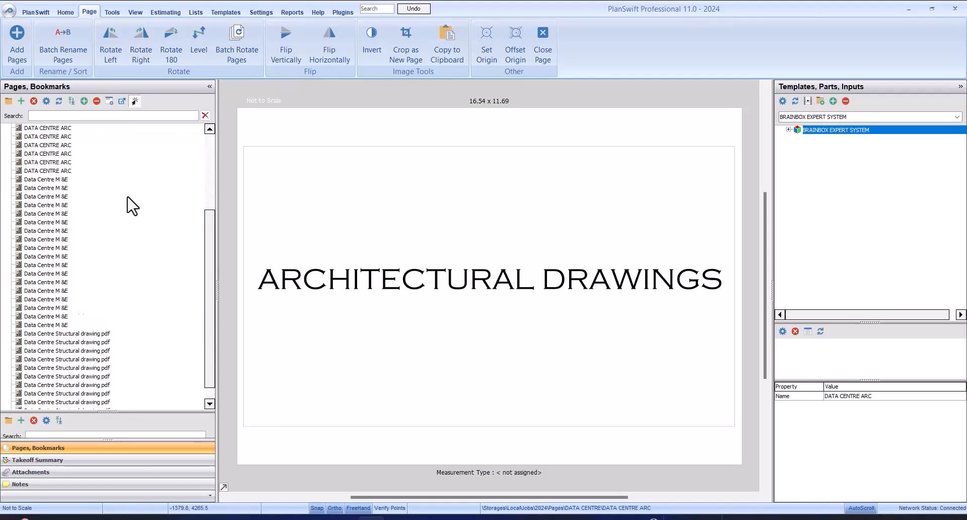
{"action": "scroll", "coordinate": [132, 205], "scroll_direction": "up", "scroll_amount": 5}
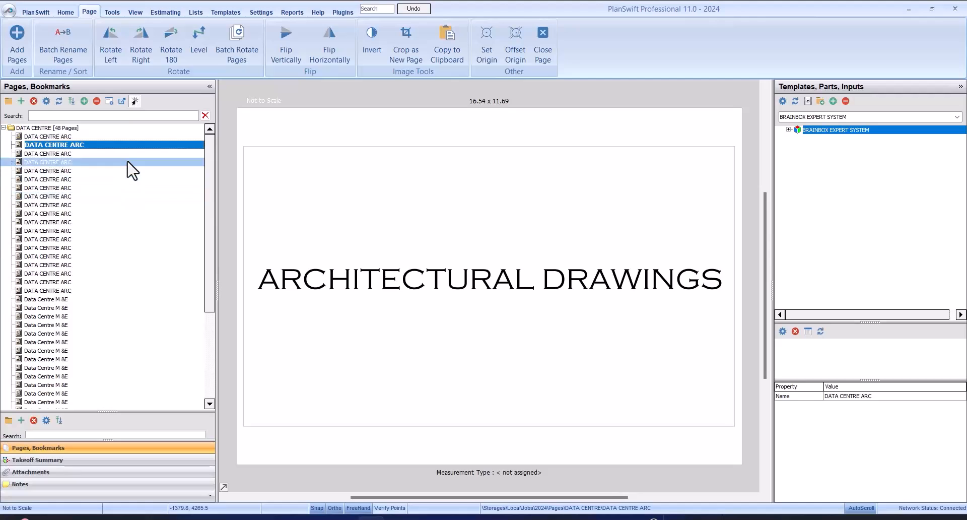
{"action": "scroll", "coordinate": [124, 281], "scroll_direction": "down", "scroll_amount": 5}
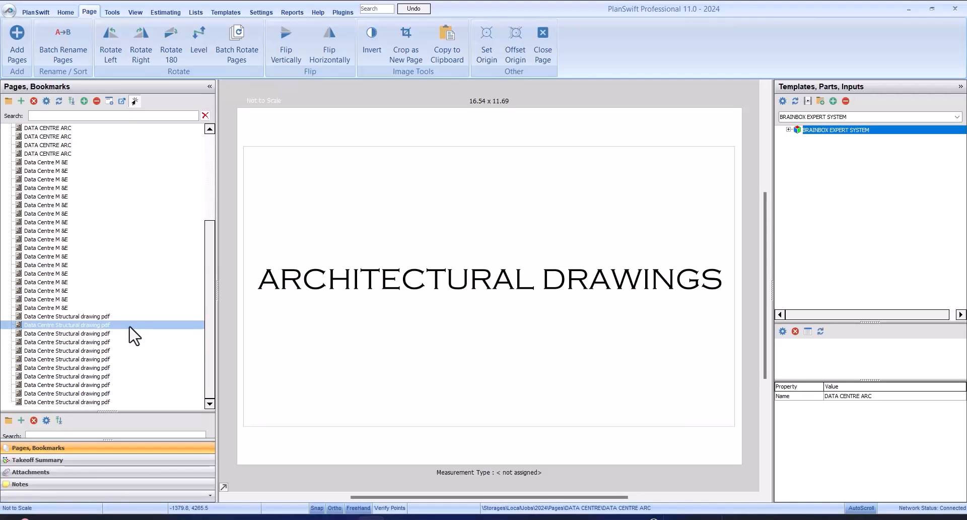
{"action": "scroll", "coordinate": [133, 335], "scroll_direction": "up", "scroll_amount": 3}
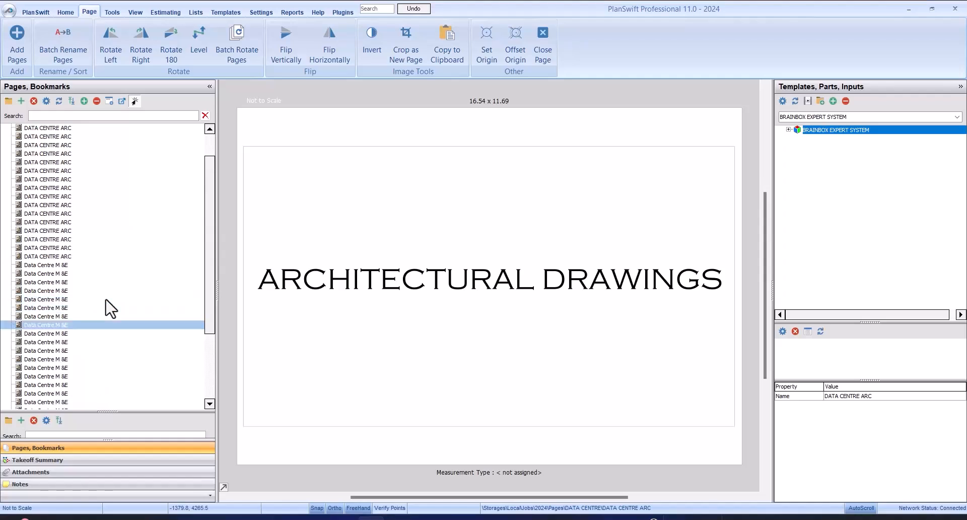
{"action": "scroll", "coordinate": [105, 307], "scroll_direction": "up", "scroll_amount": 3}
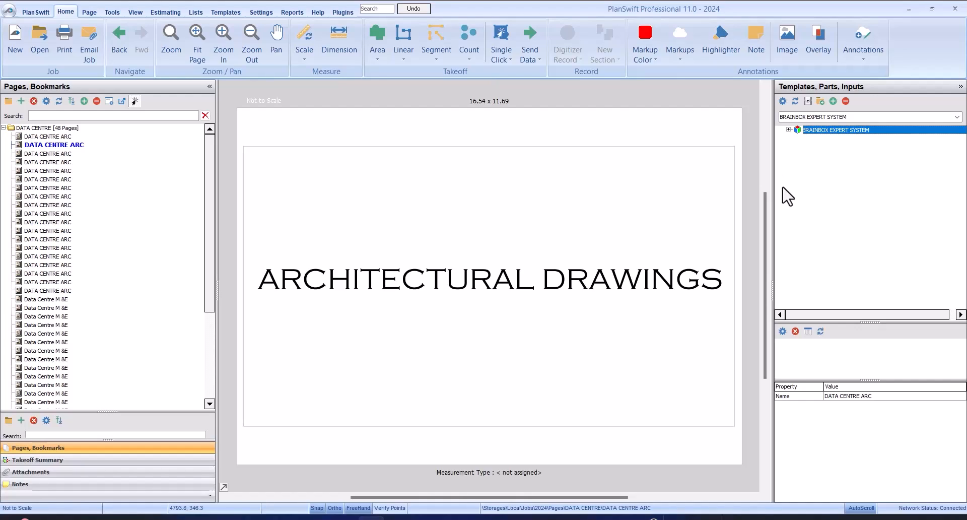
Expand the BRAINBOX EXPERT SYSTEM template and its BUILDING WORKS group, and look over the MEP and HVAC categories.
{"action": "left_click", "coordinate": [789, 130]}
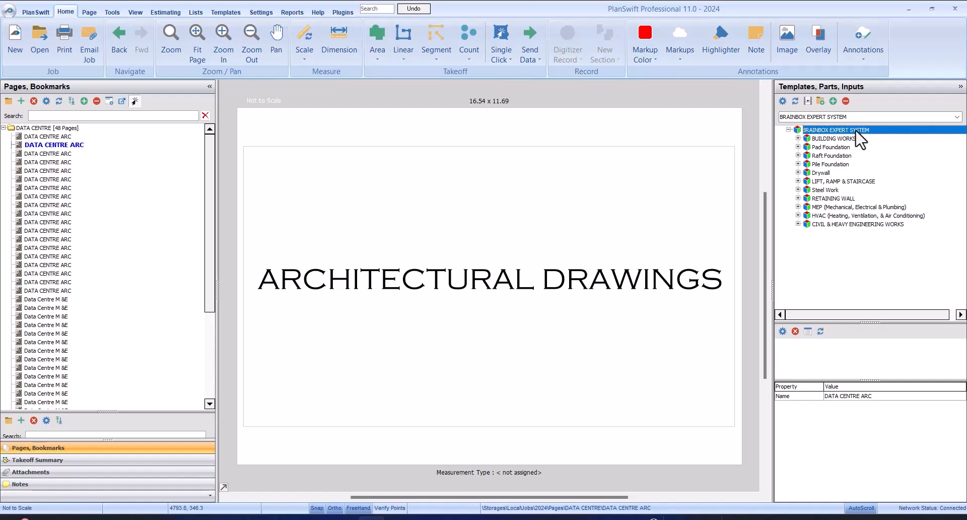
{"action": "left_click", "coordinate": [799, 138]}
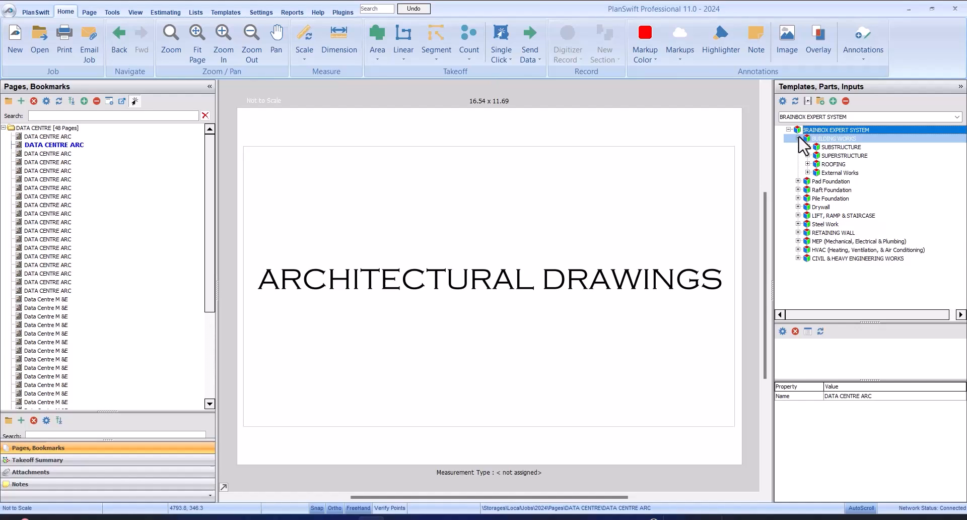
{"action": "left_click", "coordinate": [847, 139]}
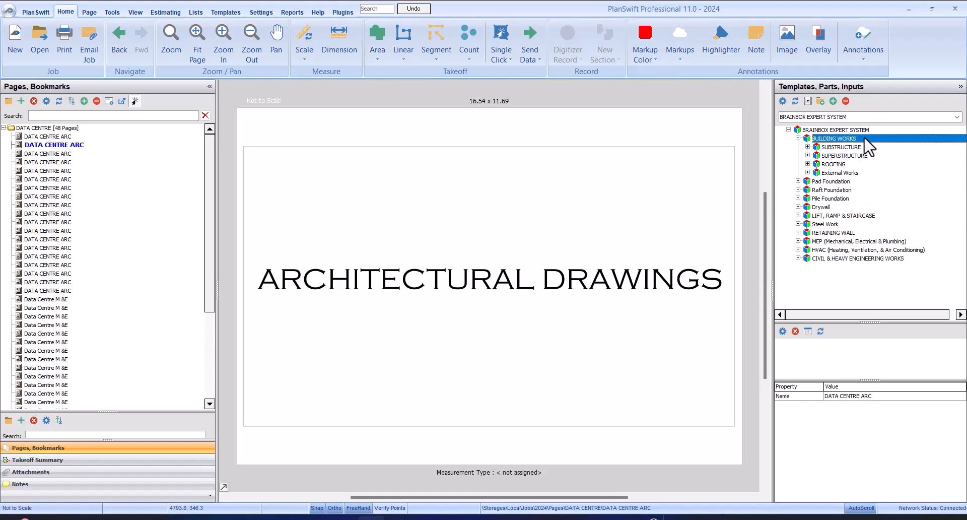
{"action": "left_click", "coordinate": [852, 244]}
{"action": "left_click", "coordinate": [851, 250]}
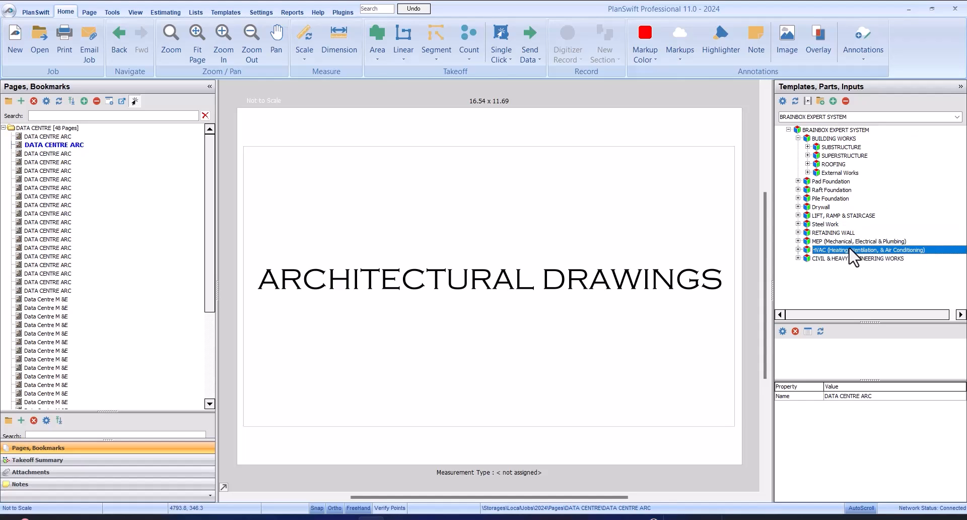
Expand SUBSTRUCTURE, Strip Foundation and Excavation and earthworks in the template tree to show the excavation takeoff items.
{"action": "left_click", "coordinate": [809, 147]}
{"action": "double_click", "coordinate": [821, 156]}
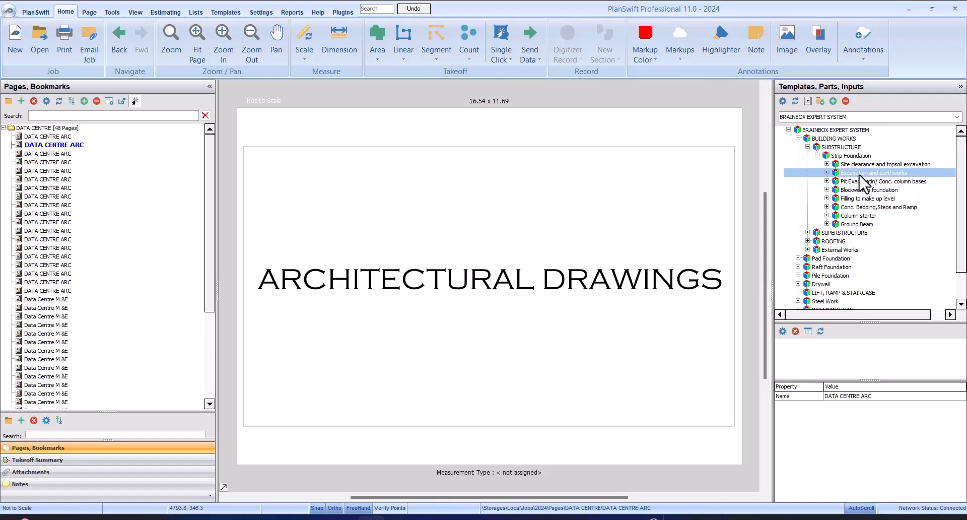
{"action": "left_click", "coordinate": [827, 173]}
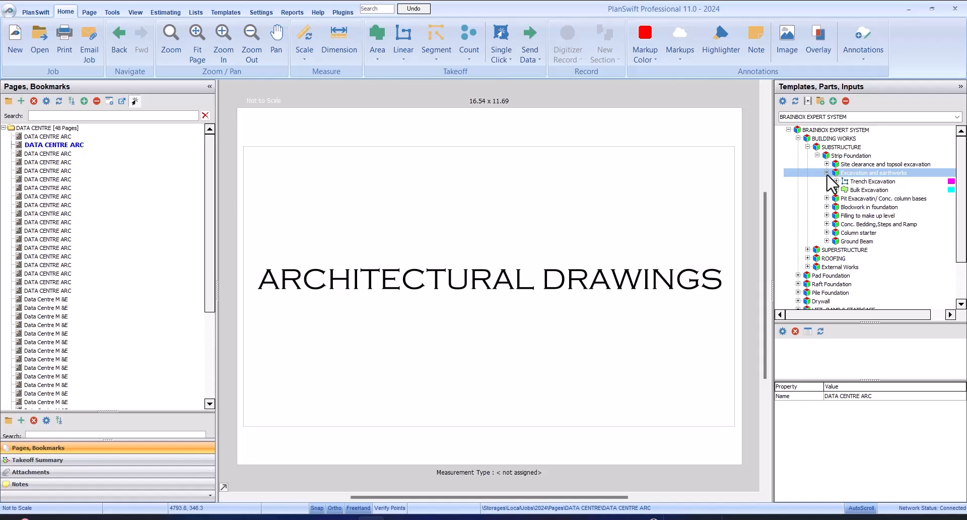
Open the architectural site plan A01 and examine the site boundary, surrounding blocks and access road.
{"action": "left_click", "coordinate": [92, 154]}
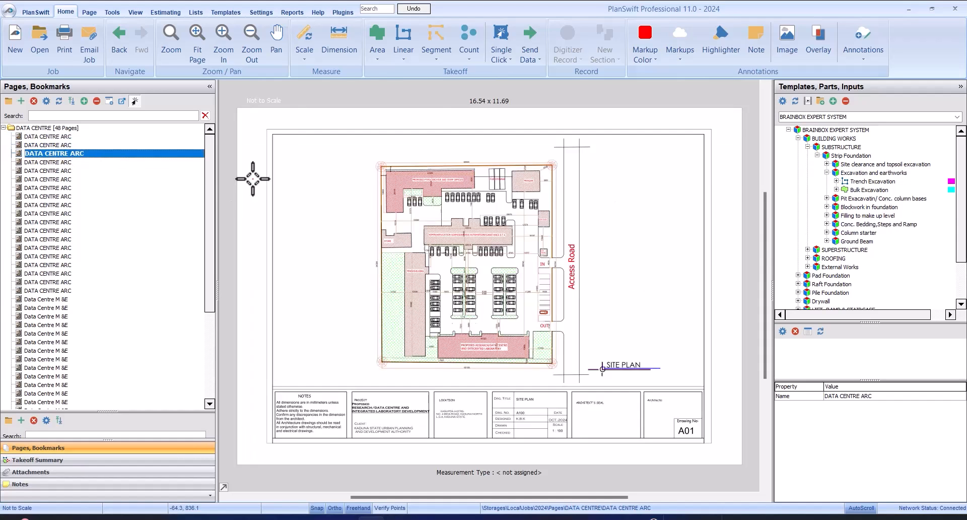
{"action": "scroll", "coordinate": [619, 333], "scroll_direction": "up", "scroll_amount": 3}
{"action": "scroll", "coordinate": [488, 185], "scroll_direction": "down", "scroll_amount": 1}
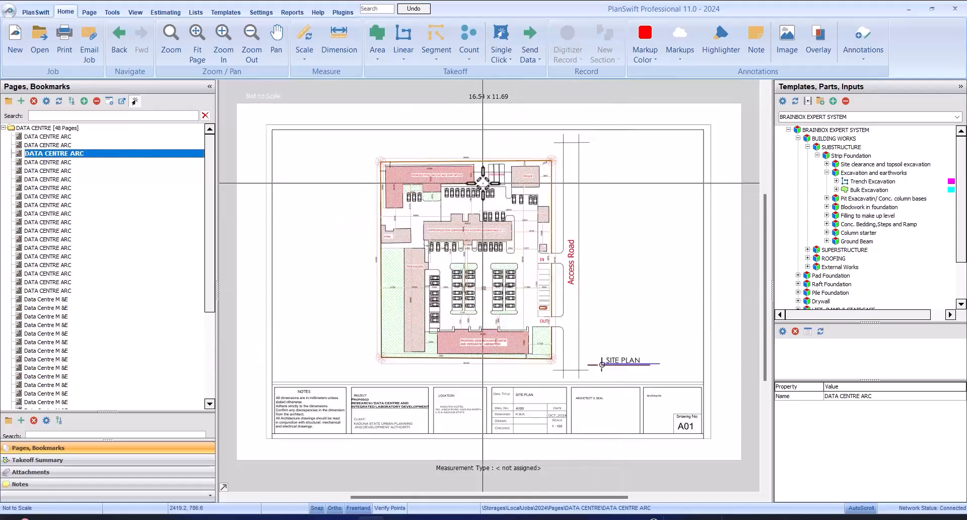
{"action": "scroll", "coordinate": [500, 158], "scroll_direction": "up", "scroll_amount": 3}
{"action": "scroll", "coordinate": [494, 214], "scroll_direction": "down", "scroll_amount": 1}
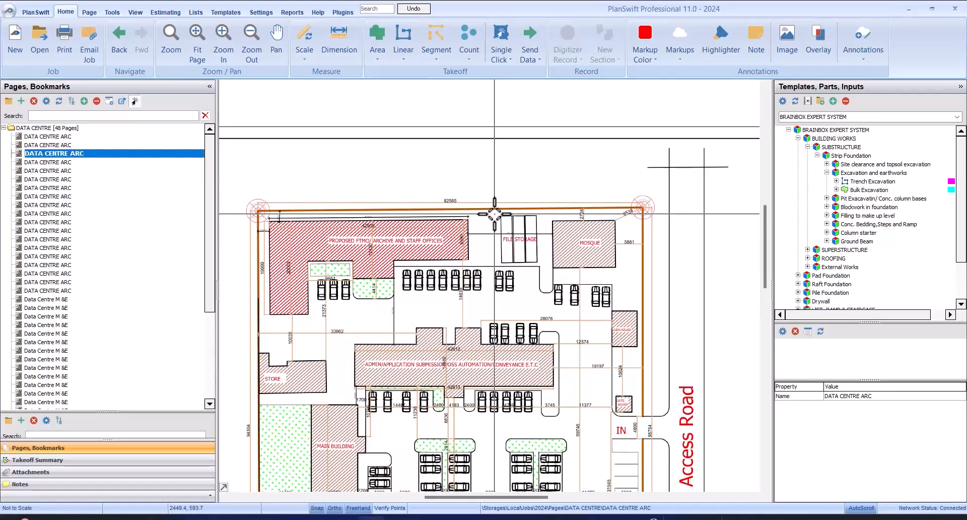
{"action": "scroll", "coordinate": [426, 195], "scroll_direction": "up", "scroll_amount": 3}
{"action": "scroll", "coordinate": [428, 194], "scroll_direction": "down", "scroll_amount": 4}
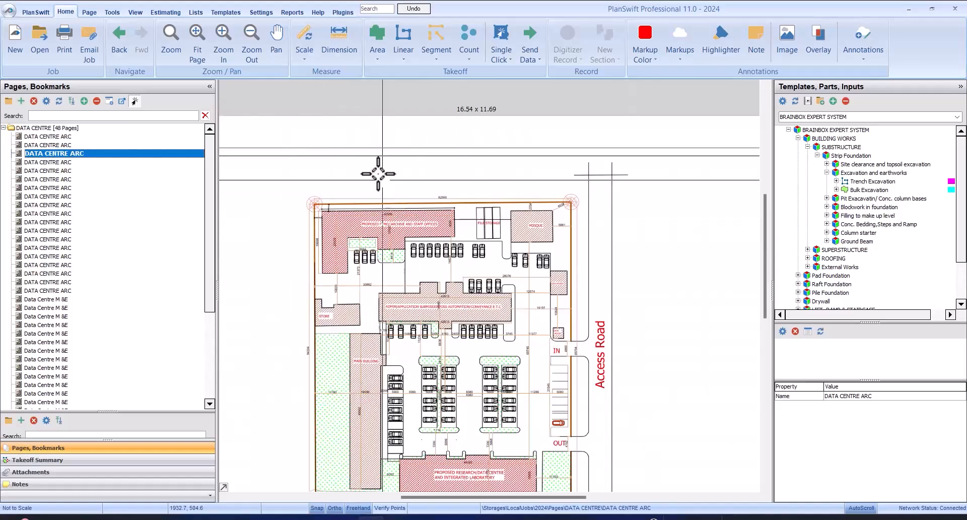
Locate the proposed research/data centre and integrated laboratory block on the site plan and examine its dimensions.
{"action": "scroll", "coordinate": [379, 174], "scroll_direction": "down", "scroll_amount": 1}
{"action": "scroll", "coordinate": [443, 200], "scroll_direction": "up", "scroll_amount": 1}
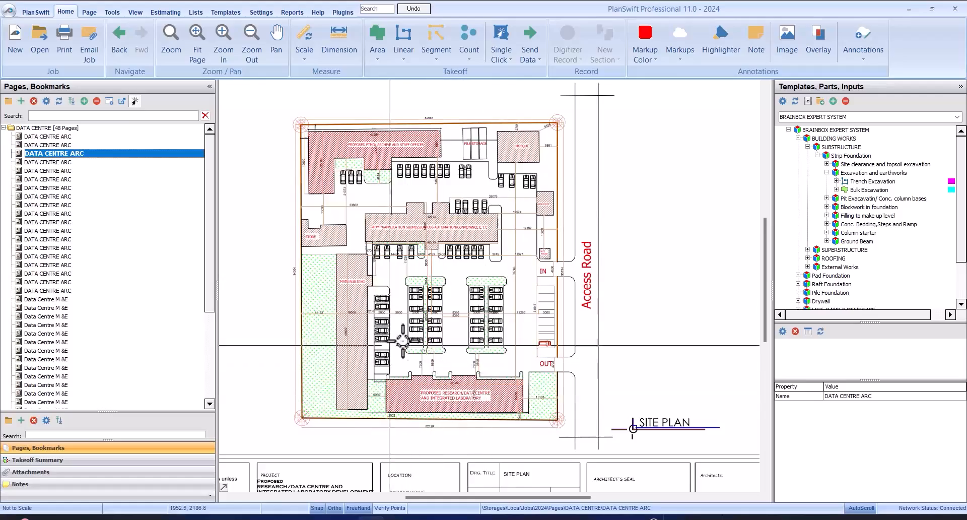
{"action": "scroll", "coordinate": [459, 404], "scroll_direction": "up", "scroll_amount": 2}
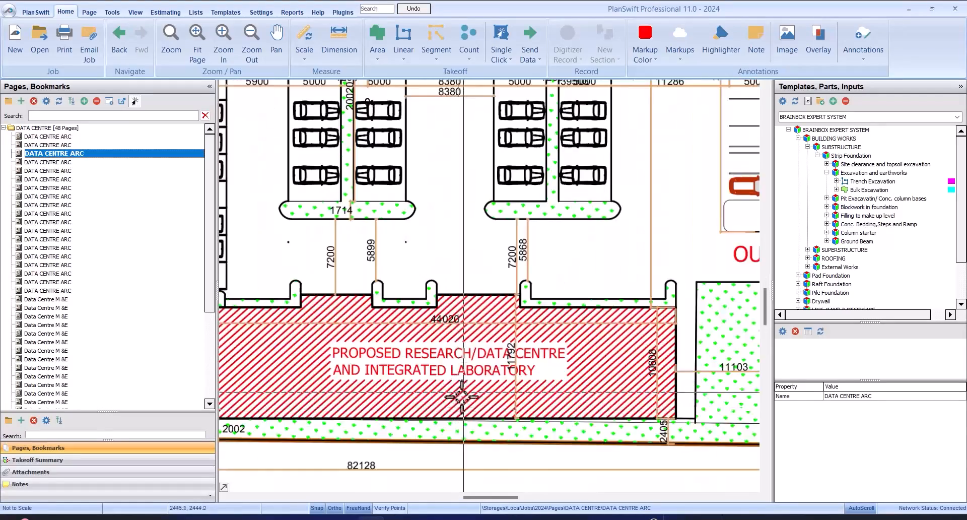
{"action": "scroll", "coordinate": [462, 396], "scroll_direction": "down", "scroll_amount": 2}
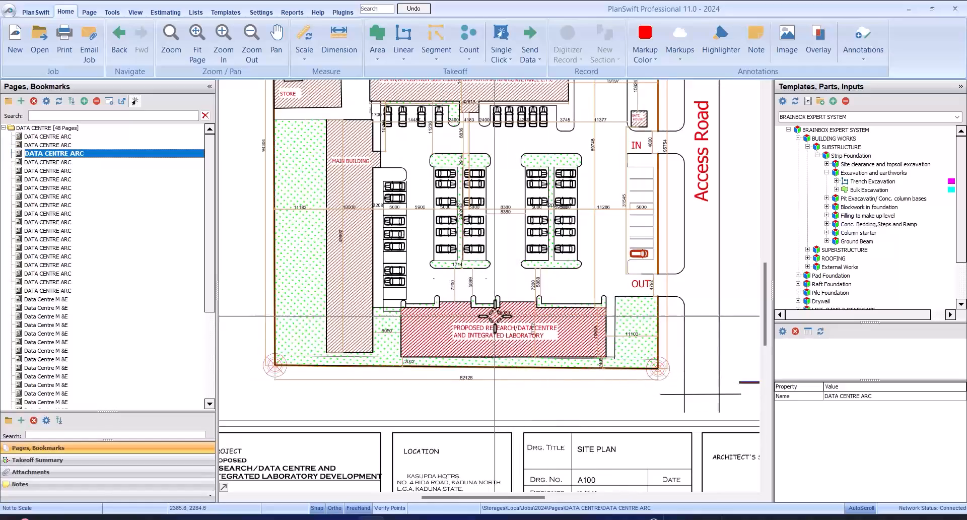
Set up a manual metric scale for site plan A01 with a known length of 82.565 m and automatic dimension line.
{"action": "scroll", "coordinate": [497, 353], "scroll_direction": "up", "scroll_amount": 1}
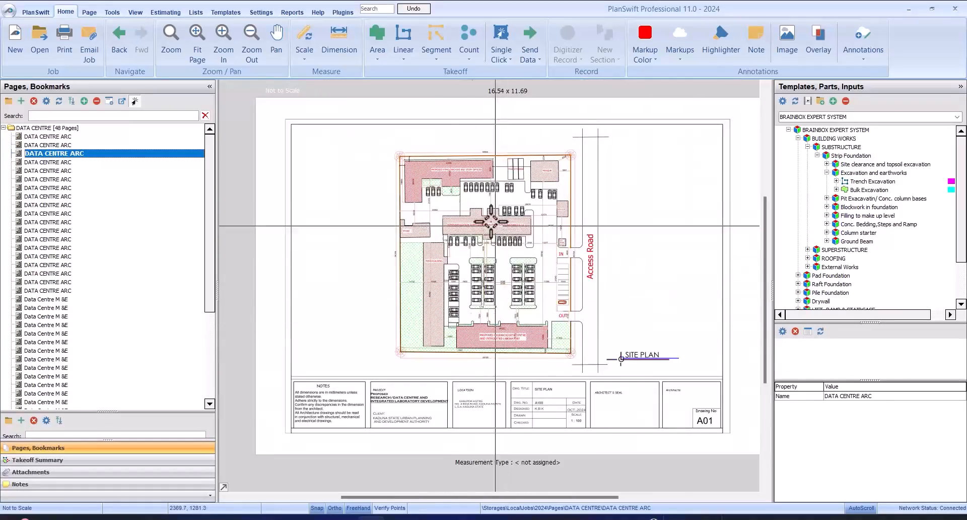
{"action": "scroll", "coordinate": [504, 252], "scroll_direction": "up", "scroll_amount": 3}
{"action": "scroll", "coordinate": [538, 116], "scroll_direction": "up", "scroll_amount": 1}
{"action": "scroll", "coordinate": [461, 380], "scroll_direction": "down", "scroll_amount": 2}
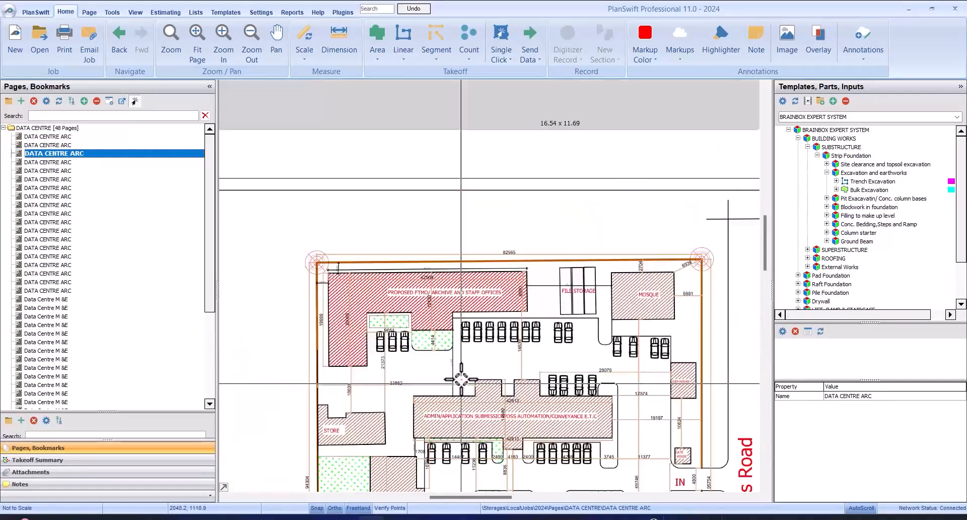
{"action": "scroll", "coordinate": [540, 249], "scroll_direction": "up", "scroll_amount": 1}
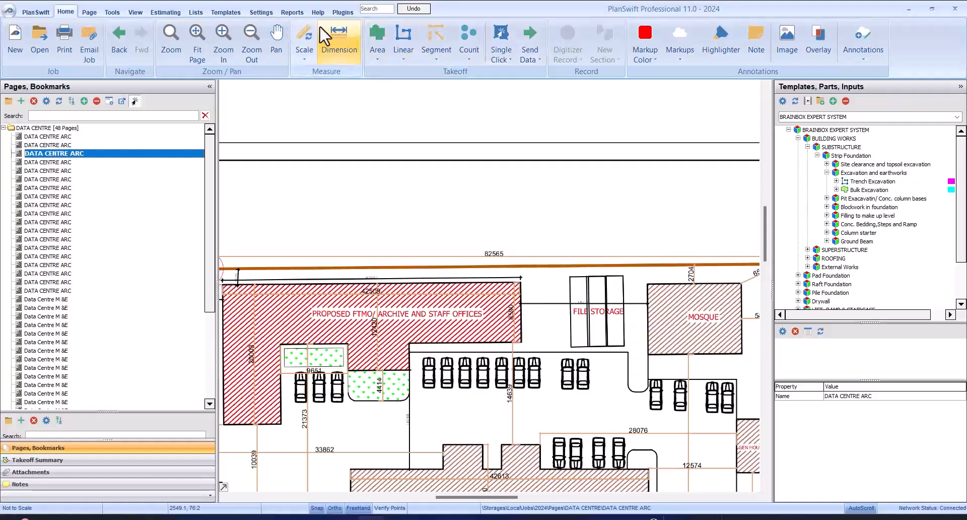
{"action": "left_click", "coordinate": [311, 40]}
{"action": "left_click", "coordinate": [478, 214]}
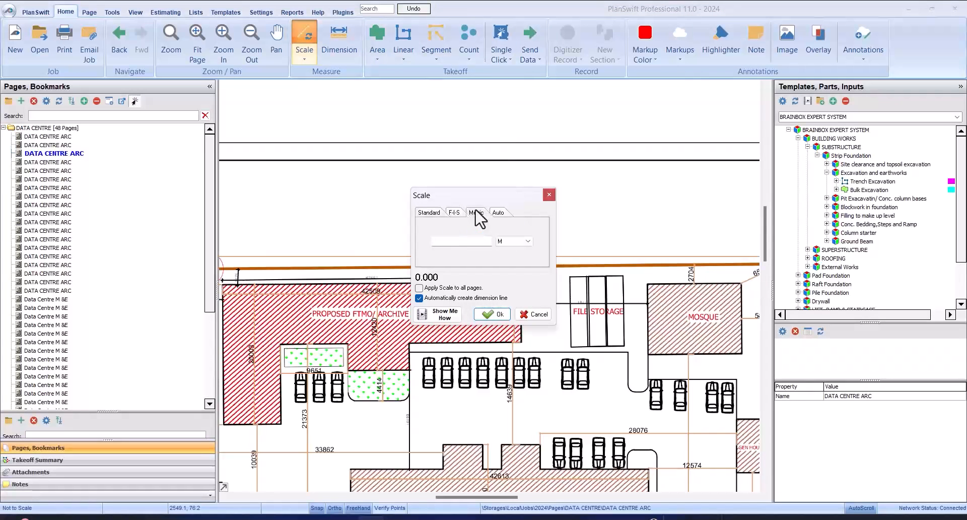
{"action": "left_click_drag", "start_coordinate": [491, 201], "coordinate": [537, 279]}
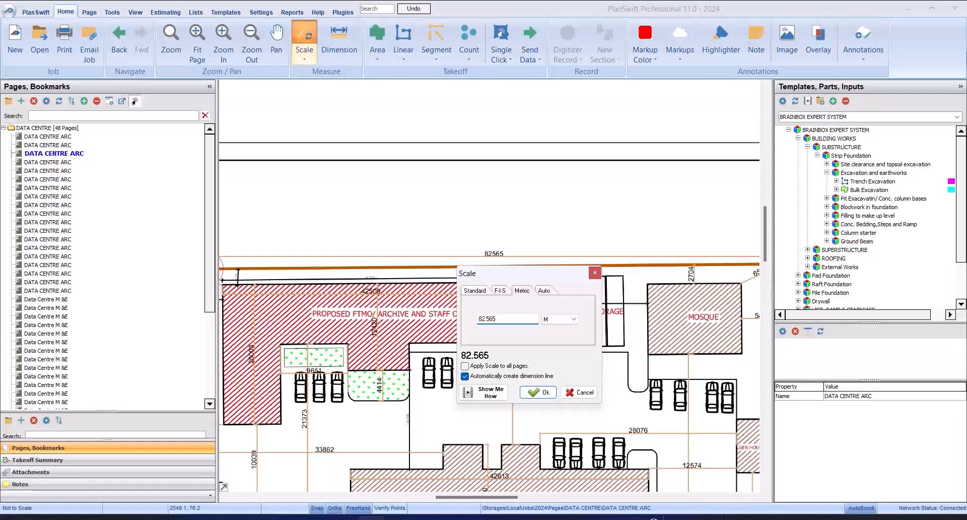
{"action": "left_click", "coordinate": [538, 393]}
Pick both ends of the 82565 dimension along the site's northern boundary as the scaling points.
{"action": "scroll", "coordinate": [557, 216], "scroll_direction": "down", "scroll_amount": 3}
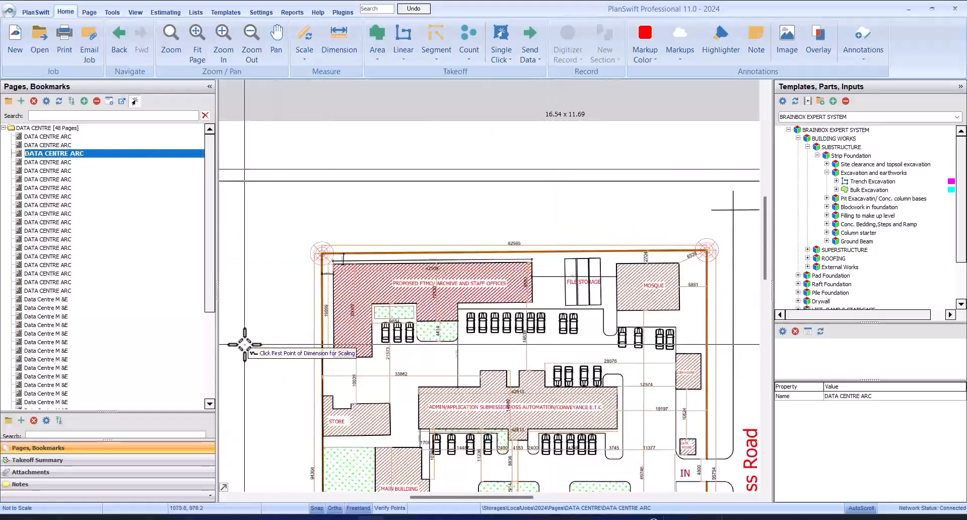
{"action": "scroll", "coordinate": [326, 244], "scroll_direction": "up", "scroll_amount": 5}
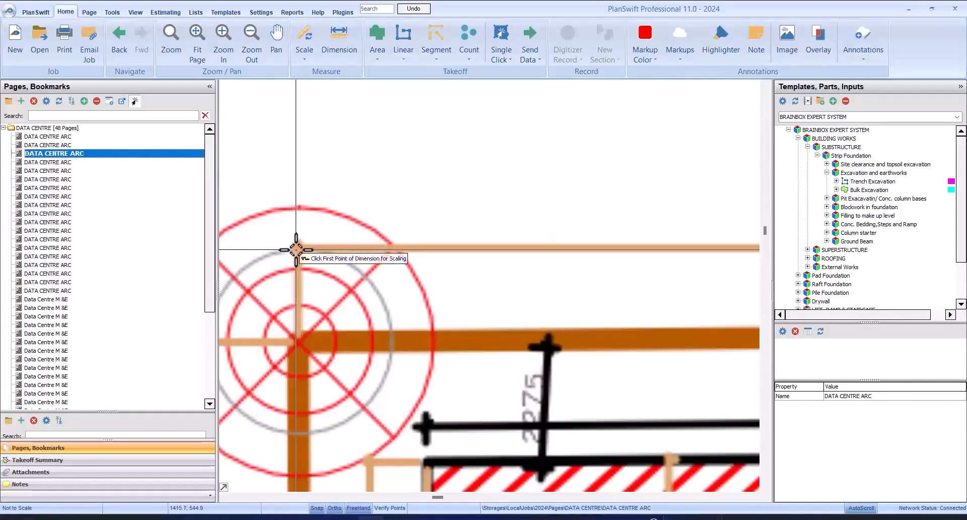
{"action": "left_click", "coordinate": [298, 250]}
{"action": "scroll", "coordinate": [297, 250], "scroll_direction": "down", "scroll_amount": 4}
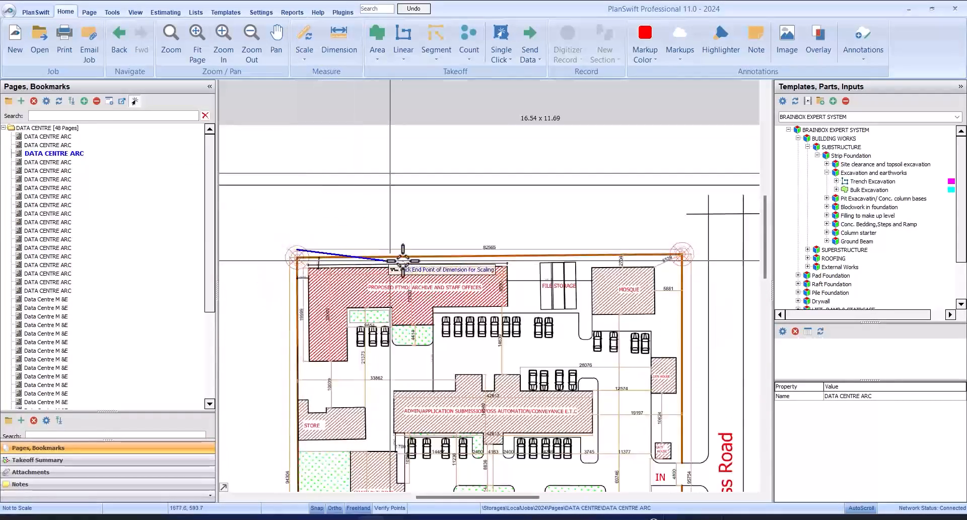
{"action": "scroll", "coordinate": [669, 240], "scroll_direction": "up", "scroll_amount": 5}
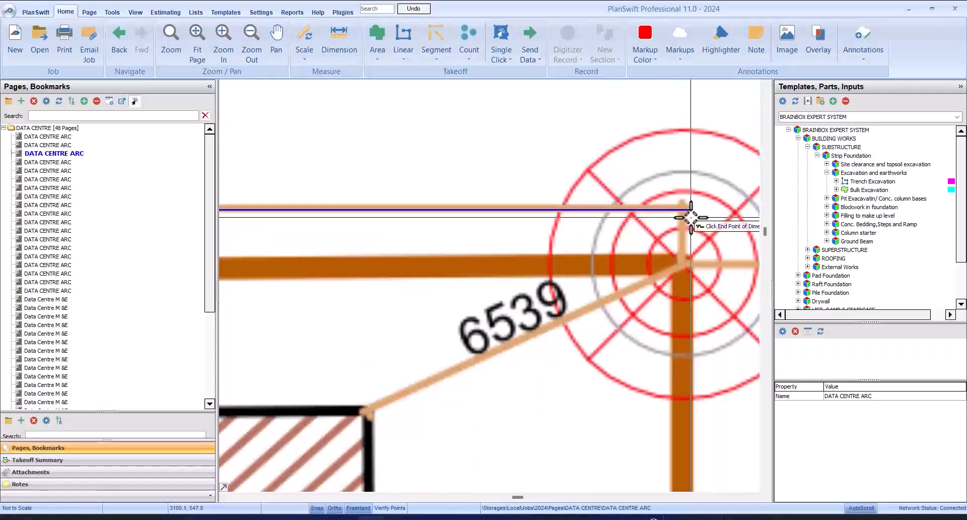
{"action": "left_click", "coordinate": [686, 212]}
{"action": "scroll", "coordinate": [686, 212], "scroll_direction": "down", "scroll_amount": 5}
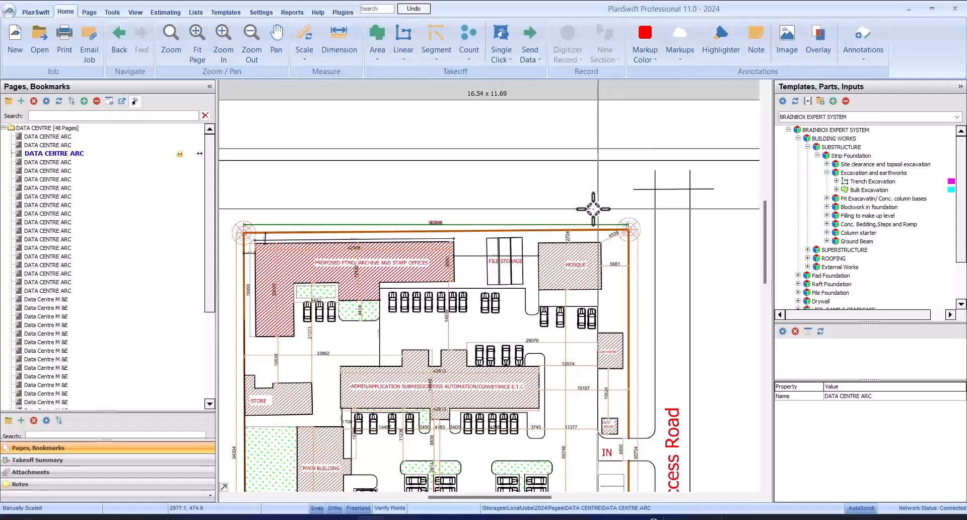
Set up a second metric scale on the site plan with a known length of 94.304 m and automatic dimension line.
{"action": "left_click", "coordinate": [307, 43]}
{"action": "left_click", "coordinate": [550, 195]}
{"action": "scroll", "coordinate": [579, 190], "scroll_direction": "down", "scroll_amount": 2}
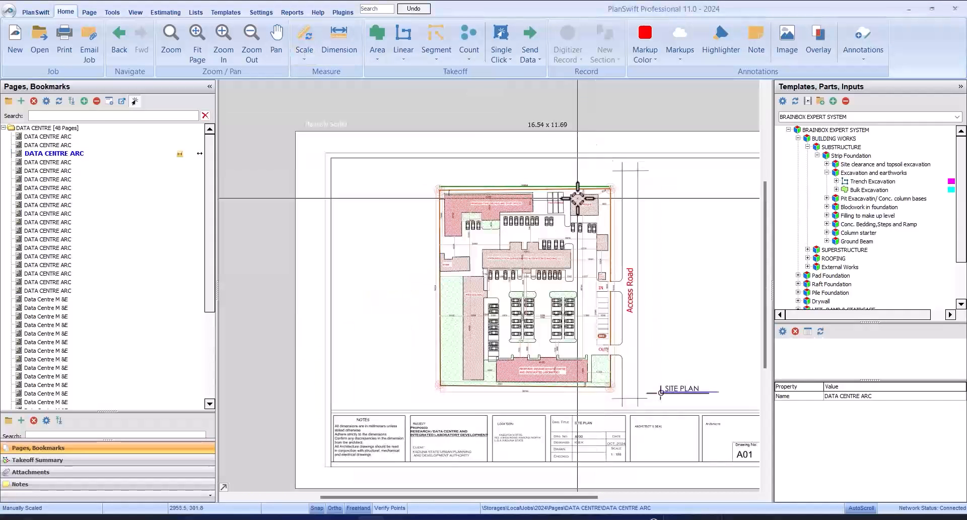
{"action": "scroll", "coordinate": [424, 274], "scroll_direction": "up", "scroll_amount": 6}
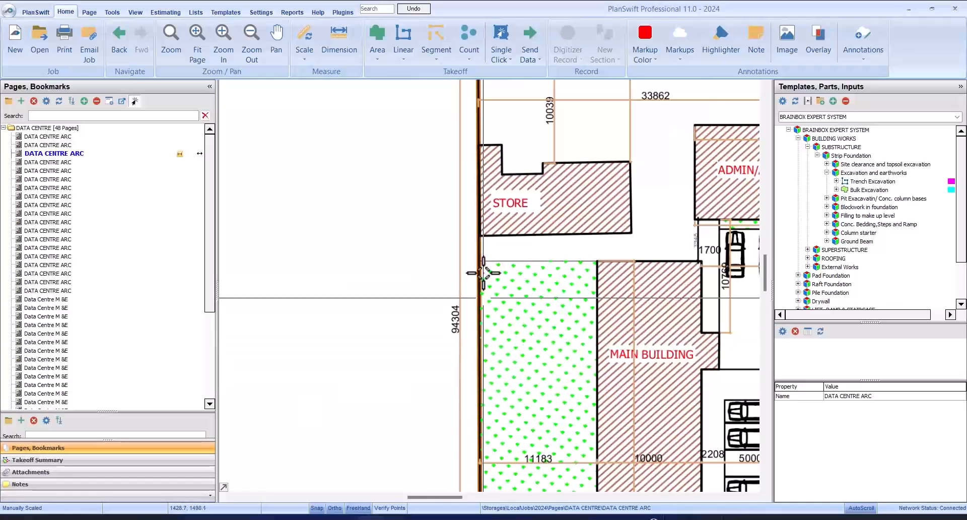
{"action": "left_click", "coordinate": [310, 38]}
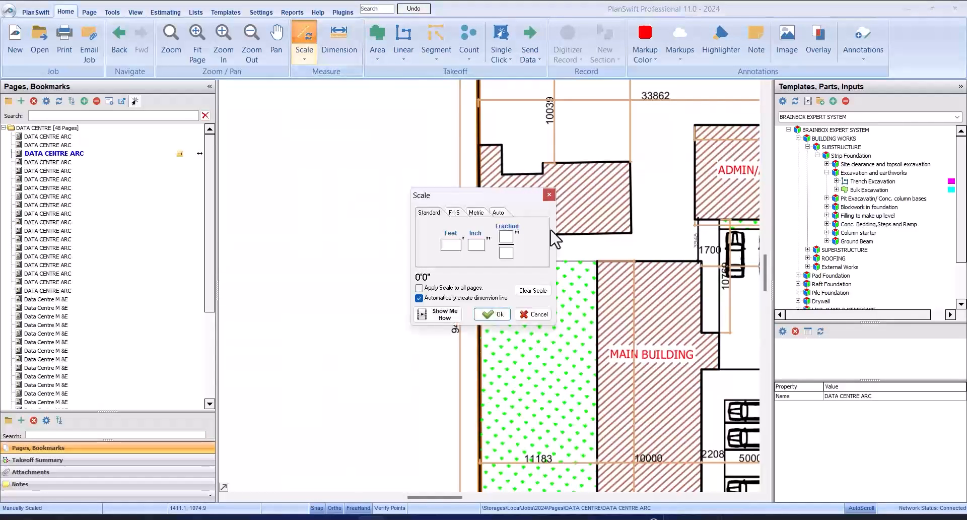
{"action": "left_click_drag", "start_coordinate": [512, 201], "coordinate": [608, 208]}
{"action": "left_click", "coordinate": [573, 223]}
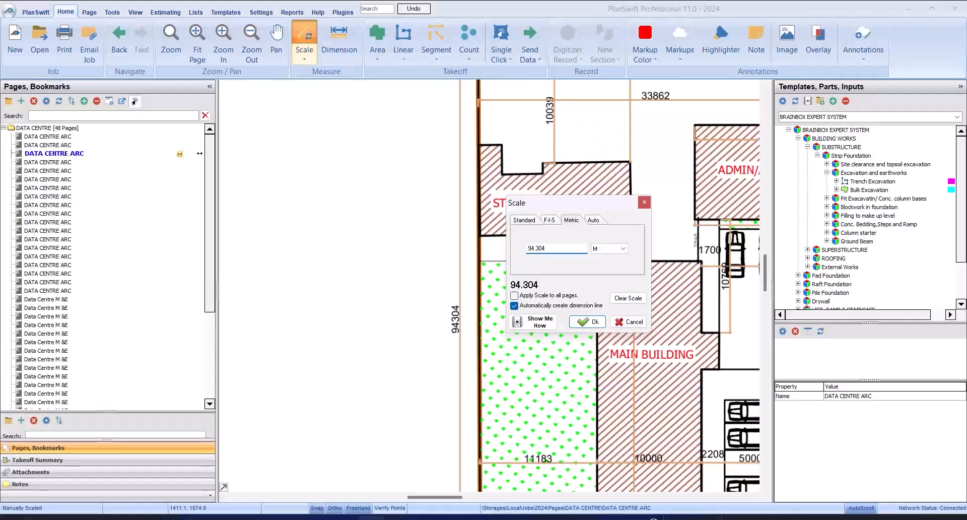
{"action": "left_click", "coordinate": [588, 321]}
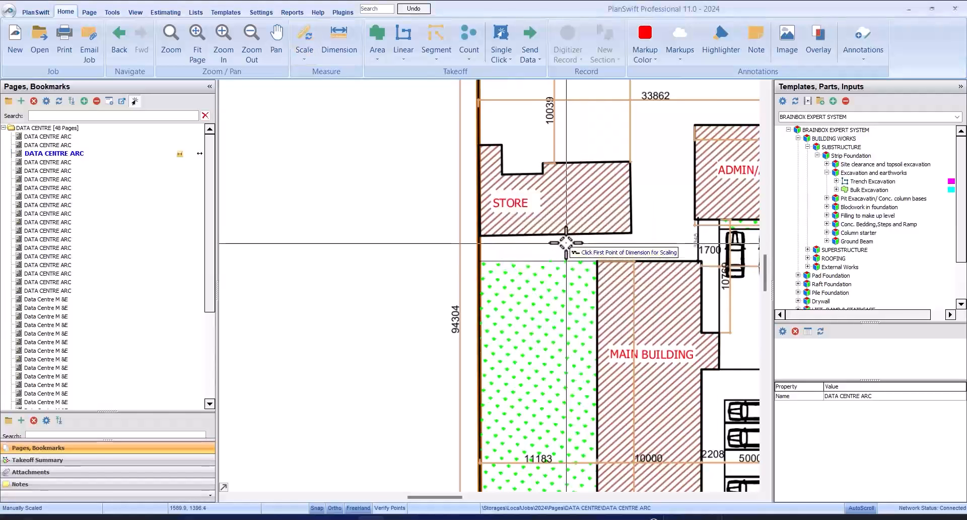
Pick both ends of the 94304 dimension along the site's western boundary, from the lower corner to the upper corner.
{"action": "scroll", "coordinate": [509, 322], "scroll_direction": "down", "scroll_amount": 4}
{"action": "scroll", "coordinate": [510, 322], "scroll_direction": "up", "scroll_amount": 6}
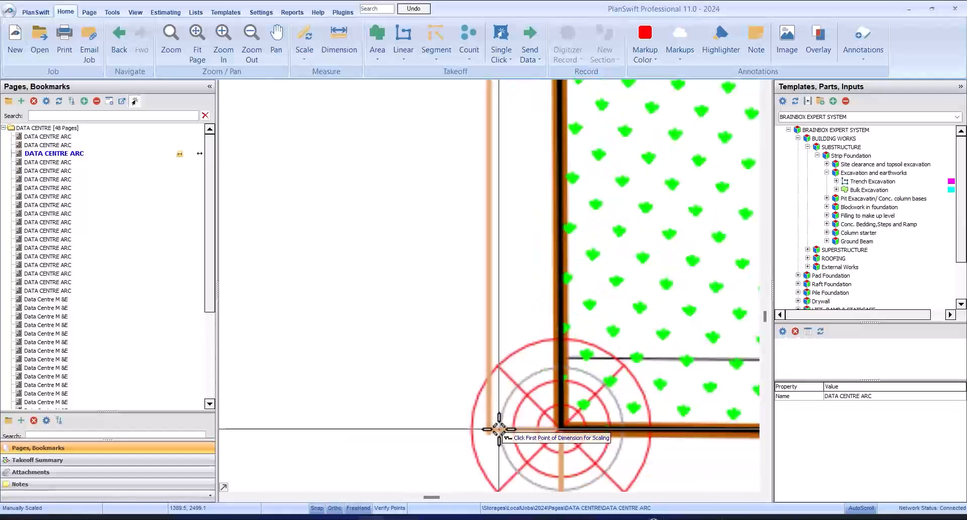
{"action": "left_click", "coordinate": [493, 429]}
{"action": "scroll", "coordinate": [492, 406], "scroll_direction": "down", "scroll_amount": 6}
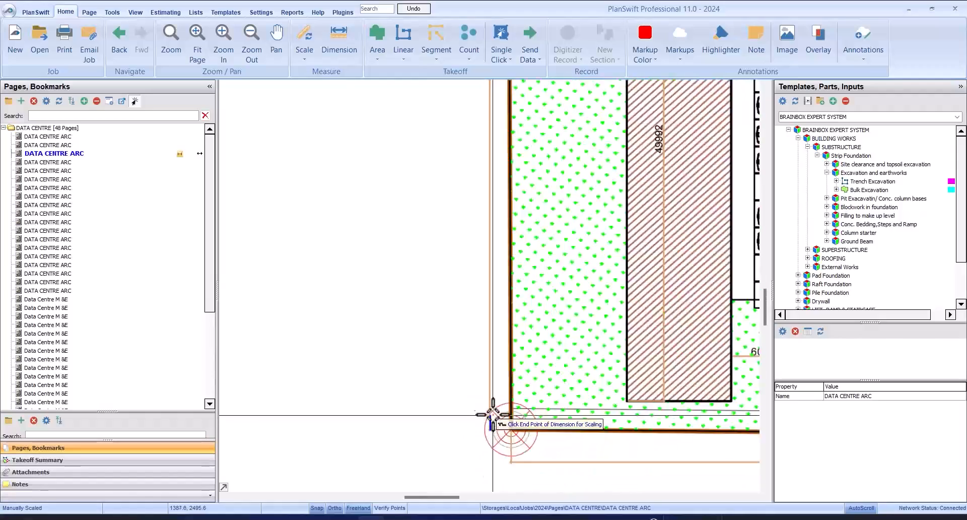
{"action": "scroll", "coordinate": [488, 258], "scroll_direction": "up", "scroll_amount": 6}
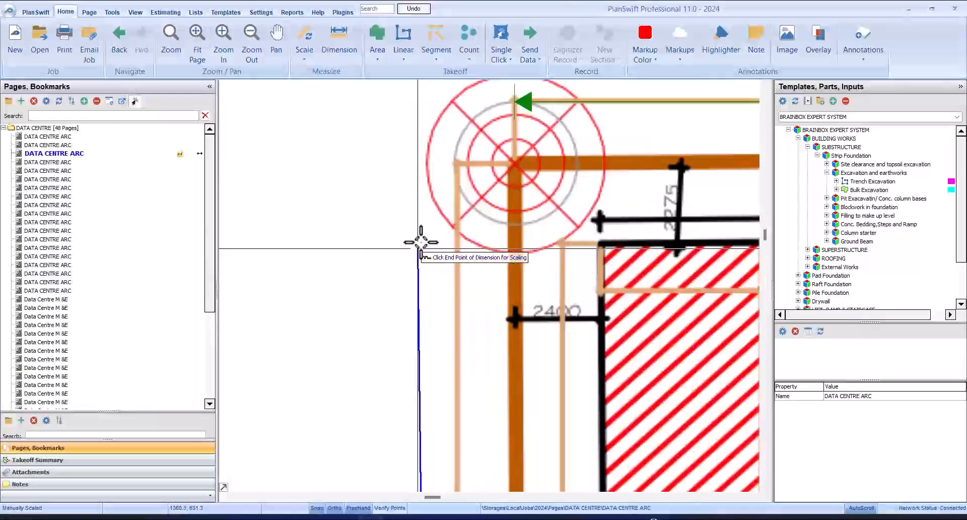
{"action": "left_click", "coordinate": [459, 166]}
{"action": "scroll", "coordinate": [472, 185], "scroll_direction": "down", "scroll_amount": 6}
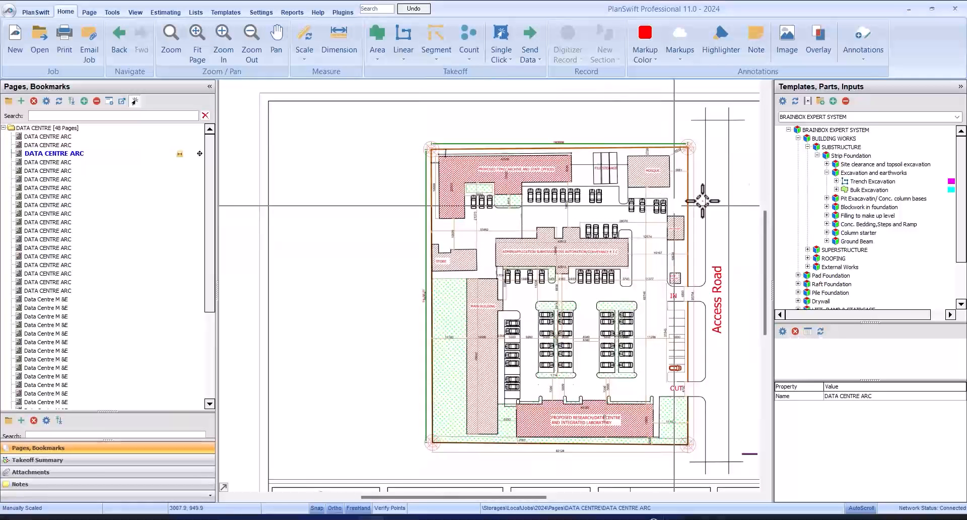
Expand Site clearance and topsoil excavation and its SITE CLEARANCE item in the Strip Foundation templates.
{"action": "left_click", "coordinate": [801, 166]}
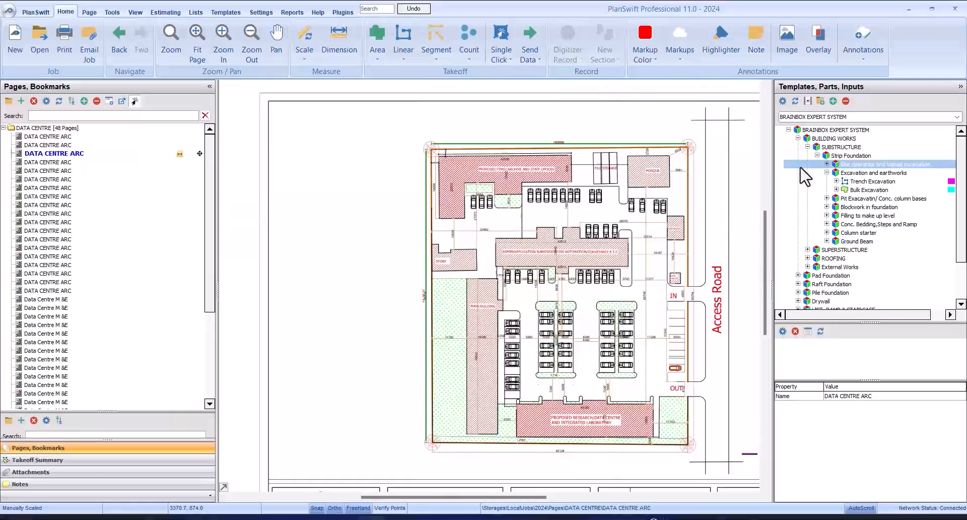
{"action": "left_click", "coordinate": [827, 165]}
{"action": "left_click", "coordinate": [837, 173]}
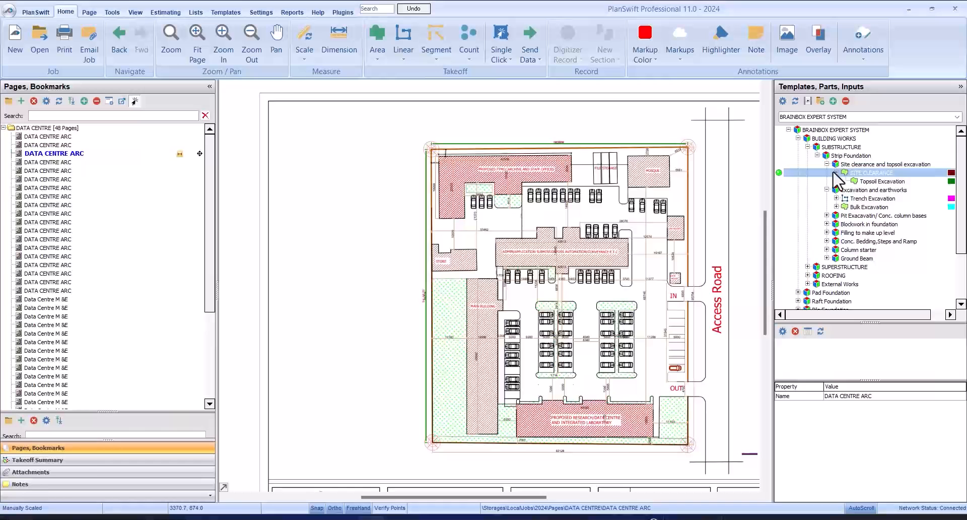
{"action": "left_click", "coordinate": [870, 183]}
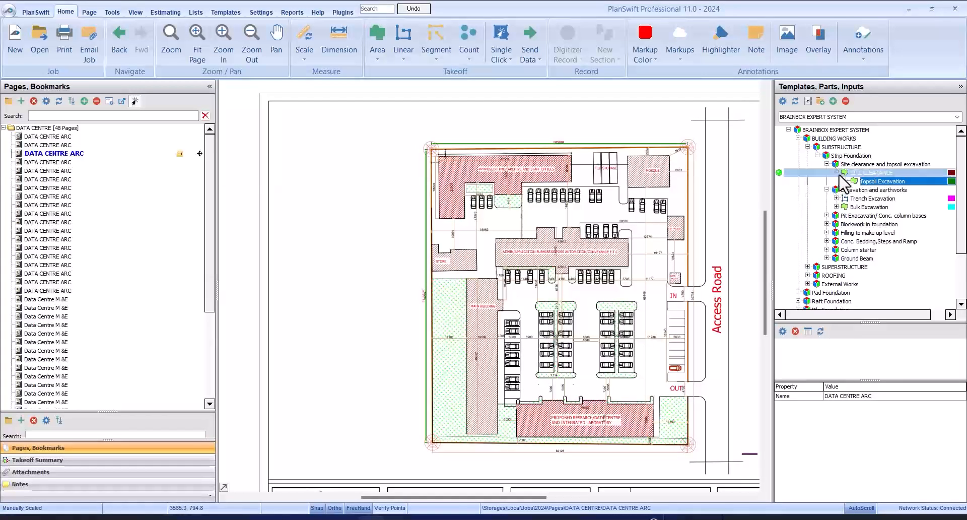
{"action": "left_click", "coordinate": [837, 173]}
{"action": "left_click", "coordinate": [837, 173]}
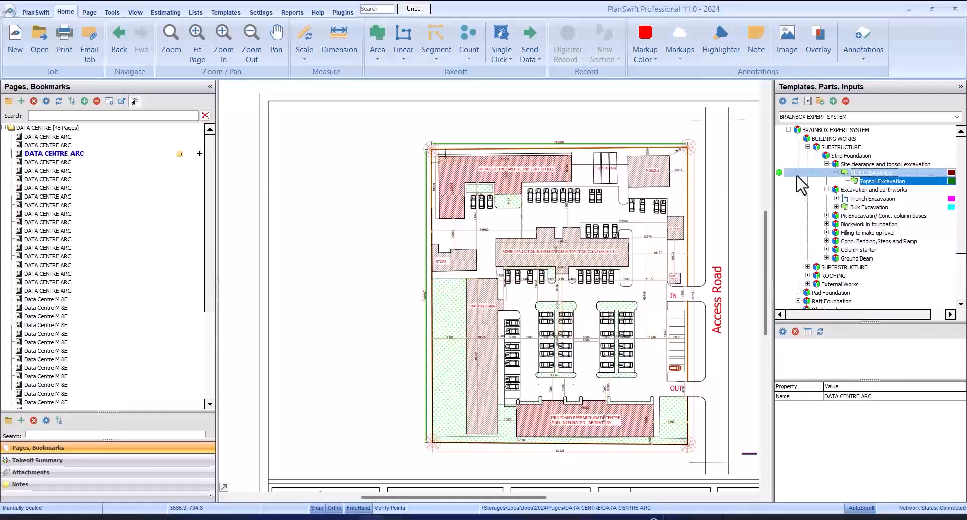
Record a SITE CLEARANCE box area of about 867 sq m around the proposed research/data centre and laboratory block, and stop recording.
{"action": "double_click", "coordinate": [782, 174]}
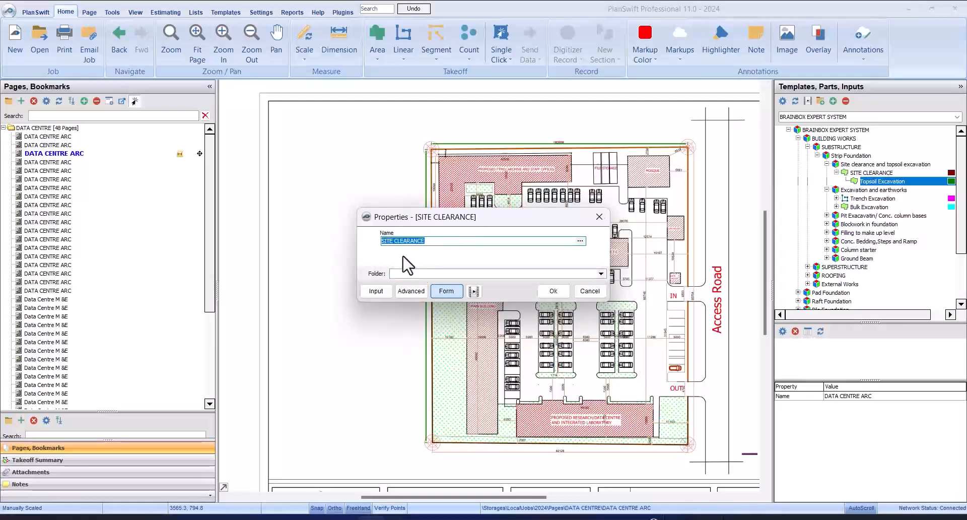
{"action": "left_click", "coordinate": [554, 291]}
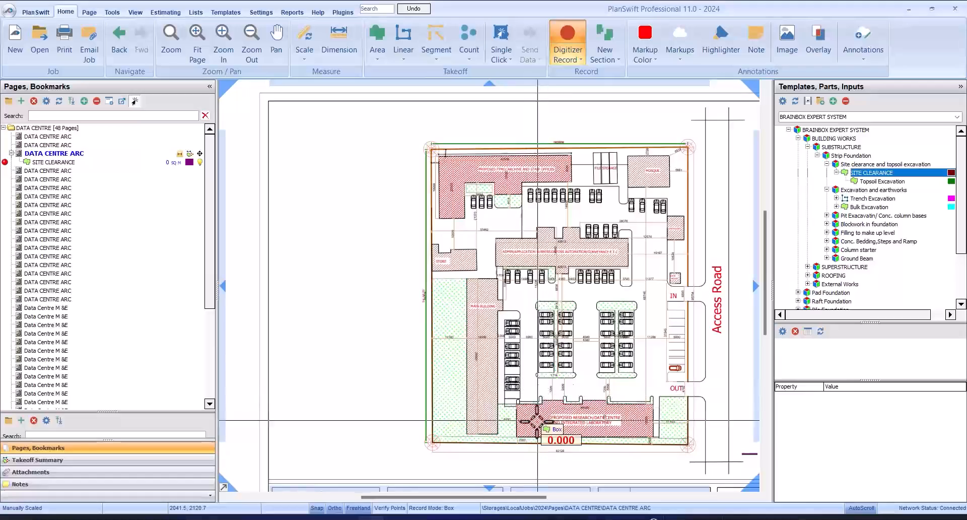
{"action": "scroll", "coordinate": [537, 421], "scroll_direction": "up", "scroll_amount": 2}
{"action": "scroll", "coordinate": [480, 352], "scroll_direction": "down", "scroll_amount": 2}
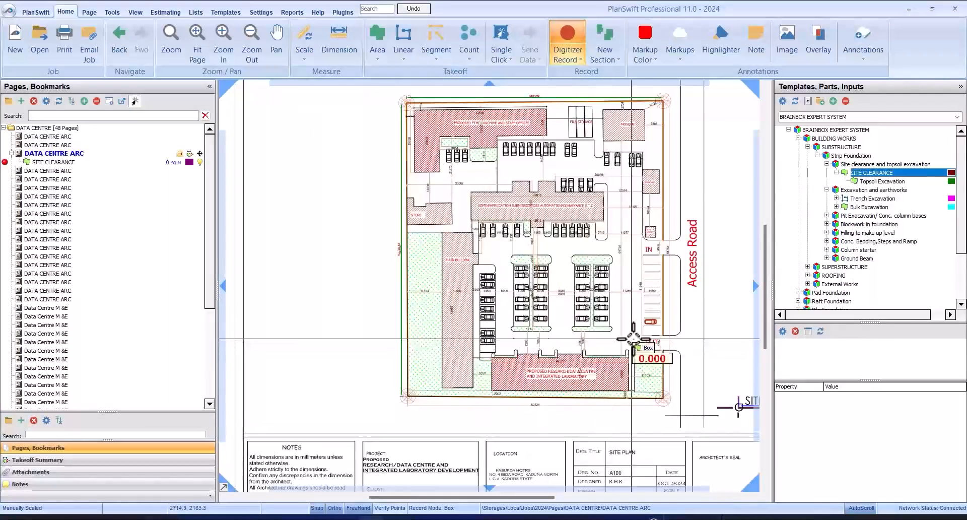
{"action": "scroll", "coordinate": [634, 339], "scroll_direction": "up", "scroll_amount": 2}
{"action": "scroll", "coordinate": [637, 332], "scroll_direction": "down", "scroll_amount": 1}
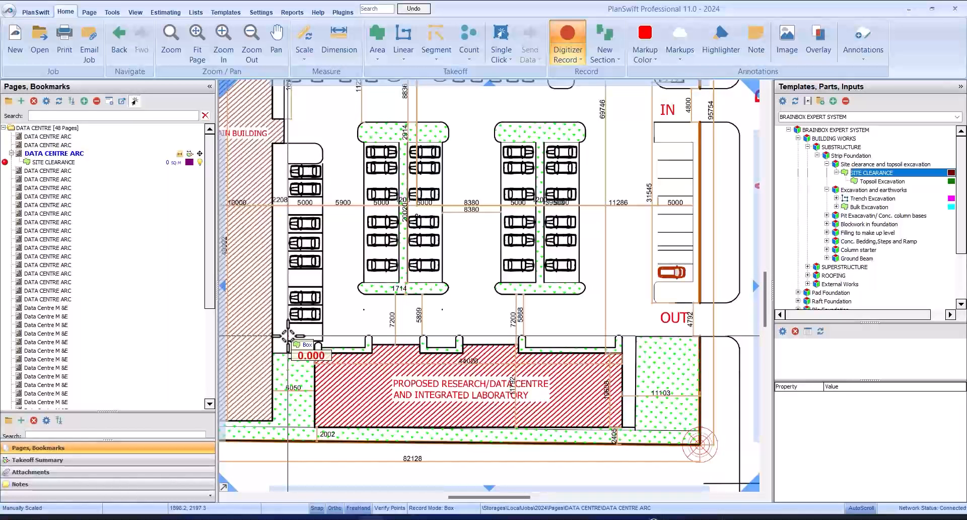
{"action": "left_click", "coordinate": [639, 327]}
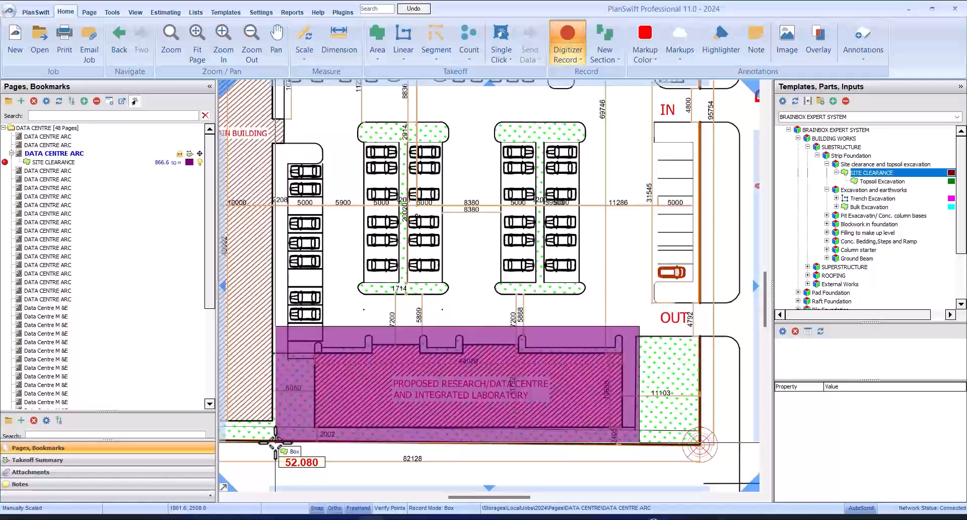
{"action": "left_click", "coordinate": [276, 443]}
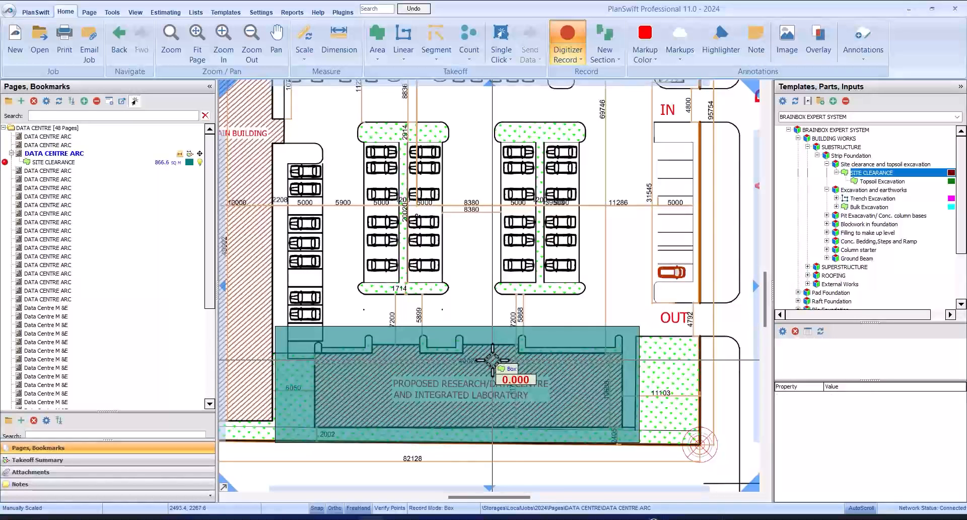
{"action": "right_click", "coordinate": [516, 304]}
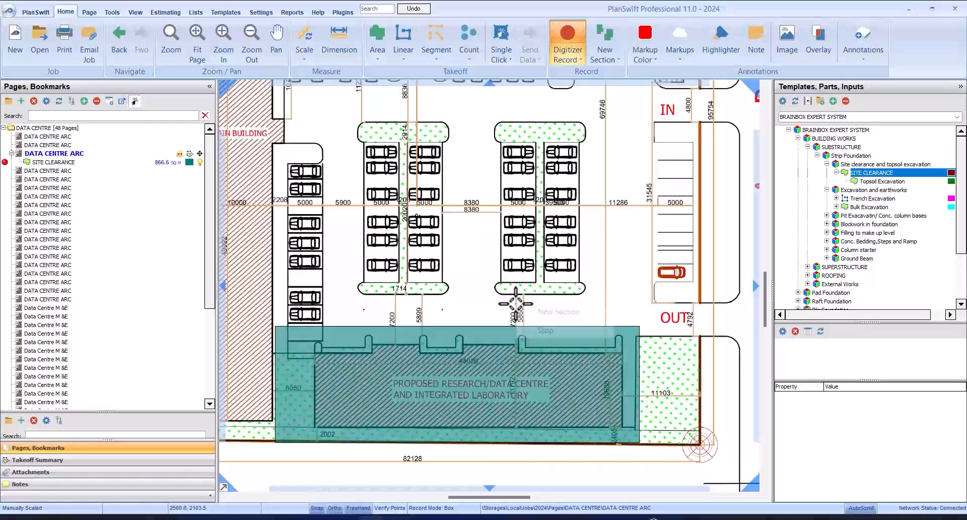
{"action": "left_click", "coordinate": [546, 331]}
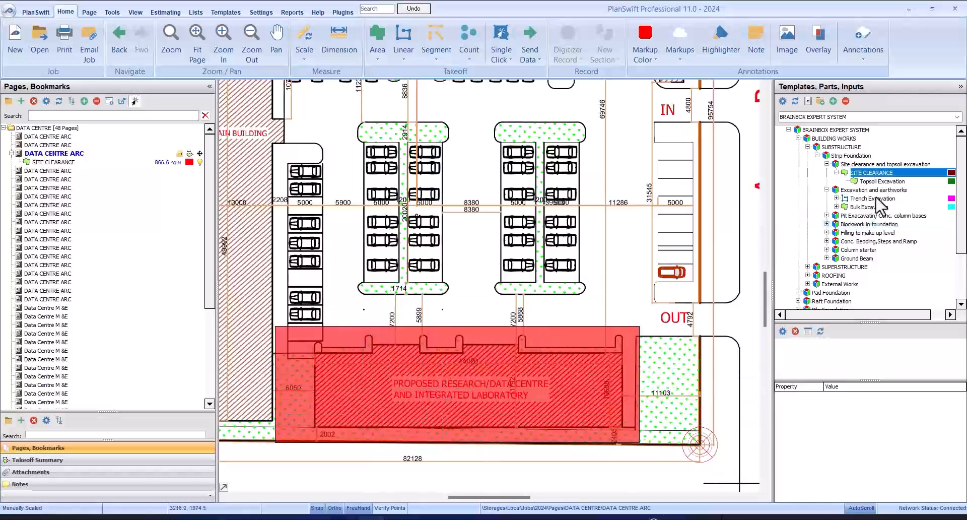
Add the Topsoil Excavation template item to the takeoff and start recording its area from the takeoff summary.
{"action": "left_click", "coordinate": [883, 181]}
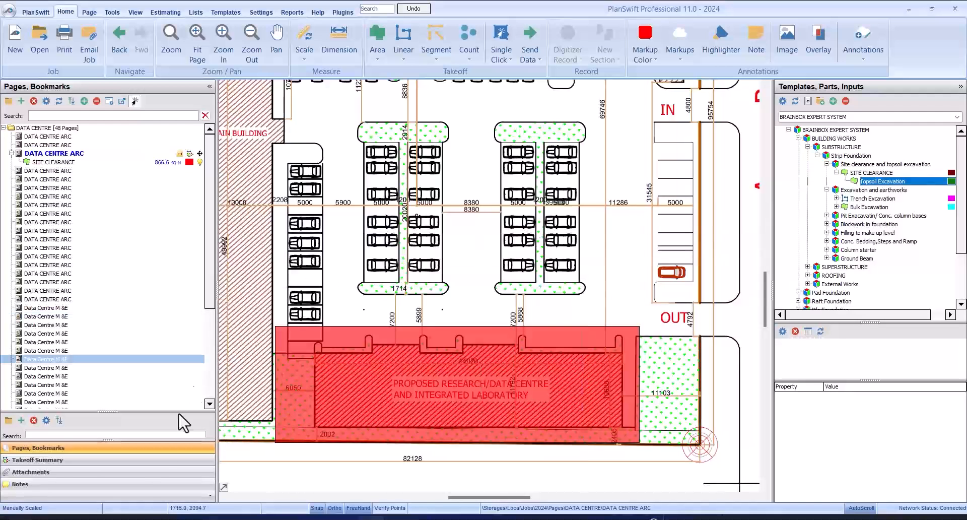
{"action": "left_click", "coordinate": [165, 460]}
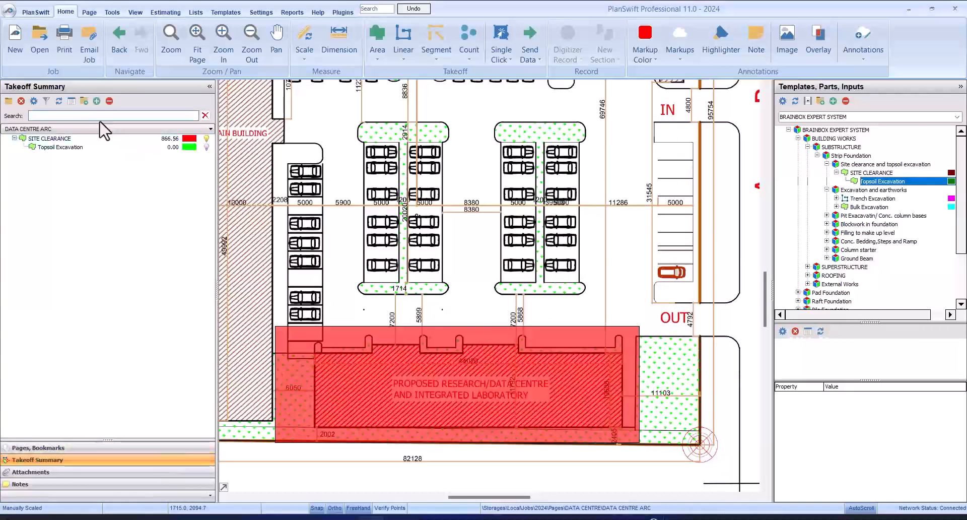
{"action": "left_click", "coordinate": [106, 148]}
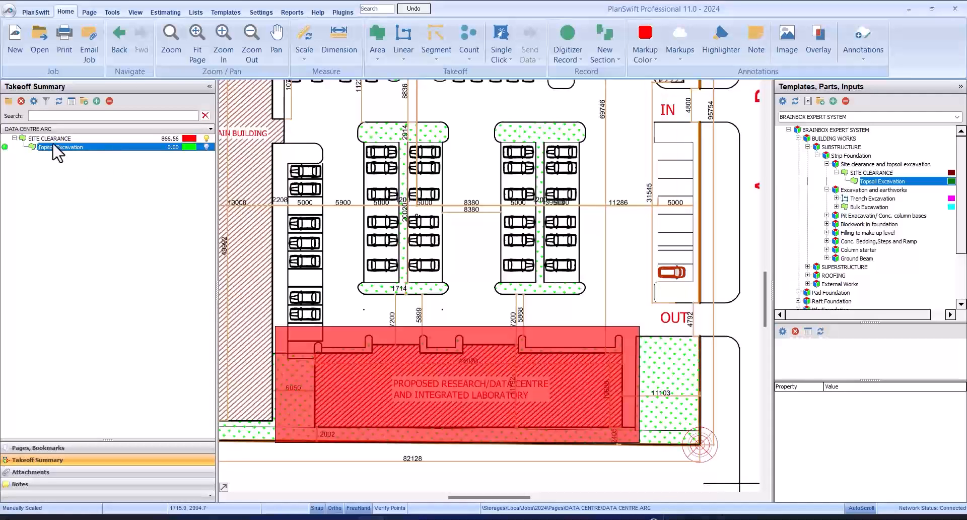
{"action": "left_click", "coordinate": [5, 147]}
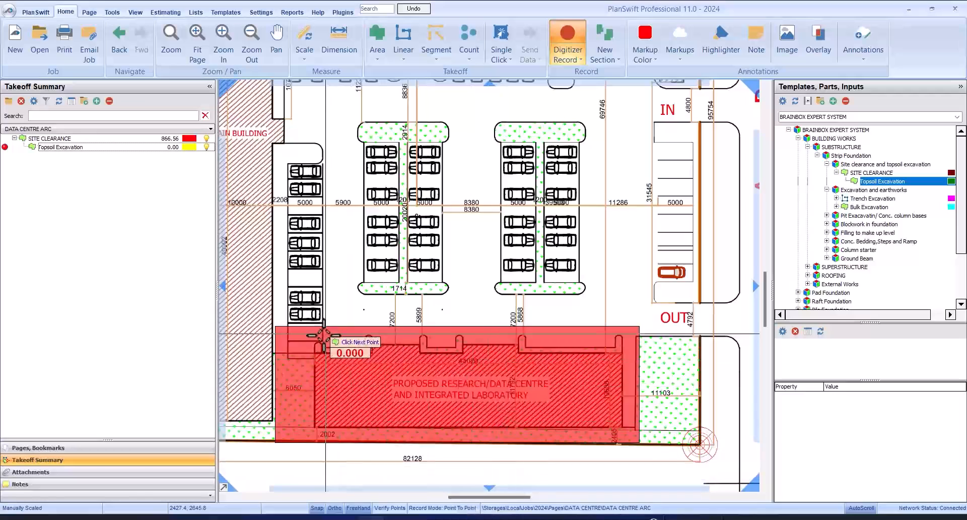
Trace the Topsoil Excavation outline from the laboratory block's upper-left corner around the first projection on its upper edge.
{"action": "scroll", "coordinate": [313, 353], "scroll_direction": "up", "scroll_amount": 4}
{"action": "left_click", "coordinate": [330, 314]}
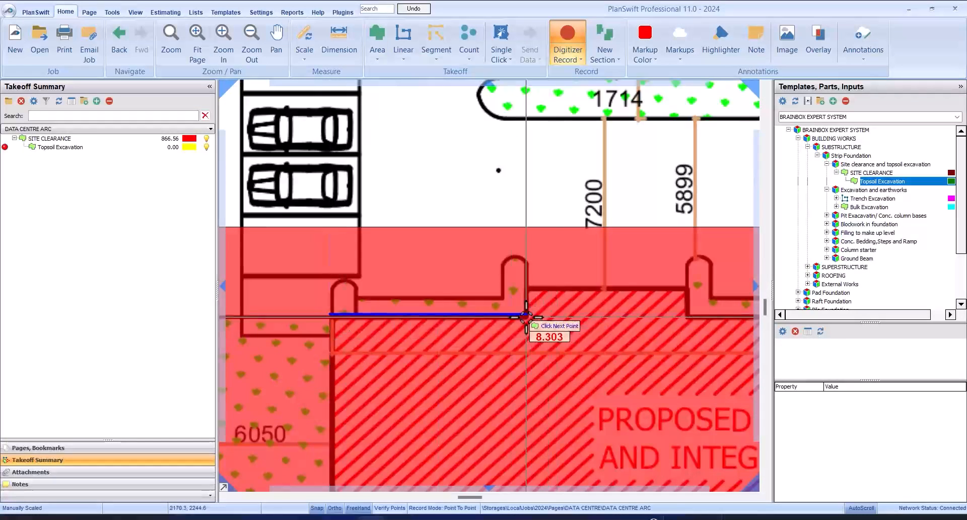
{"action": "left_click", "coordinate": [528, 314]}
{"action": "left_click", "coordinate": [528, 286]}
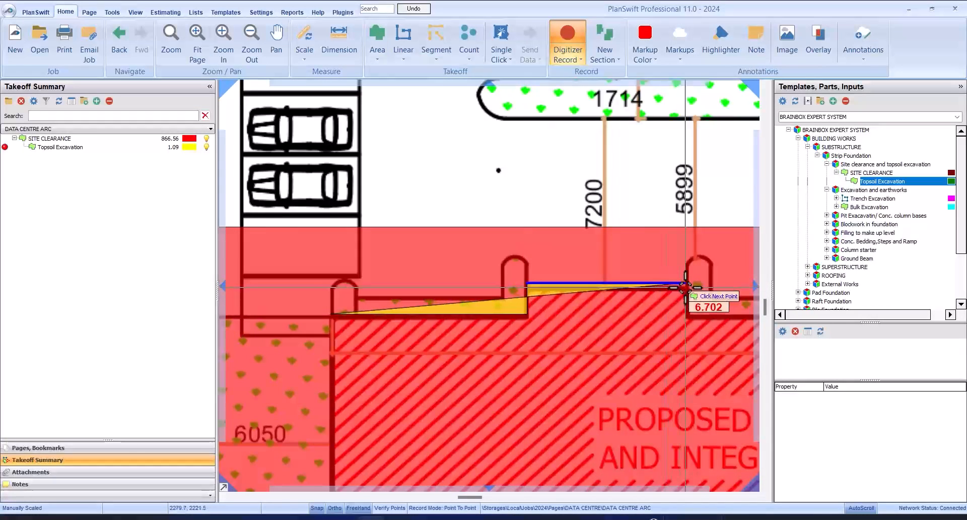
{"action": "left_click", "coordinate": [685, 284]}
{"action": "scroll", "coordinate": [504, 282], "scroll_direction": "down", "scroll_amount": 2}
{"action": "scroll", "coordinate": [486, 302], "scroll_direction": "up", "scroll_amount": 2}
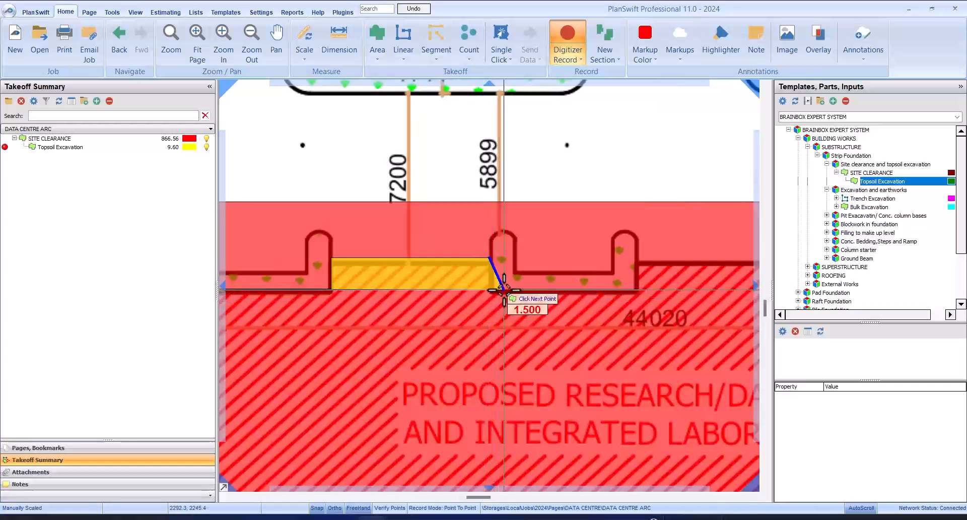
{"action": "left_click", "coordinate": [489, 292]}
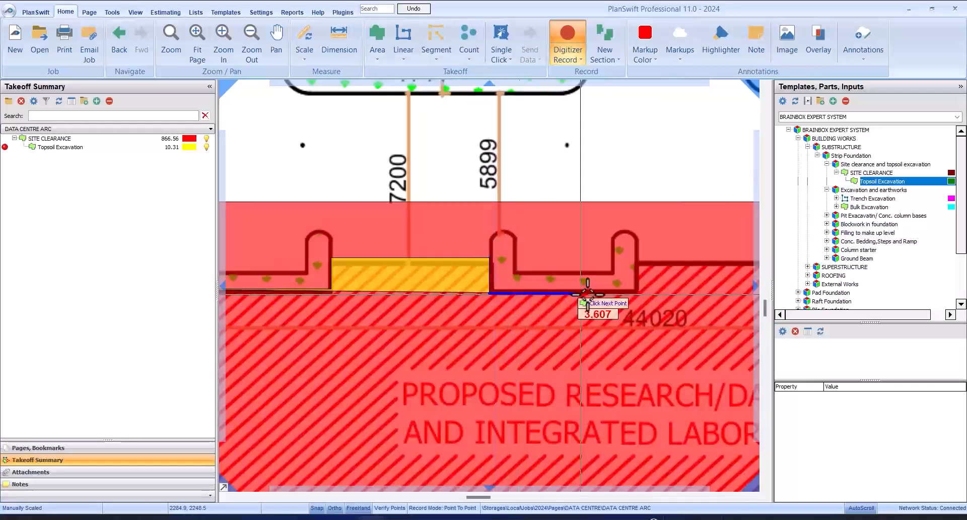
Continue the topsoil outline around the second projection on the block's upper edge to its upper-right corner.
{"action": "left_click", "coordinate": [639, 293]}
{"action": "left_click", "coordinate": [639, 260]}
{"action": "scroll", "coordinate": [294, 239], "scroll_direction": "down", "scroll_amount": 2}
{"action": "scroll", "coordinate": [522, 235], "scroll_direction": "up", "scroll_amount": 2}
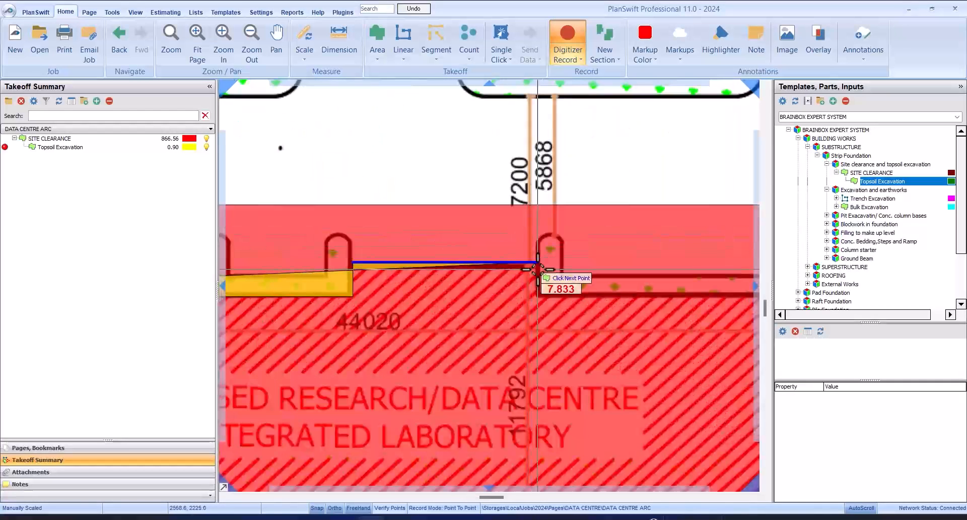
{"action": "left_click", "coordinate": [541, 297]}
{"action": "scroll", "coordinate": [439, 288], "scroll_direction": "down", "scroll_amount": 2}
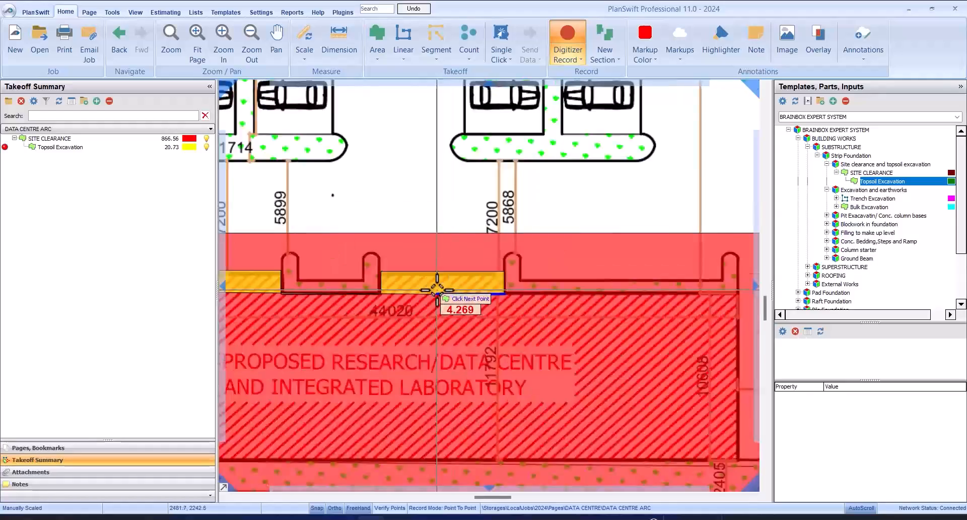
{"action": "scroll", "coordinate": [637, 289], "scroll_direction": "up", "scroll_amount": 1}
{"action": "left_click", "coordinate": [641, 295]}
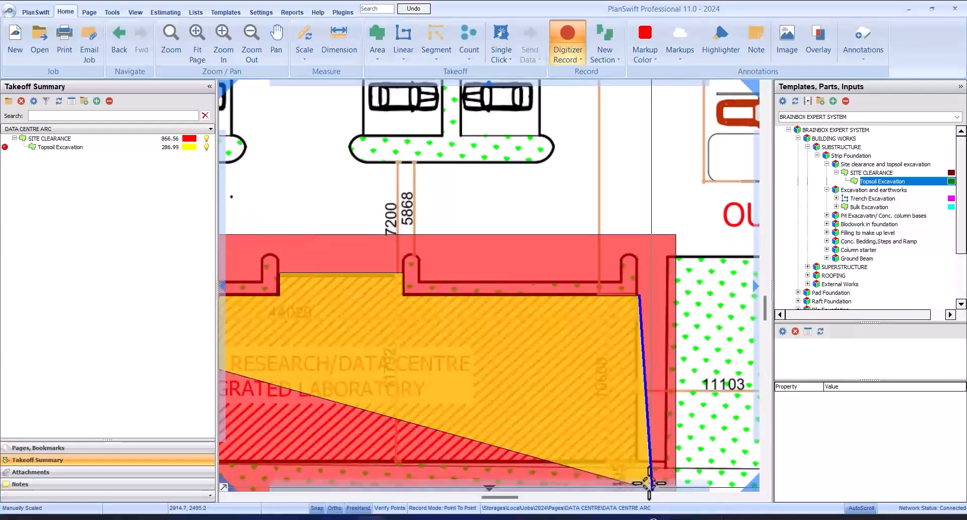
Add the block's two lower corners to complete a topsoil area of about 493 sq m, and stop recording.
{"action": "left_click", "coordinate": [639, 460]}
{"action": "scroll", "coordinate": [639, 460], "scroll_direction": "down", "scroll_amount": 4}
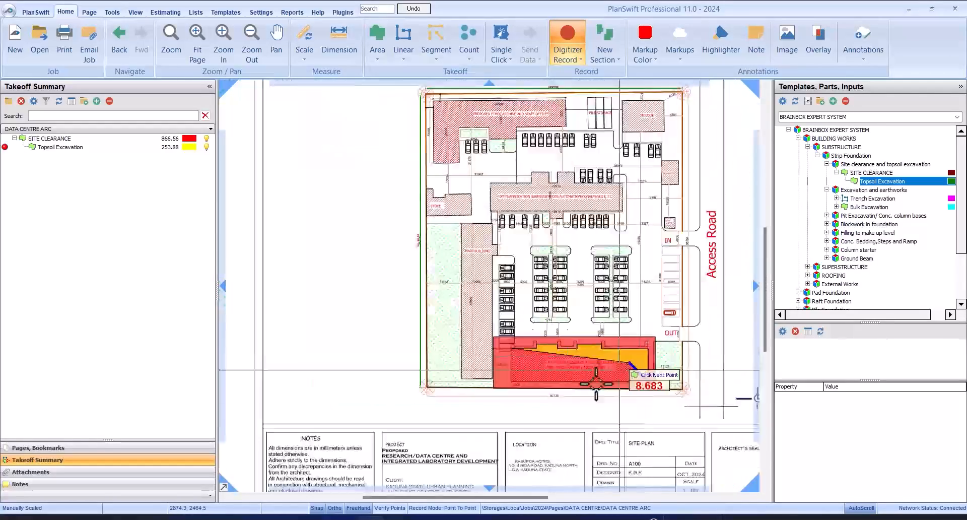
{"action": "scroll", "coordinate": [531, 398], "scroll_direction": "up", "scroll_amount": 5}
{"action": "left_click", "coordinate": [531, 401]}
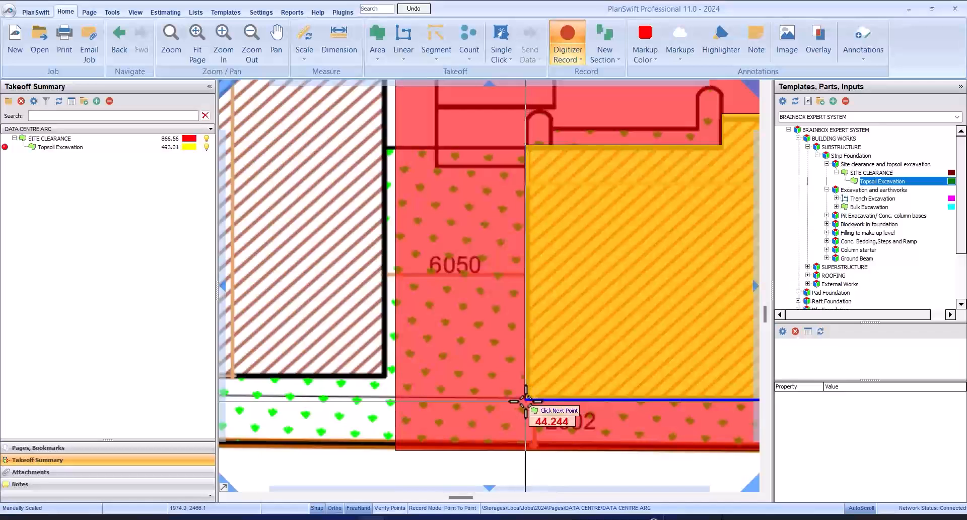
{"action": "right_click", "coordinate": [551, 299]}
{"action": "left_click", "coordinate": [582, 325]}
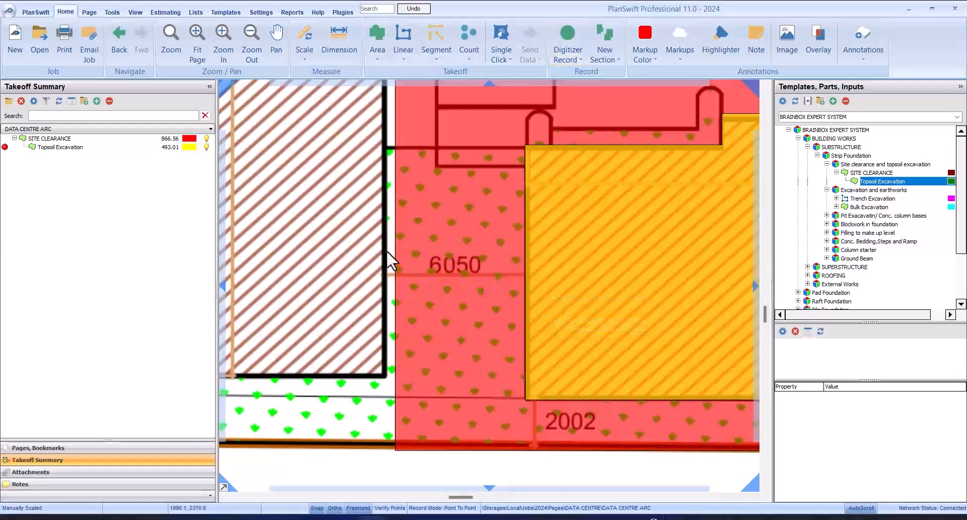
Inspect the area, linear total and point count of the Topsoil Excavation and SITE CLEARANCE sections on the plan.
{"action": "scroll", "coordinate": [386, 250], "scroll_direction": "down", "scroll_amount": 3}
{"action": "left_click", "coordinate": [555, 248]}
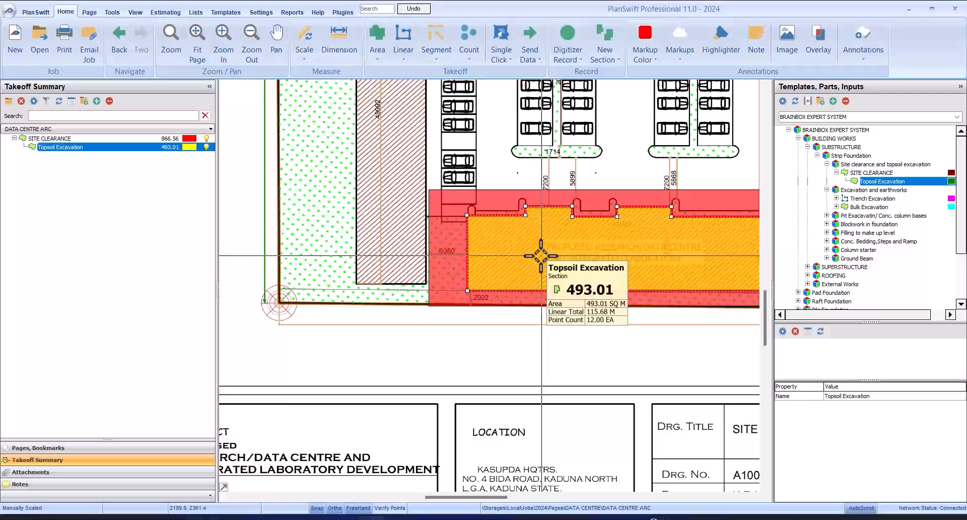
{"action": "left_click", "coordinate": [450, 231]}
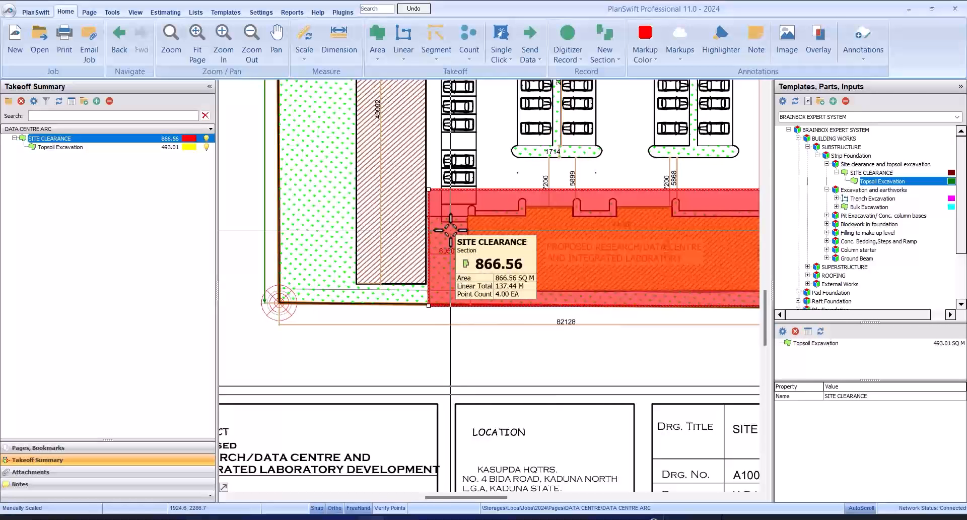
{"action": "scroll", "coordinate": [450, 230], "scroll_direction": "down", "scroll_amount": 2}
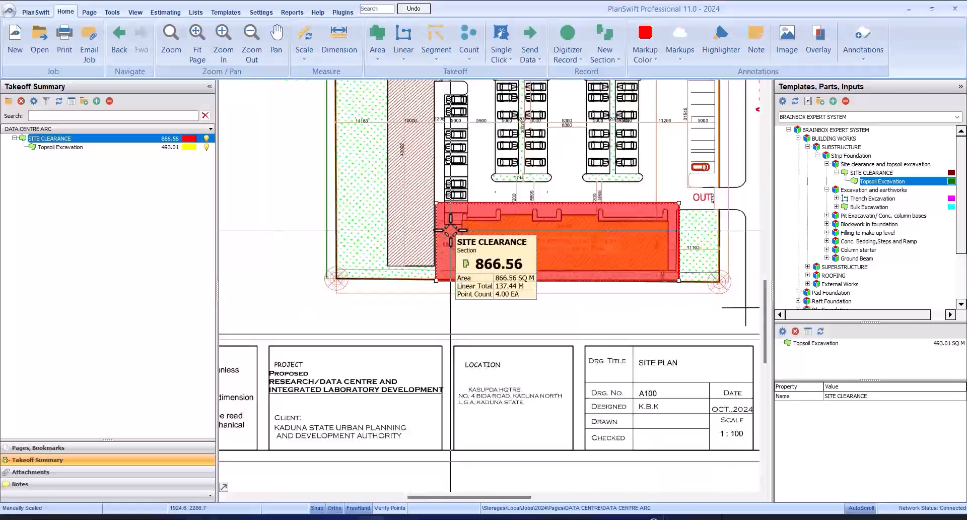
Collapse the site clearance templates, then expand and select Trench Excavation under Excavation and earthworks.
{"action": "left_click", "coordinate": [836, 173]}
{"action": "left_click", "coordinate": [827, 164]}
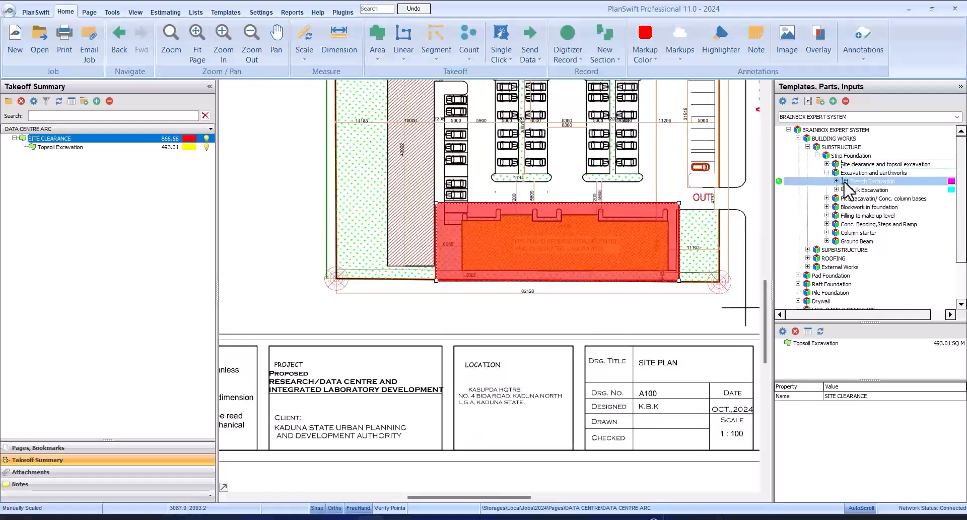
{"action": "double_click", "coordinate": [865, 182]}
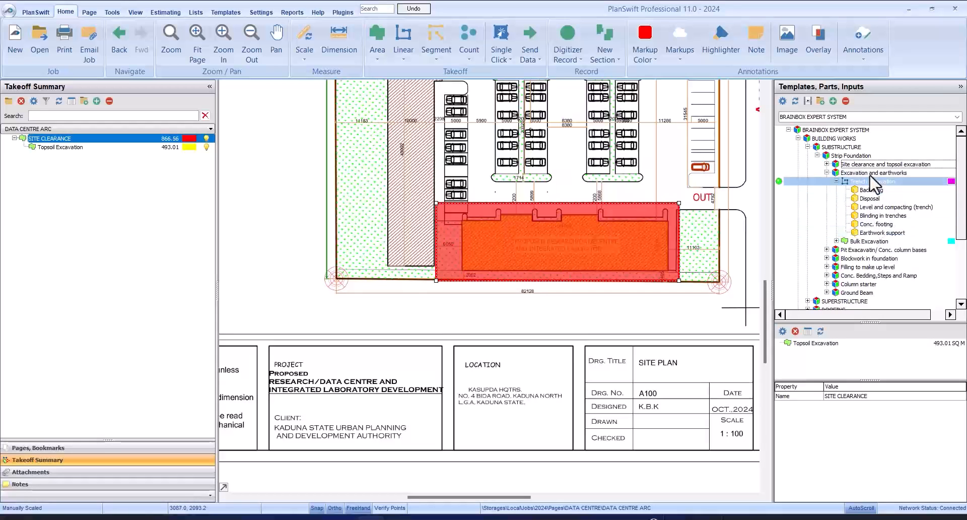
{"action": "left_click", "coordinate": [873, 181]}
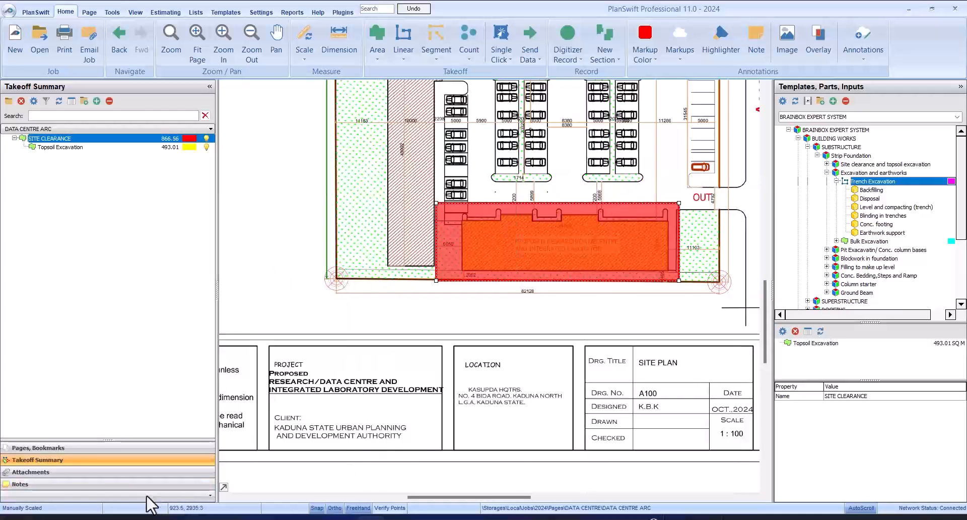
Open the Foundation General Arrangement page, sheet 01, of the Data Centre structural drawings.
{"action": "left_click", "coordinate": [76, 448]}
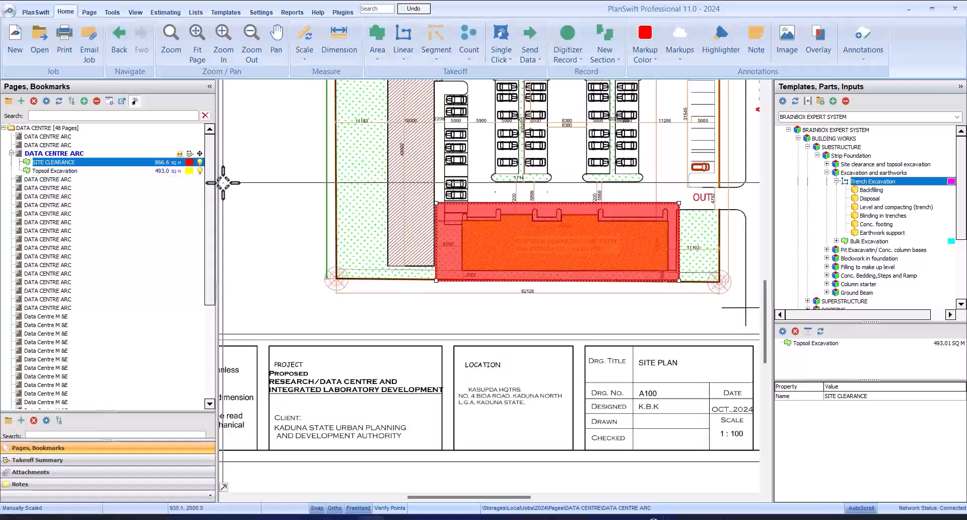
{"action": "left_click_drag", "start_coordinate": [206, 168], "coordinate": [212, 273]}
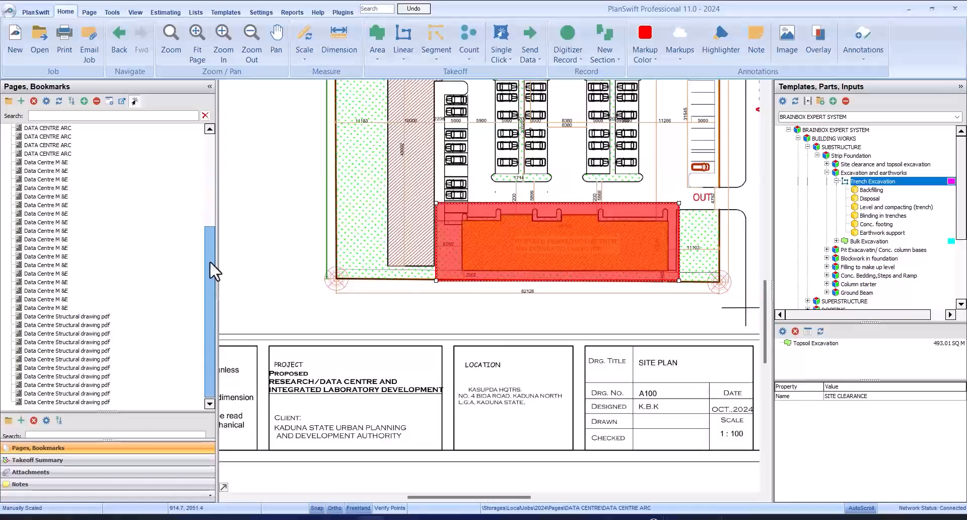
{"action": "left_click", "coordinate": [111, 325]}
{"action": "left_click", "coordinate": [111, 334]}
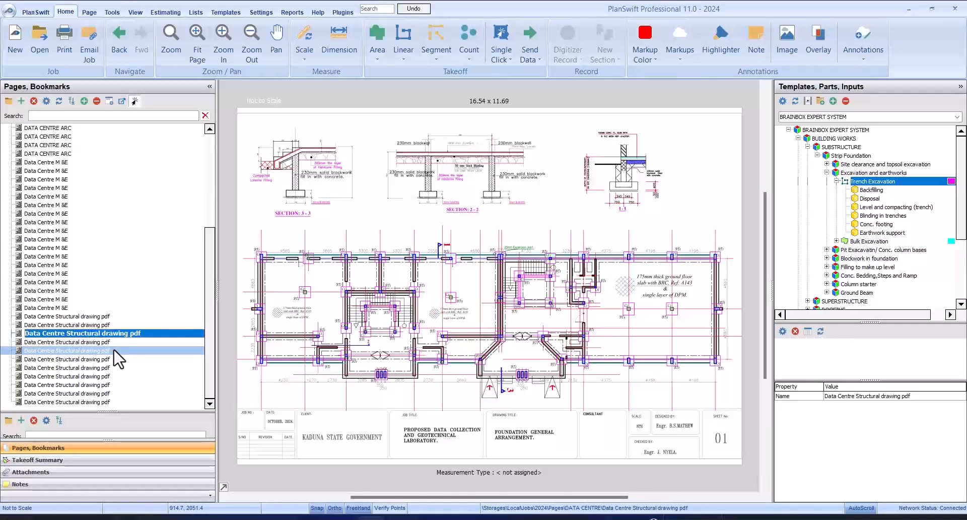
Examine the column bases, wall lines and grid dimensions along the upper side of the foundation plan.
{"action": "scroll", "coordinate": [308, 277], "scroll_direction": "up", "scroll_amount": 3}
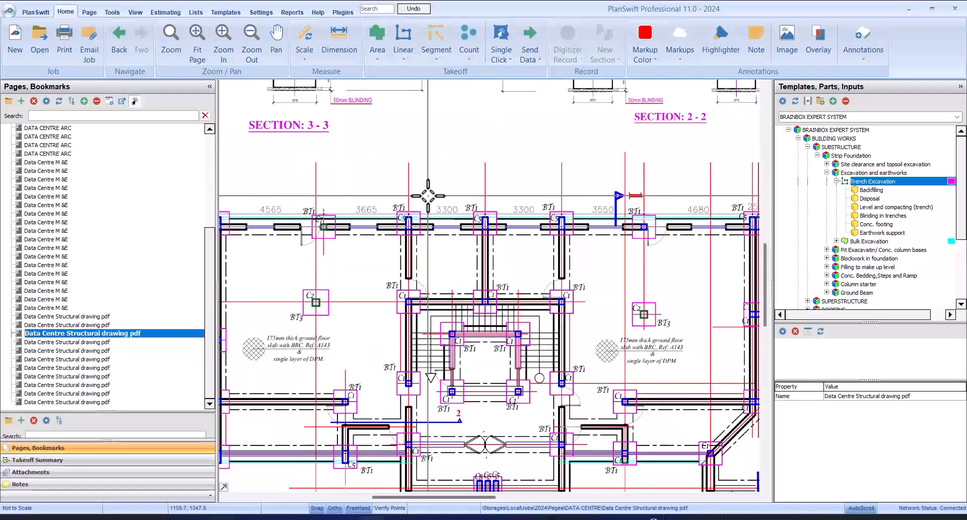
{"action": "scroll", "coordinate": [428, 196], "scroll_direction": "down", "scroll_amount": 2}
{"action": "scroll", "coordinate": [299, 218], "scroll_direction": "up", "scroll_amount": 5}
{"action": "scroll", "coordinate": [299, 217], "scroll_direction": "down", "scroll_amount": 1}
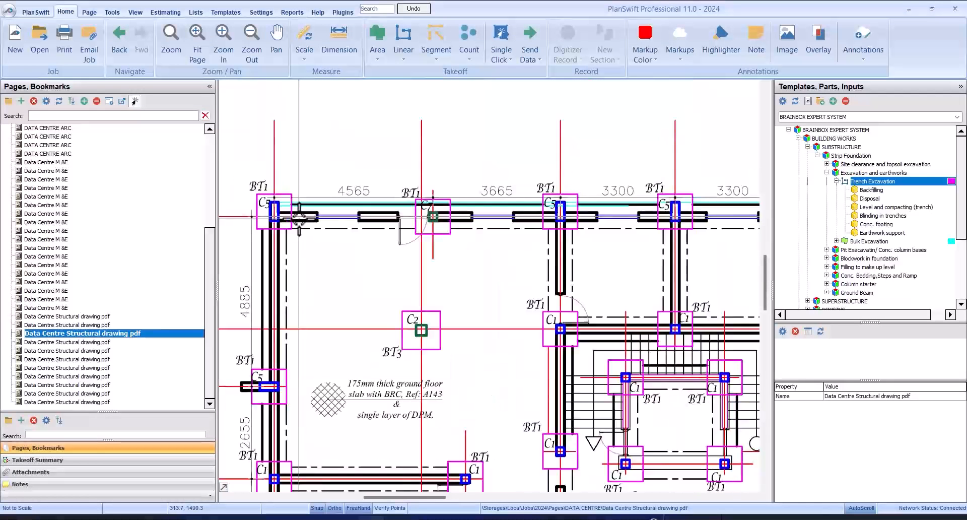
{"action": "scroll", "coordinate": [334, 194], "scroll_direction": "down", "scroll_amount": 2}
{"action": "scroll", "coordinate": [333, 255], "scroll_direction": "up", "scroll_amount": 2}
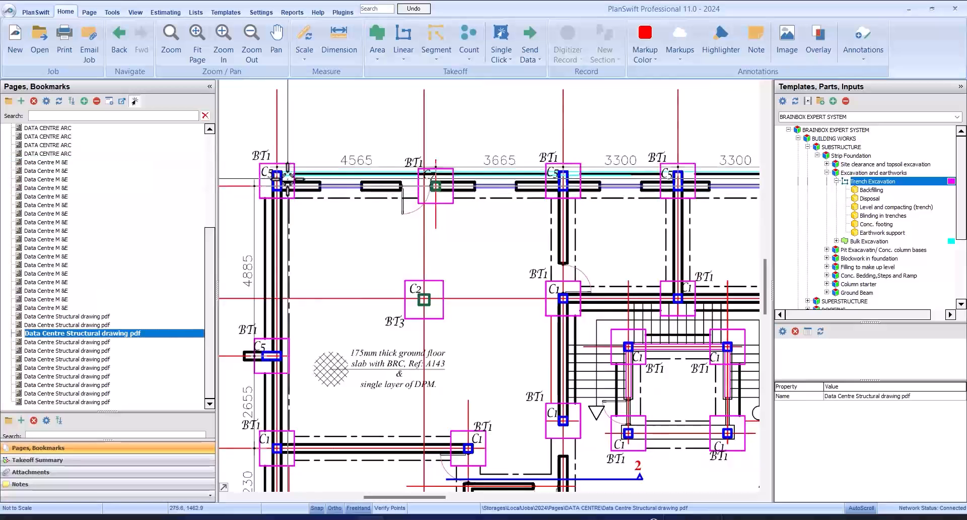
{"action": "scroll", "coordinate": [336, 174], "scroll_direction": "down", "scroll_amount": 1}
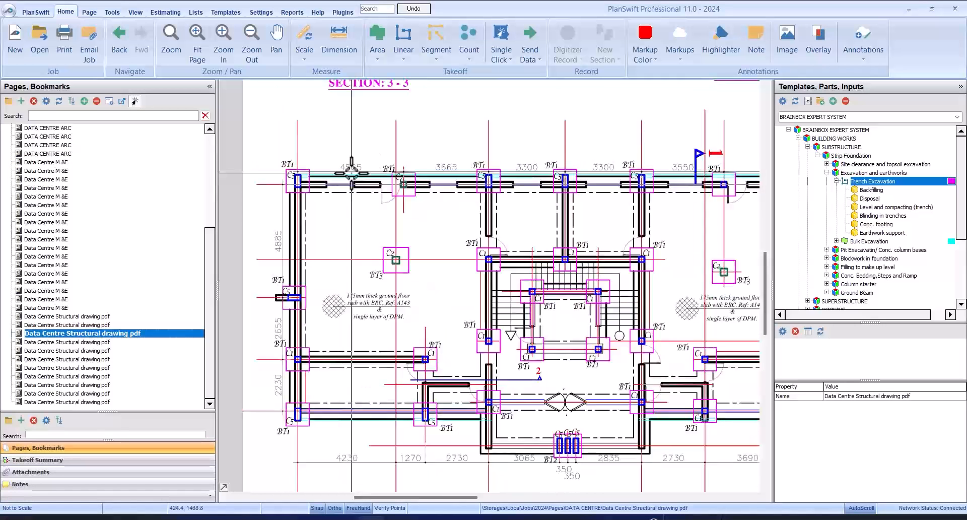
{"action": "scroll", "coordinate": [483, 175], "scroll_direction": "down", "scroll_amount": 2}
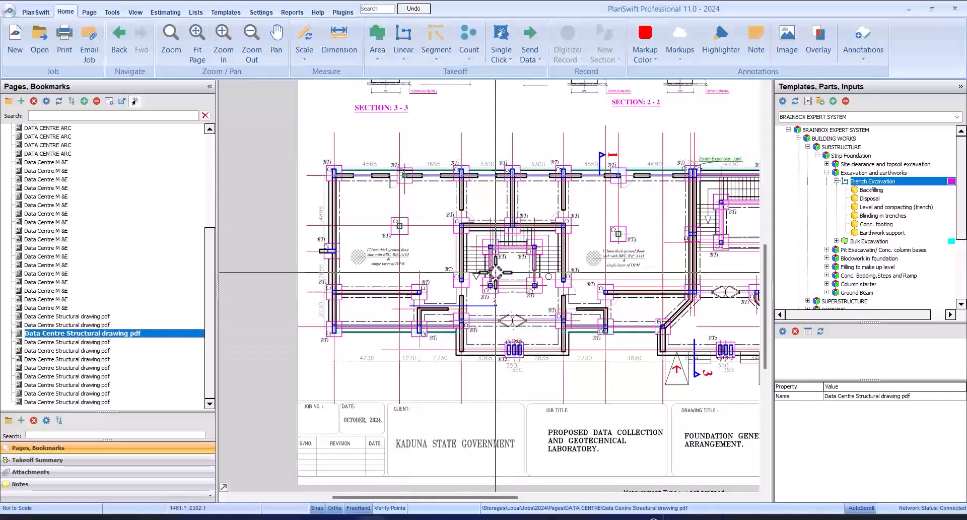
Set up a metric scale for the foundation plan with a known length of 3.665 m and automatic dimension line.
{"action": "scroll", "coordinate": [458, 204], "scroll_direction": "up", "scroll_amount": 3}
{"action": "scroll", "coordinate": [458, 203], "scroll_direction": "down", "scroll_amount": 1}
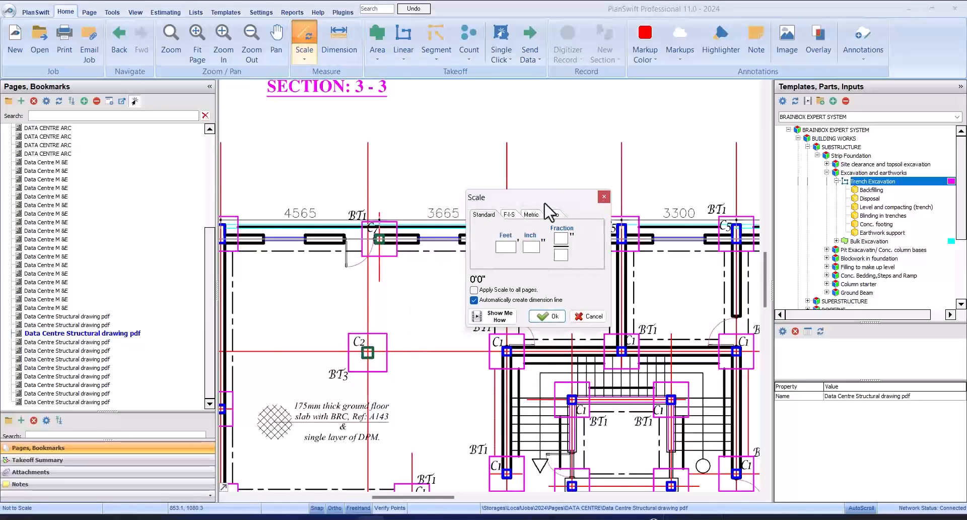
{"action": "left_click", "coordinate": [574, 216]}
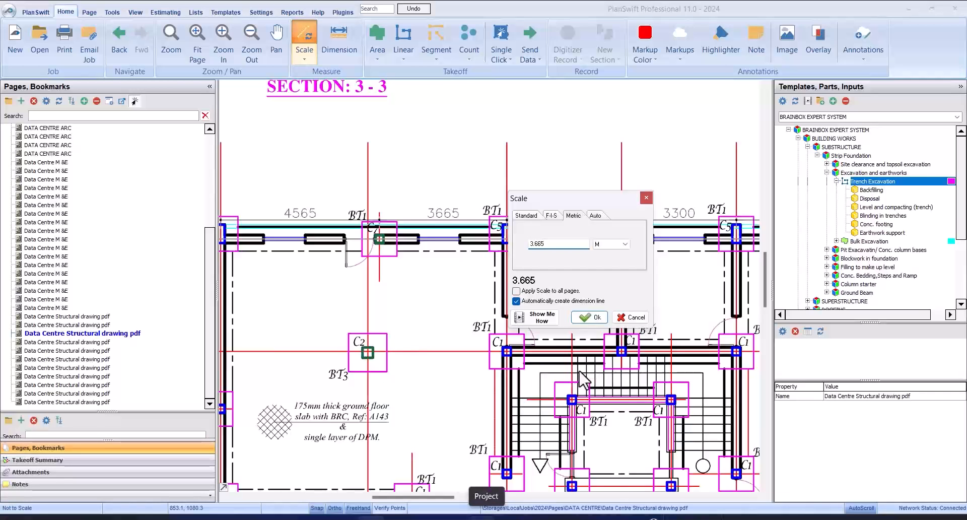
{"action": "left_click", "coordinate": [595, 321]}
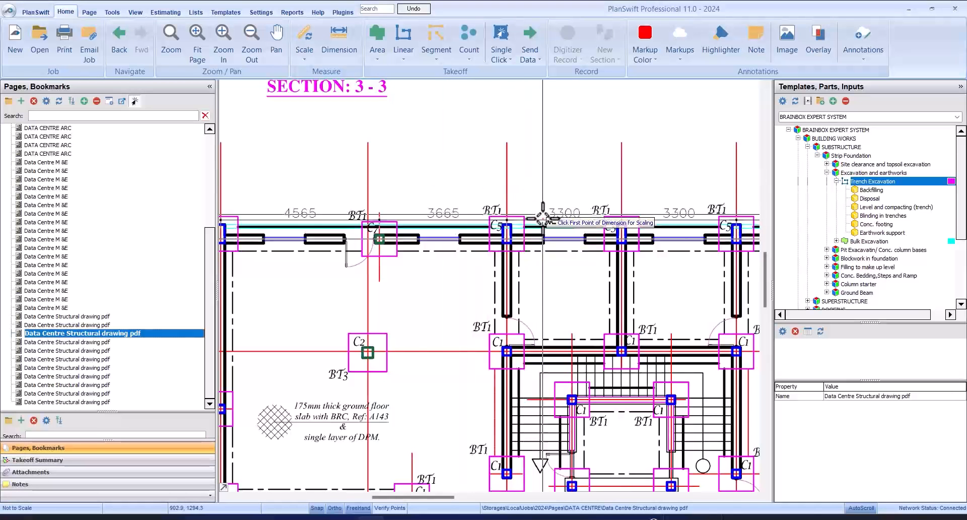
Pick both ends of the 3665 dimension on the plan's upper side, from column C7 to column C5.
{"action": "scroll", "coordinate": [380, 223], "scroll_direction": "up", "scroll_amount": 5}
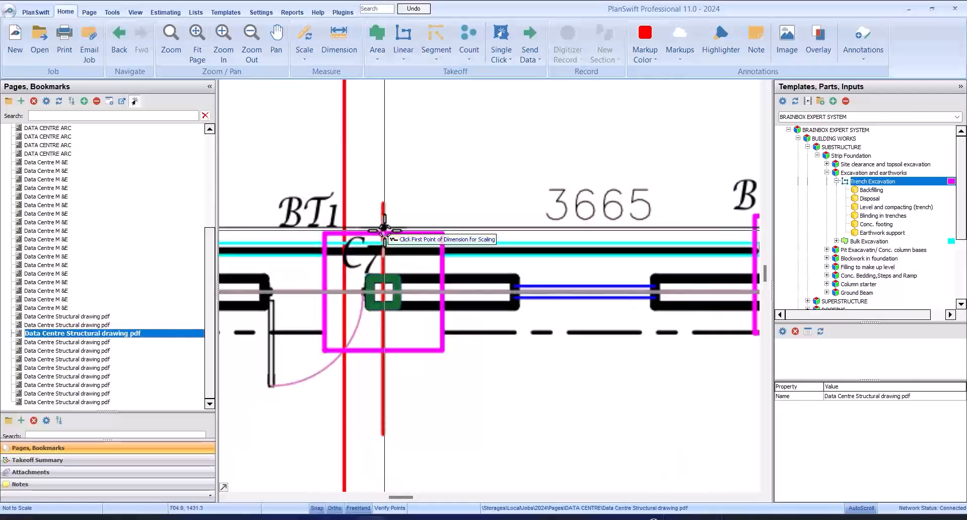
{"action": "left_click", "coordinate": [384, 227]}
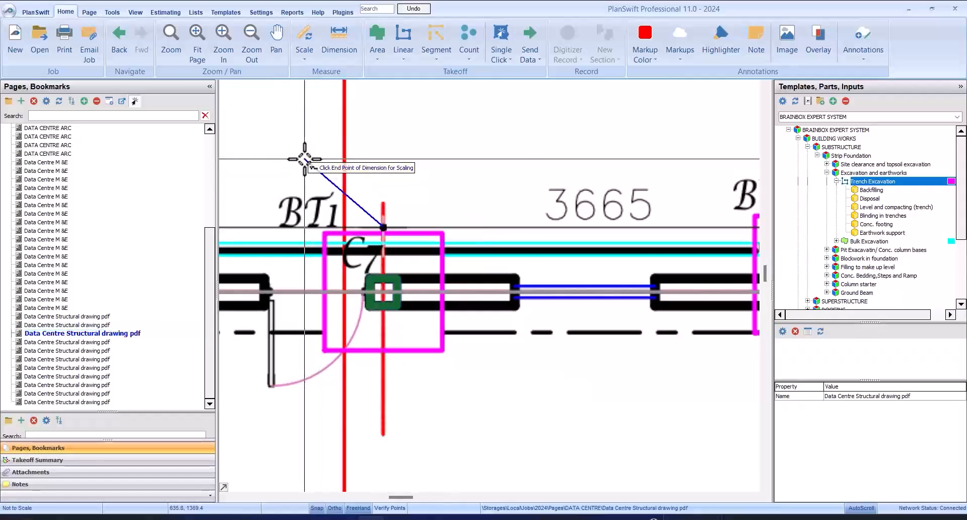
{"action": "scroll", "coordinate": [551, 190], "scroll_direction": "down", "scroll_amount": 3}
{"action": "scroll", "coordinate": [542, 189], "scroll_direction": "up", "scroll_amount": 1}
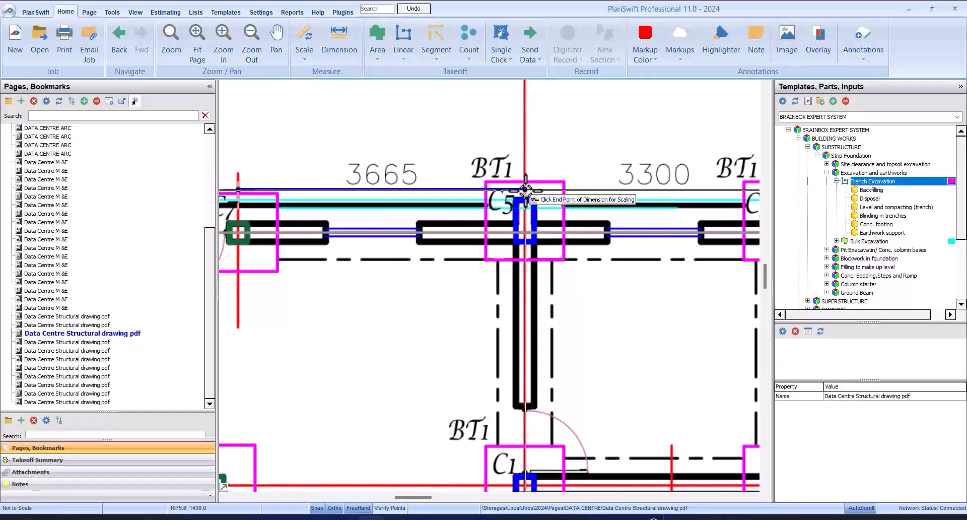
{"action": "left_click", "coordinate": [476, 190]}
{"action": "scroll", "coordinate": [463, 171], "scroll_direction": "down", "scroll_amount": 2}
{"action": "scroll", "coordinate": [332, 174], "scroll_direction": "down", "scroll_amount": 3}
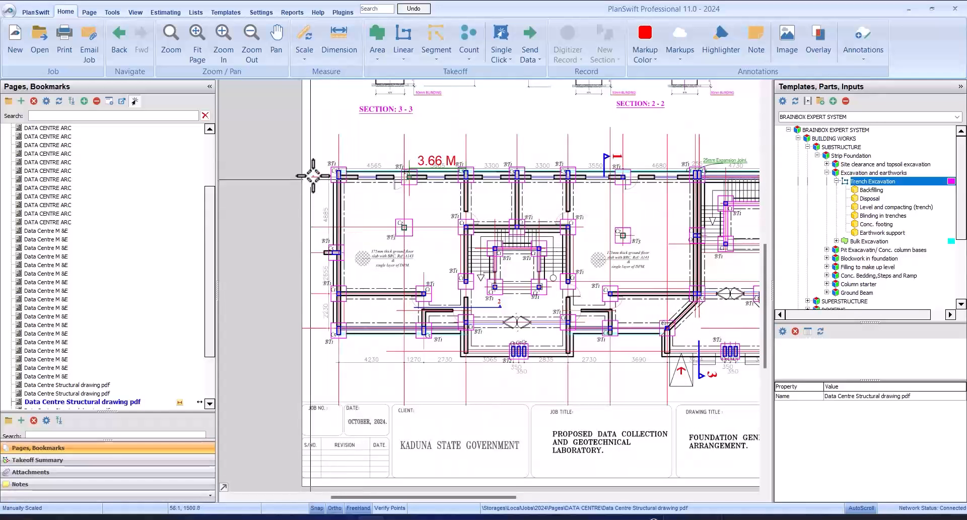
Set up a metric scale for the foundation plan with a known length of 4.885 m and automatic dimension line.
{"action": "scroll", "coordinate": [330, 178], "scroll_direction": "up", "scroll_amount": 3}
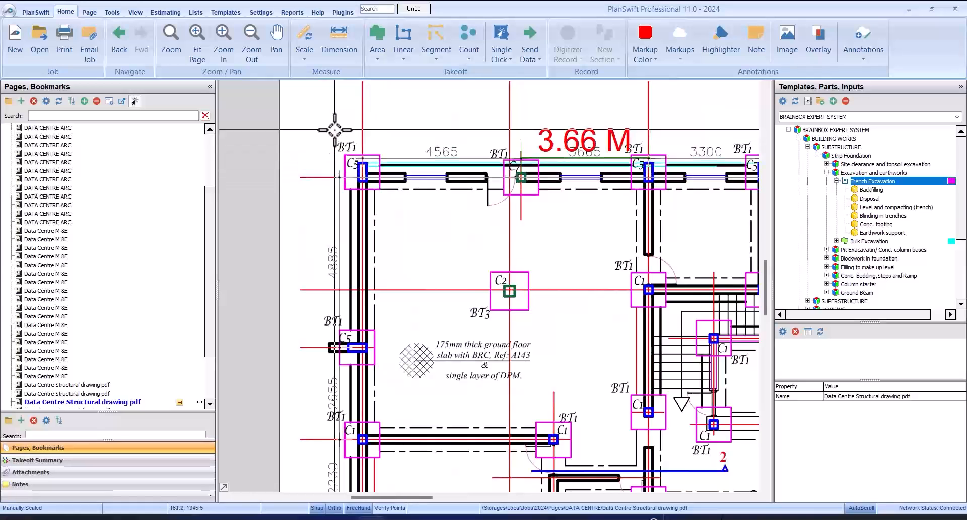
{"action": "scroll", "coordinate": [339, 294], "scroll_direction": "up", "scroll_amount": 1}
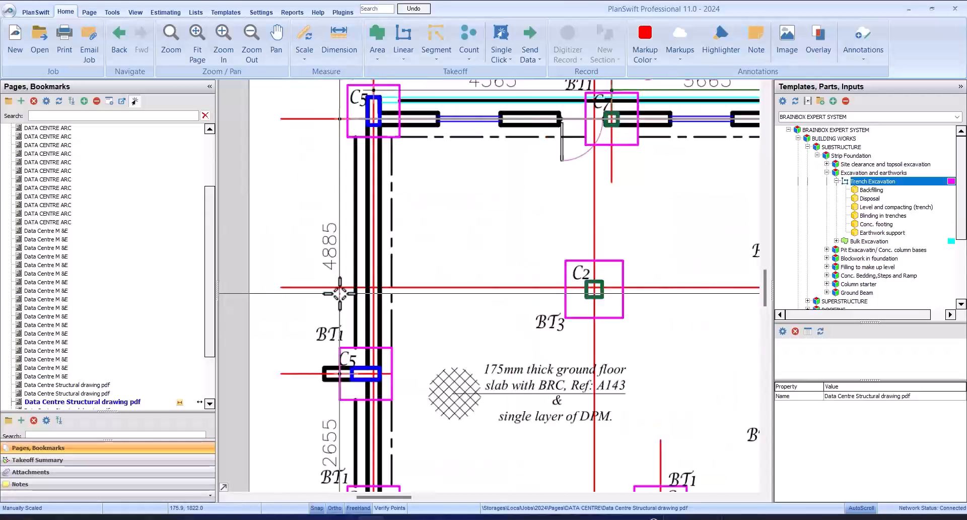
{"action": "left_click", "coordinate": [304, 40]}
{"action": "left_click", "coordinate": [477, 212]}
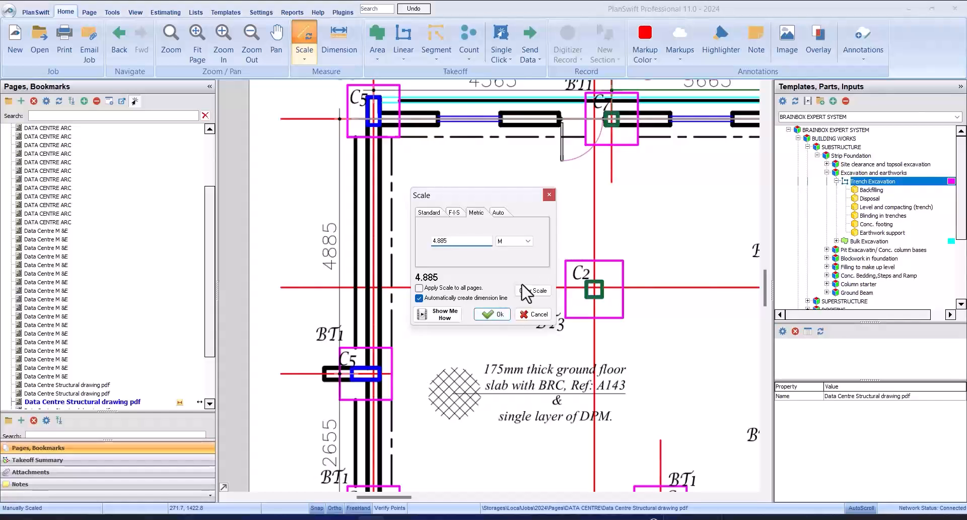
{"action": "left_click", "coordinate": [504, 317]}
Pick both ends of the 4885 dimension beside the plan's outer end wall, from corner column C5 to the next C5.
{"action": "scroll", "coordinate": [346, 104], "scroll_direction": "up", "scroll_amount": 3}
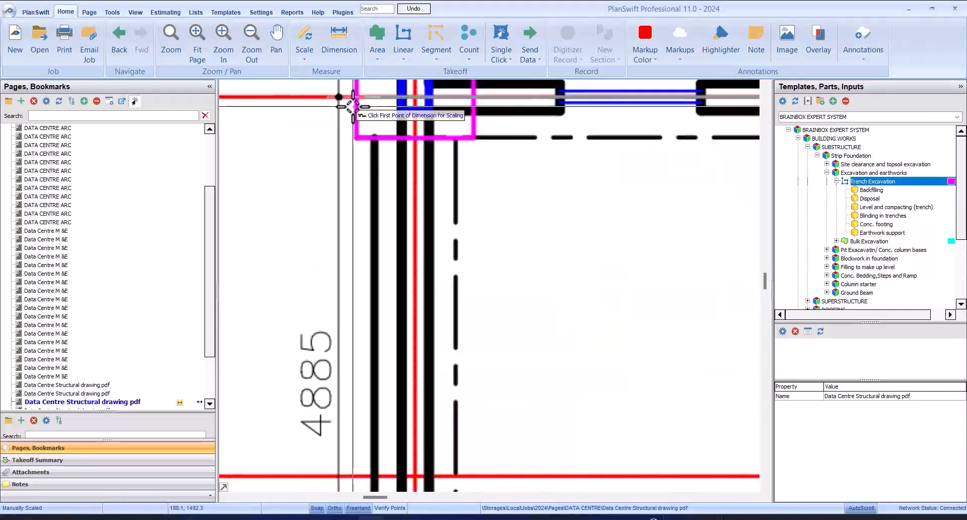
{"action": "left_click", "coordinate": [339, 97]}
{"action": "scroll", "coordinate": [339, 97], "scroll_direction": "down", "scroll_amount": 3}
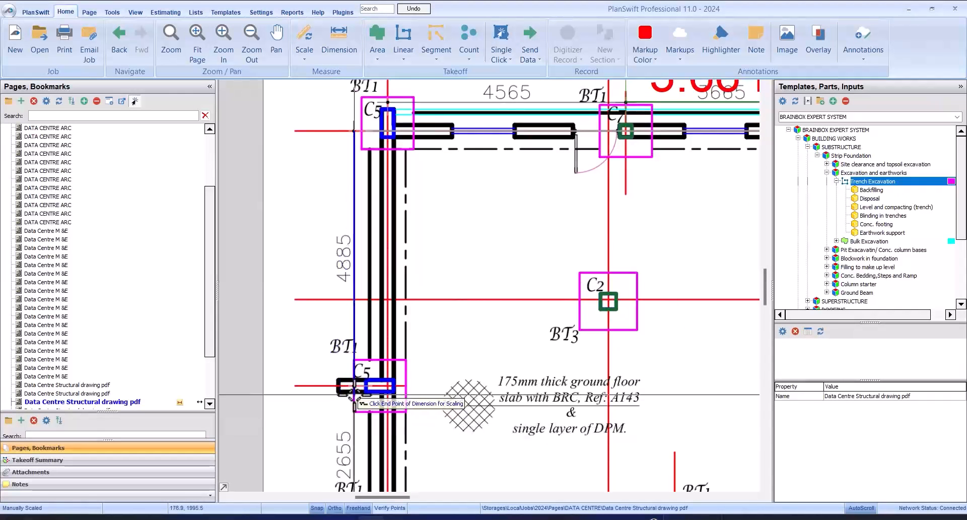
{"action": "scroll", "coordinate": [354, 383], "scroll_direction": "up", "scroll_amount": 3}
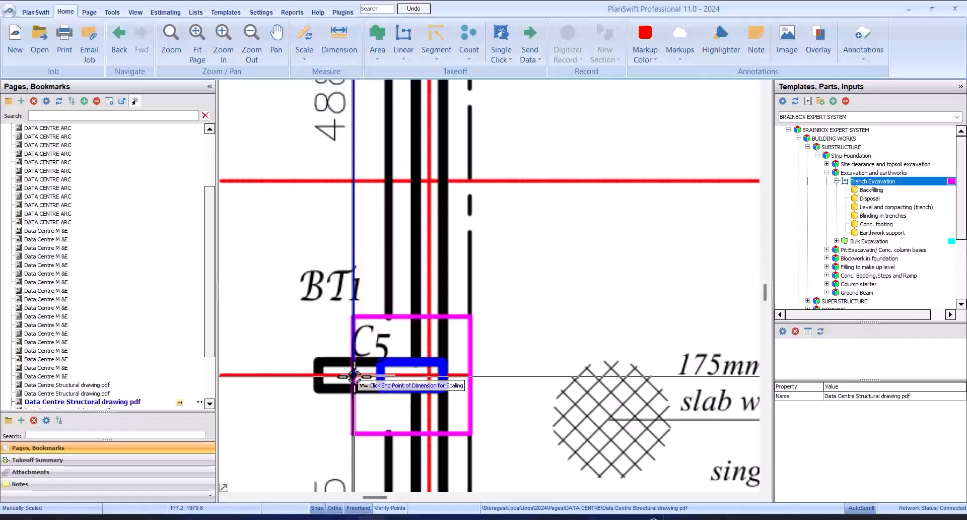
{"action": "left_click", "coordinate": [354, 376]}
{"action": "scroll", "coordinate": [354, 375], "scroll_direction": "down", "scroll_amount": 3}
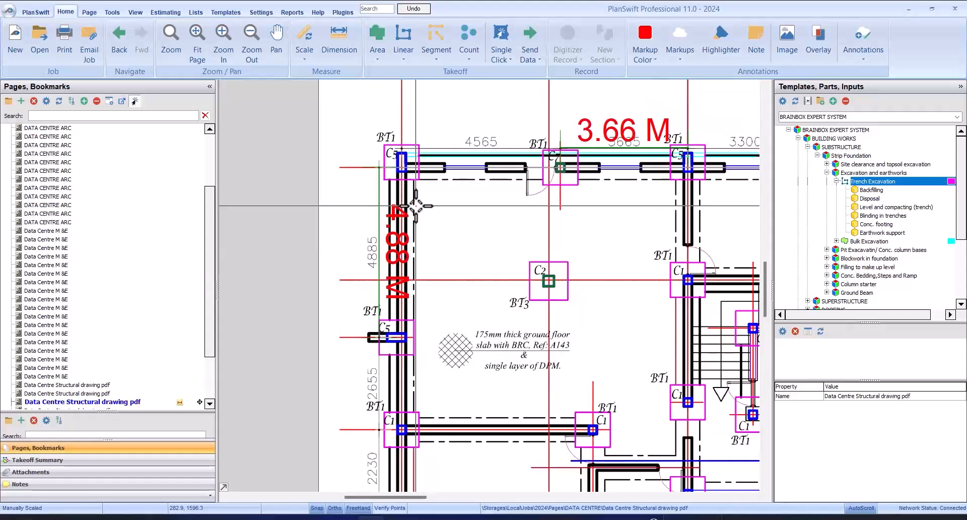
Hide the scale dimension lines drawn on the foundation plan page.
{"action": "scroll", "coordinate": [416, 205], "scroll_direction": "down", "scroll_amount": 1}
{"action": "scroll", "coordinate": [499, 134], "scroll_direction": "down", "scroll_amount": 2}
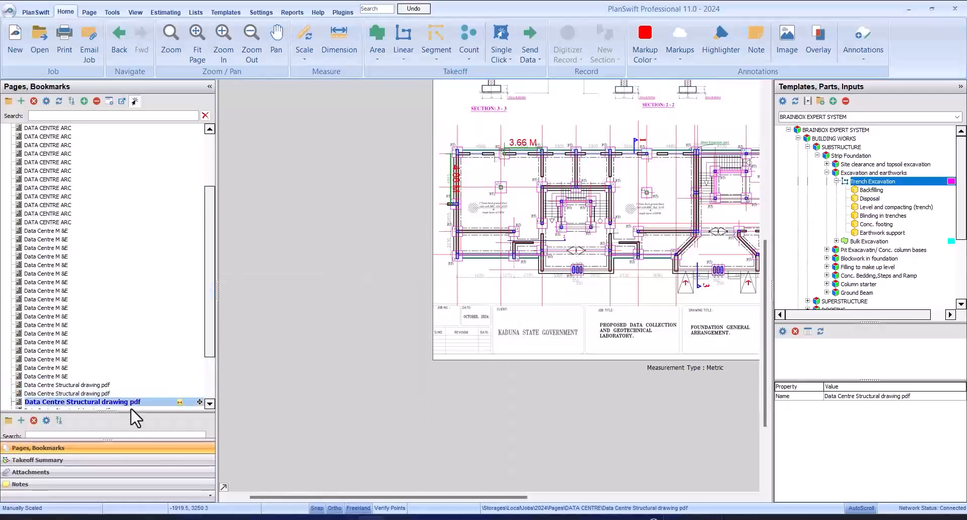
{"action": "scroll", "coordinate": [514, 151], "scroll_direction": "up", "scroll_amount": 2}
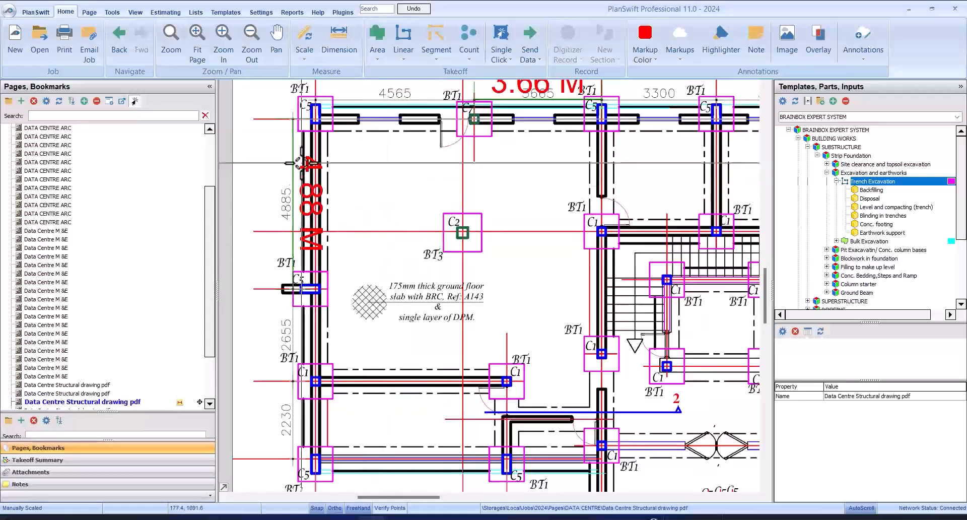
{"action": "scroll", "coordinate": [332, 156], "scroll_direction": "down", "scroll_amount": 2}
{"action": "scroll", "coordinate": [315, 166], "scroll_direction": "up", "scroll_amount": 2}
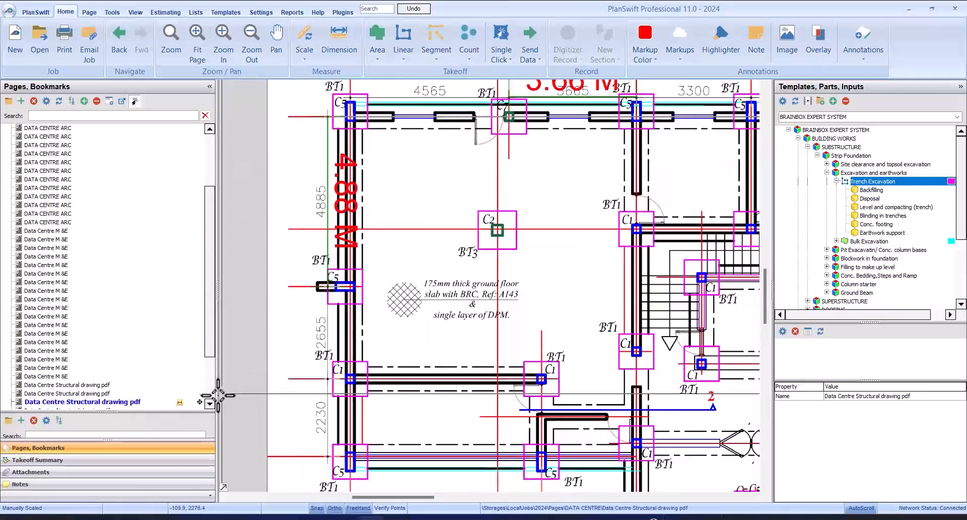
{"action": "left_click", "coordinate": [180, 404]}
{"action": "scroll", "coordinate": [469, 145], "scroll_direction": "down", "scroll_amount": 3}
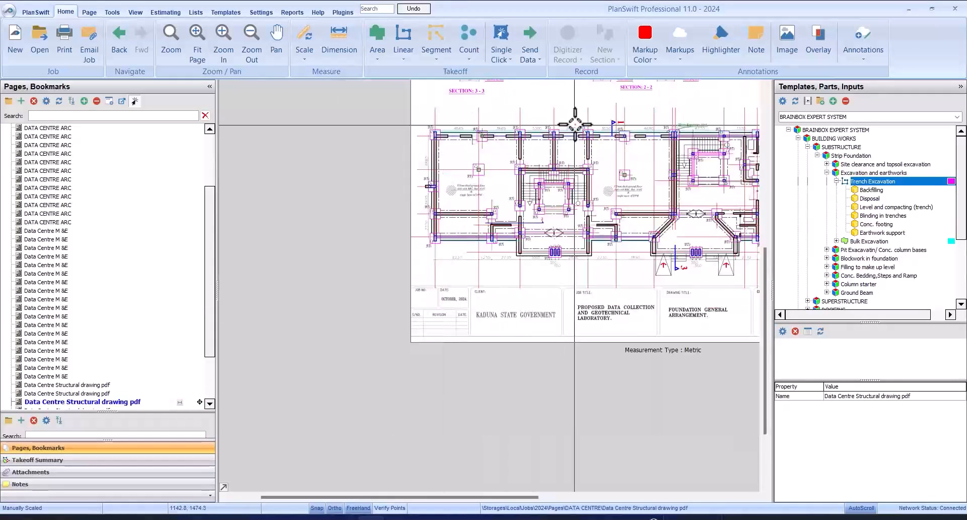
{"action": "scroll", "coordinate": [575, 124], "scroll_direction": "up", "scroll_amount": 3}
{"action": "scroll", "coordinate": [373, 191], "scroll_direction": "down", "scroll_amount": 3}
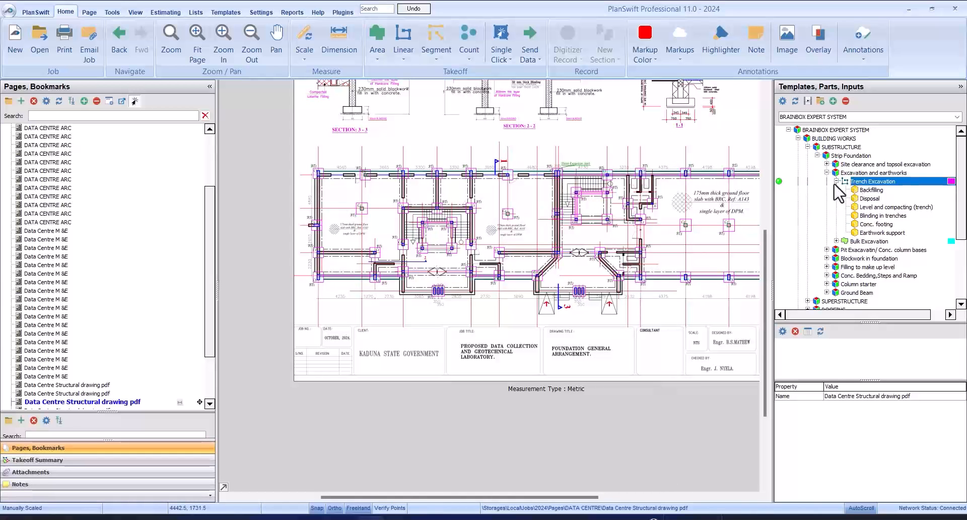
Close the Trench Excavation properties and examine the overall depth dimension in foundation Section 3-3.
{"action": "left_click_drag", "start_coordinate": [782, 190], "coordinate": [396, 286]}
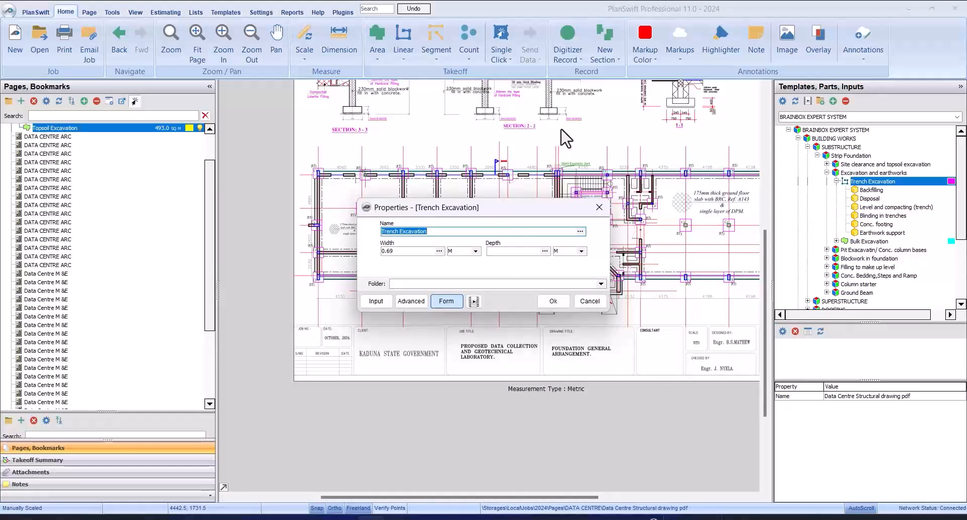
{"action": "left_click", "coordinate": [598, 204]}
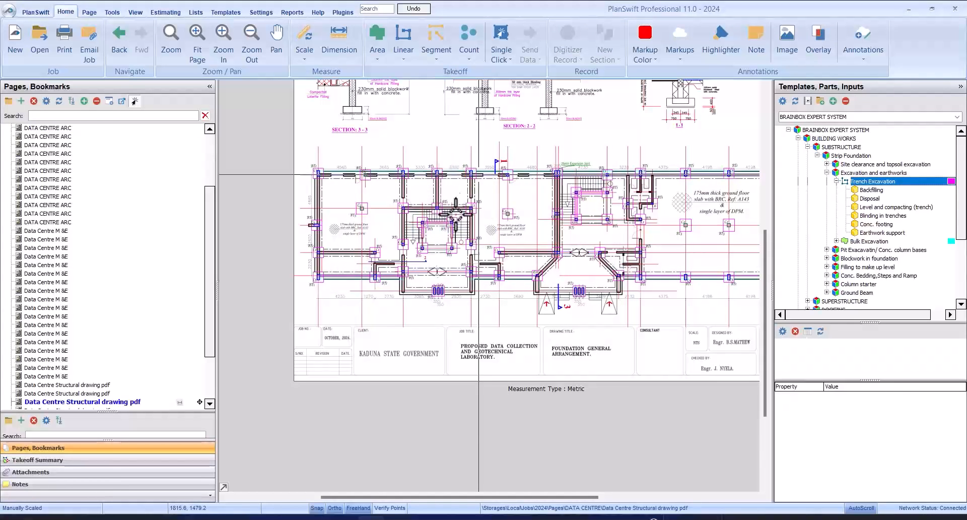
{"action": "scroll", "coordinate": [470, 196], "scroll_direction": "up", "scroll_amount": 1}
{"action": "scroll", "coordinate": [470, 196], "scroll_direction": "down", "scroll_amount": 1}
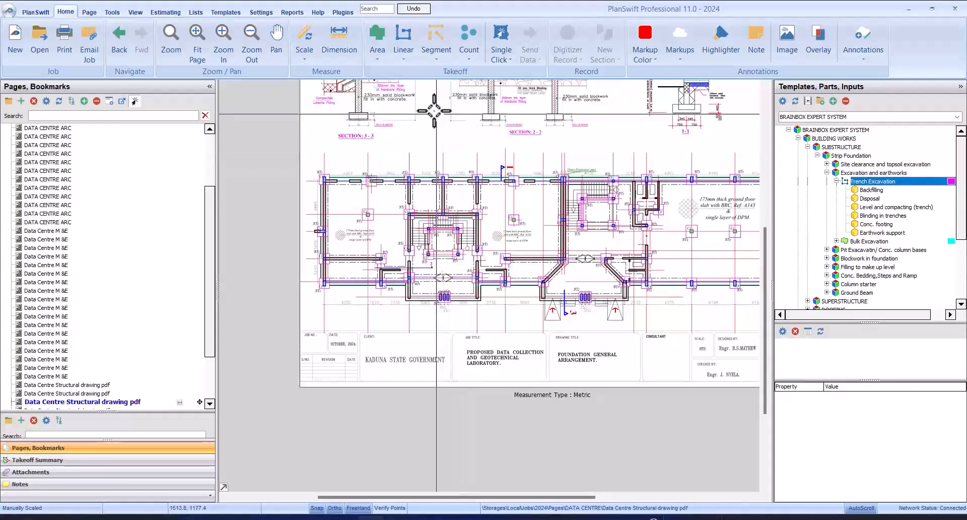
{"action": "scroll", "coordinate": [434, 111], "scroll_direction": "up", "scroll_amount": 3}
{"action": "scroll", "coordinate": [384, 173], "scroll_direction": "down", "scroll_amount": 2}
{"action": "scroll", "coordinate": [497, 201], "scroll_direction": "up", "scroll_amount": 4}
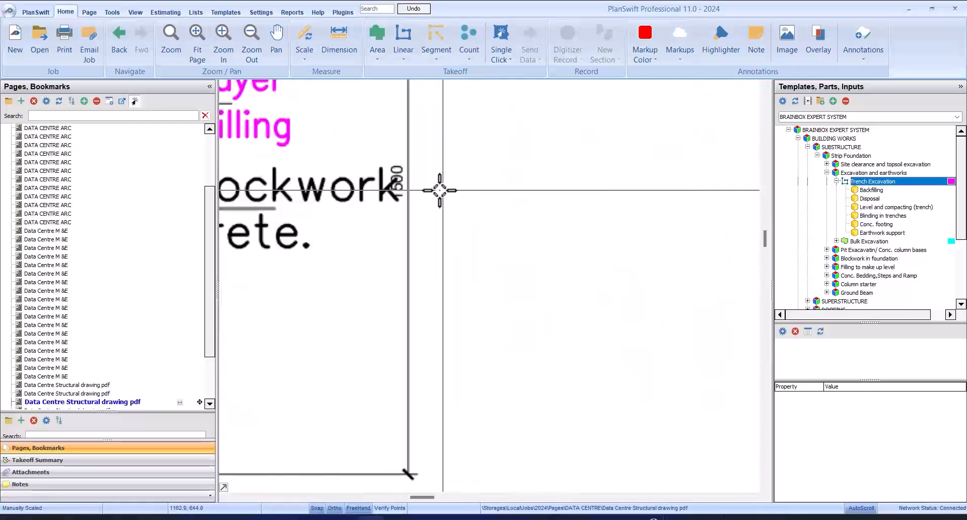
{"action": "scroll", "coordinate": [432, 185], "scroll_direction": "down", "scroll_amount": 4}
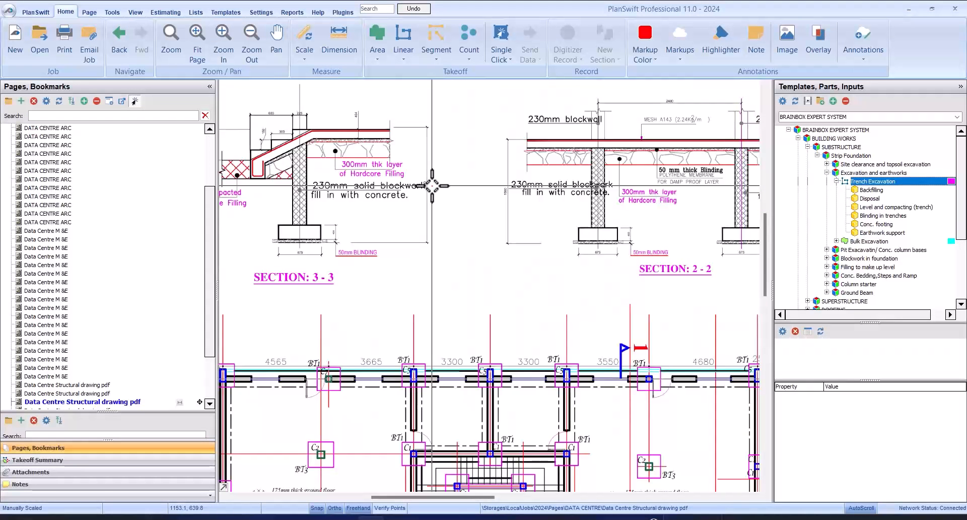
{"action": "scroll", "coordinate": [495, 172], "scroll_direction": "down", "scroll_amount": 1}
{"action": "scroll", "coordinate": [533, 184], "scroll_direction": "up", "scroll_amount": 3}
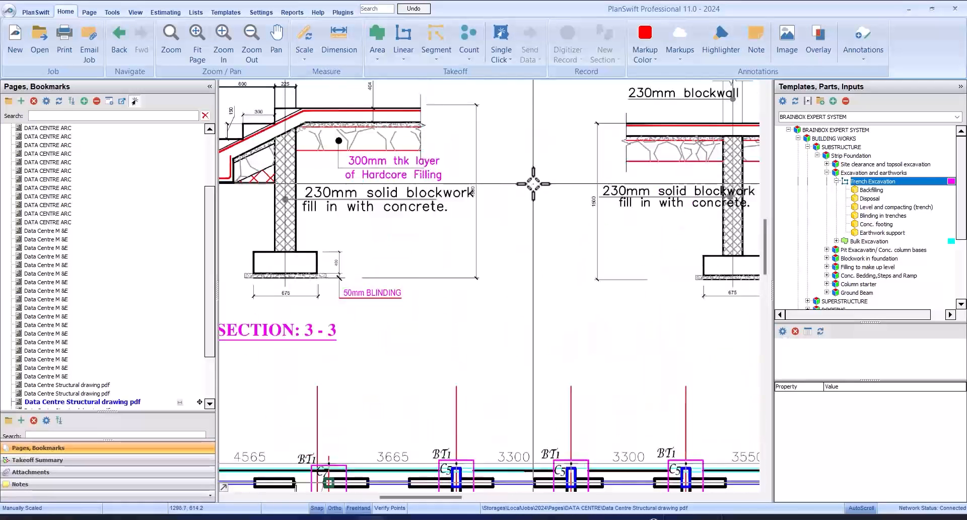
Examine the footing width, footing thickness, blinding and overall foundation depth in Section 3-3.
{"action": "scroll", "coordinate": [322, 257], "scroll_direction": "up", "scroll_amount": 4}
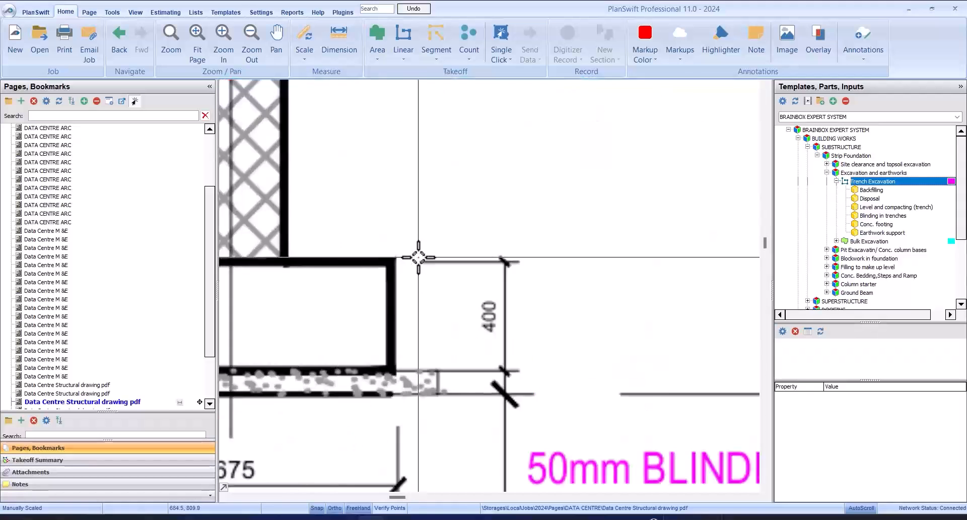
{"action": "scroll", "coordinate": [419, 258], "scroll_direction": "down", "scroll_amount": 3}
{"action": "scroll", "coordinate": [544, 177], "scroll_direction": "up", "scroll_amount": 2}
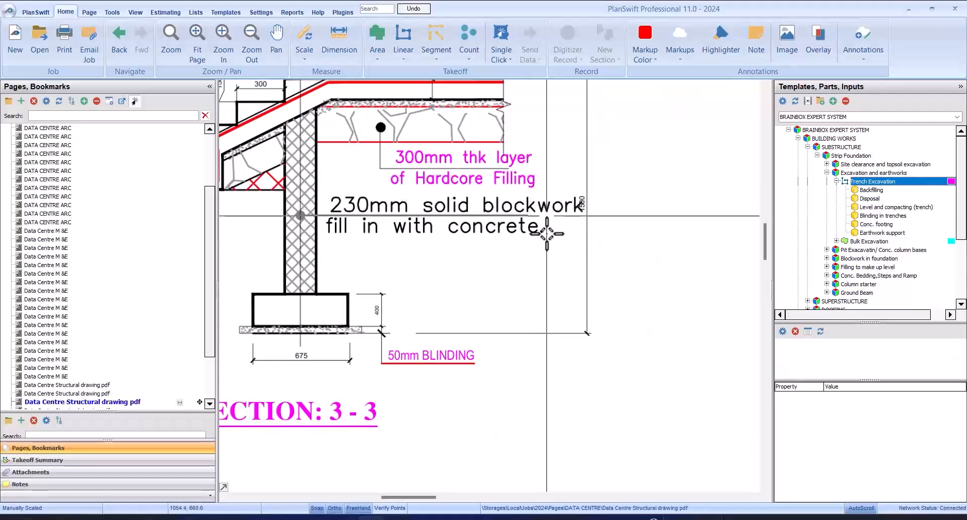
{"action": "scroll", "coordinate": [578, 210], "scroll_direction": "up", "scroll_amount": 2}
{"action": "scroll", "coordinate": [585, 202], "scroll_direction": "down", "scroll_amount": 3}
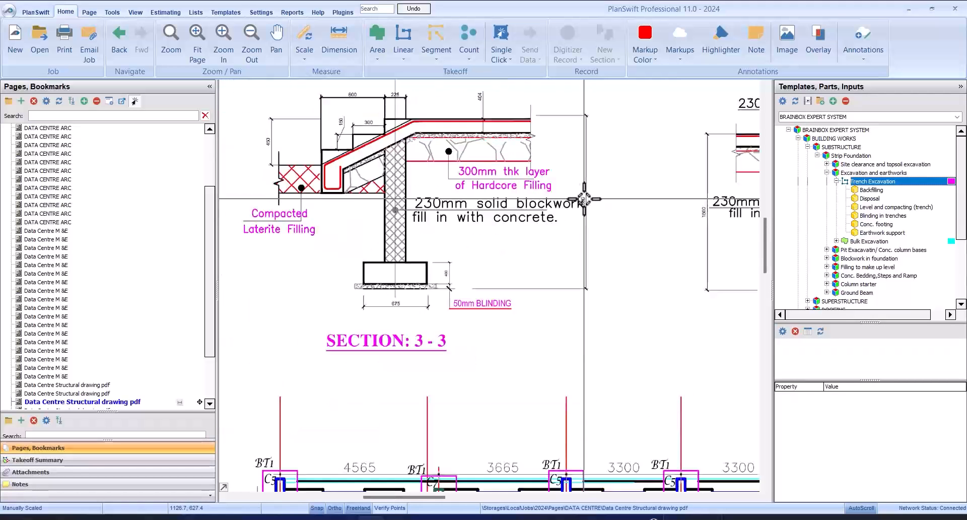
{"action": "scroll", "coordinate": [434, 260], "scroll_direction": "up", "scroll_amount": 1}
{"action": "scroll", "coordinate": [434, 259], "scroll_direction": "up", "scroll_amount": 2}
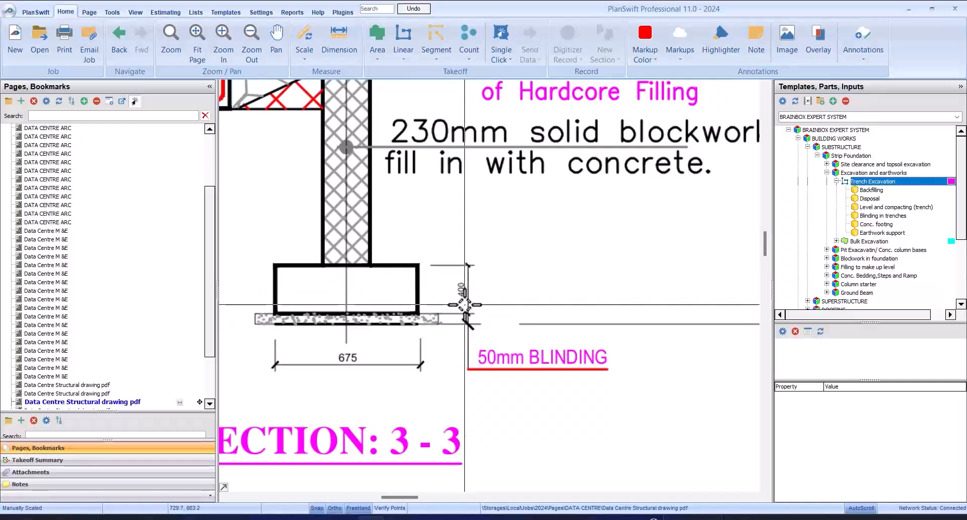
{"action": "scroll", "coordinate": [437, 311], "scroll_direction": "down", "scroll_amount": 2}
{"action": "scroll", "coordinate": [650, 192], "scroll_direction": "up", "scroll_amount": 2}
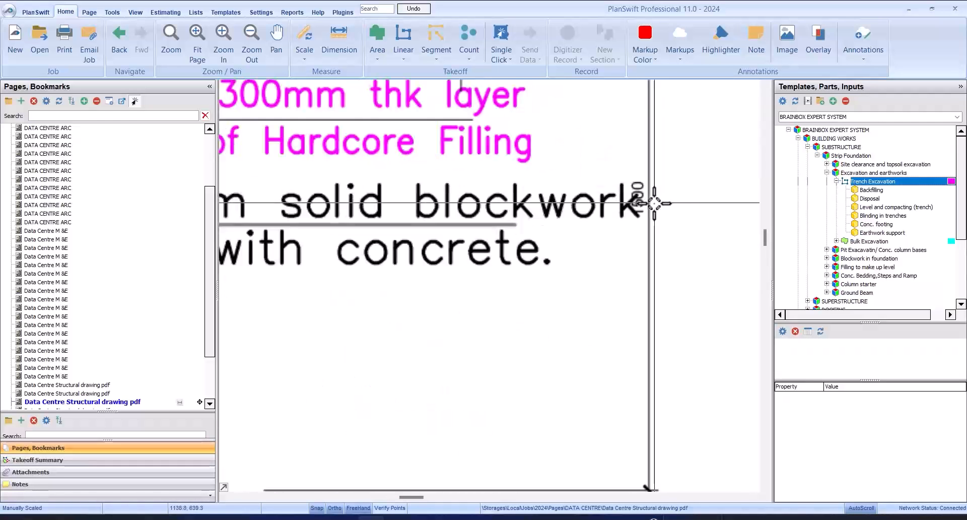
{"action": "scroll", "coordinate": [646, 214], "scroll_direction": "down", "scroll_amount": 1}
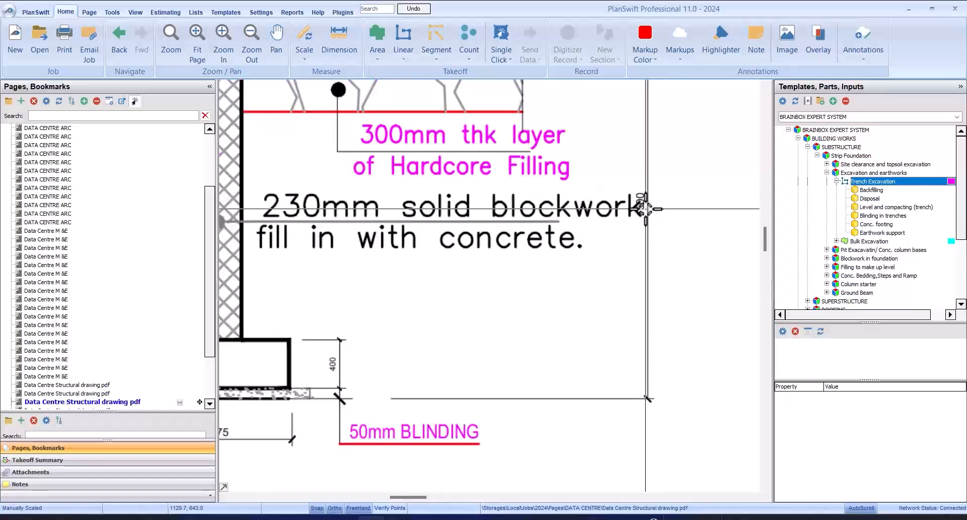
Start a Trench Excavation takeoff with a width of 0.70 m and a depth of 1.1 m.
{"action": "scroll", "coordinate": [645, 204], "scroll_direction": "down", "scroll_amount": 4}
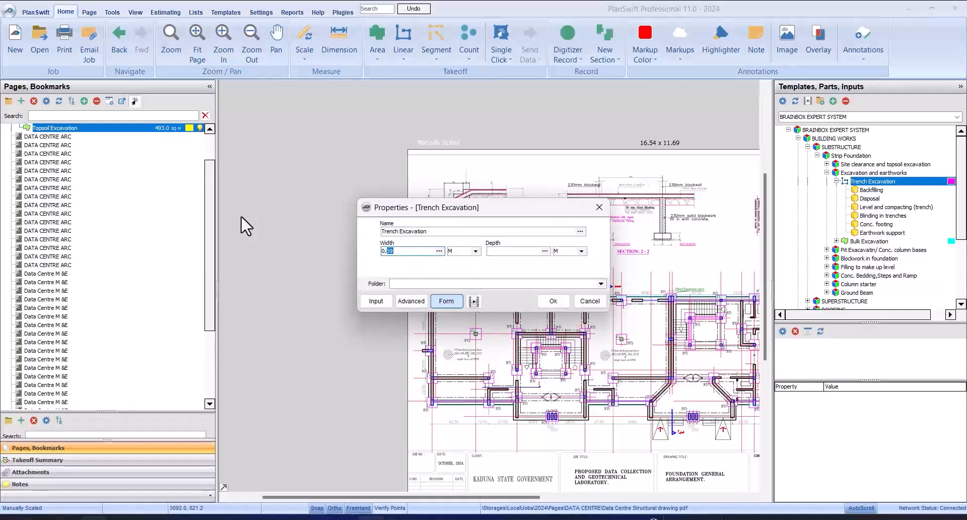
{"action": "type", "text": "70"}
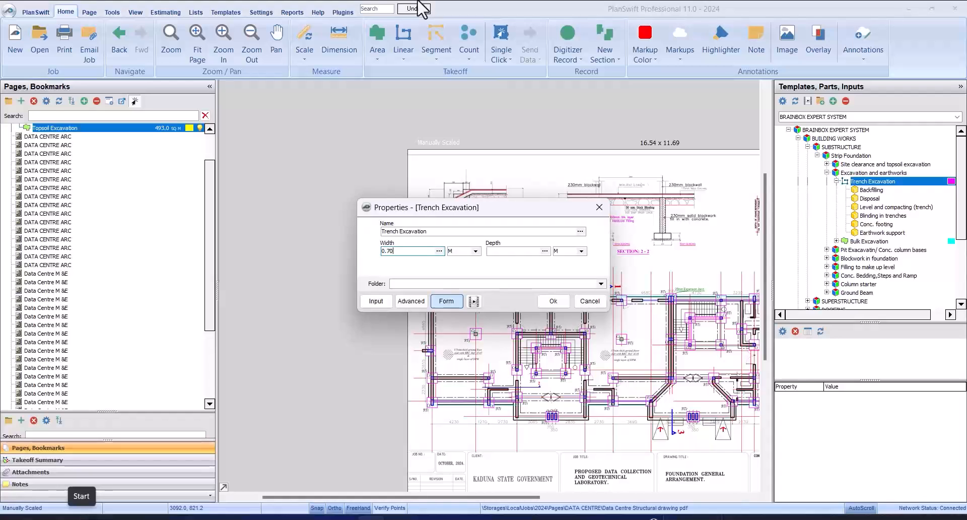
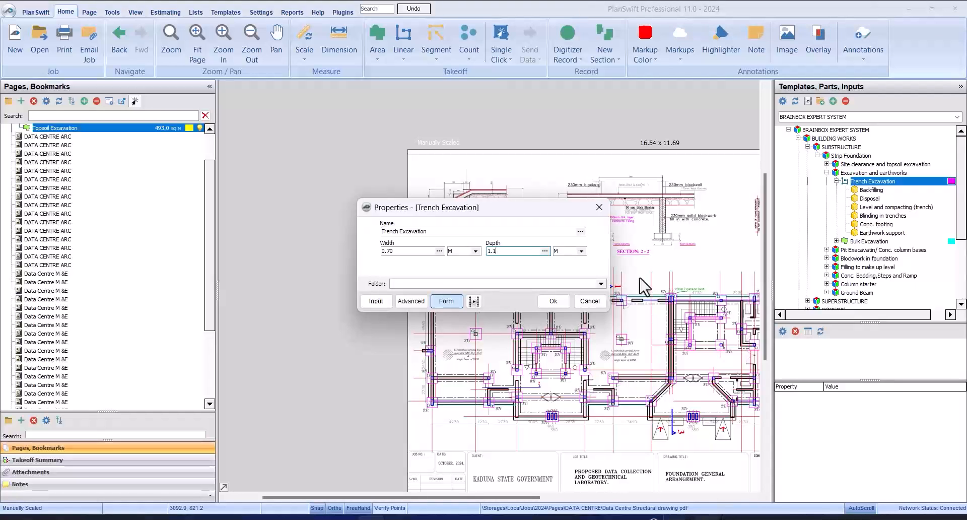
{"action": "left_click", "coordinate": [554, 301]}
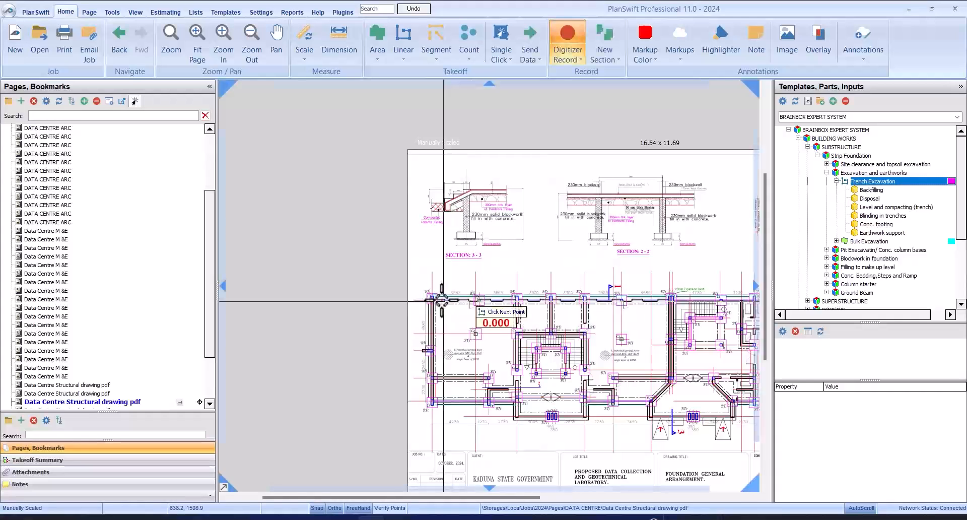
Trace trench sections along the plan's upper wall, from corner base C5 to C7 and from C7 to the next C5.
{"action": "scroll", "coordinate": [434, 286], "scroll_direction": "up", "scroll_amount": 5}
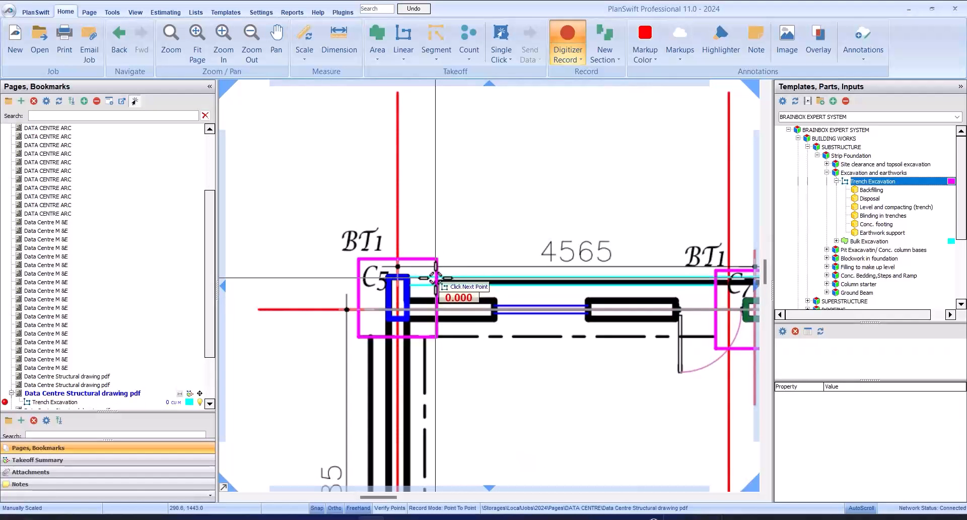
{"action": "left_click", "coordinate": [436, 285]}
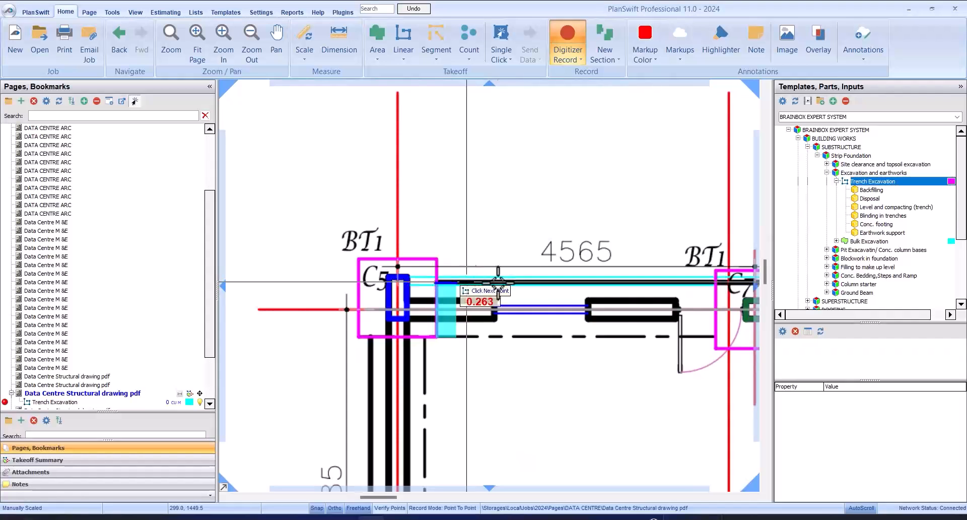
{"action": "double_click", "coordinate": [716, 285]}
{"action": "scroll", "coordinate": [350, 287], "scroll_direction": "down", "scroll_amount": 2}
{"action": "scroll", "coordinate": [570, 281], "scroll_direction": "up", "scroll_amount": 3}
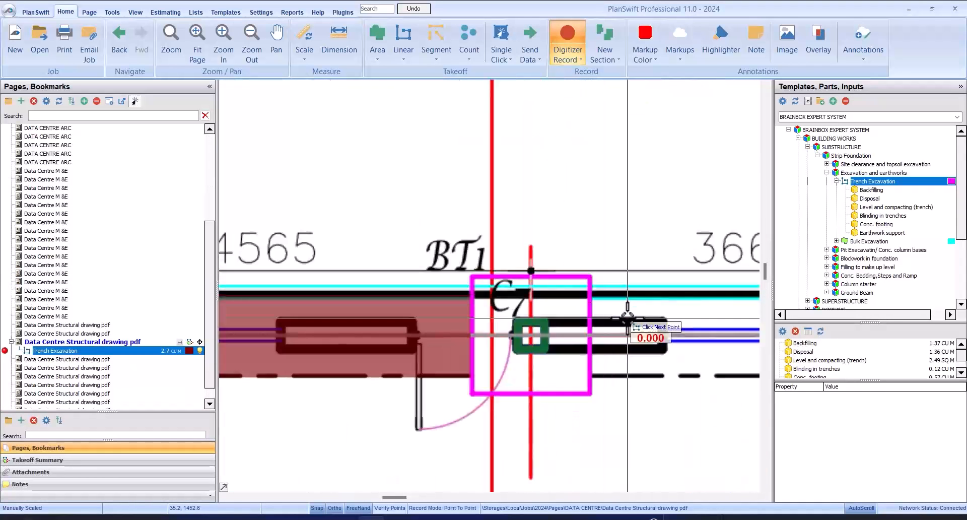
{"action": "scroll", "coordinate": [591, 295], "scroll_direction": "down", "scroll_amount": 2}
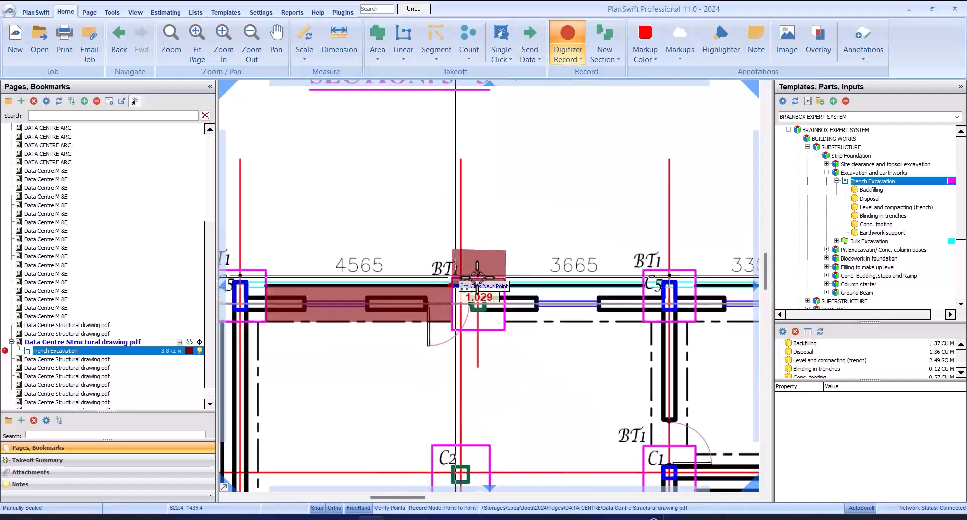
{"action": "scroll", "coordinate": [630, 280], "scroll_direction": "up", "scroll_amount": 2}
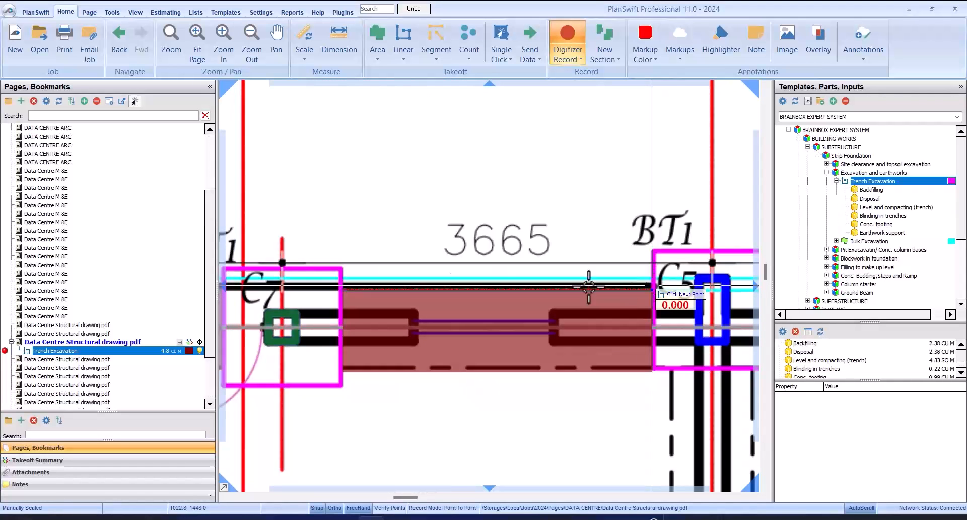
Trace the next trench section along the upper wall, between the two C5 column bases of the first 3300 bay.
{"action": "scroll", "coordinate": [588, 287], "scroll_direction": "down", "scroll_amount": 2}
{"action": "scroll", "coordinate": [398, 280], "scroll_direction": "up", "scroll_amount": 2}
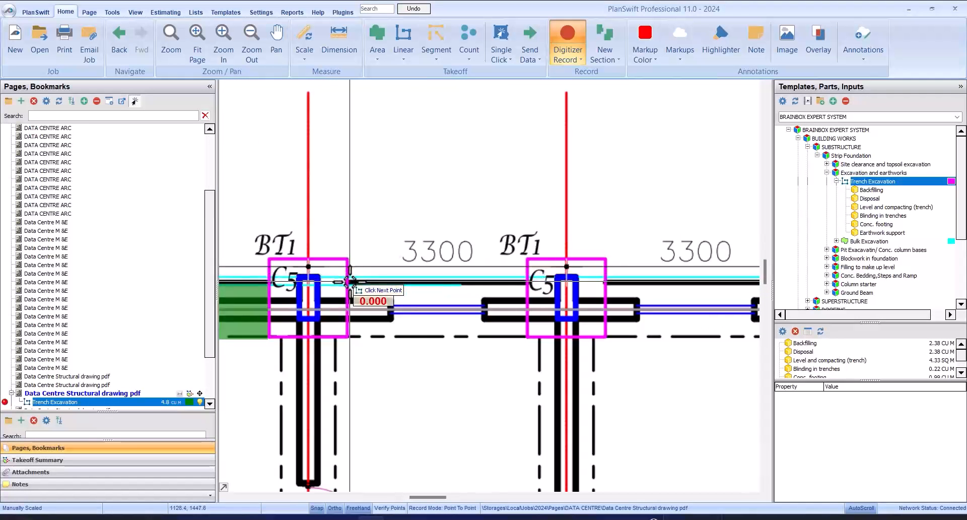
{"action": "double_click", "coordinate": [528, 285]}
{"action": "scroll", "coordinate": [267, 268], "scroll_direction": "down", "scroll_amount": 1}
{"action": "scroll", "coordinate": [507, 275], "scroll_direction": "up", "scroll_amount": 2}
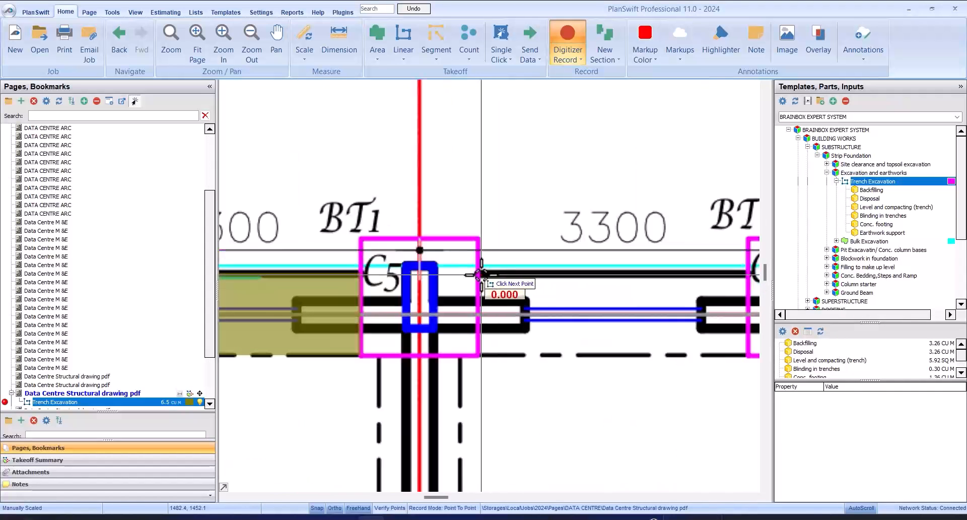
Trace the trench section along the upper wall in the second 3300 bay, between its two C5 column bases.
{"action": "left_click", "coordinate": [479, 274]}
{"action": "scroll", "coordinate": [295, 268], "scroll_direction": "down", "scroll_amount": 2}
{"action": "scroll", "coordinate": [485, 266], "scroll_direction": "up", "scroll_amount": 2}
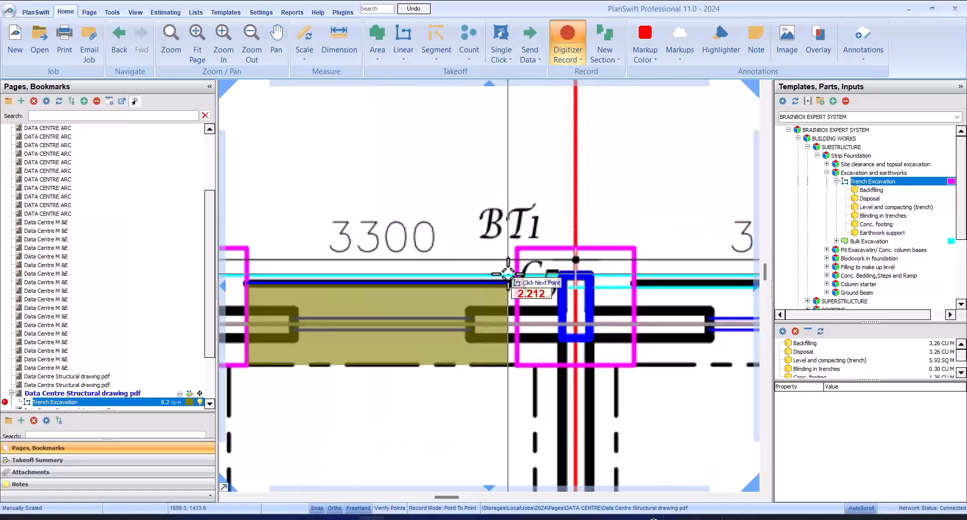
{"action": "left_click", "coordinate": [517, 281]}
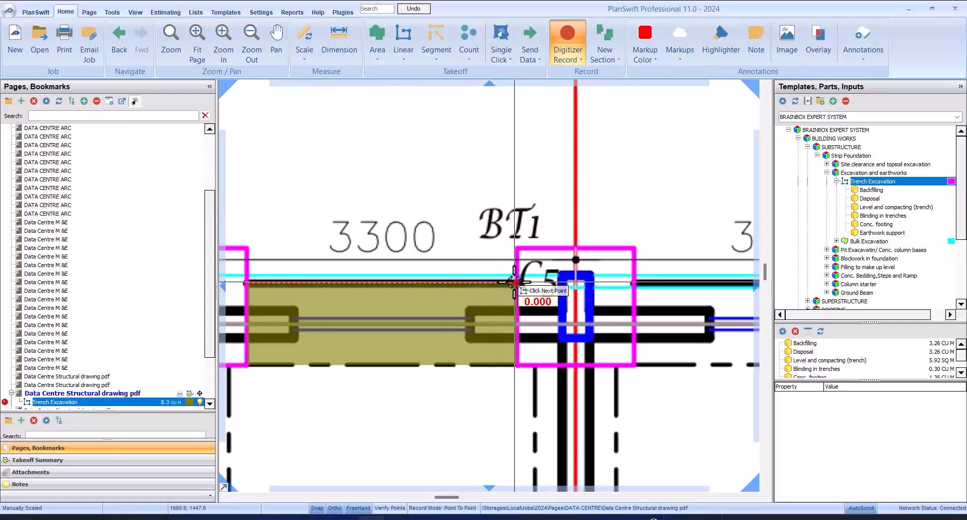
{"action": "double_click", "coordinate": [515, 281]}
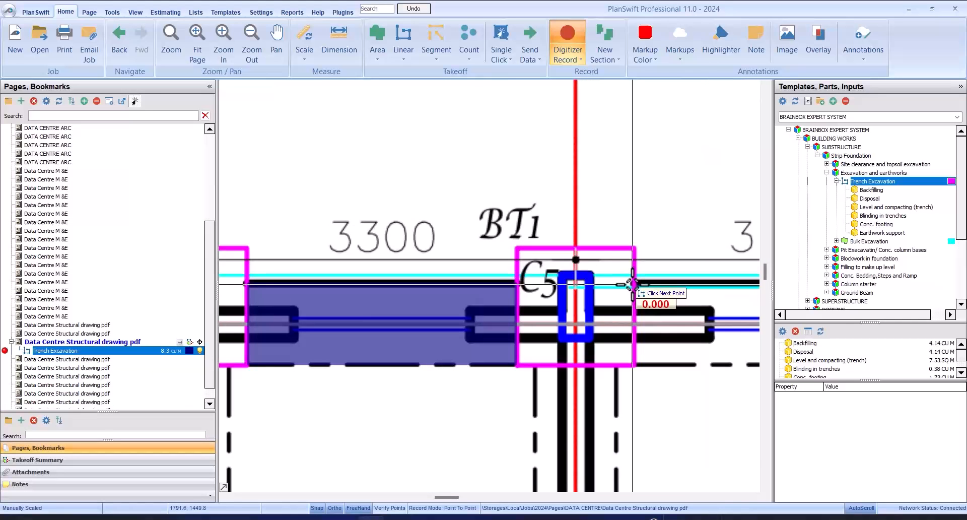
Trace the upper wall's trench sections in the 3230 and 4375 bays, ending each at the column bases.
{"action": "scroll", "coordinate": [338, 287], "scroll_direction": "down", "scroll_amount": 4}
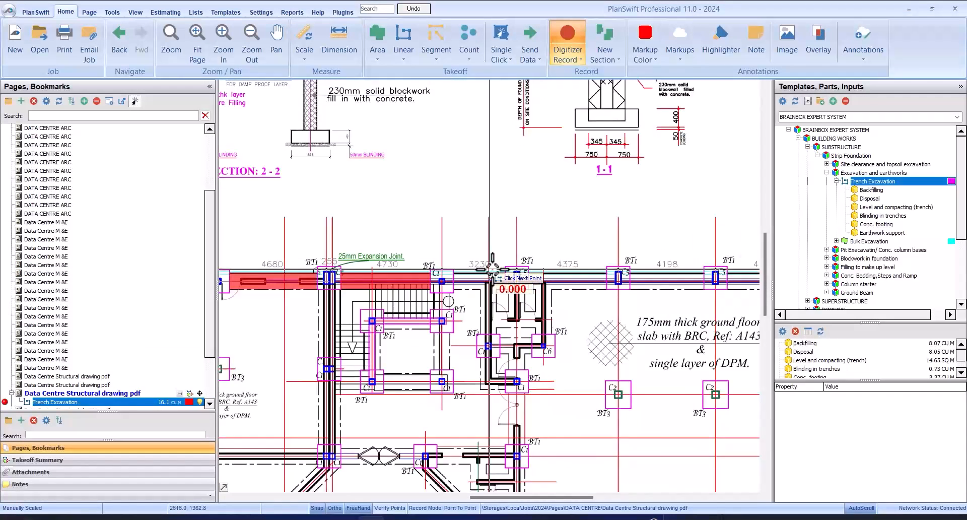
{"action": "scroll", "coordinate": [494, 278], "scroll_direction": "up", "scroll_amount": 4}
{"action": "left_click", "coordinate": [403, 280]}
{"action": "double_click", "coordinate": [520, 281]}
{"action": "scroll", "coordinate": [371, 278], "scroll_direction": "down", "scroll_amount": 2}
{"action": "scroll", "coordinate": [598, 280], "scroll_direction": "up", "scroll_amount": 2}
{"action": "left_click", "coordinate": [454, 281]}
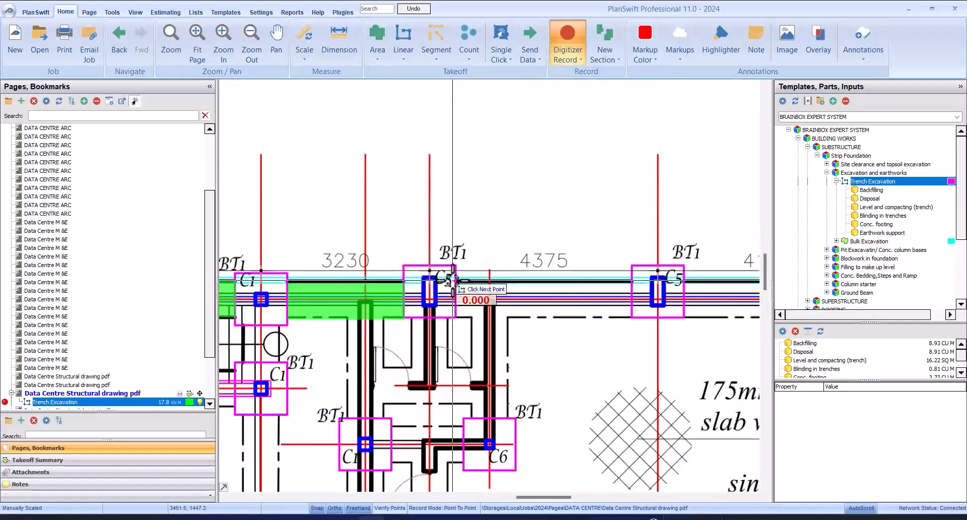
{"action": "double_click", "coordinate": [631, 281]}
Trace the upper wall's trench sections in the two 4198 bays, as far as the corner C5 base.
{"action": "scroll", "coordinate": [403, 295], "scroll_direction": "down", "scroll_amount": 2}
{"action": "scroll", "coordinate": [640, 272], "scroll_direction": "up", "scroll_amount": 2}
{"action": "left_click", "coordinate": [325, 328]}
{"action": "double_click", "coordinate": [491, 328]}
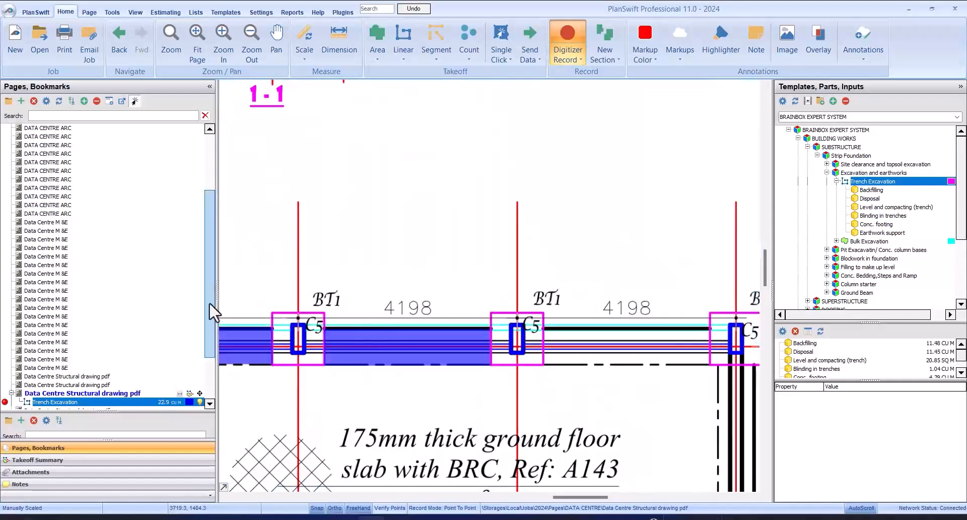
{"action": "left_click_drag", "start_coordinate": [210, 304], "coordinate": [209, 335]}
{"action": "scroll", "coordinate": [352, 275], "scroll_direction": "down", "scroll_amount": 2}
{"action": "scroll", "coordinate": [529, 289], "scroll_direction": "up", "scroll_amount": 2}
{"action": "scroll", "coordinate": [655, 269], "scroll_direction": "up", "scroll_amount": 2}
{"action": "left_click", "coordinate": [354, 349]}
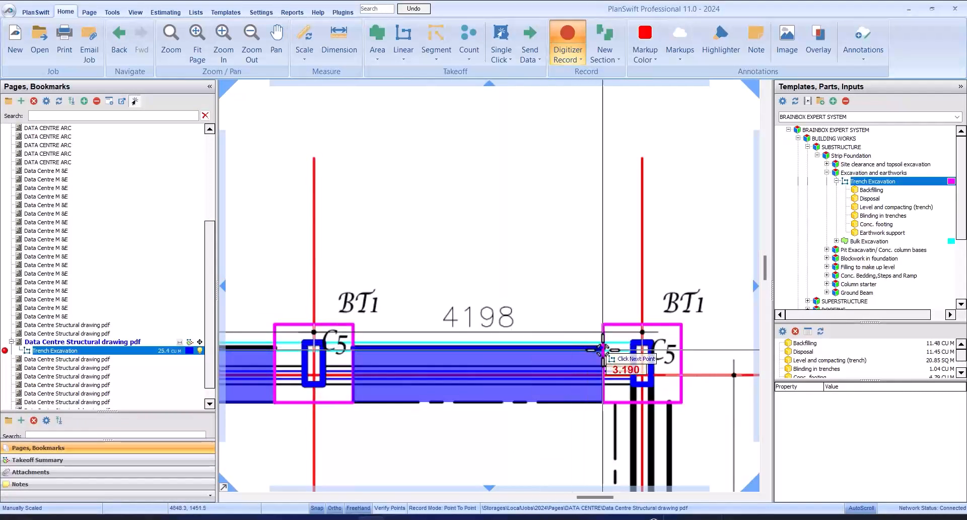
{"action": "double_click", "coordinate": [603, 350]}
Trace the two 4885 trench sections down the plan's right-hand outer wall between the C5 column bases.
{"action": "scroll", "coordinate": [504, 242], "scroll_direction": "down", "scroll_amount": 4}
{"action": "scroll", "coordinate": [526, 287], "scroll_direction": "up", "scroll_amount": 2}
{"action": "left_click", "coordinate": [533, 248]}
{"action": "double_click", "coordinate": [531, 388]}
{"action": "scroll", "coordinate": [514, 353], "scroll_direction": "down", "scroll_amount": 1}
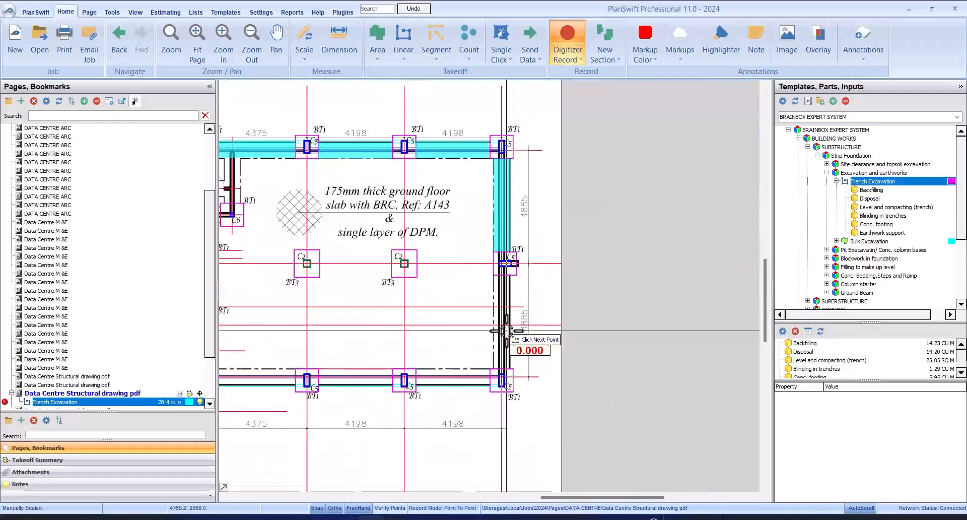
{"action": "scroll", "coordinate": [507, 331], "scroll_direction": "up", "scroll_amount": 2}
{"action": "left_click", "coordinate": [514, 206]}
{"action": "double_click", "coordinate": [520, 416]}
Trace the lower wall's trench sections from the corner C5 base through the 4198, 4375 and 2132 bays to the C1 base.
{"action": "scroll", "coordinate": [520, 416], "scroll_direction": "down", "scroll_amount": 3}
{"action": "scroll", "coordinate": [504, 462], "scroll_direction": "up", "scroll_amount": 2}
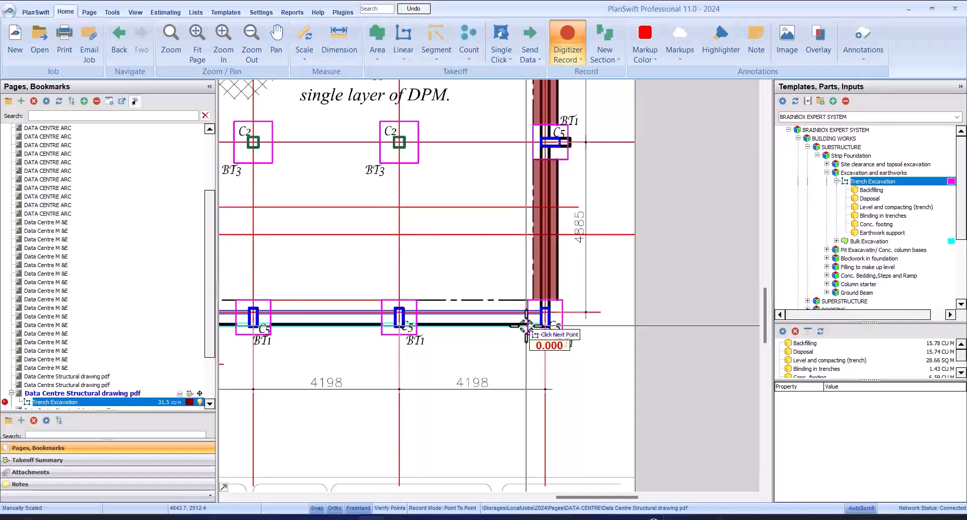
{"action": "left_click", "coordinate": [527, 326]}
{"action": "double_click", "coordinate": [272, 327]}
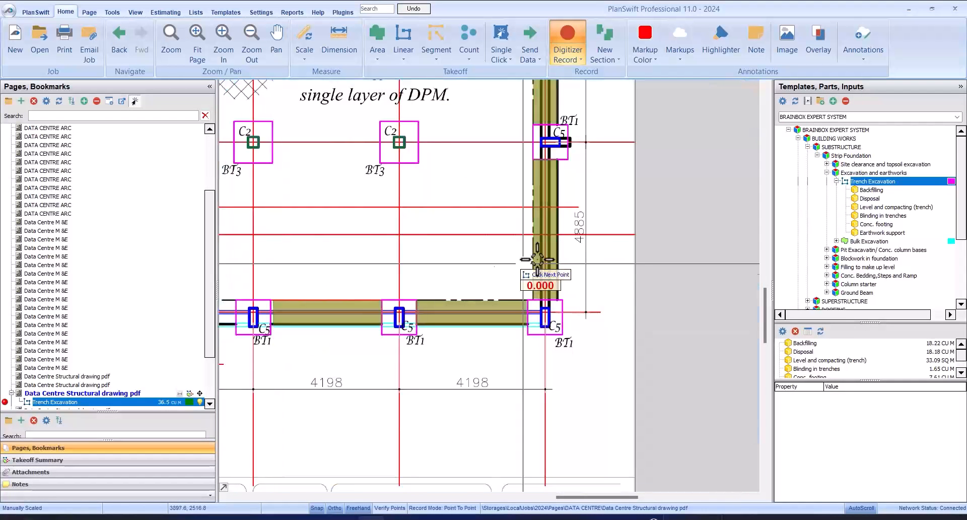
{"action": "scroll", "coordinate": [554, 257], "scroll_direction": "down", "scroll_amount": 3}
{"action": "scroll", "coordinate": [579, 272], "scroll_direction": "up", "scroll_amount": 3}
{"action": "left_click", "coordinate": [636, 288]}
{"action": "double_click", "coordinate": [519, 289]}
{"action": "left_click", "coordinate": [484, 288]}
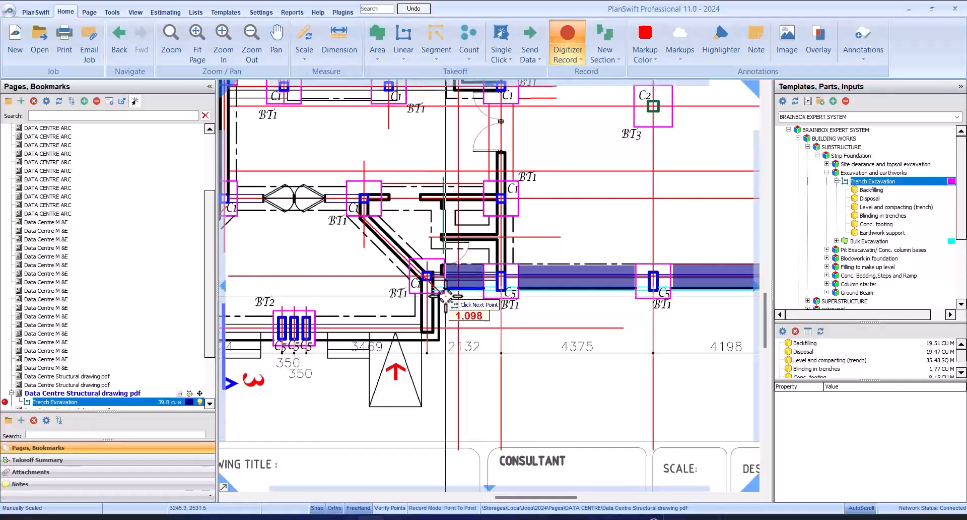
{"action": "double_click", "coordinate": [446, 295]}
Trace the short vertical trench section between the C1 base and the C5 base beside the 2132 bay.
{"action": "scroll", "coordinate": [512, 222], "scroll_direction": "up", "scroll_amount": 2}
{"action": "left_click", "coordinate": [515, 209]}
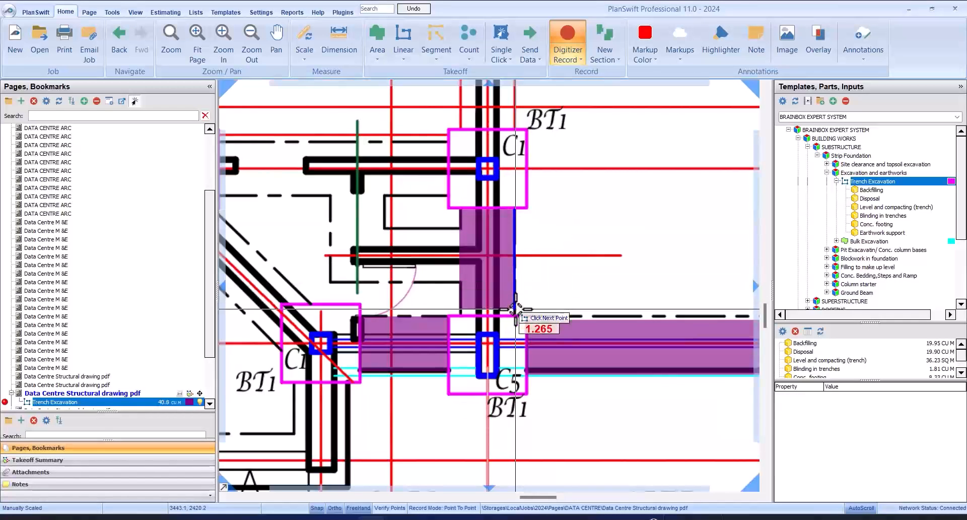
{"action": "double_click", "coordinate": [515, 314]}
Trace the entrance projection's trench from the C1 base down to its corner and along the 3469 bay to the BT2 base.
{"action": "scroll", "coordinate": [569, 219], "scroll_direction": "down", "scroll_amount": 3}
{"action": "scroll", "coordinate": [504, 277], "scroll_direction": "up", "scroll_amount": 2}
{"action": "scroll", "coordinate": [535, 229], "scroll_direction": "up", "scroll_amount": 2}
{"action": "left_click", "coordinate": [535, 220]}
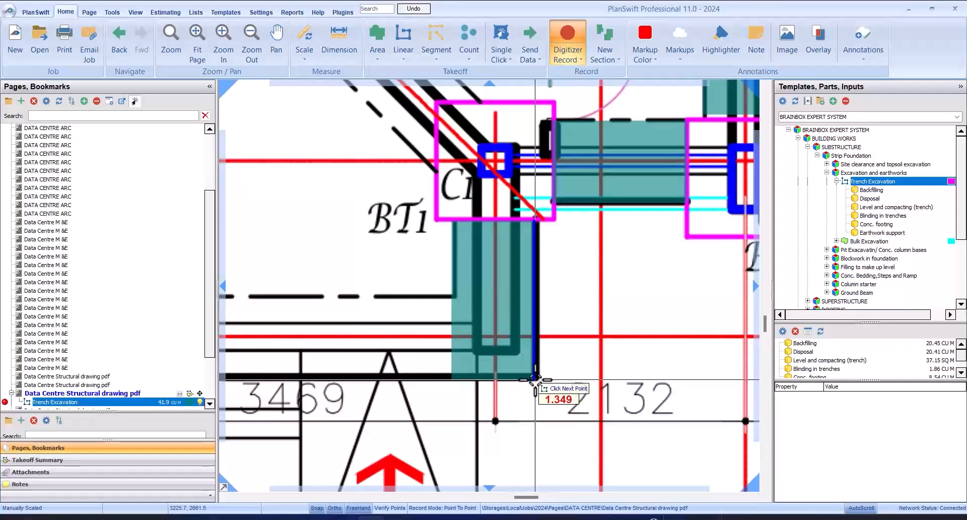
{"action": "double_click", "coordinate": [535, 378]}
{"action": "scroll", "coordinate": [519, 377], "scroll_direction": "down", "scroll_amount": 2}
{"action": "left_click", "coordinate": [514, 374]}
Trace the entrance projection's trench from the BT2 base along the 3724 bay to the corner and up to the C1 base.
{"action": "scroll", "coordinate": [566, 288], "scroll_direction": "up", "scroll_amount": 2}
{"action": "left_click", "coordinate": [587, 330]}
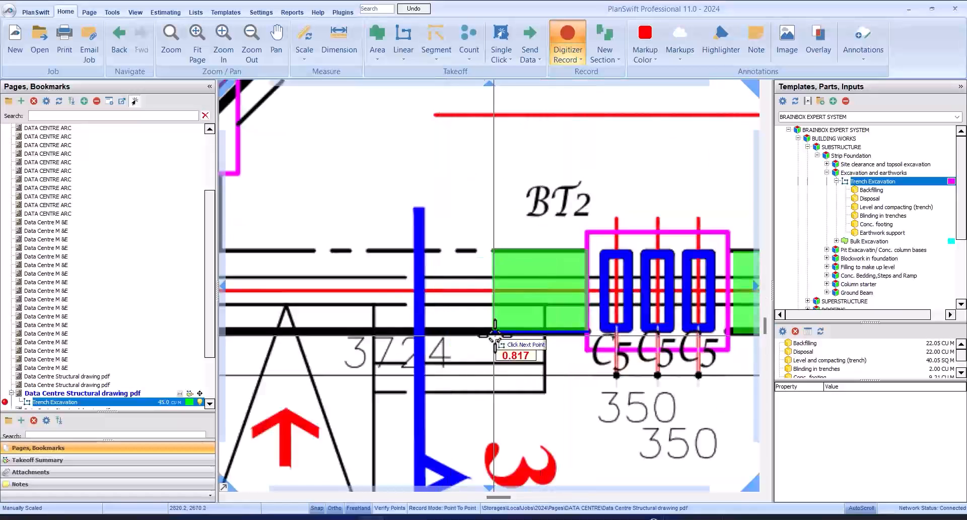
{"action": "scroll", "coordinate": [469, 350], "scroll_direction": "down", "scroll_amount": 3}
{"action": "scroll", "coordinate": [414, 355], "scroll_direction": "up", "scroll_amount": 2}
{"action": "left_click", "coordinate": [415, 355]}
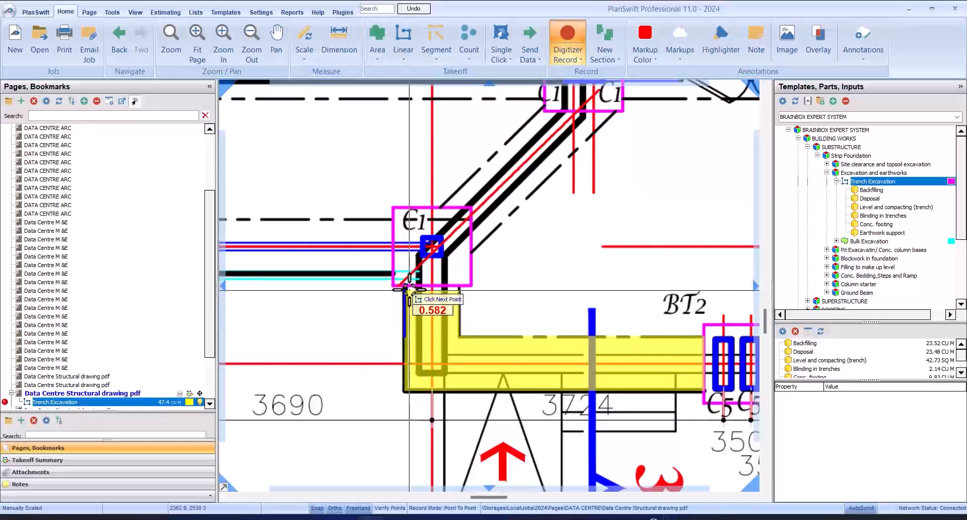
{"action": "scroll", "coordinate": [443, 297], "scroll_direction": "down", "scroll_amount": 1}
{"action": "left_click", "coordinate": [436, 288]}
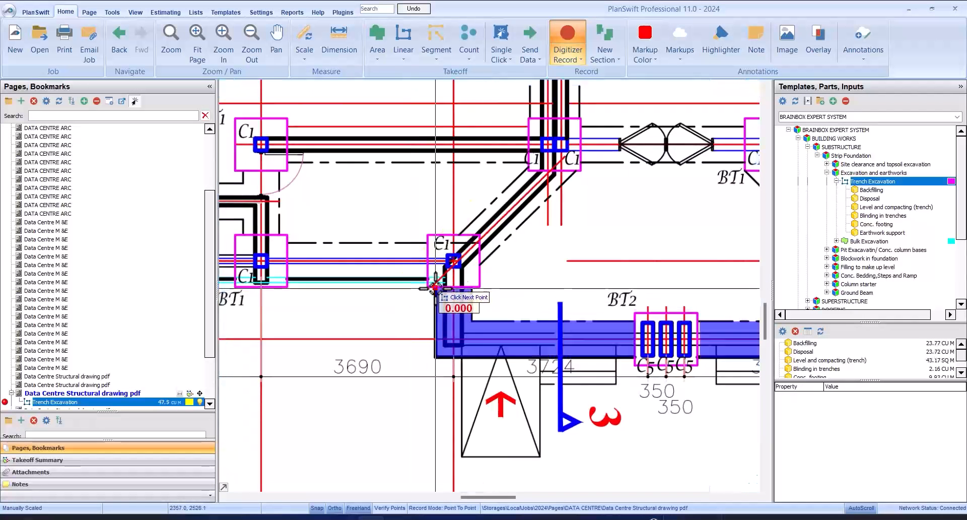
Trace the diagonal trench section between the C1 bases and the lower wall section in the 3690 bay.
{"action": "left_click", "coordinate": [572, 166]}
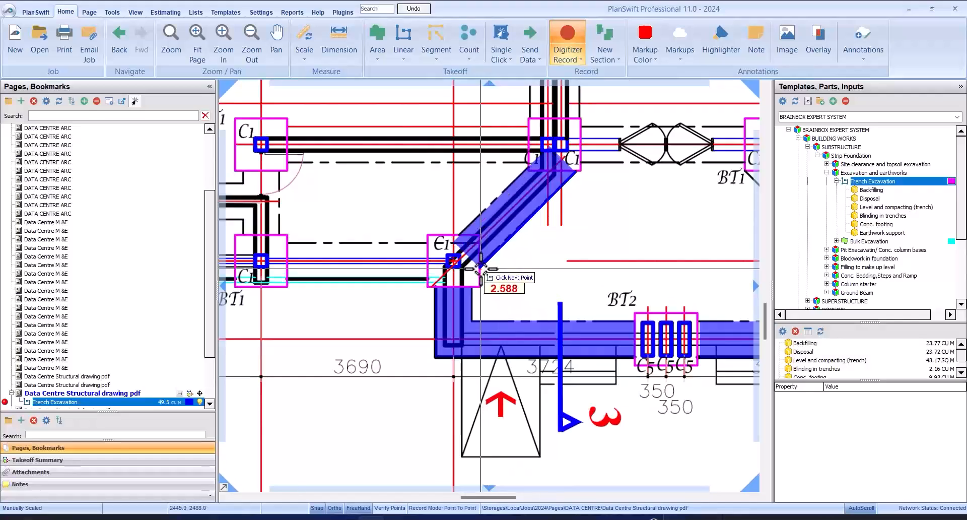
{"action": "double_click", "coordinate": [481, 269]}
{"action": "scroll", "coordinate": [625, 252], "scroll_direction": "down", "scroll_amount": 3}
{"action": "scroll", "coordinate": [577, 257], "scroll_direction": "up", "scroll_amount": 3}
{"action": "left_click", "coordinate": [579, 262]}
{"action": "double_click", "coordinate": [440, 266]}
Trace the trench through the 2730 bay, down to the second entrance projection's corner and along the 2835 bay to the BT2 base.
{"action": "scroll", "coordinate": [581, 243], "scroll_direction": "down", "scroll_amount": 3}
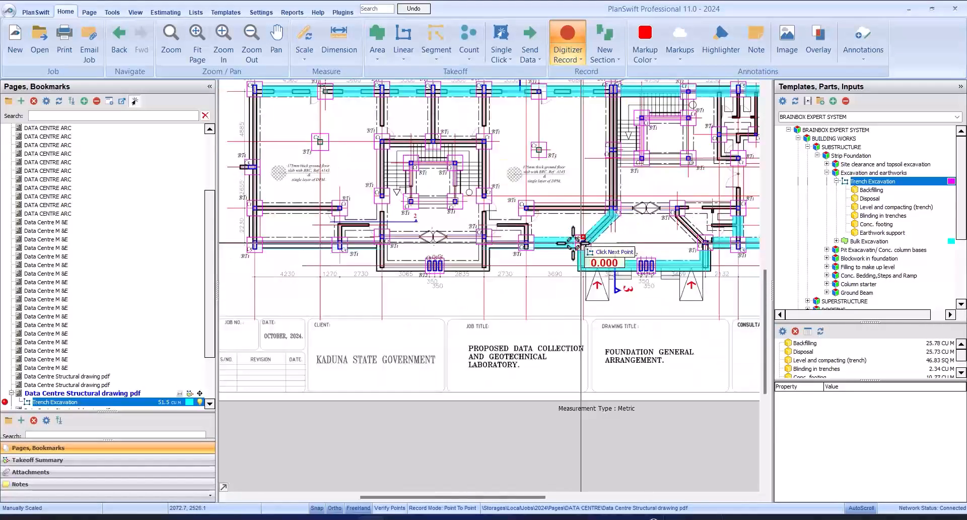
{"action": "scroll", "coordinate": [574, 243], "scroll_direction": "up", "scroll_amount": 3}
{"action": "left_click", "coordinate": [516, 260]}
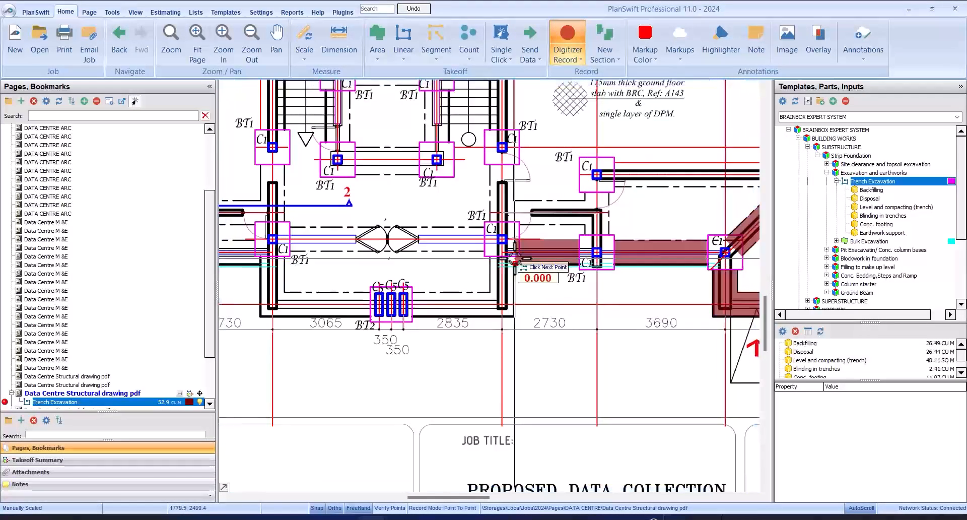
{"action": "scroll", "coordinate": [515, 260], "scroll_direction": "up", "scroll_amount": 3}
{"action": "scroll", "coordinate": [514, 267], "scroll_direction": "down", "scroll_amount": 2}
{"action": "left_click", "coordinate": [513, 343]}
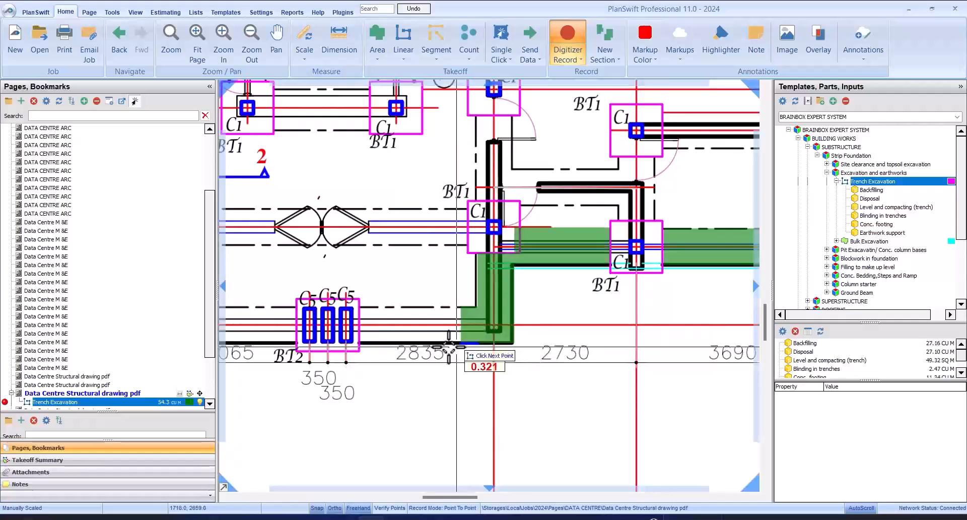
{"action": "double_click", "coordinate": [360, 344]}
Trace the trench from the second BT2 base along the 3065 bay, around the corner and up to the C1 base.
{"action": "scroll", "coordinate": [360, 343], "scroll_direction": "down", "scroll_amount": 3}
{"action": "scroll", "coordinate": [618, 212], "scroll_direction": "up", "scroll_amount": 3}
{"action": "left_click", "coordinate": [575, 274]}
{"action": "left_click", "coordinate": [328, 276]}
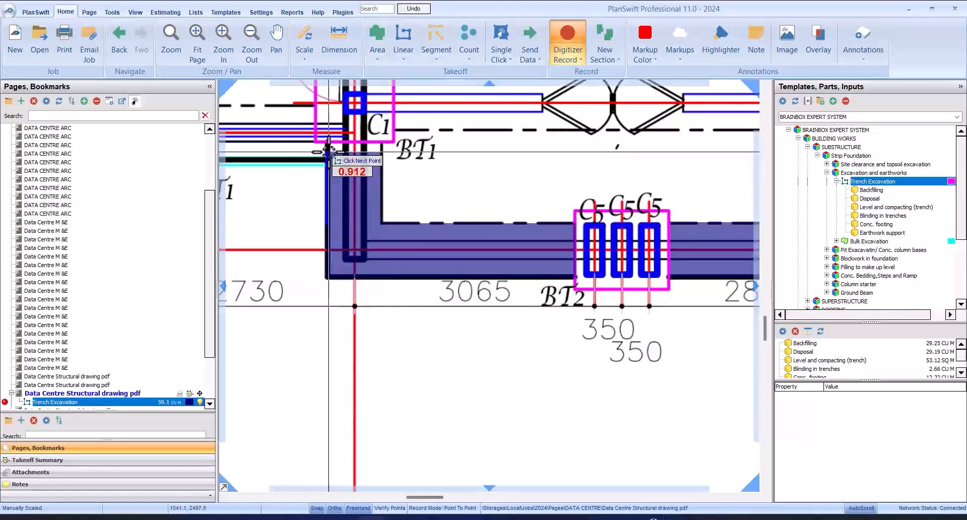
{"action": "left_click", "coordinate": [327, 146]}
{"action": "left_click", "coordinate": [604, 45]}
Trace the lower wall's remaining trench sections through the 2730, 1270 and 4230 bays to the corner C5 base.
{"action": "scroll", "coordinate": [635, 182], "scroll_direction": "down", "scroll_amount": 3}
{"action": "scroll", "coordinate": [509, 135], "scroll_direction": "up", "scroll_amount": 3}
{"action": "left_click", "coordinate": [629, 272]}
{"action": "double_click", "coordinate": [485, 272]}
{"action": "scroll", "coordinate": [555, 268], "scroll_direction": "down", "scroll_amount": 3}
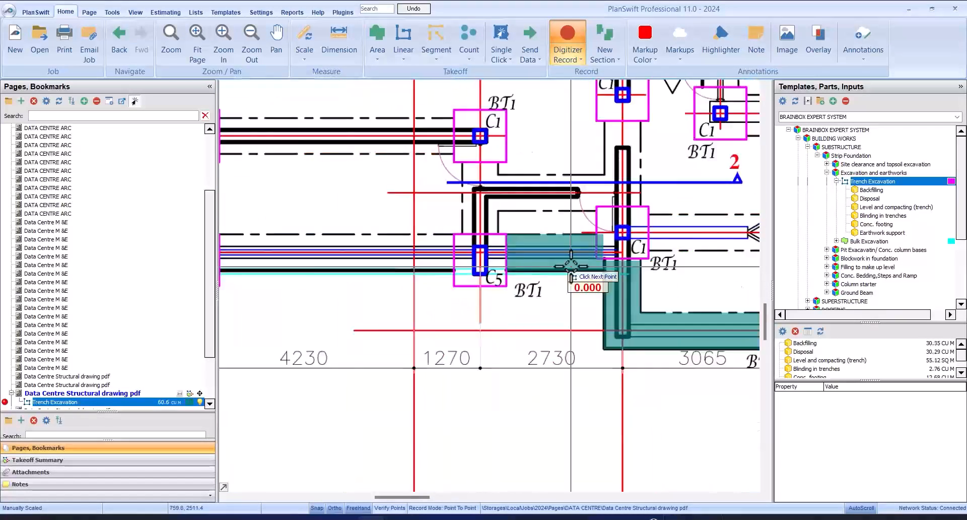
{"action": "scroll", "coordinate": [510, 272], "scroll_direction": "up", "scroll_amount": 2}
{"action": "left_click", "coordinate": [529, 266]}
{"action": "double_click", "coordinate": [294, 265]}
Trace the 2230, 2655 and 4885 trench sections up the plan's left-hand outer wall, between the column bases.
{"action": "scroll", "coordinate": [352, 252], "scroll_direction": "down", "scroll_amount": 3}
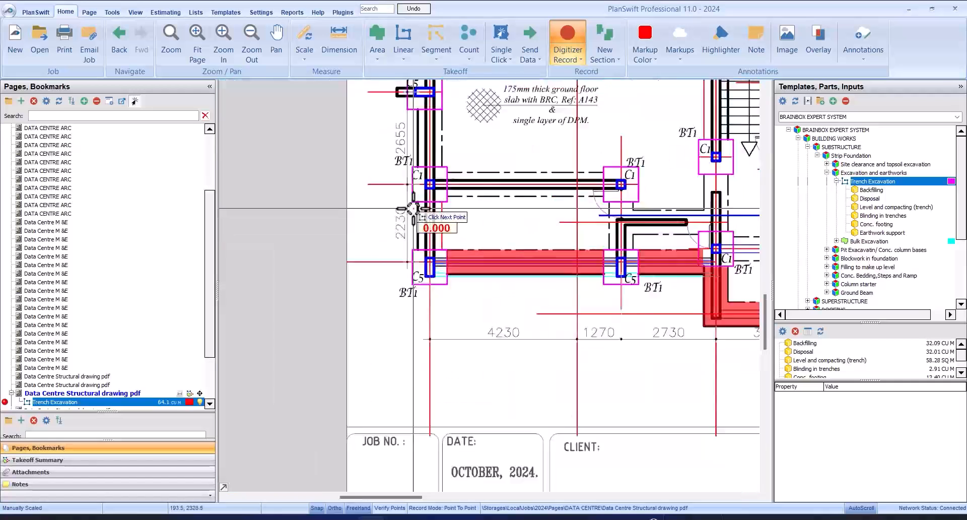
{"action": "scroll", "coordinate": [415, 206], "scroll_direction": "up", "scroll_amount": 3}
{"action": "left_click", "coordinate": [424, 301]}
{"action": "double_click", "coordinate": [427, 191]}
{"action": "scroll", "coordinate": [498, 240], "scroll_direction": "down", "scroll_amount": 3}
{"action": "scroll", "coordinate": [481, 179], "scroll_direction": "up", "scroll_amount": 4}
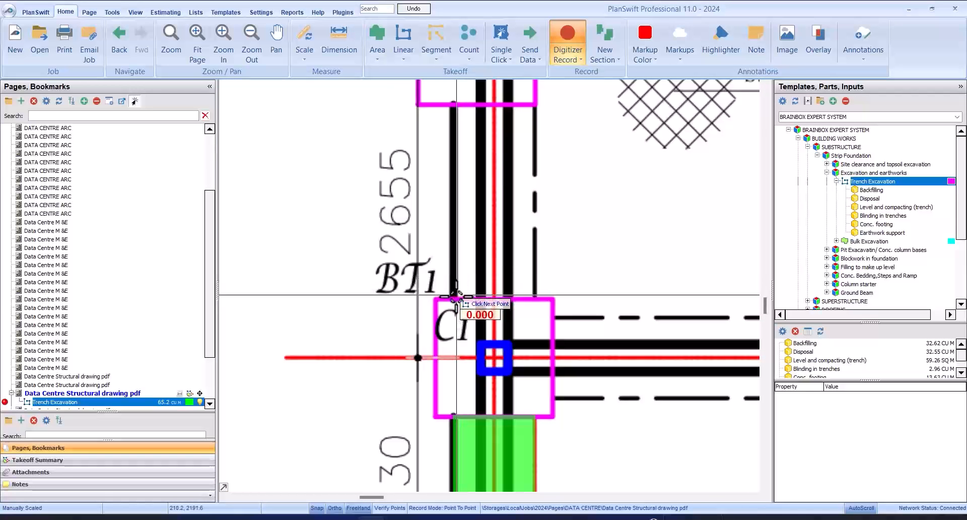
{"action": "left_click", "coordinate": [455, 297]}
{"action": "double_click", "coordinate": [459, 107]}
{"action": "scroll", "coordinate": [557, 361], "scroll_direction": "down", "scroll_amount": 4}
{"action": "scroll", "coordinate": [578, 203], "scroll_direction": "up", "scroll_amount": 4}
{"action": "left_click", "coordinate": [486, 396]}
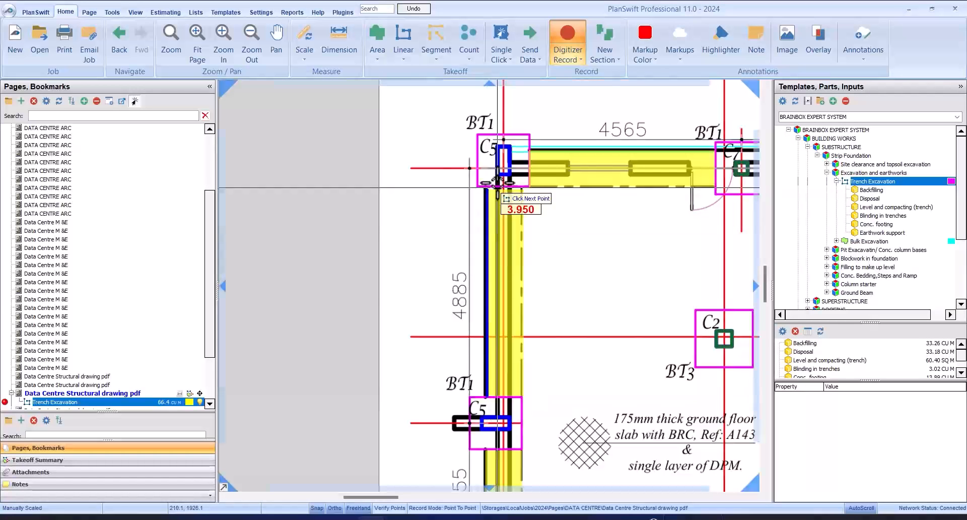
{"action": "double_click", "coordinate": [490, 186]}
Trace the internal wall's vertical trench section from the C5 base between the 3665 and 3300 bays down to the C1 base.
{"action": "scroll", "coordinate": [496, 186], "scroll_direction": "down", "scroll_amount": 5}
{"action": "scroll", "coordinate": [626, 151], "scroll_direction": "up", "scroll_amount": 2}
{"action": "scroll", "coordinate": [627, 151], "scroll_direction": "up", "scroll_amount": 5}
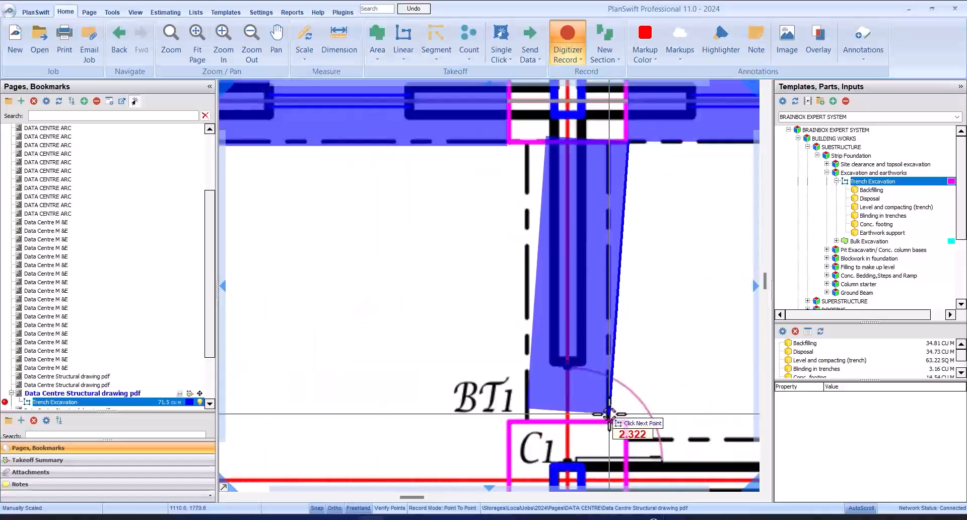
{"action": "left_click", "coordinate": [608, 143]}
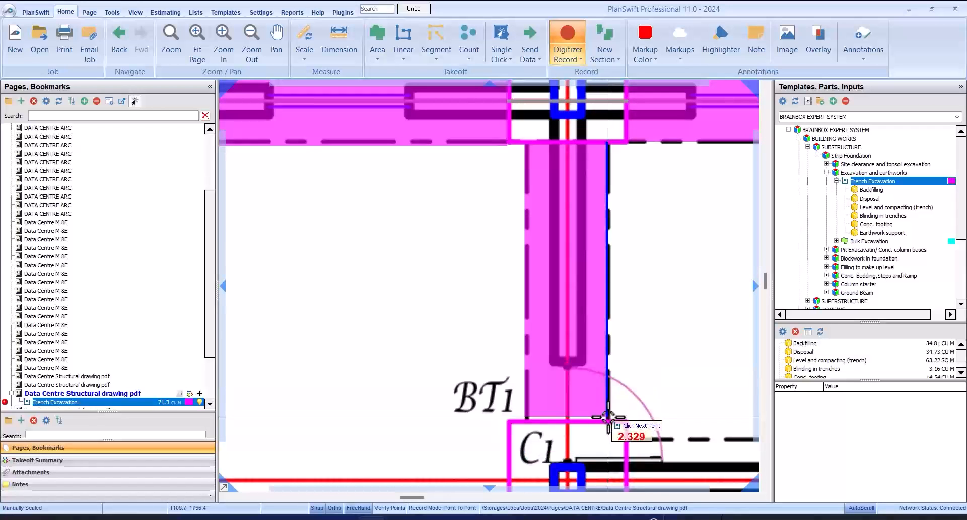
{"action": "double_click", "coordinate": [607, 419]}
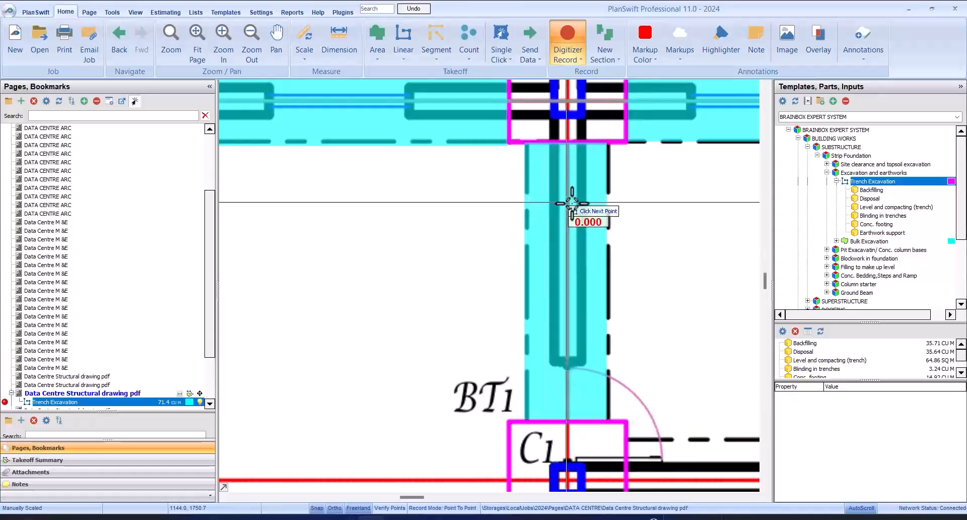
Trace the internal wall's next trench section beside the staircase, down to the following C1 base.
{"action": "scroll", "coordinate": [579, 158], "scroll_direction": "down", "scroll_amount": 3}
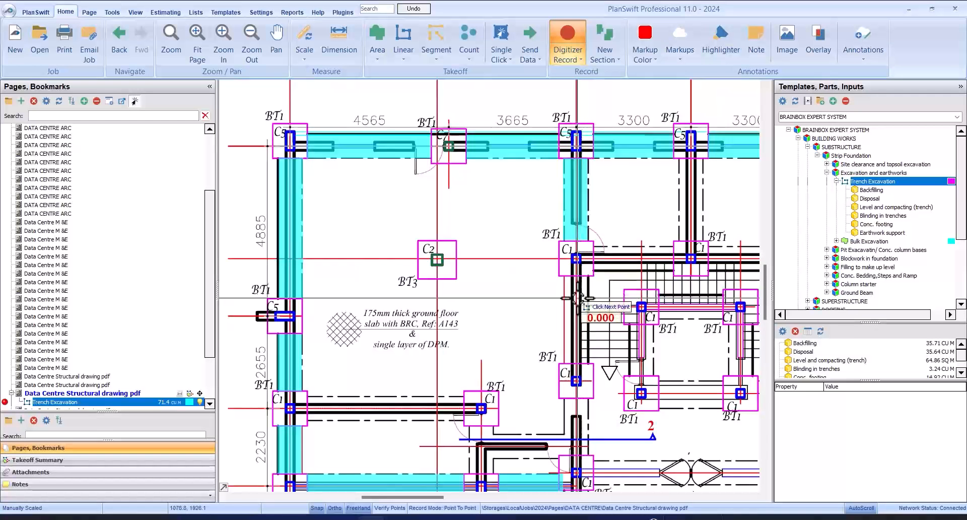
{"action": "scroll", "coordinate": [589, 283], "scroll_direction": "up", "scroll_amount": 5}
{"action": "scroll", "coordinate": [588, 247], "scroll_direction": "down", "scroll_amount": 2}
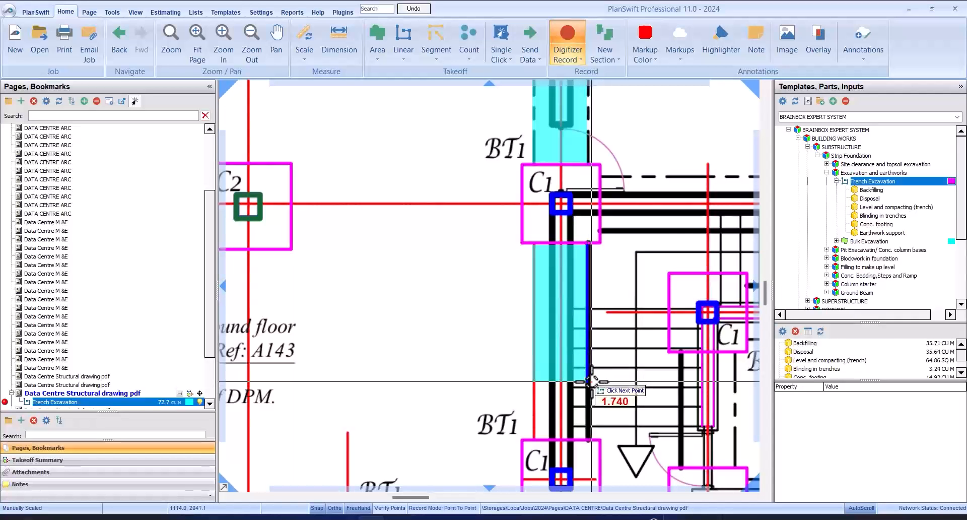
{"action": "double_click", "coordinate": [597, 432]}
Undo the stray trench point and trace the vertical section from the C5 base between the two 3300 bays down to C1.
{"action": "scroll", "coordinate": [579, 207], "scroll_direction": "down", "scroll_amount": 3}
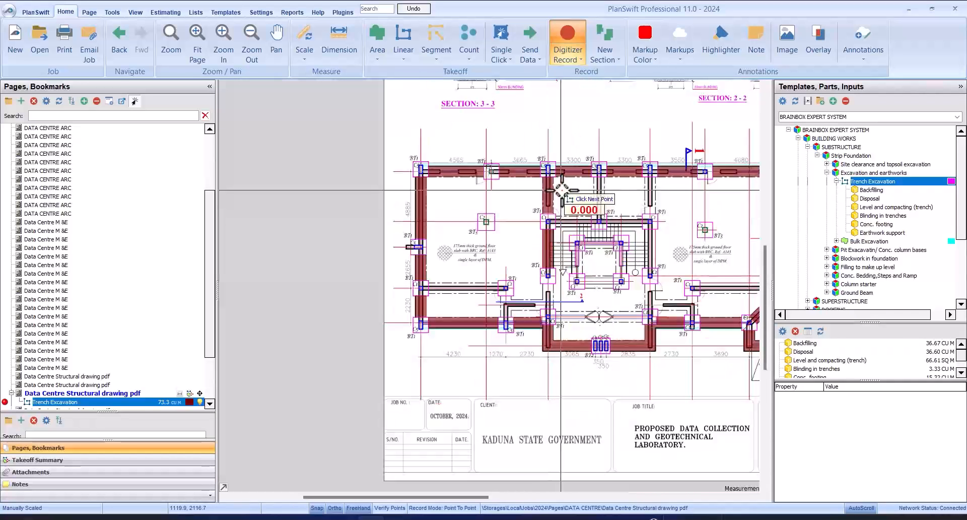
{"action": "scroll", "coordinate": [573, 211], "scroll_direction": "up", "scroll_amount": 1}
{"action": "scroll", "coordinate": [584, 217], "scroll_direction": "up", "scroll_amount": 2}
{"action": "scroll", "coordinate": [655, 204], "scroll_direction": "down", "scroll_amount": 3}
{"action": "scroll", "coordinate": [655, 192], "scroll_direction": "up", "scroll_amount": 4}
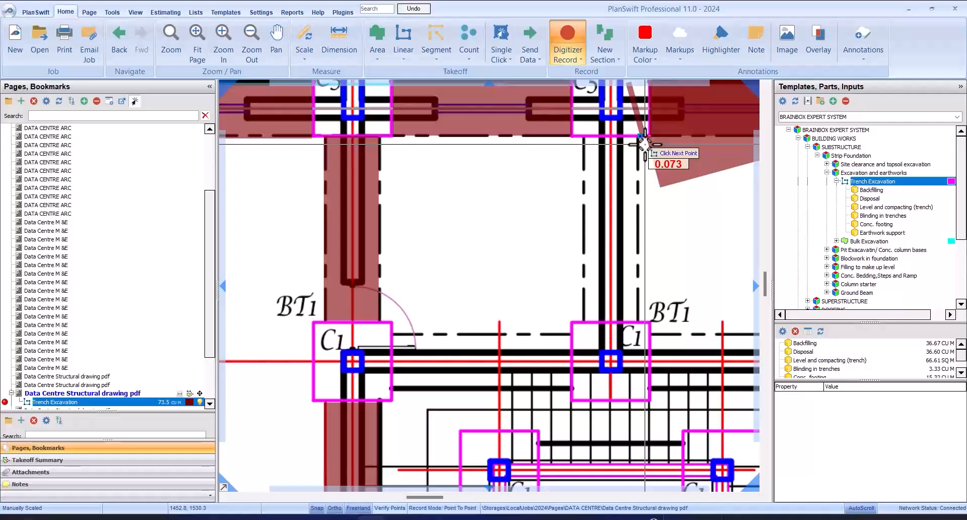
{"action": "key", "text": "ctrl+z"}
{"action": "scroll", "coordinate": [535, 270], "scroll_direction": "down", "scroll_amount": 1}
{"action": "scroll", "coordinate": [601, 184], "scroll_direction": "up", "scroll_amount": 2}
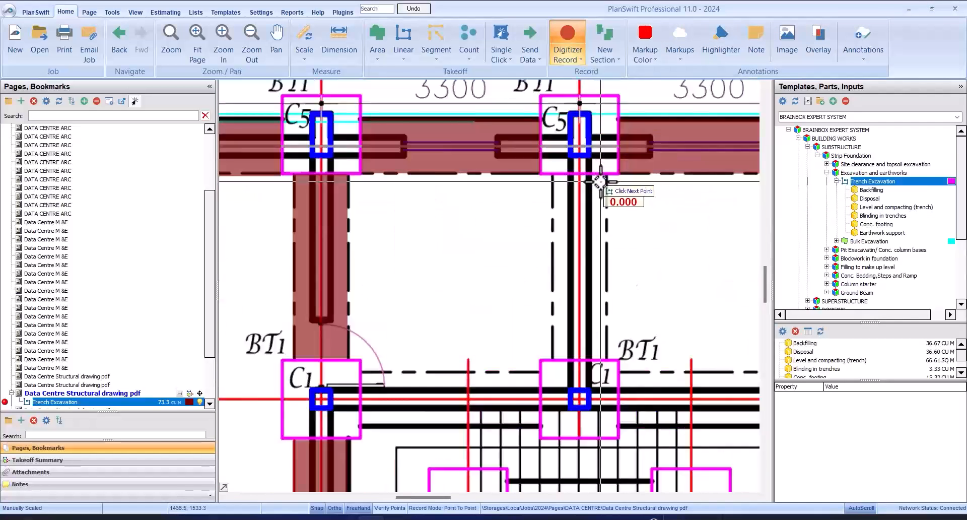
{"action": "left_click", "coordinate": [610, 172]}
{"action": "left_click", "coordinate": [611, 447]}
Trace the horizontal trench section above the staircase between the right-hand C1 base and the middle C1 base.
{"action": "scroll", "coordinate": [446, 142], "scroll_direction": "down", "scroll_amount": 3}
{"action": "scroll", "coordinate": [580, 279], "scroll_direction": "up", "scroll_amount": 2}
{"action": "left_click", "coordinate": [574, 242]}
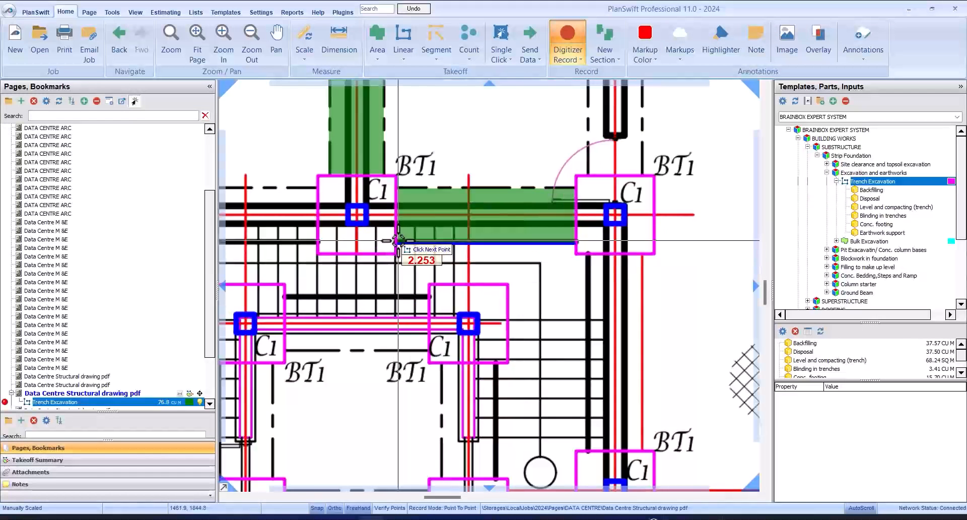
{"action": "left_click", "coordinate": [396, 242]}
Trace the horizontal trench section above the staircase between the middle C1 base and the left-hand C1 base.
{"action": "scroll", "coordinate": [593, 153], "scroll_direction": "down", "scroll_amount": 2}
{"action": "scroll", "coordinate": [388, 191], "scroll_direction": "up", "scroll_amount": 2}
{"action": "left_click", "coordinate": [574, 190]}
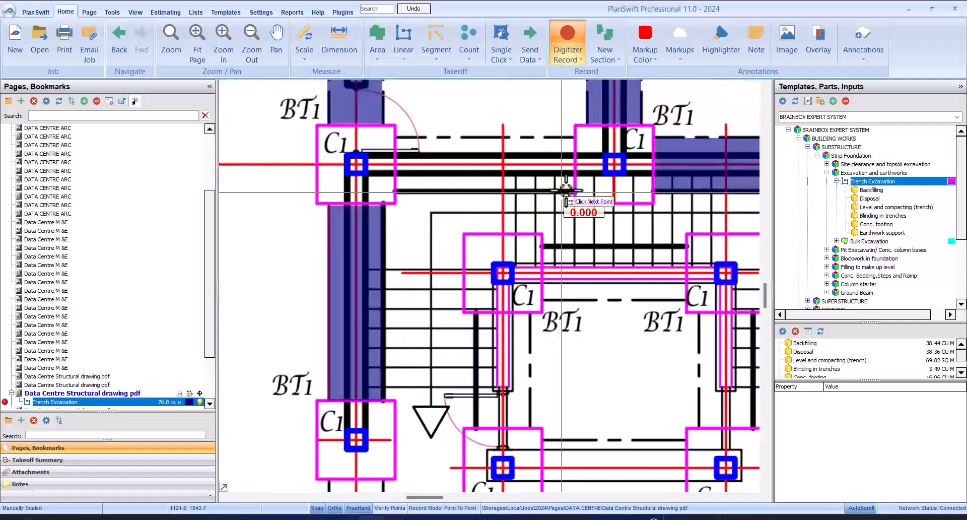
{"action": "left_click", "coordinate": [409, 185]}
Trace the vertical trench section along the staircase's right-hand wall between its upper and lower C1 bases.
{"action": "scroll", "coordinate": [409, 185], "scroll_direction": "down", "scroll_amount": 3}
{"action": "scroll", "coordinate": [570, 168], "scroll_direction": "up", "scroll_amount": 2}
{"action": "scroll", "coordinate": [540, 186], "scroll_direction": "up", "scroll_amount": 1}
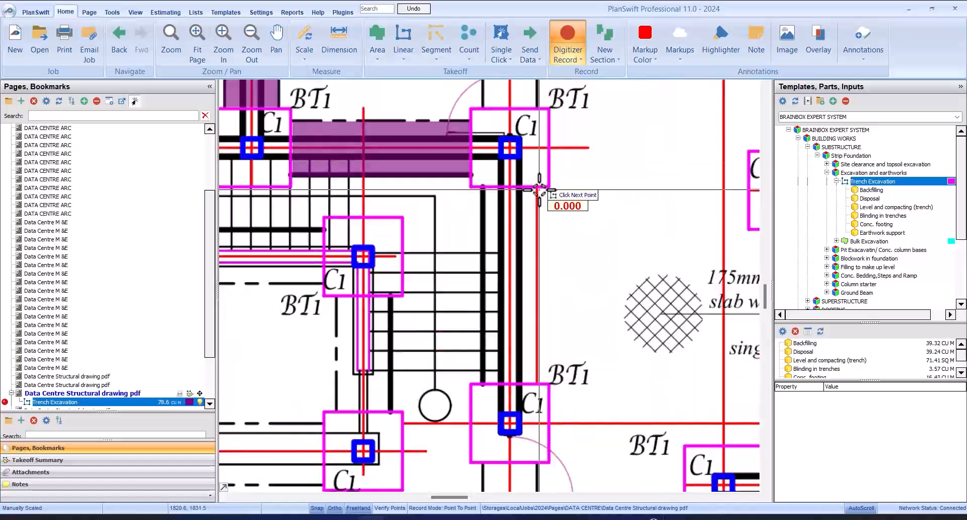
{"action": "left_click", "coordinate": [536, 189]}
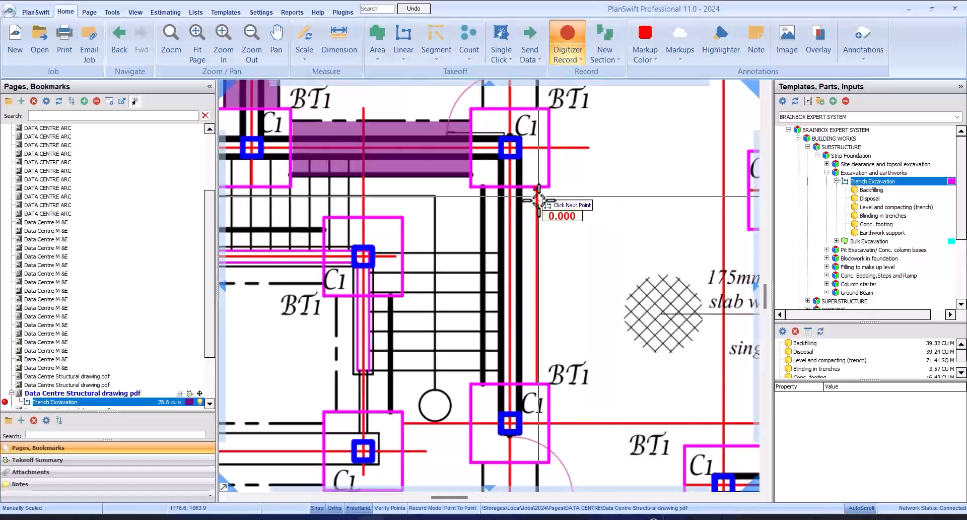
{"action": "left_click", "coordinate": [535, 381]}
Trace the vertical trench section from the C1 base below the staircase down to the C1 base beside the entrance double door.
{"action": "scroll", "coordinate": [570, 201], "scroll_direction": "down", "scroll_amount": 3}
{"action": "scroll", "coordinate": [594, 252], "scroll_direction": "up", "scroll_amount": 3}
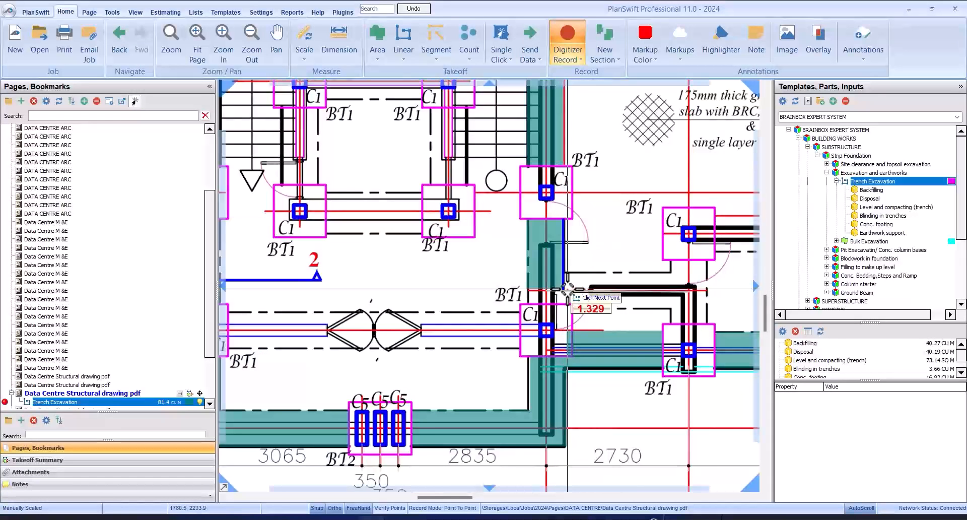
{"action": "left_click", "coordinate": [565, 272]}
{"action": "left_click", "coordinate": [671, 272]}
{"action": "left_click", "coordinate": [672, 260]}
Trace the short vertical trench section between the two C1 bases to the right of the entrance.
{"action": "left_click", "coordinate": [708, 261]}
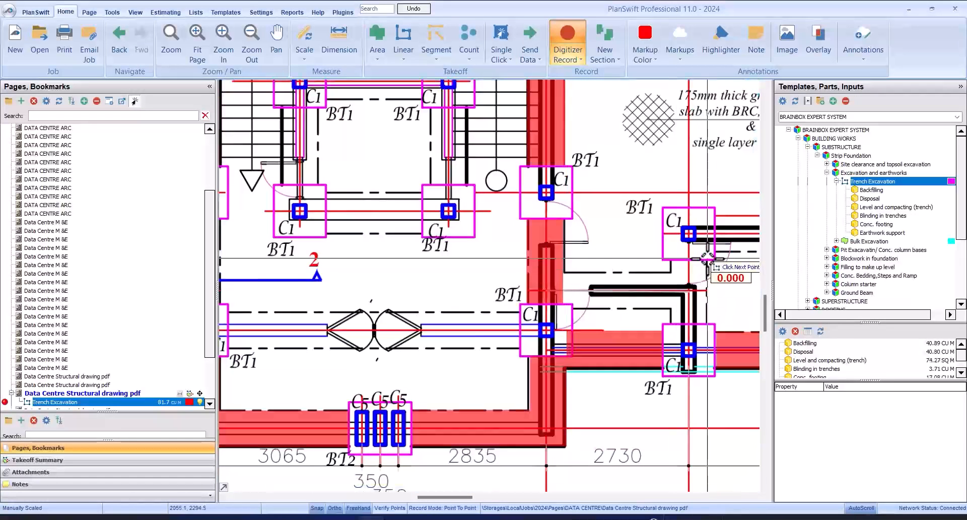
{"action": "left_click", "coordinate": [708, 324]}
{"action": "left_click", "coordinate": [672, 324]}
Trace the short horizontal trench section linking that wall to the vertical trench right of the entrance.
{"action": "left_click", "coordinate": [672, 309]}
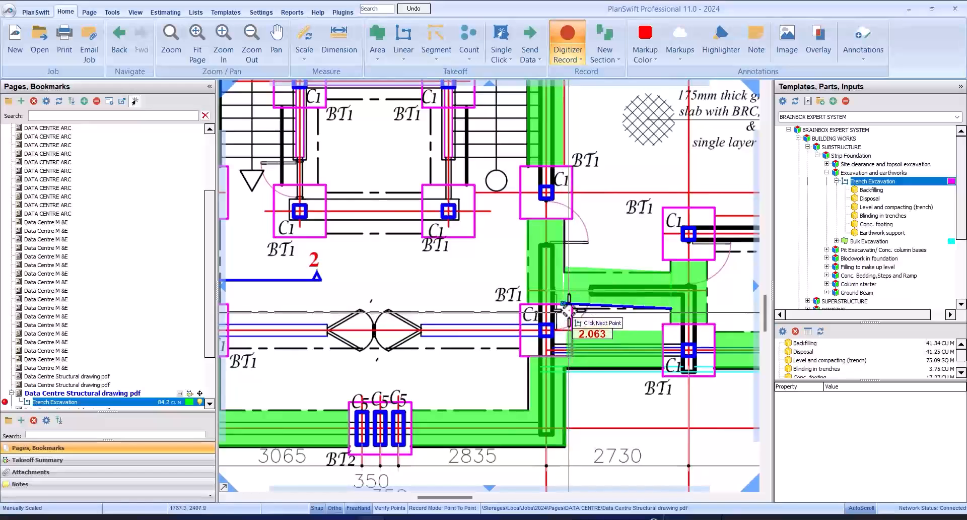
{"action": "scroll", "coordinate": [568, 309], "scroll_direction": "up", "scroll_amount": 3}
{"action": "scroll", "coordinate": [544, 293], "scroll_direction": "down", "scroll_amount": 3}
{"action": "scroll", "coordinate": [507, 323], "scroll_direction": "up", "scroll_amount": 4}
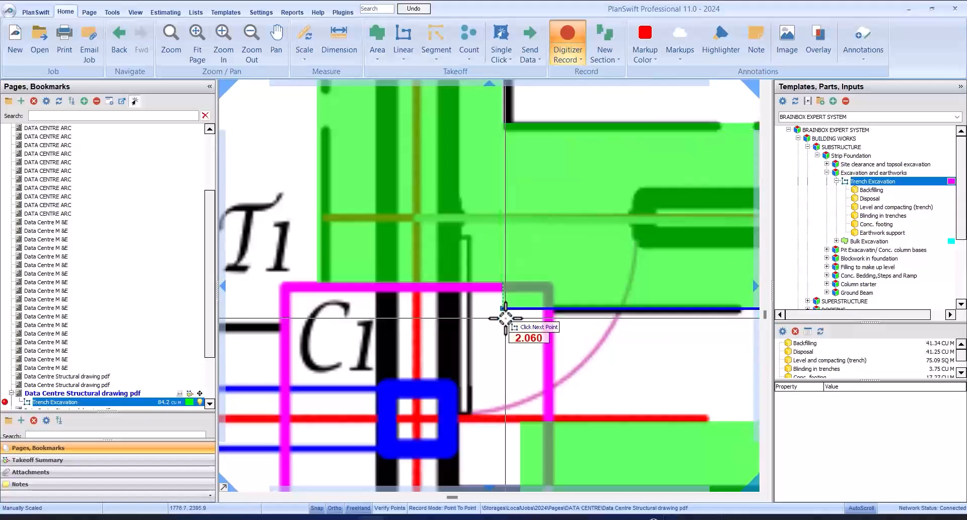
{"action": "left_click", "coordinate": [505, 318]}
{"action": "right_click", "coordinate": [505, 318]}
Trace the horizontal trench section under the entrance double door between its two C1 bases.
{"action": "scroll", "coordinate": [585, 233], "scroll_direction": "down", "scroll_amount": 5}
{"action": "scroll", "coordinate": [533, 296], "scroll_direction": "up", "scroll_amount": 3}
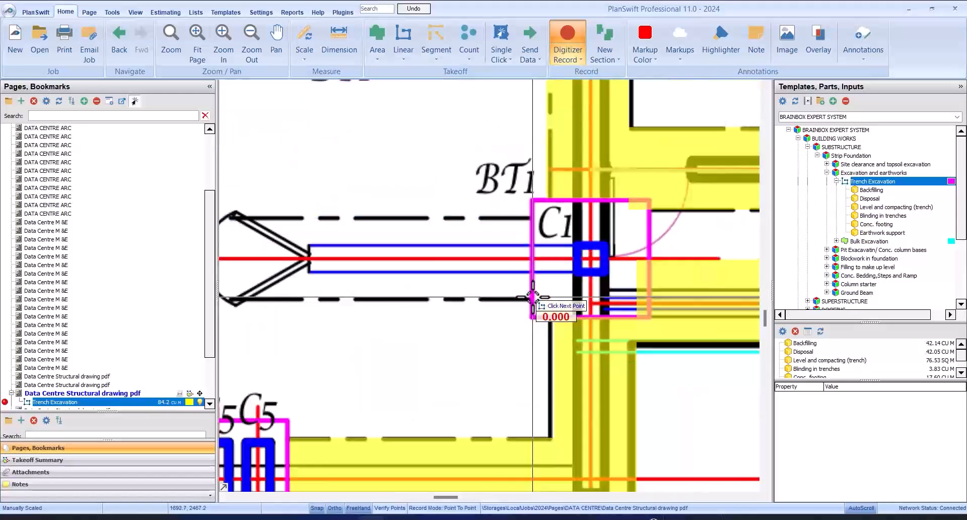
{"action": "scroll", "coordinate": [533, 297], "scroll_direction": "down", "scroll_amount": 3}
{"action": "left_click", "coordinate": [241, 297]}
{"action": "right_click", "coordinate": [241, 298]}
Trace the vertical trench section left of the entrance between the upper and lower C1 bases.
{"action": "scroll", "coordinate": [680, 210], "scroll_direction": "down", "scroll_amount": 3}
{"action": "scroll", "coordinate": [519, 198], "scroll_direction": "up", "scroll_amount": 3}
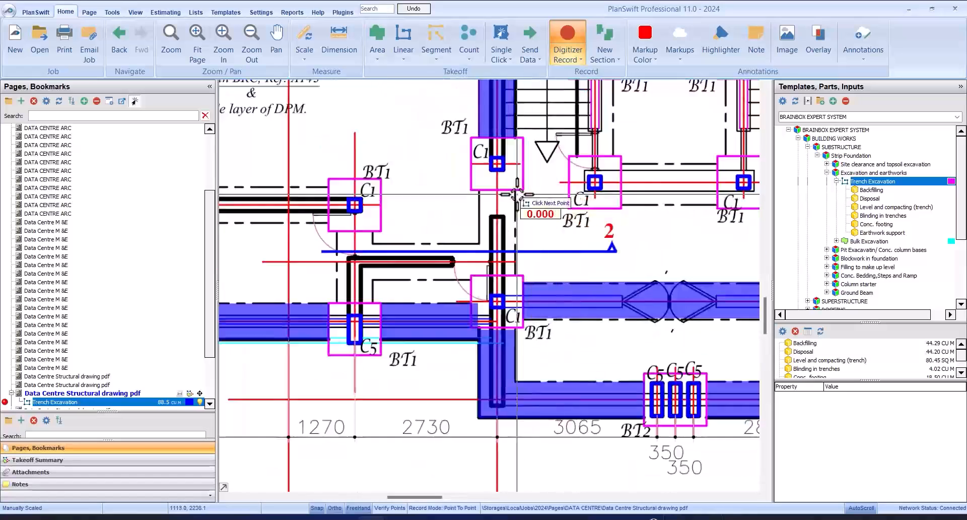
{"action": "left_click", "coordinate": [511, 276]}
{"action": "right_click", "coordinate": [511, 276]}
Trace the short vertical section from the left C1 base down to C5 and the horizontal section linking it to the entrance wall.
{"action": "left_click", "coordinate": [373, 233]}
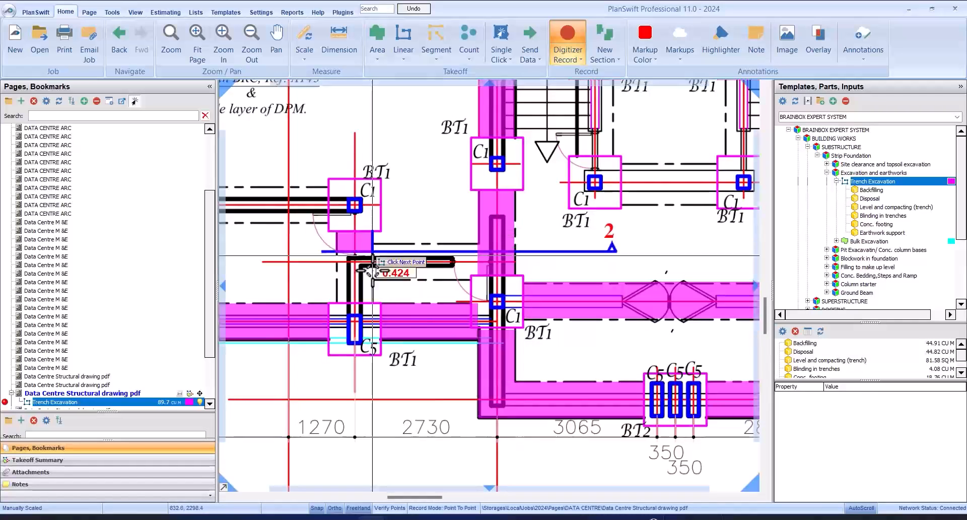
{"action": "left_click", "coordinate": [373, 302]}
{"action": "right_click", "coordinate": [373, 302]}
Trace the long horizontal trench section between that C1 base and the C1 base on the left external wall.
{"action": "scroll", "coordinate": [477, 280], "scroll_direction": "up", "scroll_amount": 3}
{"action": "scroll", "coordinate": [354, 284], "scroll_direction": "down", "scroll_amount": 3}
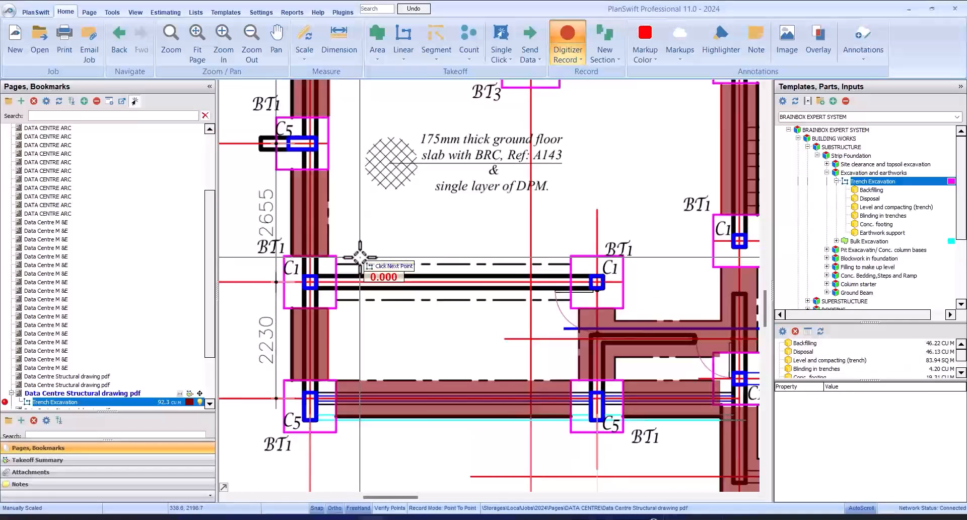
{"action": "left_click", "coordinate": [568, 300]}
{"action": "left_click", "coordinate": [338, 298]}
{"action": "right_click", "coordinate": [337, 298]}
Trace the vertical trench section from the top external wall's C5 base down to the C1 base at the staircase's upper-right corner.
{"action": "scroll", "coordinate": [598, 253], "scroll_direction": "down", "scroll_amount": 4}
{"action": "scroll", "coordinate": [547, 196], "scroll_direction": "up", "scroll_amount": 4}
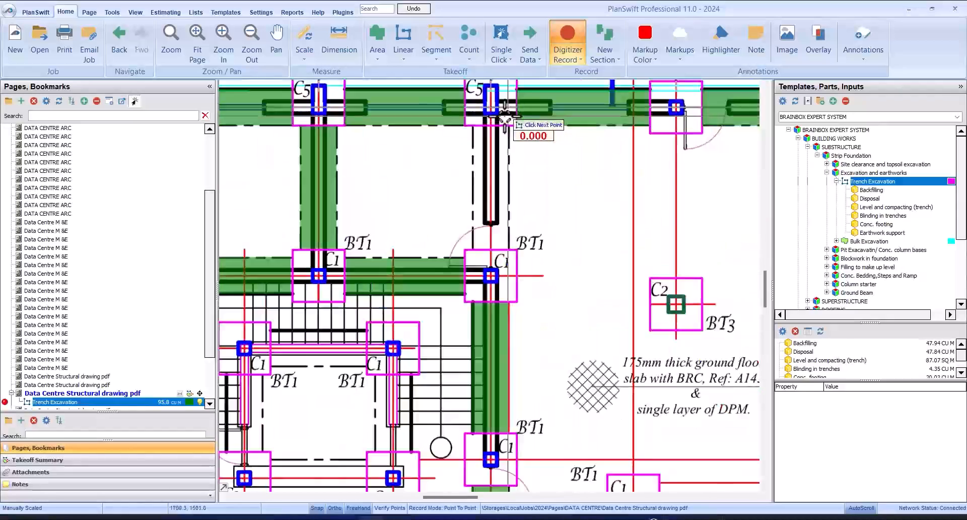
{"action": "scroll", "coordinate": [509, 125], "scroll_direction": "up", "scroll_amount": 2}
{"action": "left_click", "coordinate": [508, 124]}
Trace the upper vertical trench section along the expansion joint wall, from the external wall down to the paired C1 bases.
{"action": "scroll", "coordinate": [432, 244], "scroll_direction": "down", "scroll_amount": 4}
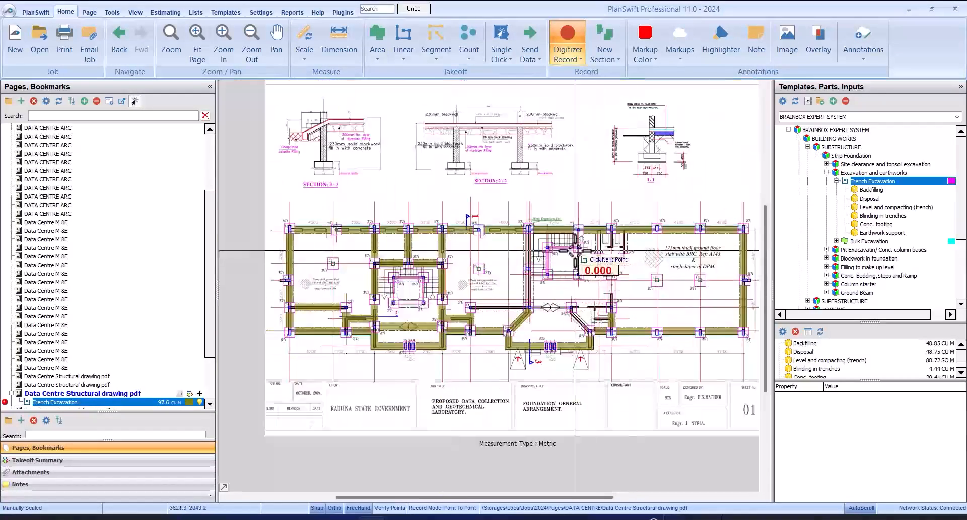
{"action": "scroll", "coordinate": [602, 260], "scroll_direction": "up", "scroll_amount": 4}
{"action": "left_click", "coordinate": [495, 376]}
{"action": "right_click", "coordinate": [495, 376]}
Trace the expansion joint wall's lower trench section down to the paired C1 bases above the diagonal wall.
{"action": "scroll", "coordinate": [514, 214], "scroll_direction": "down", "scroll_amount": 4}
{"action": "scroll", "coordinate": [507, 277], "scroll_direction": "up", "scroll_amount": 4}
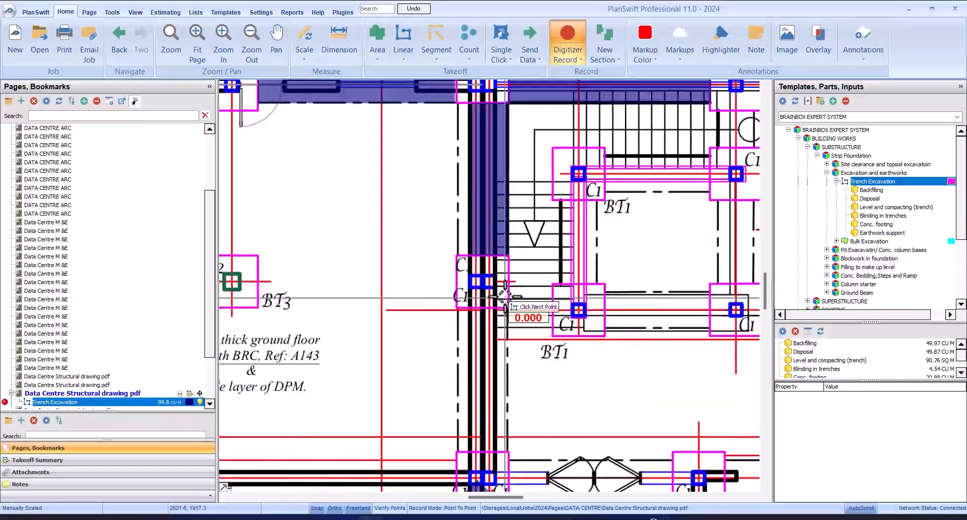
{"action": "scroll", "coordinate": [506, 299], "scroll_direction": "down", "scroll_amount": 3}
{"action": "scroll", "coordinate": [509, 302], "scroll_direction": "up", "scroll_amount": 3}
{"action": "left_click", "coordinate": [509, 303]}
{"action": "left_click", "coordinate": [509, 447]}
{"action": "right_click", "coordinate": [509, 447]}
Trace the horizontal trench section running left from the paired C1 bases above the diagonal wall.
{"action": "scroll", "coordinate": [546, 200], "scroll_direction": "down", "scroll_amount": 3}
{"action": "scroll", "coordinate": [517, 291], "scroll_direction": "up", "scroll_amount": 4}
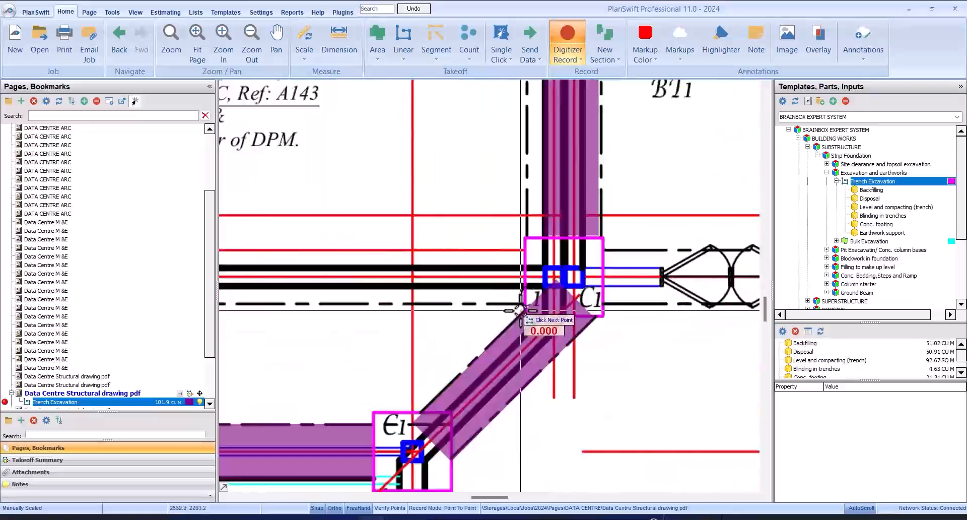
{"action": "scroll", "coordinate": [521, 301], "scroll_direction": "down", "scroll_amount": 1}
{"action": "left_click", "coordinate": [526, 299]}
{"action": "left_click", "coordinate": [285, 299]}
{"action": "right_click", "coordinate": [285, 299]}
Trace the horizontal trench section under the second double door, between the paired C1 bases and the C1 base opposite.
{"action": "scroll", "coordinate": [382, 251], "scroll_direction": "down", "scroll_amount": 3}
{"action": "scroll", "coordinate": [491, 276], "scroll_direction": "up", "scroll_amount": 3}
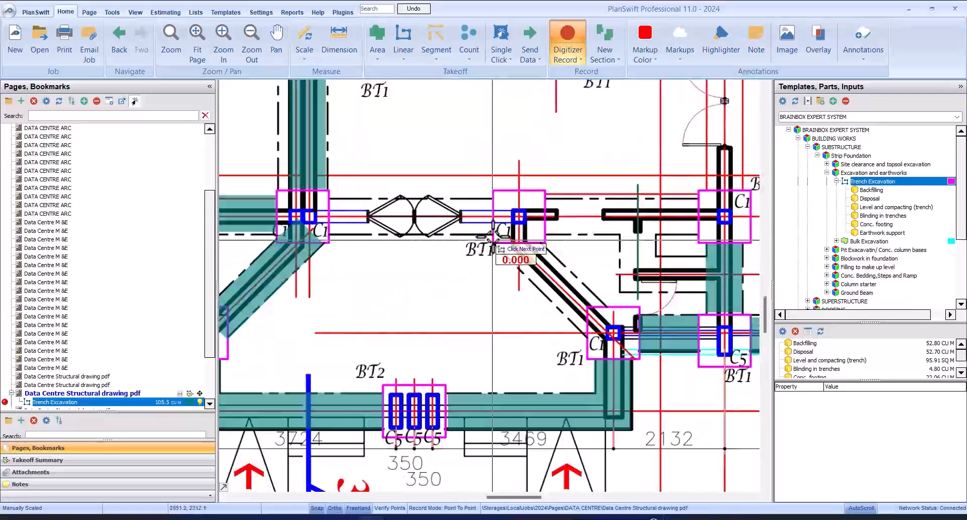
{"action": "left_click", "coordinate": [494, 234]}
{"action": "left_click", "coordinate": [330, 233]}
{"action": "right_click", "coordinate": [330, 234]}
Trace the right-hand diagonal trench section between its lower and upper C1 bases.
{"action": "scroll", "coordinate": [454, 242], "scroll_direction": "down", "scroll_amount": 3}
{"action": "scroll", "coordinate": [532, 211], "scroll_direction": "up", "scroll_amount": 4}
{"action": "left_click", "coordinate": [533, 211]}
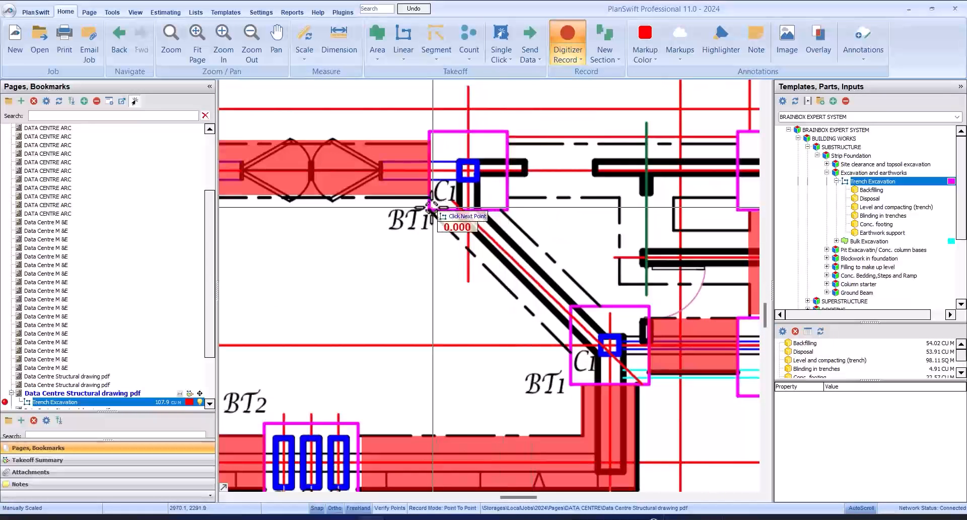
{"action": "right_click", "coordinate": [497, 246]}
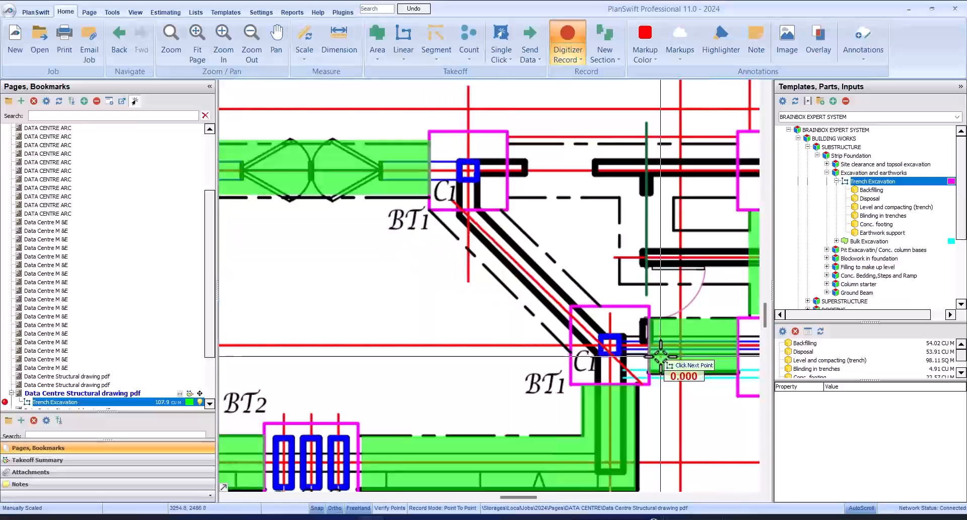
{"action": "left_click", "coordinate": [572, 351]}
{"action": "left_click", "coordinate": [430, 213]}
{"action": "right_click", "coordinate": [431, 213]}
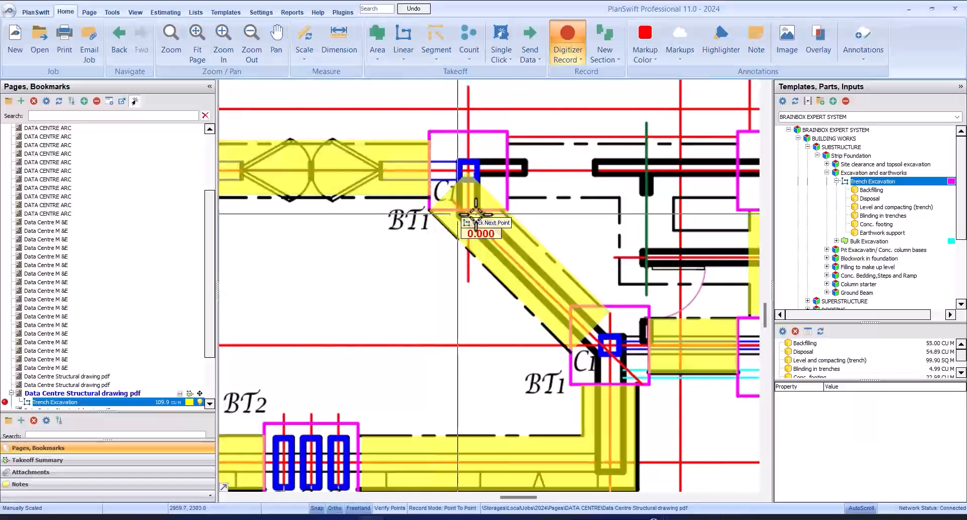
Trace the horizontal trench section between the diagonal wall's upper C1 base and the next C1, plus the short partition sections below it.
{"action": "scroll", "coordinate": [468, 216], "scroll_direction": "down", "scroll_amount": 3}
{"action": "scroll", "coordinate": [559, 207], "scroll_direction": "up", "scroll_amount": 3}
{"action": "left_click", "coordinate": [559, 230]}
{"action": "left_click", "coordinate": [329, 231]}
{"action": "right_click", "coordinate": [328, 230]}
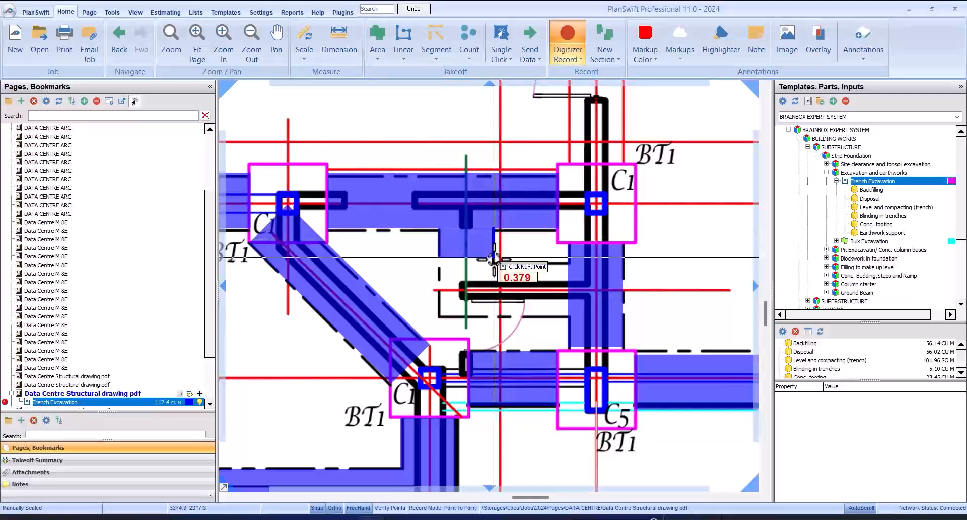
{"action": "left_click", "coordinate": [565, 257]}
{"action": "right_click", "coordinate": [566, 257]}
Trace the toilets' right-hand vertical trench section from the top external wall down to the C6 base.
{"action": "scroll", "coordinate": [566, 257], "scroll_direction": "down", "scroll_amount": 3}
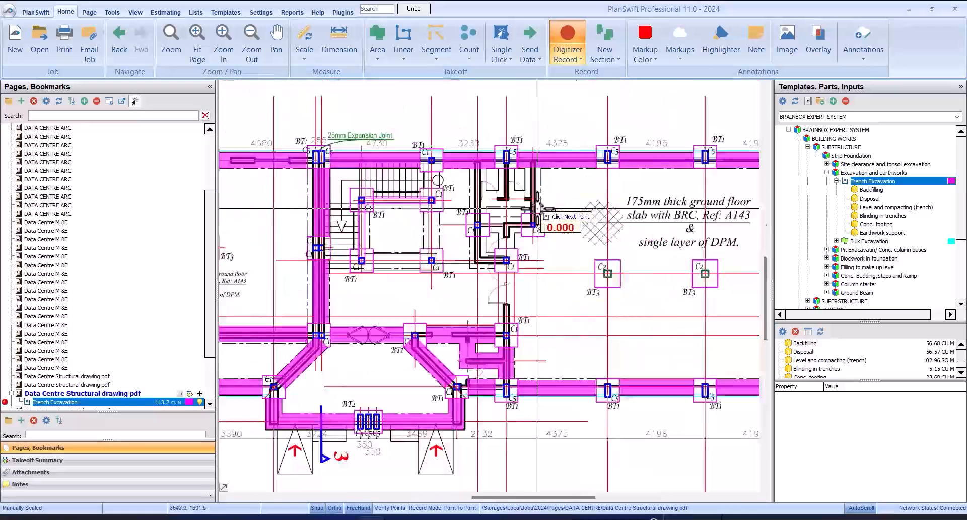
{"action": "scroll", "coordinate": [545, 143], "scroll_direction": "up", "scroll_amount": 3}
{"action": "left_click", "coordinate": [545, 143]}
{"action": "left_click", "coordinate": [543, 243]}
{"action": "right_click", "coordinate": [542, 243]}
Trace the vertical trench section of the partition between the two toilets, below the C5 base.
{"action": "scroll", "coordinate": [481, 146], "scroll_direction": "up", "scroll_amount": 3}
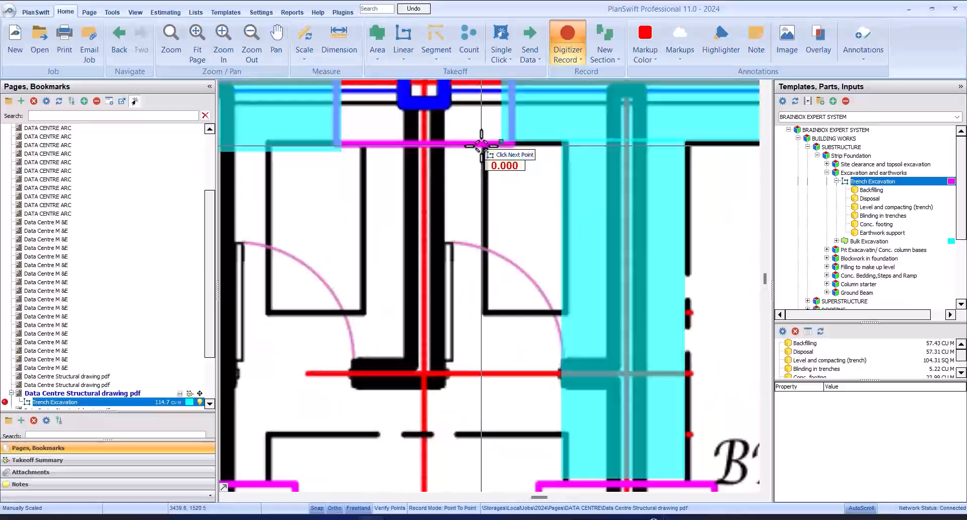
{"action": "left_click", "coordinate": [482, 146]}
{"action": "left_click", "coordinate": [485, 316]}
{"action": "right_click", "coordinate": [486, 316]}
Trace the horizontal trench section across the front of the two toilets.
{"action": "scroll", "coordinate": [568, 393], "scroll_direction": "down", "scroll_amount": 1}
{"action": "left_click", "coordinate": [573, 369]}
{"action": "left_click", "coordinate": [374, 368]}
{"action": "right_click", "coordinate": [375, 369]}
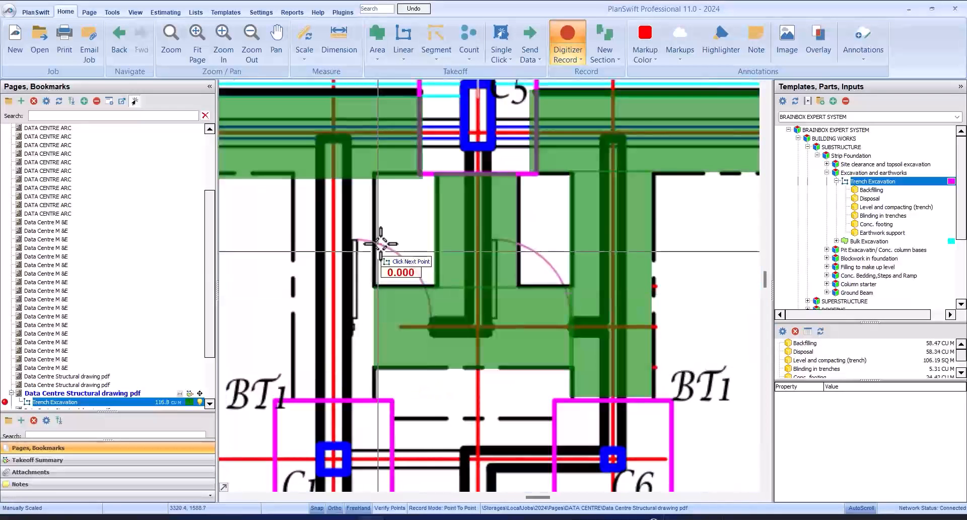
Trace the toilets' left-hand vertical trench section from the top external wall down to the C1 base.
{"action": "left_click", "coordinate": [376, 179]}
{"action": "left_click", "coordinate": [376, 400]}
{"action": "right_click", "coordinate": [376, 401]}
Trace the horizontal trench section between the C6 base and the C1 base below the toilets.
{"action": "scroll", "coordinate": [376, 400], "scroll_direction": "down", "scroll_amount": 3}
{"action": "scroll", "coordinate": [538, 295], "scroll_direction": "up", "scroll_amount": 3}
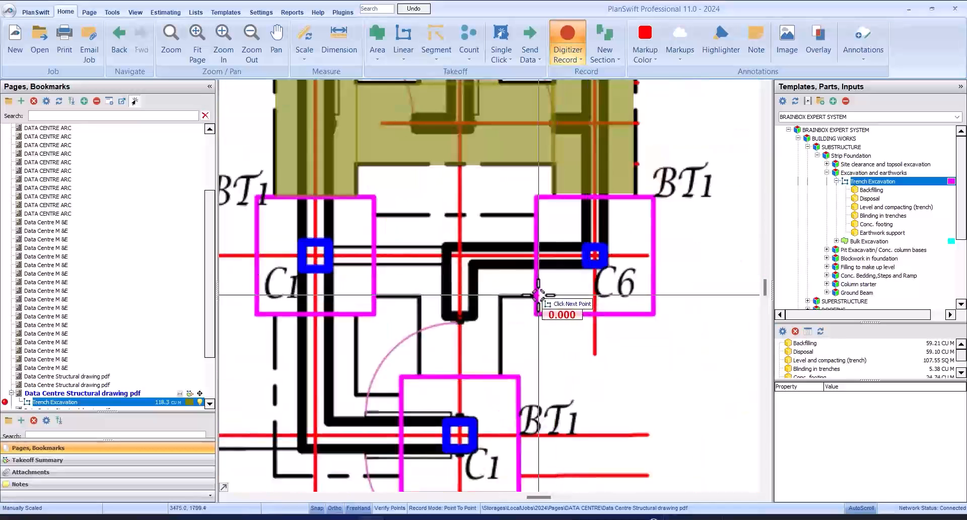
{"action": "left_click", "coordinate": [535, 295]}
{"action": "left_click", "coordinate": [376, 294]}
{"action": "right_click", "coordinate": [376, 295]}
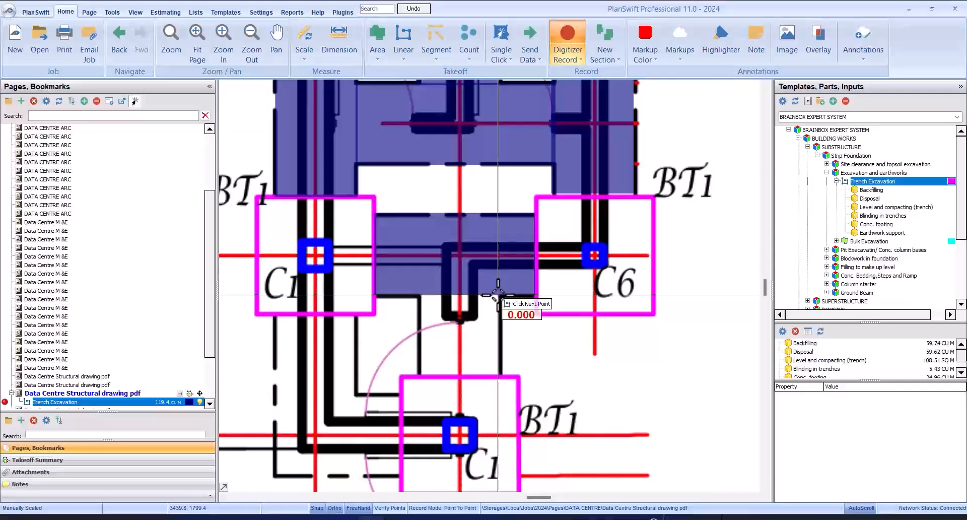
Trace the short vertical section down to the lower C1 base and the L-shaped section linking it to the upper-left C1 base.
{"action": "left_click", "coordinate": [501, 370]}
{"action": "right_click", "coordinate": [501, 371]}
{"action": "scroll", "coordinate": [501, 370], "scroll_direction": "down", "scroll_amount": 3}
{"action": "scroll", "coordinate": [493, 402], "scroll_direction": "up", "scroll_amount": 3}
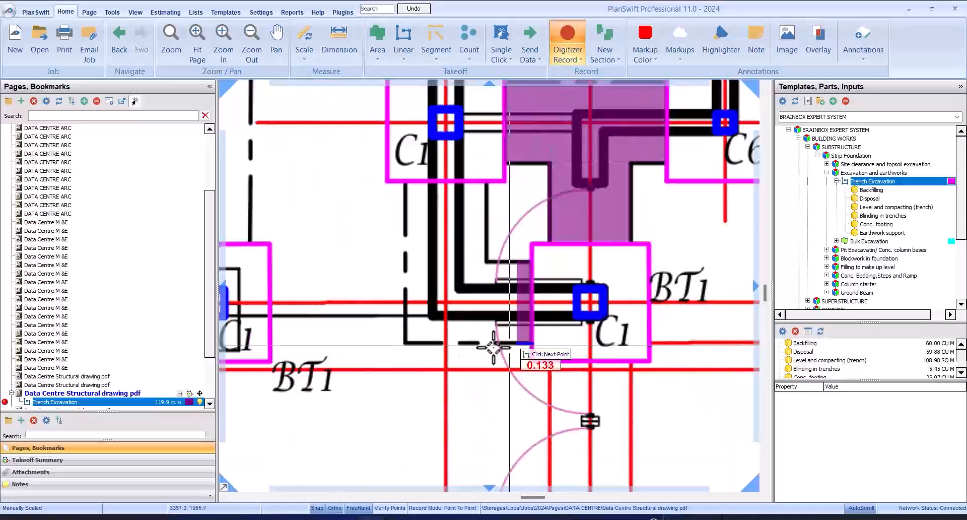
{"action": "left_click", "coordinate": [404, 204]}
{"action": "right_click", "coordinate": [404, 204]}
Trace the short vertical trench section from the top external wall down to the second staircase's upper-right C1 base.
{"action": "scroll", "coordinate": [553, 233], "scroll_direction": "down", "scroll_amount": 3}
{"action": "scroll", "coordinate": [464, 134], "scroll_direction": "up", "scroll_amount": 3}
{"action": "left_click", "coordinate": [458, 197]}
{"action": "right_click", "coordinate": [457, 198]}
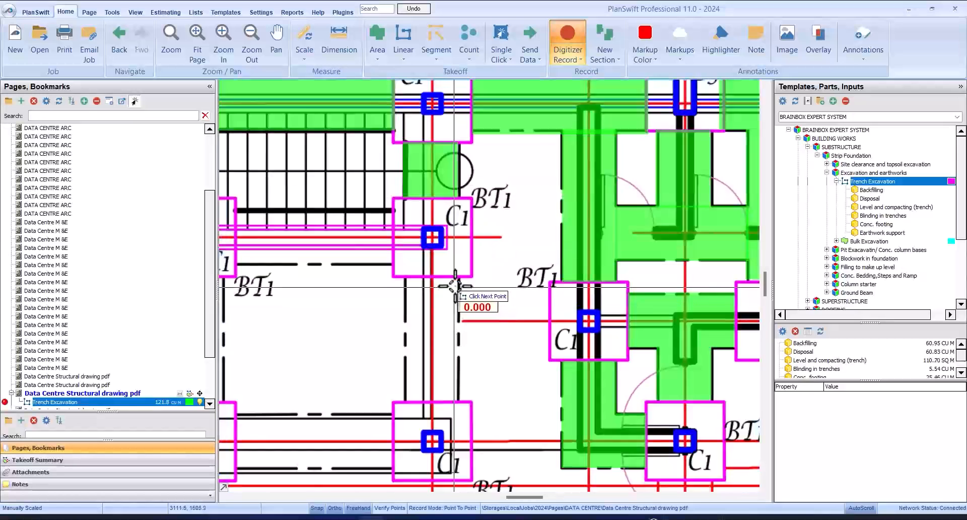
Trace Trench Excavation segments between the C1 bases along the east and upper sides of the core beside the eastern staircase.
{"action": "left_click", "coordinate": [458, 277]}
{"action": "left_click", "coordinate": [458, 401]}
{"action": "right_click", "coordinate": [458, 401]}
{"action": "scroll", "coordinate": [509, 259], "scroll_direction": "down", "scroll_amount": 1}
{"action": "scroll", "coordinate": [408, 249], "scroll_direction": "up", "scroll_amount": 2}
{"action": "left_click", "coordinate": [463, 278]}
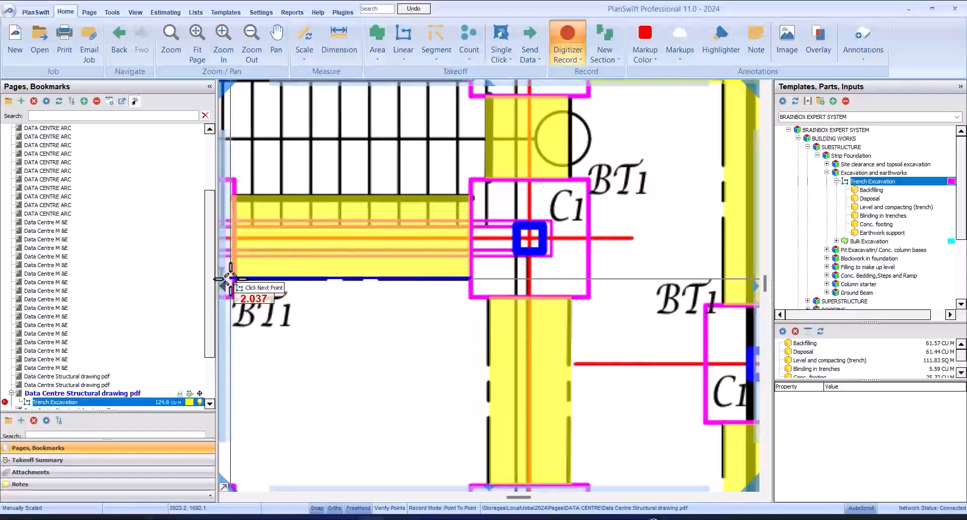
{"action": "left_click", "coordinate": [240, 278]}
{"action": "right_click", "coordinate": [241, 278]}
Trace the trench segments along the west and lower sides of the eastern staircase core, between the C1 bases.
{"action": "scroll", "coordinate": [434, 218], "scroll_direction": "down", "scroll_amount": 3}
{"action": "scroll", "coordinate": [382, 237], "scroll_direction": "up", "scroll_amount": 3}
{"action": "left_click", "coordinate": [390, 415]}
{"action": "right_click", "coordinate": [390, 414]}
{"action": "scroll", "coordinate": [417, 272], "scroll_direction": "down", "scroll_amount": 2}
{"action": "scroll", "coordinate": [500, 395], "scroll_direction": "up", "scroll_amount": 2}
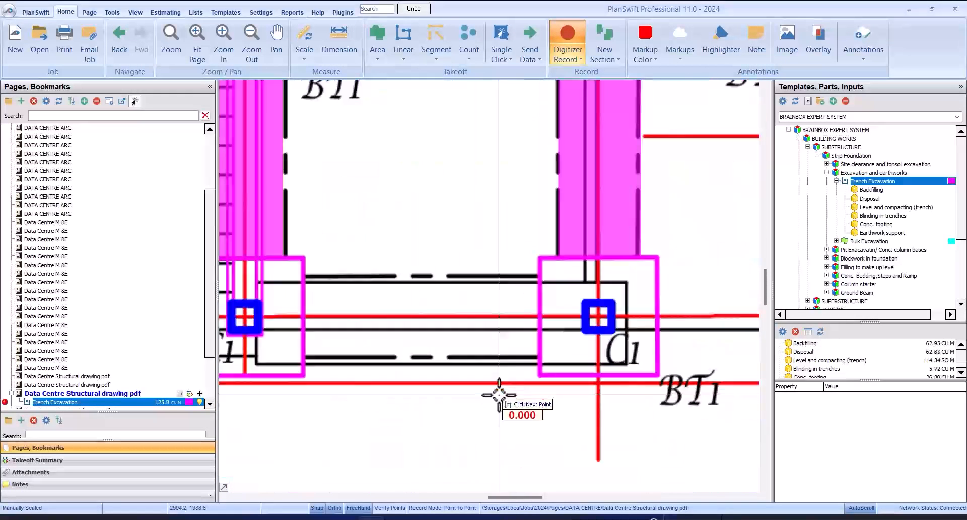
{"action": "left_click", "coordinate": [296, 359]}
{"action": "right_click", "coordinate": [296, 360]}
{"action": "scroll", "coordinate": [583, 263], "scroll_direction": "down", "scroll_amount": 3}
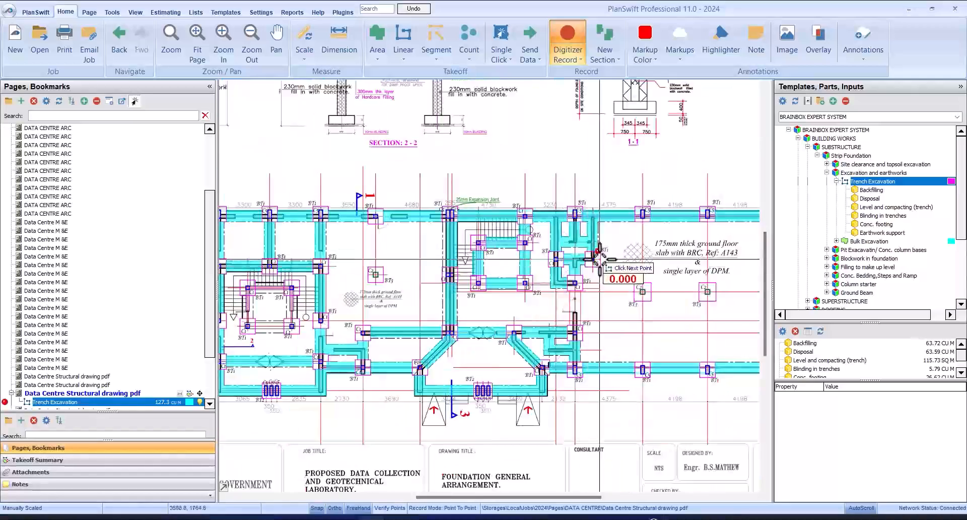
Trace the trench segment about 2.2 m long between the two C1 bases south of the toilet block.
{"action": "scroll", "coordinate": [650, 262], "scroll_direction": "up", "scroll_amount": 3}
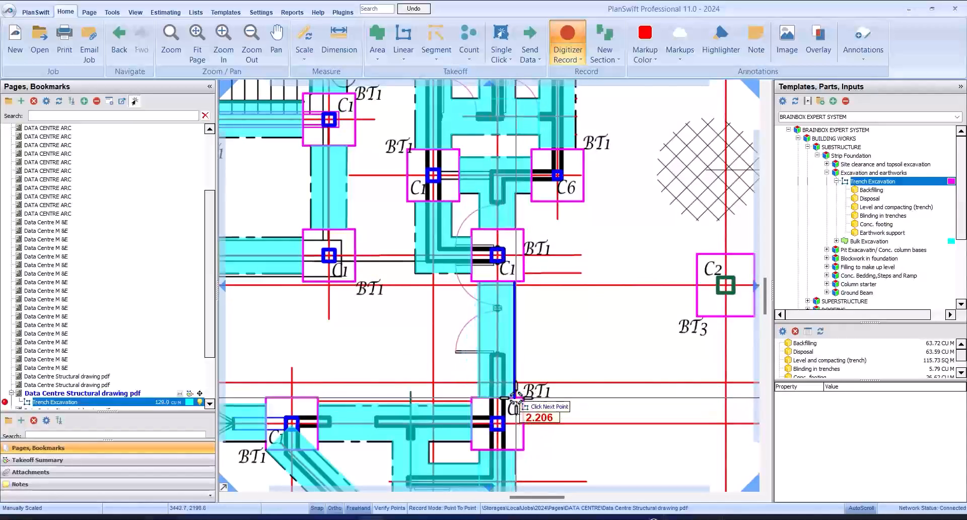
{"action": "left_click", "coordinate": [515, 398]}
{"action": "right_click", "coordinate": [515, 398]}
{"action": "scroll", "coordinate": [626, 265], "scroll_direction": "down", "scroll_amount": 3}
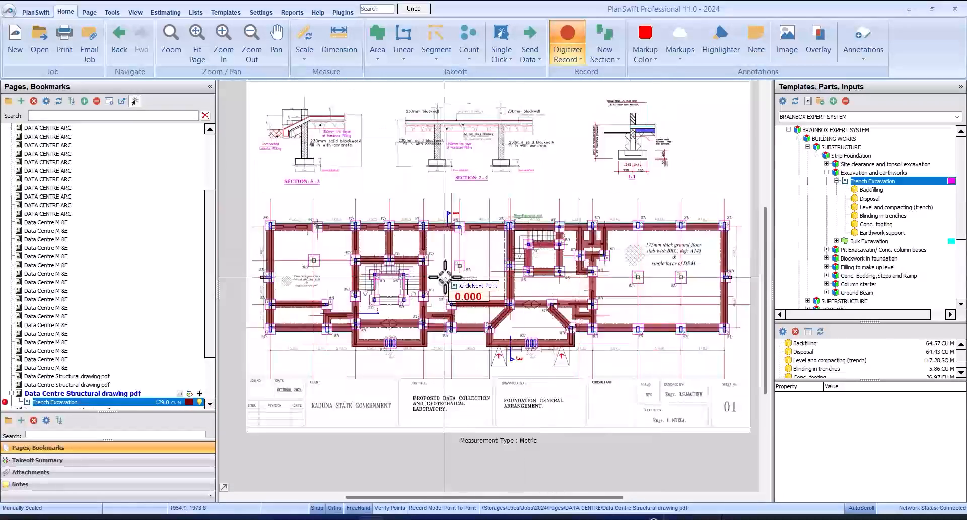
Trace trench segments along the four sides of the western staircase core, between its C1 bases.
{"action": "scroll", "coordinate": [399, 300], "scroll_direction": "up", "scroll_amount": 3}
{"action": "left_click", "coordinate": [519, 234]}
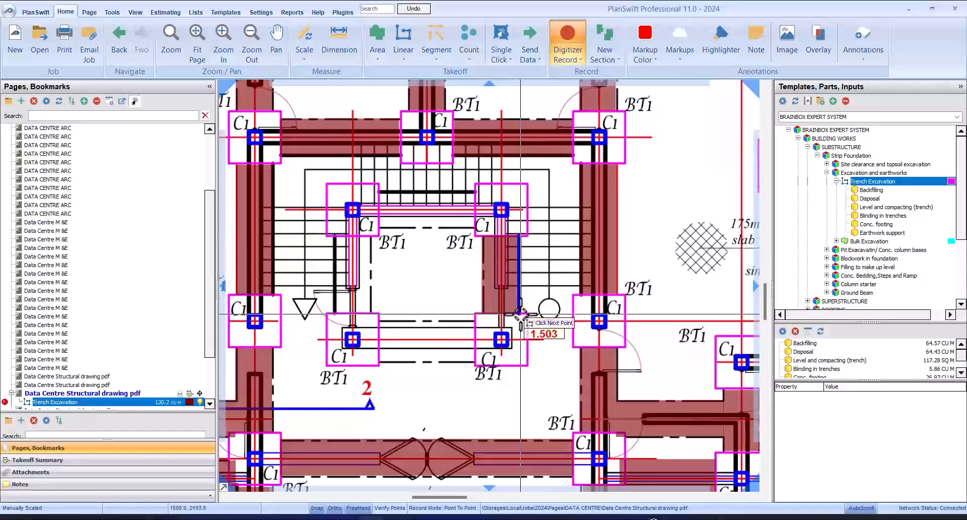
{"action": "left_click", "coordinate": [521, 314]}
{"action": "right_click", "coordinate": [521, 314]}
{"action": "left_click", "coordinate": [475, 362]}
{"action": "left_click", "coordinate": [379, 362]}
{"action": "right_click", "coordinate": [379, 361]}
{"action": "left_click", "coordinate": [337, 314]}
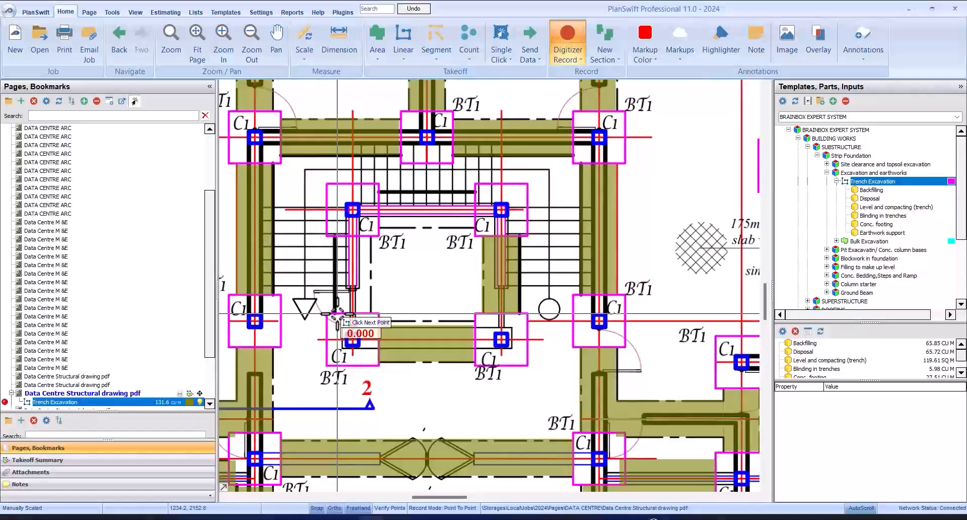
{"action": "left_click", "coordinate": [344, 239]}
{"action": "right_click", "coordinate": [345, 239]}
{"action": "scroll", "coordinate": [606, 192], "scroll_direction": "down", "scroll_amount": 3}
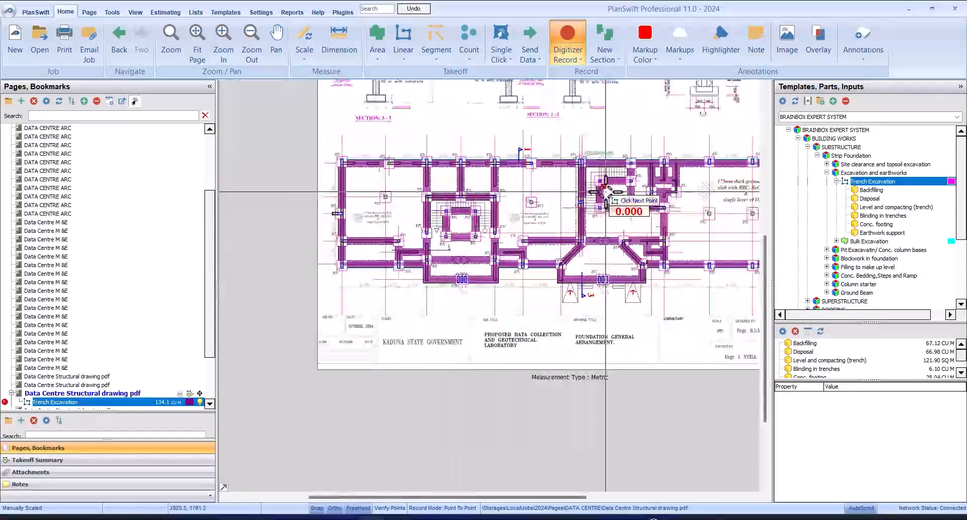
Examine the whole foundation plan for trenches still missing from the takeoff.
{"action": "scroll", "coordinate": [685, 216], "scroll_direction": "up", "scroll_amount": 1}
{"action": "scroll", "coordinate": [544, 227], "scroll_direction": "down", "scroll_amount": 1}
{"action": "scroll", "coordinate": [384, 232], "scroll_direction": "up", "scroll_amount": 2}
{"action": "scroll", "coordinate": [554, 233], "scroll_direction": "down", "scroll_amount": 1}
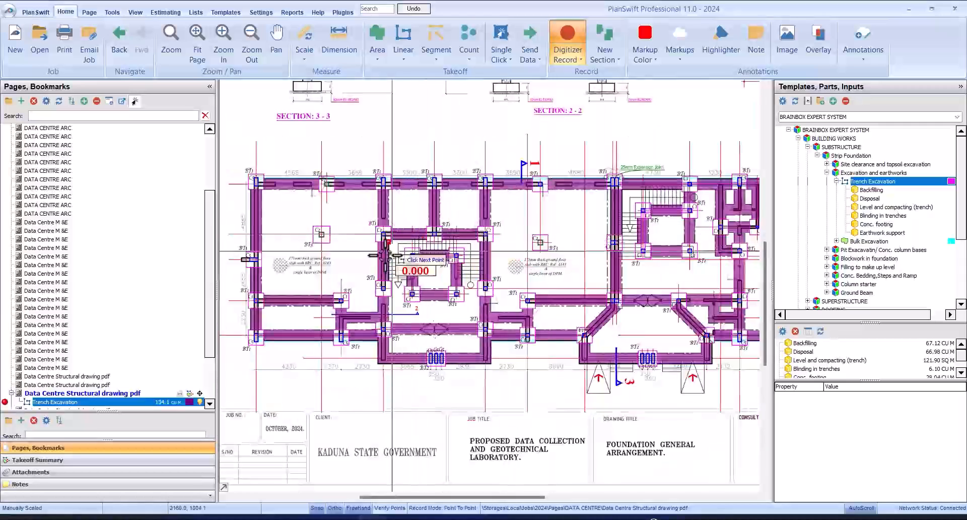
{"action": "scroll", "coordinate": [406, 249], "scroll_direction": "down", "scroll_amount": 1}
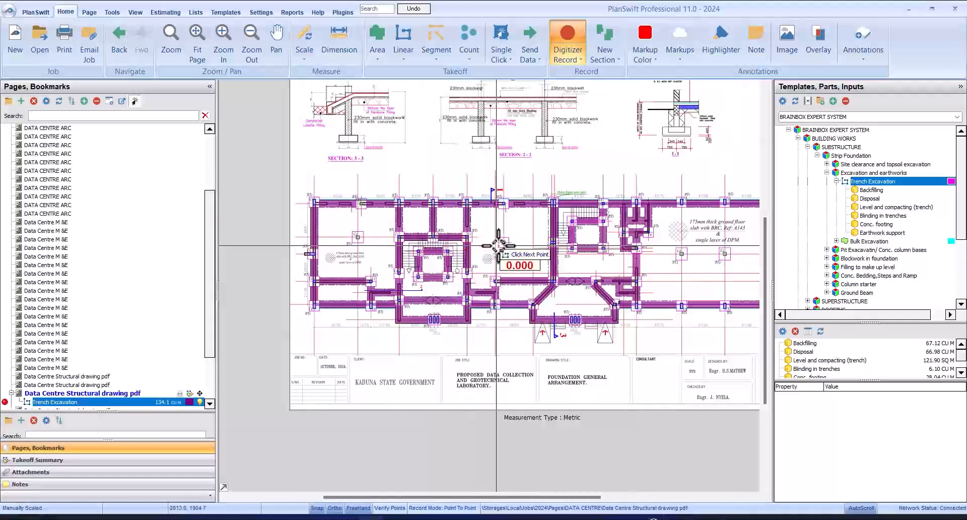
{"action": "scroll", "coordinate": [630, 251], "scroll_direction": "up", "scroll_amount": 2}
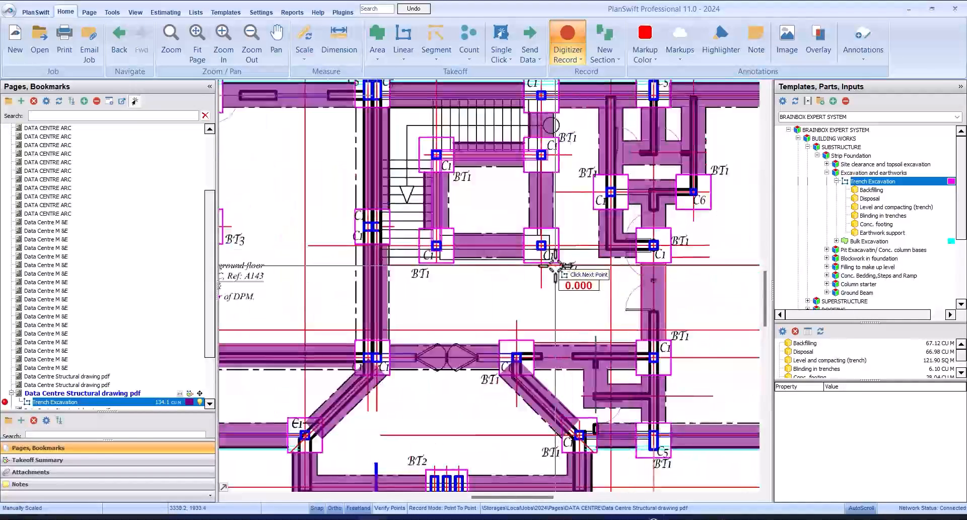
{"action": "scroll", "coordinate": [560, 262], "scroll_direction": "down", "scroll_amount": 1}
{"action": "scroll", "coordinate": [556, 266], "scroll_direction": "down", "scroll_amount": 1}
{"action": "scroll", "coordinate": [612, 265], "scroll_direction": "up", "scroll_amount": 1}
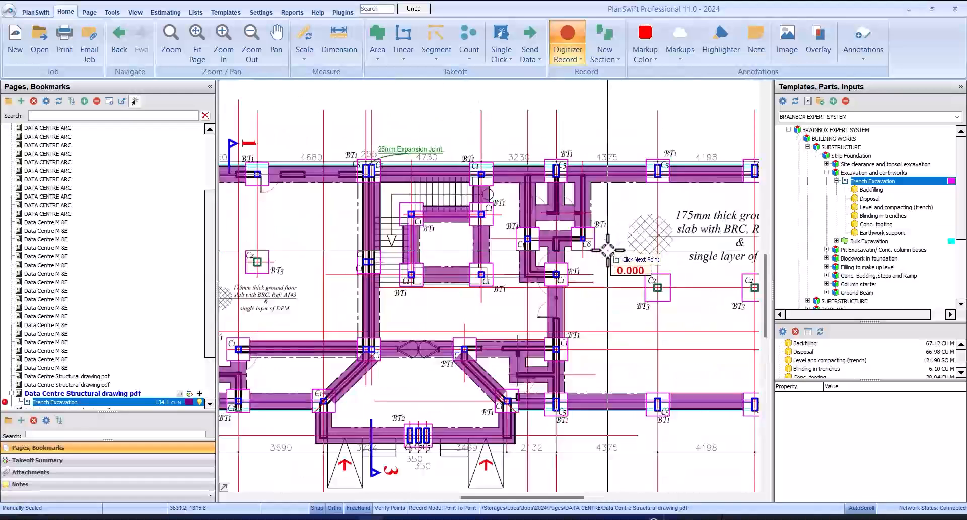
{"action": "scroll", "coordinate": [609, 249], "scroll_direction": "up", "scroll_amount": 2}
{"action": "scroll", "coordinate": [608, 248], "scroll_direction": "down", "scroll_amount": 2}
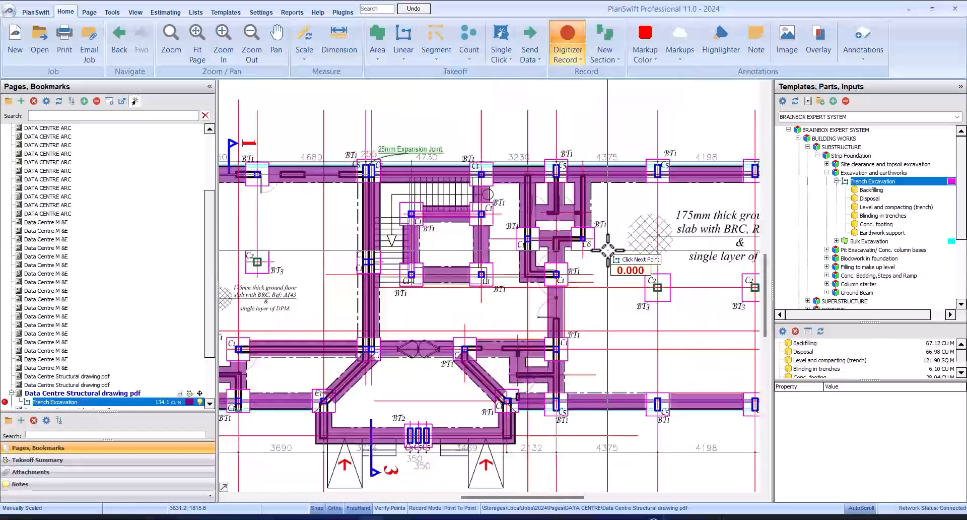
{"action": "scroll", "coordinate": [608, 249], "scroll_direction": "down", "scroll_amount": 3}
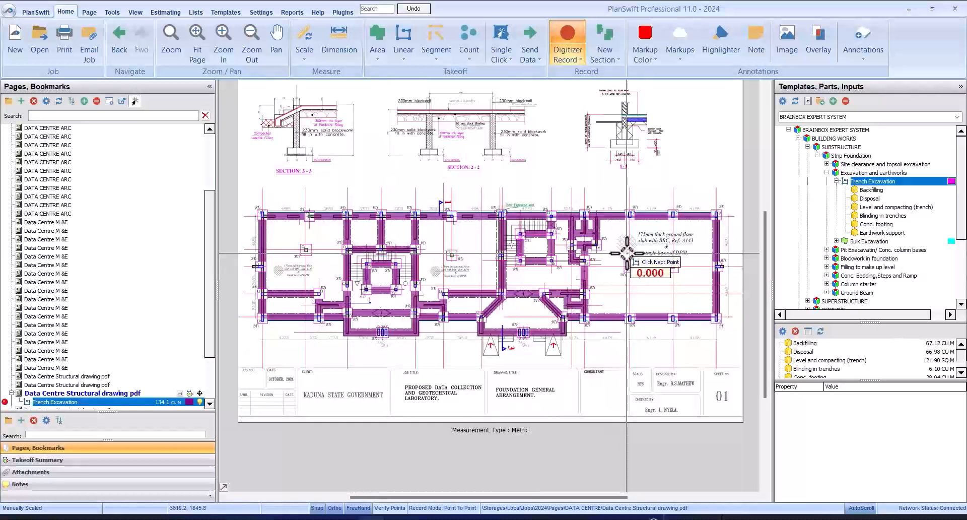
End the Trench Excavation recording and open the DATA CENTRE ARC page with the ground floor plan.
{"action": "right_click", "coordinate": [627, 254]}
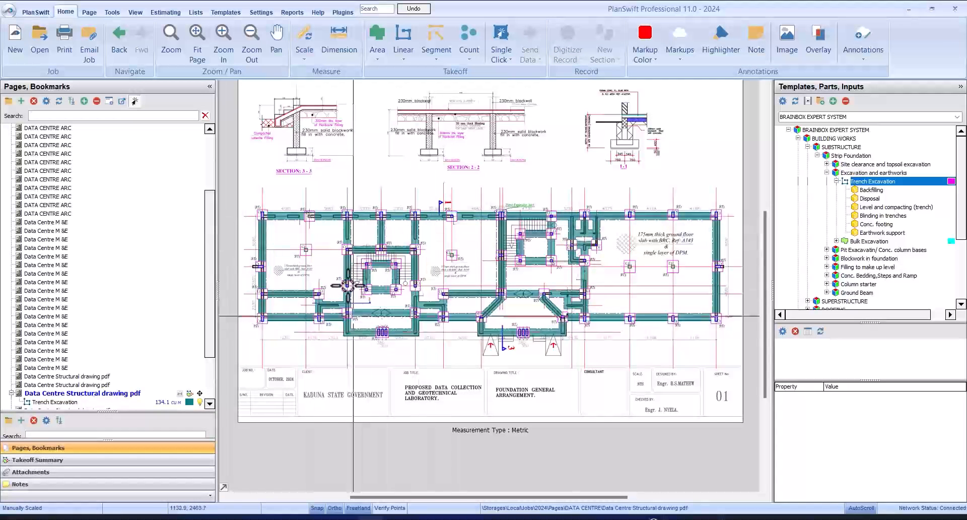
{"action": "left_click_drag", "start_coordinate": [210, 241], "coordinate": [213, 158]}
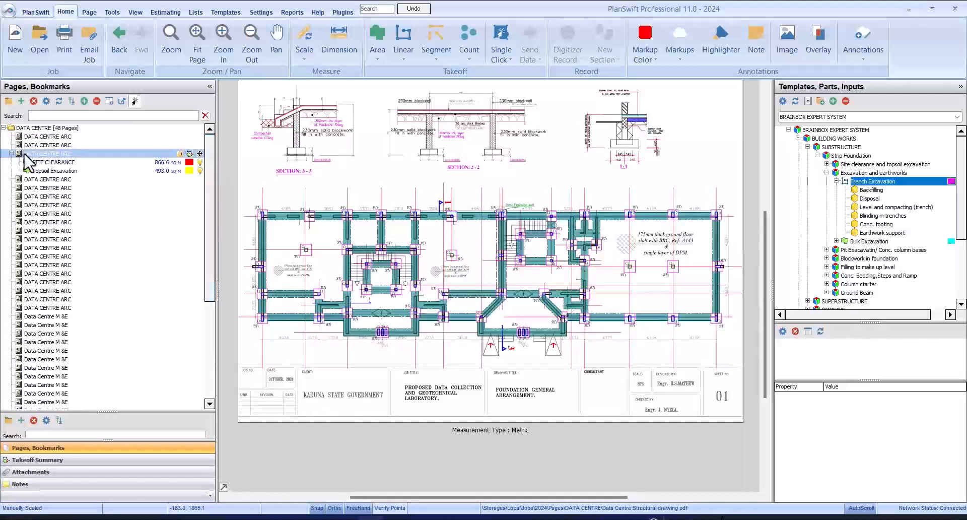
{"action": "left_click", "coordinate": [51, 179]}
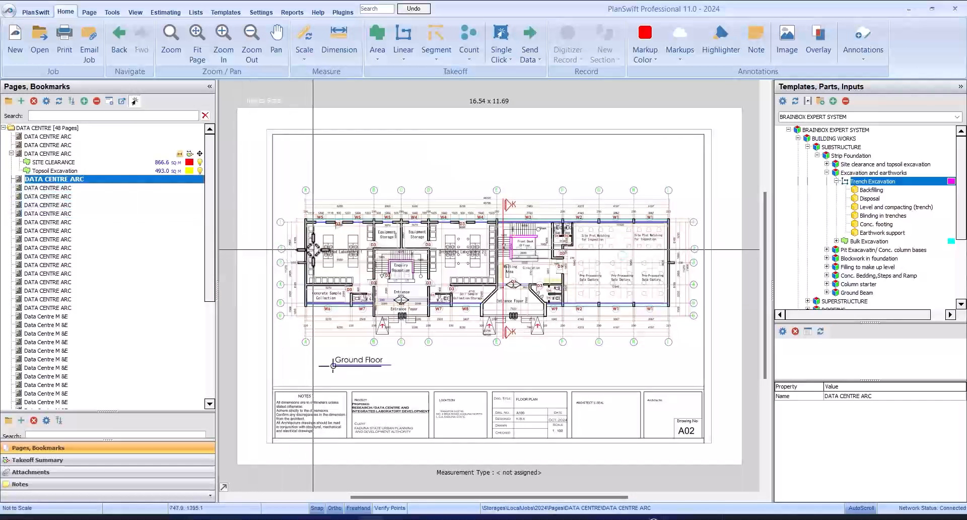
{"action": "scroll", "coordinate": [315, 191], "scroll_direction": "up", "scroll_amount": 3}
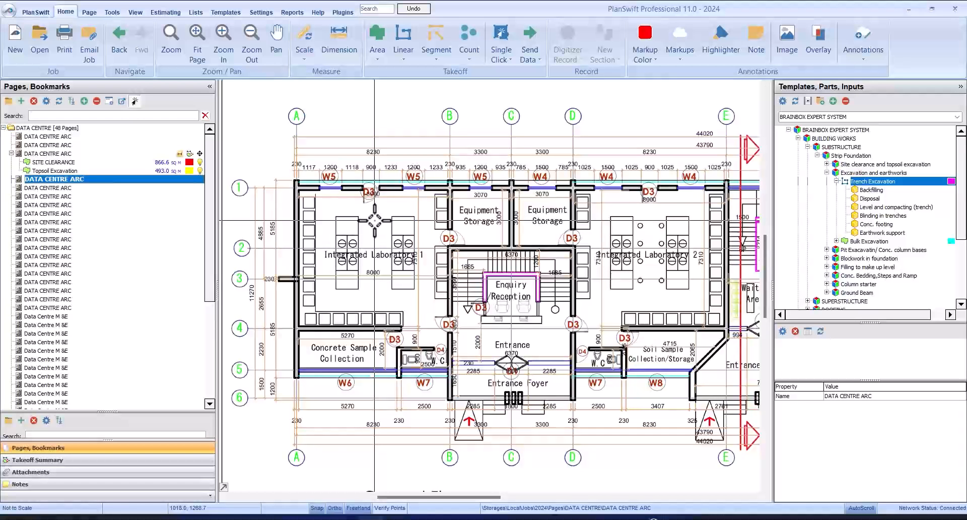
{"action": "scroll", "coordinate": [474, 241], "scroll_direction": "down", "scroll_amount": 2}
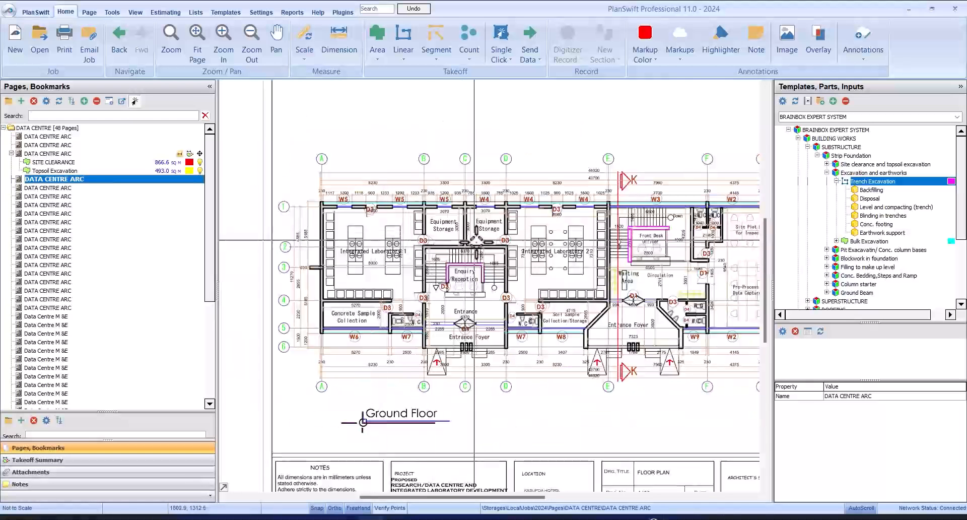
{"action": "scroll", "coordinate": [474, 241], "scroll_direction": "up", "scroll_amount": 3}
{"action": "scroll", "coordinate": [575, 235], "scroll_direction": "down", "scroll_amount": 1}
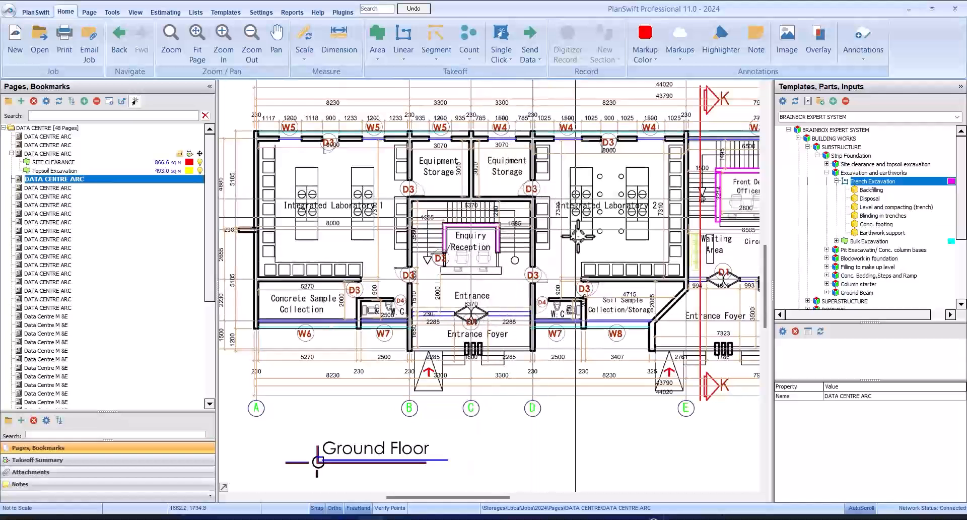
{"action": "scroll", "coordinate": [655, 278], "scroll_direction": "down", "scroll_amount": 1}
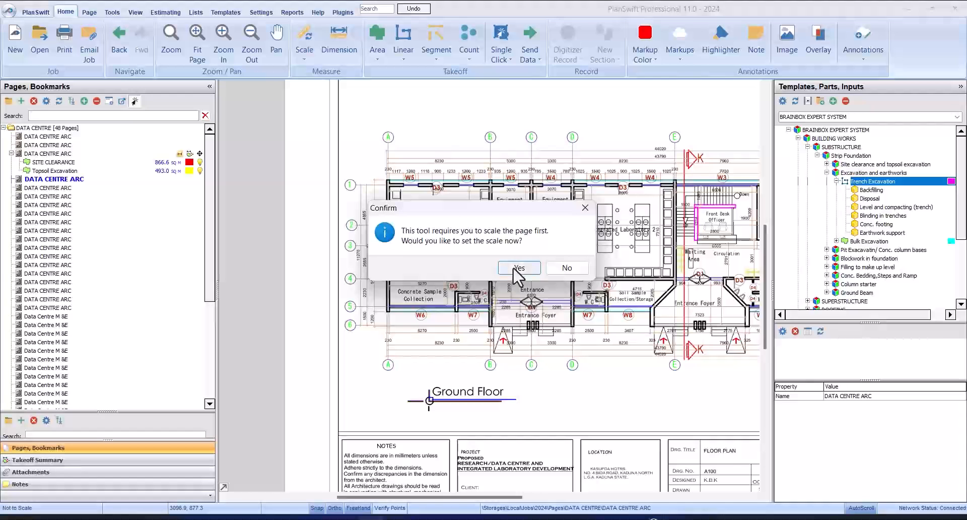
Scale the ground floor page to 11.27 m along the 11270 dimension between grid lines 1 and 6.
{"action": "left_click", "coordinate": [518, 269]}
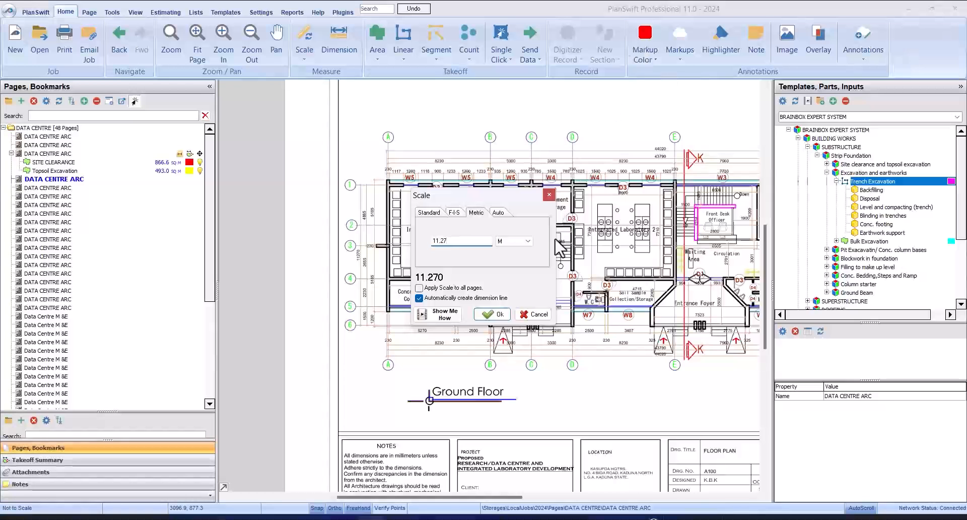
{"action": "left_click", "coordinate": [497, 314]}
{"action": "scroll", "coordinate": [313, 281], "scroll_direction": "up", "scroll_amount": 3}
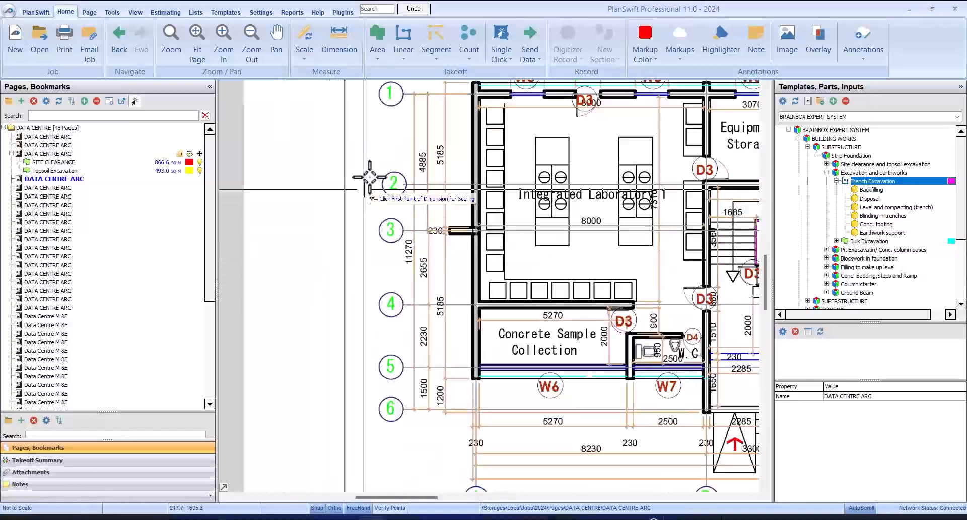
{"action": "scroll", "coordinate": [432, 89], "scroll_direction": "up", "scroll_amount": 2}
{"action": "left_click", "coordinate": [417, 90]}
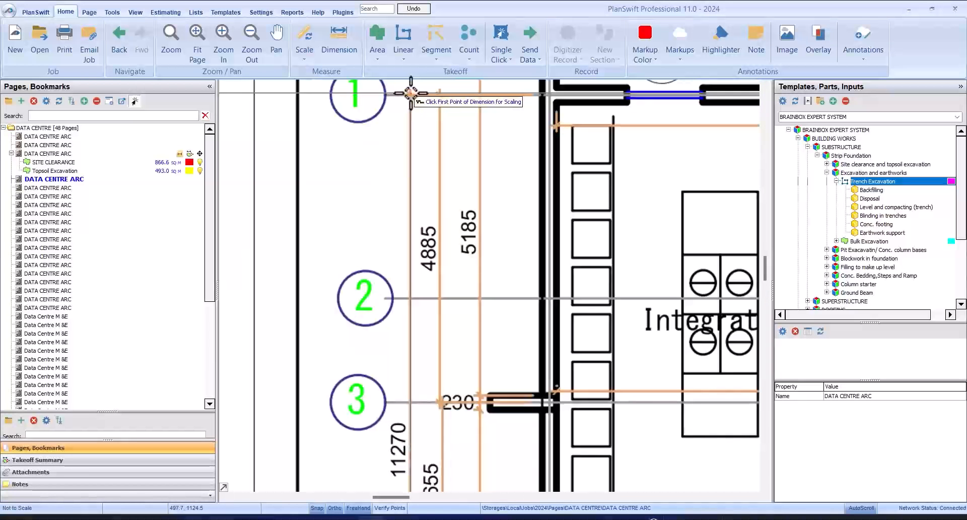
{"action": "scroll", "coordinate": [413, 92], "scroll_direction": "down", "scroll_amount": 1}
{"action": "scroll", "coordinate": [398, 423], "scroll_direction": "down", "scroll_amount": 2}
{"action": "scroll", "coordinate": [423, 408], "scroll_direction": "up", "scroll_amount": 2}
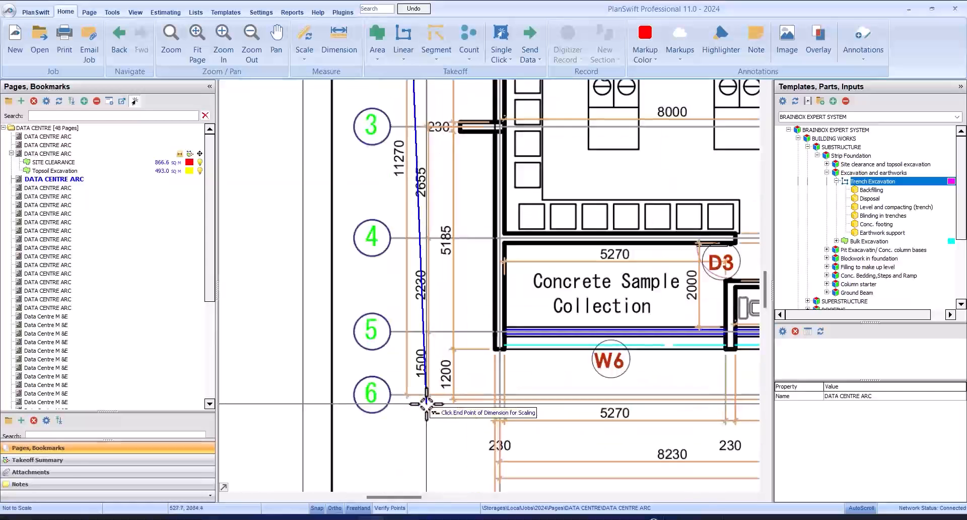
{"action": "scroll", "coordinate": [416, 393], "scroll_direction": "up", "scroll_amount": 3}
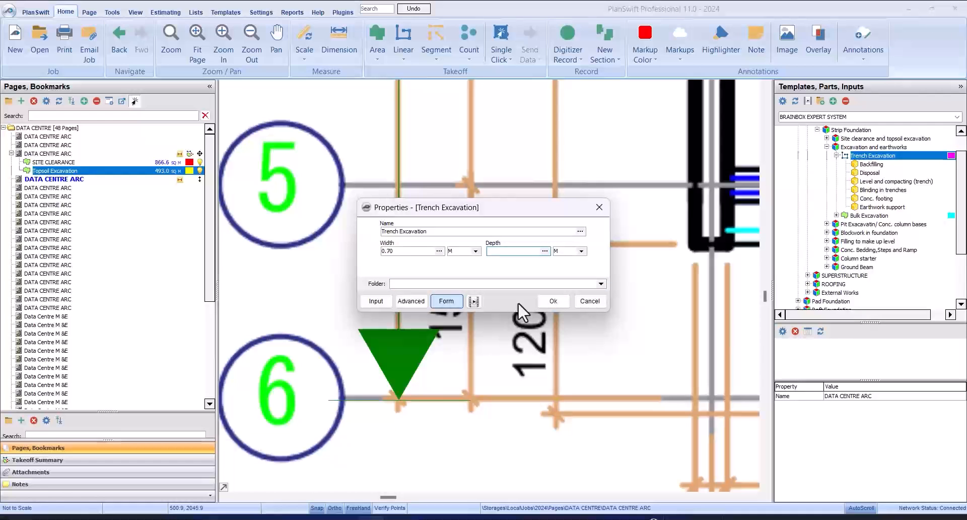
Create a Trench Excavation takeoff on the ground floor page, 0.70 m wide and 1.1 m deep.
{"action": "type", "text": "1.1"}
{"action": "left_click", "coordinate": [563, 304]}
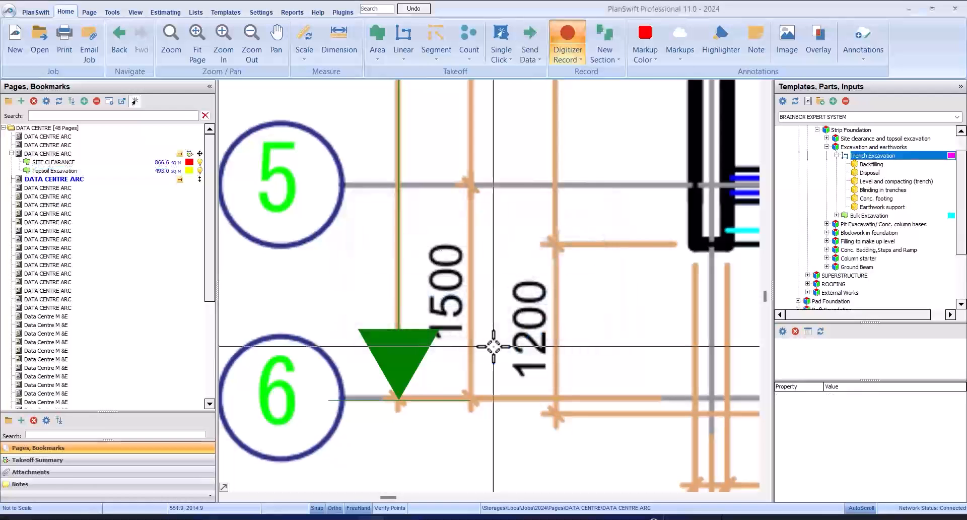
Start the Trench Excavation outline at the building's outer corner where grid lines A and 1 meet.
{"action": "scroll", "coordinate": [502, 338], "scroll_direction": "down", "scroll_amount": 4}
{"action": "scroll", "coordinate": [504, 328], "scroll_direction": "down", "scroll_amount": 3}
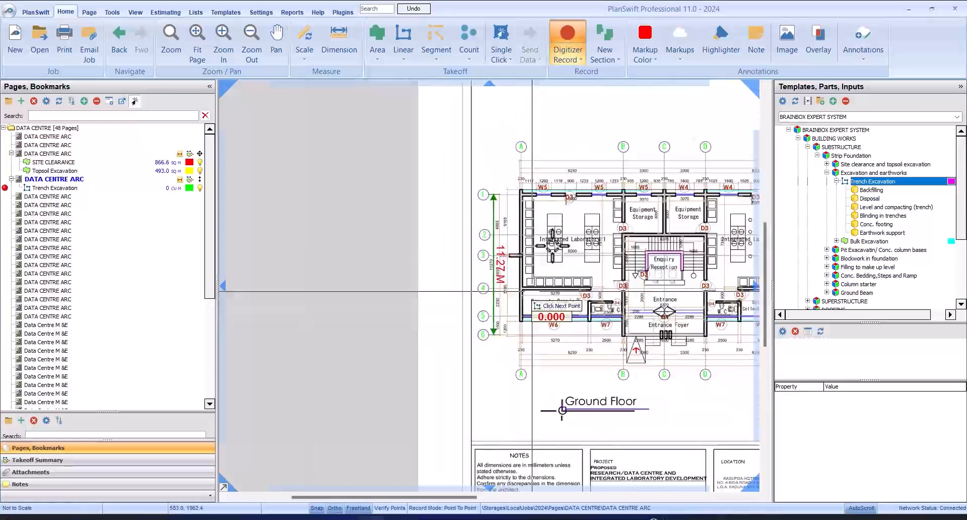
{"action": "scroll", "coordinate": [554, 211], "scroll_direction": "up", "scroll_amount": 5}
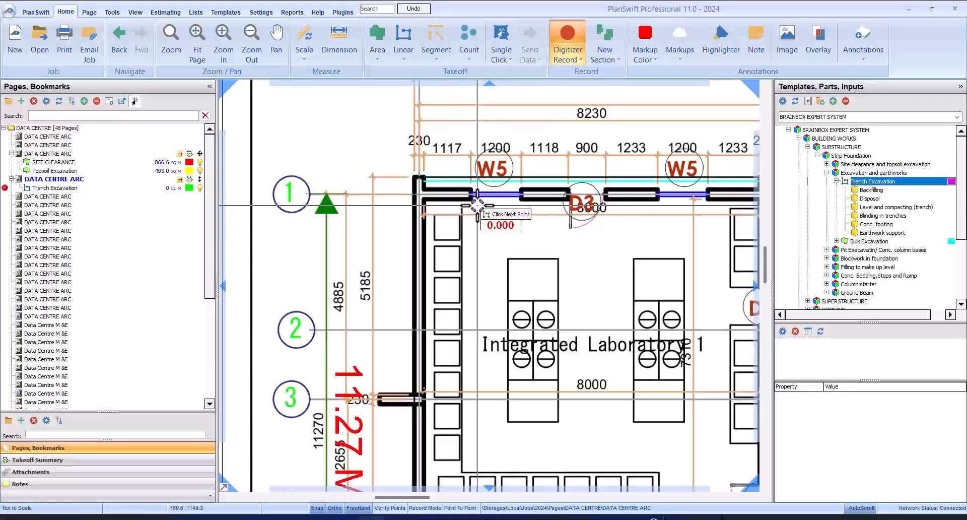
{"action": "scroll", "coordinate": [471, 208], "scroll_direction": "down", "scroll_amount": 4}
{"action": "scroll", "coordinate": [535, 193], "scroll_direction": "up", "scroll_amount": 4}
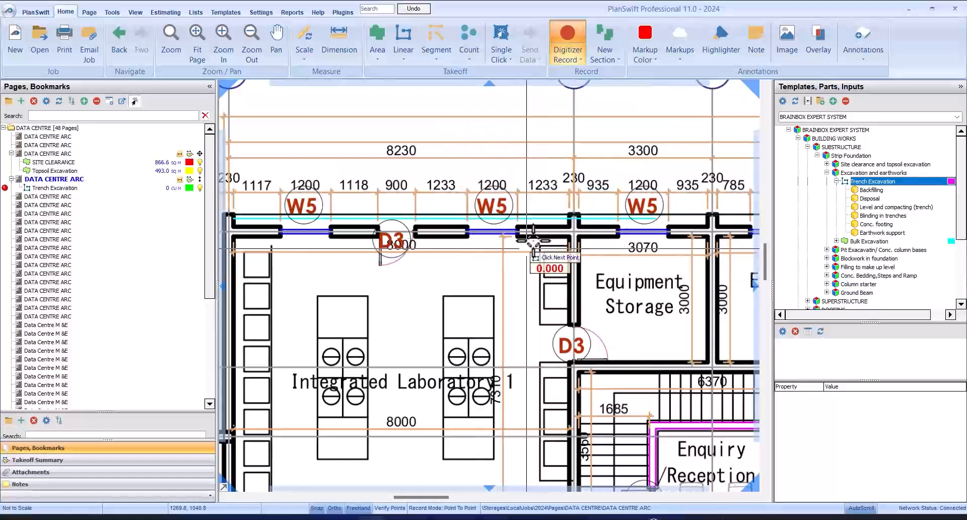
{"action": "scroll", "coordinate": [559, 229], "scroll_direction": "up", "scroll_amount": 3}
{"action": "scroll", "coordinate": [561, 226], "scroll_direction": "down", "scroll_amount": 3}
{"action": "scroll", "coordinate": [561, 227], "scroll_direction": "up", "scroll_amount": 2}
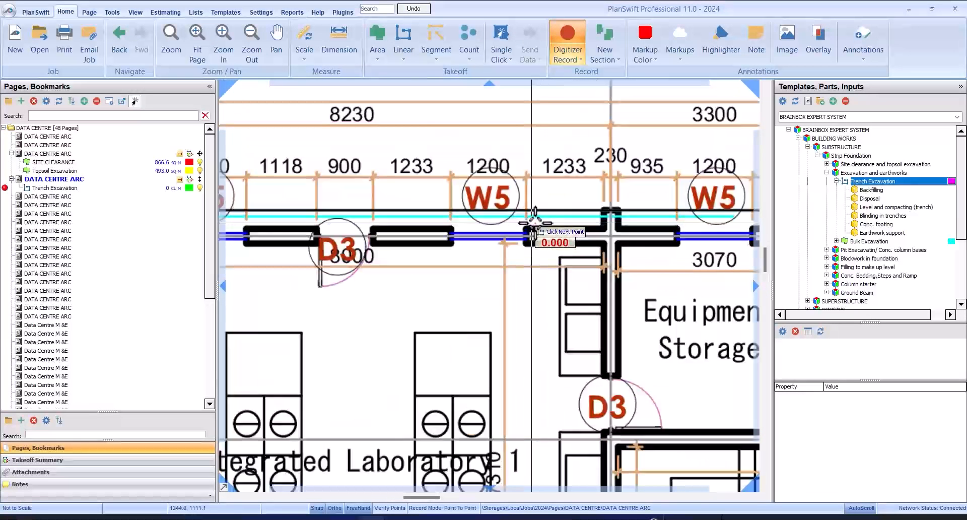
{"action": "scroll", "coordinate": [589, 222], "scroll_direction": "down", "scroll_amount": 2}
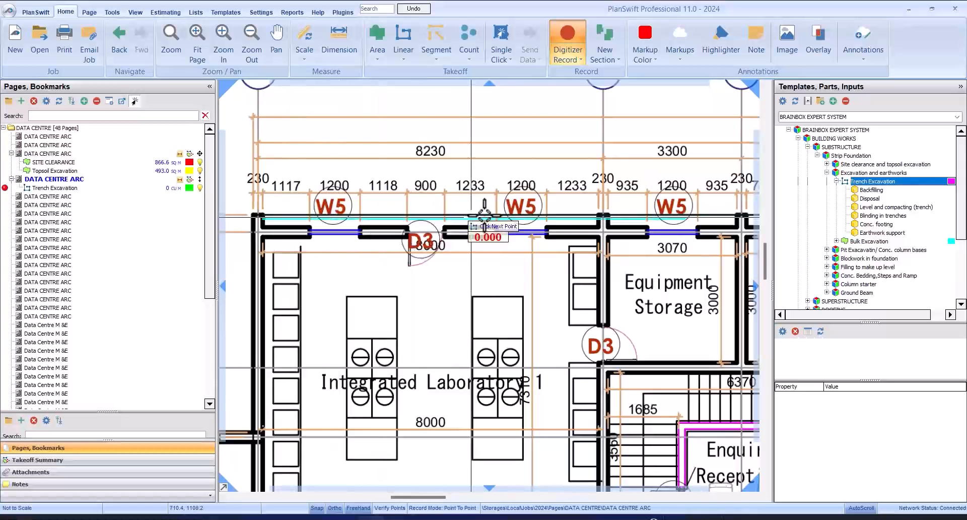
{"action": "scroll", "coordinate": [603, 223], "scroll_direction": "down", "scroll_amount": 2}
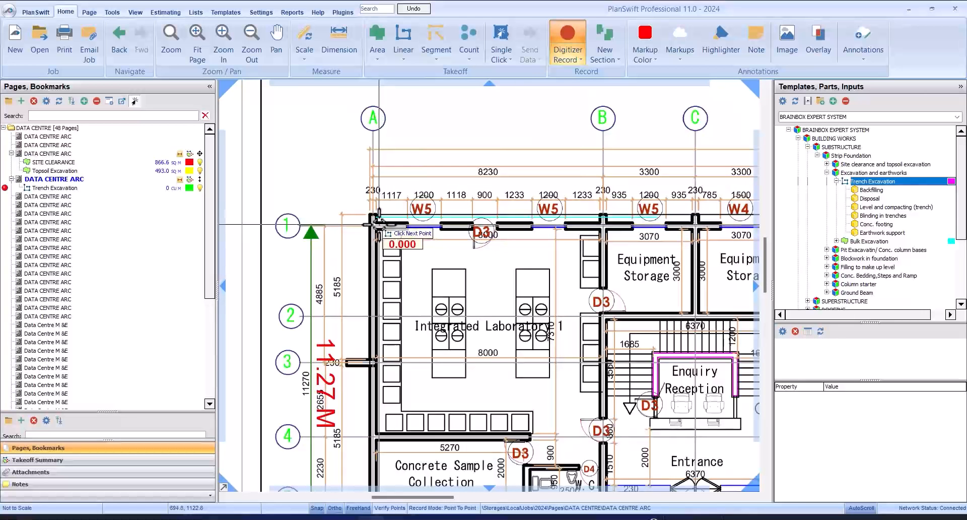
{"action": "scroll", "coordinate": [376, 217], "scroll_direction": "up", "scroll_amount": 2}
{"action": "scroll", "coordinate": [386, 218], "scroll_direction": "up", "scroll_amount": 2}
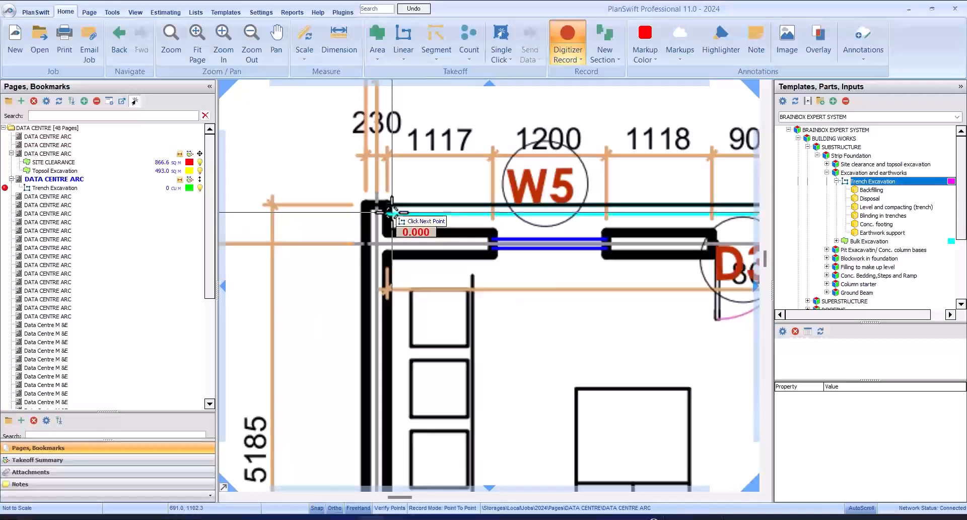
Run the trench along the external wall on grid line 1 to the outer corner at grid line I, about 43.7 m long.
{"action": "scroll", "coordinate": [431, 215], "scroll_direction": "down", "scroll_amount": 5}
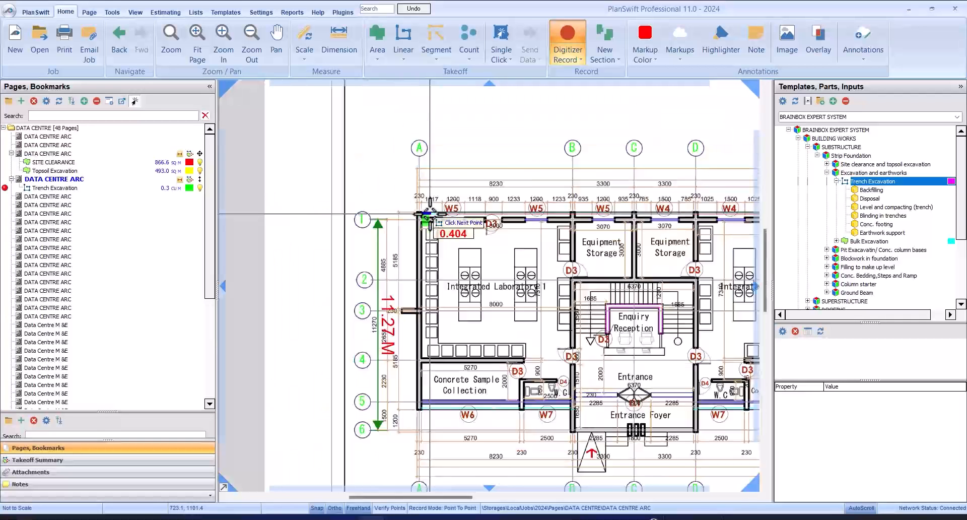
{"action": "scroll", "coordinate": [506, 212], "scroll_direction": "up", "scroll_amount": 4}
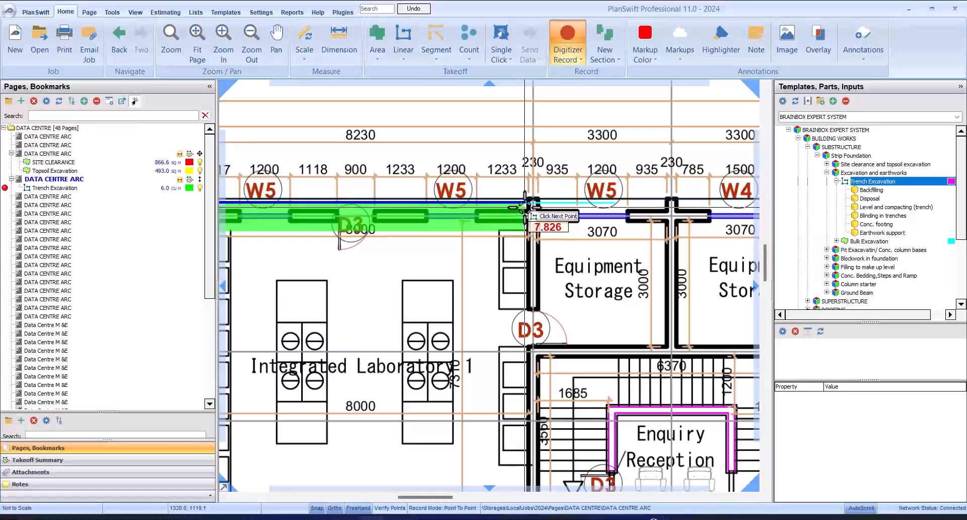
{"action": "scroll", "coordinate": [526, 205], "scroll_direction": "down", "scroll_amount": 5}
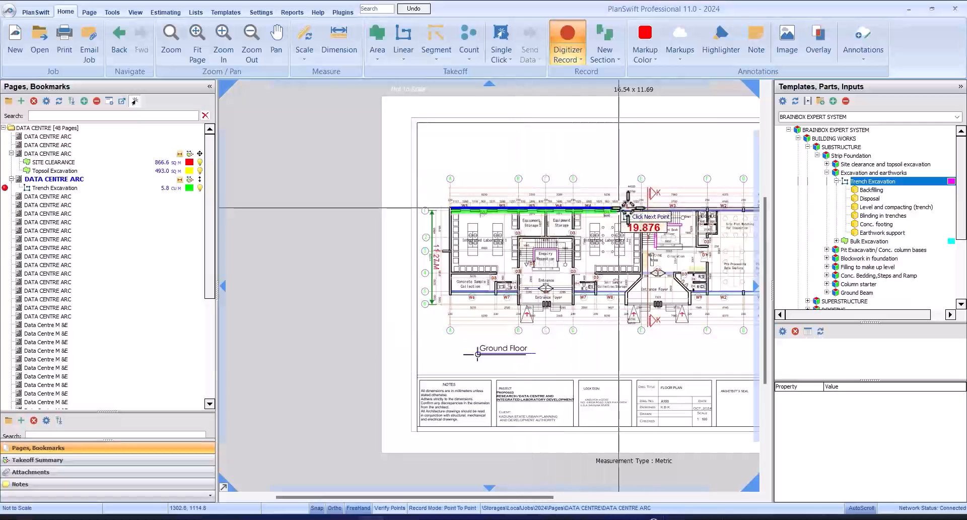
{"action": "scroll", "coordinate": [655, 207], "scroll_direction": "up", "scroll_amount": 4}
{"action": "scroll", "coordinate": [665, 208], "scroll_direction": "down", "scroll_amount": 5}
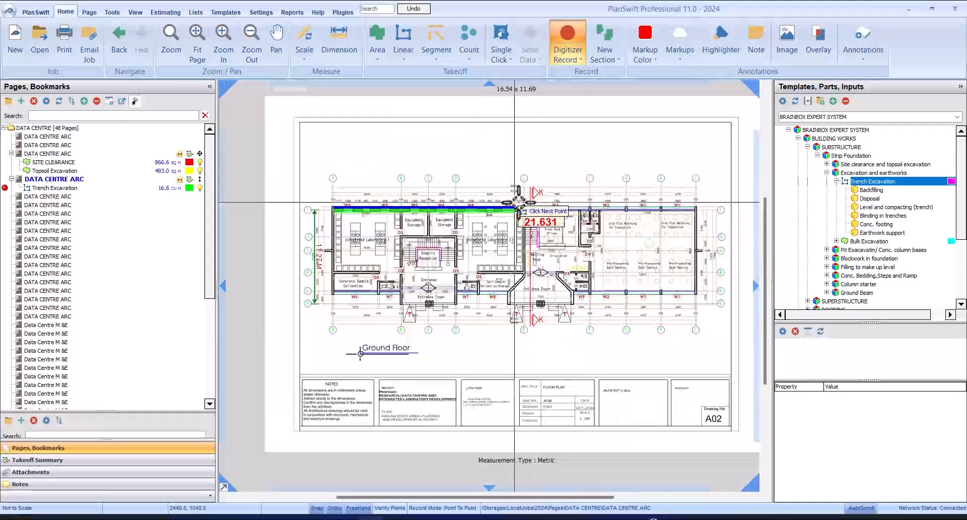
{"action": "scroll", "coordinate": [684, 208], "scroll_direction": "up", "scroll_amount": 6}
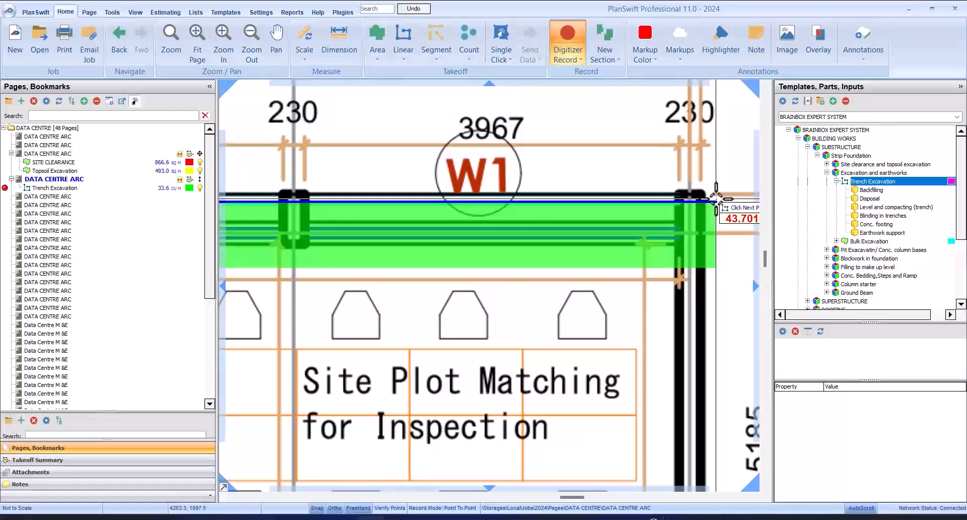
{"action": "left_click", "coordinate": [716, 199]}
Continue the trench about 10.4 m along the grid I wall, then about 14.9 m past W1 and W2 to the foyer corner beside W9.
{"action": "scroll", "coordinate": [716, 199], "scroll_direction": "down", "scroll_amount": 5}
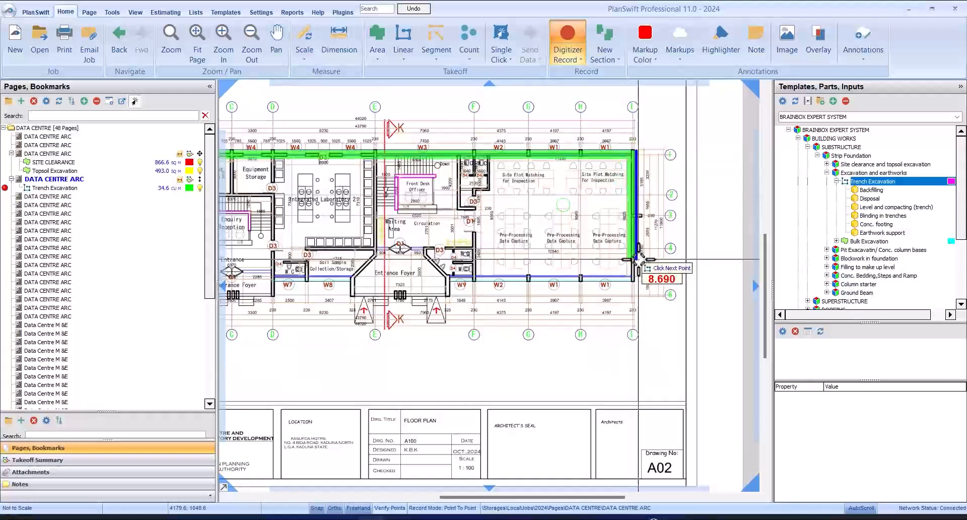
{"action": "scroll", "coordinate": [637, 260], "scroll_direction": "up", "scroll_amount": 5}
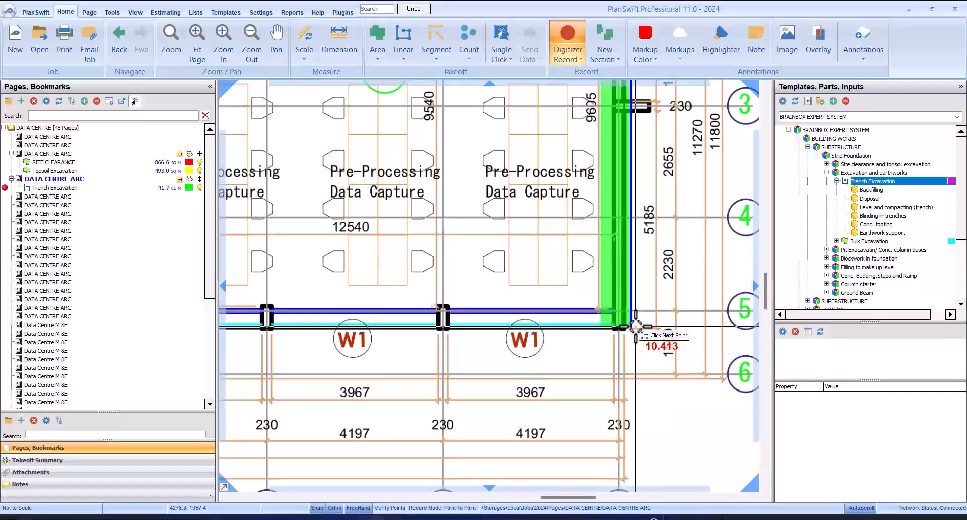
{"action": "left_click", "coordinate": [636, 326]}
{"action": "scroll", "coordinate": [636, 327], "scroll_direction": "down", "scroll_amount": 5}
{"action": "scroll", "coordinate": [382, 287], "scroll_direction": "up", "scroll_amount": 5}
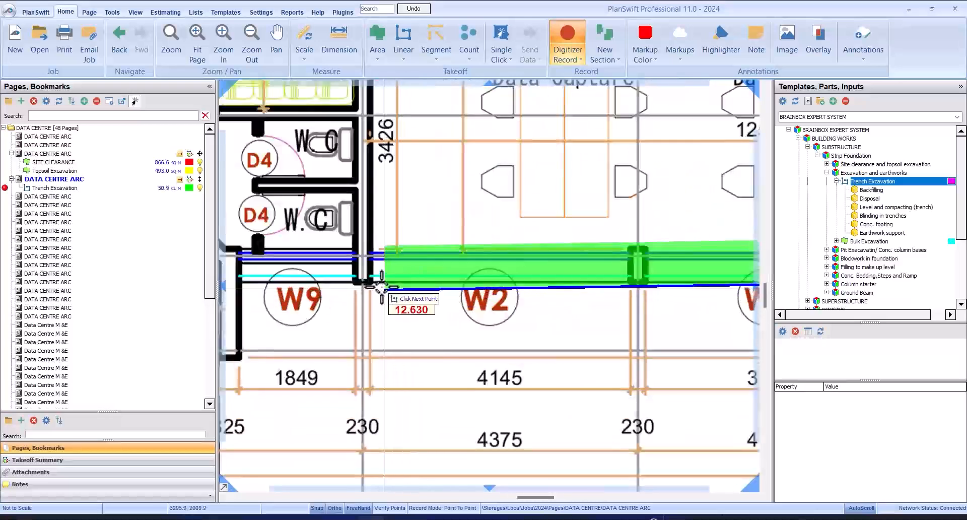
{"action": "scroll", "coordinate": [381, 286], "scroll_direction": "down", "scroll_amount": 5}
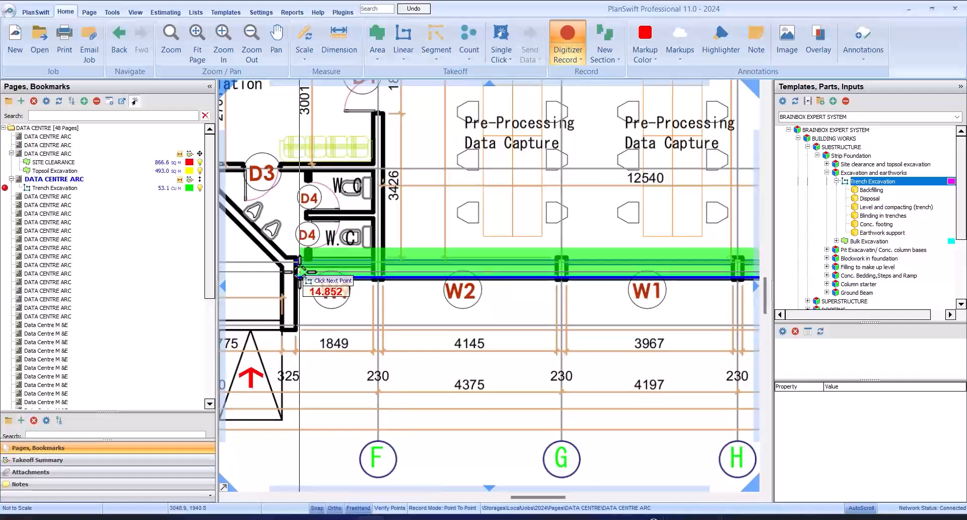
{"action": "left_click", "coordinate": [299, 275]}
Trace the trench around the projecting entrance foyer at grid E and back to the external wall beside W8.
{"action": "left_click", "coordinate": [297, 333]}
{"action": "scroll", "coordinate": [564, 224], "scroll_direction": "down", "scroll_amount": 3}
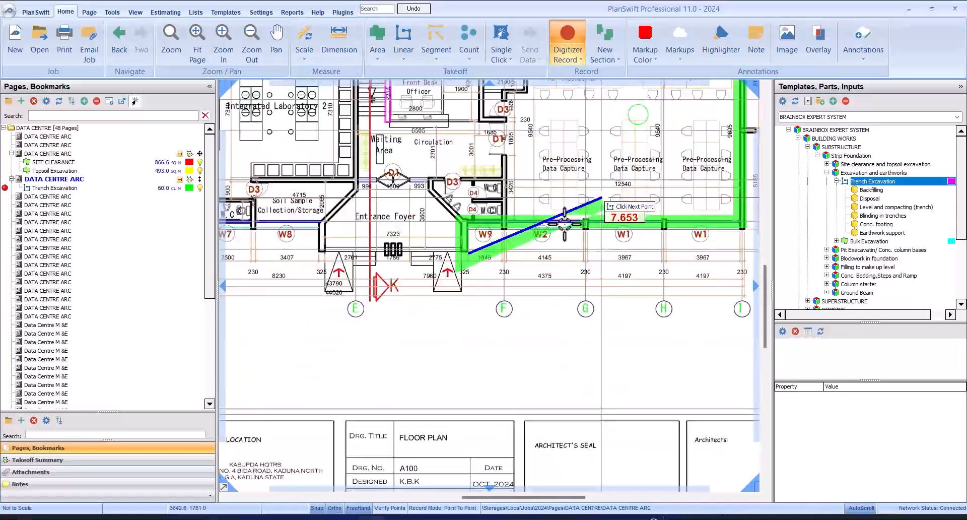
{"action": "left_click", "coordinate": [319, 249]}
{"action": "scroll", "coordinate": [320, 247], "scroll_direction": "up", "scroll_amount": 5}
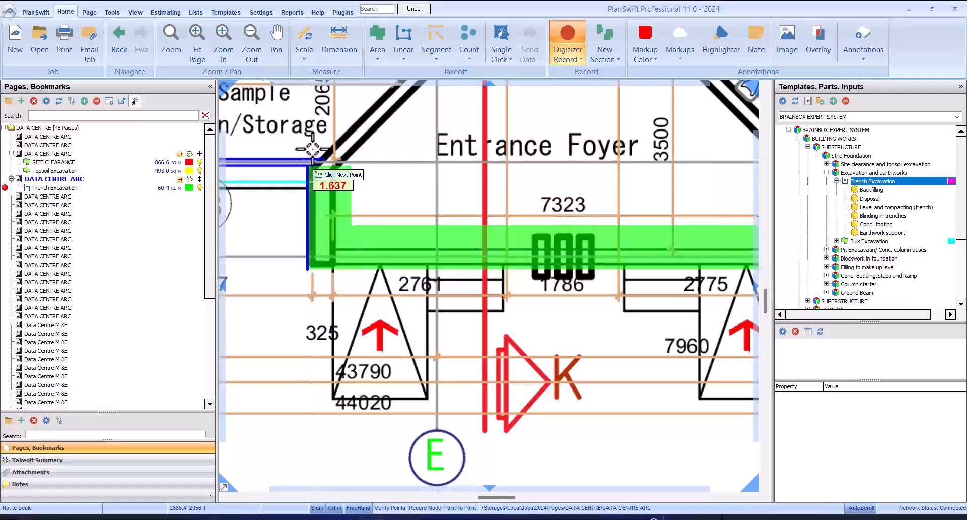
{"action": "left_click", "coordinate": [313, 149]}
{"action": "scroll", "coordinate": [422, 146], "scroll_direction": "down", "scroll_amount": 3}
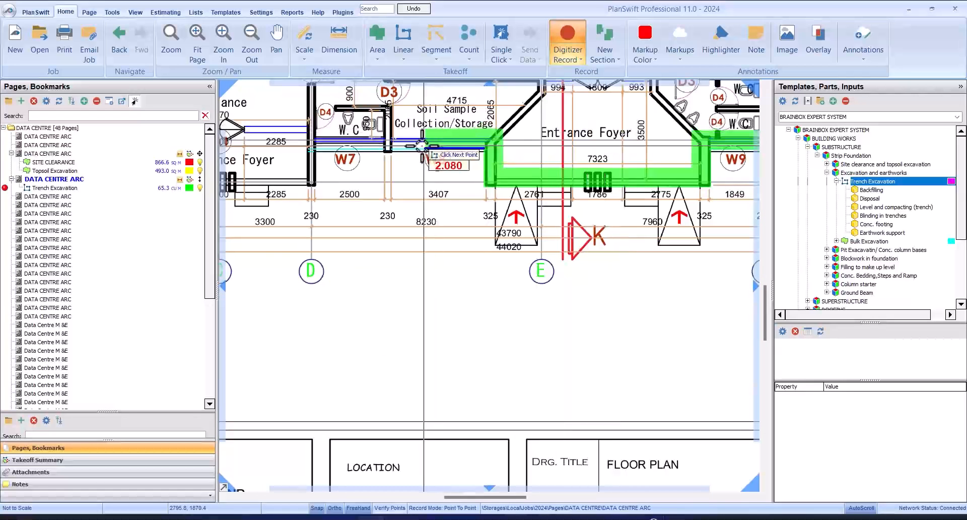
Trace the trench along the W8 and W7 wall to grid D and around the entrance foyer projection to grid B.
{"action": "left_click", "coordinate": [319, 149]}
{"action": "scroll", "coordinate": [319, 149], "scroll_direction": "up", "scroll_amount": 3}
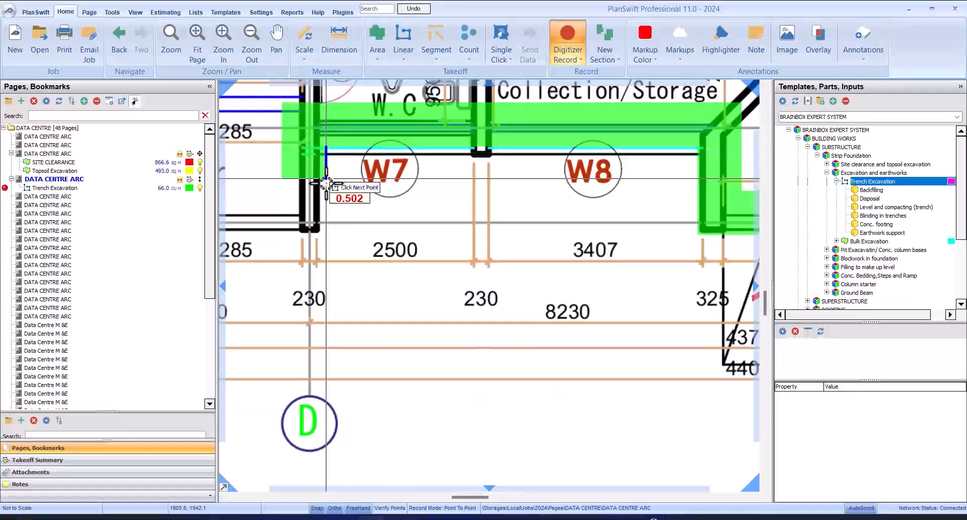
{"action": "left_click", "coordinate": [325, 235]}
{"action": "scroll", "coordinate": [325, 234], "scroll_direction": "down", "scroll_amount": 3}
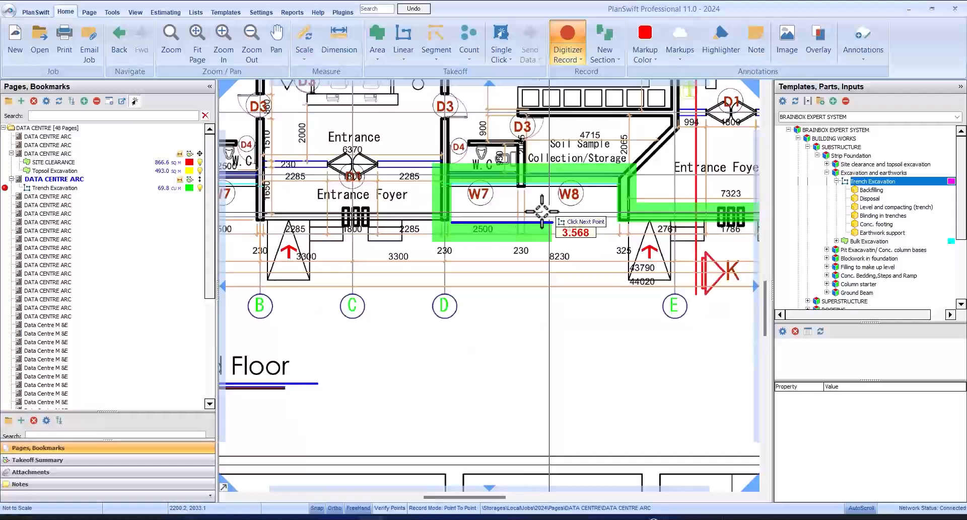
{"action": "left_click", "coordinate": [245, 241]}
{"action": "scroll", "coordinate": [245, 241], "scroll_direction": "up", "scroll_amount": 3}
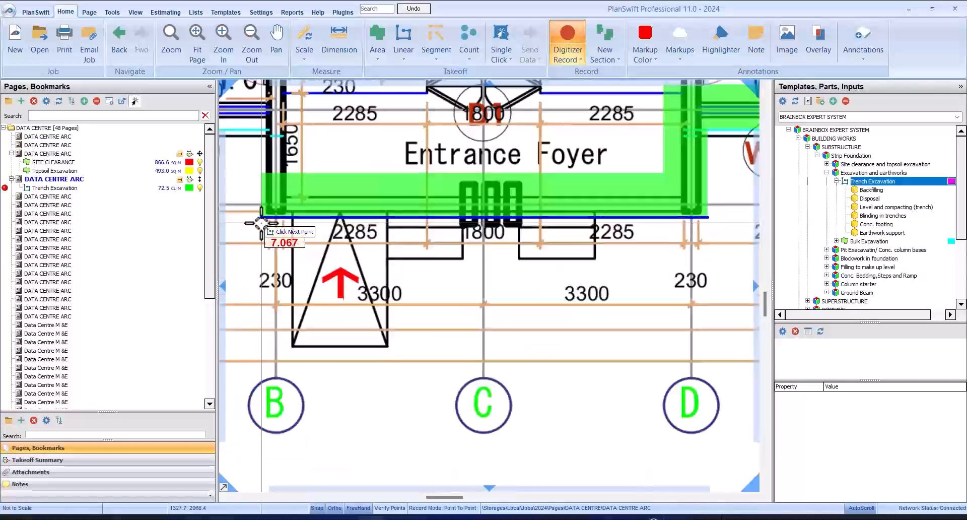
{"action": "left_click", "coordinate": [273, 115]}
{"action": "scroll", "coordinate": [272, 115], "scroll_direction": "down", "scroll_amount": 3}
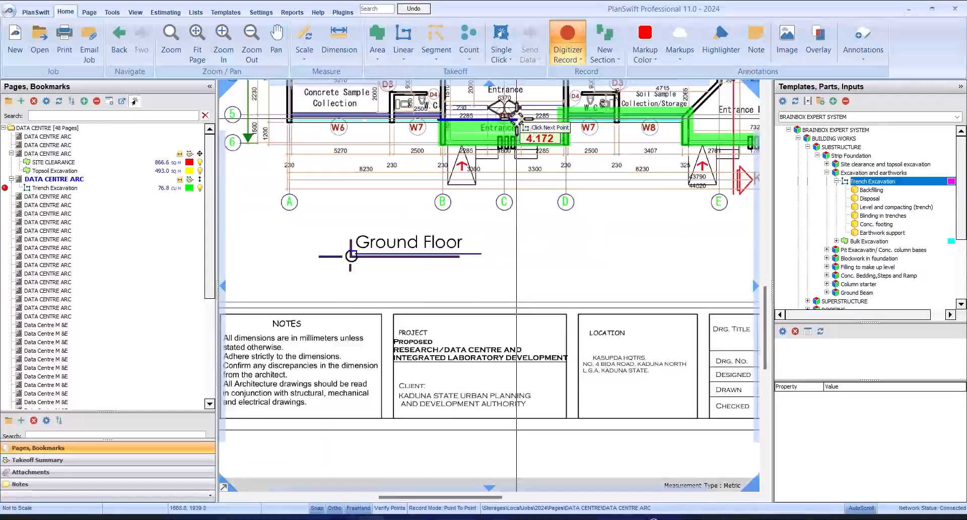
Run the trench along the W7 and W6 wall to grid A and about 10.3 m along the grid A wall to close the outline.
{"action": "left_click", "coordinate": [515, 119]}
{"action": "scroll", "coordinate": [274, 116], "scroll_direction": "up", "scroll_amount": 3}
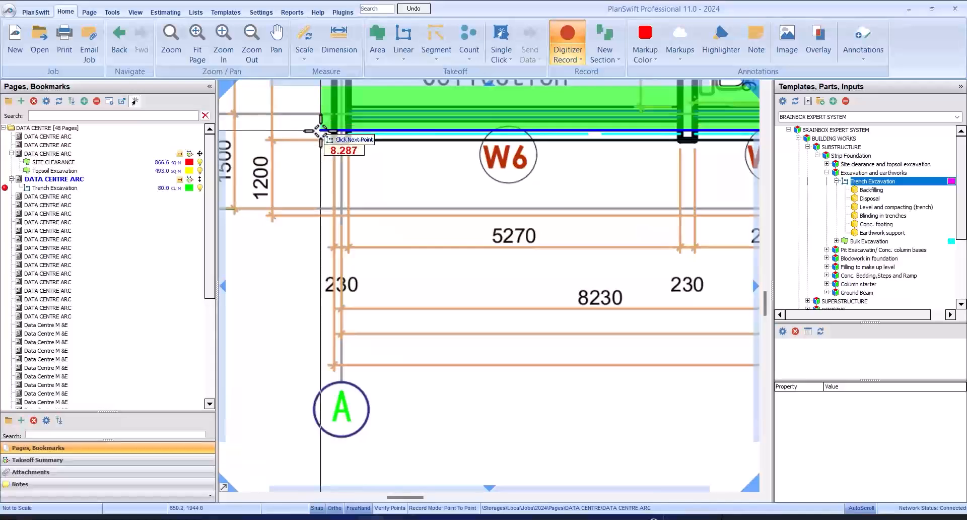
{"action": "left_click", "coordinate": [321, 130]}
{"action": "scroll", "coordinate": [320, 130], "scroll_direction": "down", "scroll_amount": 5}
{"action": "scroll", "coordinate": [332, 116], "scroll_direction": "up", "scroll_amount": 5}
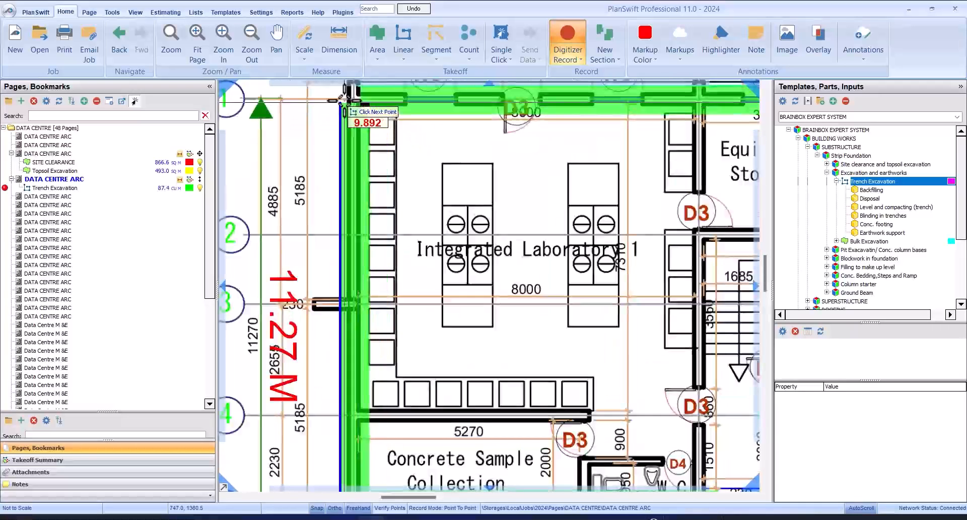
{"action": "left_click", "coordinate": [343, 99]}
{"action": "scroll", "coordinate": [343, 99], "scroll_direction": "down", "scroll_amount": 5}
{"action": "scroll", "coordinate": [339, 94], "scroll_direction": "up", "scroll_amount": 6}
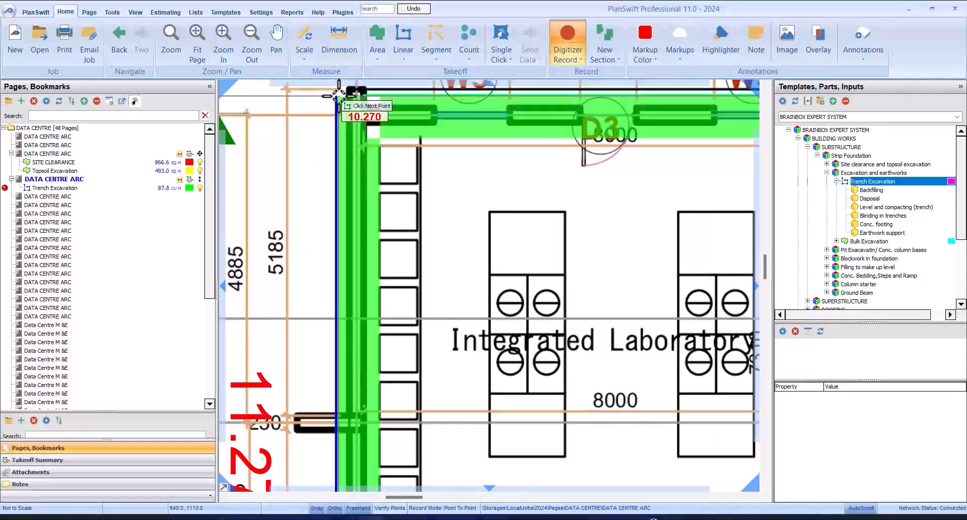
{"action": "left_click", "coordinate": [339, 95]}
{"action": "scroll", "coordinate": [393, 199], "scroll_direction": "down", "scroll_amount": 5}
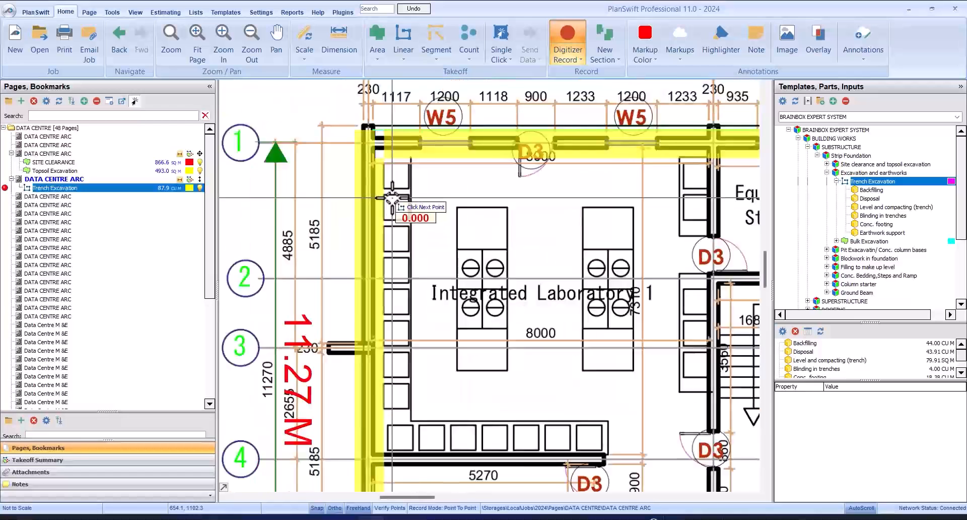
End the recording and delete the ground floor page's Trench Excavation takeoff, 0.7 wide and 1.1 deep, from the takeoff summary.
{"action": "scroll", "coordinate": [547, 236], "scroll_direction": "down", "scroll_amount": 3}
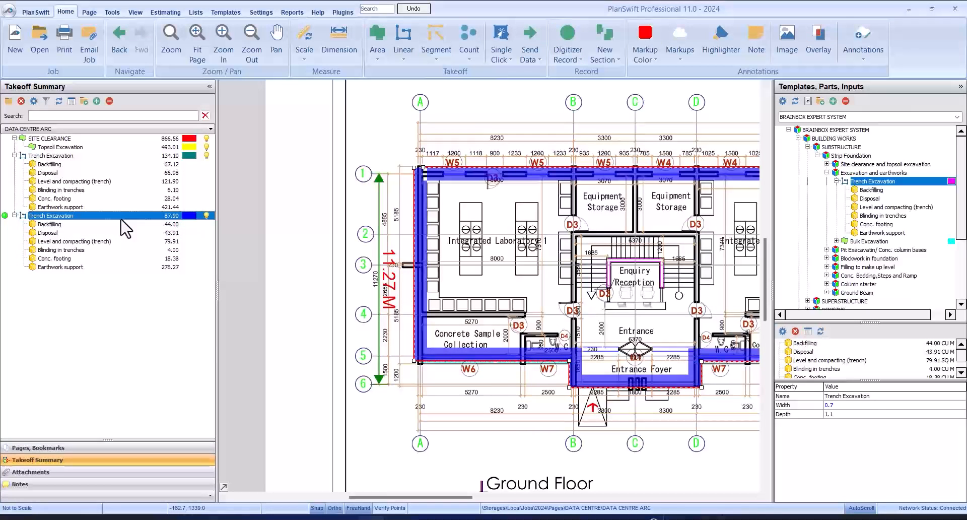
{"action": "right_click", "coordinate": [122, 226]}
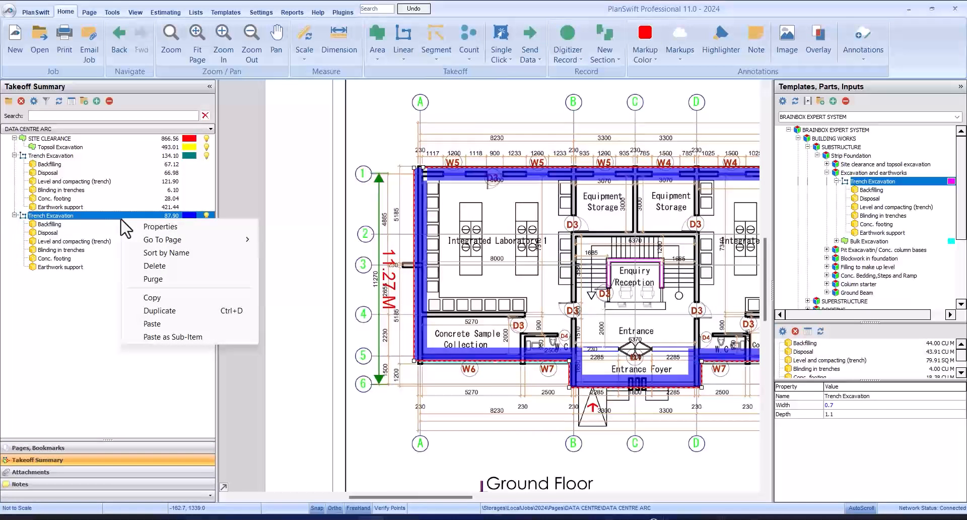
{"action": "left_click", "coordinate": [162, 265]}
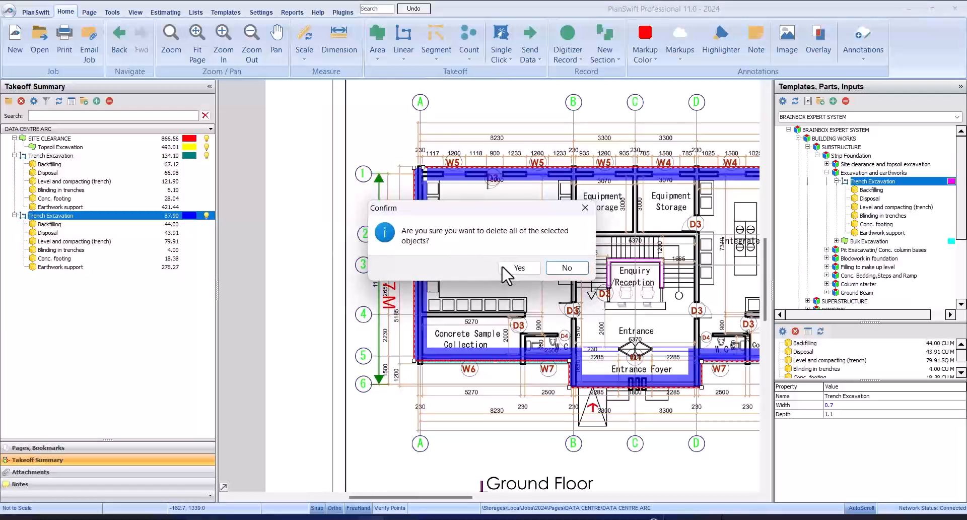
{"action": "left_click", "coordinate": [504, 268]}
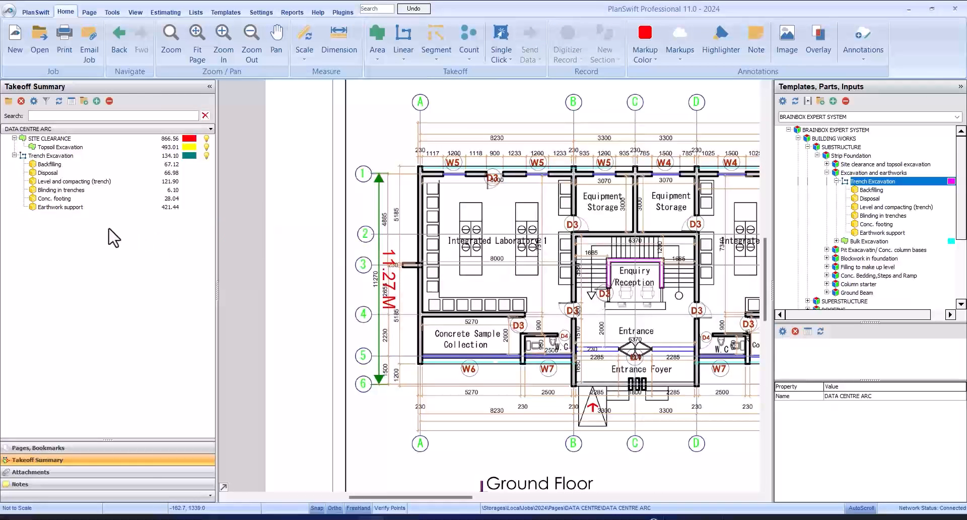
Select the SITE CLEARANCE takeoff, collapse the Trench Excavation template and select the pit excavation and concrete column bases template group.
{"action": "left_click", "coordinate": [47, 138]}
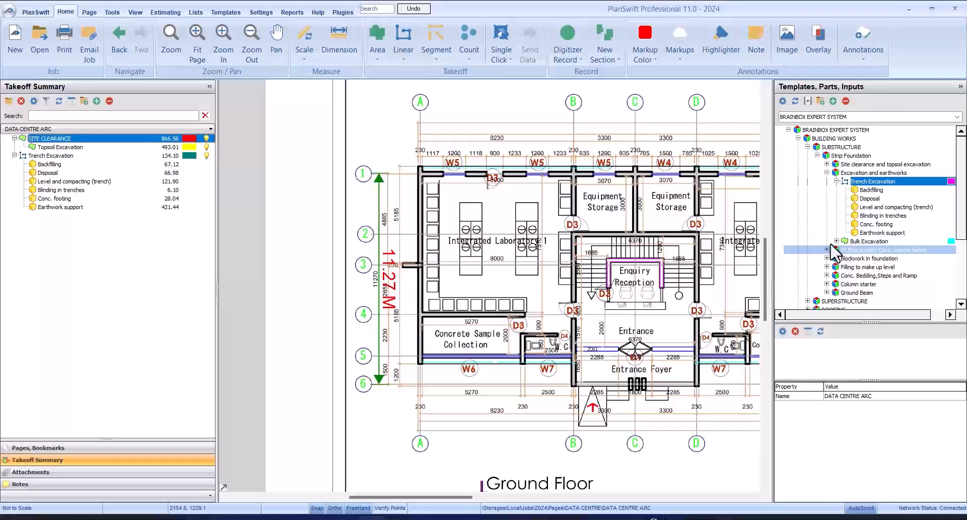
{"action": "left_click_drag", "start_coordinate": [833, 251], "coordinate": [843, 191]}
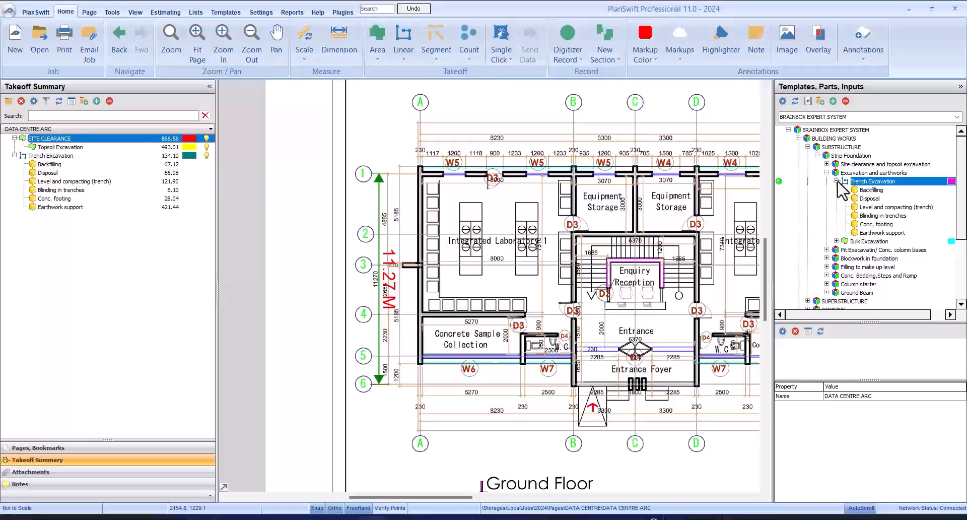
{"action": "left_click", "coordinate": [837, 182]}
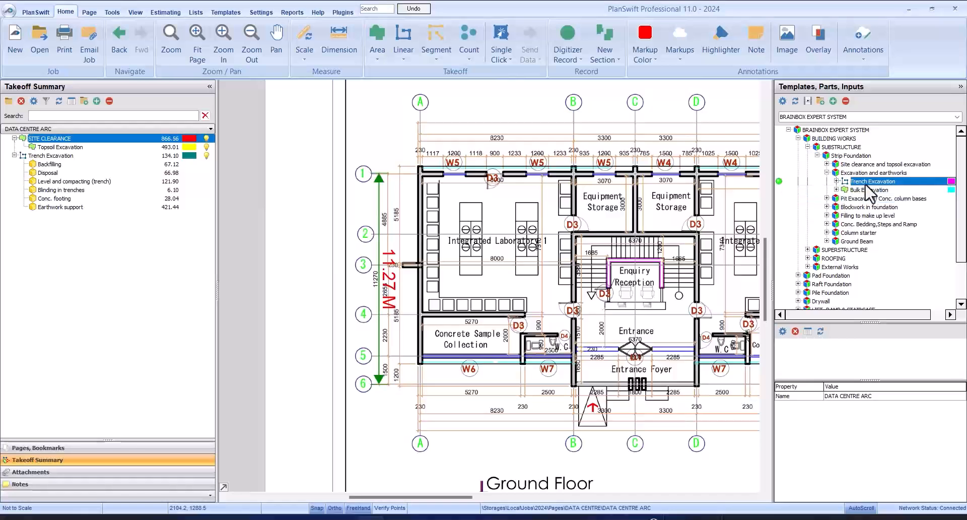
{"action": "left_click", "coordinate": [851, 200]}
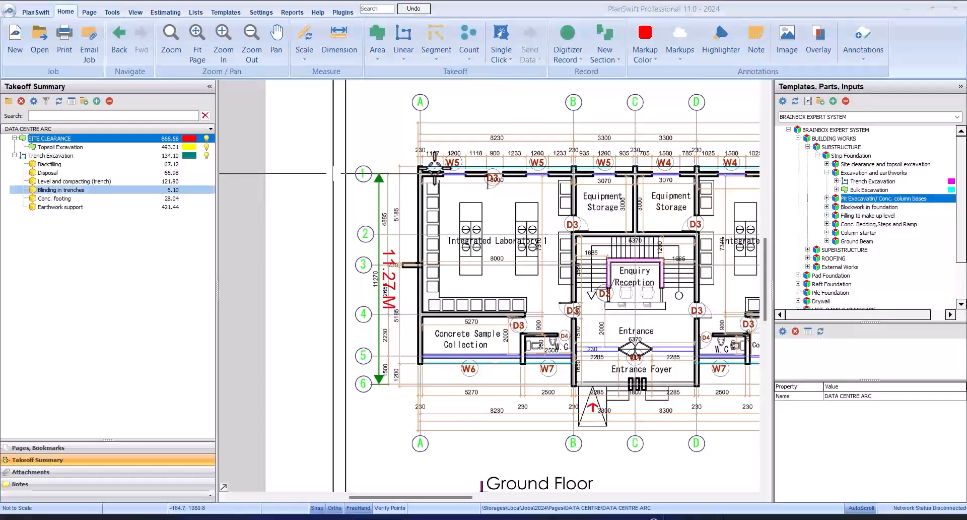
Check the Conc. footing thickness in the Trench Excavation takeoff's properties, and select the Earthwork support item.
{"action": "mouse_move", "coordinate": [851, 204]}
{"action": "left_mouse_down"}
{"action": "mouse_move", "coordinate": [857, 178]}
{"action": "mouse_move", "coordinate": [313, 78]}
{"action": "mouse_move", "coordinate": [116, 146]}
{"action": "mouse_move", "coordinate": [111, 170]}
{"action": "mouse_move", "coordinate": [126, 183]}
{"action": "mouse_move", "coordinate": [110, 202]}
{"action": "left_mouse_up"}
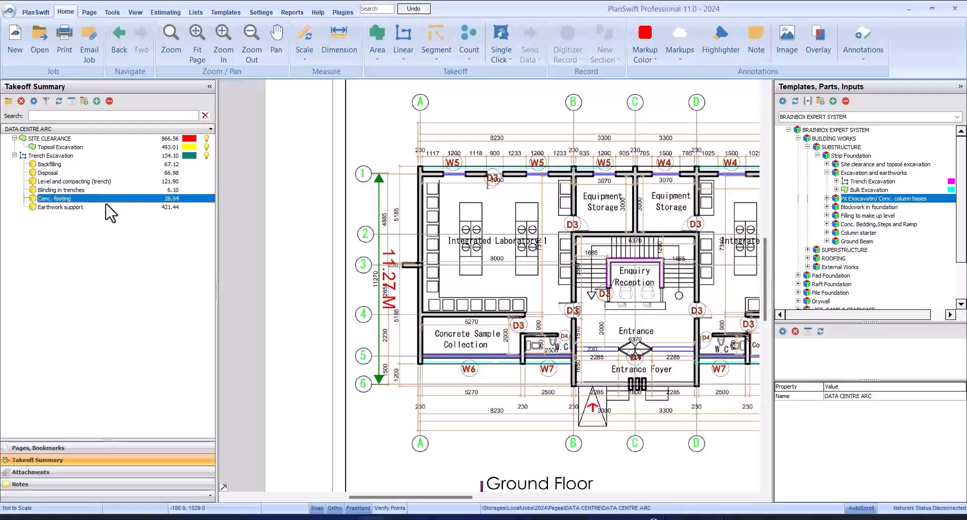
{"action": "double_click", "coordinate": [65, 201]}
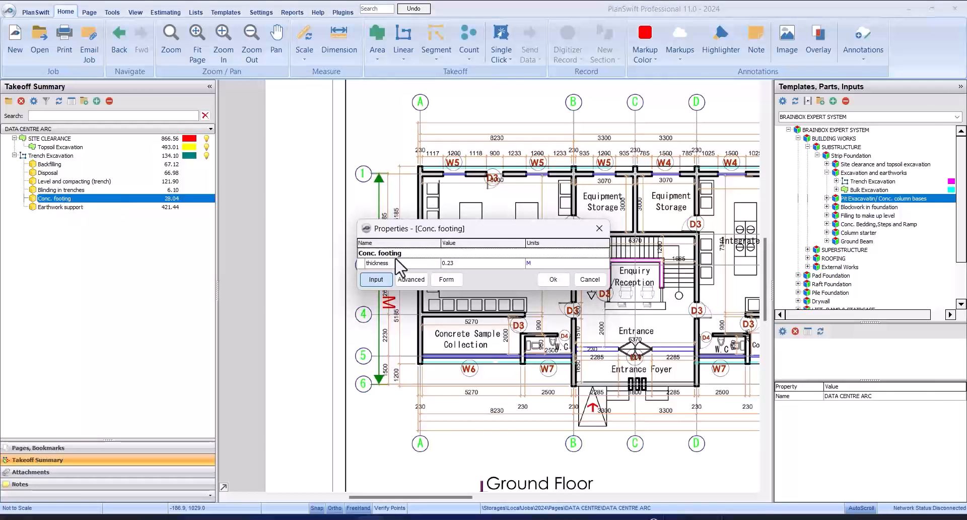
{"action": "left_click", "coordinate": [463, 266]}
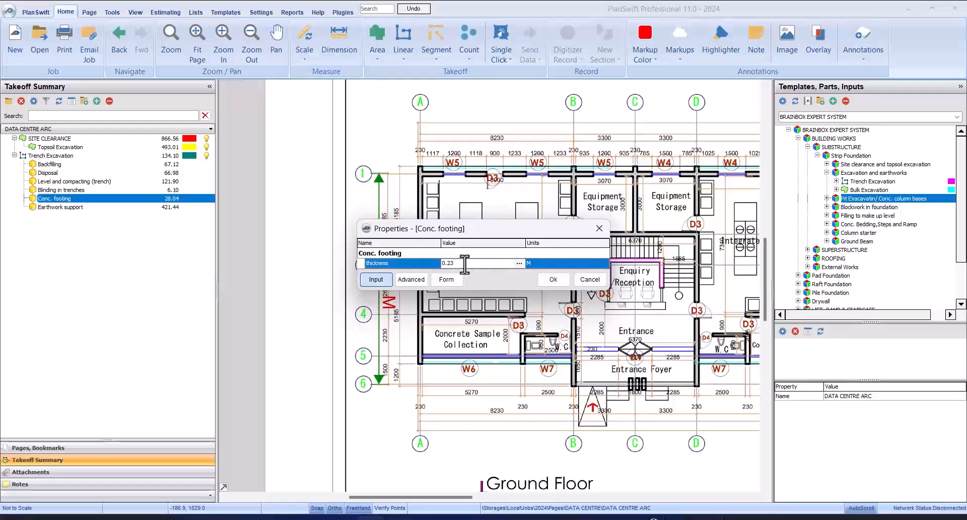
{"action": "left_click", "coordinate": [553, 279]}
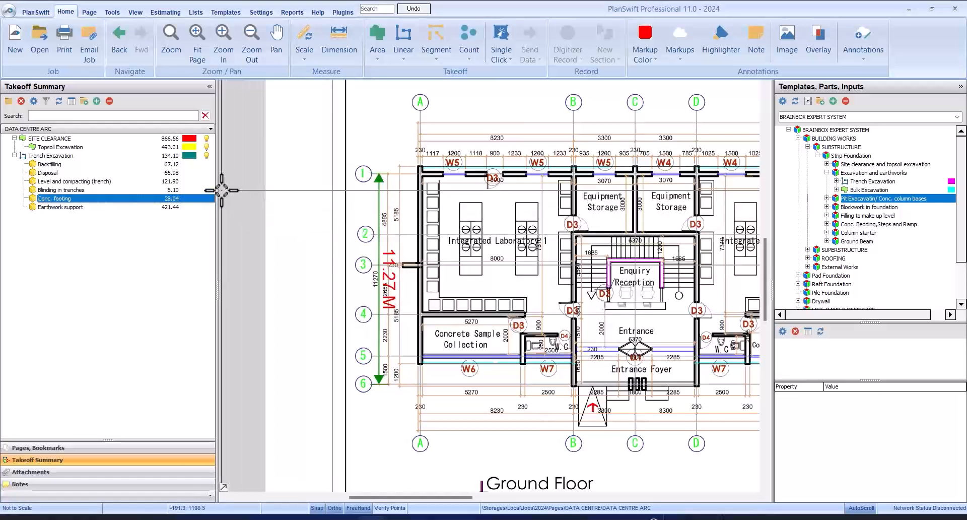
{"action": "left_click", "coordinate": [122, 209]}
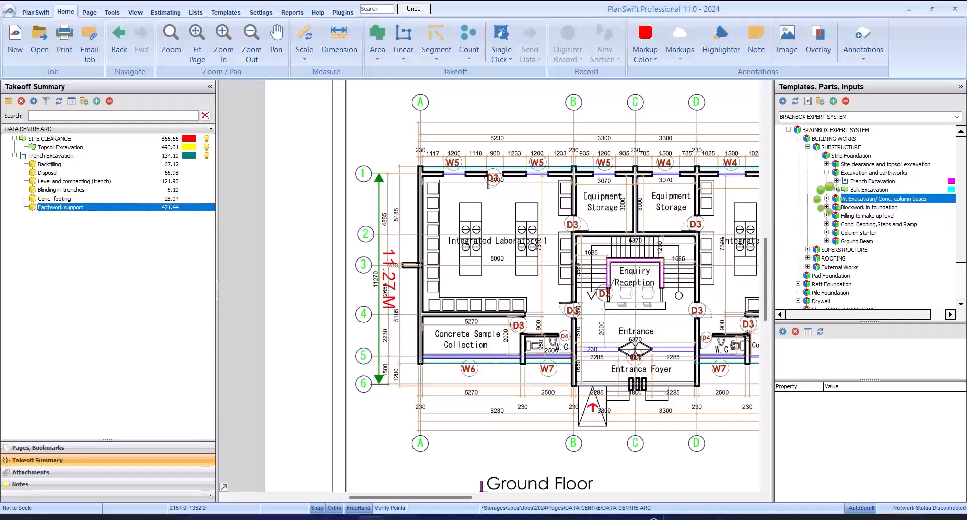
Expand the pit excavation to column base template with its items, and collapse the SITE CLEARANCE and Trench Excavation takeoffs.
{"action": "left_click", "coordinate": [827, 198]}
{"action": "left_click", "coordinate": [855, 206]}
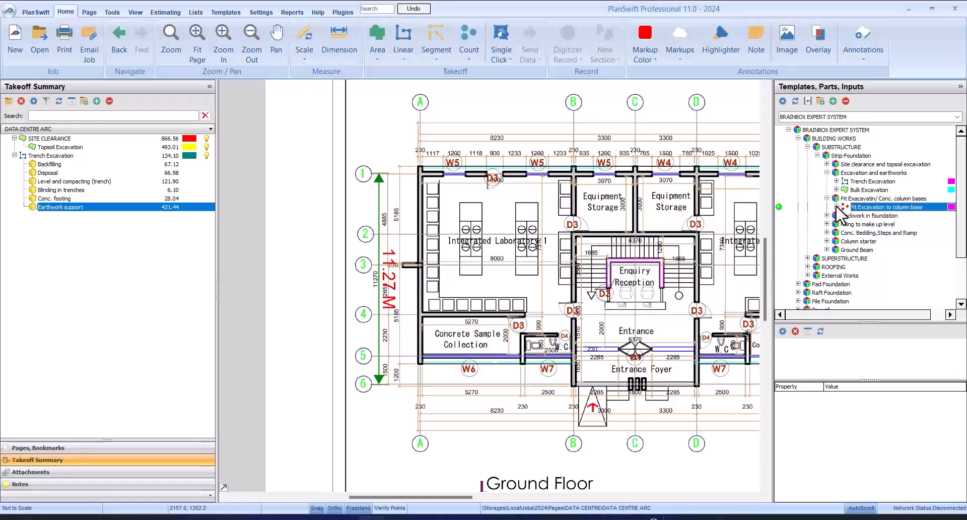
{"action": "left_click", "coordinate": [837, 207]}
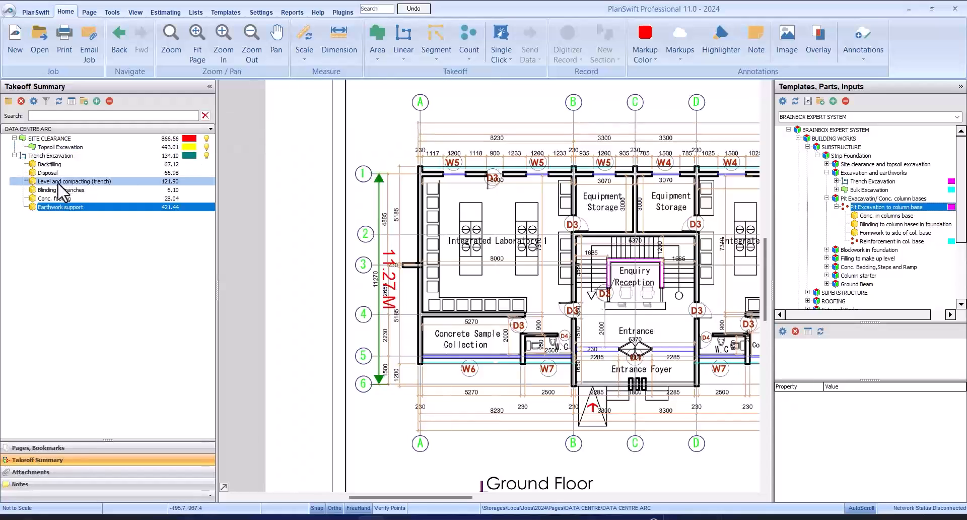
{"action": "left_click", "coordinate": [61, 147]}
{"action": "left_click", "coordinate": [14, 138]}
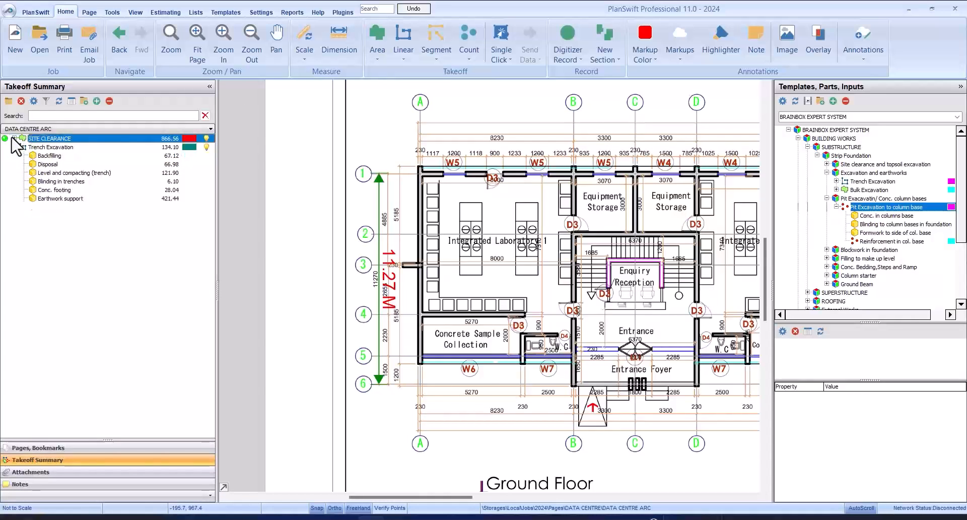
{"action": "left_click", "coordinate": [14, 146]}
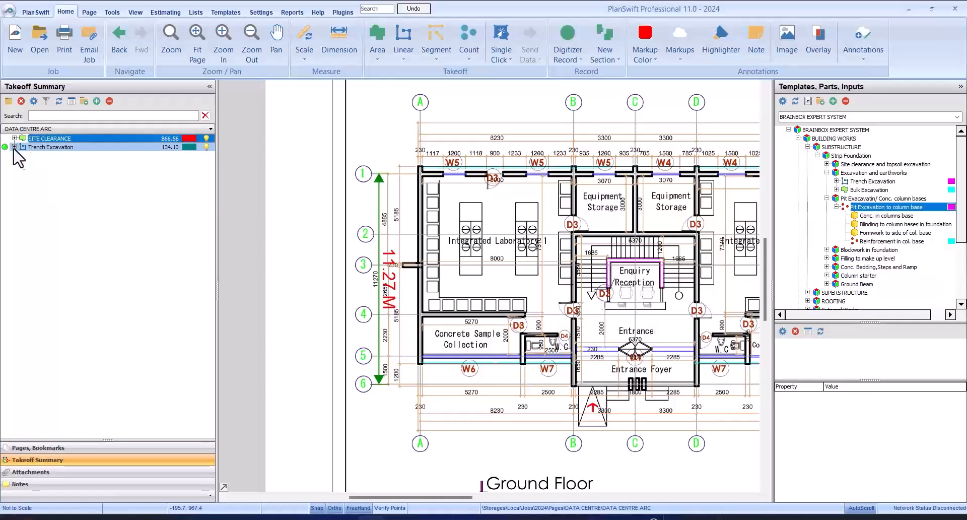
Find the structural drawings in the page list and compare the Base Types Details page with the Foundation General Arrangement page.
{"action": "left_click", "coordinate": [46, 447]}
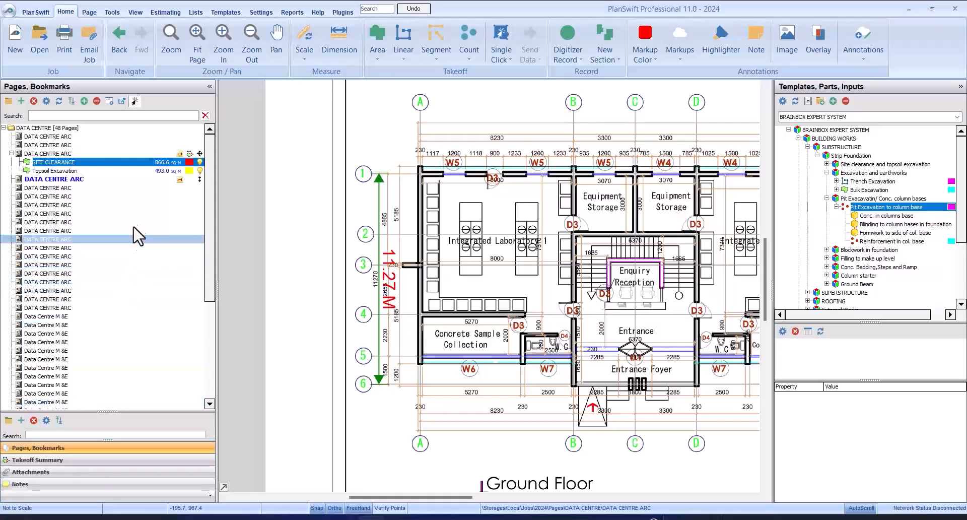
{"action": "scroll", "coordinate": [139, 231], "scroll_direction": "down", "scroll_amount": 4}
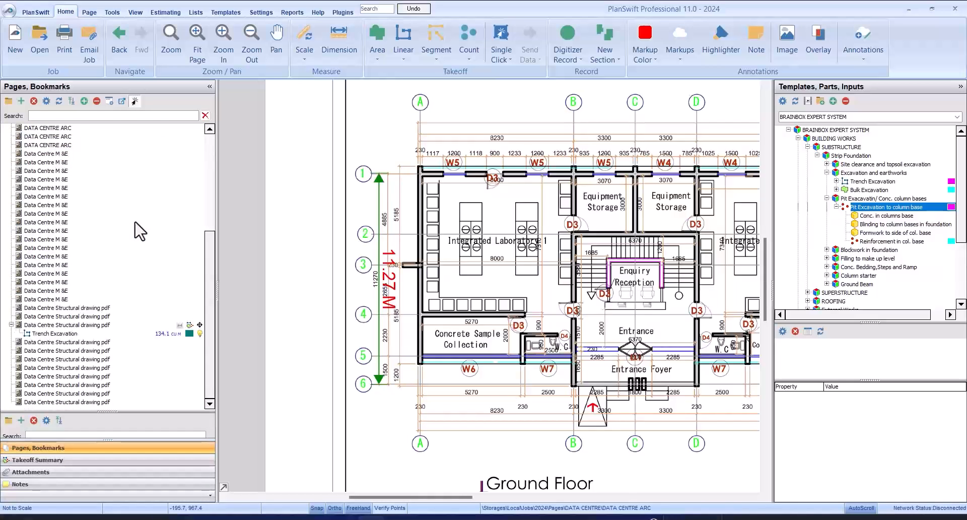
{"action": "left_click", "coordinate": [114, 342]}
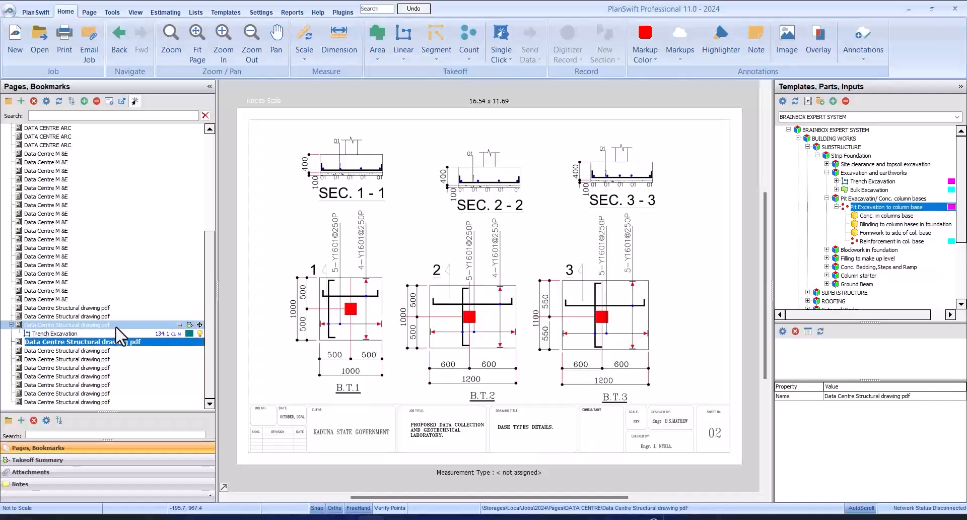
{"action": "left_click", "coordinate": [116, 325]}
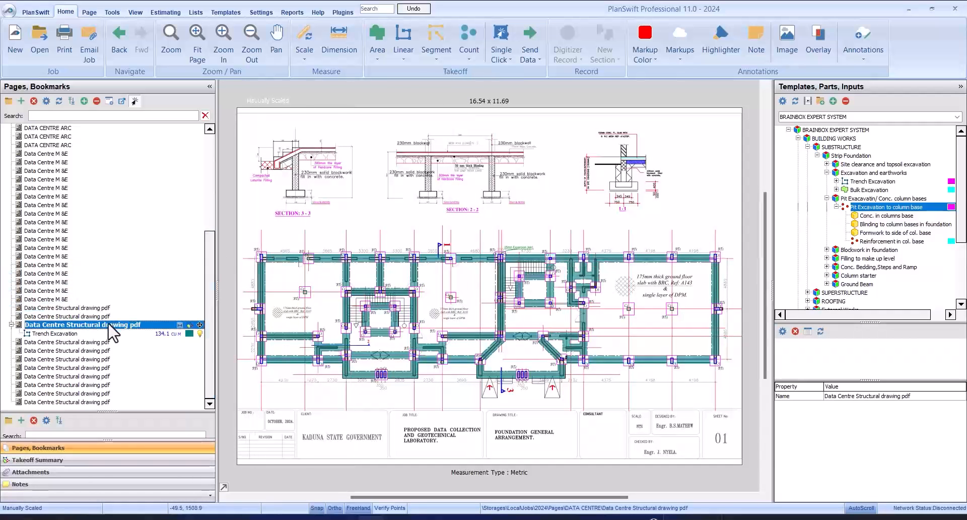
{"action": "left_click", "coordinate": [123, 343]}
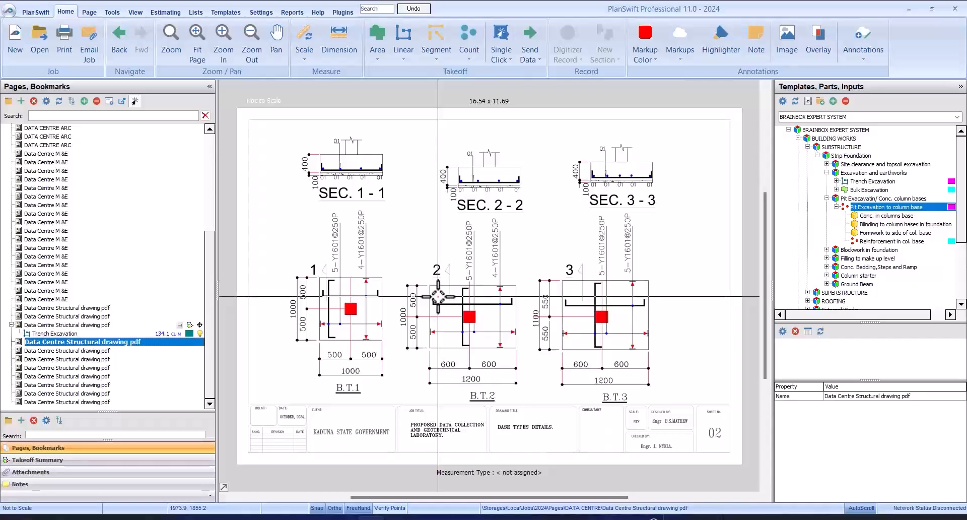
{"action": "left_click", "coordinate": [59, 325]}
Examine the base type labels on the foundation plan and the B.T.1 dimensions on the Base Types Details page.
{"action": "scroll", "coordinate": [273, 261], "scroll_direction": "up", "scroll_amount": 3}
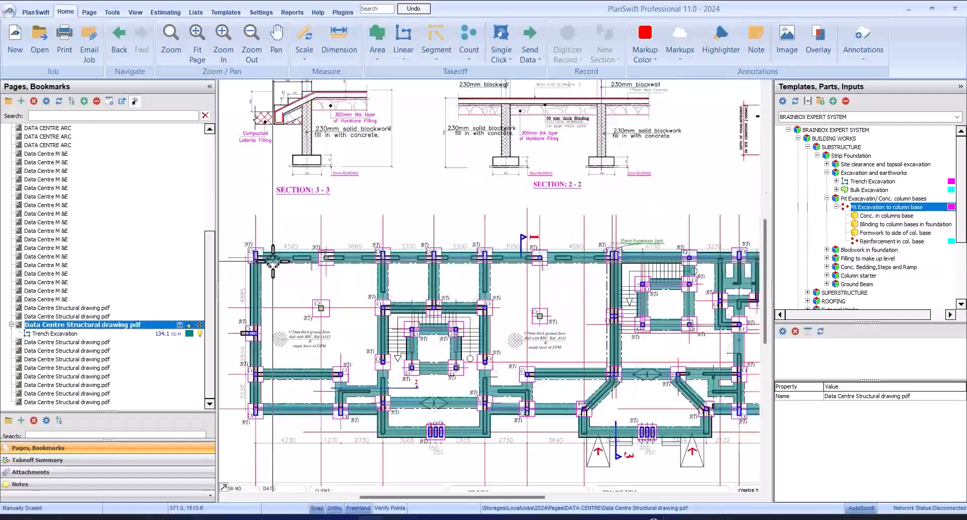
{"action": "scroll", "coordinate": [272, 262], "scroll_direction": "up", "scroll_amount": 2}
{"action": "scroll", "coordinate": [437, 258], "scroll_direction": "down", "scroll_amount": 2}
{"action": "scroll", "coordinate": [346, 250], "scroll_direction": "up", "scroll_amount": 3}
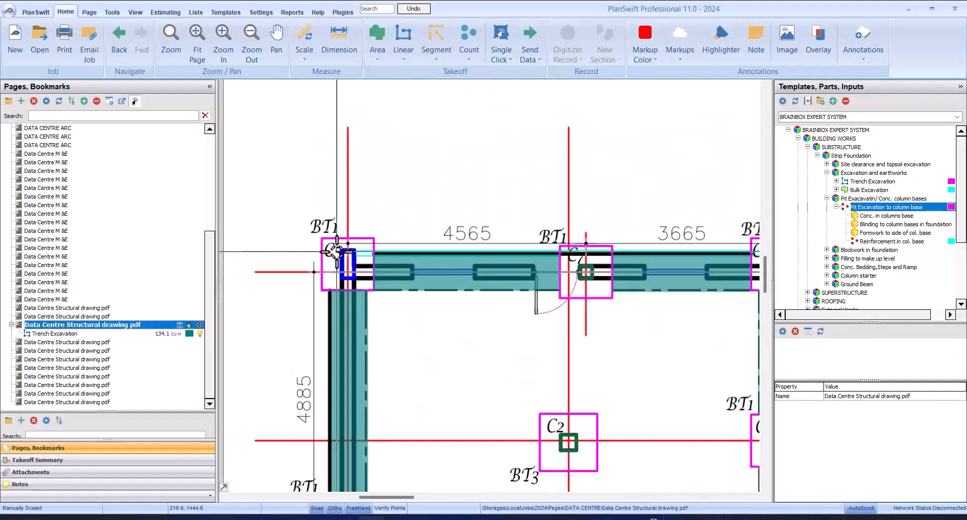
{"action": "scroll", "coordinate": [332, 250], "scroll_direction": "down", "scroll_amount": 4}
{"action": "scroll", "coordinate": [313, 383], "scroll_direction": "up", "scroll_amount": 4}
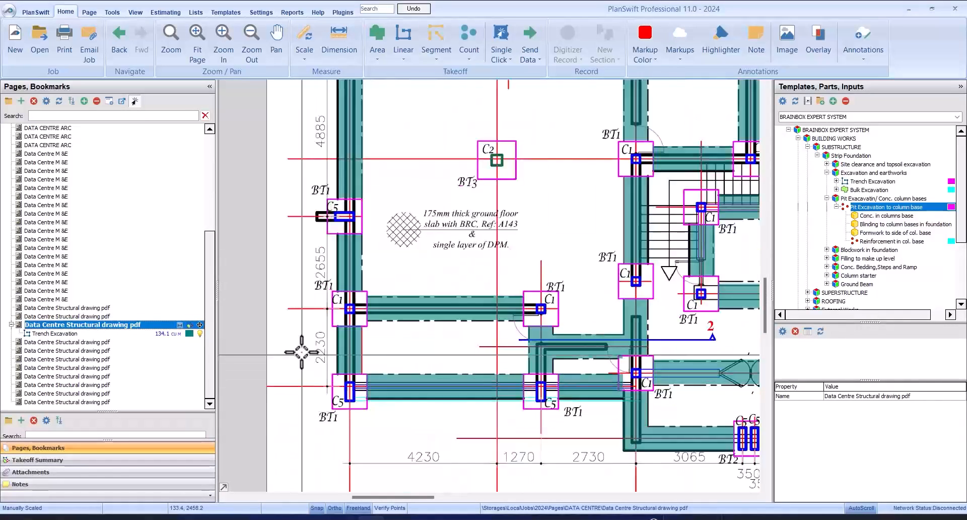
{"action": "scroll", "coordinate": [302, 352], "scroll_direction": "down", "scroll_amount": 4}
{"action": "scroll", "coordinate": [504, 378], "scroll_direction": "up", "scroll_amount": 4}
{"action": "scroll", "coordinate": [498, 362], "scroll_direction": "down", "scroll_amount": 2}
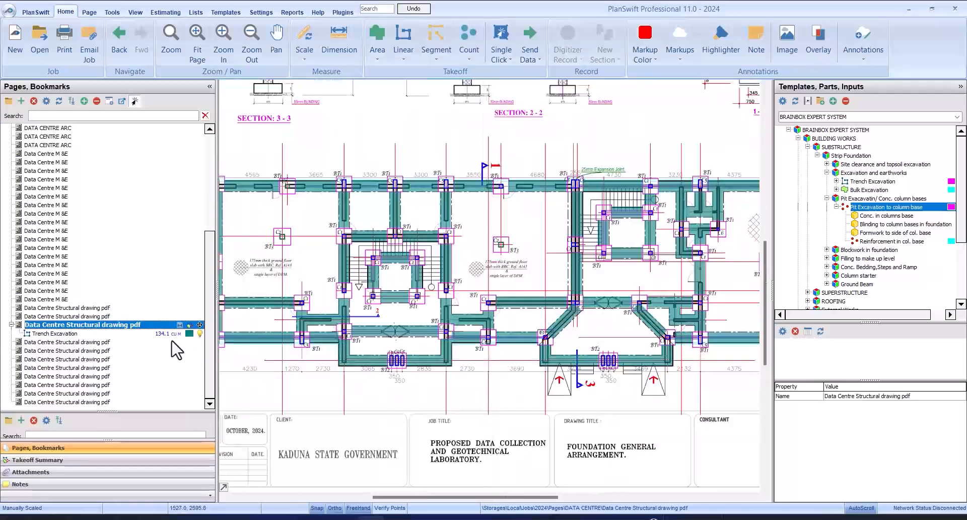
{"action": "left_click", "coordinate": [116, 343]}
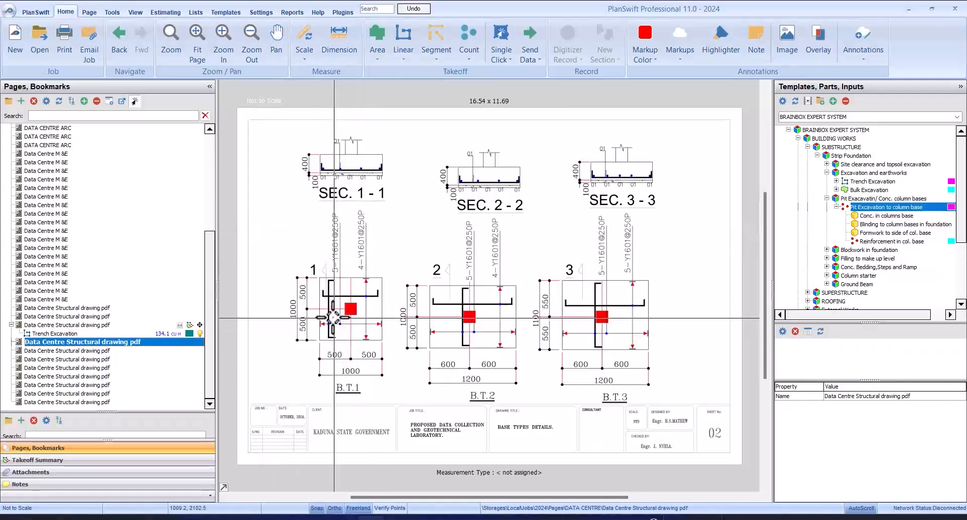
{"action": "scroll", "coordinate": [370, 394], "scroll_direction": "up", "scroll_amount": 2}
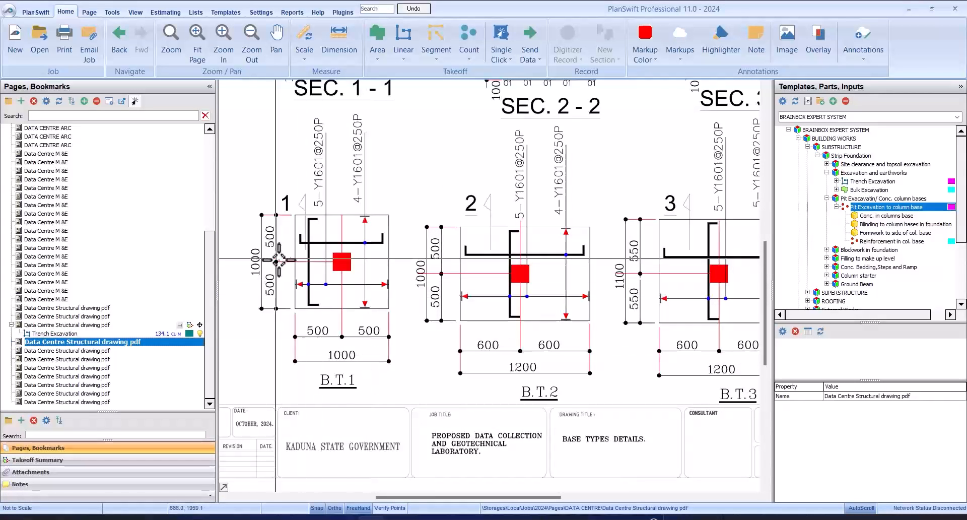
Start a pit excavation takeoff named BT 1 on the Foundation General Arrangement page, with 1 m sides, 1.5 m depth and 1 base.
{"action": "left_click", "coordinate": [132, 323]}
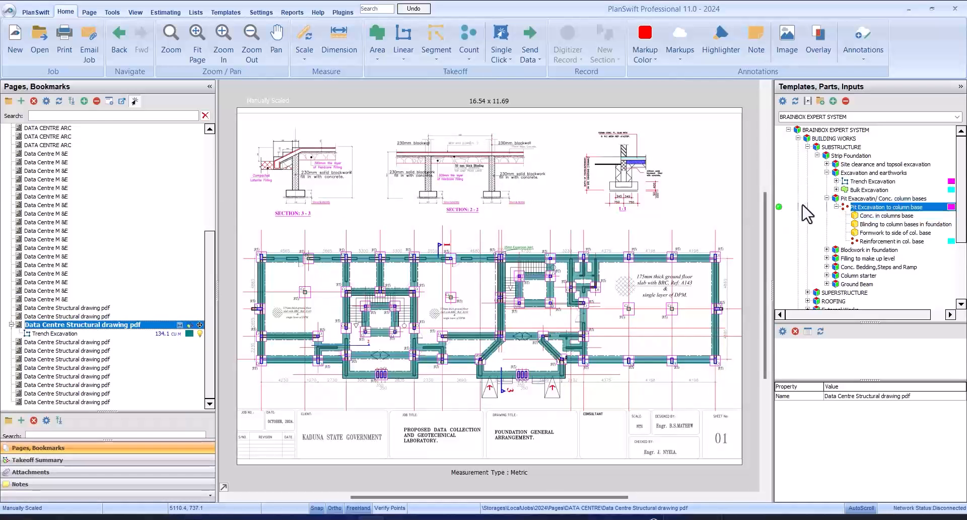
{"action": "left_click", "coordinate": [780, 204]}
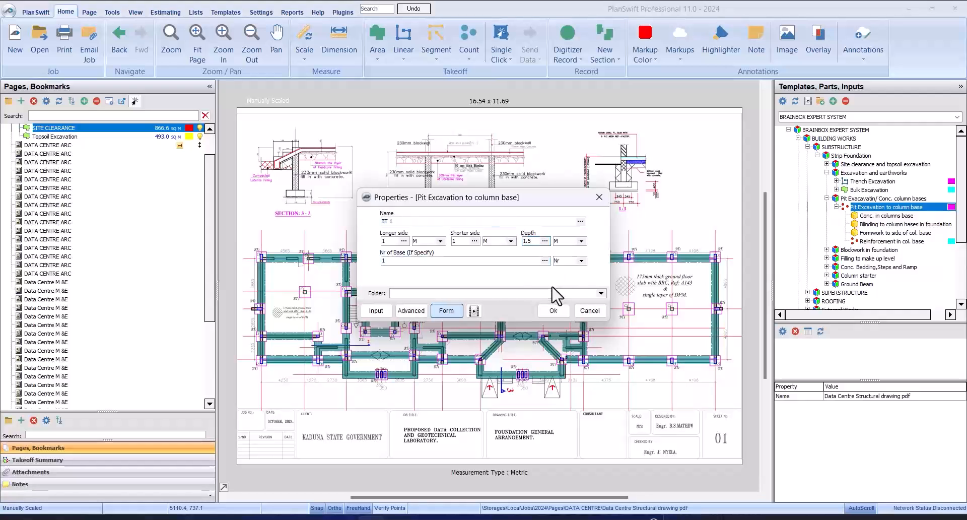
{"action": "left_click", "coordinate": [555, 311]}
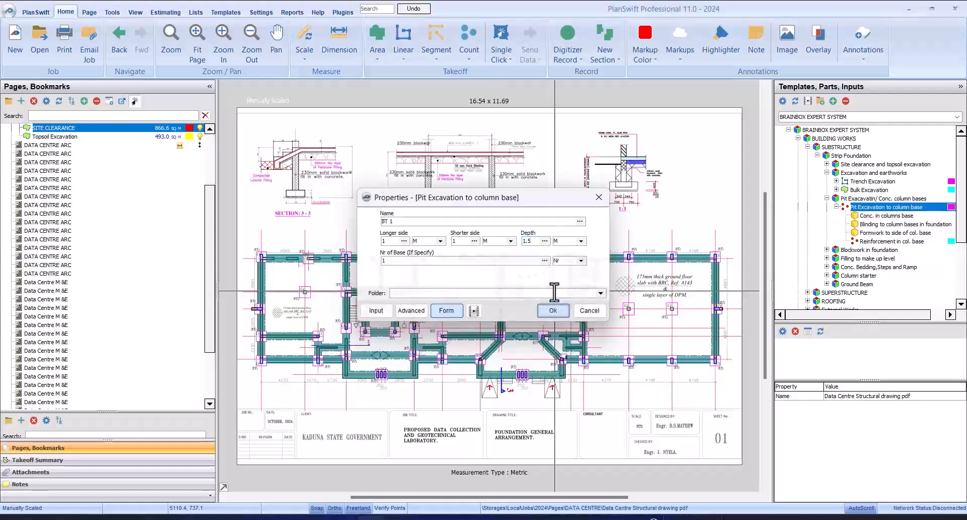
Mark the four BT1 column bases down the foundation plan's left end wall, from the upper corner to the lower corner.
{"action": "scroll", "coordinate": [258, 267], "scroll_direction": "up", "scroll_amount": 3}
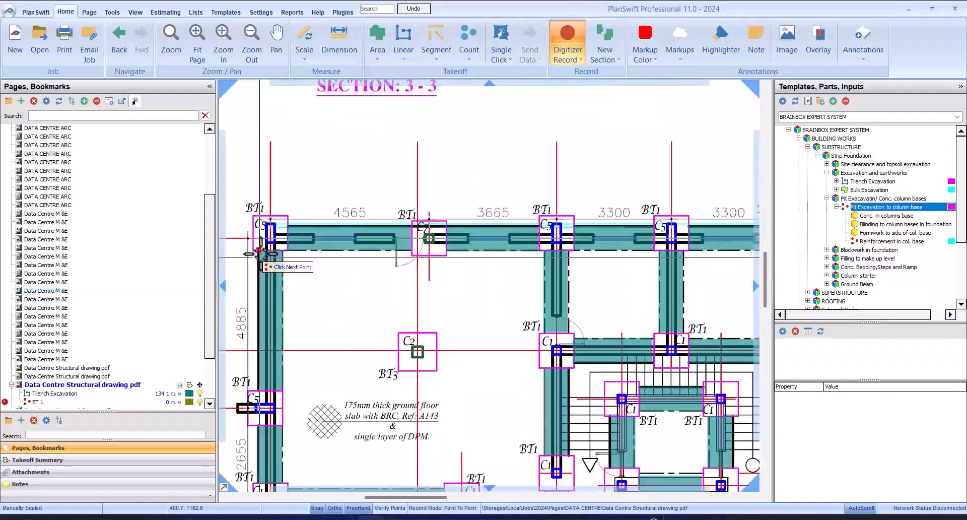
{"action": "left_click", "coordinate": [271, 230]}
{"action": "scroll", "coordinate": [299, 189], "scroll_direction": "down", "scroll_amount": 1}
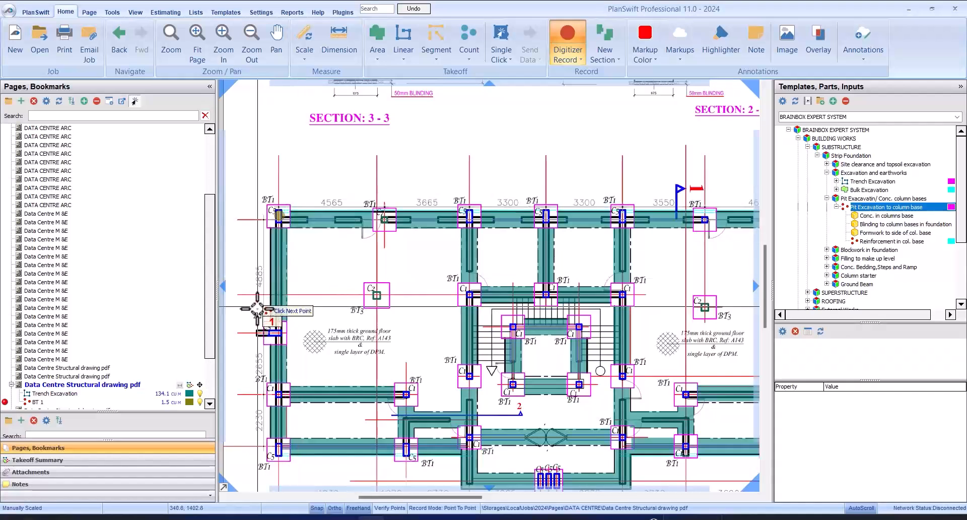
{"action": "left_click", "coordinate": [275, 332]}
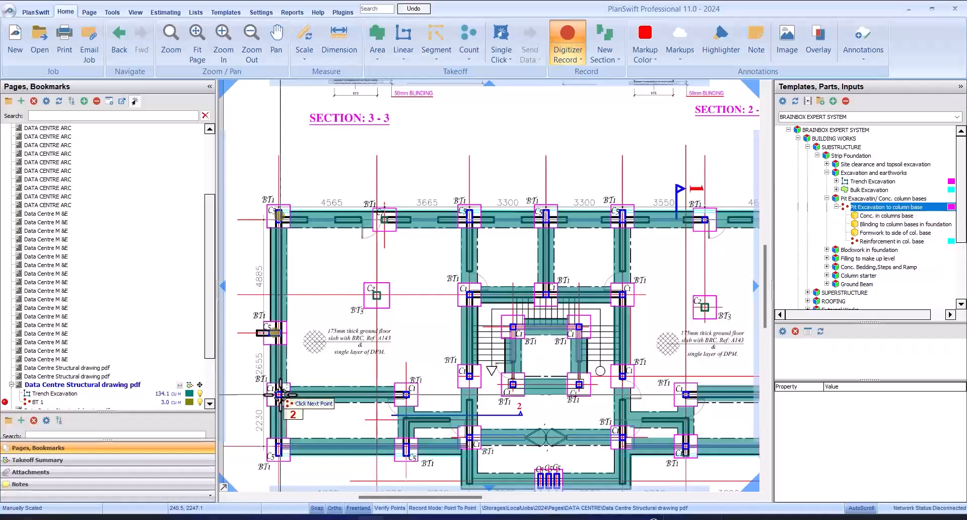
{"action": "scroll", "coordinate": [283, 393], "scroll_direction": "down", "scroll_amount": 1}
{"action": "left_click", "coordinate": [280, 432]}
{"action": "scroll", "coordinate": [280, 432], "scroll_direction": "up", "scroll_amount": 3}
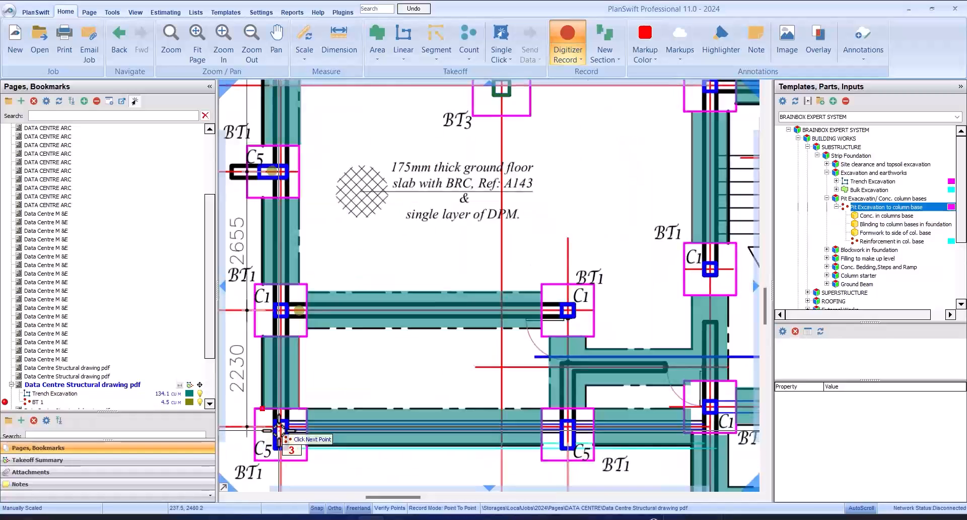
Mark four BT1 bases: the C1 and C5 at the 1270/2730 gridline and the two C1 columns at the 2730/3065 gridline.
{"action": "scroll", "coordinate": [403, 252], "scroll_direction": "down", "scroll_amount": 3}
{"action": "scroll", "coordinate": [506, 307], "scroll_direction": "up", "scroll_amount": 3}
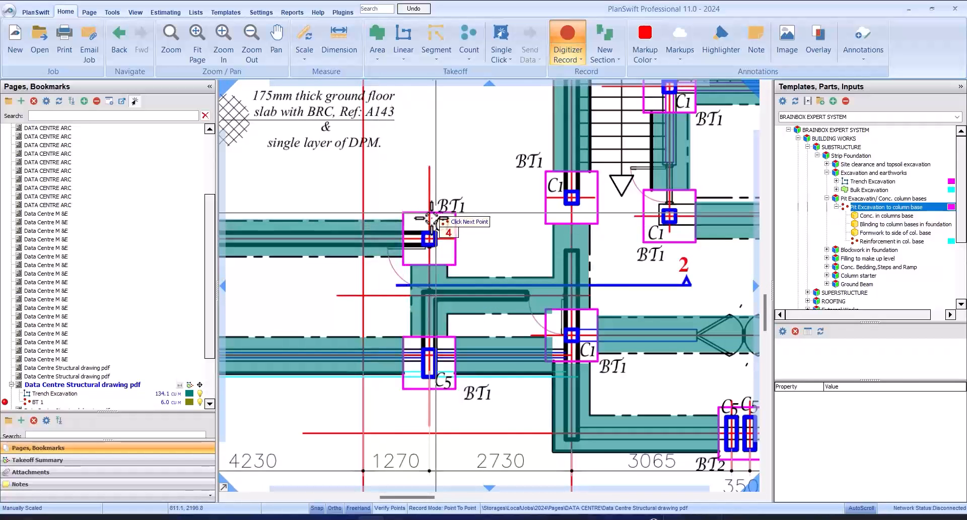
{"action": "left_click", "coordinate": [429, 226]}
{"action": "left_click", "coordinate": [431, 364]}
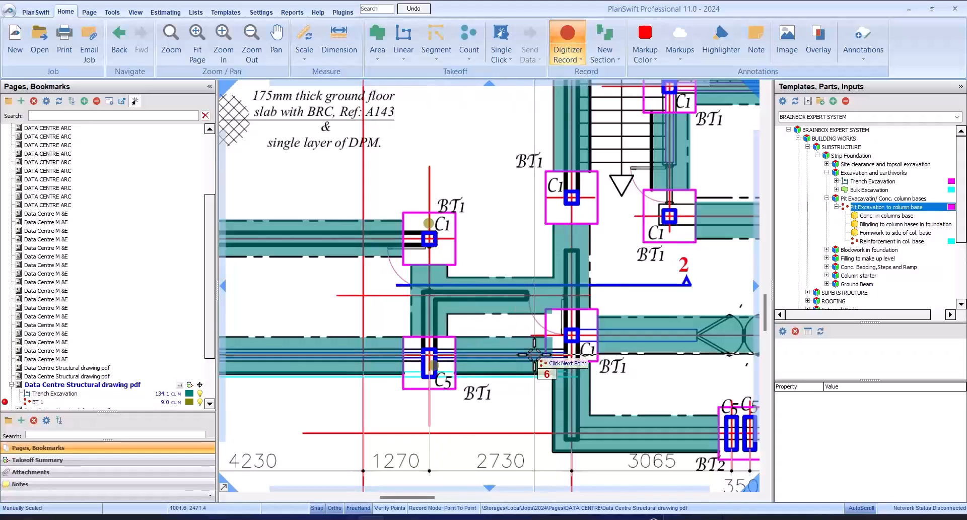
{"action": "left_click", "coordinate": [573, 335]}
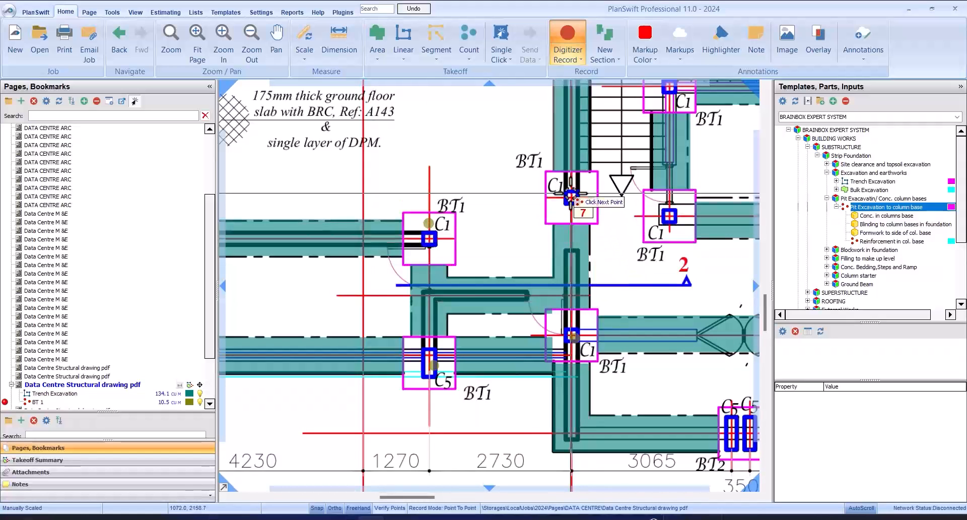
{"action": "left_click", "coordinate": [571, 196]}
Mark the two BT1 bases at the staircase enclosure's lower corners and two C1 bases on the wall at the 2835/2730 gridline.
{"action": "scroll", "coordinate": [531, 230], "scroll_direction": "down", "scroll_amount": 2}
{"action": "scroll", "coordinate": [531, 230], "scroll_direction": "down", "scroll_amount": 2}
{"action": "scroll", "coordinate": [648, 288], "scroll_direction": "up", "scroll_amount": 2}
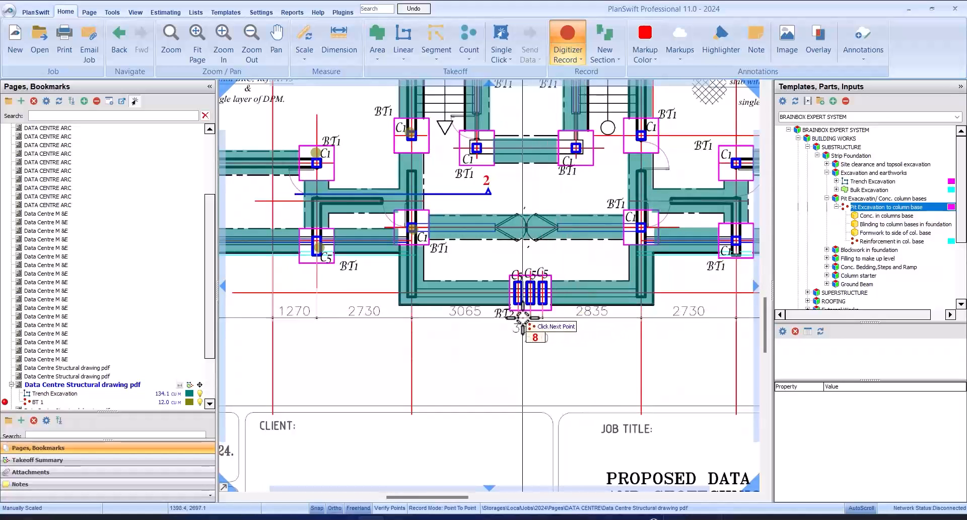
{"action": "left_click", "coordinate": [477, 148]}
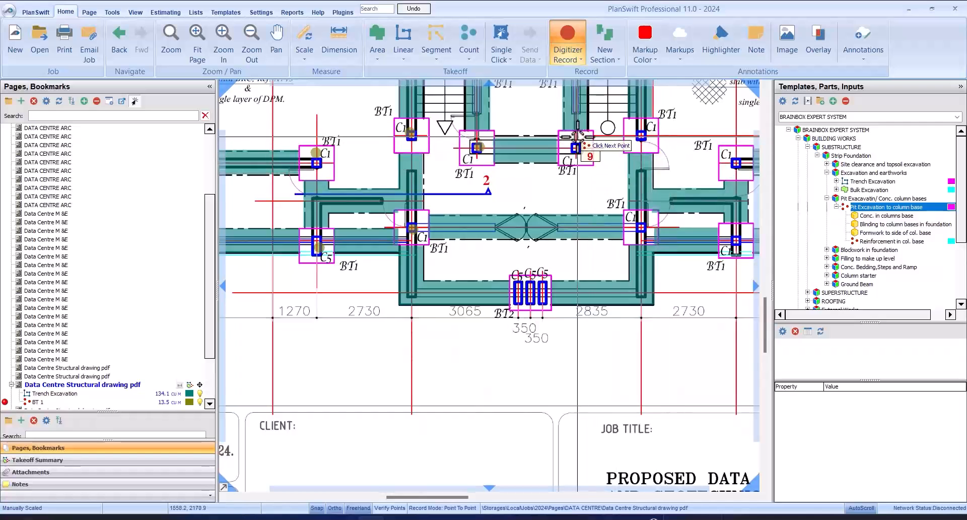
{"action": "left_click", "coordinate": [576, 147]}
{"action": "left_click", "coordinate": [652, 152]}
{"action": "left_click", "coordinate": [640, 230]}
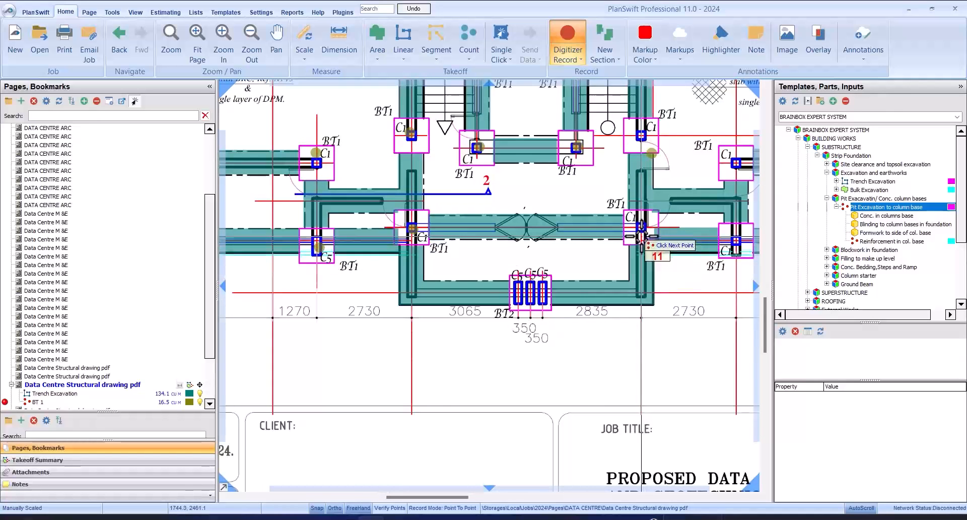
Mark the BT1 bases at the upper wall's C5 columns on the 3300/3300 and 3665/3300 gridlines.
{"action": "scroll", "coordinate": [640, 229], "scroll_direction": "down", "scroll_amount": 2}
{"action": "scroll", "coordinate": [521, 134], "scroll_direction": "up", "scroll_amount": 2}
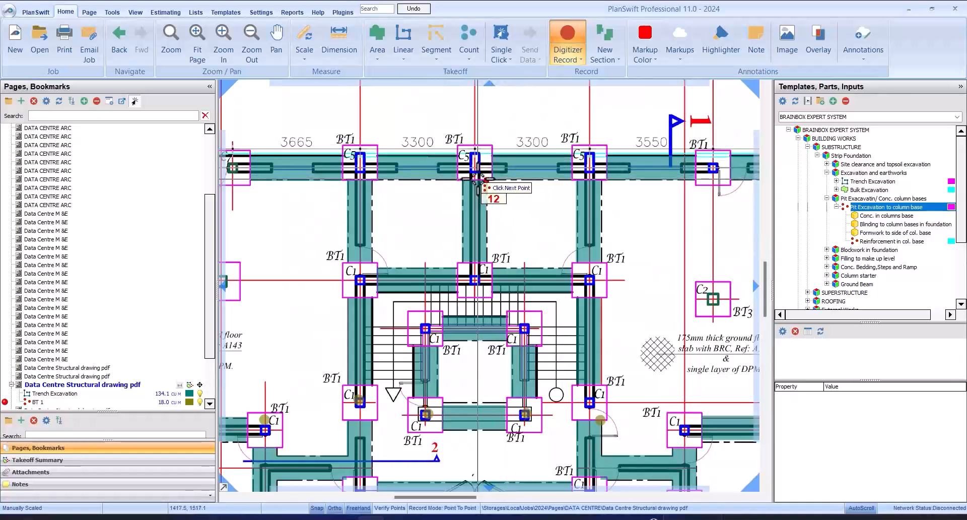
{"action": "left_click", "coordinate": [474, 161]}
{"action": "left_click", "coordinate": [354, 161]}
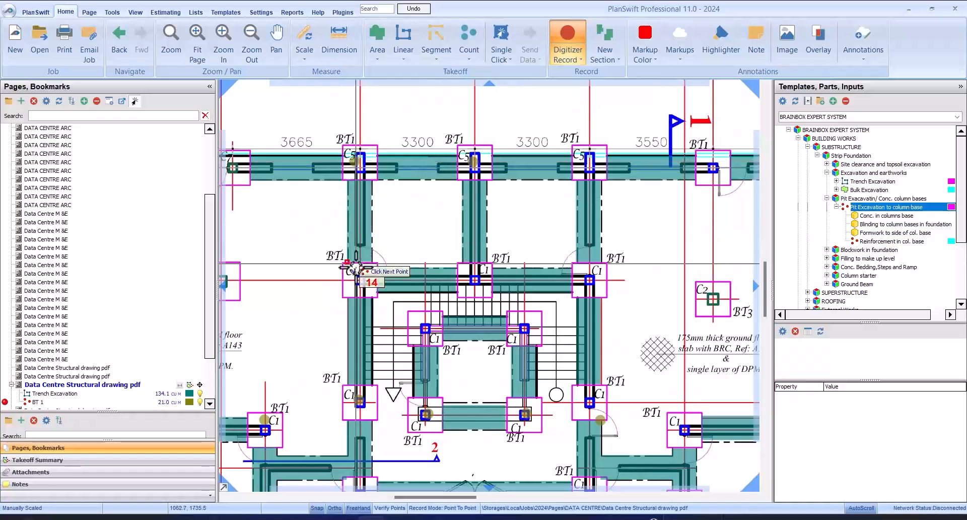
Mark the three C1 bases along the wall above the first staircase and the two at its enclosure's upper corners as BT1.
{"action": "left_click", "coordinate": [476, 274]}
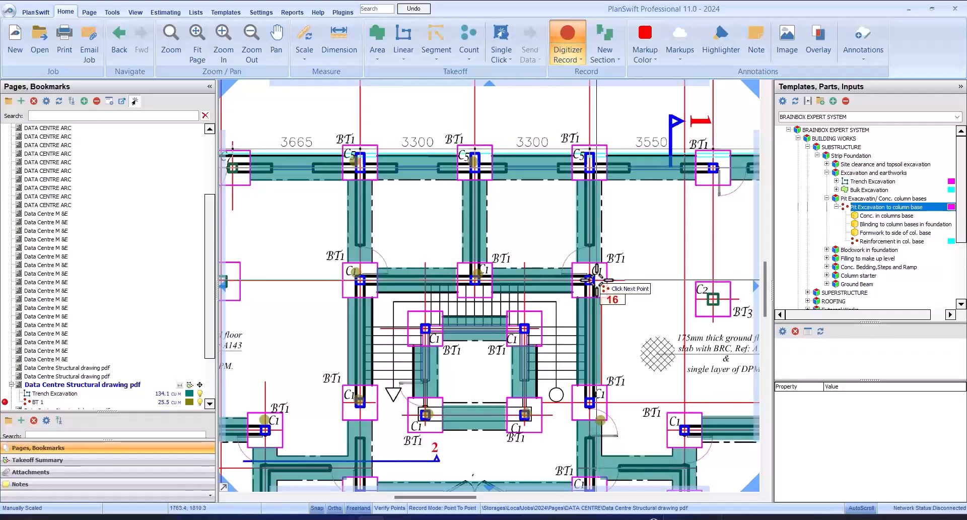
{"action": "left_click", "coordinate": [597, 280]}
{"action": "left_click", "coordinate": [430, 327]}
{"action": "left_click", "coordinate": [536, 326]}
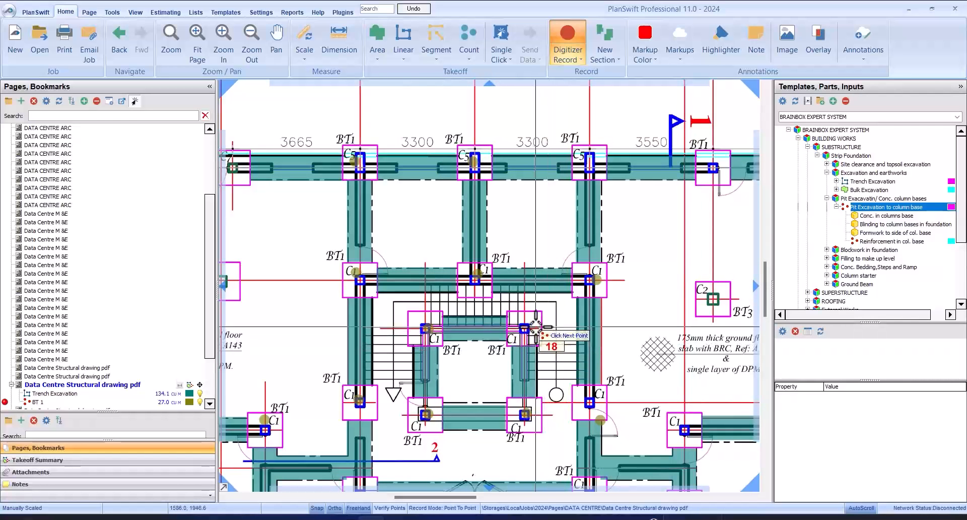
Mark four BT1 bases along the upper wall, from the 3550/4680 gridline past the expansion joint to the C5 column at 3230/4375.
{"action": "scroll", "coordinate": [424, 345], "scroll_direction": "down", "scroll_amount": 3}
{"action": "scroll", "coordinate": [423, 345], "scroll_direction": "up", "scroll_amount": 3}
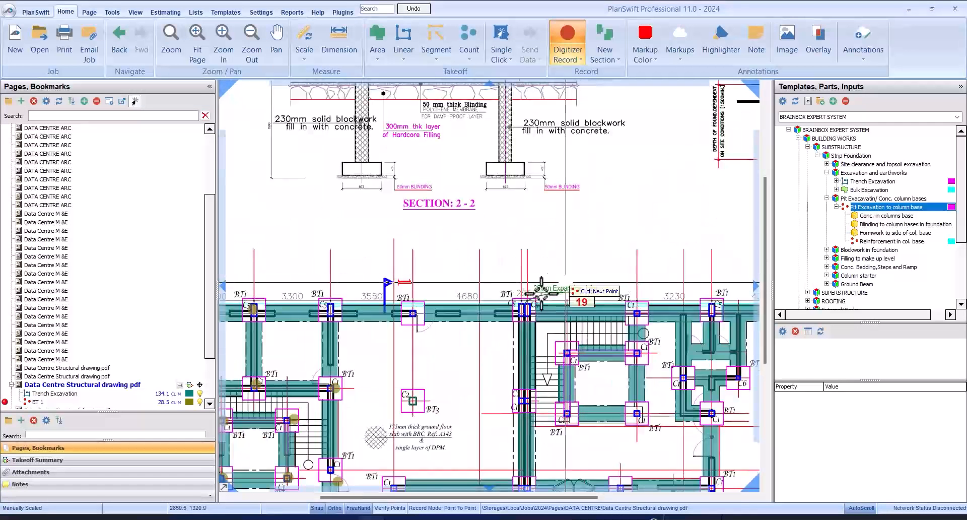
{"action": "left_click", "coordinate": [415, 311]}
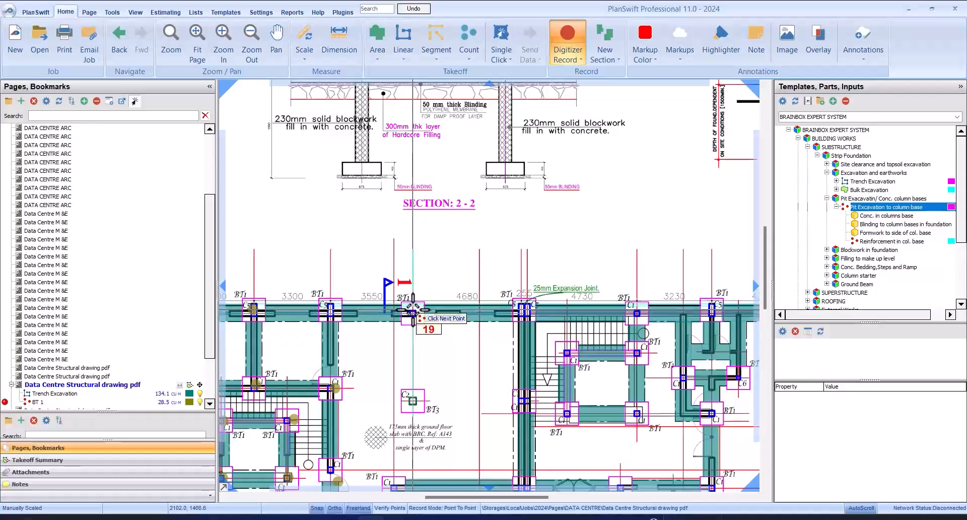
{"action": "scroll", "coordinate": [526, 312], "scroll_direction": "up", "scroll_amount": 2}
{"action": "left_click", "coordinate": [521, 311]}
{"action": "scroll", "coordinate": [504, 308], "scroll_direction": "down", "scroll_amount": 3}
{"action": "scroll", "coordinate": [580, 308], "scroll_direction": "up", "scroll_amount": 2}
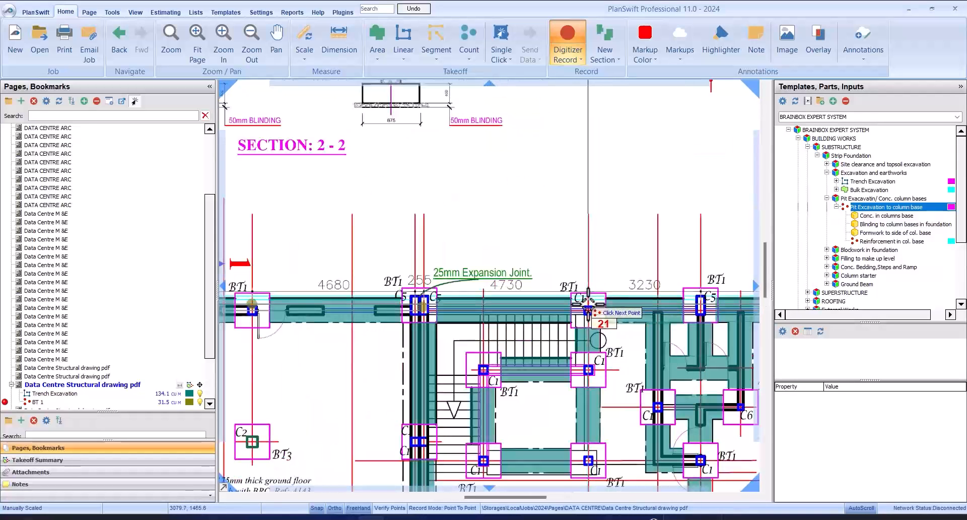
{"action": "left_click", "coordinate": [588, 306]}
{"action": "left_click", "coordinate": [702, 305]}
Mark the upper wall's remaining three C5 bases as BT1, from the 4375/4198 gridline to the building's right corner.
{"action": "scroll", "coordinate": [655, 282], "scroll_direction": "down", "scroll_amount": 3}
{"action": "scroll", "coordinate": [640, 273], "scroll_direction": "up", "scroll_amount": 3}
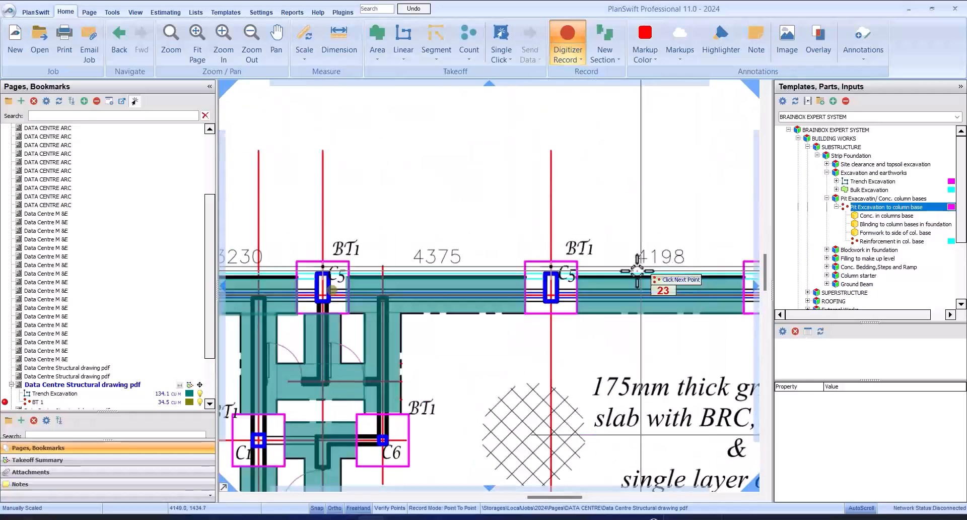
{"action": "left_click", "coordinate": [551, 289]}
{"action": "scroll", "coordinate": [555, 292], "scroll_direction": "down", "scroll_amount": 3}
{"action": "scroll", "coordinate": [579, 295], "scroll_direction": "up", "scroll_amount": 3}
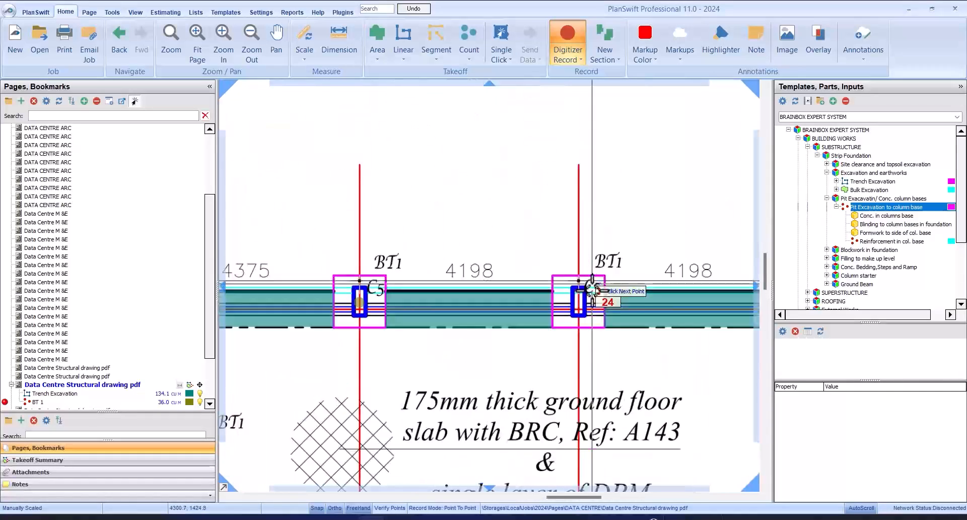
{"action": "left_click", "coordinate": [576, 303]}
{"action": "scroll", "coordinate": [529, 284], "scroll_direction": "down", "scroll_amount": 2}
{"action": "scroll", "coordinate": [664, 285], "scroll_direction": "up", "scroll_amount": 1}
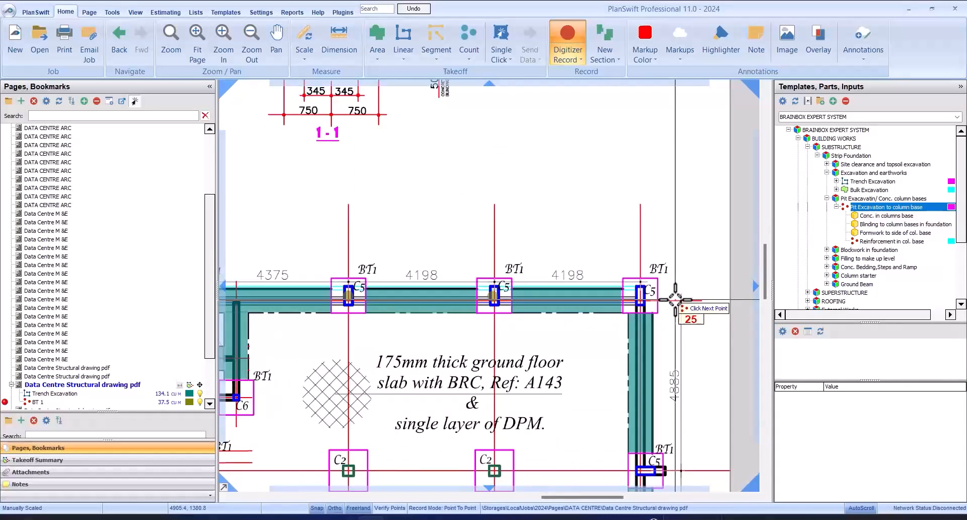
{"action": "left_click", "coordinate": [647, 296]}
Mark the BT1 bases at the right end wall's middle C5 column and its lower corner.
{"action": "scroll", "coordinate": [674, 249], "scroll_direction": "down", "scroll_amount": 1}
{"action": "scroll", "coordinate": [671, 257], "scroll_direction": "down", "scroll_amount": 1}
{"action": "scroll", "coordinate": [675, 275], "scroll_direction": "up", "scroll_amount": 2}
{"action": "left_click", "coordinate": [678, 275]}
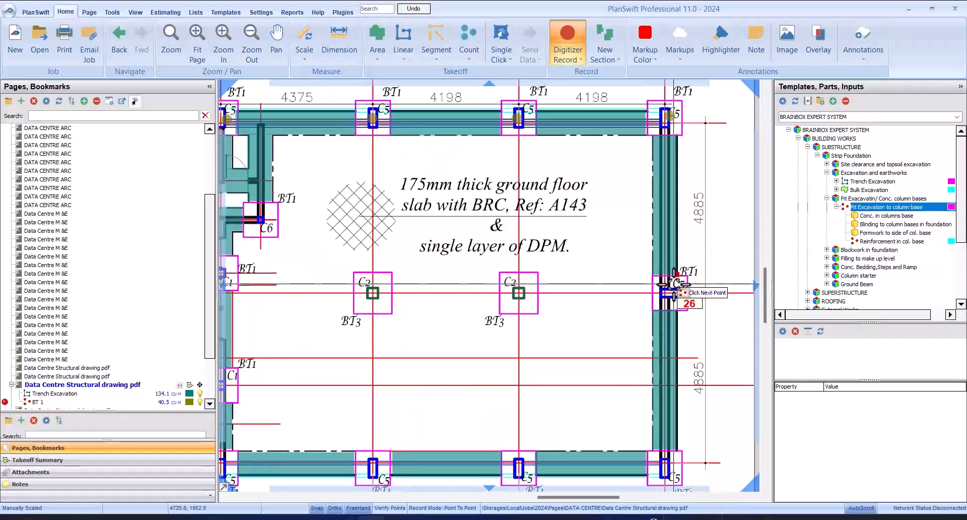
{"action": "left_click", "coordinate": [674, 455]}
{"action": "scroll", "coordinate": [721, 323], "scroll_direction": "down", "scroll_amount": 2}
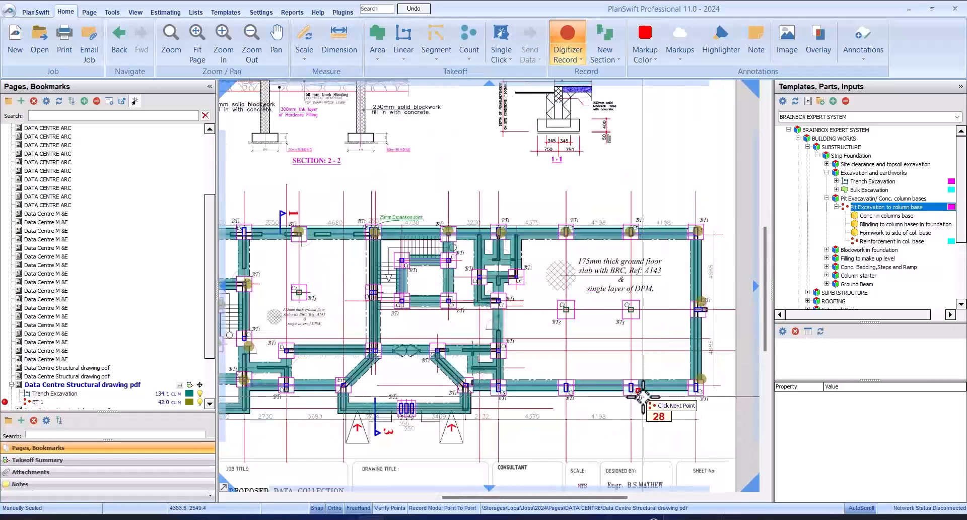
Mark the lower wall's three C5 bases from 4198/4198 to the 2132/4375 gridline, plus the C1 base directly above the last one.
{"action": "scroll", "coordinate": [641, 395], "scroll_direction": "up", "scroll_amount": 2}
{"action": "left_click", "coordinate": [641, 391]}
{"action": "left_click", "coordinate": [458, 374]}
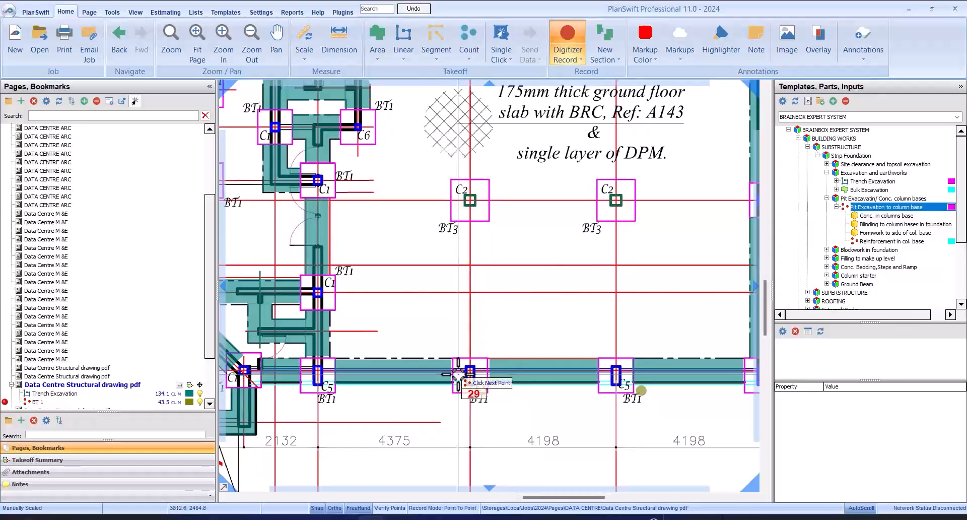
{"action": "left_click", "coordinate": [314, 374]}
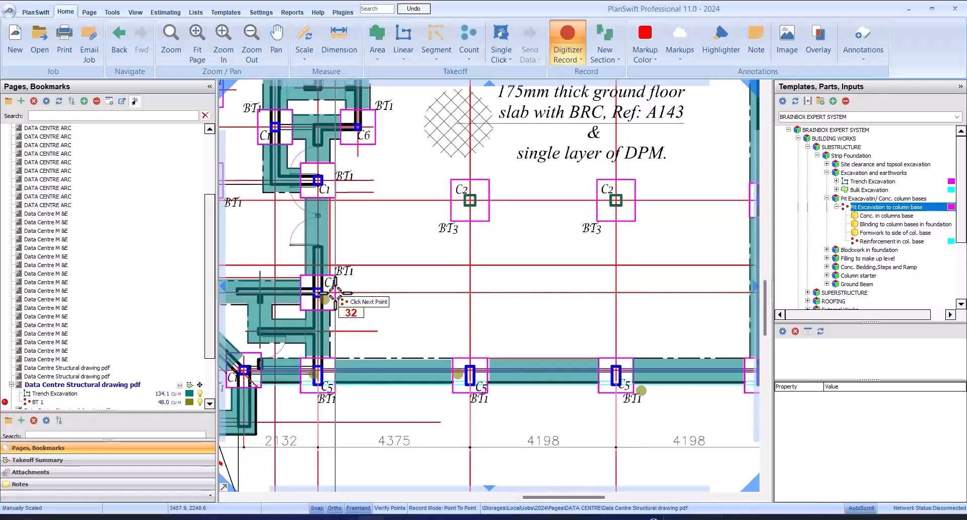
Mark the three BT1 bases around the toilet block: the two C1 columns and the C6 column.
{"action": "scroll", "coordinate": [367, 278], "scroll_direction": "down", "scroll_amount": 2}
{"action": "scroll", "coordinate": [330, 234], "scroll_direction": "up", "scroll_amount": 3}
{"action": "left_click", "coordinate": [396, 236]}
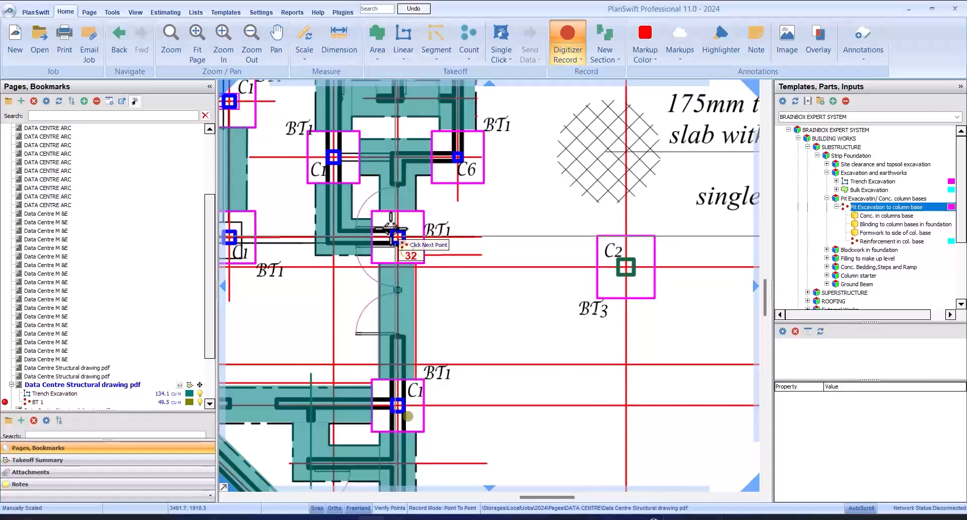
{"action": "left_click", "coordinate": [334, 147]}
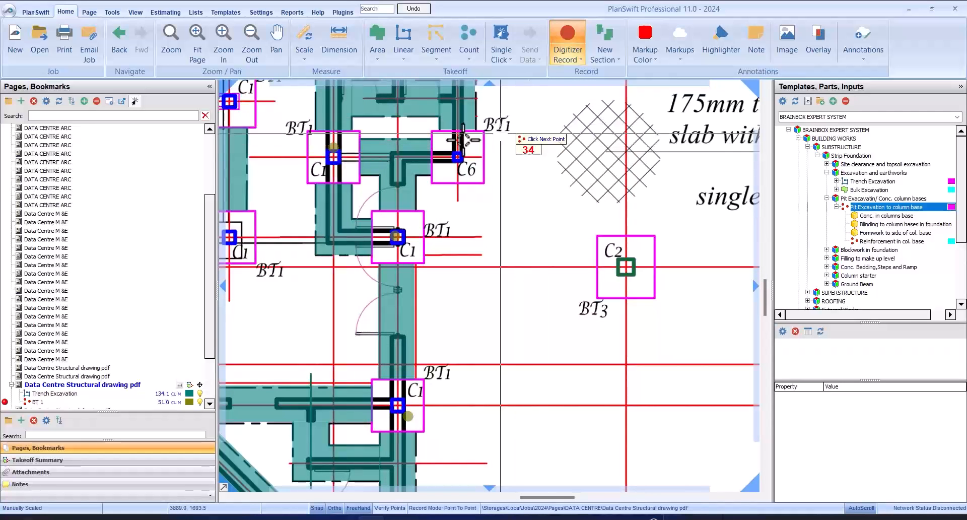
{"action": "left_click", "coordinate": [458, 154]}
Mark the two C1 bases at the ends of the entrance's right splayed wall as BT1.
{"action": "scroll", "coordinate": [459, 154], "scroll_direction": "down", "scroll_amount": 2}
{"action": "scroll", "coordinate": [370, 206], "scroll_direction": "up", "scroll_amount": 2}
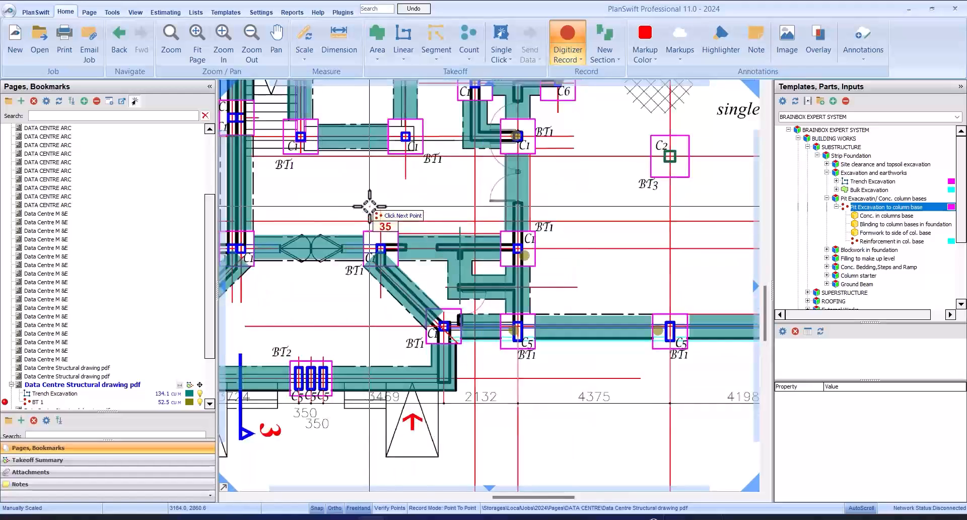
{"action": "scroll", "coordinate": [369, 206], "scroll_direction": "up", "scroll_amount": 2}
{"action": "left_click", "coordinate": [382, 267]}
{"action": "left_click", "coordinate": [481, 387]}
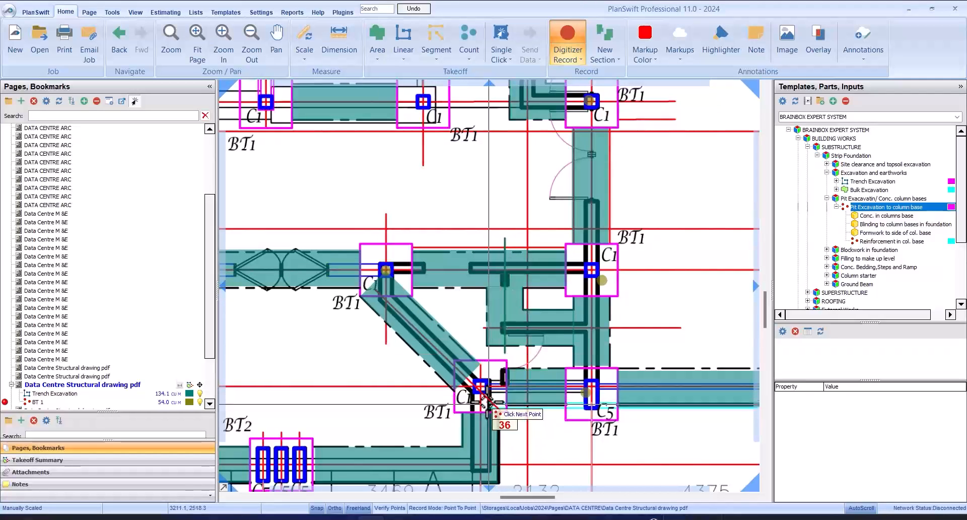
Mark the BT1 bases at both ends of the entrance's left splayed wall, including the twin C1 base at the expansion joint.
{"action": "scroll", "coordinate": [554, 247], "scroll_direction": "down", "scroll_amount": 2}
{"action": "scroll", "coordinate": [405, 356], "scroll_direction": "up", "scroll_amount": 1}
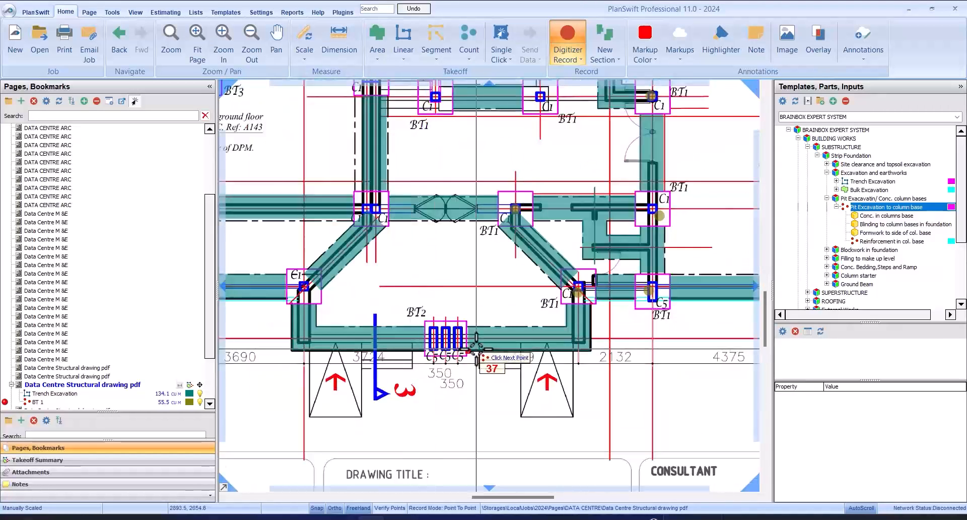
{"action": "scroll", "coordinate": [473, 349], "scroll_direction": "down", "scroll_amount": 1}
{"action": "scroll", "coordinate": [404, 255], "scroll_direction": "up", "scroll_amount": 2}
{"action": "scroll", "coordinate": [402, 252], "scroll_direction": "down", "scroll_amount": 2}
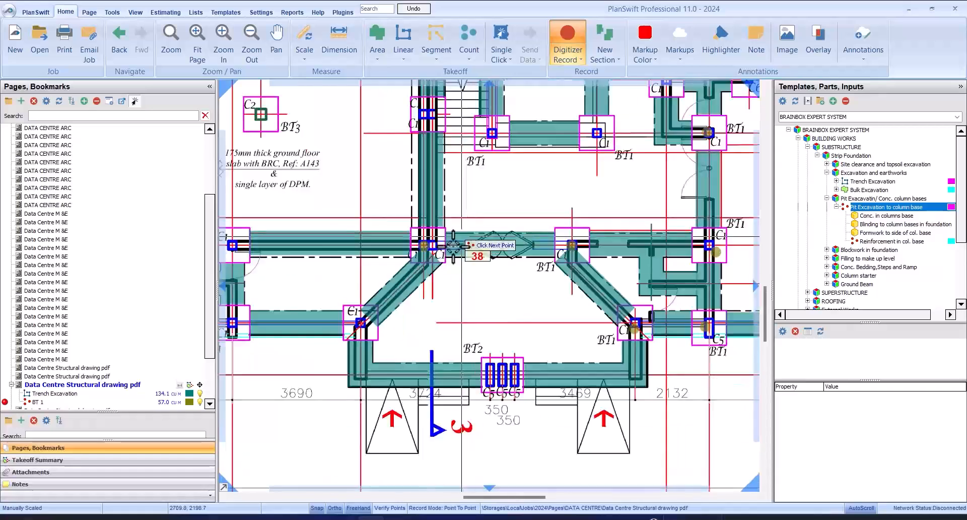
{"action": "scroll", "coordinate": [352, 323], "scroll_direction": "up", "scroll_amount": 2}
{"action": "left_click", "coordinate": [359, 316]}
Mark the four C1 bases at the corners of the second staircase enclosure, beside the expansion joint, as BT1.
{"action": "scroll", "coordinate": [474, 297], "scroll_direction": "down", "scroll_amount": 3}
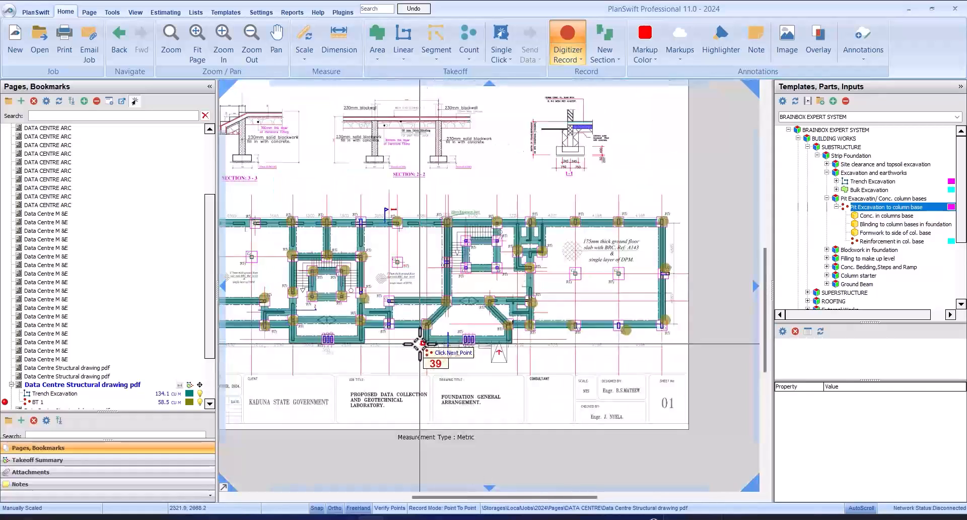
{"action": "scroll", "coordinate": [456, 265], "scroll_direction": "up", "scroll_amount": 3}
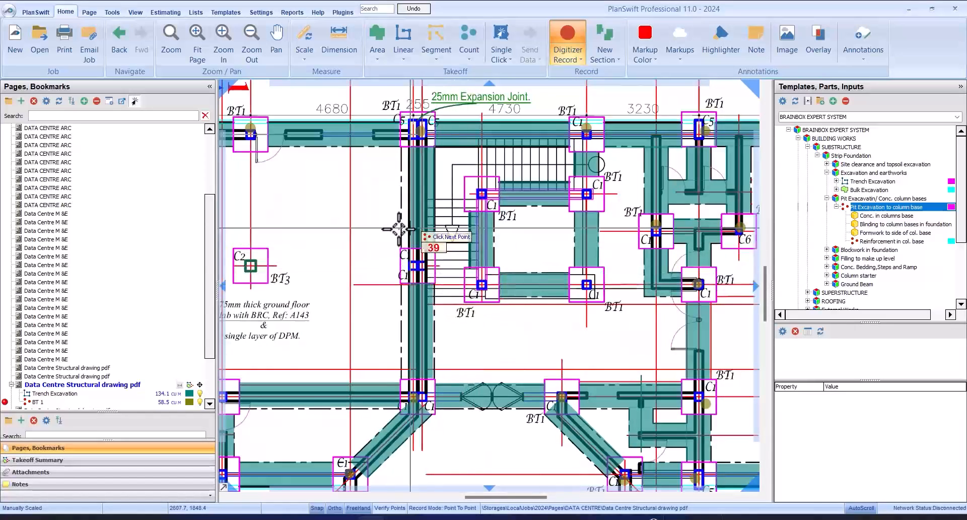
{"action": "scroll", "coordinate": [379, 261], "scroll_direction": "down", "scroll_amount": 1}
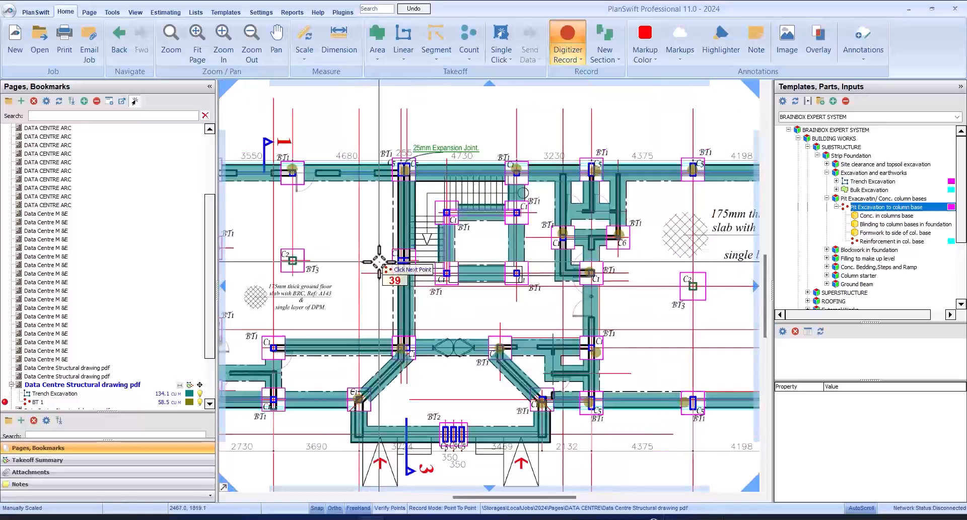
{"action": "scroll", "coordinate": [502, 238], "scroll_direction": "down", "scroll_amount": 3}
{"action": "scroll", "coordinate": [496, 223], "scroll_direction": "up", "scroll_amount": 4}
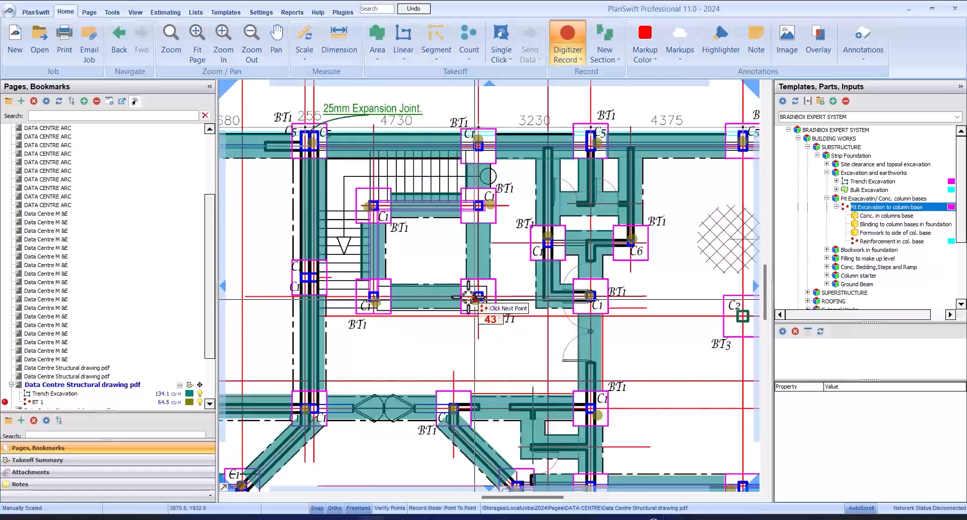
Mark the upper wall's missed BT1 bases at the 4565/3665 gridline and at the C5 column on the 3300/3550 gridline.
{"action": "scroll", "coordinate": [474, 298], "scroll_direction": "down", "scroll_amount": 2}
{"action": "scroll", "coordinate": [596, 265], "scroll_direction": "down", "scroll_amount": 2}
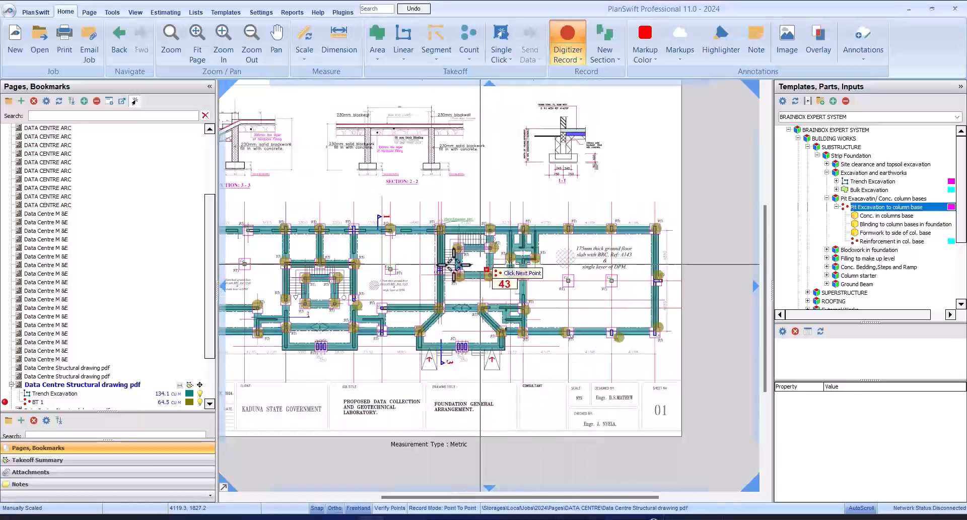
{"action": "scroll", "coordinate": [504, 254], "scroll_direction": "up", "scroll_amount": 3}
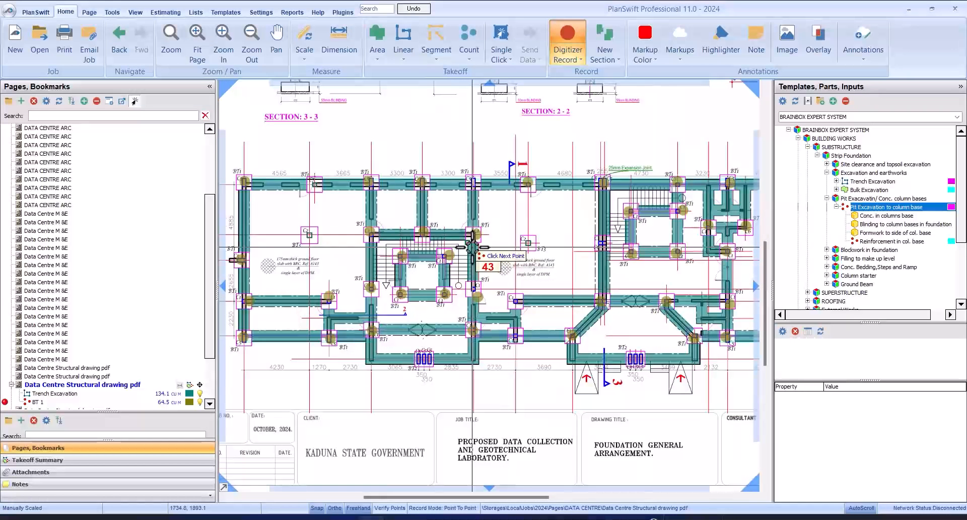
{"action": "scroll", "coordinate": [327, 184], "scroll_direction": "up", "scroll_amount": 3}
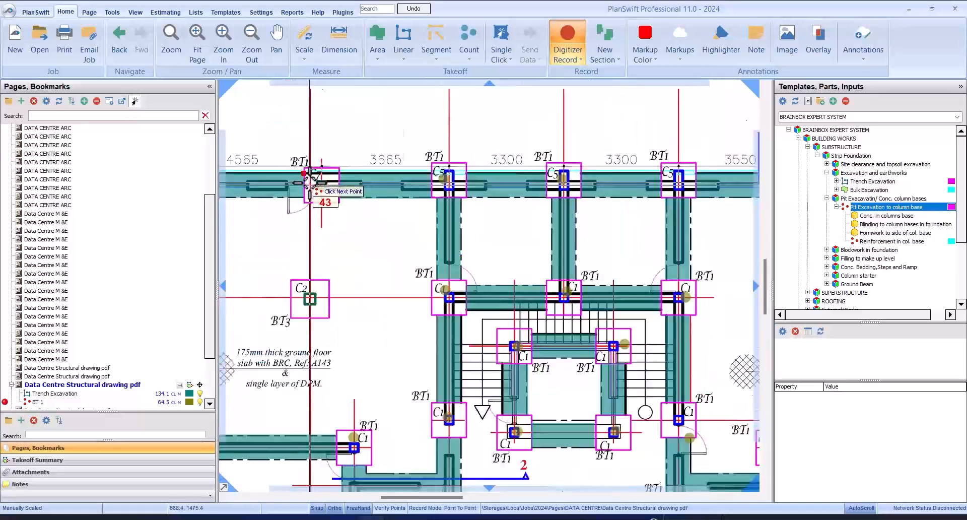
{"action": "left_click", "coordinate": [327, 185]}
{"action": "scroll", "coordinate": [327, 184], "scroll_direction": "down", "scroll_amount": 3}
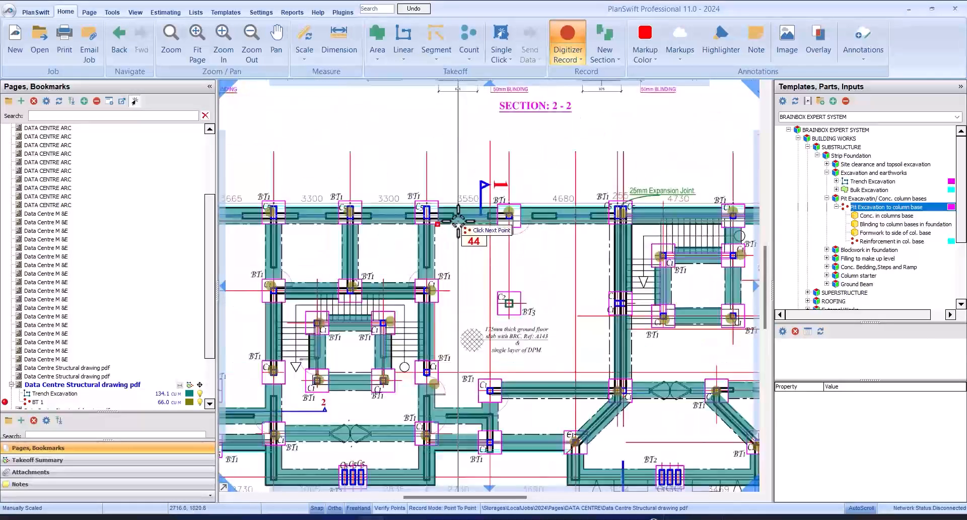
{"action": "scroll", "coordinate": [514, 166], "scroll_direction": "up", "scroll_amount": 3}
{"action": "left_click", "coordinate": [407, 201]}
Mark the two C1 bases on the 2730/3690 gridline as BT1, first on the lower wall and then on the wall above.
{"action": "scroll", "coordinate": [406, 201], "scroll_direction": "down", "scroll_amount": 3}
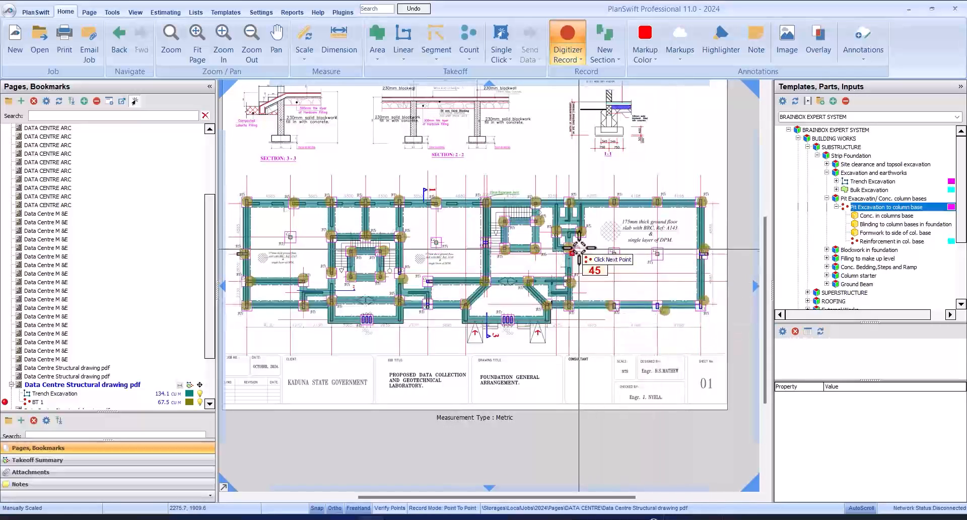
{"action": "scroll", "coordinate": [431, 317], "scroll_direction": "up", "scroll_amount": 3}
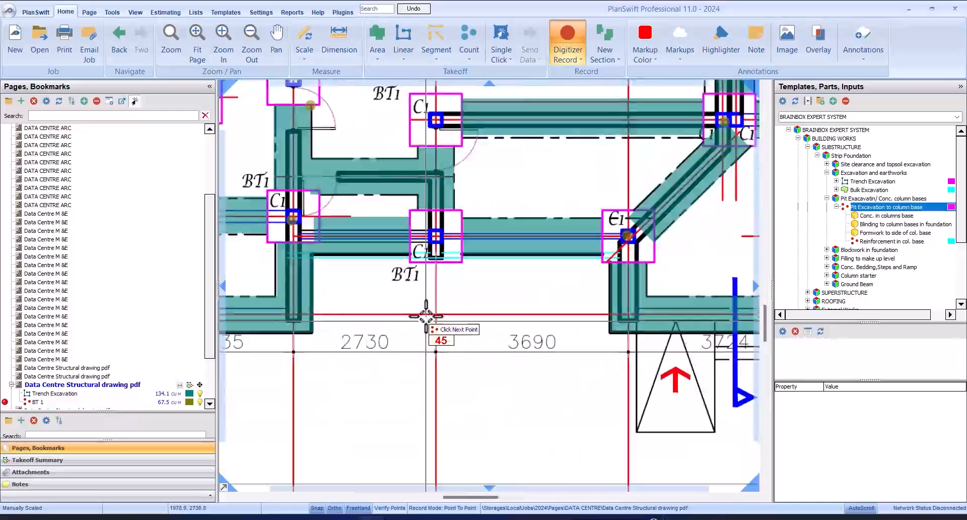
{"action": "left_click", "coordinate": [436, 238]}
{"action": "scroll", "coordinate": [436, 268], "scroll_direction": "down", "scroll_amount": 3}
{"action": "scroll", "coordinate": [439, 190], "scroll_direction": "up", "scroll_amount": 2}
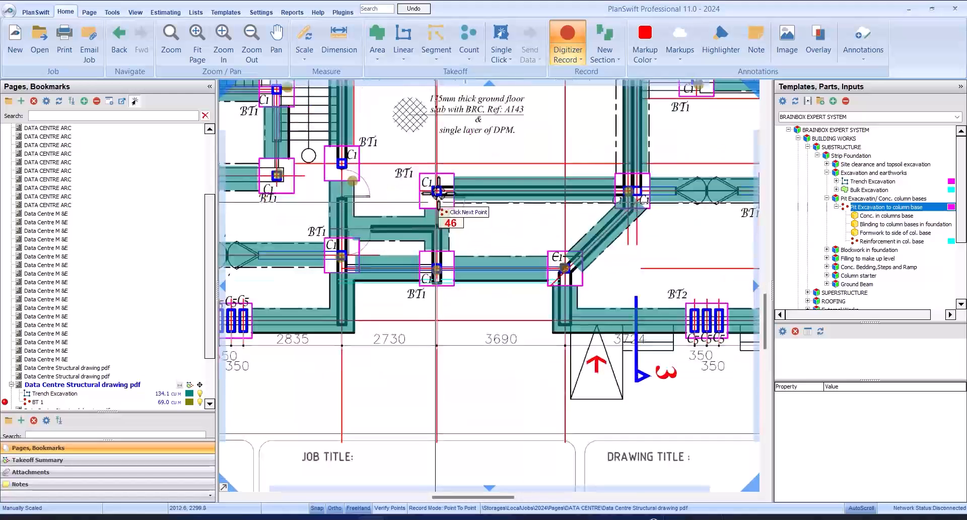
{"action": "left_click", "coordinate": [439, 190]}
Mark the BT1 base under the twin C1 columns midway along the expansion joint wall beside the second staircase.
{"action": "scroll", "coordinate": [438, 190], "scroll_direction": "down", "scroll_amount": 3}
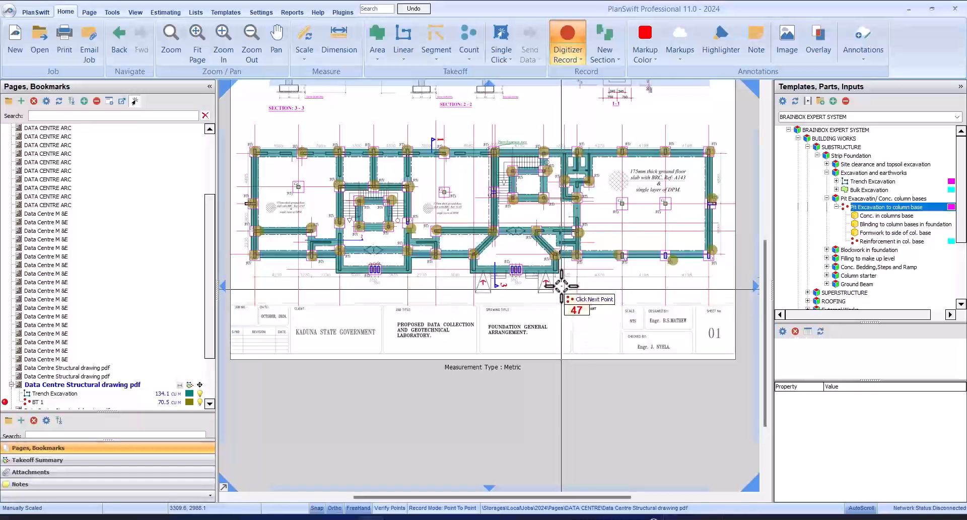
{"action": "scroll", "coordinate": [475, 218], "scroll_direction": "up", "scroll_amount": 2}
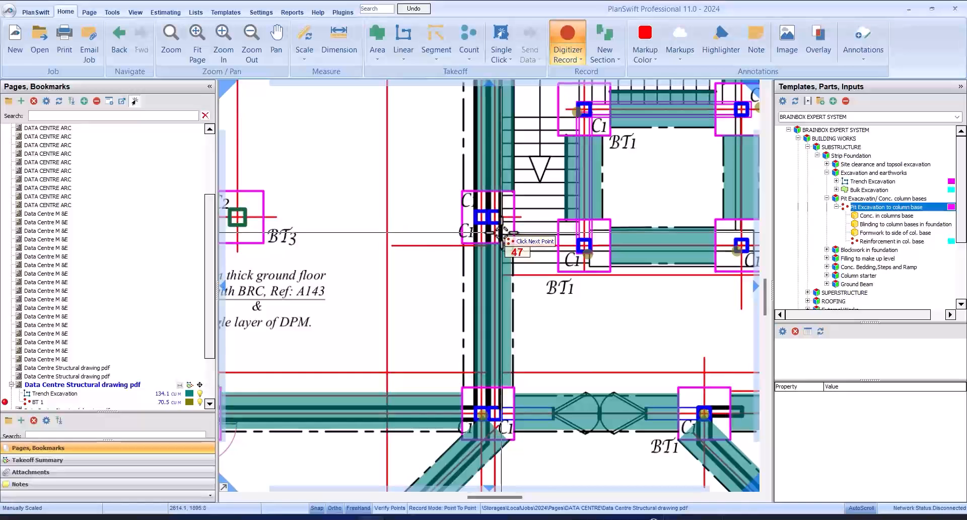
{"action": "scroll", "coordinate": [502, 233], "scroll_direction": "down", "scroll_amount": 1}
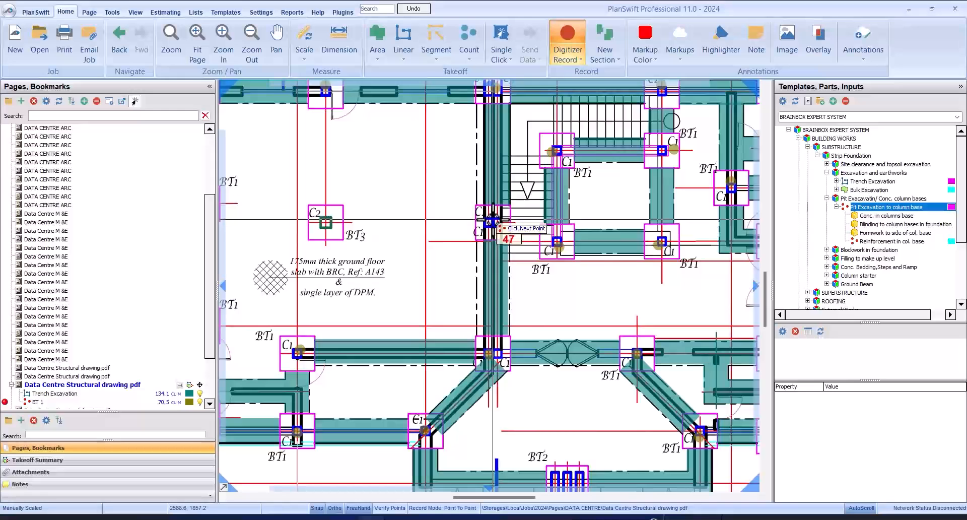
{"action": "scroll", "coordinate": [499, 219], "scroll_direction": "up", "scroll_amount": 1}
{"action": "left_click", "coordinate": [498, 220]}
{"action": "scroll", "coordinate": [415, 292], "scroll_direction": "down", "scroll_amount": 2}
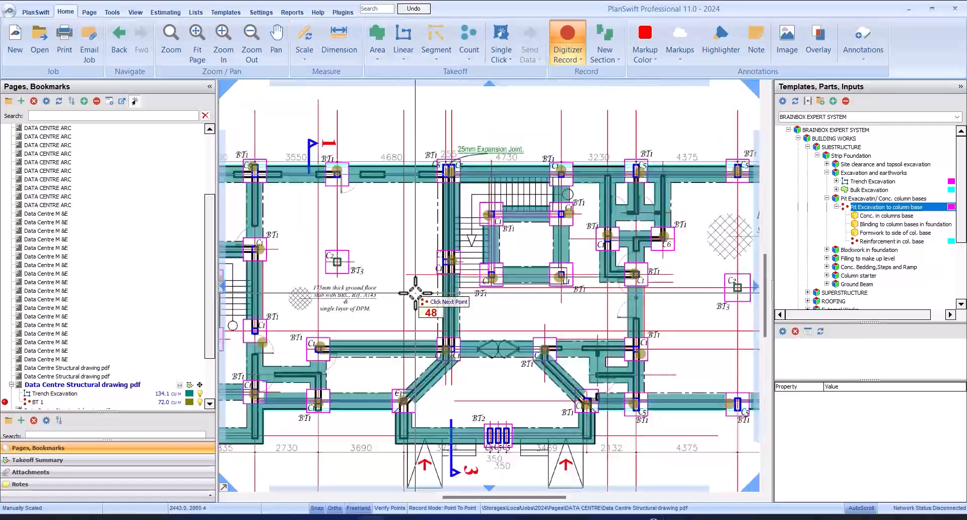
Check the whole foundation plan for unmarked BT1 bases and finish recording the BT 1 count.
{"action": "scroll", "coordinate": [418, 290], "scroll_direction": "down", "scroll_amount": 2}
{"action": "scroll", "coordinate": [625, 267], "scroll_direction": "up", "scroll_amount": 1}
{"action": "scroll", "coordinate": [470, 301], "scroll_direction": "down", "scroll_amount": 1}
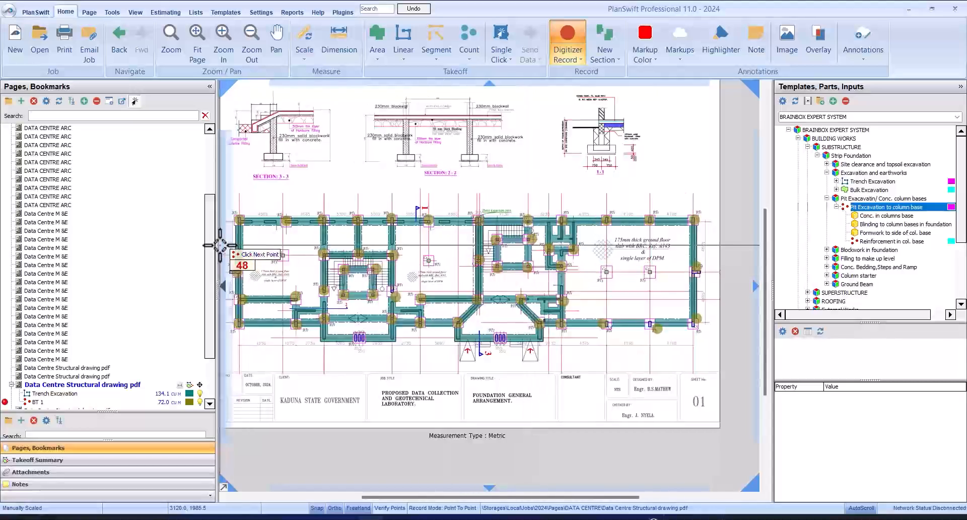
{"action": "scroll", "coordinate": [355, 256], "scroll_direction": "up", "scroll_amount": 3}
{"action": "scroll", "coordinate": [302, 258], "scroll_direction": "down", "scroll_amount": 3}
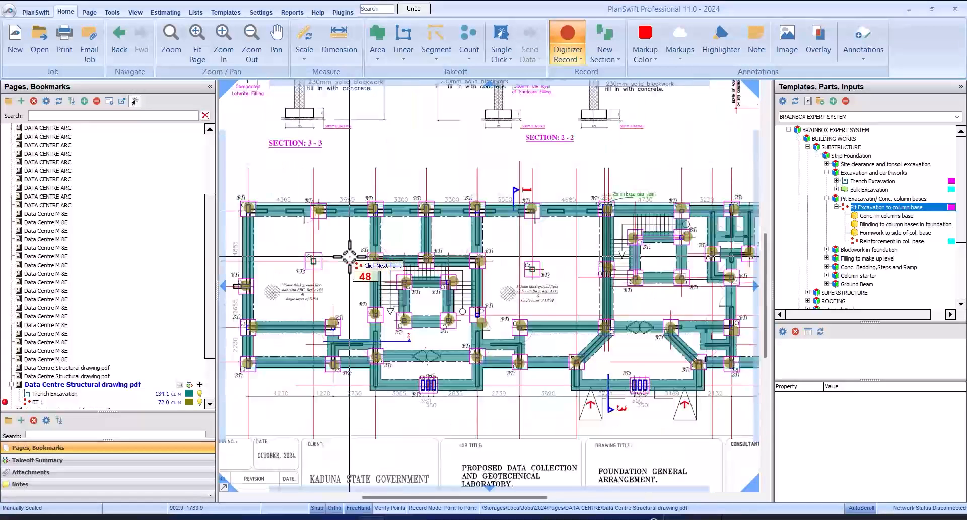
{"action": "scroll", "coordinate": [720, 277], "scroll_direction": "up", "scroll_amount": 2}
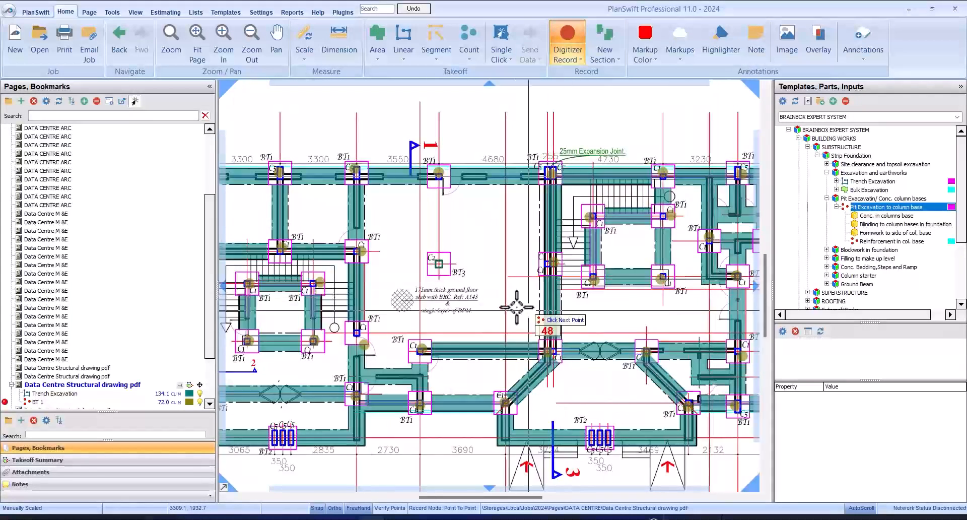
{"action": "scroll", "coordinate": [514, 302], "scroll_direction": "down", "scroll_amount": 3}
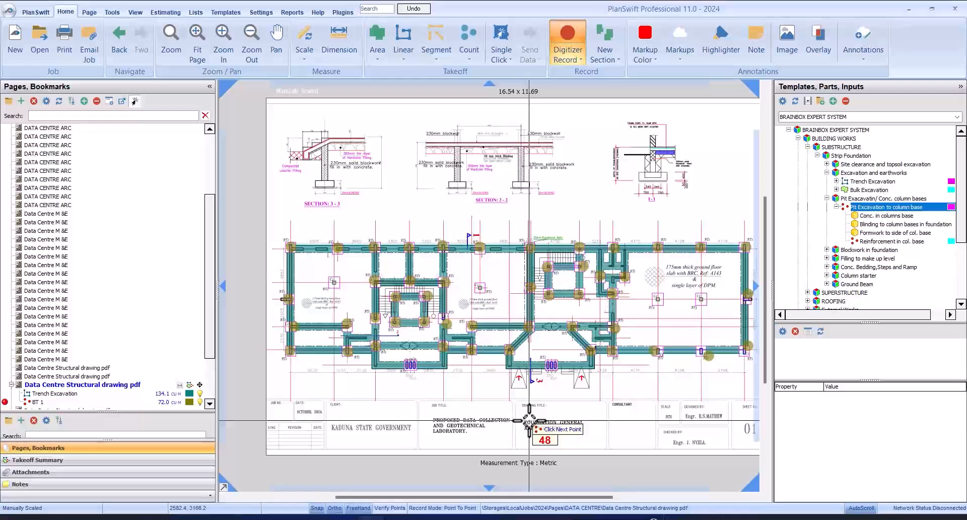
{"action": "right_click", "coordinate": [471, 225]}
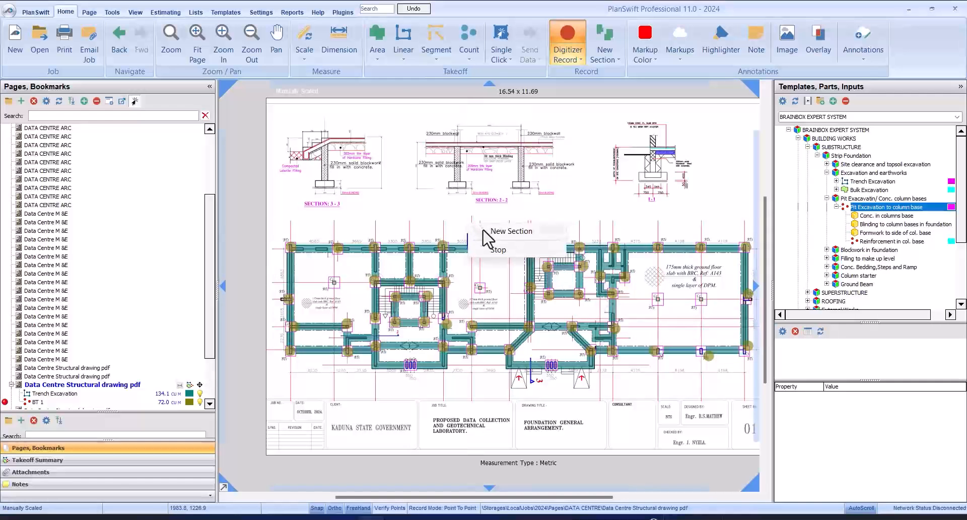
{"action": "left_click", "coordinate": [491, 250]}
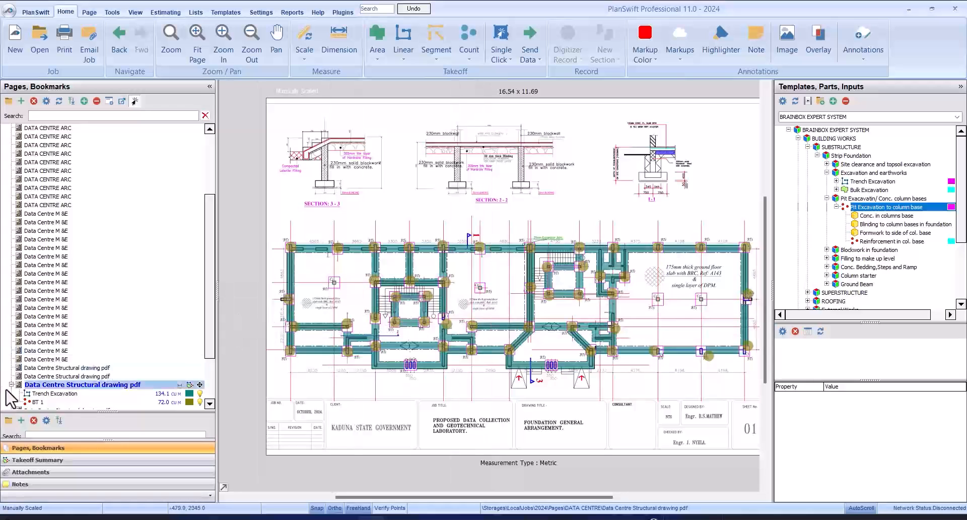
Review BT 1's concrete, blinding, formwork and reinforcement items in the takeoff summary and inspect the foundation sections on the drawing.
{"action": "left_click", "coordinate": [88, 464]}
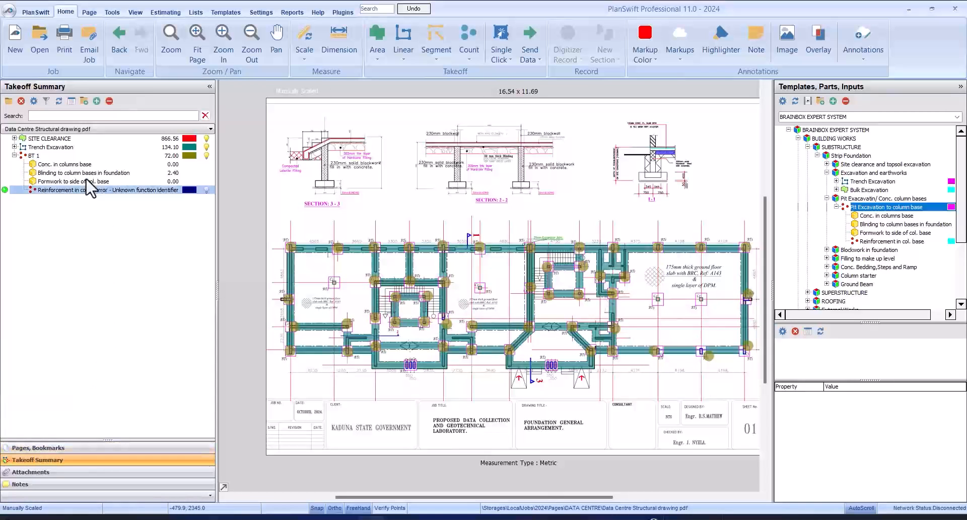
{"action": "left_click", "coordinate": [94, 156]}
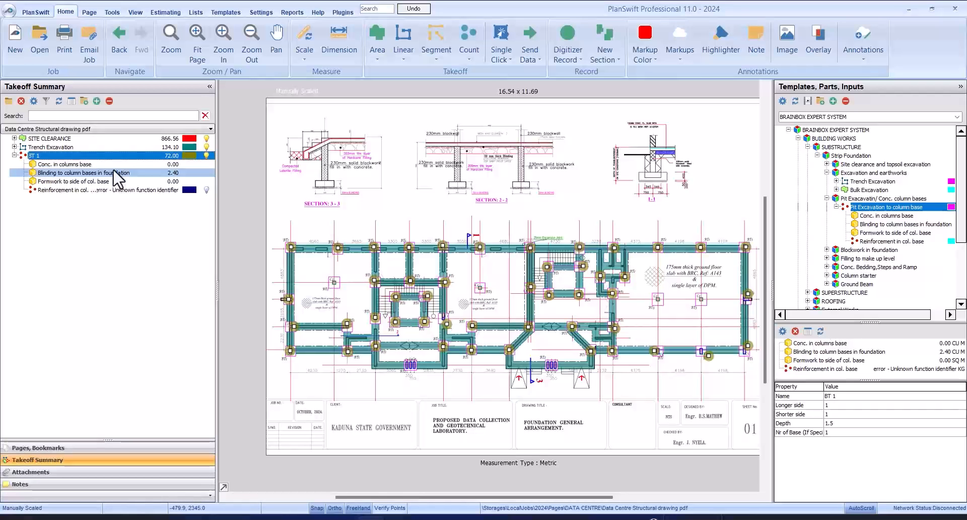
{"action": "left_click", "coordinate": [114, 165]}
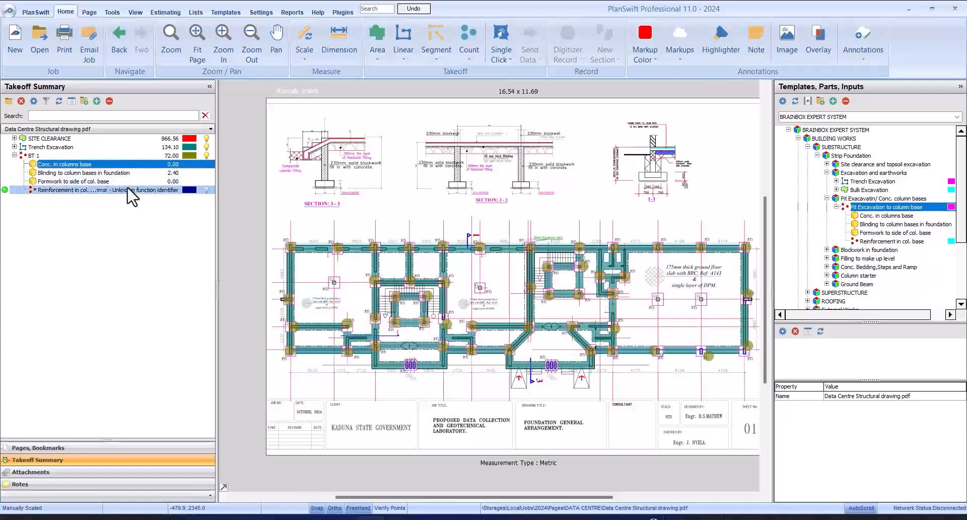
{"action": "left_click", "coordinate": [126, 183]}
{"action": "left_click", "coordinate": [132, 192]}
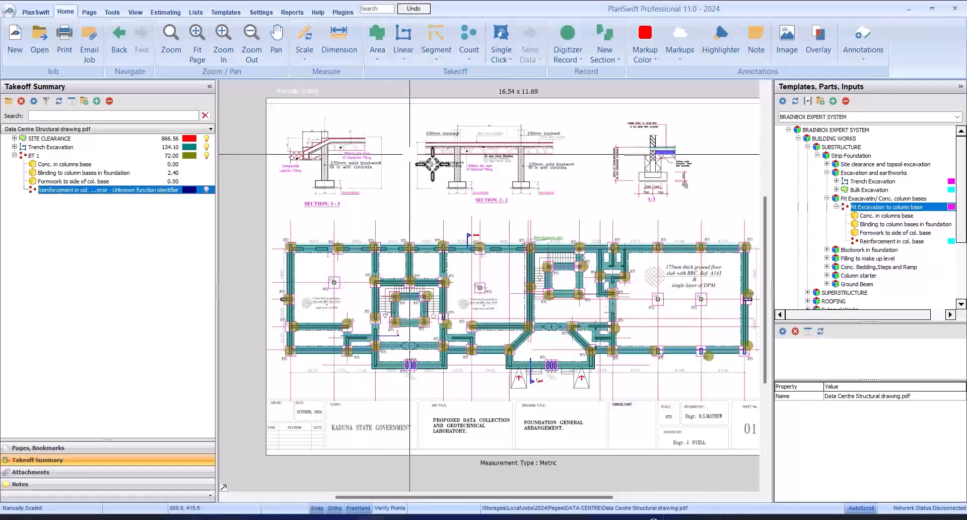
{"action": "scroll", "coordinate": [489, 202], "scroll_direction": "up", "scroll_amount": 6}
{"action": "scroll", "coordinate": [493, 207], "scroll_direction": "down", "scroll_amount": 6}
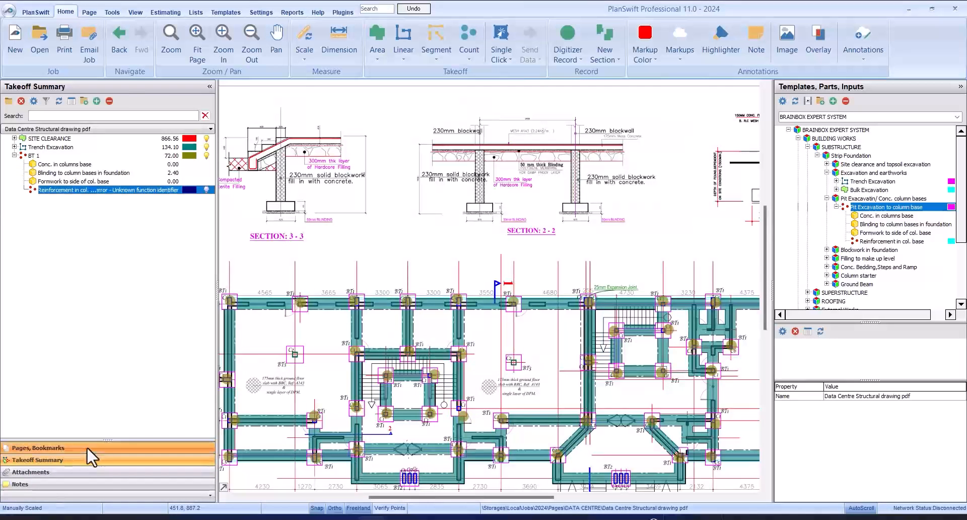
Open the Base Types Details sheet and set the thickness of BT 1's concrete in column bases to 0.40 m.
{"action": "left_click", "coordinate": [87, 447]}
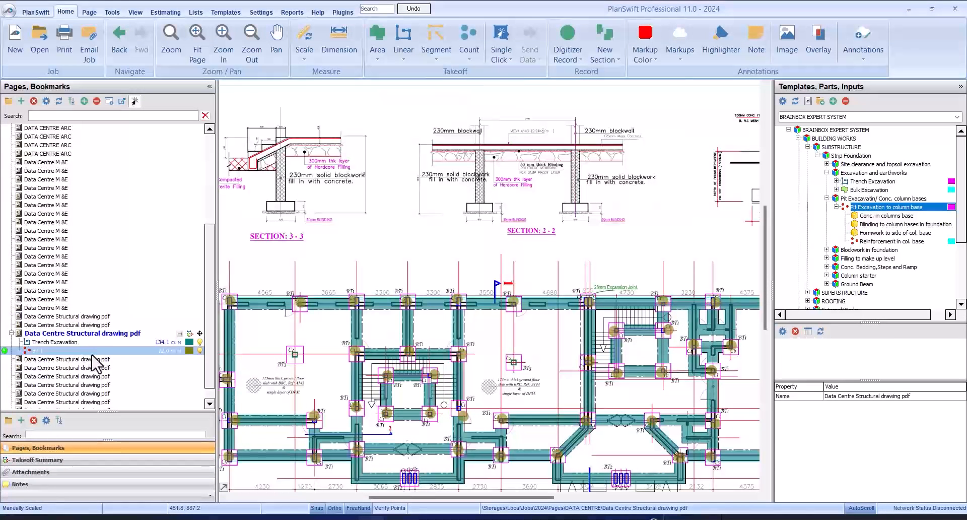
{"action": "left_click", "coordinate": [95, 359]}
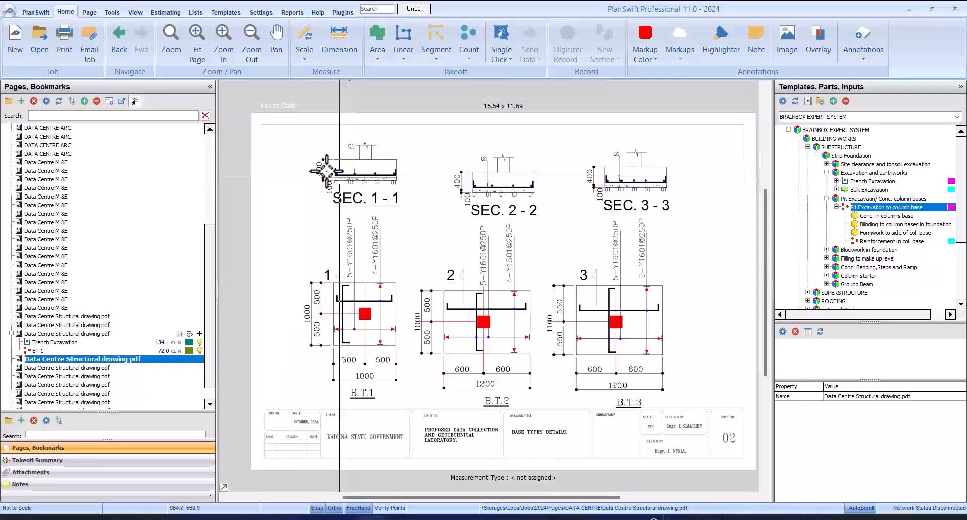
{"action": "left_click", "coordinate": [86, 461]}
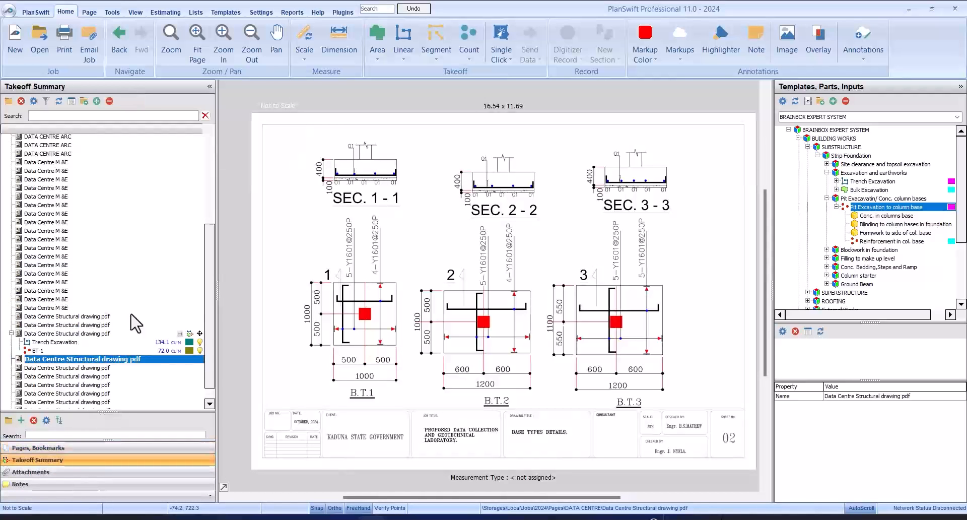
{"action": "left_click", "coordinate": [92, 165]}
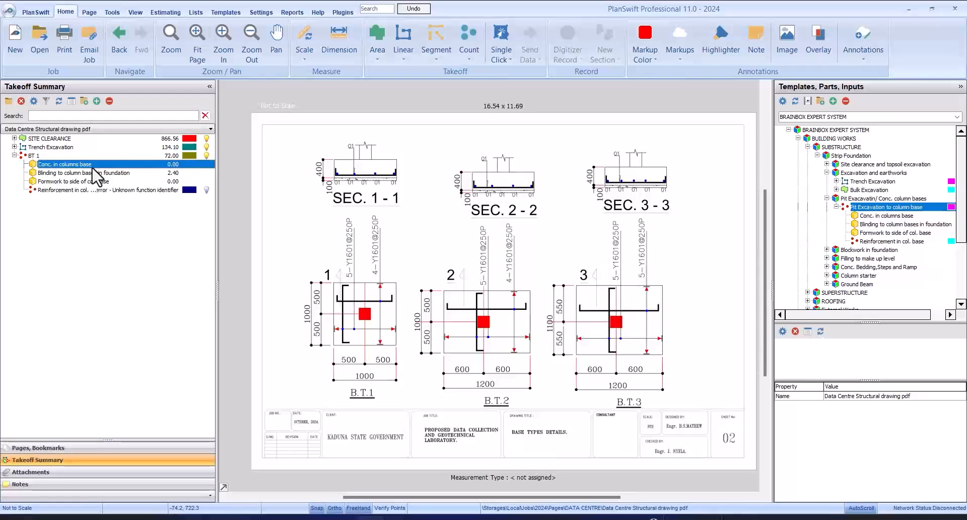
{"action": "double_click", "coordinate": [93, 166]}
{"action": "left_click", "coordinate": [515, 263]}
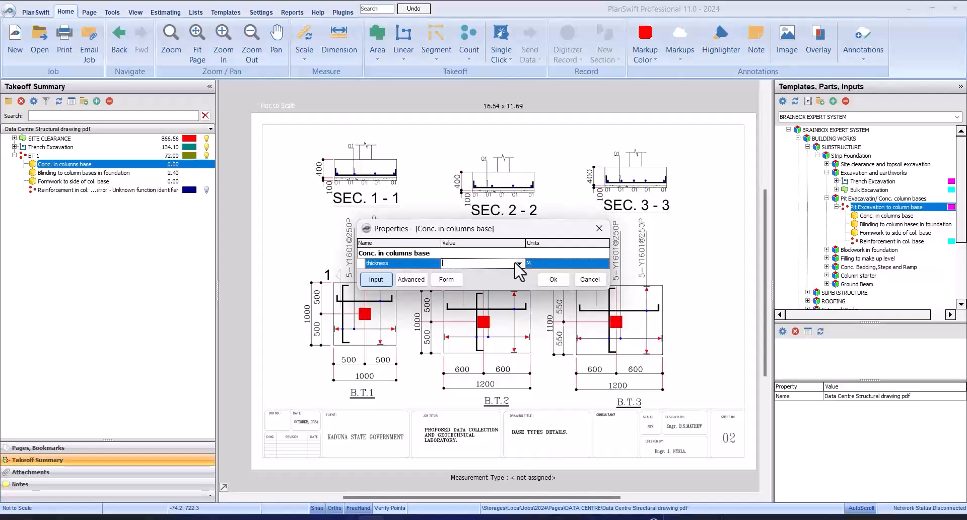
{"action": "left_click", "coordinate": [517, 263]}
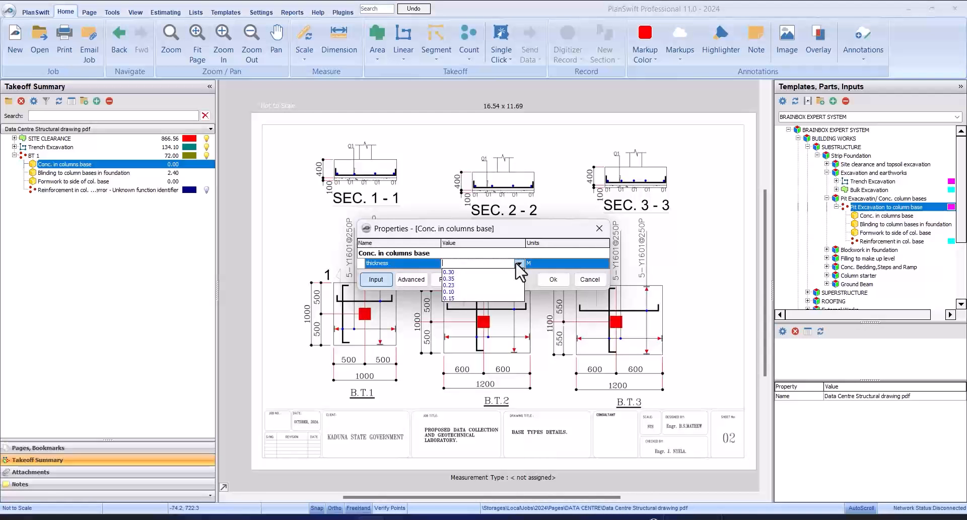
{"action": "left_click", "coordinate": [488, 262]}
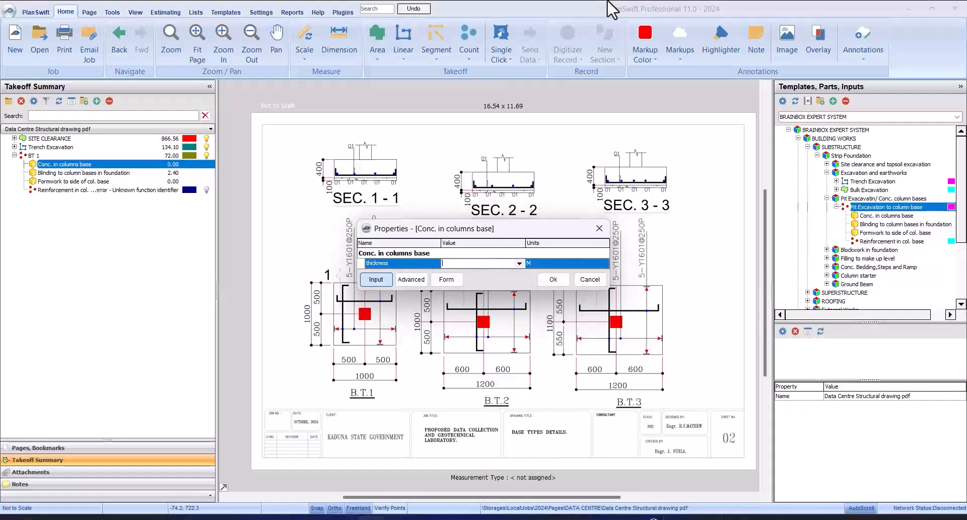
{"action": "type", "text": "0."}
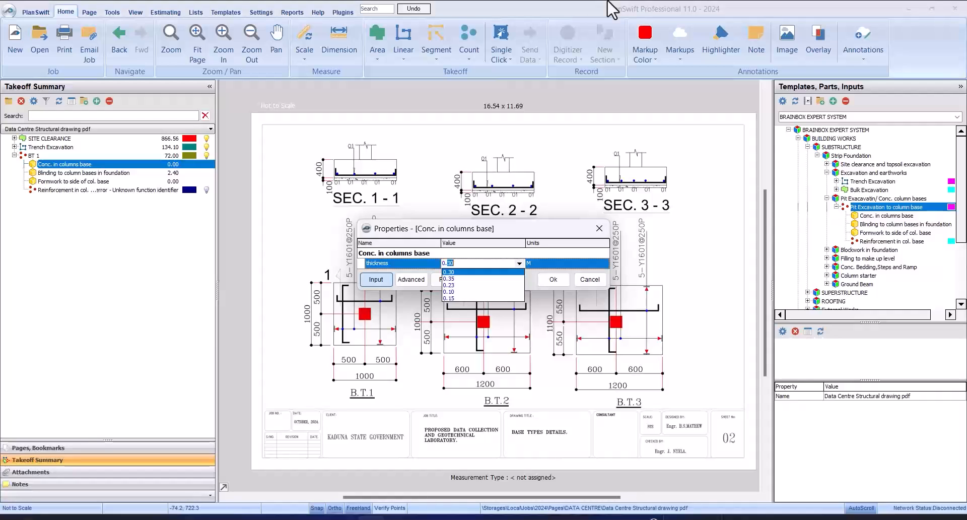
{"action": "type", "text": "40"}
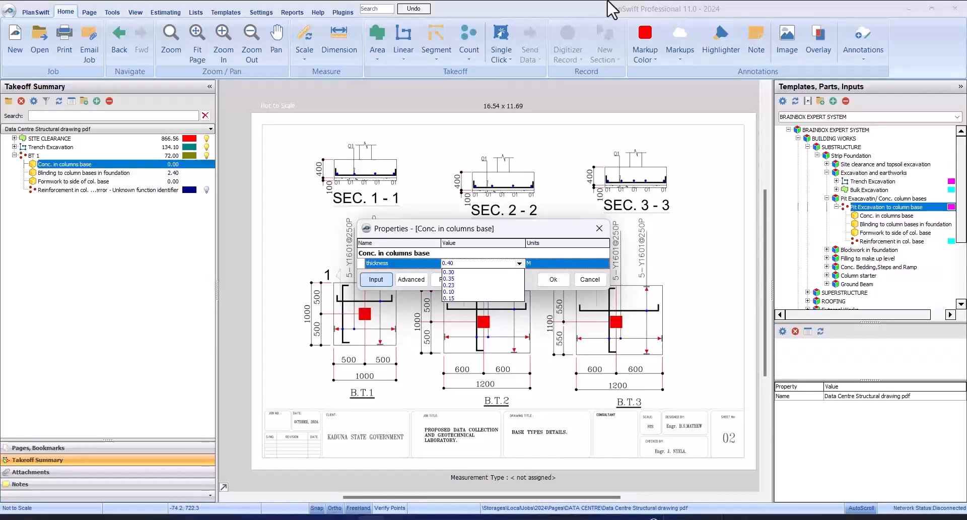
{"action": "left_click", "coordinate": [557, 275]}
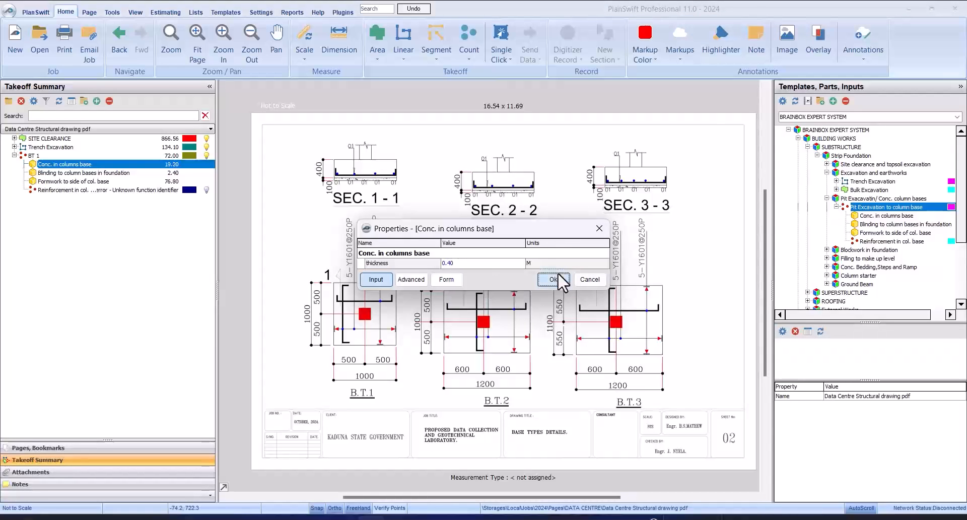
{"action": "left_click", "coordinate": [557, 274]}
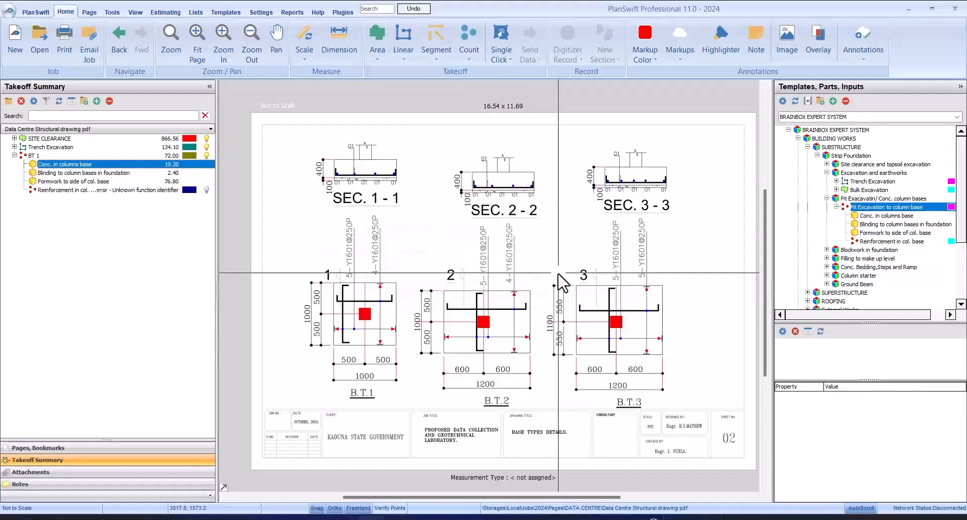
Set BT 1's column base reinforcement to 16 mm diameter and 1.577 kg bar weight, following the B.T.1 plan detail.
{"action": "left_click", "coordinate": [132, 182]}
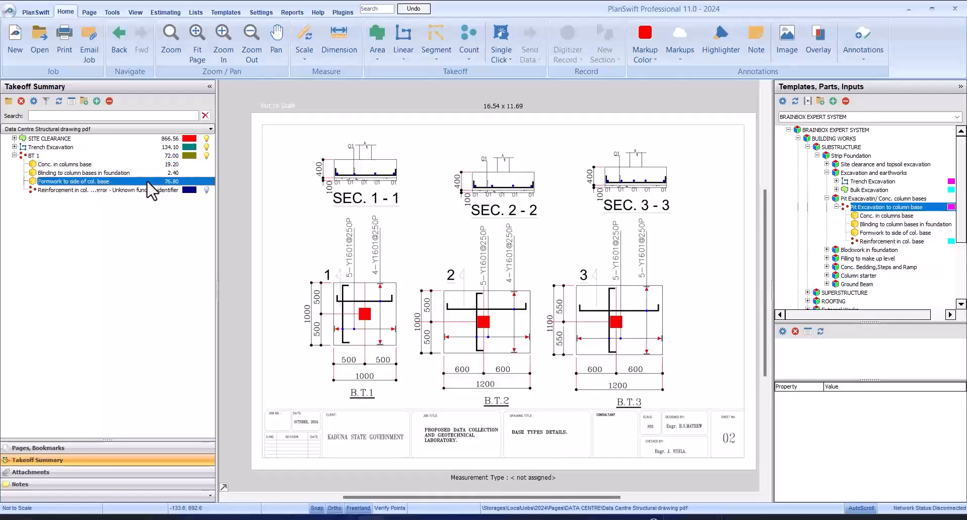
{"action": "left_click", "coordinate": [134, 191]}
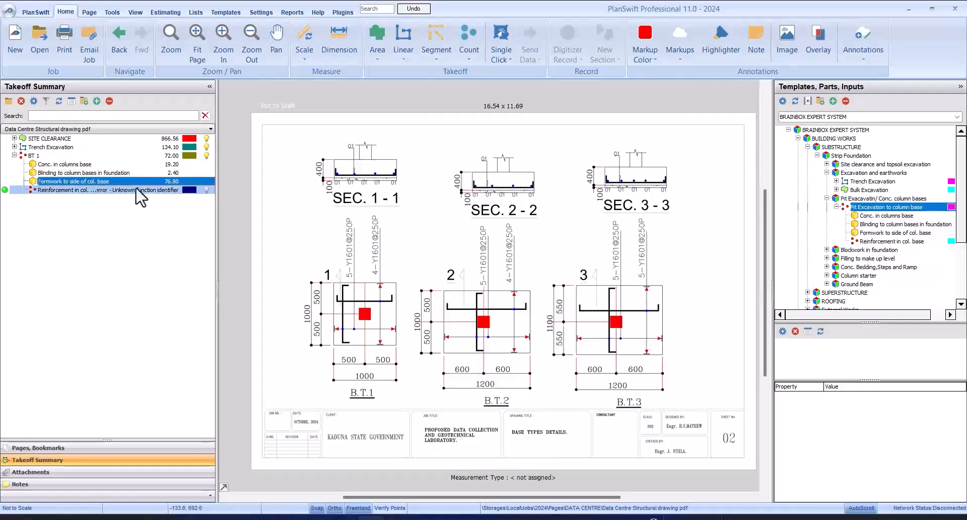
{"action": "scroll", "coordinate": [424, 246], "scroll_direction": "up", "scroll_amount": 4}
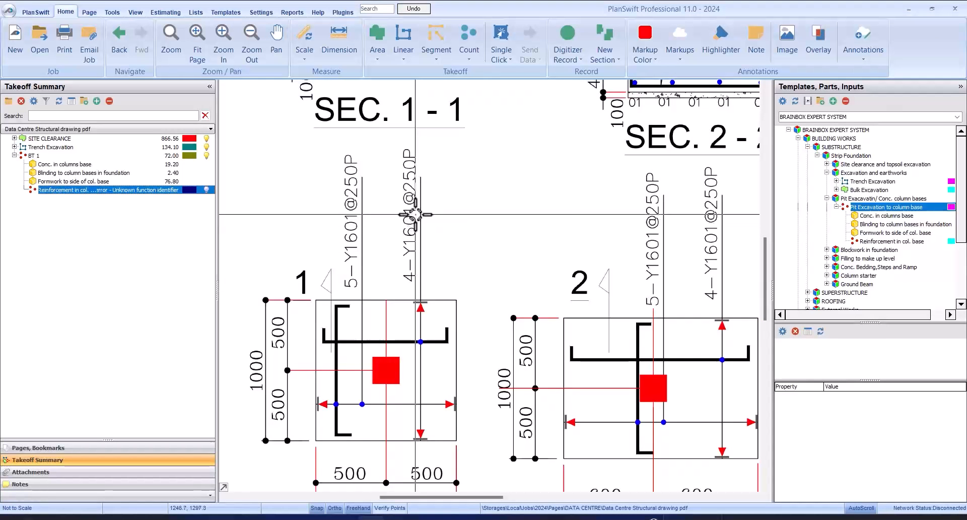
{"action": "scroll", "coordinate": [422, 209], "scroll_direction": "down", "scroll_amount": 2}
{"action": "scroll", "coordinate": [373, 194], "scroll_direction": "up", "scroll_amount": 2}
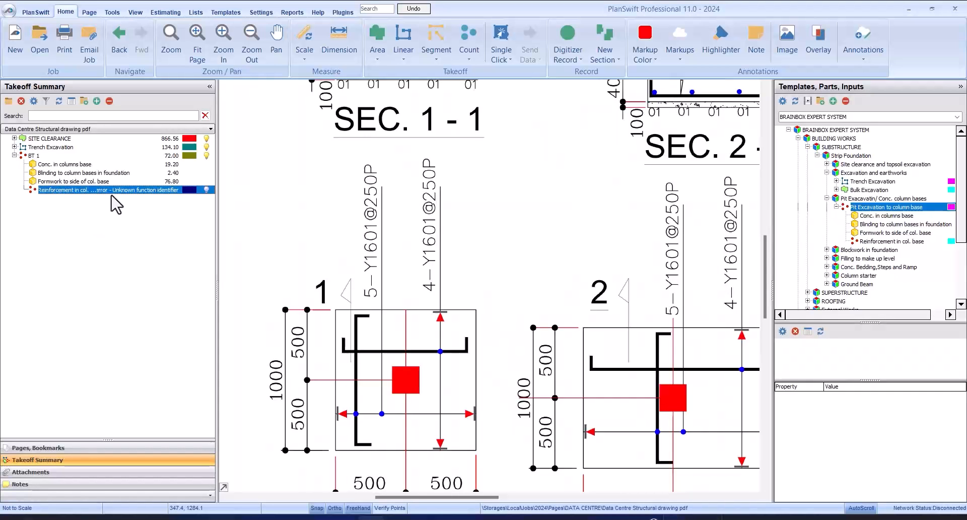
{"action": "double_click", "coordinate": [211, 188]}
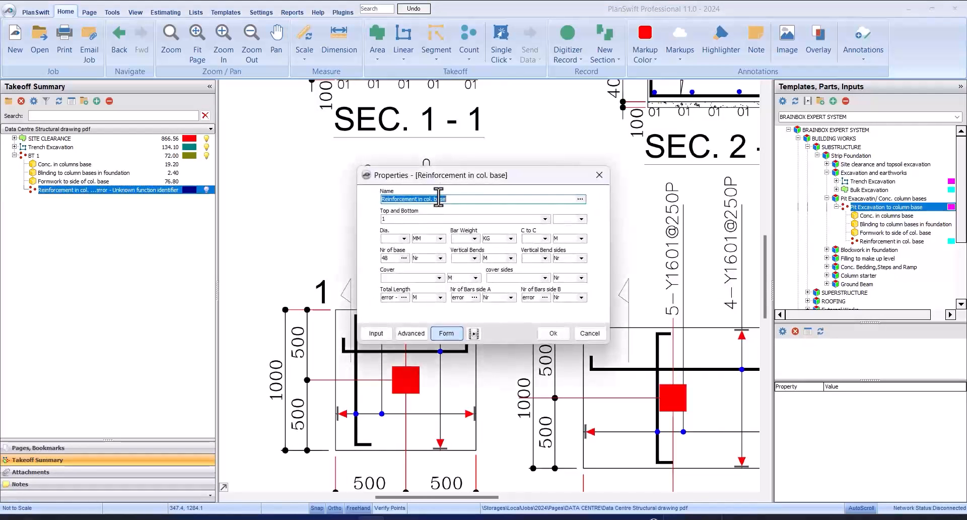
{"action": "mouse_move", "coordinate": [392, 176]}
{"action": "left_mouse_down"}
{"action": "mouse_move", "coordinate": [604, 146]}
{"action": "mouse_move", "coordinate": [595, 161]}
{"action": "left_mouse_up"}
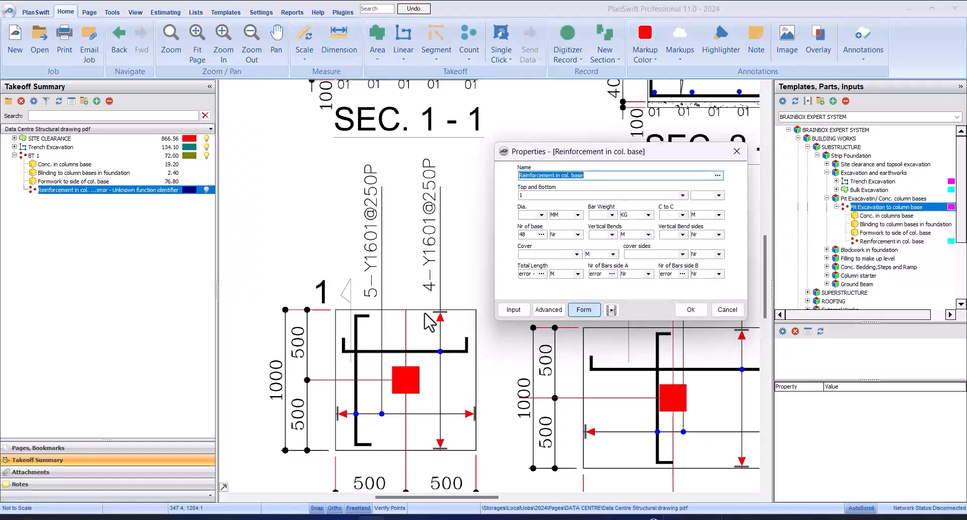
{"action": "left_click", "coordinate": [542, 215]}
{"action": "left_click", "coordinate": [543, 250]}
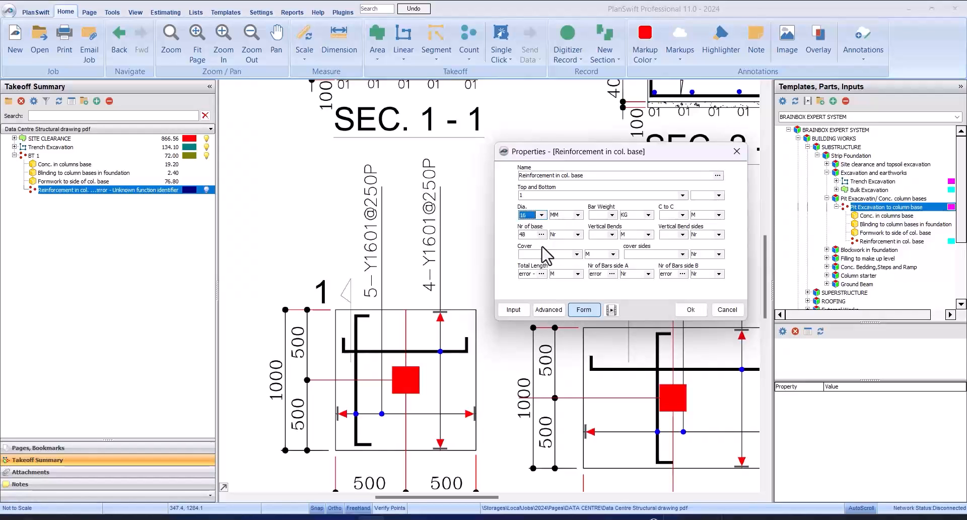
{"action": "left_click", "coordinate": [613, 217]}
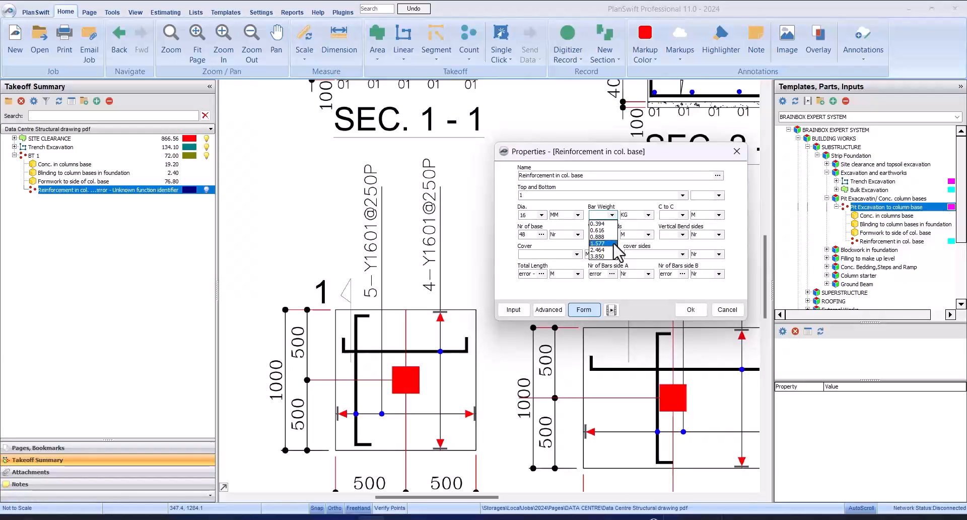
{"action": "left_click", "coordinate": [604, 243]}
Set the base reinforcement's centre-to-centre spacing to 0.25 m and its vertical bends to 0.30 m on 2 sides.
{"action": "left_click", "coordinate": [683, 216]}
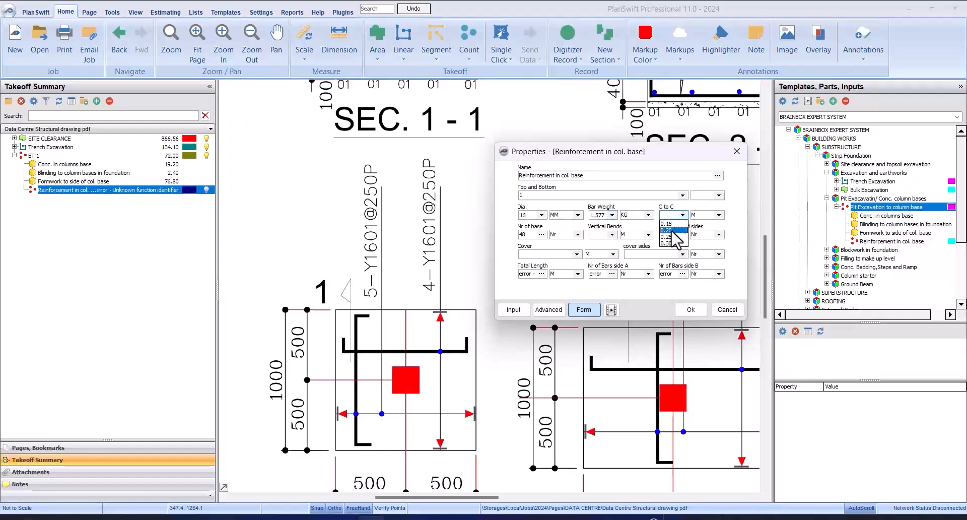
{"action": "left_click", "coordinate": [672, 237]}
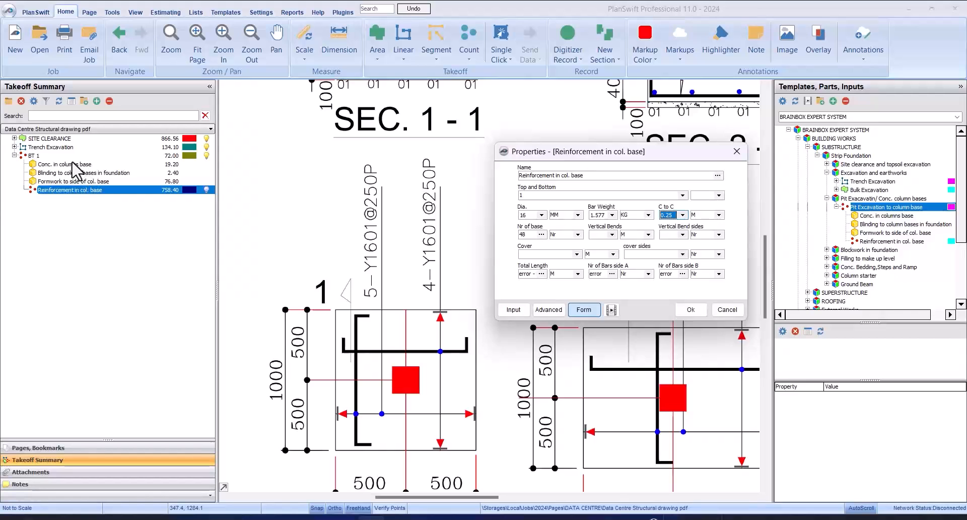
{"action": "left_click", "coordinate": [612, 234]}
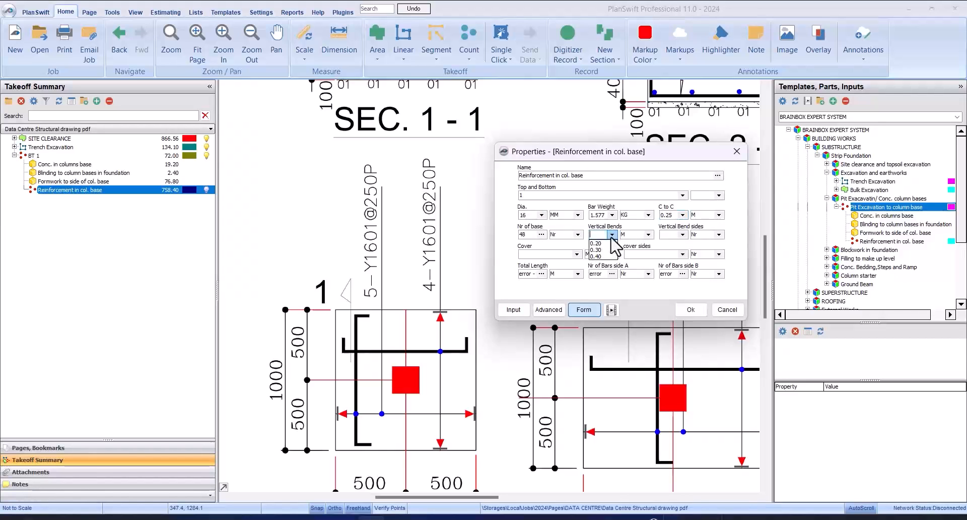
{"action": "left_click", "coordinate": [615, 250]}
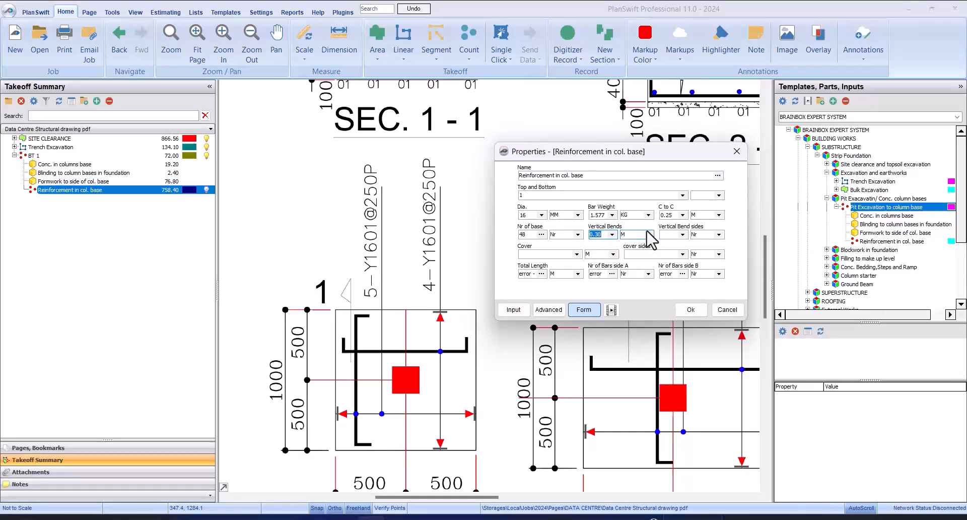
{"action": "left_click", "coordinate": [683, 235]}
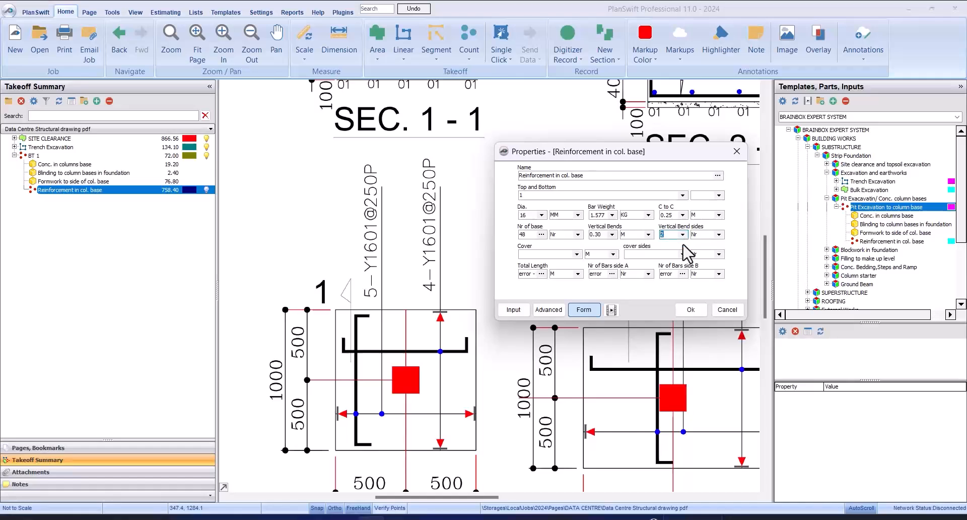
Set BT 1's column base reinforcement cover to 0.05 m on 2 sides and accept the reinforcement properties.
{"action": "left_click", "coordinate": [577, 253]}
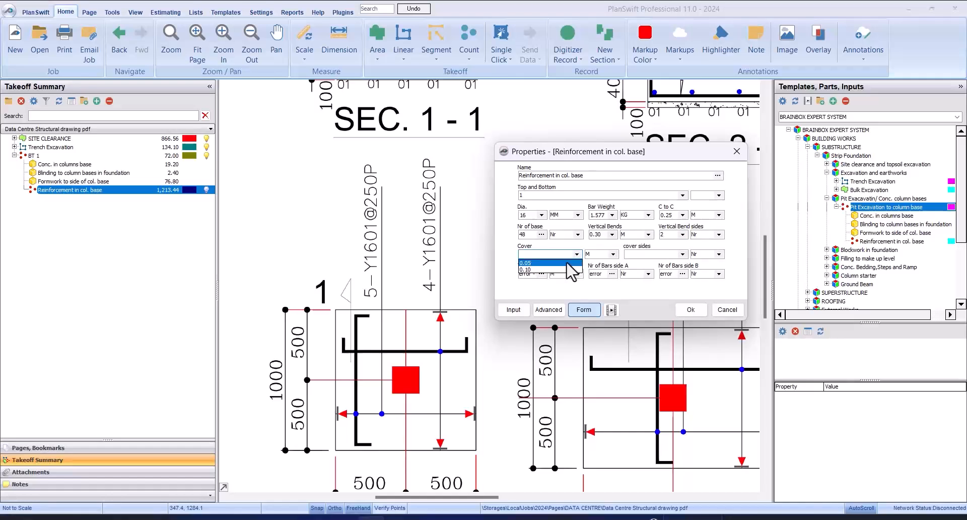
{"action": "left_click", "coordinate": [580, 265]}
{"action": "left_click", "coordinate": [683, 254]}
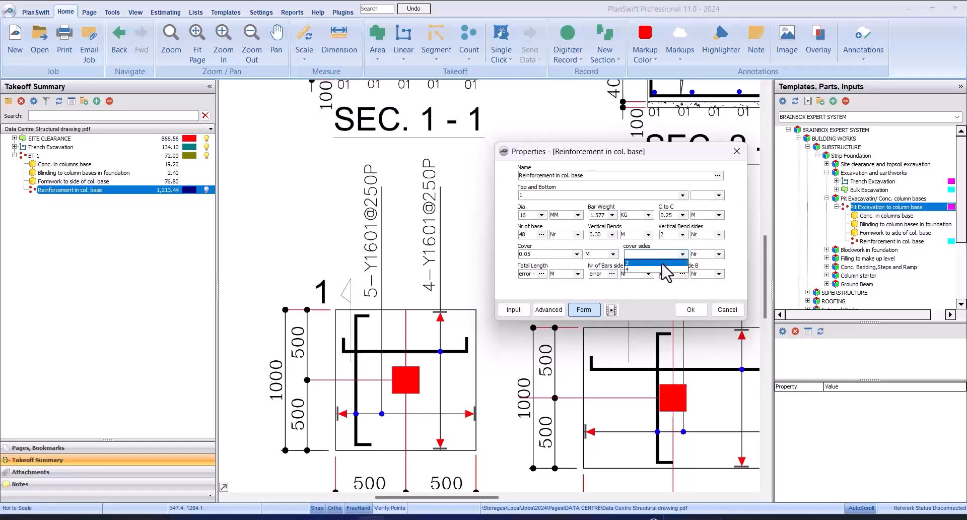
{"action": "left_click", "coordinate": [661, 262]}
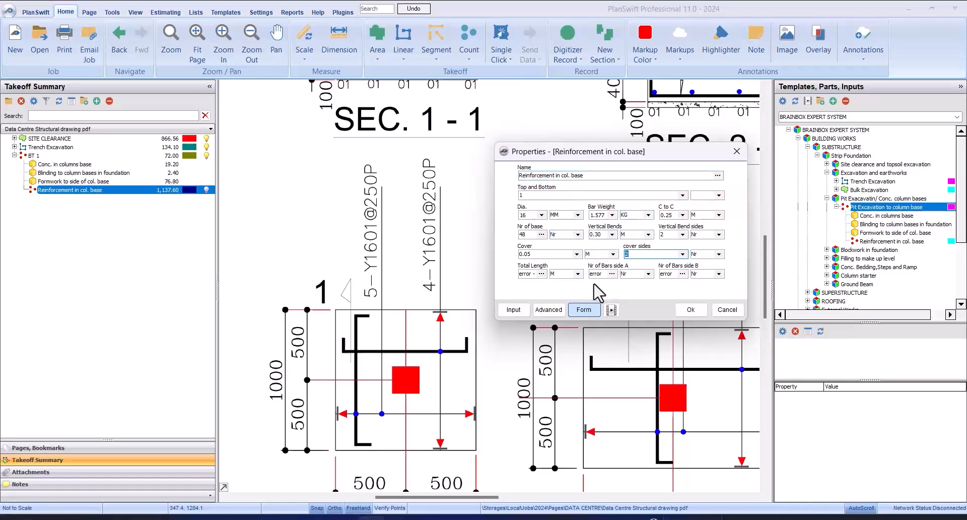
{"action": "left_click", "coordinate": [688, 310]}
Review BT 1's column base reinforcement properties, including the top and bottom options, against the B.T.1 plan and section 1-1.
{"action": "scroll", "coordinate": [437, 235], "scroll_direction": "down", "scroll_amount": 3}
{"action": "scroll", "coordinate": [437, 191], "scroll_direction": "up", "scroll_amount": 5}
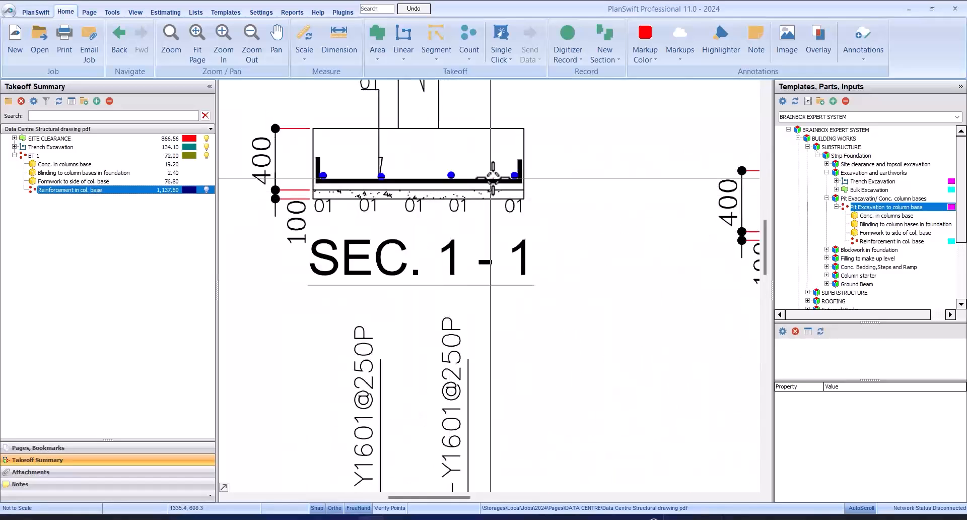
{"action": "left_click", "coordinate": [143, 190]}
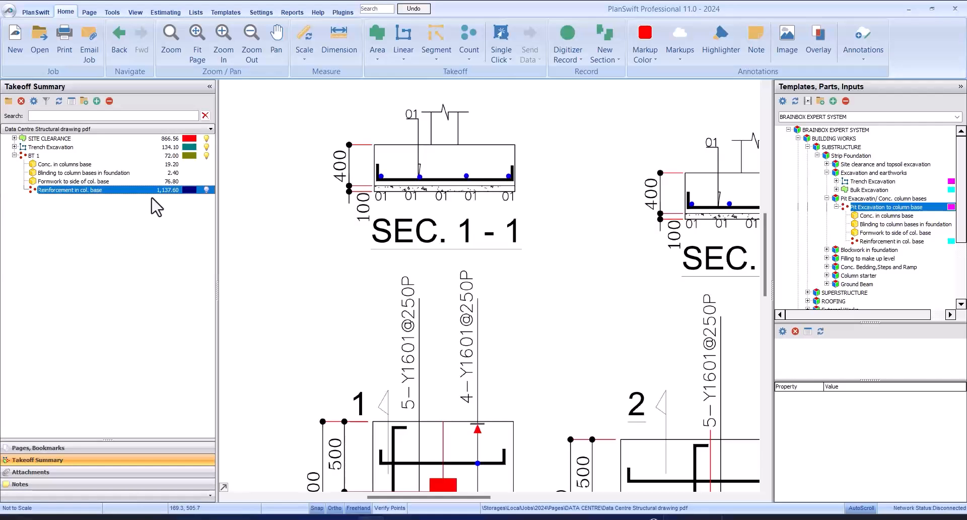
{"action": "scroll", "coordinate": [504, 282], "scroll_direction": "down", "scroll_amount": 3}
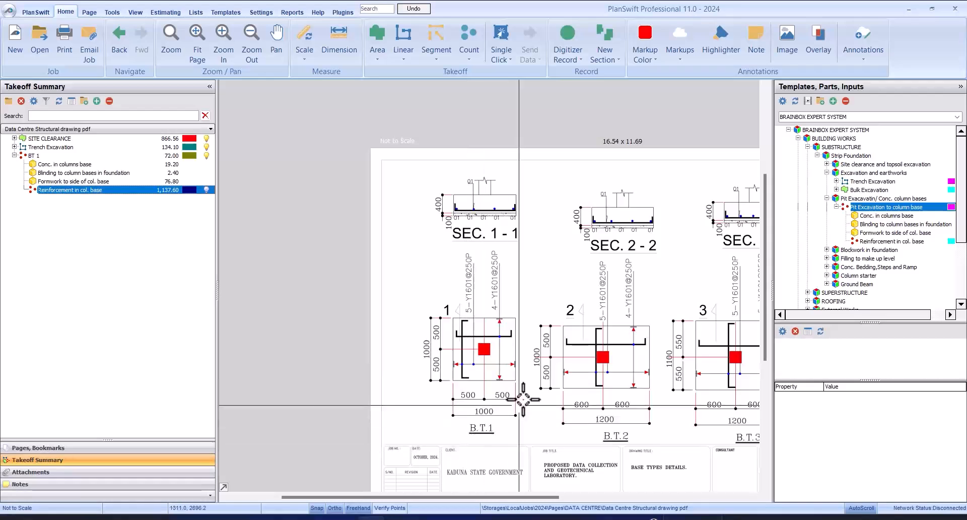
{"action": "scroll", "coordinate": [493, 329], "scroll_direction": "up", "scroll_amount": 2}
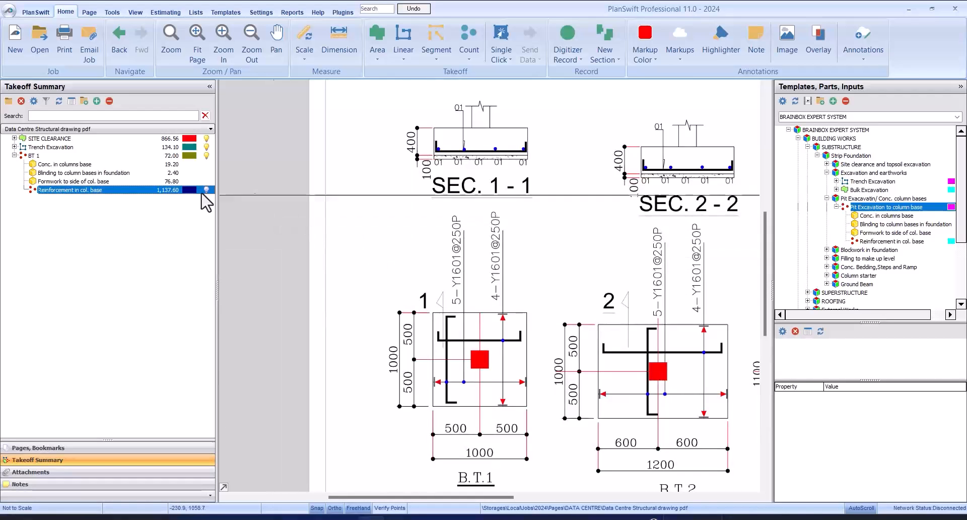
{"action": "double_click", "coordinate": [151, 192]}
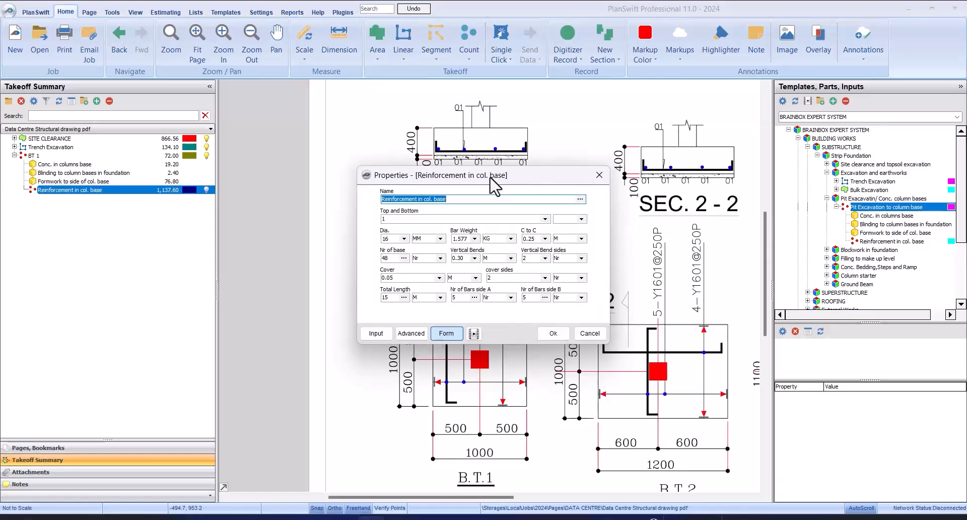
{"action": "left_click_drag", "start_coordinate": [503, 184], "coordinate": [684, 185]}
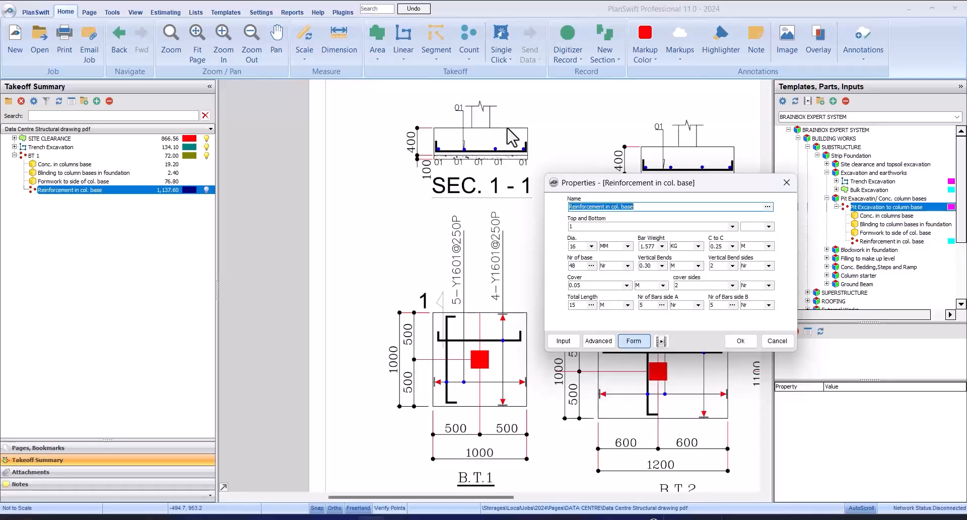
{"action": "left_click", "coordinate": [734, 227]}
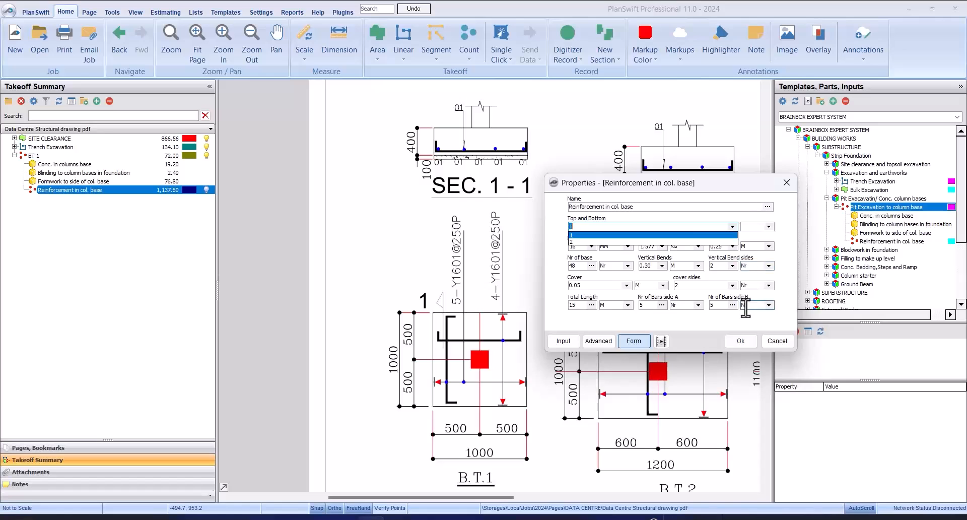
{"action": "left_click", "coordinate": [768, 344]}
{"action": "left_click", "coordinate": [768, 345]}
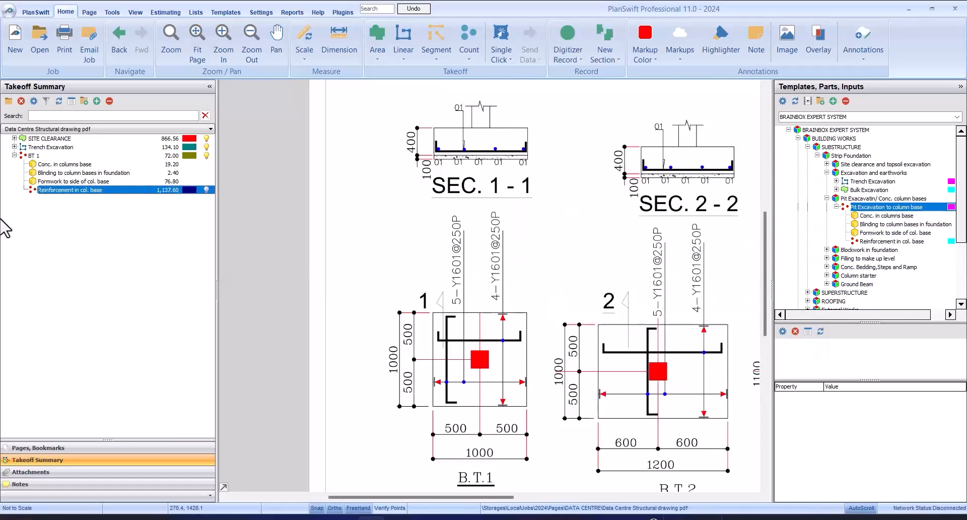
Collapse BT 1 in the takeoff summary, check the foundation general arrangement sheet and return to the Base Types Details sheet.
{"action": "left_click", "coordinate": [48, 155]}
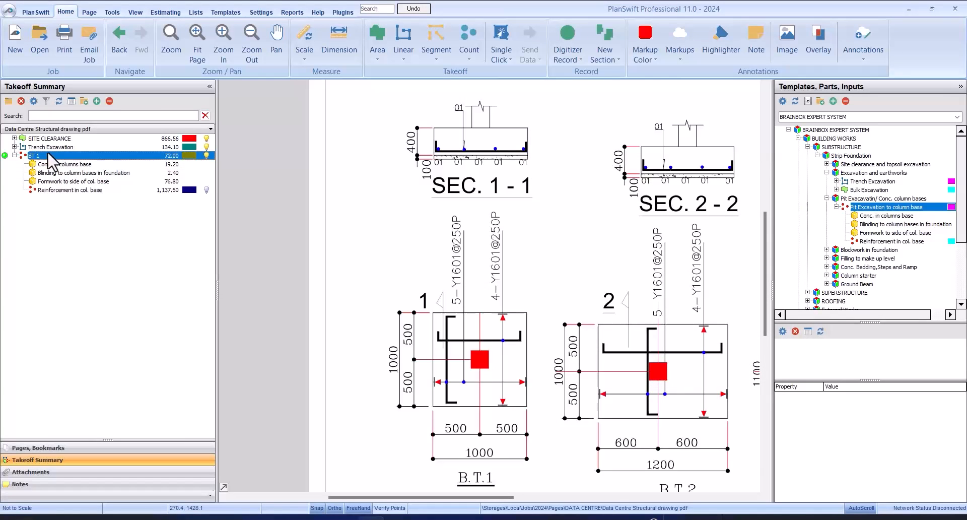
{"action": "left_click", "coordinate": [15, 155]}
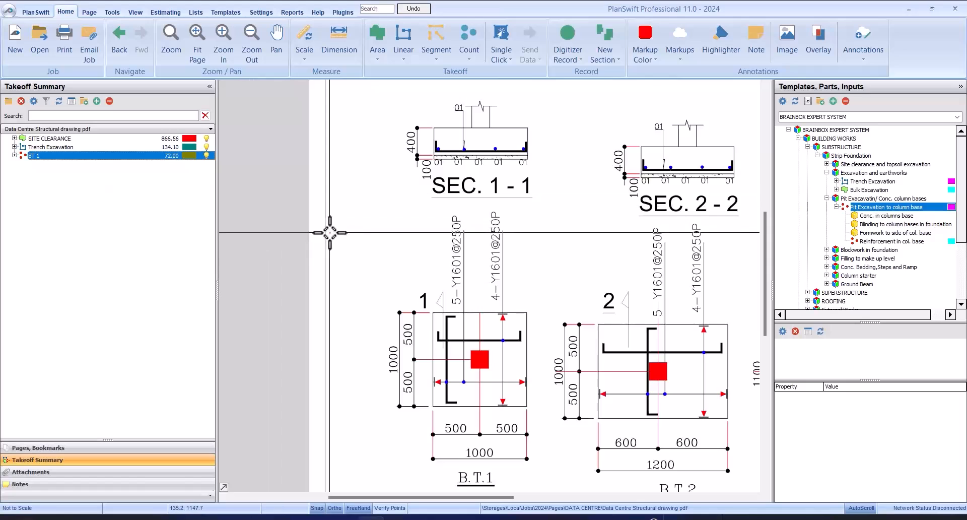
{"action": "left_click", "coordinate": [140, 448]}
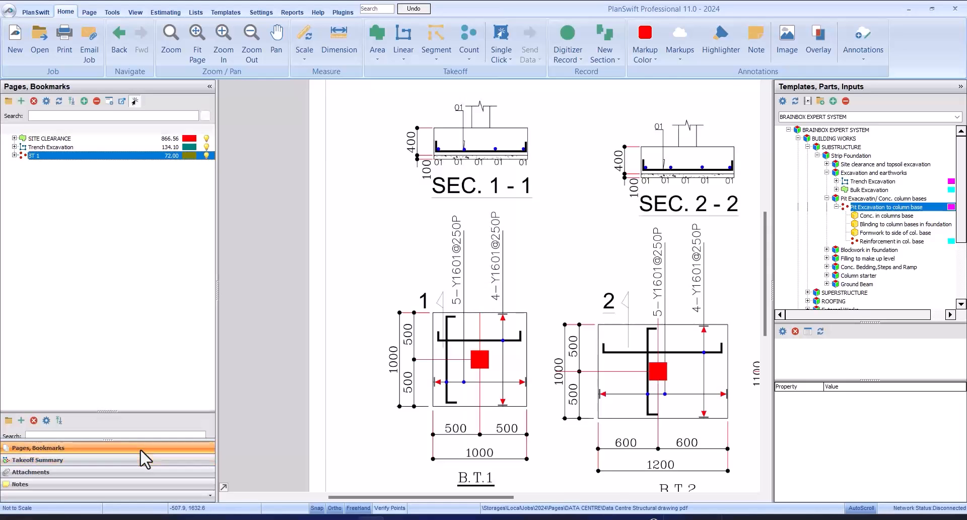
{"action": "left_click", "coordinate": [132, 333]}
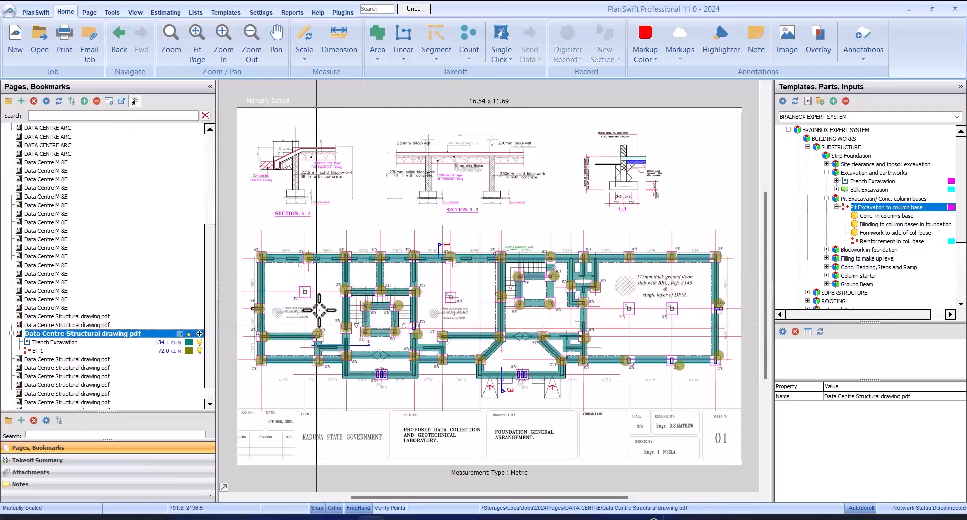
{"action": "left_click", "coordinate": [126, 359]}
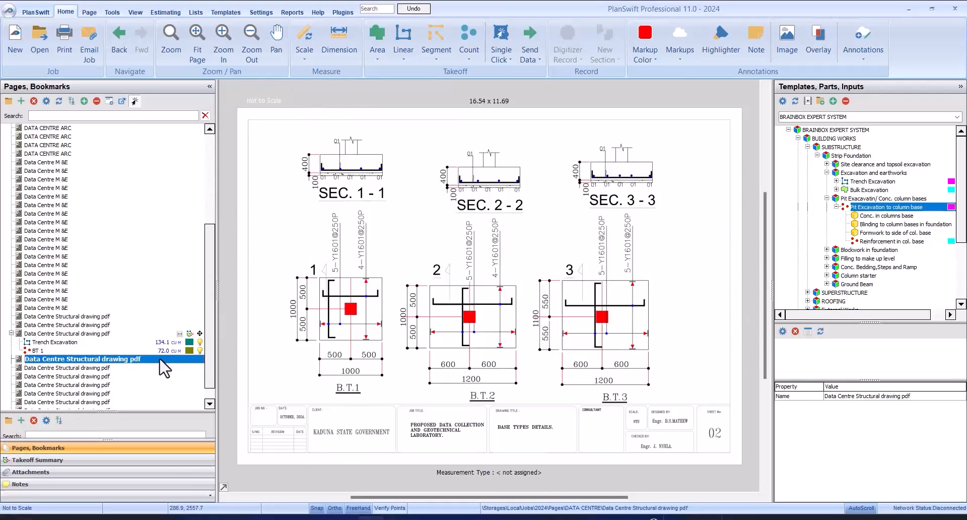
{"action": "left_click", "coordinate": [124, 336]}
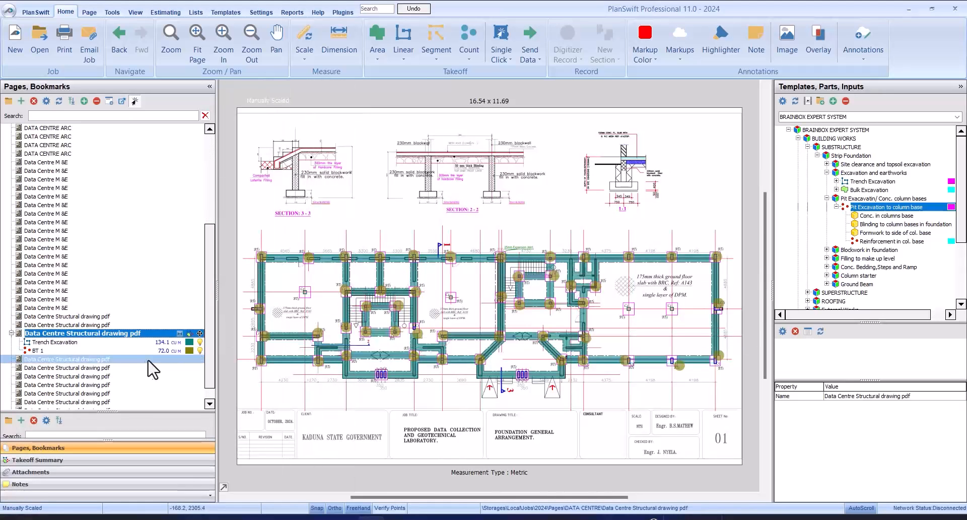
{"action": "left_click", "coordinate": [133, 360]}
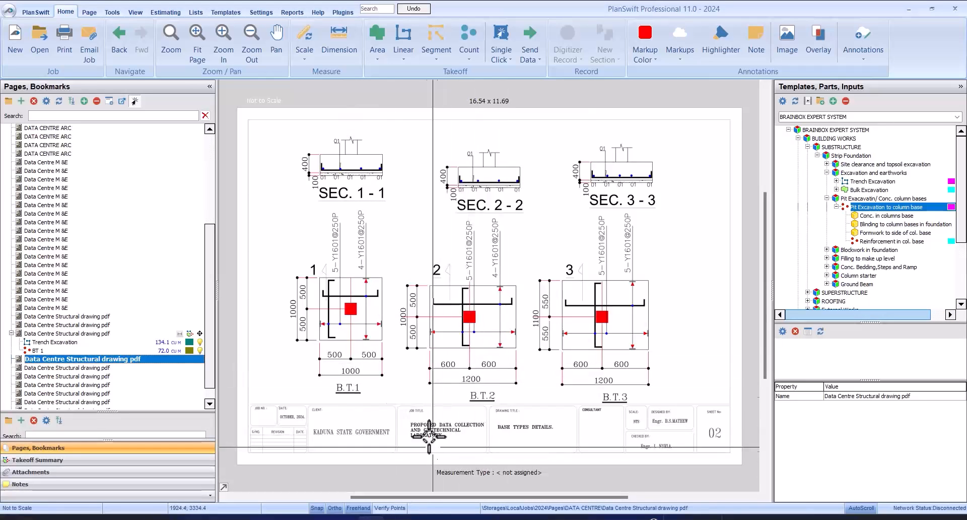
Start a pit excavation to column base named BT 1A with both sides 1 m and a depth of 1.5 m.
{"action": "left_click", "coordinate": [779, 207]}
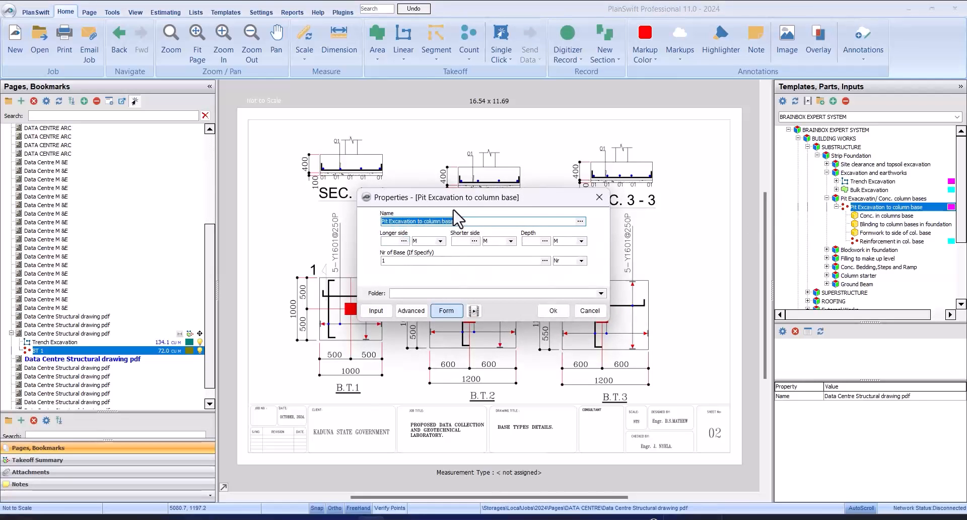
{"action": "type", "text": "BT 1A"}
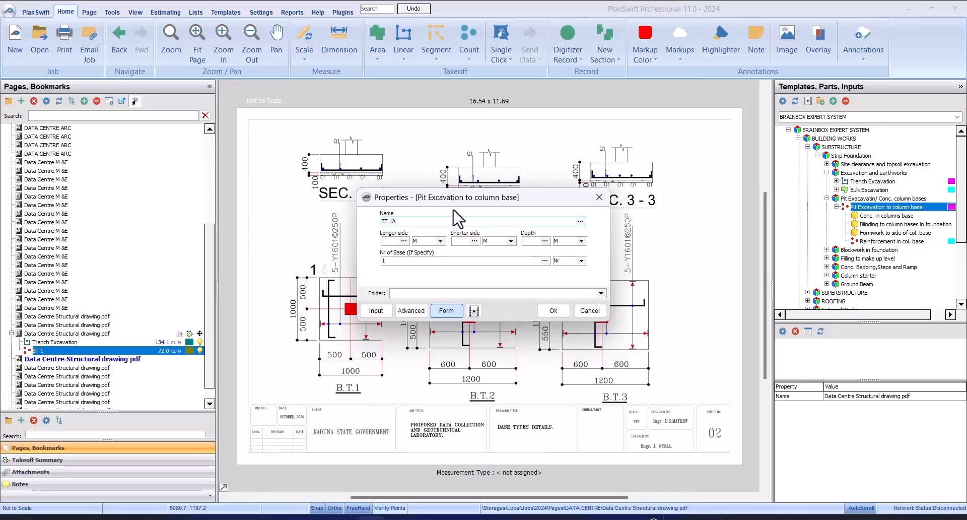
{"action": "left_click", "coordinate": [389, 241]}
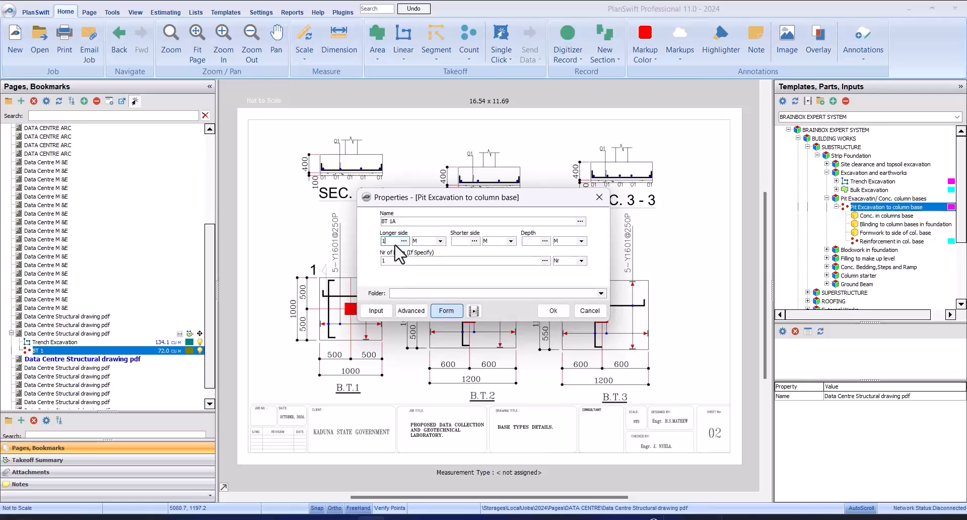
{"action": "type", "text": "1"}
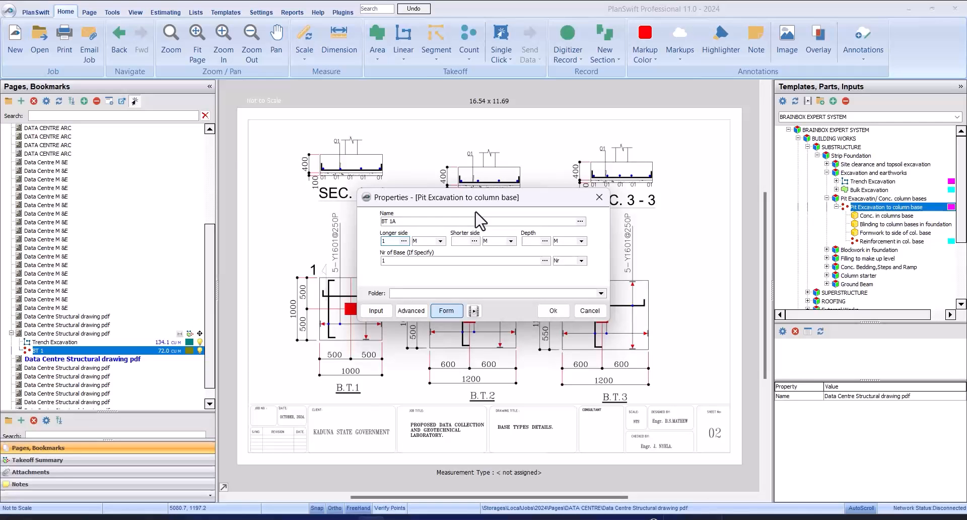
{"action": "left_click", "coordinate": [455, 240]}
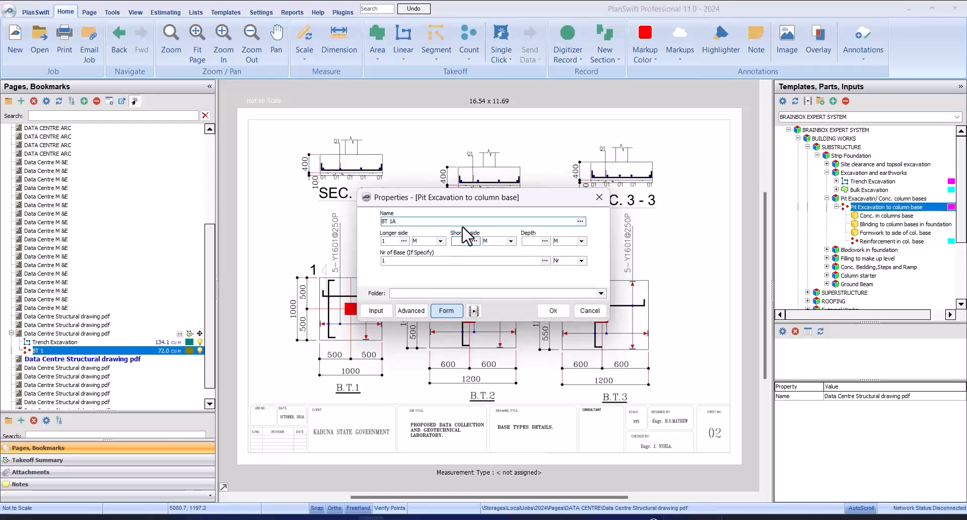
{"action": "type", "text": "1"}
{"action": "key", "text": "Tab"}
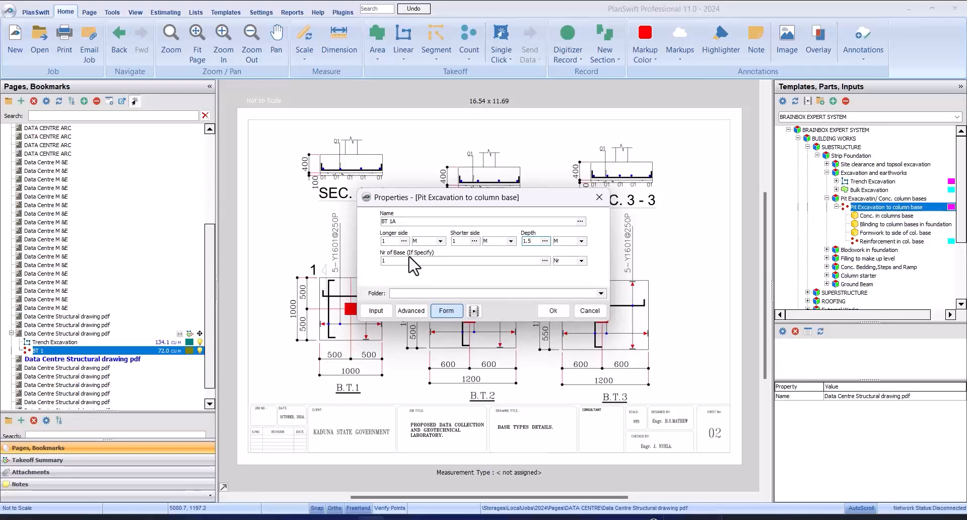
Set BT 1A's number of bases to 48 and place a single count point on the B.T.1 plan.
{"action": "left_click", "coordinate": [450, 260]}
{"action": "type", "text": "1"}
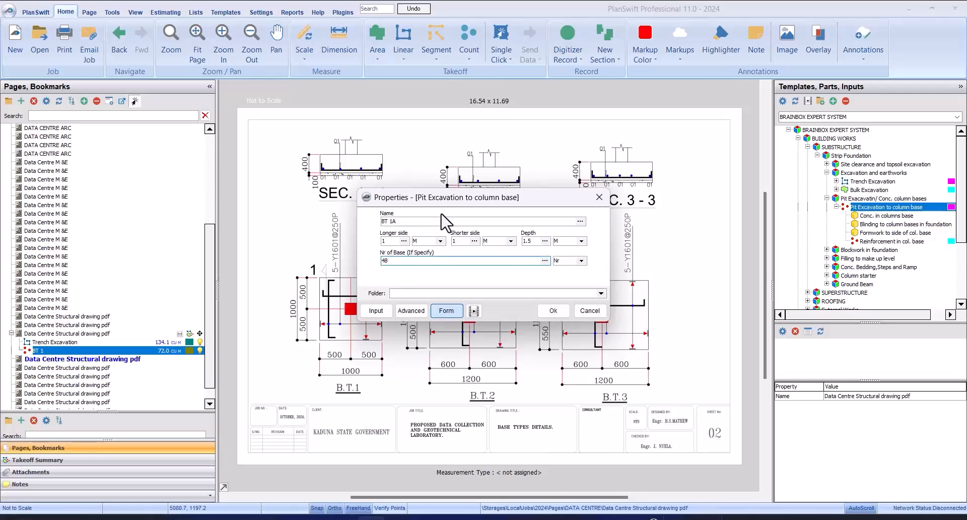
{"action": "left_click", "coordinate": [554, 309]}
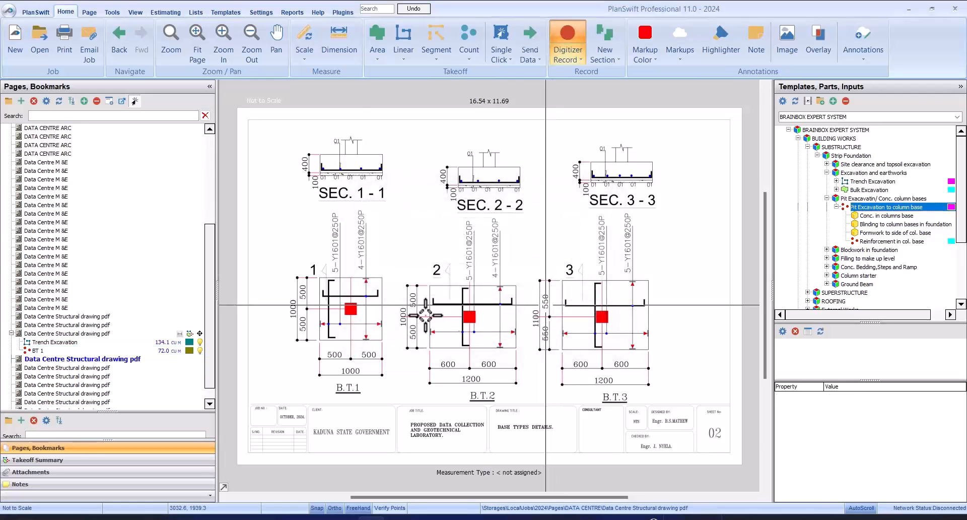
{"action": "left_click", "coordinate": [356, 319]}
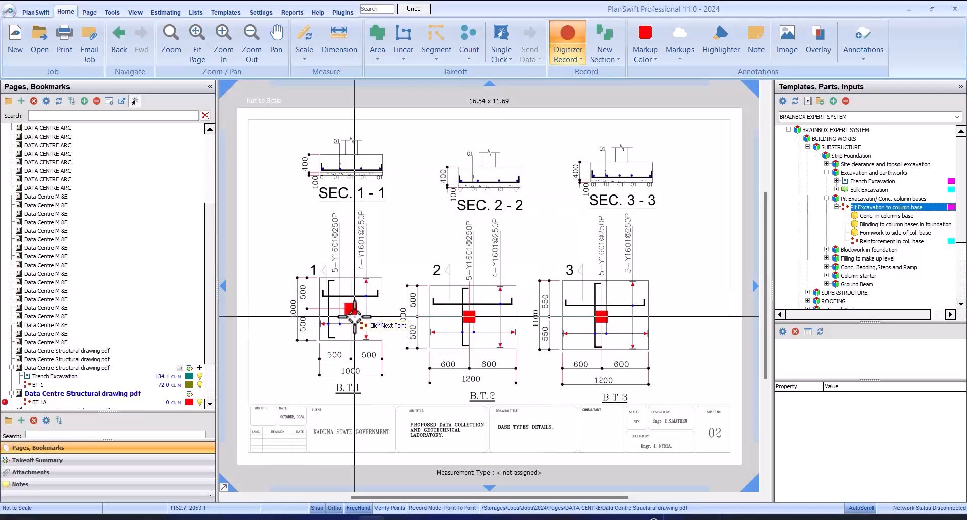
{"action": "right_click", "coordinate": [382, 301]}
{"action": "left_click", "coordinate": [413, 328]}
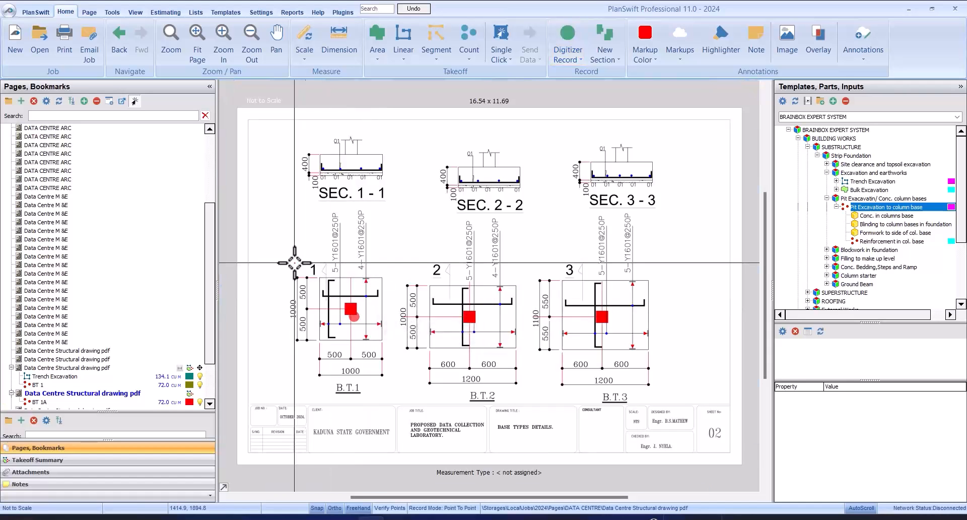
Compare the BT 1A excavation quantity with BT 1 in the page list and the takeoff summary.
{"action": "scroll", "coordinate": [115, 294], "scroll_direction": "down", "scroll_amount": 3}
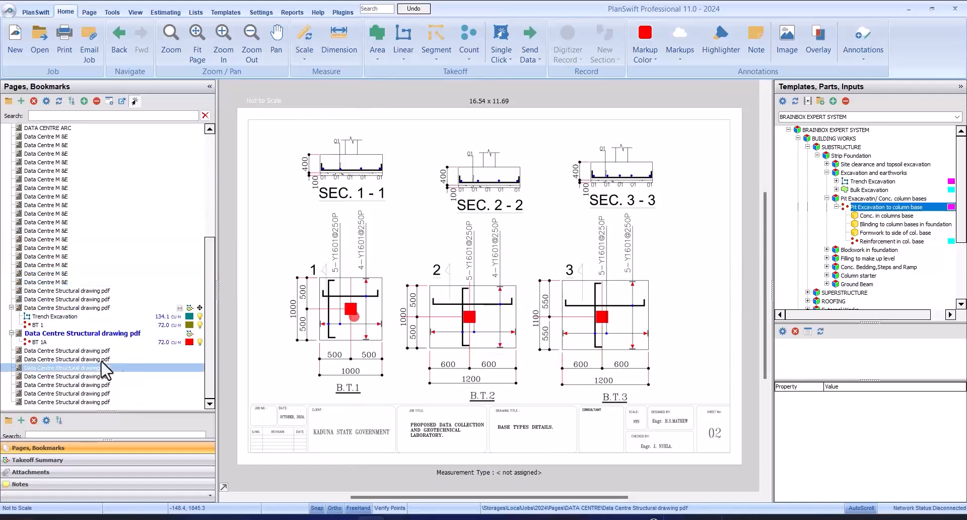
{"action": "left_click", "coordinate": [143, 343]}
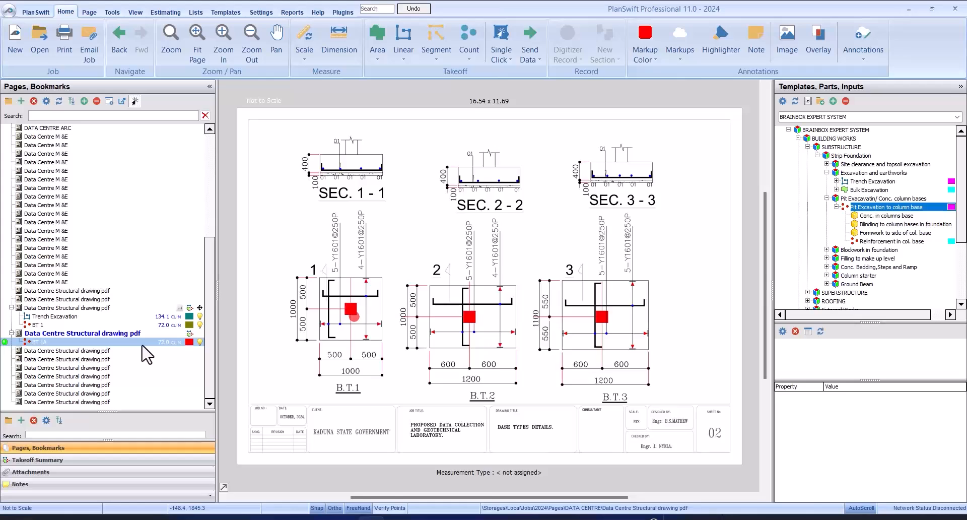
{"action": "left_click", "coordinate": [165, 325]}
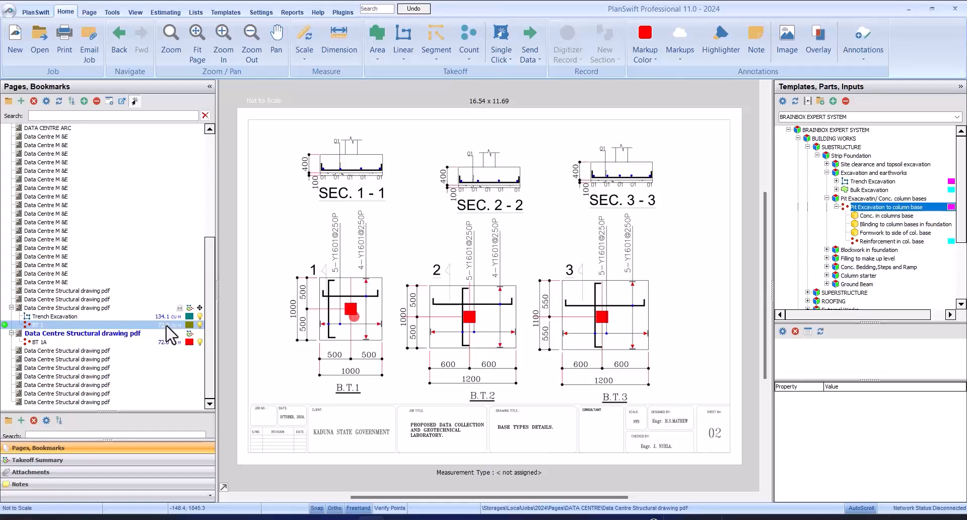
{"action": "left_click", "coordinate": [71, 472]}
{"action": "left_click", "coordinate": [76, 460]}
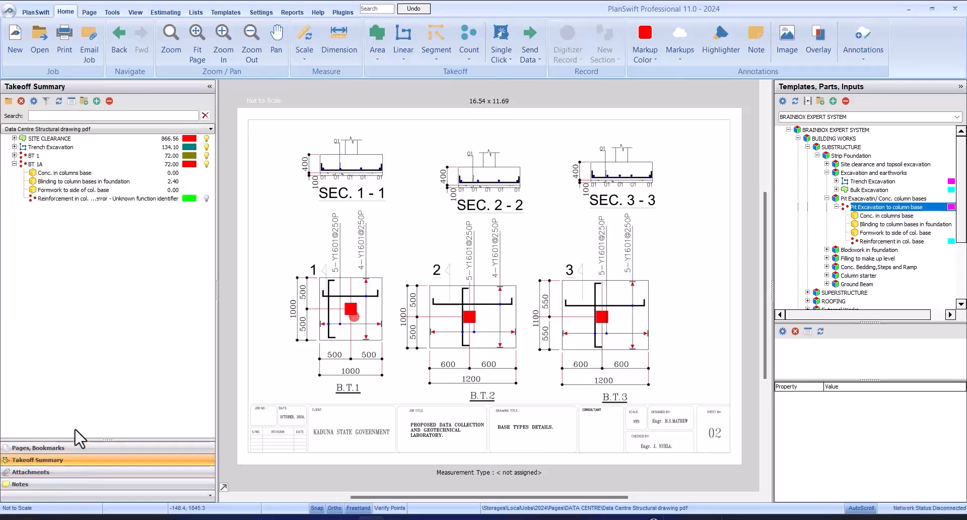
Set the thickness of BT 1A's concrete in column base to 0.40 m.
{"action": "double_click", "coordinate": [103, 173]}
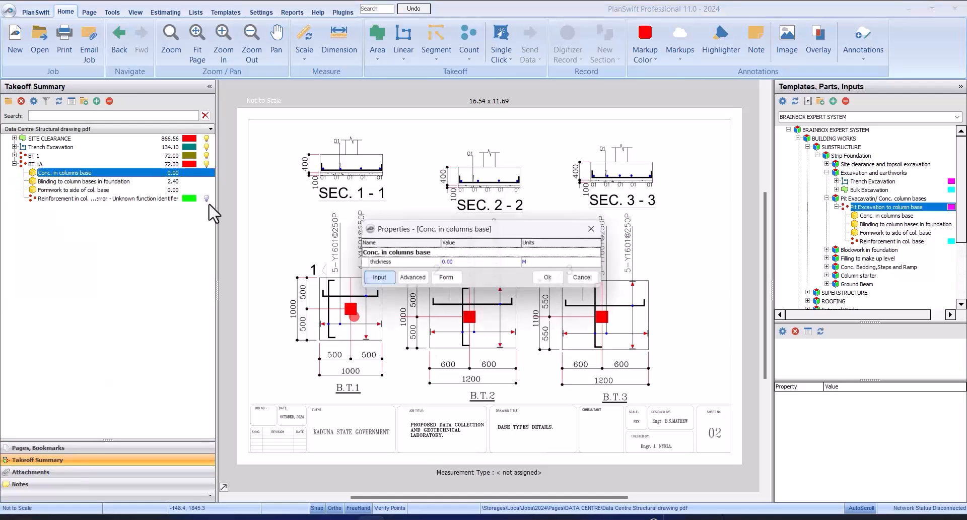
{"action": "left_click", "coordinate": [467, 261]}
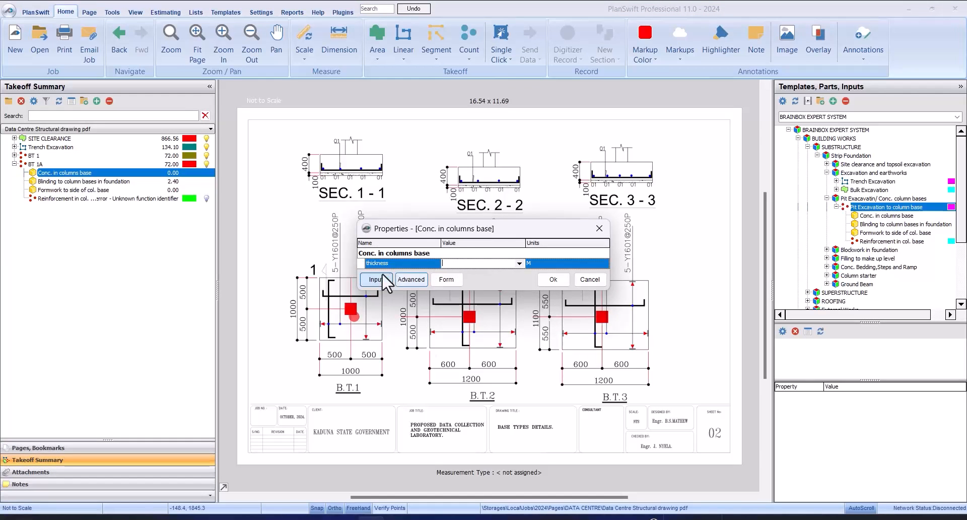
{"action": "type", "text": "0."}
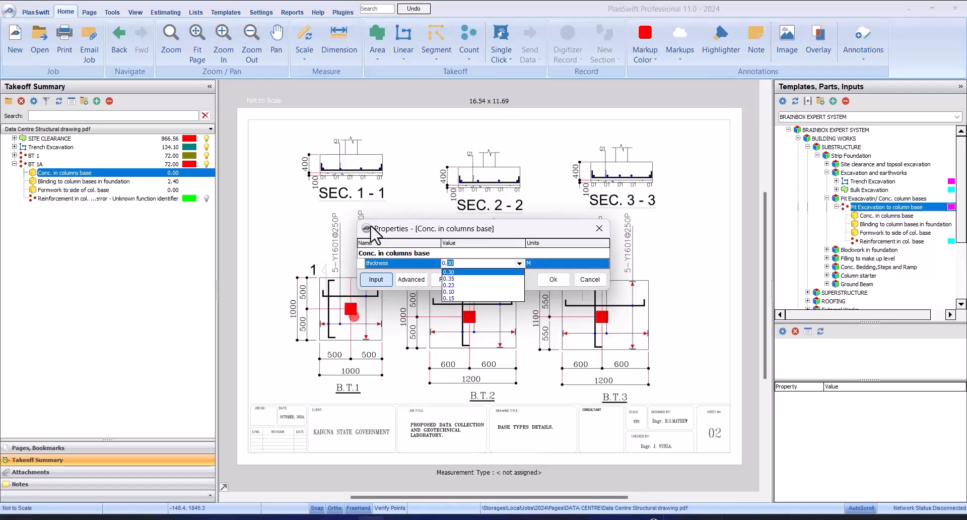
{"action": "type", "text": "40"}
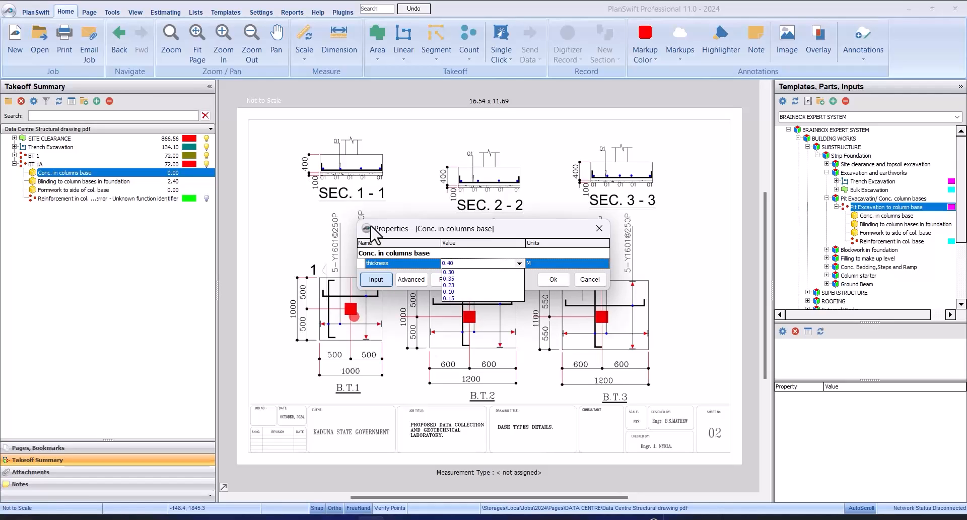
{"action": "left_click", "coordinate": [554, 279]}
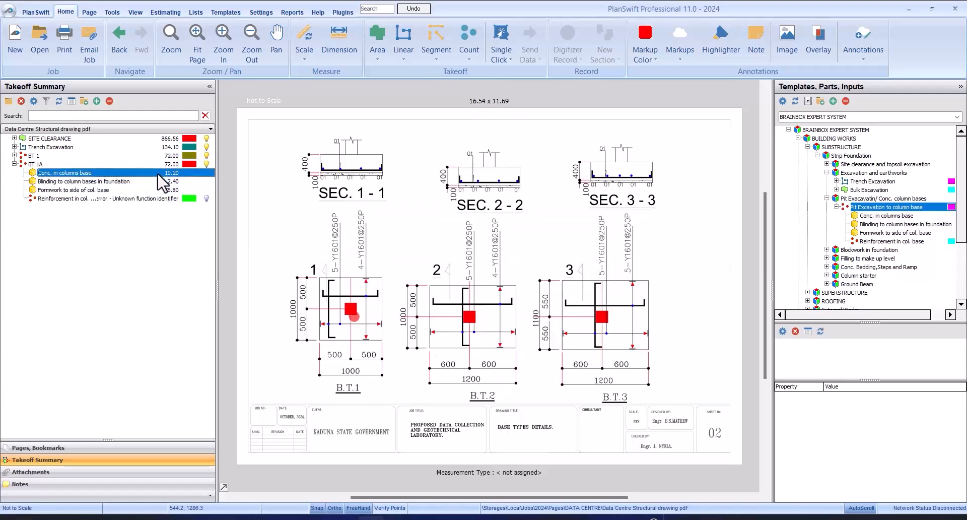
Compare the concrete, blinding and formwork quantities of BT 1 and BT 1A in the takeoff summary, and collapse BT 1A.
{"action": "left_click", "coordinate": [15, 155]}
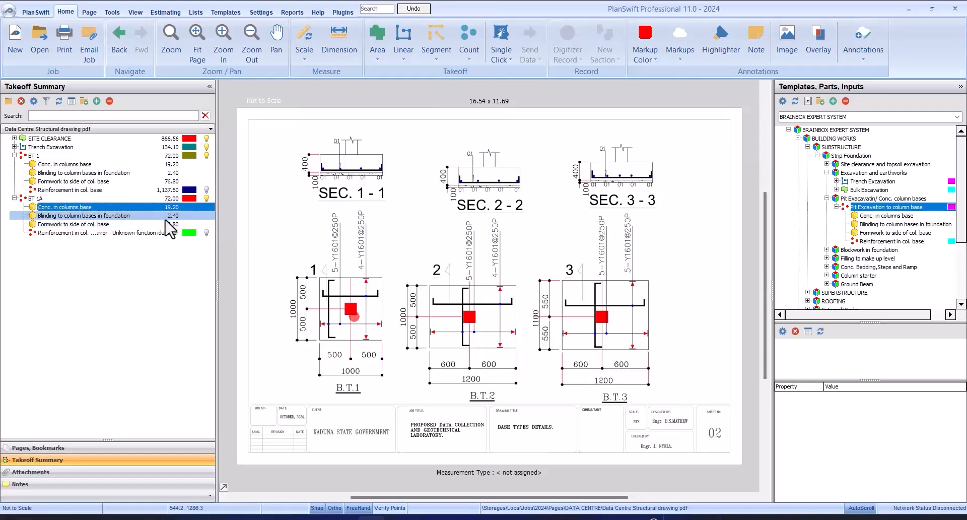
{"action": "left_click", "coordinate": [150, 198]}
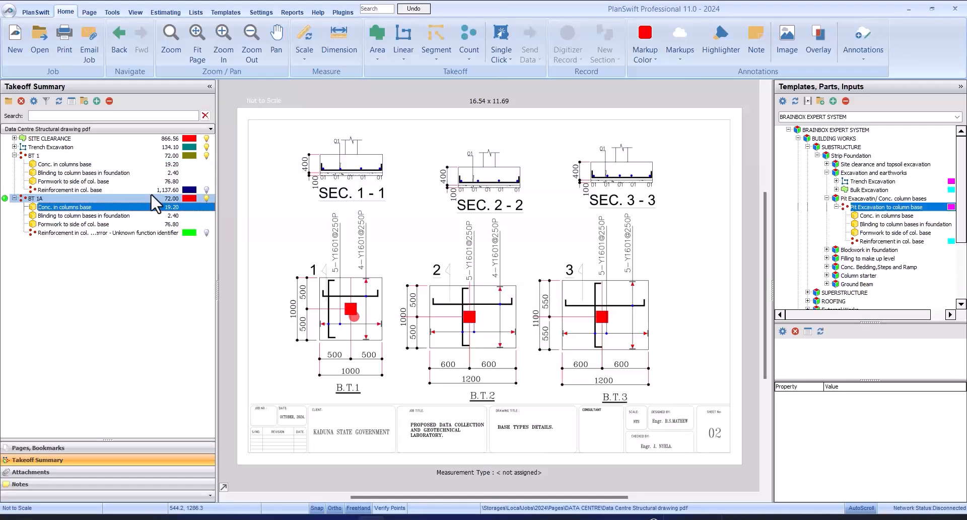
{"action": "left_click", "coordinate": [15, 198]}
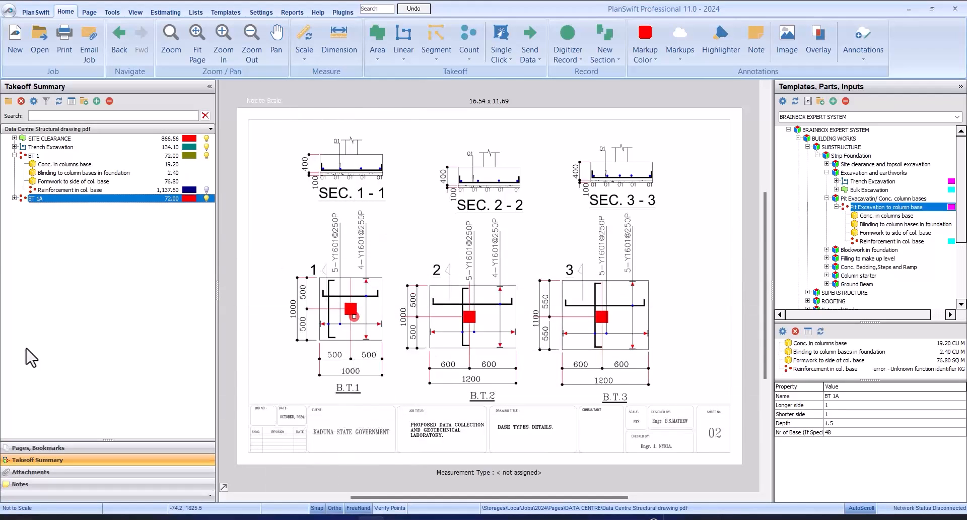
Delete the BT 1A takeoff item from the takeoff summary.
{"action": "right_click", "coordinate": [58, 208]}
{"action": "left_click", "coordinate": [86, 246]}
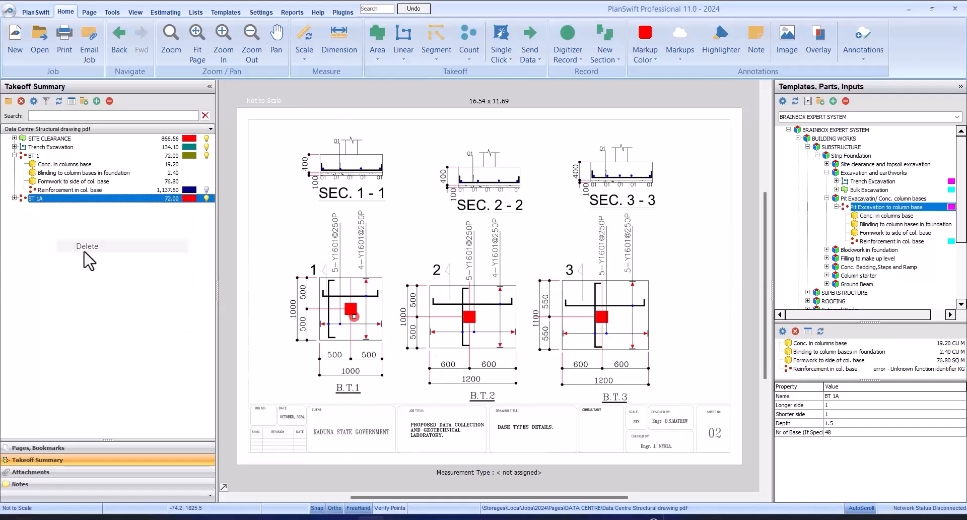
{"action": "left_click", "coordinate": [529, 272]}
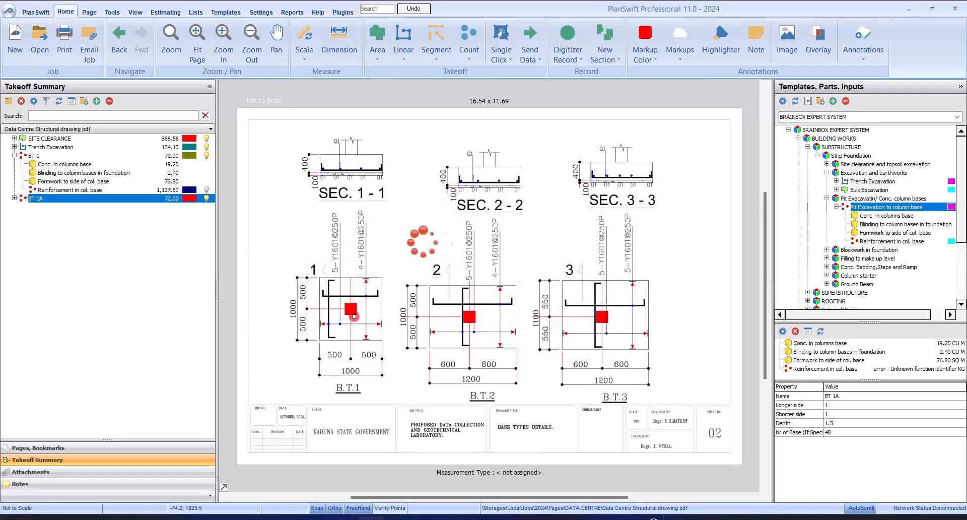
Open the architectural Ground Floor plan, sheet A02, and look over its grid lines and wall junctions.
{"action": "left_click", "coordinate": [77, 448]}
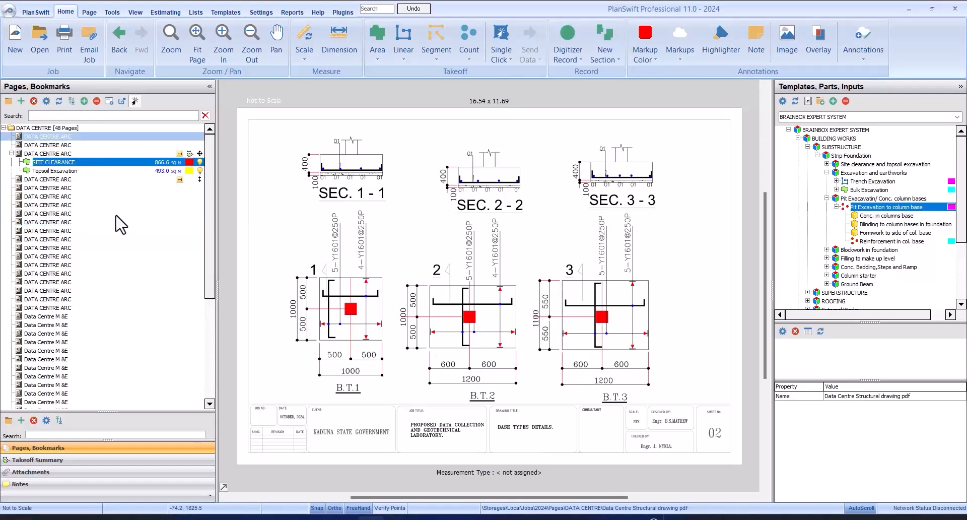
{"action": "left_click", "coordinate": [83, 151]}
{"action": "scroll", "coordinate": [101, 260], "scroll_direction": "down", "scroll_amount": 7}
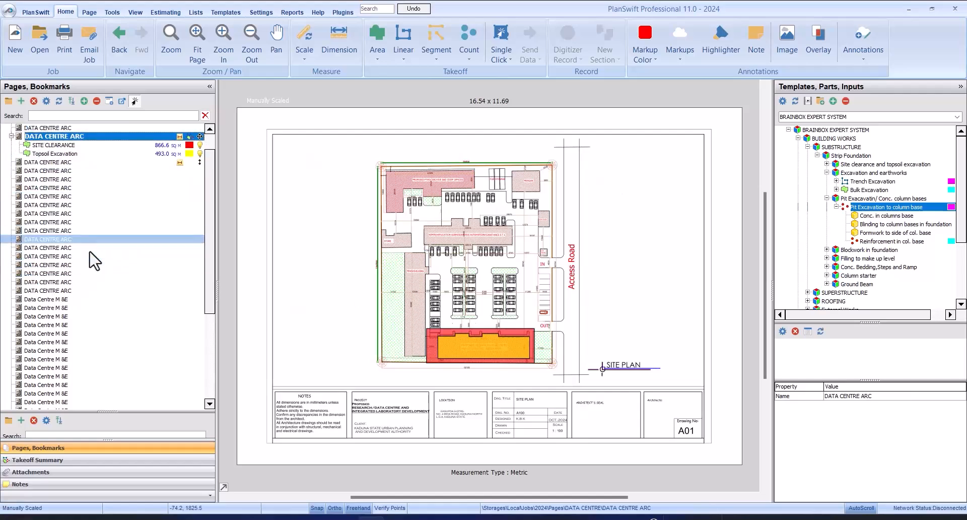
{"action": "scroll", "coordinate": [104, 261], "scroll_direction": "up", "scroll_amount": 7}
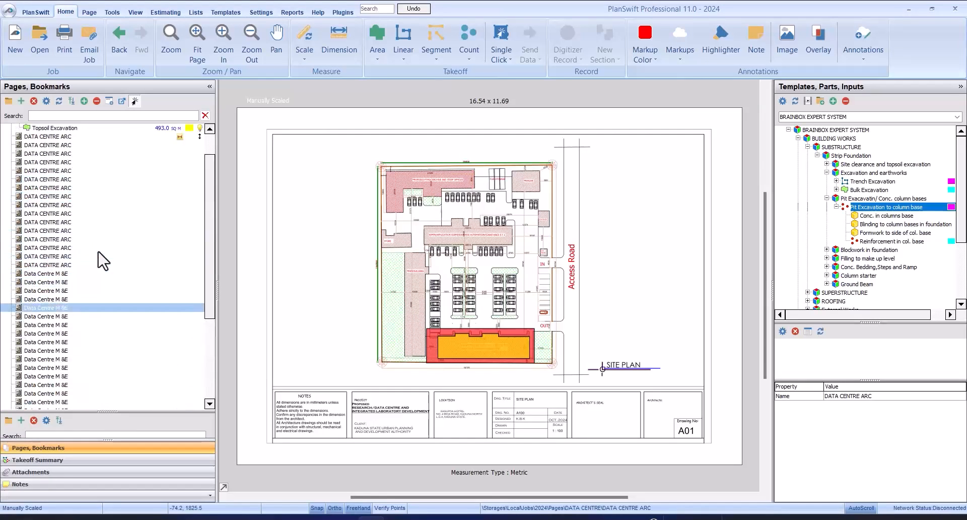
{"action": "left_click", "coordinate": [96, 180]}
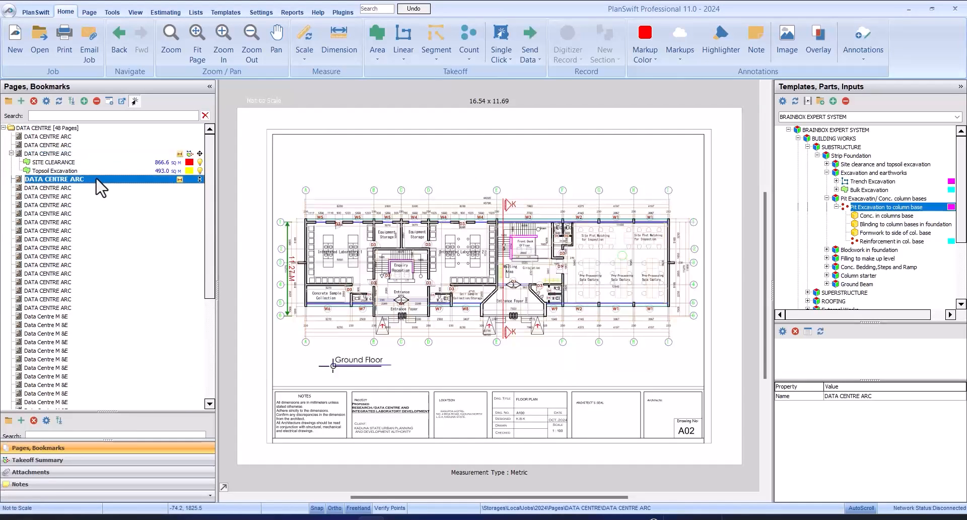
{"action": "scroll", "coordinate": [326, 244], "scroll_direction": "up", "scroll_amount": 3}
{"action": "scroll", "coordinate": [327, 245], "scroll_direction": "down", "scroll_amount": 2}
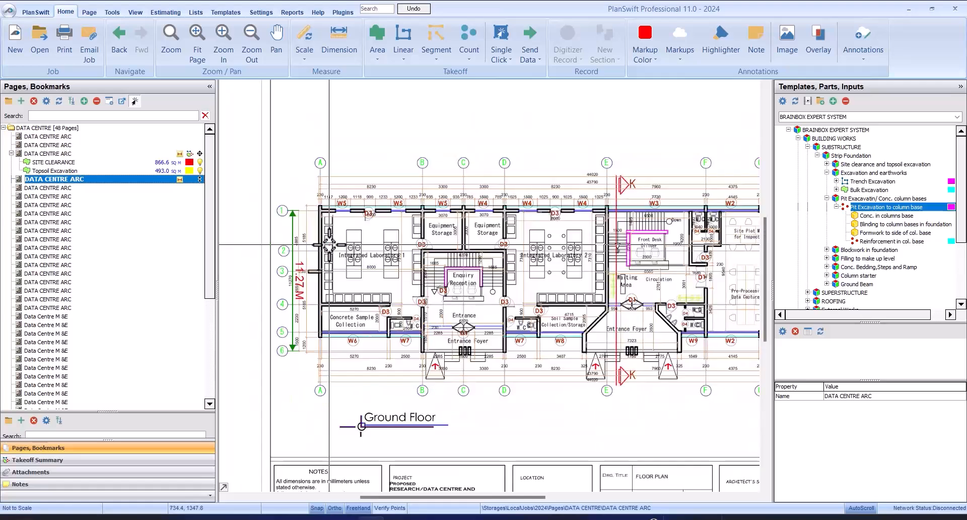
{"action": "scroll", "coordinate": [330, 245], "scroll_direction": "up", "scroll_amount": 2}
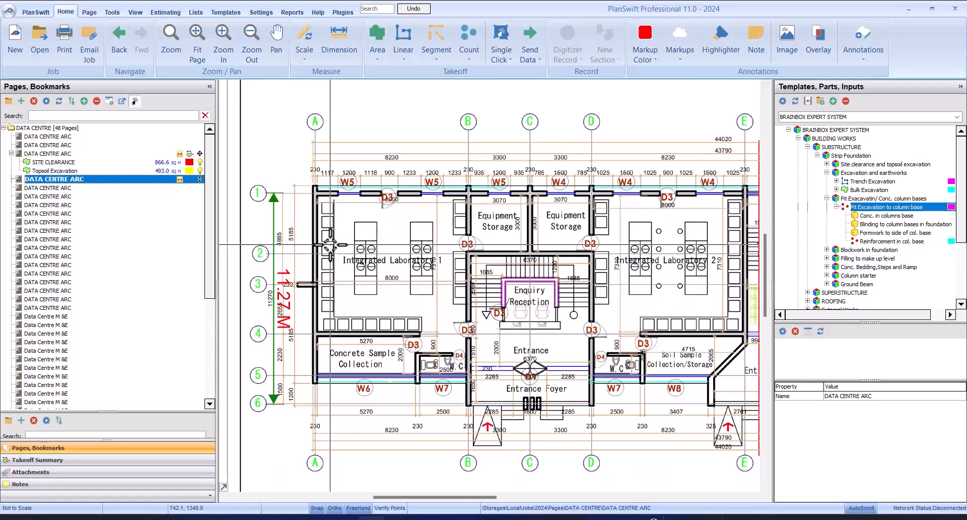
{"action": "scroll", "coordinate": [330, 244], "scroll_direction": "down", "scroll_amount": 3}
{"action": "scroll", "coordinate": [331, 244], "scroll_direction": "up", "scroll_amount": 2}
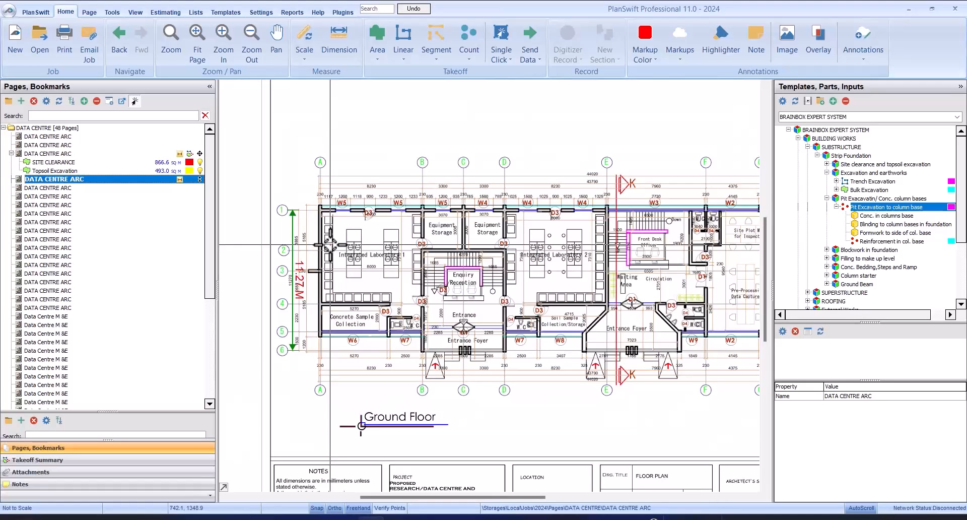
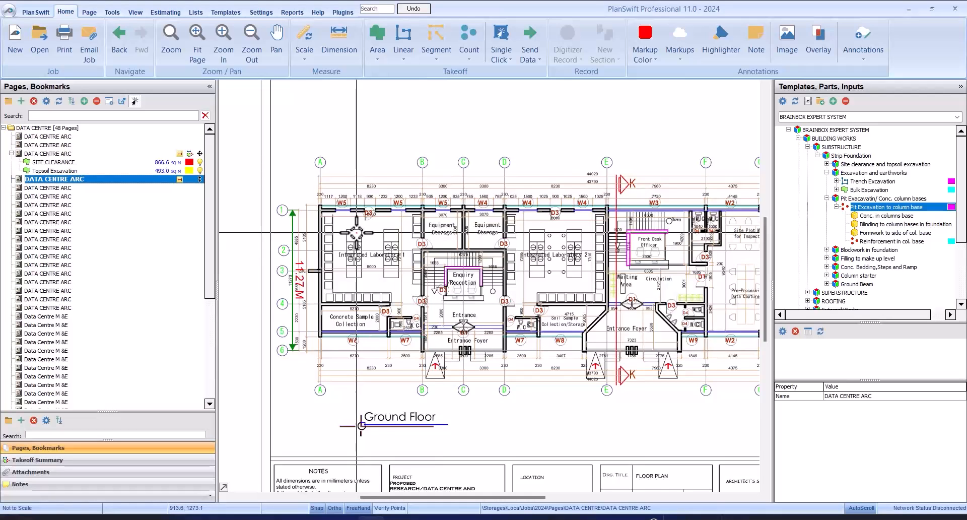
{"action": "left_click_drag", "start_coordinate": [551, 241], "coordinate": [492, 235]}
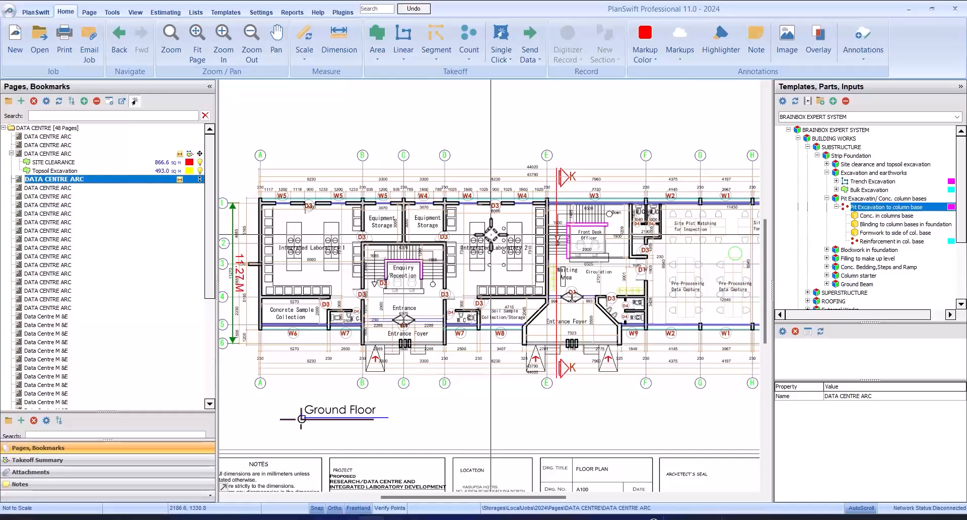
Start a pit excavation to column base named BT 1 with both sides 1 m and a depth of 1.5 m.
{"action": "left_click", "coordinate": [781, 206]}
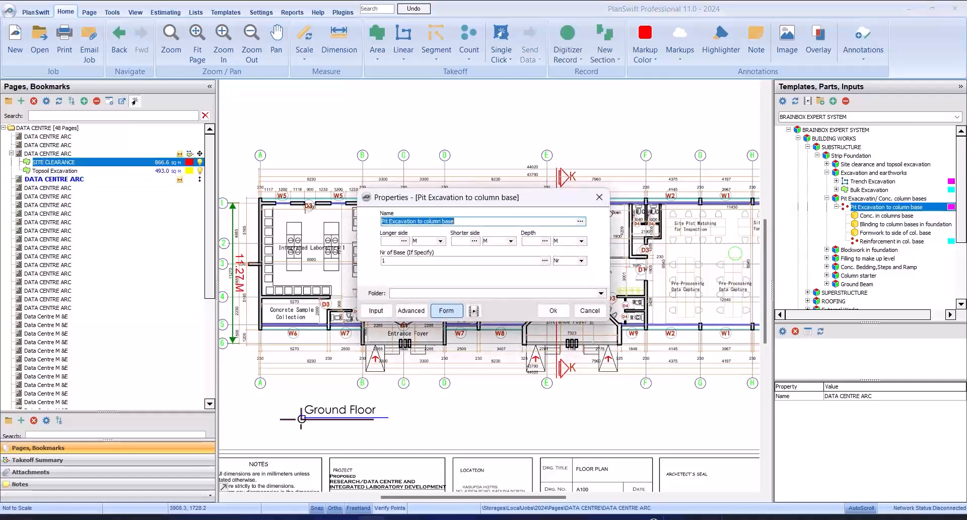
{"action": "type", "text": "BT 1"}
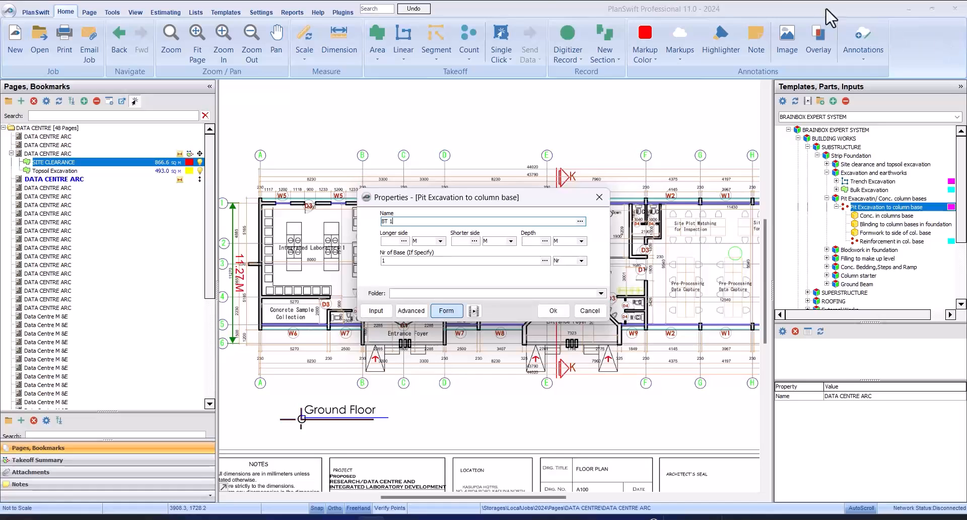
{"action": "left_click", "coordinate": [389, 241]}
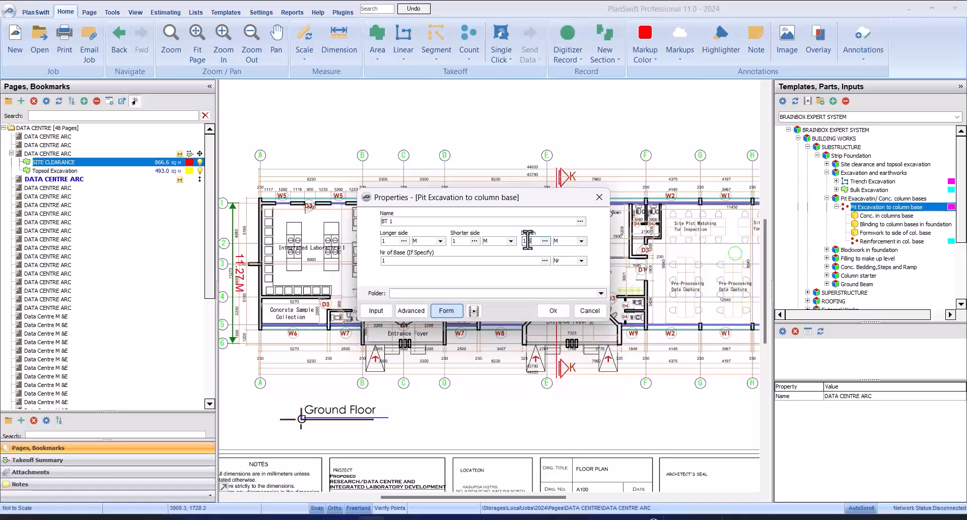
{"action": "left_click", "coordinate": [554, 310]}
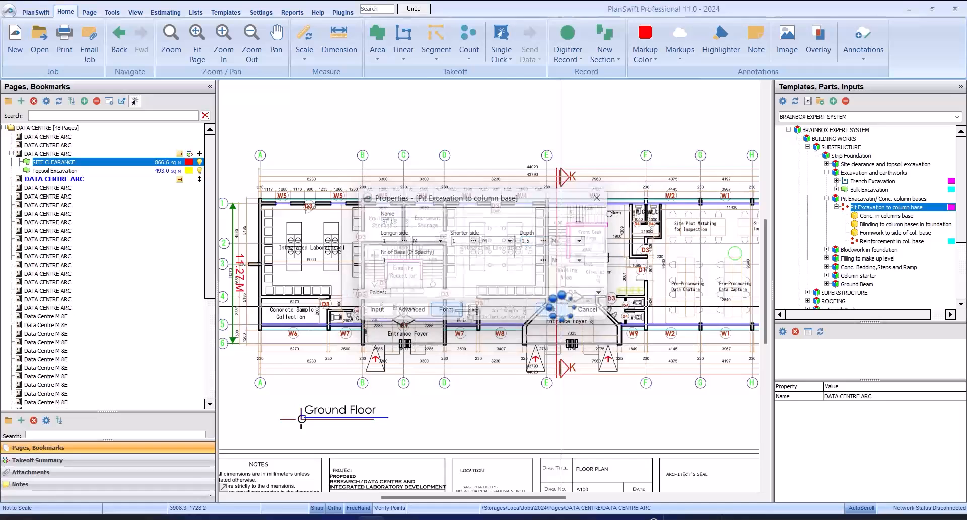
Place BT 1 count points where grid 1 meets grids A, B, C and D, and where grid 2 meets B, C and D.
{"action": "scroll", "coordinate": [271, 210], "scroll_direction": "up", "scroll_amount": 3}
{"action": "left_click", "coordinate": [261, 201]}
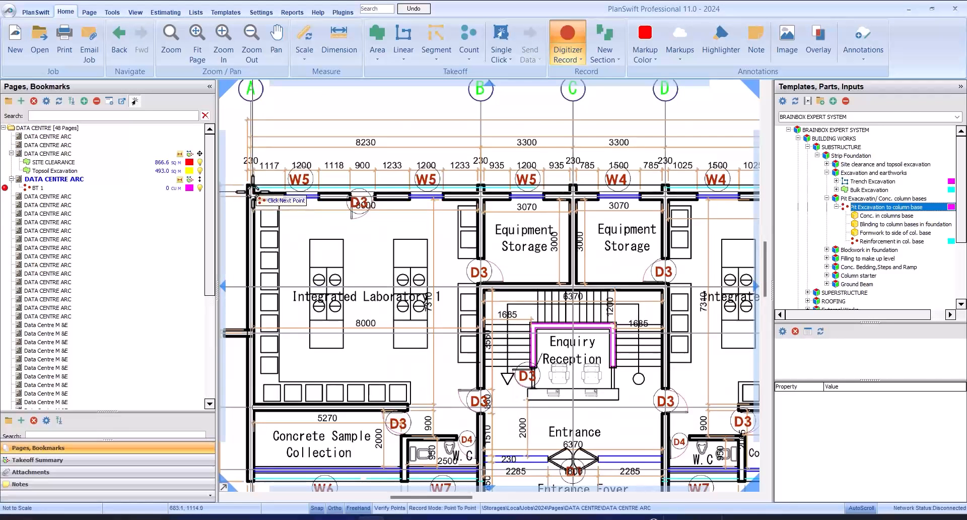
{"action": "left_click", "coordinate": [483, 192]}
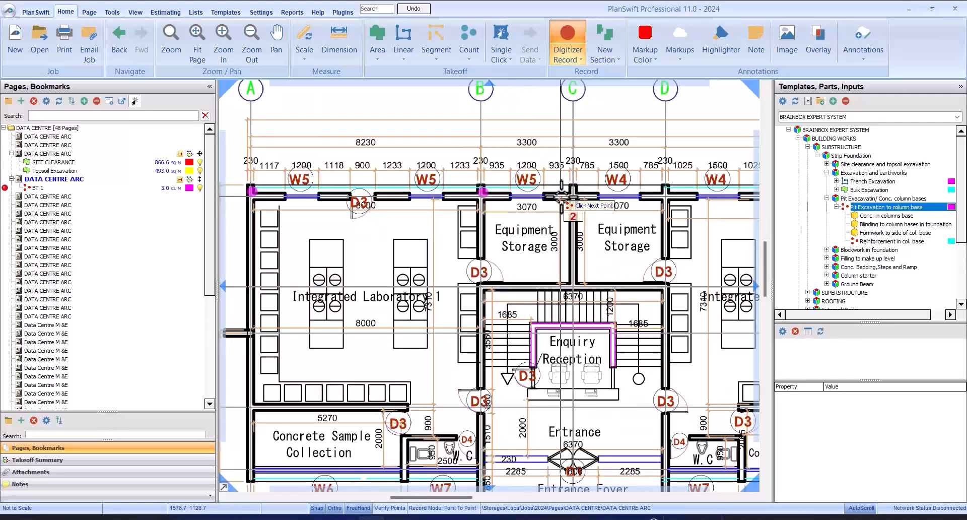
{"action": "left_click", "coordinate": [578, 194]}
{"action": "left_click", "coordinate": [666, 193]}
{"action": "left_click", "coordinate": [664, 288]}
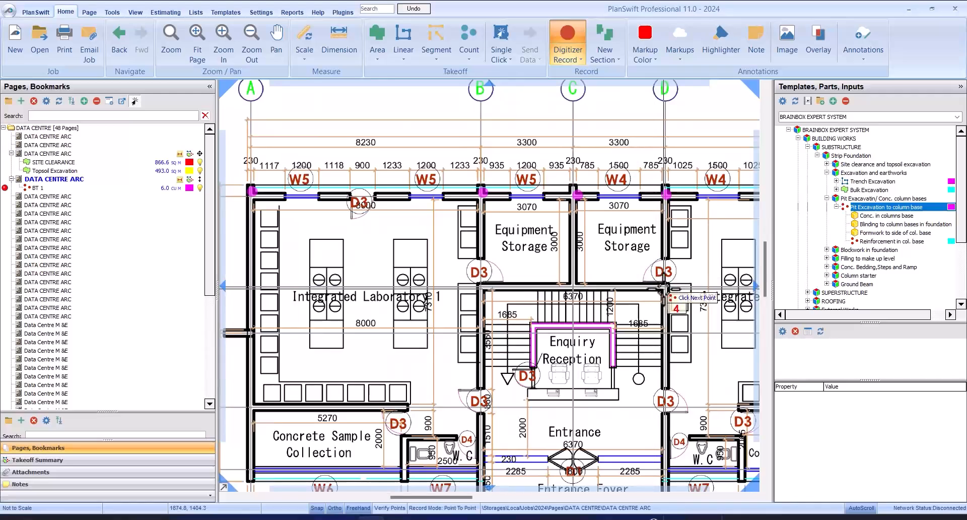
{"action": "left_click", "coordinate": [483, 290]}
{"action": "left_click", "coordinate": [572, 287]}
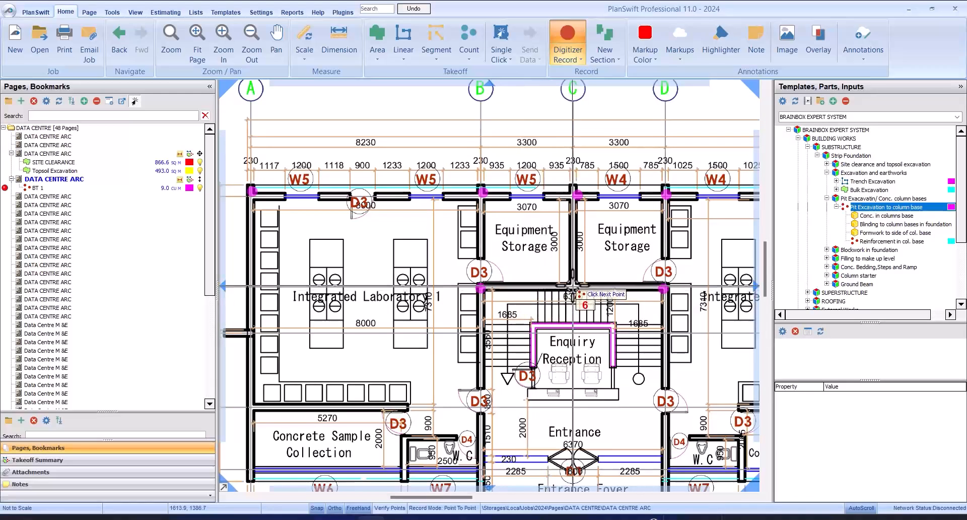
Add BT 1 count points on grid 5 at grids D, B and A, and at the grid A and 4 corner.
{"action": "scroll", "coordinate": [572, 290], "scroll_direction": "down", "scroll_amount": 3}
{"action": "scroll", "coordinate": [603, 346], "scroll_direction": "up", "scroll_amount": 3}
{"action": "left_click", "coordinate": [610, 328]}
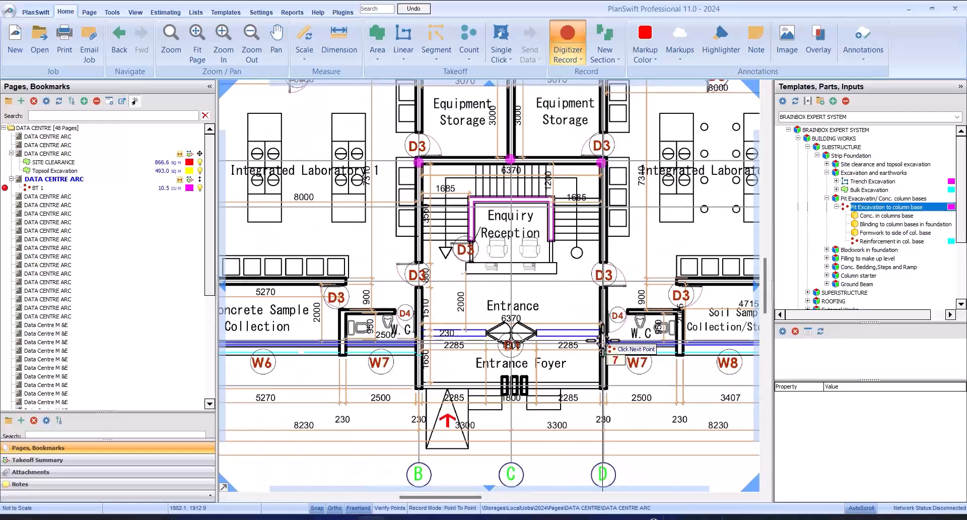
{"action": "left_click", "coordinate": [424, 338]}
{"action": "scroll", "coordinate": [424, 338], "scroll_direction": "down", "scroll_amount": 3}
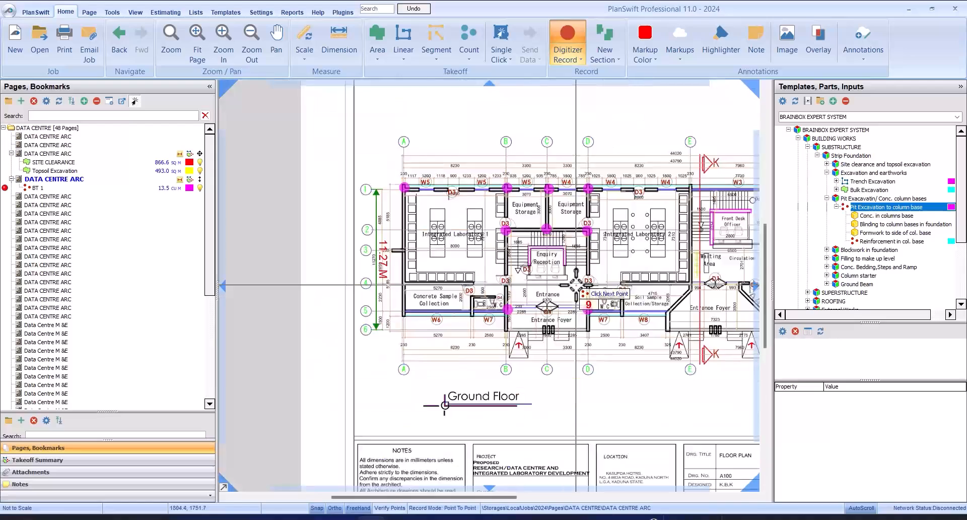
{"action": "left_click", "coordinate": [405, 284]}
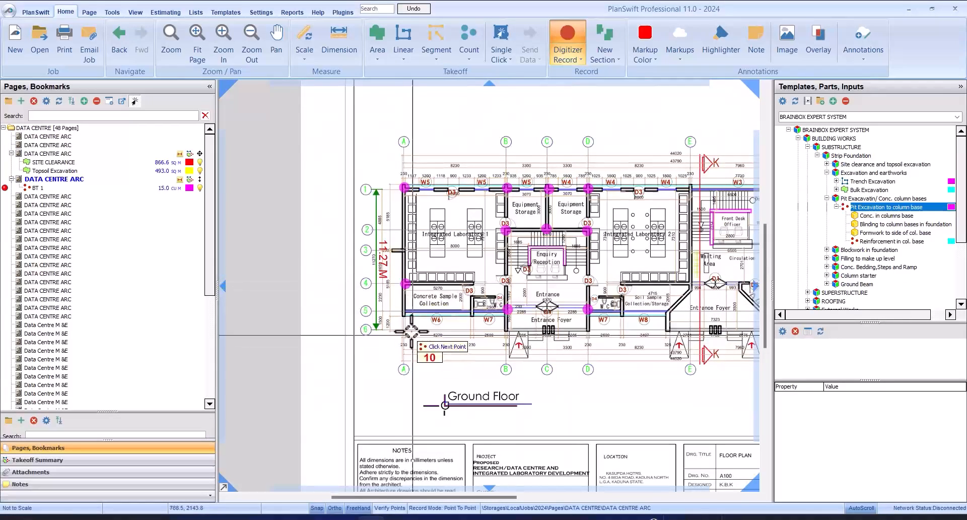
{"action": "scroll", "coordinate": [561, 207], "scroll_direction": "up", "scroll_amount": 3}
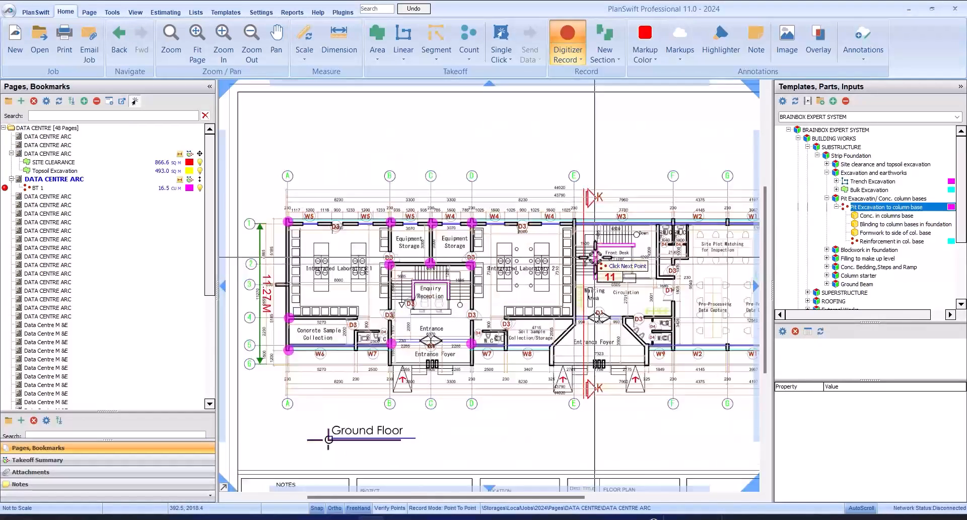
Add BT 1 count points on grid E at grids 1 and 4, and on grid I at grids 1 and 5.
{"action": "left_click", "coordinate": [561, 206]}
{"action": "left_click", "coordinate": [560, 347]}
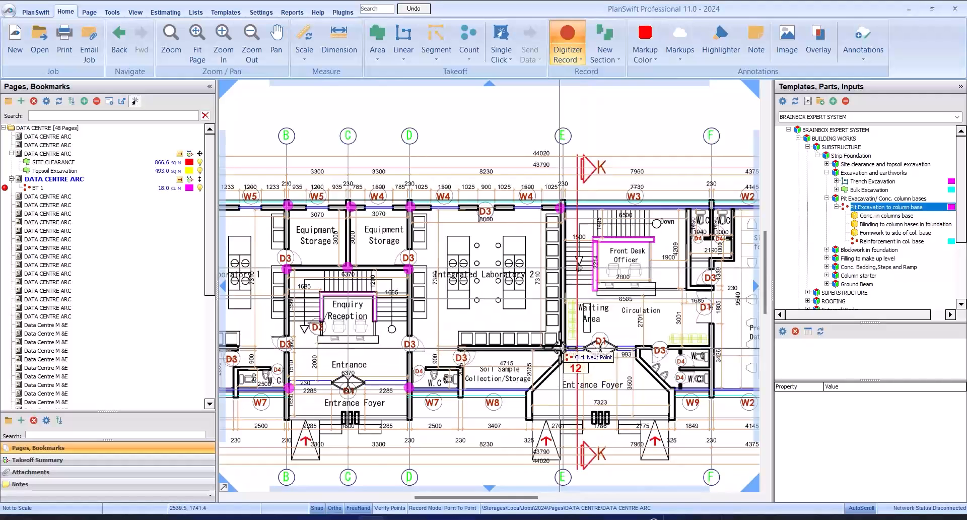
{"action": "left_click", "coordinate": [470, 348]}
{"action": "scroll", "coordinate": [470, 347], "scroll_direction": "down", "scroll_amount": 3}
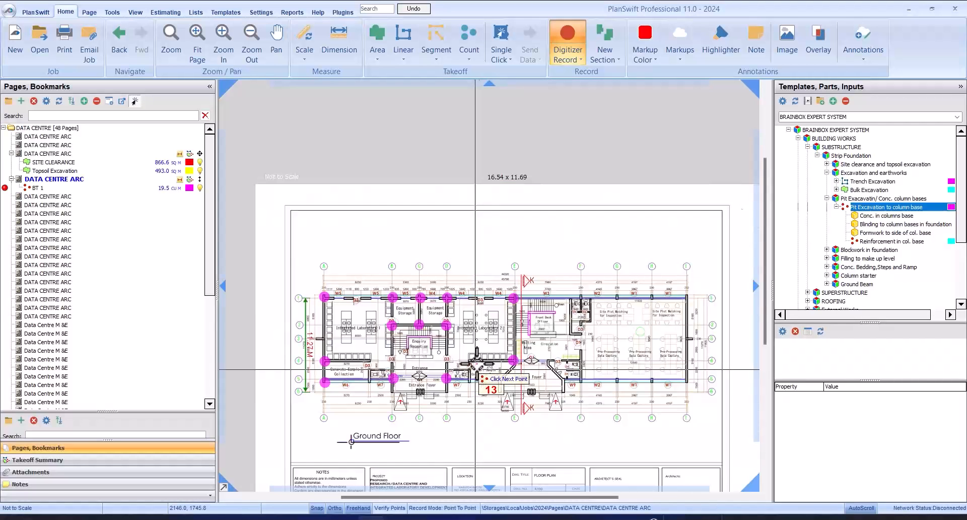
{"action": "scroll", "coordinate": [686, 290], "scroll_direction": "up", "scroll_amount": 2}
{"action": "left_click", "coordinate": [683, 295]}
{"action": "left_click", "coordinate": [684, 419]}
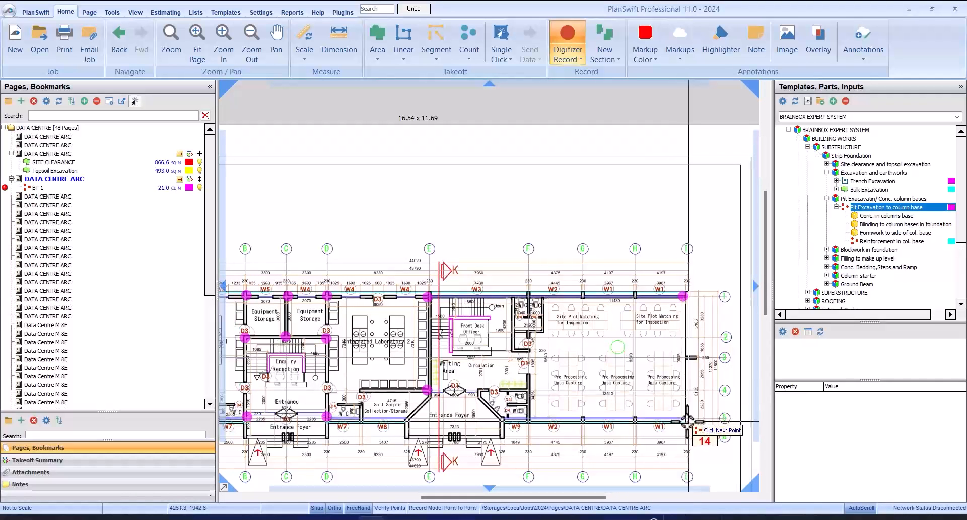
{"action": "scroll", "coordinate": [689, 343], "scroll_direction": "down", "scroll_amount": 3}
{"action": "scroll", "coordinate": [519, 327], "scroll_direction": "up", "scroll_amount": 3}
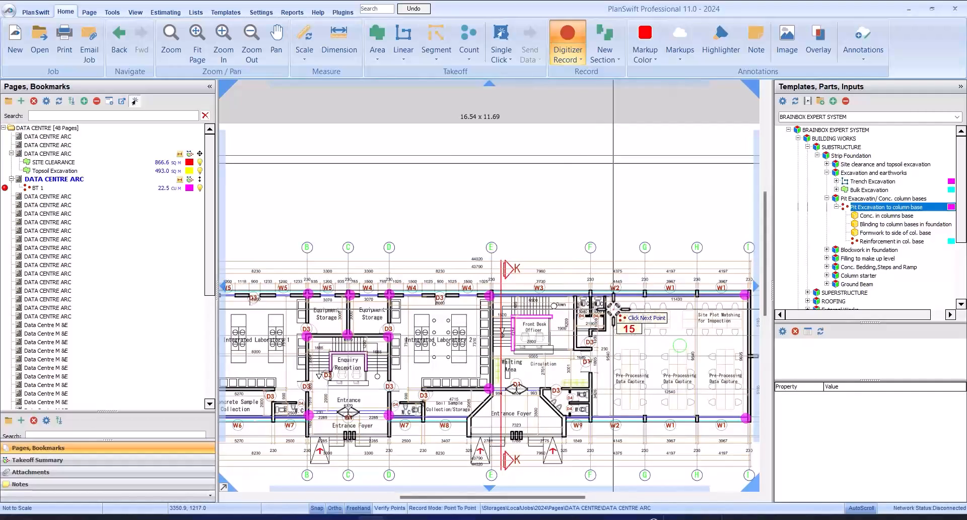
Review the BT 1 count points placed across the ground floor plan.
{"action": "scroll", "coordinate": [572, 297], "scroll_direction": "down", "scroll_amount": 3}
{"action": "scroll", "coordinate": [519, 282], "scroll_direction": "up", "scroll_amount": 3}
{"action": "scroll", "coordinate": [528, 263], "scroll_direction": "down", "scroll_amount": 2}
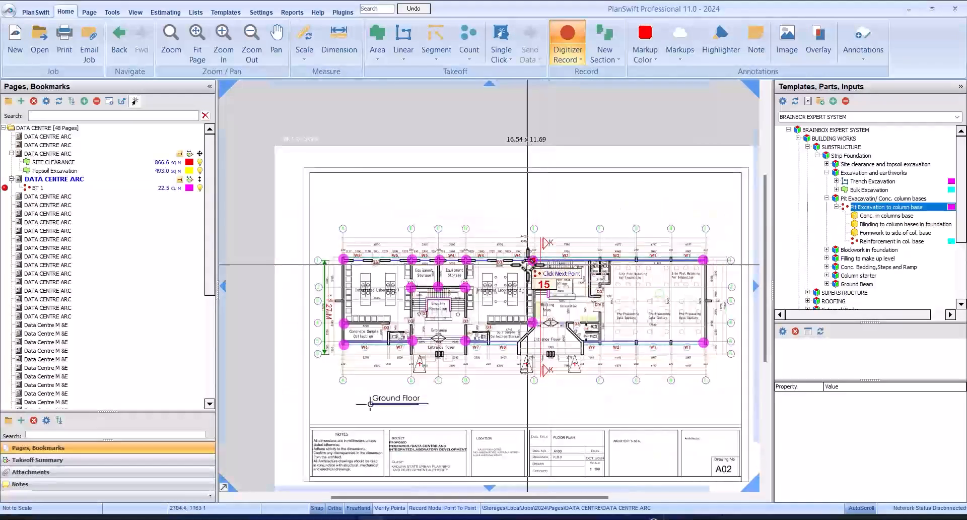
{"action": "scroll", "coordinate": [527, 263], "scroll_direction": "up", "scroll_amount": 3}
{"action": "scroll", "coordinate": [529, 267], "scroll_direction": "down", "scroll_amount": 2}
{"action": "scroll", "coordinate": [571, 297], "scroll_direction": "down", "scroll_amount": 1}
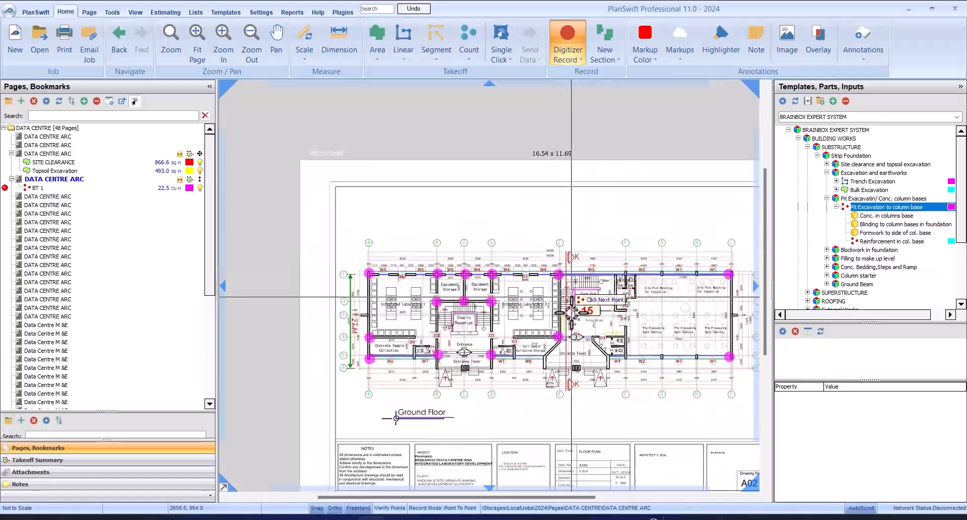
{"action": "scroll", "coordinate": [571, 297], "scroll_direction": "up", "scroll_amount": 3}
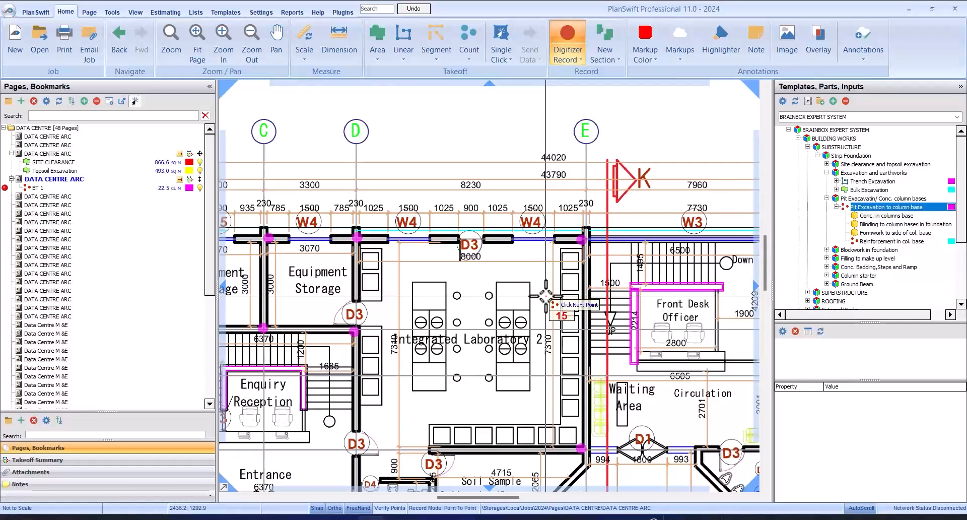
{"action": "scroll", "coordinate": [546, 296], "scroll_direction": "down", "scroll_amount": 1}
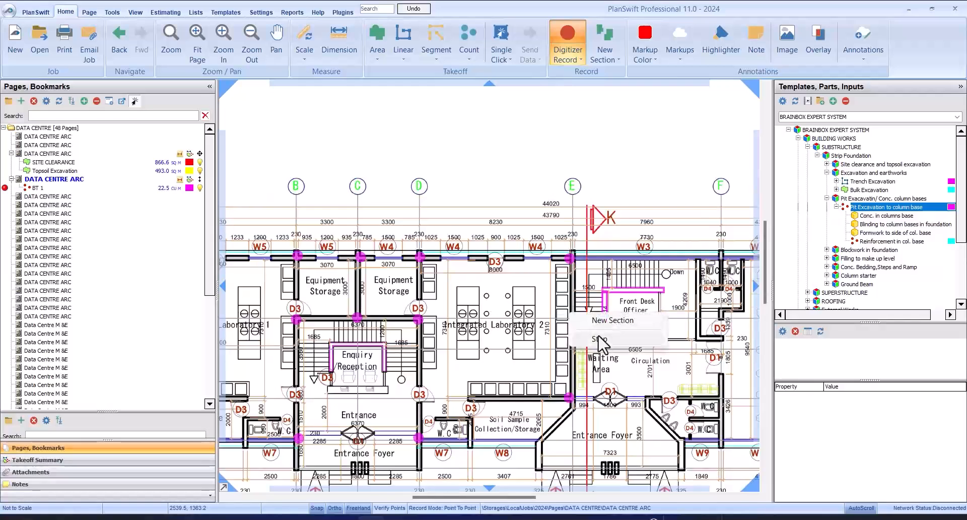
Stop the count and delete the second BT 1 item, counted on the ground floor plan, from the takeoff summary.
{"action": "key", "text": "Escape"}
{"action": "left_click", "coordinate": [36, 460]}
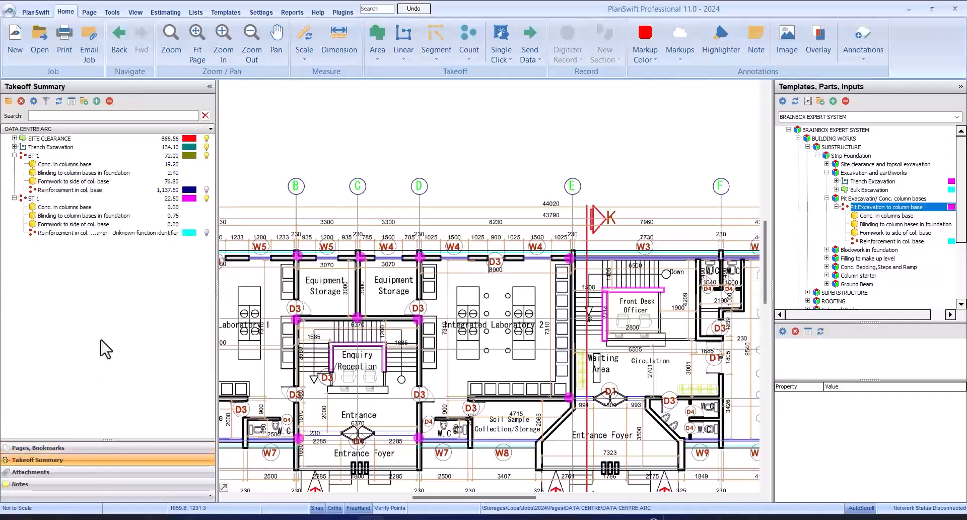
{"action": "left_click", "coordinate": [104, 199]}
{"action": "right_click", "coordinate": [103, 199]}
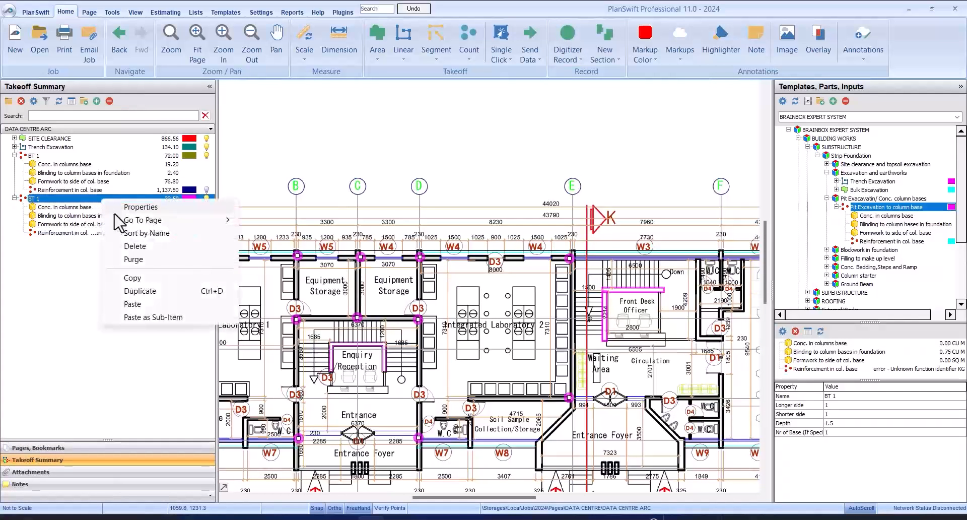
{"action": "left_click", "coordinate": [132, 246]}
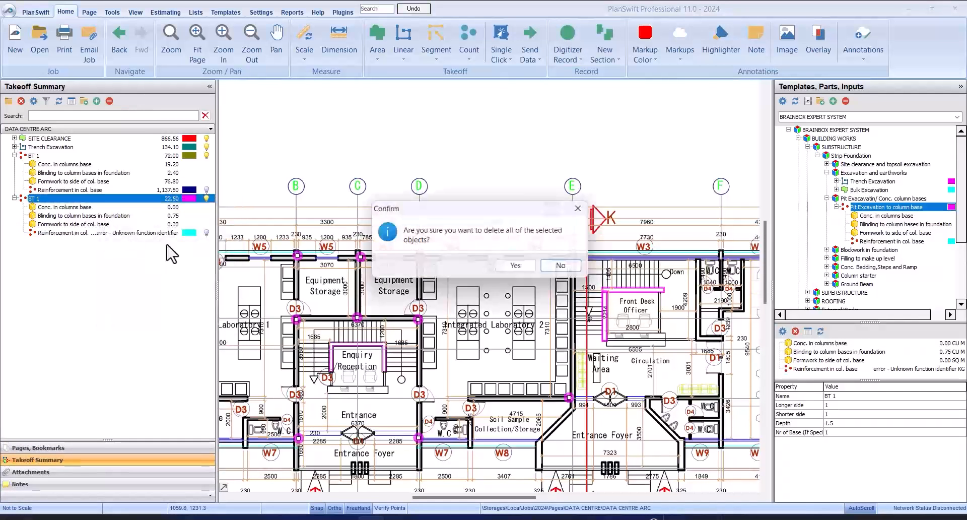
{"action": "left_click", "coordinate": [512, 267]}
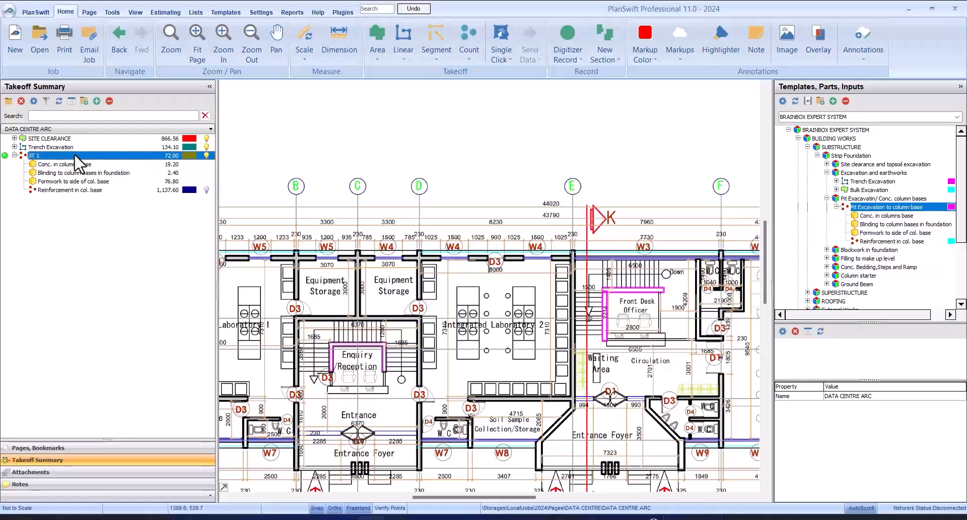
On the foundation general arrangement sheet, start a pit excavation named BT 2 with longer side 1 m, shorter side 1.2 m and depth 1.5 m.
{"action": "left_click", "coordinate": [54, 447]}
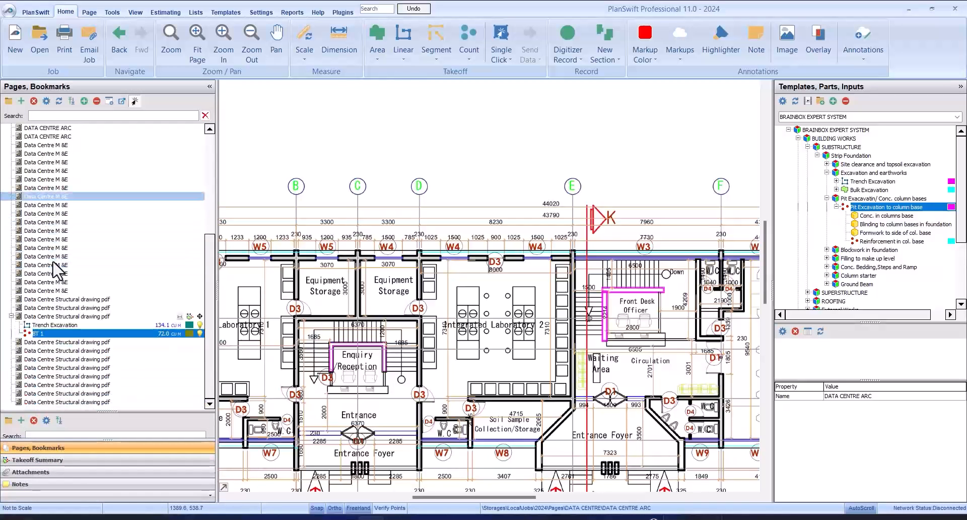
{"action": "left_click", "coordinate": [78, 316]}
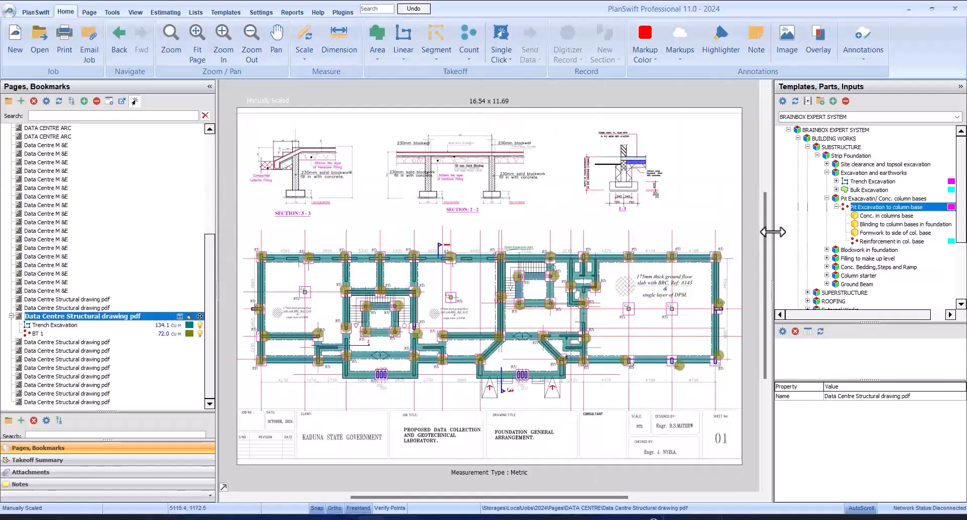
{"action": "left_click", "coordinate": [780, 207]}
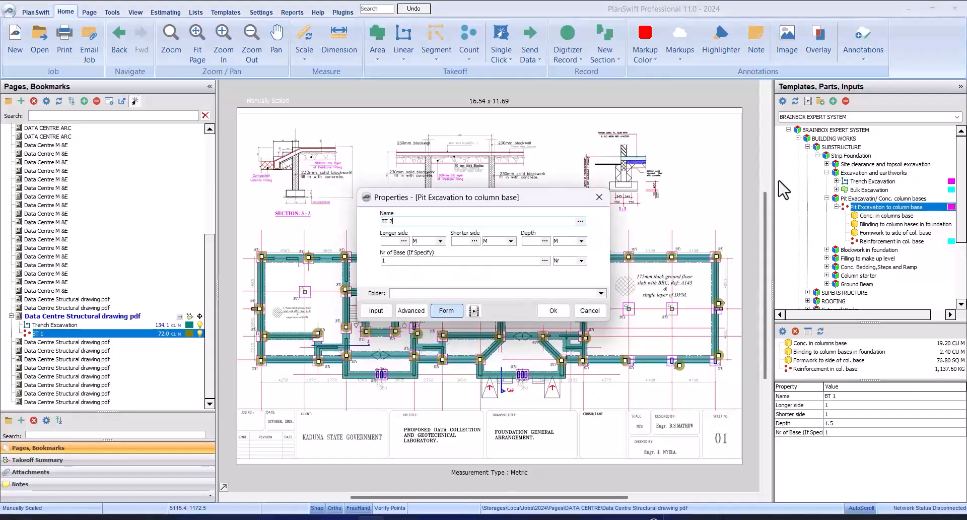
{"action": "left_click", "coordinate": [395, 241]}
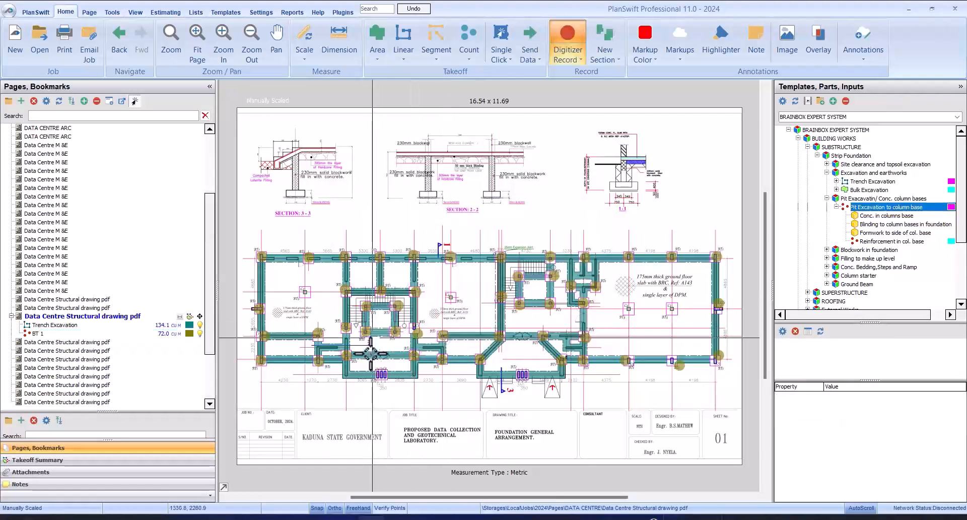
Place BT 2 count points on the two triple-column bases at the entrances on the foundation plan, and end the count.
{"action": "scroll", "coordinate": [371, 354], "scroll_direction": "up", "scroll_amount": 2}
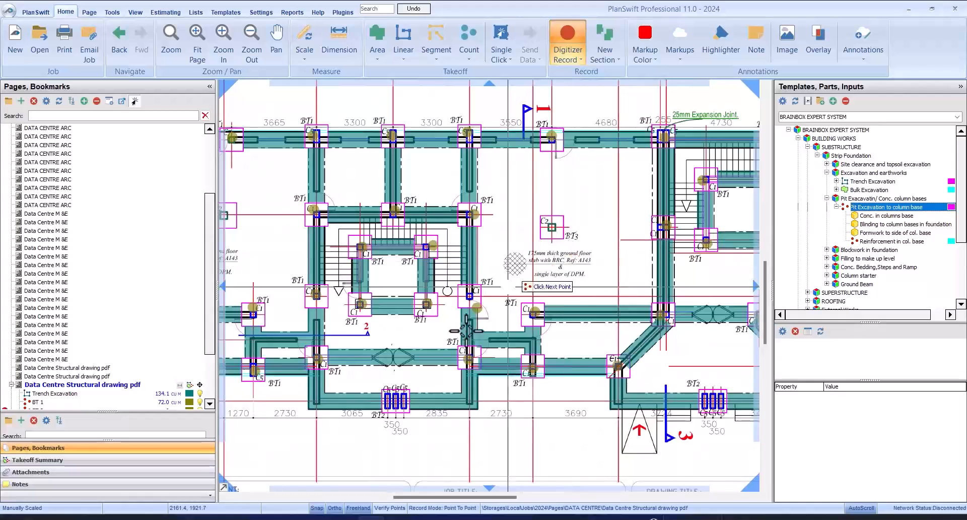
{"action": "scroll", "coordinate": [399, 398], "scroll_direction": "up", "scroll_amount": 1}
{"action": "scroll", "coordinate": [407, 399], "scroll_direction": "down", "scroll_amount": 4}
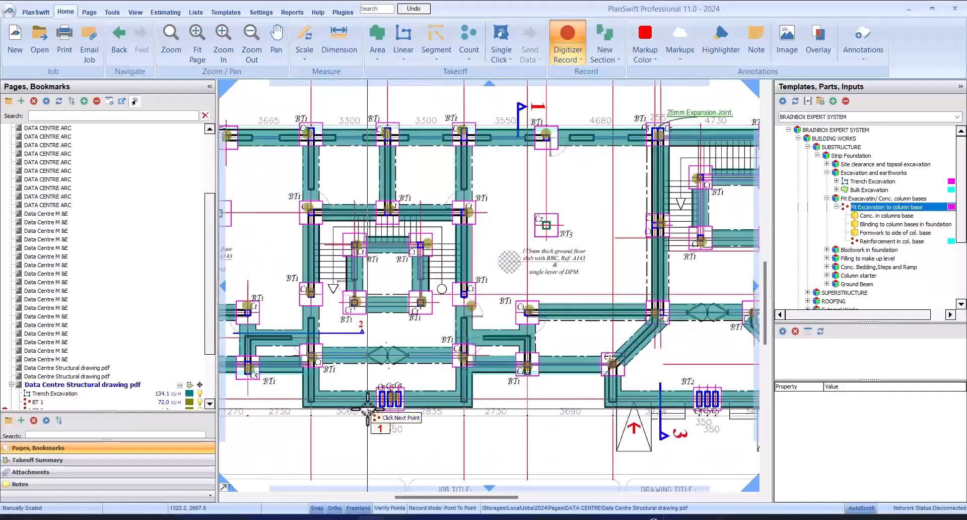
{"action": "scroll", "coordinate": [533, 388], "scroll_direction": "up", "scroll_amount": 4}
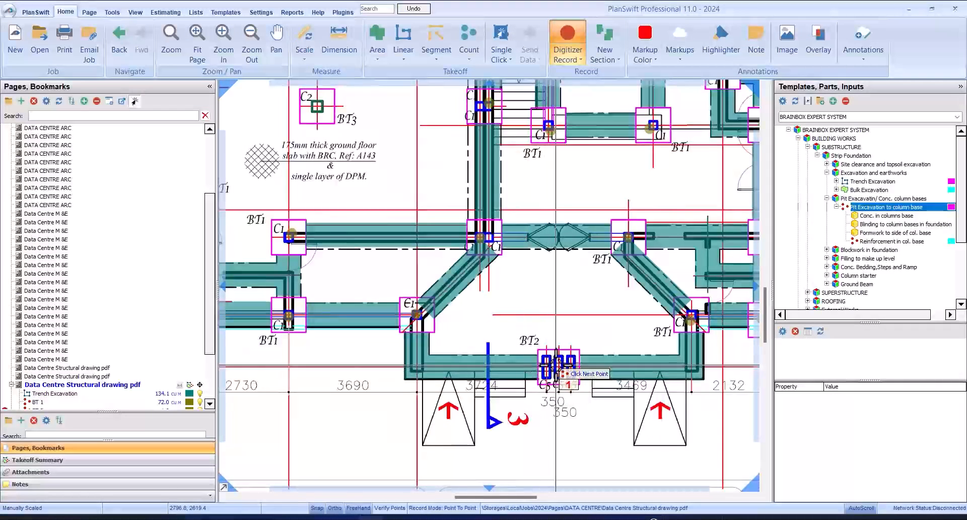
{"action": "left_click", "coordinate": [535, 384]}
{"action": "scroll", "coordinate": [534, 384], "scroll_direction": "down", "scroll_amount": 4}
{"action": "scroll", "coordinate": [611, 332], "scroll_direction": "up", "scroll_amount": 4}
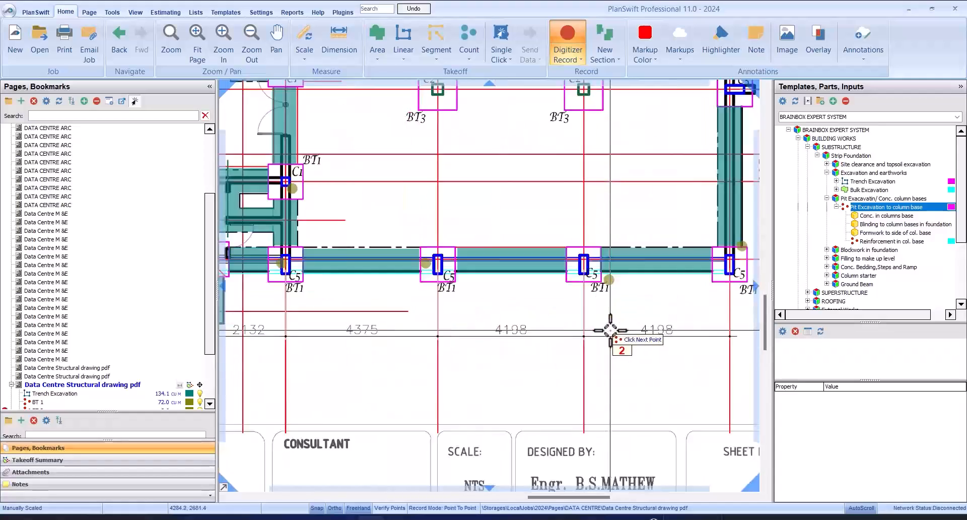
{"action": "scroll", "coordinate": [611, 332], "scroll_direction": "down", "scroll_amount": 4}
{"action": "scroll", "coordinate": [514, 213], "scroll_direction": "up", "scroll_amount": 4}
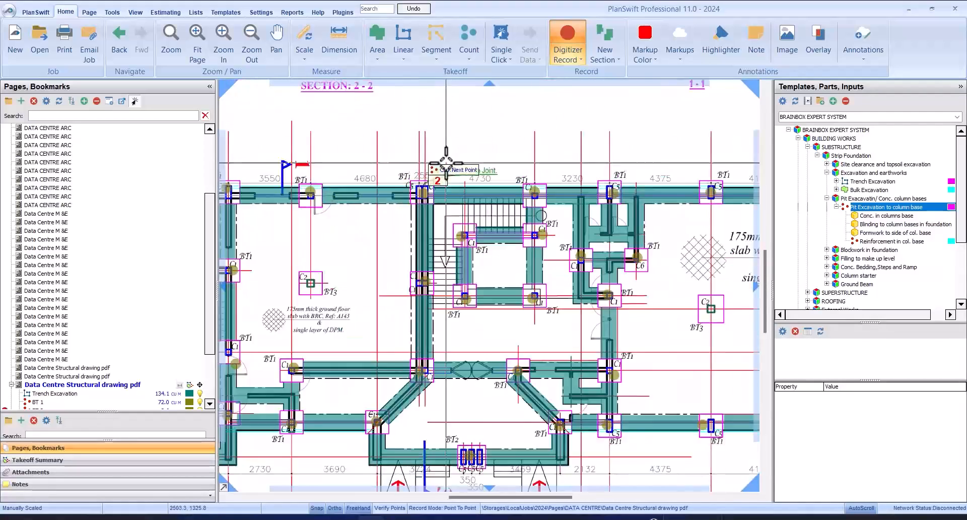
{"action": "scroll", "coordinate": [523, 222], "scroll_direction": "down", "scroll_amount": 4}
{"action": "scroll", "coordinate": [433, 227], "scroll_direction": "up", "scroll_amount": 4}
{"action": "scroll", "coordinate": [469, 213], "scroll_direction": "down", "scroll_amount": 3}
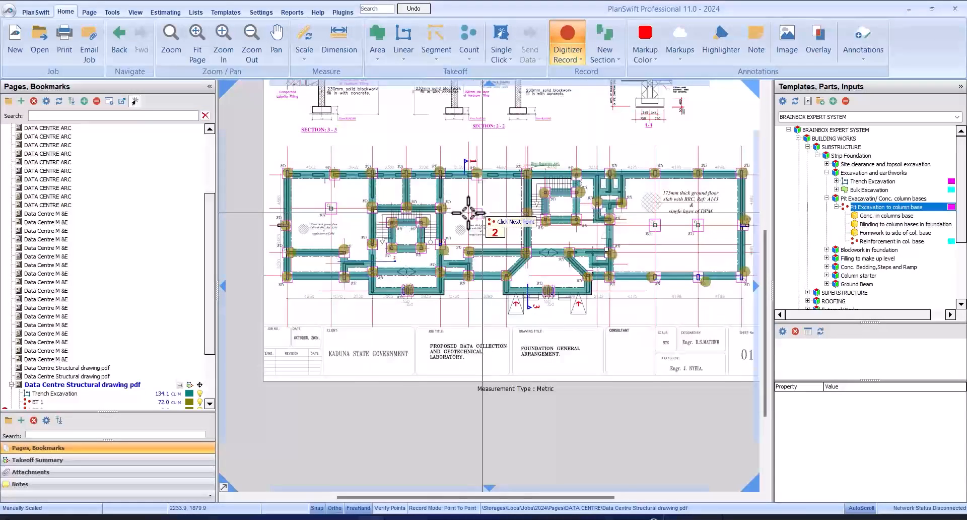
{"action": "right_click", "coordinate": [353, 214]}
{"action": "left_click", "coordinate": [378, 251]}
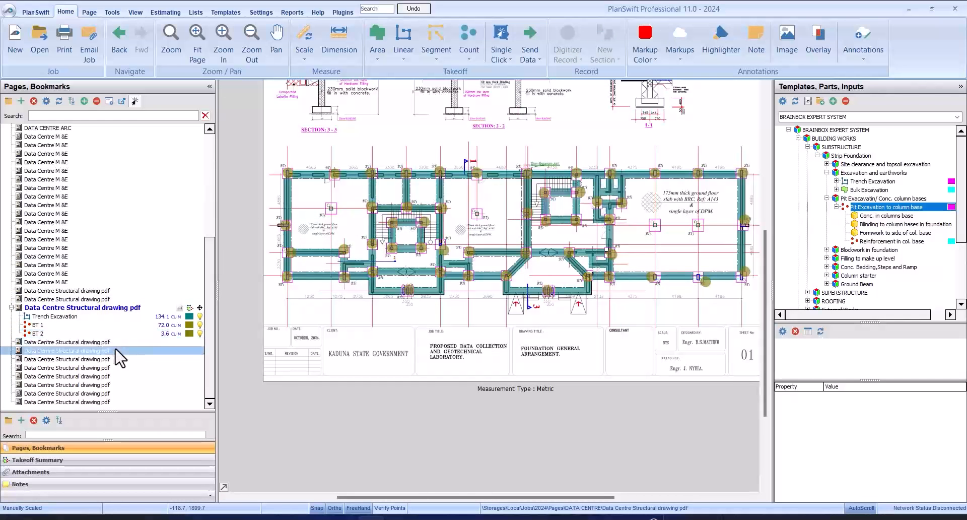
Compare BT 2's side and depth properties with the B.T.2 detail on the base types sheet.
{"action": "left_click", "coordinate": [115, 342]}
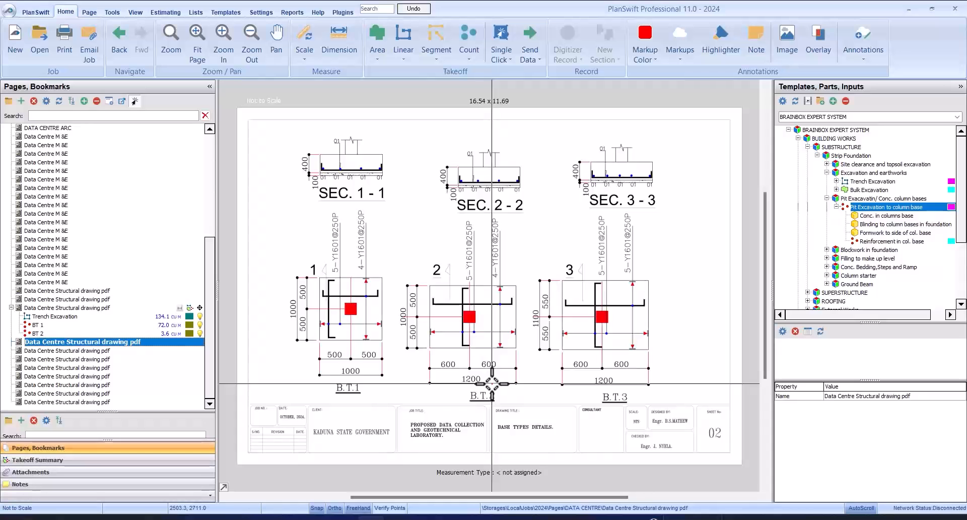
{"action": "double_click", "coordinate": [49, 331]}
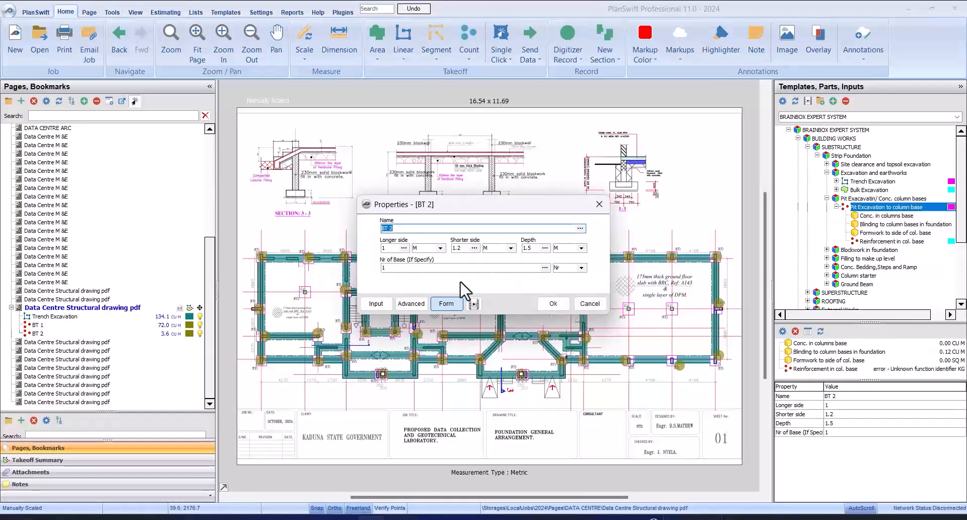
{"action": "left_click", "coordinate": [553, 301]}
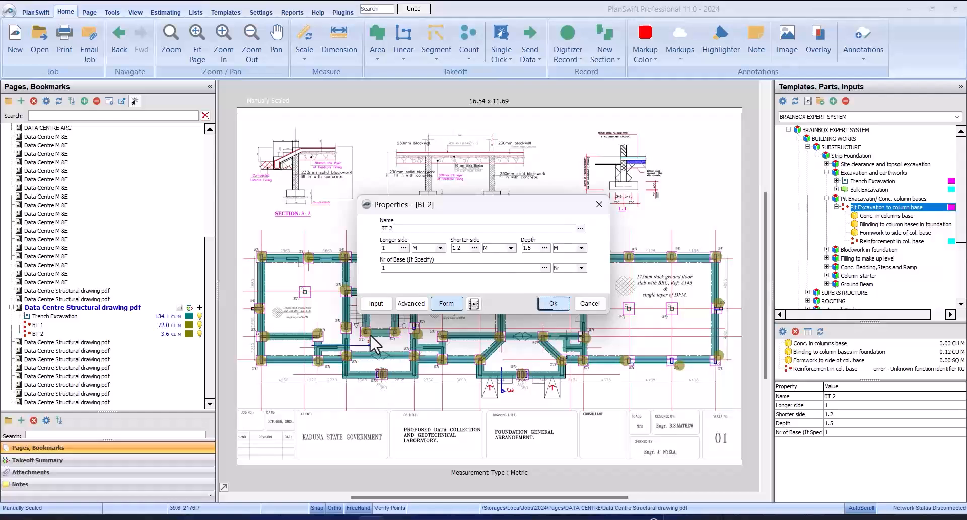
{"action": "left_click", "coordinate": [83, 341]}
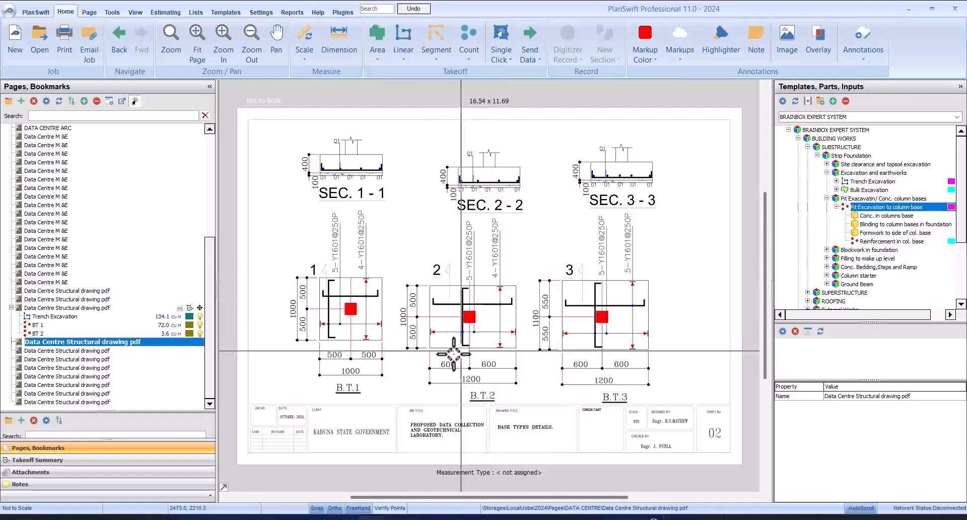
Set the thickness of BT 2's concrete in column bases to 0.40 m in the takeoff summary.
{"action": "left_click", "coordinate": [37, 460]}
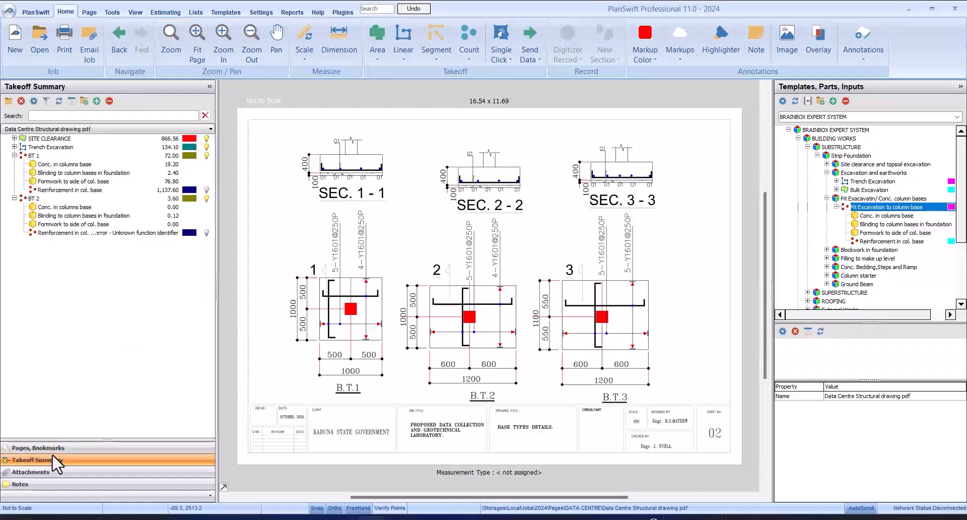
{"action": "left_click", "coordinate": [102, 210]}
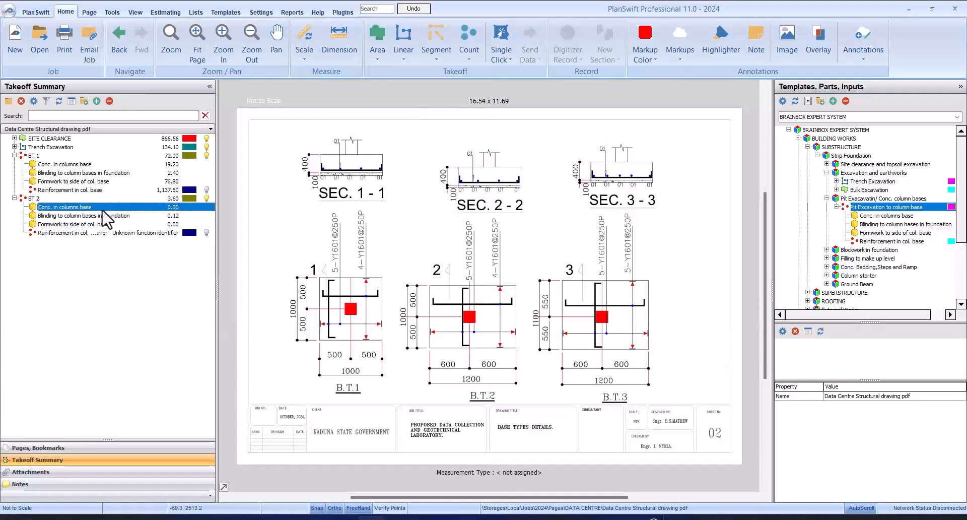
{"action": "double_click", "coordinate": [103, 209]}
{"action": "left_click", "coordinate": [519, 264]}
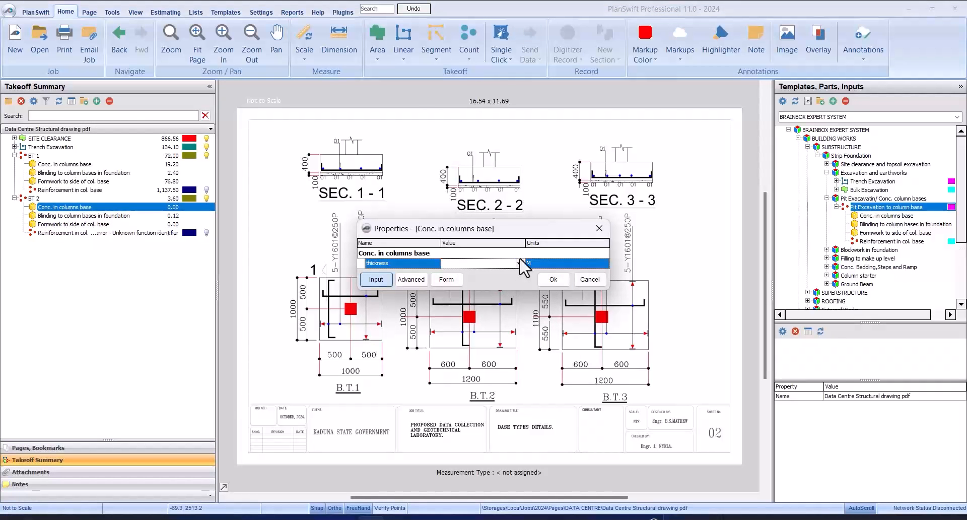
{"action": "left_click", "coordinate": [520, 262]}
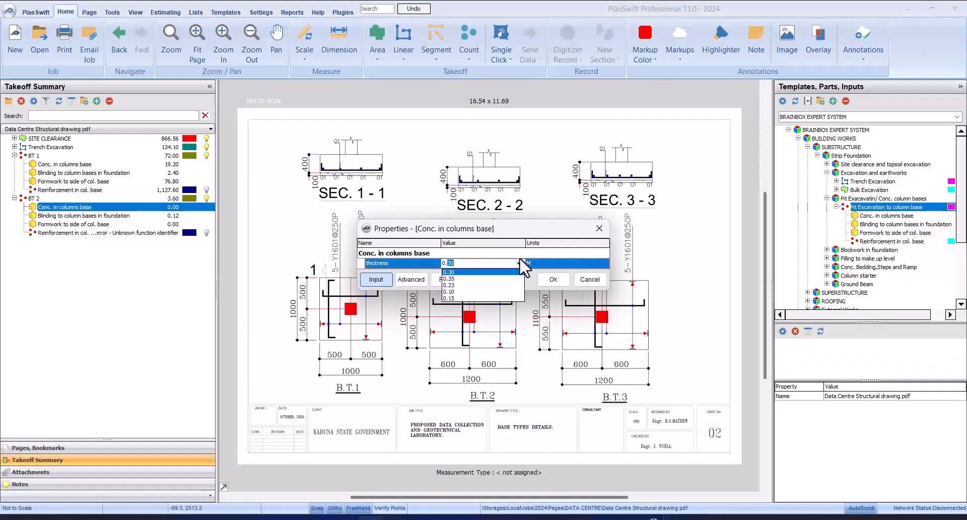
{"action": "type", "text": "4"}
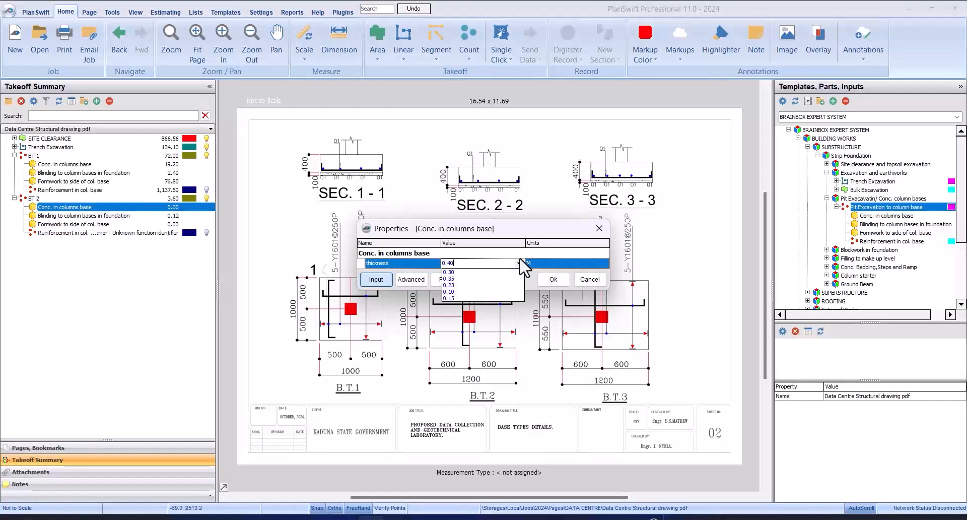
{"action": "type", "text": "0"}
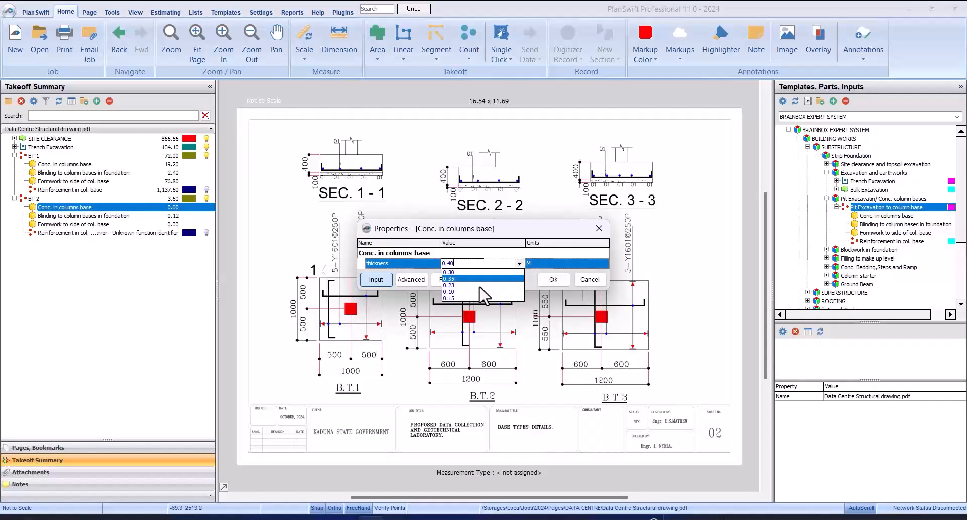
{"action": "left_click", "coordinate": [553, 279]}
{"action": "left_click", "coordinate": [554, 279]}
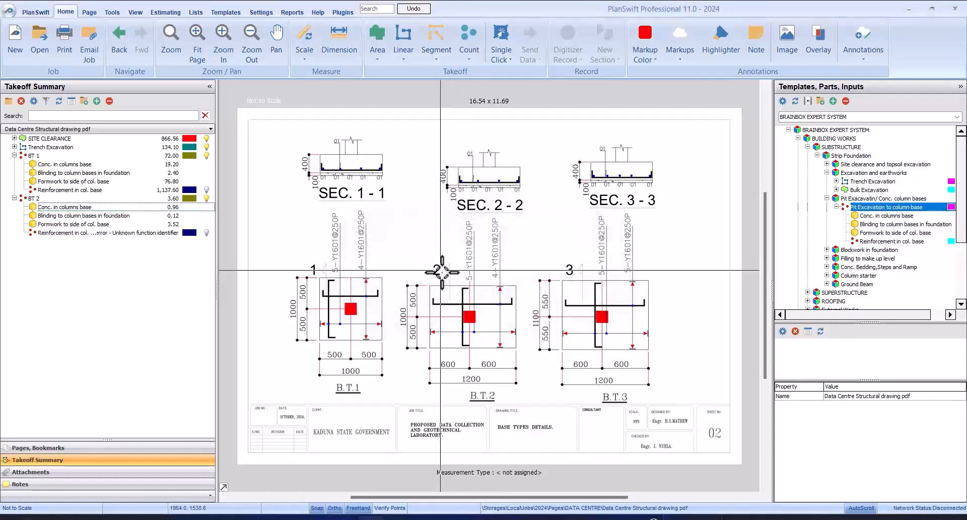
For BT 2's column base reinforcement, set the diameter to 16 mm, bar weight to 1.577 kg and centre-to-centre spacing to 0.25 m.
{"action": "left_click", "coordinate": [121, 232]}
{"action": "double_click", "coordinate": [129, 233]}
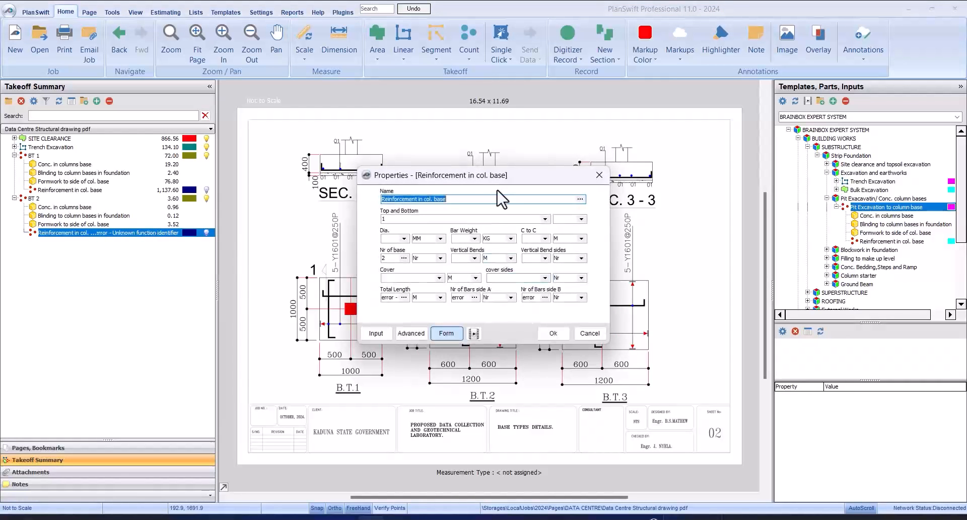
{"action": "left_click_drag", "start_coordinate": [499, 182], "coordinate": [711, 202]}
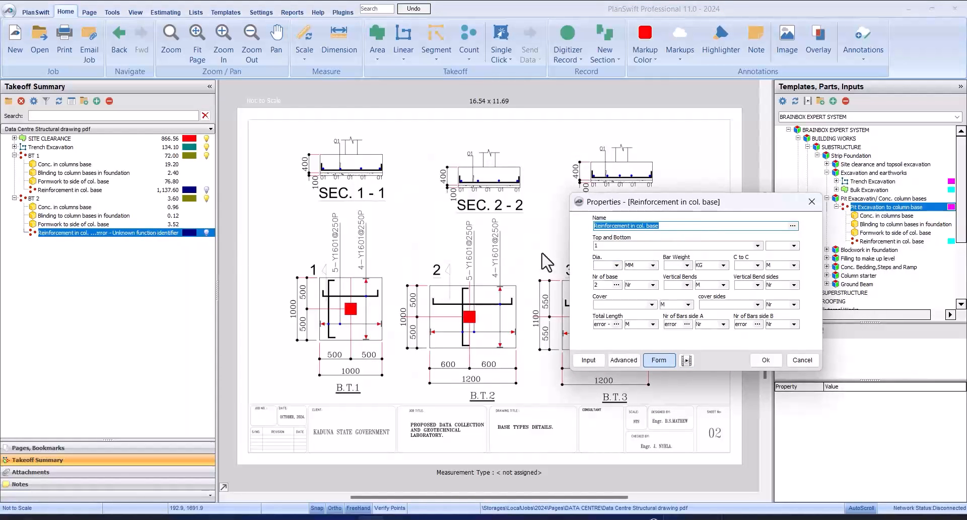
{"action": "left_click", "coordinate": [617, 265]}
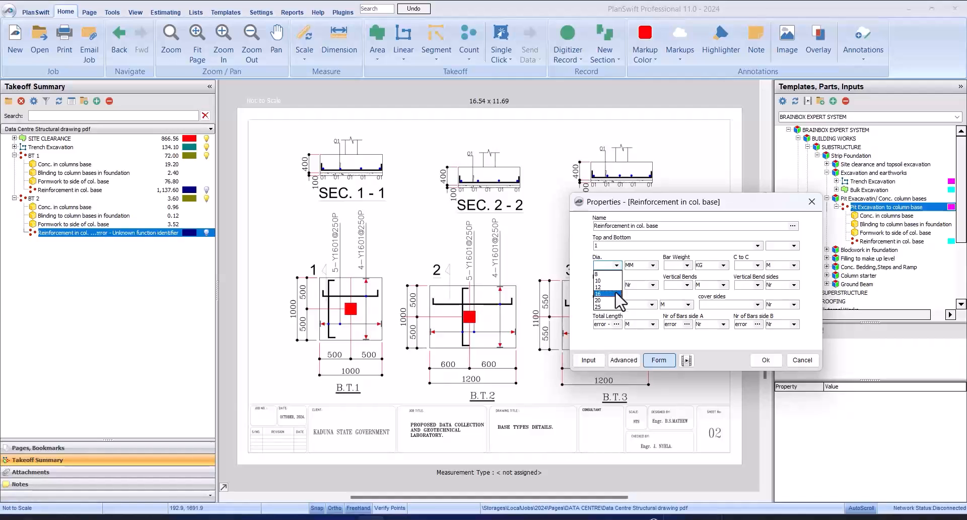
{"action": "left_click", "coordinate": [605, 302]}
{"action": "left_click", "coordinate": [675, 265]}
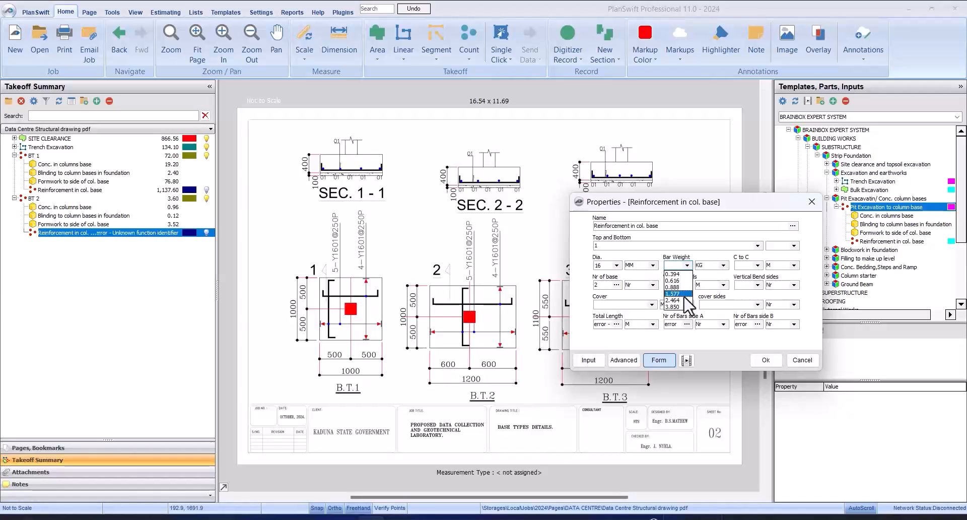
{"action": "left_click", "coordinate": [684, 294]}
{"action": "left_click", "coordinate": [756, 266]}
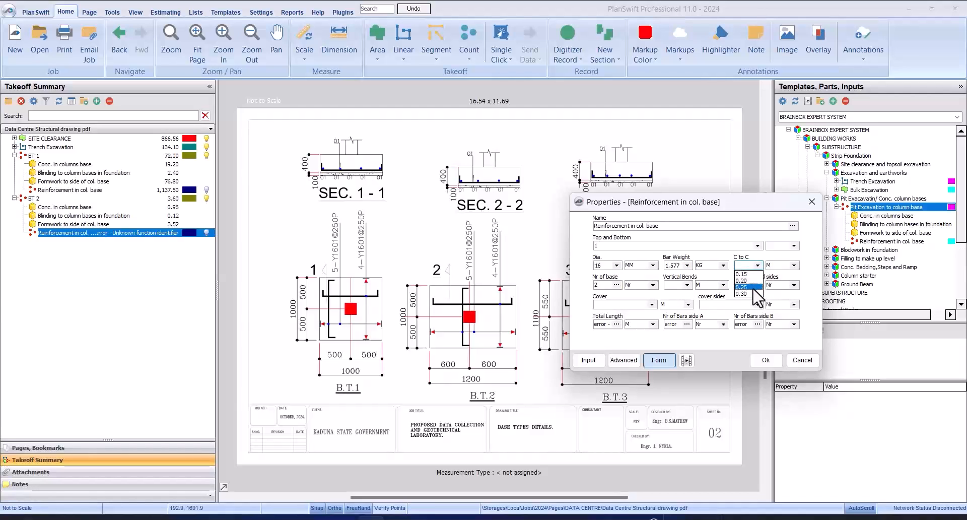
{"action": "left_click", "coordinate": [753, 287]}
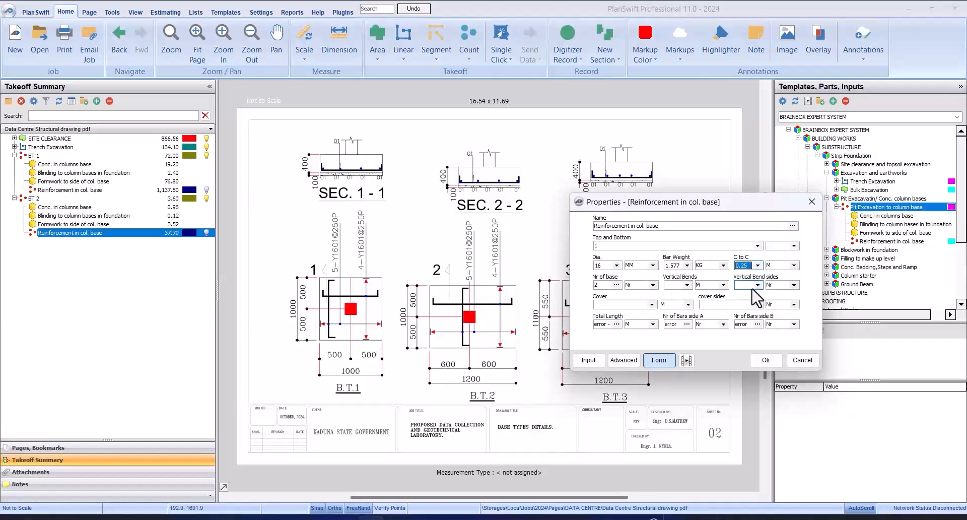
Give BT 2's column base reinforcement 0.30 m vertical bends on 2 sides and 0.05 m cover on 2 sides.
{"action": "left_click", "coordinate": [686, 285]}
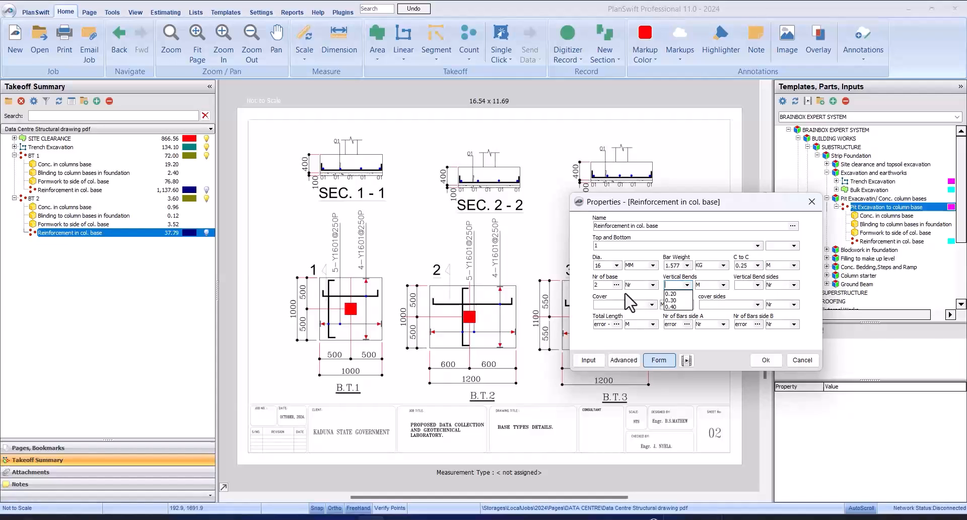
{"action": "left_click", "coordinate": [681, 301]}
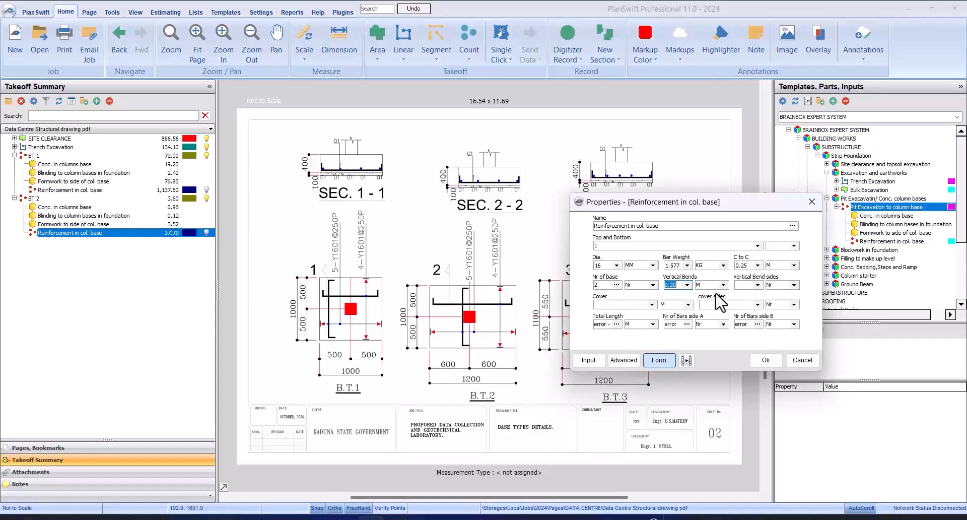
{"action": "left_click", "coordinate": [758, 286]}
{"action": "left_click", "coordinate": [751, 301]}
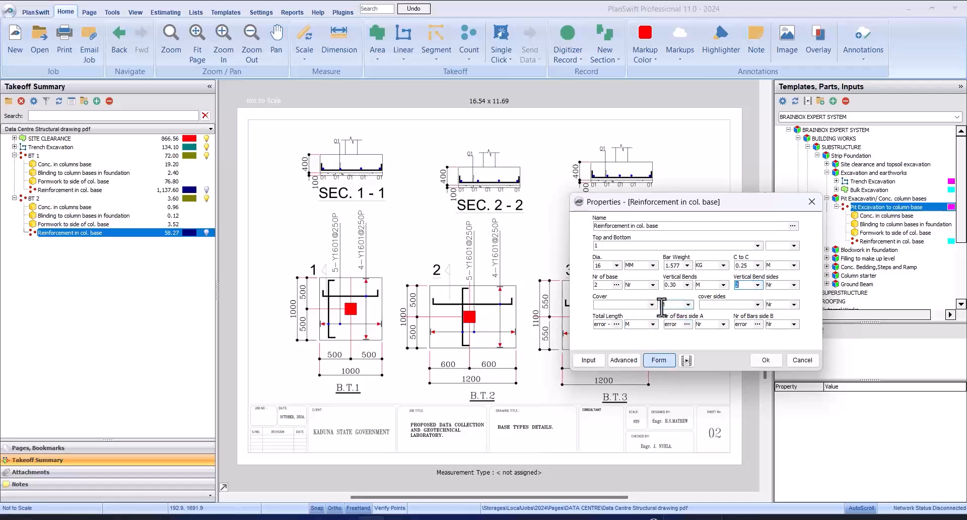
{"action": "left_click", "coordinate": [652, 304]}
{"action": "left_click", "coordinate": [650, 313]}
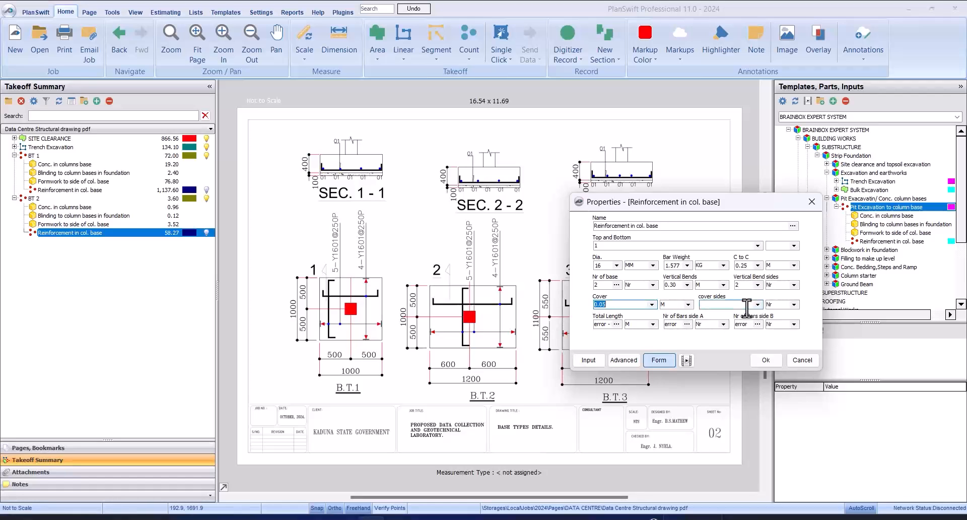
{"action": "left_click", "coordinate": [757, 304]}
{"action": "left_click", "coordinate": [751, 321]}
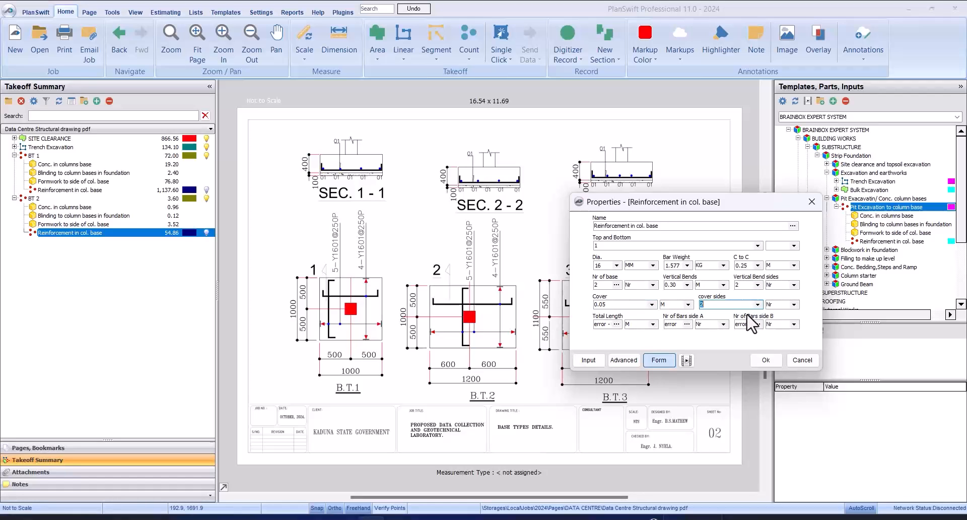
{"action": "left_click", "coordinate": [765, 359]}
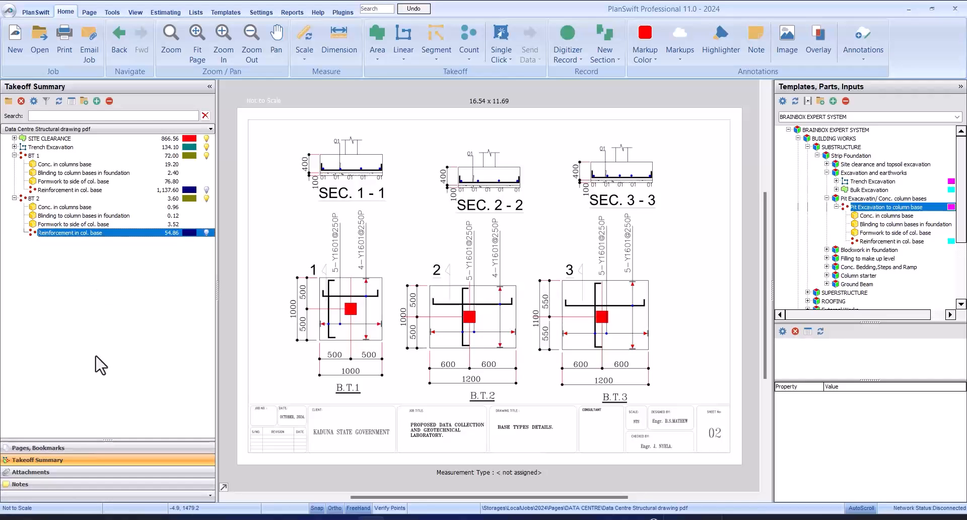
On the foundation general arrangement sheet, start a pit excavation named BT 3 with longer side 1.1 m, shorter side 1.2 m and depth 1.5 m.
{"action": "left_click", "coordinate": [84, 452]}
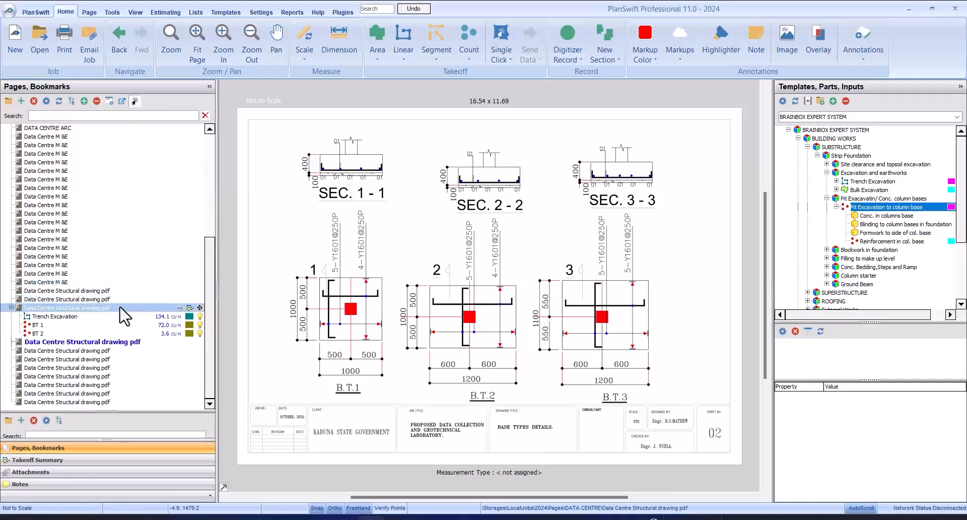
{"action": "left_click", "coordinate": [120, 308]}
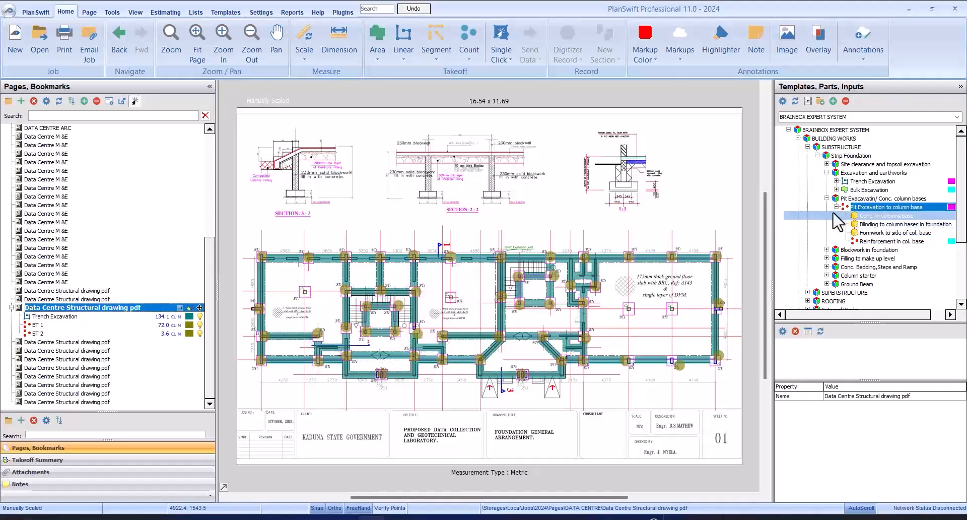
{"action": "left_click", "coordinate": [779, 207]}
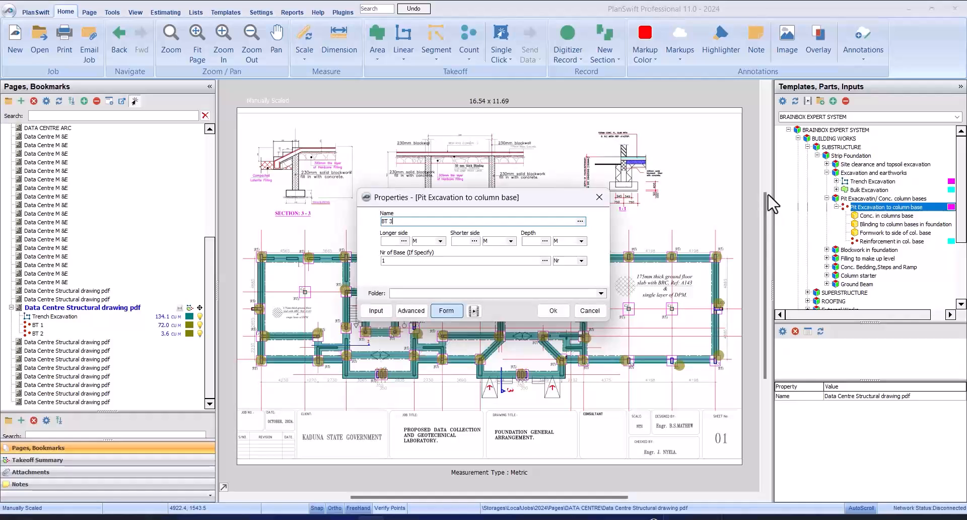
{"action": "left_click", "coordinate": [389, 241]}
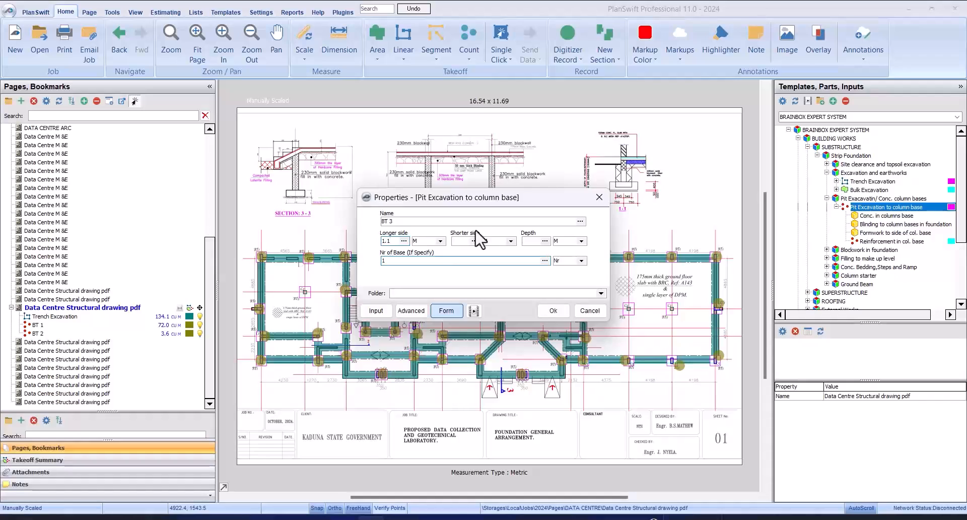
{"action": "left_click", "coordinate": [462, 241]}
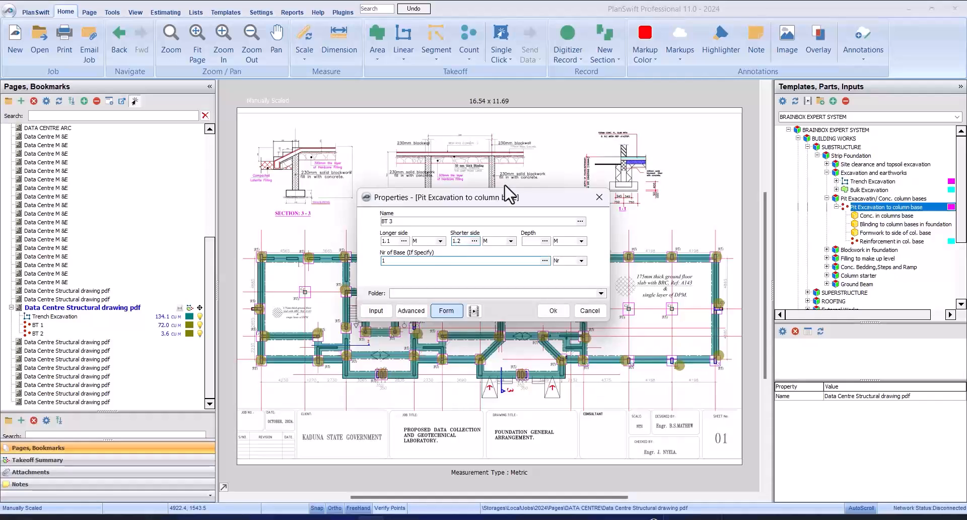
{"action": "left_click", "coordinate": [537, 242]}
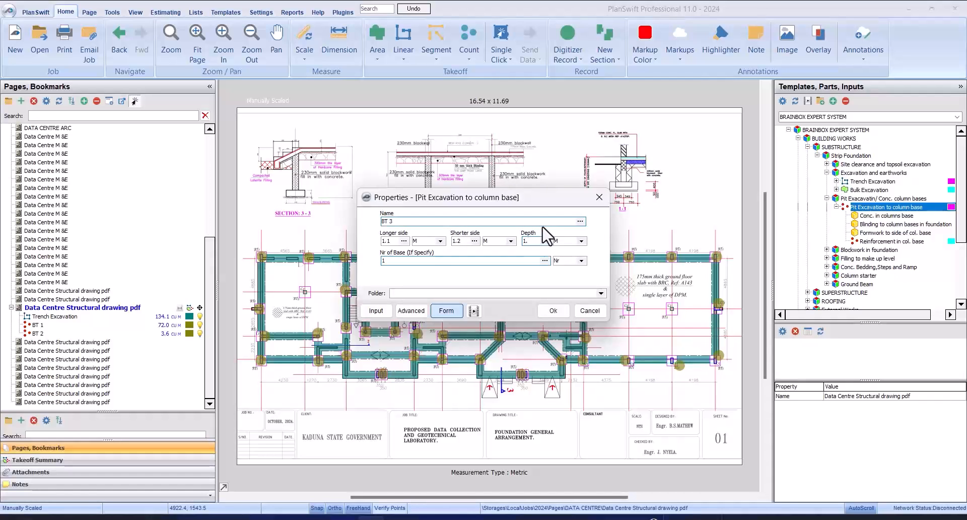
{"action": "type", "text": "1.5"}
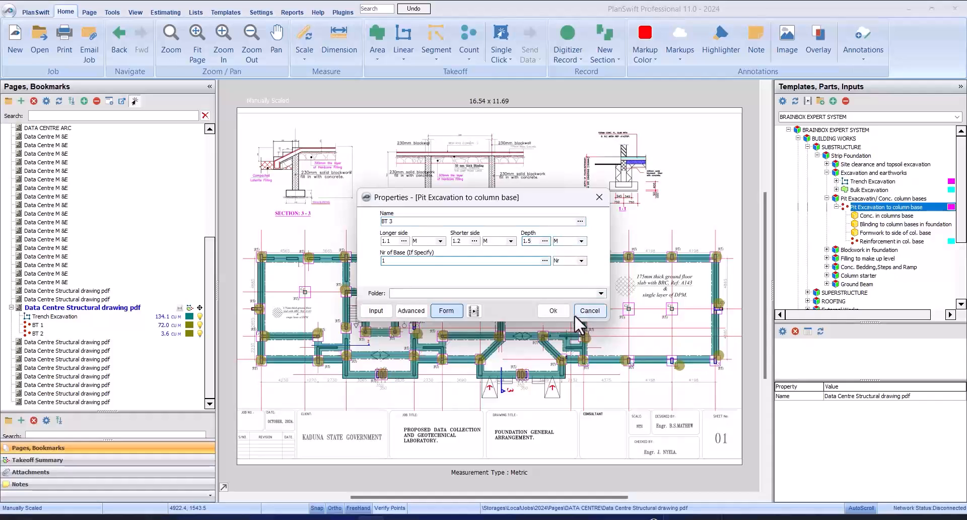
{"action": "left_click", "coordinate": [554, 311]}
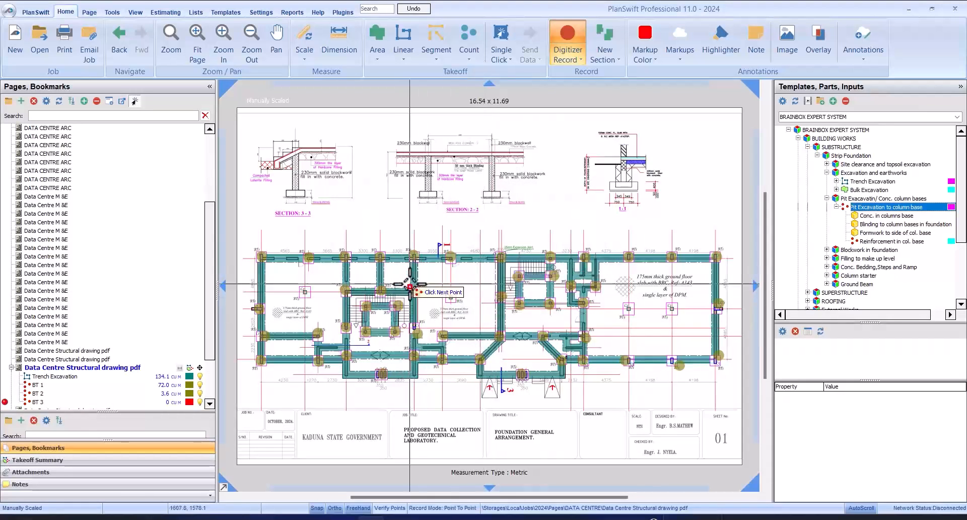
Place BT 3 count points on the four isolated column bases inside the large rooms of the foundation plan, and end the count.
{"action": "scroll", "coordinate": [454, 297], "scroll_direction": "up", "scroll_amount": 3}
{"action": "scroll", "coordinate": [510, 275], "scroll_direction": "down", "scroll_amount": 4}
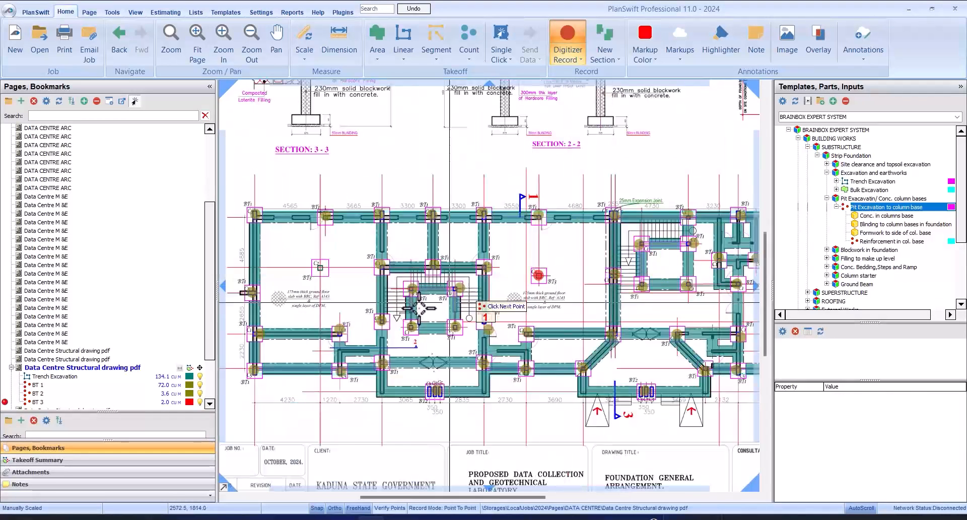
{"action": "left_click", "coordinate": [315, 277]}
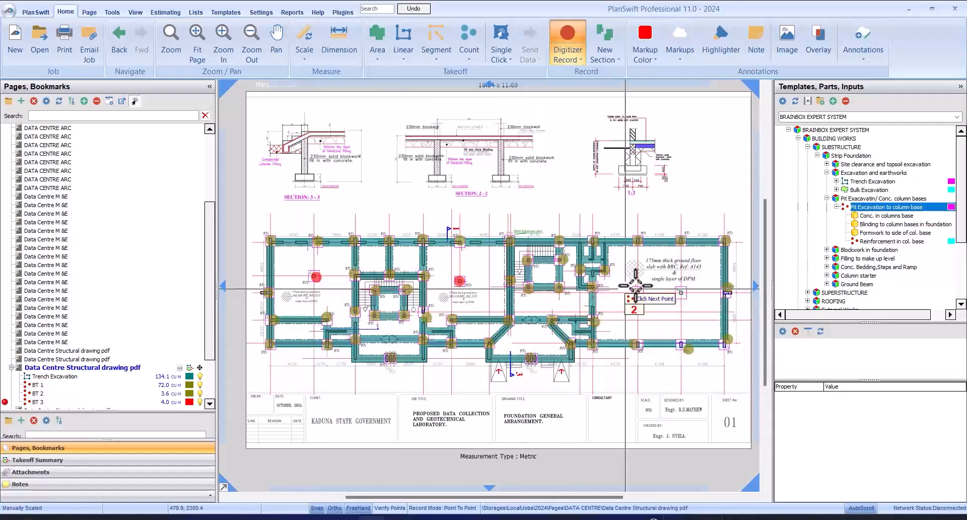
{"action": "scroll", "coordinate": [655, 279], "scroll_direction": "up", "scroll_amount": 3}
{"action": "left_click", "coordinate": [591, 333]}
{"action": "scroll", "coordinate": [506, 372], "scroll_direction": "down", "scroll_amount": 2}
{"action": "scroll", "coordinate": [604, 373], "scroll_direction": "up", "scroll_amount": 3}
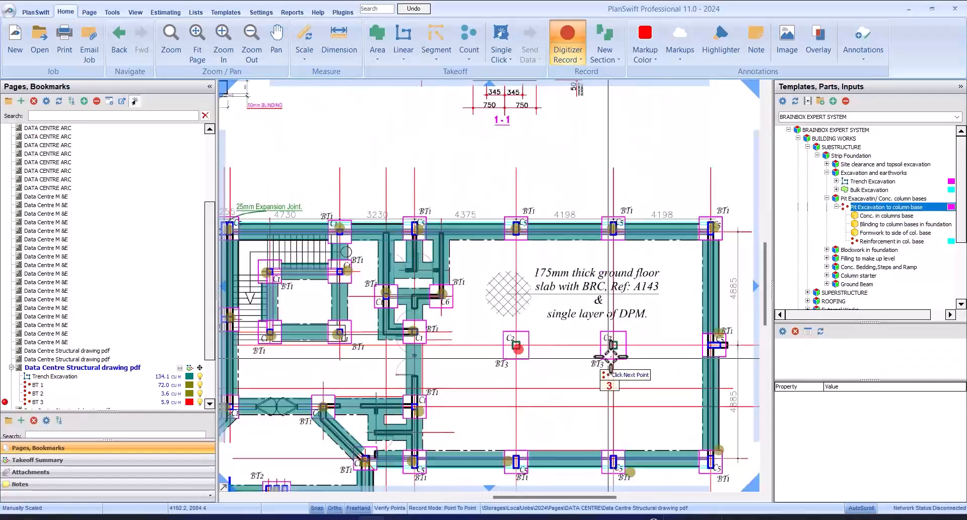
{"action": "left_click", "coordinate": [615, 402]}
{"action": "scroll", "coordinate": [618, 398], "scroll_direction": "down", "scroll_amount": 3}
{"action": "scroll", "coordinate": [627, 254], "scroll_direction": "down", "scroll_amount": 3}
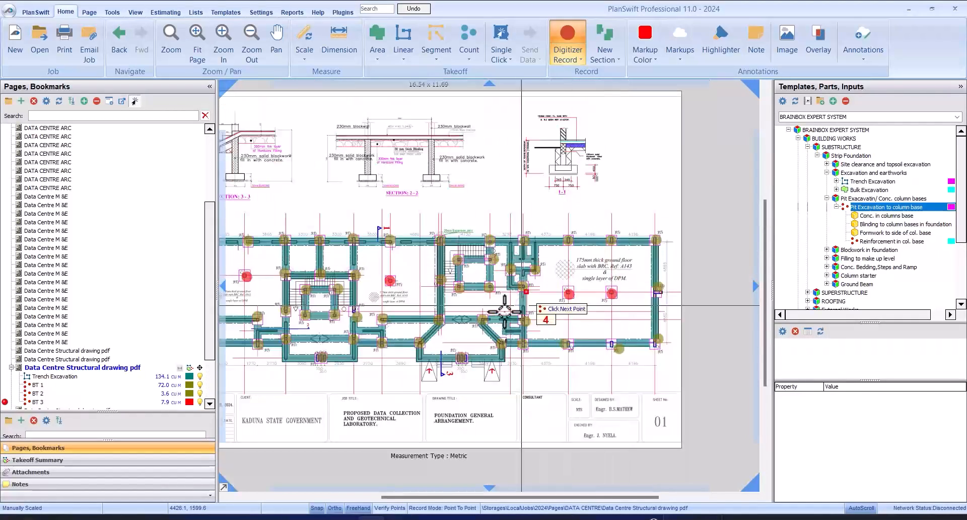
{"action": "scroll", "coordinate": [519, 317], "scroll_direction": "up", "scroll_amount": 3}
{"action": "scroll", "coordinate": [519, 318], "scroll_direction": "down", "scroll_amount": 3}
{"action": "scroll", "coordinate": [441, 260], "scroll_direction": "up", "scroll_amount": 3}
{"action": "scroll", "coordinate": [441, 261], "scroll_direction": "down", "scroll_amount": 3}
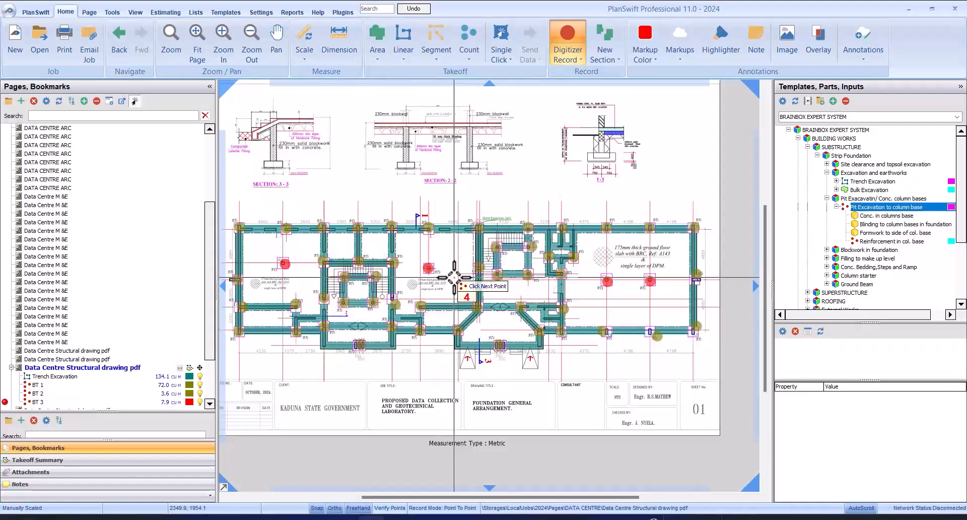
{"action": "key", "text": "Escape"}
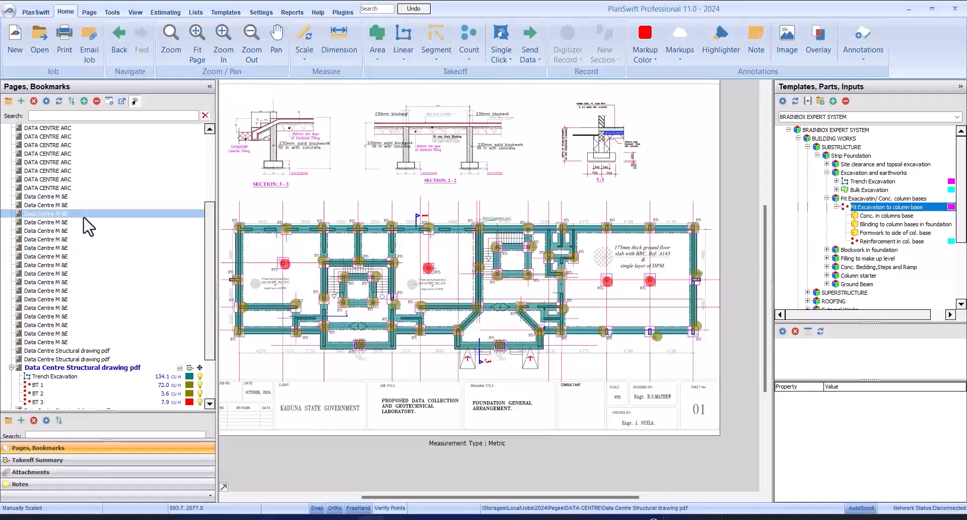
Set the thickness of BT 3's concrete in column bases to 0.40 m in the takeoff summary.
{"action": "left_click", "coordinate": [68, 458]}
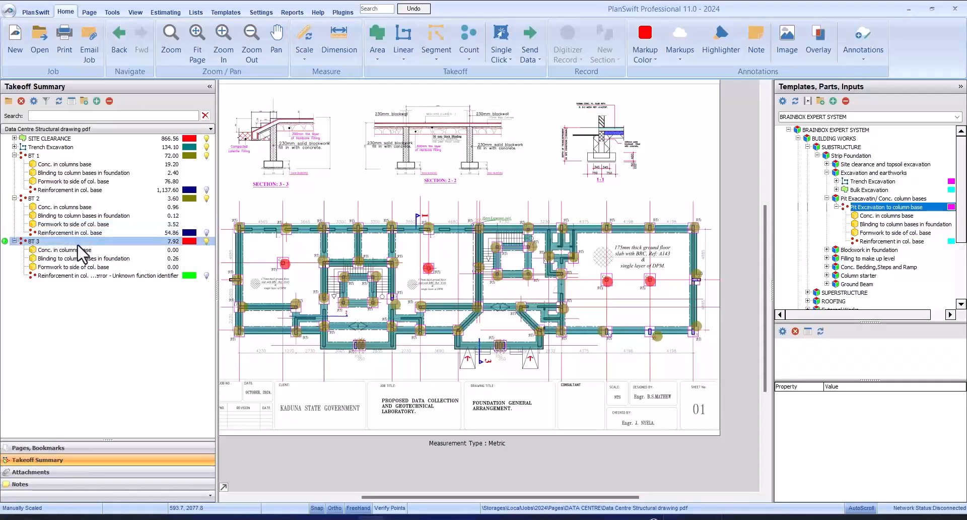
{"action": "double_click", "coordinate": [65, 250]}
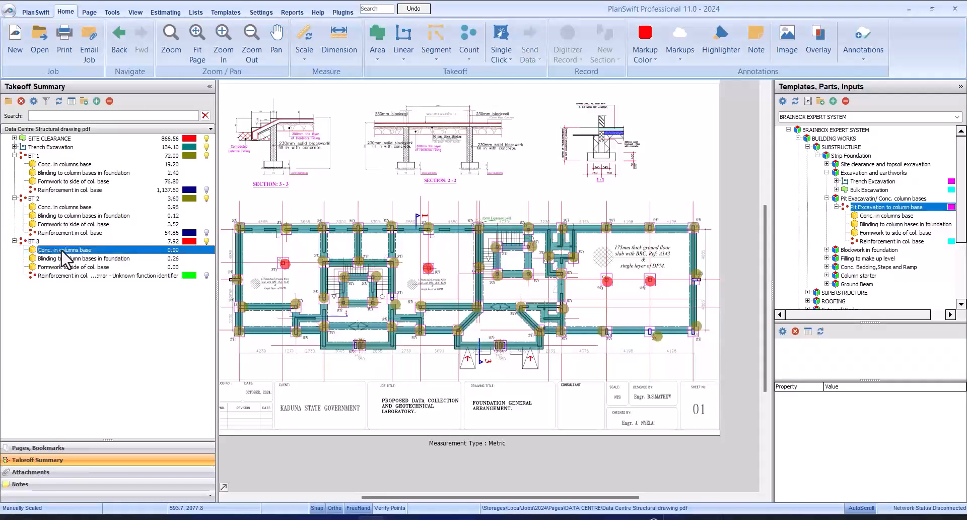
{"action": "left_click", "coordinate": [464, 268]}
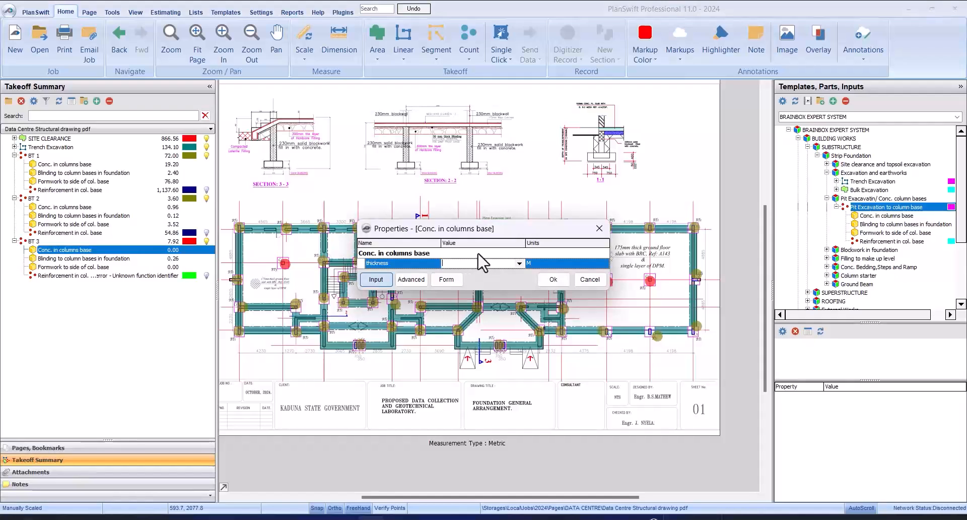
{"action": "type", "text": "0."}
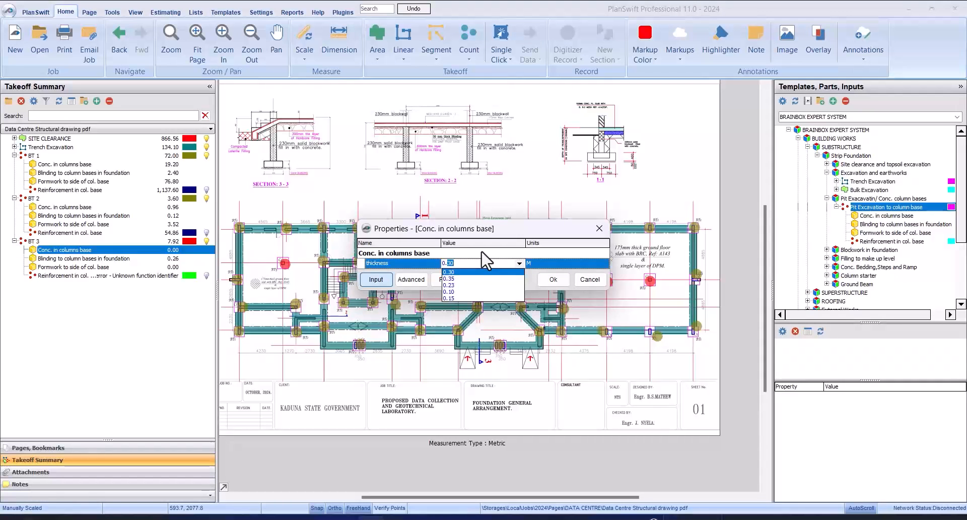
{"action": "type", "text": "4"}
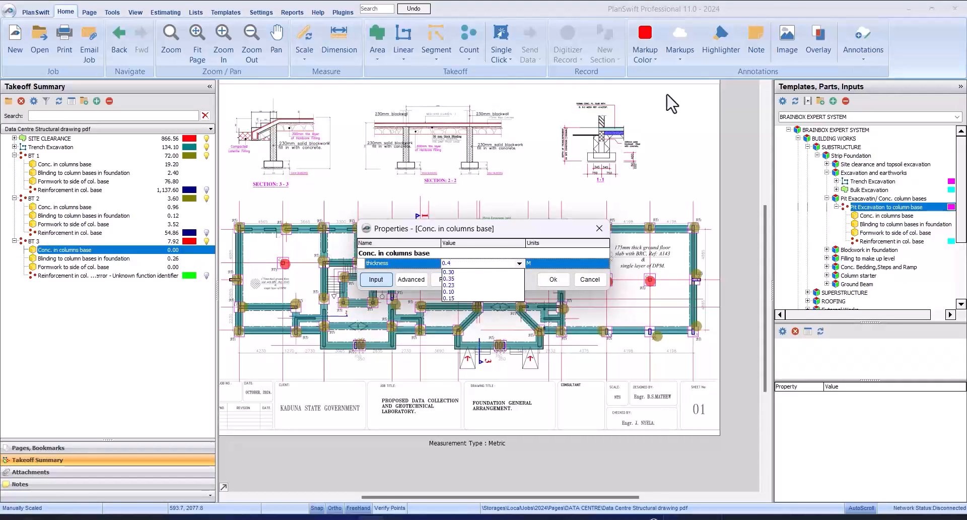
{"action": "left_click", "coordinate": [557, 7]}
{"action": "left_click", "coordinate": [543, 283]}
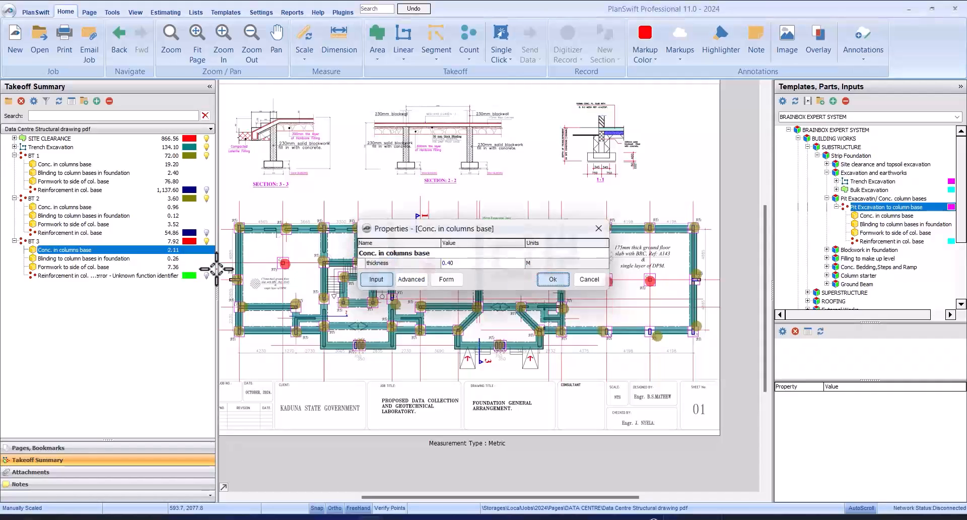
{"action": "left_click", "coordinate": [146, 270]}
{"action": "double_click", "coordinate": [147, 270]}
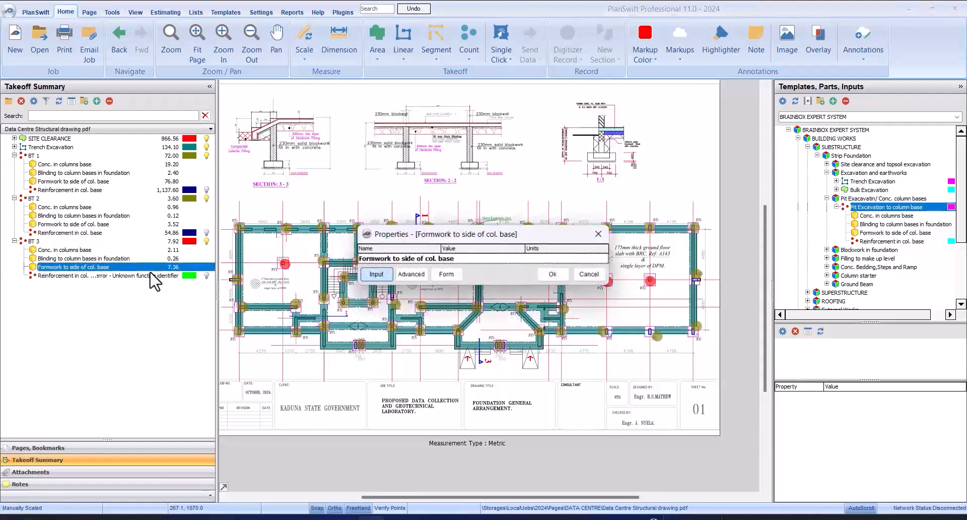
{"action": "left_click", "coordinate": [588, 279]}
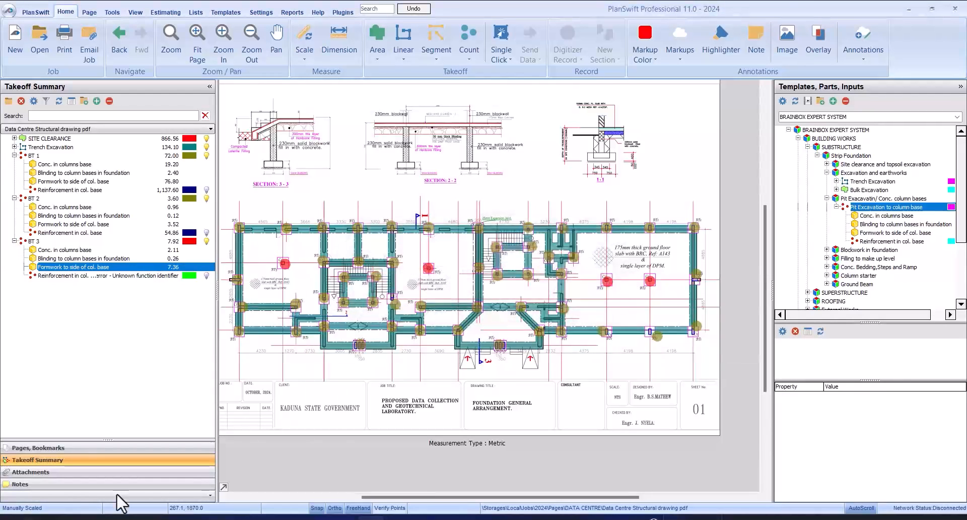
Consult the base types details sheet and give BT 3's column base reinforcement 16 mm diameter, 1.577 kg bar weight and 0.25 m centre-to-centre spacing.
{"action": "left_click", "coordinate": [39, 448]}
{"action": "scroll", "coordinate": [151, 343], "scroll_direction": "down", "scroll_amount": 2}
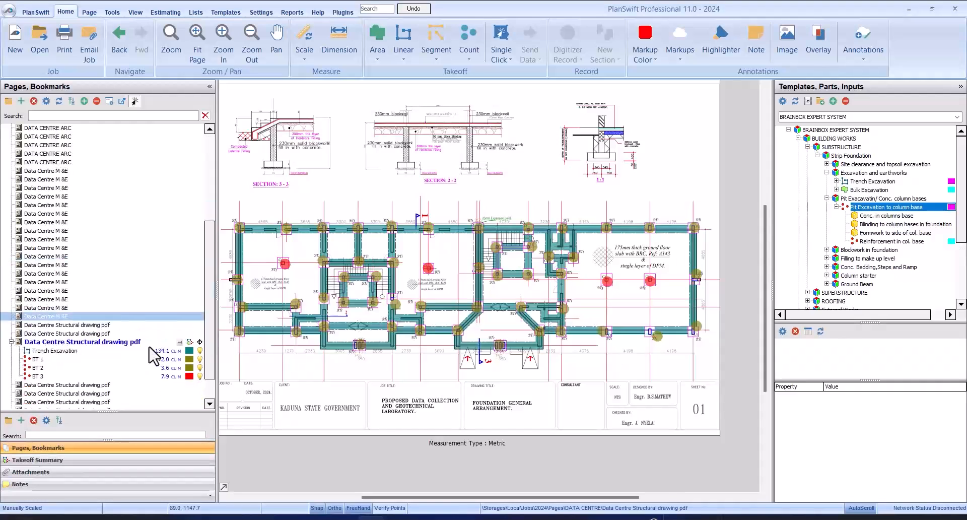
{"action": "left_click", "coordinate": [133, 359]}
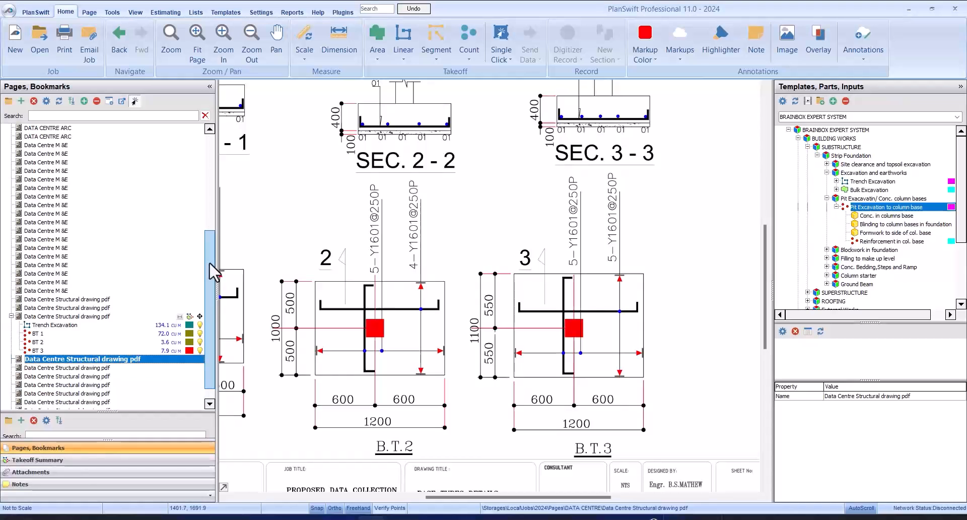
{"action": "left_click", "coordinate": [101, 460]}
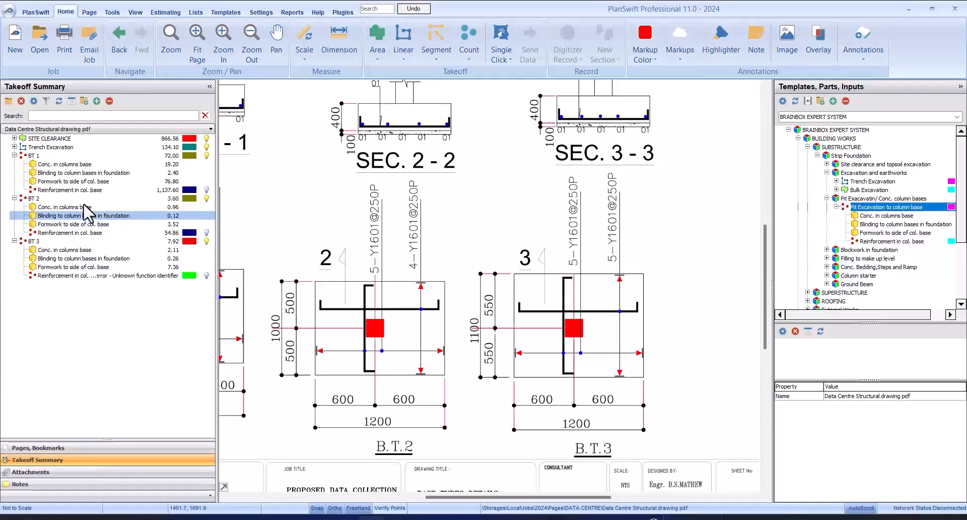
{"action": "left_click", "coordinate": [110, 274]}
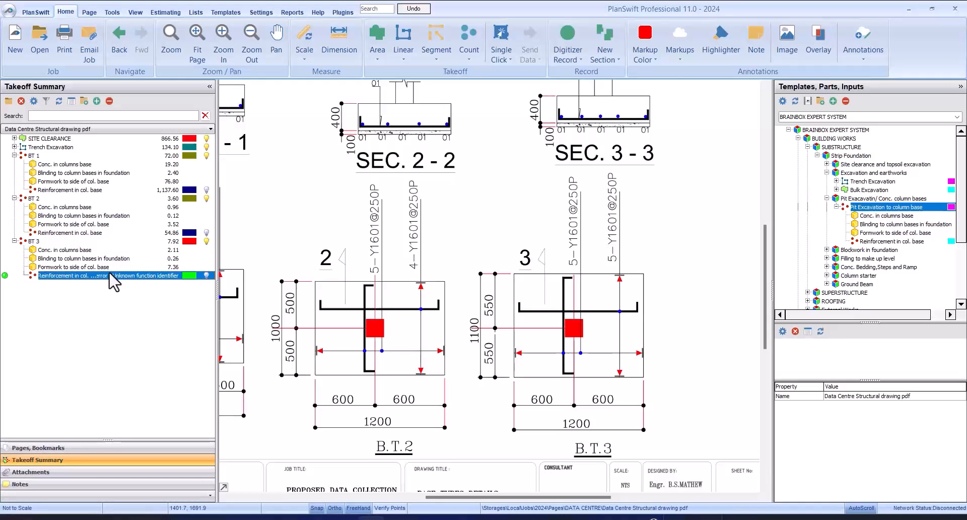
{"action": "double_click", "coordinate": [110, 274]}
{"action": "left_click", "coordinate": [404, 239]}
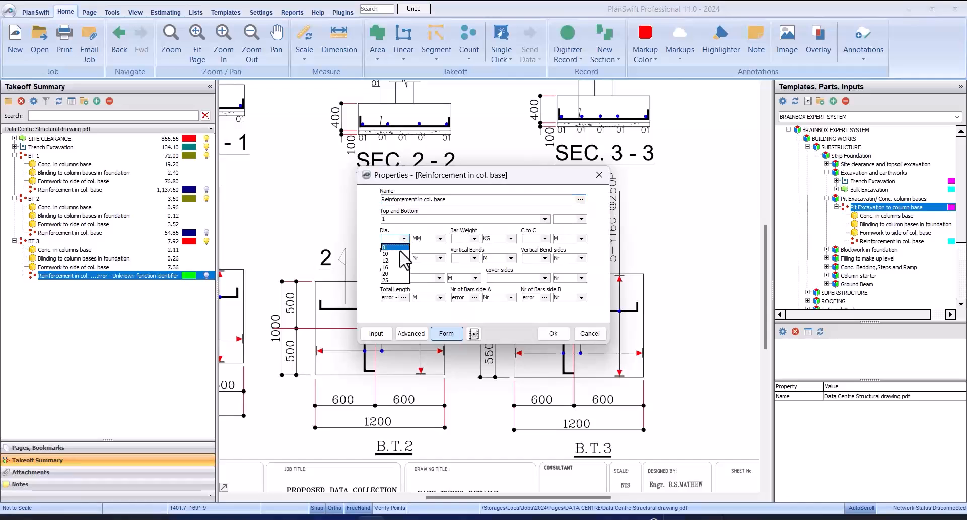
{"action": "left_click", "coordinate": [398, 267]}
{"action": "left_click", "coordinate": [475, 238]}
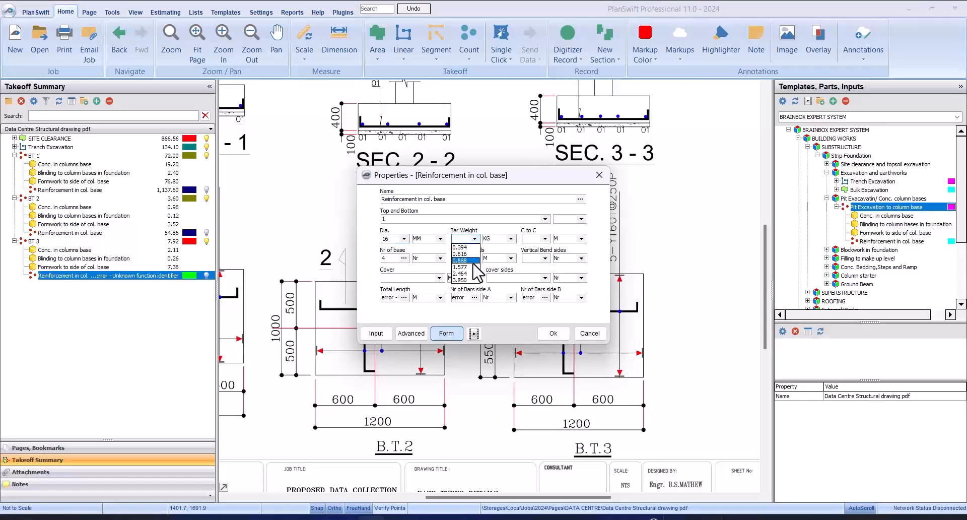
{"action": "left_click", "coordinate": [485, 272]}
{"action": "left_click", "coordinate": [545, 239]}
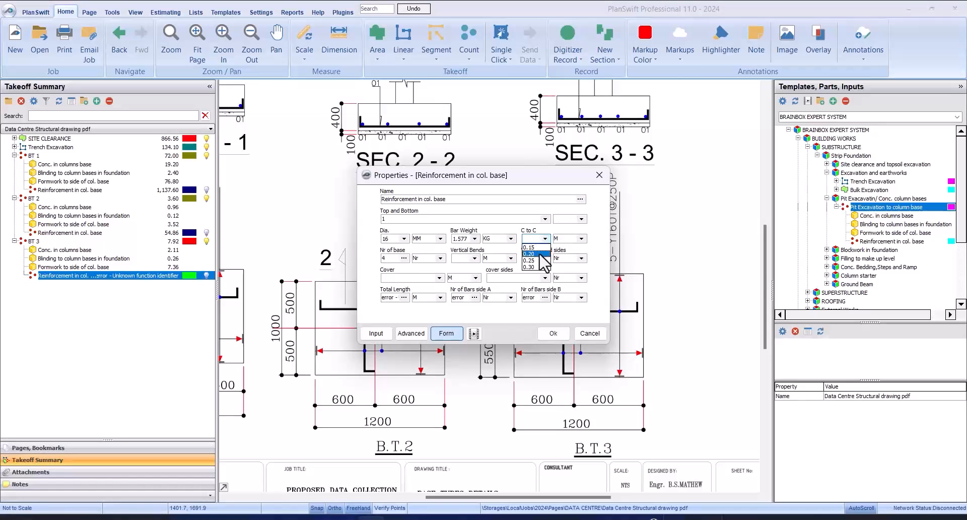
{"action": "left_click", "coordinate": [540, 260]}
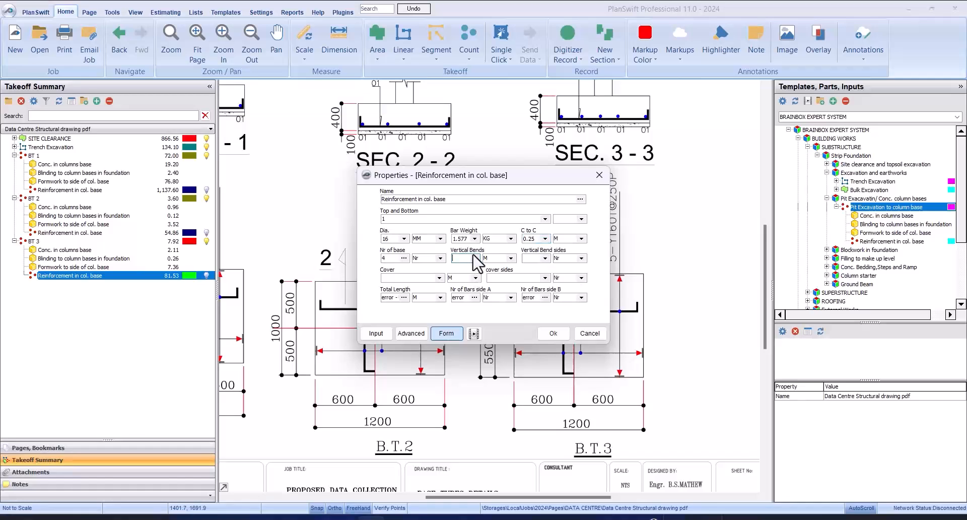
Give BT 3's column base reinforcement 0.30 m vertical bends on 2 sides and 0.05 m cover on 2 sides.
{"action": "left_click", "coordinate": [466, 274]}
{"action": "left_click", "coordinate": [545, 259]}
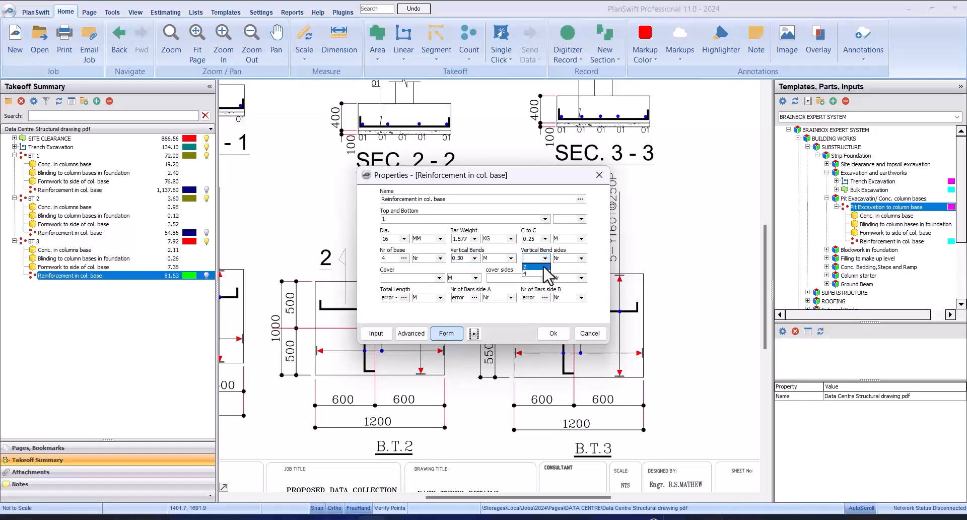
{"action": "left_click", "coordinate": [439, 277]}
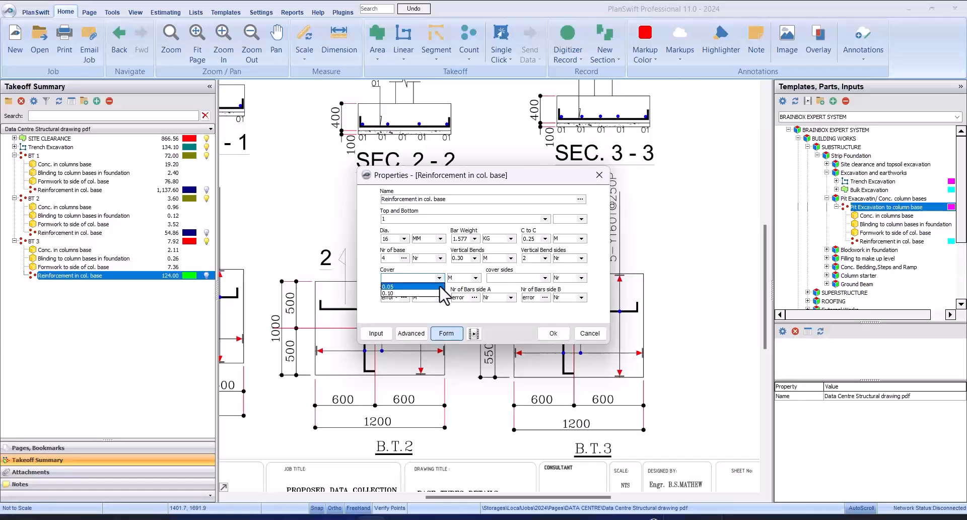
{"action": "left_click", "coordinate": [439, 288]}
{"action": "left_click", "coordinate": [546, 278]}
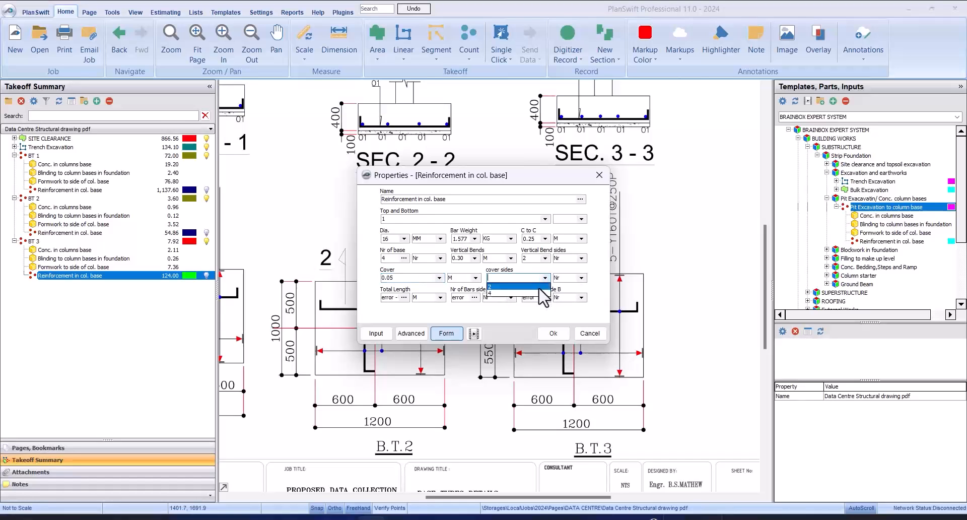
{"action": "left_click", "coordinate": [544, 289]}
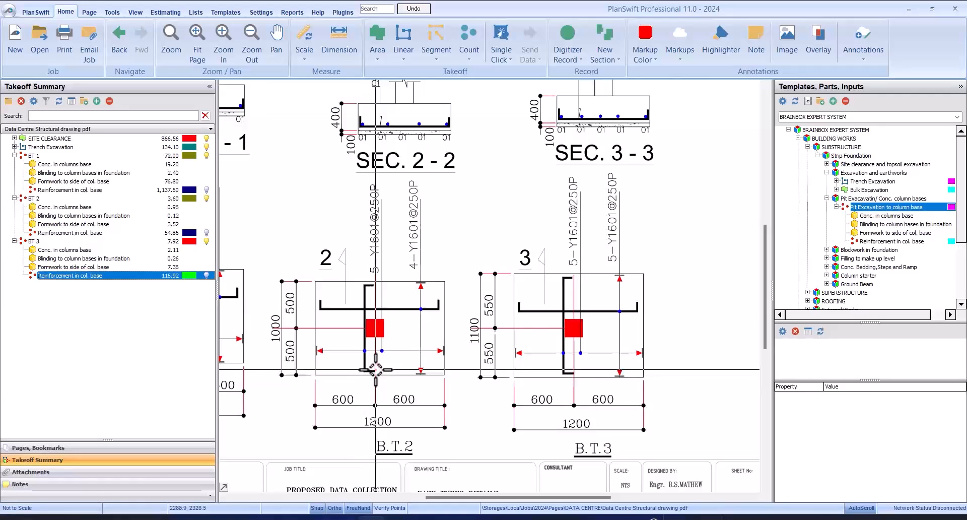
Collapse the BT 1, BT 2 and BT 3 items in the takeoff summary and select the site clearance item.
{"action": "left_click", "coordinate": [15, 156]}
{"action": "left_click", "coordinate": [14, 163]}
{"action": "left_click", "coordinate": [15, 172]}
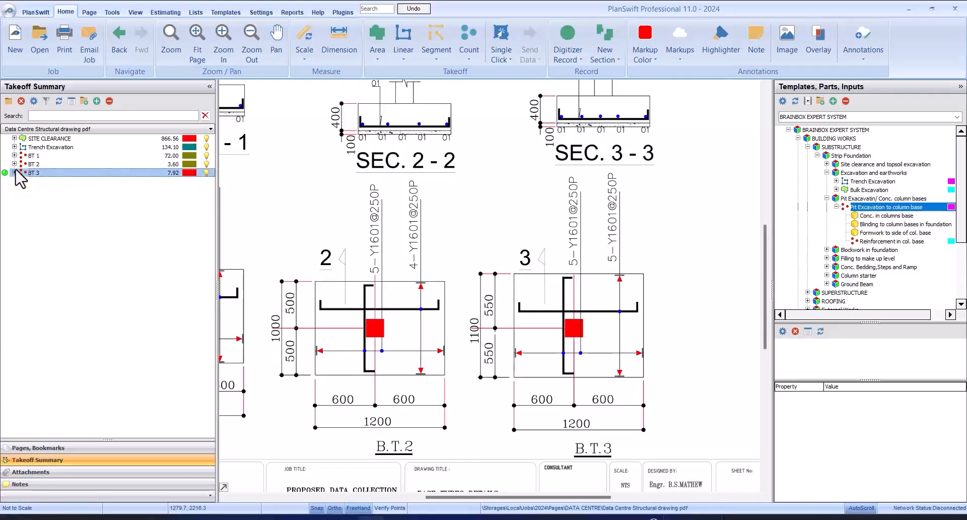
{"action": "left_click", "coordinate": [40, 141]}
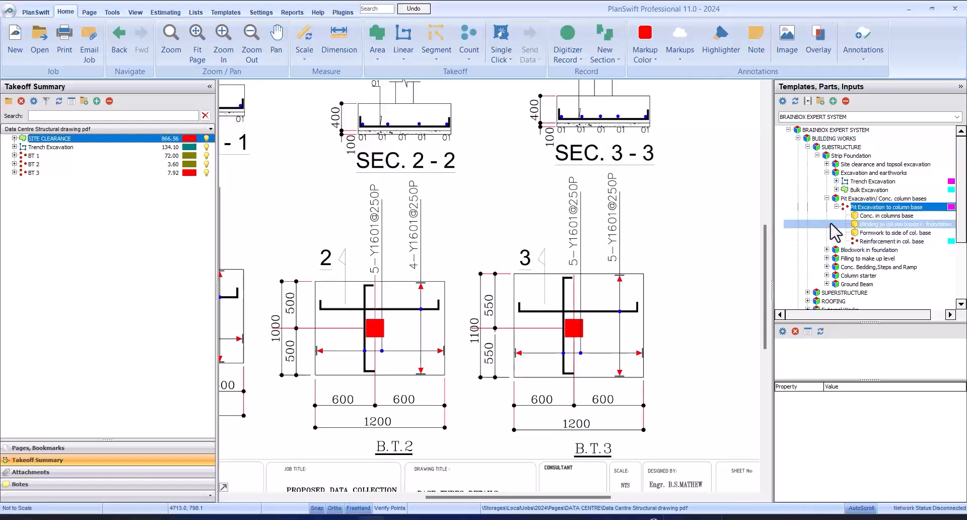
Collapse the pit excavation and earthworks template groups and expand the Blockwork in foundation group under Strip Foundation.
{"action": "left_click", "coordinate": [837, 207]}
{"action": "left_click", "coordinate": [828, 199]}
{"action": "left_click", "coordinate": [827, 173]}
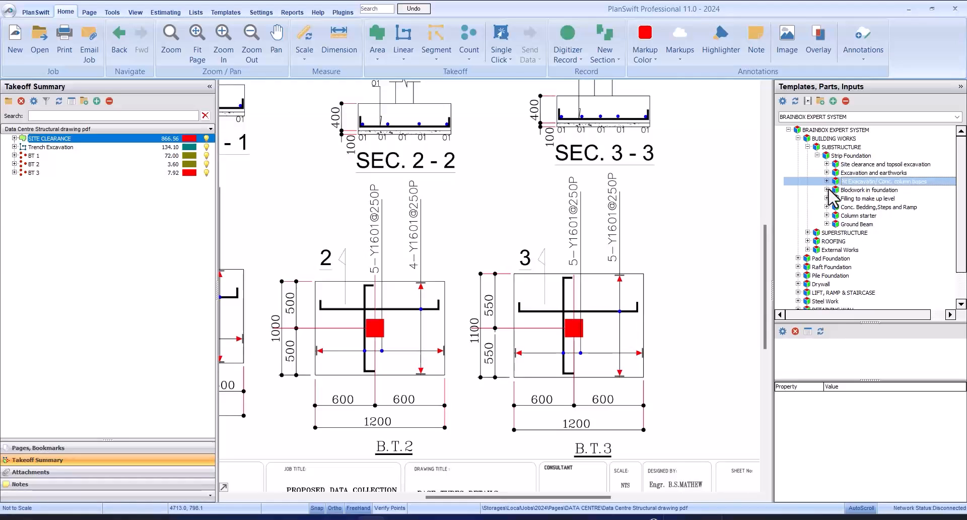
{"action": "left_click", "coordinate": [828, 190]}
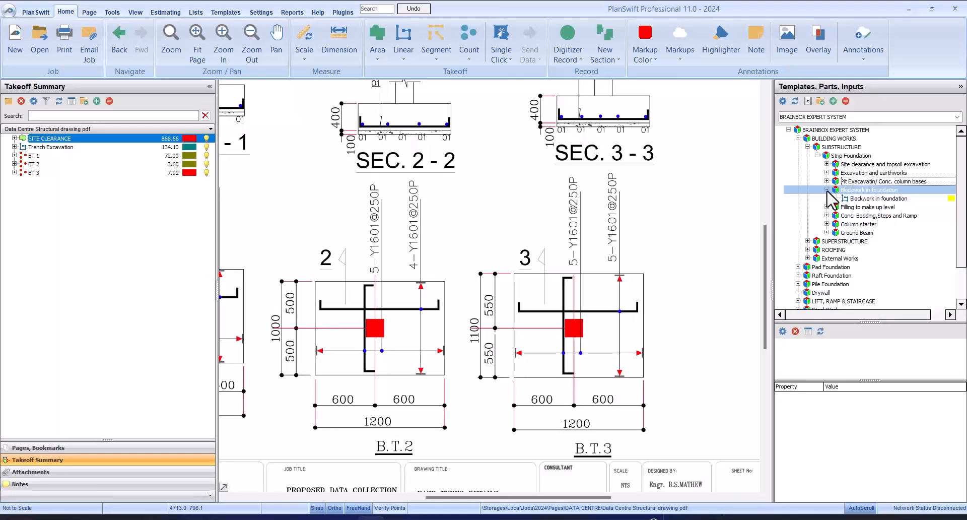
{"action": "left_click", "coordinate": [861, 197]}
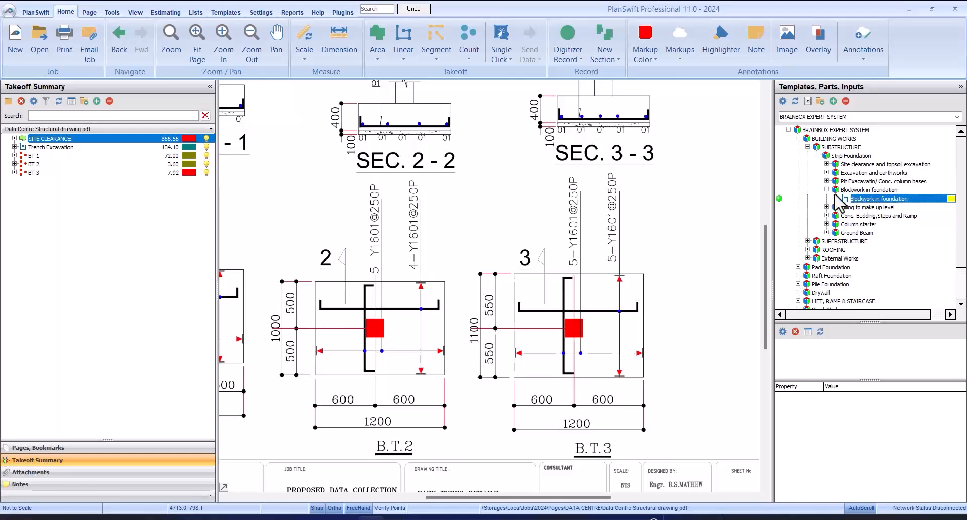
{"action": "double_click", "coordinate": [882, 197]}
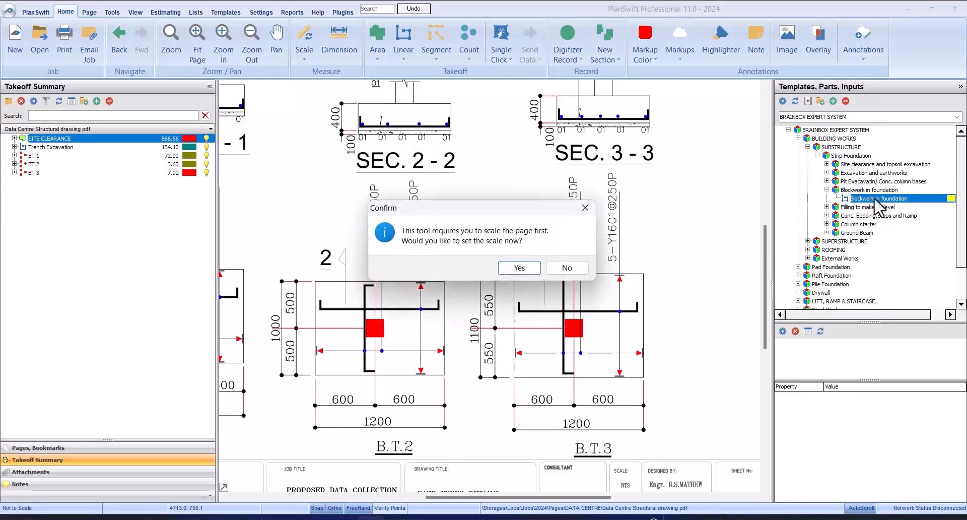
{"action": "left_click", "coordinate": [582, 208]}
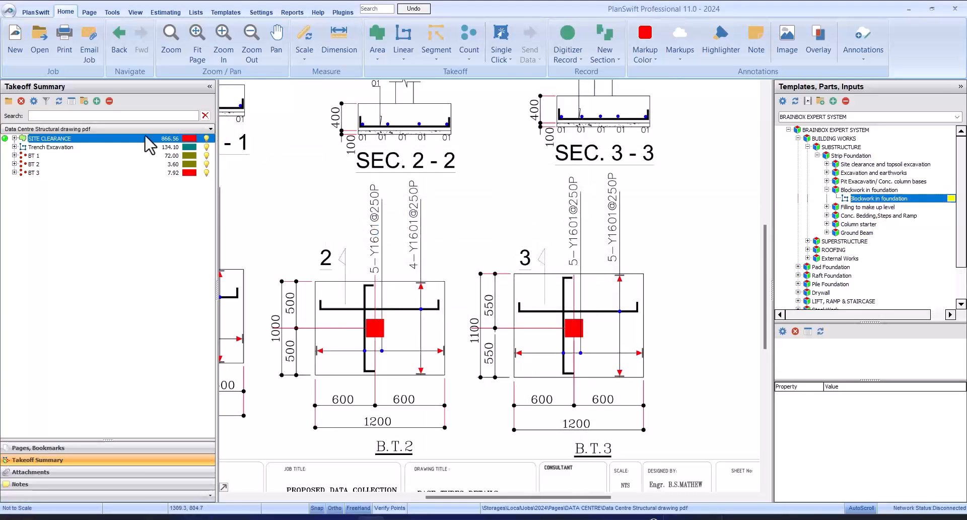
Open the architectural Ground Floor plan sheet A02 from the project's page list.
{"action": "left_click", "coordinate": [77, 449]}
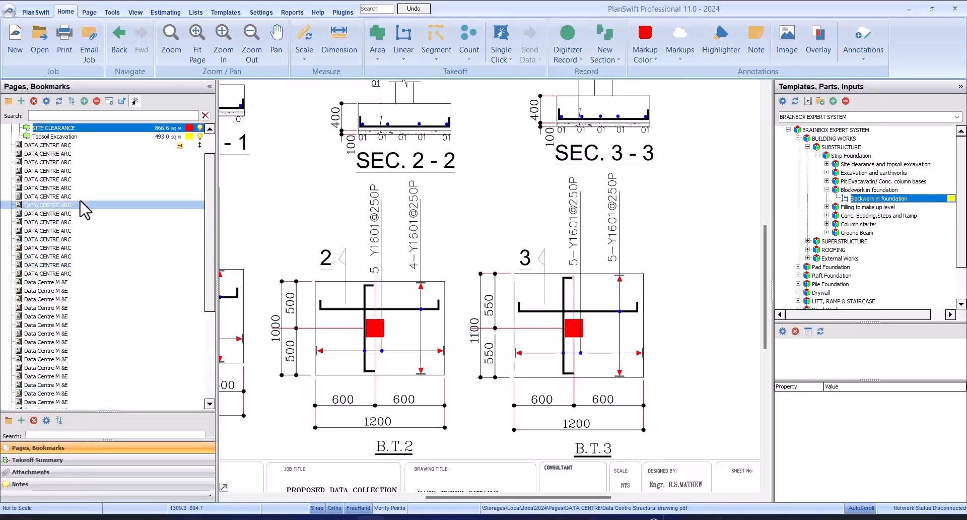
{"action": "scroll", "coordinate": [82, 209], "scroll_direction": "up", "scroll_amount": 2}
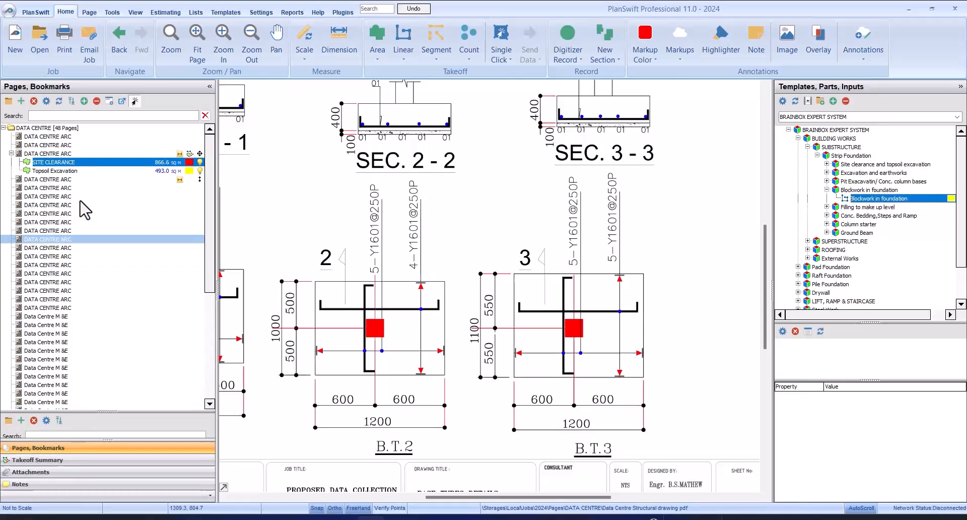
{"action": "left_click", "coordinate": [98, 180]}
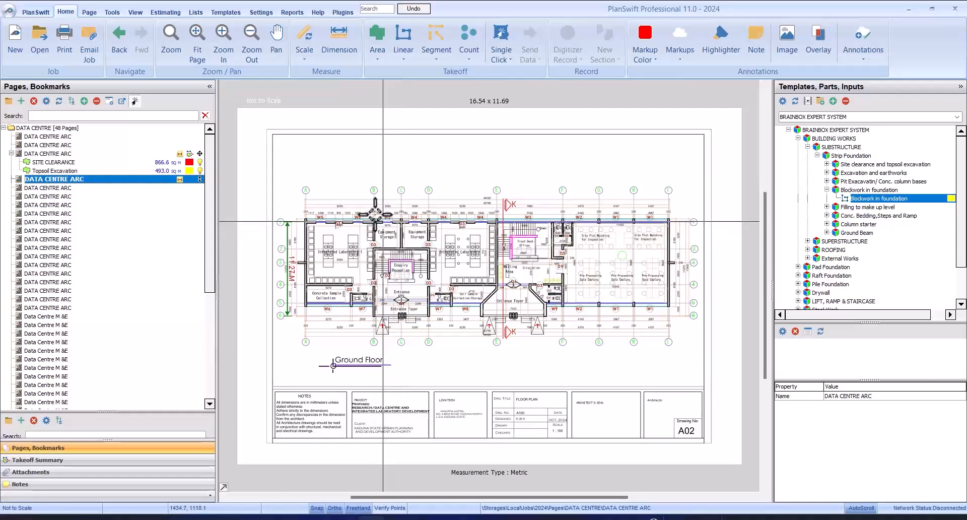
{"action": "scroll", "coordinate": [402, 241], "scroll_direction": "up", "scroll_amount": 2}
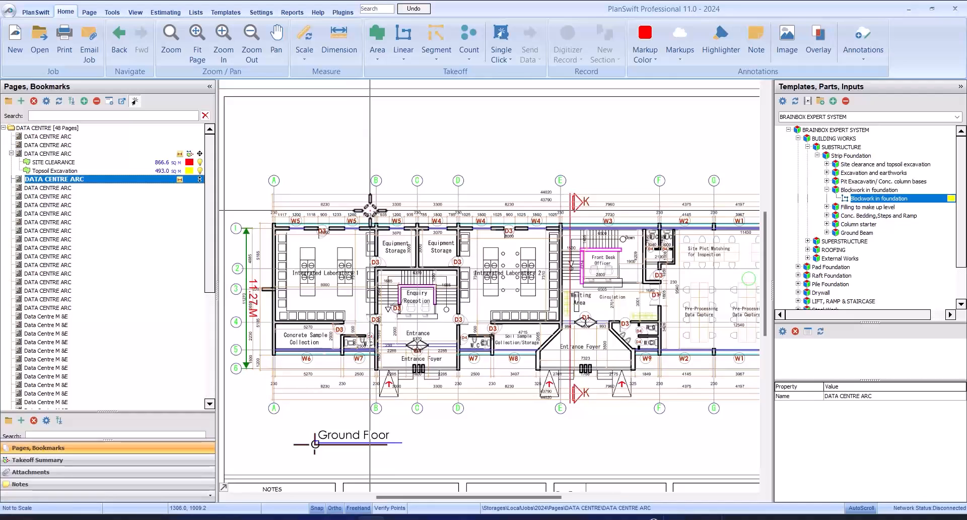
{"action": "scroll", "coordinate": [371, 211], "scroll_direction": "up", "scroll_amount": 1}
{"action": "scroll", "coordinate": [735, 166], "scroll_direction": "down", "scroll_amount": 3}
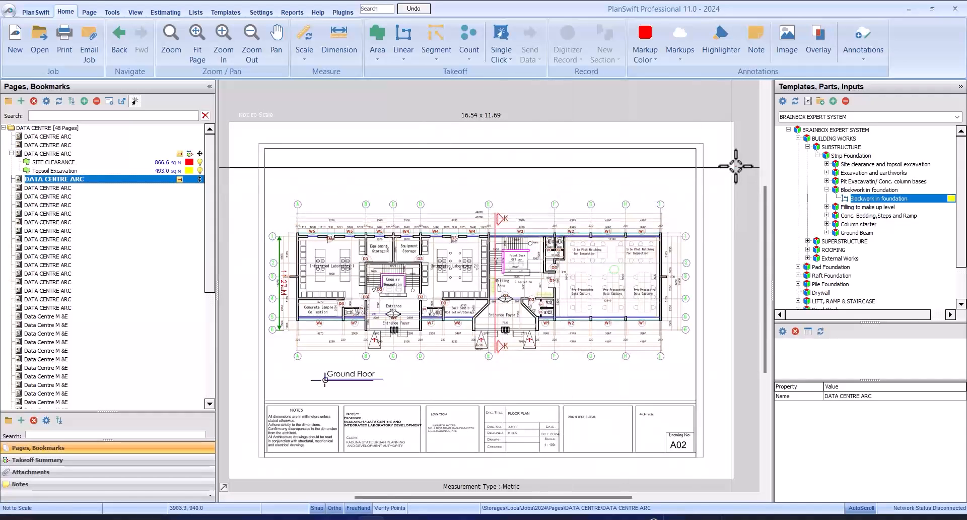
{"action": "mouse_move", "coordinate": [860, 199]}
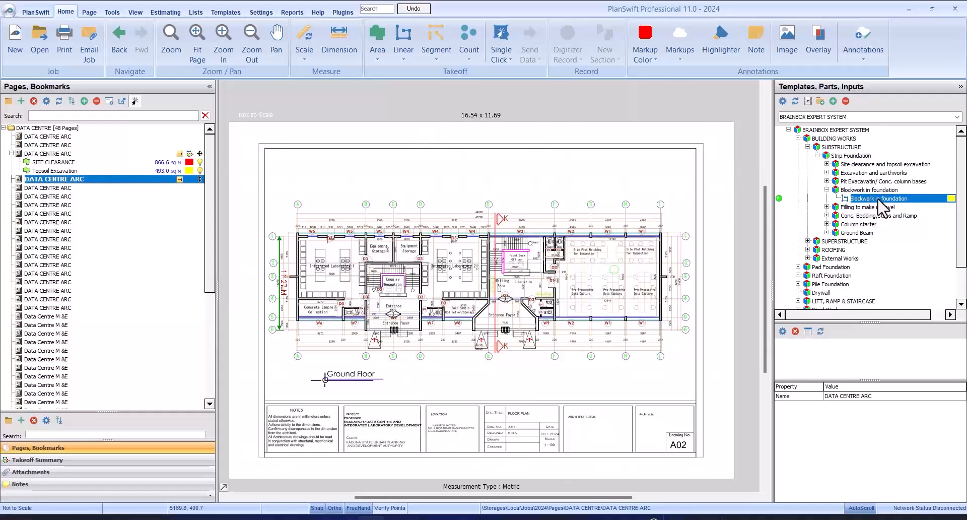
{"action": "left_click", "coordinate": [857, 200]}
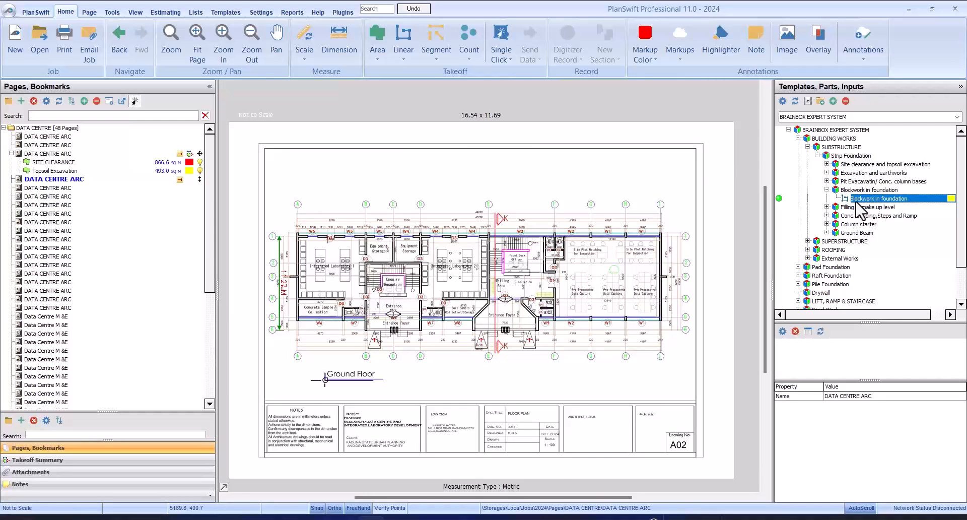
{"action": "double_click", "coordinate": [779, 199]}
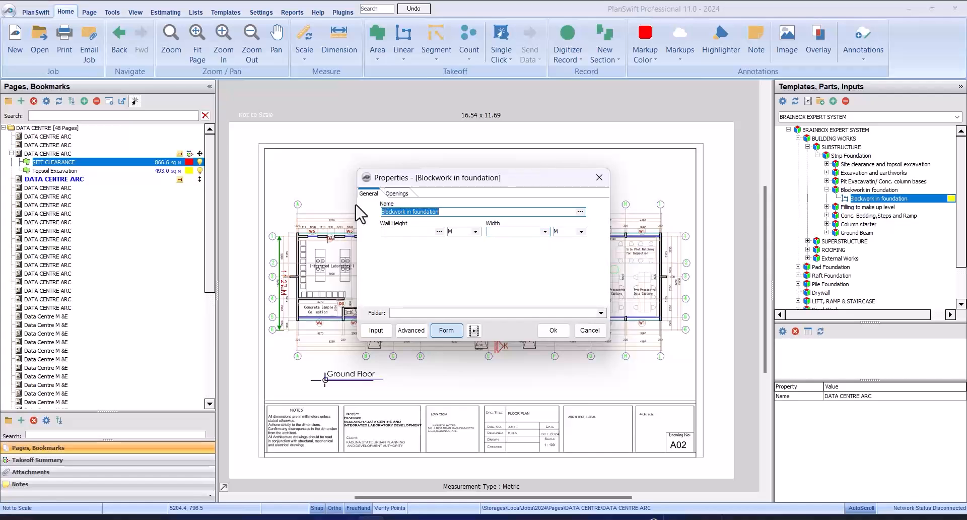
{"action": "left_click", "coordinate": [401, 194]}
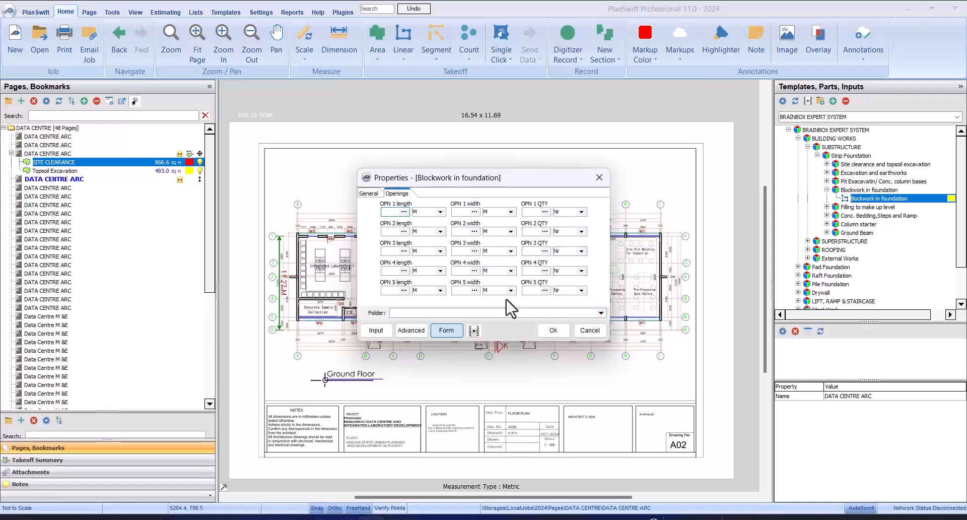
{"action": "left_click", "coordinate": [372, 193]}
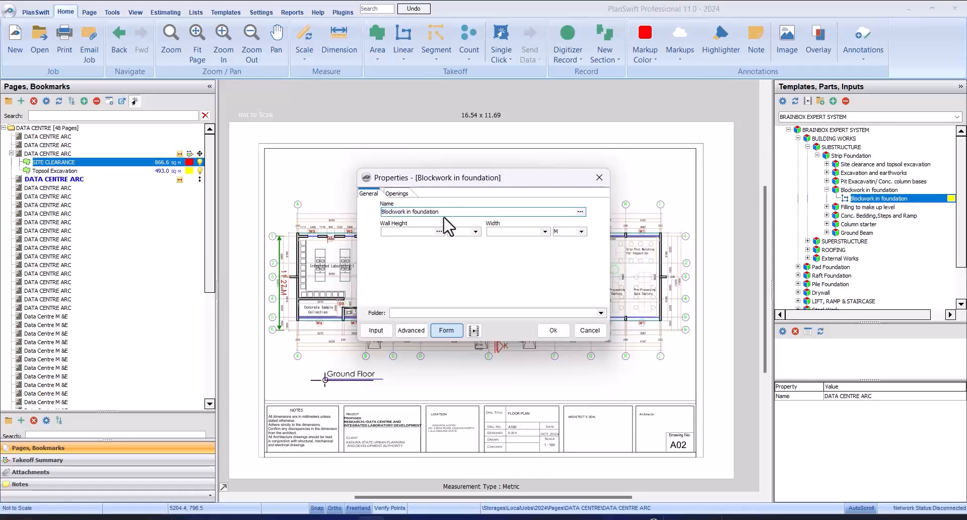
{"action": "left_click", "coordinate": [553, 329]}
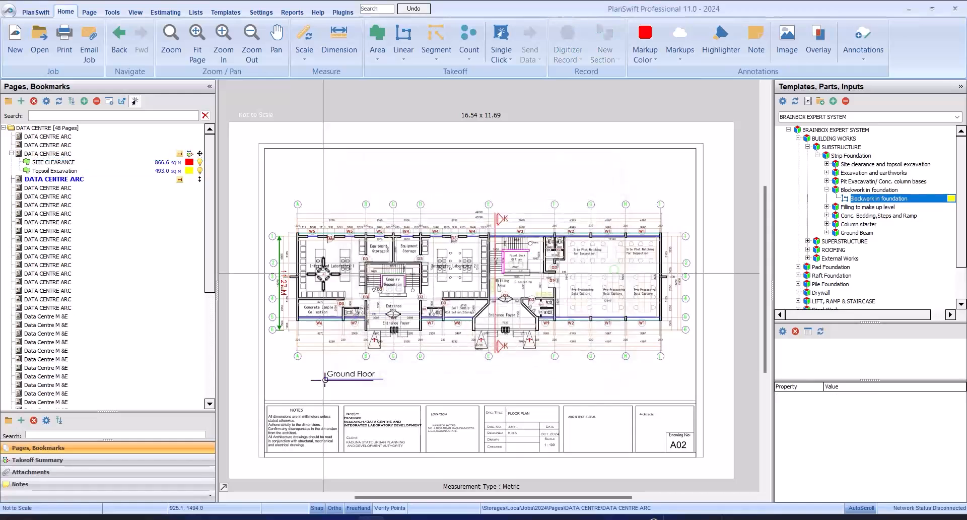
{"action": "left_click", "coordinate": [573, 33]}
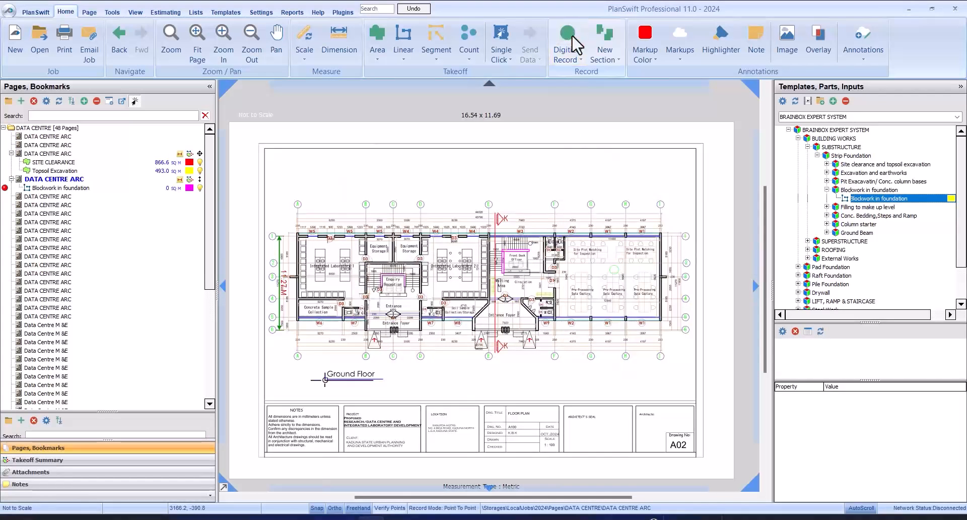
{"action": "key", "text": "Escape"}
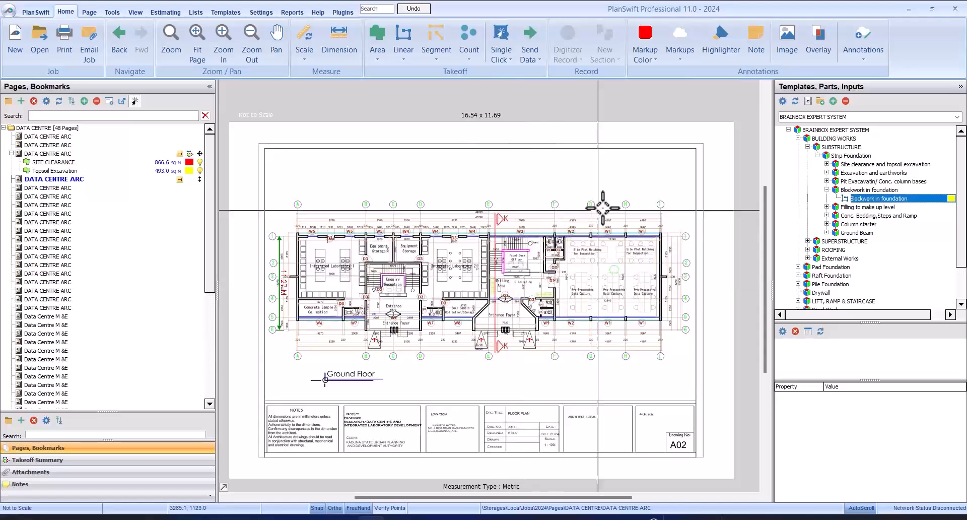
Examine the superstructure's concrete work and blockwork templates down to External Blockwork's parts, and look over the ground floor plan's walls.
{"action": "left_click", "coordinate": [809, 241]}
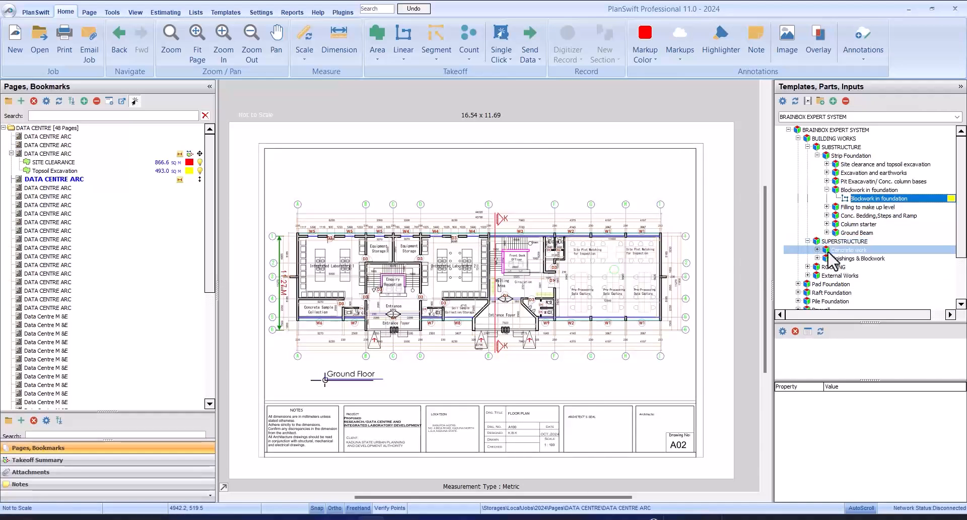
{"action": "left_click", "coordinate": [818, 249]}
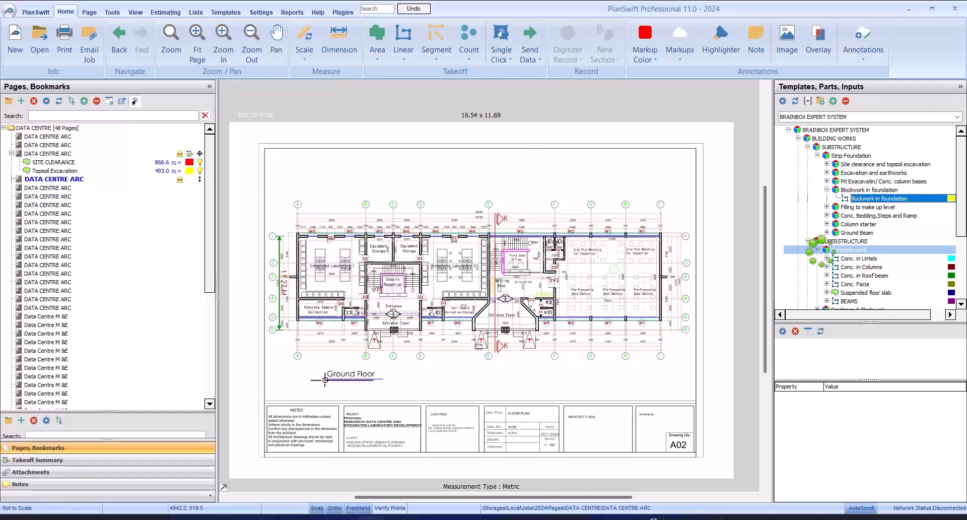
{"action": "scroll", "coordinate": [818, 252], "scroll_direction": "down", "scroll_amount": 1}
{"action": "left_click", "coordinate": [818, 284]}
{"action": "scroll", "coordinate": [824, 236], "scroll_direction": "down", "scroll_amount": 3}
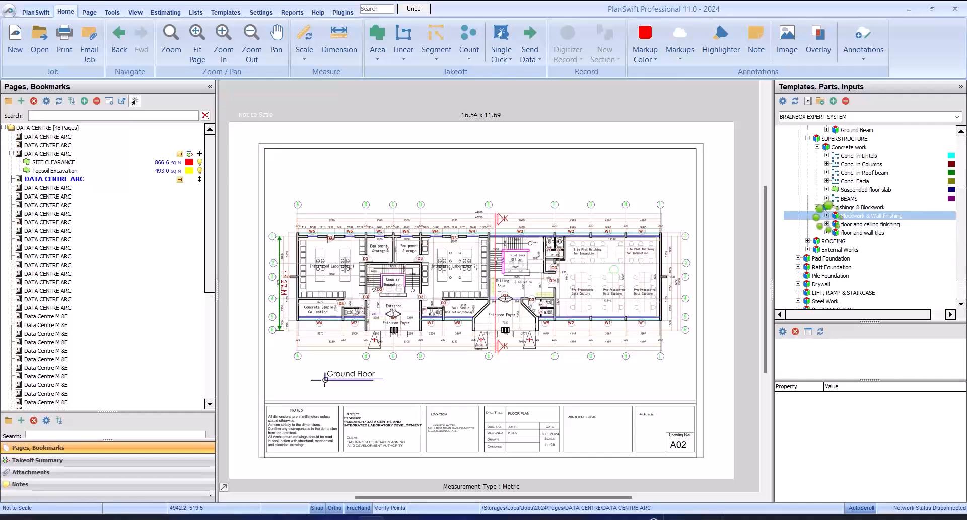
{"action": "left_click", "coordinate": [827, 215]}
{"action": "left_click", "coordinate": [842, 225]}
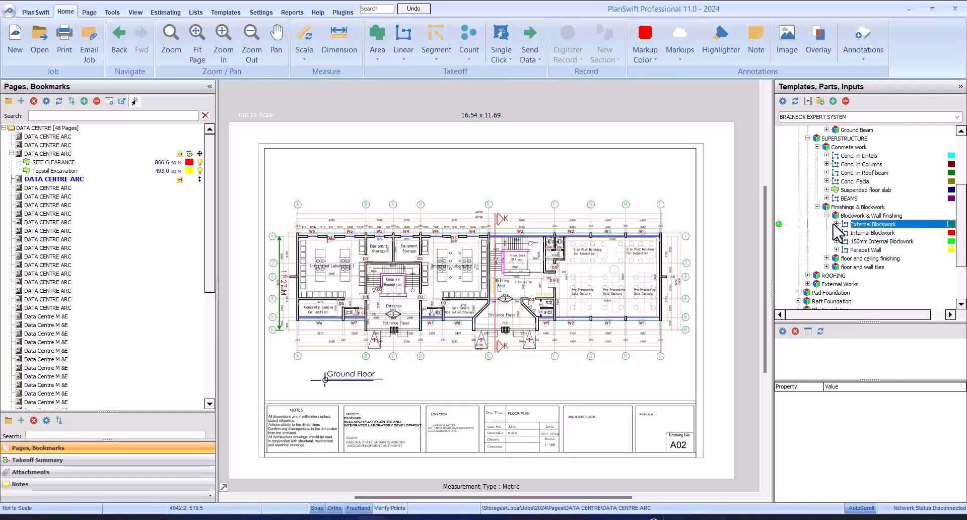
{"action": "left_click", "coordinate": [836, 224]}
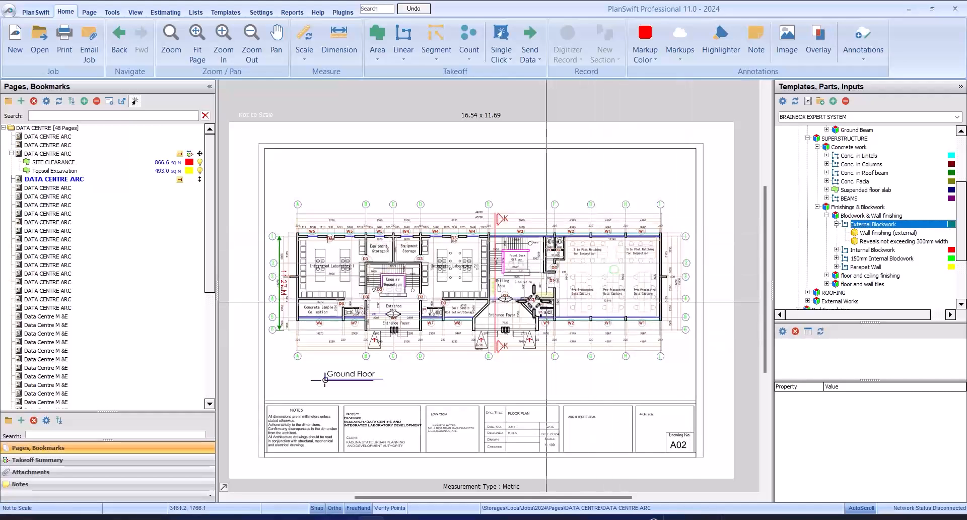
{"action": "scroll", "coordinate": [499, 292], "scroll_direction": "up", "scroll_amount": 3}
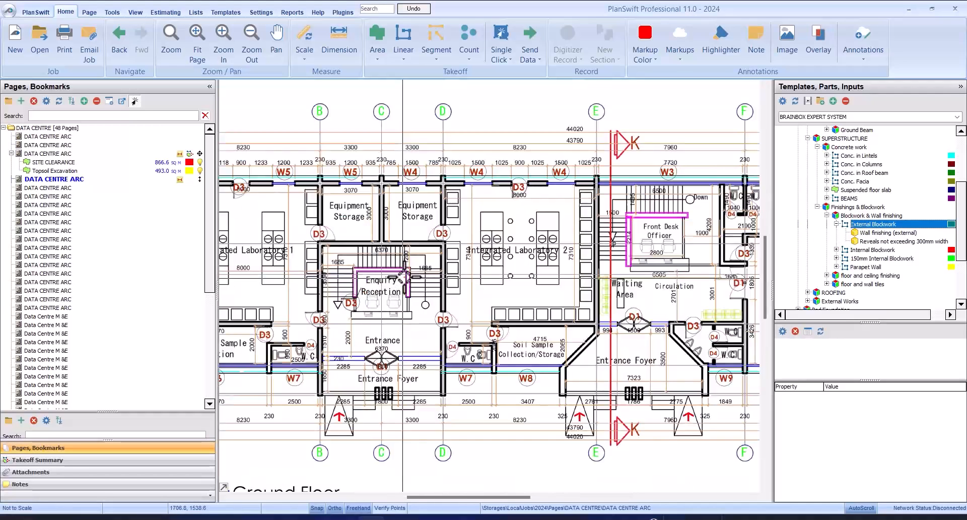
{"action": "scroll", "coordinate": [454, 237], "scroll_direction": "down", "scroll_amount": 1}
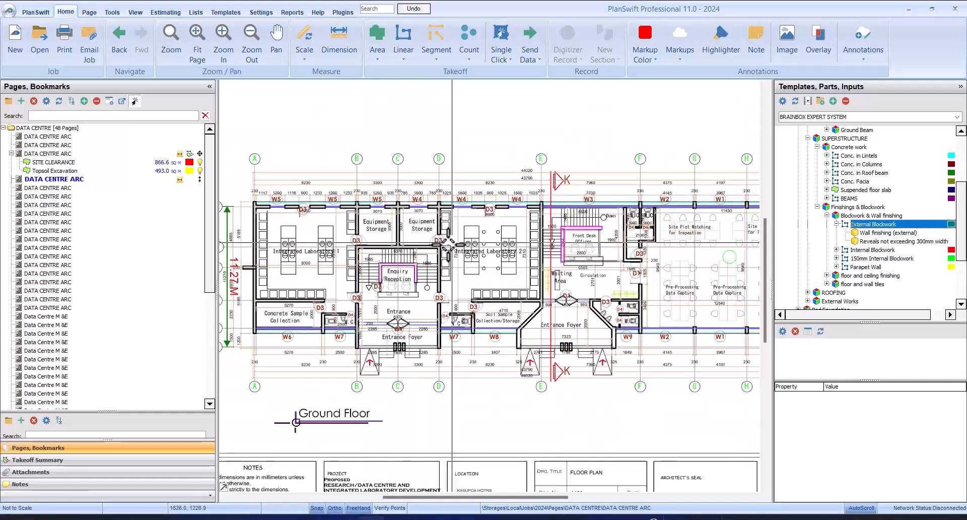
{"action": "scroll", "coordinate": [423, 213], "scroll_direction": "down", "scroll_amount": 2}
{"action": "scroll", "coordinate": [418, 212], "scroll_direction": "up", "scroll_amount": 2}
{"action": "scroll", "coordinate": [418, 212], "scroll_direction": "up", "scroll_amount": 2}
{"action": "scroll", "coordinate": [424, 217], "scroll_direction": "down", "scroll_amount": 2}
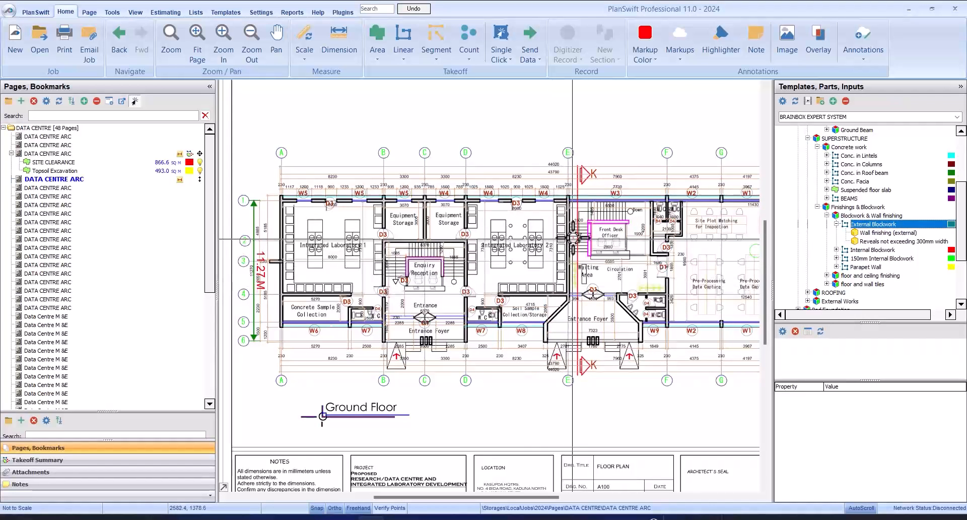
Examine the general, door, window and opening fields of the External Blockwork template, and close its properties without saving.
{"action": "left_click", "coordinate": [863, 225]}
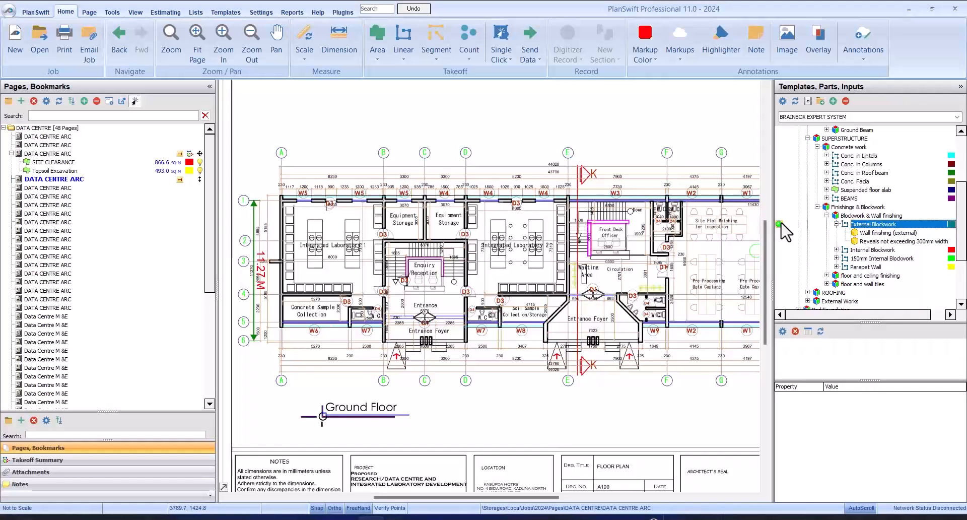
{"action": "double_click", "coordinate": [781, 224]}
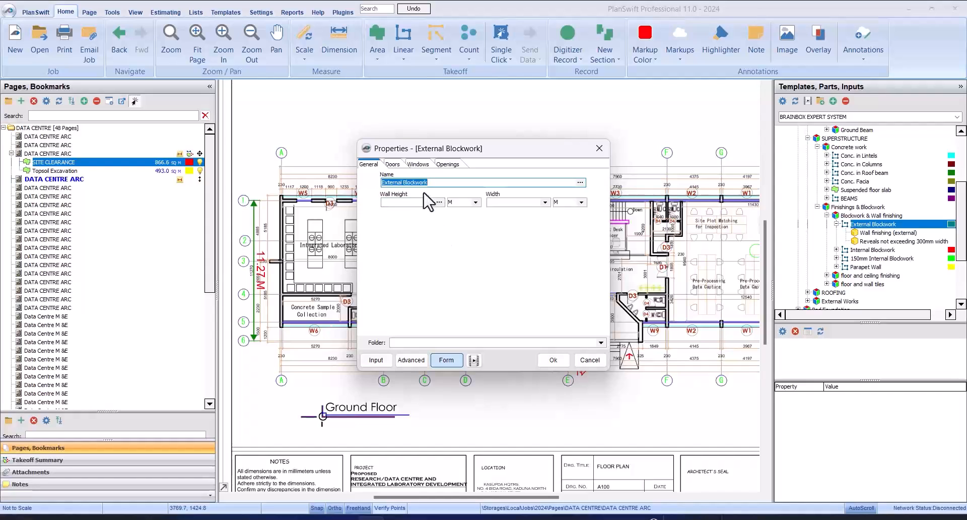
{"action": "left_click", "coordinate": [393, 164]}
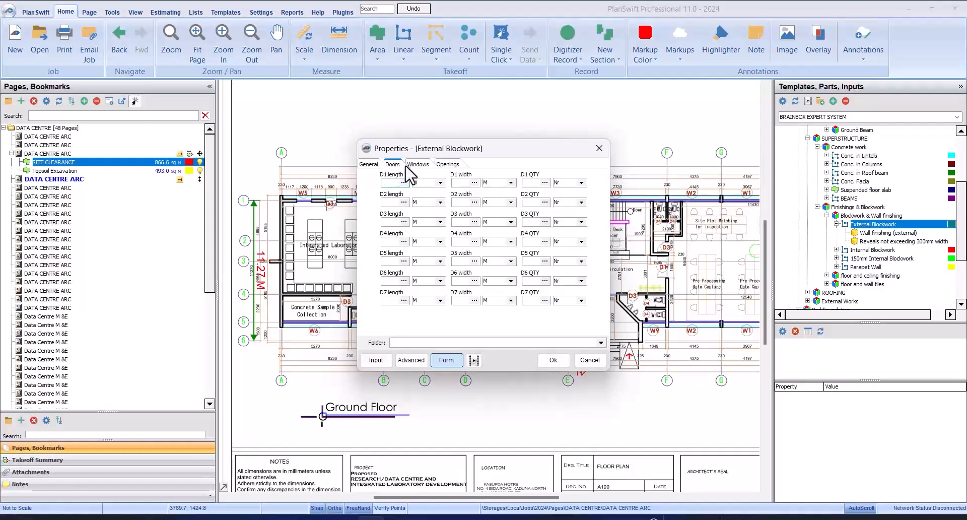
{"action": "left_click", "coordinate": [426, 165]}
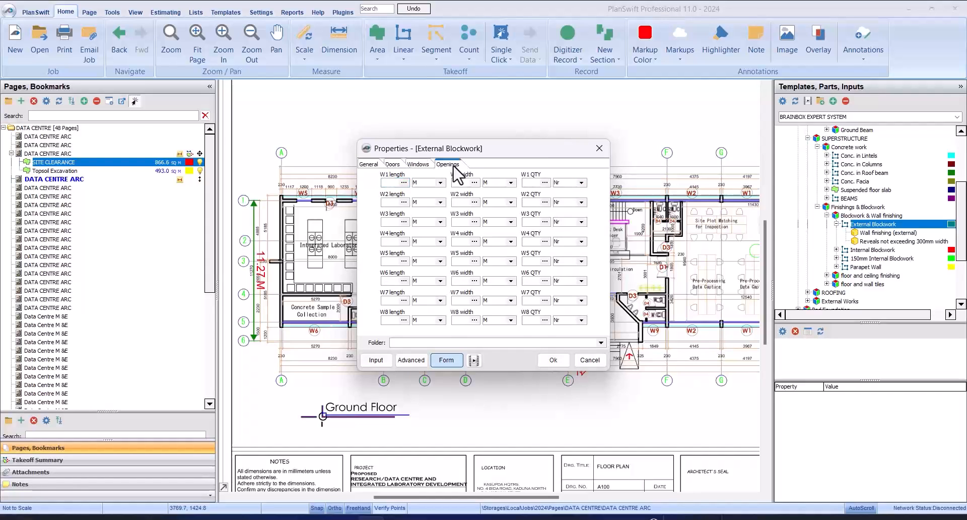
{"action": "left_click", "coordinate": [448, 164]}
{"action": "left_click", "coordinate": [397, 165]}
{"action": "left_click", "coordinate": [419, 165]}
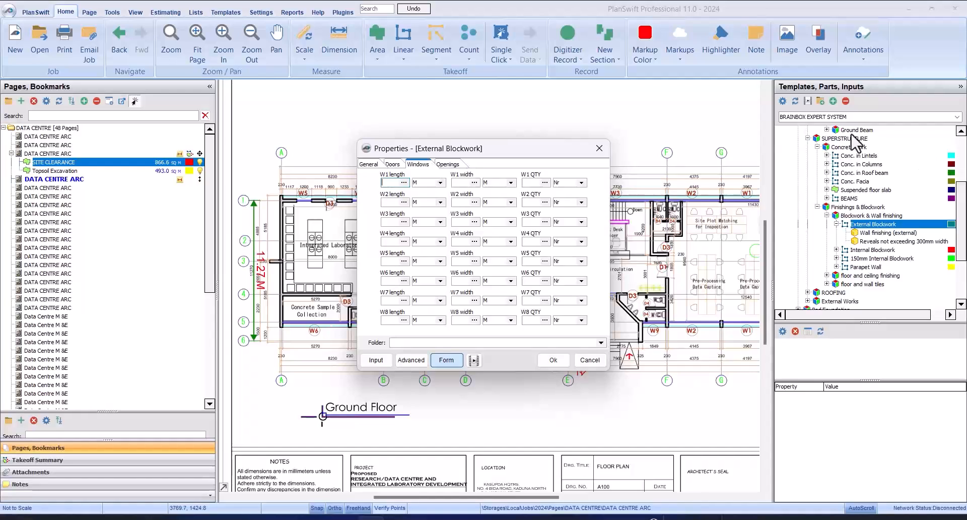
{"action": "left_click", "coordinate": [448, 165]}
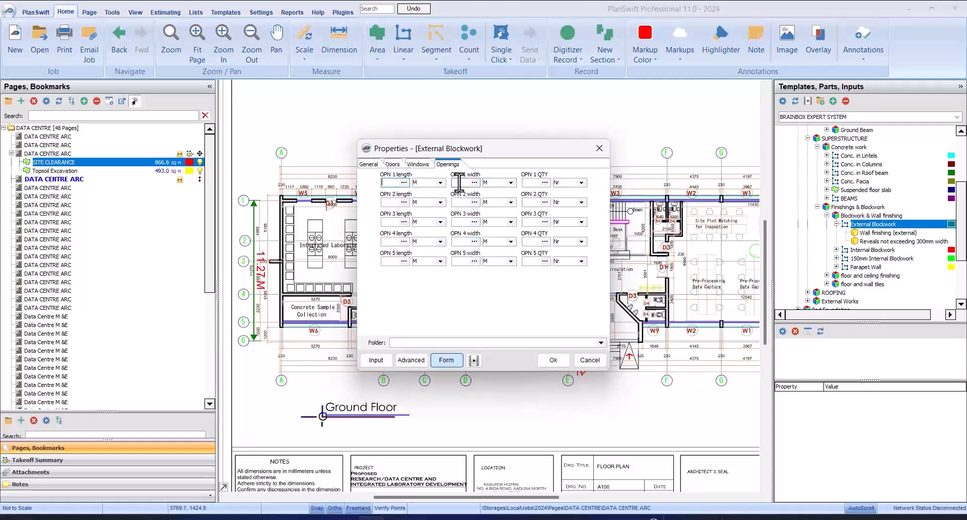
{"action": "left_click", "coordinate": [419, 165]}
{"action": "left_click", "coordinate": [394, 165]}
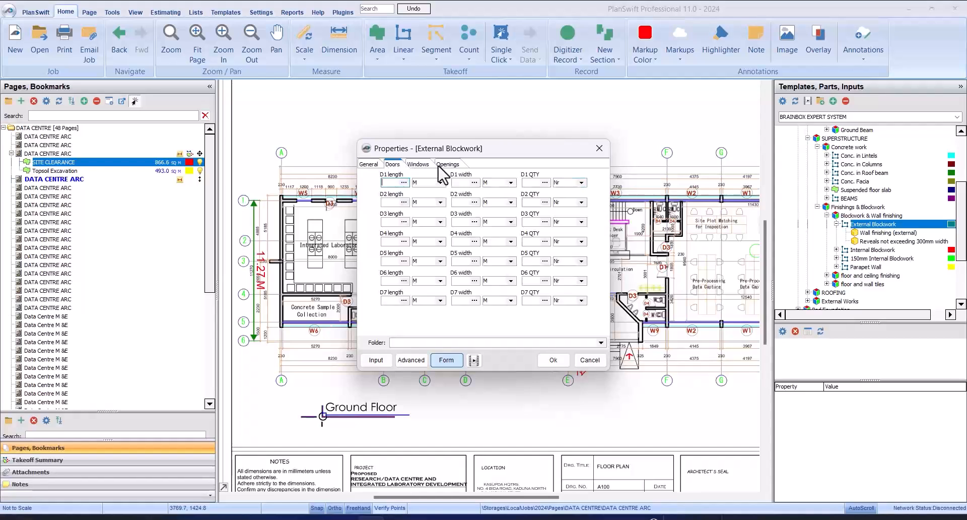
{"action": "left_click", "coordinate": [370, 165]}
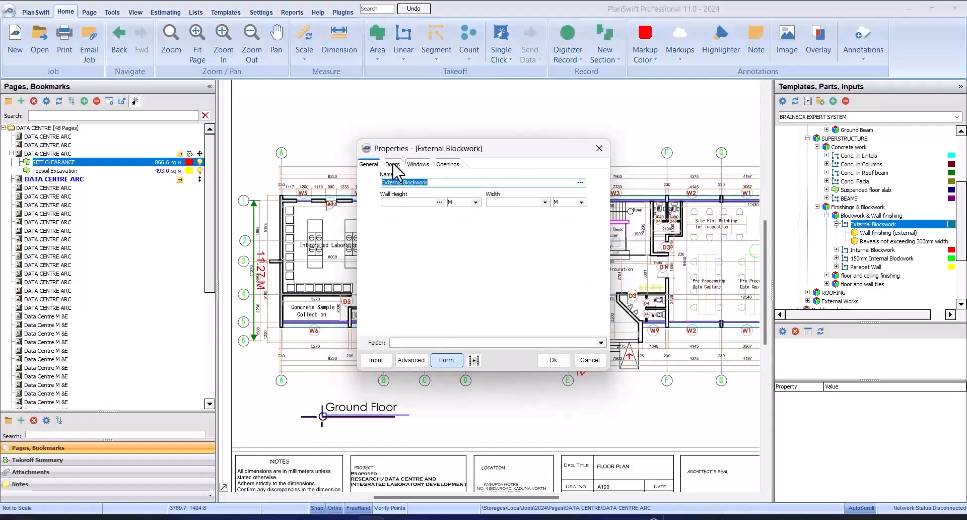
{"action": "left_click", "coordinate": [393, 165]}
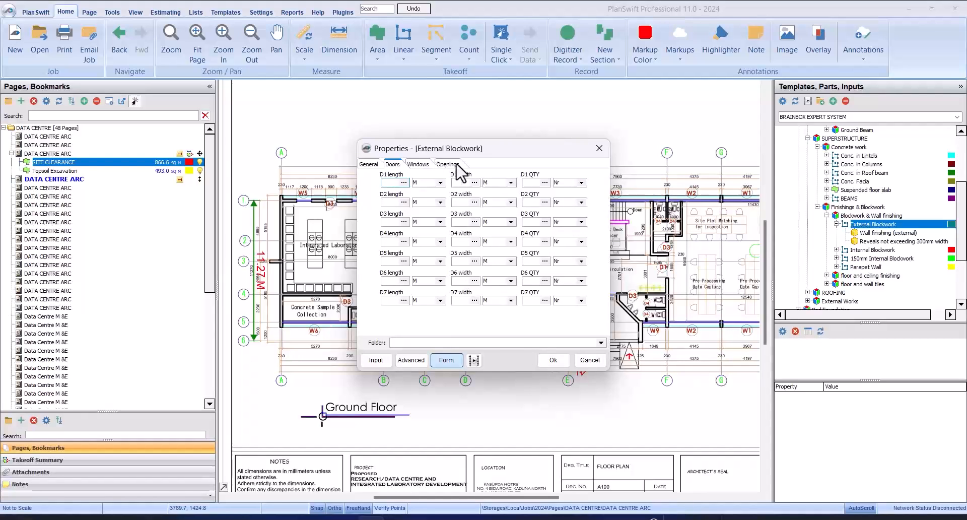
{"action": "left_click", "coordinate": [373, 165]}
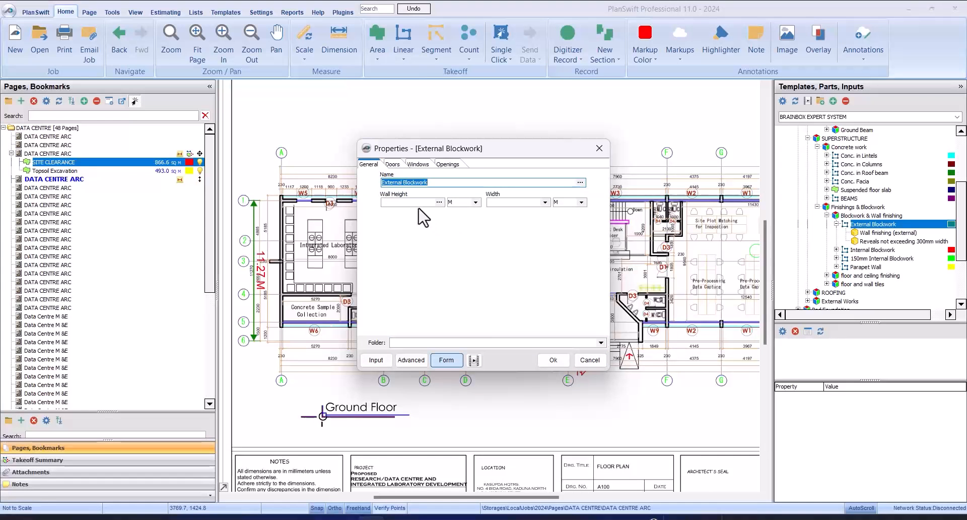
{"action": "left_click", "coordinate": [589, 360]}
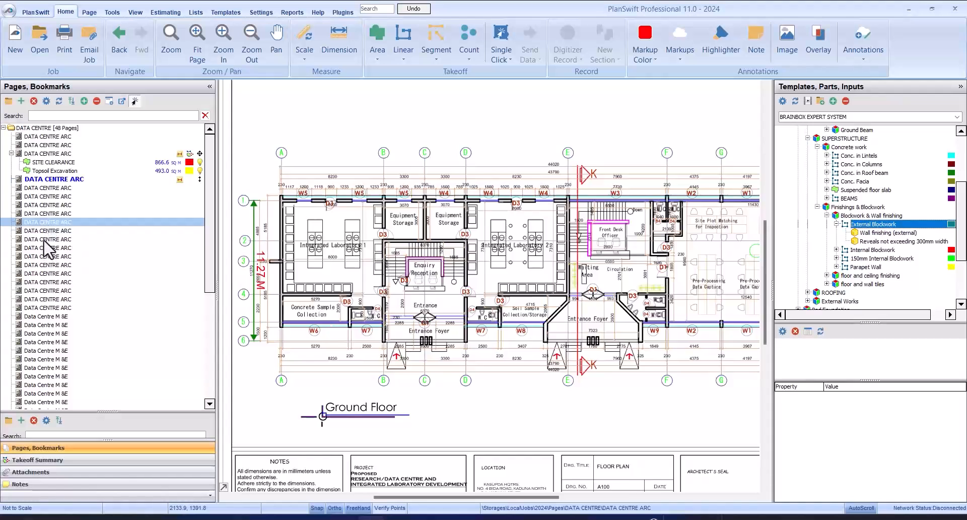
Open the Section K-K page and examine the level heights and the wall between the foundation and the ground floor slab.
{"action": "left_click", "coordinate": [49, 240]}
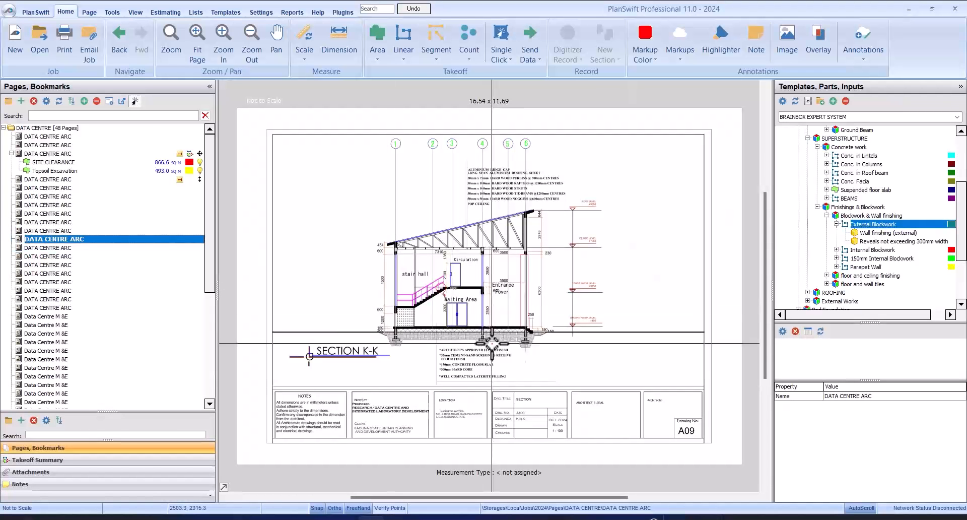
{"action": "scroll", "coordinate": [492, 344], "scroll_direction": "up", "scroll_amount": 2}
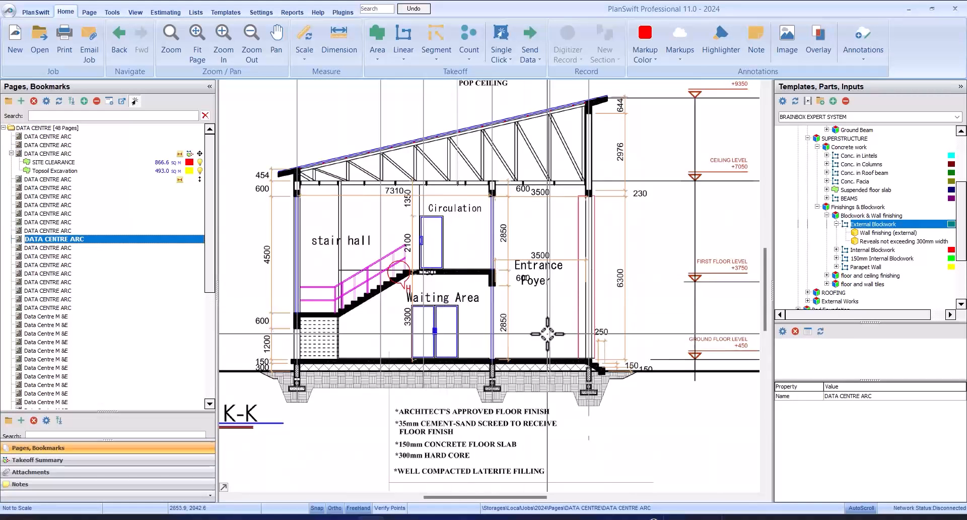
{"action": "scroll", "coordinate": [548, 333], "scroll_direction": "up", "scroll_amount": 2}
{"action": "scroll", "coordinate": [542, 323], "scroll_direction": "down", "scroll_amount": 2}
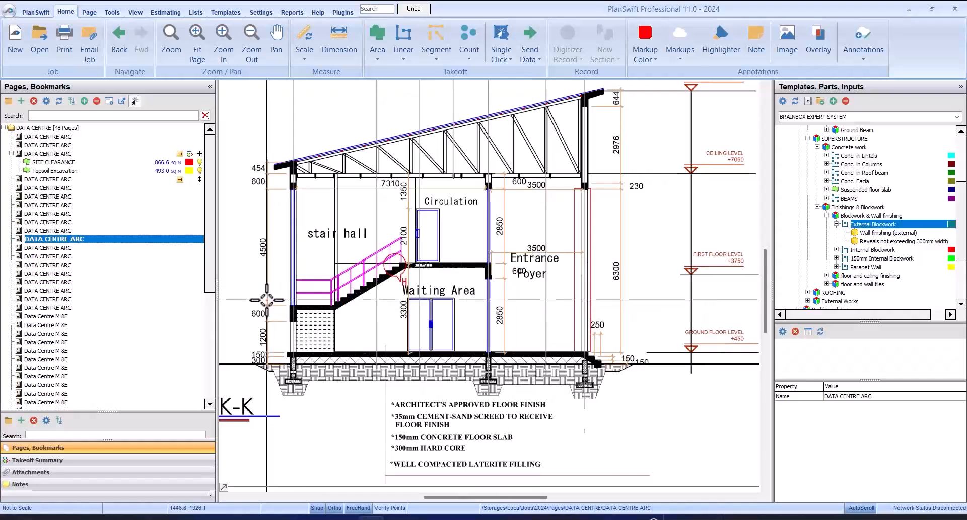
{"action": "scroll", "coordinate": [302, 307], "scroll_direction": "up", "scroll_amount": 2}
{"action": "scroll", "coordinate": [358, 313], "scroll_direction": "up", "scroll_amount": 2}
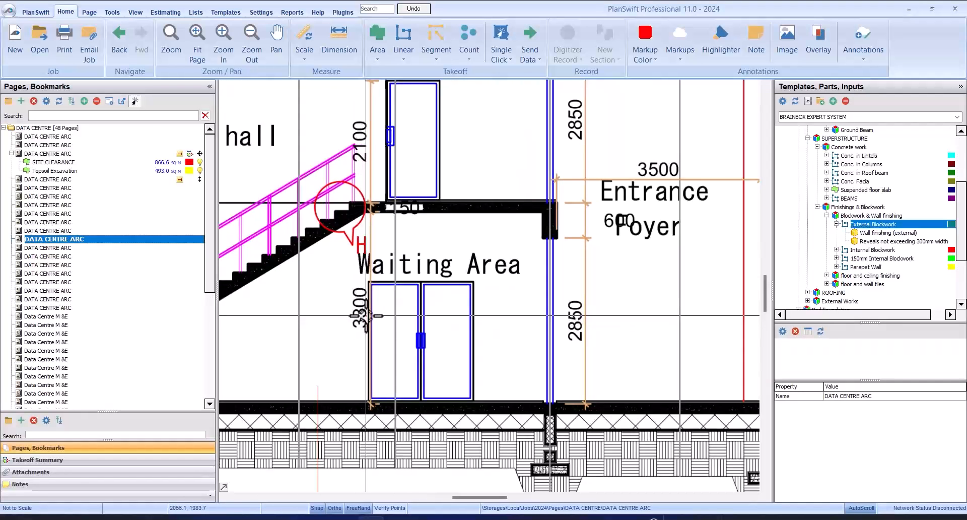
{"action": "scroll", "coordinate": [376, 272], "scroll_direction": "down", "scroll_amount": 2}
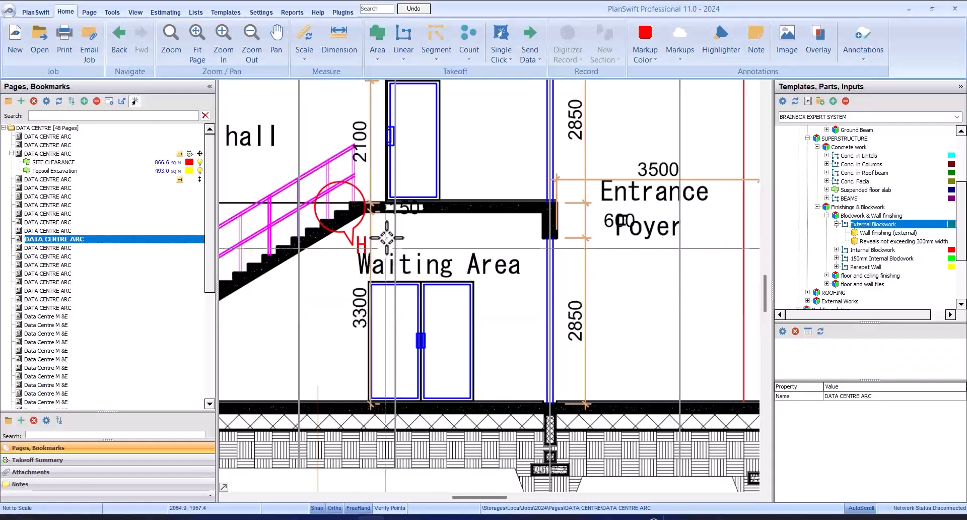
{"action": "scroll", "coordinate": [479, 347], "scroll_direction": "down", "scroll_amount": 2}
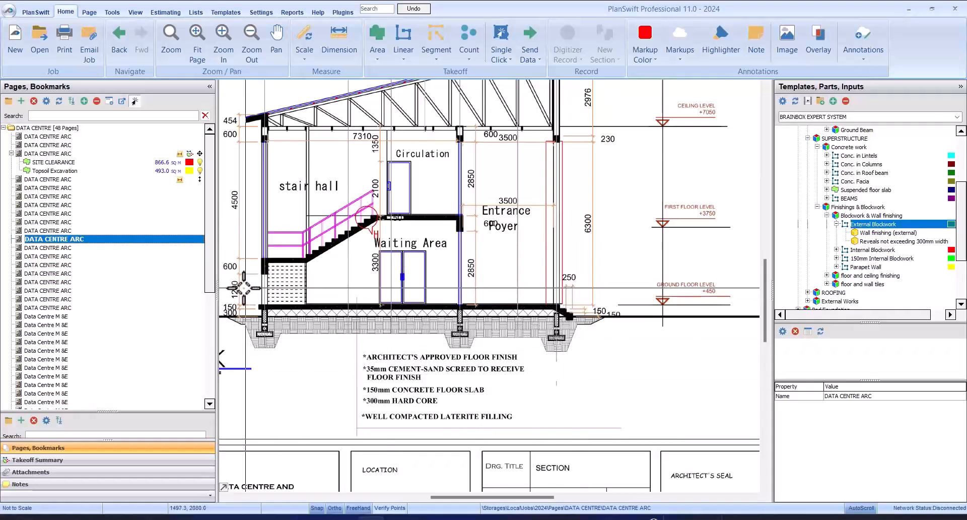
{"action": "scroll", "coordinate": [290, 330], "scroll_direction": "up", "scroll_amount": 2}
{"action": "scroll", "coordinate": [292, 333], "scroll_direction": "up", "scroll_amount": 3}
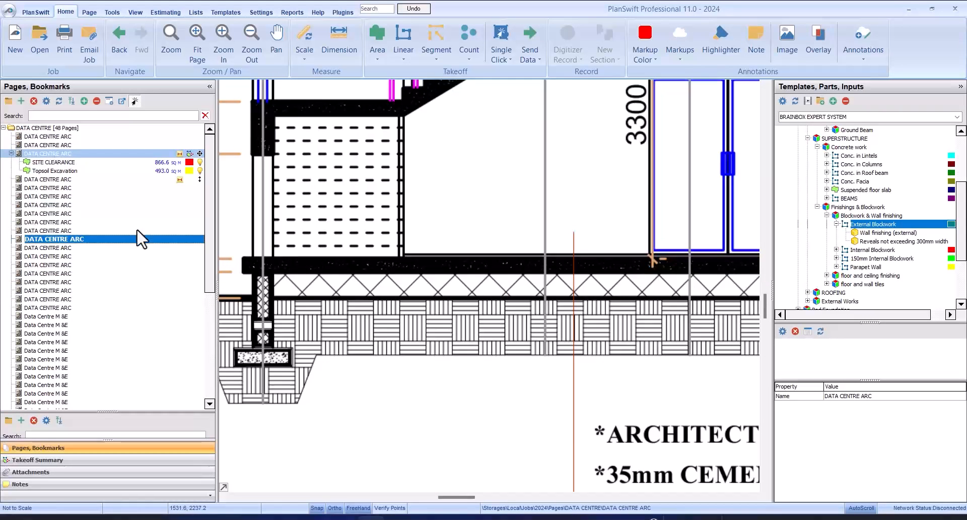
On the Ground Floor page, start an External Blockwork takeoff named "Blockwork in foundation" with wall height 1.1 m and width 0.23 m.
{"action": "left_click", "coordinate": [123, 154]}
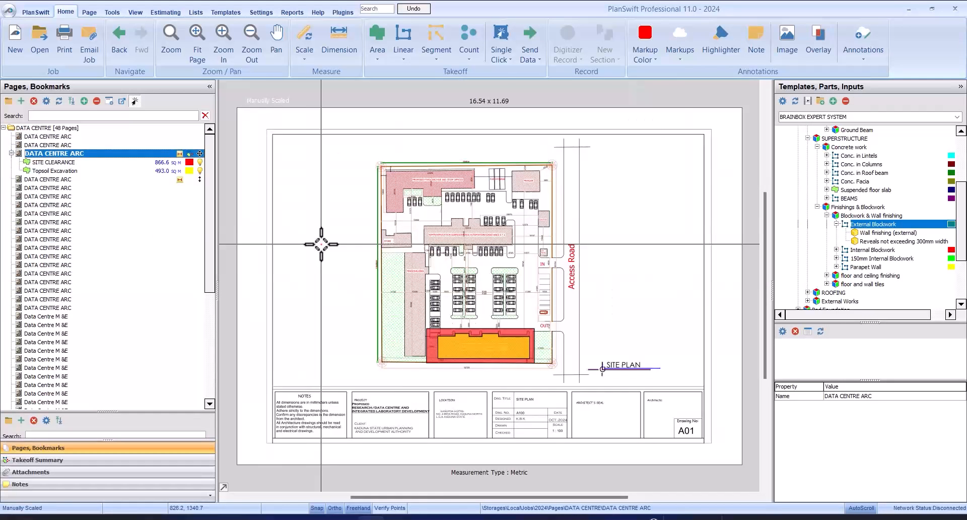
{"action": "left_click", "coordinate": [119, 179]}
{"action": "scroll", "coordinate": [303, 249], "scroll_direction": "up", "scroll_amount": 4}
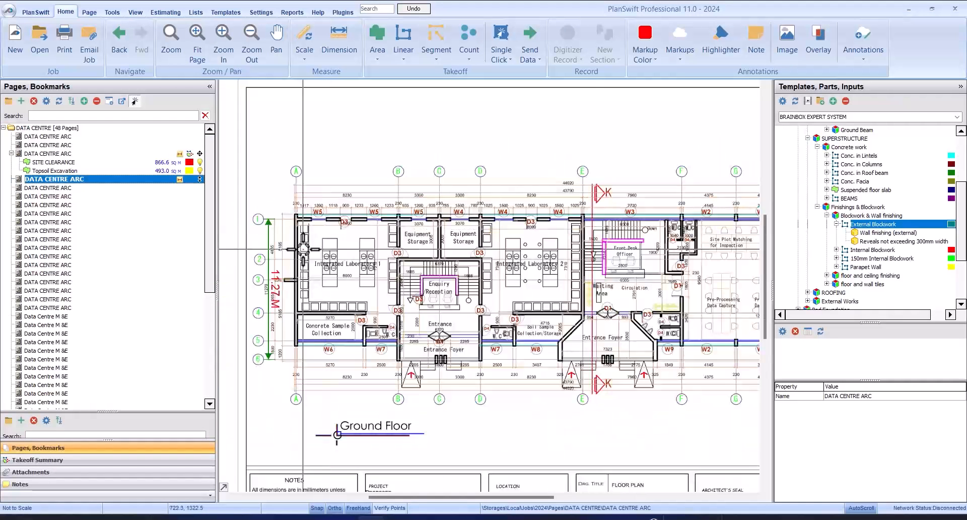
{"action": "left_click", "coordinate": [781, 225]}
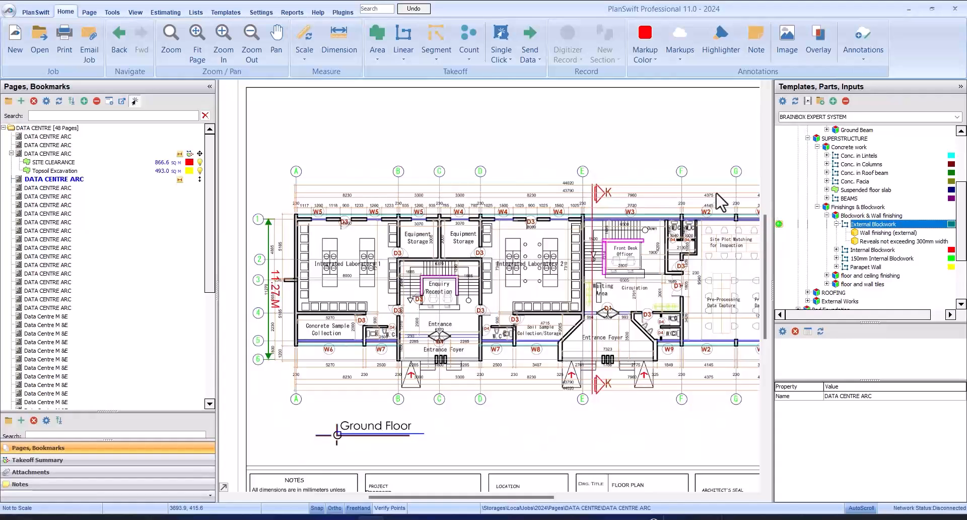
{"action": "double_click", "coordinate": [778, 224]}
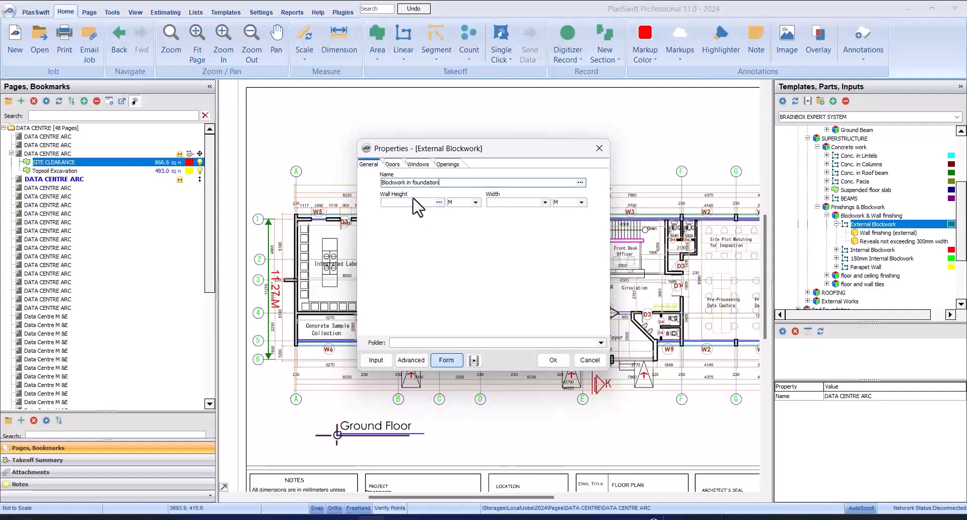
{"action": "left_click", "coordinate": [414, 202]}
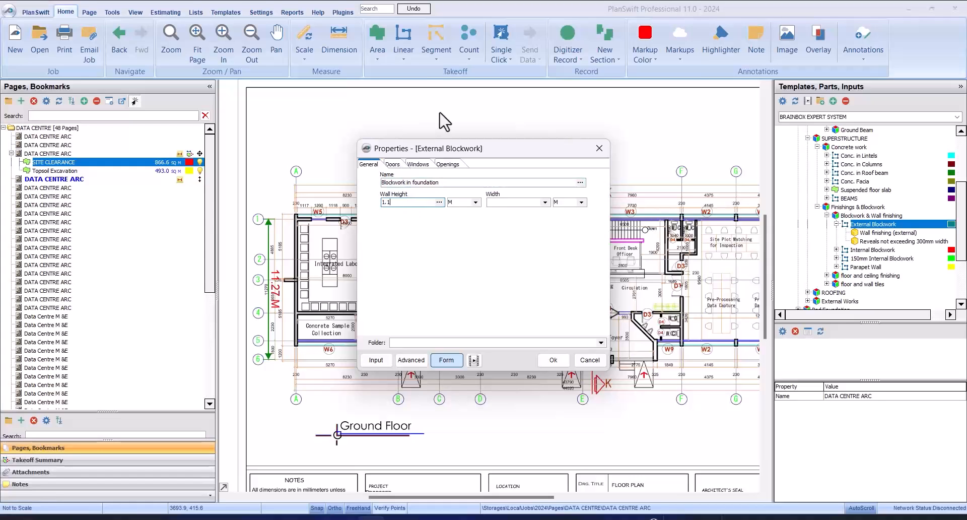
{"action": "left_click", "coordinate": [544, 202]}
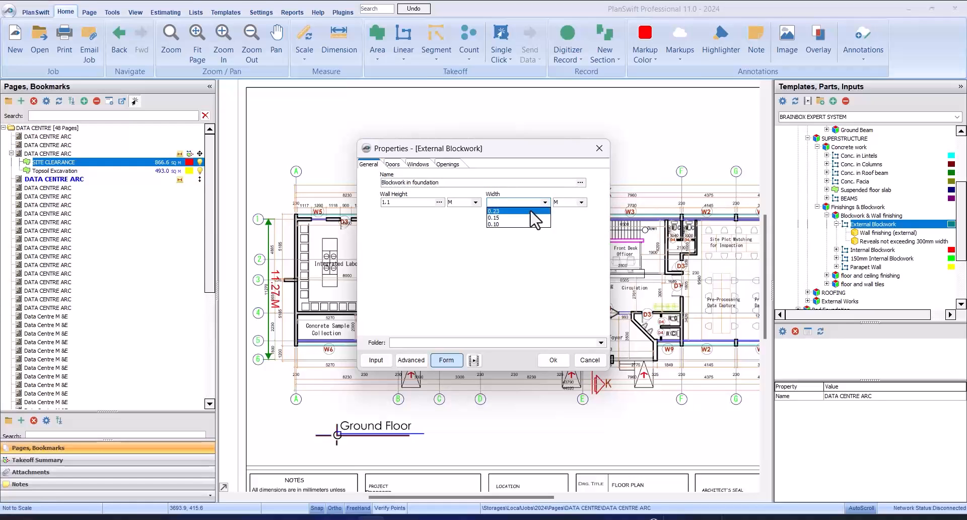
{"action": "left_click", "coordinate": [530, 211]}
{"action": "left_click", "coordinate": [553, 360]}
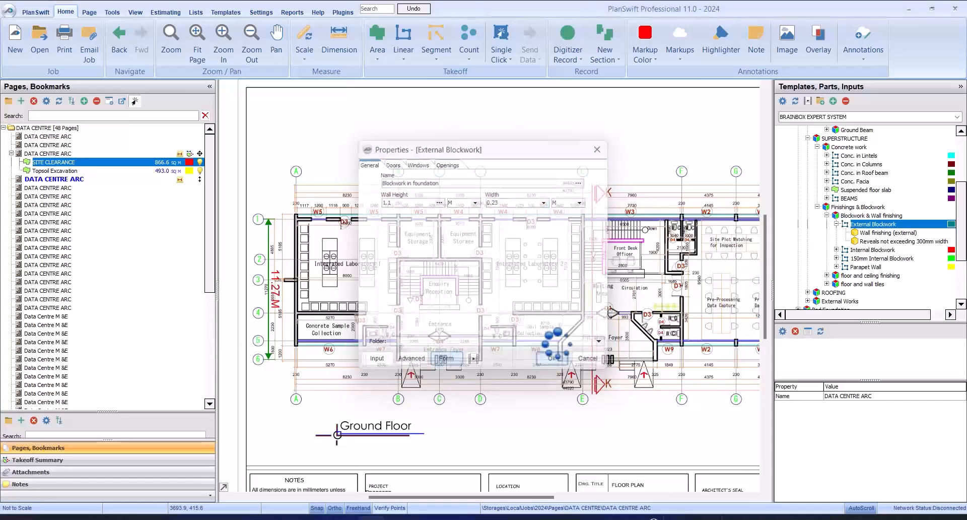
Trace the foundation blockwork along the grid 1 exterior wall from A to I and down the grid I wall to grid 5.
{"action": "scroll", "coordinate": [237, 233], "scroll_direction": "up", "scroll_amount": 3}
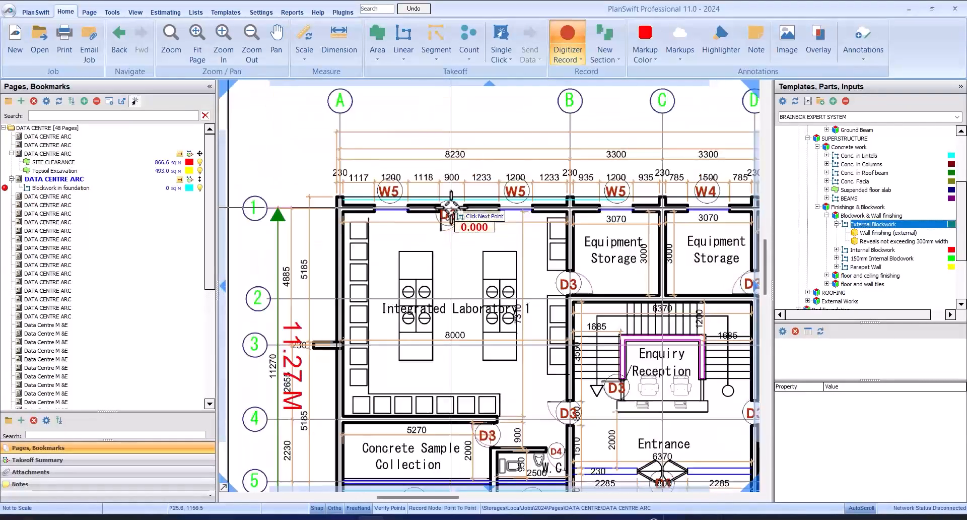
{"action": "scroll", "coordinate": [325, 199], "scroll_direction": "down", "scroll_amount": 5}
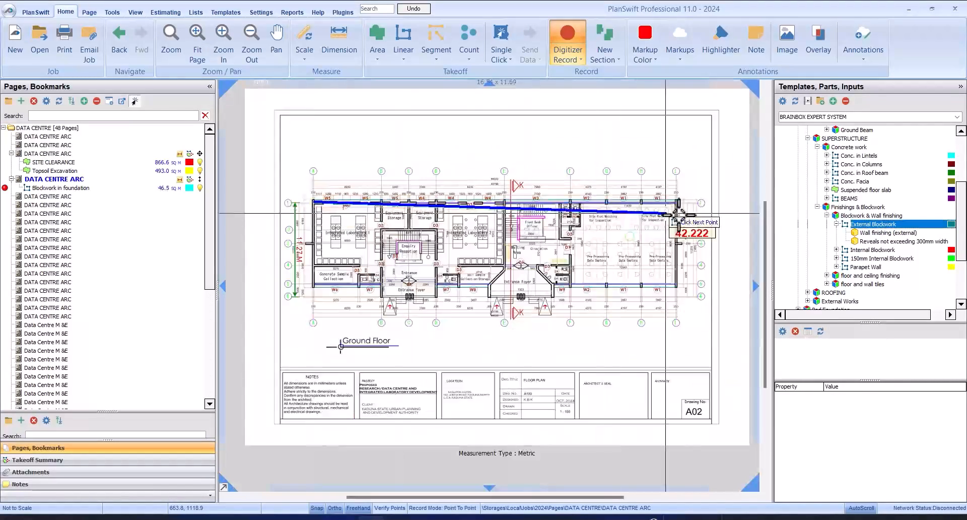
{"action": "scroll", "coordinate": [679, 193], "scroll_direction": "up", "scroll_amount": 5}
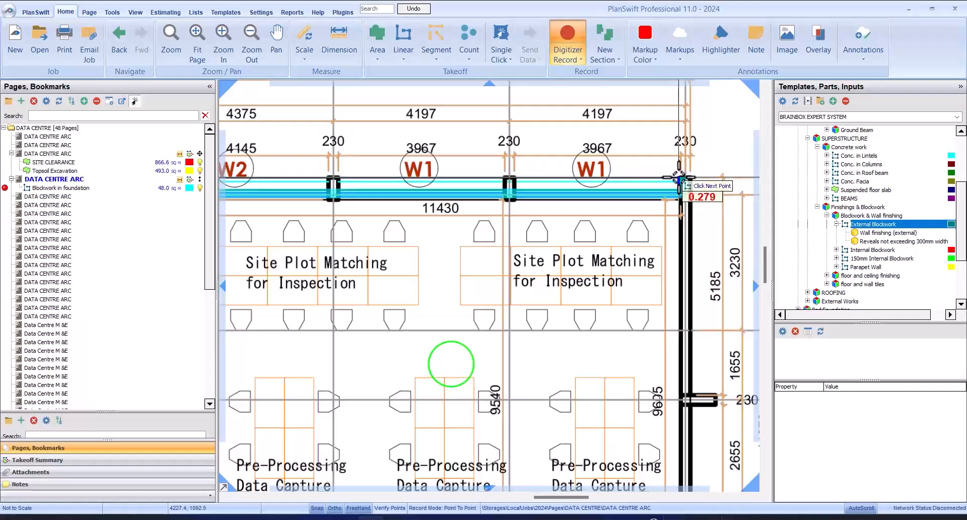
{"action": "left_click", "coordinate": [682, 180]}
{"action": "scroll", "coordinate": [682, 180], "scroll_direction": "down", "scroll_amount": 3}
{"action": "scroll", "coordinate": [694, 315], "scroll_direction": "up", "scroll_amount": 4}
{"action": "left_click", "coordinate": [679, 302]}
Add the short stub wall, about 0.73 m long, projecting outward from the grid I wall near grid line 3.
{"action": "scroll", "coordinate": [679, 302], "scroll_direction": "down", "scroll_amount": 4}
{"action": "scroll", "coordinate": [627, 270], "scroll_direction": "up", "scroll_amount": 4}
{"action": "left_click", "coordinate": [627, 270]}
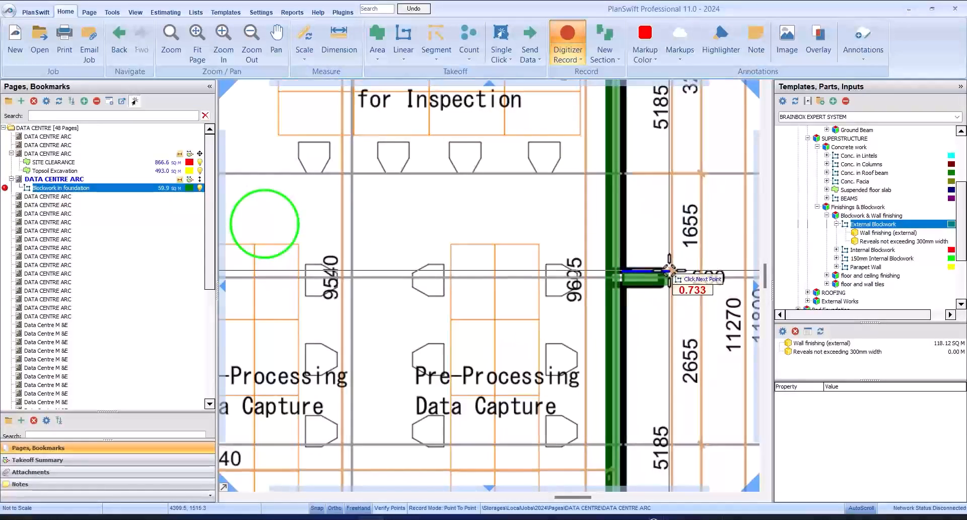
{"action": "left_click", "coordinate": [671, 272]}
Trace the grid 5 exterior wall from grid I past window W9, including the short return down beside the entrance foyer.
{"action": "scroll", "coordinate": [670, 272], "scroll_direction": "down", "scroll_amount": 4}
{"action": "scroll", "coordinate": [645, 318], "scroll_direction": "up", "scroll_amount": 4}
{"action": "left_click", "coordinate": [706, 225]}
{"action": "scroll", "coordinate": [706, 225], "scroll_direction": "down", "scroll_amount": 3}
{"action": "left_click", "coordinate": [247, 223]}
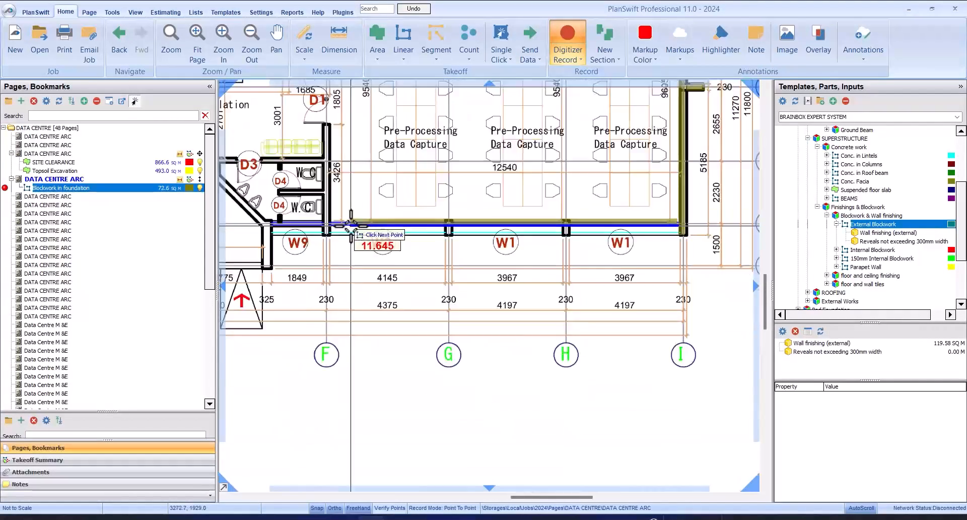
{"action": "scroll", "coordinate": [247, 223], "scroll_direction": "up", "scroll_amount": 3}
{"action": "left_click", "coordinate": [275, 324]}
Add the short wall projections below the grid 5 exterior wall at grid lines F, G and H.
{"action": "left_click", "coordinate": [405, 224]}
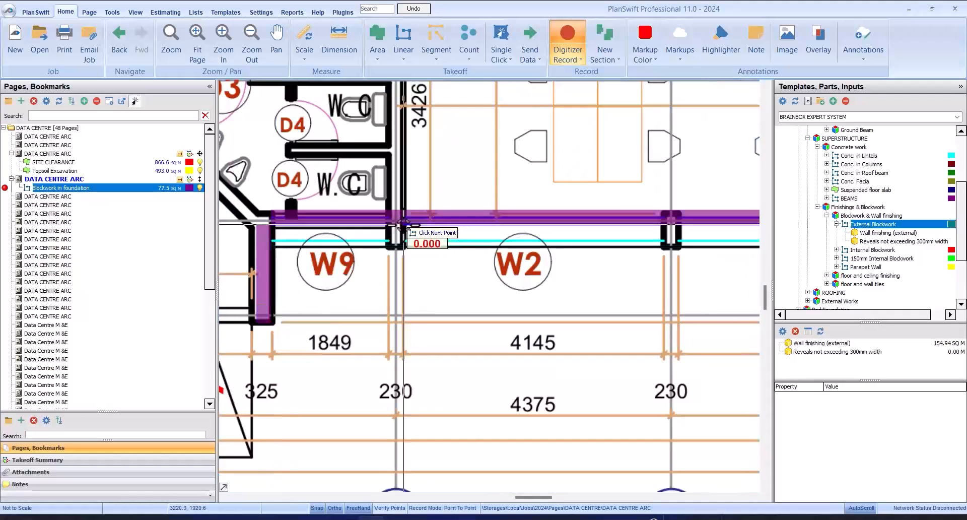
{"action": "left_click", "coordinate": [405, 248]}
{"action": "left_click", "coordinate": [682, 224]}
{"action": "left_click", "coordinate": [681, 247]}
{"action": "scroll", "coordinate": [681, 247], "scroll_direction": "down", "scroll_amount": 4}
{"action": "scroll", "coordinate": [746, 239], "scroll_direction": "up", "scroll_amount": 4}
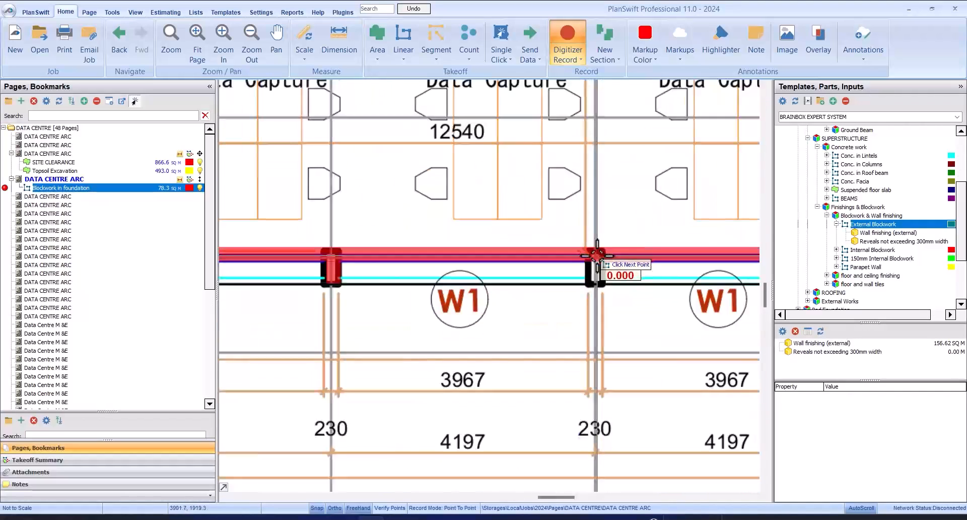
{"action": "left_click", "coordinate": [606, 261]}
{"action": "left_click", "coordinate": [607, 285]}
Trace the wall beside the WCs from grid 1, back to grid F, and about 6.7 m down to the grid 5 wall.
{"action": "scroll", "coordinate": [607, 283], "scroll_direction": "down", "scroll_amount": 3}
{"action": "scroll", "coordinate": [475, 107], "scroll_direction": "up", "scroll_amount": 2}
{"action": "scroll", "coordinate": [474, 106], "scroll_direction": "up", "scroll_amount": 2}
{"action": "left_click", "coordinate": [518, 164]}
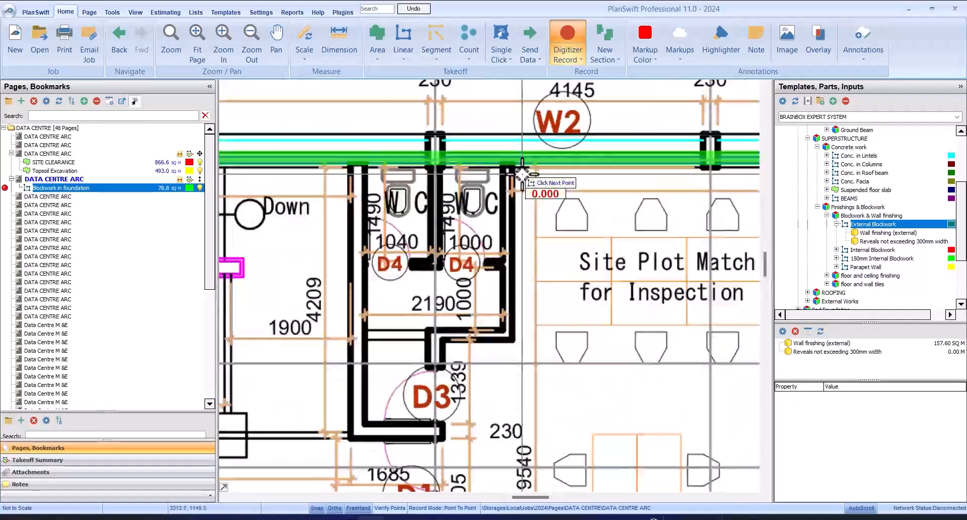
{"action": "left_click", "coordinate": [516, 342]}
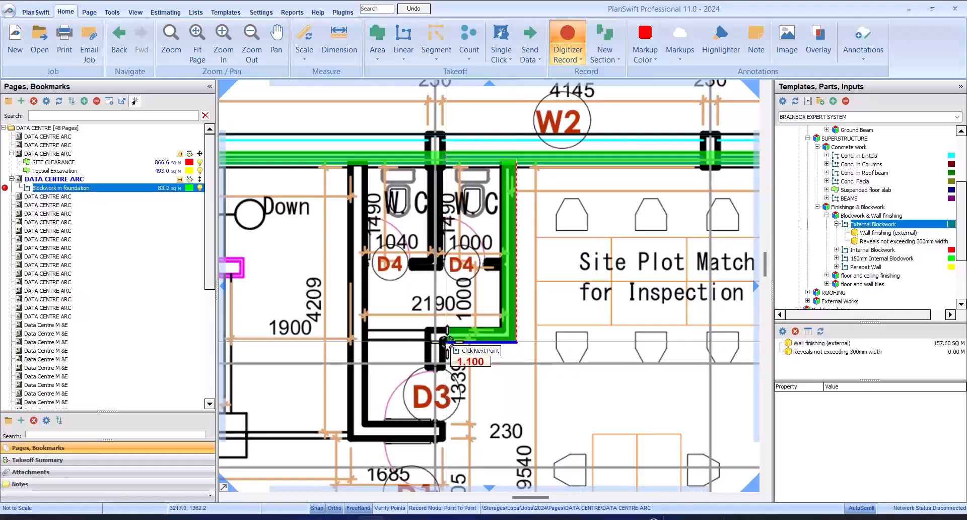
{"action": "scroll", "coordinate": [446, 341], "scroll_direction": "down", "scroll_amount": 2}
{"action": "scroll", "coordinate": [458, 403], "scroll_direction": "down", "scroll_amount": 2}
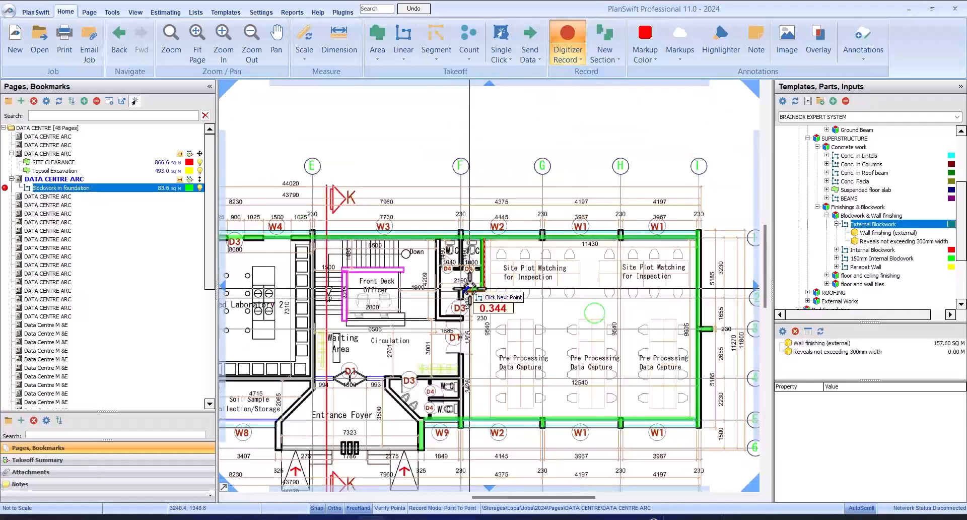
{"action": "scroll", "coordinate": [463, 431], "scroll_direction": "up", "scroll_amount": 4}
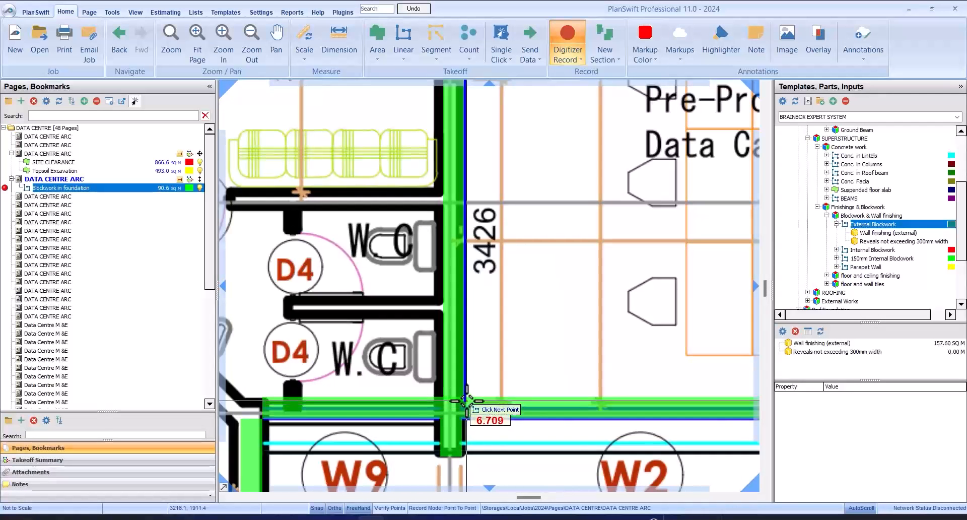
{"action": "double_click", "coordinate": [466, 400]}
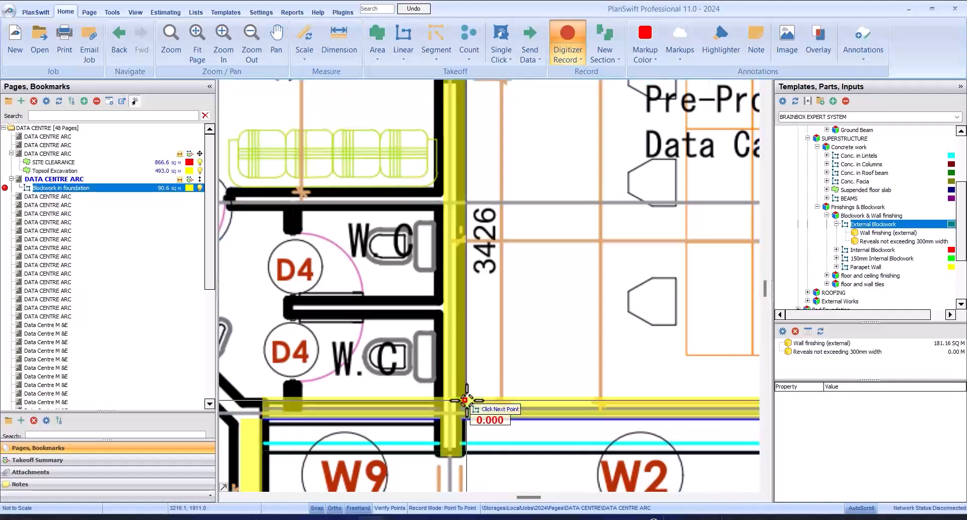
Trace the partition between the two WCs above window W9 and the wall about 2.04 m long containing their D4 doors.
{"action": "left_click", "coordinate": [444, 320]}
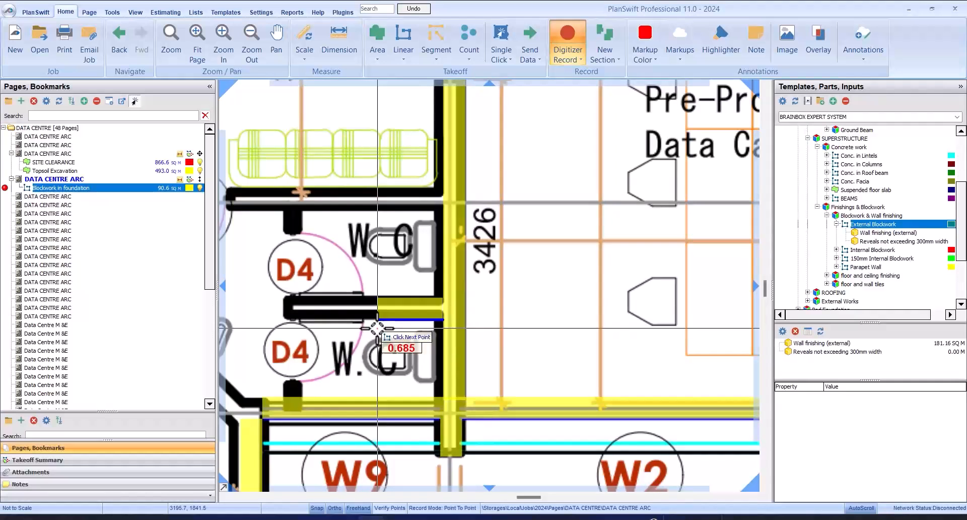
{"action": "double_click", "coordinate": [303, 317]}
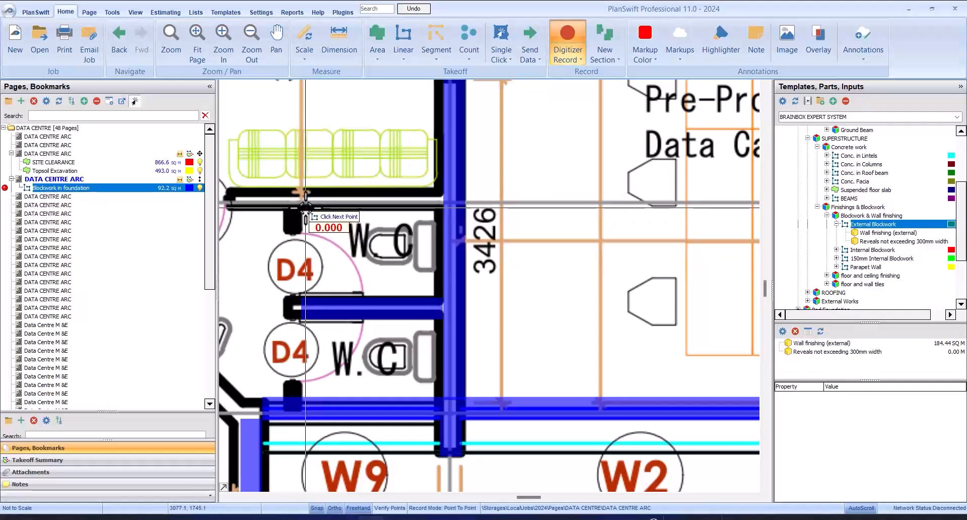
{"action": "left_click", "coordinate": [301, 395]}
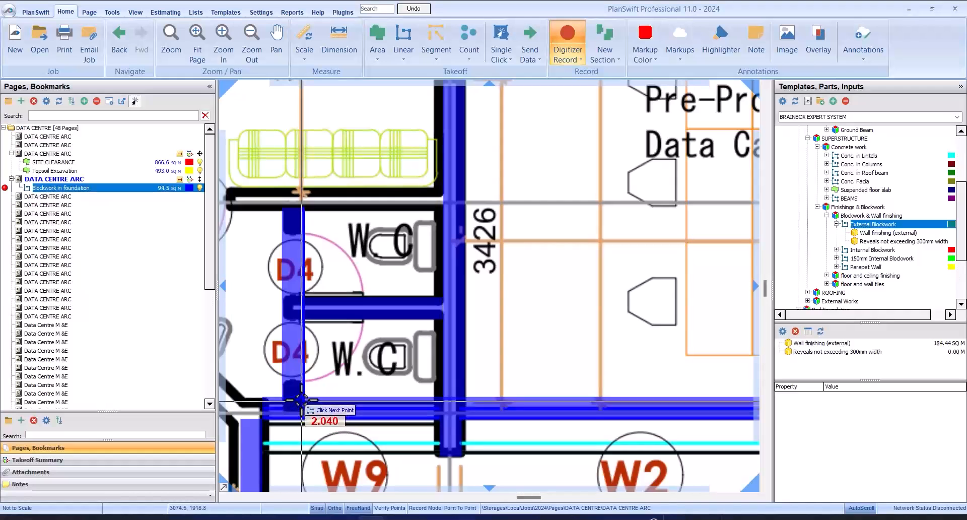
{"action": "left_click", "coordinate": [302, 396]}
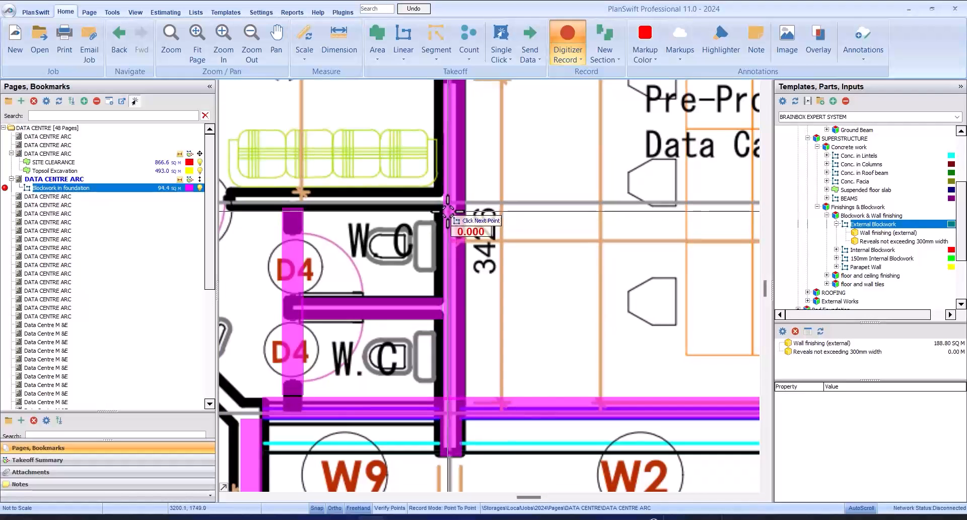
Trace the wall from grid F past door D3 to the entrance foyer, then along the foyer's diagonal wall to grid 5.
{"action": "scroll", "coordinate": [443, 207], "scroll_direction": "down", "scroll_amount": 4}
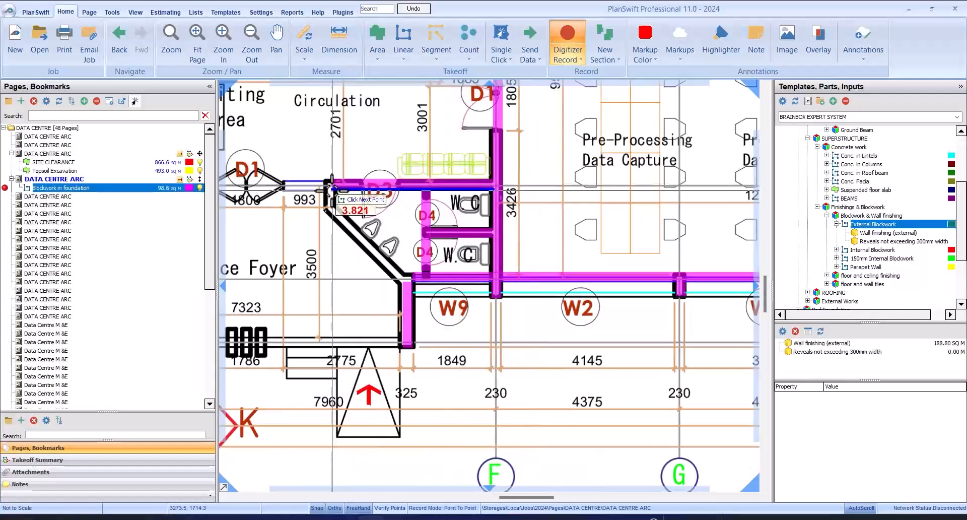
{"action": "scroll", "coordinate": [330, 189], "scroll_direction": "up", "scroll_amount": 4}
{"action": "left_click", "coordinate": [346, 189]}
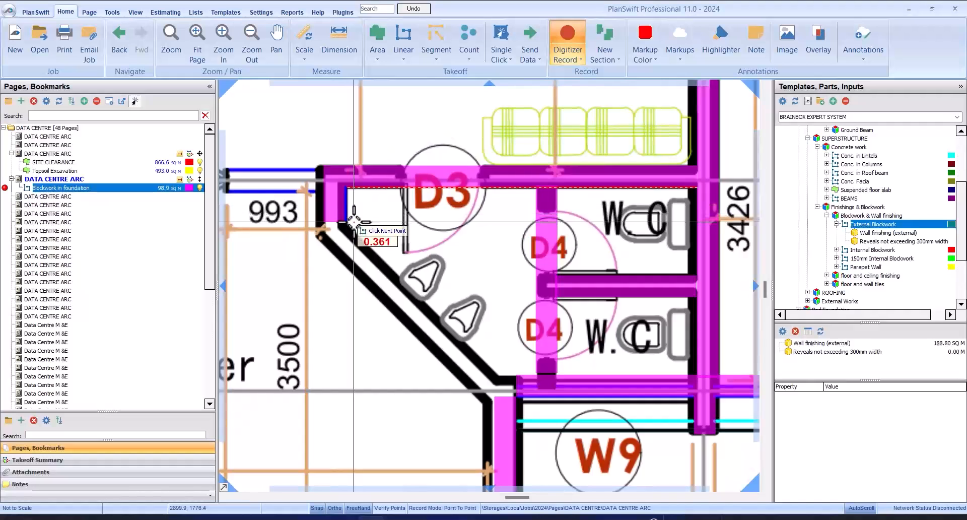
{"action": "left_click", "coordinate": [500, 375]}
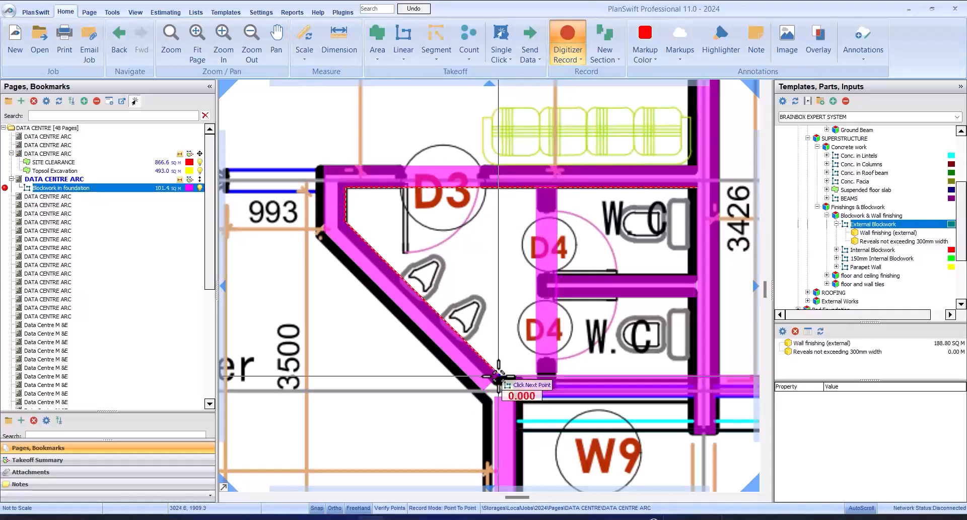
{"action": "key", "text": "a"}
Trace the entrance foyer blockwork about 3.7 m across door D1, down the opposite diagonal wall beside Soil Sample Collection, and along the foyer front.
{"action": "scroll", "coordinate": [549, 274], "scroll_direction": "down", "scroll_amount": 4}
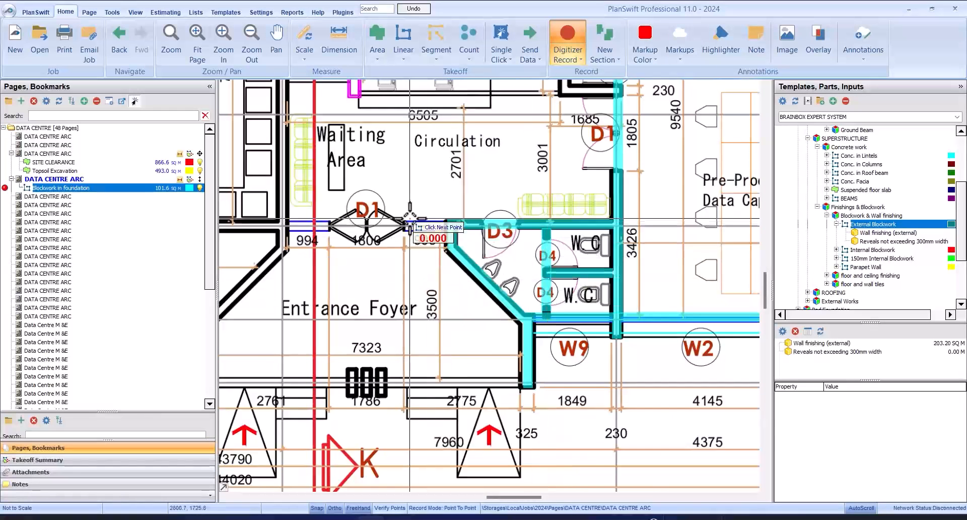
{"action": "scroll", "coordinate": [413, 226], "scroll_direction": "up", "scroll_amount": 2}
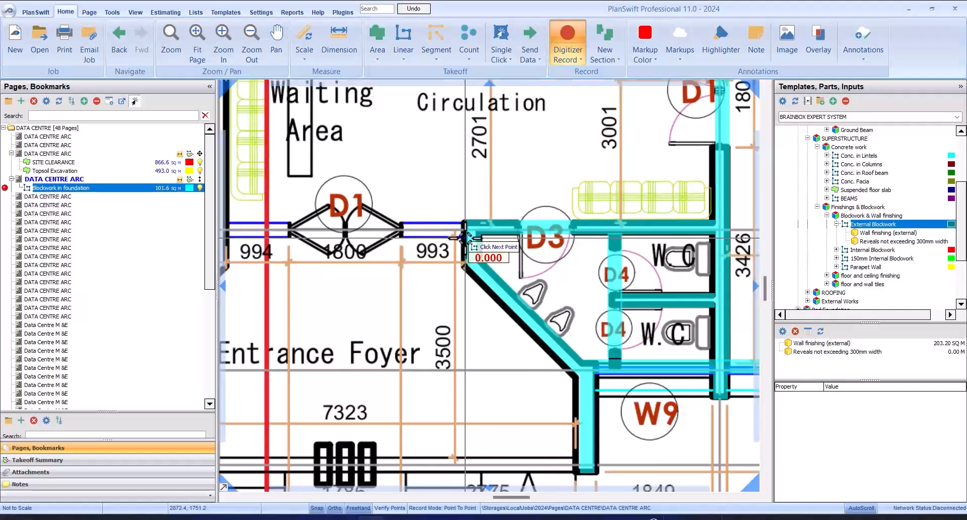
{"action": "scroll", "coordinate": [454, 242], "scroll_direction": "down", "scroll_amount": 2}
{"action": "scroll", "coordinate": [324, 254], "scroll_direction": "up", "scroll_amount": 4}
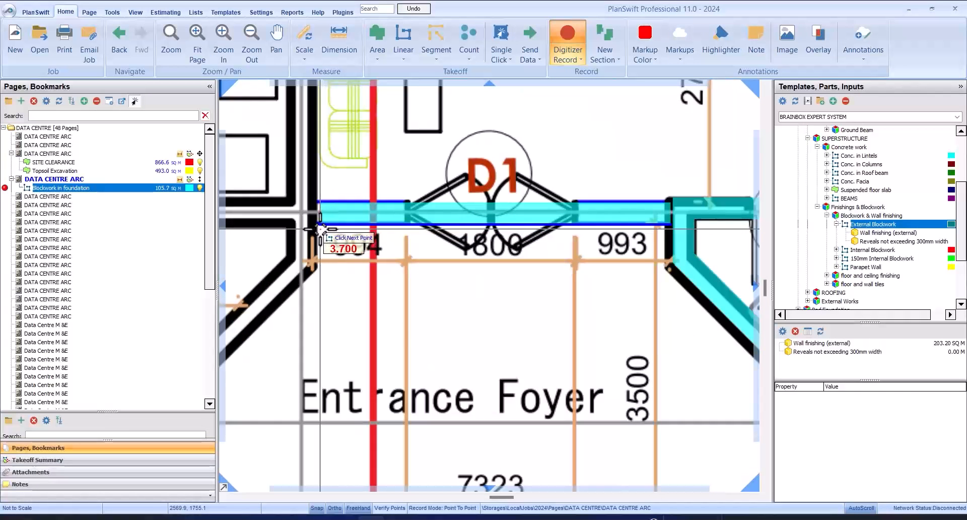
{"action": "left_click", "coordinate": [319, 223]}
{"action": "left_click", "coordinate": [319, 266]}
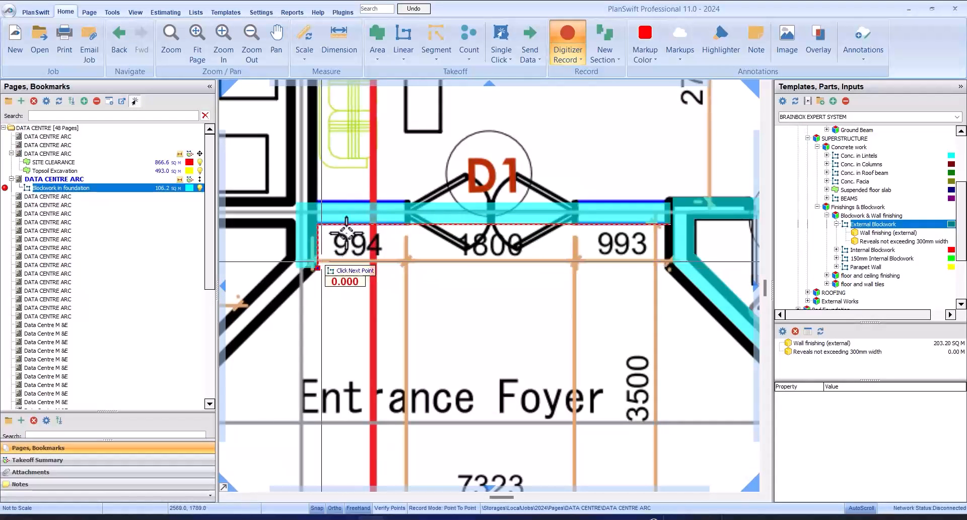
{"action": "scroll", "coordinate": [317, 275], "scroll_direction": "down", "scroll_amount": 3}
{"action": "scroll", "coordinate": [378, 219], "scroll_direction": "up", "scroll_amount": 2}
{"action": "left_click", "coordinate": [384, 217]}
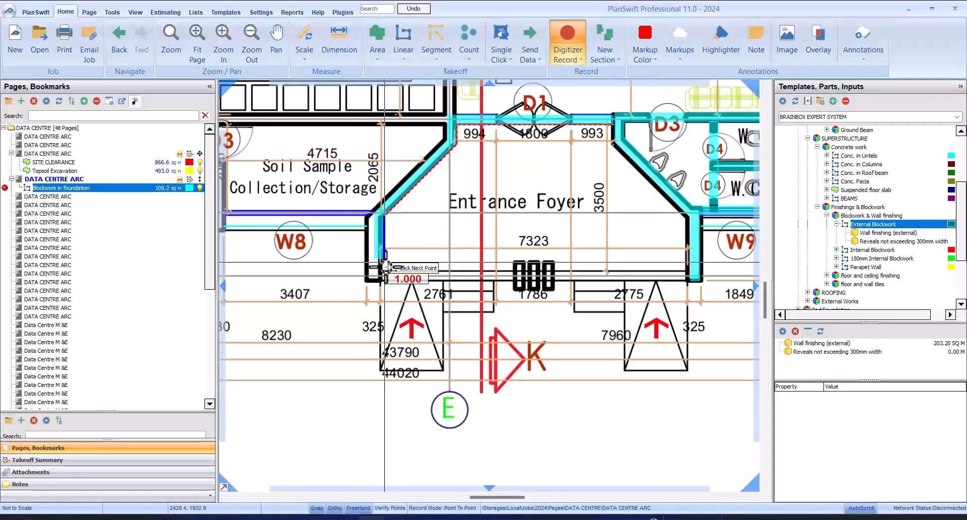
{"action": "right_click", "coordinate": [386, 280]}
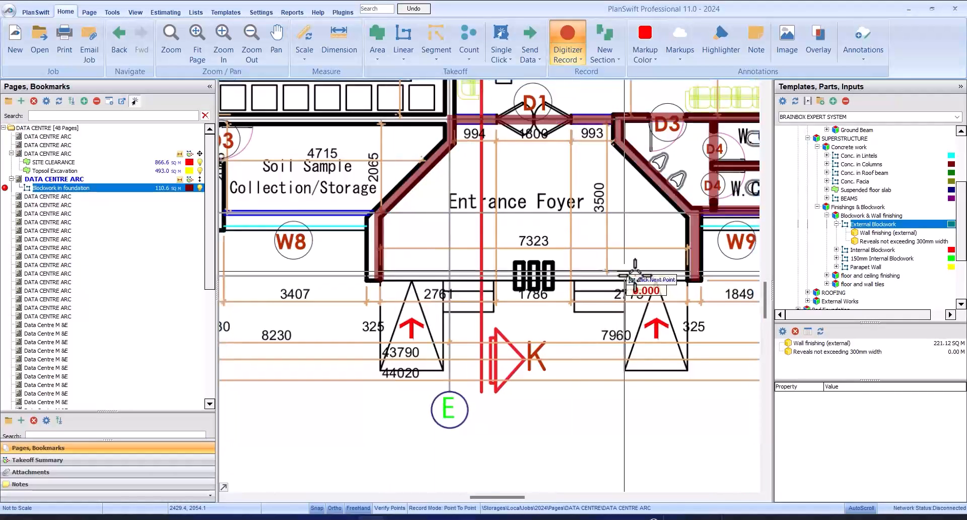
{"action": "left_click", "coordinate": [689, 281]}
{"action": "scroll", "coordinate": [366, 292], "scroll_direction": "up", "scroll_amount": 2}
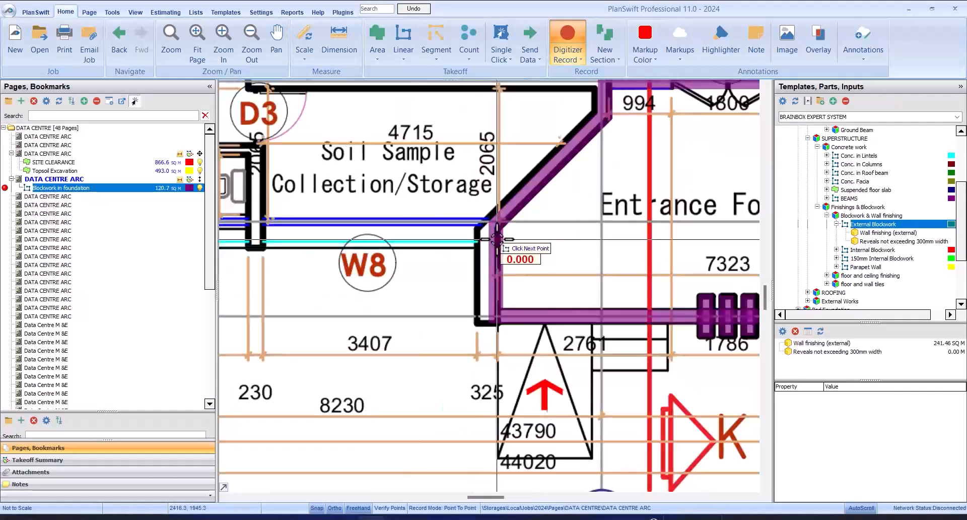
{"action": "left_click", "coordinate": [377, 219]}
{"action": "scroll", "coordinate": [487, 233], "scroll_direction": "up", "scroll_amount": 3}
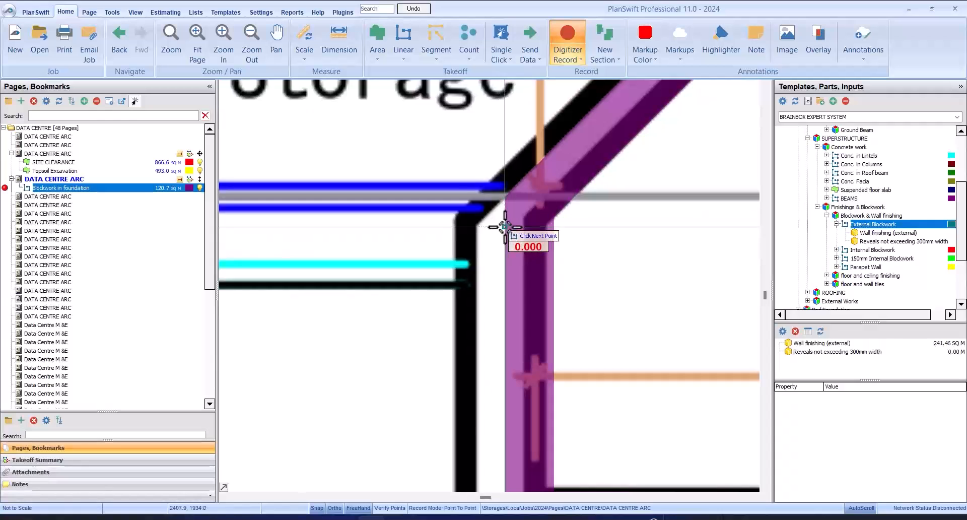
{"action": "left_click", "coordinate": [507, 262]}
{"action": "scroll", "coordinate": [506, 262], "scroll_direction": "down", "scroll_amount": 4}
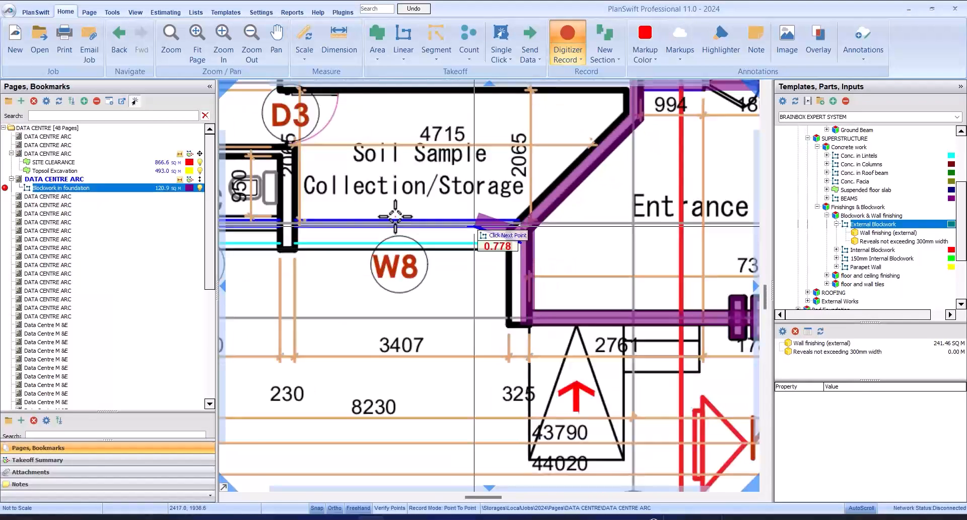
{"action": "scroll", "coordinate": [353, 257], "scroll_direction": "down", "scroll_amount": 2}
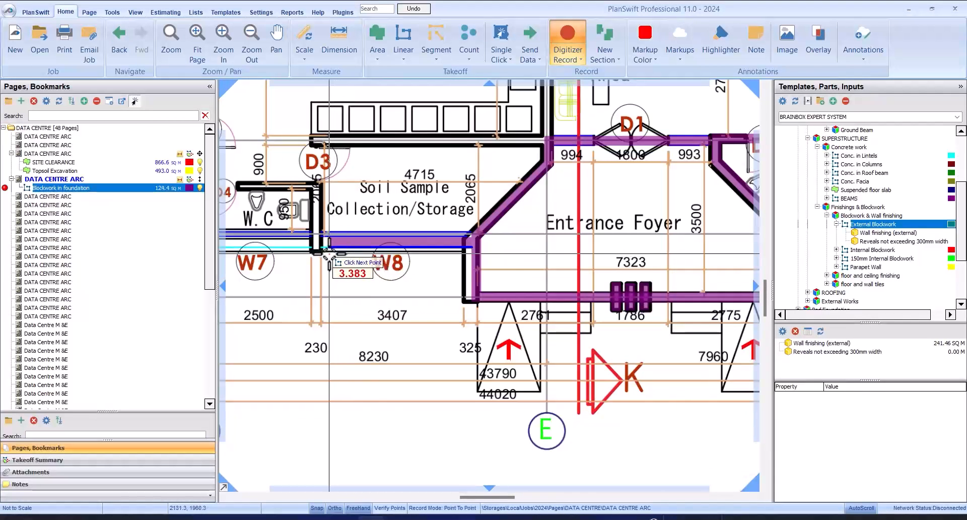
{"action": "scroll", "coordinate": [472, 237], "scroll_direction": "up", "scroll_amount": 2}
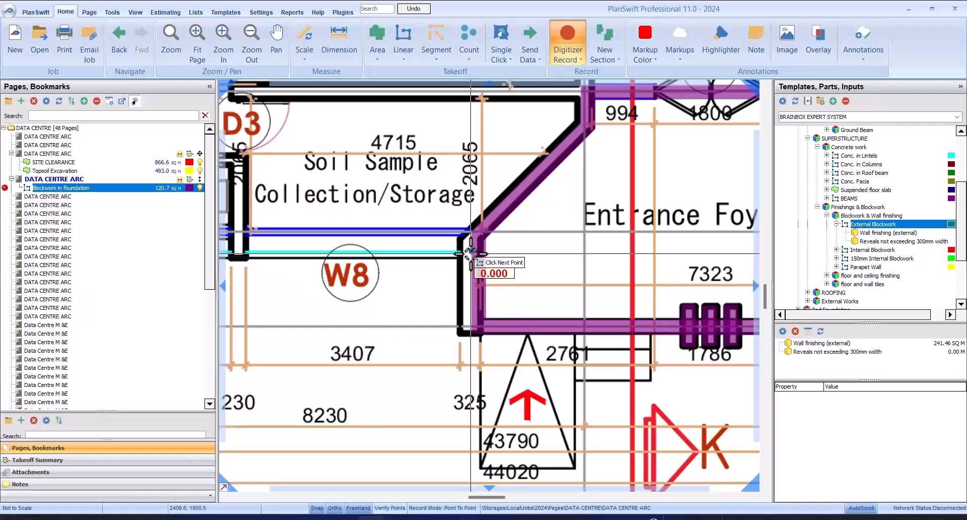
Trace the exterior wall from the foyer past W8 and W7, around the second entrance foyer's front, and along W7 and W6 to grid A.
{"action": "key", "text": "c"}
{"action": "scroll", "coordinate": [472, 240], "scroll_direction": "up", "scroll_amount": 3}
{"action": "scroll", "coordinate": [409, 243], "scroll_direction": "down", "scroll_amount": 7}
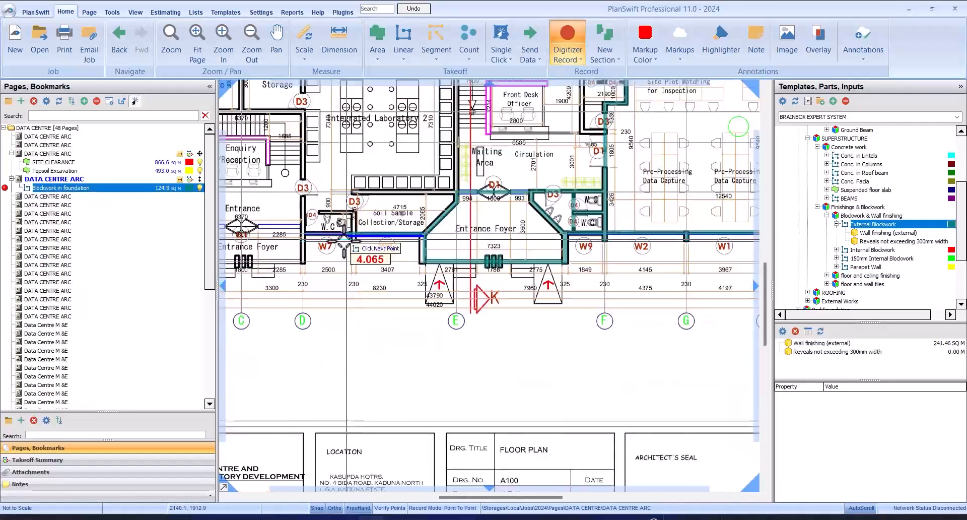
{"action": "scroll", "coordinate": [336, 242], "scroll_direction": "up", "scroll_amount": 5}
{"action": "left_click", "coordinate": [384, 346]}
{"action": "scroll", "coordinate": [385, 346], "scroll_direction": "down", "scroll_amount": 5}
{"action": "scroll", "coordinate": [242, 323], "scroll_direction": "up", "scroll_amount": 5}
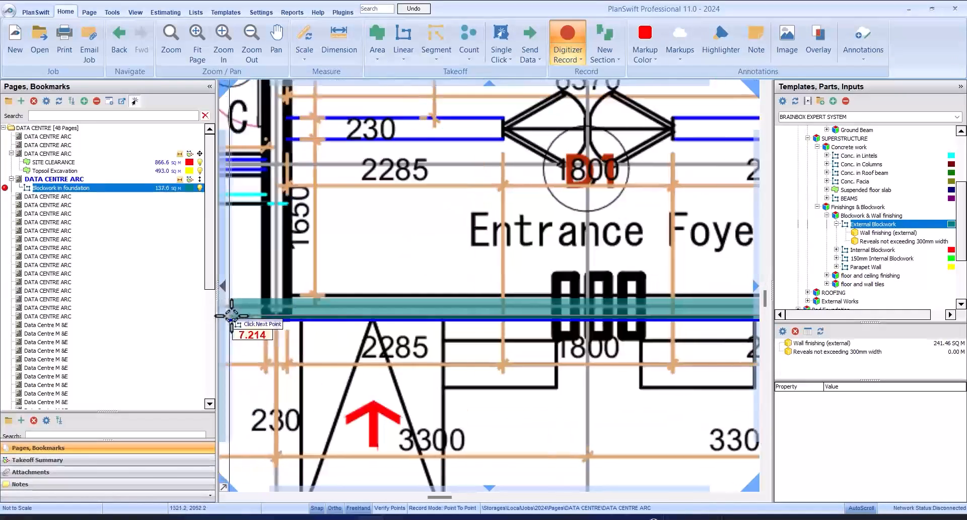
{"action": "scroll", "coordinate": [288, 335], "scroll_direction": "down", "scroll_amount": 5}
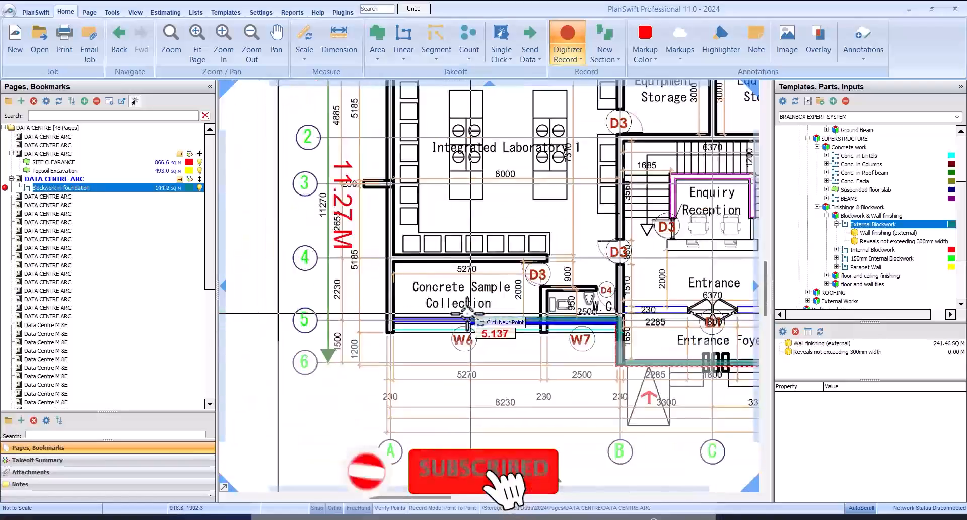
{"action": "scroll", "coordinate": [399, 362], "scroll_direction": "up", "scroll_amount": 5}
{"action": "left_click", "coordinate": [399, 361]}
Trace the grid A exterior wall up to grid 1 and add the short stub projecting outward near grid 3.
{"action": "scroll", "coordinate": [399, 362], "scroll_direction": "down", "scroll_amount": 5}
{"action": "scroll", "coordinate": [359, 231], "scroll_direction": "up", "scroll_amount": 5}
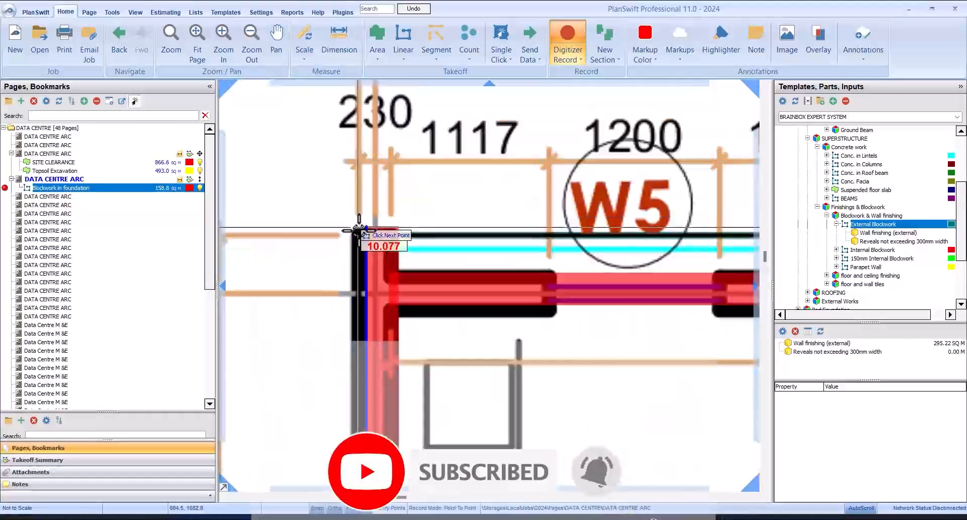
{"action": "scroll", "coordinate": [371, 229], "scroll_direction": "down", "scroll_amount": 5}
{"action": "scroll", "coordinate": [424, 353], "scroll_direction": "up", "scroll_amount": 4}
{"action": "scroll", "coordinate": [352, 334], "scroll_direction": "down", "scroll_amount": 5}
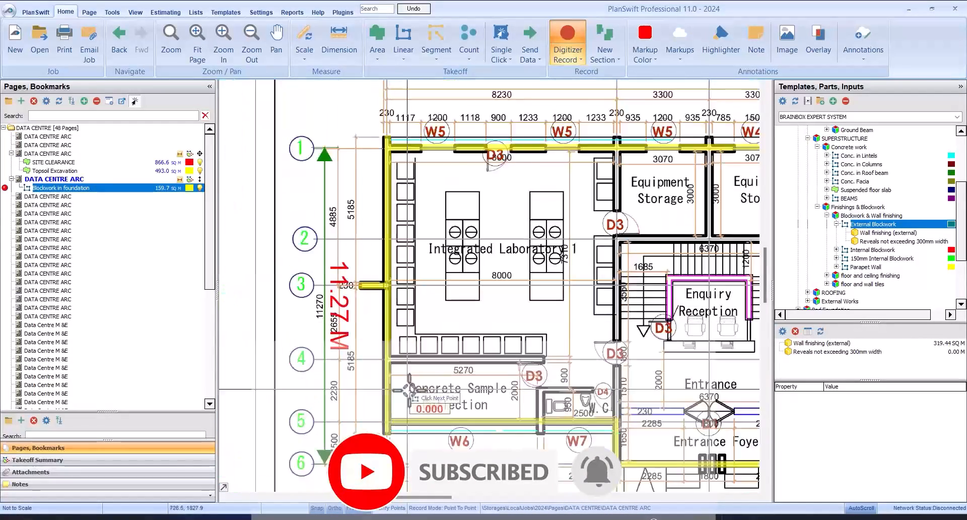
Trace the interior walls around the laboratories, including the grid E wall between Integrated Laboratory 2 and the waiting area.
{"action": "scroll", "coordinate": [634, 148], "scroll_direction": "up", "scroll_amount": 5}
{"action": "left_click", "coordinate": [634, 148]}
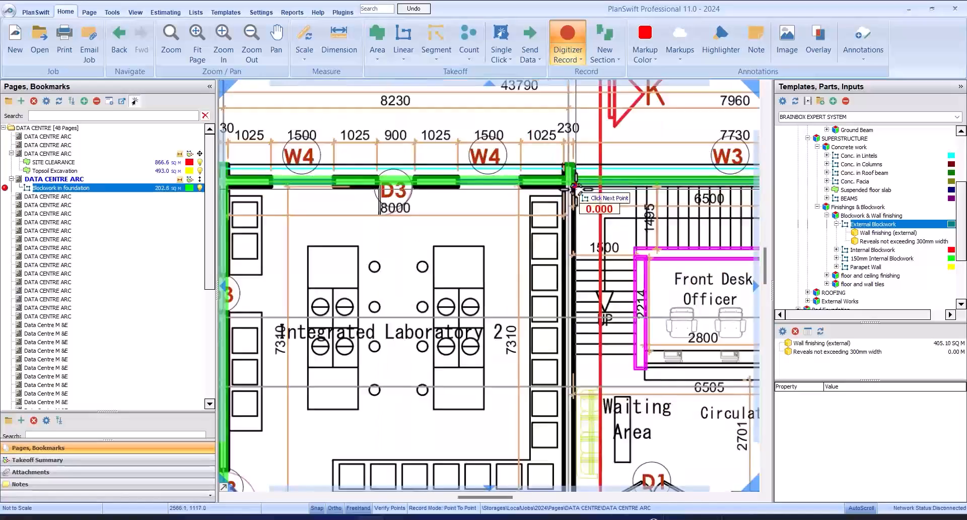
{"action": "left_click", "coordinate": [567, 407]}
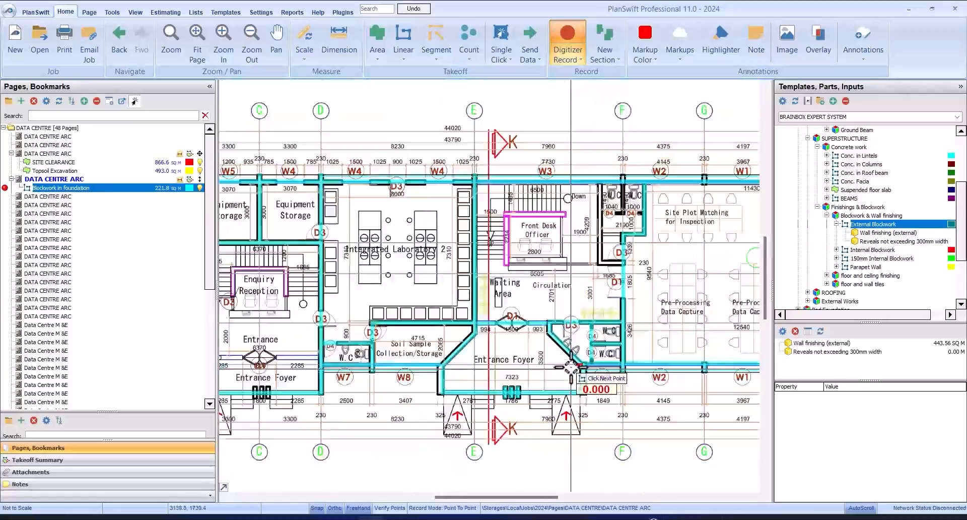
Trace the walls of the WCs near grids 1 and F, including the D4 front wall and the enclosing wall down to door D3.
{"action": "left_click", "coordinate": [576, 292]}
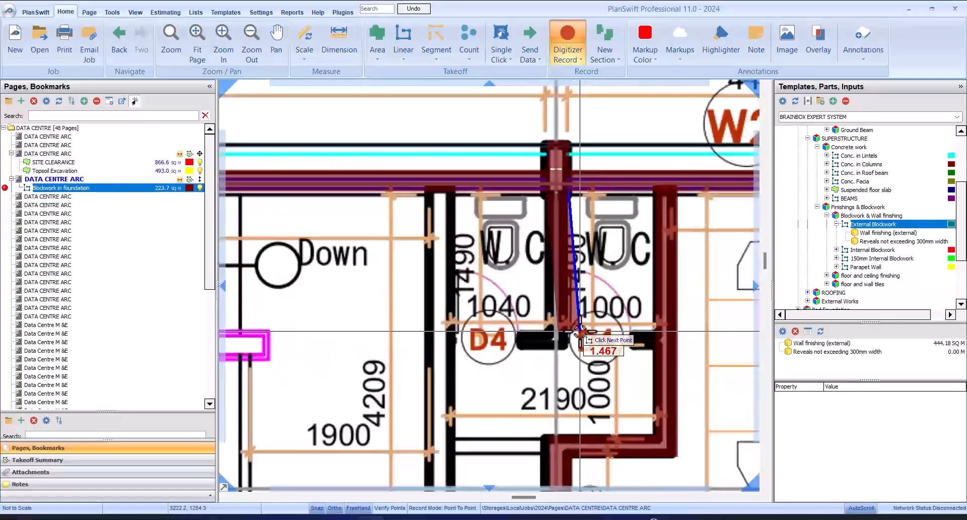
{"action": "left_click", "coordinate": [452, 189]}
{"action": "scroll", "coordinate": [453, 160], "scroll_direction": "down", "scroll_amount": 2}
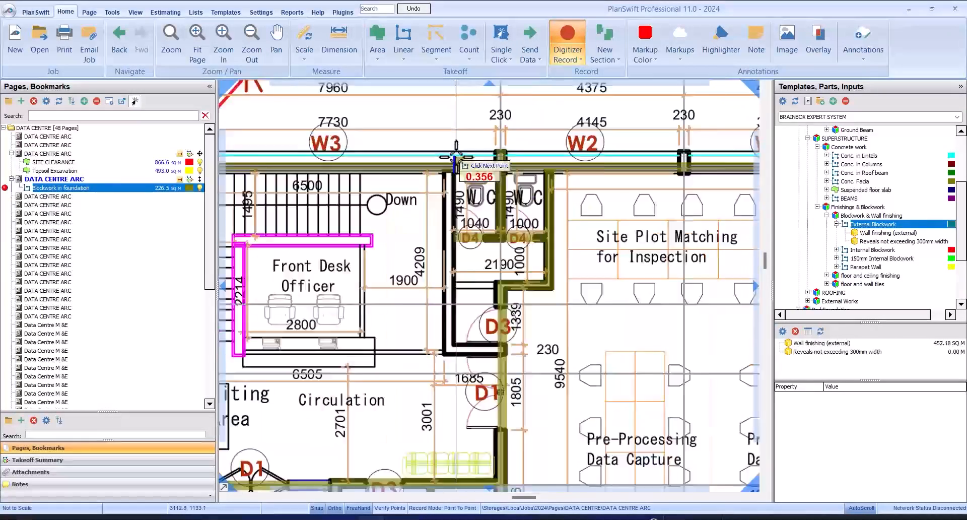
{"action": "scroll", "coordinate": [450, 374], "scroll_direction": "up", "scroll_amount": 3}
{"action": "left_click", "coordinate": [607, 272]}
{"action": "scroll", "coordinate": [504, 267], "scroll_direction": "down", "scroll_amount": 2}
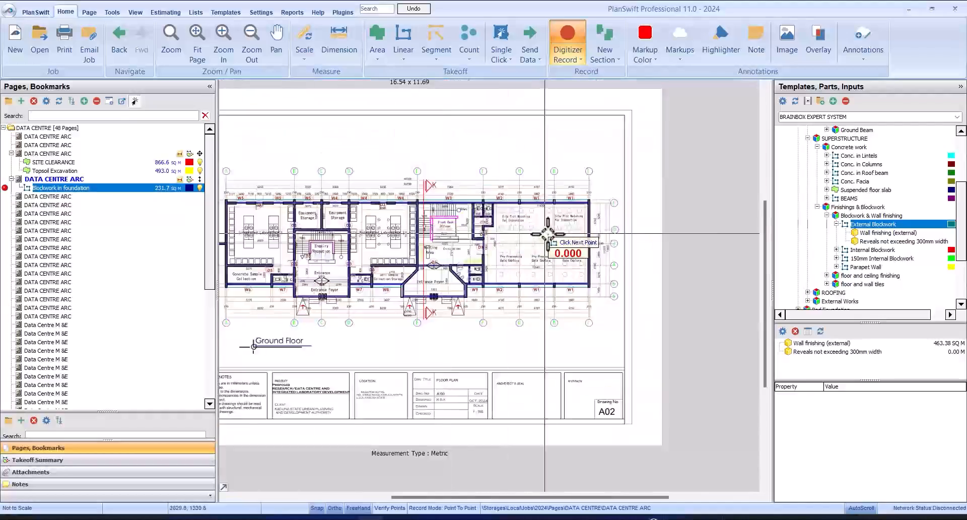
Add the short wall projections above the grid 1 exterior wall at grid lines H and G.
{"action": "scroll", "coordinate": [554, 237], "scroll_direction": "up", "scroll_amount": 3}
{"action": "left_click", "coordinate": [550, 209]}
{"action": "left_click", "coordinate": [545, 178]}
{"action": "scroll", "coordinate": [544, 179], "scroll_direction": "down", "scroll_amount": 2}
{"action": "scroll", "coordinate": [428, 182], "scroll_direction": "up", "scroll_amount": 3}
{"action": "left_click", "coordinate": [527, 209]}
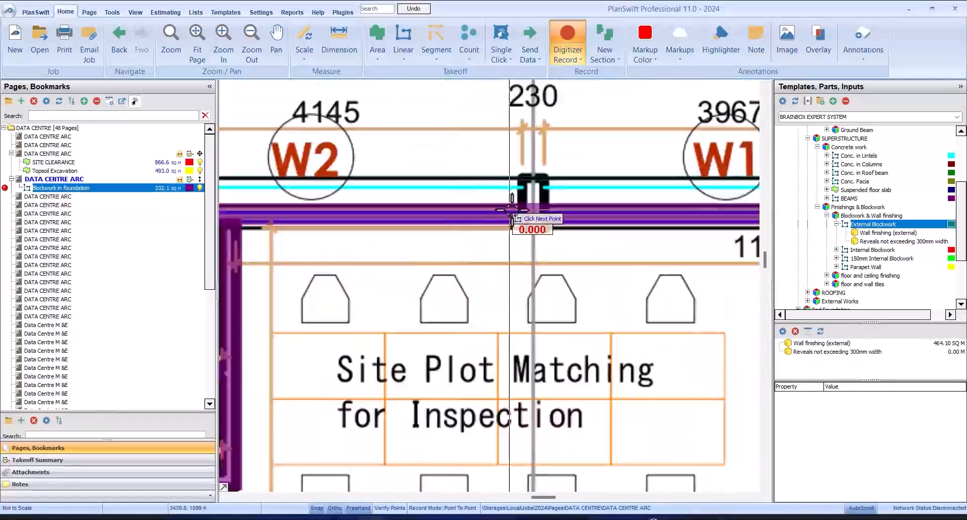
{"action": "left_click", "coordinate": [528, 178]}
{"action": "scroll", "coordinate": [532, 184], "scroll_direction": "down", "scroll_amount": 3}
{"action": "scroll", "coordinate": [452, 189], "scroll_direction": "down", "scroll_amount": 3}
{"action": "scroll", "coordinate": [469, 403], "scroll_direction": "up", "scroll_amount": 3}
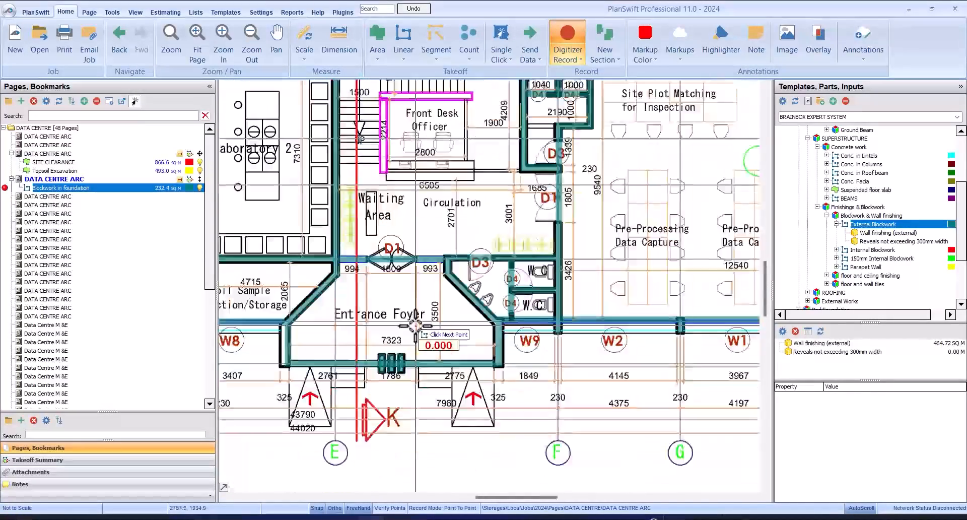
Delete the three short wall segments crossing the Entrance Foyer front wall near grid E from the foundation blockwork.
{"action": "scroll", "coordinate": [437, 323], "scroll_direction": "down", "scroll_amount": 3}
{"action": "scroll", "coordinate": [421, 322], "scroll_direction": "up", "scroll_amount": 4}
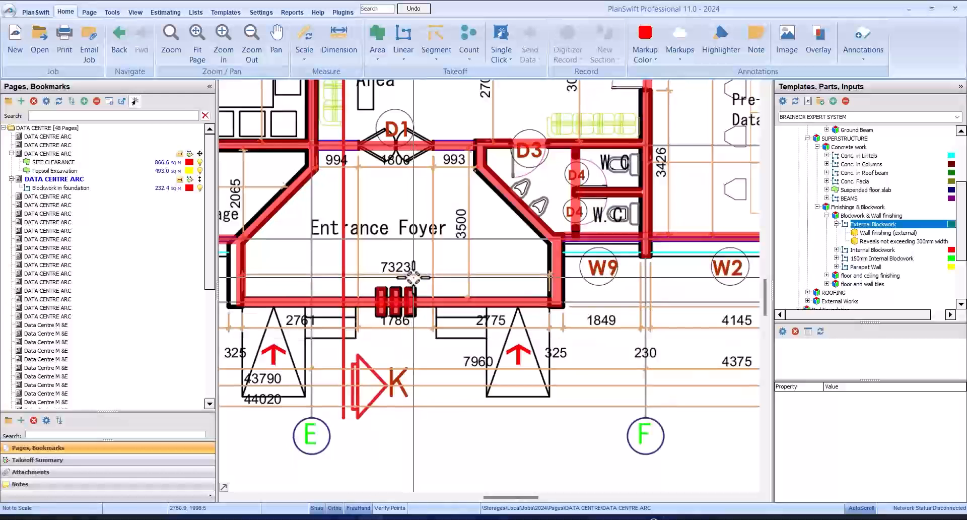
{"action": "scroll", "coordinate": [412, 290], "scroll_direction": "up", "scroll_amount": 2}
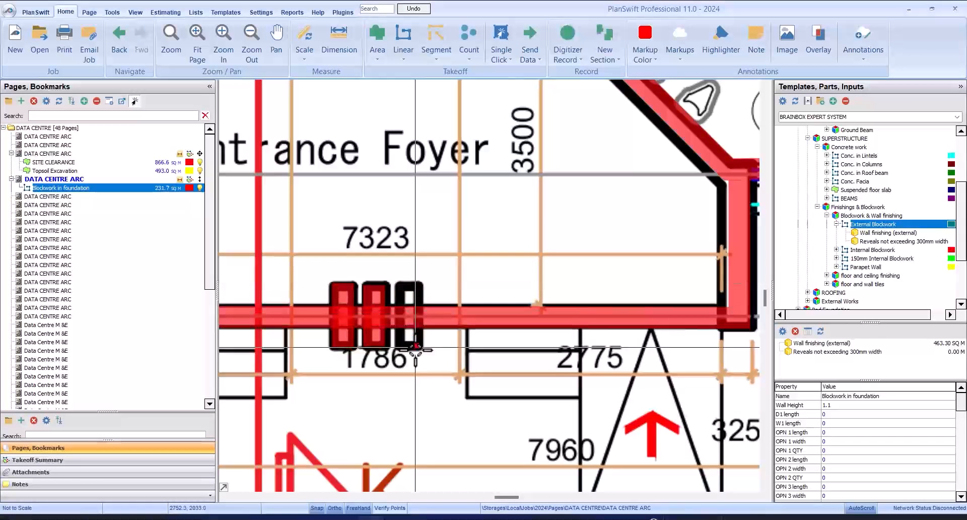
{"action": "left_click", "coordinate": [378, 280]}
{"action": "left_click", "coordinate": [386, 286]}
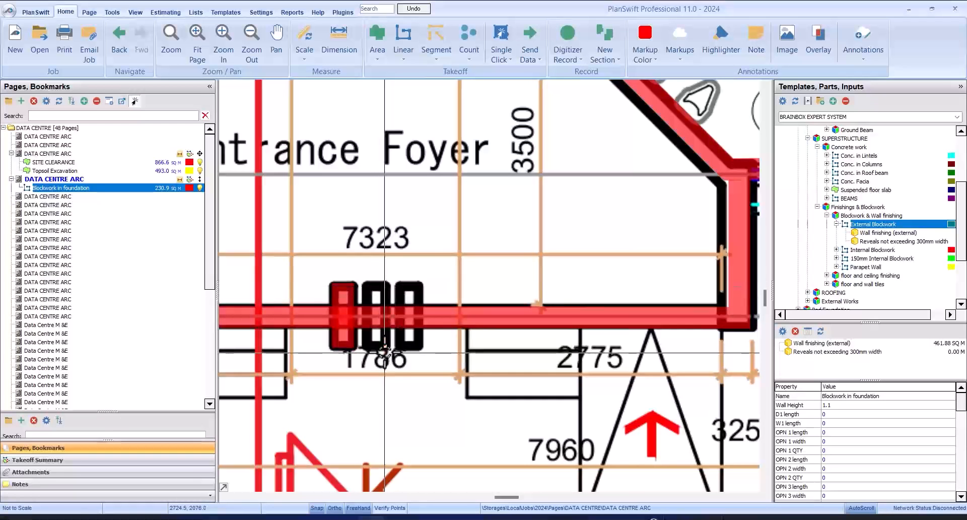
{"action": "left_click", "coordinate": [385, 342]}
{"action": "left_click", "coordinate": [356, 284]}
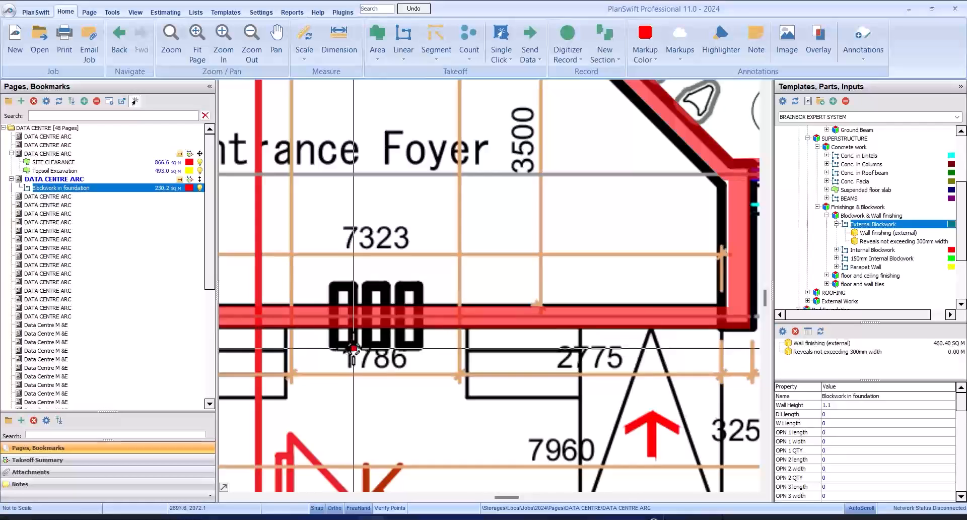
Review the traced foundation blockwork across the ground floor, checking the laboratories, foyers, WCs and data capture rooms against the plan.
{"action": "scroll", "coordinate": [353, 347], "scroll_direction": "down", "scroll_amount": 3}
{"action": "scroll", "coordinate": [392, 262], "scroll_direction": "down", "scroll_amount": 1}
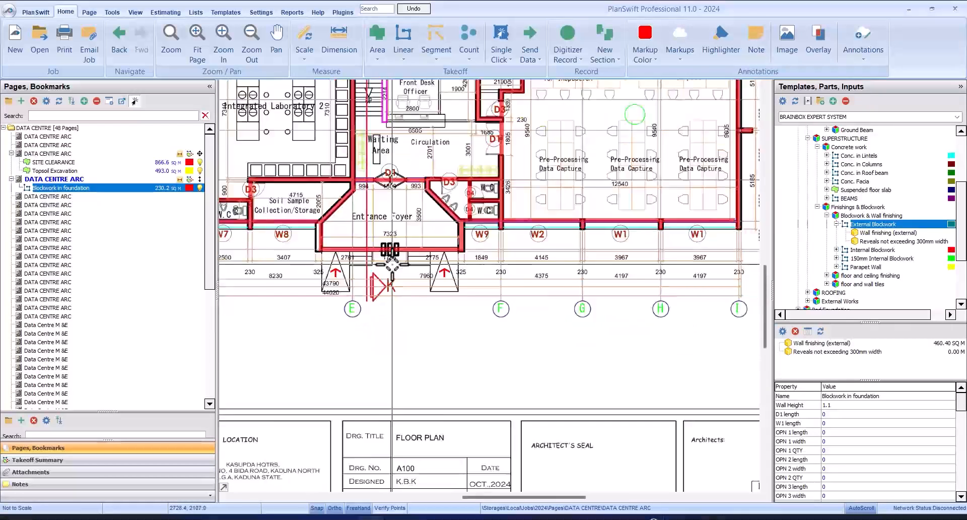
{"action": "scroll", "coordinate": [392, 262], "scroll_direction": "down", "scroll_amount": 2}
{"action": "scroll", "coordinate": [392, 175], "scroll_direction": "up", "scroll_amount": 2}
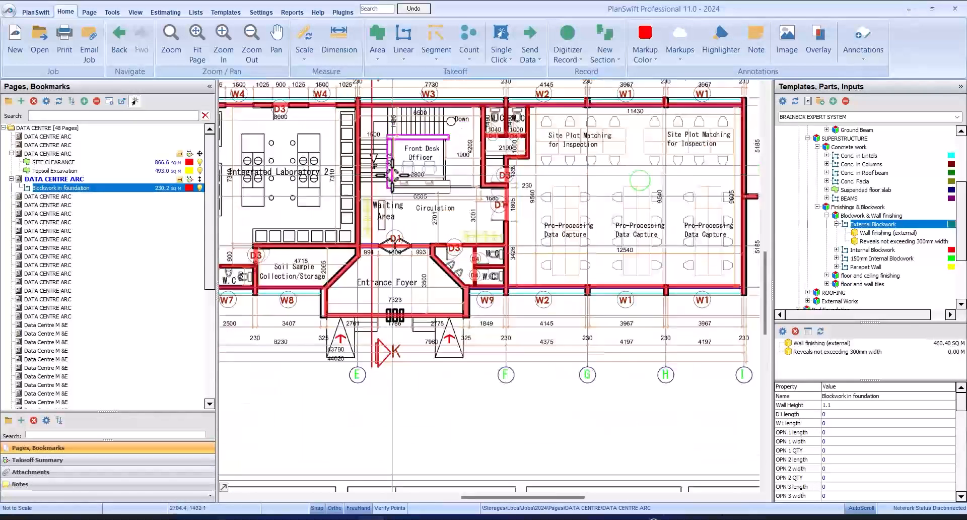
{"action": "scroll", "coordinate": [392, 175], "scroll_direction": "down", "scroll_amount": 2}
{"action": "scroll", "coordinate": [336, 161], "scroll_direction": "up", "scroll_amount": 3}
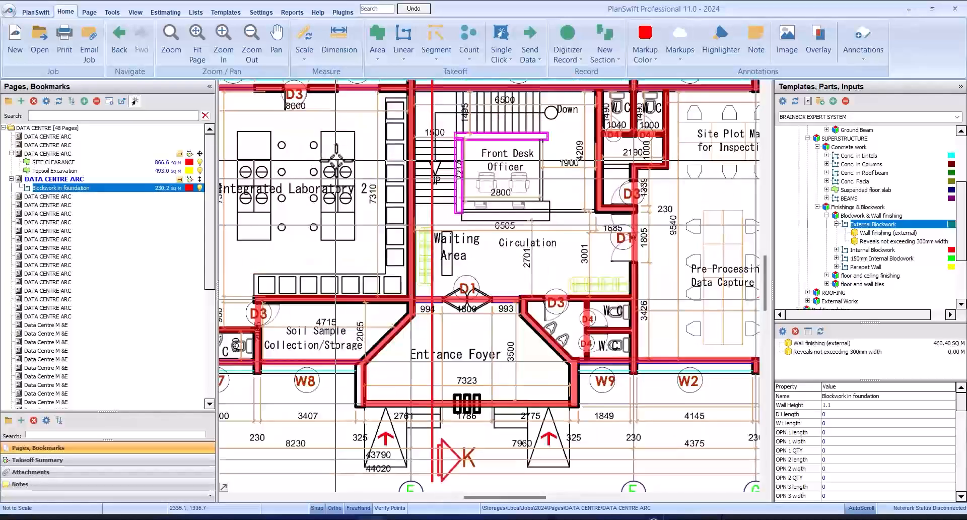
{"action": "scroll", "coordinate": [336, 161], "scroll_direction": "down", "scroll_amount": 2}
{"action": "scroll", "coordinate": [340, 151], "scroll_direction": "up", "scroll_amount": 3}
{"action": "scroll", "coordinate": [342, 145], "scroll_direction": "down", "scroll_amount": 1}
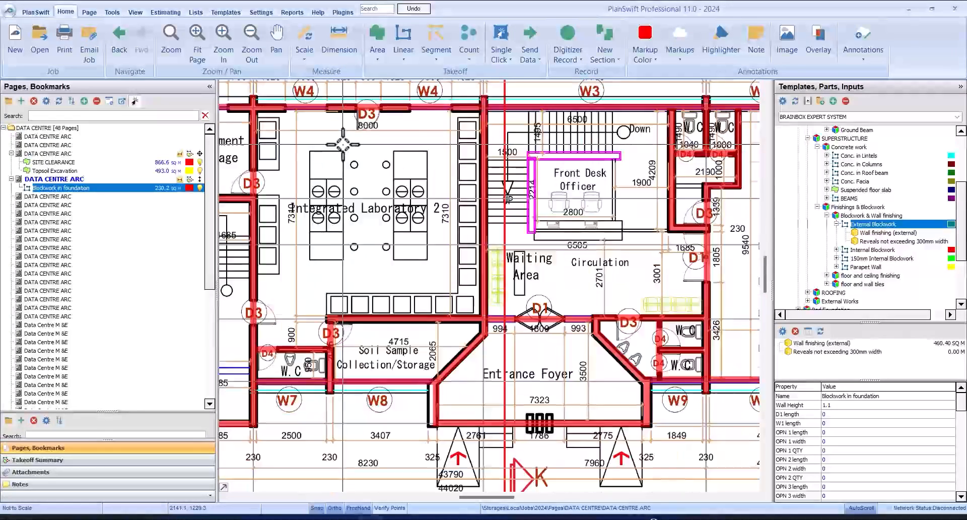
{"action": "scroll", "coordinate": [343, 145], "scroll_direction": "down", "scroll_amount": 1}
{"action": "scroll", "coordinate": [342, 145], "scroll_direction": "down", "scroll_amount": 2}
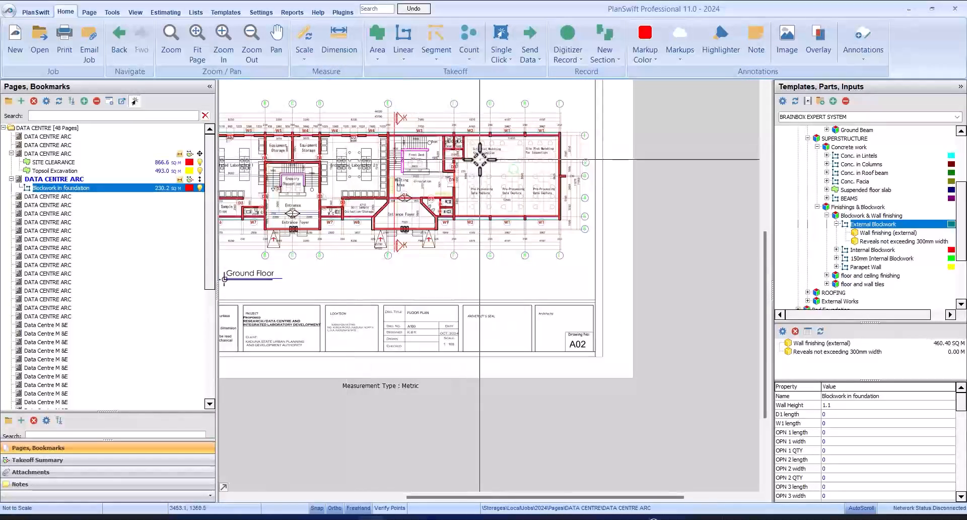
{"action": "scroll", "coordinate": [440, 163], "scroll_direction": "up", "scroll_amount": 3}
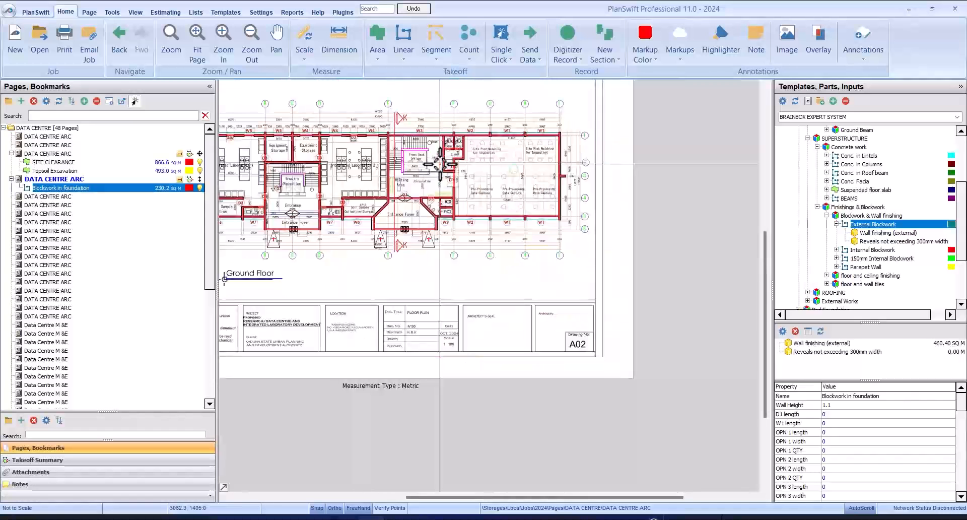
{"action": "scroll", "coordinate": [440, 164], "scroll_direction": "down", "scroll_amount": 3}
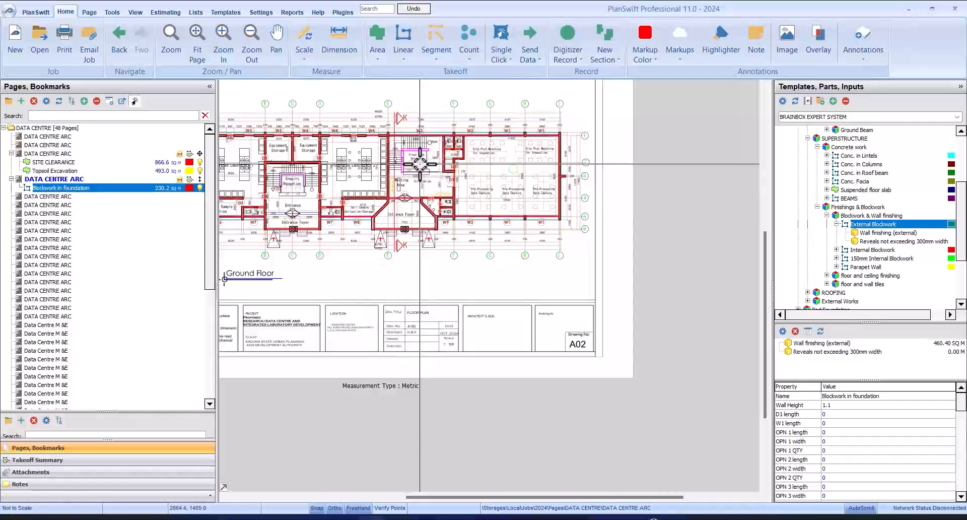
{"action": "scroll", "coordinate": [476, 149], "scroll_direction": "up", "scroll_amount": 5}
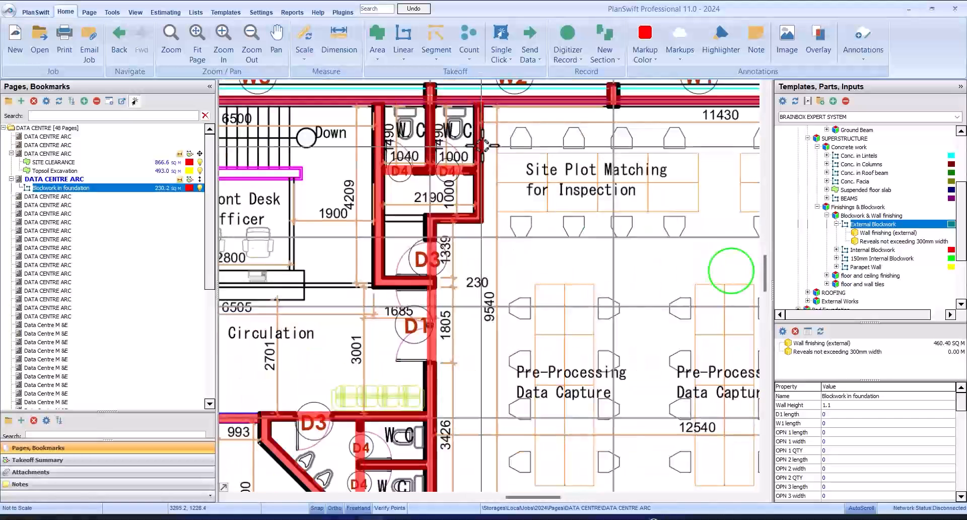
{"action": "scroll", "coordinate": [486, 143], "scroll_direction": "down", "scroll_amount": 2}
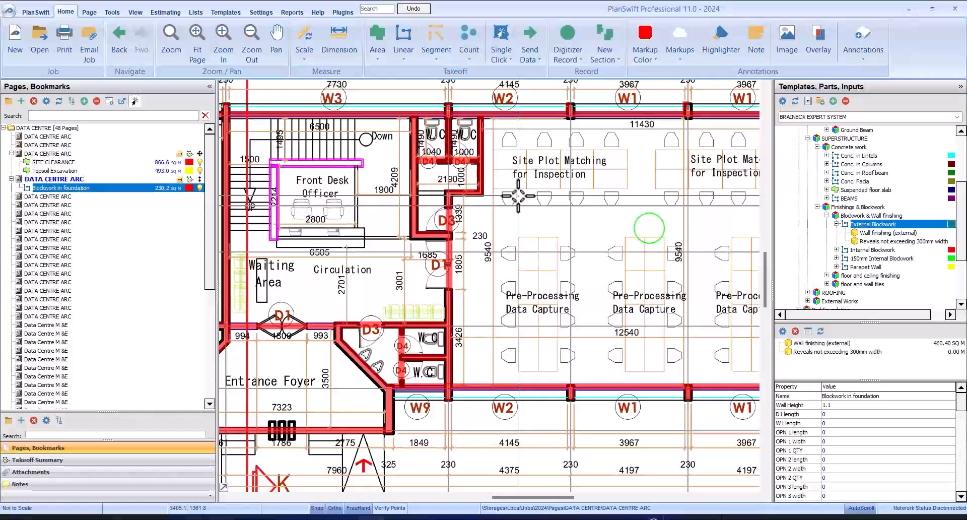
{"action": "scroll", "coordinate": [518, 196], "scroll_direction": "down", "scroll_amount": 4}
{"action": "scroll", "coordinate": [455, 213], "scroll_direction": "up", "scroll_amount": 4}
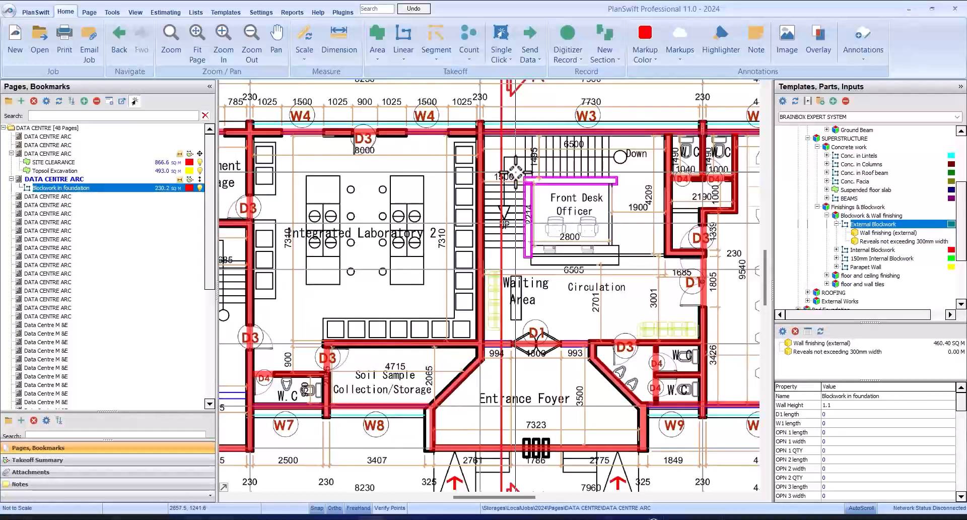
{"action": "scroll", "coordinate": [515, 173], "scroll_direction": "down", "scroll_amount": 4}
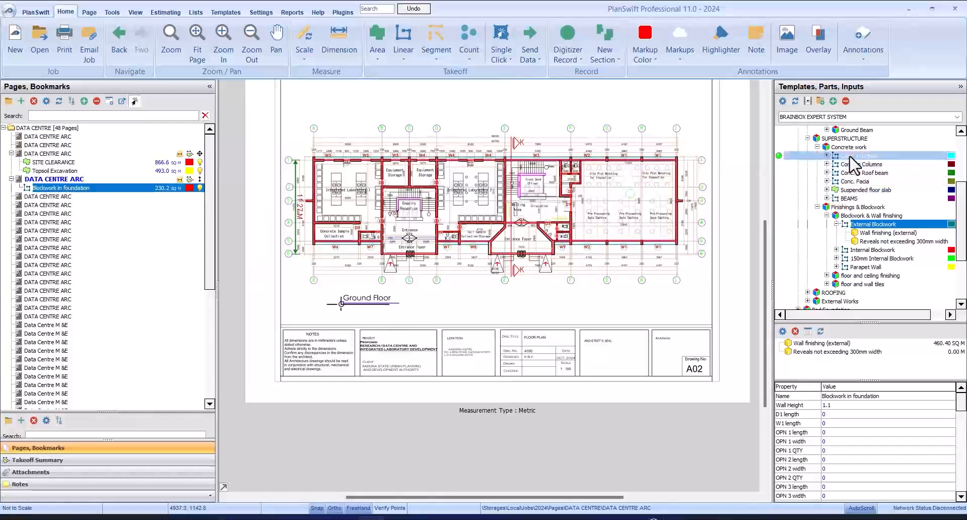
Start a Hardcore filling takeoff from the Filling to make up level templates under Strip Foundation, keeping its default name.
{"action": "scroll", "coordinate": [855, 164], "scroll_direction": "up", "scroll_amount": 4}
{"action": "left_click", "coordinate": [827, 190]}
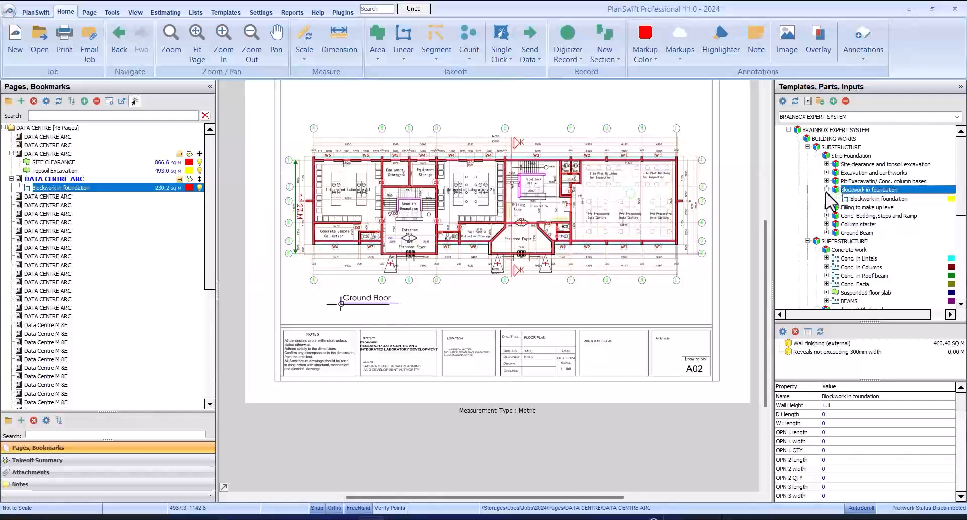
{"action": "left_click", "coordinate": [827, 190]}
{"action": "left_click", "coordinate": [827, 199]}
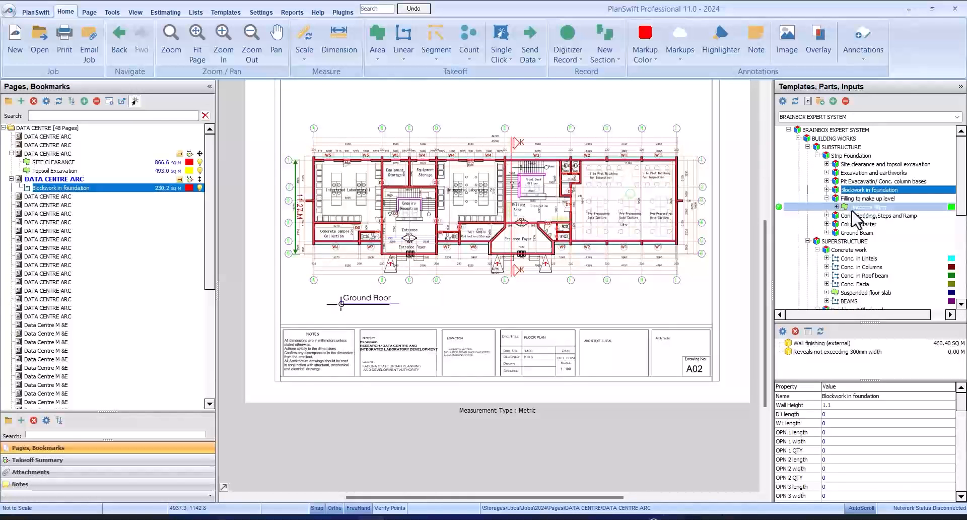
{"action": "left_click", "coordinate": [857, 207]}
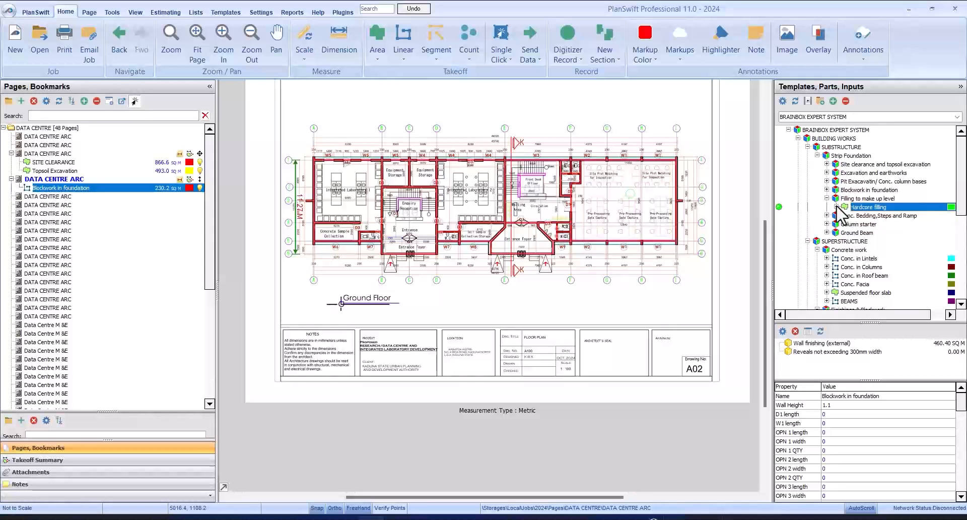
{"action": "left_click", "coordinate": [837, 207]}
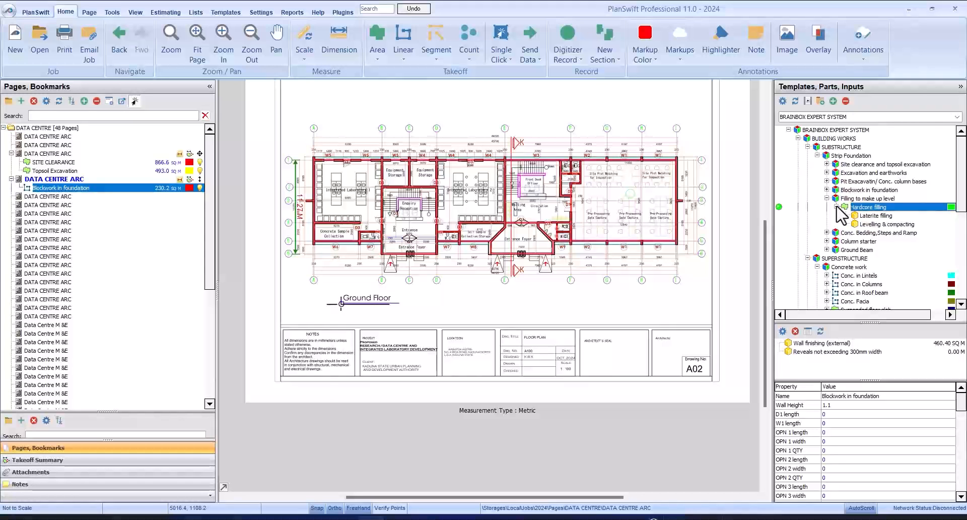
{"action": "double_click", "coordinate": [777, 208]}
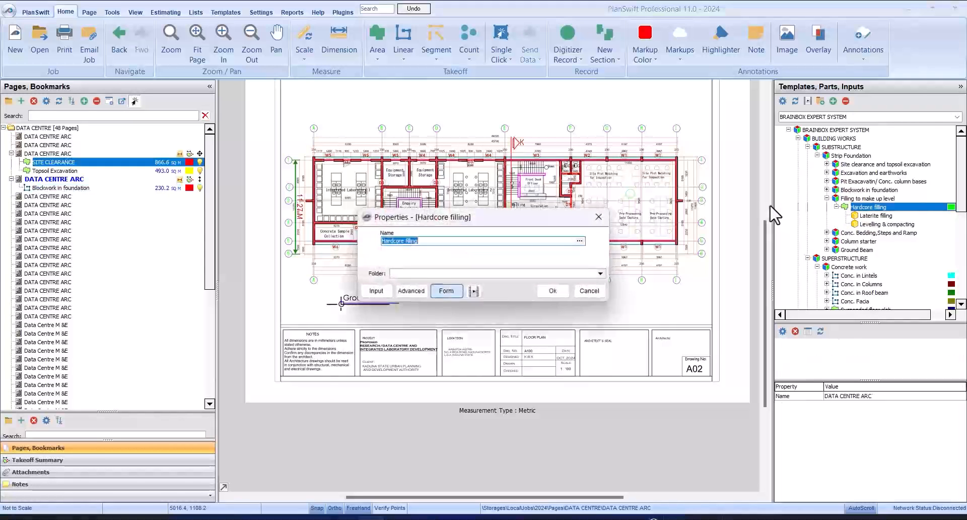
{"action": "left_click", "coordinate": [545, 291]}
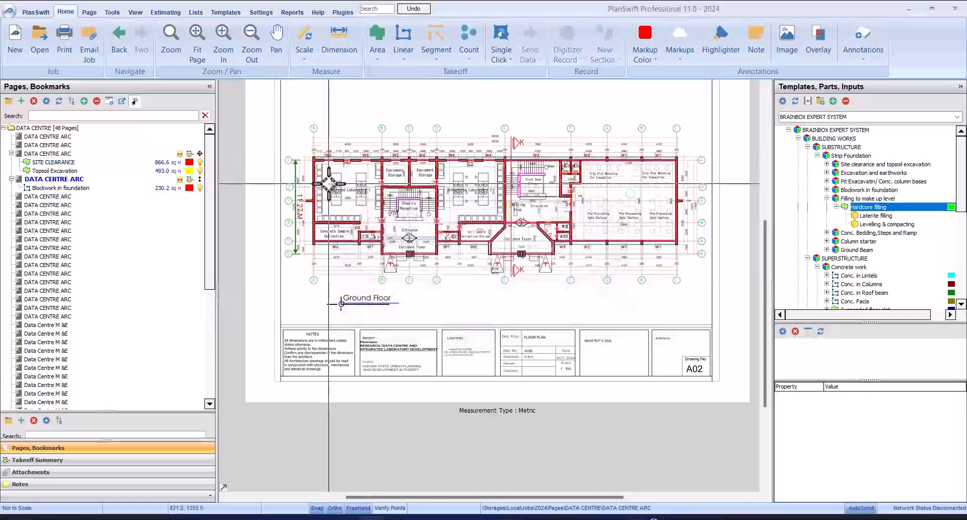
Switch the recording to Box mode and cover Integrated Laboratory 1 with hardcore filling between its inner wall faces.
{"action": "scroll", "coordinate": [306, 155], "scroll_direction": "up", "scroll_amount": 5}
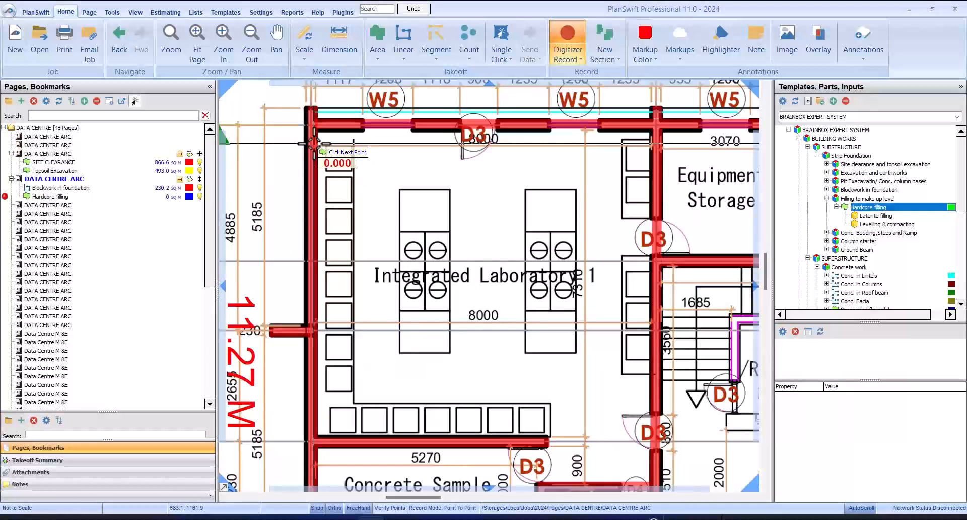
{"action": "left_click", "coordinate": [455, 509]}
{"action": "left_click_drag", "start_coordinate": [318, 437], "coordinate": [524, 285]}
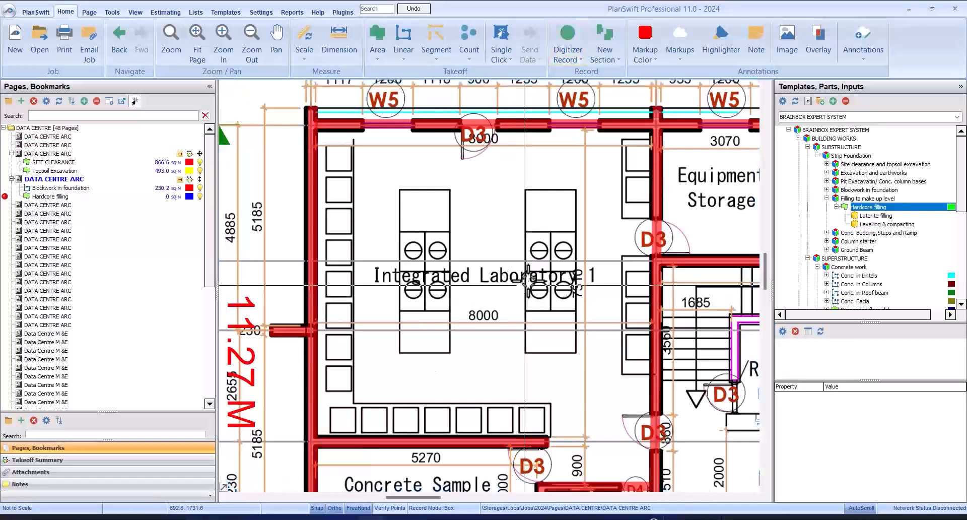
{"action": "left_click", "coordinate": [317, 437]}
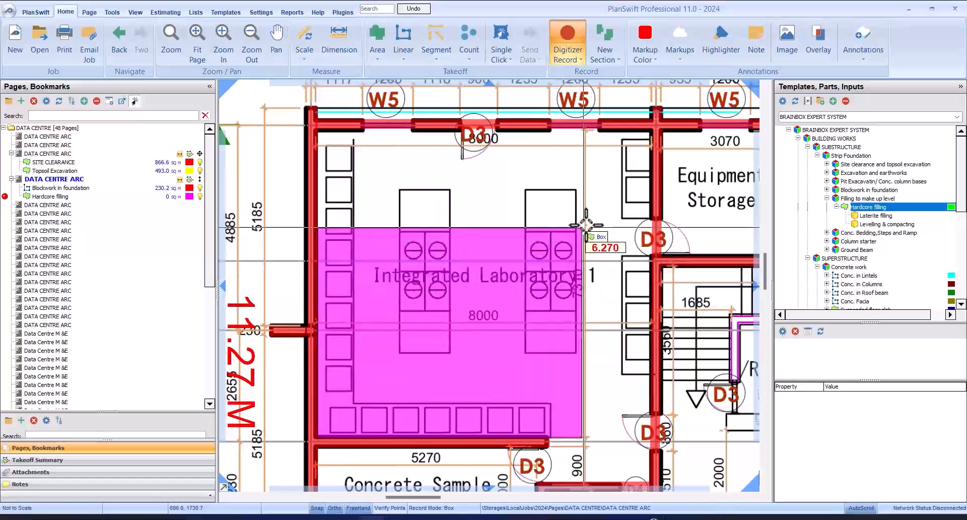
{"action": "left_click", "coordinate": [650, 129]}
Add rectangular hardcore filling areas over the Concrete Sample Collection room and the adjoining W.C. beside grid B.
{"action": "scroll", "coordinate": [494, 146], "scroll_direction": "down", "scroll_amount": 3}
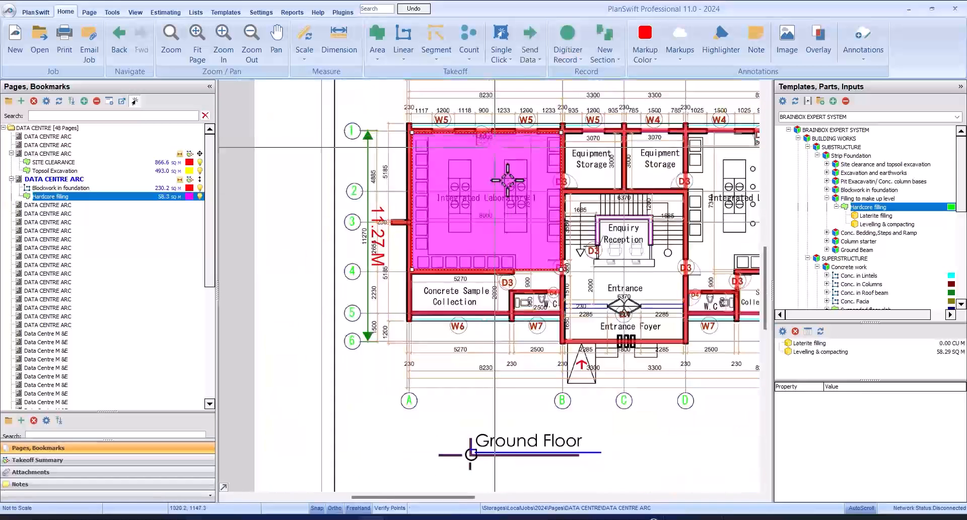
{"action": "left_click", "coordinate": [512, 319]}
{"action": "scroll", "coordinate": [513, 319], "scroll_direction": "up", "scroll_amount": 3}
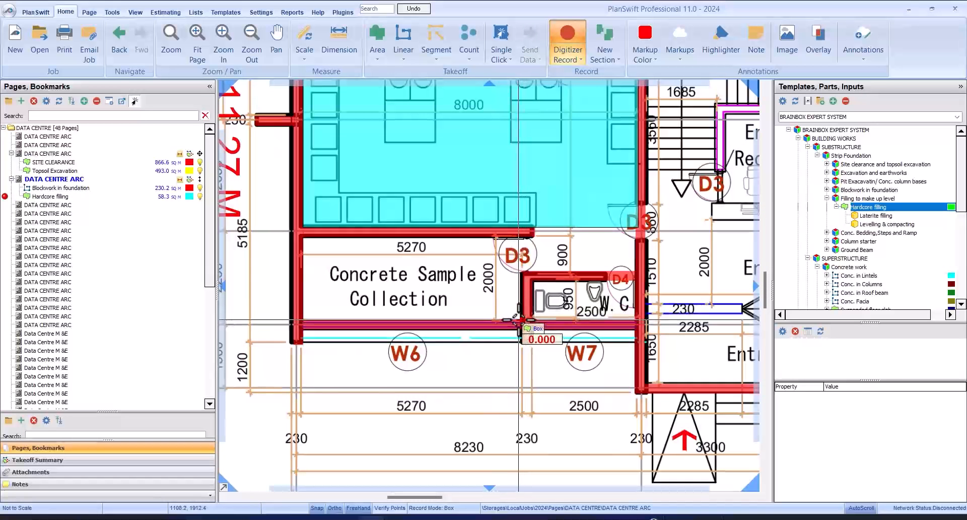
{"action": "left_click", "coordinate": [304, 238]}
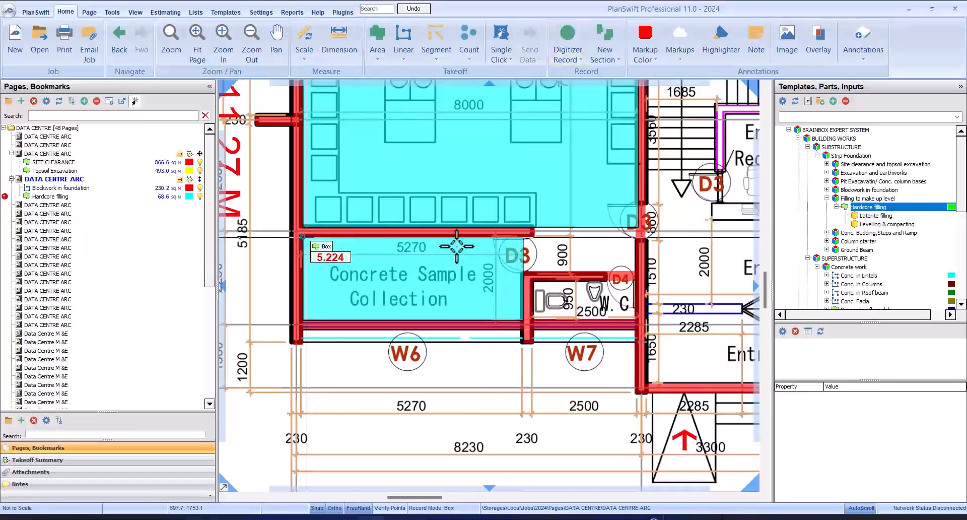
{"action": "key", "text": "r"}
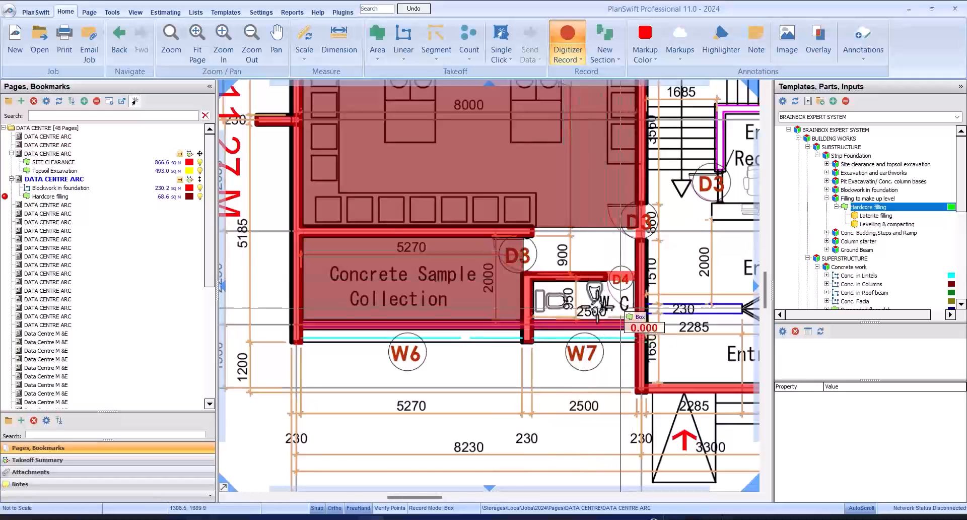
{"action": "left_click", "coordinate": [533, 319]}
{"action": "left_click", "coordinate": [632, 276]}
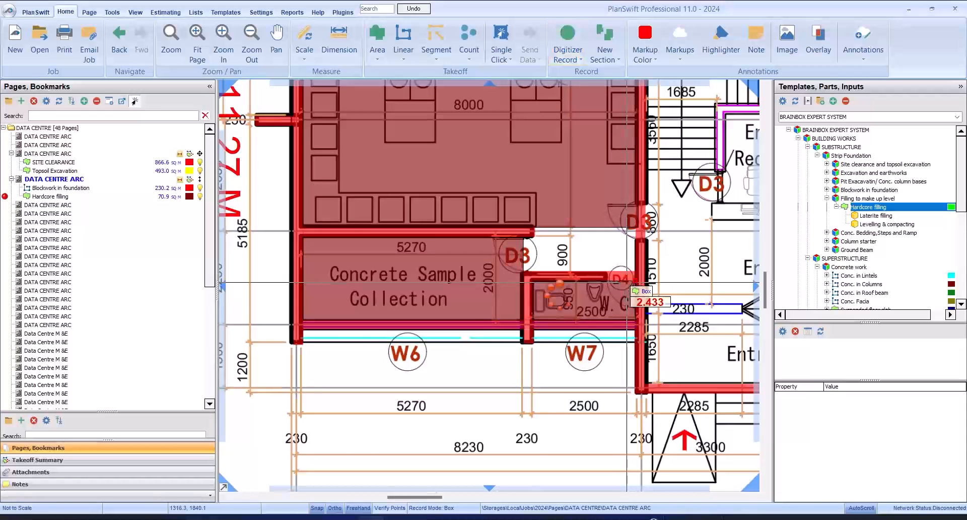
Add one rectangular hardcore filling area over the Enquiry/Reception, Entrance and Entrance Foyer between grids B and D.
{"action": "scroll", "coordinate": [483, 304], "scroll_direction": "down", "scroll_amount": 3}
{"action": "key", "text": "r"}
{"action": "left_click", "coordinate": [677, 194]}
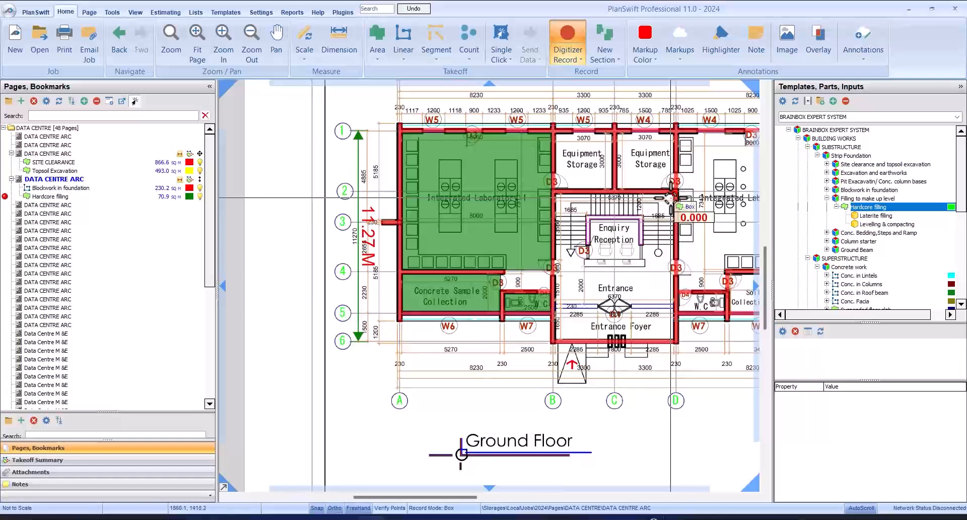
{"action": "left_click", "coordinate": [574, 343]}
{"action": "scroll", "coordinate": [575, 343], "scroll_direction": "down", "scroll_amount": 1}
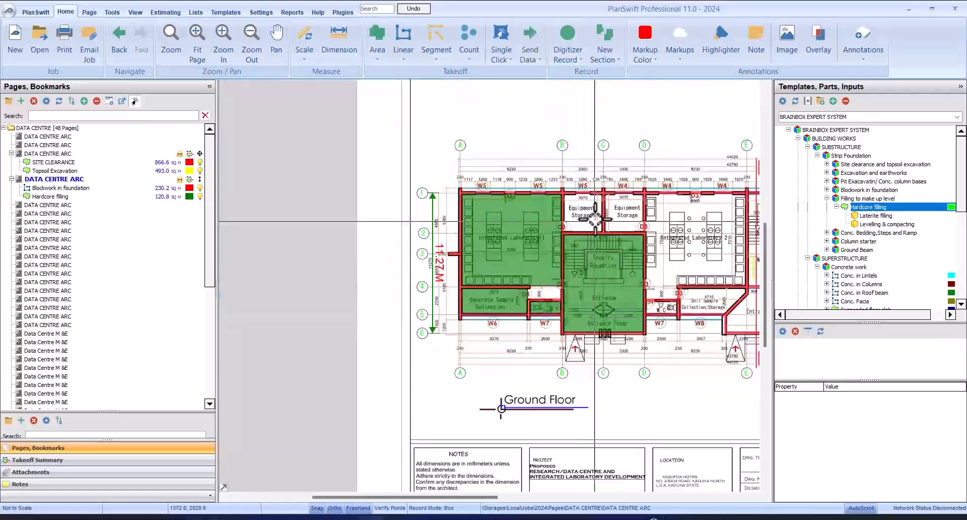
Add rectangular hardcore filling areas over the two Equipment Storage rooms between grids B and D.
{"action": "scroll", "coordinate": [598, 214], "scroll_direction": "up", "scroll_amount": 3}
{"action": "key", "text": "r"}
{"action": "left_click", "coordinate": [589, 203]}
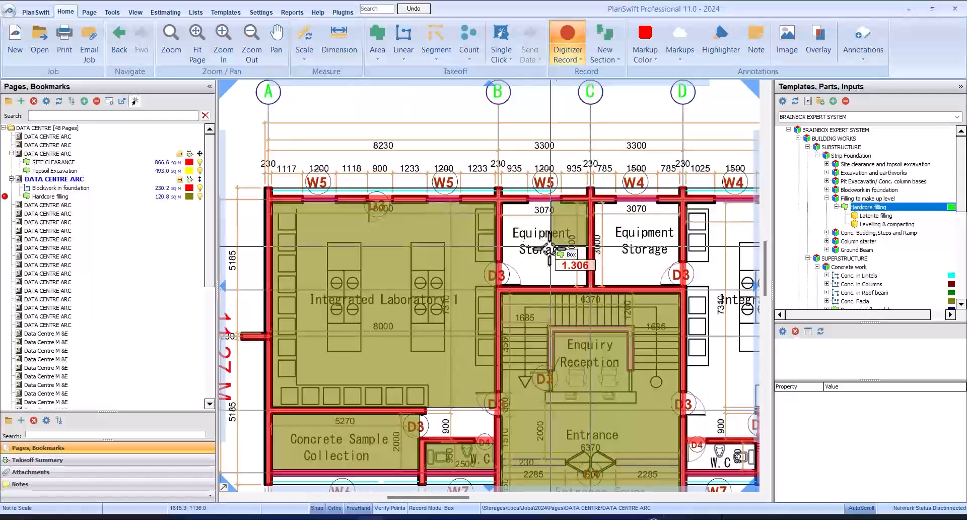
{"action": "left_click", "coordinate": [511, 272]}
{"action": "key", "text": "r"}
{"action": "left_click", "coordinate": [682, 197]}
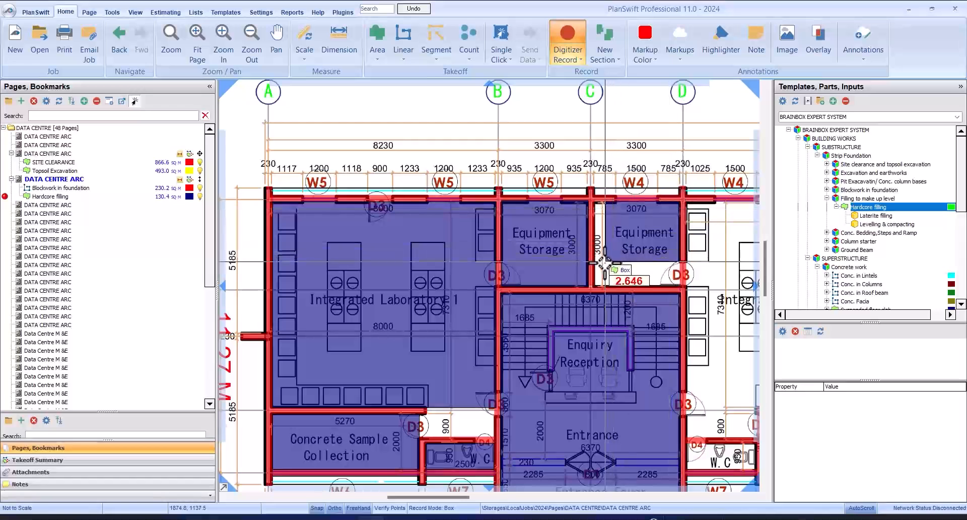
{"action": "left_click", "coordinate": [601, 281]}
Add one rectangular hardcore filling area over Integrated Laboratory 2 between grids D and E.
{"action": "scroll", "coordinate": [600, 281], "scroll_direction": "down", "scroll_amount": 3}
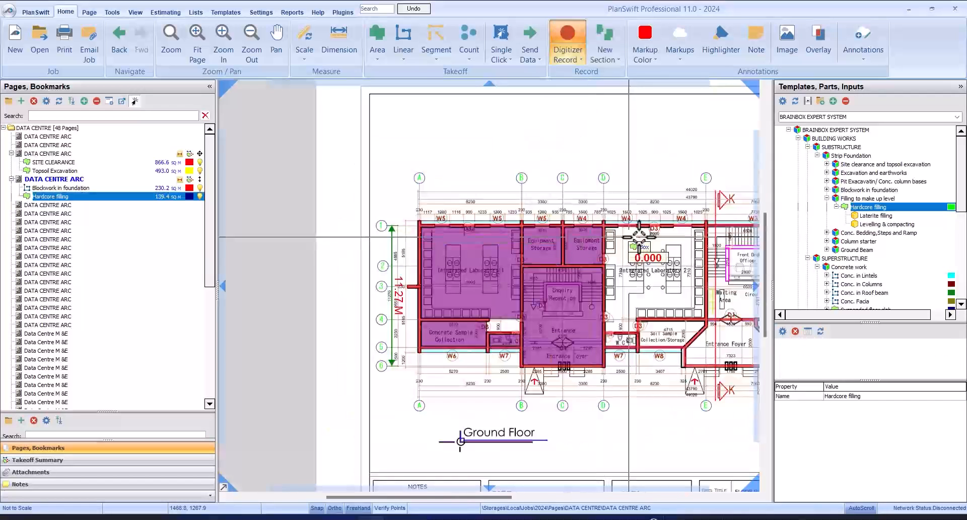
{"action": "scroll", "coordinate": [647, 277], "scroll_direction": "up", "scroll_amount": 3}
{"action": "scroll", "coordinate": [548, 251], "scroll_direction": "down", "scroll_amount": 1}
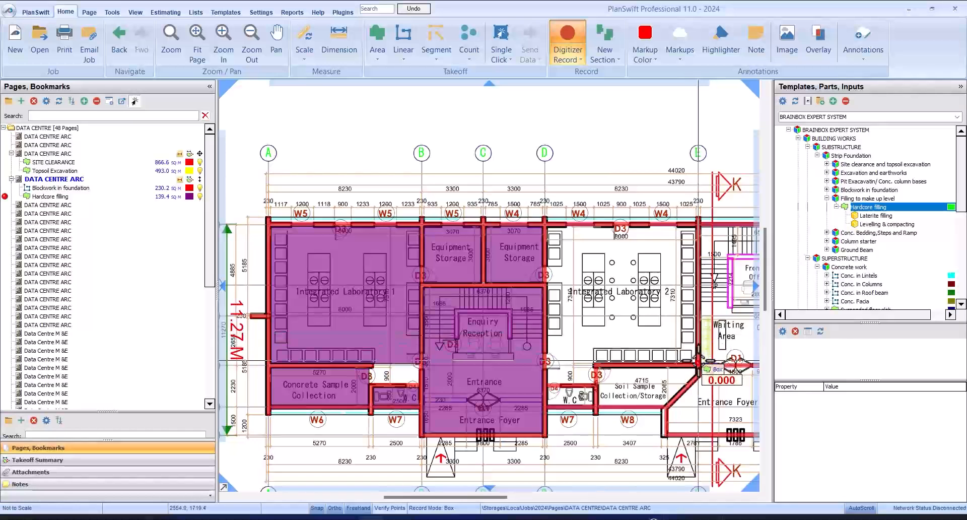
{"action": "left_click", "coordinate": [694, 359]}
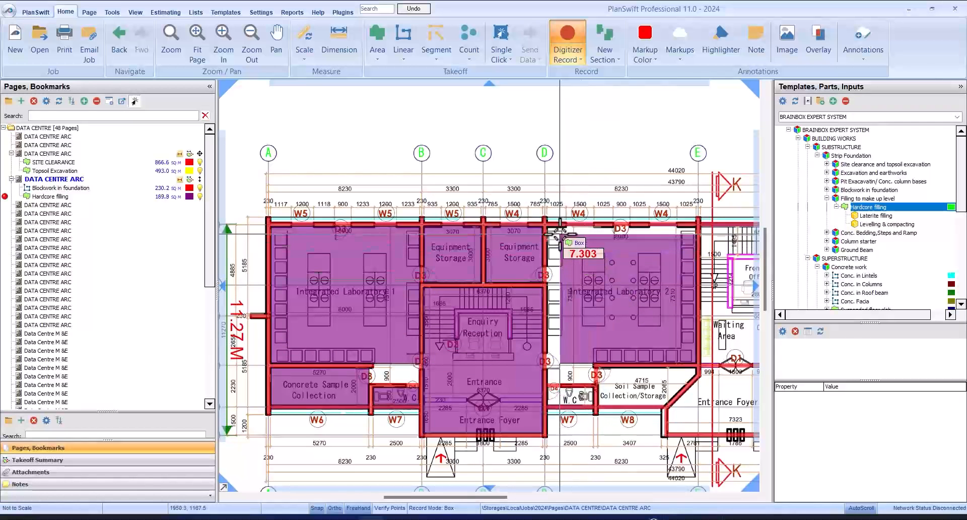
{"action": "scroll", "coordinate": [540, 285], "scroll_direction": "down", "scroll_amount": 1}
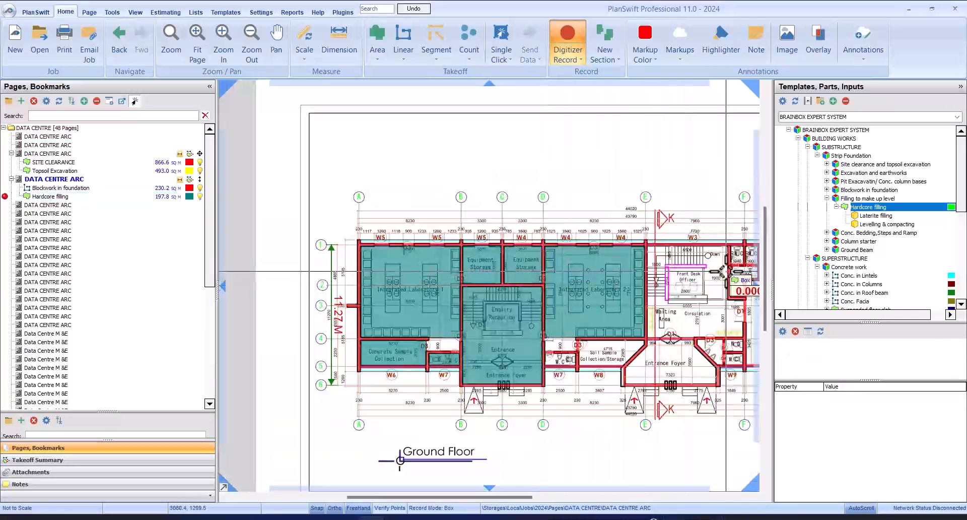
Add rectangular hardcore filling areas over the Front Desk Officer, Waiting Area and Circulation space, including the strip beside door D1 at grid F.
{"action": "scroll", "coordinate": [731, 270], "scroll_direction": "up", "scroll_amount": 3}
{"action": "left_click", "coordinate": [711, 194]}
{"action": "scroll", "coordinate": [710, 194], "scroll_direction": "down", "scroll_amount": 3}
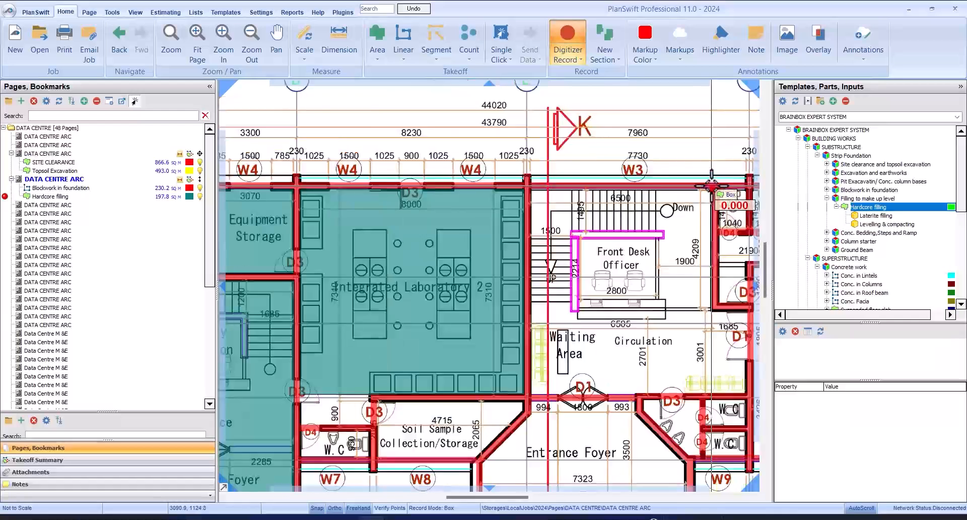
{"action": "left_click", "coordinate": [592, 323]}
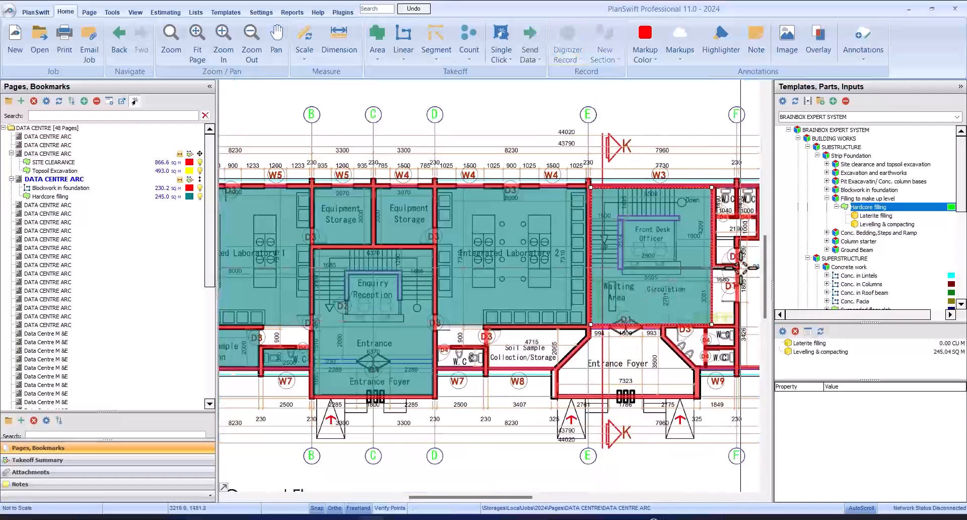
{"action": "scroll", "coordinate": [743, 268], "scroll_direction": "up", "scroll_amount": 2}
{"action": "left_click", "coordinate": [675, 272]}
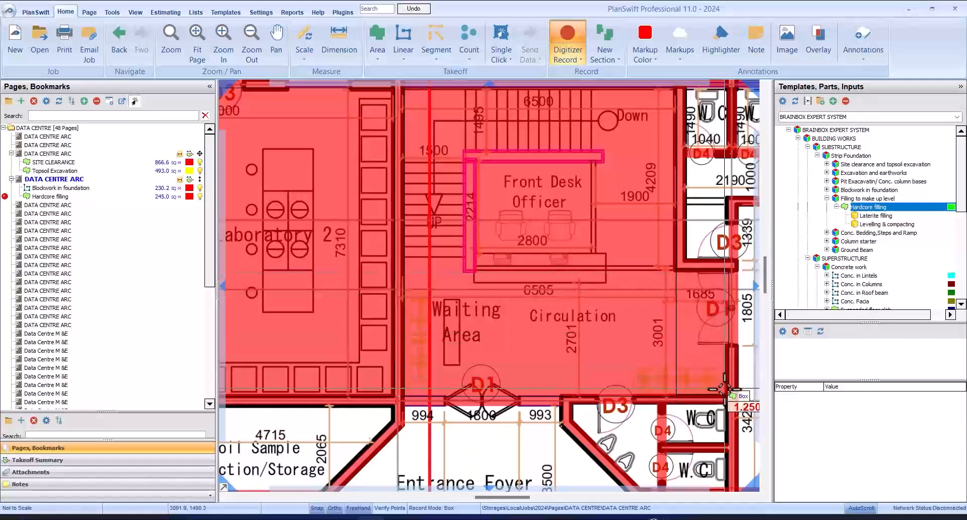
{"action": "key", "text": "Escape"}
{"action": "scroll", "coordinate": [687, 322], "scroll_direction": "down", "scroll_amount": 3}
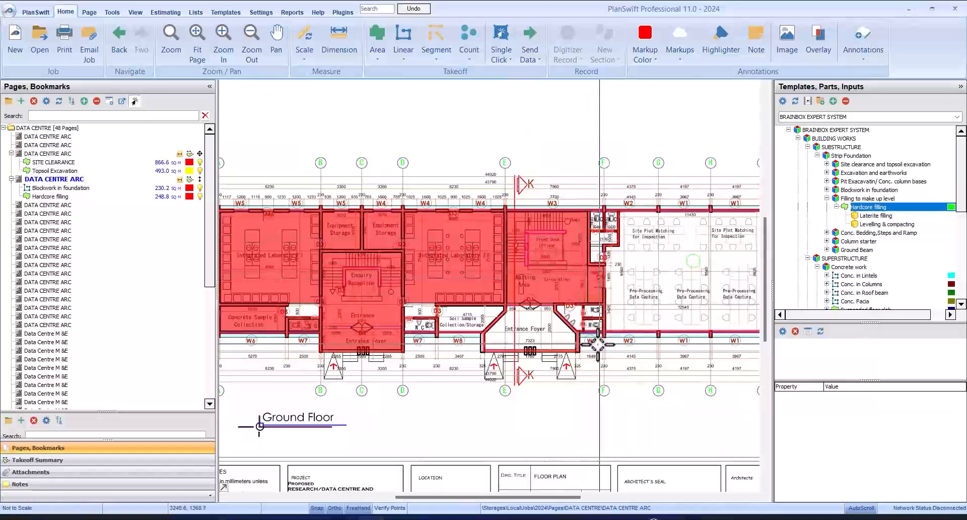
Add a rectangular hardcore filling area over the 900 mm lobby between Integrated Laboratory 2 and the W.C. beside grid D.
{"action": "scroll", "coordinate": [569, 344], "scroll_direction": "up", "scroll_amount": 2}
{"action": "key", "text": "r"}
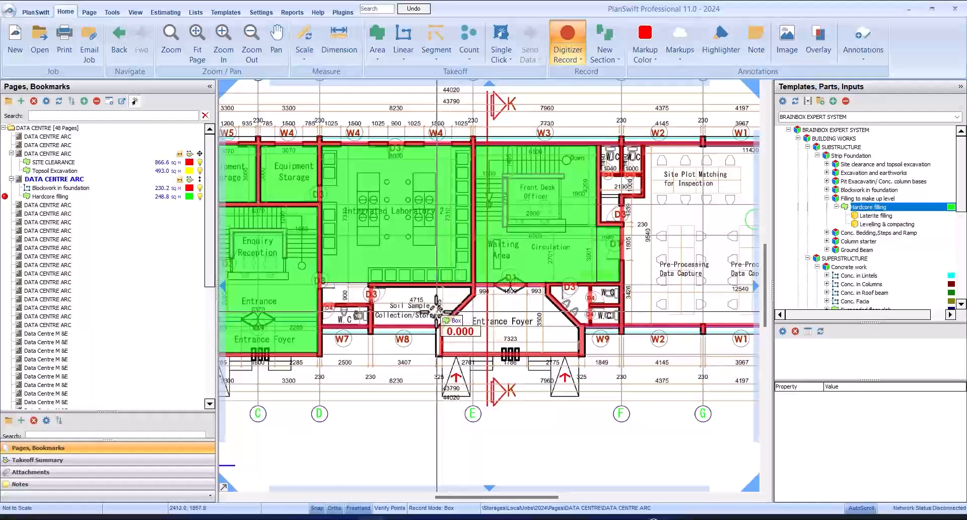
{"action": "scroll", "coordinate": [371, 288], "scroll_direction": "up", "scroll_amount": 3}
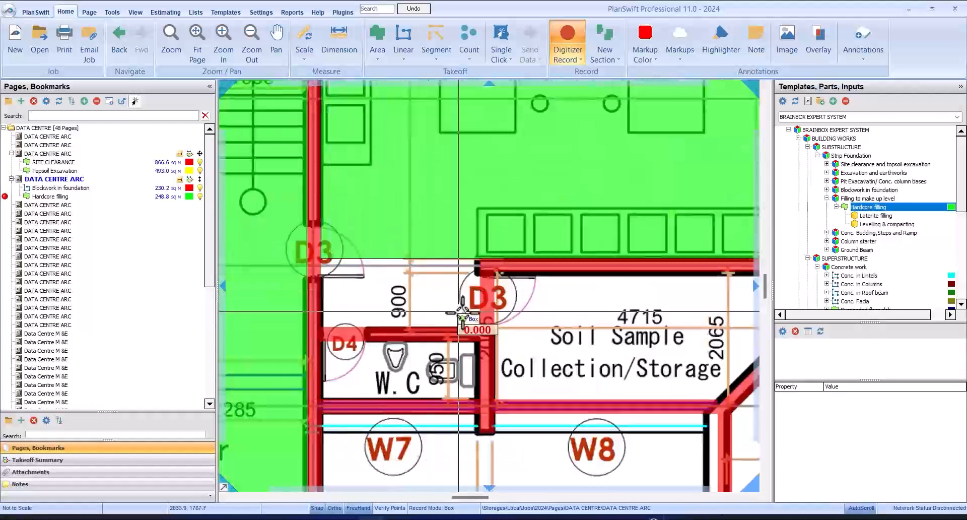
{"action": "left_click", "coordinate": [479, 272]}
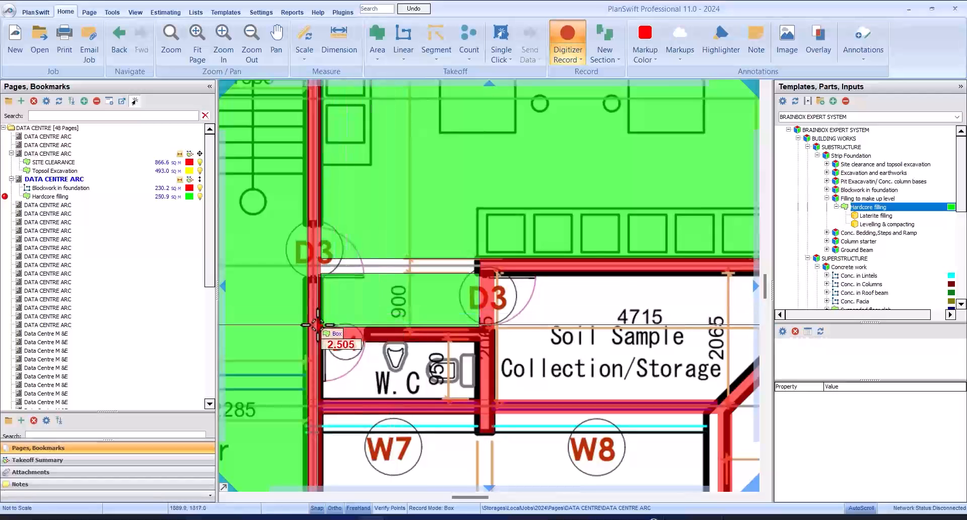
{"action": "key", "text": "Escape"}
{"action": "left_click", "coordinate": [471, 228]}
{"action": "scroll", "coordinate": [471, 229], "scroll_direction": "down", "scroll_amount": 3}
Cover the W.C. beside grid D, above window W7, with a rectangular hardcore filling area.
{"action": "key", "text": "r"}
{"action": "scroll", "coordinate": [478, 309], "scroll_direction": "up", "scroll_amount": 3}
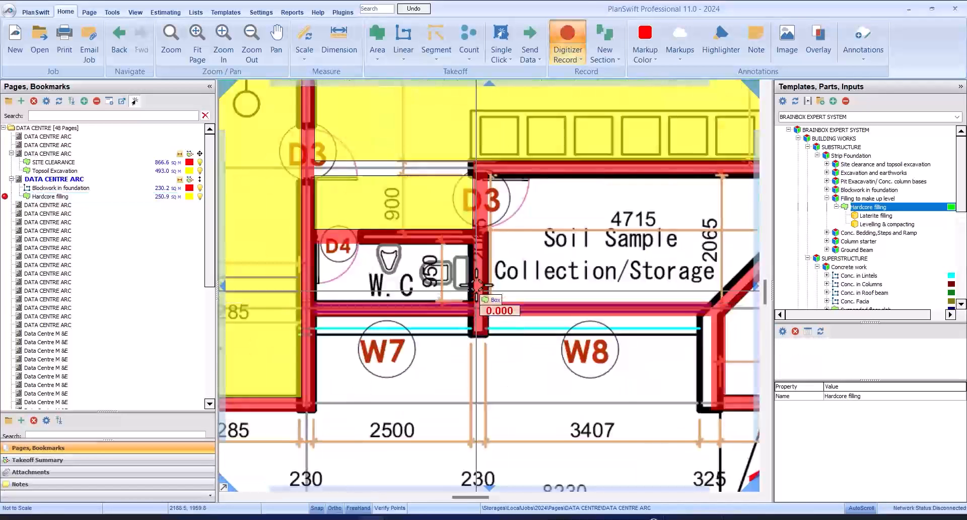
{"action": "key", "text": "Escape"}
{"action": "key", "text": "r"}
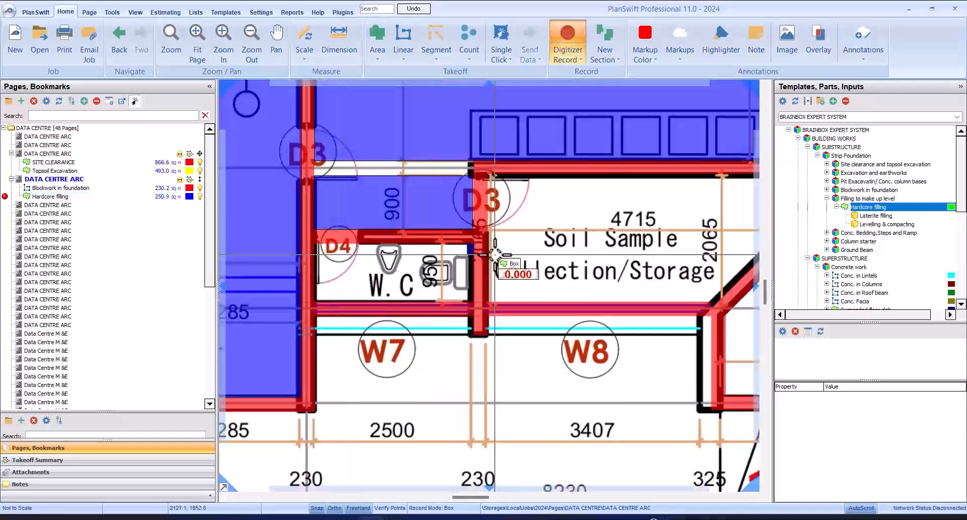
{"action": "left_click", "coordinate": [472, 249]}
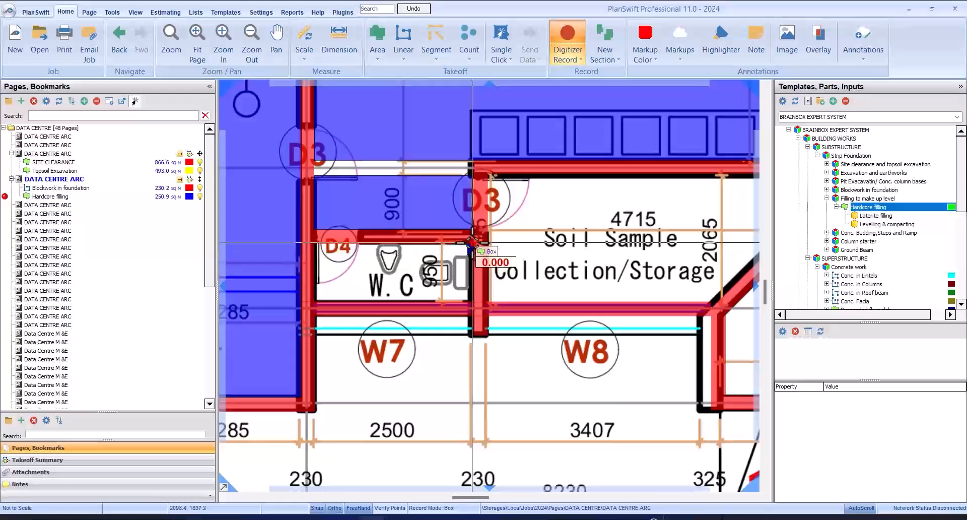
{"action": "left_click", "coordinate": [316, 307]}
{"action": "key", "text": "Escape"}
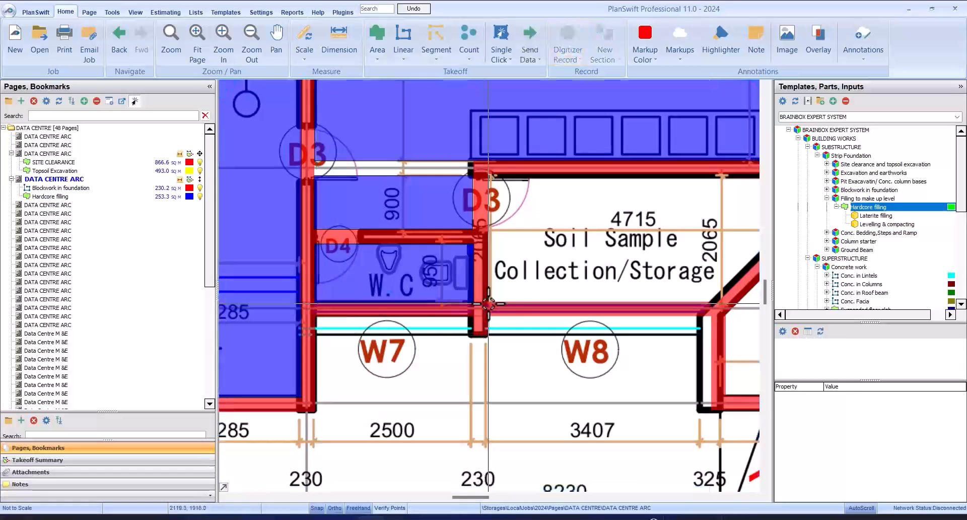
Add rectangular hardcore filling areas over the two adjoining W.C.s next to the Site Plot Matching room at grid F.
{"action": "key", "text": "r"}
{"action": "scroll", "coordinate": [497, 242], "scroll_direction": "down", "scroll_amount": 4}
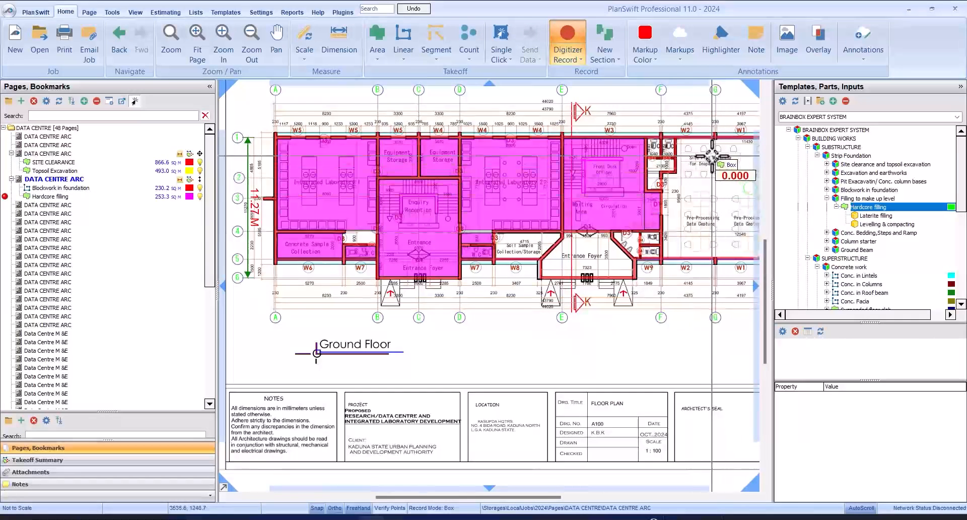
{"action": "scroll", "coordinate": [688, 154], "scroll_direction": "up", "scroll_amount": 4}
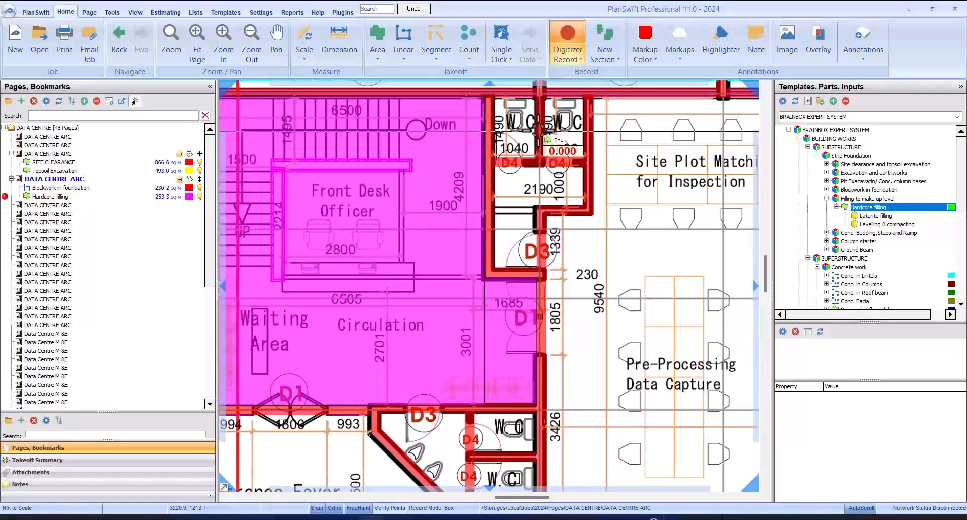
{"action": "left_click", "coordinate": [585, 96]}
{"action": "left_click", "coordinate": [546, 155]}
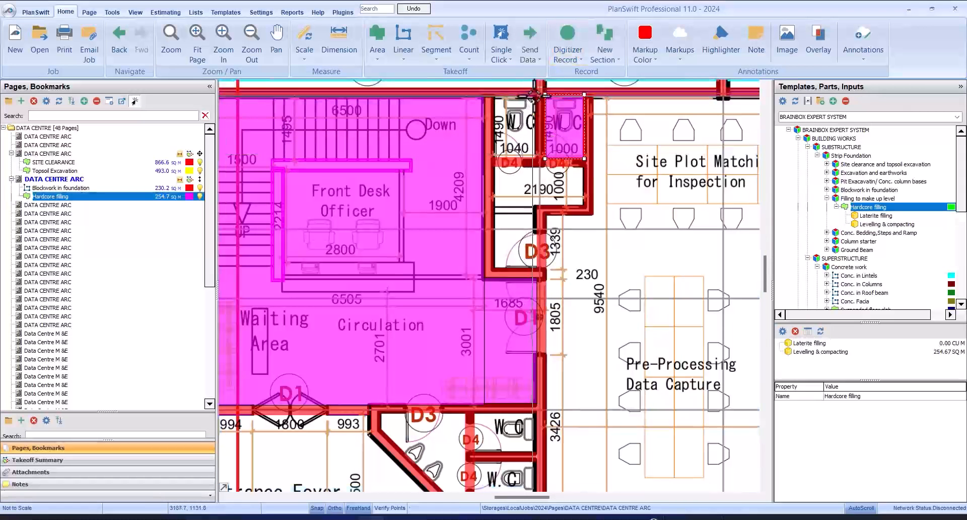
{"action": "key", "text": "r"}
{"action": "left_click", "coordinate": [535, 97]}
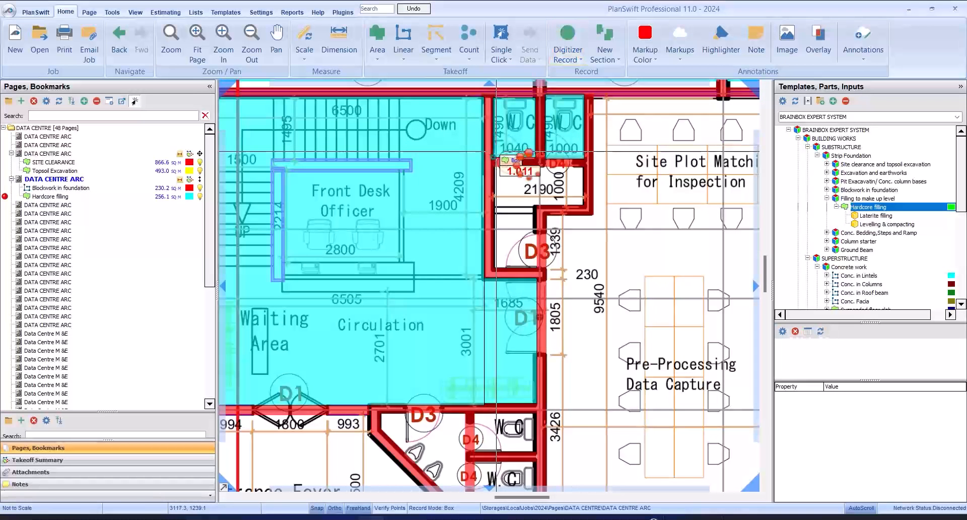
Add rectangular hardcore filling areas over the 2190 mm wide lobby in front of these W.C.s and the recess at door D3.
{"action": "key", "text": "r"}
{"action": "left_click", "coordinate": [585, 167]}
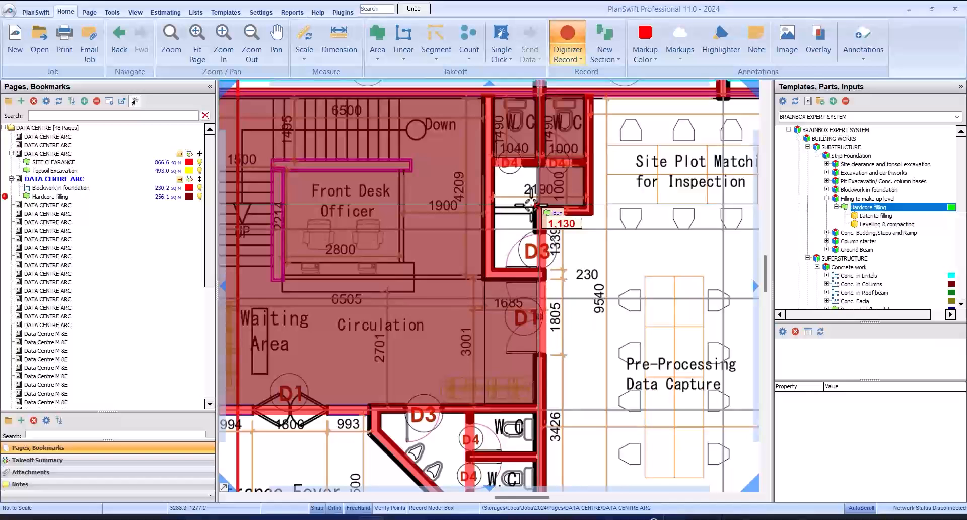
{"action": "left_click", "coordinate": [493, 206]}
{"action": "key", "text": "r"}
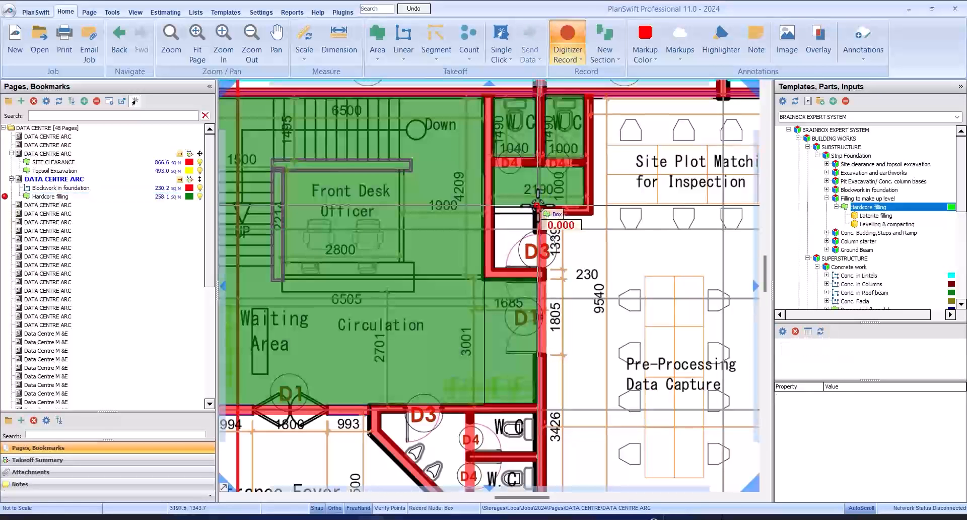
{"action": "left_click", "coordinate": [536, 206]}
{"action": "left_click", "coordinate": [494, 267]}
{"action": "scroll", "coordinate": [470, 177], "scroll_direction": "down", "scroll_amount": 2}
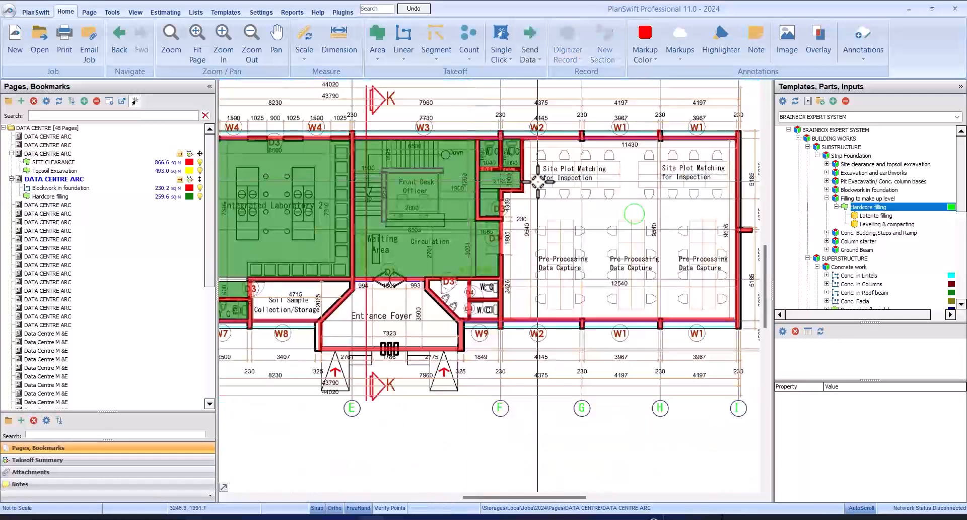
Cover the Pre-Processing Data Capture and Site Plot Matching for Inspection hall between grids F and I with two rectangular hardcore filling areas.
{"action": "key", "text": "r"}
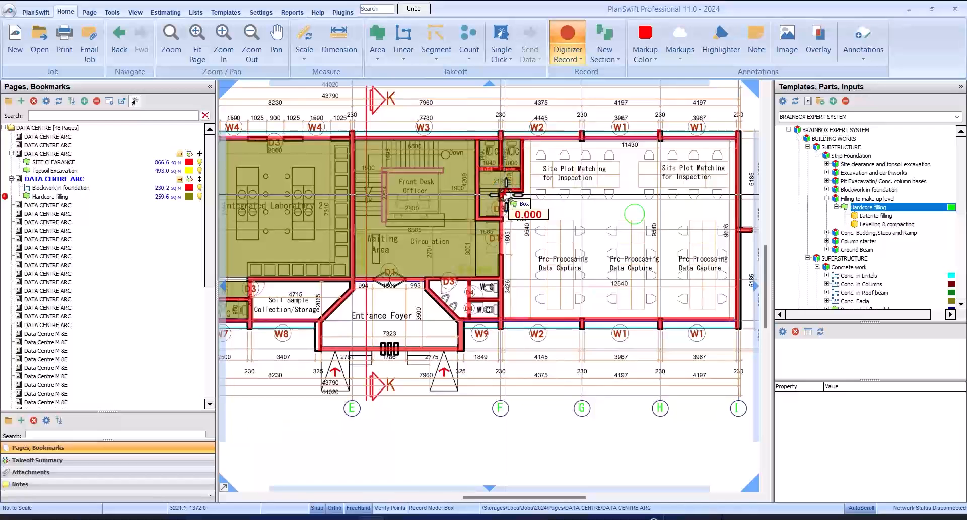
{"action": "left_click", "coordinate": [505, 196]}
{"action": "left_click", "coordinate": [738, 319]}
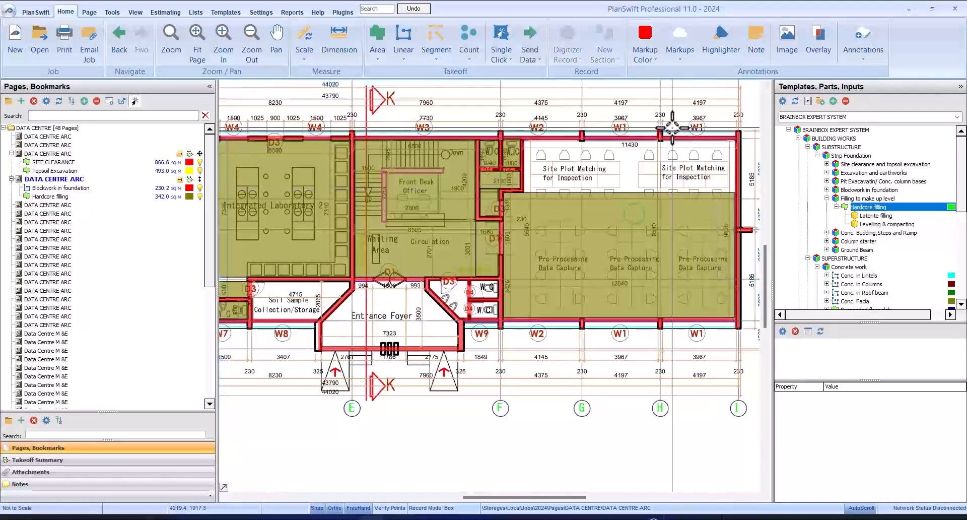
{"action": "key", "text": "r"}
{"action": "left_click", "coordinate": [738, 196]}
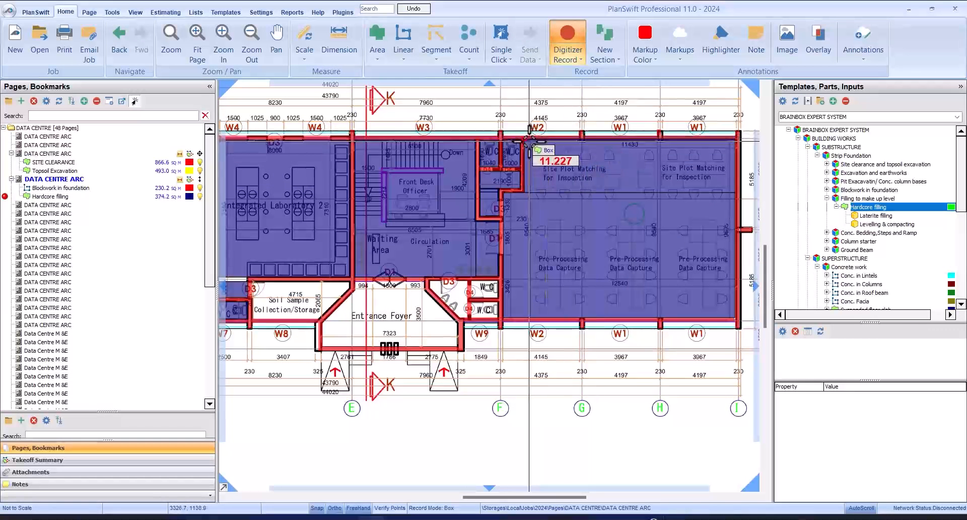
{"action": "left_click", "coordinate": [529, 141]}
Add rectangular hardcore filling areas over the two W.C.s beside the Entrance Foyer, near window W9 at grid F.
{"action": "key", "text": "r"}
{"action": "scroll", "coordinate": [688, 124], "scroll_direction": "down", "scroll_amount": 1}
{"action": "scroll", "coordinate": [552, 249], "scroll_direction": "up", "scroll_amount": 3}
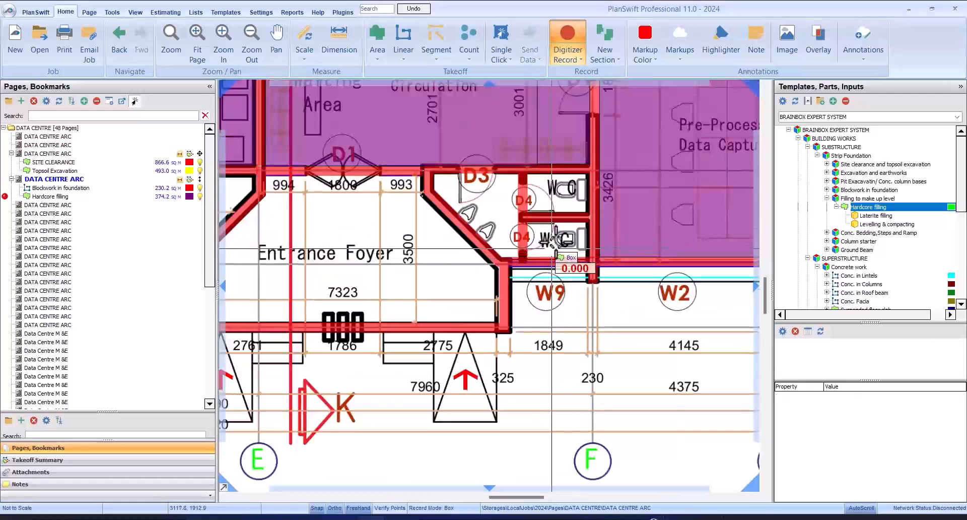
{"action": "left_click", "coordinate": [532, 208]}
{"action": "key", "text": "r"}
{"action": "left_click", "coordinate": [589, 226]}
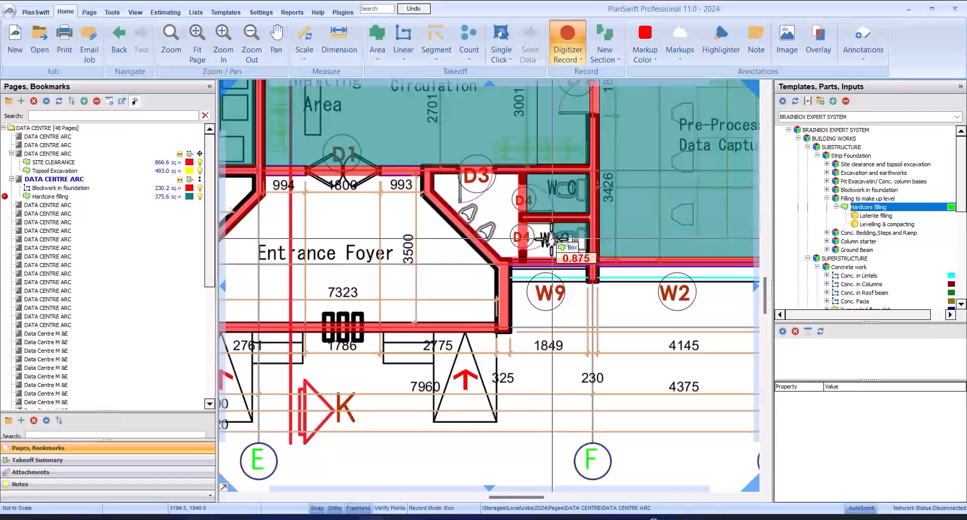
Add a rectangular hardcore filling area over the 900 mm lobby between Integrated Laboratory 1 and the W.C. beside grid B.
{"action": "key", "text": "r"}
{"action": "scroll", "coordinate": [408, 202], "scroll_direction": "down", "scroll_amount": 3}
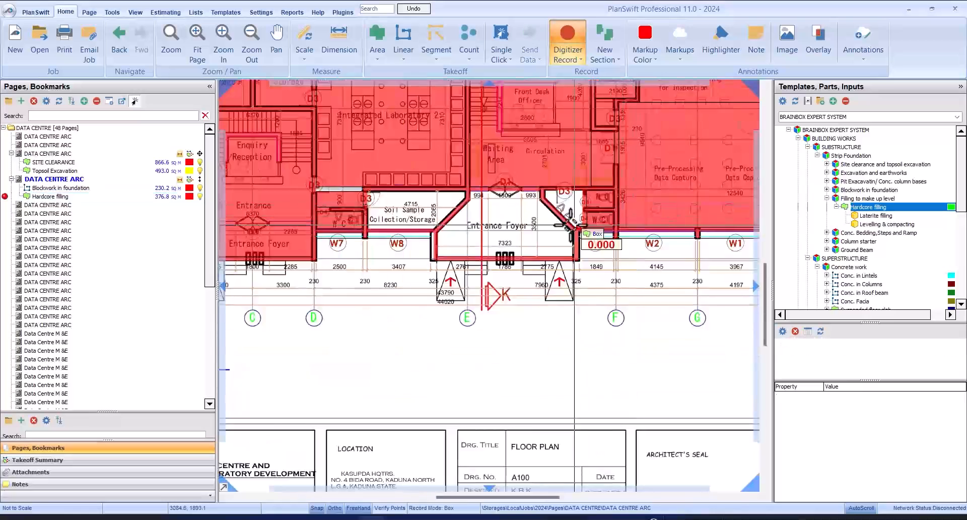
{"action": "scroll", "coordinate": [408, 203], "scroll_direction": "up", "scroll_amount": 1}
{"action": "scroll", "coordinate": [723, 244], "scroll_direction": "down", "scroll_amount": 2}
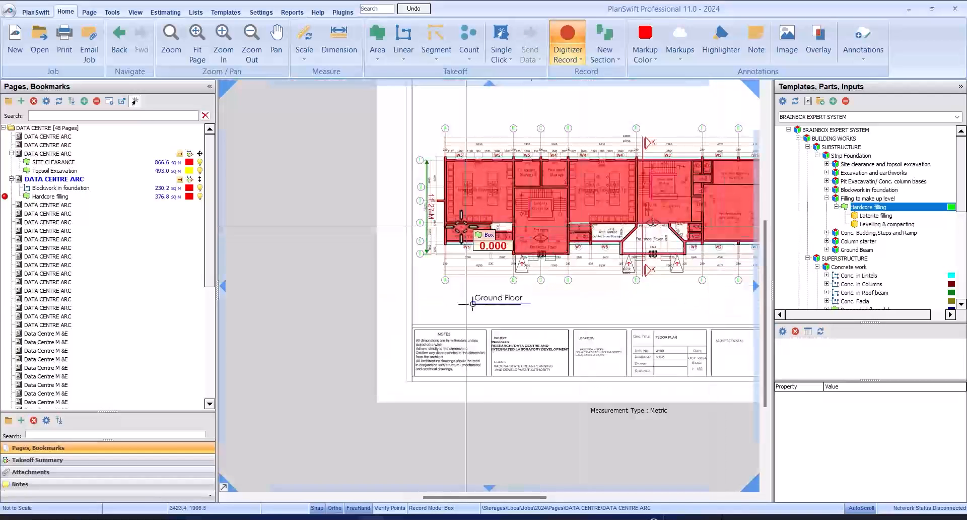
{"action": "scroll", "coordinate": [471, 223], "scroll_direction": "up", "scroll_amount": 3}
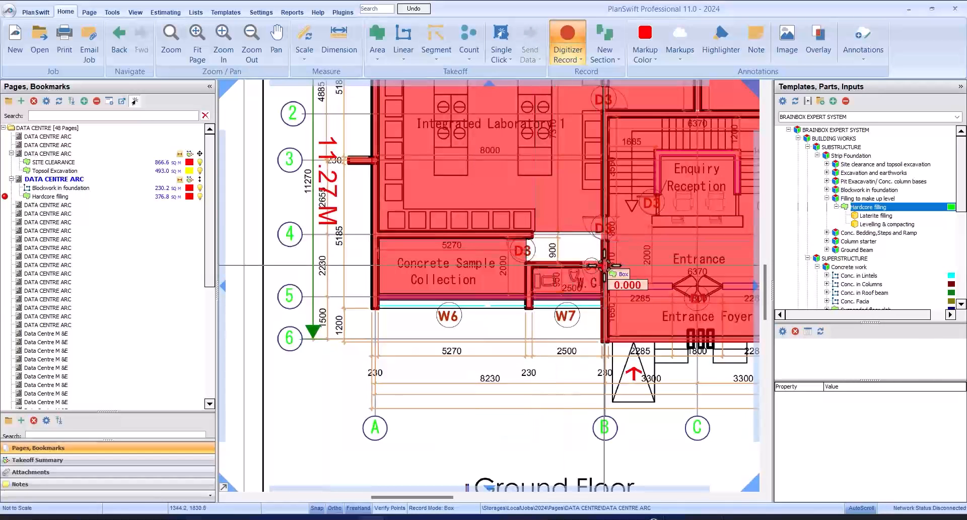
{"action": "scroll", "coordinate": [550, 247], "scroll_direction": "up", "scroll_amount": 2}
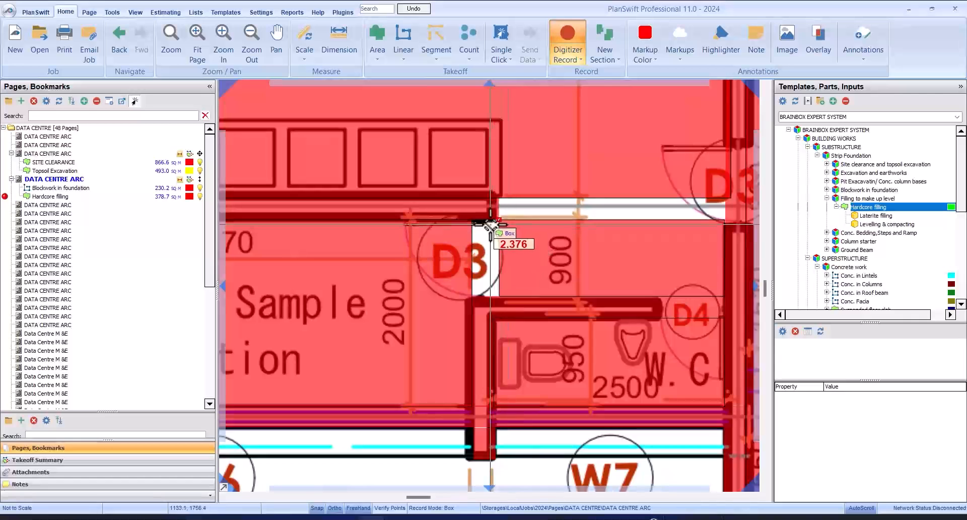
{"action": "key", "text": "r"}
{"action": "scroll", "coordinate": [543, 227], "scroll_direction": "down", "scroll_amount": 3}
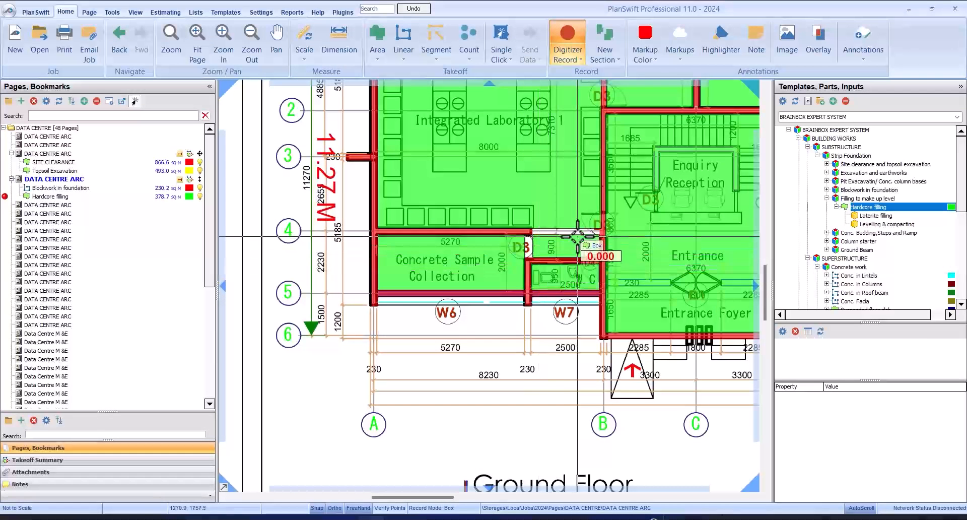
{"action": "scroll", "coordinate": [551, 229], "scroll_direction": "up", "scroll_amount": 2}
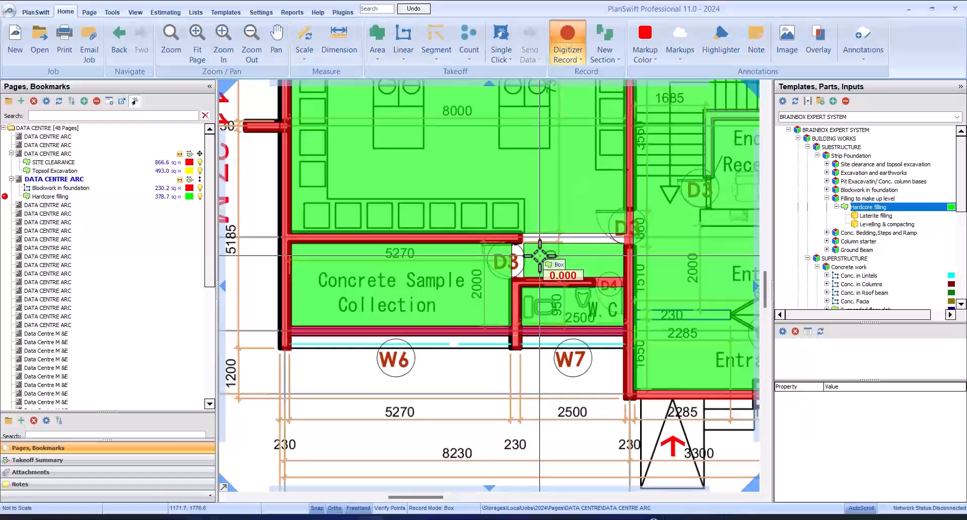
{"action": "scroll", "coordinate": [544, 242], "scroll_direction": "down", "scroll_amount": 3}
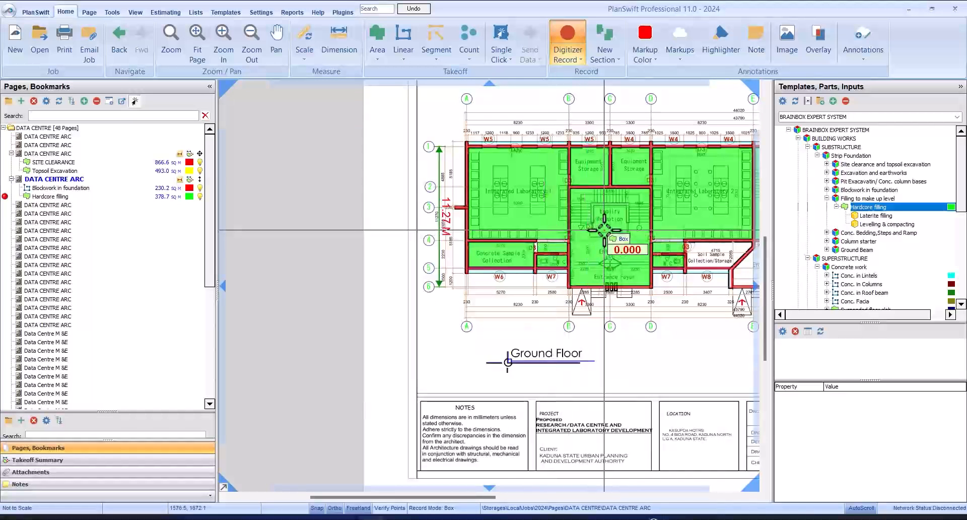
{"action": "scroll", "coordinate": [596, 235], "scroll_direction": "up", "scroll_amount": 2}
{"action": "scroll", "coordinate": [579, 250], "scroll_direction": "down", "scroll_amount": 3}
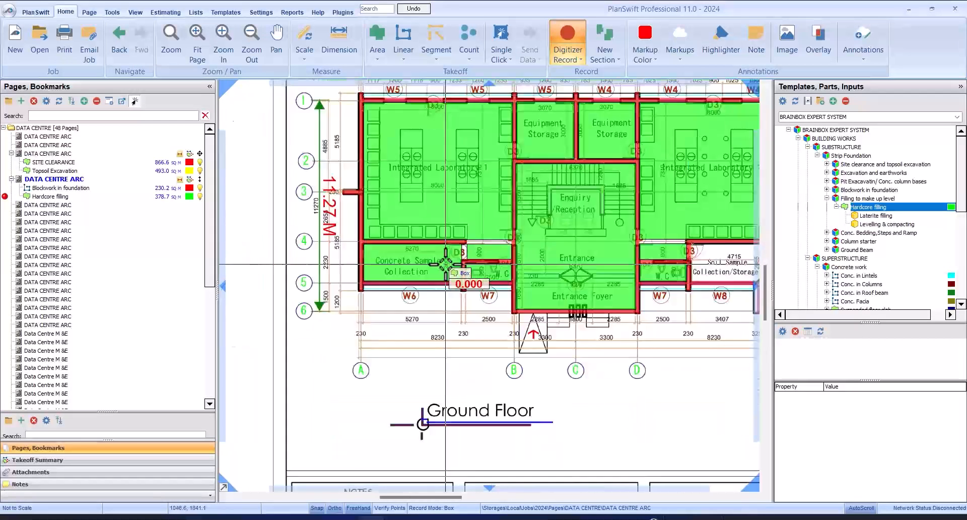
Trace a point-to-point hardcore filling area around the splayed Entrance Foyer outside door D1, between grids E and F.
{"action": "scroll", "coordinate": [622, 281], "scroll_direction": "up", "scroll_amount": 3}
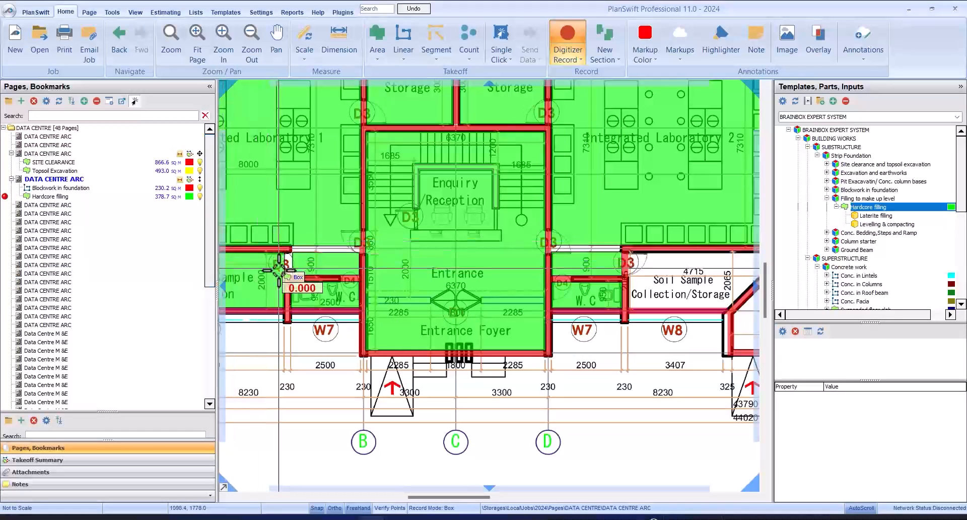
{"action": "scroll", "coordinate": [353, 257], "scroll_direction": "down", "scroll_amount": 2}
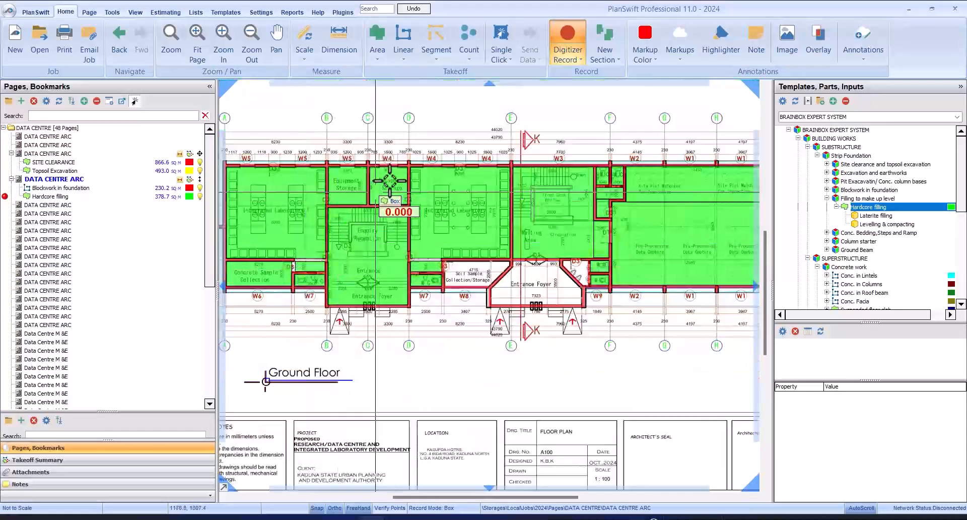
{"action": "scroll", "coordinate": [408, 201], "scroll_direction": "up", "scroll_amount": 1}
{"action": "scroll", "coordinate": [444, 224], "scroll_direction": "down", "scroll_amount": 2}
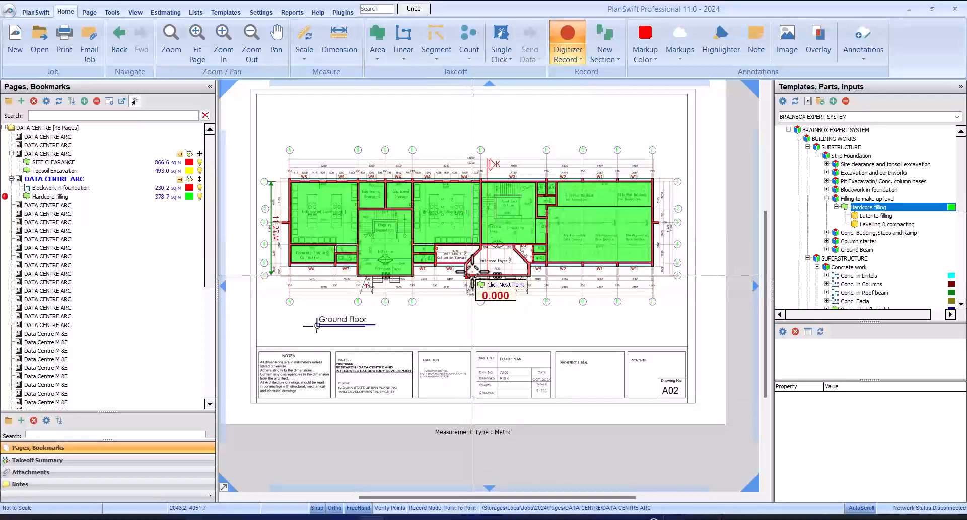
{"action": "scroll", "coordinate": [472, 276], "scroll_direction": "up", "scroll_amount": 4}
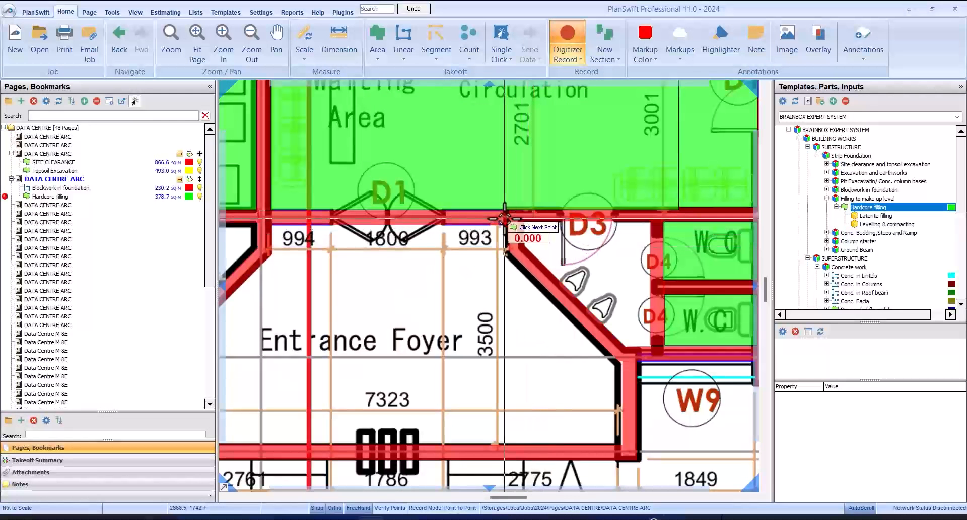
{"action": "left_click", "coordinate": [509, 255]}
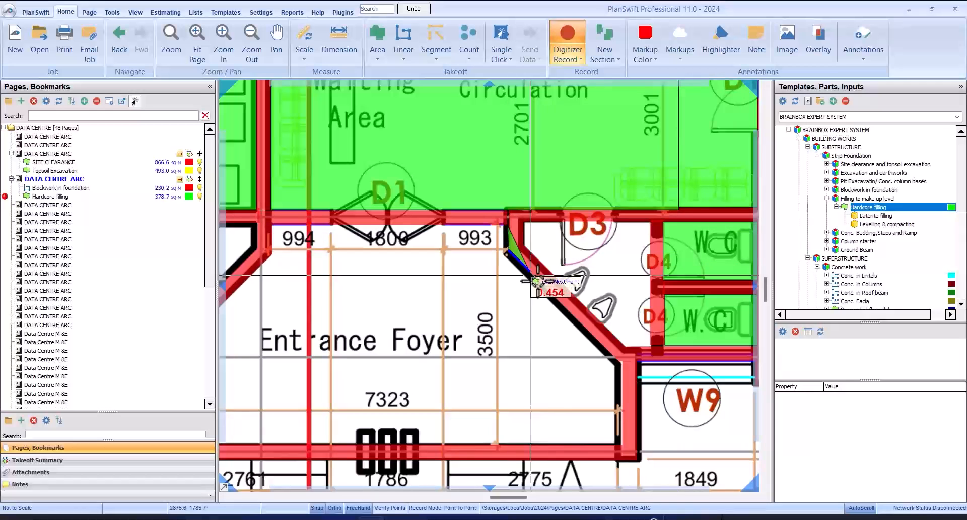
{"action": "left_click", "coordinate": [623, 450]}
{"action": "scroll", "coordinate": [635, 448], "scroll_direction": "down", "scroll_amount": 3}
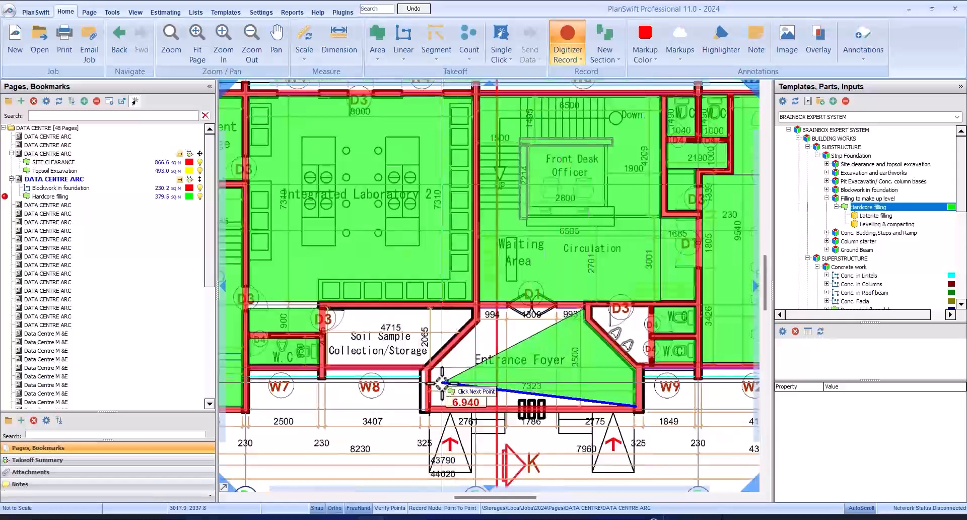
{"action": "left_click", "coordinate": [436, 406]}
{"action": "left_click", "coordinate": [434, 370]}
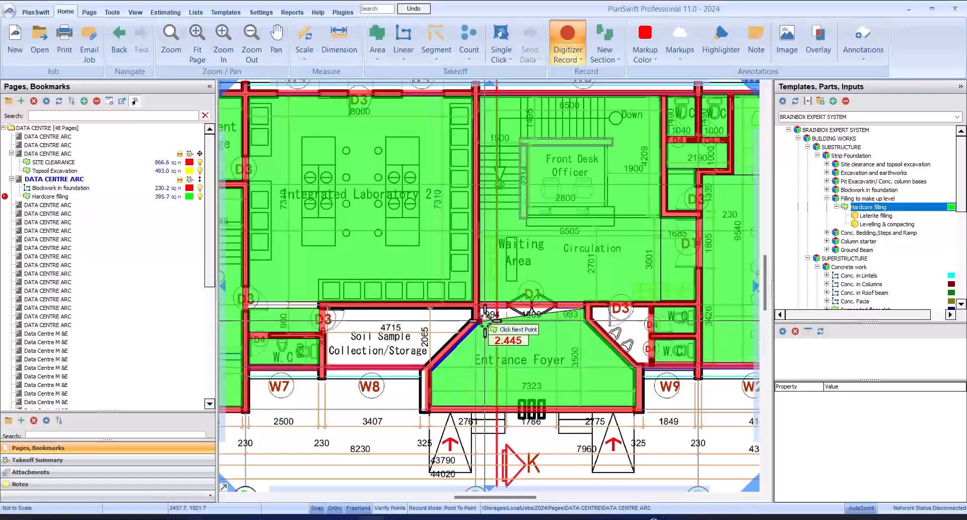
{"action": "left_click", "coordinate": [465, 313]}
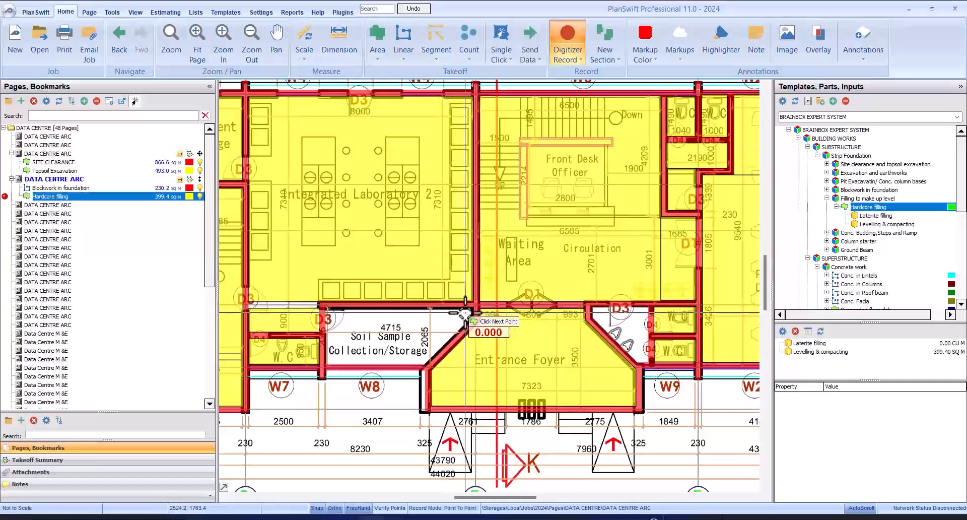
Trace a point-to-point hardcore filling area over the Soil Sample Collection/Storage room, following its splayed wall.
{"action": "left_click", "coordinate": [472, 311]}
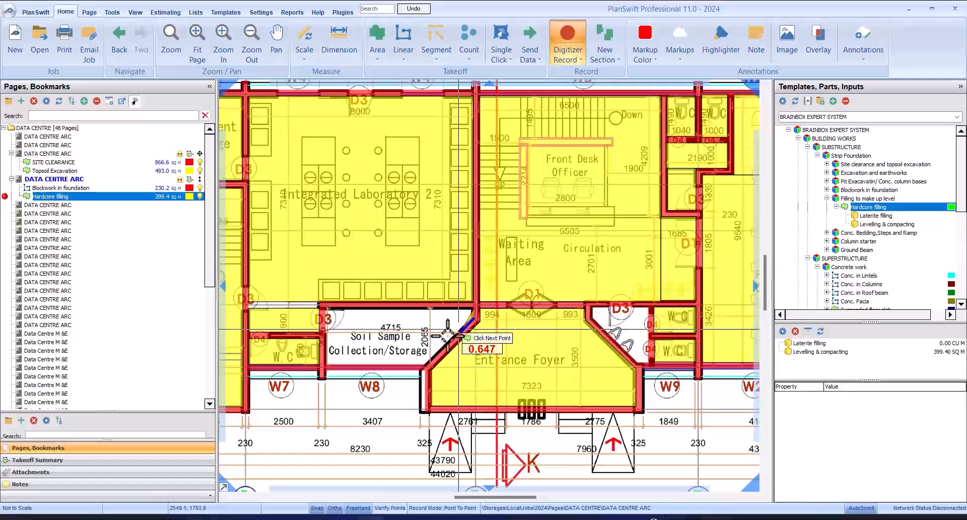
{"action": "left_click", "coordinate": [428, 365]}
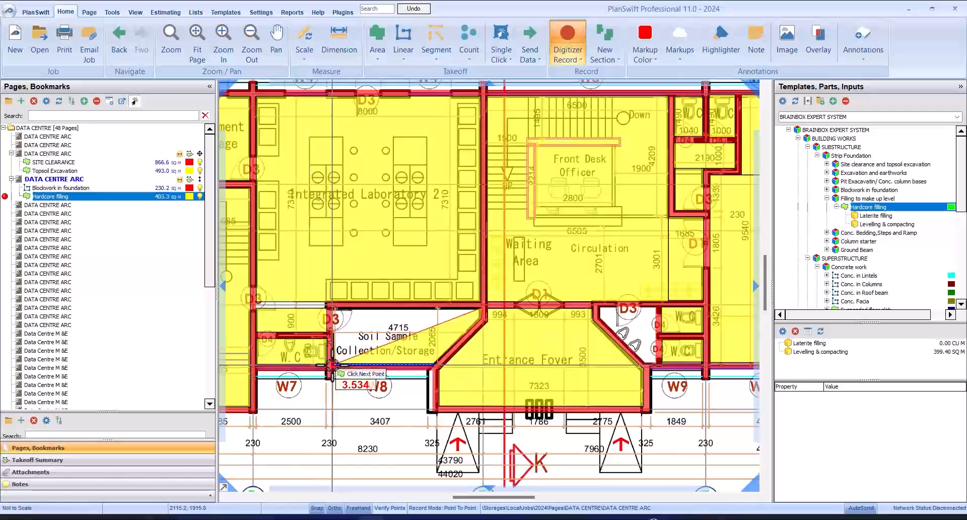
{"action": "left_click", "coordinate": [332, 367]}
{"action": "left_click", "coordinate": [338, 313]}
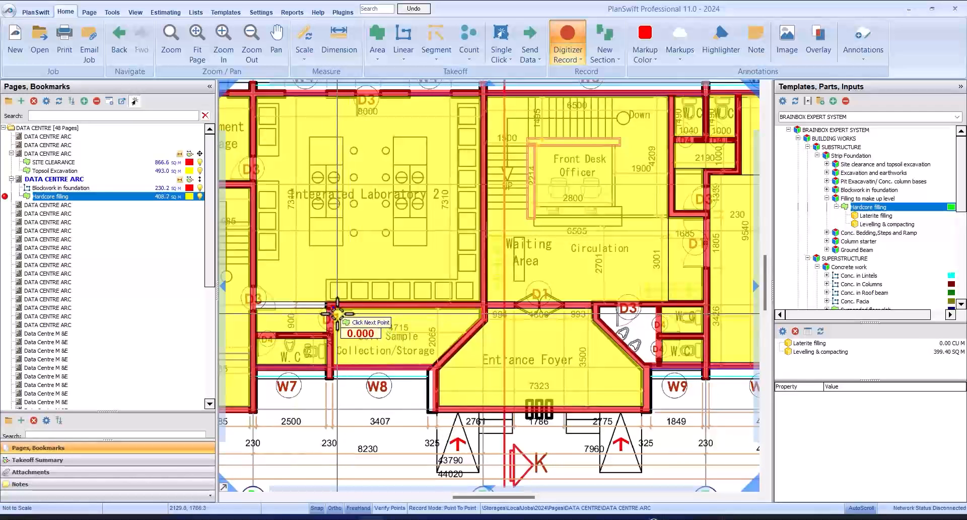
{"action": "key", "text": "Return"}
Trace a point-to-point hardcore filling area over the splayed washroom lobby at door D3, beside the W.C.s near window W9.
{"action": "scroll", "coordinate": [657, 304], "scroll_direction": "up", "scroll_amount": 2}
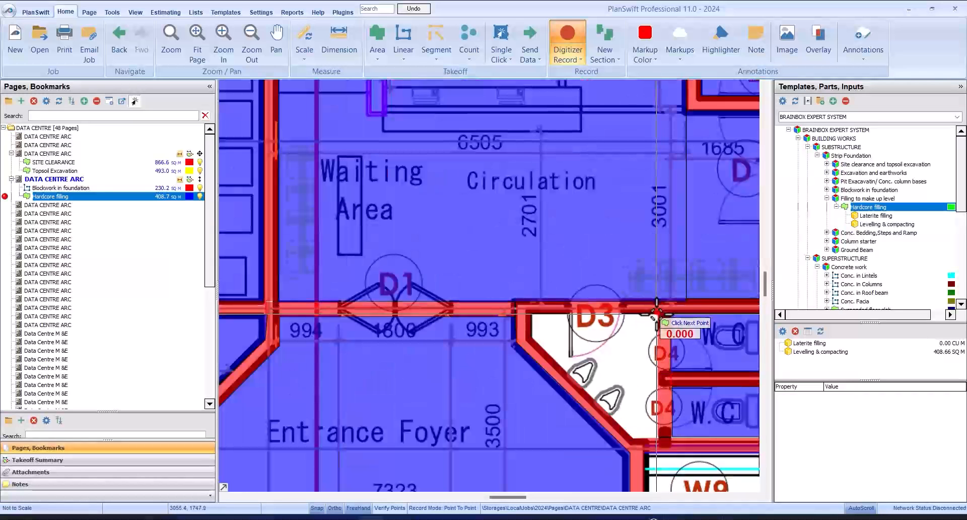
{"action": "left_click", "coordinate": [658, 436]}
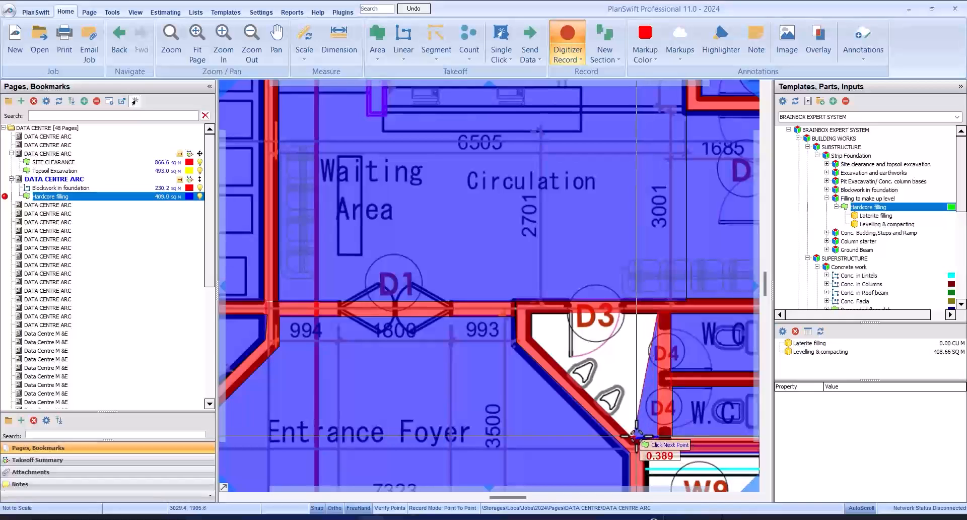
{"action": "left_click", "coordinate": [635, 437]}
{"action": "left_click", "coordinate": [534, 314]}
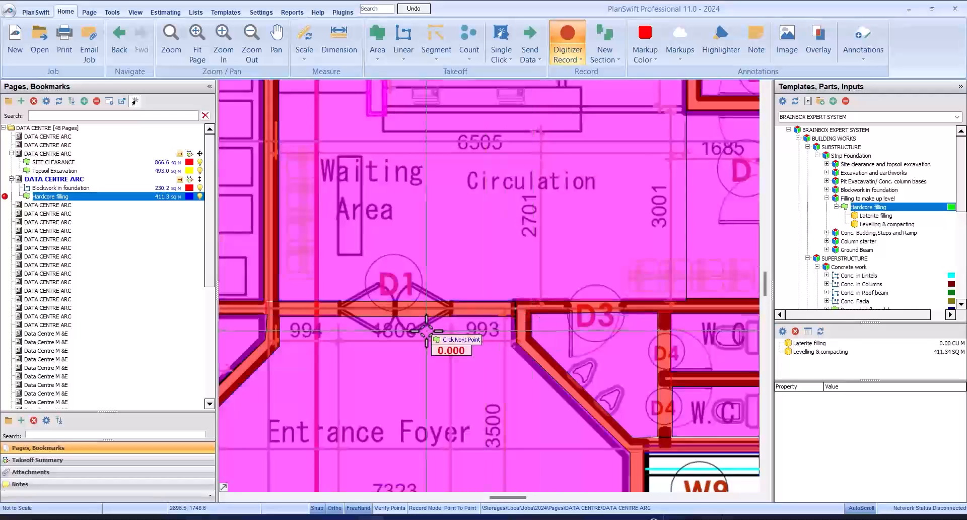
Check the hardcore filling coverage across the ground floor plan and stop recording the takeoff.
{"action": "scroll", "coordinate": [533, 313], "scroll_direction": "down", "scroll_amount": 3}
{"action": "scroll", "coordinate": [333, 302], "scroll_direction": "up", "scroll_amount": 2}
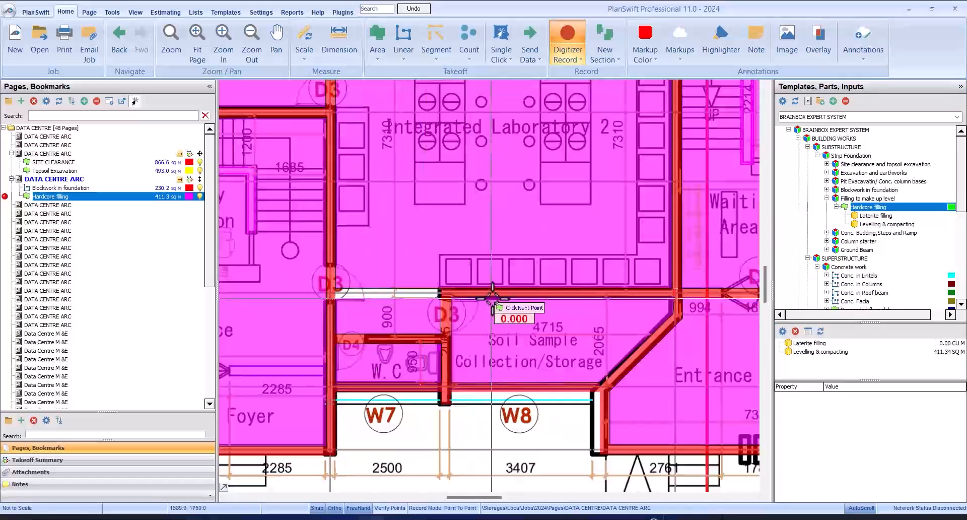
{"action": "scroll", "coordinate": [348, 307], "scroll_direction": "down", "scroll_amount": 4}
{"action": "scroll", "coordinate": [343, 309], "scroll_direction": "up", "scroll_amount": 6}
{"action": "scroll", "coordinate": [508, 314], "scroll_direction": "down", "scroll_amount": 4}
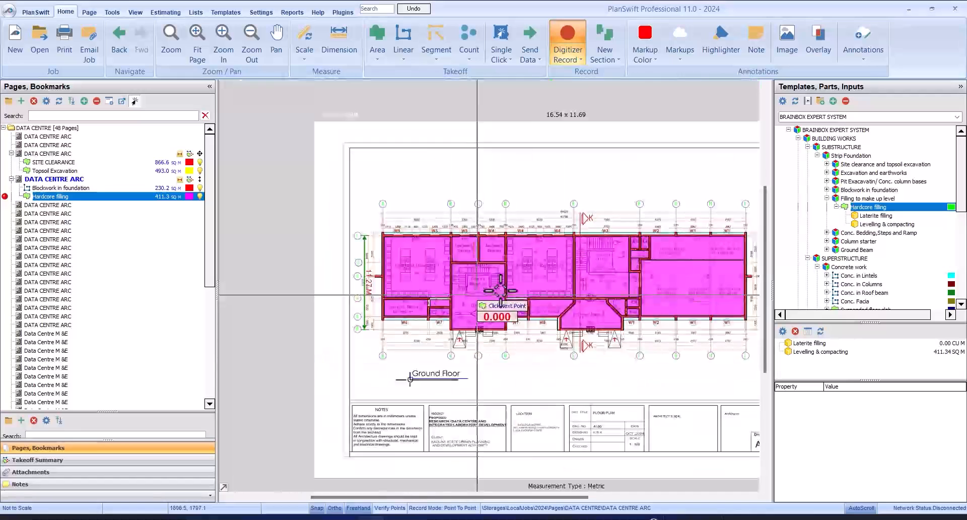
{"action": "scroll", "coordinate": [486, 319], "scroll_direction": "up", "scroll_amount": 3}
{"action": "scroll", "coordinate": [468, 287], "scroll_direction": "down", "scroll_amount": 3}
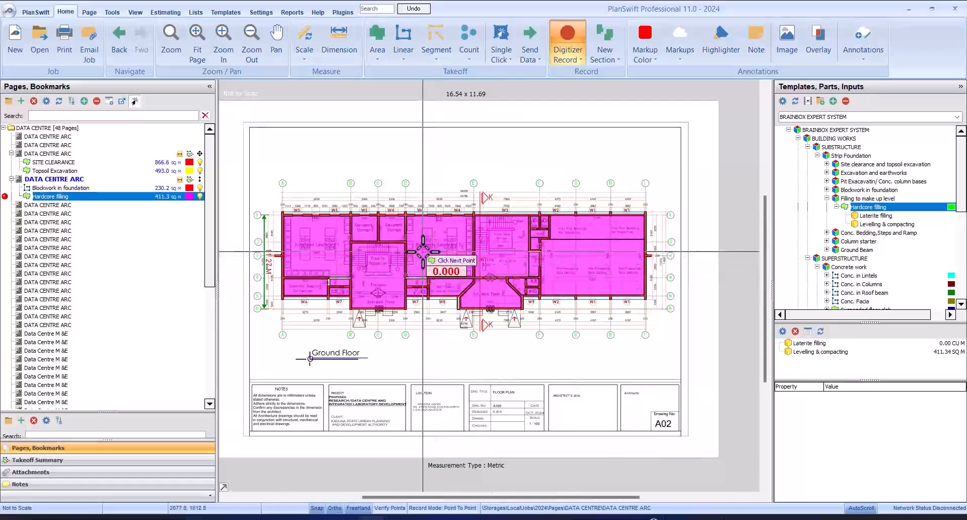
{"action": "scroll", "coordinate": [466, 229], "scroll_direction": "up", "scroll_amount": 2}
{"action": "right_click", "coordinate": [506, 244]}
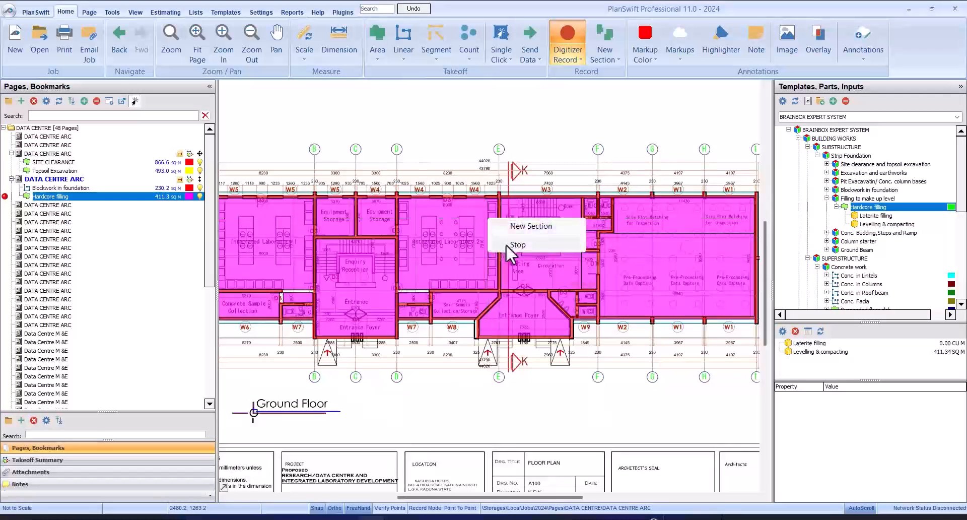
{"action": "left_click", "coordinate": [506, 248]}
{"action": "scroll", "coordinate": [452, 227], "scroll_direction": "down", "scroll_amount": 3}
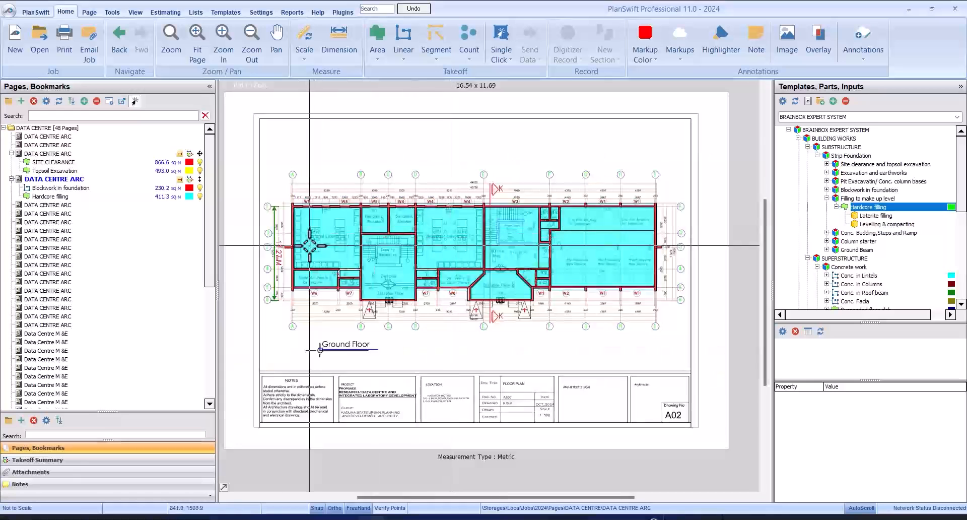
Show the takeoff summary and select the laterite filling part under Hardcore filling.
{"action": "mouse_move", "coordinate": [389, 273]}
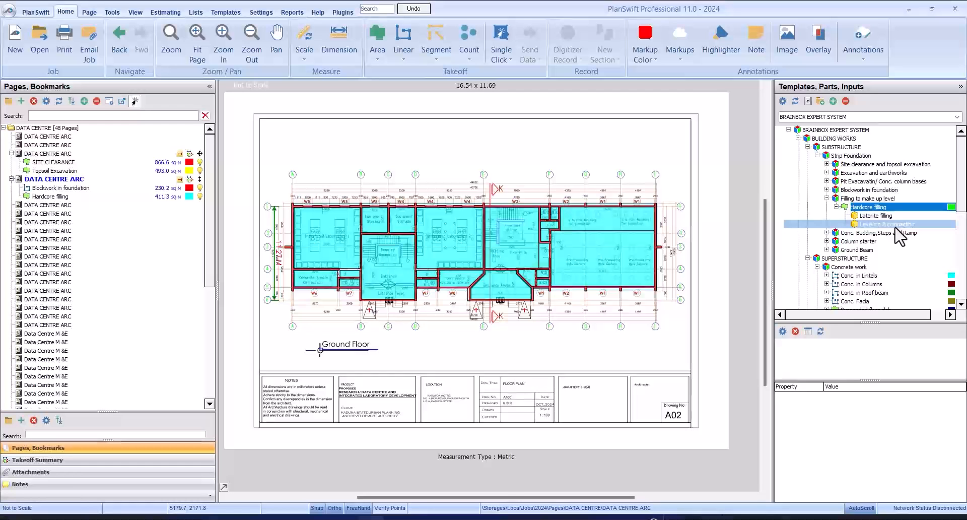
{"action": "left_click", "coordinate": [73, 458]}
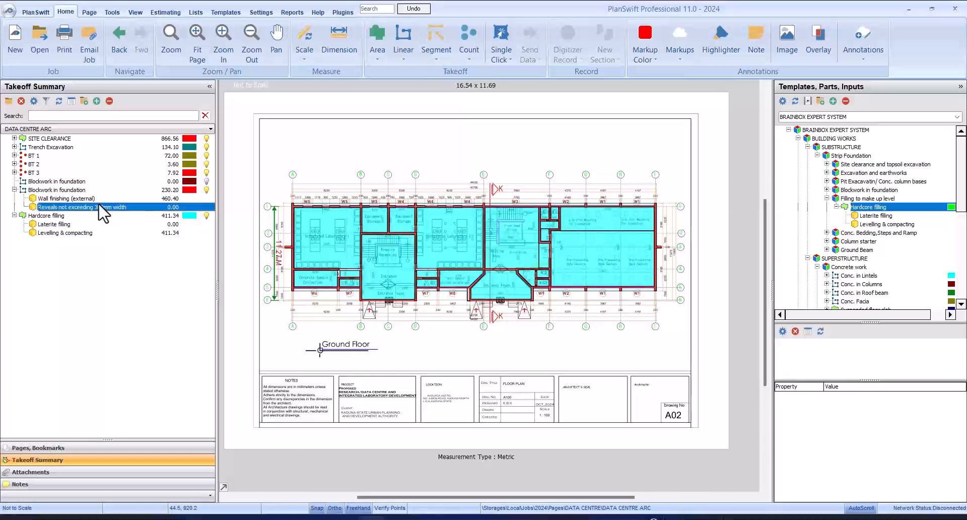
{"action": "left_click", "coordinate": [90, 216]}
{"action": "left_click", "coordinate": [92, 225]}
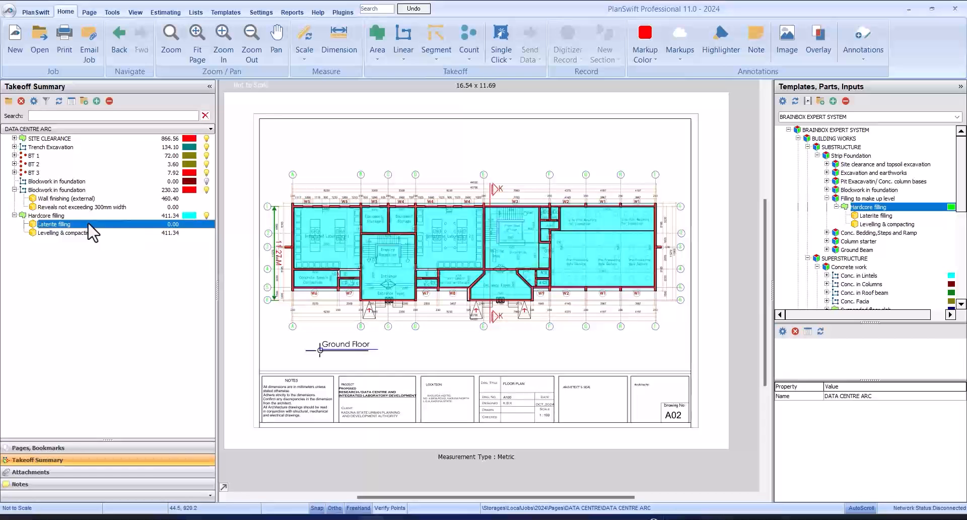
Try to set the laterite filling's thickness to 0.60.
{"action": "double_click", "coordinate": [89, 225]}
{"action": "left_click", "coordinate": [484, 264]}
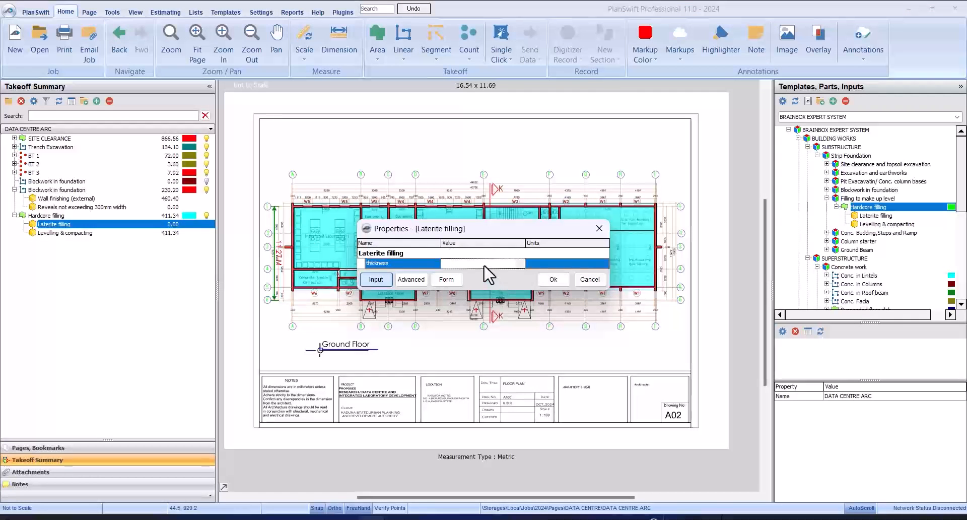
{"action": "left_click", "coordinate": [519, 264]}
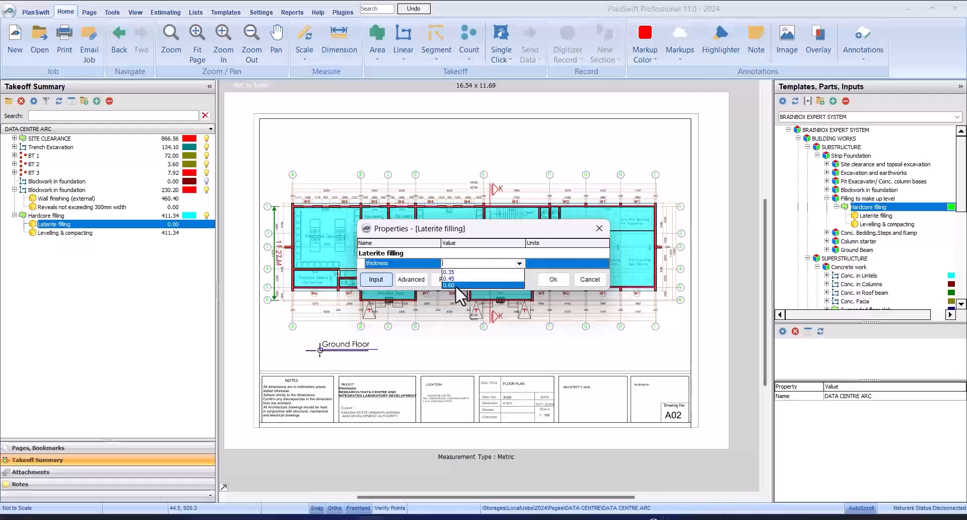
{"action": "left_click", "coordinate": [561, 282]}
{"action": "left_click", "coordinate": [561, 283]}
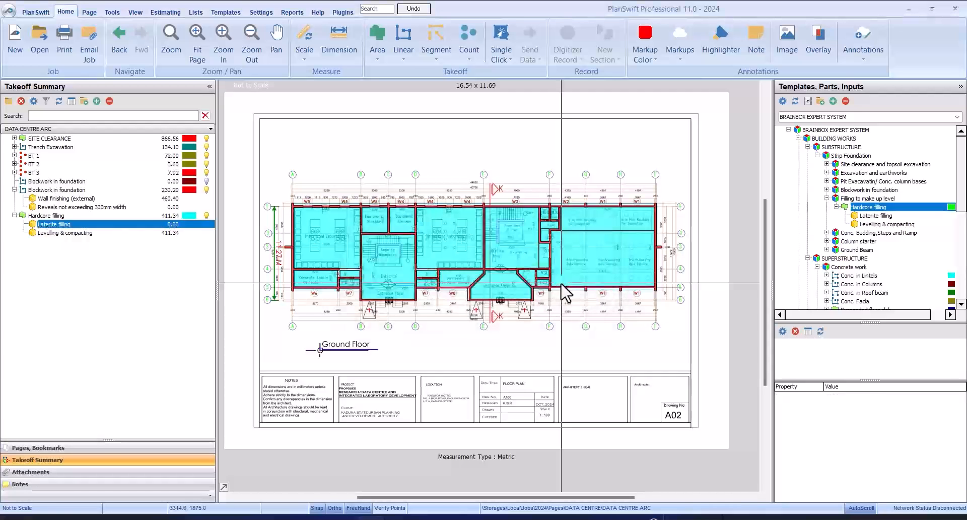
Set the thickness of the laterite filling under Hardcore filling to 0.60.
{"action": "double_click", "coordinate": [92, 226]}
{"action": "left_click", "coordinate": [455, 264]}
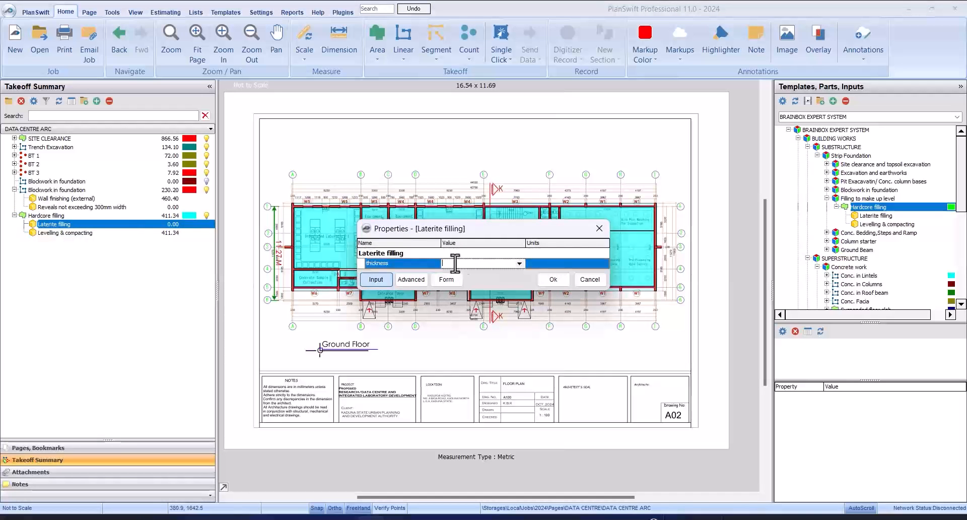
{"action": "left_click", "coordinate": [484, 285]}
{"action": "left_click", "coordinate": [552, 279]}
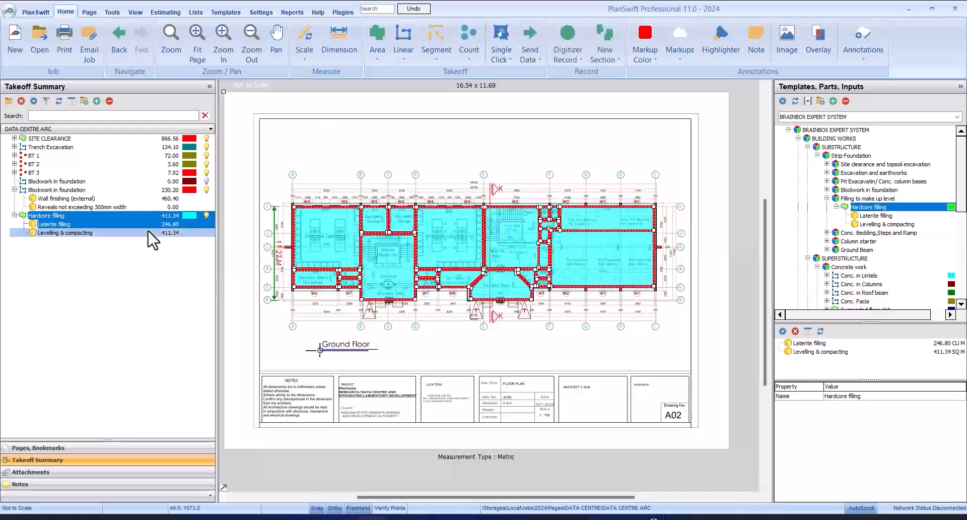
{"action": "left_click", "coordinate": [96, 233]}
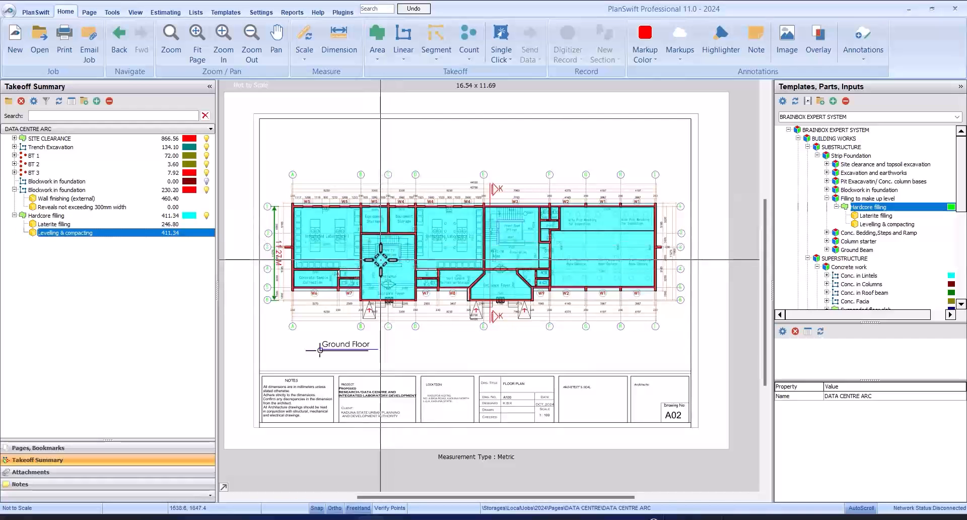
Add a Blockwork in foundation segment across the D3 opening between Concrete Sample Collection and the 900 mm lobby, and stop recording.
{"action": "scroll", "coordinate": [373, 281], "scroll_direction": "up", "scroll_amount": 5}
{"action": "scroll", "coordinate": [370, 287], "scroll_direction": "up", "scroll_amount": 2}
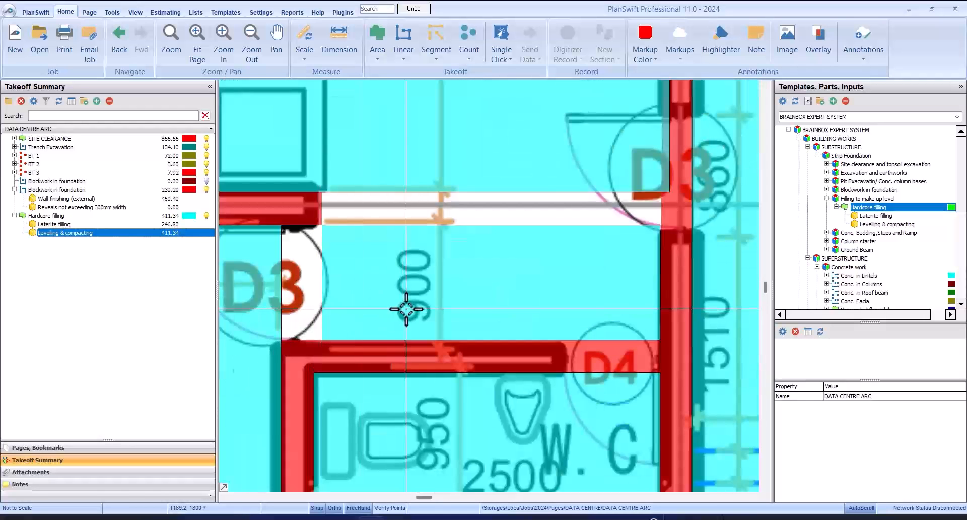
{"action": "scroll", "coordinate": [355, 297], "scroll_direction": "down", "scroll_amount": 2}
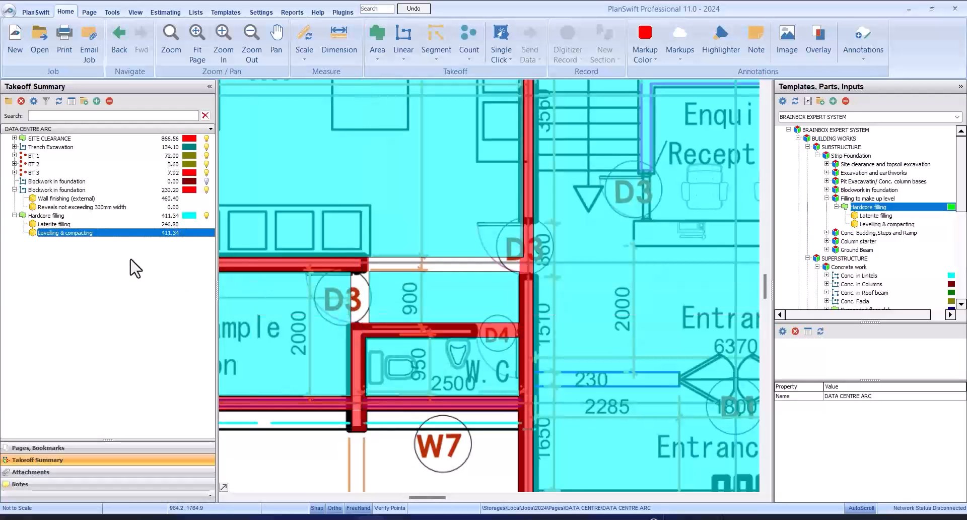
{"action": "left_click", "coordinate": [8, 191]}
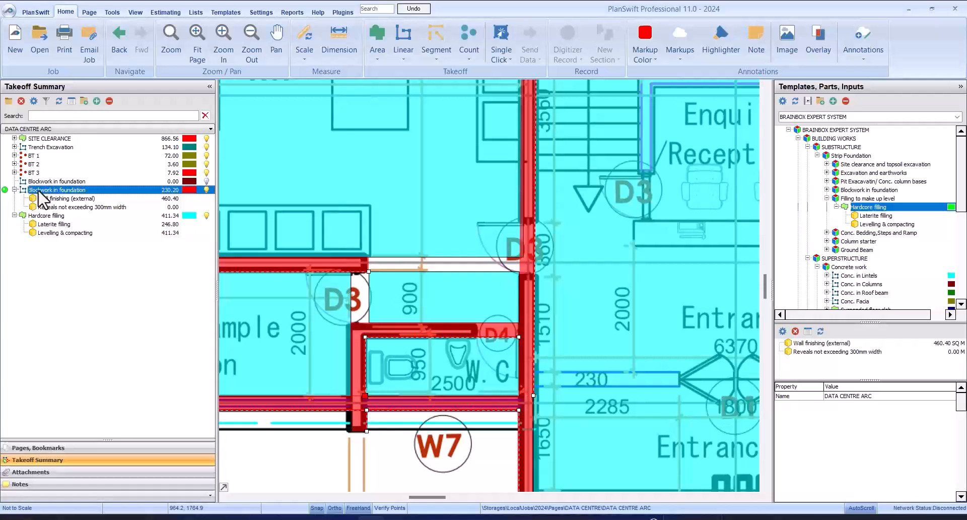
{"action": "left_click", "coordinate": [4, 190]}
{"action": "left_click", "coordinate": [351, 322]}
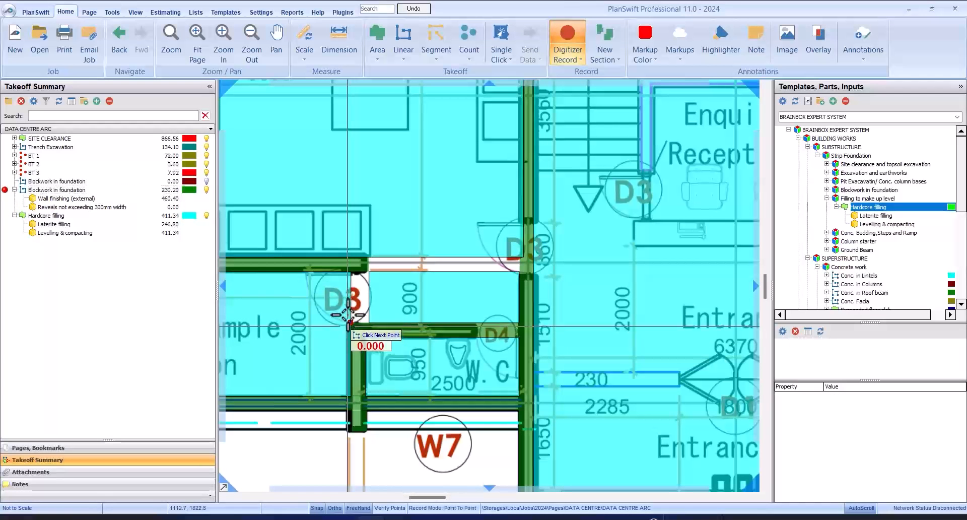
{"action": "right_click", "coordinate": [416, 258]}
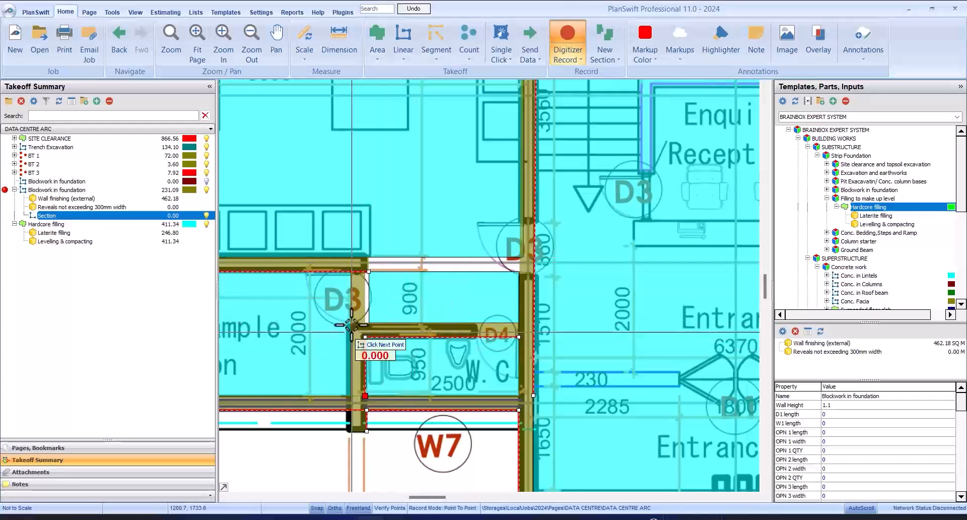
{"action": "scroll", "coordinate": [359, 279], "scroll_direction": "down", "scroll_amount": 2}
{"action": "left_click", "coordinate": [5, 190]}
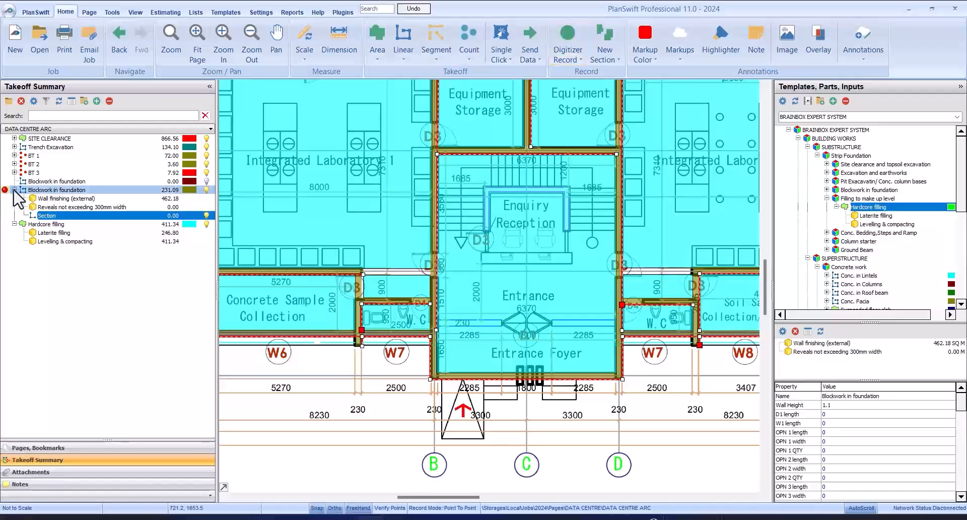
{"action": "scroll", "coordinate": [514, 283], "scroll_direction": "down", "scroll_amount": 4}
{"action": "scroll", "coordinate": [536, 267], "scroll_direction": "up", "scroll_amount": 3}
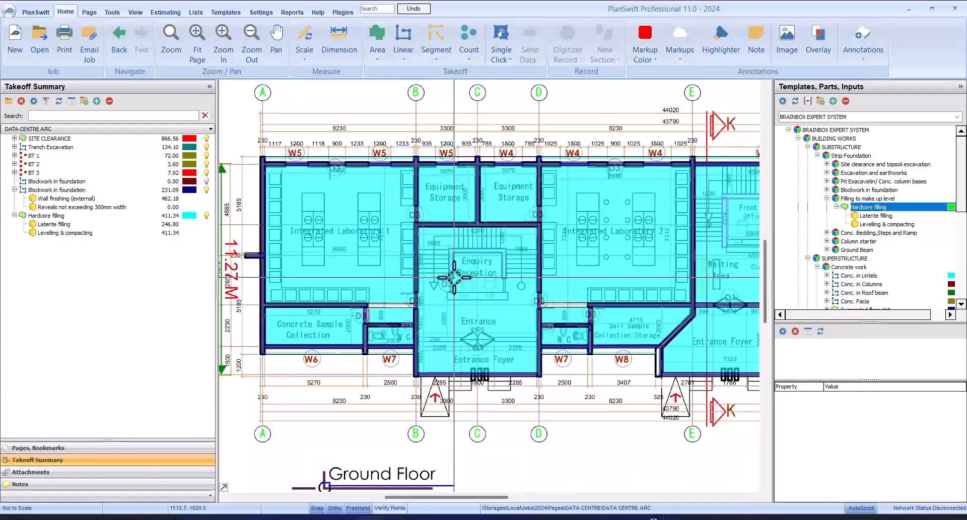
Collapse the Filling to make up level templates and expand Conc. in bed under Conc. Bedding, Steps and Ramp.
{"action": "scroll", "coordinate": [444, 286], "scroll_direction": "up", "scroll_amount": 3}
{"action": "scroll", "coordinate": [445, 286], "scroll_direction": "down", "scroll_amount": 5}
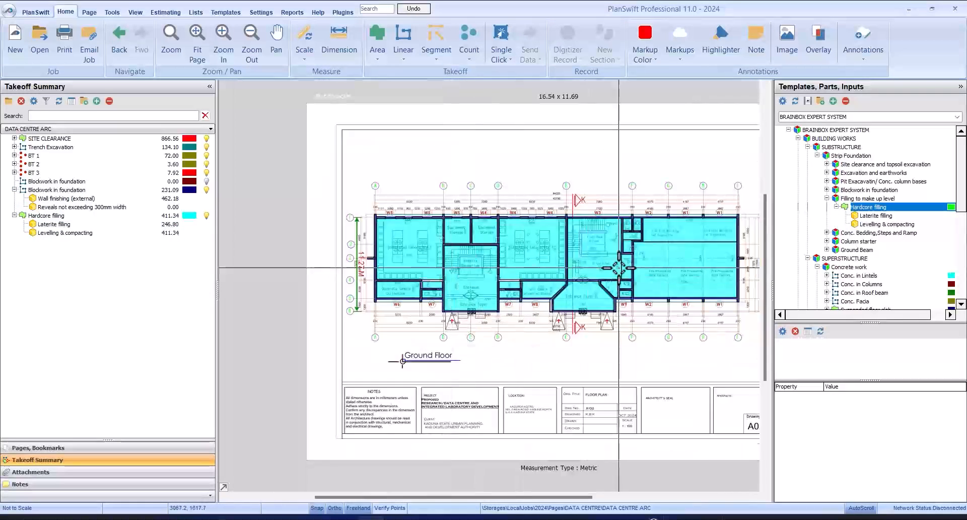
{"action": "scroll", "coordinate": [584, 247], "scroll_direction": "up", "scroll_amount": 2}
{"action": "scroll", "coordinate": [584, 247], "scroll_direction": "down", "scroll_amount": 2}
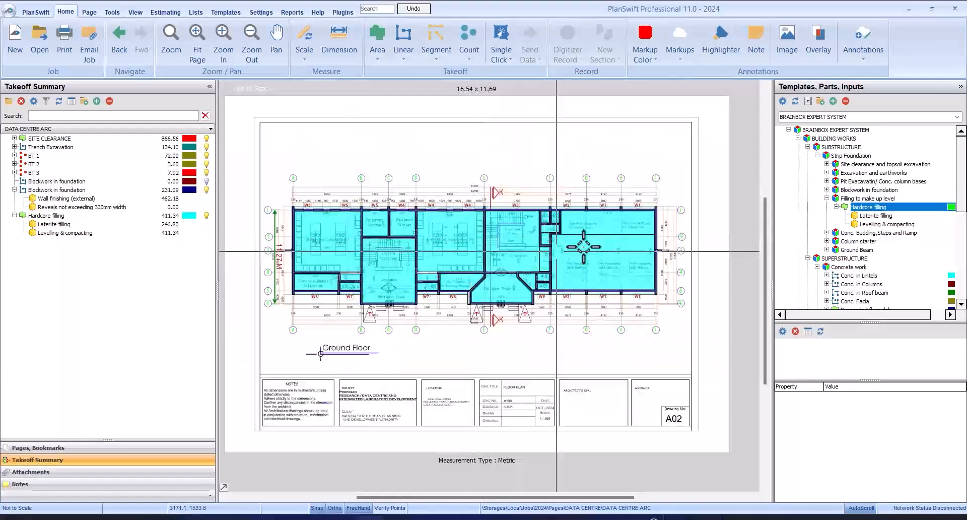
{"action": "left_click", "coordinate": [836, 206]}
{"action": "left_click", "coordinate": [835, 199]}
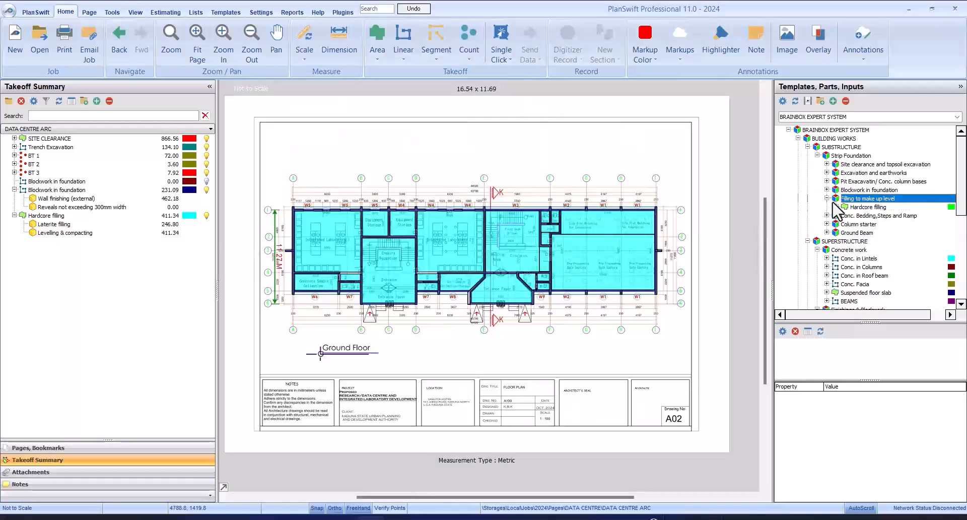
{"action": "left_click", "coordinate": [827, 199]}
{"action": "left_click", "coordinate": [827, 207]}
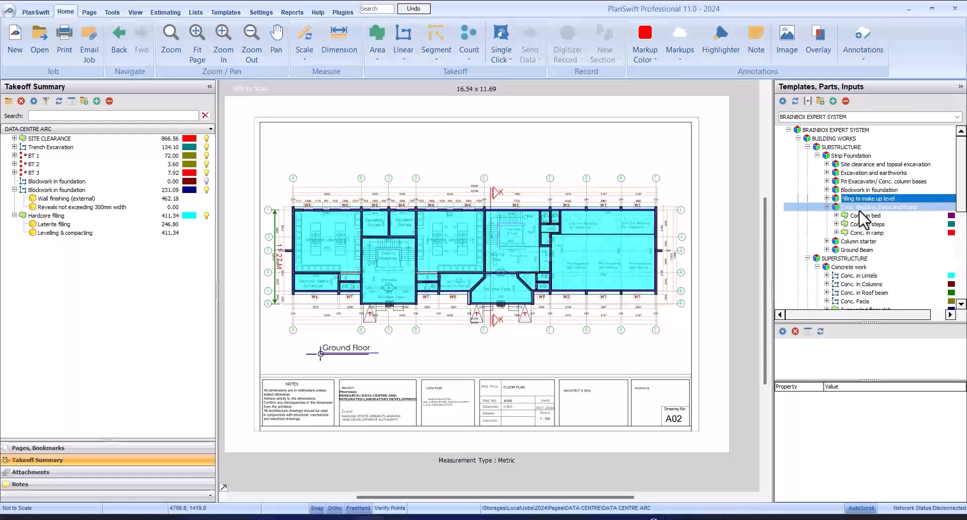
{"action": "left_click", "coordinate": [863, 216]}
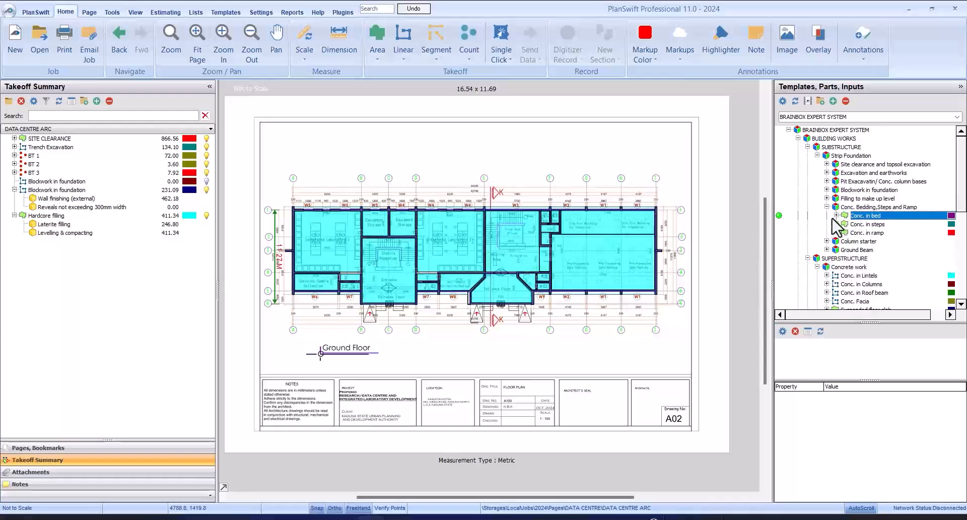
{"action": "left_click", "coordinate": [837, 215]}
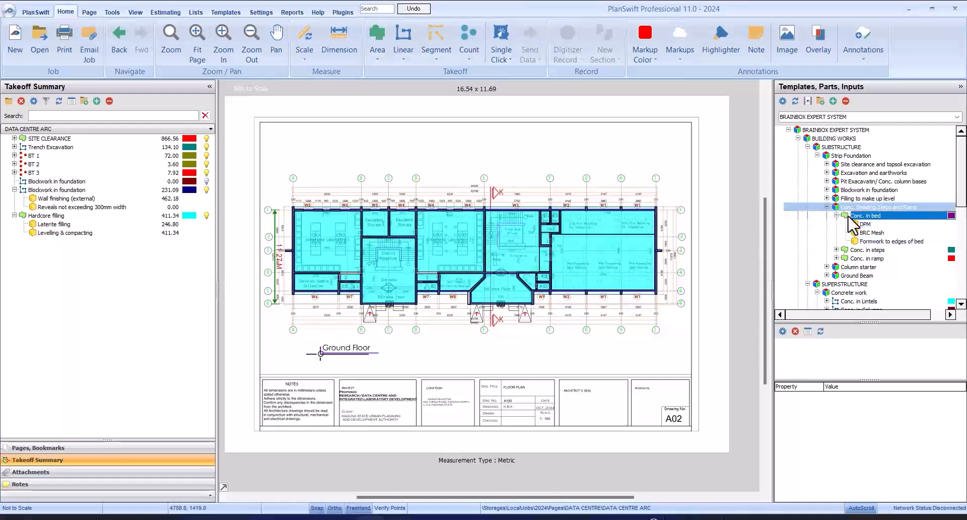
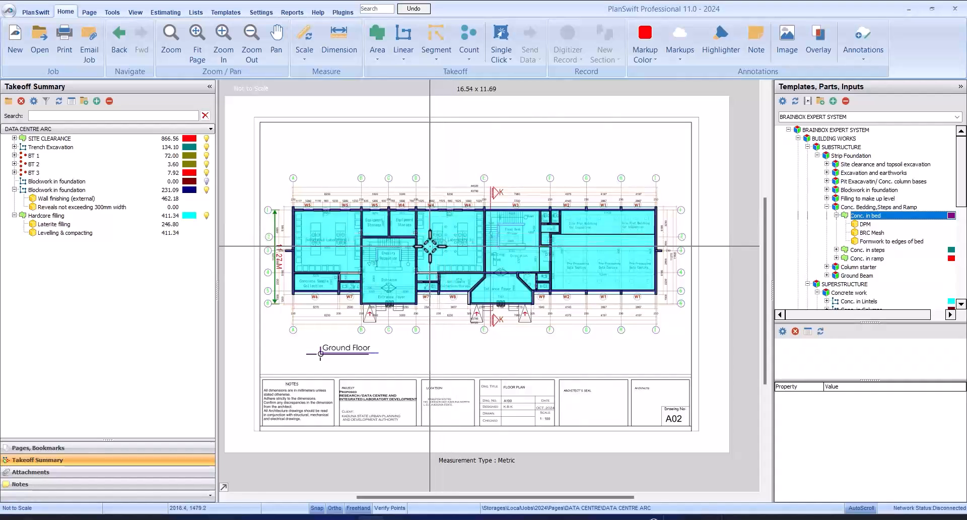
Create a Conc. in bed takeoff item from the template with a thickness of 0.15 M.
{"action": "mouse_move", "coordinate": [454, 273]}
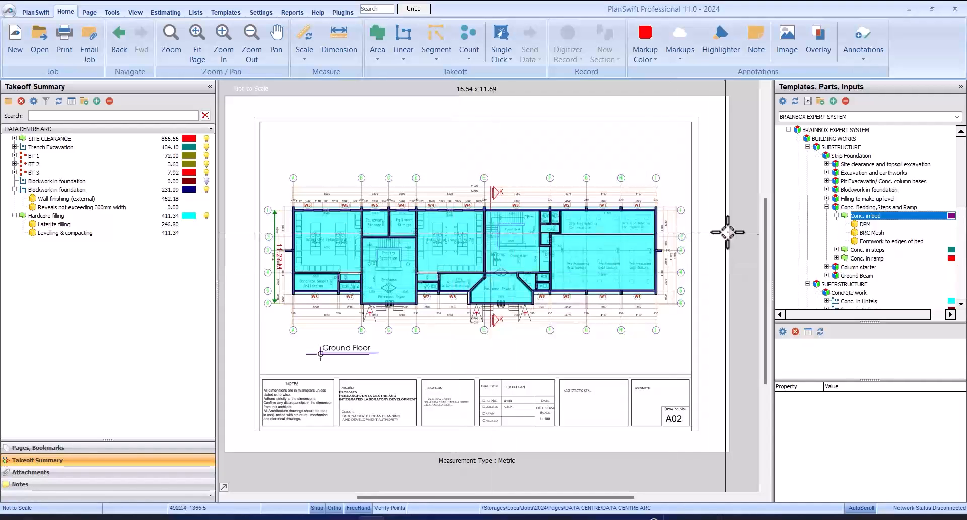
{"action": "double_click", "coordinate": [782, 217]}
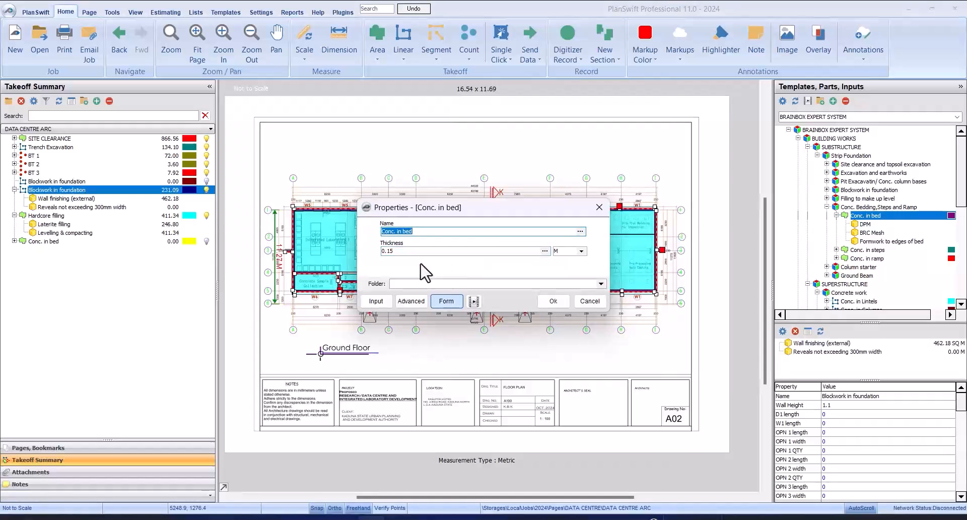
{"action": "left_click", "coordinate": [554, 302]}
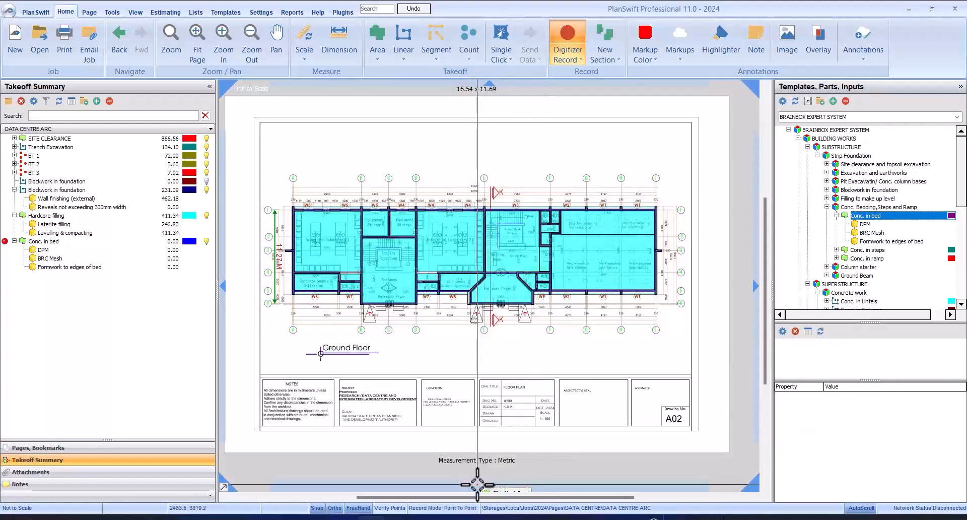
Trace the Conc. in bed outline from the grid A corner at Integrated Laboratory 1 along the W5–W1 wall and down the end wall beside Data Capture.
{"action": "scroll", "coordinate": [292, 208], "scroll_direction": "up", "scroll_amount": 3}
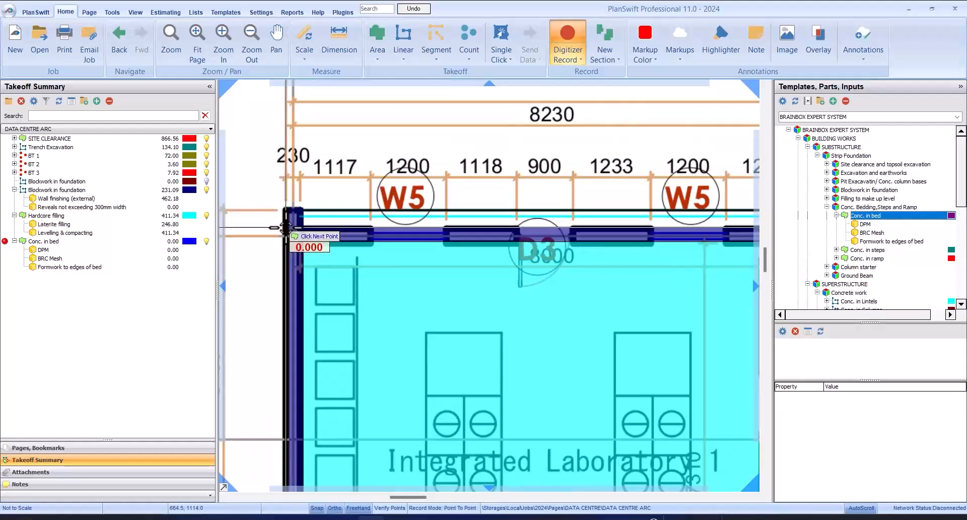
{"action": "left_click", "coordinate": [282, 228]}
{"action": "scroll", "coordinate": [282, 228], "scroll_direction": "down", "scroll_amount": 4}
{"action": "scroll", "coordinate": [616, 217], "scroll_direction": "up", "scroll_amount": 4}
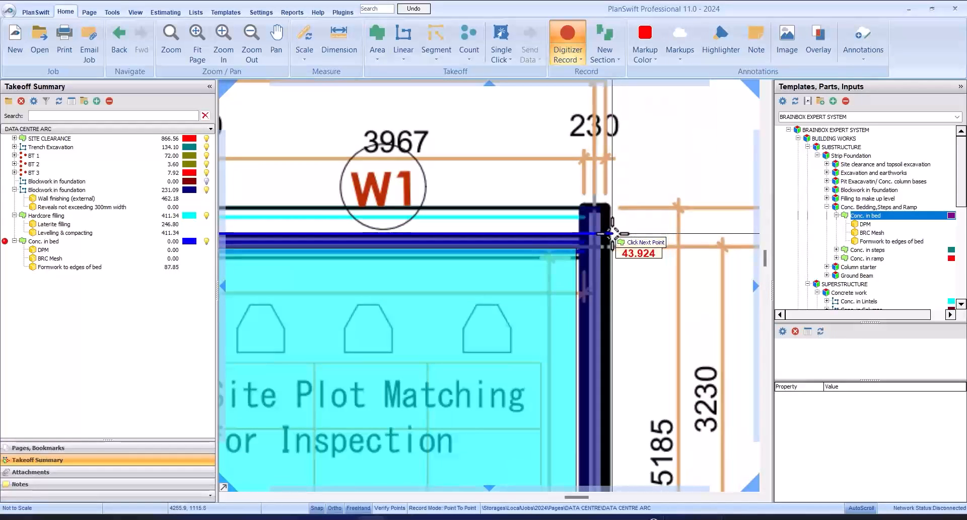
{"action": "left_click", "coordinate": [622, 193]}
{"action": "scroll", "coordinate": [622, 193], "scroll_direction": "down", "scroll_amount": 4}
{"action": "scroll", "coordinate": [625, 328], "scroll_direction": "up", "scroll_amount": 6}
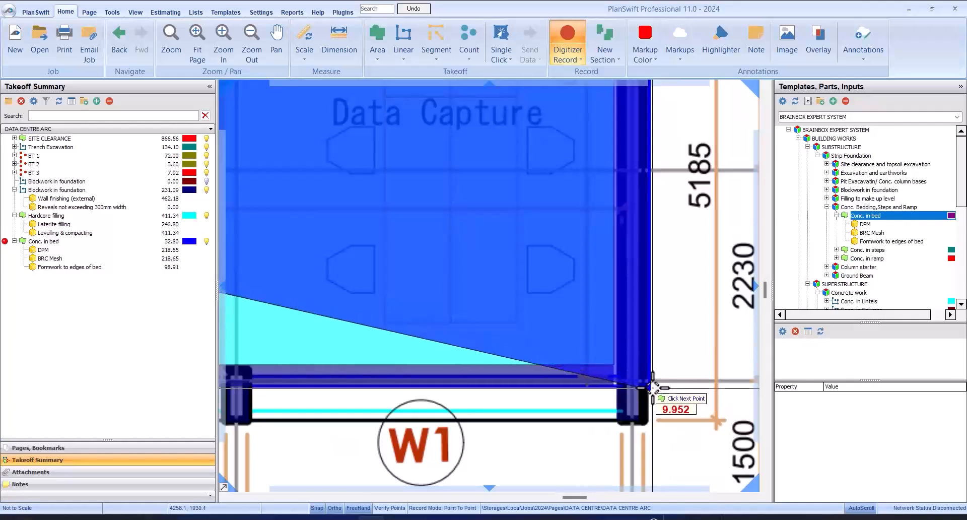
{"action": "left_click", "coordinate": [653, 385]}
Continue the Conc. in bed outline along the W1–W2 wall and around the projecting Entrance Foyer between grids E and F.
{"action": "scroll", "coordinate": [654, 385], "scroll_direction": "down", "scroll_amount": 4}
{"action": "scroll", "coordinate": [630, 278], "scroll_direction": "down", "scroll_amount": 1}
{"action": "scroll", "coordinate": [485, 287], "scroll_direction": "up", "scroll_amount": 3}
{"action": "left_click", "coordinate": [482, 287]}
{"action": "left_click", "coordinate": [485, 348]}
{"action": "scroll", "coordinate": [476, 347], "scroll_direction": "down", "scroll_amount": 3}
{"action": "scroll", "coordinate": [371, 326], "scroll_direction": "up", "scroll_amount": 4}
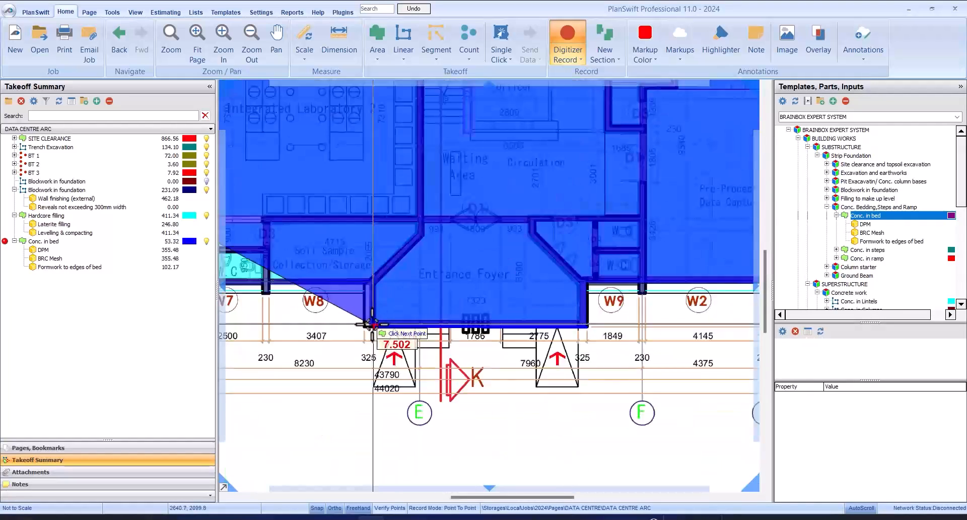
{"action": "left_click", "coordinate": [360, 327]}
{"action": "scroll", "coordinate": [359, 323], "scroll_direction": "up", "scroll_amount": 2}
{"action": "scroll", "coordinate": [356, 247], "scroll_direction": "down", "scroll_amount": 4}
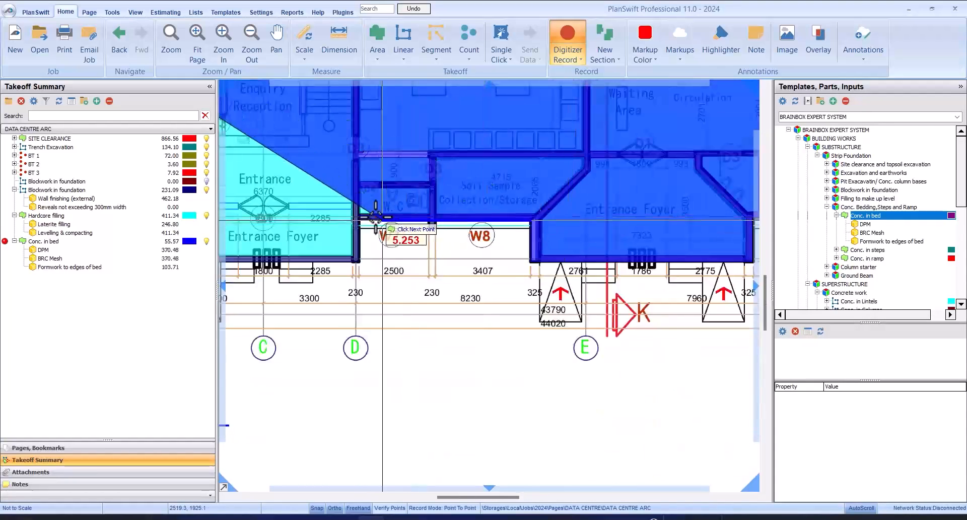
Continue the Conc. in bed outline around the Entrance Foyer between grids D and B to the grid A wall, and finish recording the area.
{"action": "scroll", "coordinate": [373, 217], "scroll_direction": "up", "scroll_amount": 4}
{"action": "scroll", "coordinate": [352, 318], "scroll_direction": "down", "scroll_amount": 4}
{"action": "scroll", "coordinate": [302, 281], "scroll_direction": "up", "scroll_amount": 2}
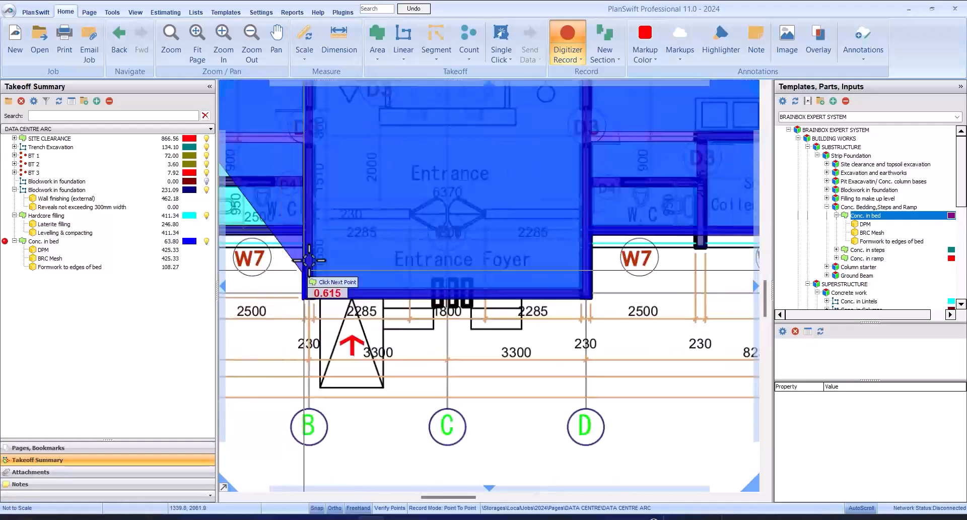
{"action": "scroll", "coordinate": [447, 237], "scroll_direction": "down", "scroll_amount": 3}
{"action": "left_click", "coordinate": [571, 189]}
{"action": "scroll", "coordinate": [297, 206], "scroll_direction": "up", "scroll_amount": 3}
{"action": "scroll", "coordinate": [307, 181], "scroll_direction": "down", "scroll_amount": 5}
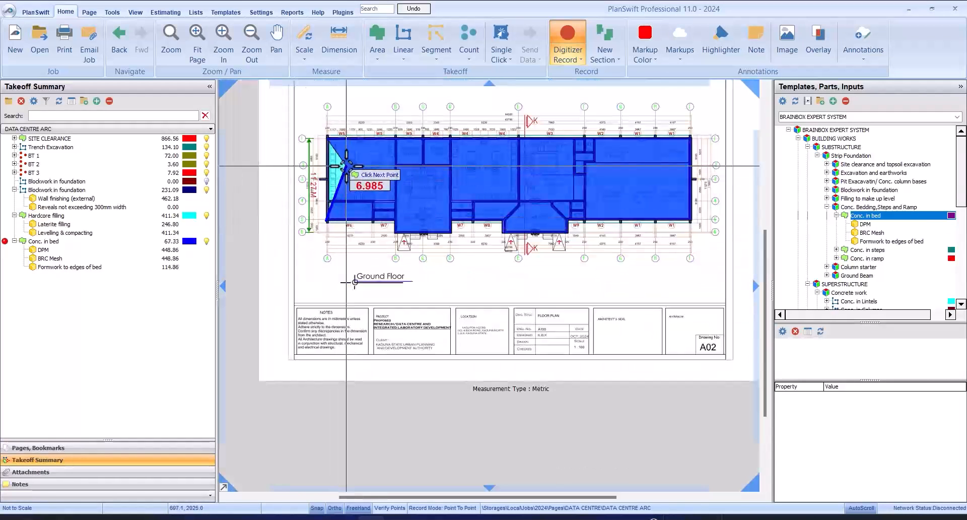
{"action": "right_click", "coordinate": [348, 168]}
{"action": "left_click", "coordinate": [377, 196]}
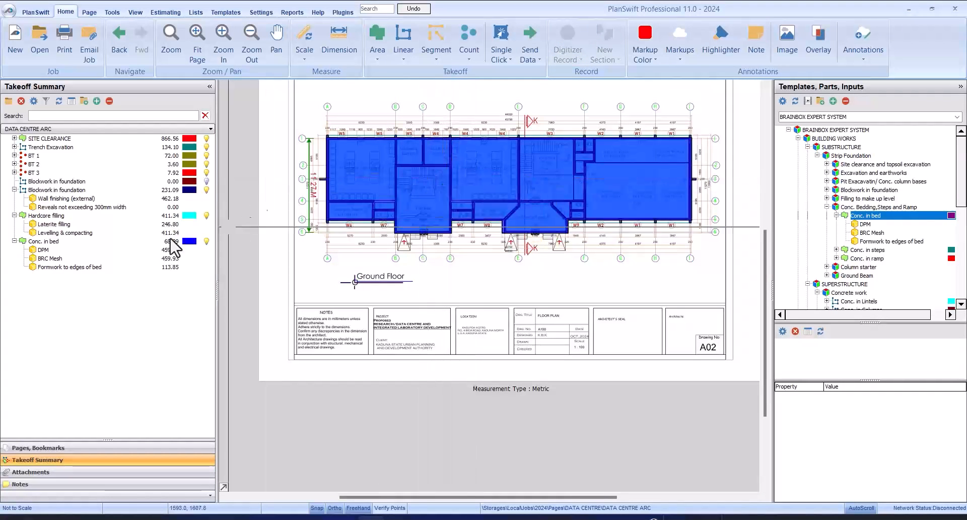
Review the DPM, BRC Mesh and formwork parts of Conc. in bed and compare its traced area with Hardcore filling.
{"action": "left_click", "coordinate": [33, 258]}
{"action": "left_click", "coordinate": [55, 250]}
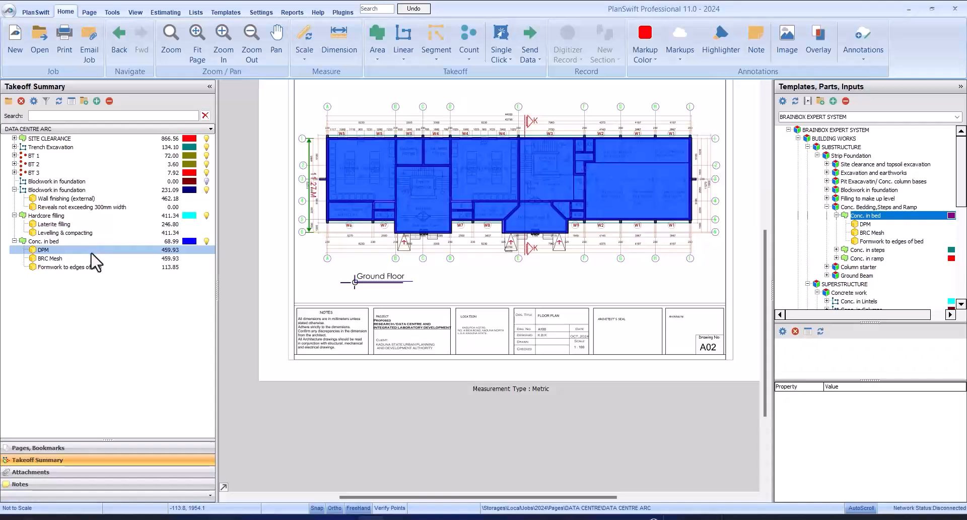
{"action": "left_click", "coordinate": [88, 259]}
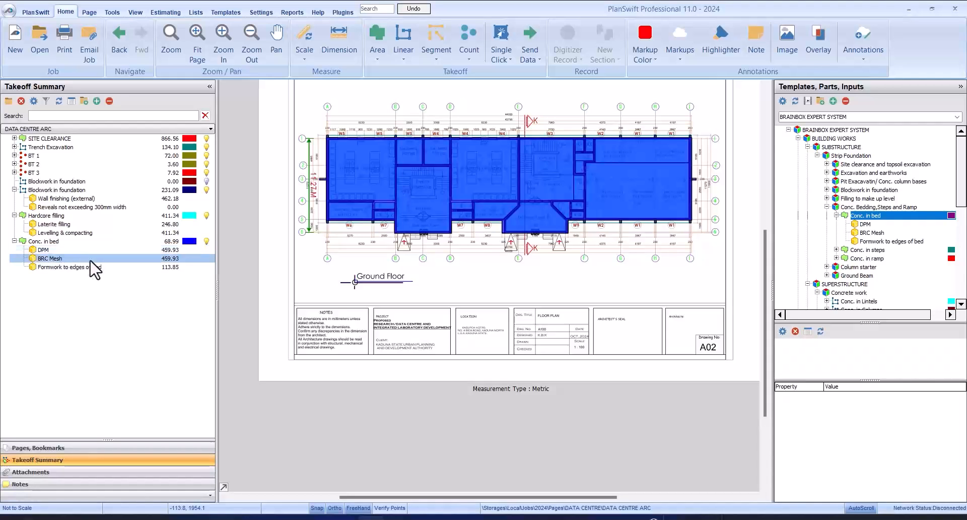
{"action": "left_click", "coordinate": [111, 267]}
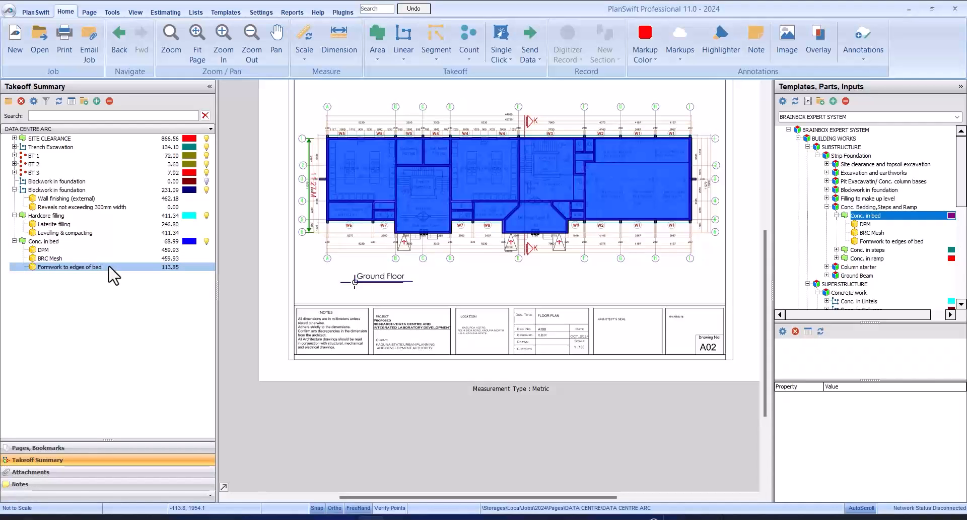
{"action": "key", "text": "Up"}
{"action": "left_click", "coordinate": [90, 217]}
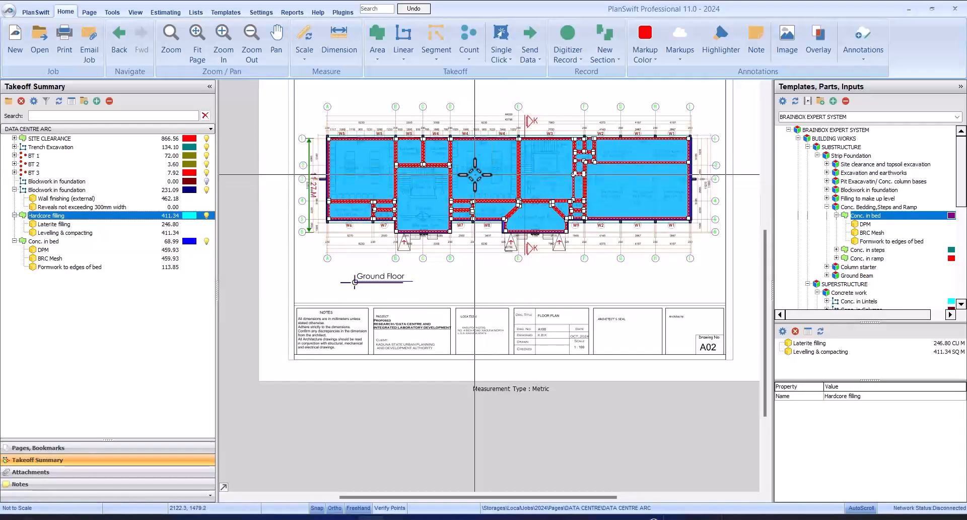
{"action": "left_click", "coordinate": [105, 242]}
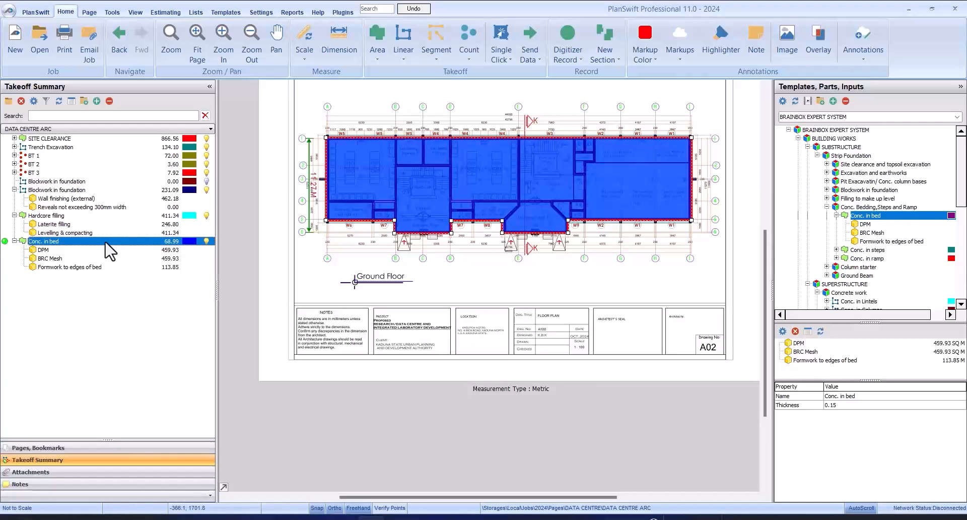
Browse the Column starter templates and select Conc. in steps under Conc. Bedding, Steps and Ramp.
{"action": "left_click", "coordinate": [836, 215]}
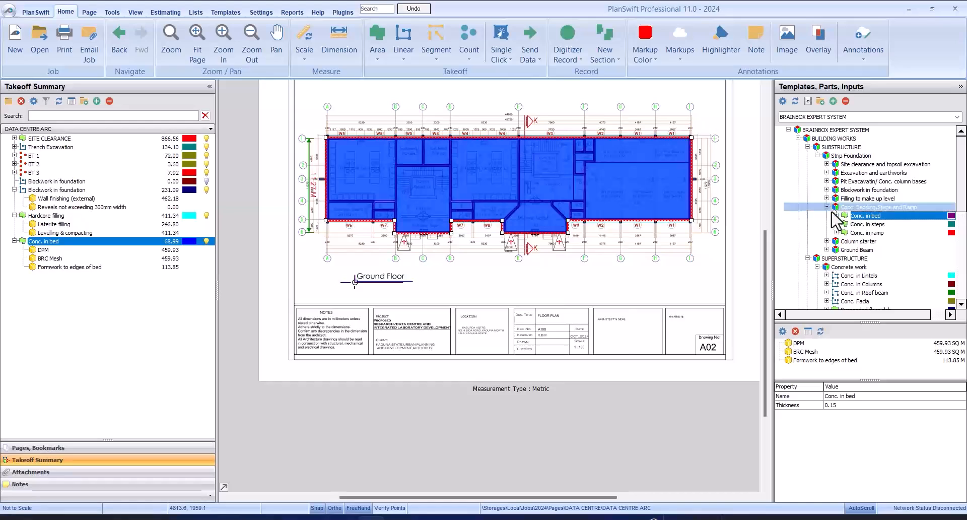
{"action": "left_click", "coordinate": [828, 207]}
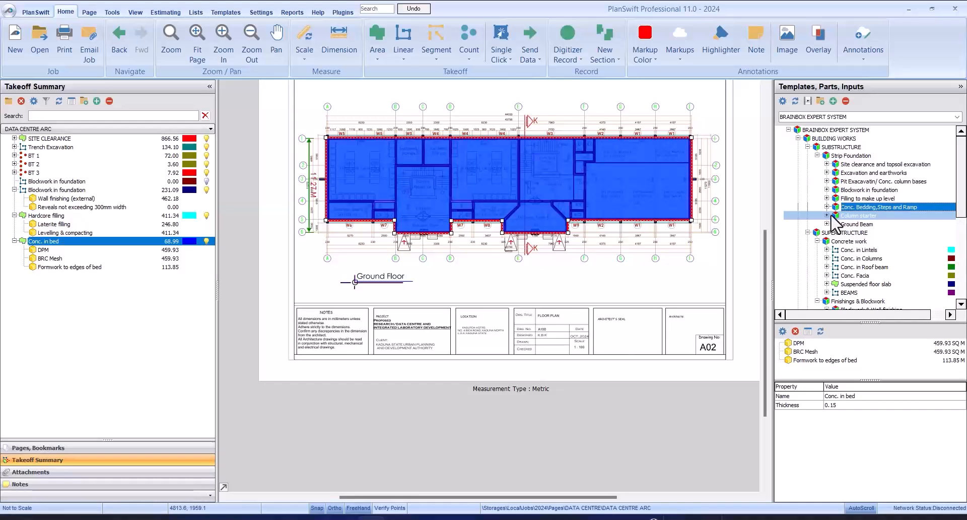
{"action": "left_click", "coordinate": [828, 215]}
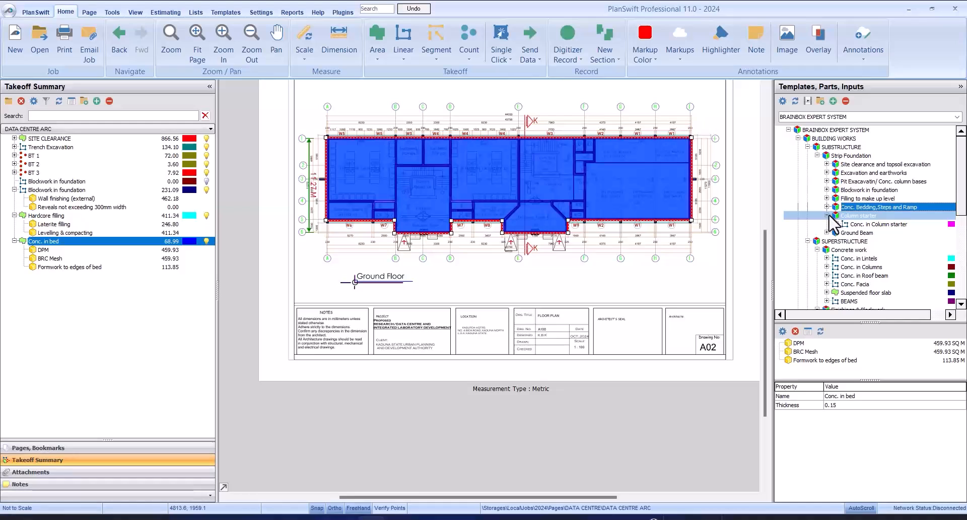
{"action": "left_click", "coordinate": [827, 206]}
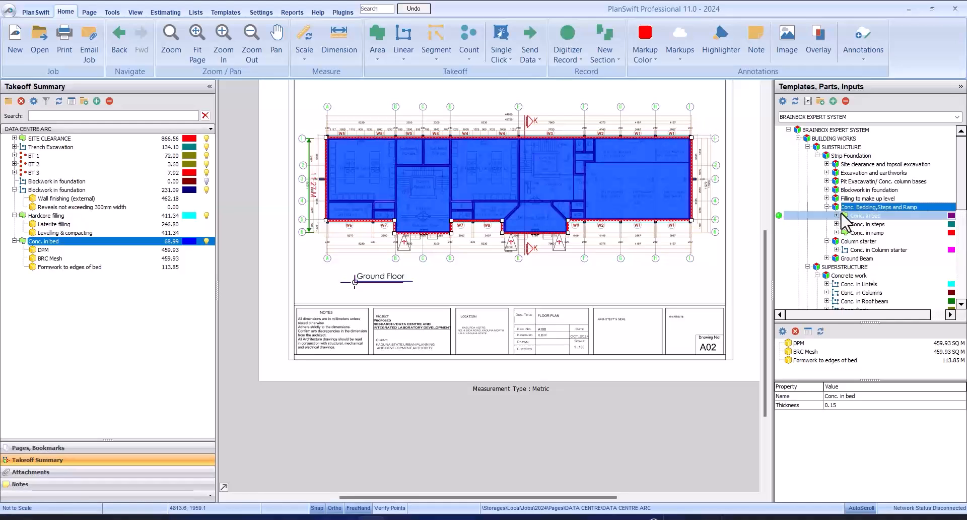
{"action": "left_click", "coordinate": [858, 225]}
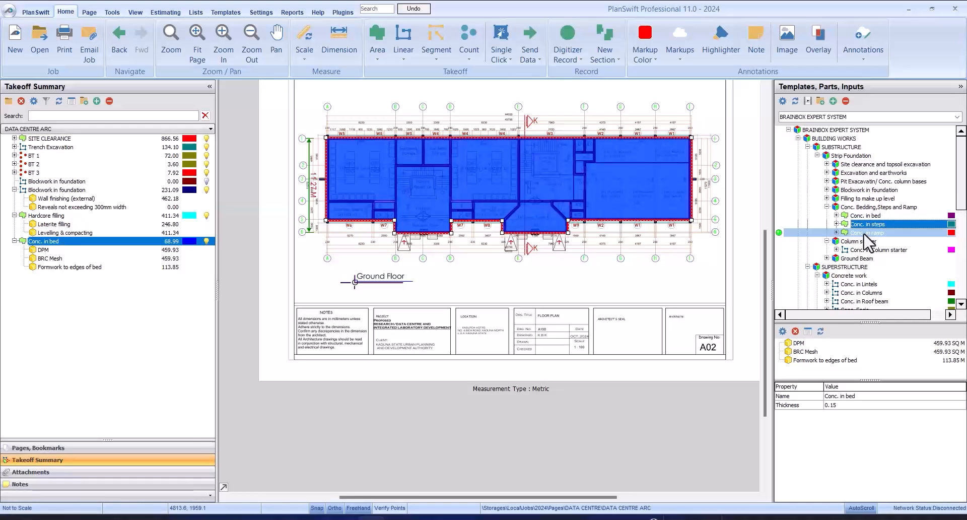
{"action": "left_click", "coordinate": [868, 232]}
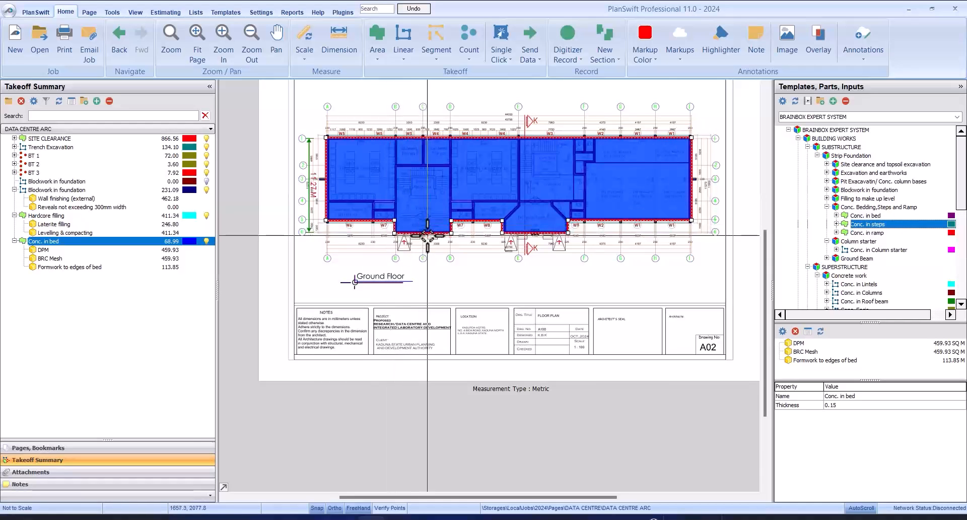
Create a Conc. in steps takeoff item with a thickness of 0.15 M for the steps at the Entrance Foyer near grid C.
{"action": "scroll", "coordinate": [427, 235], "scroll_direction": "up", "scroll_amount": 5}
{"action": "scroll", "coordinate": [490, 237], "scroll_direction": "up", "scroll_amount": 1}
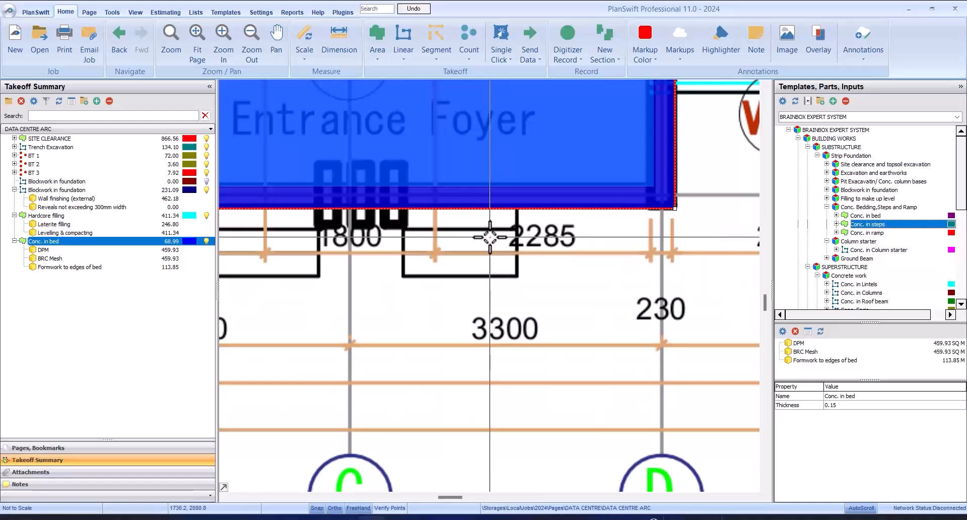
{"action": "left_click", "coordinate": [517, 242]}
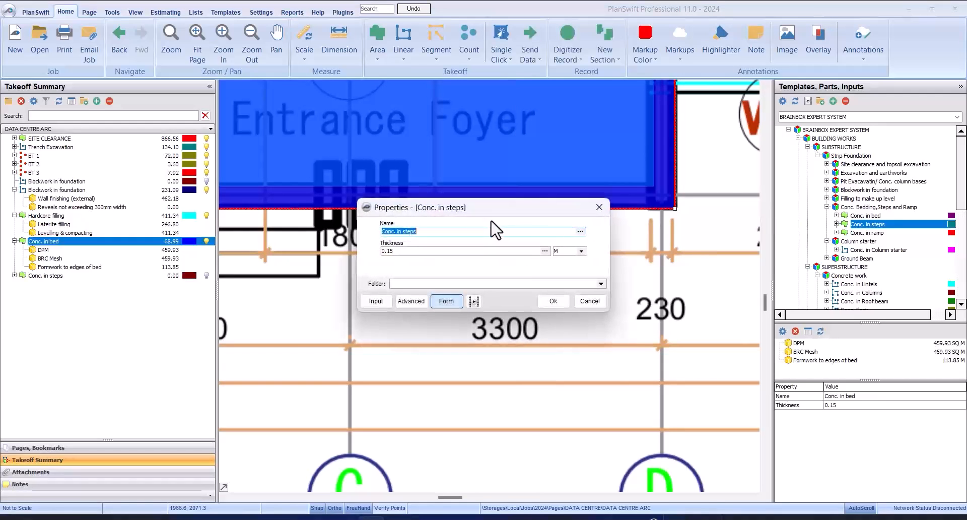
{"action": "left_click", "coordinate": [553, 301]}
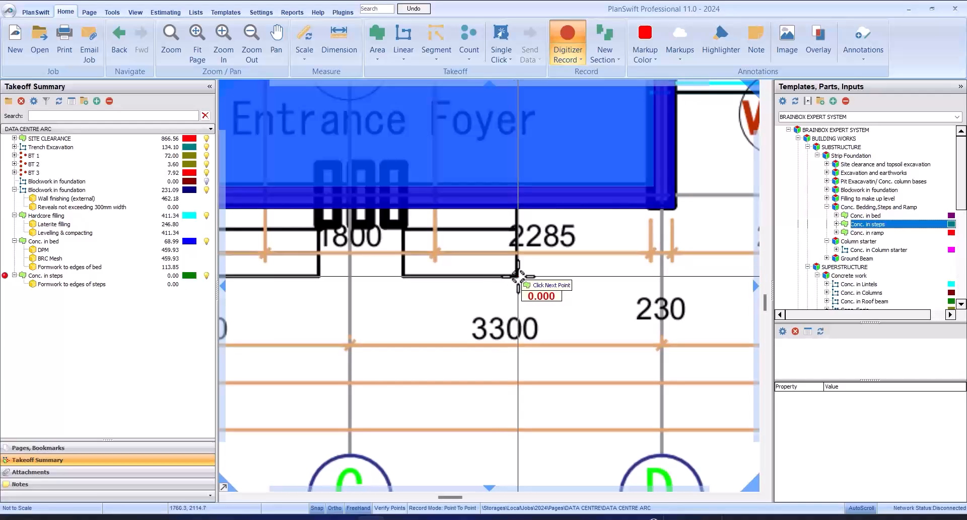
Undo the first Conc. in steps point placed at the outer step corner and switch the record mode to Box.
{"action": "left_click", "coordinate": [513, 277]}
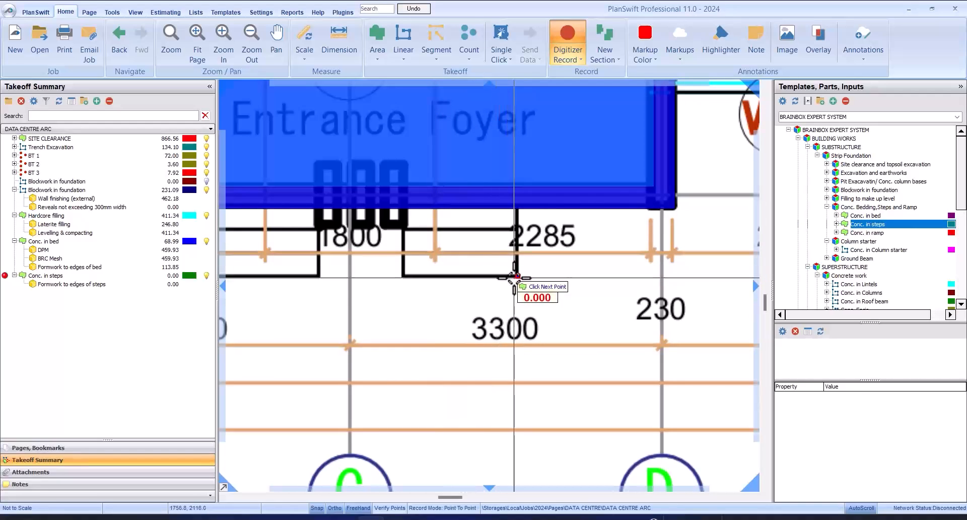
{"action": "key", "text": "ctrl+z"}
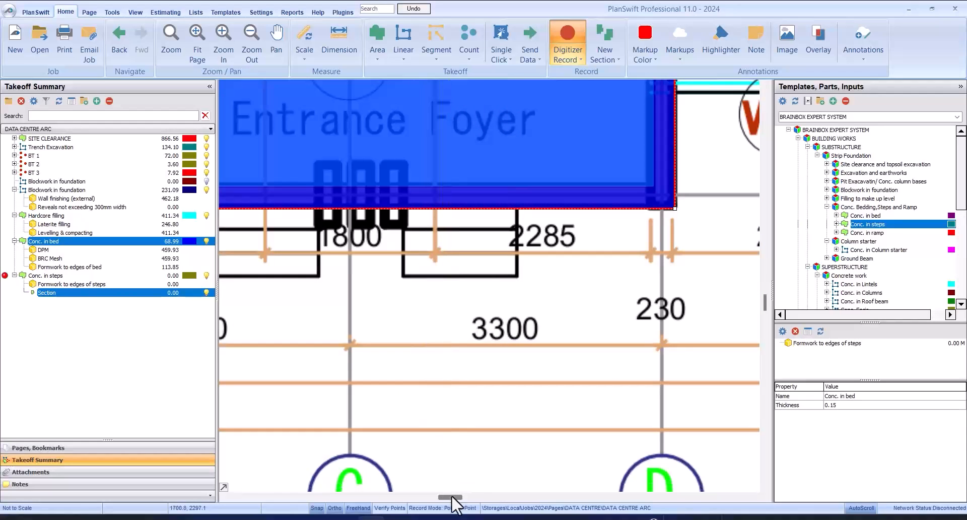
{"action": "left_click", "coordinate": [459, 509]}
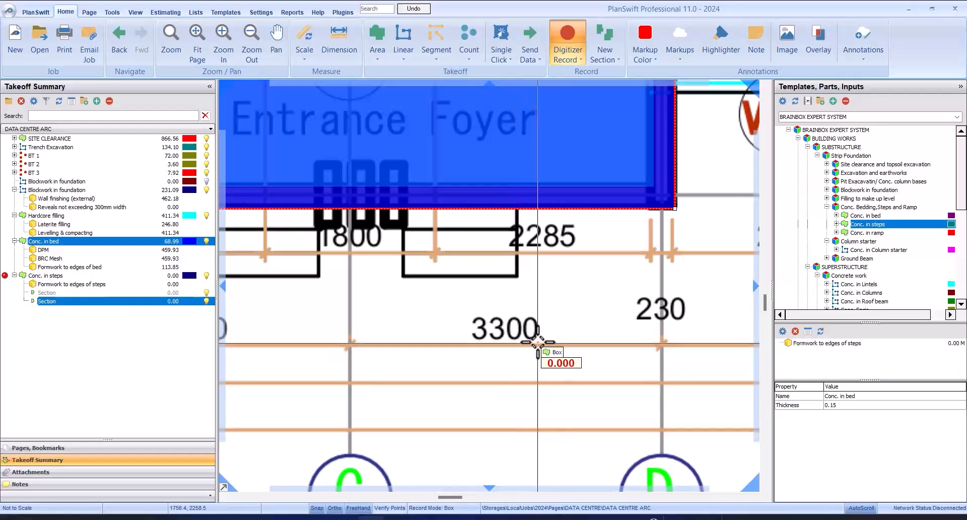
Measure the Entrance Foyer steps between grids C and D with three overlapping boxes, each one tread shallower from the outer edge.
{"action": "mouse_move", "coordinate": [518, 280]}
{"action": "left_mouse_down"}
{"action": "mouse_move", "coordinate": [479, 235]}
{"action": "mouse_move", "coordinate": [406, 226]}
{"action": "left_mouse_up"}
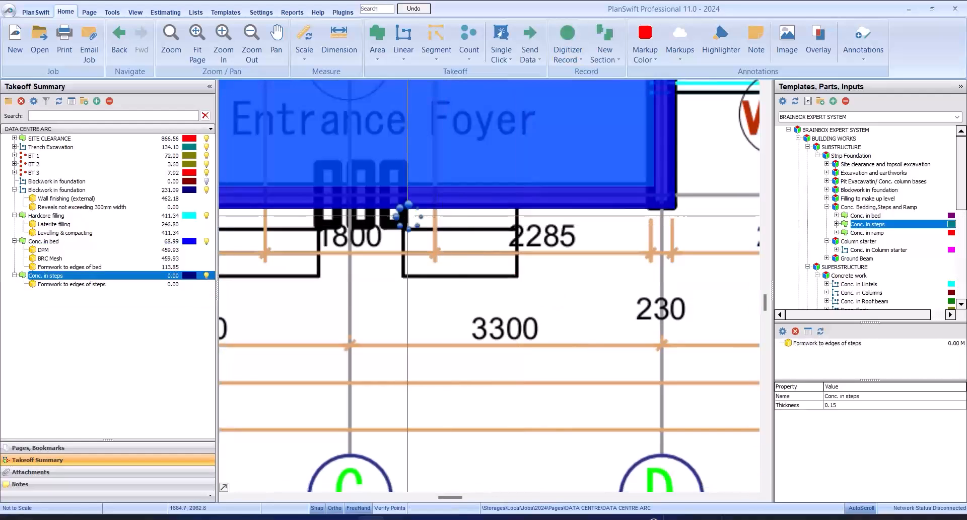
{"action": "left_click_drag", "start_coordinate": [514, 275], "coordinate": [404, 208]}
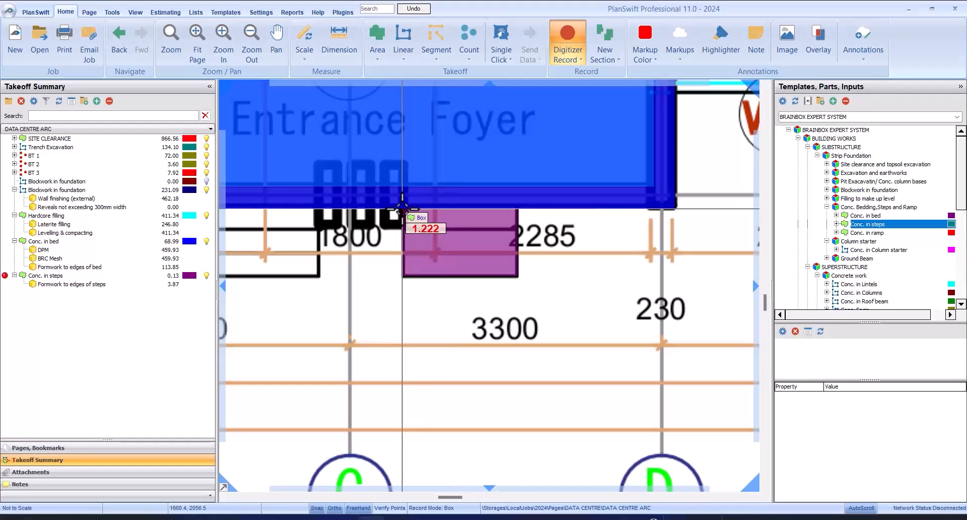
{"action": "left_click", "coordinate": [402, 209]}
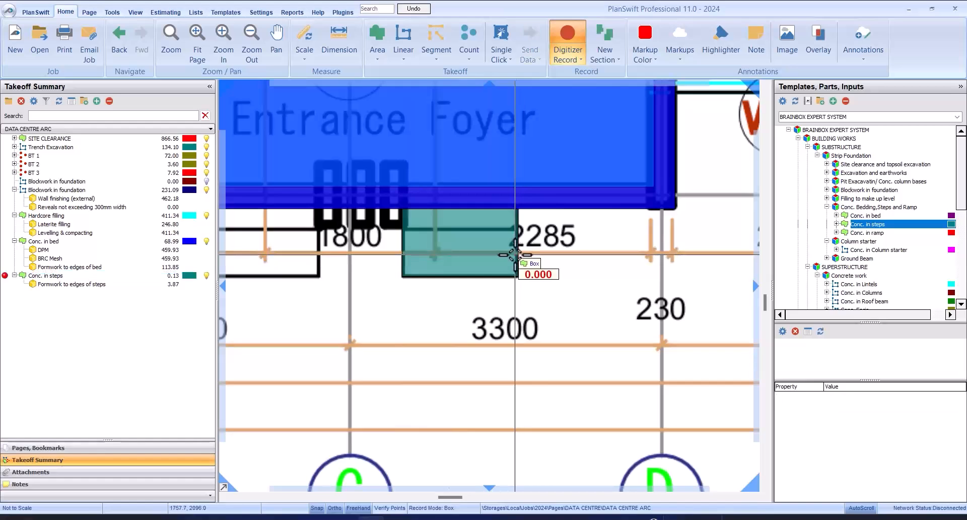
{"action": "left_click_drag", "start_coordinate": [515, 255], "coordinate": [406, 209]}
{"action": "left_click", "coordinate": [407, 209]}
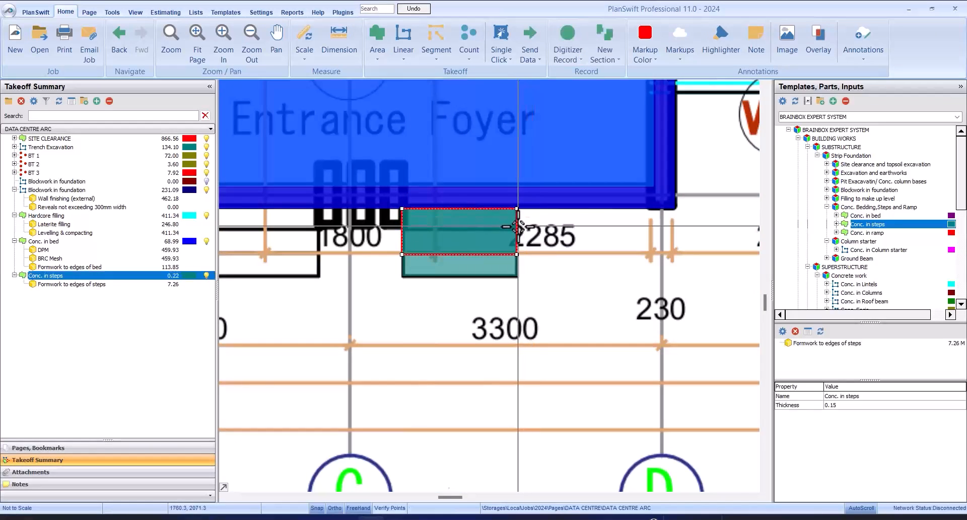
{"action": "left_click", "coordinate": [516, 229]}
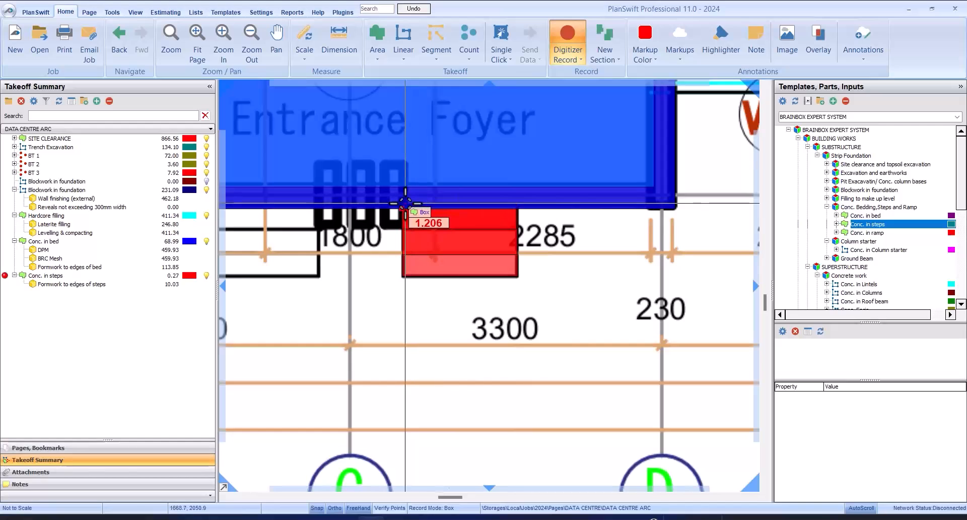
{"action": "left_click", "coordinate": [405, 207]}
Box the matching flight between grids B and C beside the ramp in three overlapping layers, each meeting the foyer's outer wall.
{"action": "scroll", "coordinate": [624, 250], "scroll_direction": "down", "scroll_amount": 2}
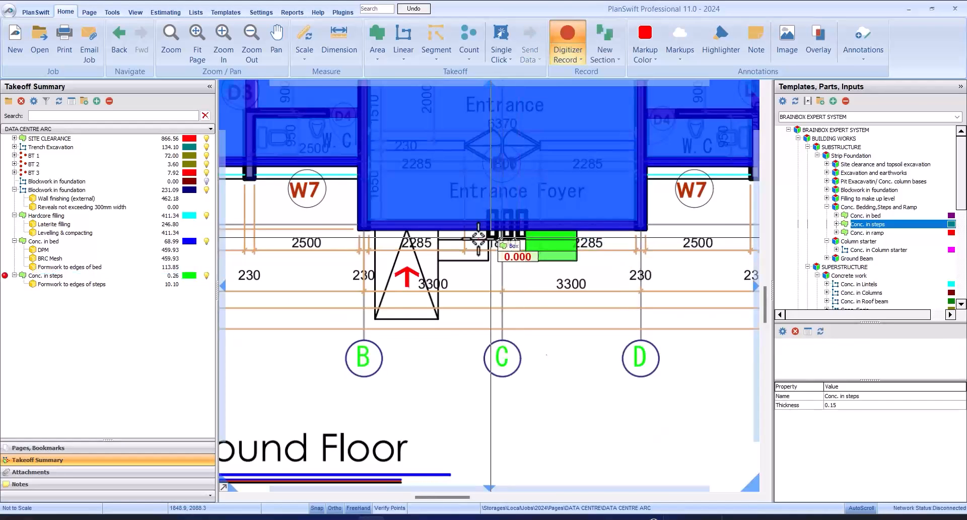
{"action": "scroll", "coordinate": [477, 241], "scroll_direction": "up", "scroll_amount": 2}
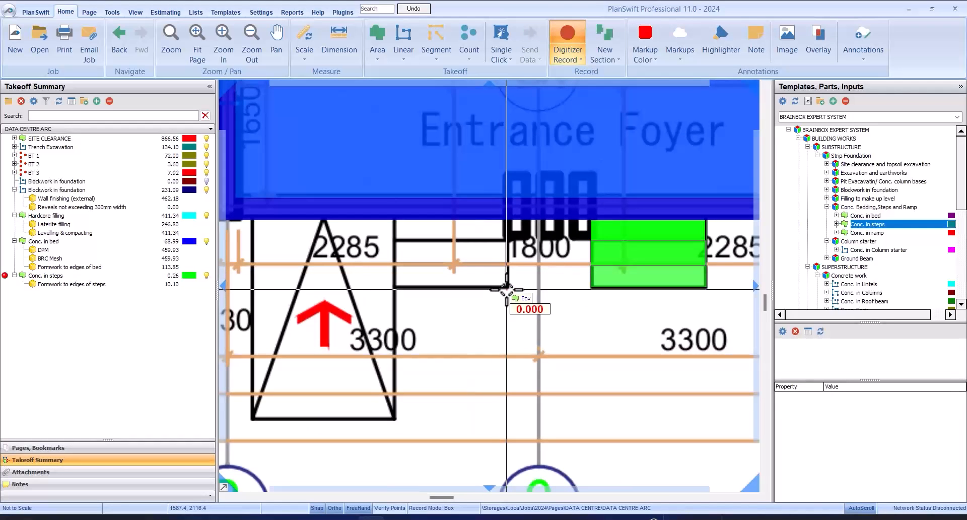
{"action": "left_click", "coordinate": [506, 289]}
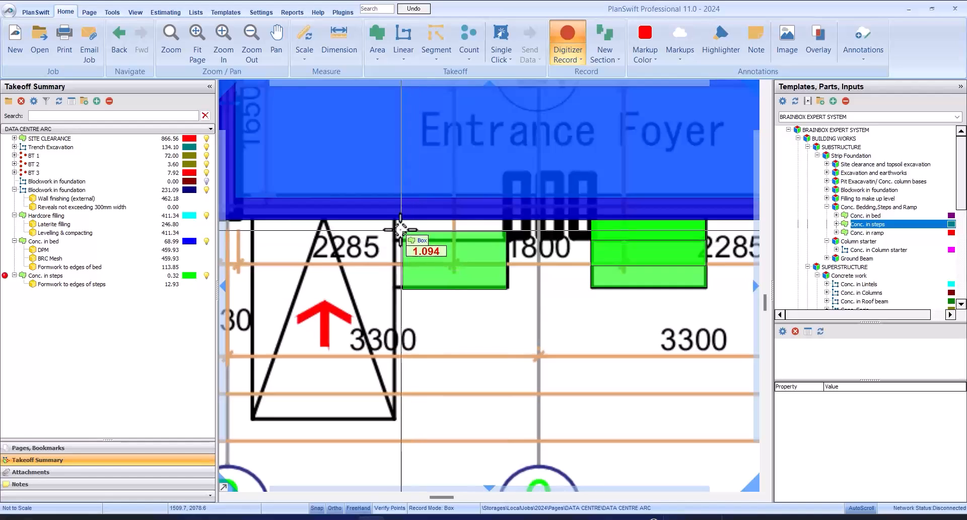
{"action": "left_click", "coordinate": [395, 225]}
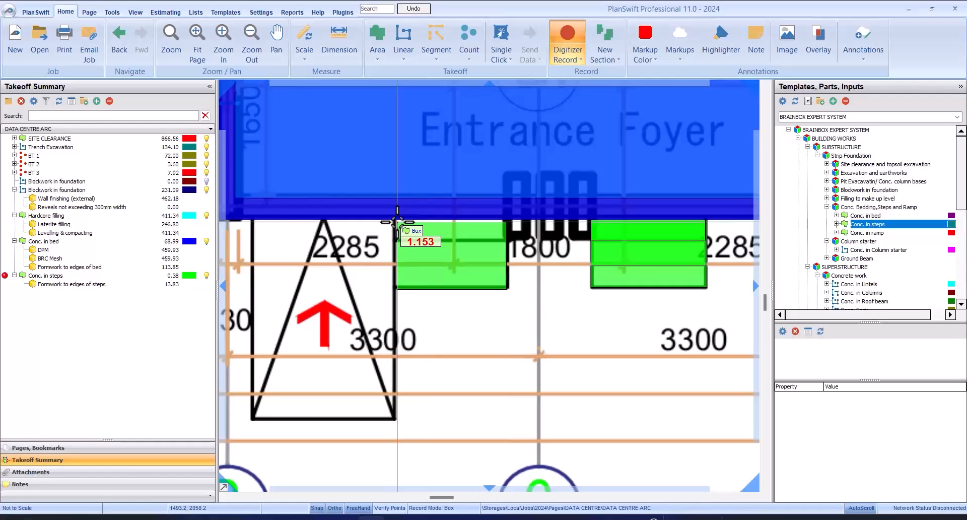
{"action": "left_click", "coordinate": [396, 220]}
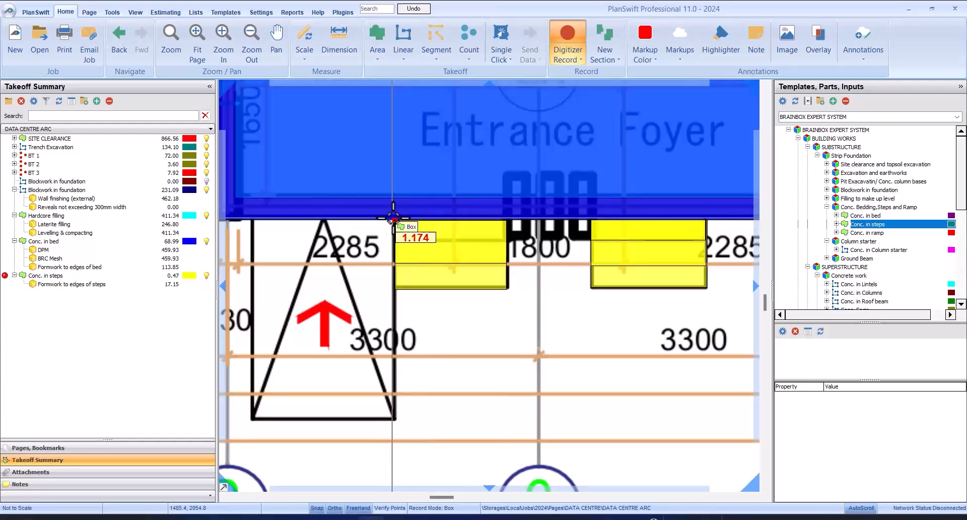
{"action": "left_click", "coordinate": [395, 220]}
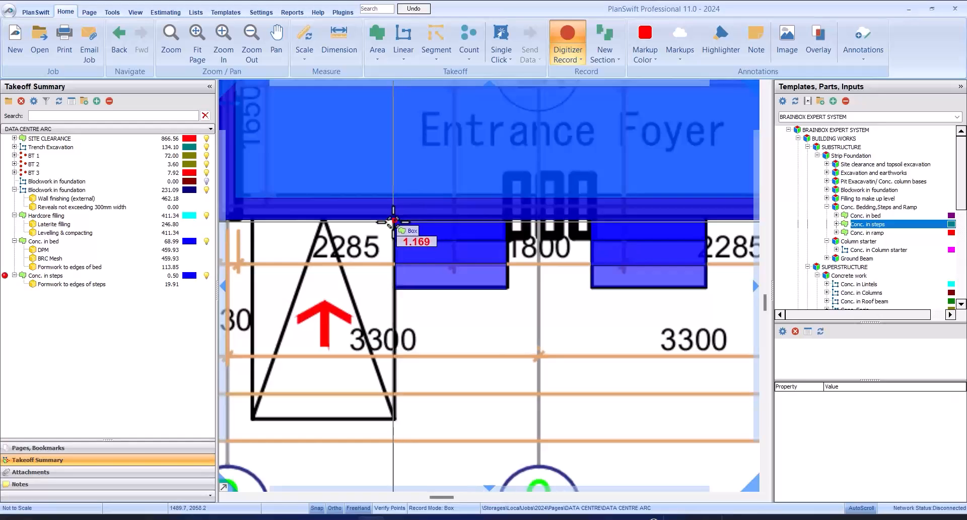
{"action": "left_click", "coordinate": [395, 220]}
Measure the second Entrance Foyer's flight between grids E and F, beside the 2775 dimension, with three tread-stepped boxes.
{"action": "scroll", "coordinate": [438, 264], "scroll_direction": "down", "scroll_amount": 2}
{"action": "scroll", "coordinate": [463, 275], "scroll_direction": "down", "scroll_amount": 4}
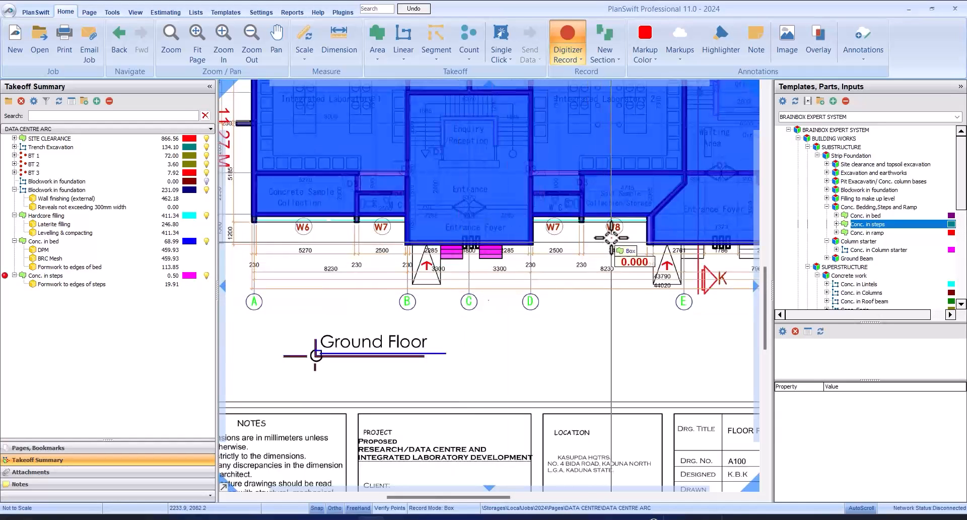
{"action": "scroll", "coordinate": [609, 233], "scroll_direction": "up", "scroll_amount": 5}
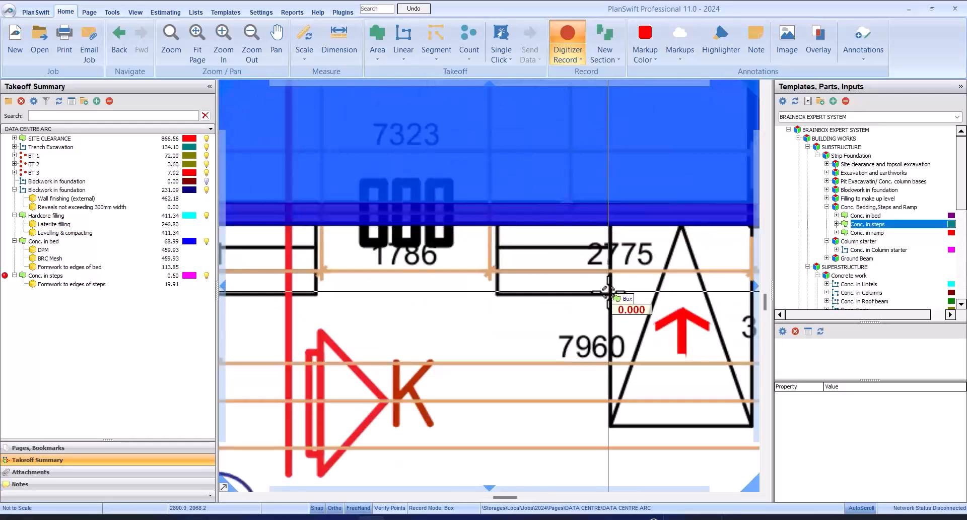
{"action": "left_click", "coordinate": [608, 294]}
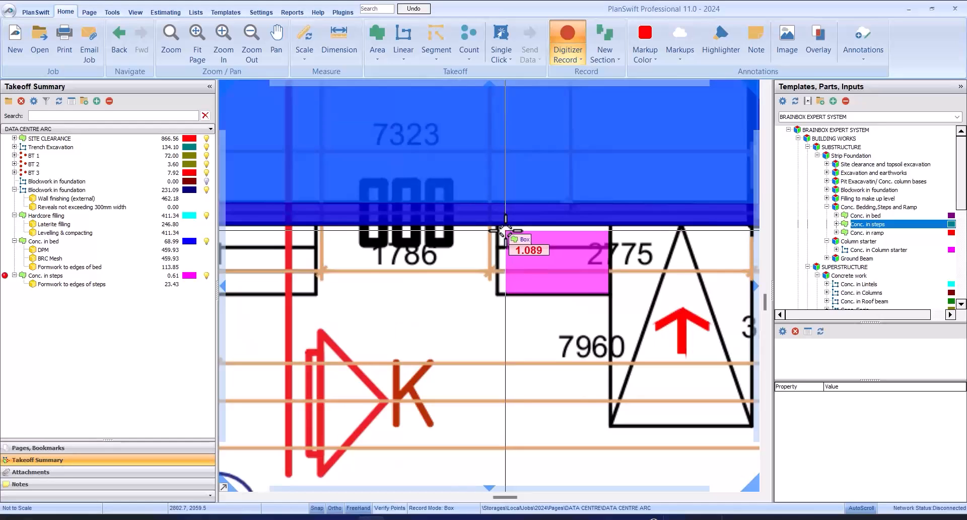
{"action": "left_click", "coordinate": [500, 226]}
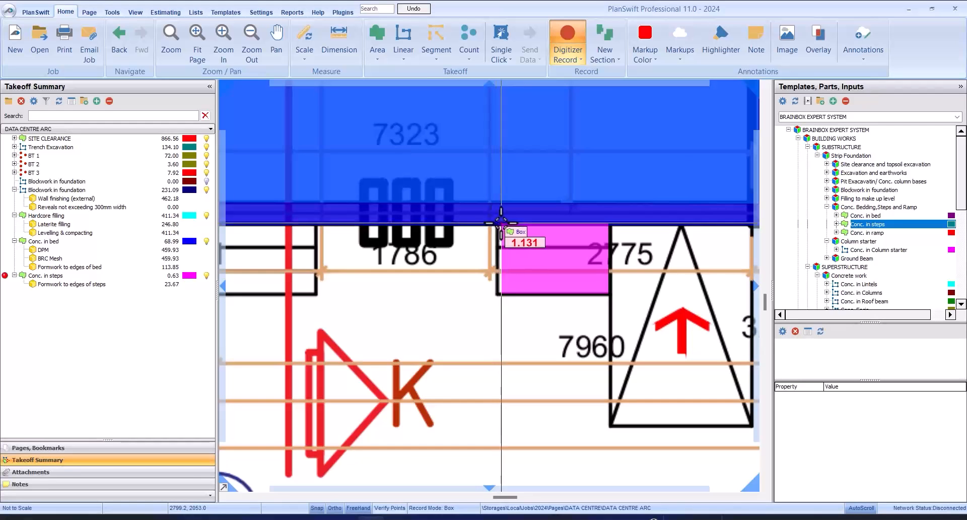
{"action": "left_click", "coordinate": [497, 223]}
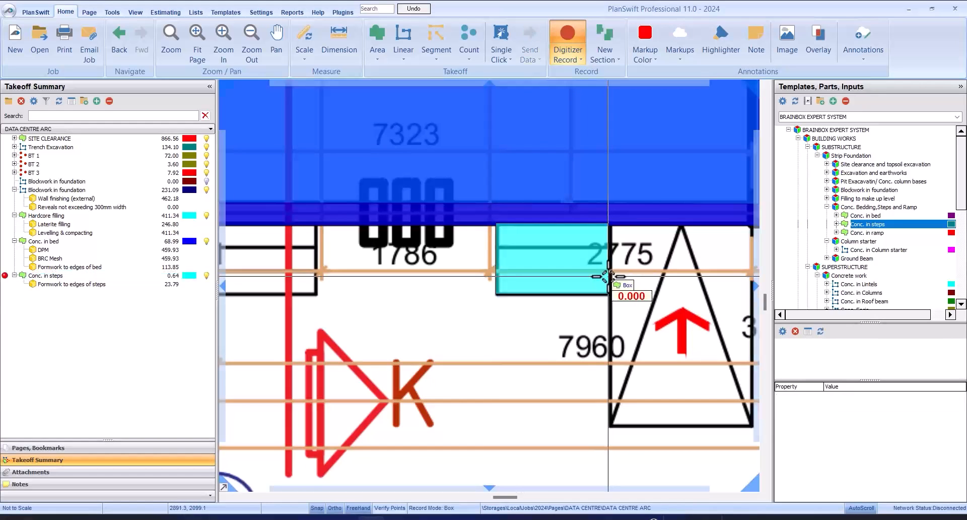
{"action": "left_click", "coordinate": [609, 275]}
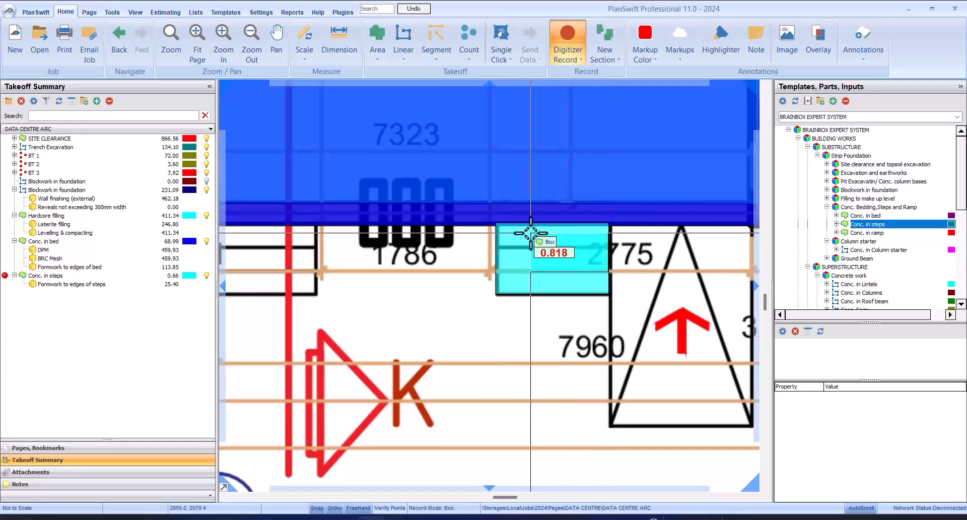
{"action": "left_click", "coordinate": [501, 223]}
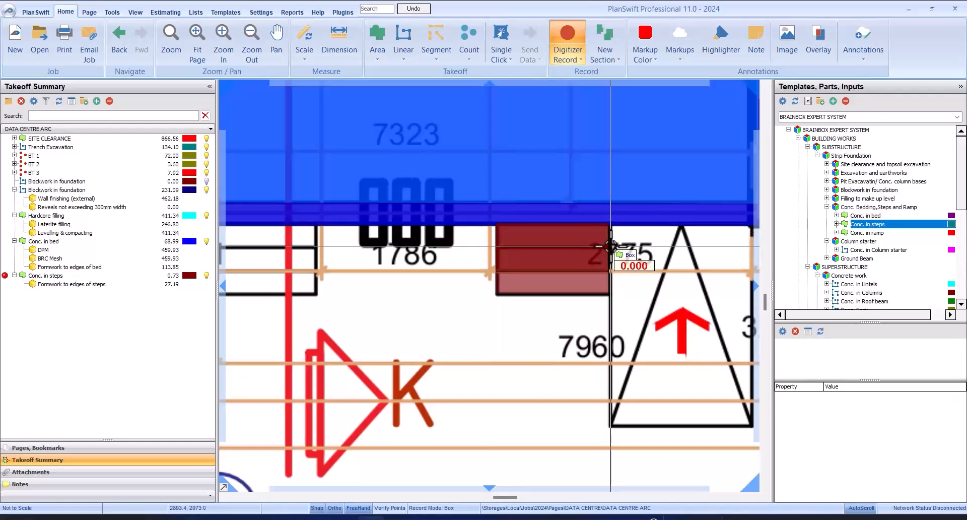
{"action": "left_click", "coordinate": [608, 246]}
{"action": "left_click", "coordinate": [499, 219]}
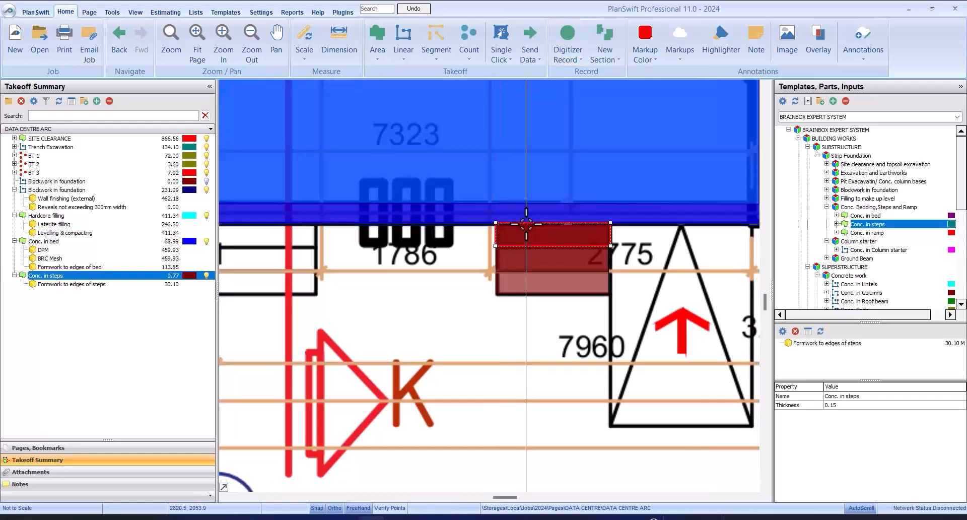
Measure the second foyer's other flight on grid E, beside the 2761 dimension, with three boxes stepped back tread by tread.
{"action": "scroll", "coordinate": [432, 270], "scroll_direction": "down", "scroll_amount": 2}
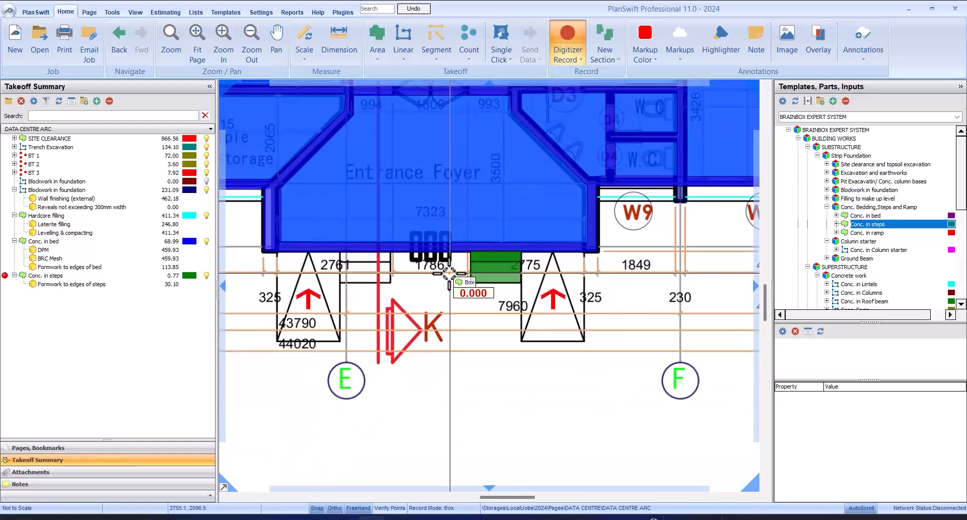
{"action": "scroll", "coordinate": [410, 280], "scroll_direction": "up", "scroll_amount": 3}
{"action": "left_click", "coordinate": [422, 309]}
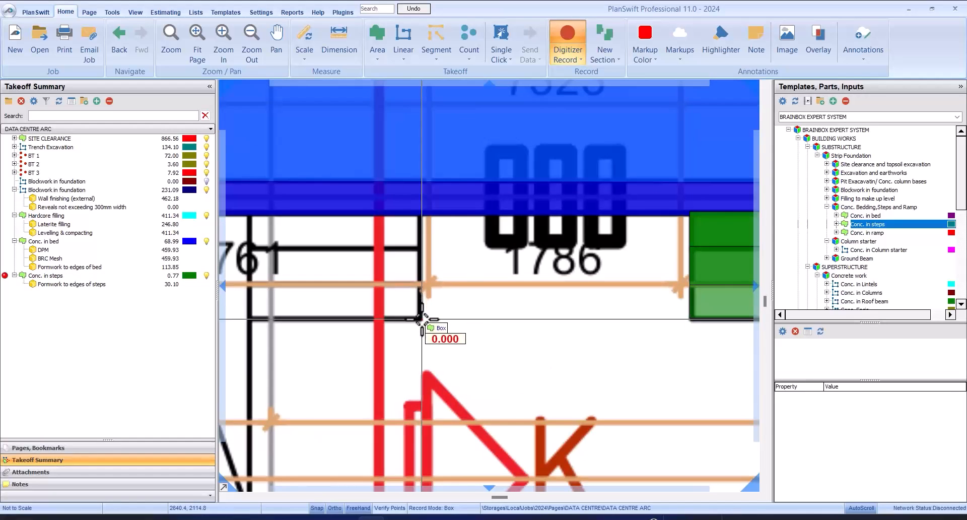
{"action": "scroll", "coordinate": [423, 302], "scroll_direction": "down", "scroll_amount": 2}
{"action": "scroll", "coordinate": [398, 265], "scroll_direction": "up", "scroll_amount": 2}
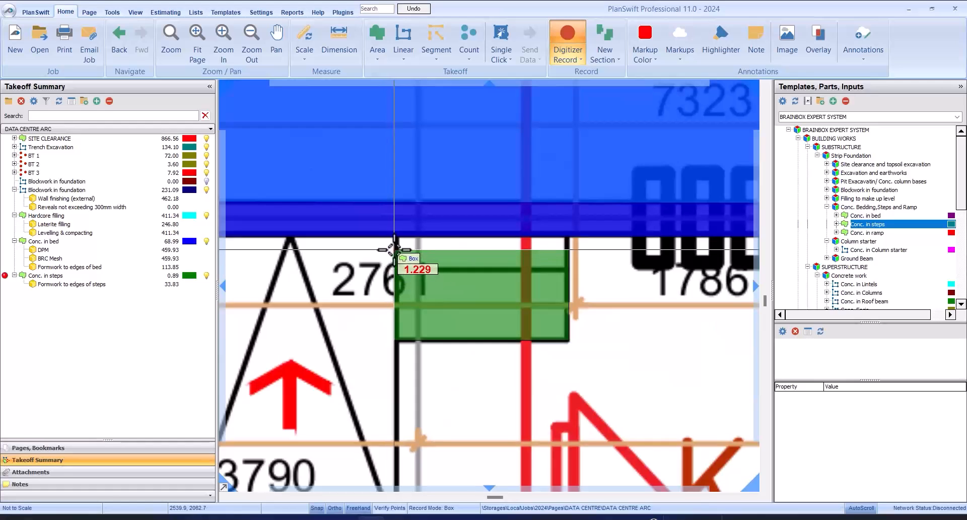
{"action": "left_click", "coordinate": [397, 237]}
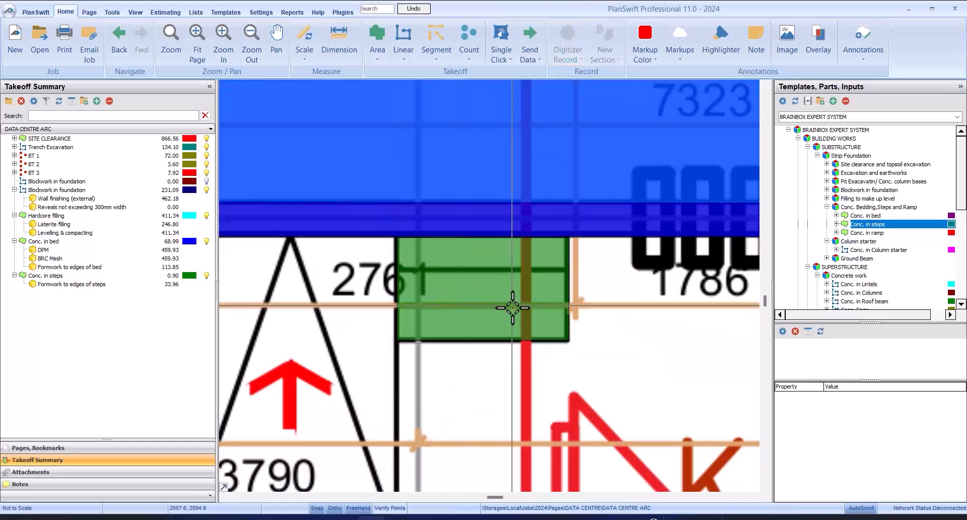
{"action": "left_click", "coordinate": [571, 309]}
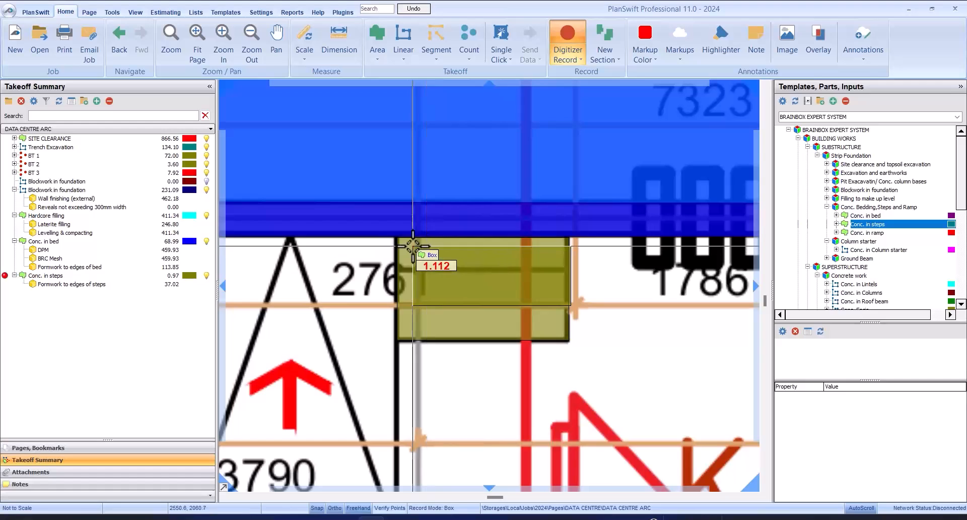
{"action": "left_click", "coordinate": [571, 271]}
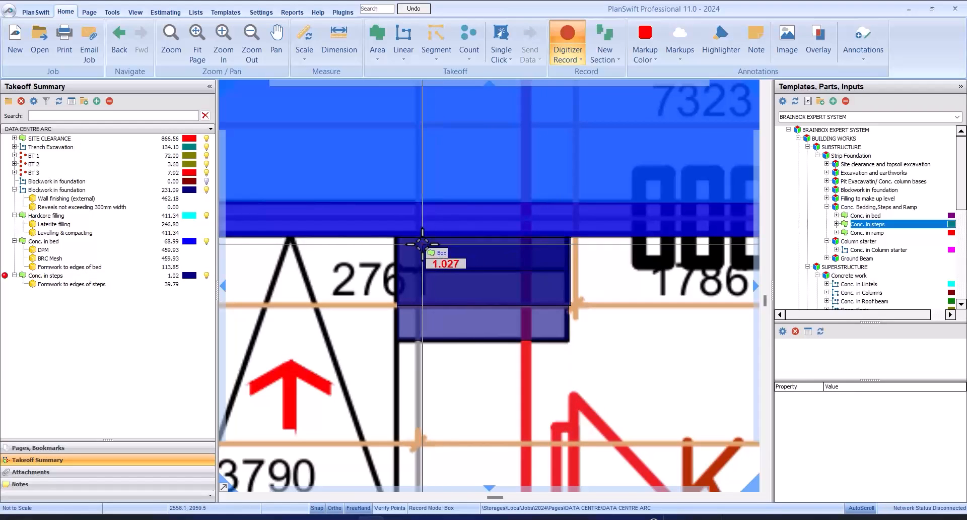
{"action": "left_click", "coordinate": [487, 232]}
Check the measured steps at both entrances on the ground floor plan and stop recording Conc. in steps.
{"action": "scroll", "coordinate": [486, 231], "scroll_direction": "down", "scroll_amount": 6}
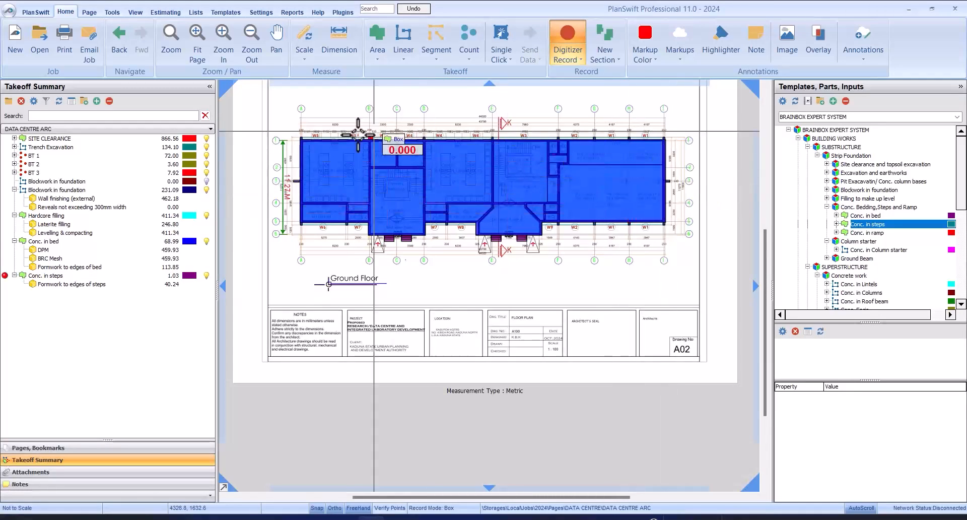
{"action": "scroll", "coordinate": [312, 181], "scroll_direction": "up", "scroll_amount": 3}
{"action": "scroll", "coordinate": [537, 327], "scroll_direction": "up", "scroll_amount": 2}
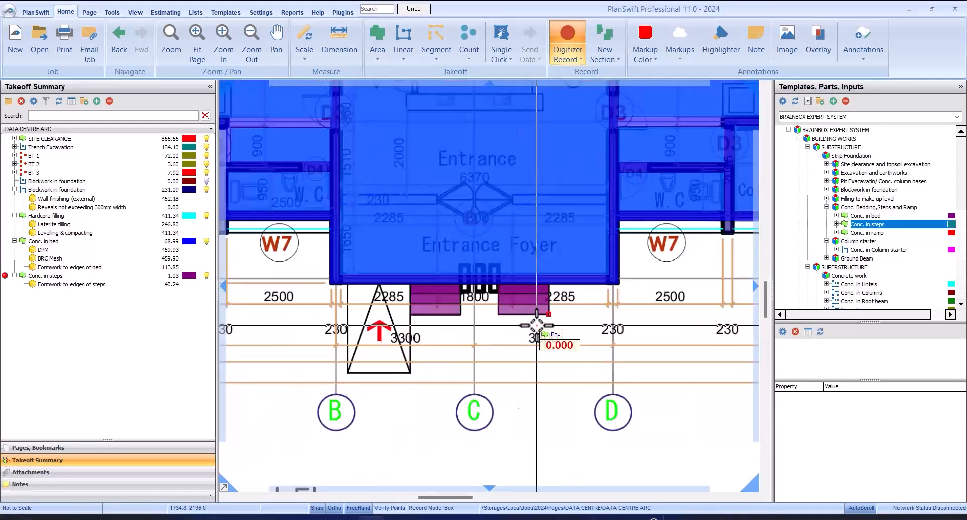
{"action": "scroll", "coordinate": [536, 324], "scroll_direction": "down", "scroll_amount": 3}
{"action": "scroll", "coordinate": [381, 239], "scroll_direction": "down", "scroll_amount": 1}
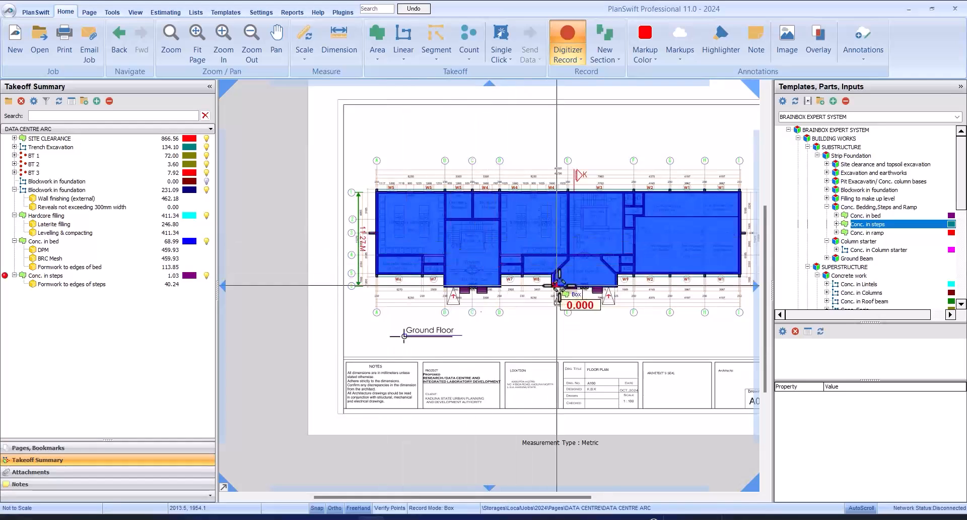
{"action": "scroll", "coordinate": [559, 292], "scroll_direction": "up", "scroll_amount": 2}
{"action": "scroll", "coordinate": [453, 312], "scroll_direction": "down", "scroll_amount": 2}
{"action": "right_click", "coordinate": [444, 272]}
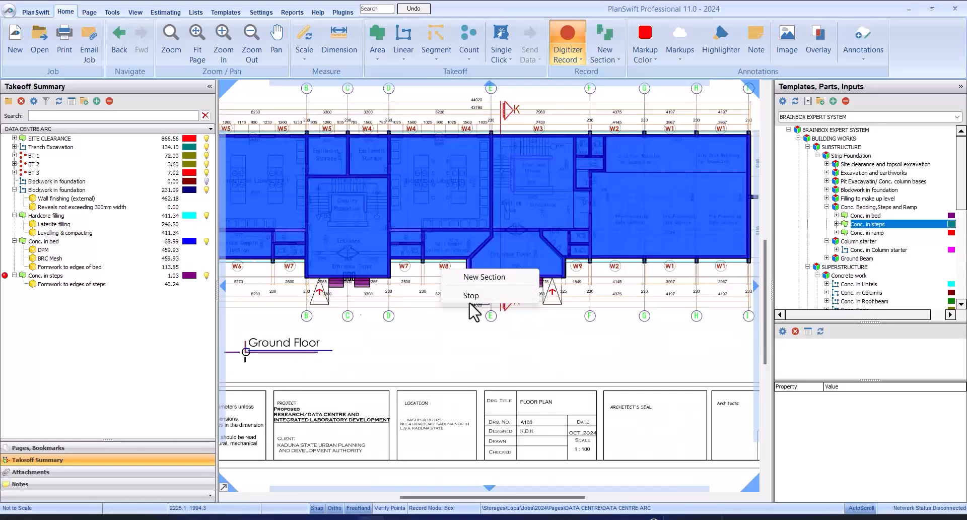
{"action": "left_click", "coordinate": [468, 299]}
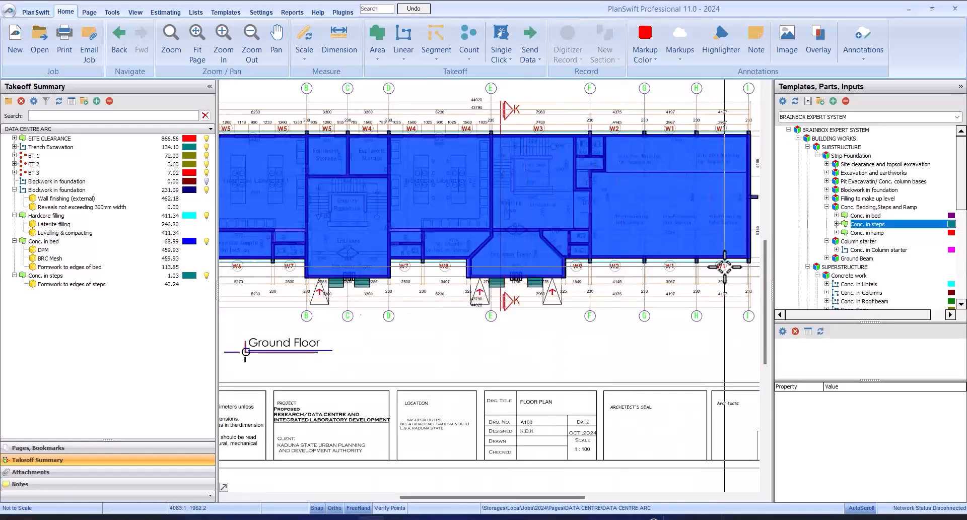
Create a Conc. in ramp takeoff item with a thickness of 0.60 M for the Entrance Foyer ramp near grid B.
{"action": "left_click", "coordinate": [854, 233]}
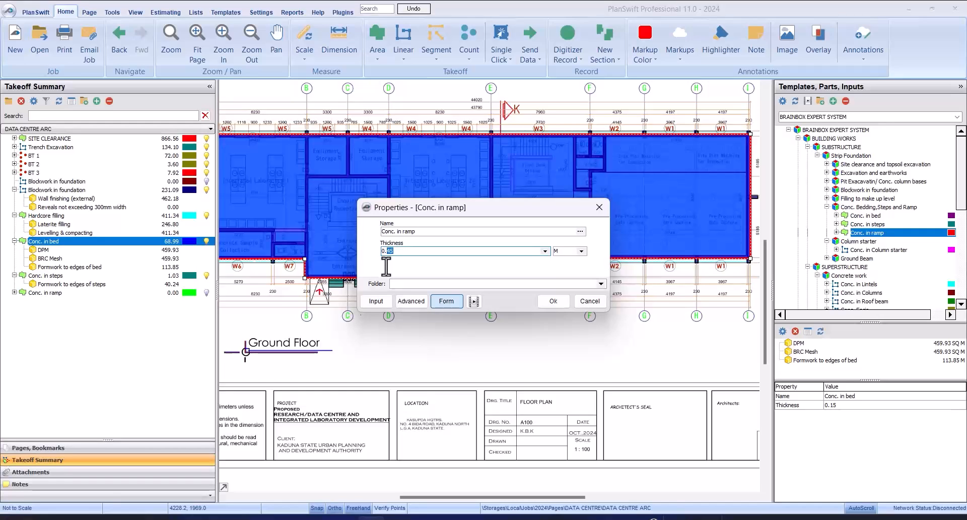
{"action": "type", "text": "60"}
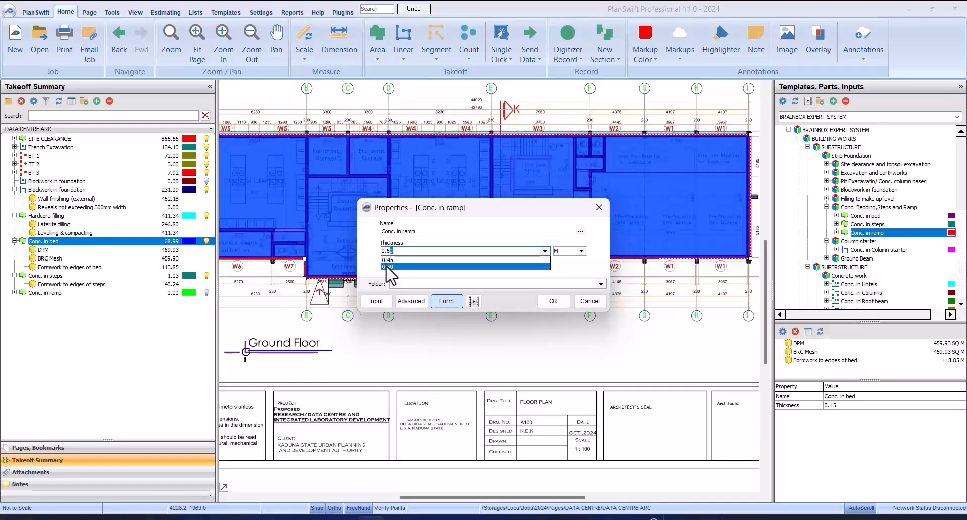
{"action": "left_click", "coordinate": [387, 266]}
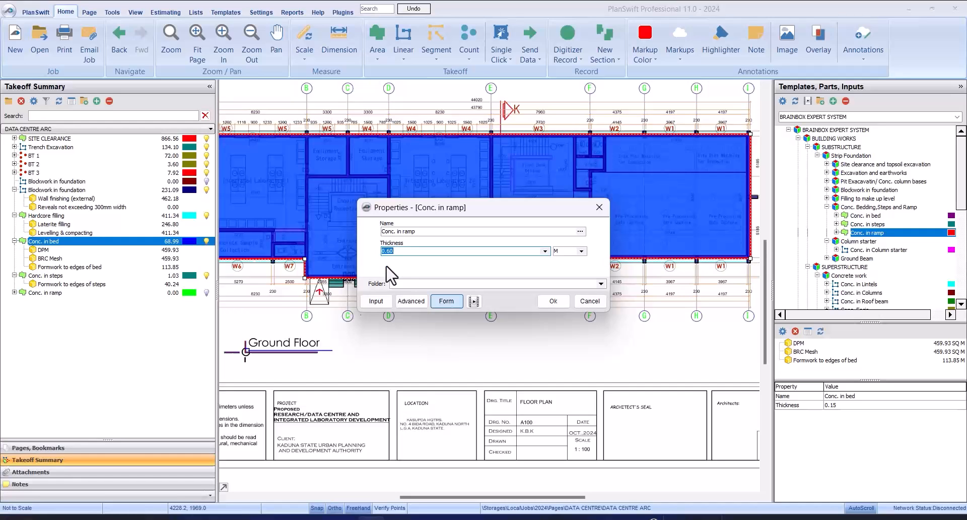
{"action": "left_click", "coordinate": [556, 297]}
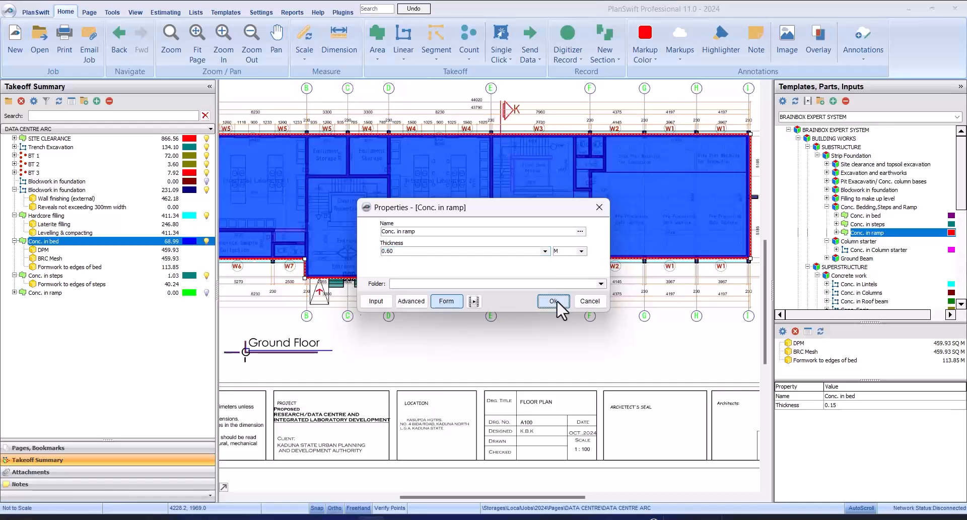
{"action": "scroll", "coordinate": [313, 286], "scroll_direction": "up", "scroll_amount": 5}
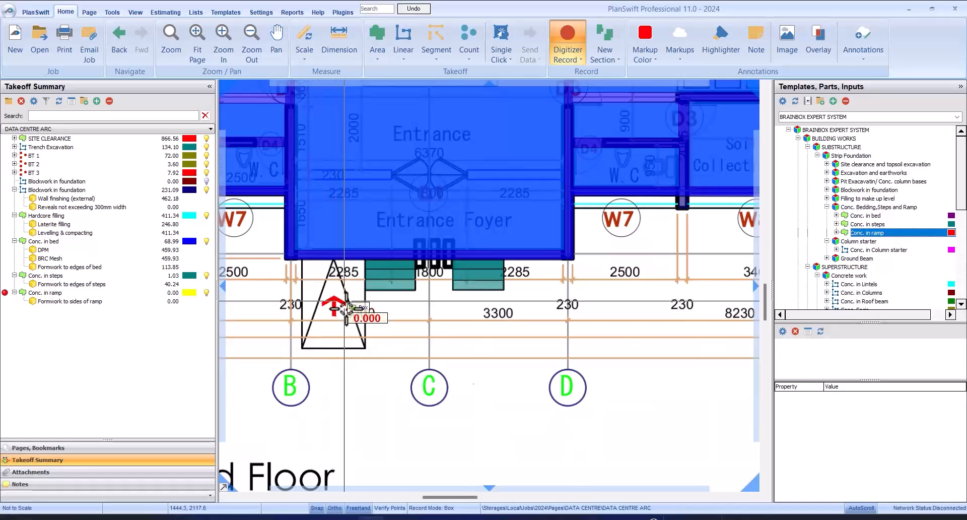
Measure the first Entrance Foyer's ramp near grid B with a box from its outer corner to the foyer wall.
{"action": "scroll", "coordinate": [363, 348], "scroll_direction": "up", "scroll_amount": 2}
{"action": "left_click", "coordinate": [367, 348]}
{"action": "scroll", "coordinate": [367, 347], "scroll_direction": "down", "scroll_amount": 3}
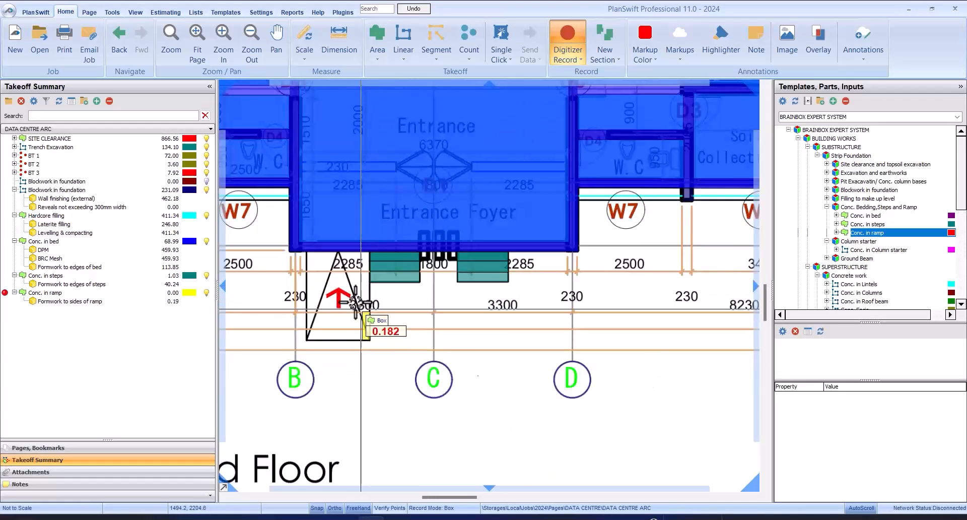
{"action": "scroll", "coordinate": [310, 254], "scroll_direction": "up", "scroll_amount": 4}
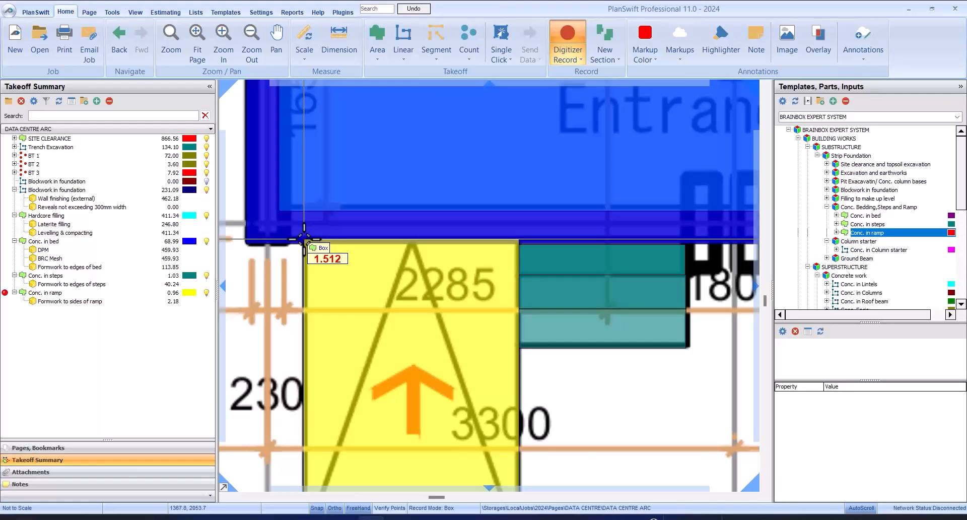
{"action": "left_click", "coordinate": [305, 244]}
{"action": "key", "text": "Escape"}
{"action": "scroll", "coordinate": [264, 263], "scroll_direction": "down", "scroll_amount": 1}
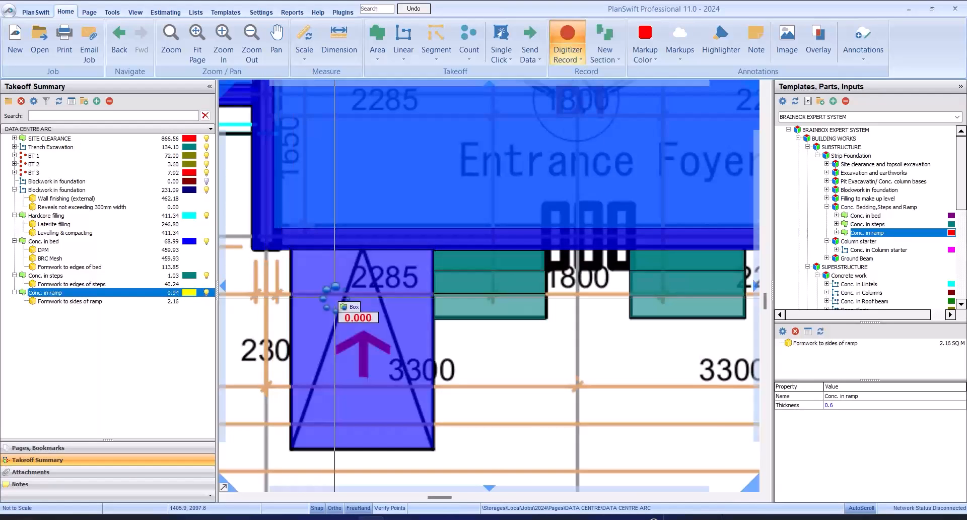
Measure the second Entrance Foyer's ramp near grid E, beside the 2761 dimension, with a box reaching the foyer wall.
{"action": "scroll", "coordinate": [334, 299], "scroll_direction": "down", "scroll_amount": 5}
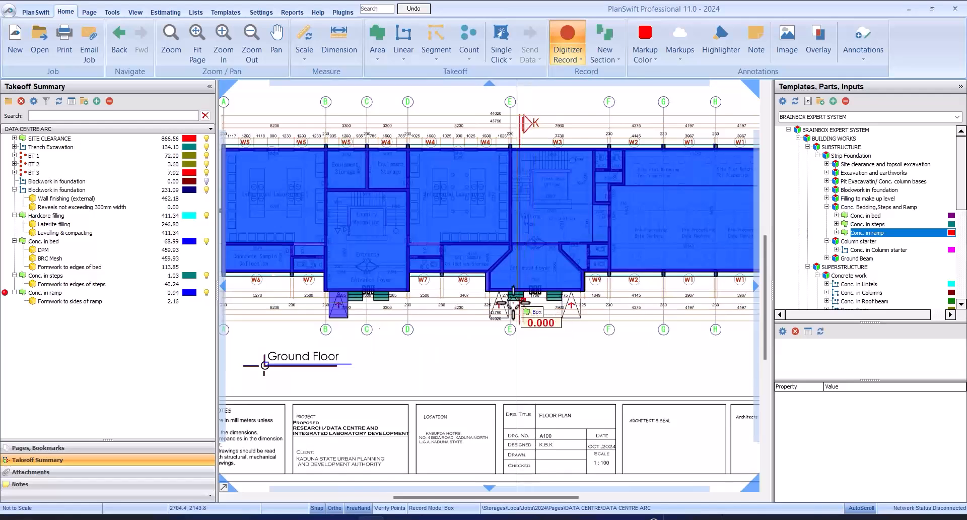
{"action": "scroll", "coordinate": [508, 317], "scroll_direction": "up", "scroll_amount": 5}
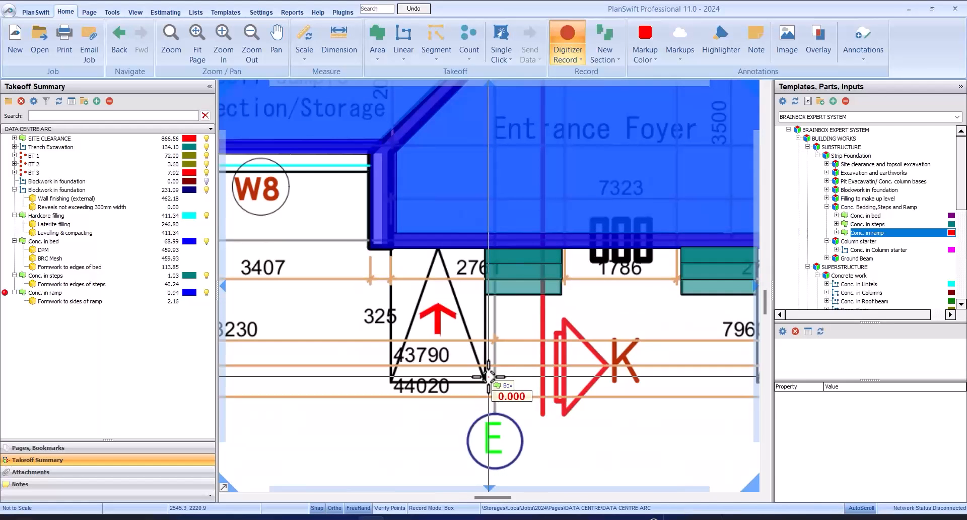
{"action": "left_click", "coordinate": [486, 381]}
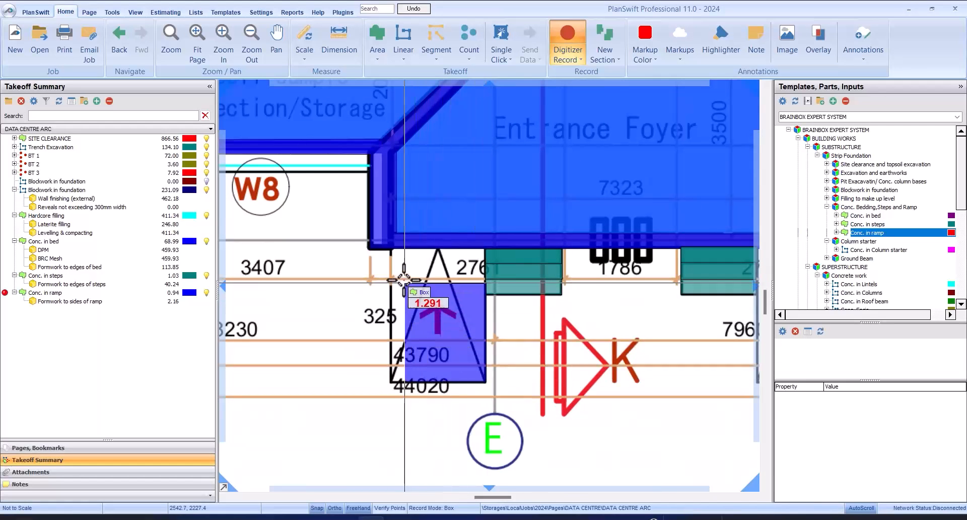
{"action": "scroll", "coordinate": [396, 257], "scroll_direction": "up", "scroll_amount": 1}
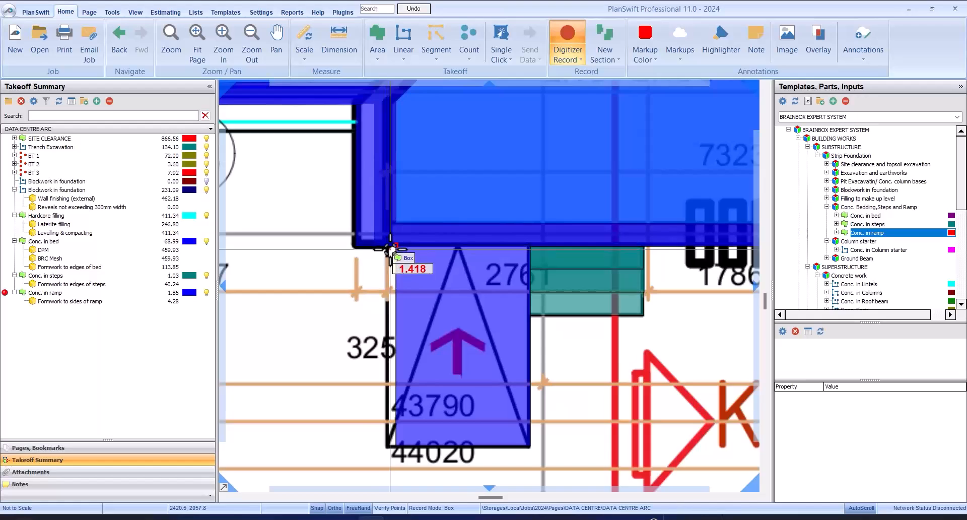
{"action": "scroll", "coordinate": [387, 249], "scroll_direction": "up", "scroll_amount": 1}
{"action": "left_click", "coordinate": [385, 244]}
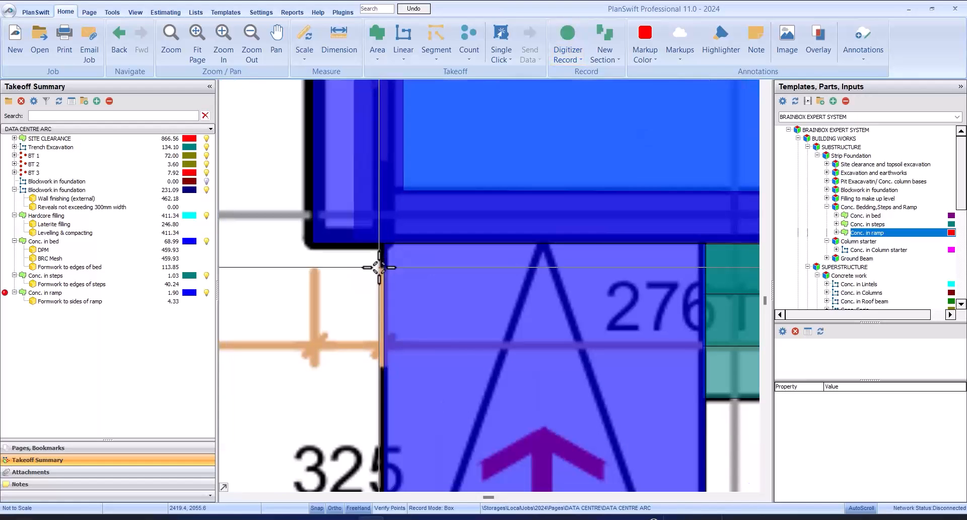
Measure the second foyer's other ramp, beside the 2775 dimension, with a box from its outer corner to the wall.
{"action": "scroll", "coordinate": [385, 243], "scroll_direction": "down", "scroll_amount": 2}
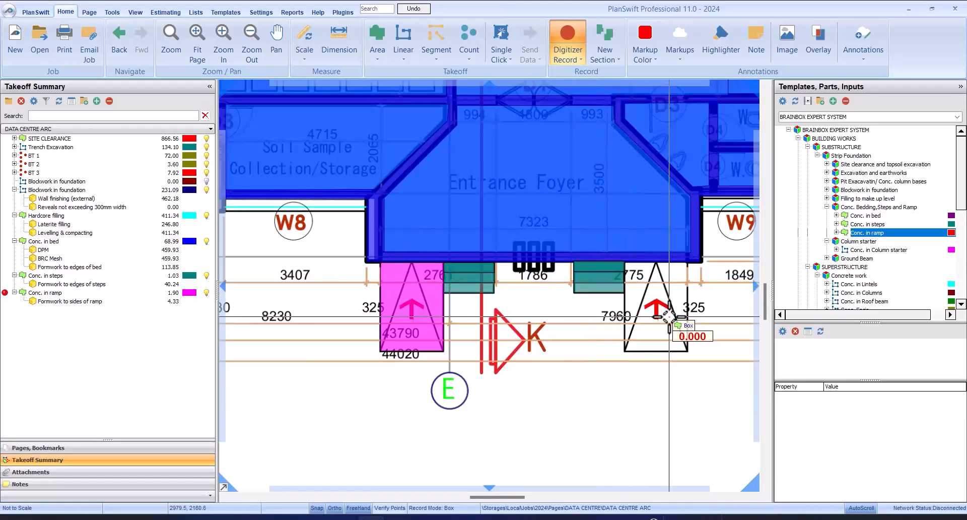
{"action": "scroll", "coordinate": [681, 321], "scroll_direction": "up", "scroll_amount": 2}
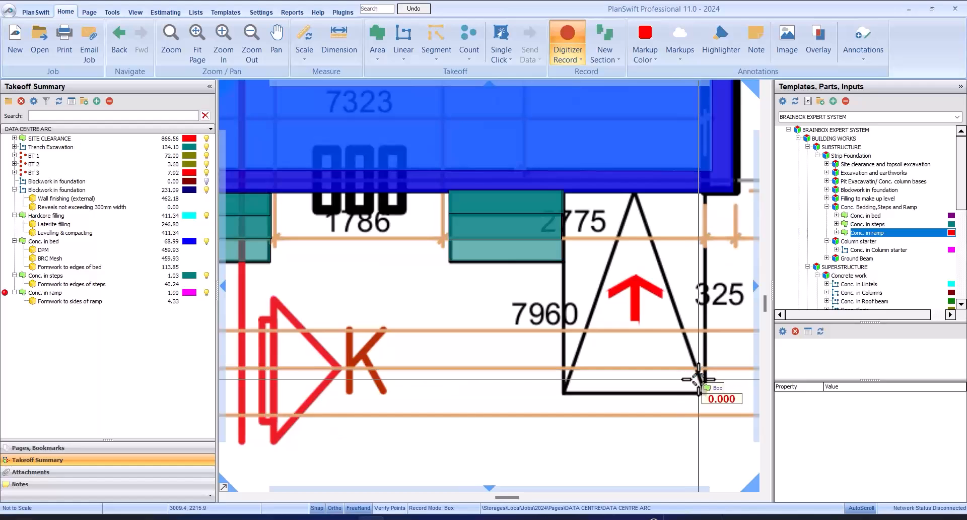
{"action": "left_click", "coordinate": [703, 391]}
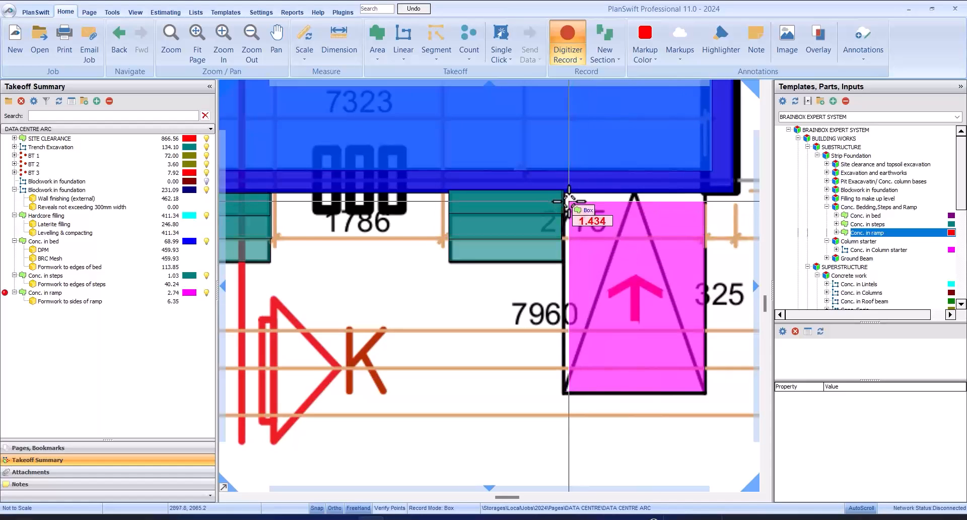
{"action": "left_click", "coordinate": [564, 194]}
Check the three measured ramps on the ground floor plan and stop recording Conc. in ramp.
{"action": "scroll", "coordinate": [521, 242], "scroll_direction": "down", "scroll_amount": 3}
{"action": "scroll", "coordinate": [521, 241], "scroll_direction": "down", "scroll_amount": 4}
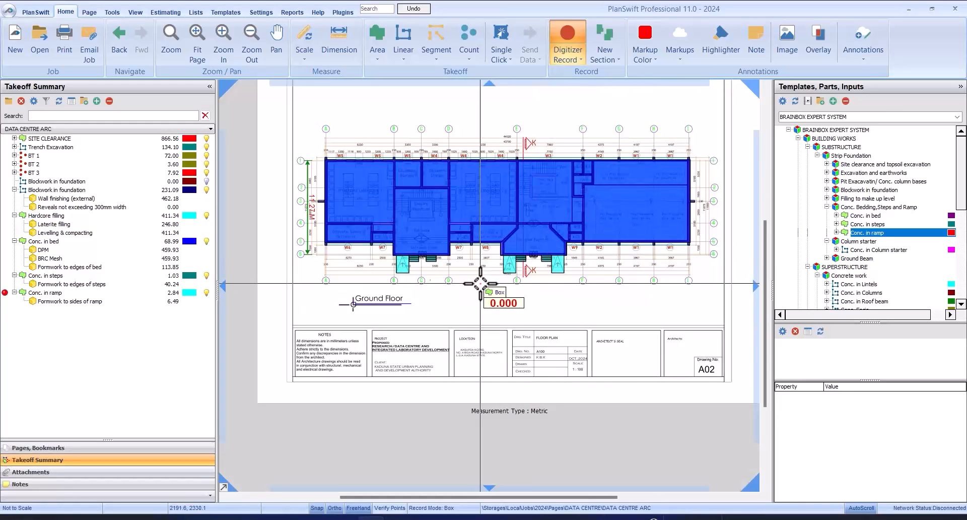
{"action": "scroll", "coordinate": [480, 284], "scroll_direction": "up", "scroll_amount": 5}
{"action": "right_click", "coordinate": [443, 251]}
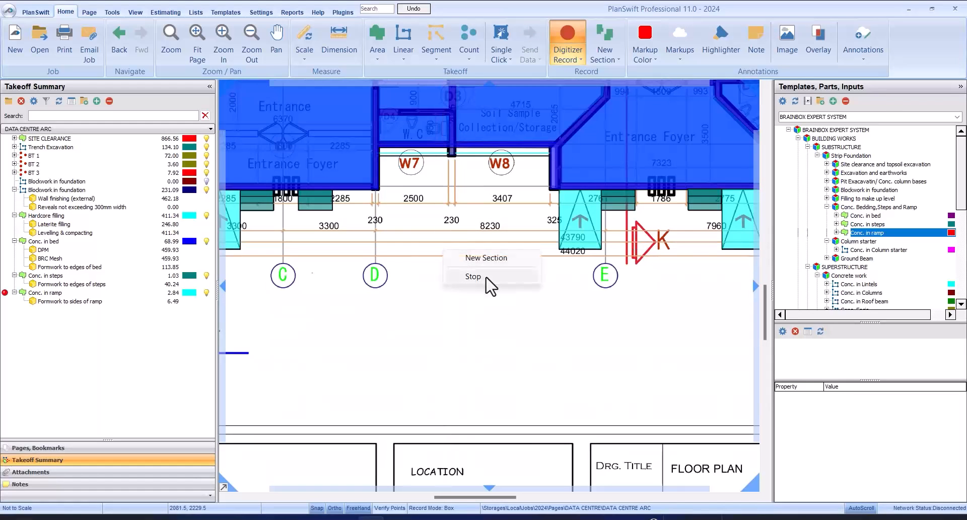
{"action": "left_click", "coordinate": [476, 277]}
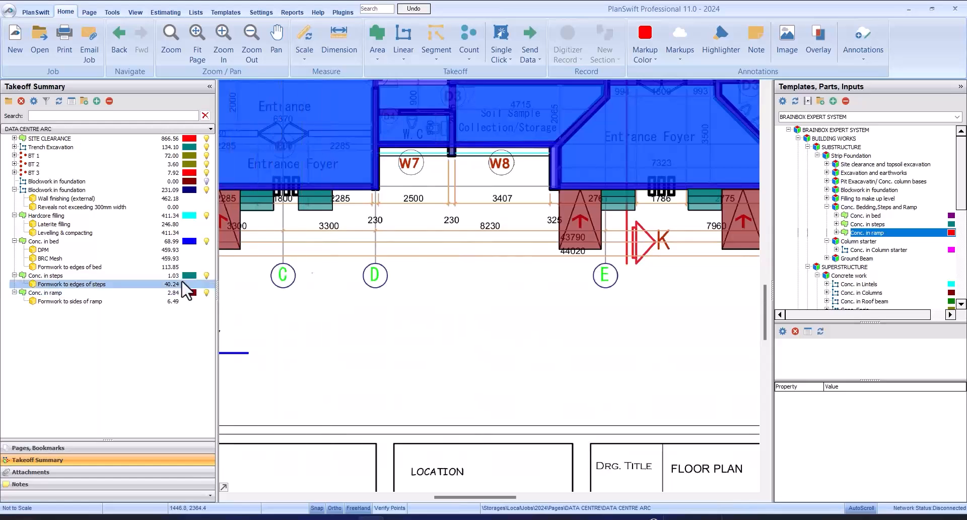
Collapse the Blockwork in foundation, Hardcore filling, Conc. in bed, Conc. in steps and Conc. in ramp items in the takeoff summary.
{"action": "left_click", "coordinate": [47, 217]}
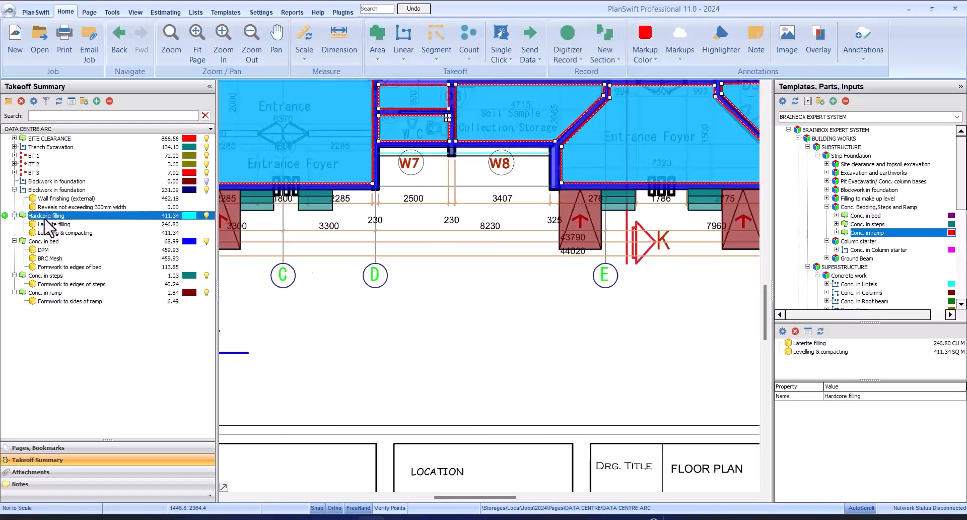
{"action": "left_click", "coordinate": [14, 190]}
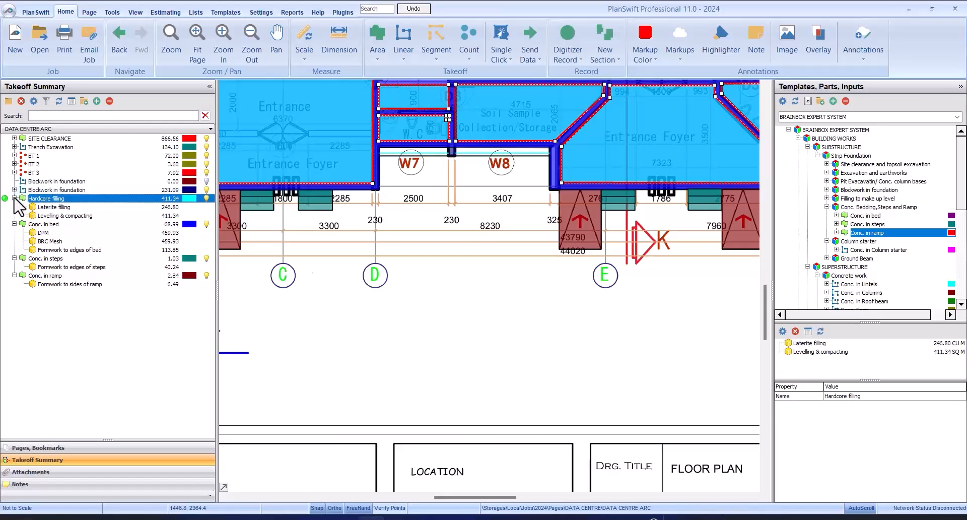
{"action": "left_click", "coordinate": [14, 198]}
{"action": "left_click", "coordinate": [14, 206]}
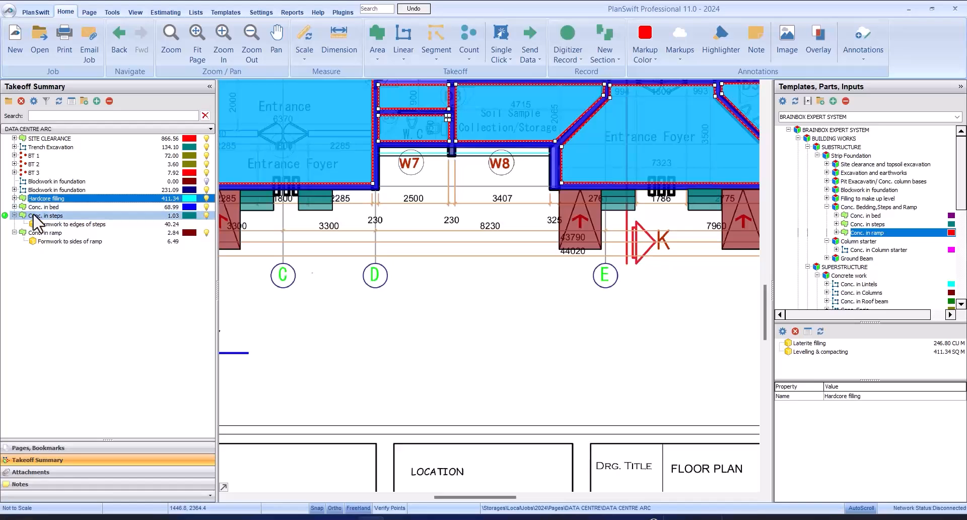
{"action": "left_click", "coordinate": [38, 216]}
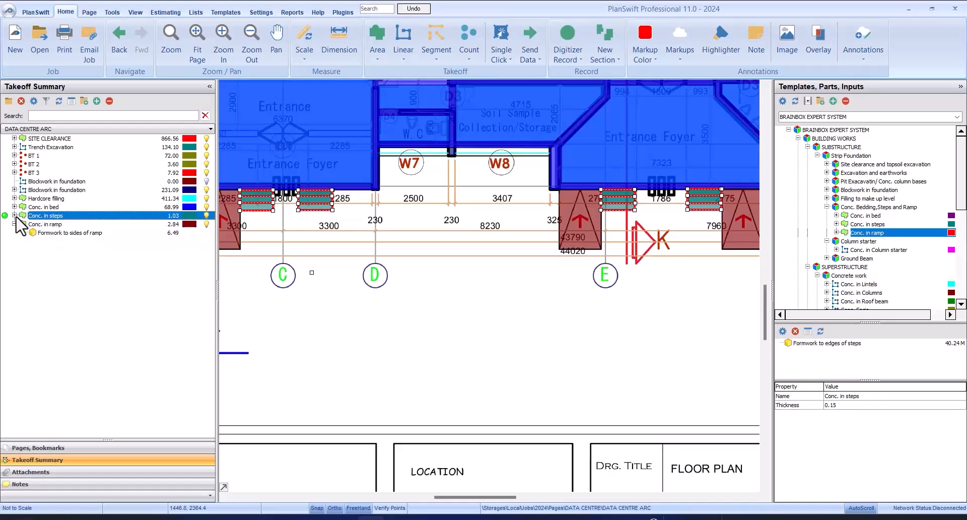
{"action": "left_click", "coordinate": [20, 225]}
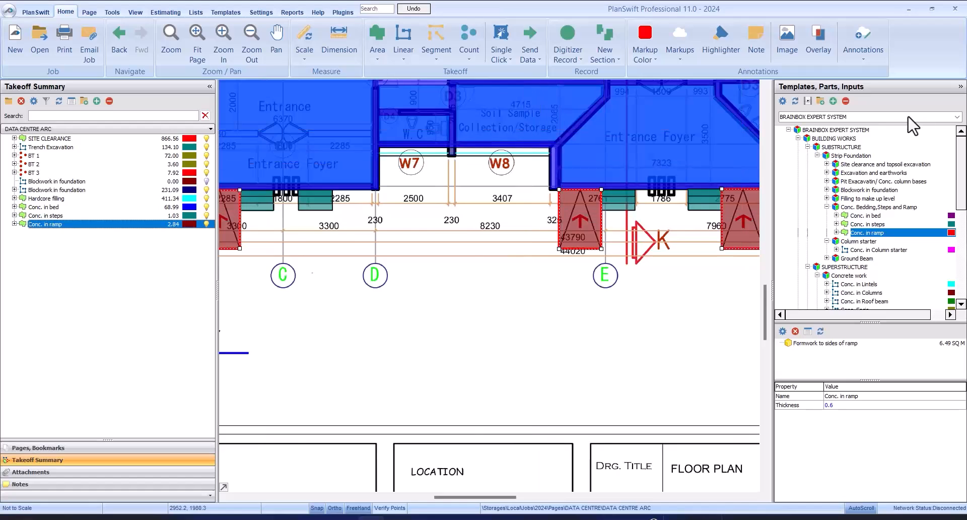
Collapse the Conc. Bedding,Steps and Ramp template group and select the Conc. in Column starter template.
{"action": "left_click", "coordinate": [868, 242]}
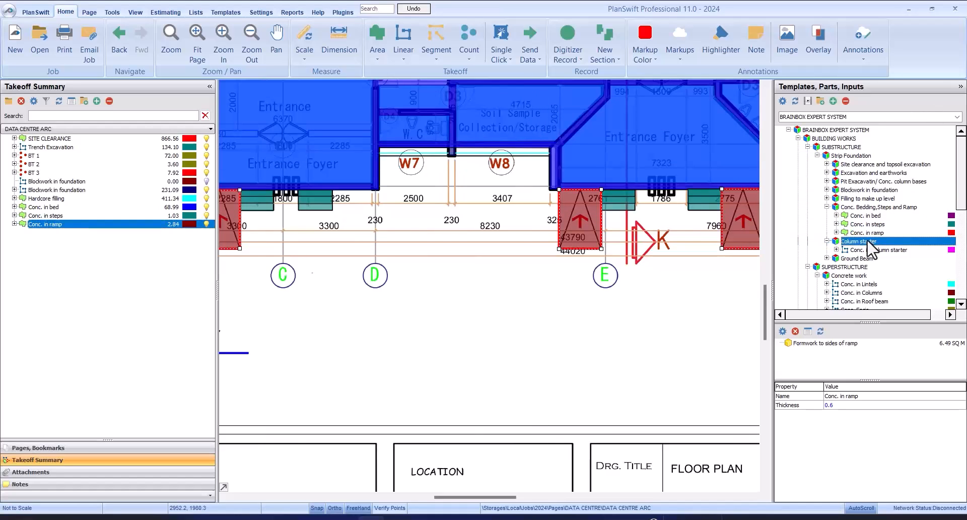
{"action": "left_click_drag", "start_coordinate": [851, 233], "coordinate": [831, 215]}
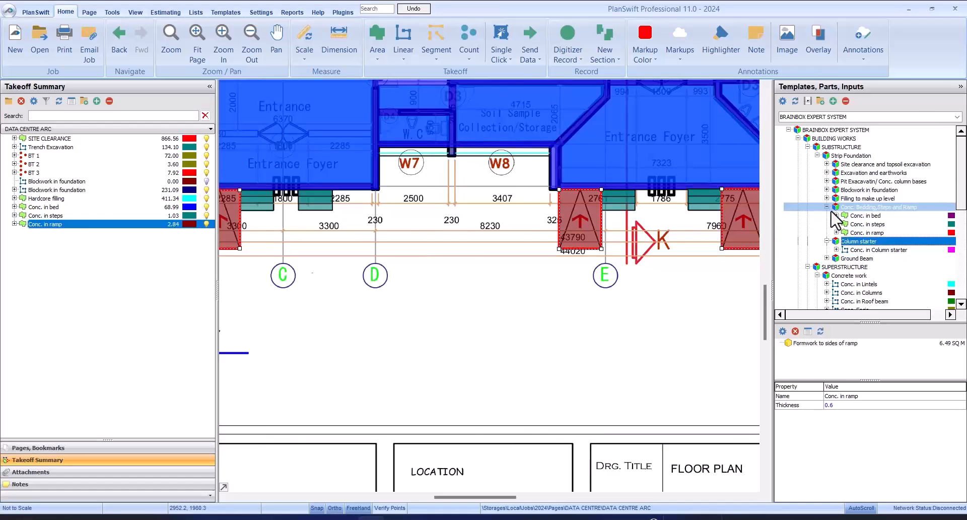
{"action": "left_click", "coordinate": [827, 207]}
{"action": "left_click", "coordinate": [853, 223]}
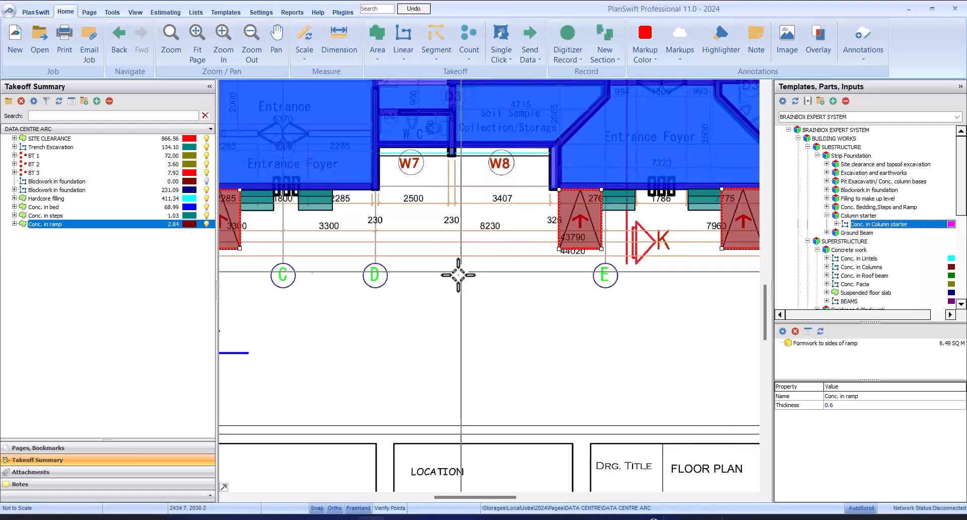
Open the structural drawing page with the columns types details, sheet 03, from the project's page list.
{"action": "left_click", "coordinate": [122, 449]}
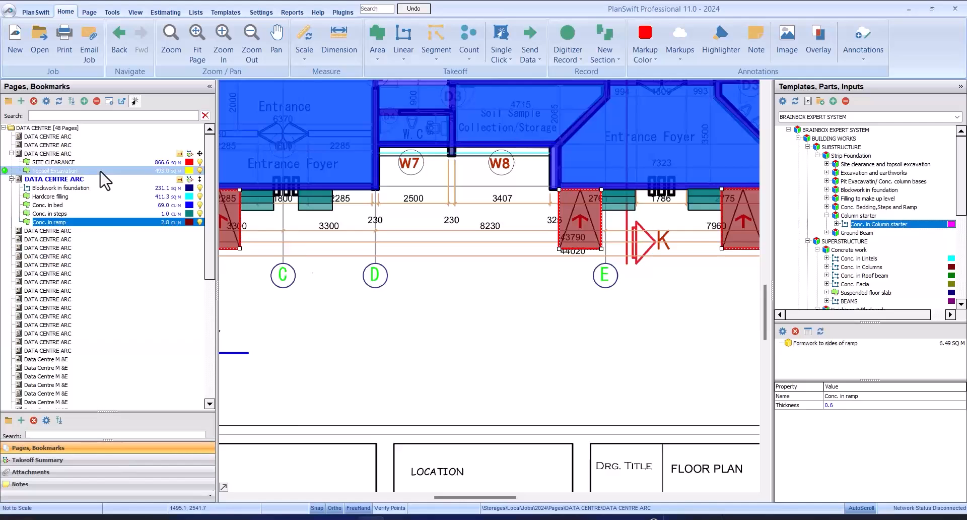
{"action": "scroll", "coordinate": [97, 219], "scroll_direction": "down", "scroll_amount": 12}
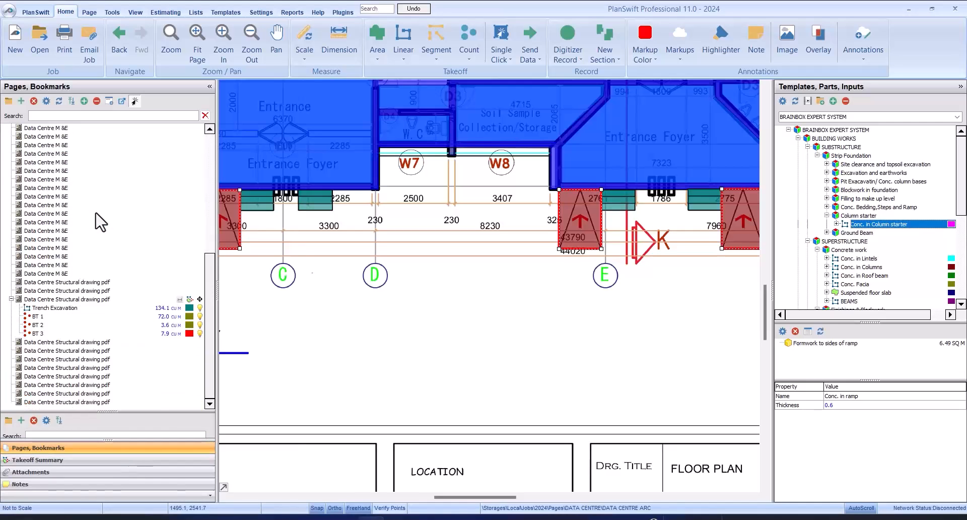
{"action": "left_click", "coordinate": [79, 343]}
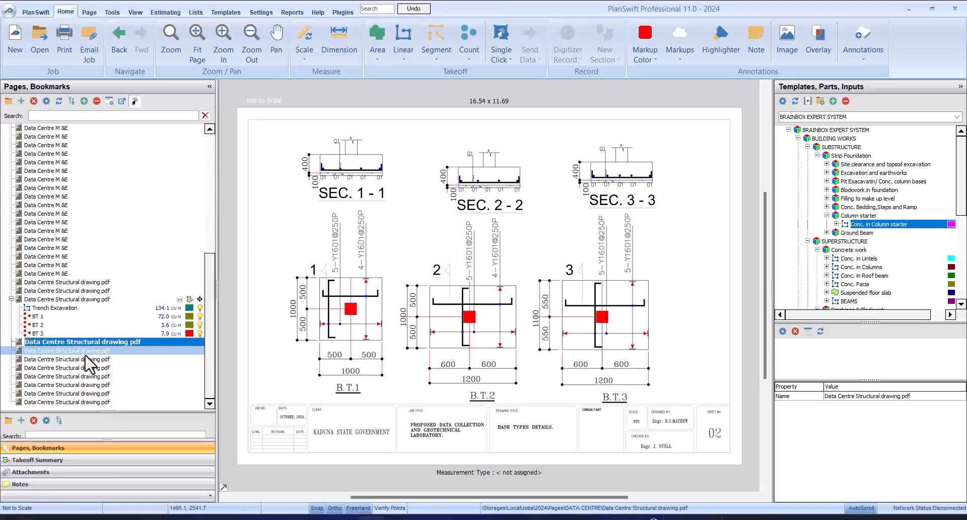
{"action": "left_click", "coordinate": [86, 351]}
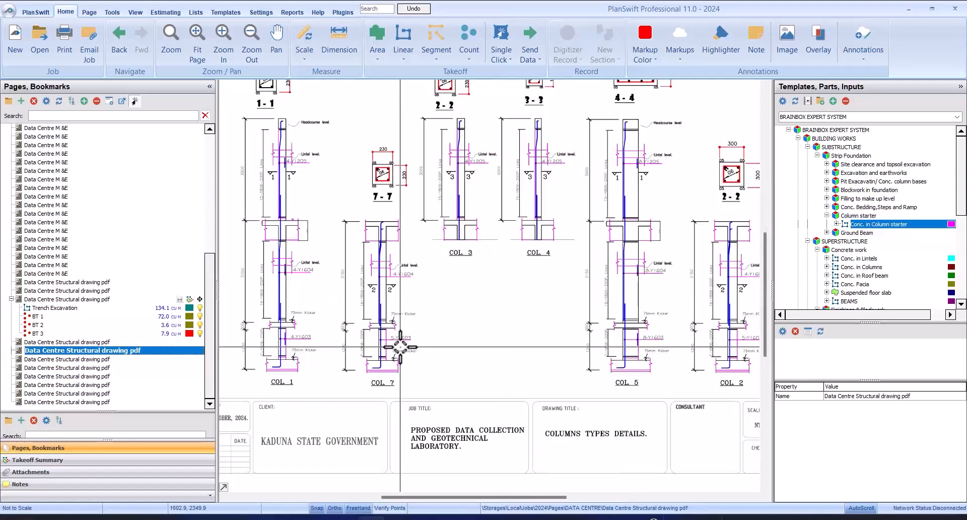
Examine the starter heights and foundation-level details of COL. 1 and COL. 7 on the columns types sheet.
{"action": "scroll", "coordinate": [400, 348], "scroll_direction": "down", "scroll_amount": 2}
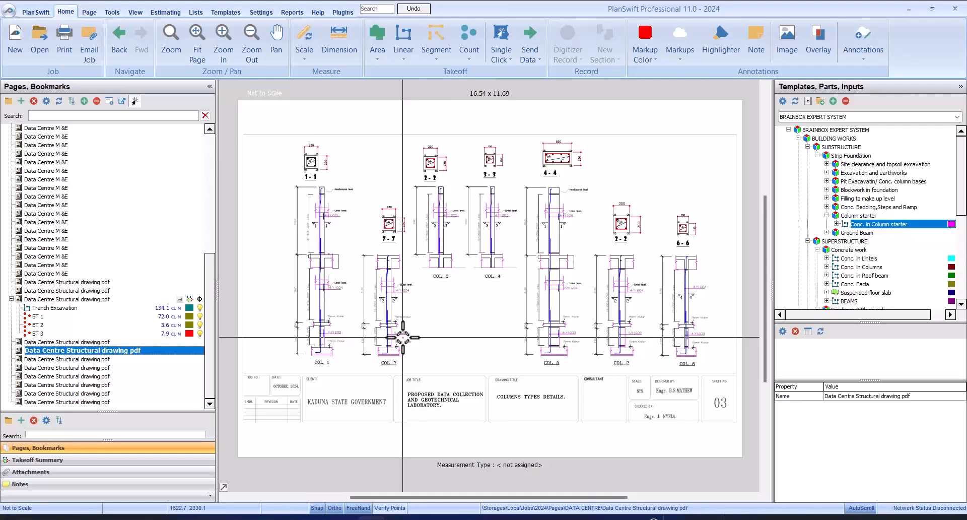
{"action": "scroll", "coordinate": [296, 334], "scroll_direction": "up", "scroll_amount": 3}
{"action": "scroll", "coordinate": [297, 335], "scroll_direction": "down", "scroll_amount": 2}
{"action": "scroll", "coordinate": [300, 334], "scroll_direction": "up", "scroll_amount": 2}
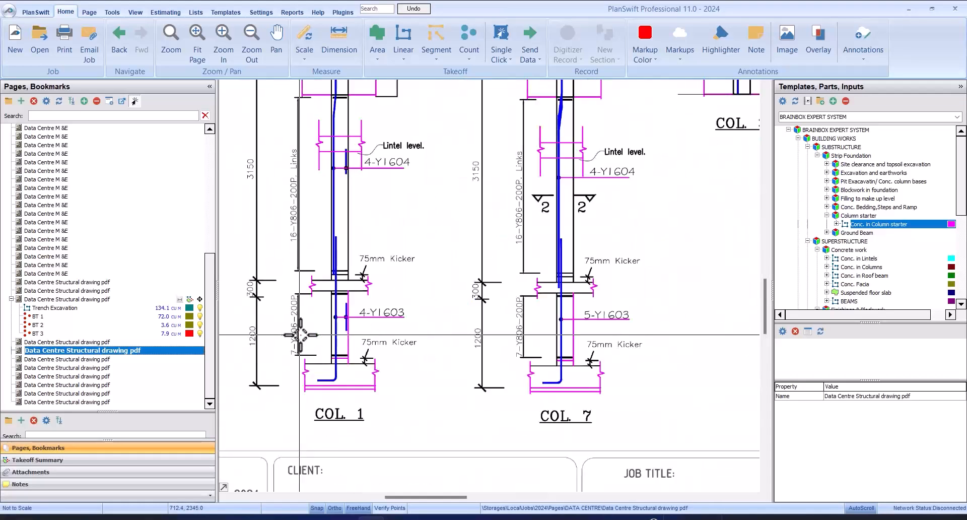
{"action": "scroll", "coordinate": [339, 334], "scroll_direction": "down", "scroll_amount": 4}
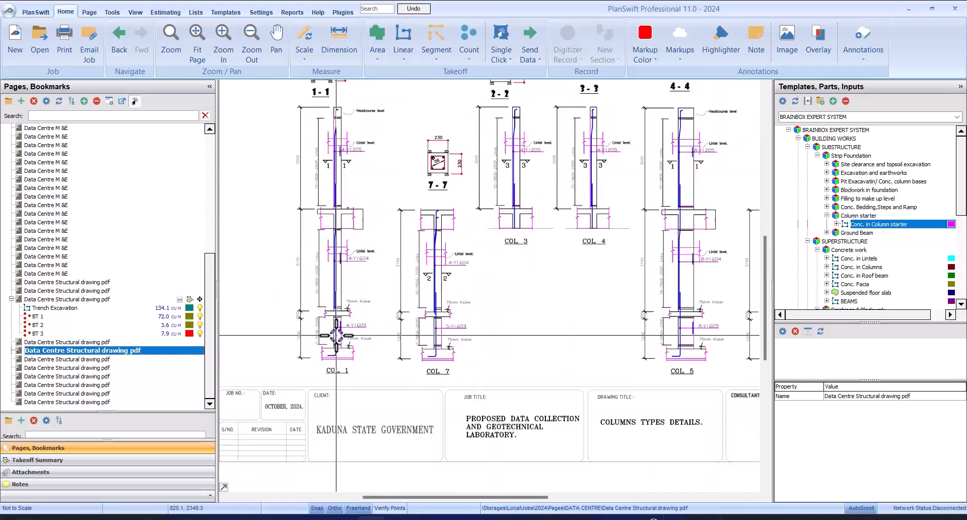
{"action": "scroll", "coordinate": [383, 352], "scroll_direction": "up", "scroll_amount": 2}
{"action": "scroll", "coordinate": [407, 361], "scroll_direction": "up", "scroll_amount": 2}
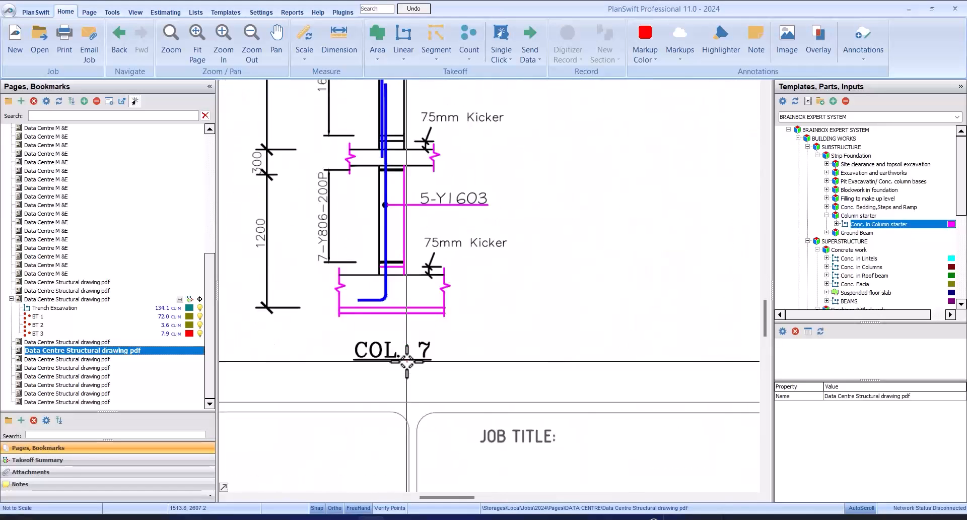
Examine the starter heights and section sizes of COL. 5, COL. 2 and COL. 6 on the columns types sheet.
{"action": "scroll", "coordinate": [380, 345], "scroll_direction": "down", "scroll_amount": 4}
{"action": "scroll", "coordinate": [419, 298], "scroll_direction": "up", "scroll_amount": 3}
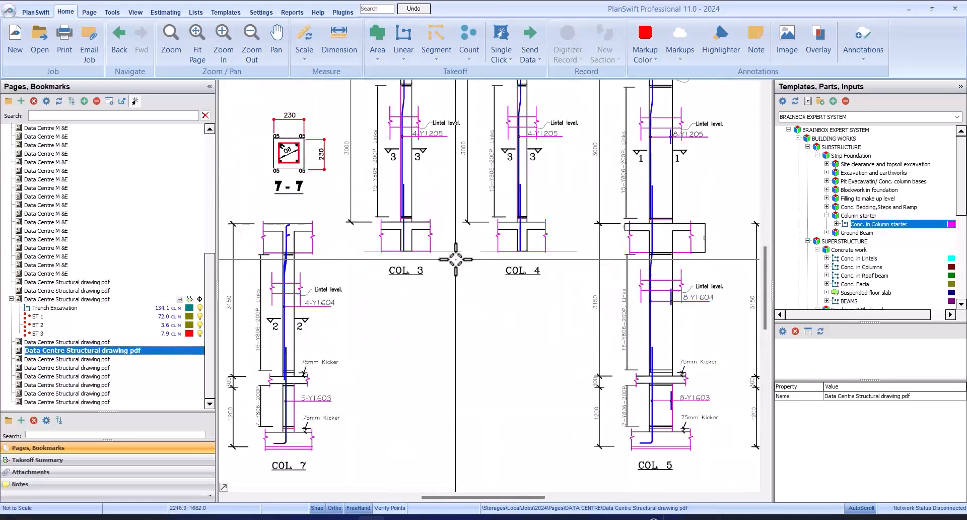
{"action": "scroll", "coordinate": [508, 261], "scroll_direction": "down", "scroll_amount": 3}
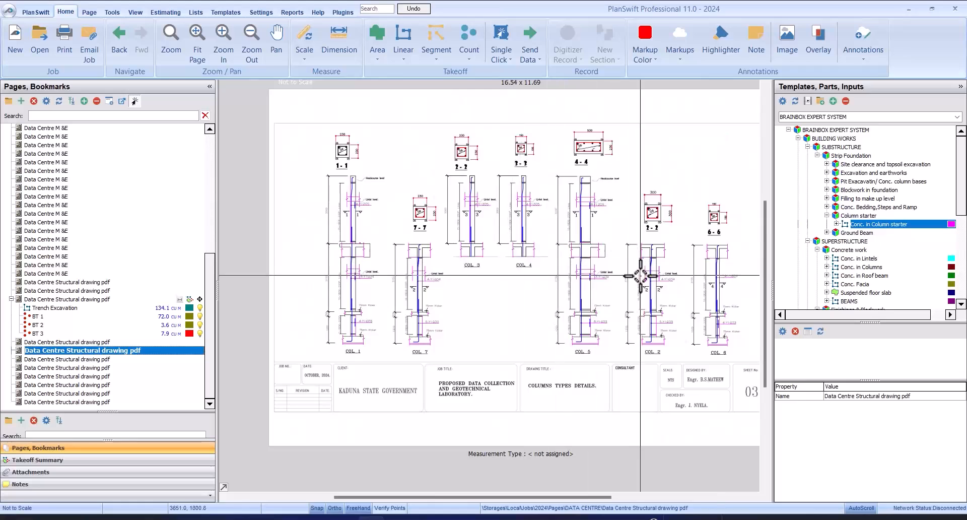
{"action": "scroll", "coordinate": [645, 282], "scroll_direction": "up", "scroll_amount": 3}
{"action": "scroll", "coordinate": [472, 287], "scroll_direction": "down", "scroll_amount": 2}
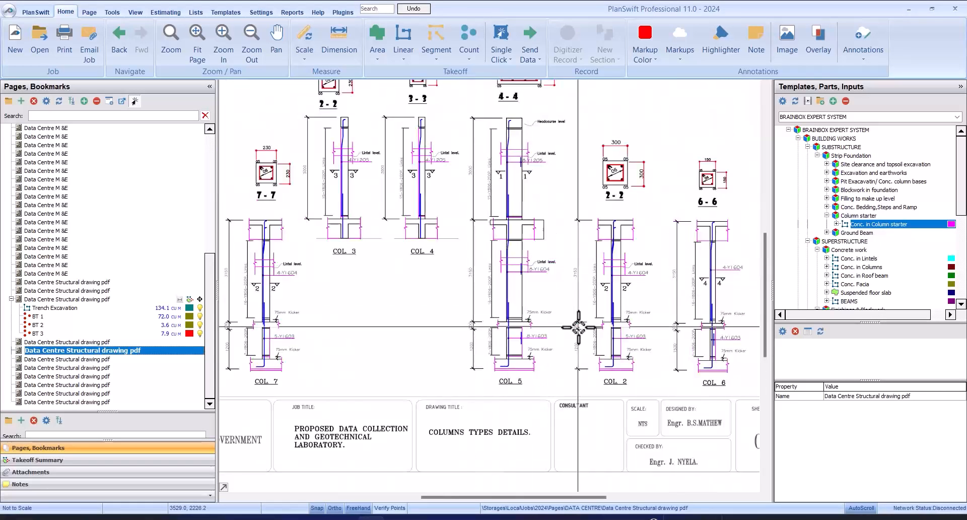
{"action": "scroll", "coordinate": [733, 379], "scroll_direction": "up", "scroll_amount": 3}
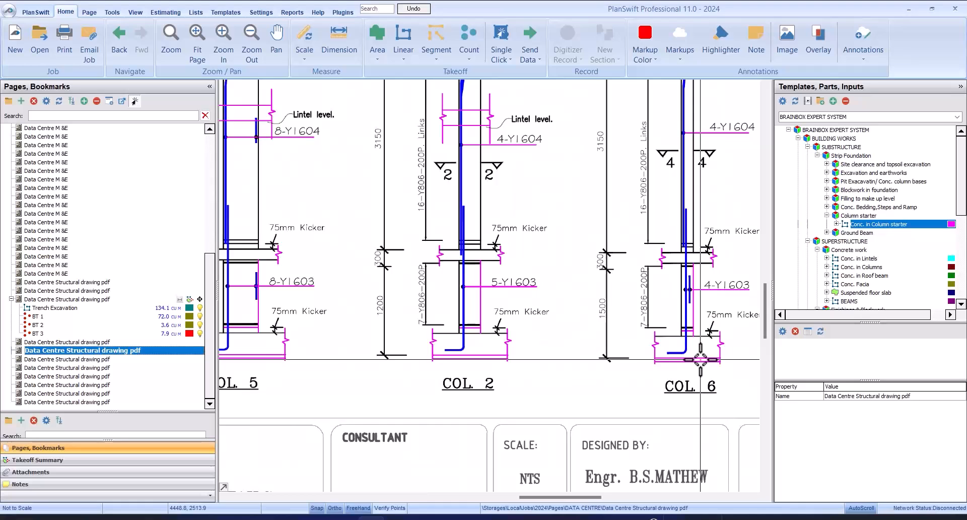
{"action": "scroll", "coordinate": [701, 359], "scroll_direction": "down", "scroll_amount": 3}
{"action": "scroll", "coordinate": [678, 357], "scroll_direction": "up", "scroll_amount": 2}
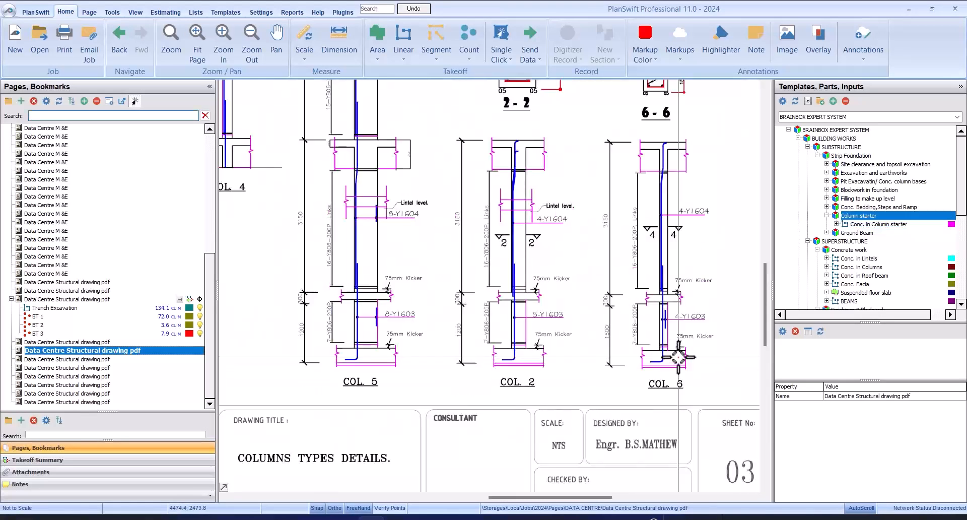
Compare the starter and foundation details of COL. 1 and COL. 7, including sections 1-1 and 7-7, on the columns types sheet.
{"action": "scroll", "coordinate": [679, 357], "scroll_direction": "down", "scroll_amount": 3}
{"action": "scroll", "coordinate": [371, 345], "scroll_direction": "up", "scroll_amount": 3}
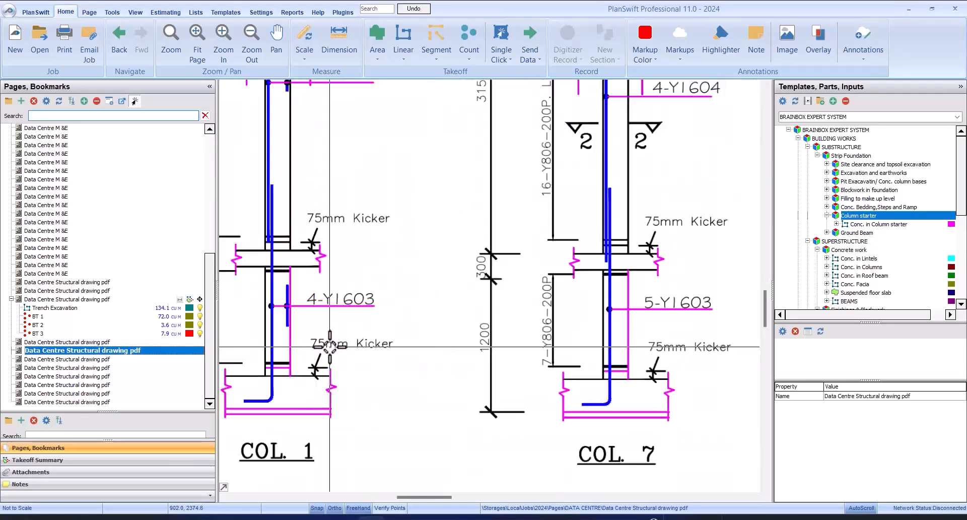
{"action": "scroll", "coordinate": [387, 335], "scroll_direction": "down", "scroll_amount": 1}
{"action": "scroll", "coordinate": [387, 334], "scroll_direction": "down", "scroll_amount": 2}
{"action": "scroll", "coordinate": [387, 334], "scroll_direction": "up", "scroll_amount": 2}
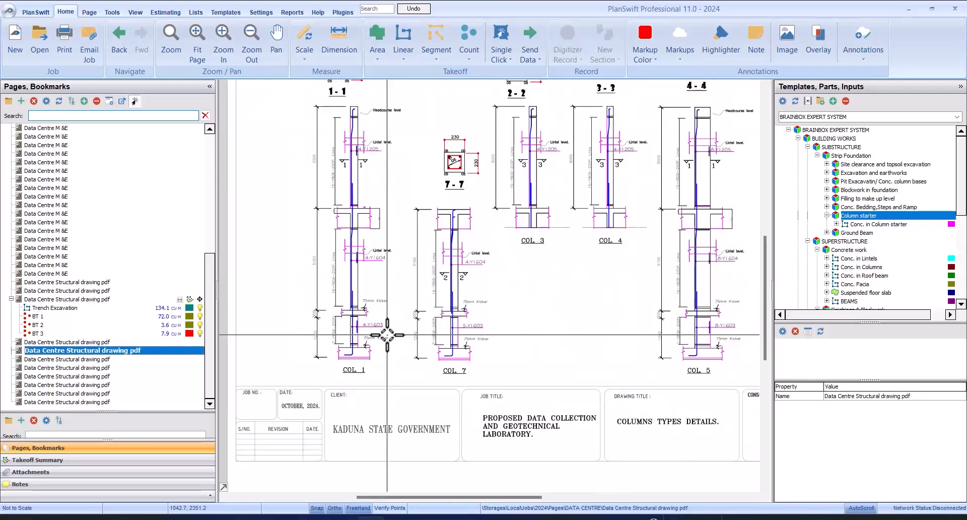
{"action": "scroll", "coordinate": [387, 335], "scroll_direction": "down", "scroll_amount": 2}
{"action": "scroll", "coordinate": [372, 166], "scroll_direction": "up", "scroll_amount": 3}
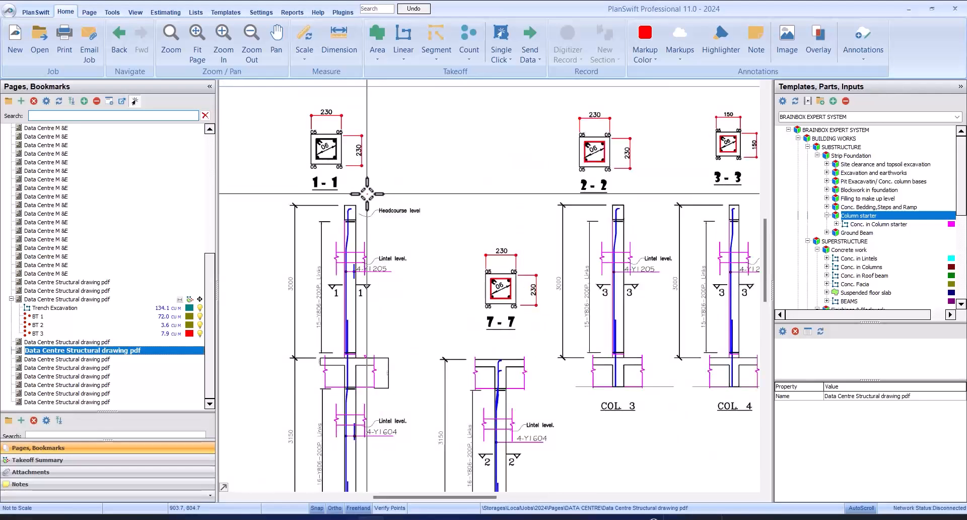
{"action": "scroll", "coordinate": [358, 191], "scroll_direction": "down", "scroll_amount": 3}
{"action": "scroll", "coordinate": [352, 353], "scroll_direction": "up", "scroll_amount": 3}
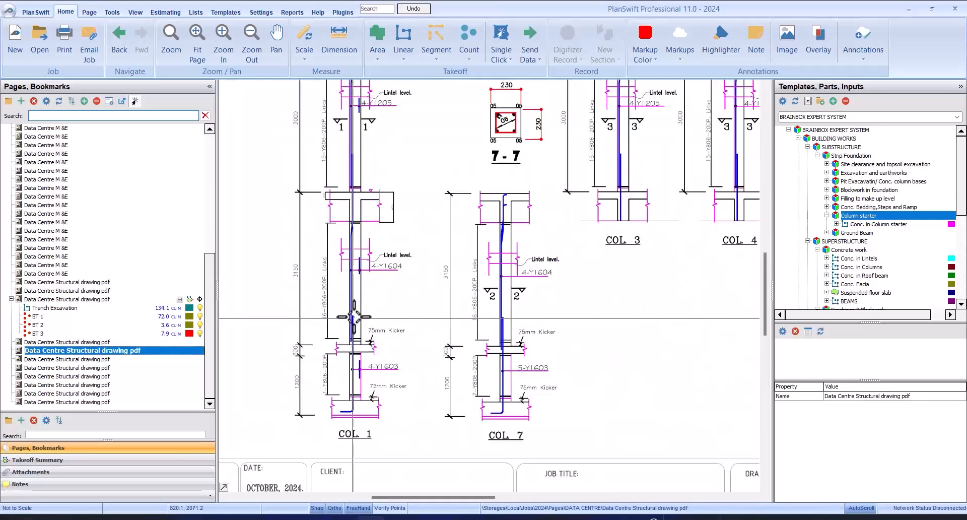
{"action": "scroll", "coordinate": [393, 303], "scroll_direction": "down", "scroll_amount": 1}
{"action": "scroll", "coordinate": [385, 382], "scroll_direction": "up", "scroll_amount": 2}
{"action": "scroll", "coordinate": [388, 389], "scroll_direction": "down", "scroll_amount": 3}
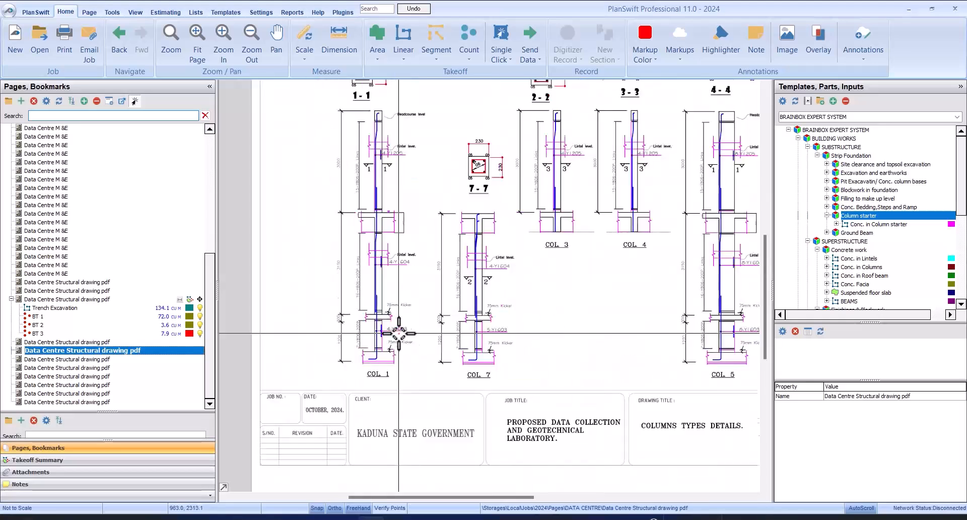
{"action": "scroll", "coordinate": [396, 380], "scroll_direction": "up", "scroll_amount": 4}
{"action": "scroll", "coordinate": [395, 381], "scroll_direction": "up", "scroll_amount": 2}
{"action": "scroll", "coordinate": [396, 380], "scroll_direction": "down", "scroll_amount": 2}
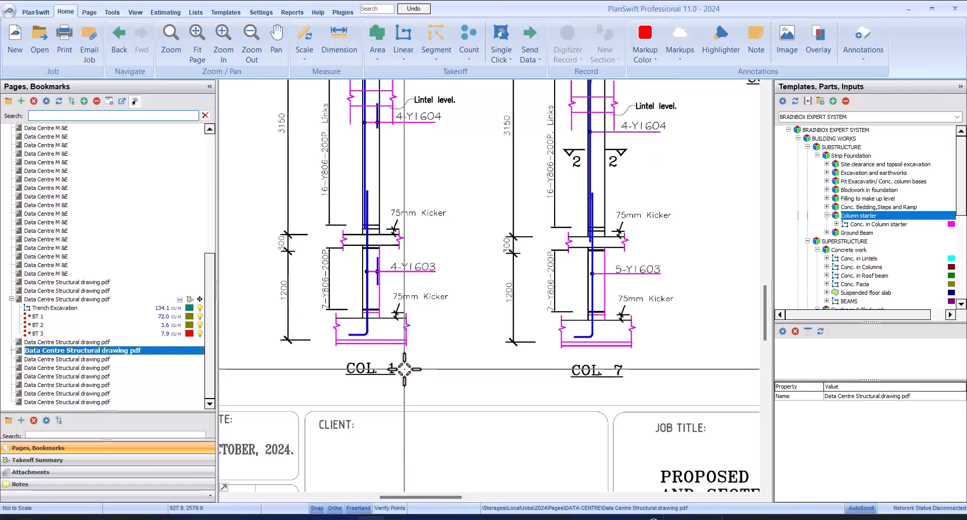
Trace COL. 1 between section 1-1 at headcourse level and its starter above the foundation base.
{"action": "scroll", "coordinate": [419, 377], "scroll_direction": "down", "scroll_amount": 4}
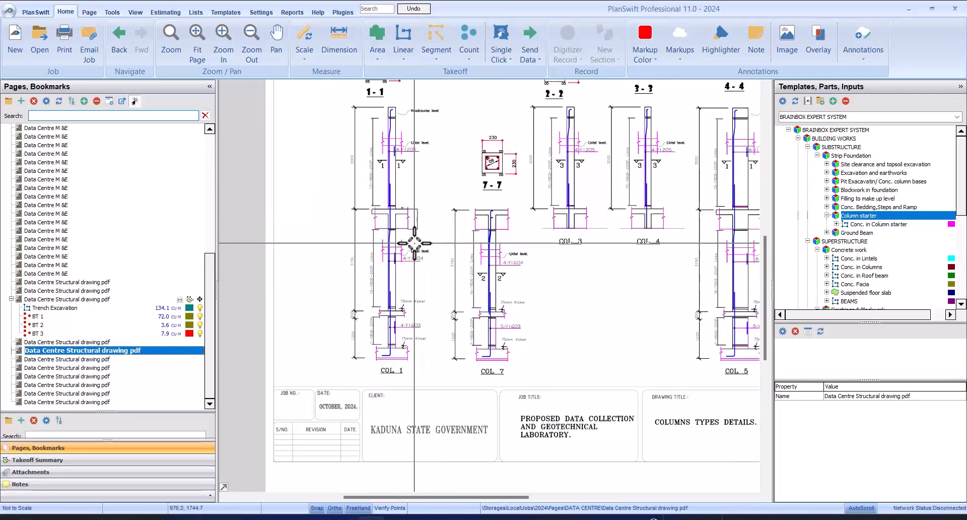
{"action": "scroll", "coordinate": [398, 192], "scroll_direction": "down", "scroll_amount": 2}
{"action": "scroll", "coordinate": [392, 218], "scroll_direction": "up", "scroll_amount": 6}
{"action": "scroll", "coordinate": [392, 218], "scroll_direction": "down", "scroll_amount": 4}
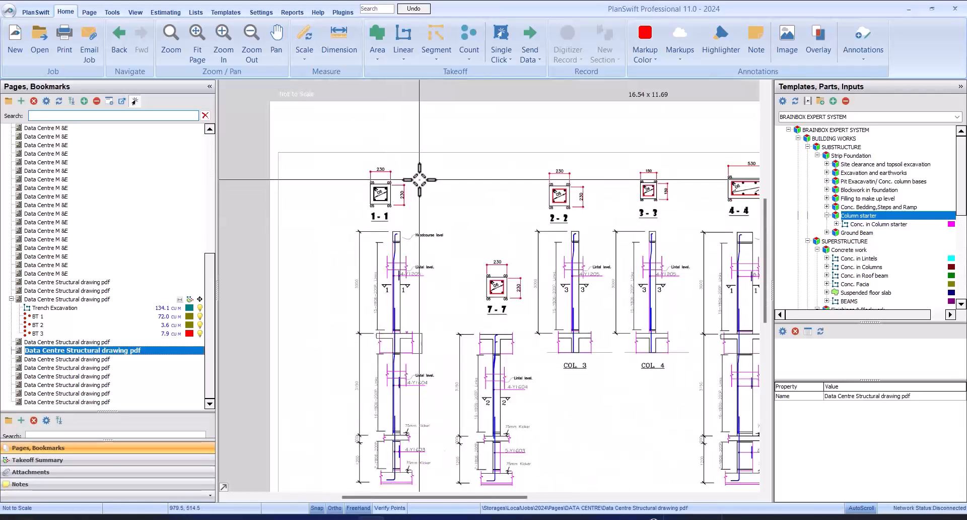
{"action": "scroll", "coordinate": [398, 242], "scroll_direction": "down", "scroll_amount": 3}
{"action": "scroll", "coordinate": [419, 322], "scroll_direction": "up", "scroll_amount": 4}
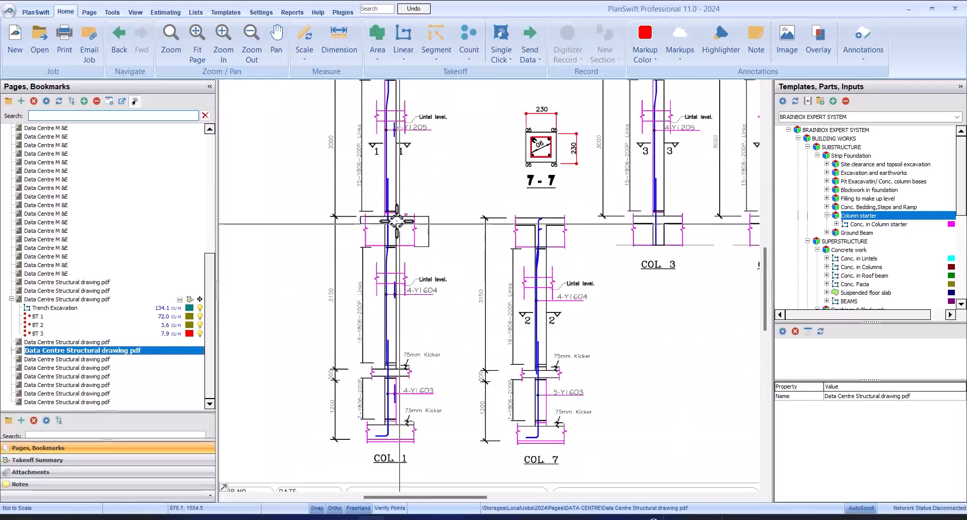
{"action": "scroll", "coordinate": [395, 220], "scroll_direction": "down", "scroll_amount": 4}
{"action": "scroll", "coordinate": [386, 141], "scroll_direction": "up", "scroll_amount": 2}
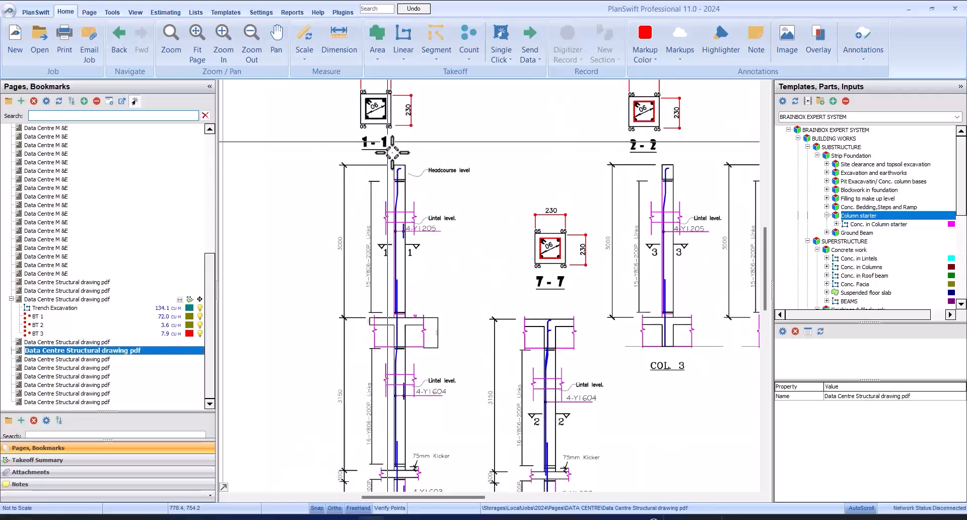
{"action": "scroll", "coordinate": [436, 190], "scroll_direction": "down", "scroll_amount": 1}
{"action": "scroll", "coordinate": [438, 384], "scroll_direction": "up", "scroll_amount": 3}
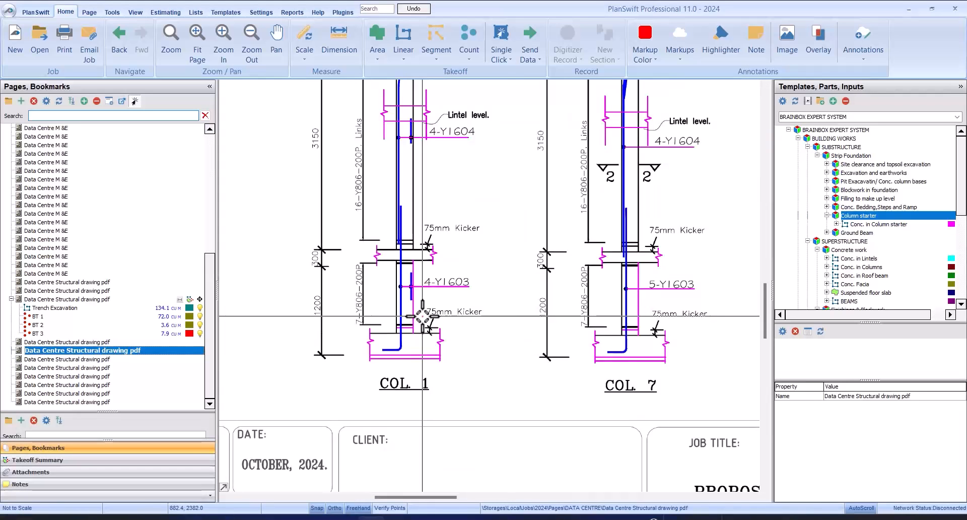
{"action": "scroll", "coordinate": [359, 255], "scroll_direction": "down", "scroll_amount": 3}
{"action": "scroll", "coordinate": [375, 249], "scroll_direction": "up", "scroll_amount": 3}
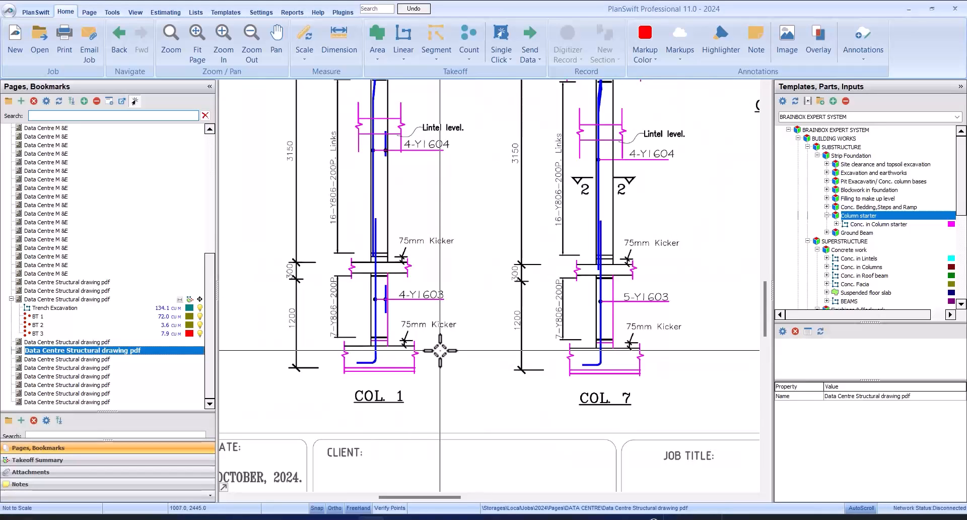
{"action": "scroll", "coordinate": [438, 328], "scroll_direction": "down", "scroll_amount": 2}
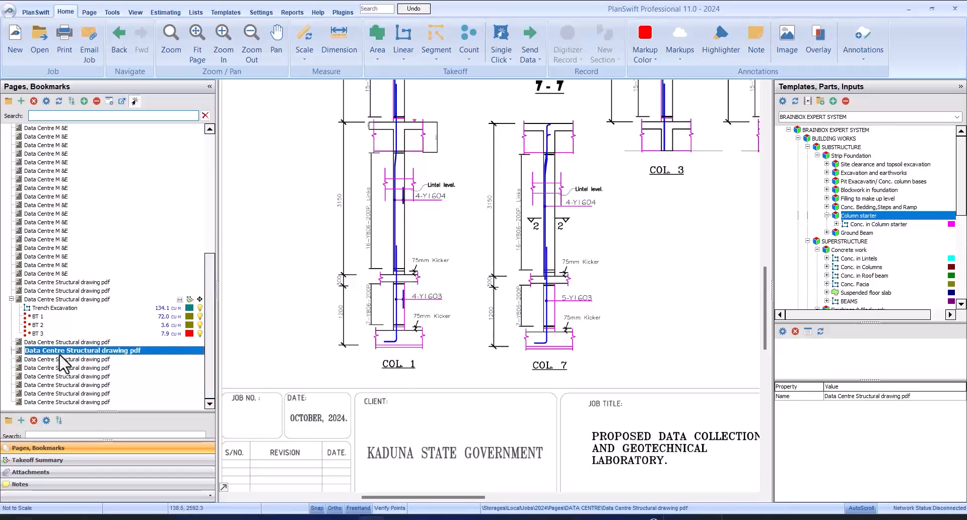
Open the foundation general arrangement, sheet 01, and examine the C5, C7, C2 and C1 column labels in the plan's western bays.
{"action": "left_click", "coordinate": [75, 300]}
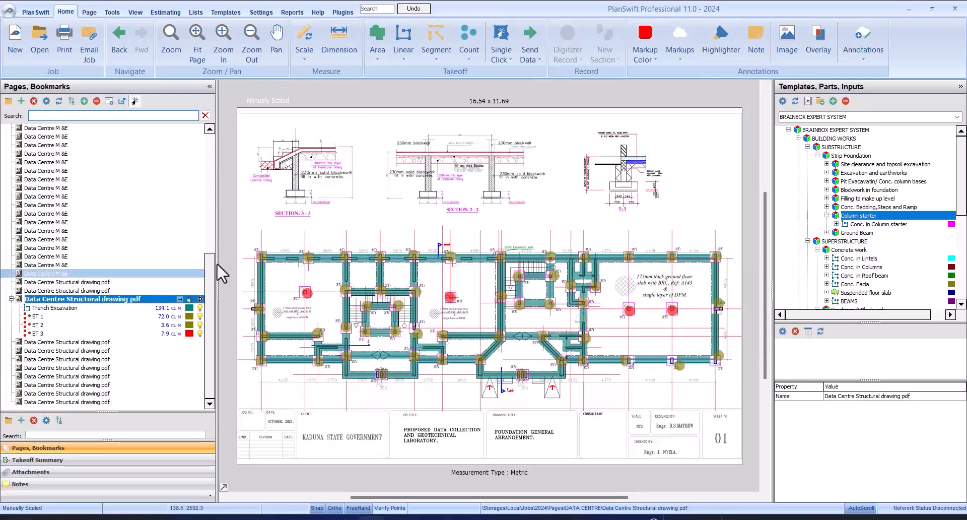
{"action": "scroll", "coordinate": [309, 258], "scroll_direction": "up", "scroll_amount": 5}
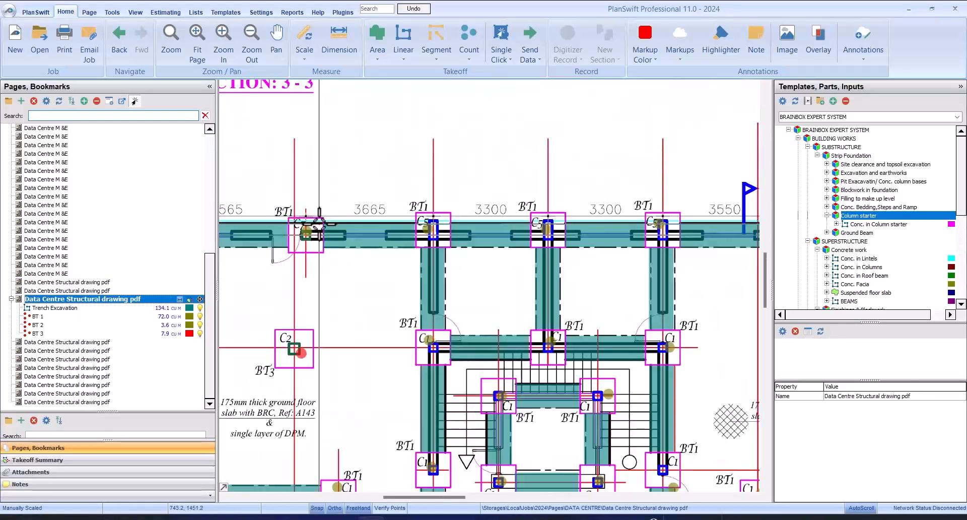
{"action": "scroll", "coordinate": [319, 222], "scroll_direction": "up", "scroll_amount": 2}
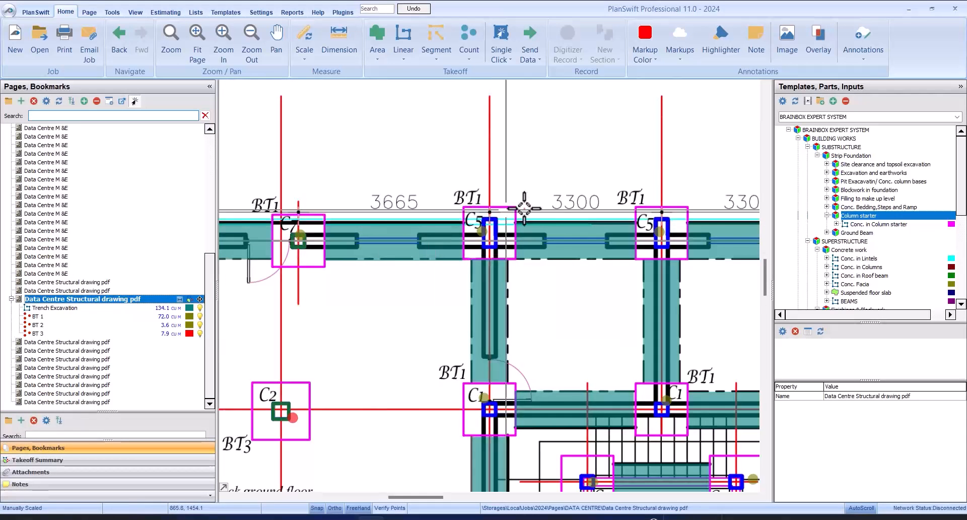
{"action": "scroll", "coordinate": [524, 208], "scroll_direction": "down", "scroll_amount": 6}
{"action": "scroll", "coordinate": [401, 226], "scroll_direction": "up", "scroll_amount": 5}
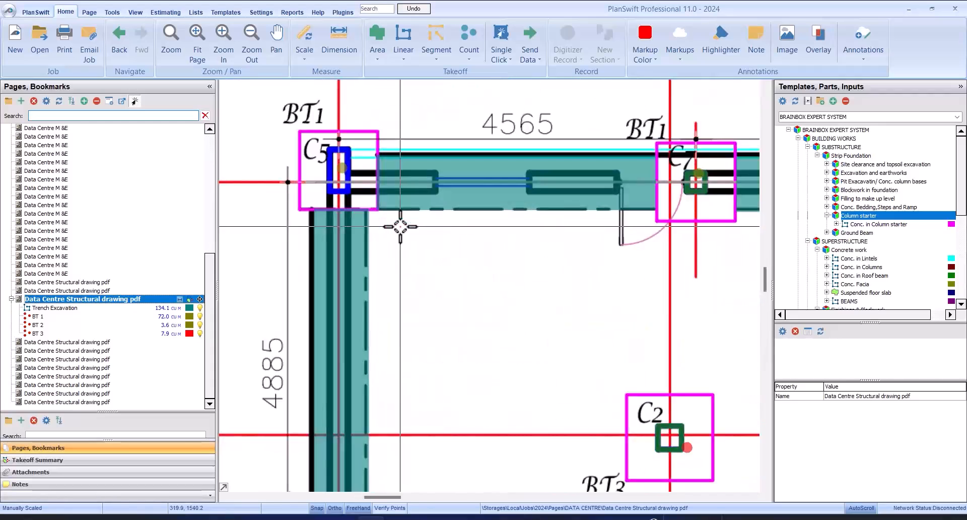
{"action": "scroll", "coordinate": [398, 225], "scroll_direction": "down", "scroll_amount": 2}
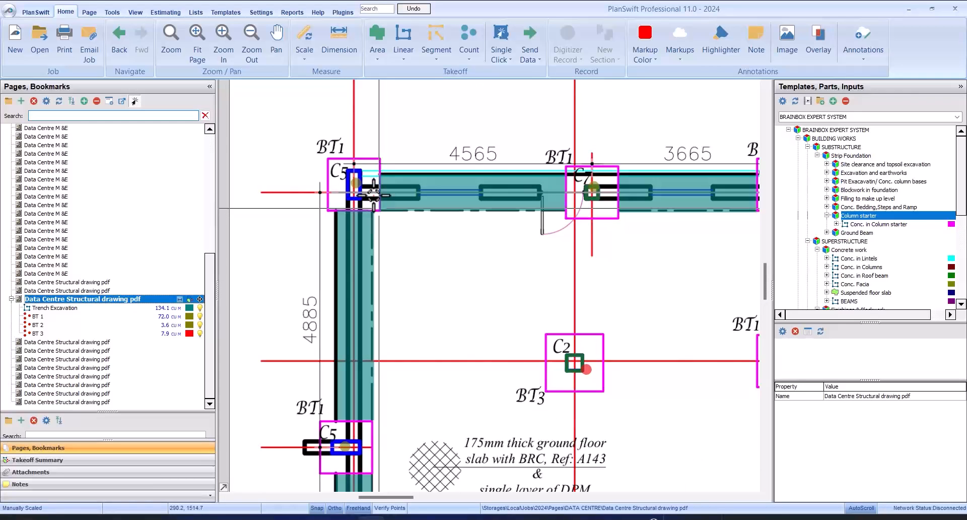
{"action": "scroll", "coordinate": [384, 214], "scroll_direction": "down", "scroll_amount": 3}
{"action": "scroll", "coordinate": [377, 179], "scroll_direction": "up", "scroll_amount": 1}
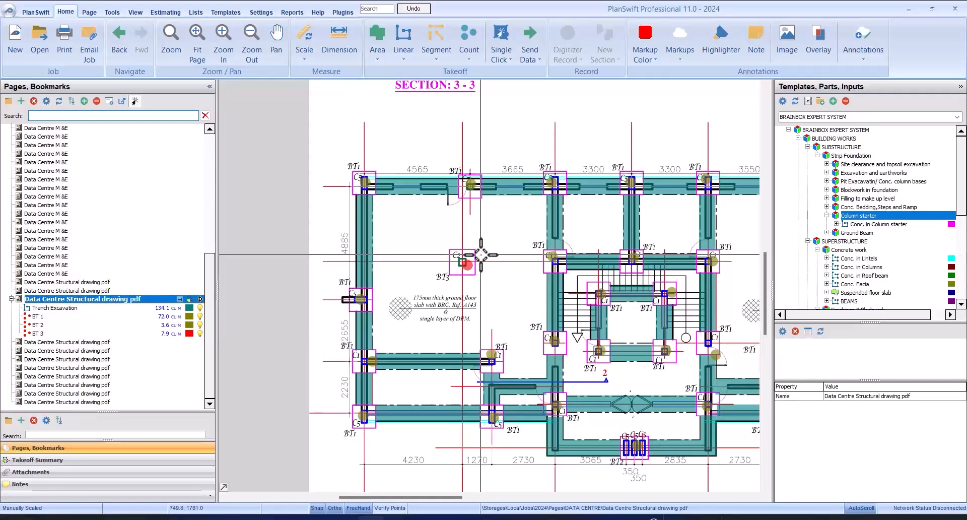
Examine the column types across the foundation plan's central stairs, expansion joint, ramp entrance and eastern bays.
{"action": "left_click_drag", "start_coordinate": [422, 304], "coordinate": [313, 303]}
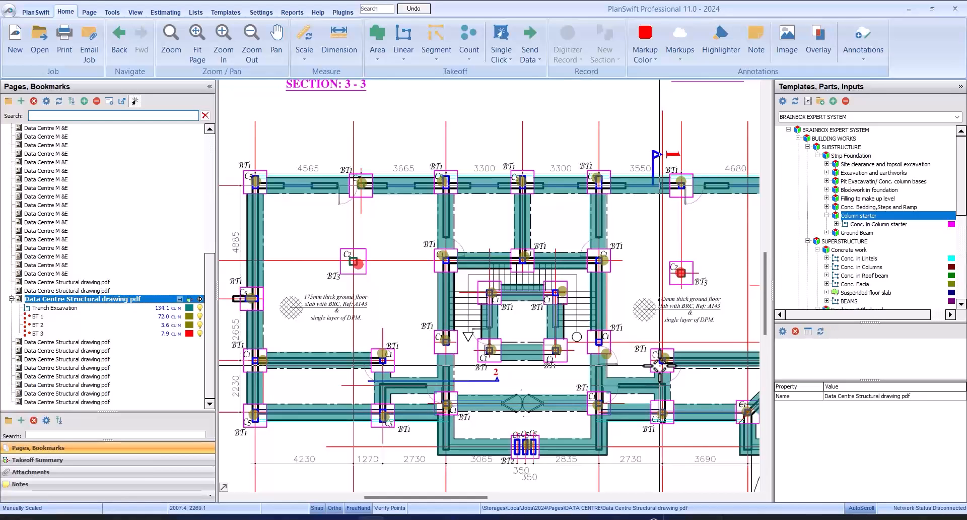
{"action": "scroll", "coordinate": [703, 163], "scroll_direction": "up", "scroll_amount": 2}
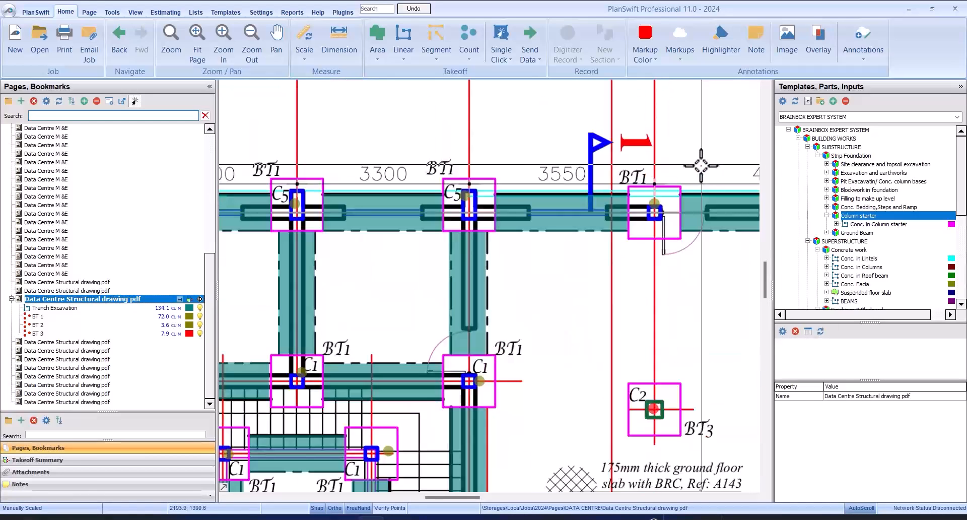
{"action": "scroll", "coordinate": [615, 141], "scroll_direction": "down", "scroll_amount": 1}
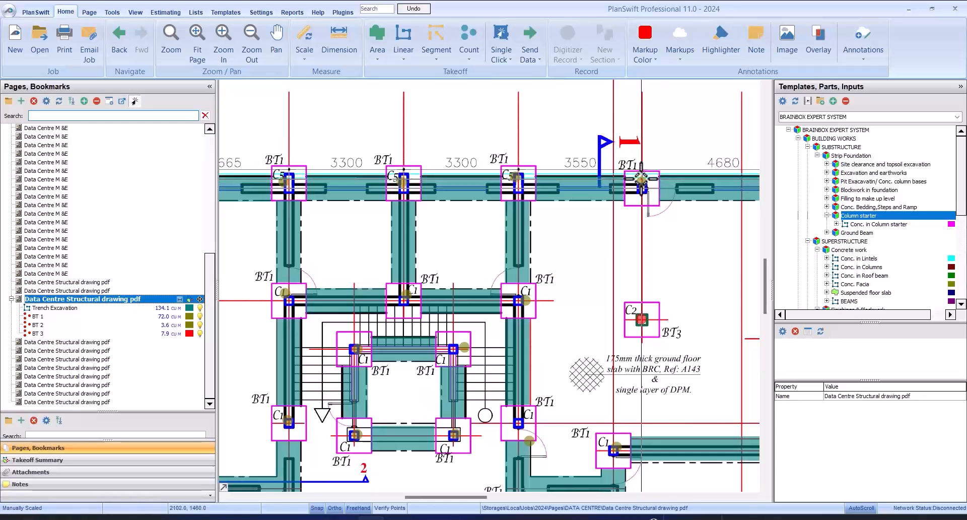
{"action": "scroll", "coordinate": [632, 166], "scroll_direction": "down", "scroll_amount": 3}
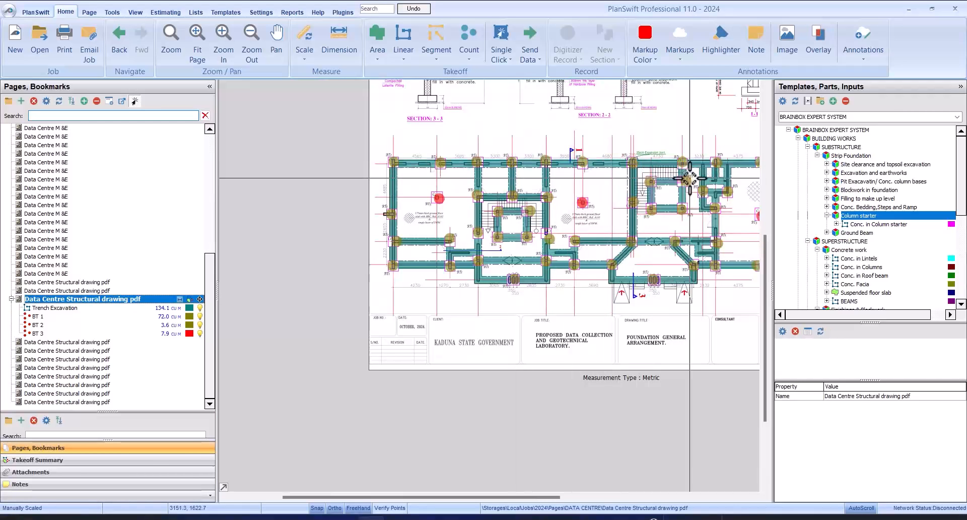
{"action": "scroll", "coordinate": [592, 184], "scroll_direction": "up", "scroll_amount": 2}
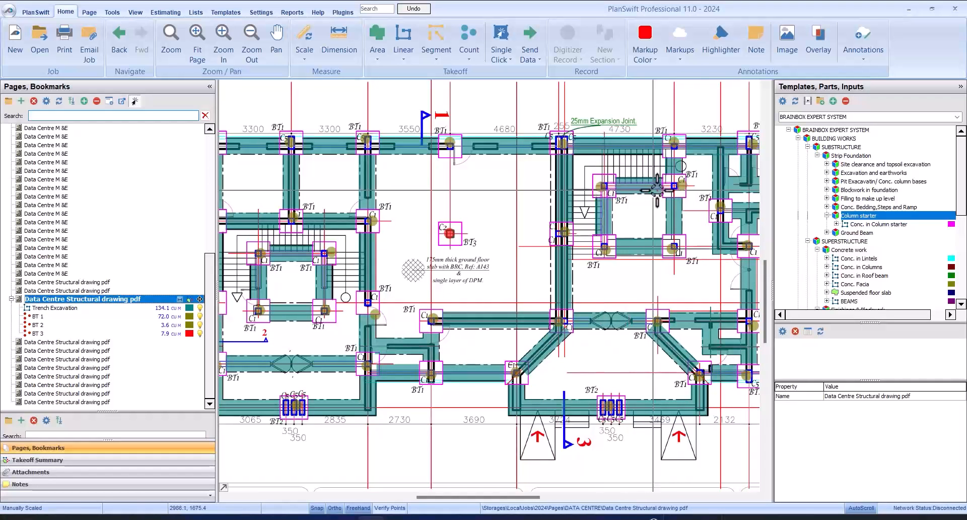
{"action": "scroll", "coordinate": [535, 153], "scroll_direction": "down", "scroll_amount": 2}
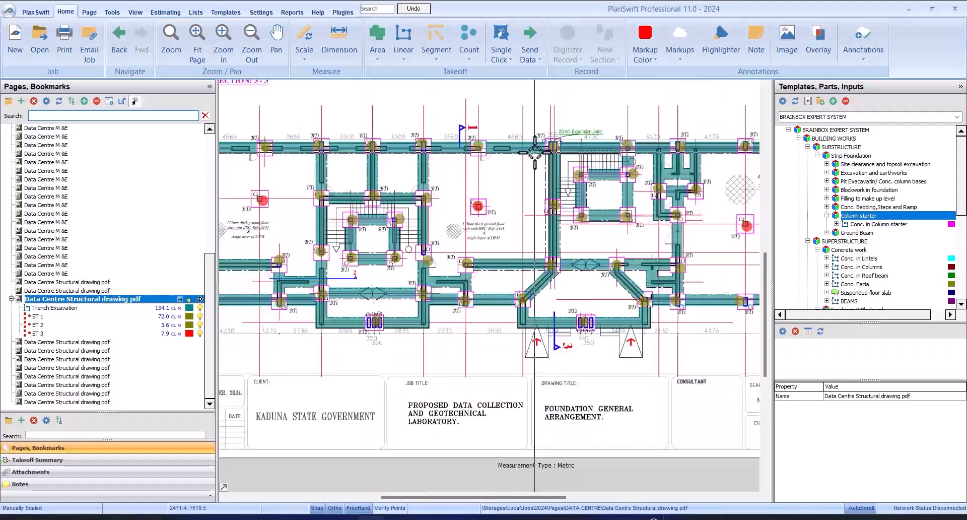
{"action": "scroll", "coordinate": [554, 143], "scroll_direction": "up", "scroll_amount": 3}
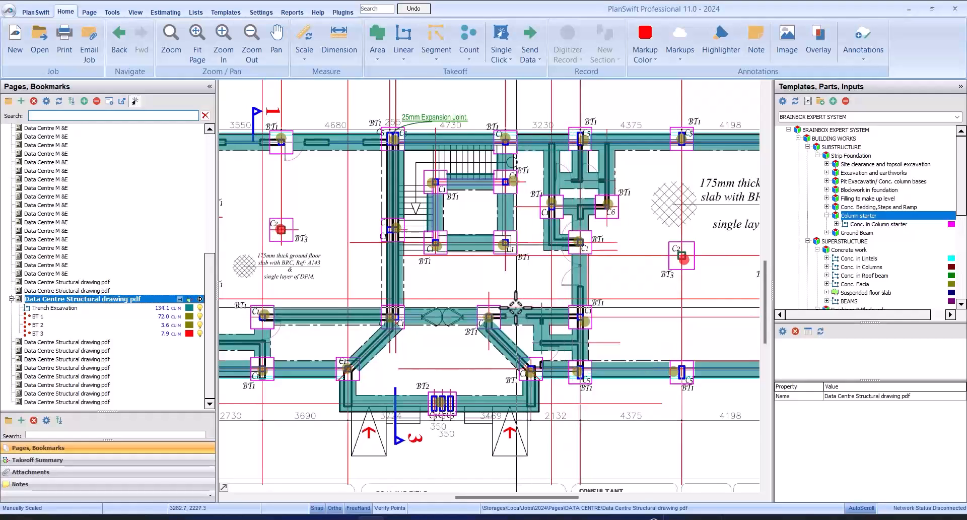
{"action": "scroll", "coordinate": [583, 319], "scroll_direction": "down", "scroll_amount": 4}
{"action": "scroll", "coordinate": [554, 322], "scroll_direction": "up", "scroll_amount": 5}
{"action": "scroll", "coordinate": [522, 330], "scroll_direction": "down", "scroll_amount": 4}
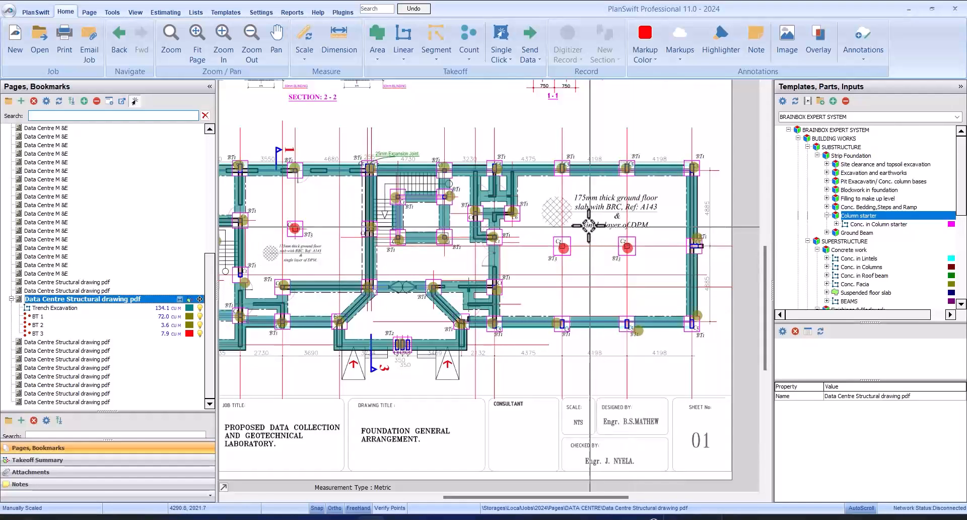
Reopen the columns types details page, sheet 03, at the starter details of COL. 1 and COL. 7.
{"action": "left_click", "coordinate": [153, 342]}
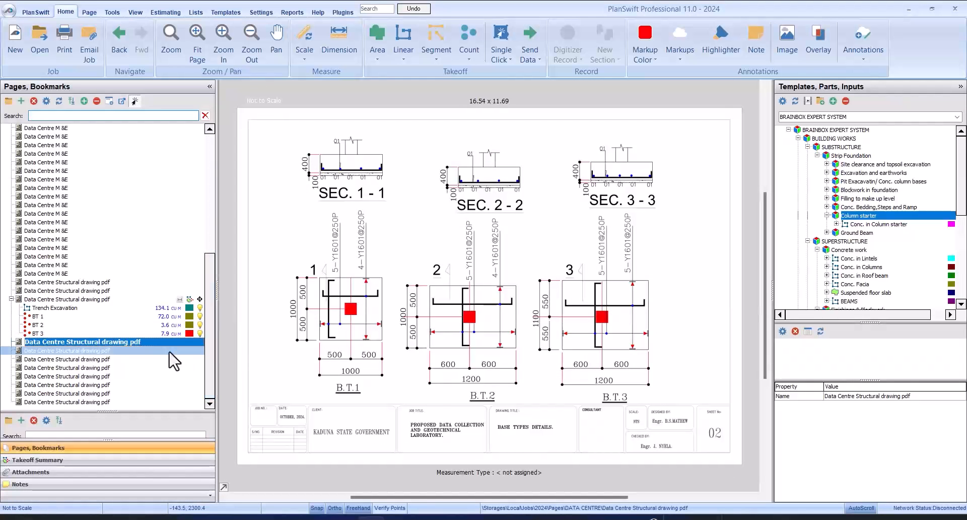
{"action": "left_click", "coordinate": [180, 351]}
{"action": "scroll", "coordinate": [310, 327], "scroll_direction": "up", "scroll_amount": 3}
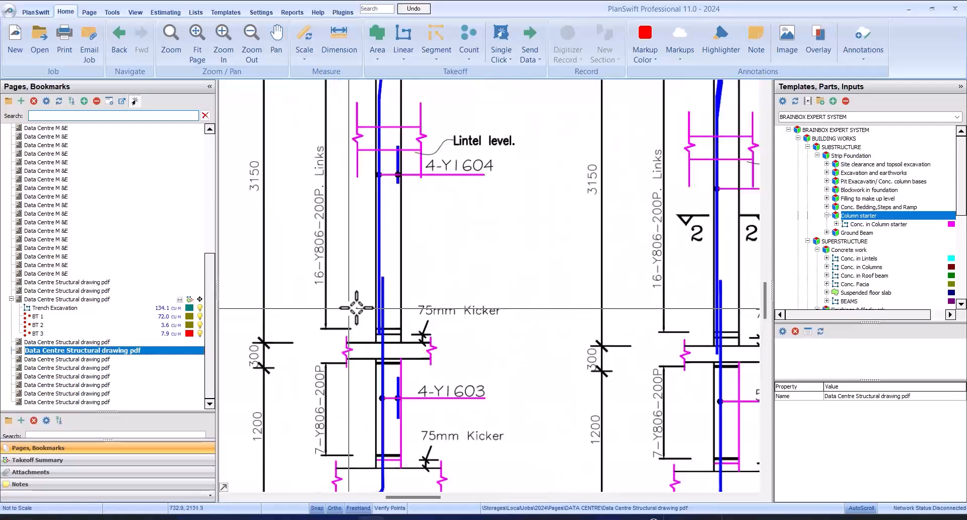
{"action": "scroll", "coordinate": [363, 303], "scroll_direction": "down", "scroll_amount": 1}
{"action": "scroll", "coordinate": [332, 351], "scroll_direction": "up", "scroll_amount": 2}
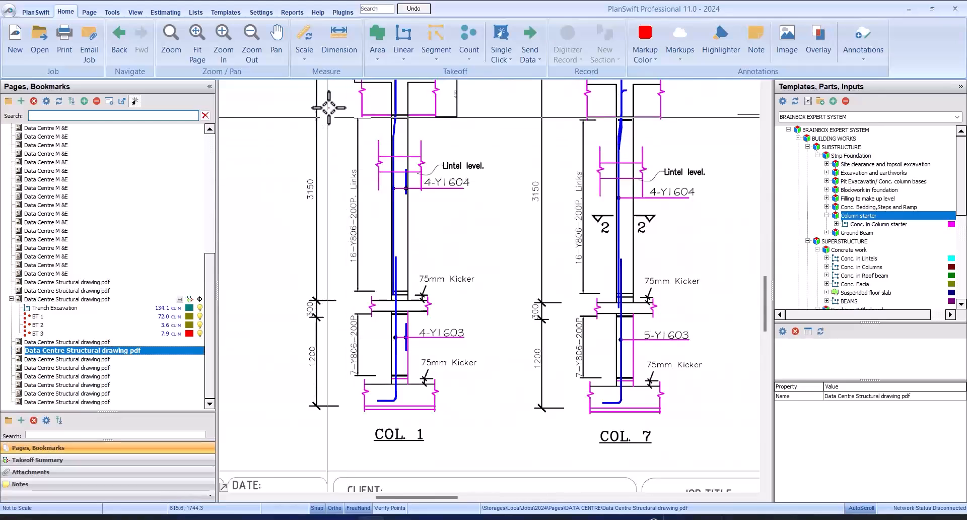
Scale the column details page by setting COL. 1's 1200 starter dimension to 1.2 m in metric units.
{"action": "left_click", "coordinate": [299, 53]}
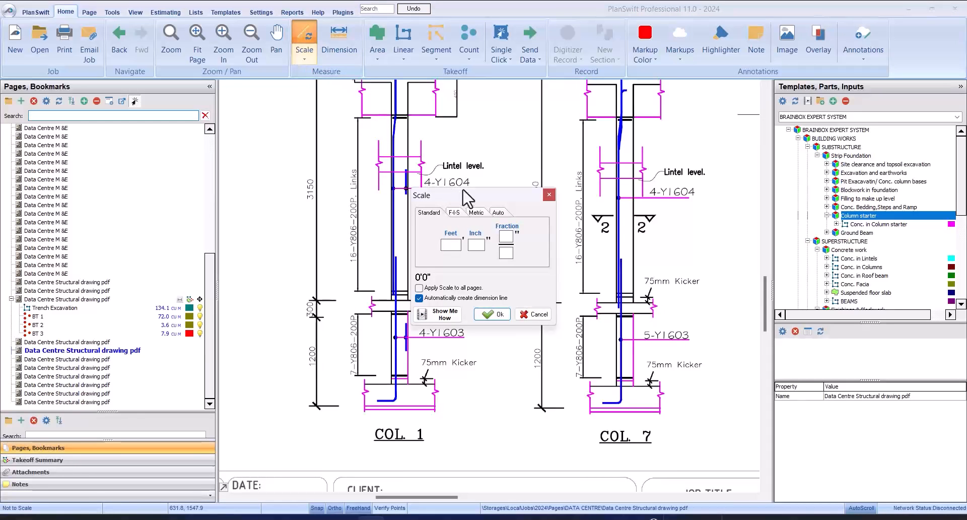
{"action": "left_click", "coordinate": [476, 213]}
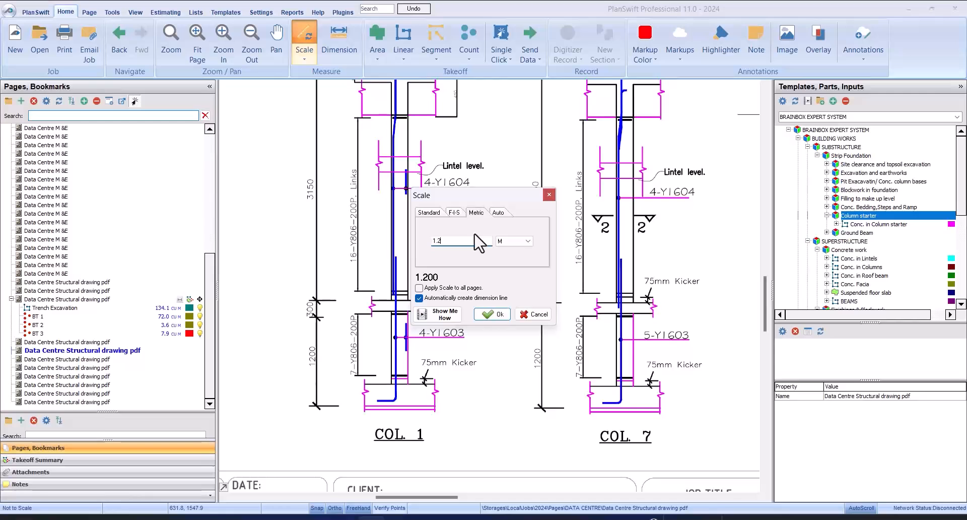
{"action": "left_click", "coordinate": [497, 313]}
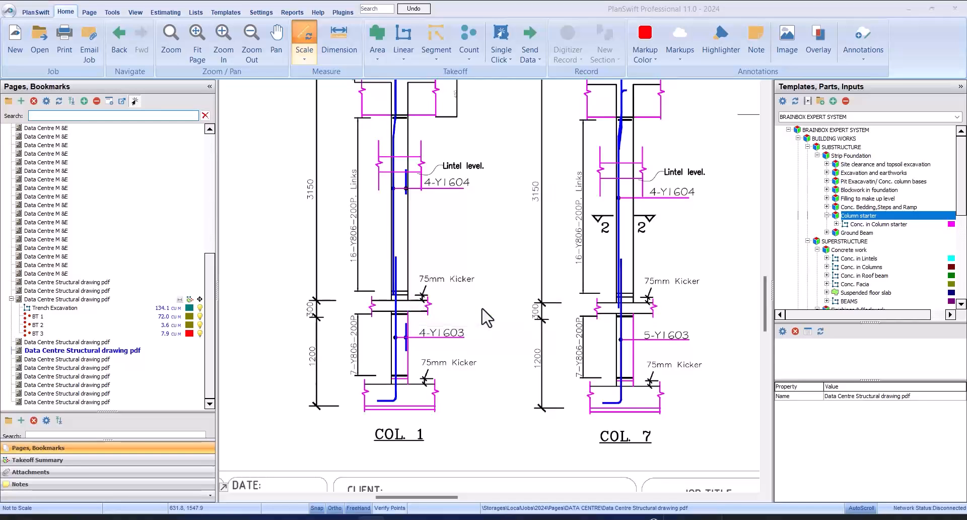
{"action": "scroll", "coordinate": [310, 433], "scroll_direction": "up", "scroll_amount": 4}
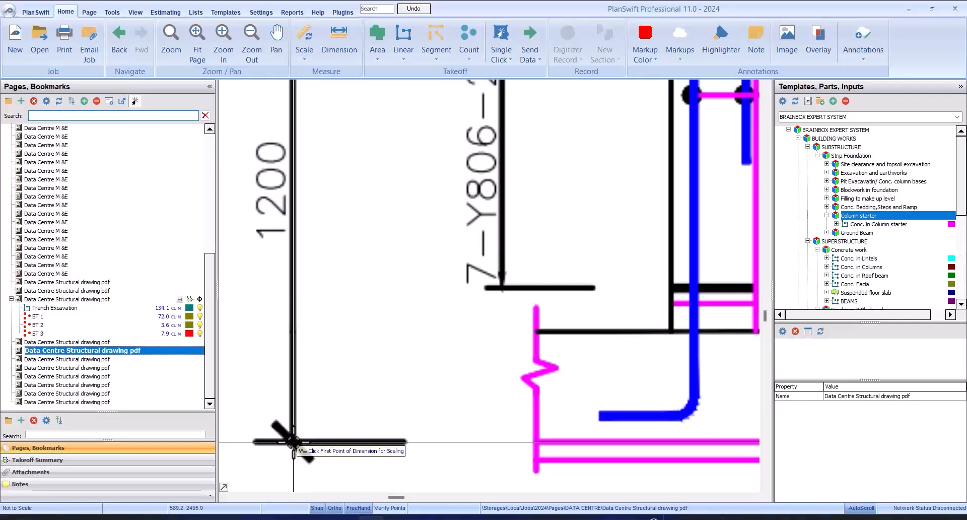
{"action": "left_click", "coordinate": [291, 441]}
{"action": "scroll", "coordinate": [291, 441], "scroll_direction": "down", "scroll_amount": 3}
{"action": "scroll", "coordinate": [296, 286], "scroll_direction": "up", "scroll_amount": 3}
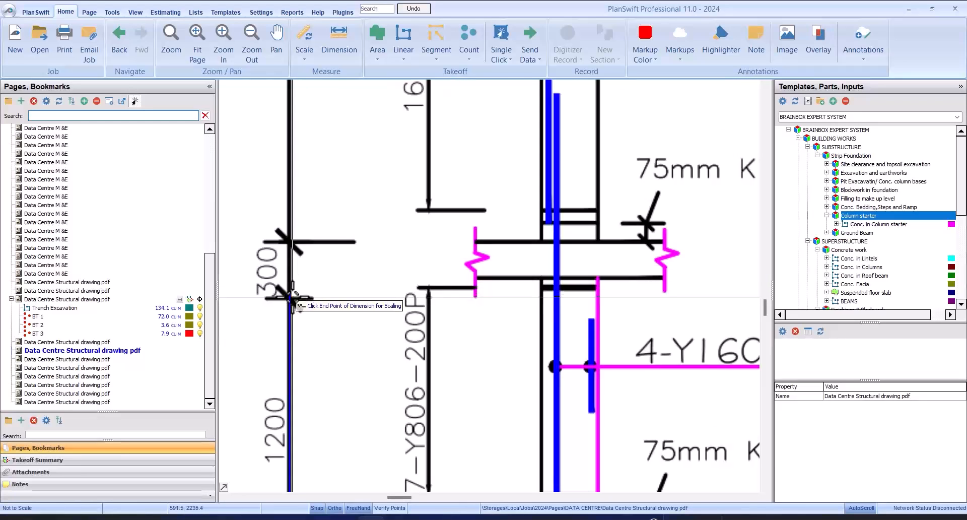
{"action": "scroll", "coordinate": [295, 287], "scroll_direction": "down", "scroll_amount": 3}
{"action": "scroll", "coordinate": [340, 340], "scroll_direction": "down", "scroll_amount": 2}
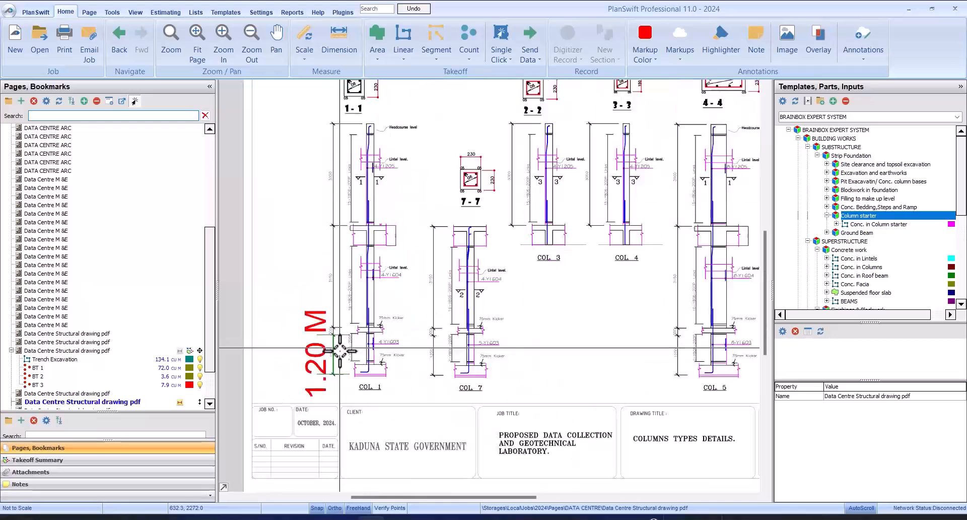
{"action": "scroll", "coordinate": [340, 345], "scroll_direction": "up", "scroll_amount": 4}
{"action": "scroll", "coordinate": [357, 331], "scroll_direction": "down", "scroll_amount": 3}
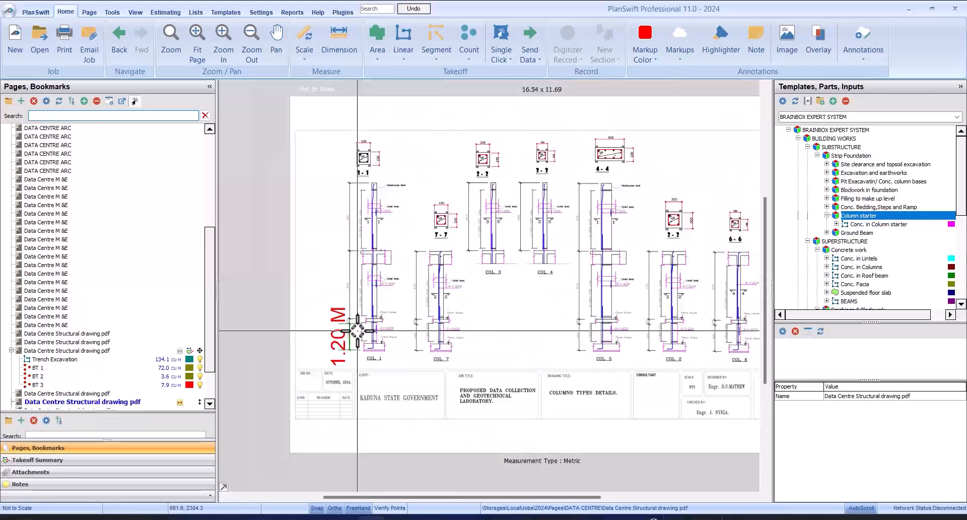
{"action": "scroll", "coordinate": [379, 335], "scroll_direction": "up", "scroll_amount": 1}
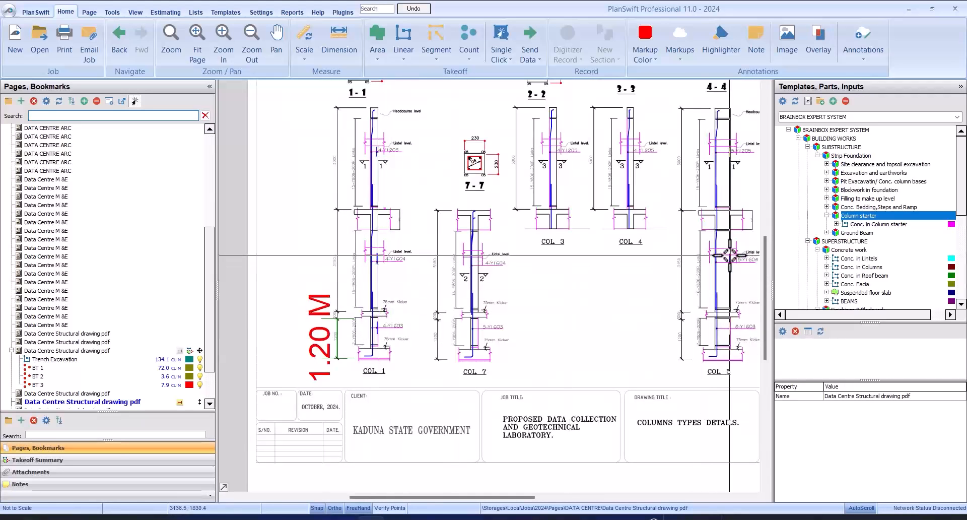
Set up the Conc. in Column starter takeoff with 29 columns, 0.23 m width and 0.23 m thickness.
{"action": "left_click", "coordinate": [850, 225]}
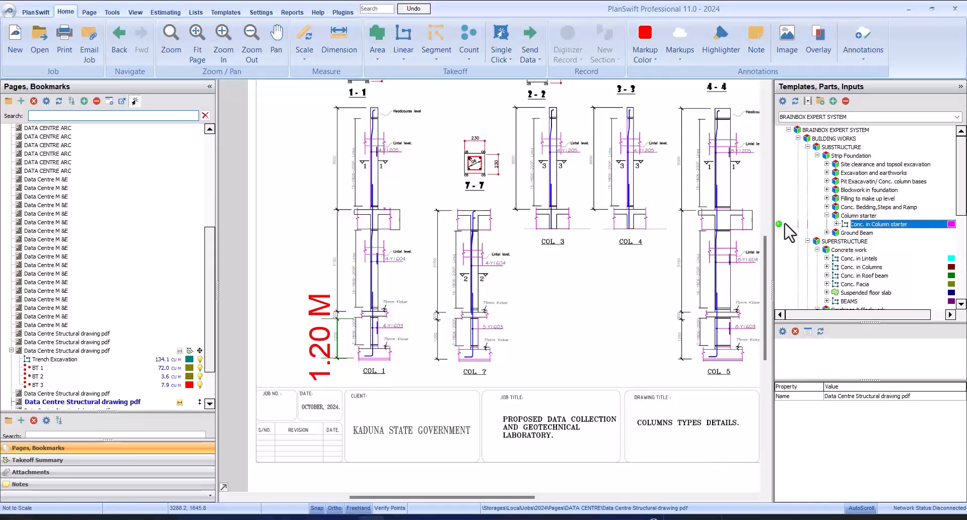
{"action": "scroll", "coordinate": [705, 253], "scroll_direction": "down", "scroll_amount": 1}
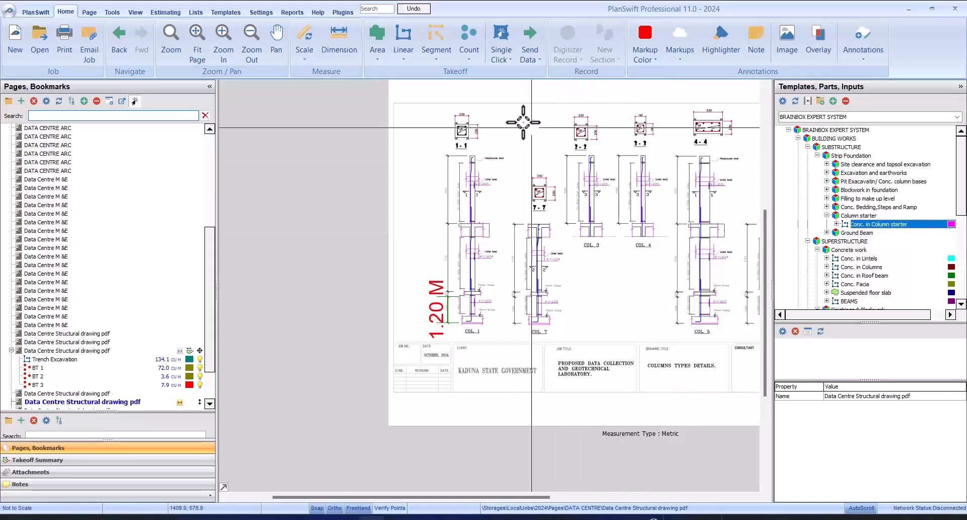
{"action": "scroll", "coordinate": [499, 108], "scroll_direction": "up", "scroll_amount": 1}
{"action": "scroll", "coordinate": [479, 125], "scroll_direction": "down", "scroll_amount": 1}
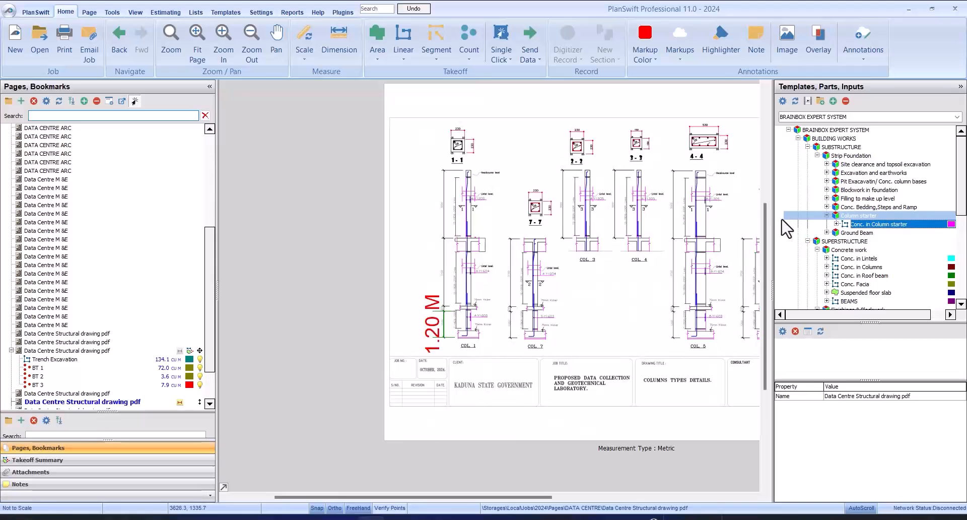
{"action": "left_click_drag", "start_coordinate": [787, 242], "coordinate": [631, 260]}
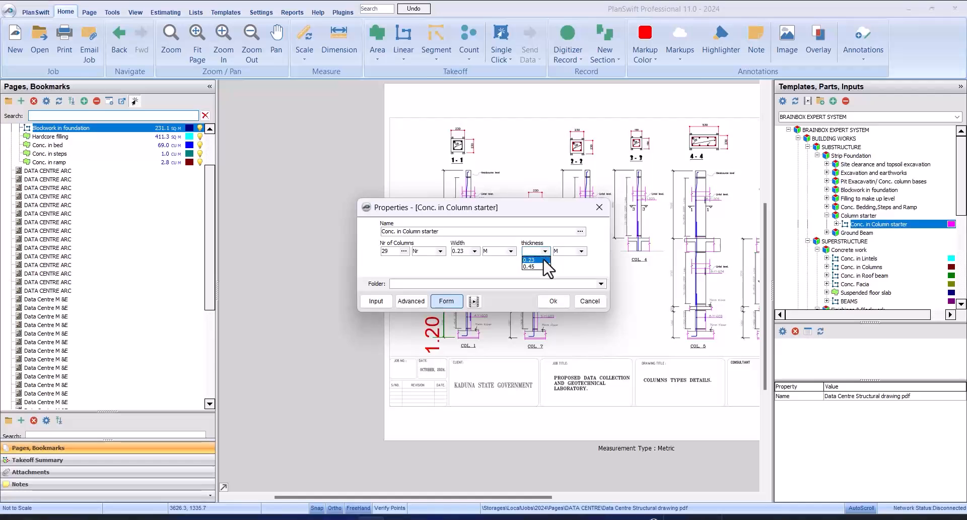
{"action": "left_click", "coordinate": [554, 301]}
Measure COL. 1's starter from the top of the foundation base to the underside of the ground floor slab, ending the recording.
{"action": "scroll", "coordinate": [383, 345], "scroll_direction": "up", "scroll_amount": 6}
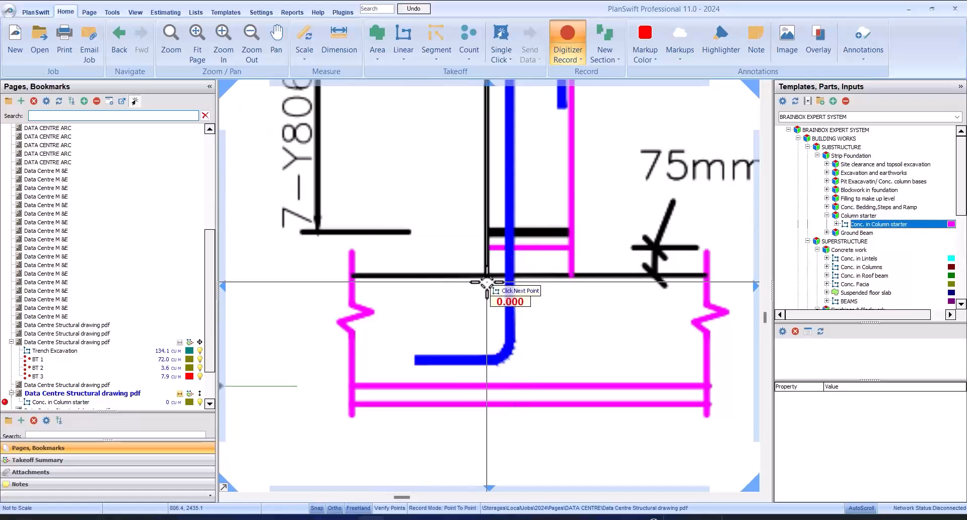
{"action": "left_click", "coordinate": [487, 276]}
{"action": "scroll", "coordinate": [488, 276], "scroll_direction": "down", "scroll_amount": 5}
{"action": "scroll", "coordinate": [488, 172], "scroll_direction": "up", "scroll_amount": 4}
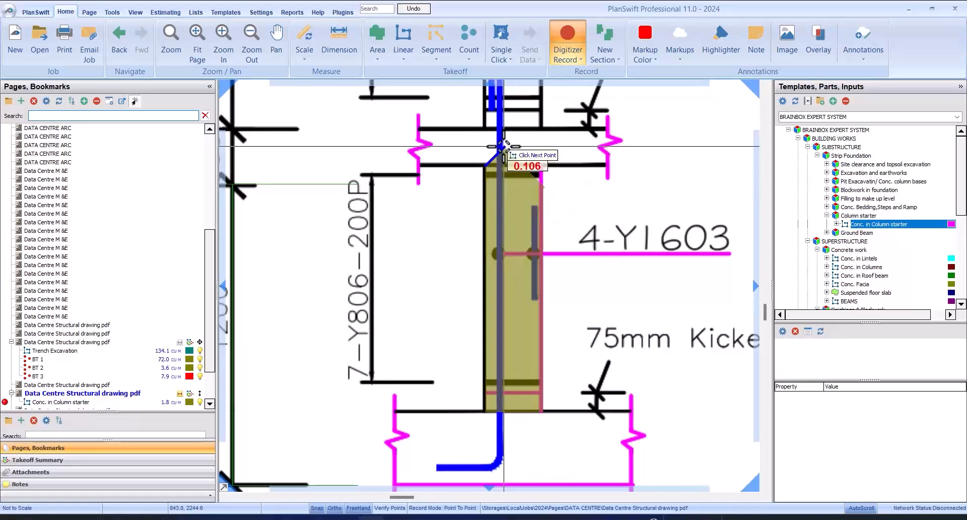
{"action": "left_click", "coordinate": [489, 162]}
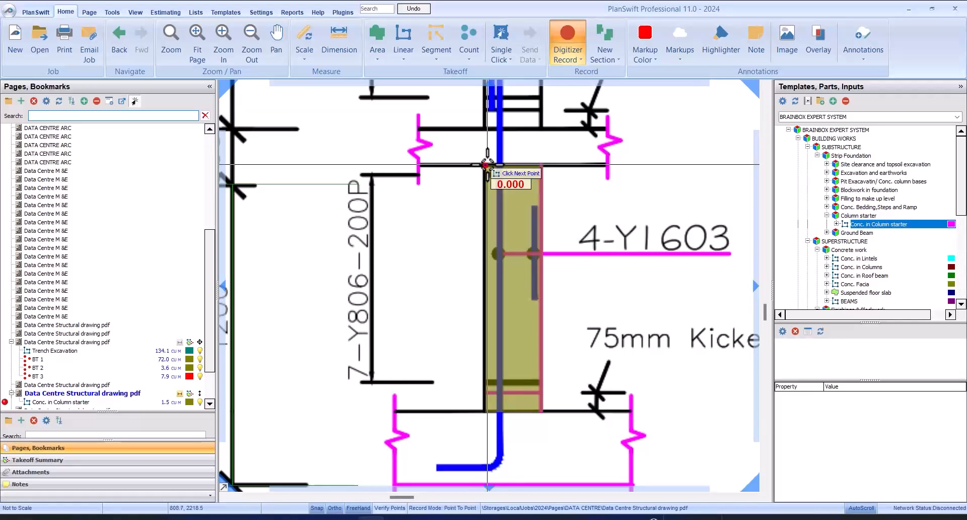
{"action": "scroll", "coordinate": [487, 165], "scroll_direction": "down", "scroll_amount": 5}
{"action": "right_click", "coordinate": [510, 163]}
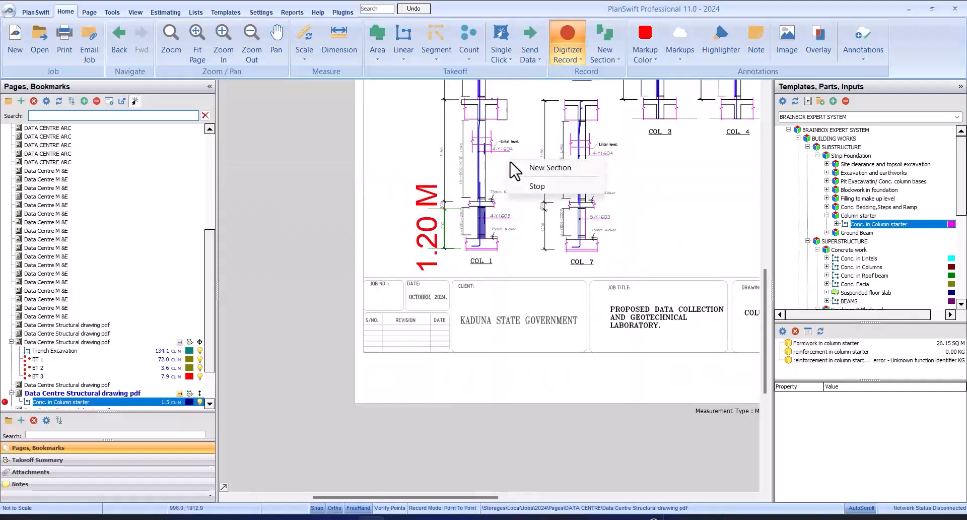
{"action": "left_click", "coordinate": [534, 188]}
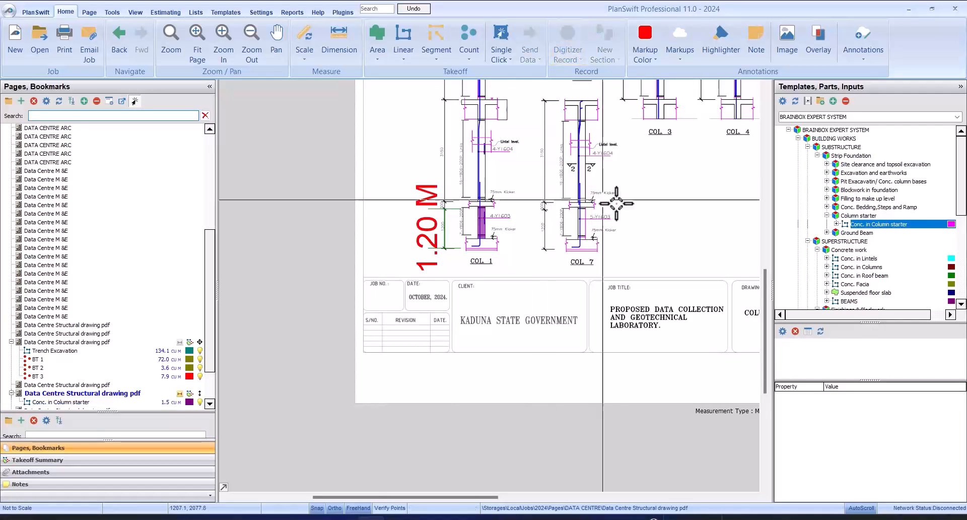
{"action": "scroll", "coordinate": [566, 215], "scroll_direction": "up", "scroll_amount": 3}
{"action": "scroll", "coordinate": [629, 276], "scroll_direction": "down", "scroll_amount": 2}
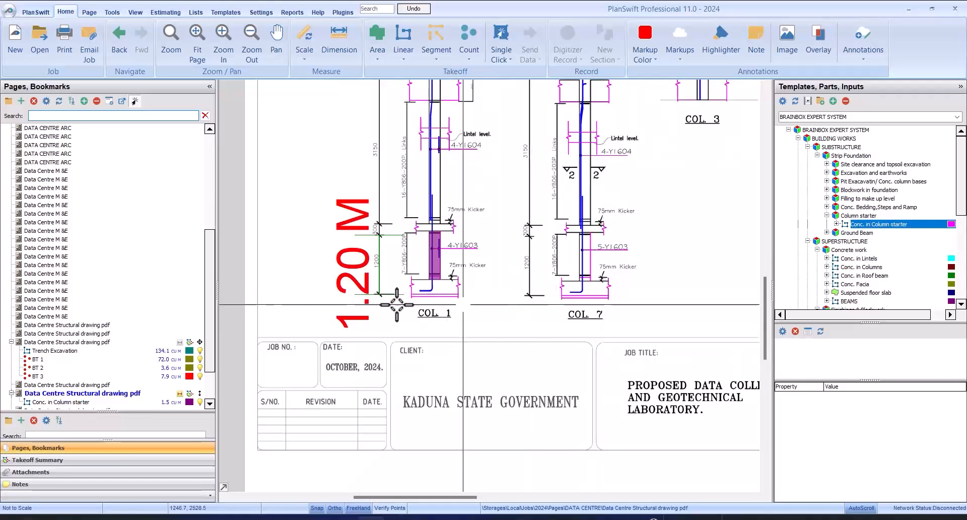
Reopen the foundation general arrangement, sheet 01, and check the column types in the western bays and around the central stairs.
{"action": "left_click", "coordinate": [97, 351]}
{"action": "left_click", "coordinate": [98, 342]}
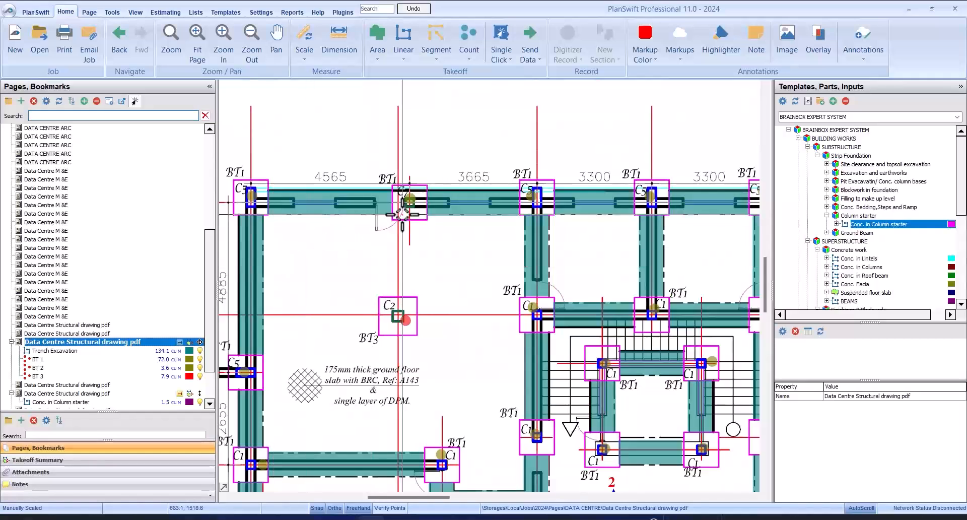
{"action": "scroll", "coordinate": [402, 215], "scroll_direction": "down", "scroll_amount": 2}
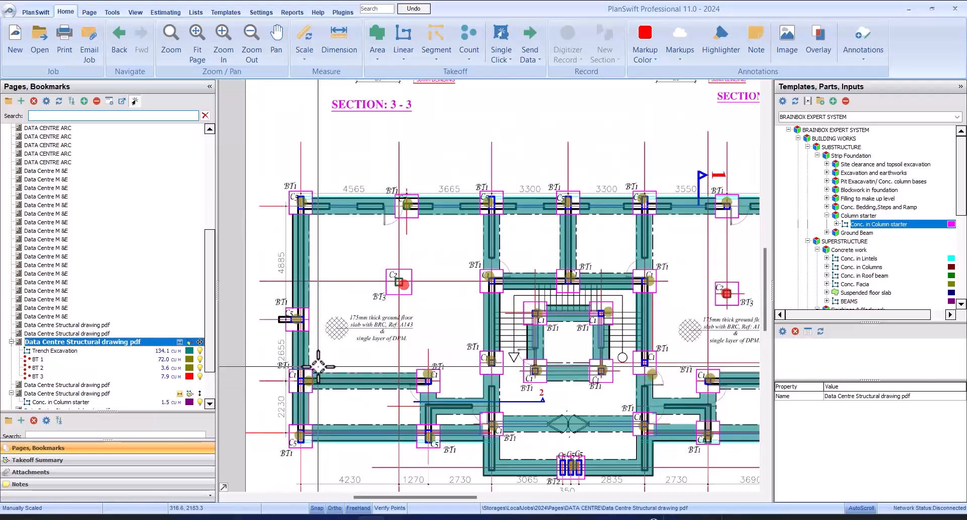
{"action": "scroll", "coordinate": [407, 204], "scroll_direction": "up", "scroll_amount": 2}
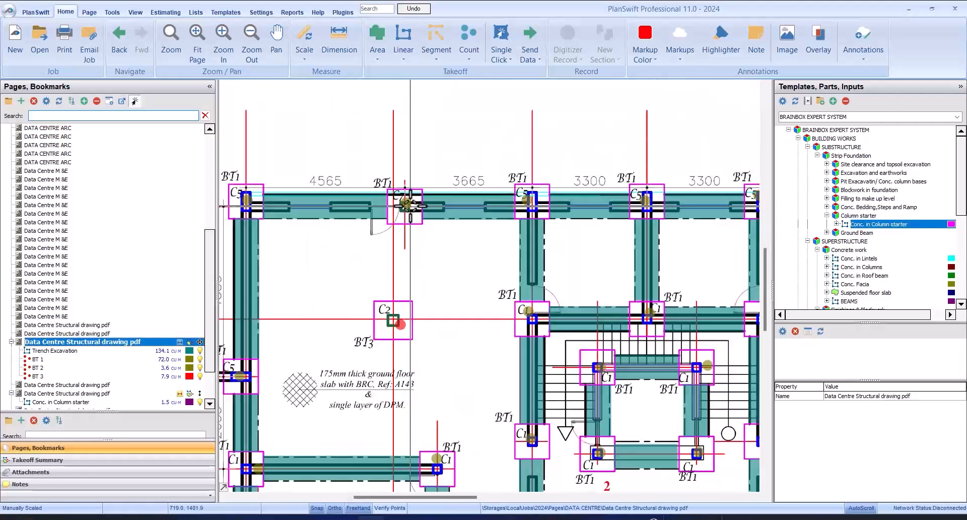
{"action": "scroll", "coordinate": [407, 204], "scroll_direction": "down", "scroll_amount": 2}
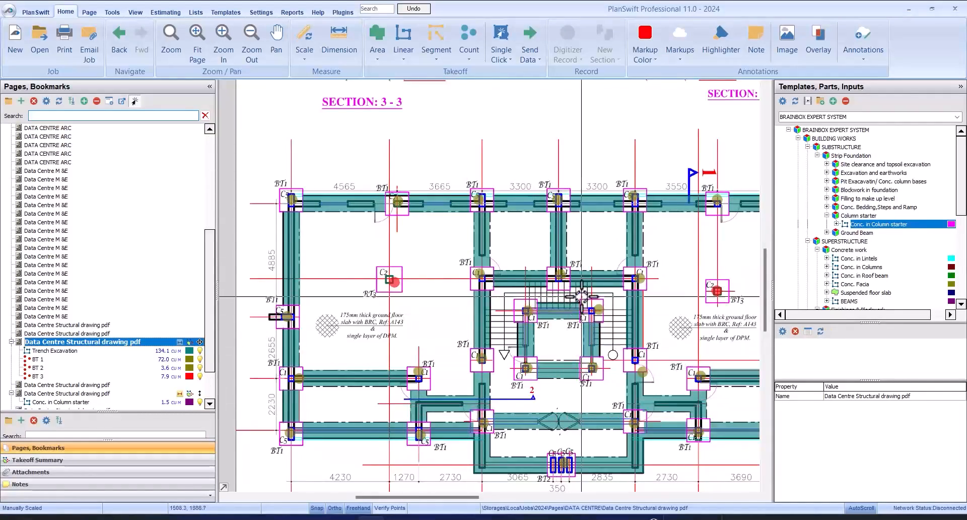
{"action": "scroll", "coordinate": [635, 305], "scroll_direction": "down", "scroll_amount": 1}
{"action": "scroll", "coordinate": [666, 376], "scroll_direction": "up", "scroll_amount": 2}
{"action": "scroll", "coordinate": [640, 368], "scroll_direction": "down", "scroll_amount": 2}
{"action": "scroll", "coordinate": [611, 201], "scroll_direction": "down", "scroll_amount": 1}
{"action": "scroll", "coordinate": [656, 210], "scroll_direction": "up", "scroll_amount": 1}
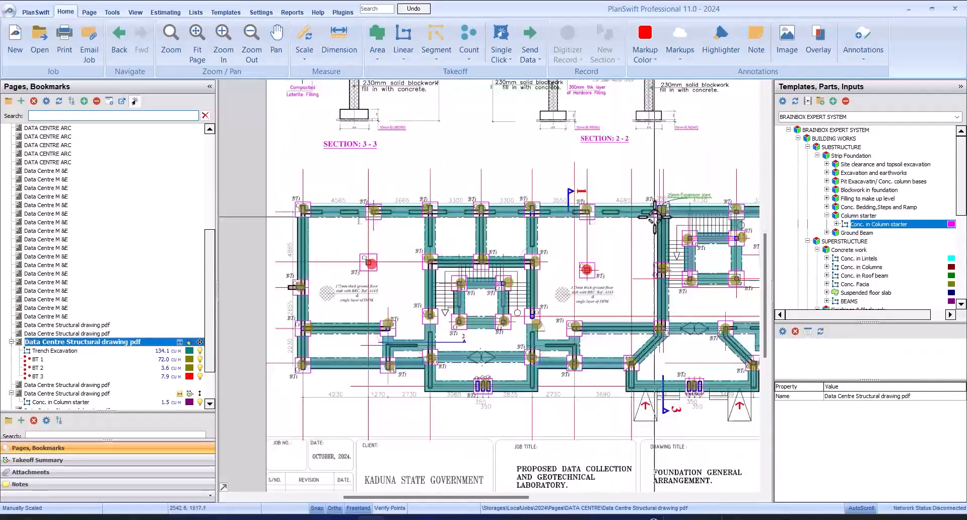
Check the column types from the expansion joint to the eastern bays, and return to the columns types details page, sheet 03.
{"action": "scroll", "coordinate": [657, 212], "scroll_direction": "down", "scroll_amount": 1}
{"action": "scroll", "coordinate": [675, 232], "scroll_direction": "up", "scroll_amount": 2}
{"action": "scroll", "coordinate": [636, 289], "scroll_direction": "up", "scroll_amount": 1}
{"action": "scroll", "coordinate": [601, 247], "scroll_direction": "down", "scroll_amount": 3}
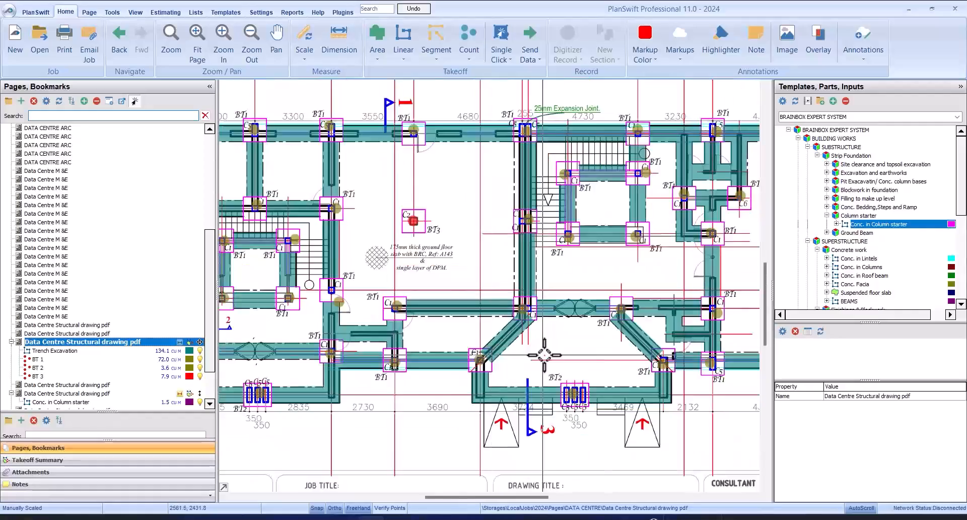
{"action": "scroll", "coordinate": [601, 247], "scroll_direction": "up", "scroll_amount": 1}
{"action": "scroll", "coordinate": [453, 252], "scroll_direction": "up", "scroll_amount": 2}
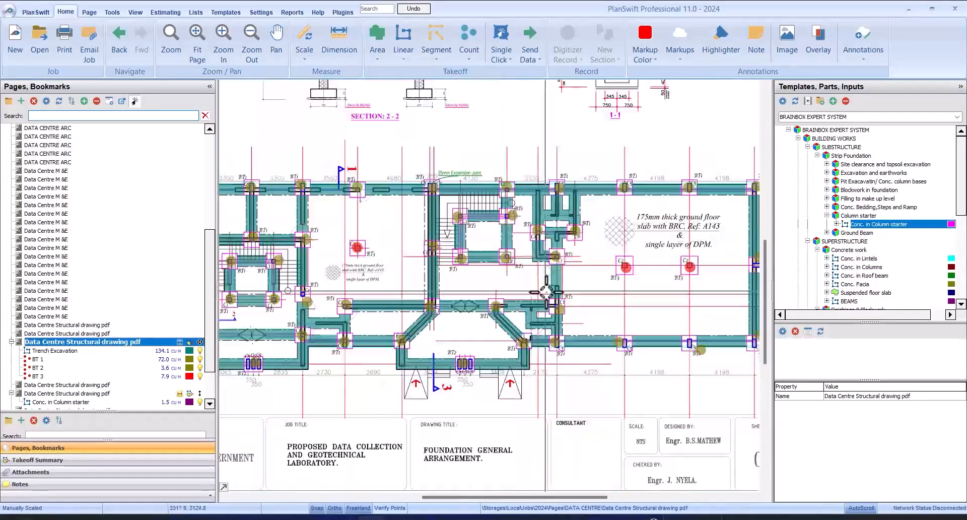
{"action": "scroll", "coordinate": [454, 253], "scroll_direction": "down", "scroll_amount": 1}
{"action": "scroll", "coordinate": [504, 254], "scroll_direction": "up", "scroll_amount": 1}
{"action": "scroll", "coordinate": [605, 219], "scroll_direction": "down", "scroll_amount": 2}
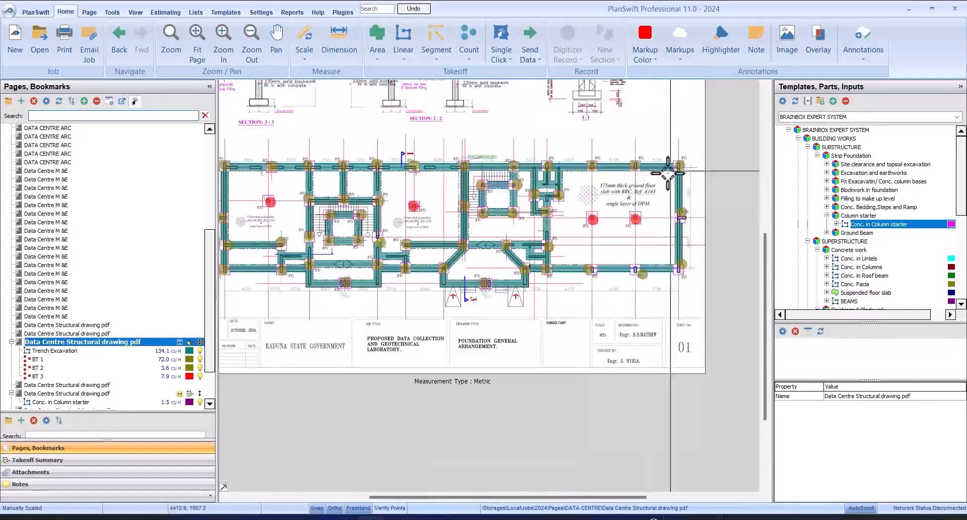
{"action": "scroll", "coordinate": [680, 167], "scroll_direction": "up", "scroll_amount": 2}
{"action": "scroll", "coordinate": [677, 398], "scroll_direction": "up", "scroll_amount": 1}
{"action": "scroll", "coordinate": [675, 277], "scroll_direction": "down", "scroll_amount": 1}
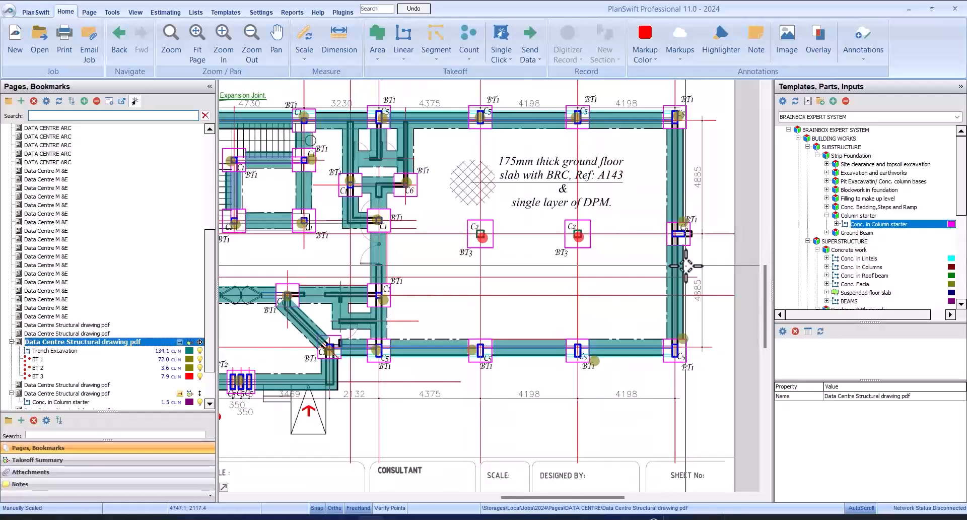
{"action": "scroll", "coordinate": [686, 255], "scroll_direction": "down", "scroll_amount": 2}
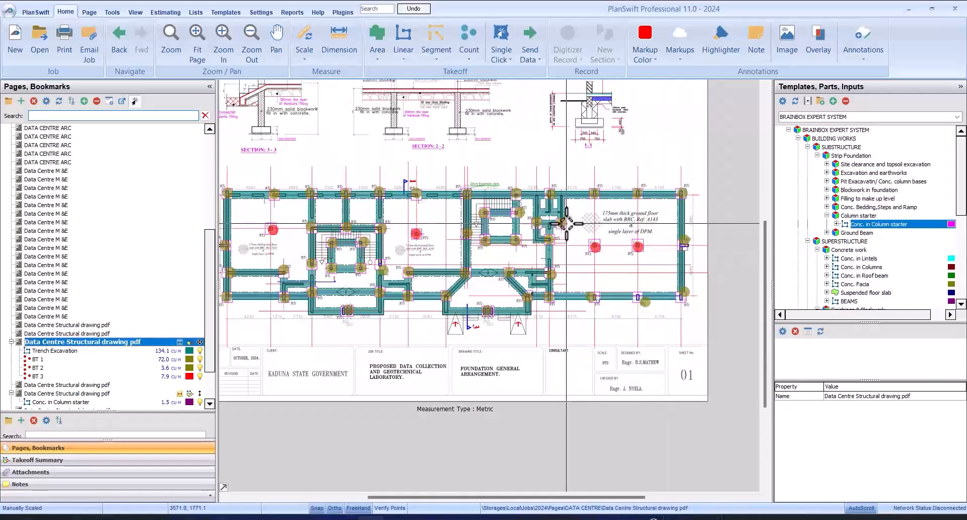
{"action": "scroll", "coordinate": [566, 220], "scroll_direction": "up", "scroll_amount": 3}
{"action": "scroll", "coordinate": [566, 221], "scroll_direction": "down", "scroll_amount": 3}
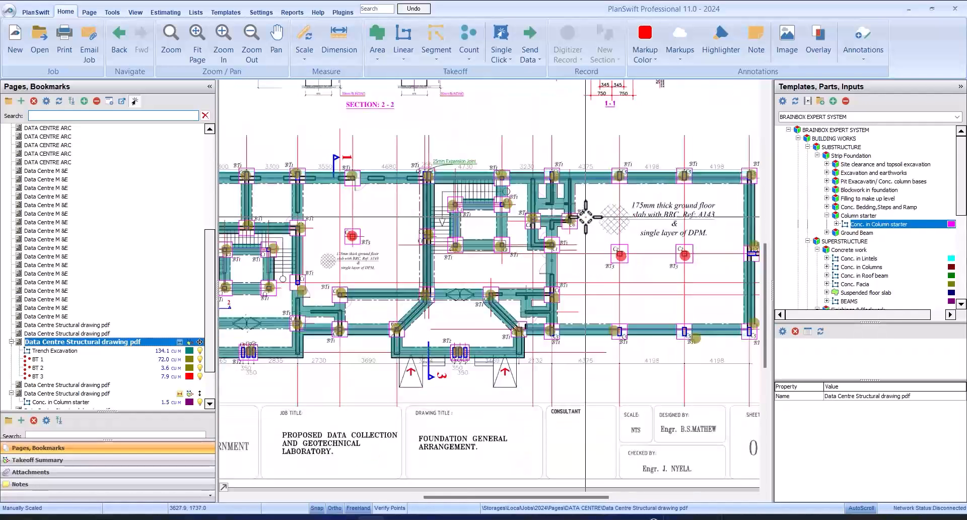
{"action": "left_click", "coordinate": [71, 393]}
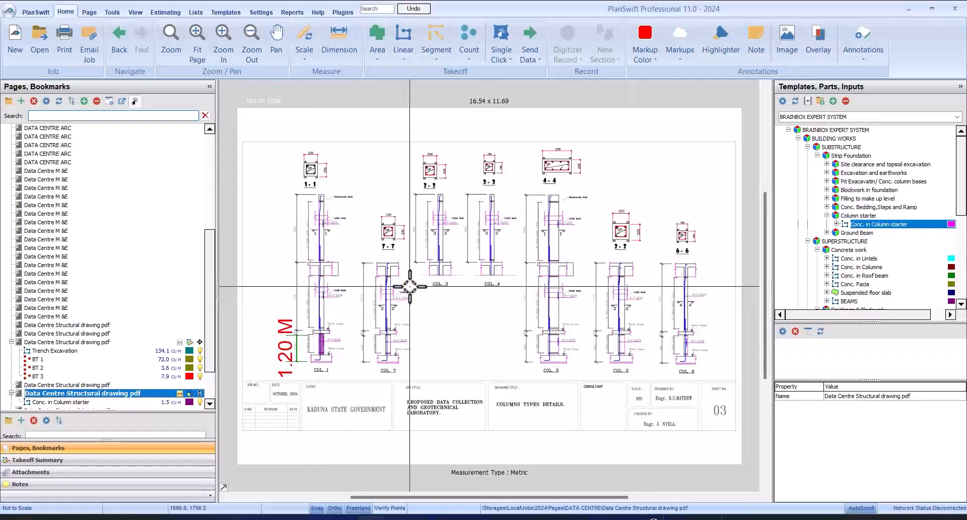
Examine the COL. 1 and COL. 7 details, comparing their starter heights, reinforcement and section 7-7 dimensions.
{"action": "scroll", "coordinate": [385, 236], "scroll_direction": "up", "scroll_amount": 3}
{"action": "scroll", "coordinate": [385, 236], "scroll_direction": "down", "scroll_amount": 2}
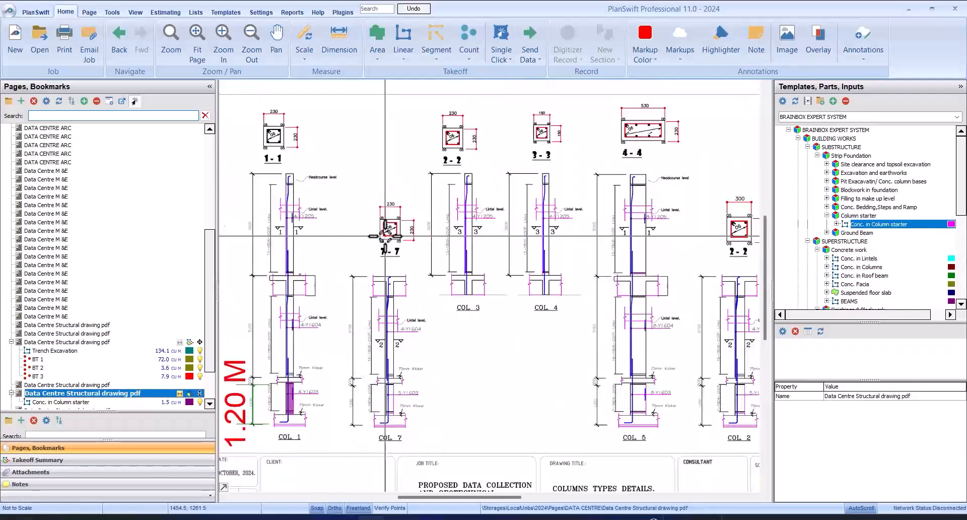
{"action": "scroll", "coordinate": [395, 419], "scroll_direction": "up", "scroll_amount": 3}
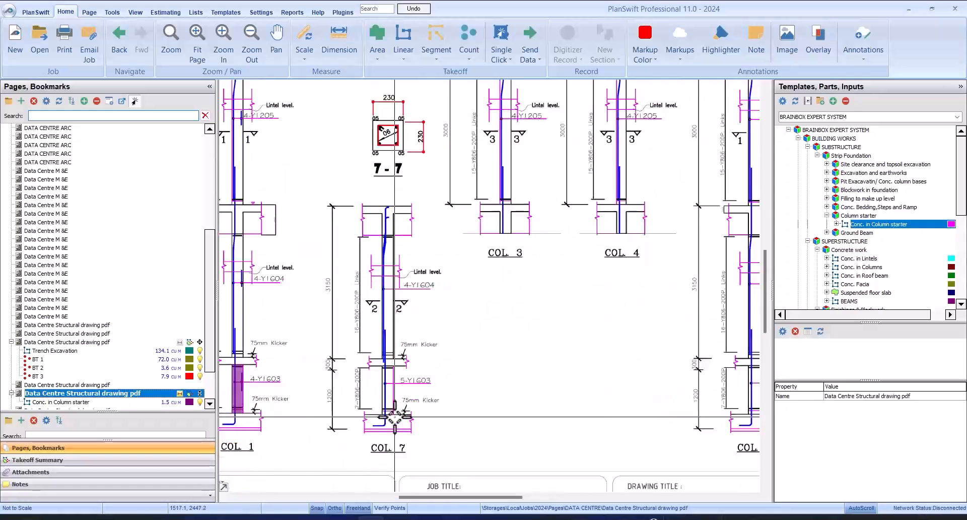
{"action": "scroll", "coordinate": [424, 364], "scroll_direction": "down", "scroll_amount": 2}
{"action": "scroll", "coordinate": [407, 379], "scroll_direction": "down", "scroll_amount": 2}
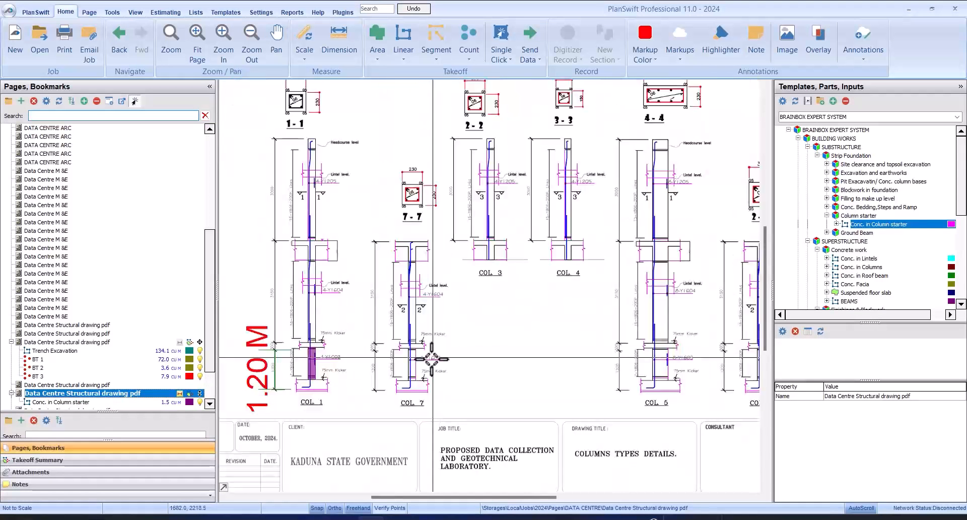
{"action": "scroll", "coordinate": [432, 359], "scroll_direction": "up", "scroll_amount": 4}
{"action": "scroll", "coordinate": [419, 365], "scroll_direction": "down", "scroll_amount": 2}
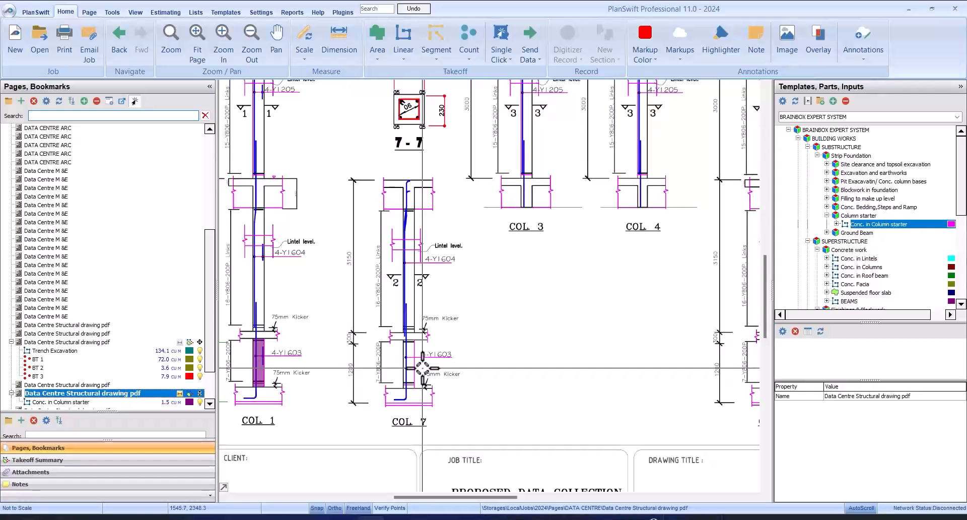
{"action": "scroll", "coordinate": [423, 367], "scroll_direction": "down", "scroll_amount": 2}
{"action": "scroll", "coordinate": [421, 359], "scroll_direction": "up", "scroll_amount": 2}
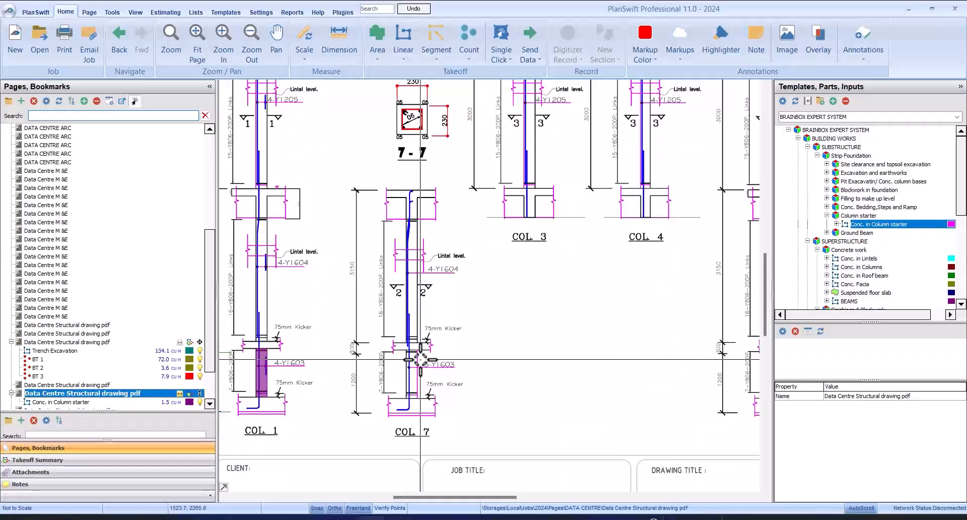
{"action": "scroll", "coordinate": [429, 359], "scroll_direction": "down", "scroll_amount": 2}
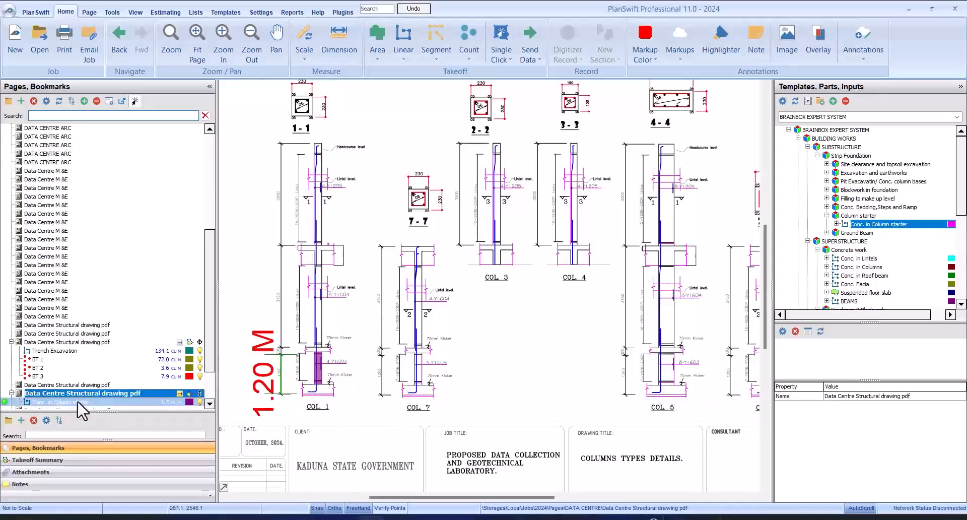
Rename the column starter concrete takeoff as C1 & C7 and set its number of columns to 30.
{"action": "left_click", "coordinate": [104, 460]}
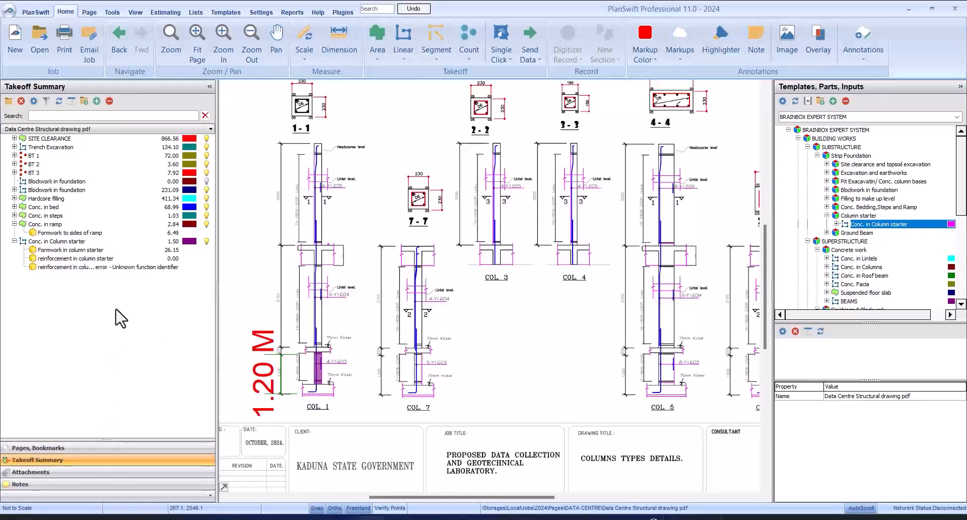
{"action": "left_click", "coordinate": [78, 242]}
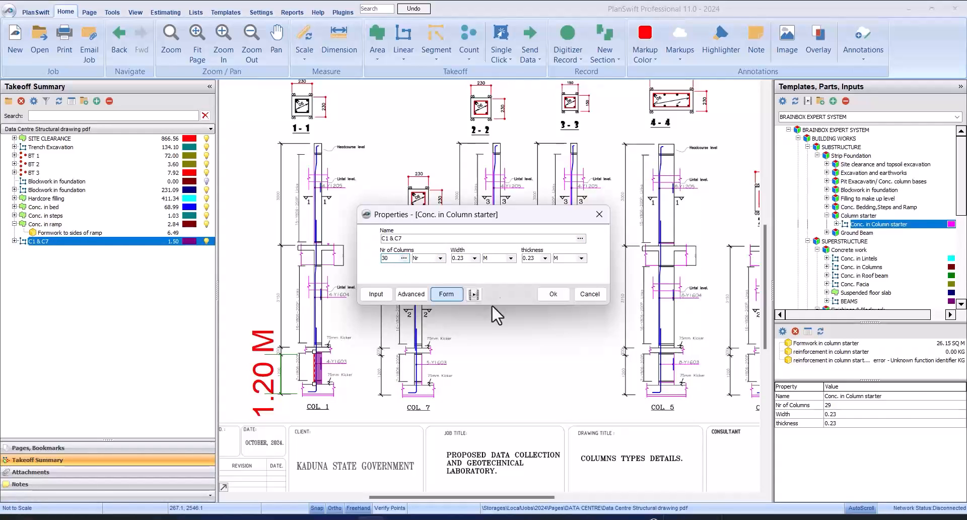
{"action": "left_click", "coordinate": [549, 293]}
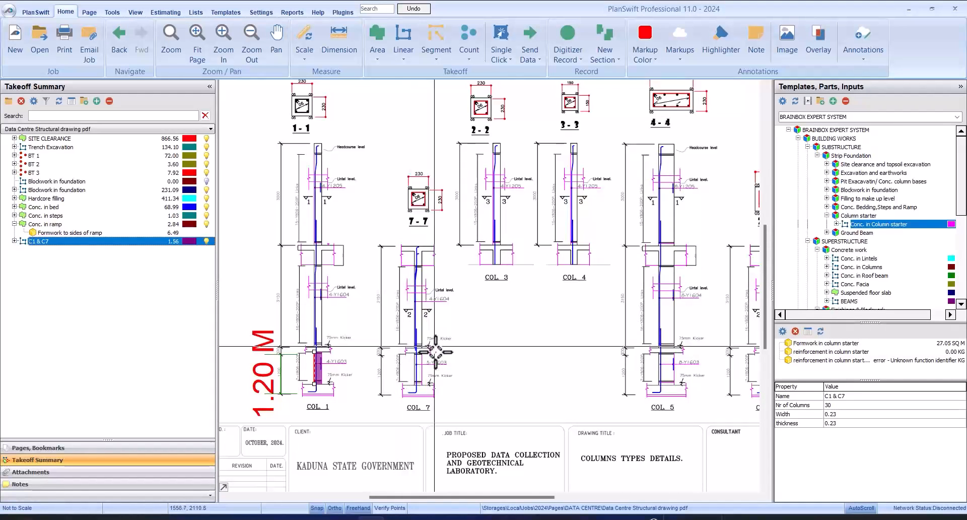
Examine the COL. 7 elevation's reinforcement callouts against the bars in section 7-7.
{"action": "scroll", "coordinate": [436, 353], "scroll_direction": "up", "scroll_amount": 2}
{"action": "scroll", "coordinate": [439, 337], "scroll_direction": "down", "scroll_amount": 2}
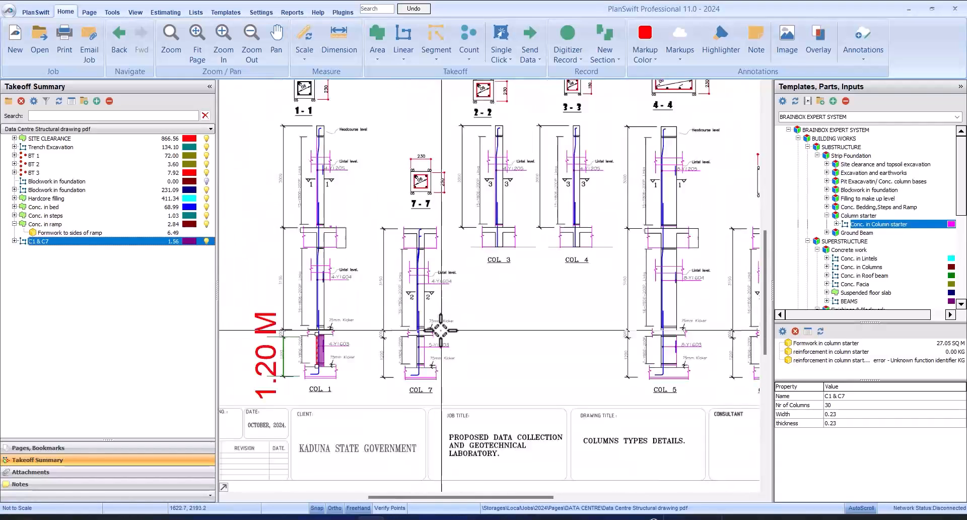
{"action": "scroll", "coordinate": [442, 291], "scroll_direction": "up", "scroll_amount": 1}
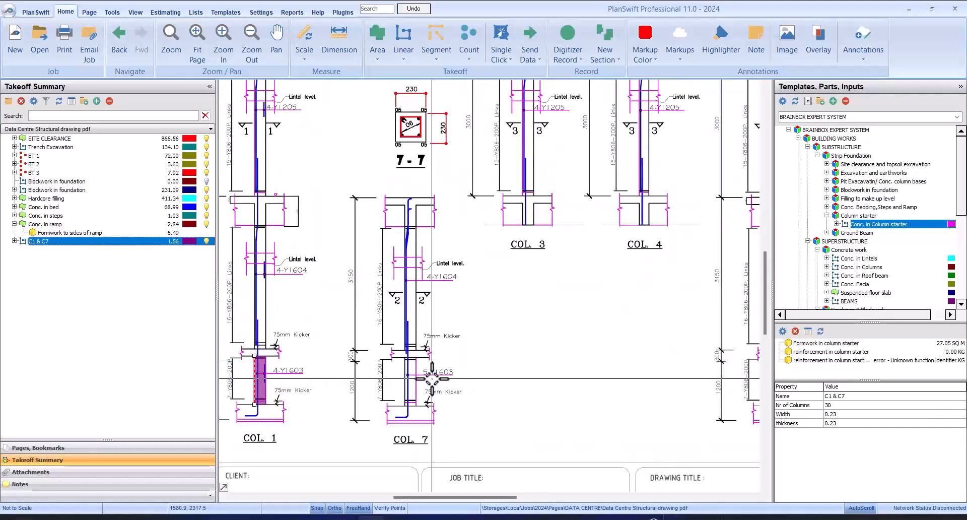
{"action": "scroll", "coordinate": [434, 378], "scroll_direction": "down", "scroll_amount": 1}
{"action": "scroll", "coordinate": [431, 375], "scroll_direction": "up", "scroll_amount": 2}
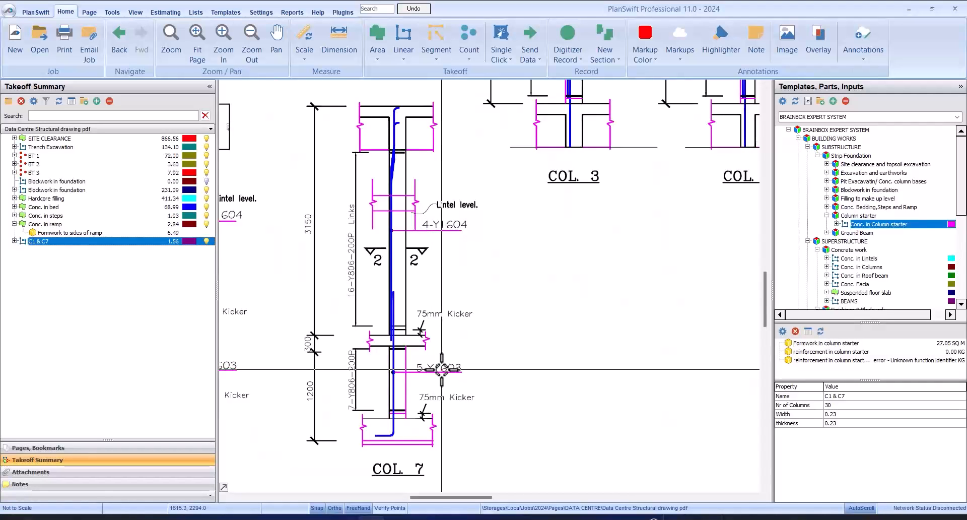
{"action": "scroll", "coordinate": [441, 368], "scroll_direction": "down", "scroll_amount": 1}
{"action": "scroll", "coordinate": [446, 279], "scroll_direction": "up", "scroll_amount": 1}
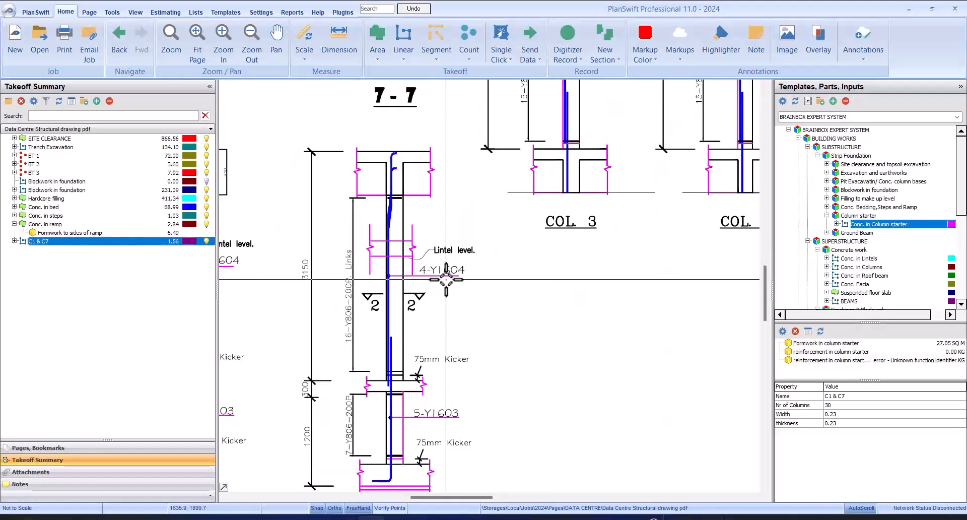
{"action": "scroll", "coordinate": [446, 279], "scroll_direction": "down", "scroll_amount": 2}
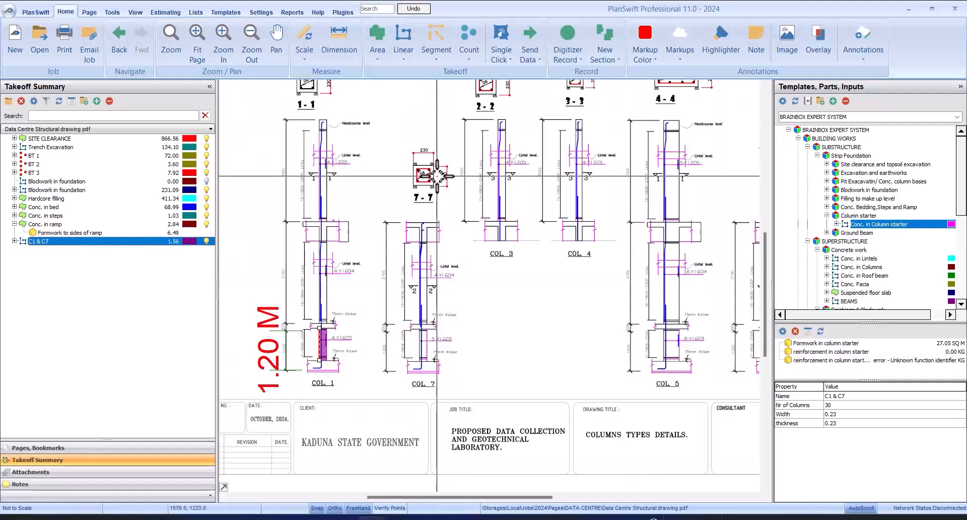
{"action": "scroll", "coordinate": [432, 170], "scroll_direction": "up", "scroll_amount": 2}
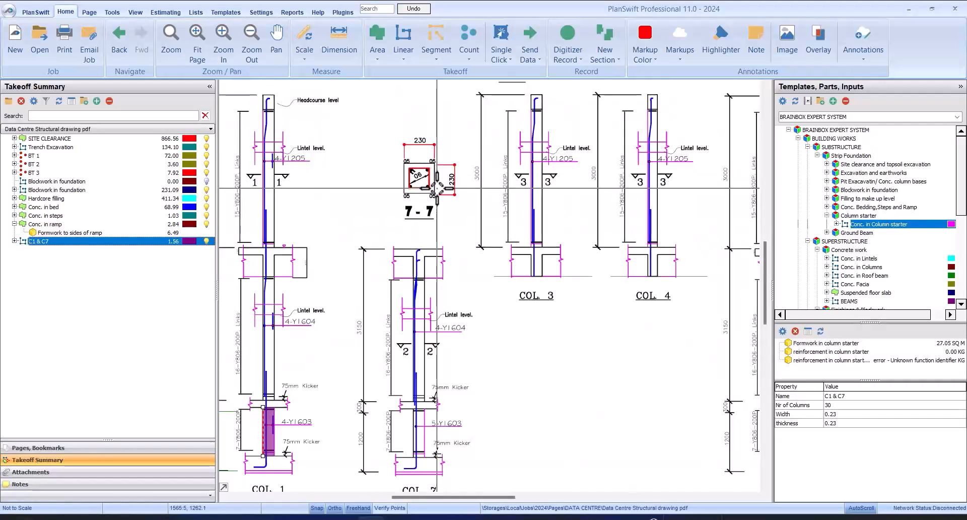
{"action": "scroll", "coordinate": [436, 188], "scroll_direction": "down", "scroll_amount": 5}
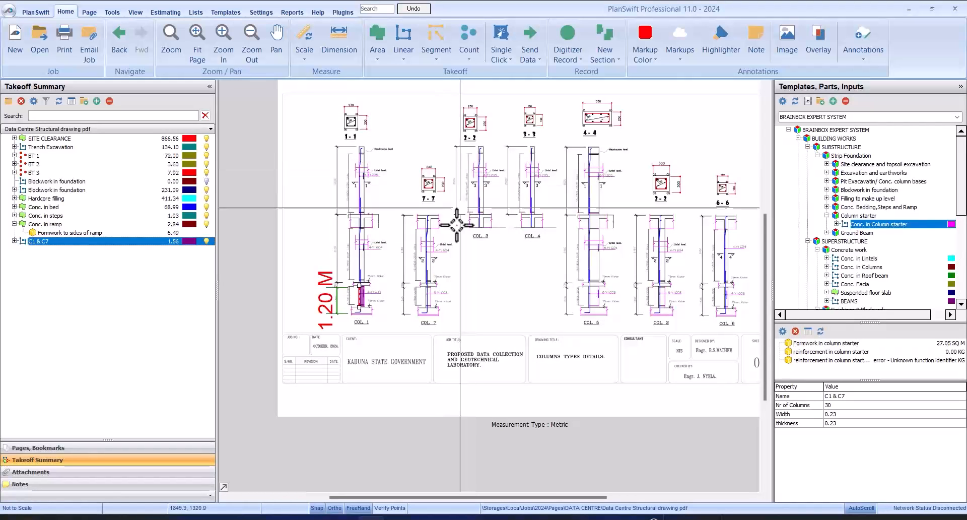
{"action": "scroll", "coordinate": [436, 285], "scroll_direction": "up", "scroll_amount": 2}
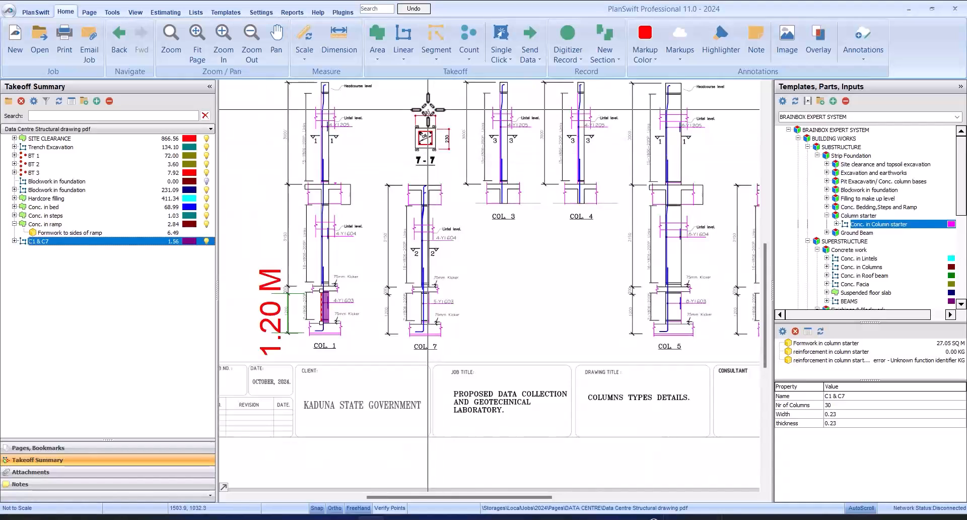
{"action": "scroll", "coordinate": [428, 109], "scroll_direction": "up", "scroll_amount": 2}
{"action": "scroll", "coordinate": [434, 158], "scroll_direction": "down", "scroll_amount": 2}
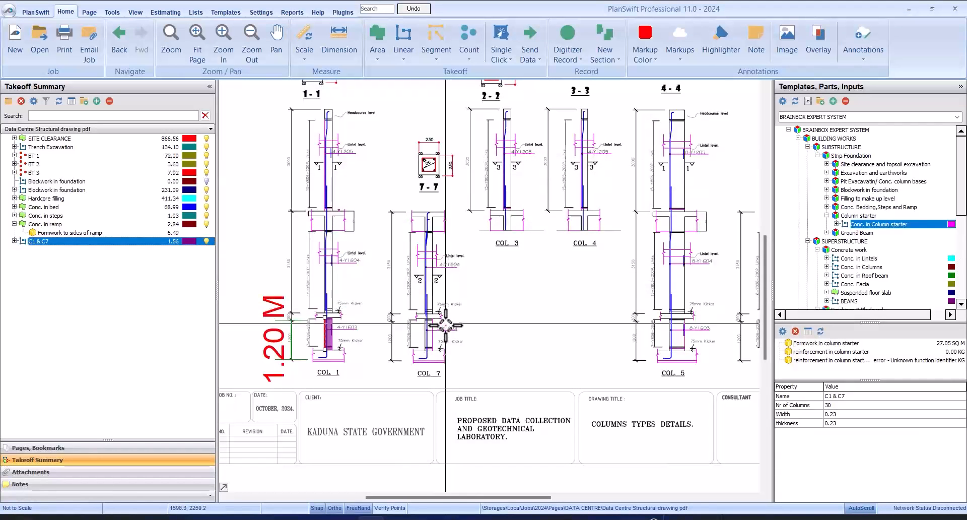
{"action": "scroll", "coordinate": [445, 325], "scroll_direction": "up", "scroll_amount": 3}
{"action": "scroll", "coordinate": [444, 324], "scroll_direction": "down", "scroll_amount": 3}
{"action": "scroll", "coordinate": [416, 234], "scroll_direction": "up", "scroll_amount": 4}
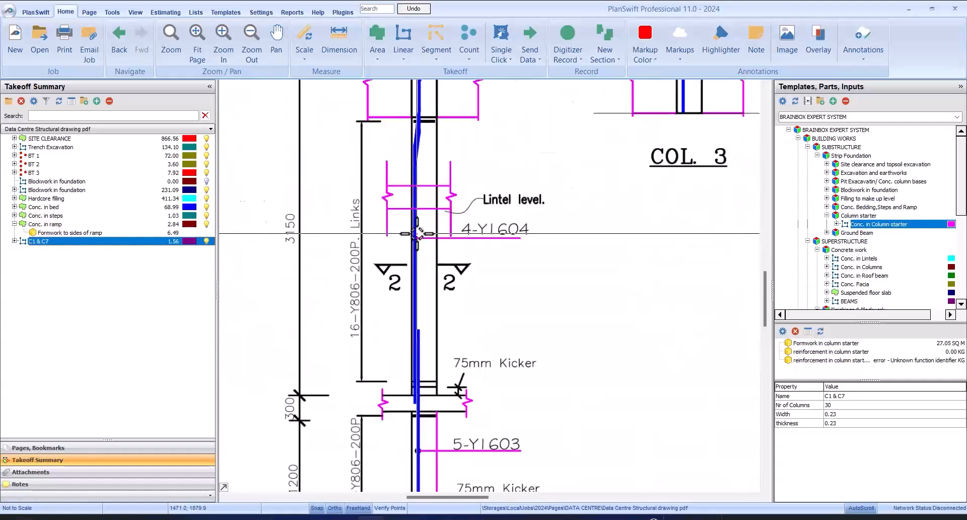
{"action": "scroll", "coordinate": [422, 233], "scroll_direction": "down", "scroll_amount": 4}
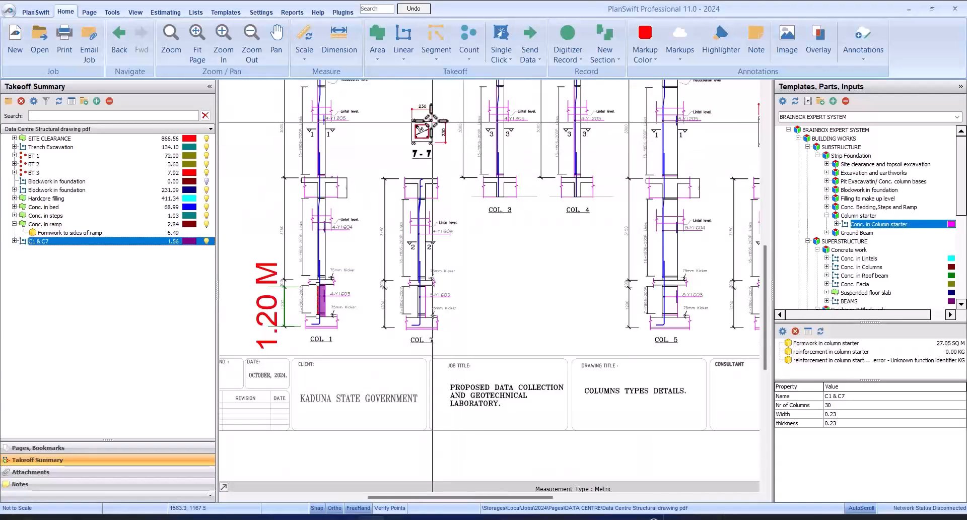
{"action": "scroll", "coordinate": [432, 122], "scroll_direction": "up", "scroll_amount": 4}
{"action": "scroll", "coordinate": [423, 191], "scroll_direction": "down", "scroll_amount": 4}
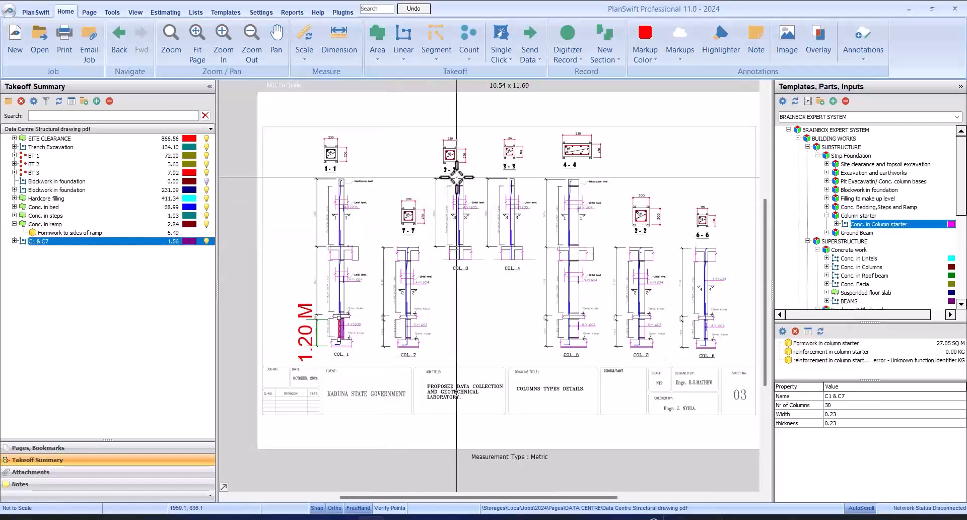
Check the COL. 3 and COL. 4 details for the level at which the columns start.
{"action": "scroll", "coordinate": [469, 169], "scroll_direction": "up", "scroll_amount": 2}
{"action": "scroll", "coordinate": [444, 305], "scroll_direction": "up", "scroll_amount": 2}
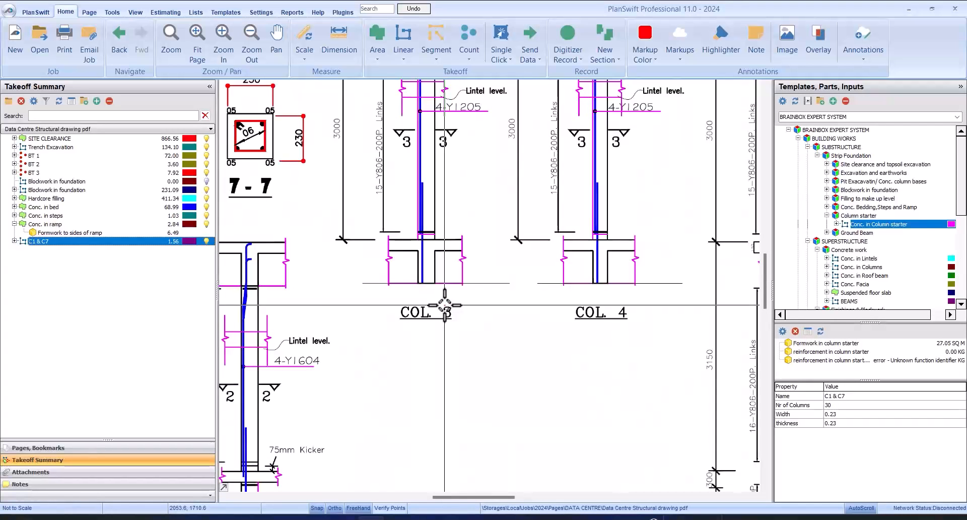
{"action": "scroll", "coordinate": [444, 305], "scroll_direction": "down", "scroll_amount": 1}
{"action": "scroll", "coordinate": [558, 300], "scroll_direction": "up", "scroll_amount": 1}
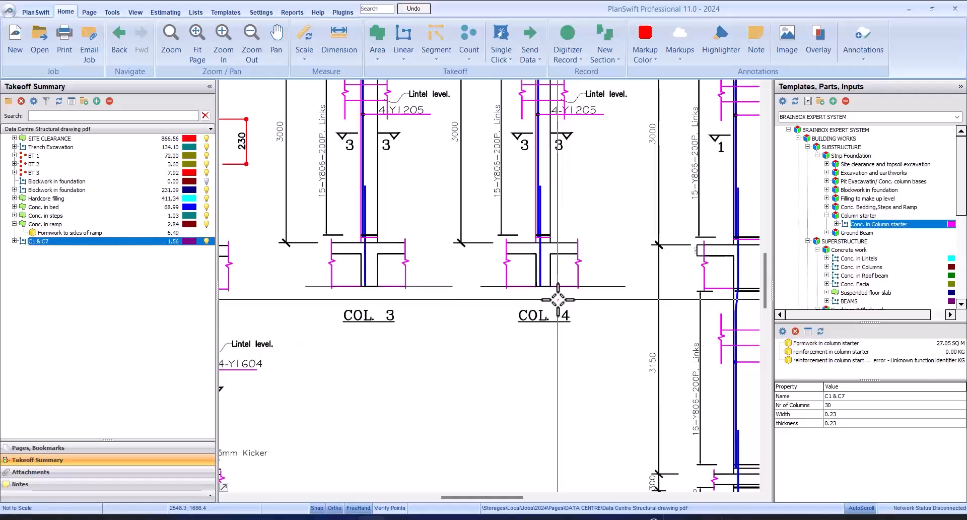
{"action": "scroll", "coordinate": [558, 300], "scroll_direction": "down", "scroll_amount": 2}
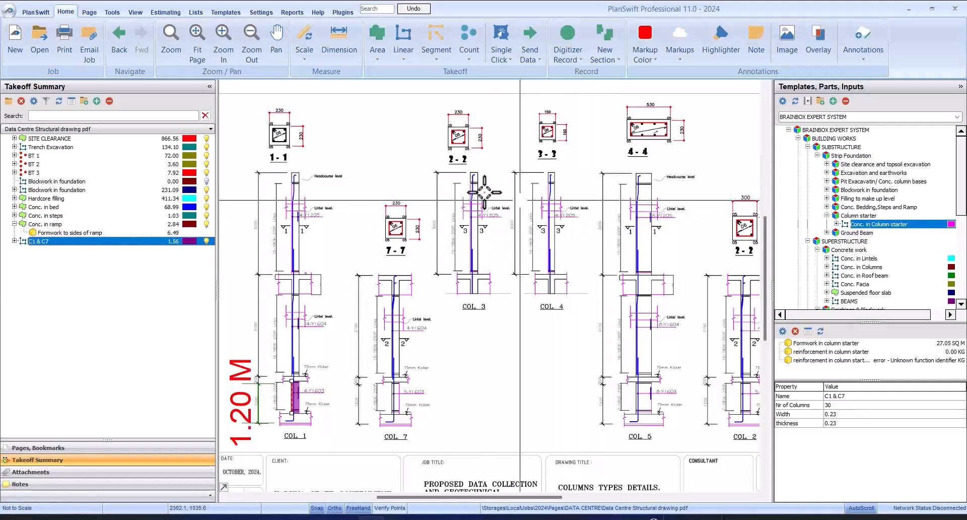
{"action": "scroll", "coordinate": [484, 192], "scroll_direction": "down", "scroll_amount": 2}
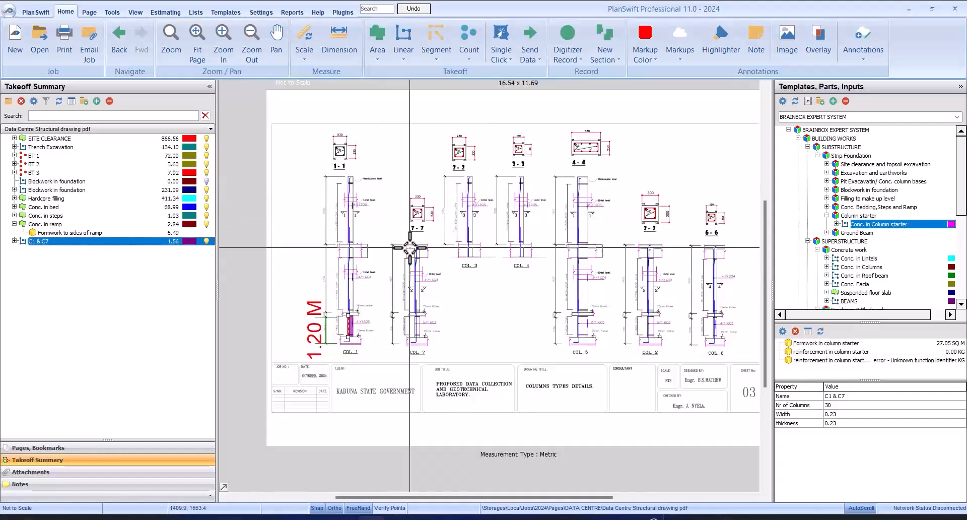
Examine the COL. 5 elevation and its section 4-4 for the column size, starter height and reinforcement.
{"action": "scroll", "coordinate": [577, 229], "scroll_direction": "up", "scroll_amount": 2}
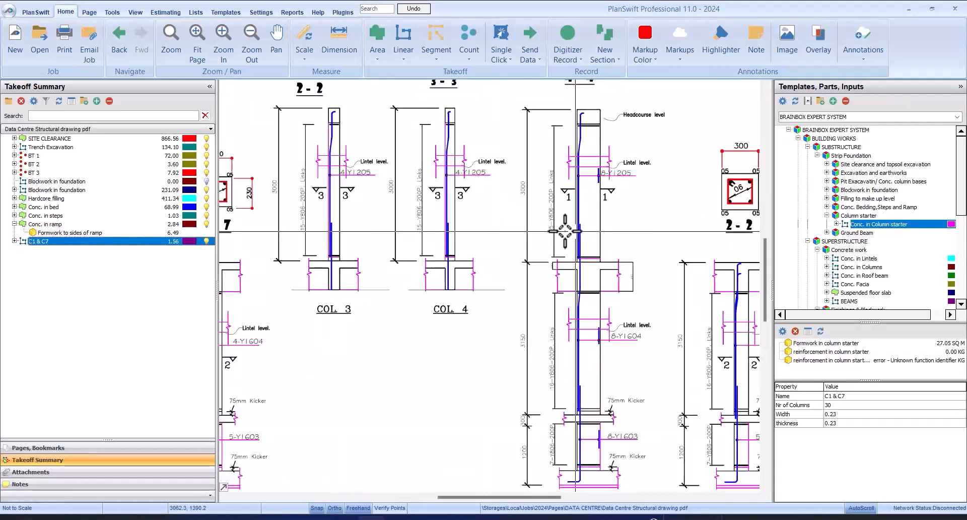
{"action": "scroll", "coordinate": [565, 231], "scroll_direction": "down", "scroll_amount": 2}
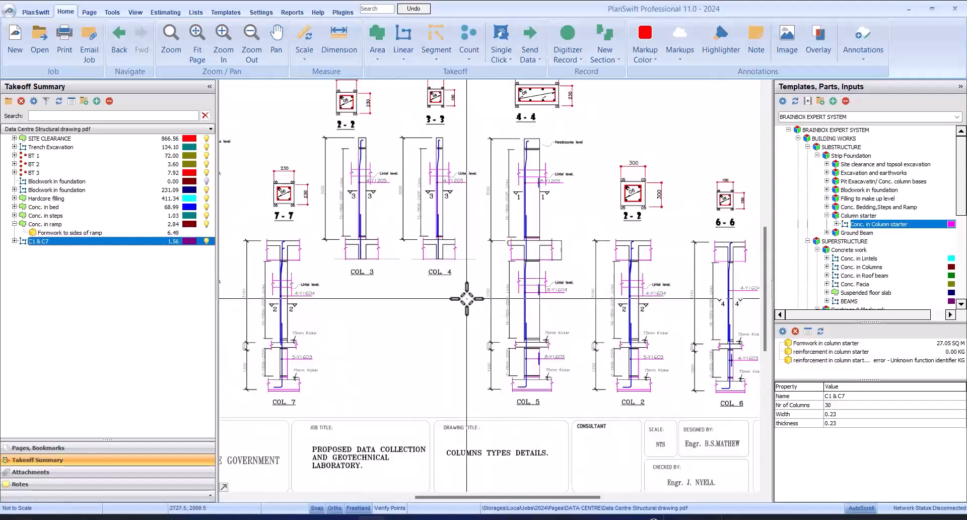
{"action": "scroll", "coordinate": [543, 377], "scroll_direction": "up", "scroll_amount": 2}
{"action": "scroll", "coordinate": [543, 377], "scroll_direction": "down", "scroll_amount": 3}
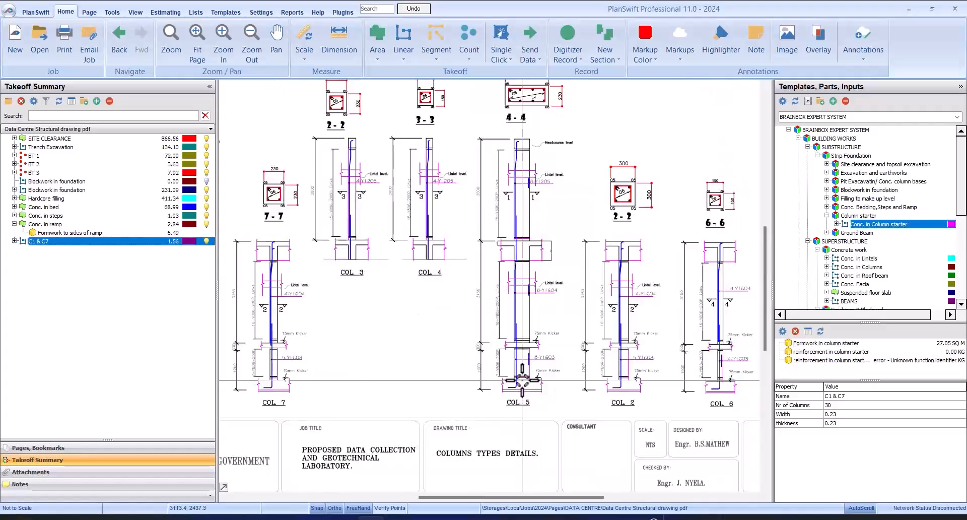
{"action": "scroll", "coordinate": [536, 213], "scroll_direction": "up", "scroll_amount": 4}
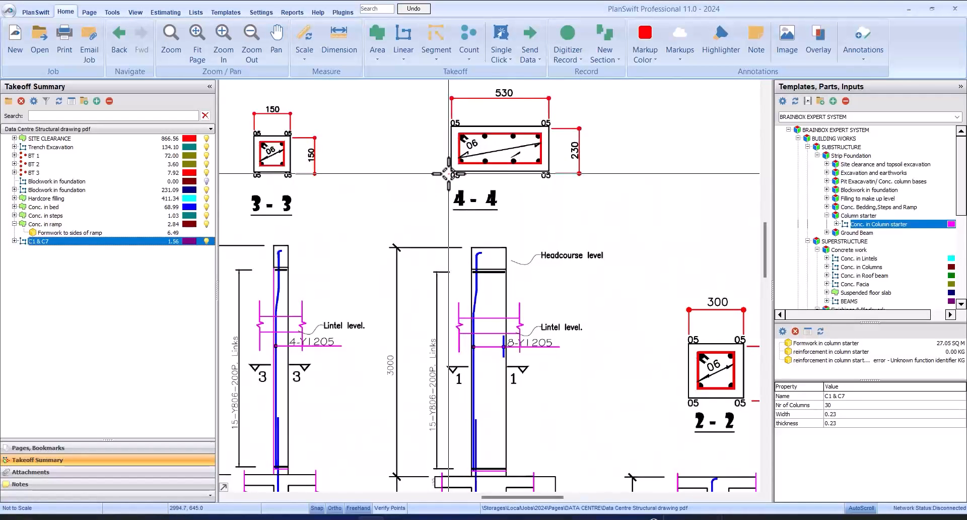
{"action": "scroll", "coordinate": [497, 145], "scroll_direction": "down", "scroll_amount": 2}
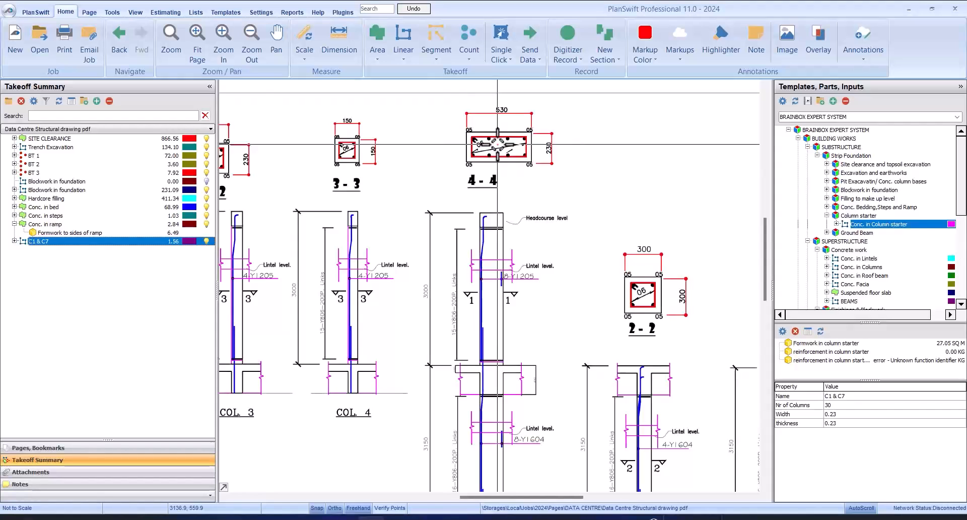
{"action": "scroll", "coordinate": [443, 133], "scroll_direction": "down", "scroll_amount": 2}
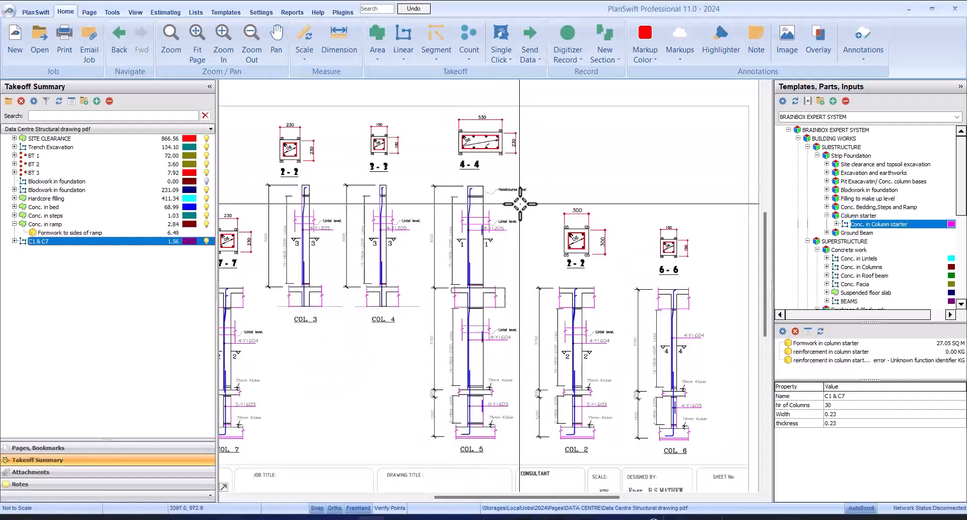
Open the foundation general arrangement page and count the C5 columns along the outer walls and around the first staircase block.
{"action": "left_click", "coordinate": [78, 448]}
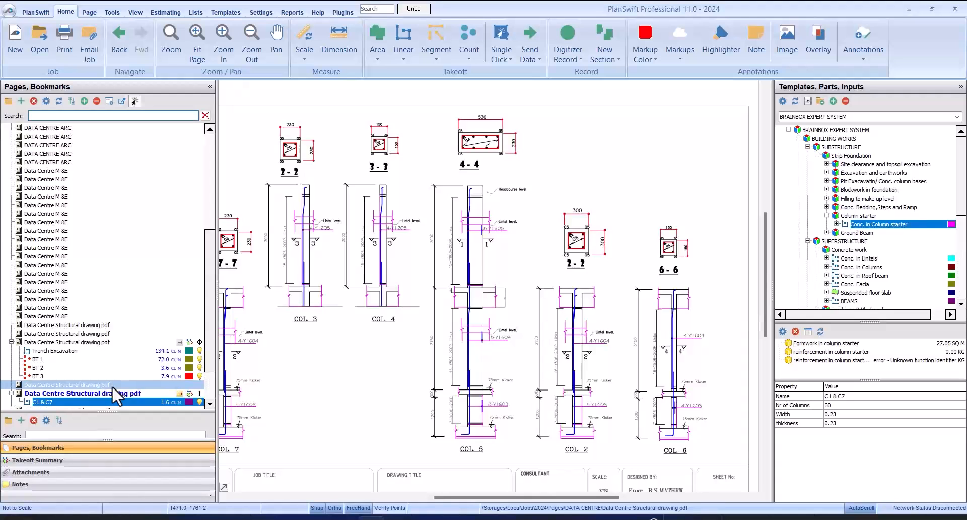
{"action": "left_click", "coordinate": [120, 343]}
{"action": "scroll", "coordinate": [306, 242], "scroll_direction": "up", "scroll_amount": 3}
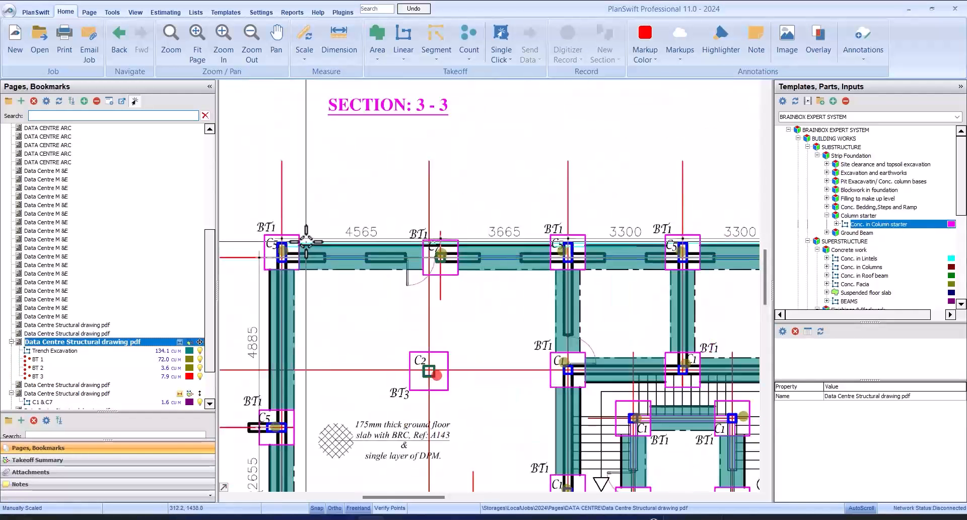
{"action": "scroll", "coordinate": [282, 247], "scroll_direction": "down", "scroll_amount": 2}
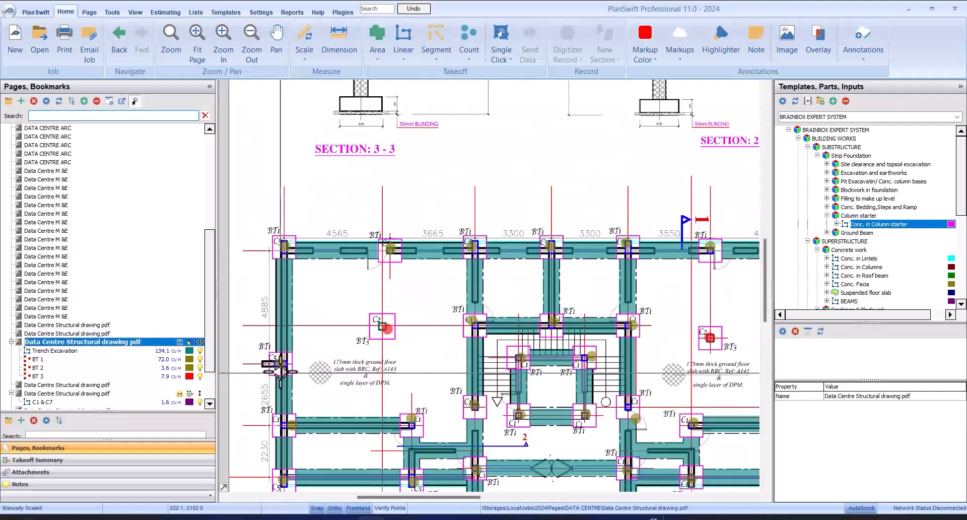
{"action": "scroll", "coordinate": [281, 373], "scroll_direction": "down", "scroll_amount": 1}
{"action": "scroll", "coordinate": [285, 441], "scroll_direction": "up", "scroll_amount": 3}
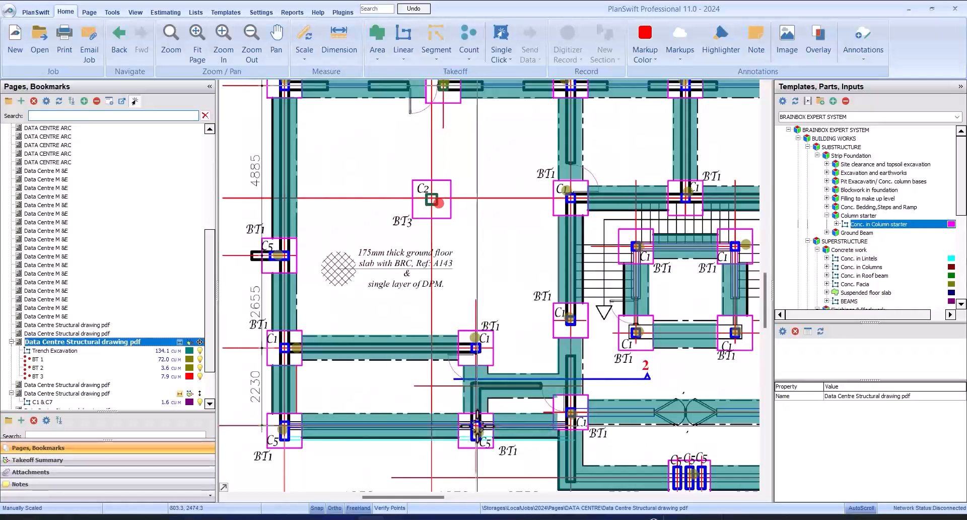
{"action": "scroll", "coordinate": [478, 426], "scroll_direction": "down", "scroll_amount": 2}
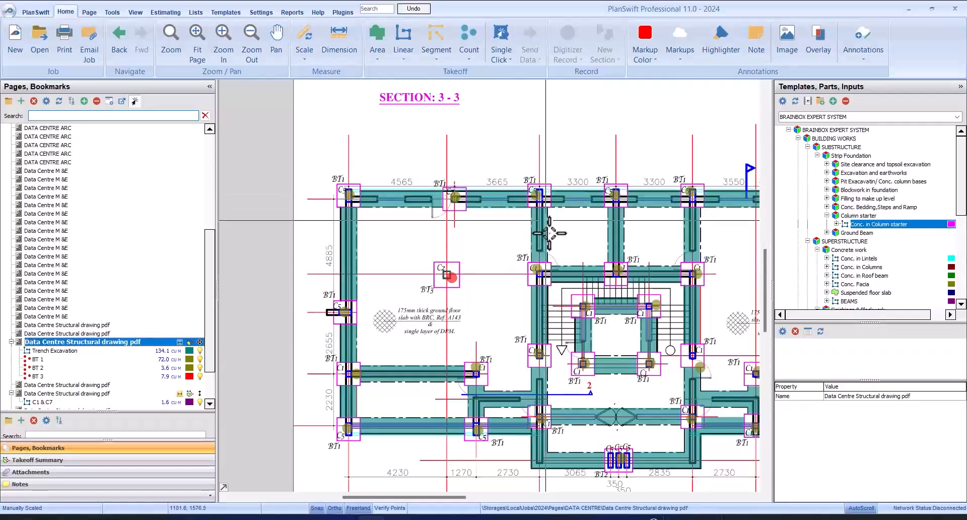
{"action": "scroll", "coordinate": [579, 403], "scroll_direction": "up", "scroll_amount": 3}
{"action": "scroll", "coordinate": [594, 443], "scroll_direction": "down", "scroll_amount": 3}
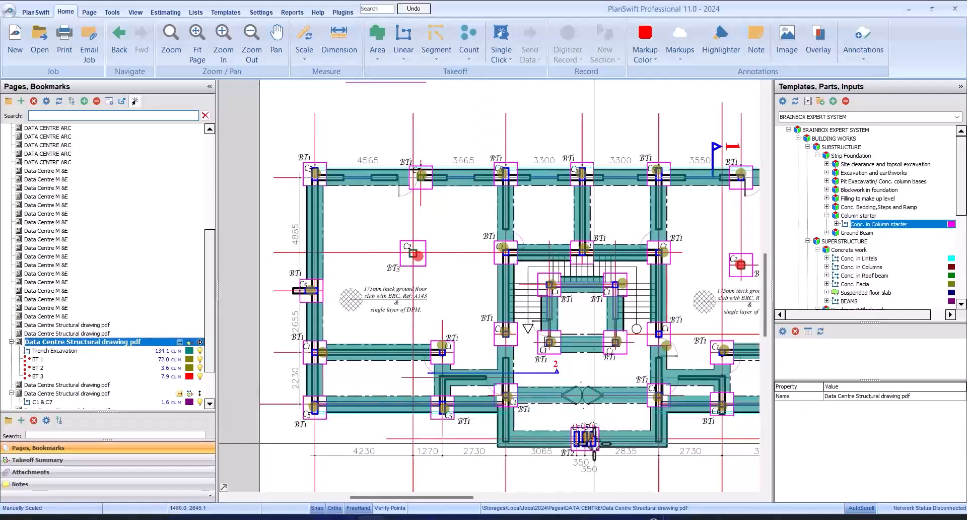
{"action": "scroll", "coordinate": [594, 443], "scroll_direction": "up", "scroll_amount": 3}
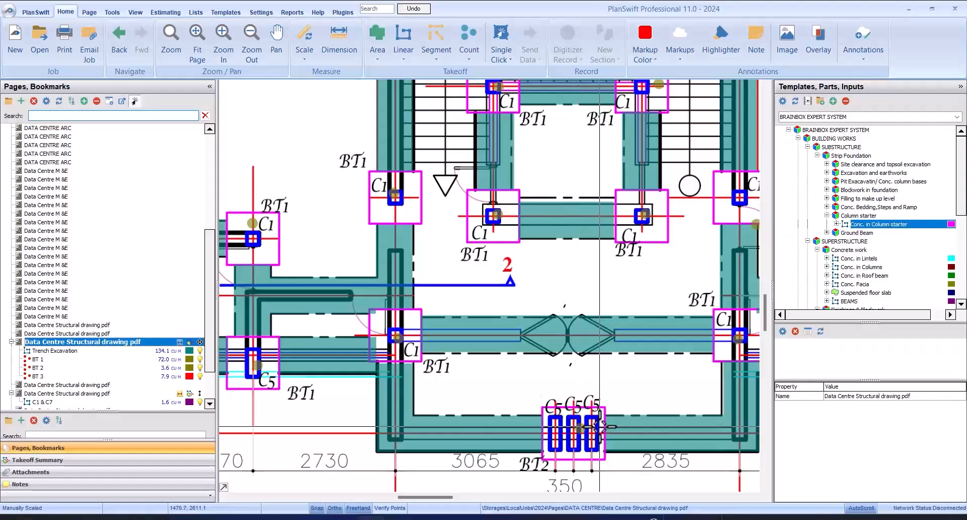
{"action": "scroll", "coordinate": [600, 426], "scroll_direction": "down", "scroll_amount": 3}
{"action": "scroll", "coordinate": [536, 292], "scroll_direction": "up", "scroll_amount": 2}
{"action": "scroll", "coordinate": [487, 302], "scroll_direction": "down", "scroll_amount": 1}
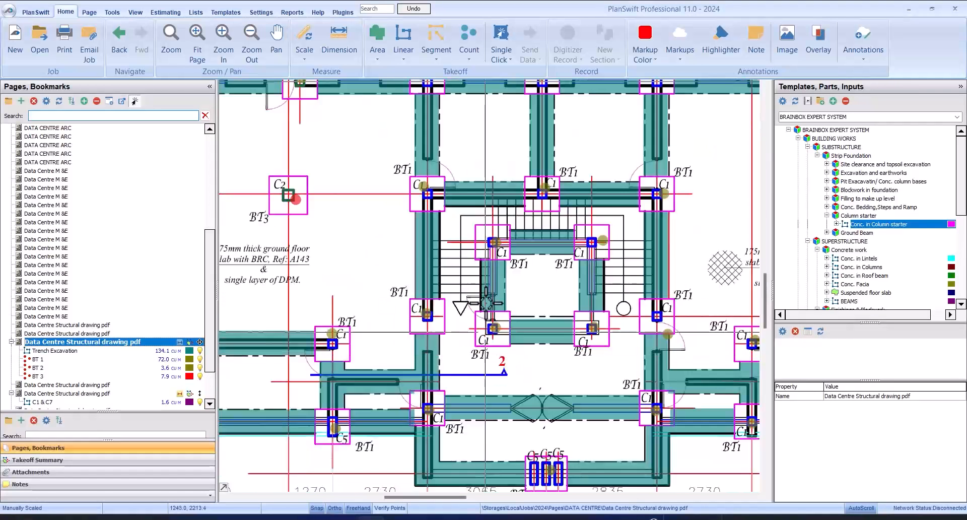
{"action": "scroll", "coordinate": [504, 245], "scroll_direction": "down", "scroll_amount": 2}
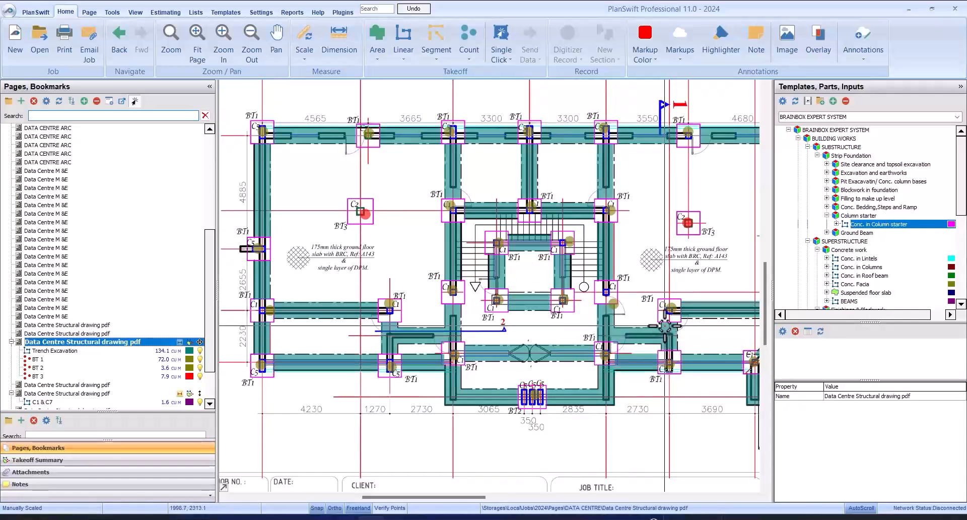
Continue counting the C5 columns at the expansion joint, the ramped entrance and the remaining bays beyond it.
{"action": "scroll", "coordinate": [665, 326], "scroll_direction": "down", "scroll_amount": 2}
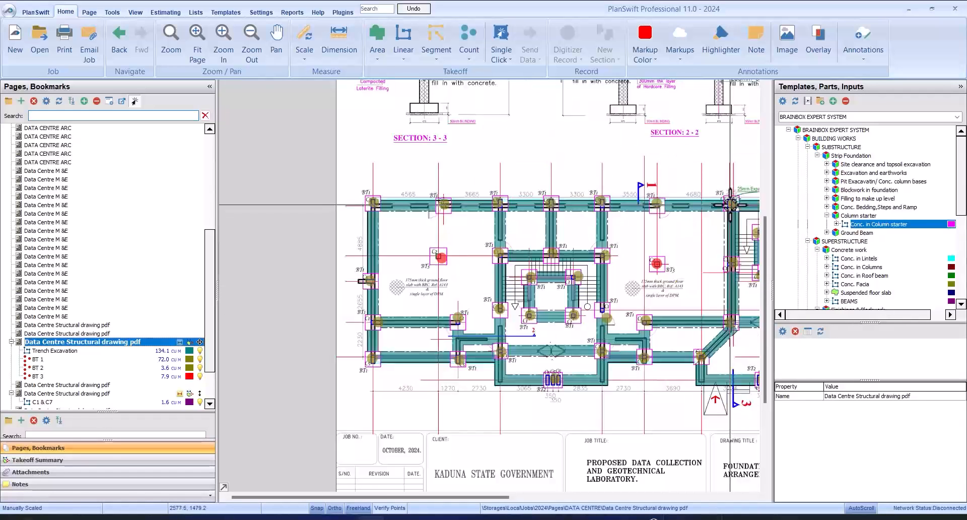
{"action": "scroll", "coordinate": [731, 204], "scroll_direction": "up", "scroll_amount": 2}
{"action": "scroll", "coordinate": [615, 216], "scroll_direction": "down", "scroll_amount": 2}
{"action": "scroll", "coordinate": [611, 207], "scroll_direction": "up", "scroll_amount": 3}
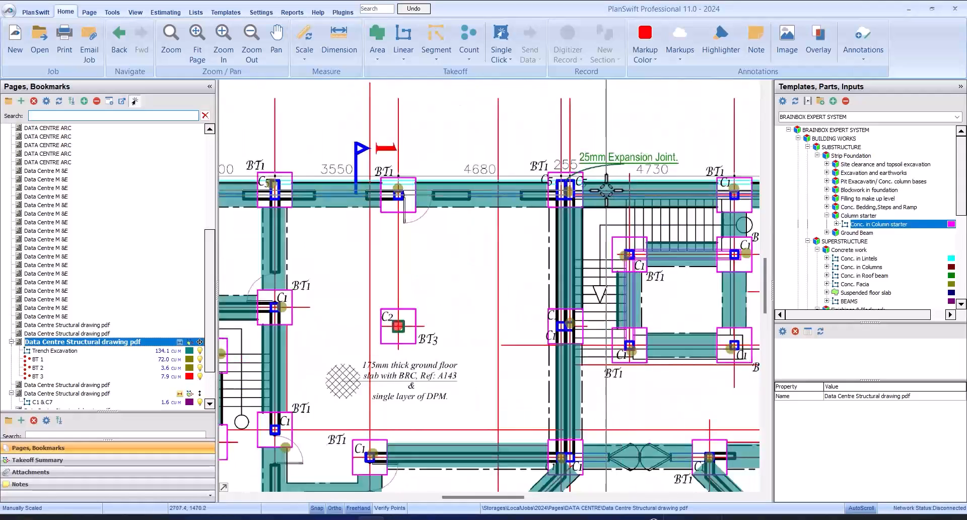
{"action": "scroll", "coordinate": [559, 252], "scroll_direction": "down", "scroll_amount": 2}
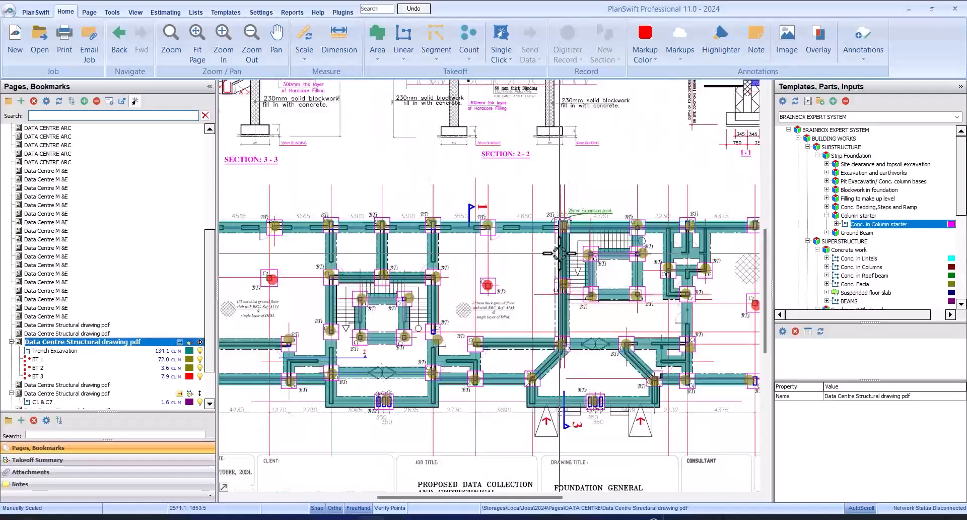
{"action": "scroll", "coordinate": [547, 327], "scroll_direction": "up", "scroll_amount": 3}
{"action": "scroll", "coordinate": [511, 337], "scroll_direction": "down", "scroll_amount": 2}
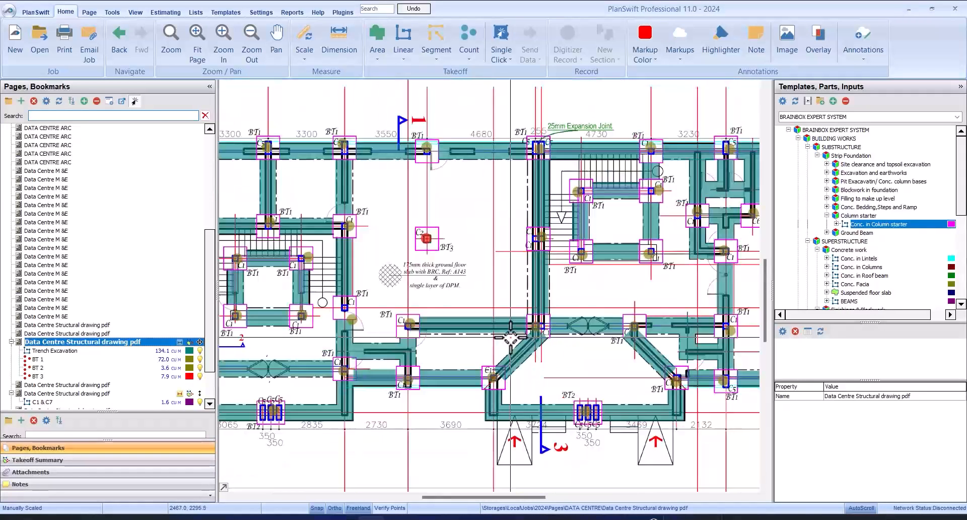
{"action": "scroll", "coordinate": [611, 420], "scroll_direction": "up", "scroll_amount": 1}
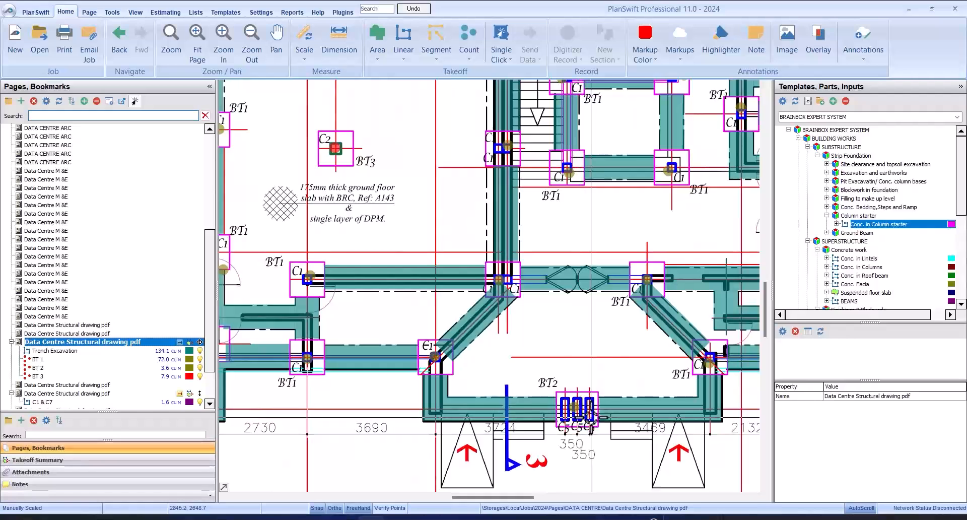
{"action": "scroll", "coordinate": [591, 415], "scroll_direction": "down", "scroll_amount": 1}
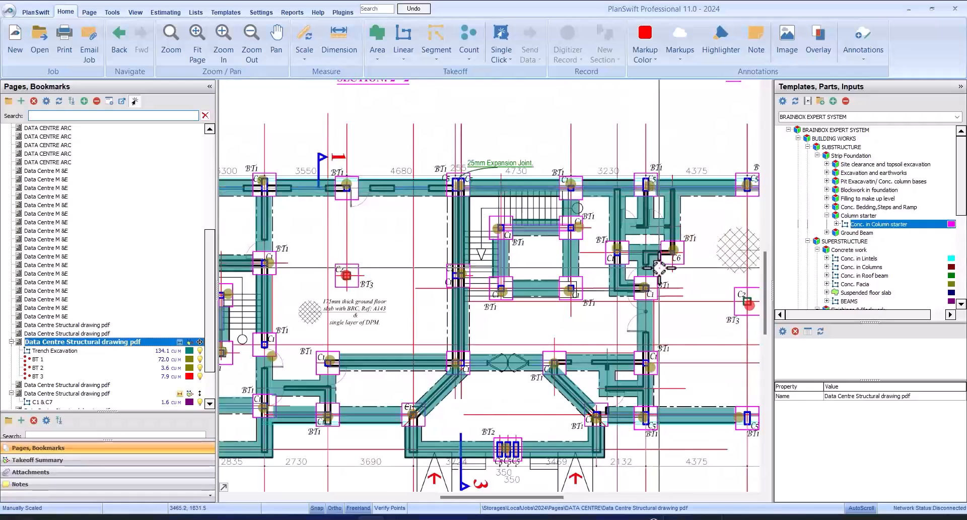
{"action": "scroll", "coordinate": [600, 362], "scroll_direction": "down", "scroll_amount": 1}
{"action": "scroll", "coordinate": [599, 362], "scroll_direction": "up", "scroll_amount": 1}
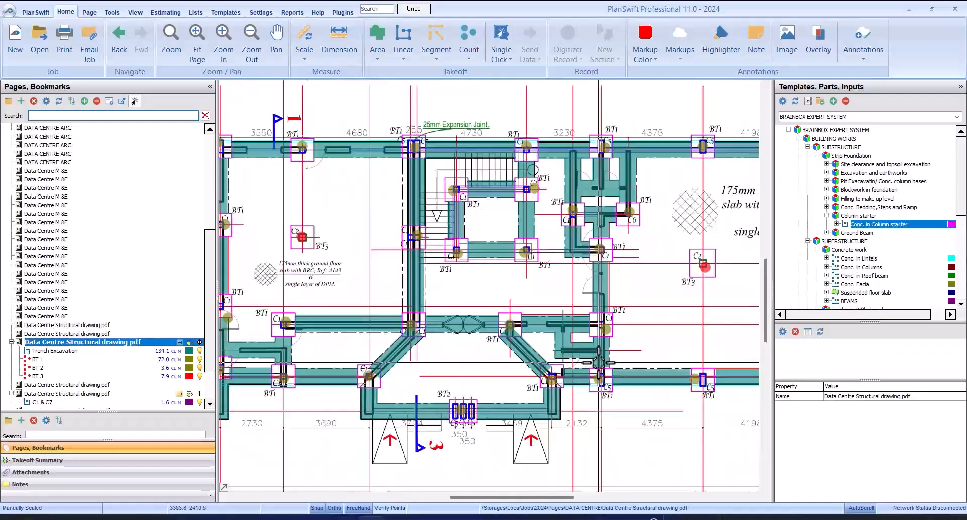
{"action": "scroll", "coordinate": [599, 361], "scroll_direction": "down", "scroll_amount": 1}
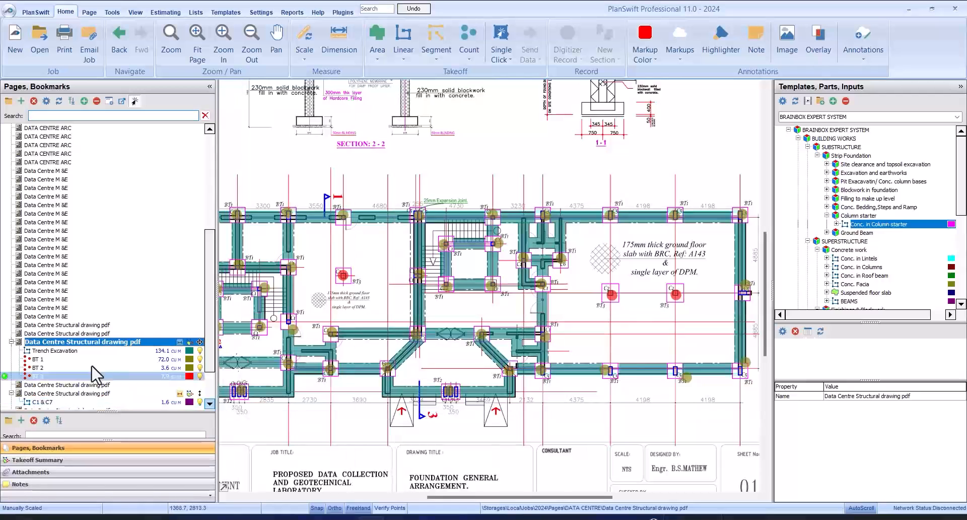
On the column types details page, start a column starter concrete takeoff named C5 with 24 columns, width 0.53 m and thickness 0.23 m.
{"action": "left_click", "coordinate": [98, 393]}
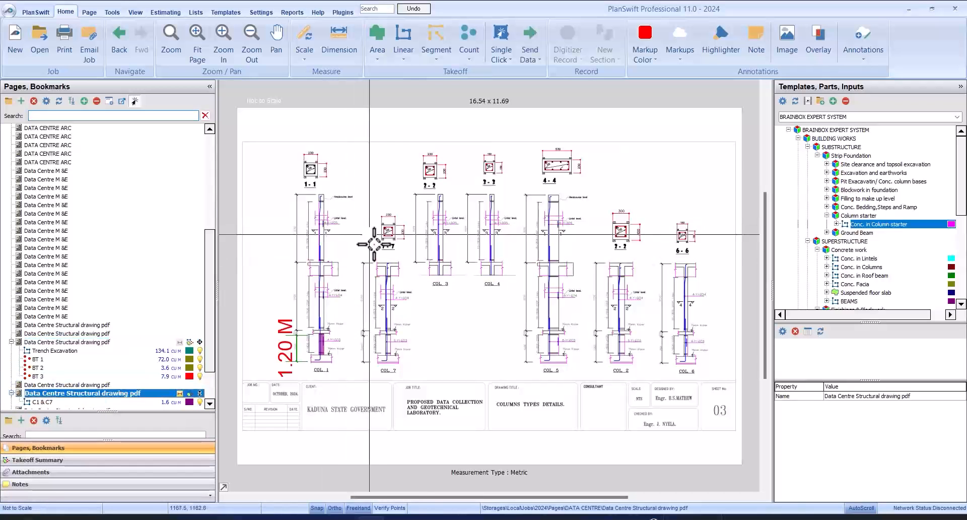
{"action": "scroll", "coordinate": [588, 362], "scroll_direction": "up", "scroll_amount": 5}
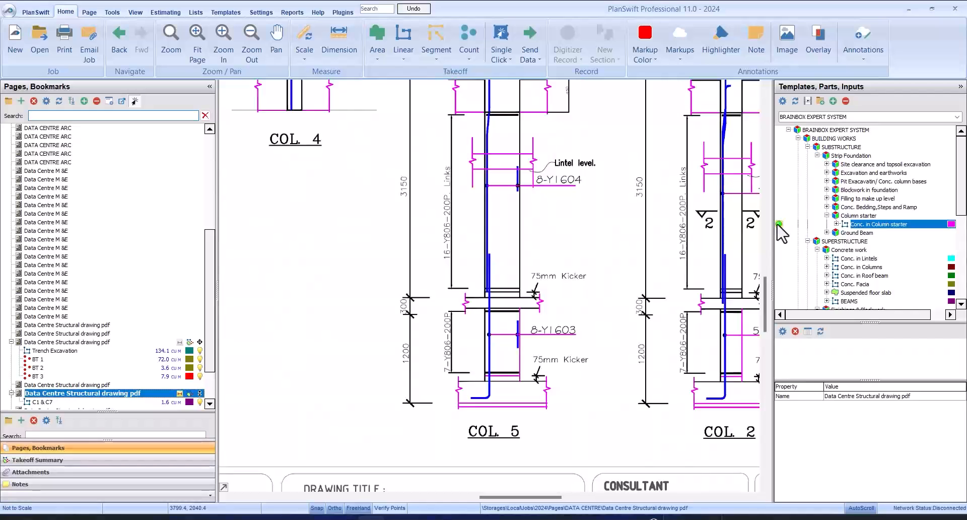
{"action": "left_click", "coordinate": [778, 225]}
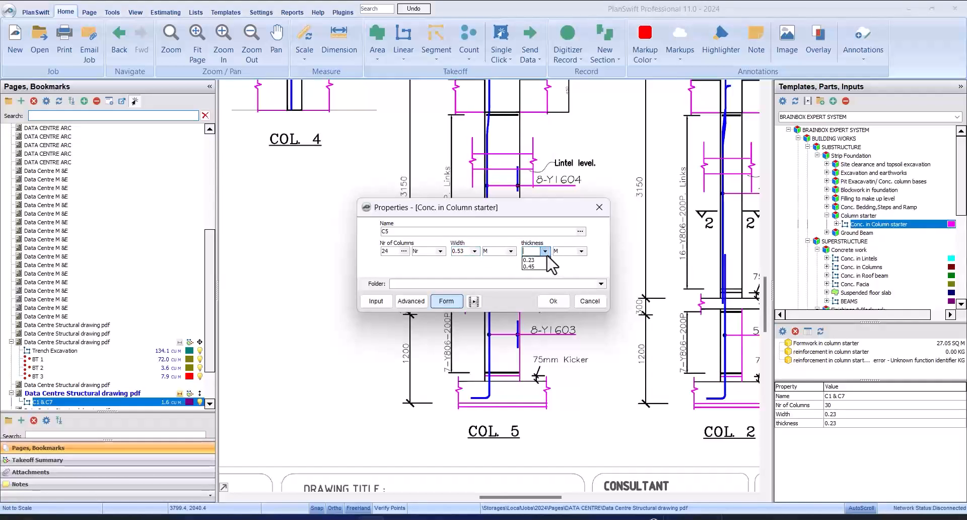
{"action": "left_click", "coordinate": [553, 301]}
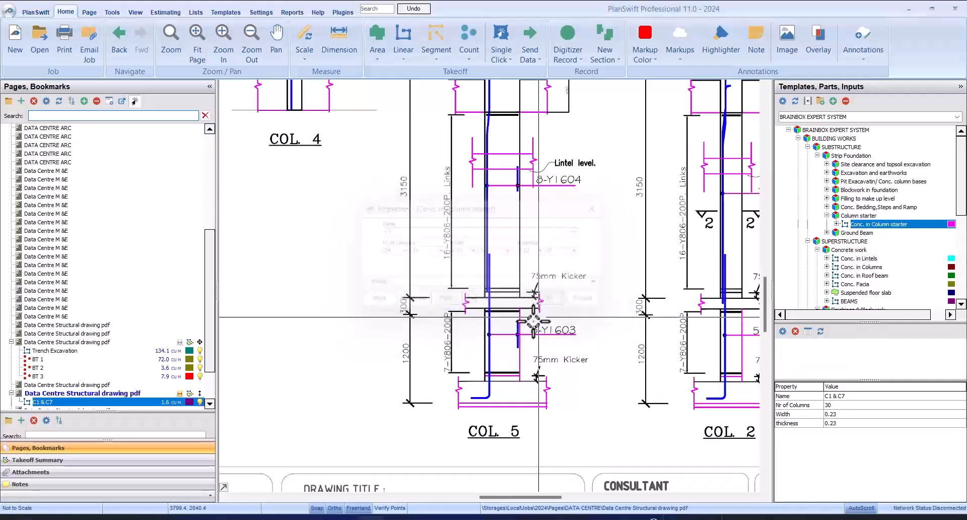
Trace the C5 starter height on the COL. 5 elevation from the footing to the upper slab line and stop recording.
{"action": "scroll", "coordinate": [491, 387], "scroll_direction": "up", "scroll_amount": 4}
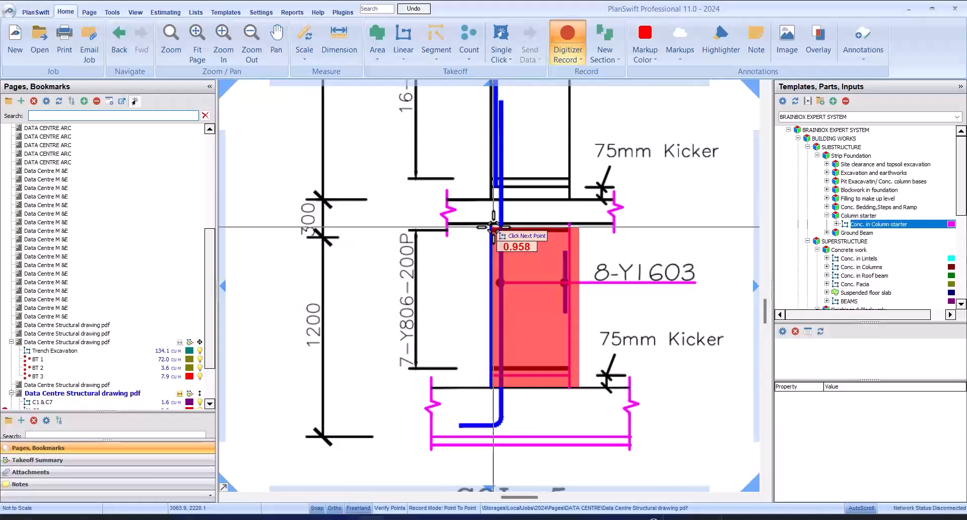
{"action": "left_click", "coordinate": [492, 224]}
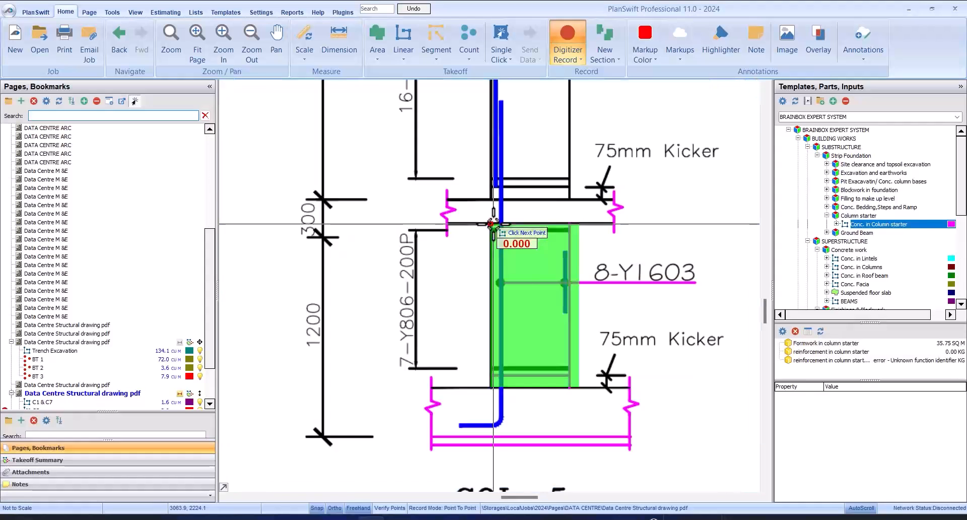
{"action": "scroll", "coordinate": [492, 223], "scroll_direction": "down", "scroll_amount": 5}
{"action": "right_click", "coordinate": [529, 249]}
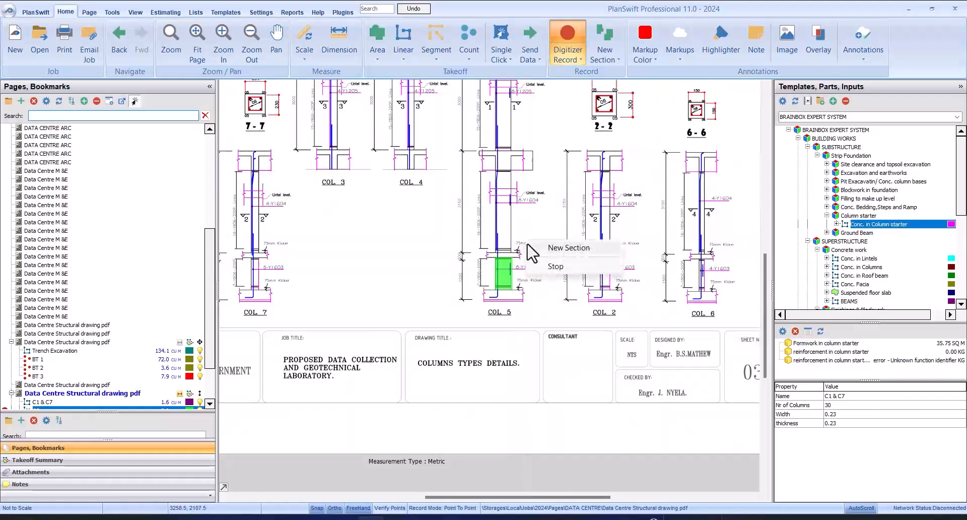
{"action": "left_click", "coordinate": [540, 263]}
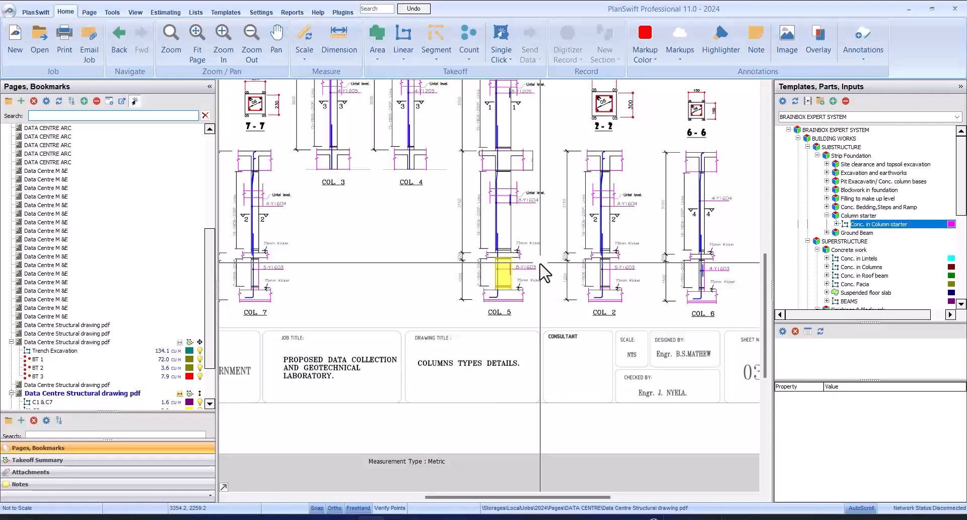
Check the C5 starter takeoff on COL. 5, and examine the COL. 2 elevation for its starter height and reinforcement.
{"action": "scroll", "coordinate": [541, 263], "scroll_direction": "up", "scroll_amount": 2}
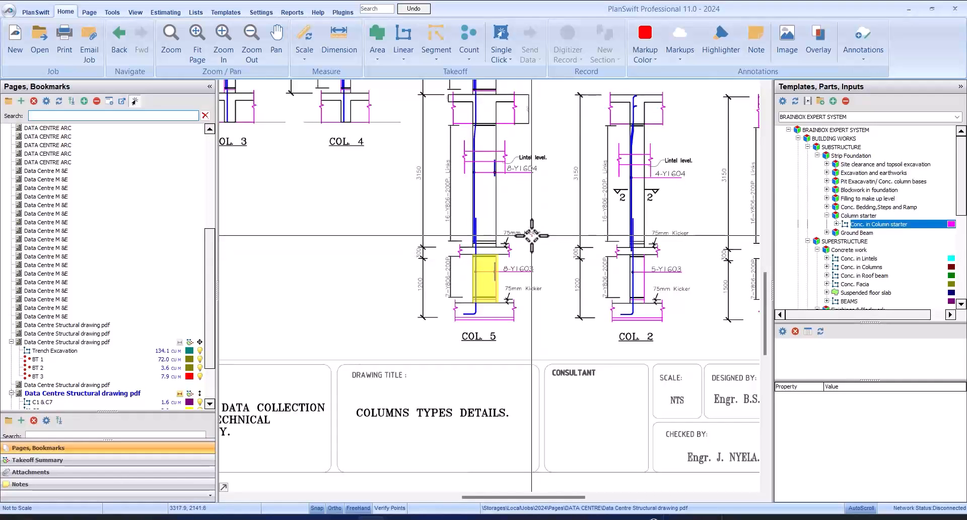
{"action": "scroll", "coordinate": [535, 261], "scroll_direction": "down", "scroll_amount": 2}
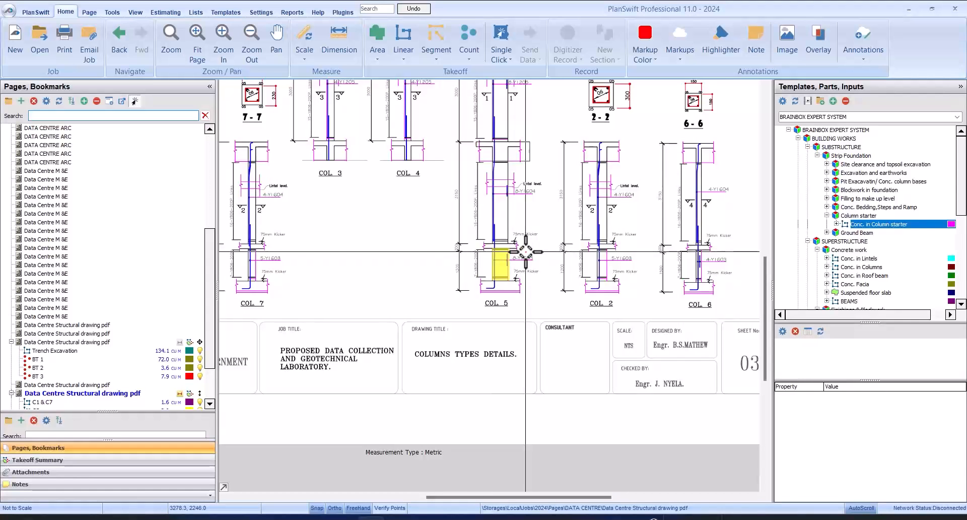
{"action": "left_click", "coordinate": [859, 267]}
{"action": "left_click", "coordinate": [855, 224]}
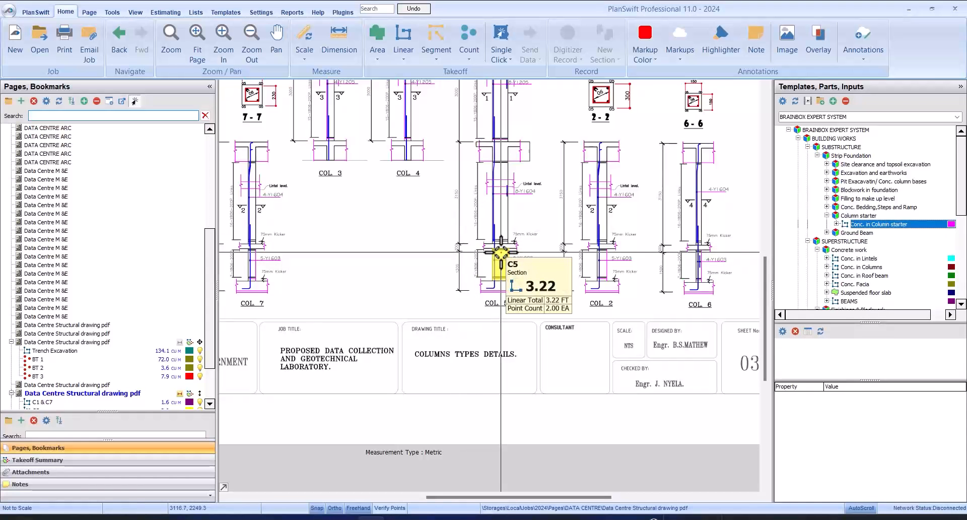
{"action": "scroll", "coordinate": [493, 215], "scroll_direction": "down", "scroll_amount": 2}
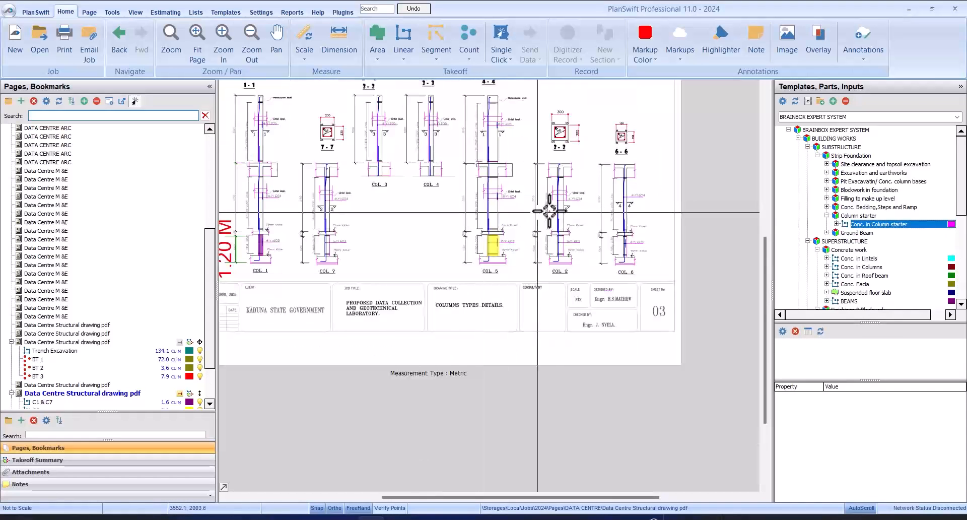
{"action": "scroll", "coordinate": [569, 189], "scroll_direction": "up", "scroll_amount": 2}
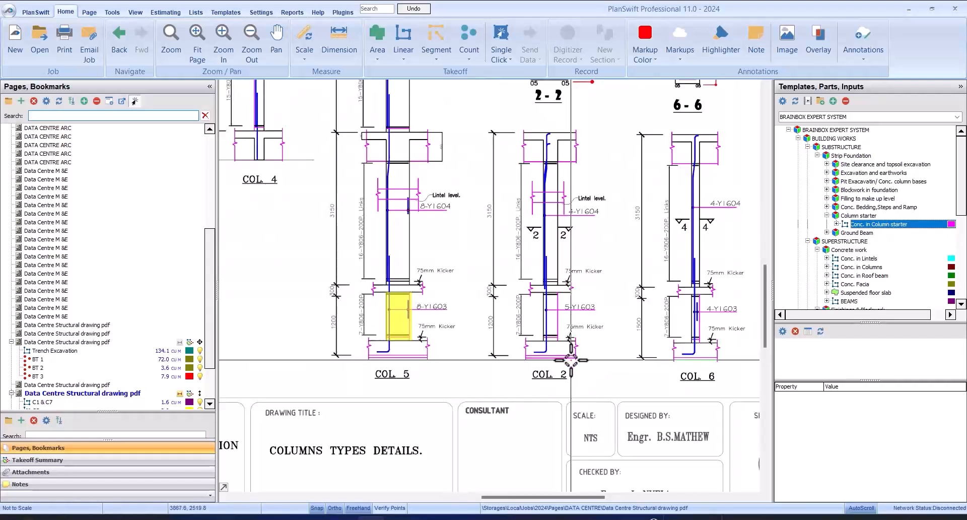
{"action": "scroll", "coordinate": [571, 359], "scroll_direction": "up", "scroll_amount": 1}
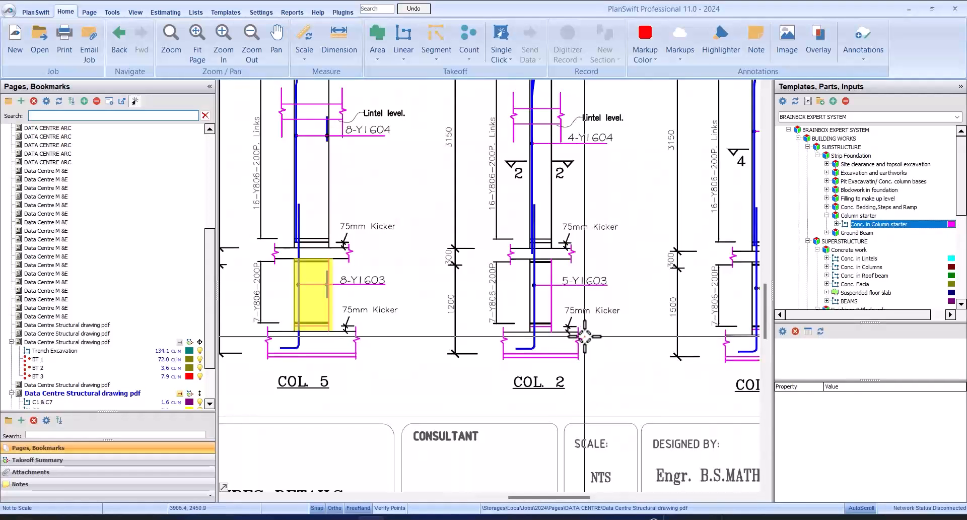
{"action": "scroll", "coordinate": [584, 336], "scroll_direction": "down", "scroll_amount": 3}
Count the C2 columns across all bays of the foundation general arrangement plan.
{"action": "left_click", "coordinate": [73, 342]}
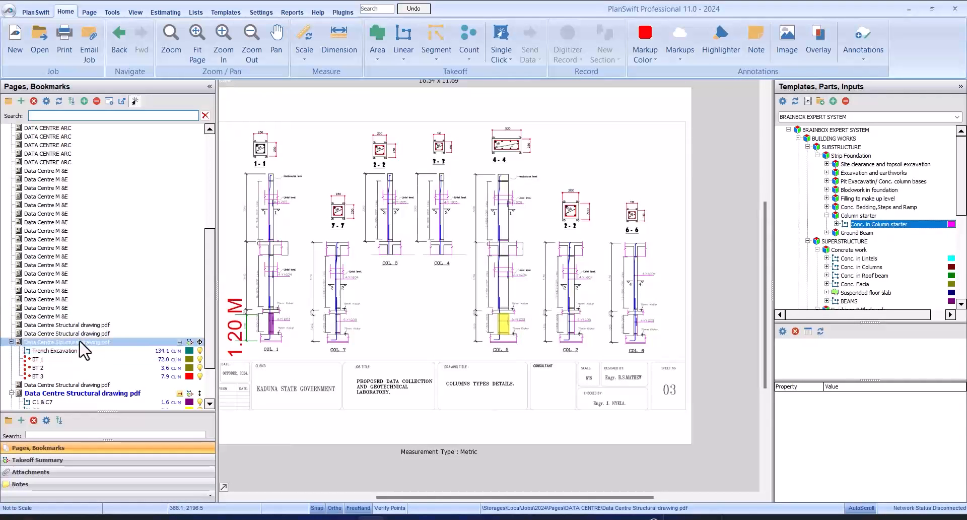
{"action": "scroll", "coordinate": [261, 274], "scroll_direction": "up", "scroll_amount": 2}
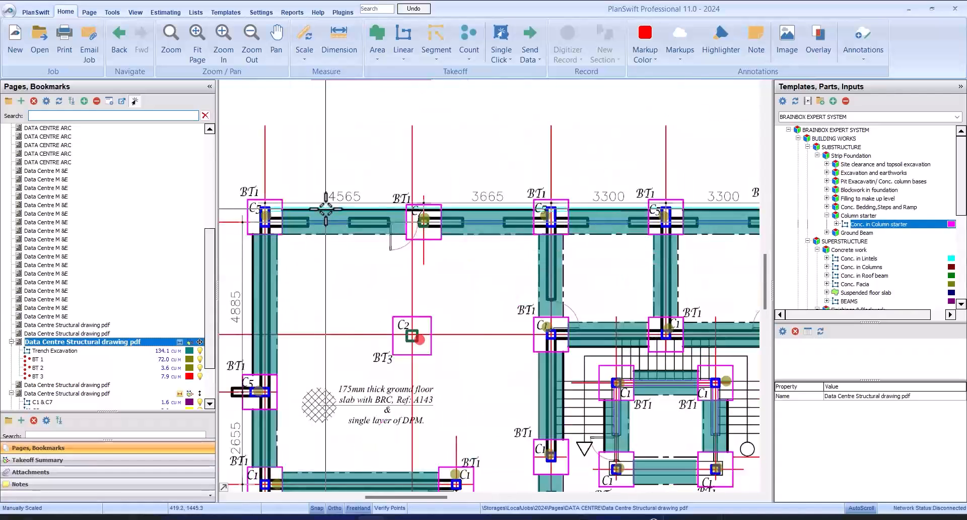
{"action": "scroll", "coordinate": [306, 225], "scroll_direction": "down", "scroll_amount": 2}
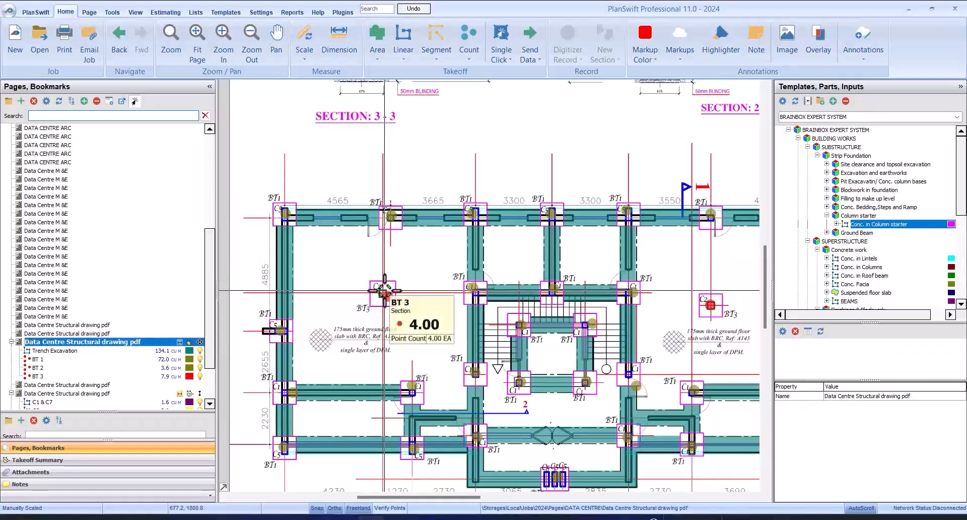
{"action": "scroll", "coordinate": [385, 291], "scroll_direction": "down", "scroll_amount": 2}
{"action": "scroll", "coordinate": [519, 272], "scroll_direction": "up", "scroll_amount": 4}
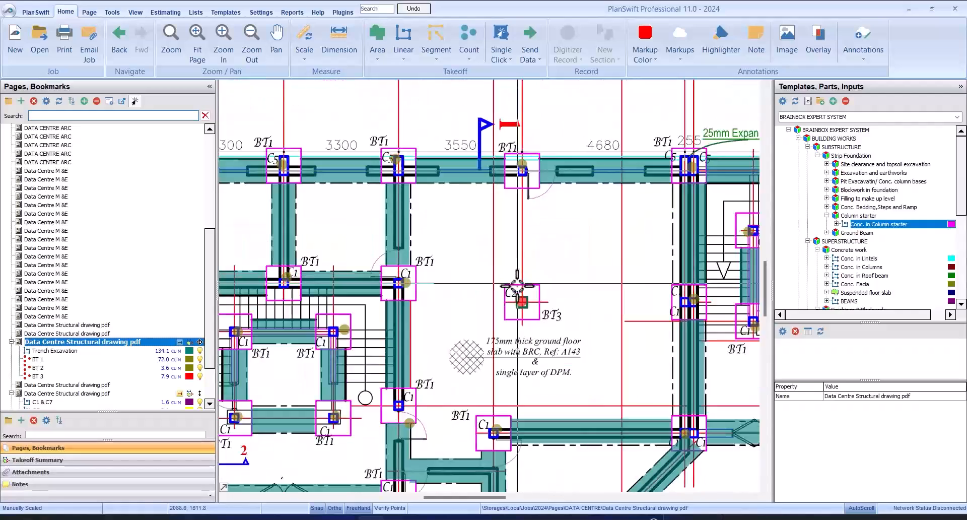
{"action": "scroll", "coordinate": [509, 291], "scroll_direction": "down", "scroll_amount": 2}
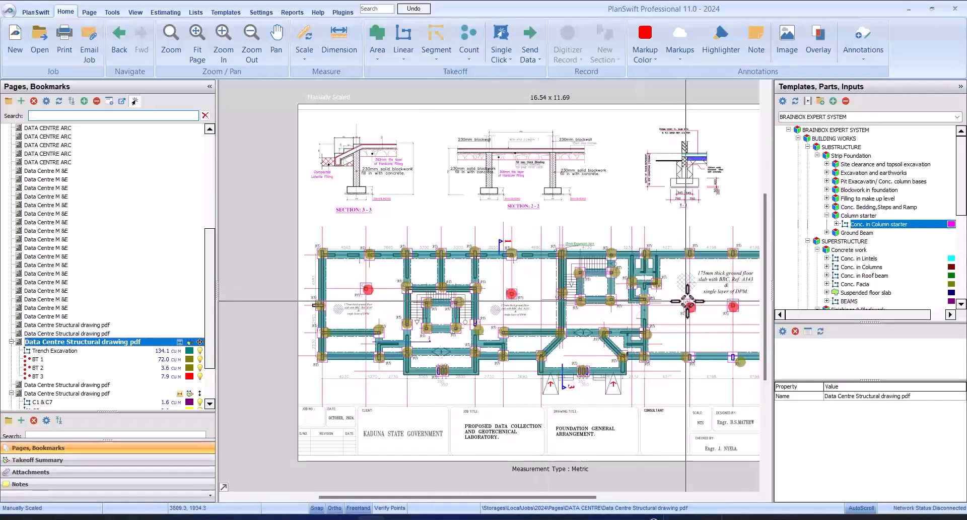
{"action": "scroll", "coordinate": [688, 301], "scroll_direction": "up", "scroll_amount": 3}
{"action": "scroll", "coordinate": [634, 303], "scroll_direction": "down", "scroll_amount": 2}
{"action": "scroll", "coordinate": [722, 301], "scroll_direction": "up", "scroll_amount": 3}
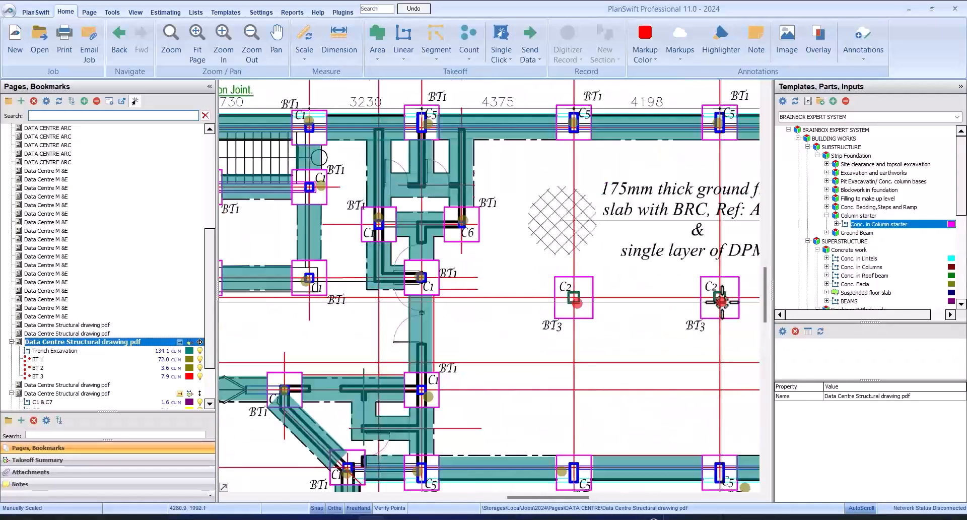
{"action": "scroll", "coordinate": [573, 268], "scroll_direction": "down", "scroll_amount": 2}
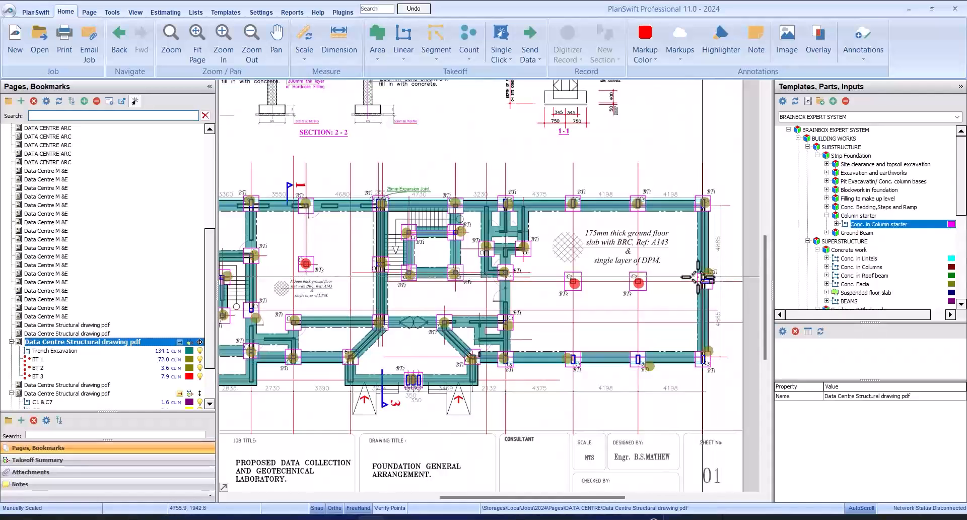
On the column types details page, start a column starter concrete takeoff with 4 columns, width 0.30 m and thickness 0.3 m for C2.
{"action": "left_click", "coordinate": [124, 393]}
{"action": "scroll", "coordinate": [646, 328], "scroll_direction": "up", "scroll_amount": 4}
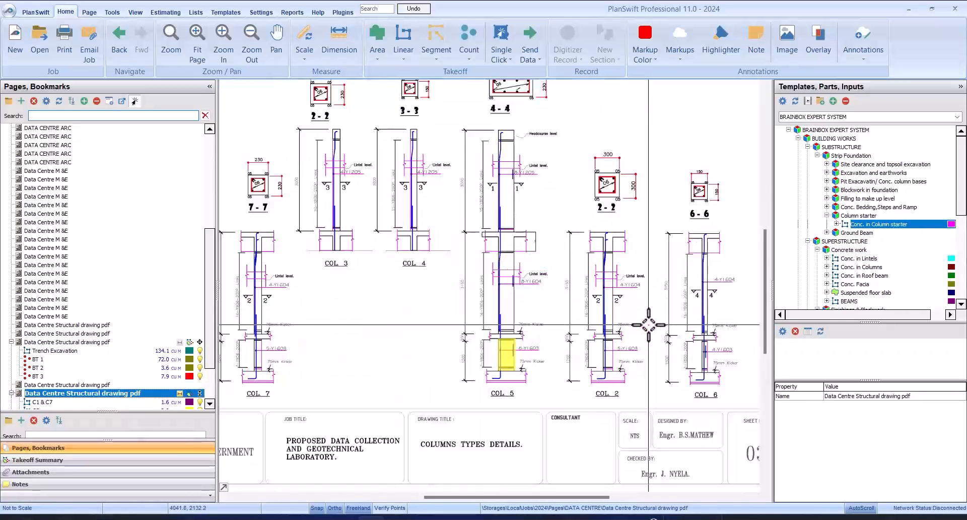
{"action": "scroll", "coordinate": [617, 306], "scroll_direction": "down", "scroll_amount": 2}
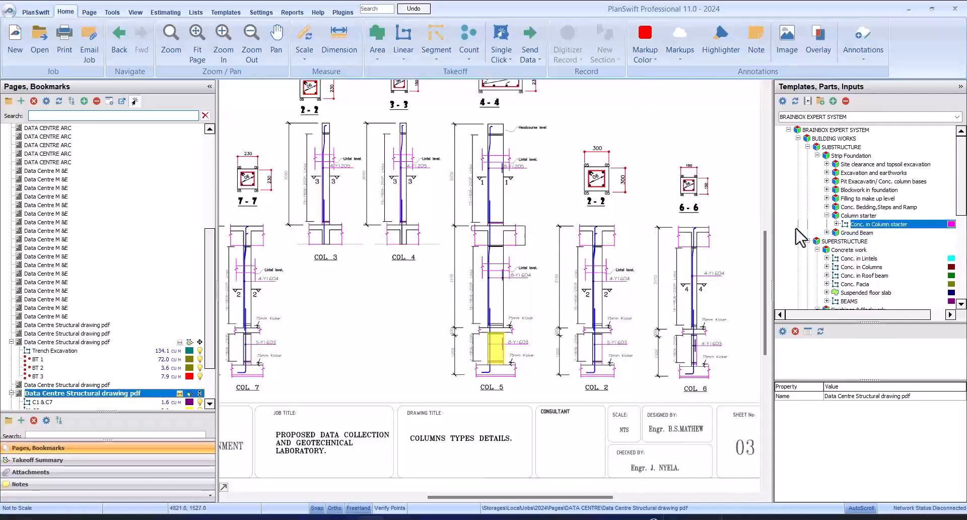
{"action": "left_click", "coordinate": [779, 224]}
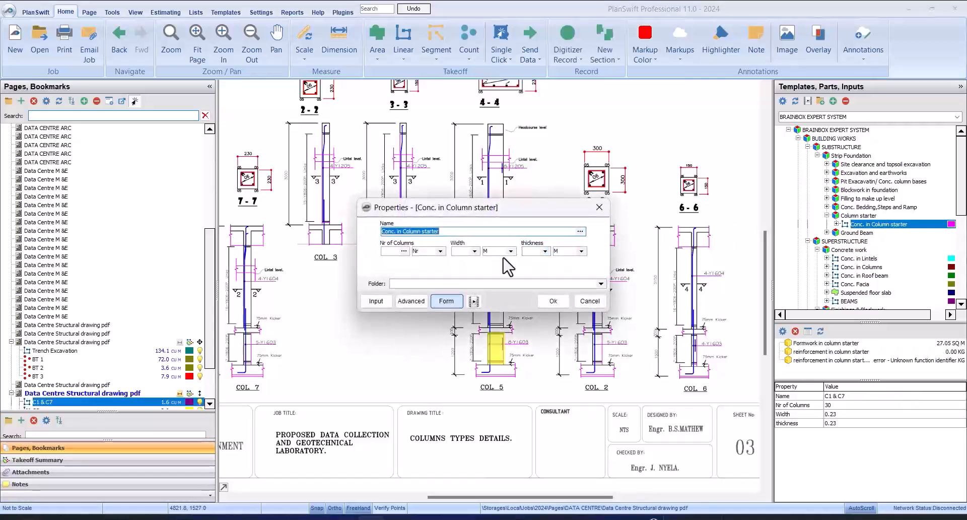
{"action": "left_click", "coordinate": [390, 250]}
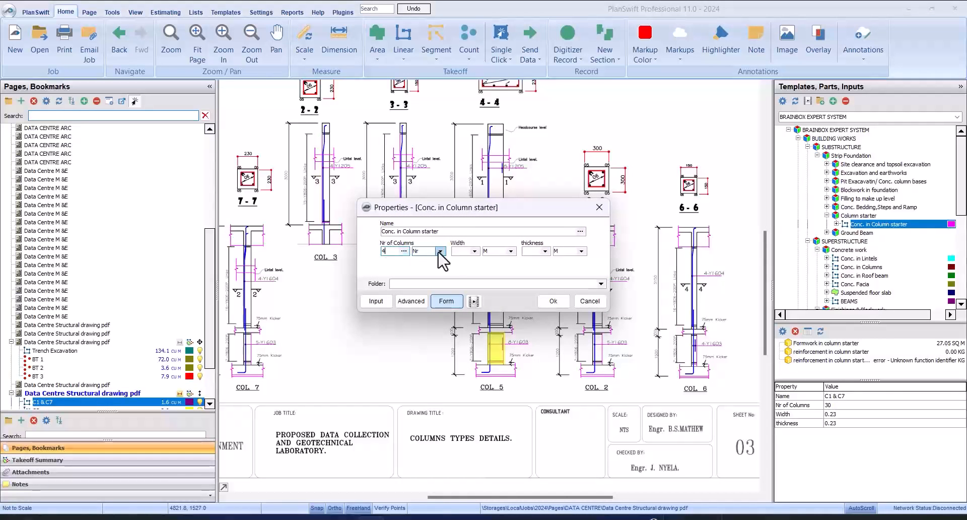
{"action": "type", "text": "4"}
{"action": "left_click", "coordinate": [462, 251]}
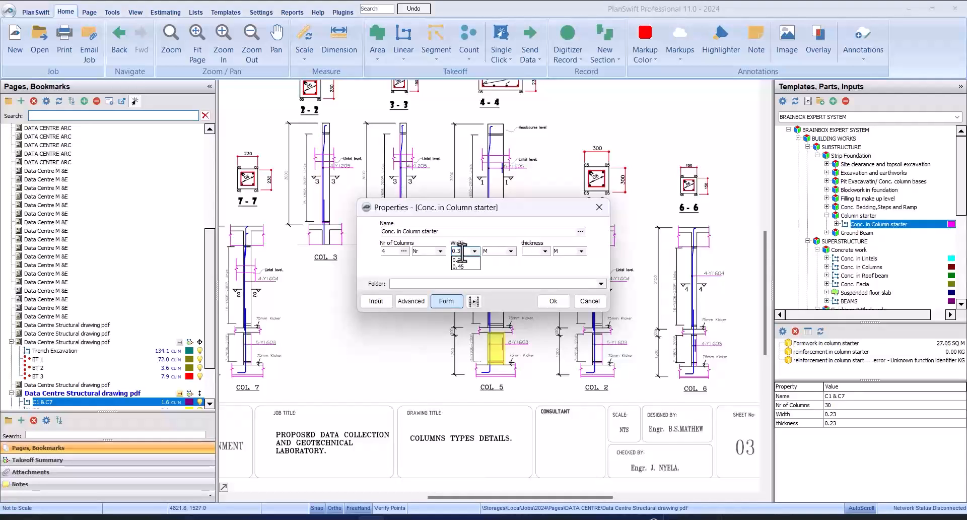
{"action": "left_click", "coordinate": [543, 251]}
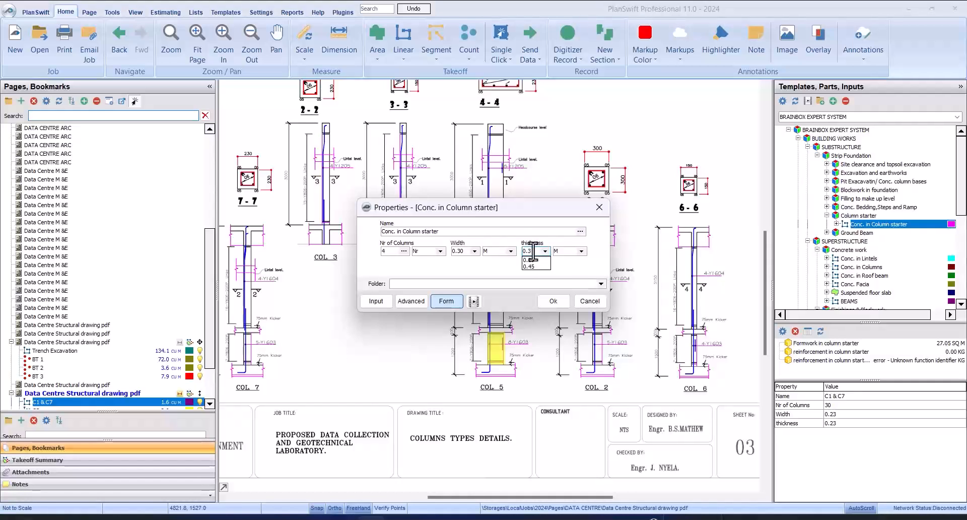
{"action": "left_click", "coordinate": [553, 301]}
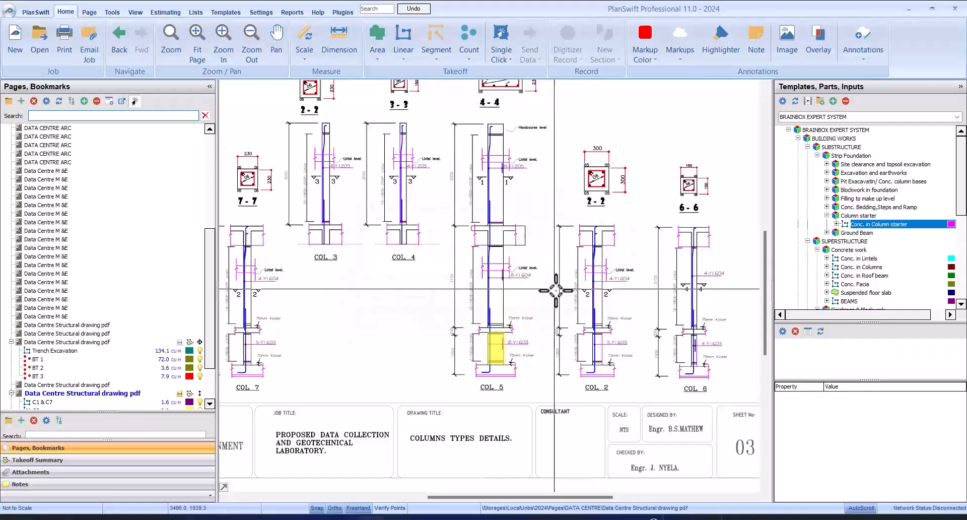
Trace the C2 starter height on the COL. 2 elevation from the footing to the ground slab and stop recording.
{"action": "left_click", "coordinate": [595, 364]}
{"action": "scroll", "coordinate": [595, 364], "scroll_direction": "up", "scroll_amount": 5}
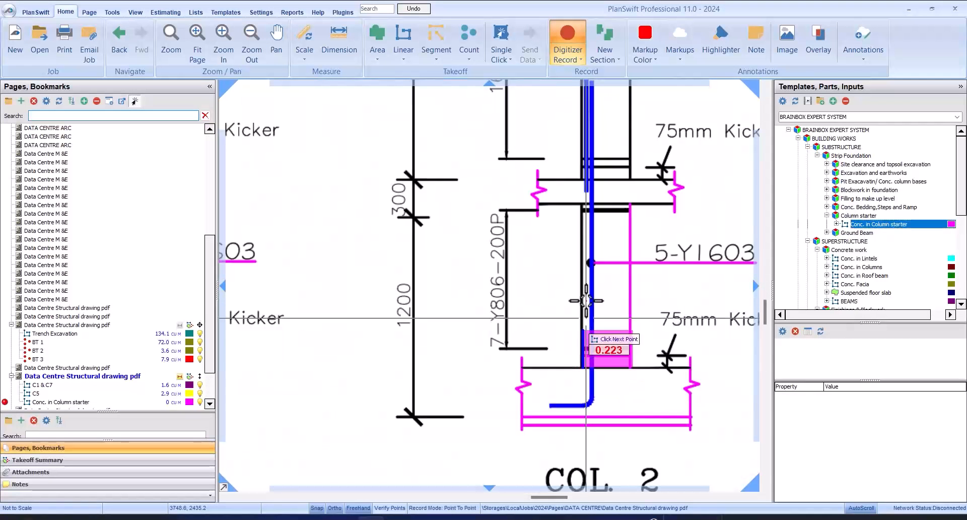
{"action": "left_click", "coordinate": [584, 208]}
{"action": "scroll", "coordinate": [583, 209], "scroll_direction": "down", "scroll_amount": 5}
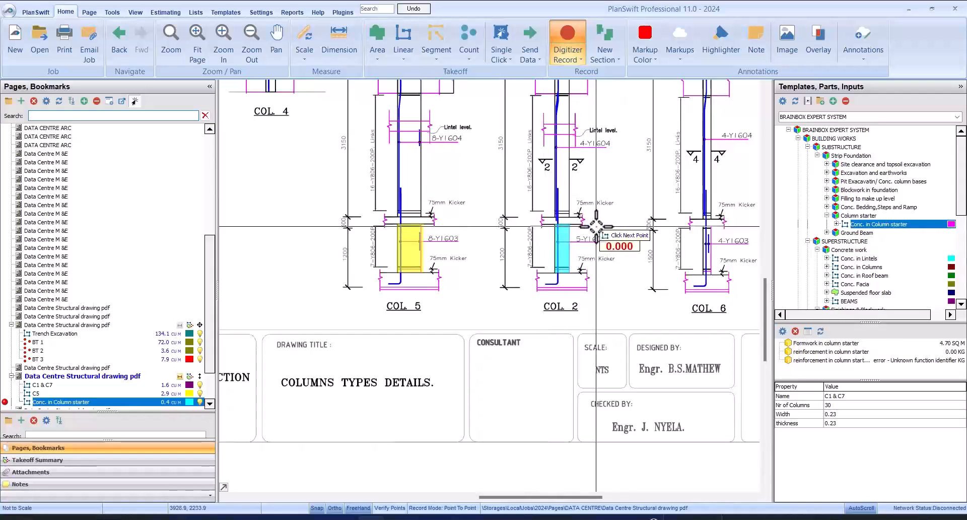
{"action": "scroll", "coordinate": [597, 227], "scroll_direction": "down", "scroll_amount": 2}
{"action": "scroll", "coordinate": [597, 227], "scroll_direction": "up", "scroll_amount": 1}
{"action": "right_click", "coordinate": [596, 227]}
{"action": "left_click", "coordinate": [597, 254]}
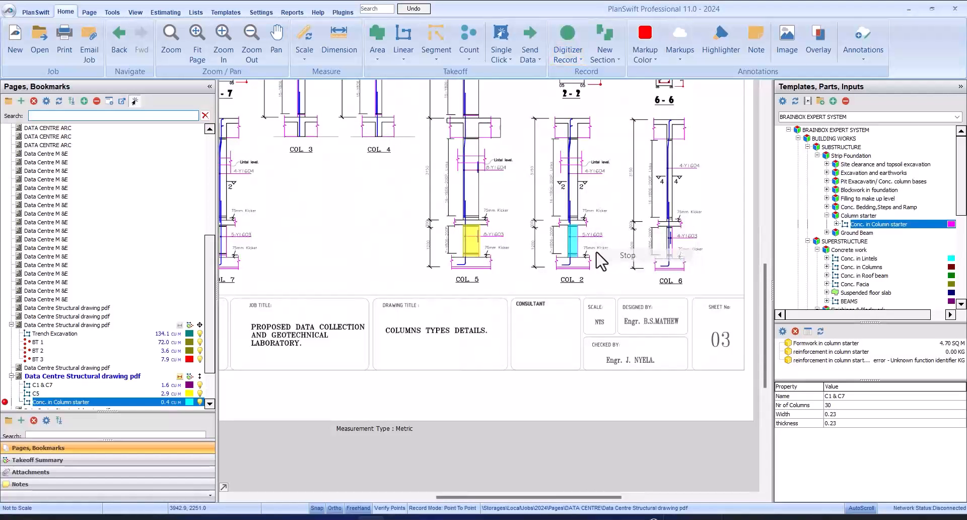
Check the starter takeoff on COL. 2 and examine the COL. 6 elevation for its starter height and reinforcement.
{"action": "scroll", "coordinate": [533, 248], "scroll_direction": "down", "scroll_amount": 1}
{"action": "scroll", "coordinate": [629, 232], "scroll_direction": "up", "scroll_amount": 3}
{"action": "scroll", "coordinate": [553, 285], "scroll_direction": "down", "scroll_amount": 2}
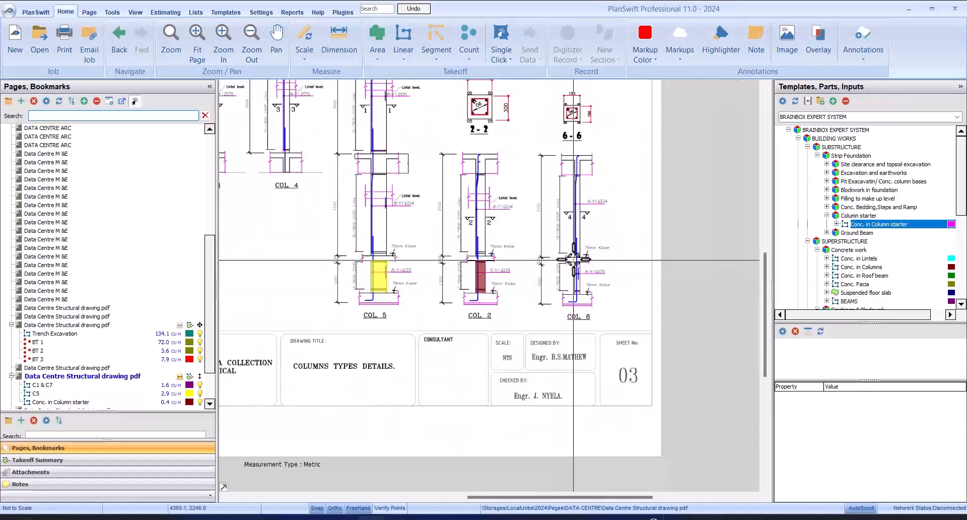
{"action": "scroll", "coordinate": [590, 279], "scroll_direction": "up", "scroll_amount": 2}
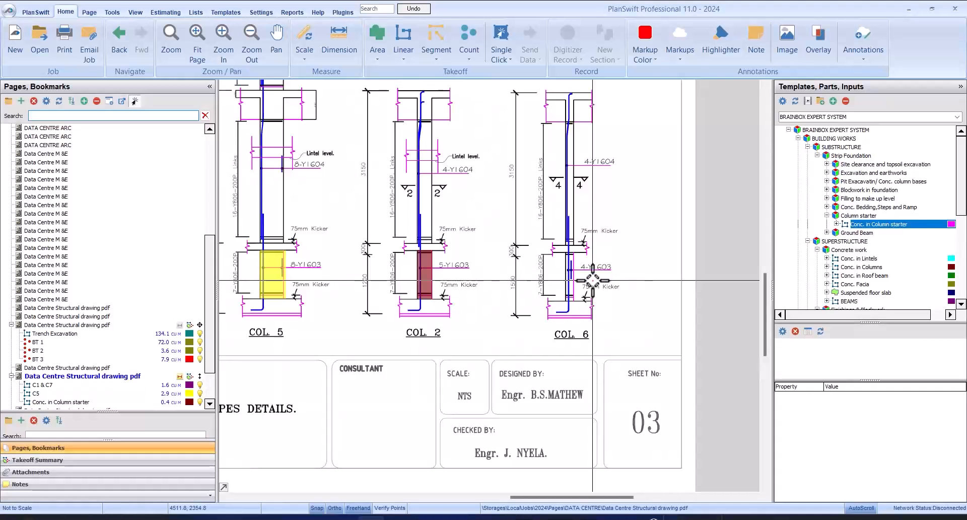
{"action": "scroll", "coordinate": [592, 280], "scroll_direction": "down", "scroll_amount": 3}
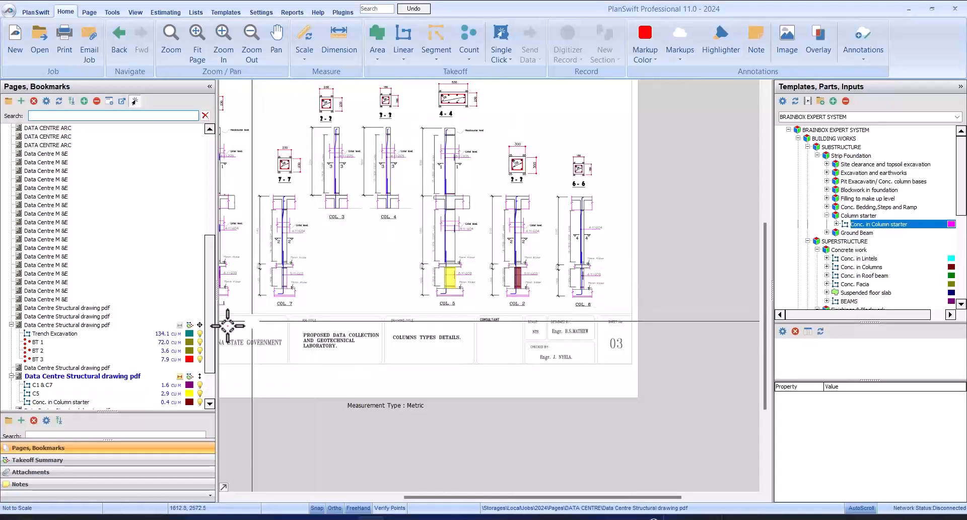
Search the foundation general arrangement plan for C6 columns, from the first bays through the stair core to the expansion joint.
{"action": "left_click", "coordinate": [113, 326]}
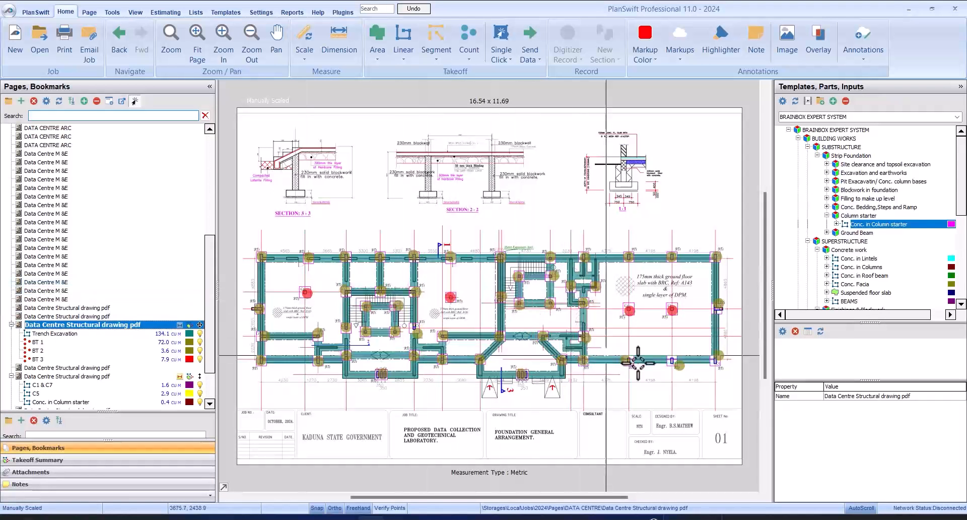
{"action": "scroll", "coordinate": [241, 275], "scroll_direction": "up", "scroll_amount": 2}
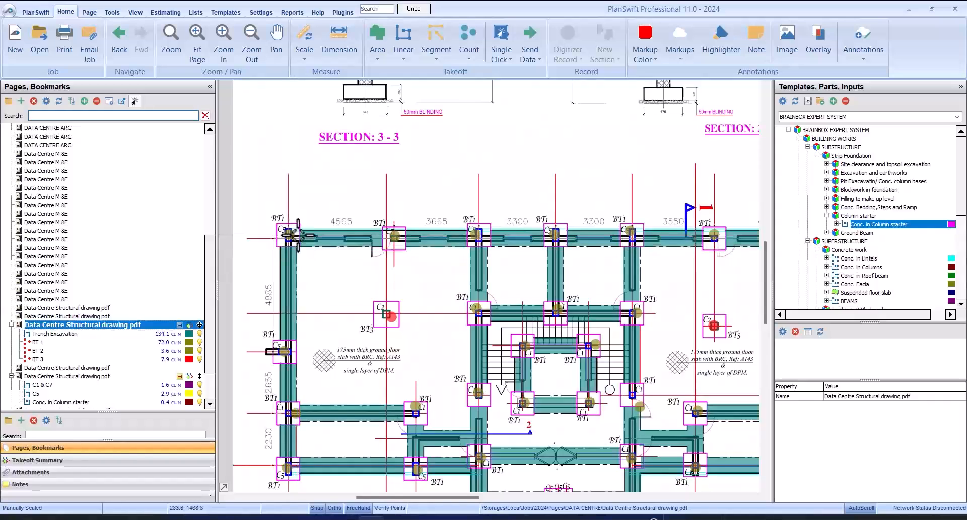
{"action": "scroll", "coordinate": [293, 248], "scroll_direction": "down", "scroll_amount": 1}
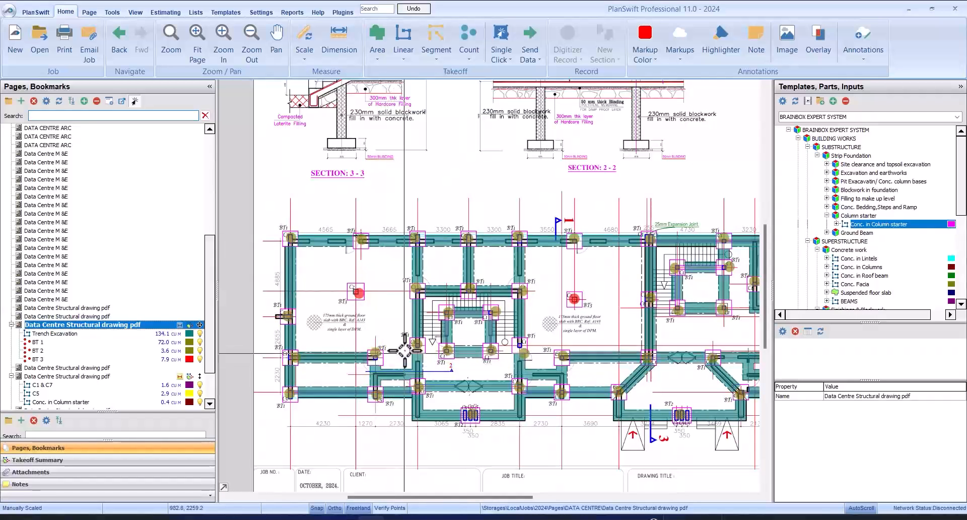
{"action": "scroll", "coordinate": [417, 240], "scroll_direction": "up", "scroll_amount": 1}
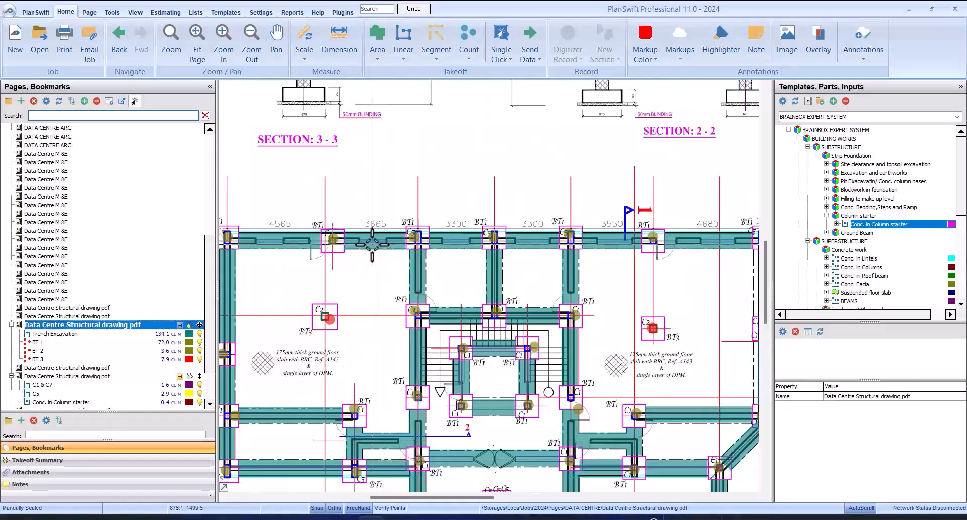
{"action": "scroll", "coordinate": [372, 244], "scroll_direction": "down", "scroll_amount": 1}
{"action": "scroll", "coordinate": [476, 321], "scroll_direction": "up", "scroll_amount": 1}
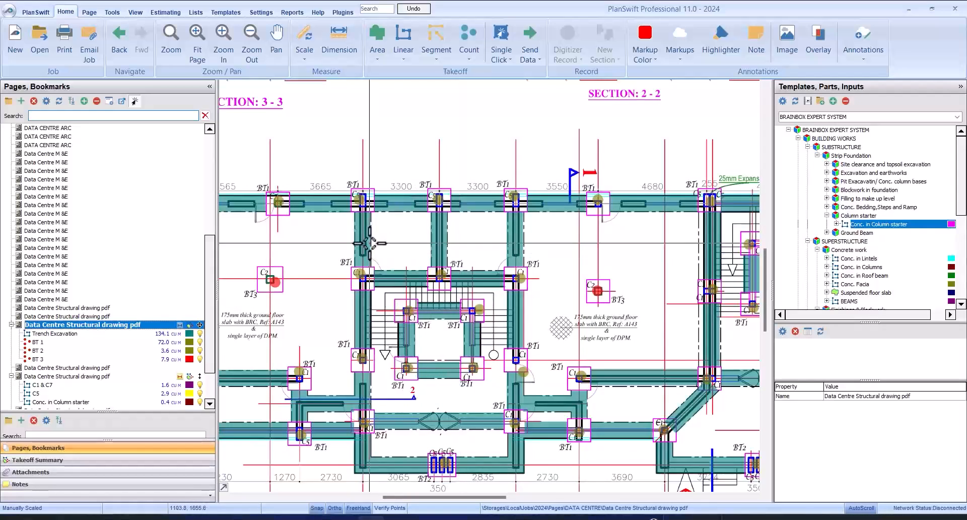
{"action": "scroll", "coordinate": [370, 237], "scroll_direction": "down", "scroll_amount": 1}
{"action": "scroll", "coordinate": [458, 306], "scroll_direction": "up", "scroll_amount": 1}
{"action": "scroll", "coordinate": [458, 306], "scroll_direction": "down", "scroll_amount": 1}
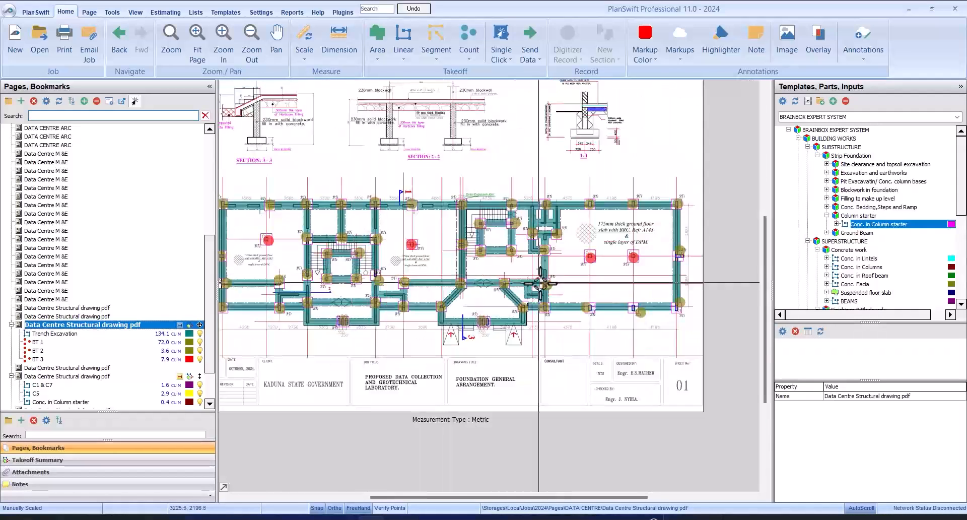
Count the C6 columns in the bays beyond the expansion joint, including around the small rooms beside the large hall.
{"action": "scroll", "coordinate": [489, 333], "scroll_direction": "up", "scroll_amount": 1}
{"action": "scroll", "coordinate": [490, 334], "scroll_direction": "down", "scroll_amount": 1}
{"action": "scroll", "coordinate": [553, 318], "scroll_direction": "up", "scroll_amount": 1}
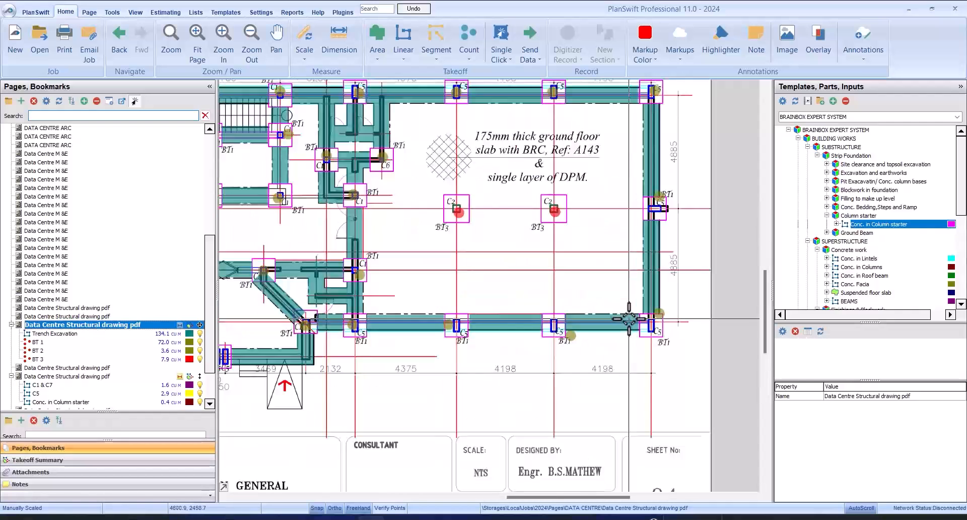
{"action": "scroll", "coordinate": [501, 334], "scroll_direction": "down", "scroll_amount": 1}
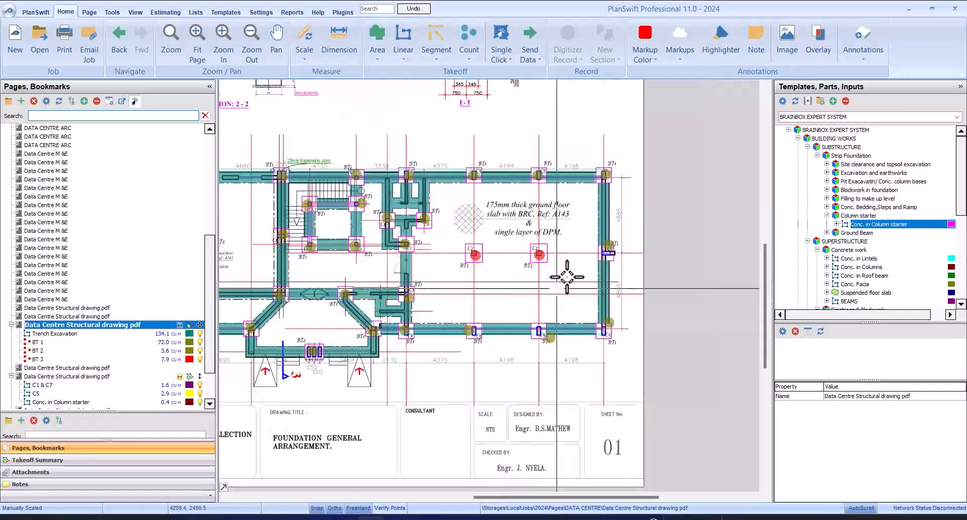
{"action": "scroll", "coordinate": [607, 190], "scroll_direction": "up", "scroll_amount": 1}
{"action": "scroll", "coordinate": [620, 196], "scroll_direction": "down", "scroll_amount": 1}
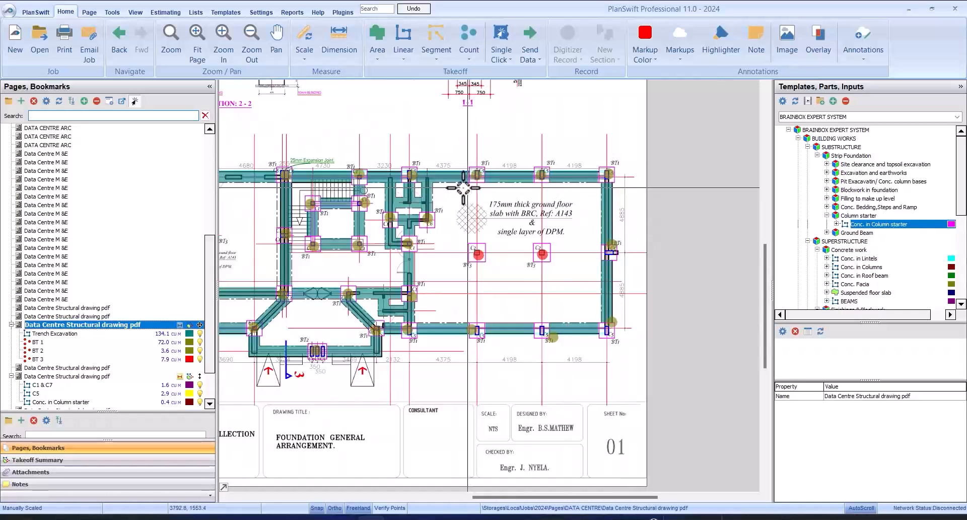
{"action": "scroll", "coordinate": [383, 194], "scroll_direction": "up", "scroll_amount": 1}
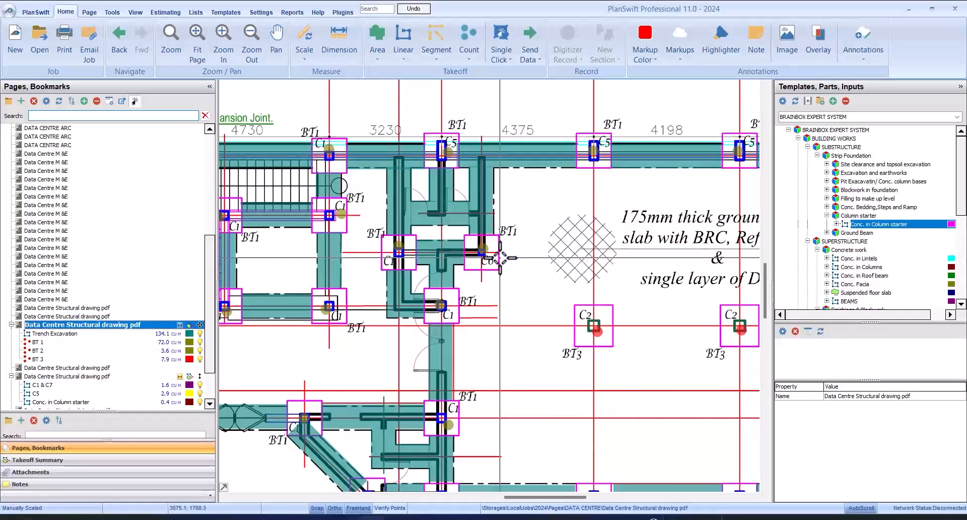
{"action": "scroll", "coordinate": [499, 255], "scroll_direction": "down", "scroll_amount": 1}
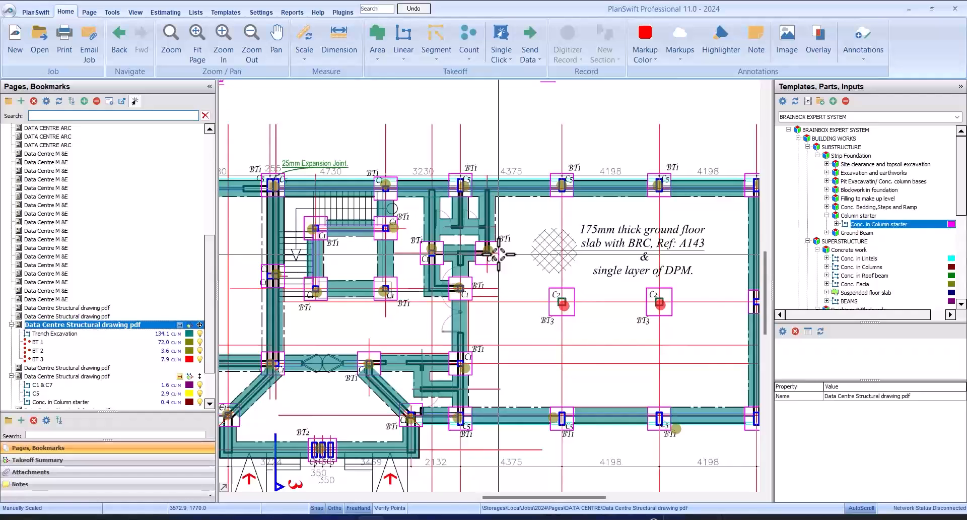
{"action": "scroll", "coordinate": [499, 255], "scroll_direction": "down", "scroll_amount": 1}
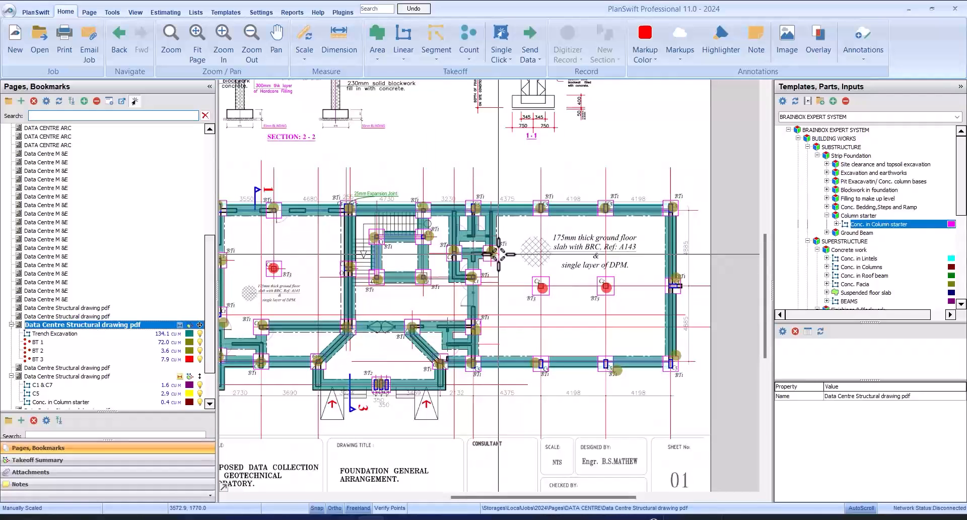
Start a column starter concrete takeoff named C6 on the column details sheet, with 1 column, width 0.15 m and thickness 0.15 m.
{"action": "left_click", "coordinate": [92, 384]}
{"action": "left_click", "coordinate": [95, 377]}
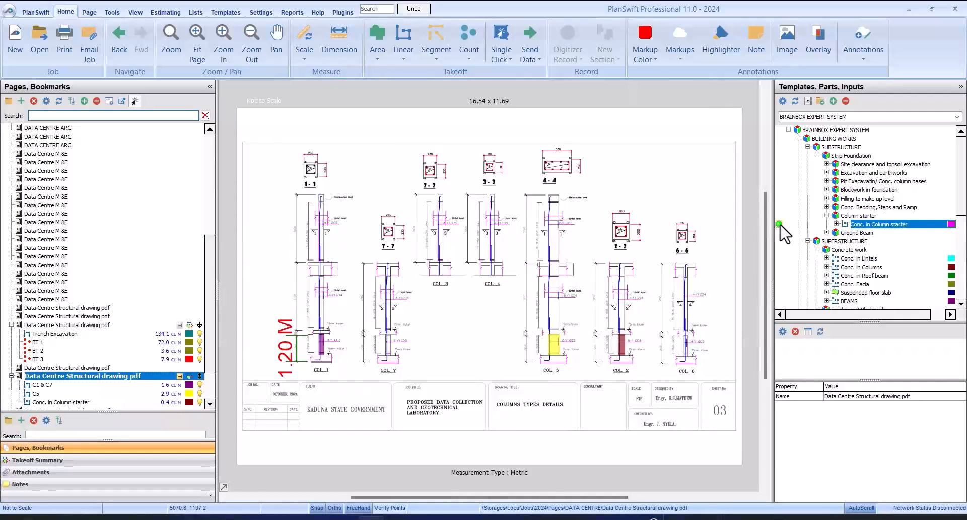
{"action": "double_click", "coordinate": [781, 225]}
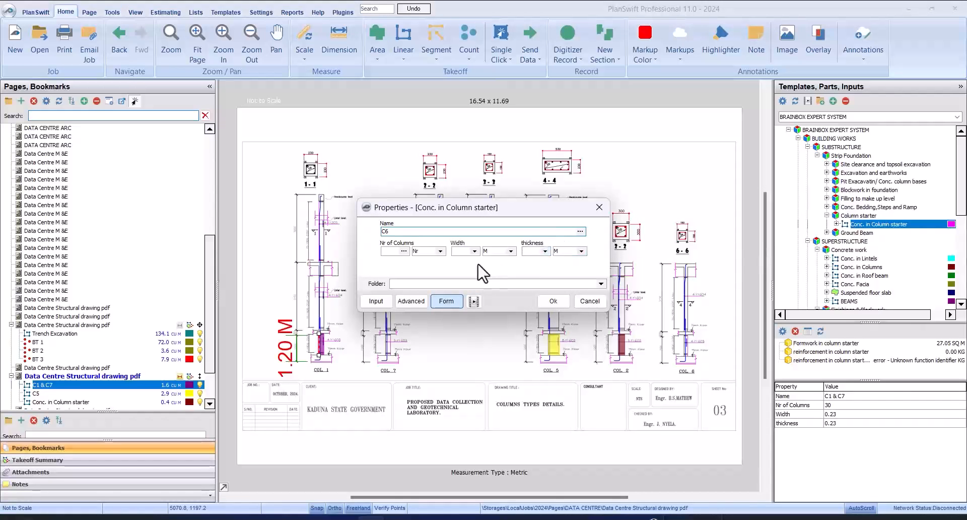
{"action": "left_click", "coordinate": [383, 251]}
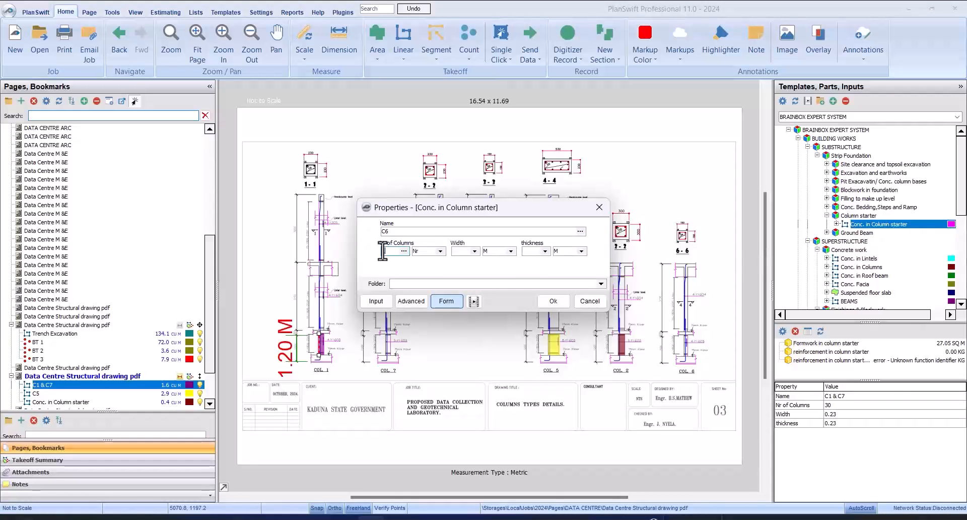
{"action": "type", "text": "1"}
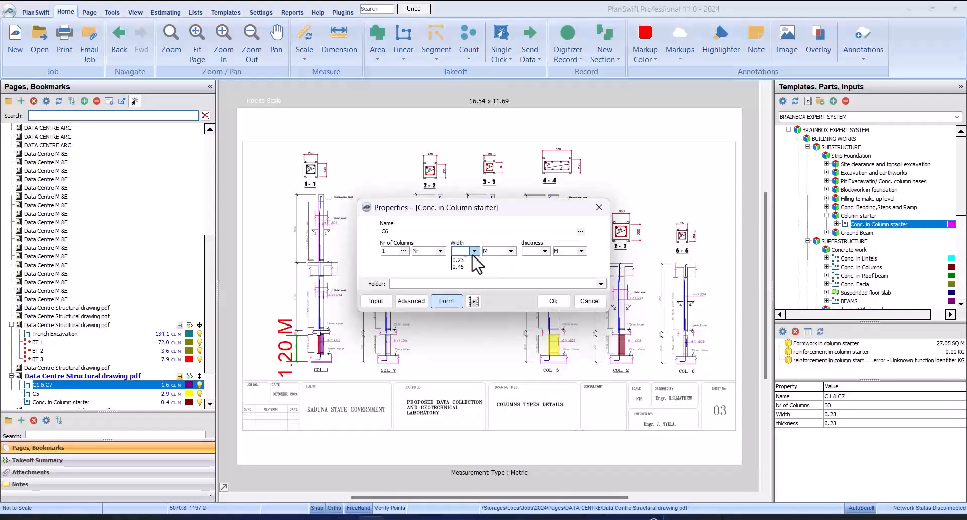
{"action": "left_click", "coordinate": [453, 251]}
{"action": "type", "text": "0.15"}
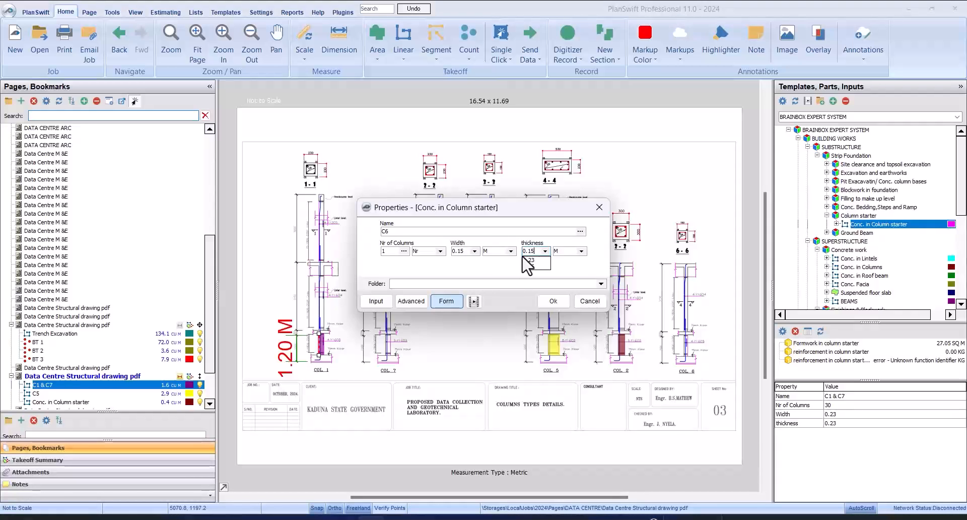
{"action": "left_click", "coordinate": [557, 301]}
Trace the C6 starter height on the COL. 6 elevation from the footing to the underside of the ground slab and stop recording.
{"action": "scroll", "coordinate": [691, 343], "scroll_direction": "up", "scroll_amount": 2}
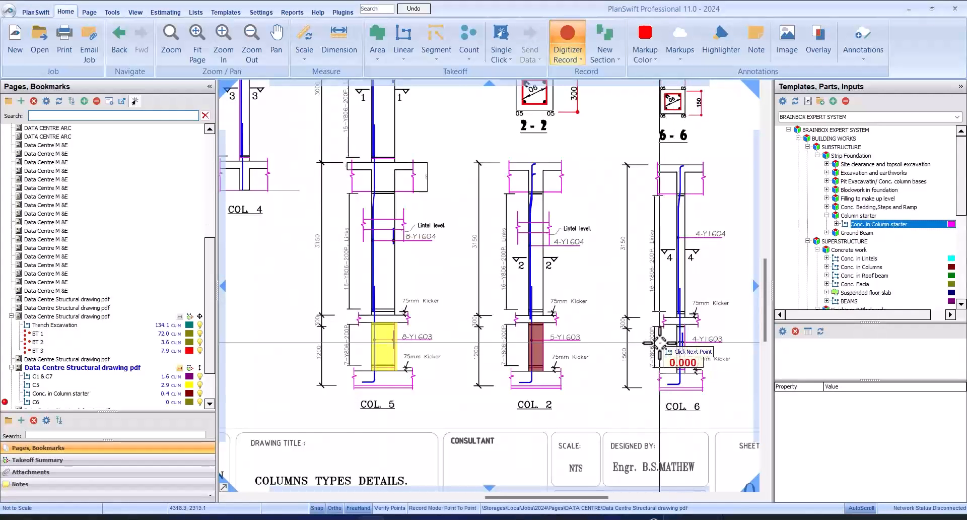
{"action": "scroll", "coordinate": [661, 343], "scroll_direction": "down", "scroll_amount": 1}
{"action": "scroll", "coordinate": [703, 327], "scroll_direction": "up", "scroll_amount": 3}
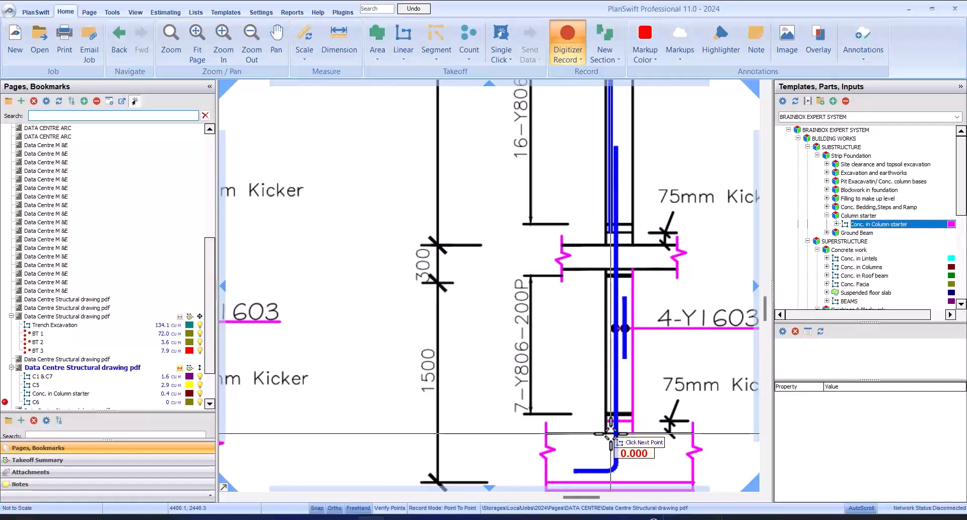
{"action": "scroll", "coordinate": [602, 432], "scroll_direction": "up", "scroll_amount": 4}
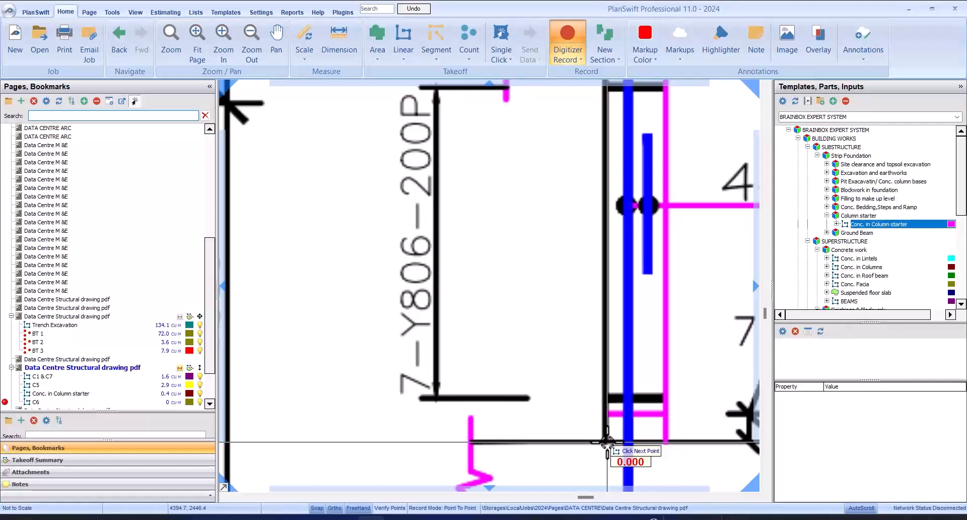
{"action": "scroll", "coordinate": [610, 441], "scroll_direction": "down", "scroll_amount": 3}
{"action": "scroll", "coordinate": [632, 331], "scroll_direction": "up", "scroll_amount": 3}
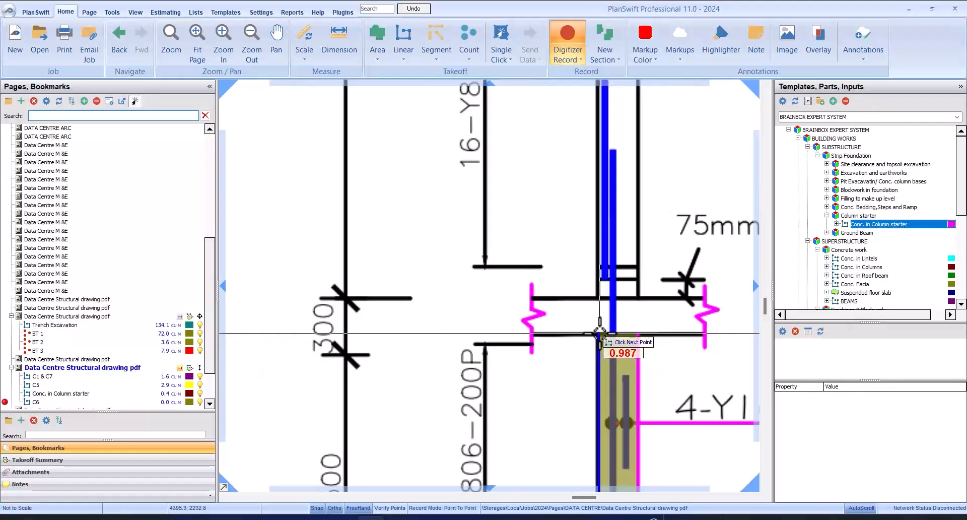
{"action": "left_click", "coordinate": [609, 332]}
{"action": "scroll", "coordinate": [599, 333], "scroll_direction": "down", "scroll_amount": 5}
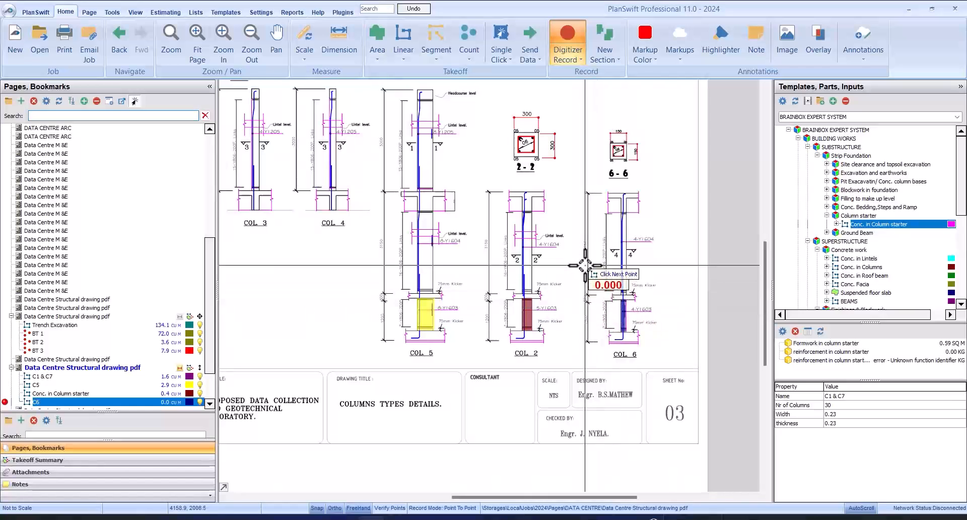
{"action": "right_click", "coordinate": [596, 269]}
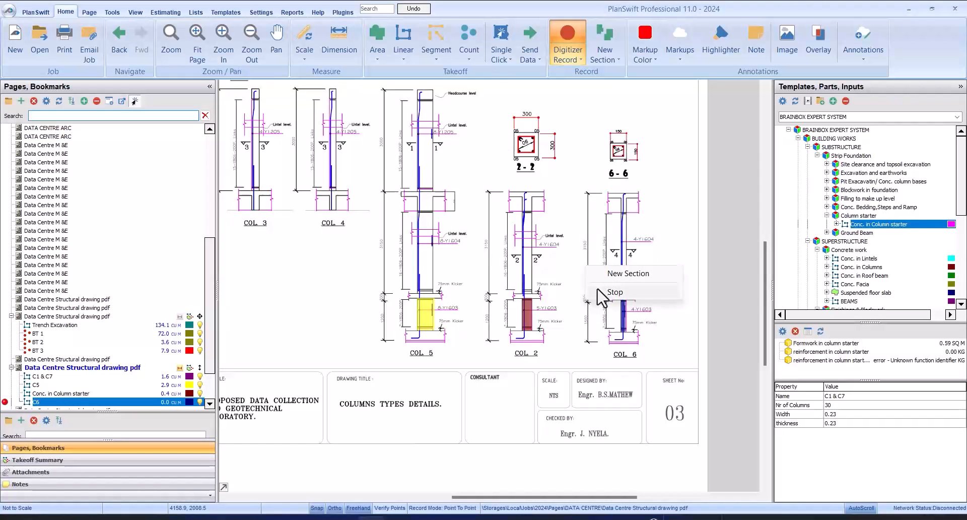
{"action": "left_click", "coordinate": [614, 292]}
{"action": "scroll", "coordinate": [599, 298], "scroll_direction": "down", "scroll_amount": 2}
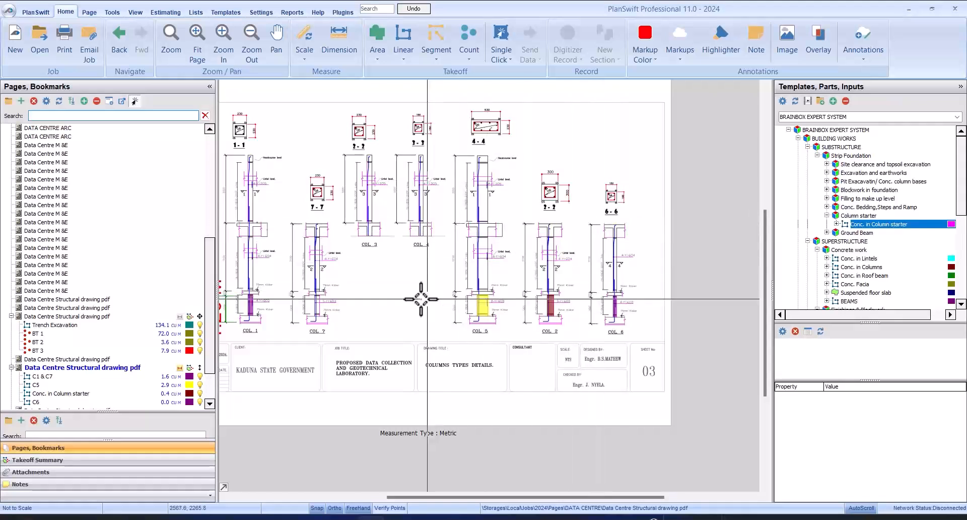
Open the takeoff summary and expand C1 & C7 to review its starter formwork and reinforcement items.
{"action": "left_click", "coordinate": [104, 460]}
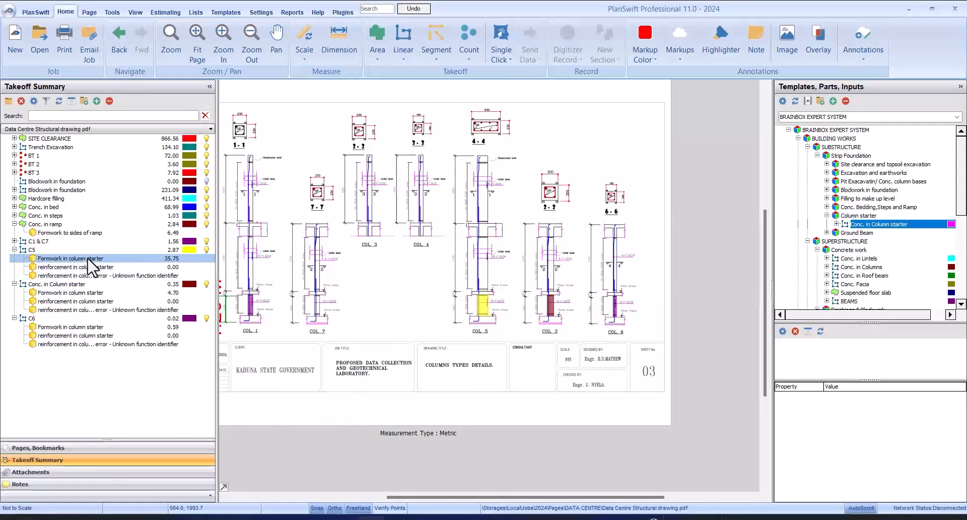
{"action": "left_click", "coordinate": [15, 242]}
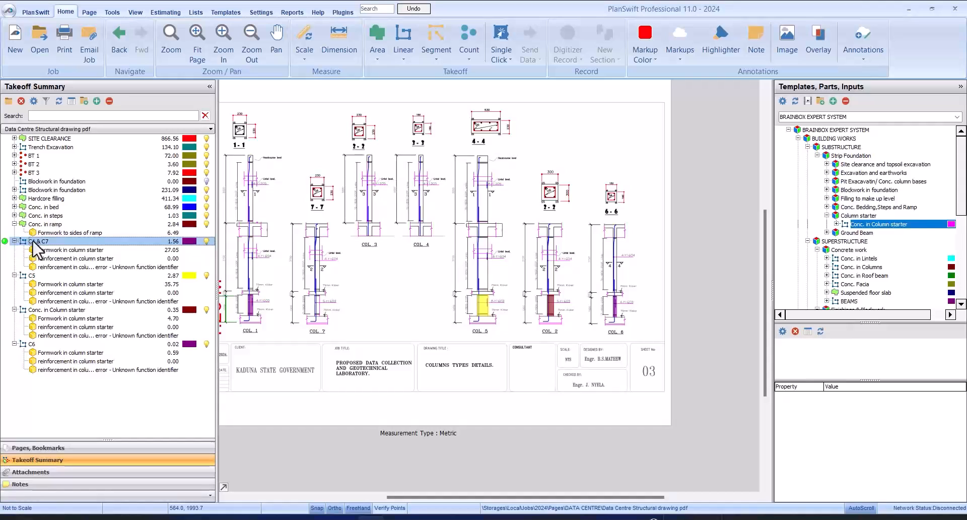
{"action": "left_click", "coordinate": [121, 259]}
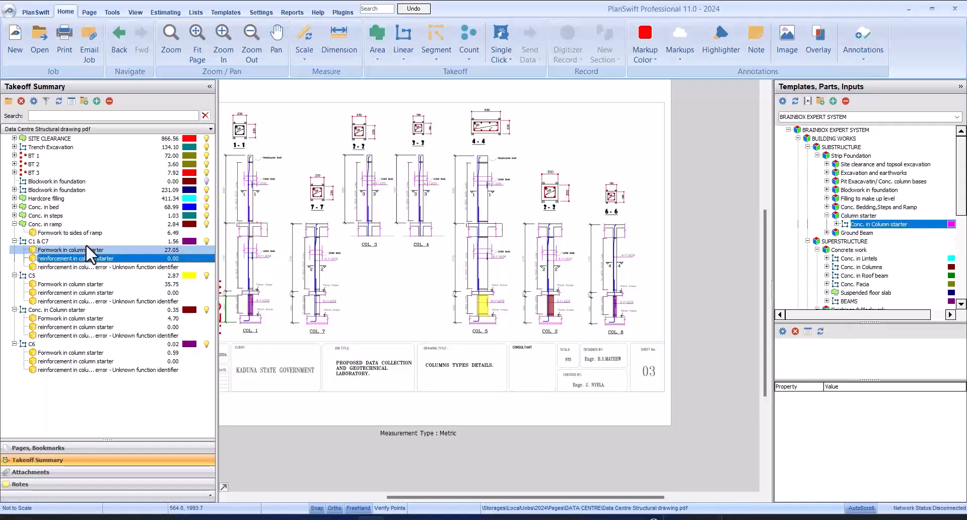
{"action": "left_click", "coordinate": [249, 282]}
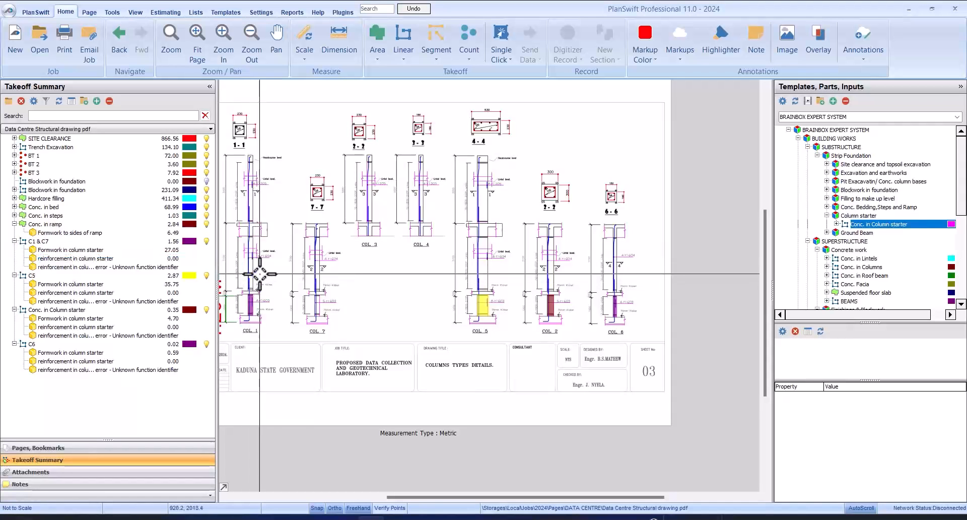
Examine the COL. 1 starter for its main bars, links, kickers and the bar's extension from footing to above the slab.
{"action": "scroll", "coordinate": [259, 290], "scroll_direction": "up", "scroll_amount": 4}
{"action": "scroll", "coordinate": [352, 286], "scroll_direction": "down", "scroll_amount": 4}
{"action": "scroll", "coordinate": [341, 309], "scroll_direction": "up", "scroll_amount": 3}
{"action": "scroll", "coordinate": [338, 307], "scroll_direction": "up", "scroll_amount": 2}
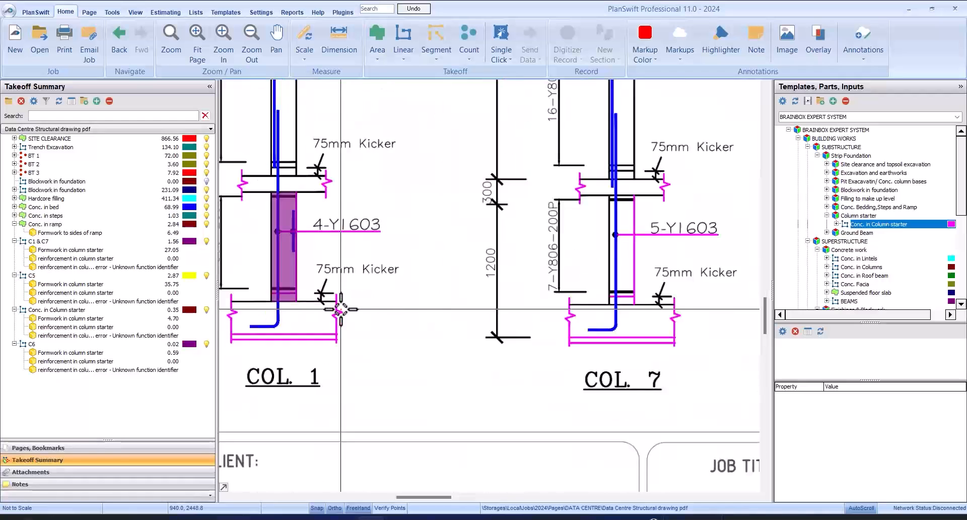
{"action": "scroll", "coordinate": [338, 307], "scroll_direction": "down", "scroll_amount": 2}
{"action": "scroll", "coordinate": [335, 276], "scroll_direction": "up", "scroll_amount": 2}
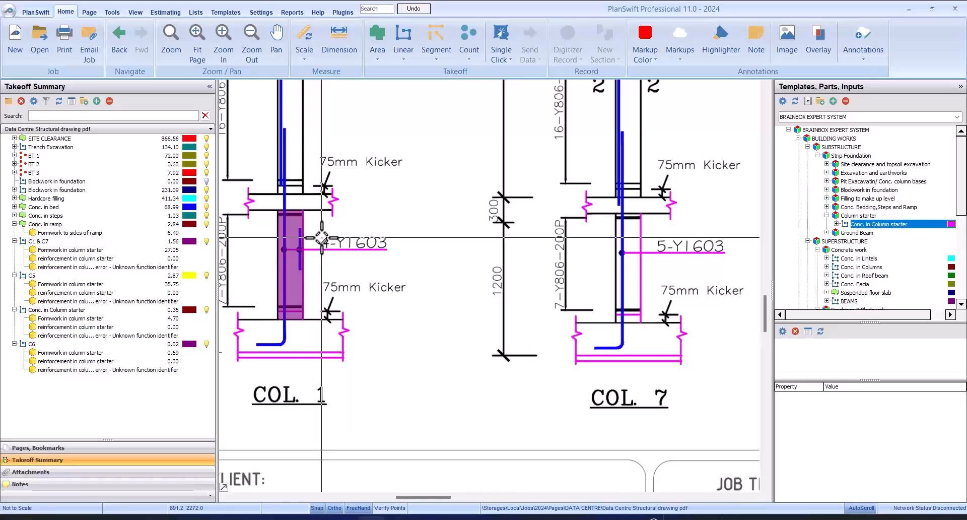
{"action": "scroll", "coordinate": [302, 232], "scroll_direction": "down", "scroll_amount": 2}
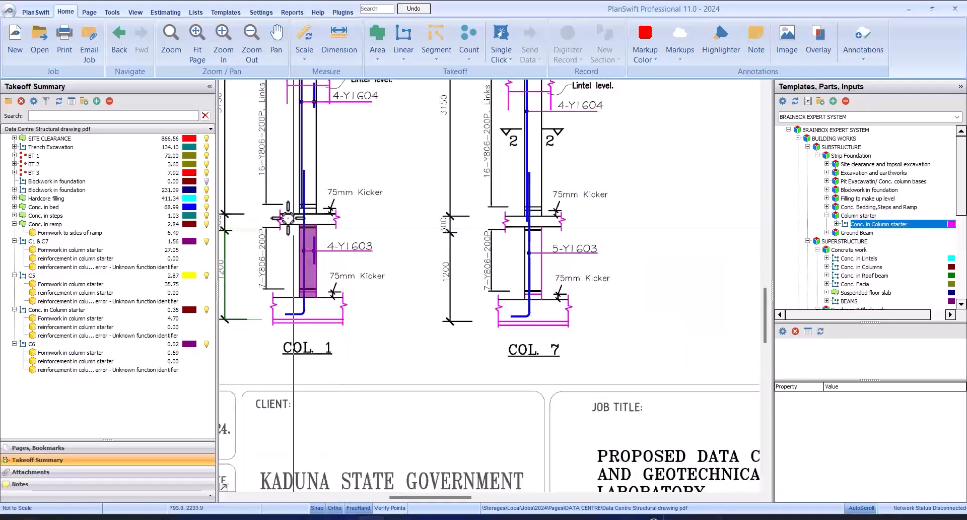
{"action": "scroll", "coordinate": [287, 217], "scroll_direction": "up", "scroll_amount": 3}
{"action": "scroll", "coordinate": [353, 242], "scroll_direction": "down", "scroll_amount": 1}
{"action": "scroll", "coordinate": [369, 247], "scroll_direction": "up", "scroll_amount": 2}
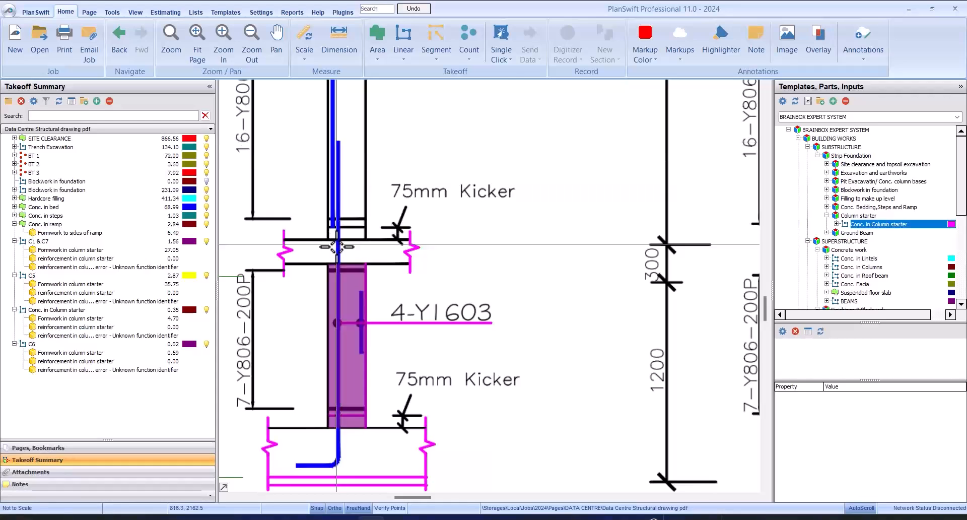
{"action": "scroll", "coordinate": [341, 199], "scroll_direction": "down", "scroll_amount": 3}
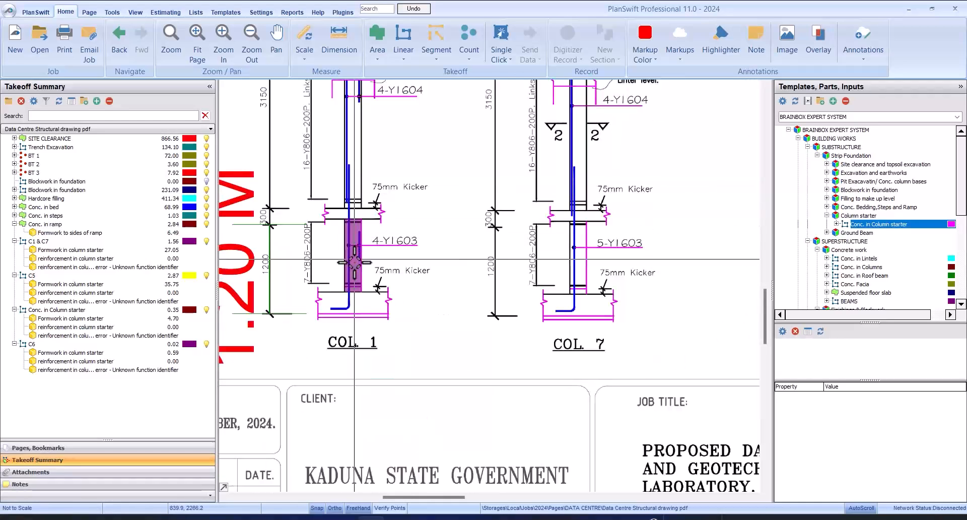
Measure the COL. 1 starter bar's projection from the top of the starter concrete to the bar's upper end.
{"action": "left_click", "coordinate": [341, 56]}
{"action": "scroll", "coordinate": [338, 231], "scroll_direction": "up", "scroll_amount": 5}
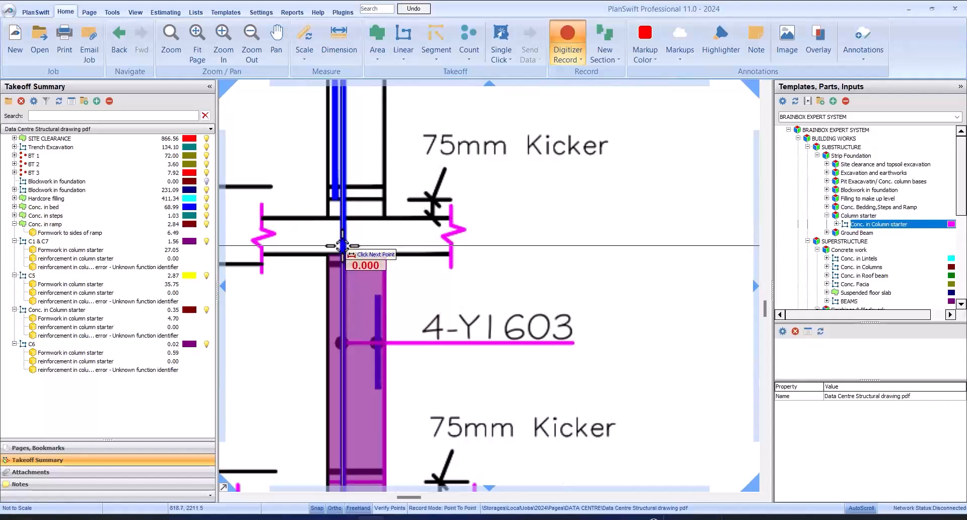
{"action": "scroll", "coordinate": [344, 254], "scroll_direction": "down", "scroll_amount": 3}
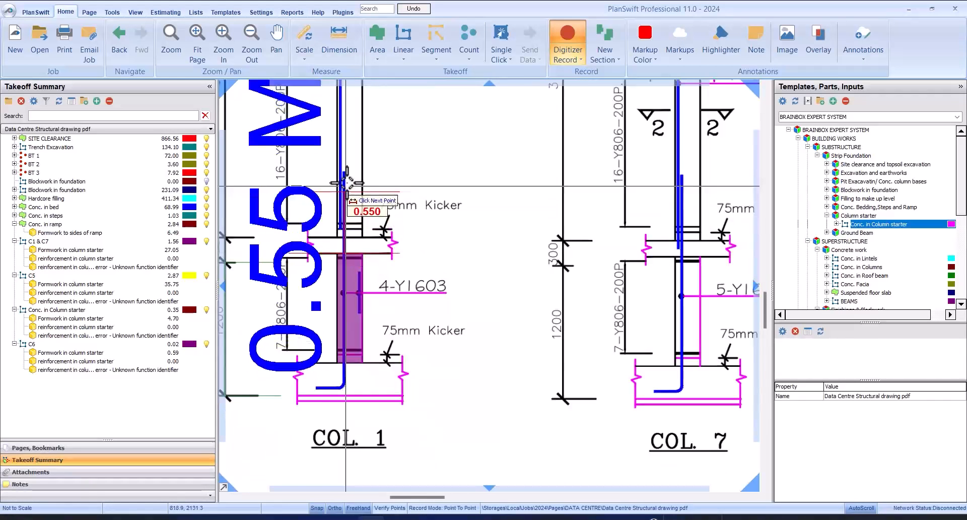
{"action": "scroll", "coordinate": [348, 170], "scroll_direction": "up", "scroll_amount": 2}
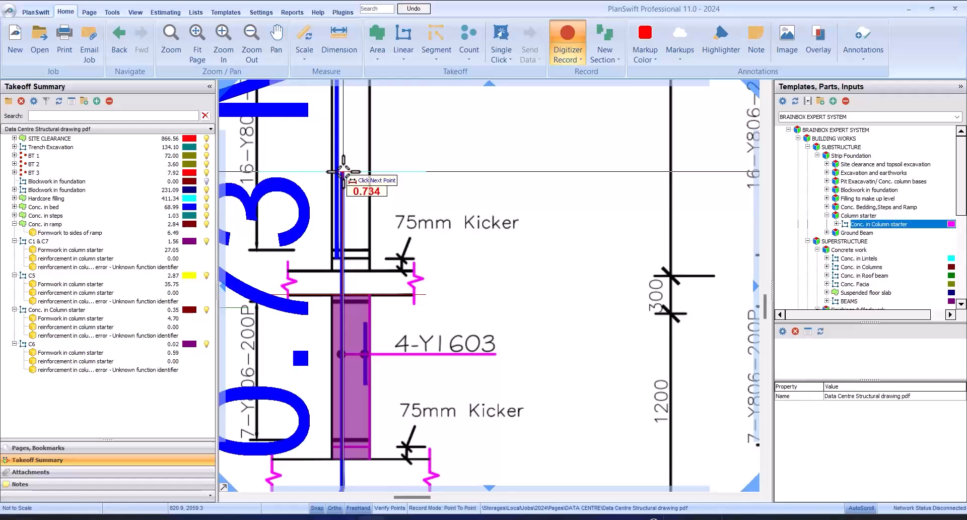
{"action": "key", "text": "Escape"}
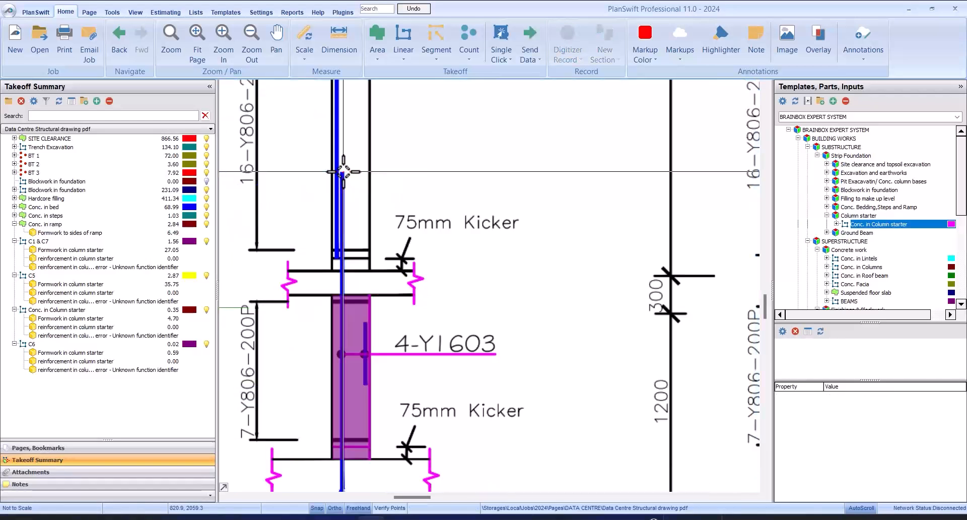
Measure the COL. 1 starter bar's embedment from the top of the footing down to its bend.
{"action": "left_click", "coordinate": [339, 44]}
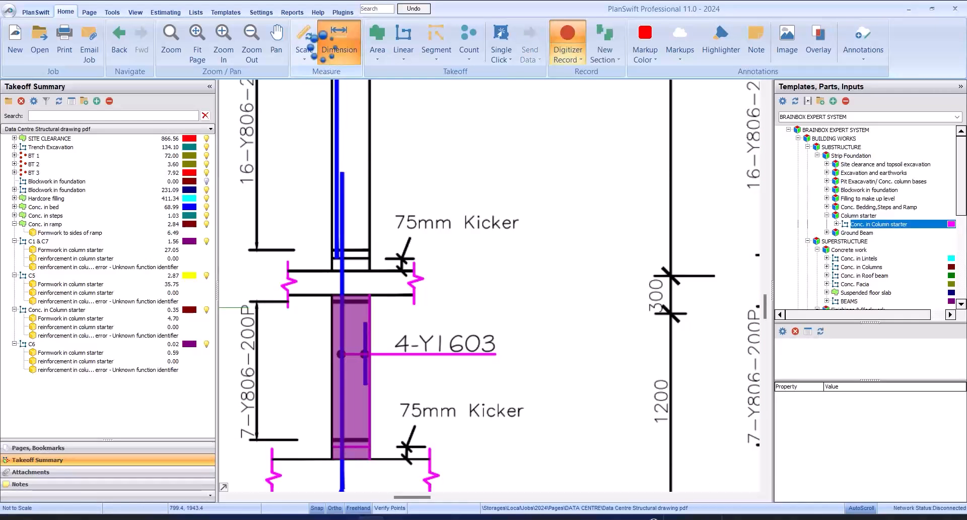
{"action": "left_click", "coordinate": [352, 132]}
{"action": "scroll", "coordinate": [378, 290], "scroll_direction": "down", "scroll_amount": 3}
{"action": "scroll", "coordinate": [378, 389], "scroll_direction": "up", "scroll_amount": 4}
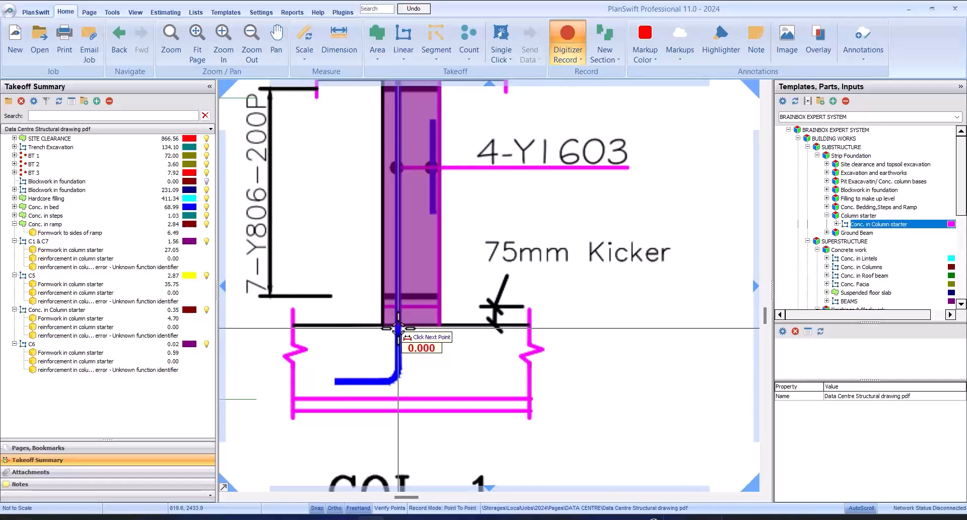
{"action": "left_click", "coordinate": [398, 328]}
{"action": "scroll", "coordinate": [406, 366], "scroll_direction": "down", "scroll_amount": 1}
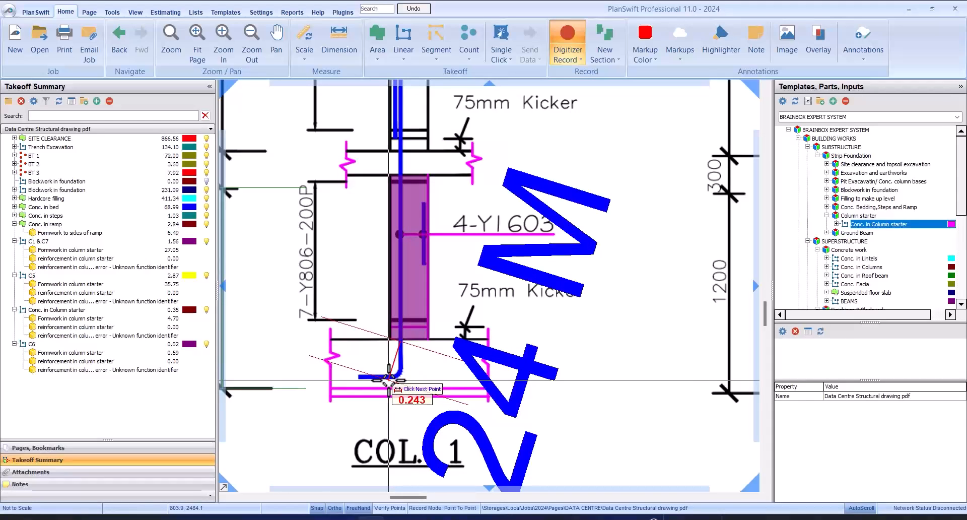
Measure the horizontal leg at the foot of the COL. 1 starter bar and recheck the bar's lap above the slab.
{"action": "left_click", "coordinate": [339, 43]}
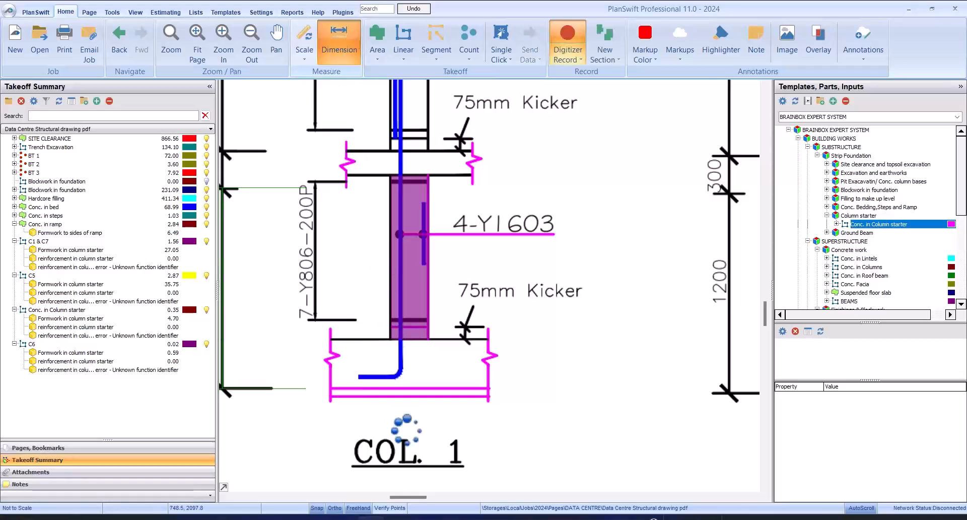
{"action": "left_click", "coordinate": [359, 377]}
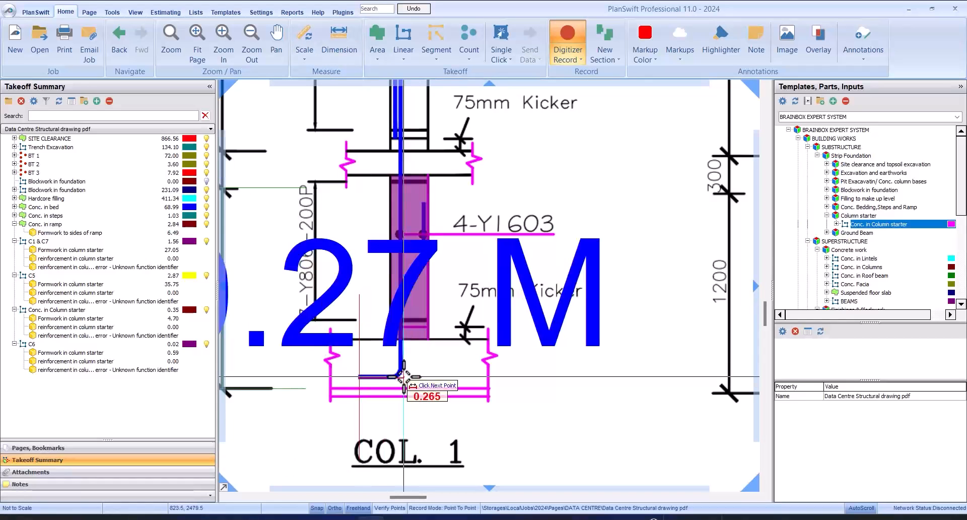
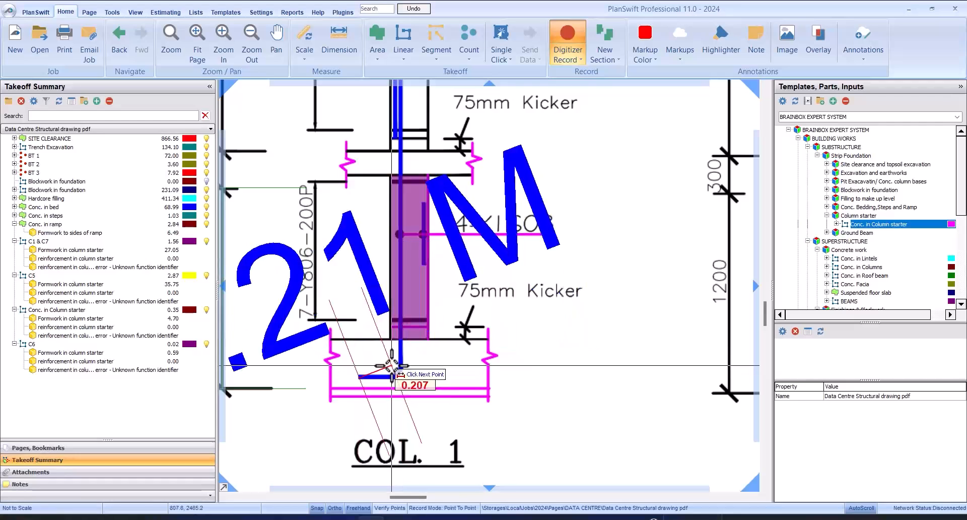
{"action": "key", "text": "Escape"}
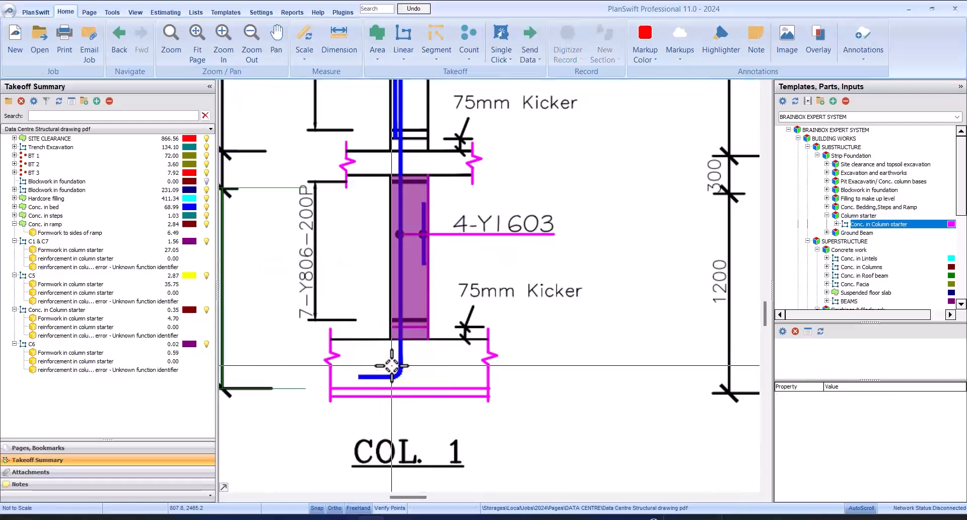
{"action": "scroll", "coordinate": [392, 358], "scroll_direction": "down", "scroll_amount": 1}
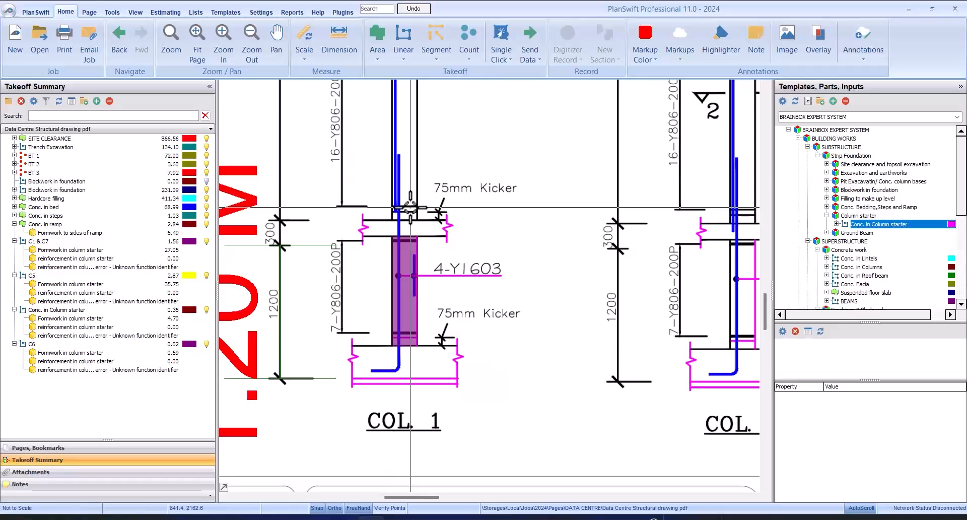
{"action": "scroll", "coordinate": [411, 207], "scroll_direction": "up", "scroll_amount": 1}
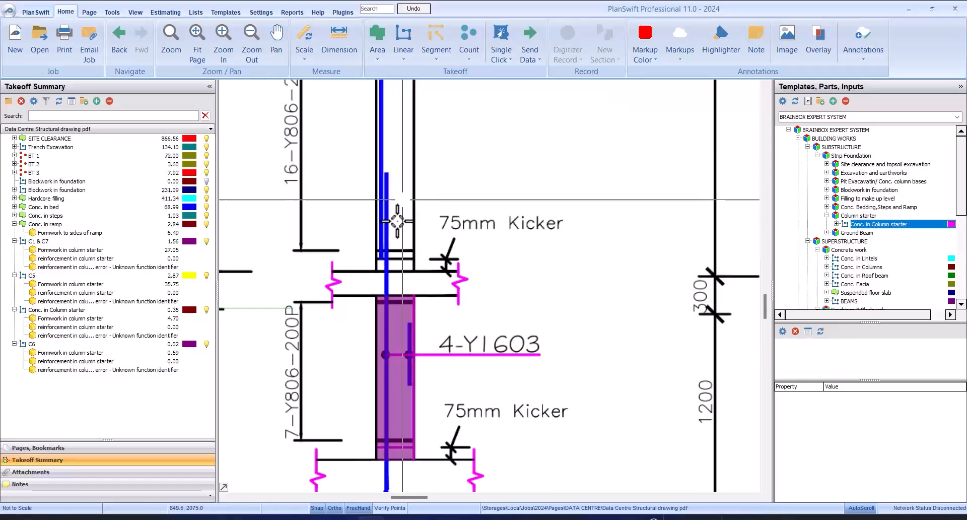
{"action": "scroll", "coordinate": [396, 186], "scroll_direction": "down", "scroll_amount": 1}
{"action": "scroll", "coordinate": [396, 186], "scroll_direction": "up", "scroll_amount": 1}
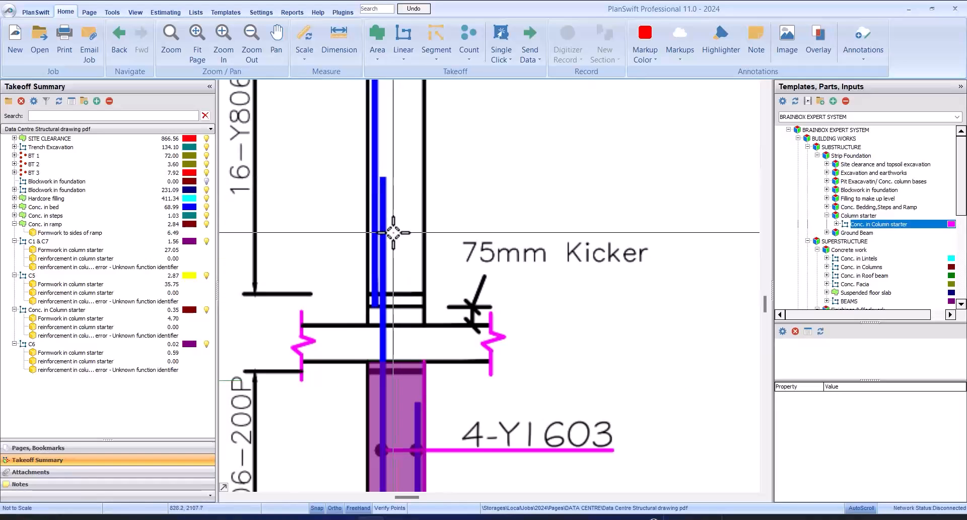
Examine the COL. 1 starter bar from its lap above the slab down to the bend in the footing.
{"action": "scroll", "coordinate": [392, 178], "scroll_direction": "down", "scroll_amount": 2}
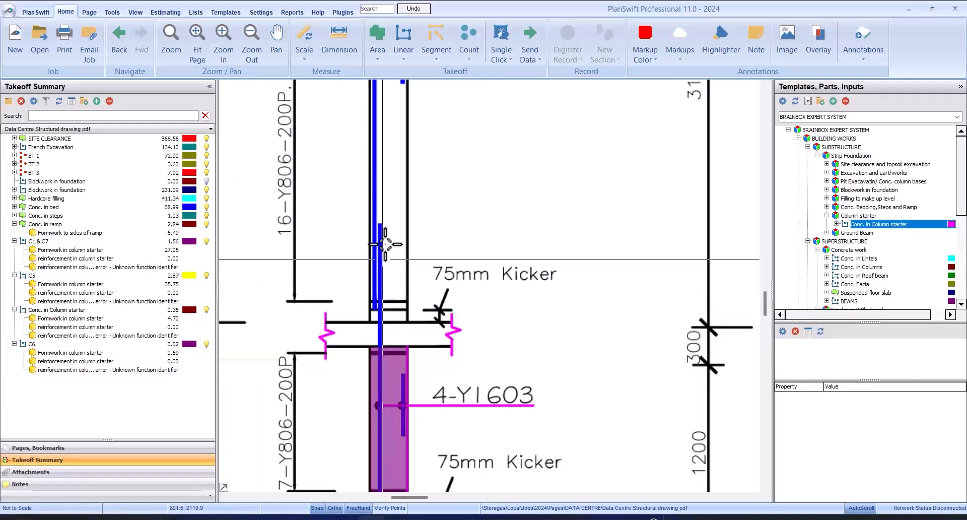
{"action": "scroll", "coordinate": [411, 168], "scroll_direction": "up", "scroll_amount": 1}
{"action": "scroll", "coordinate": [406, 286], "scroll_direction": "down", "scroll_amount": 2}
{"action": "scroll", "coordinate": [406, 287], "scroll_direction": "up", "scroll_amount": 3}
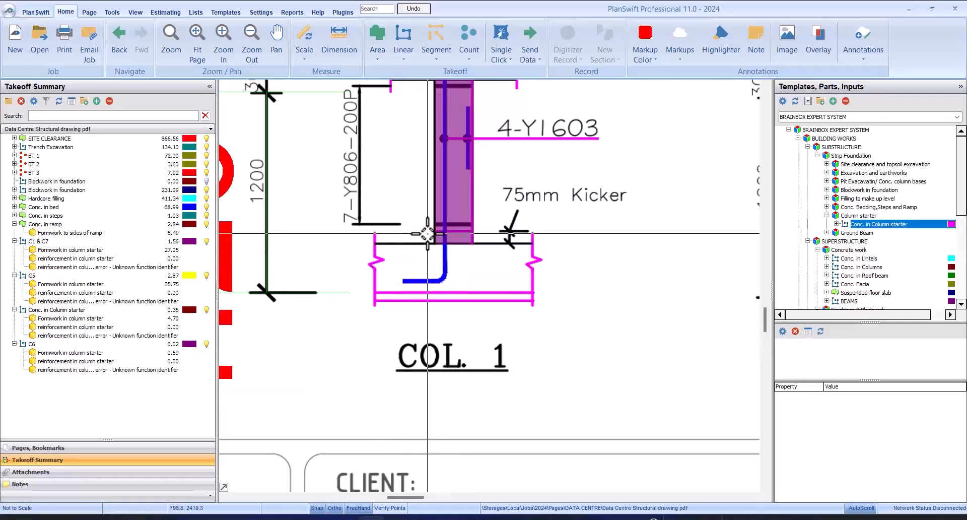
{"action": "scroll", "coordinate": [457, 276], "scroll_direction": "down", "scroll_amount": 1}
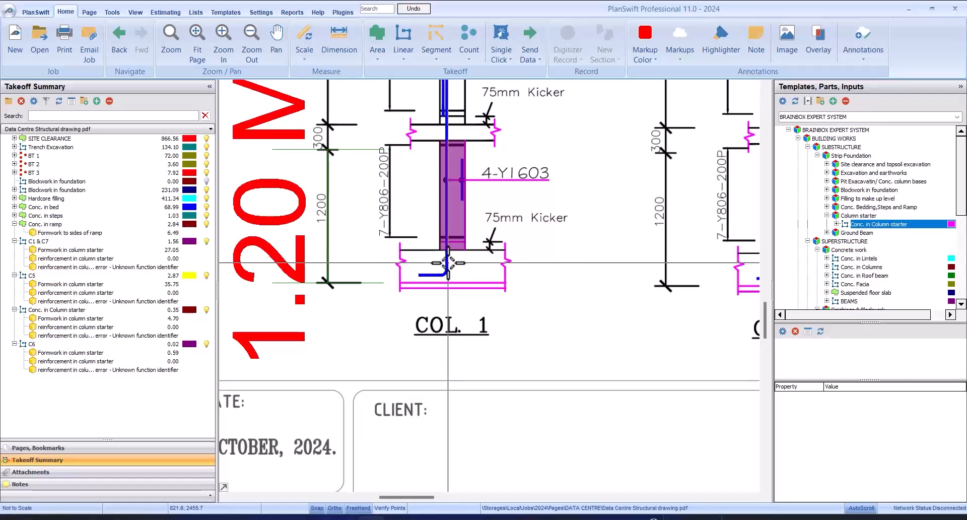
{"action": "scroll", "coordinate": [453, 266], "scroll_direction": "up", "scroll_amount": 2}
{"action": "scroll", "coordinate": [454, 266], "scroll_direction": "down", "scroll_amount": 2}
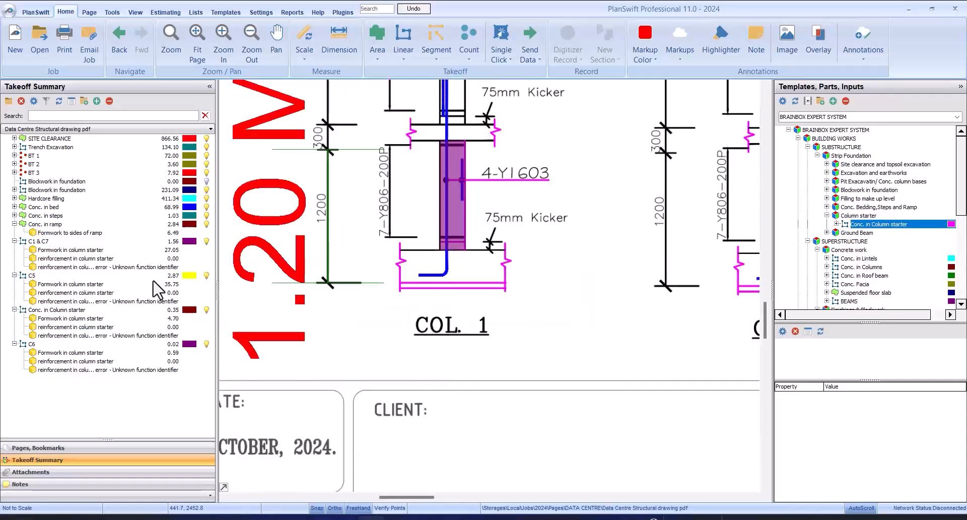
For the C1 & C7 column starter's main reinforcement, set the bar diameter to 16 mm and the bar weight to 1.577 kg.
{"action": "left_click", "coordinate": [111, 258]}
{"action": "double_click", "coordinate": [118, 260]}
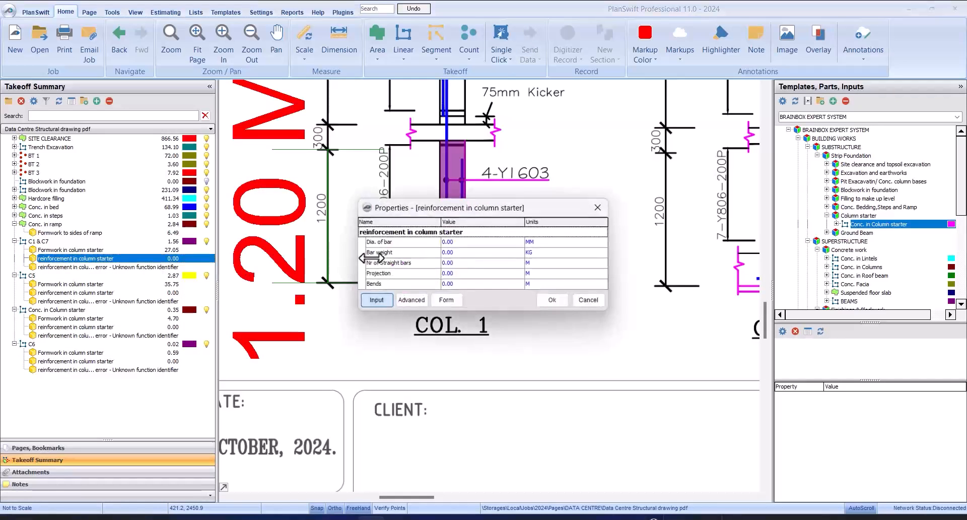
{"action": "left_click", "coordinate": [446, 300]}
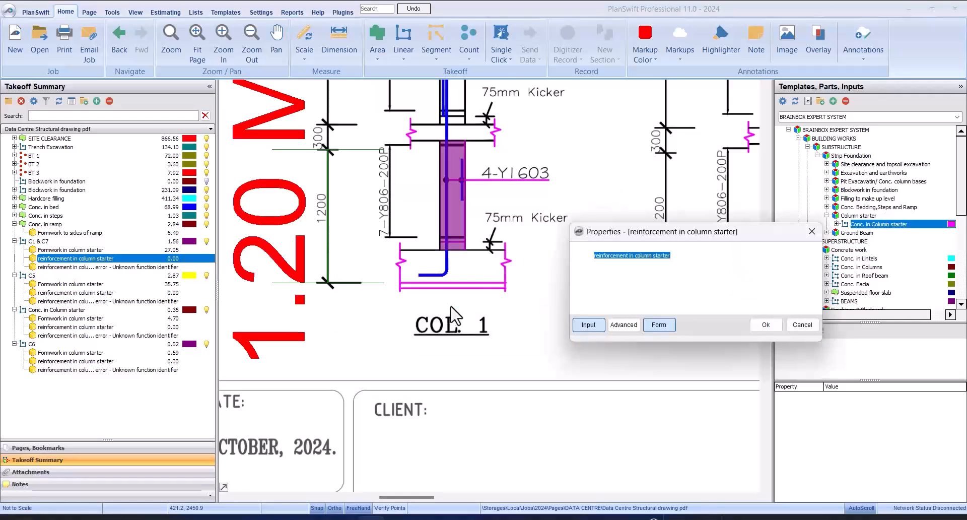
{"action": "left_click_drag", "start_coordinate": [611, 232], "coordinate": [572, 137]}
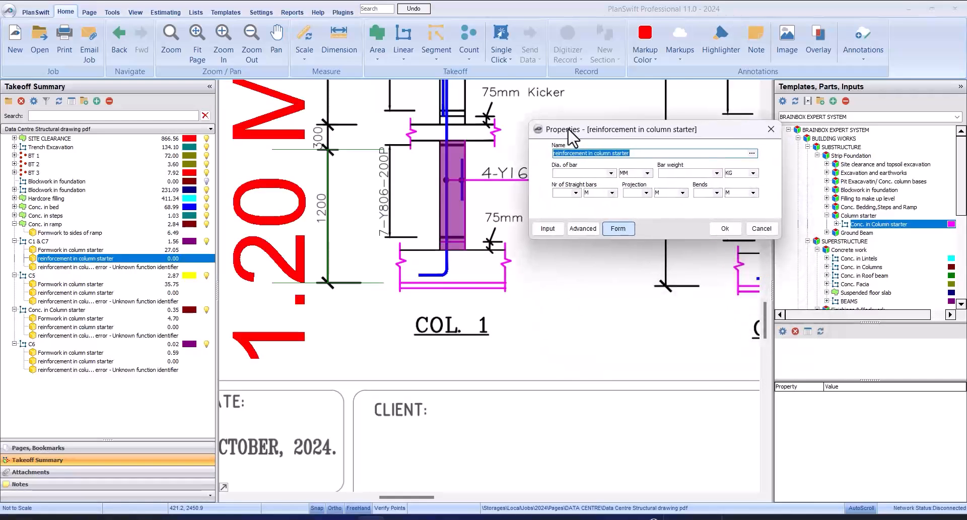
{"action": "left_click", "coordinate": [612, 173]}
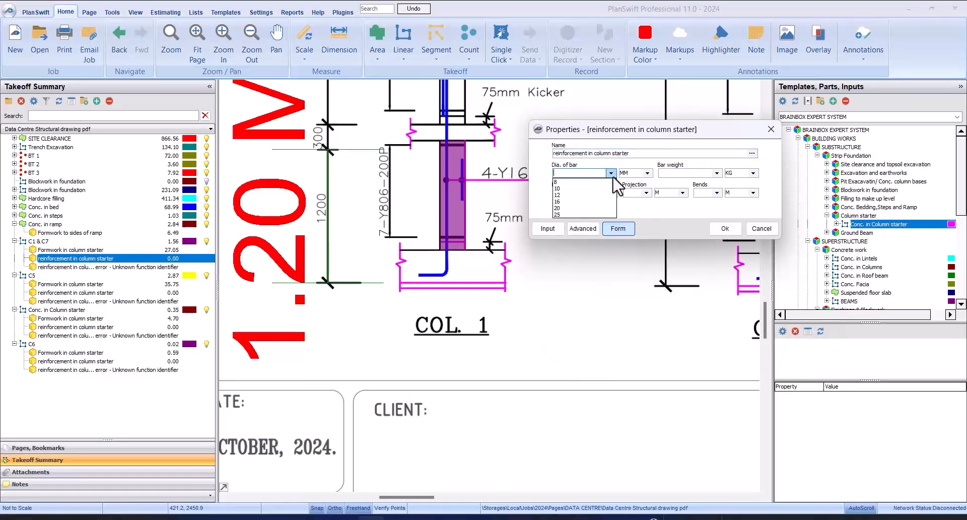
{"action": "left_click", "coordinate": [610, 209]}
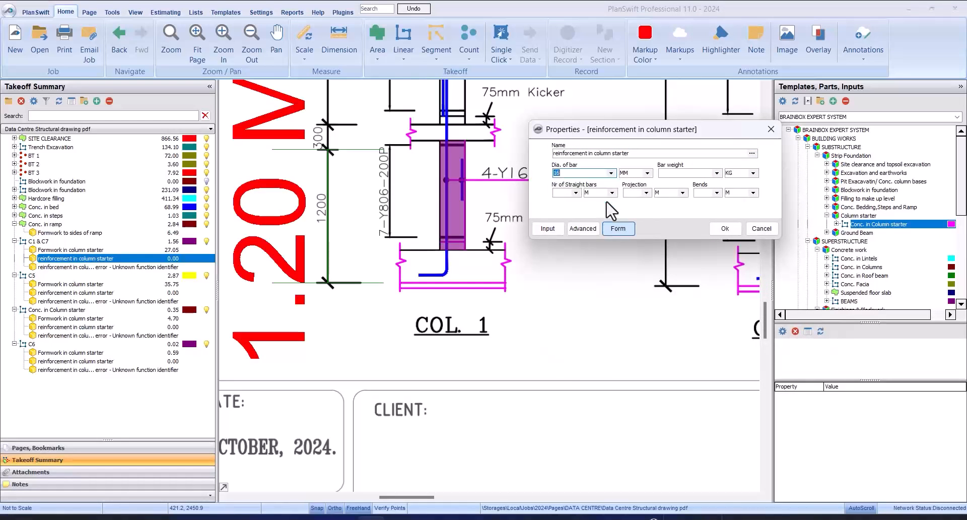
{"action": "left_click", "coordinate": [705, 173]}
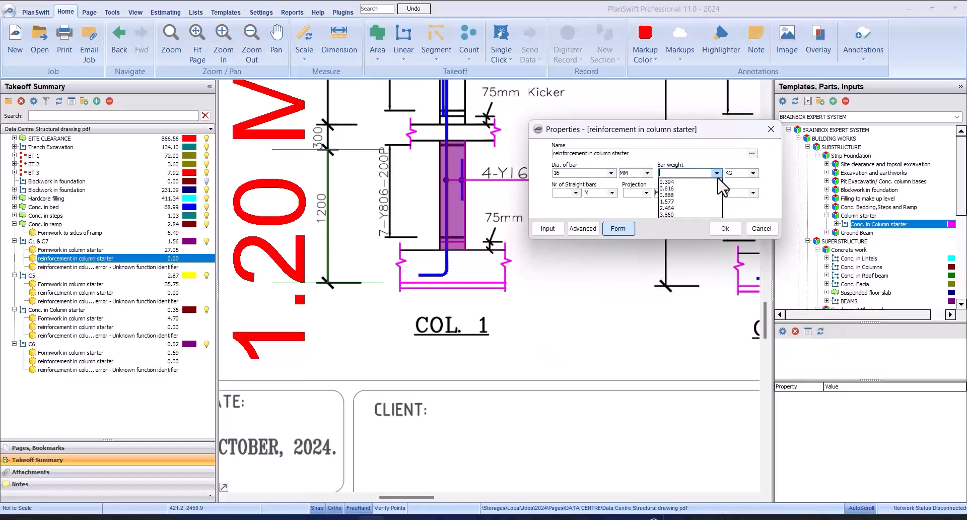
{"action": "left_click", "coordinate": [690, 201]}
Set the C1 & C7 starter reinforcement to 4 straight bars with a 0.70 m projection and 0.40 m bends.
{"action": "left_click", "coordinate": [576, 194]}
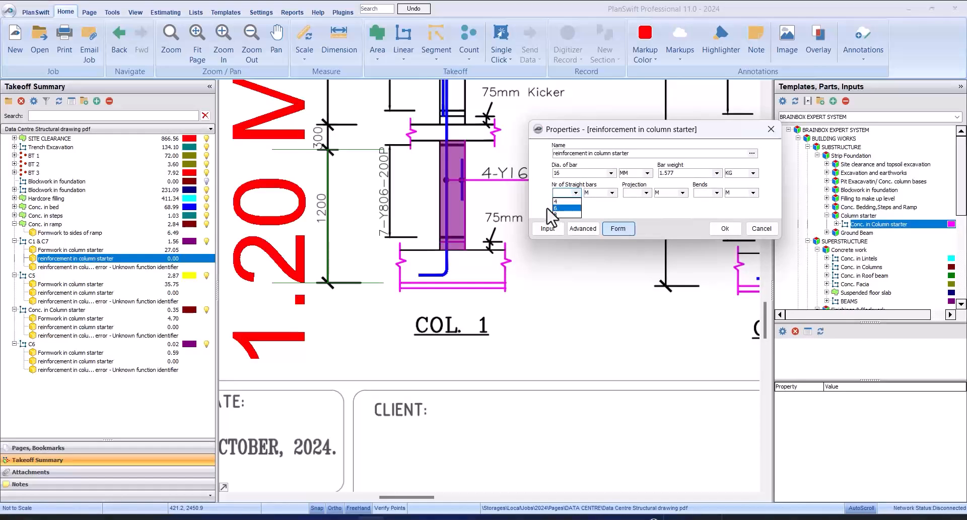
{"action": "left_click", "coordinate": [569, 203]}
{"action": "left_click", "coordinate": [645, 193]}
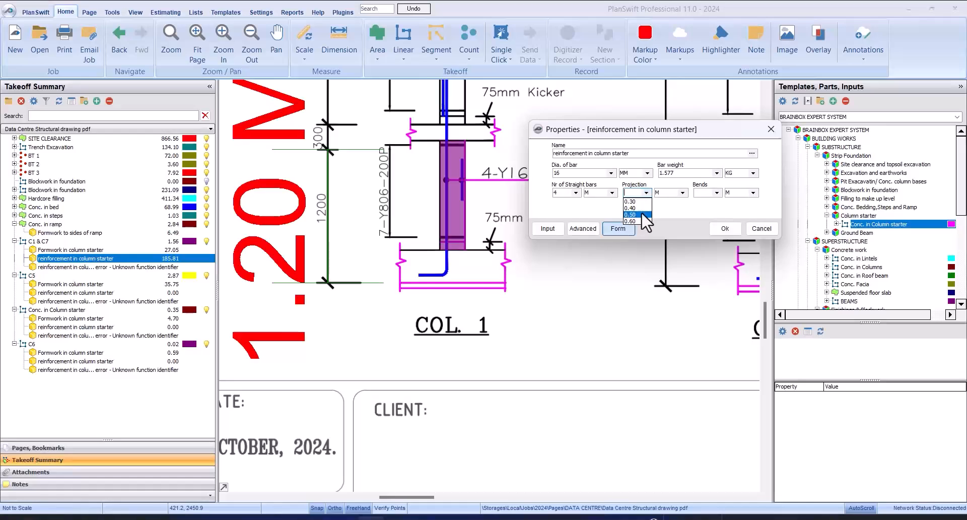
{"action": "left_click", "coordinate": [633, 192]}
{"action": "type", "text": "0.70"}
{"action": "left_click", "coordinate": [717, 193]}
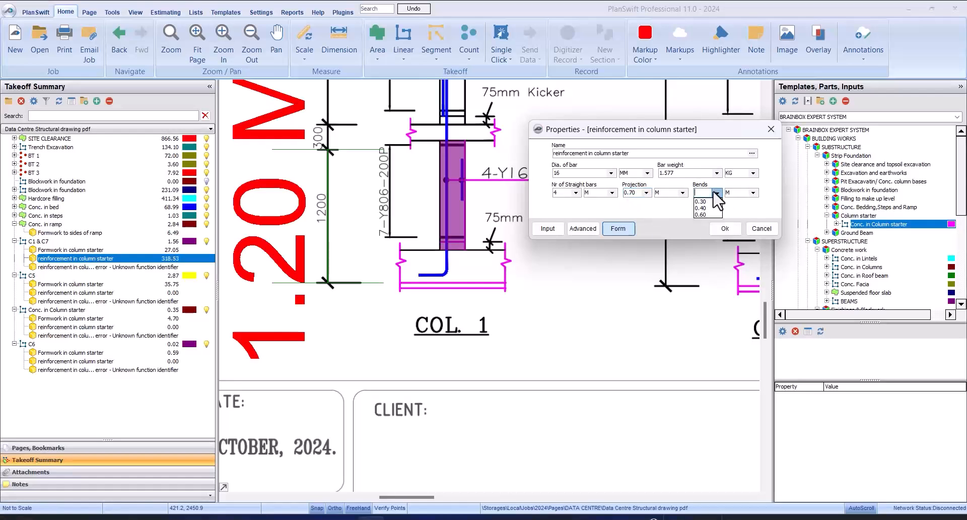
{"action": "left_click", "coordinate": [725, 228]}
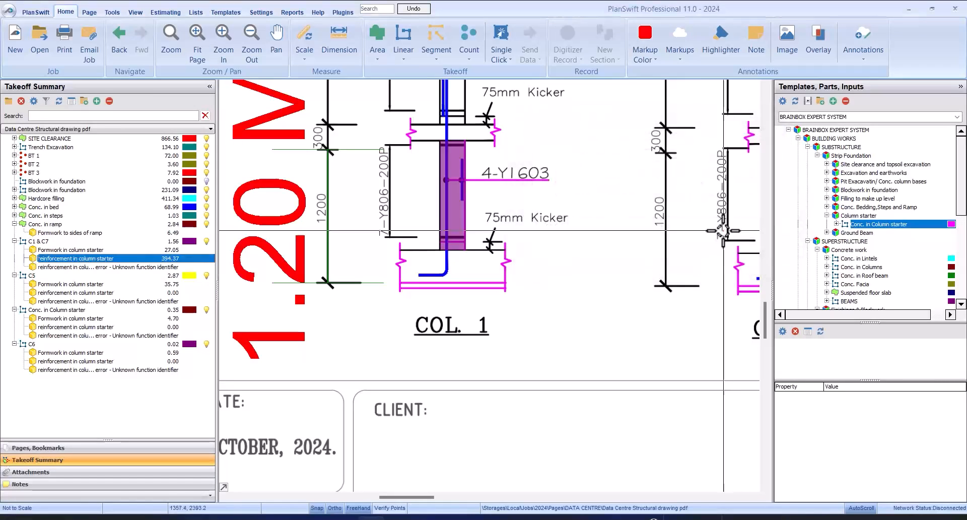
For the C1 & C7 column starter stirrups, set the bar diameter to 8 mm and the bar weight to 0.394 kg.
{"action": "double_click", "coordinate": [210, 266]}
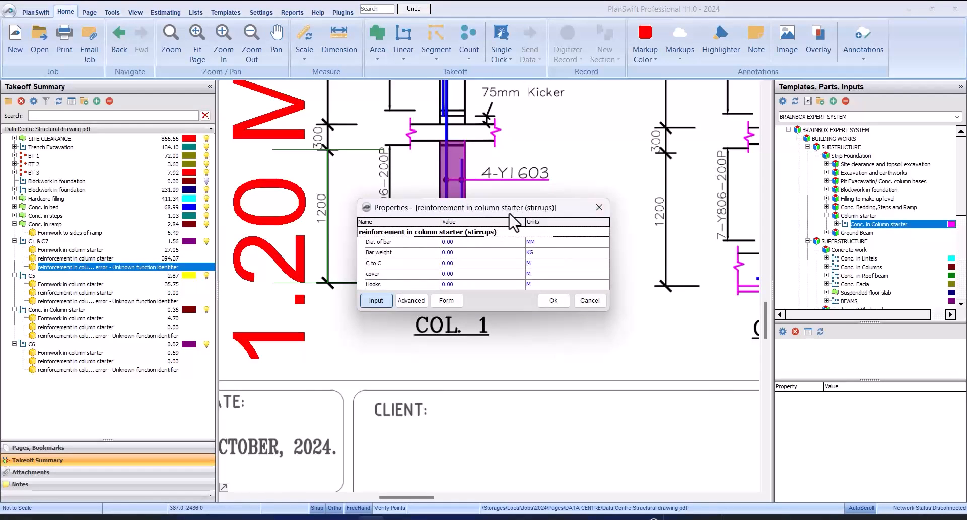
{"action": "left_click_drag", "start_coordinate": [509, 215], "coordinate": [661, 209]}
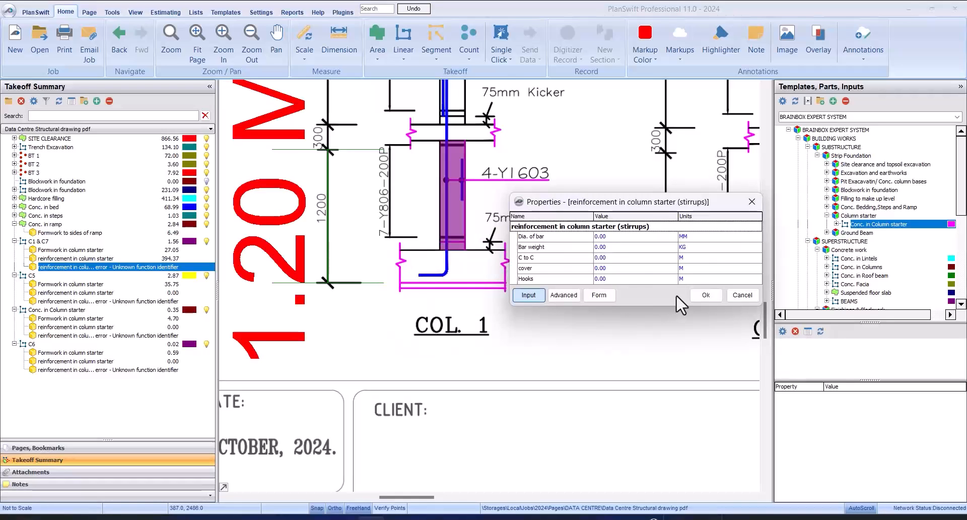
{"action": "left_click", "coordinate": [608, 291]}
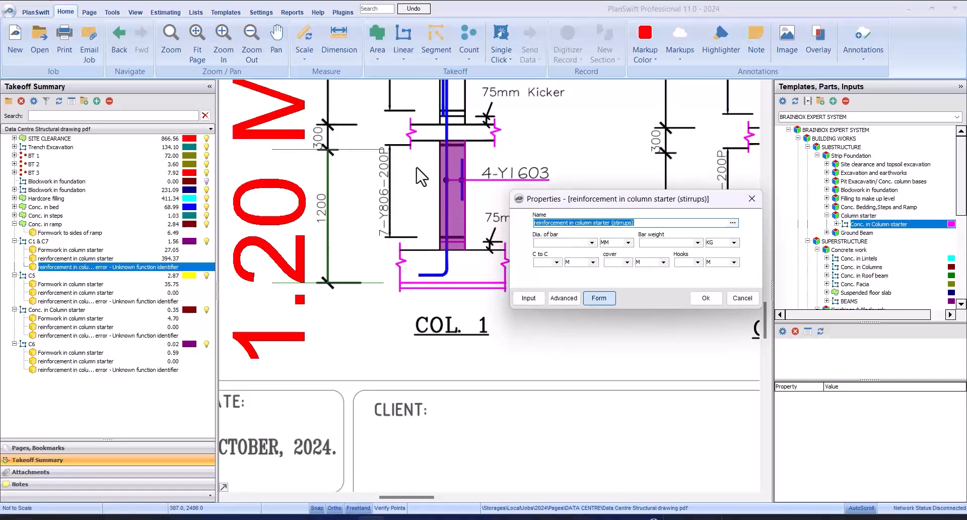
{"action": "left_click", "coordinate": [565, 243]}
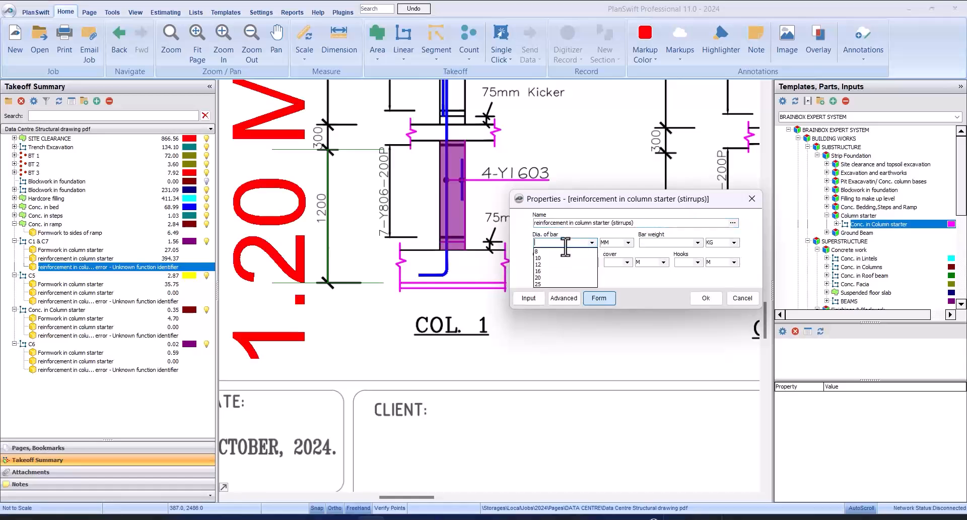
{"action": "left_click", "coordinate": [565, 251]}
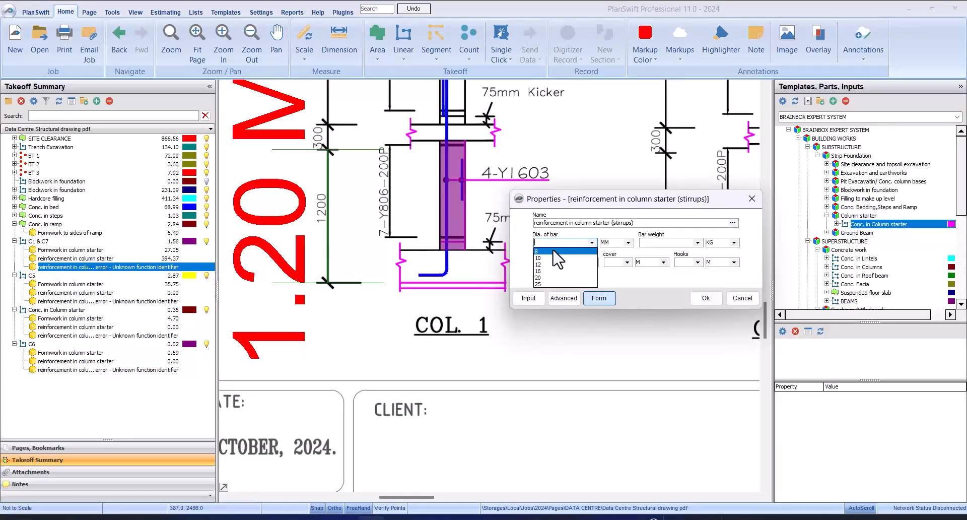
{"action": "left_click", "coordinate": [698, 242]}
{"action": "left_click", "coordinate": [690, 257]}
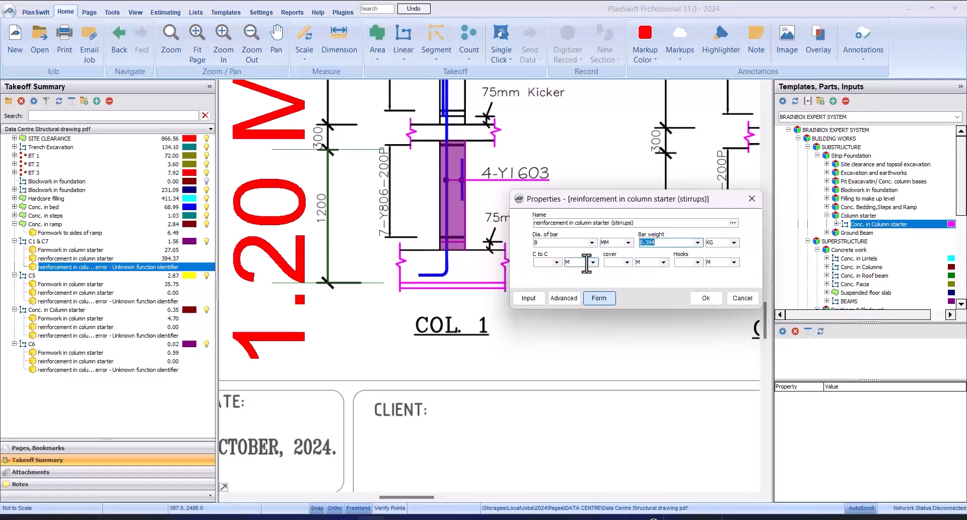
Set the C1 & C7 stirrups to 0.20 m centre-to-centre spacing, 0.05 m cover and 0.15 m hooks.
{"action": "left_click", "coordinate": [556, 262]}
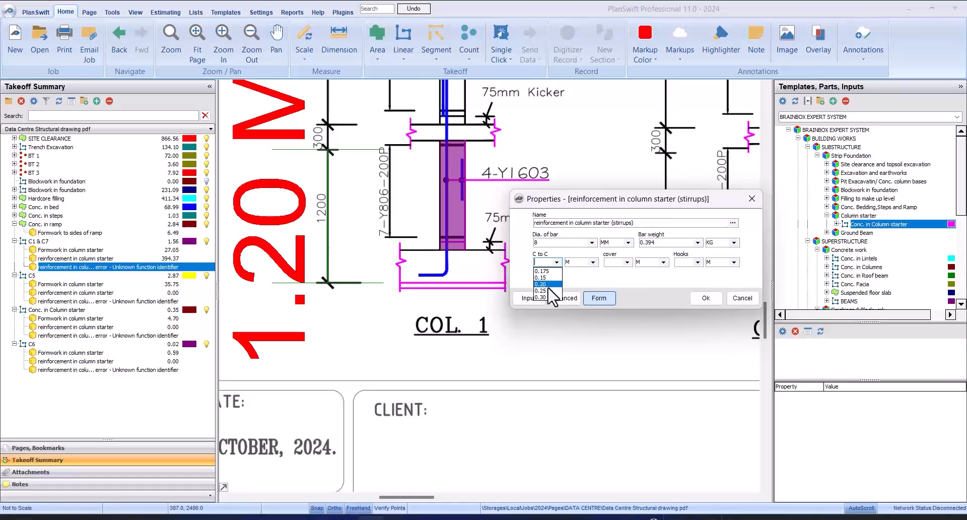
{"action": "left_click", "coordinate": [548, 284]}
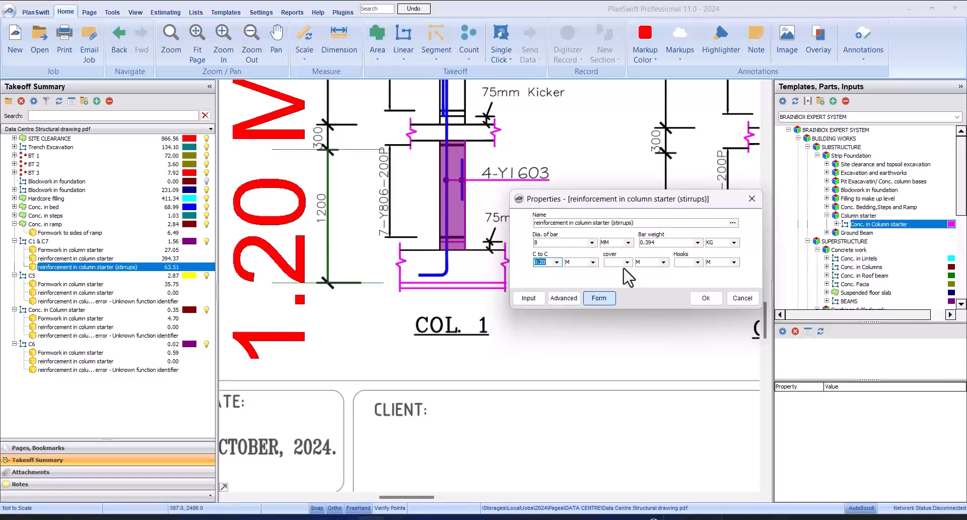
{"action": "left_click", "coordinate": [627, 262]}
{"action": "left_click", "coordinate": [623, 278]}
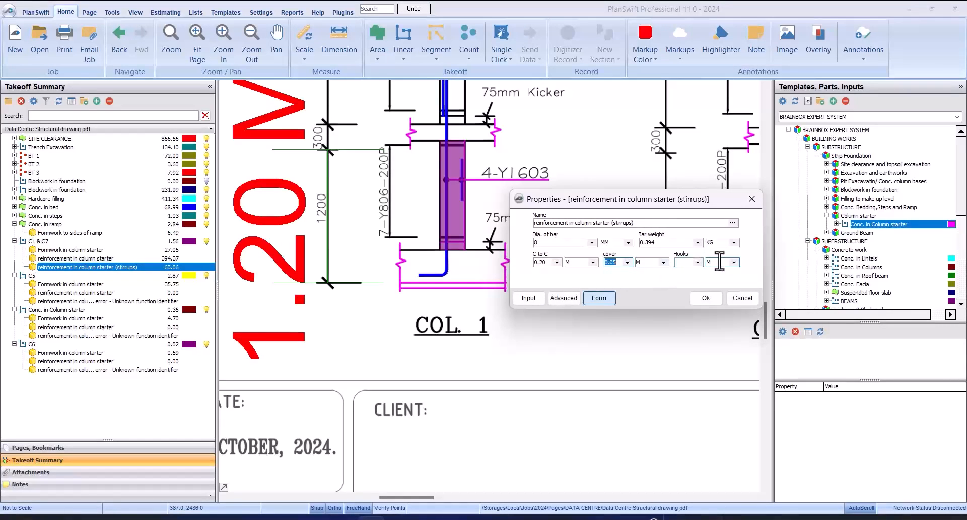
{"action": "left_click", "coordinate": [698, 262]}
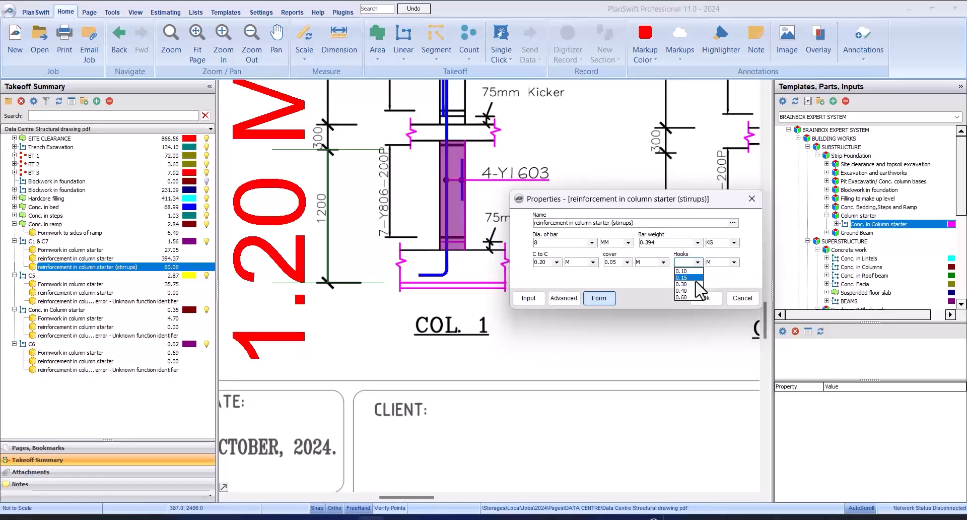
{"action": "left_click", "coordinate": [696, 280]}
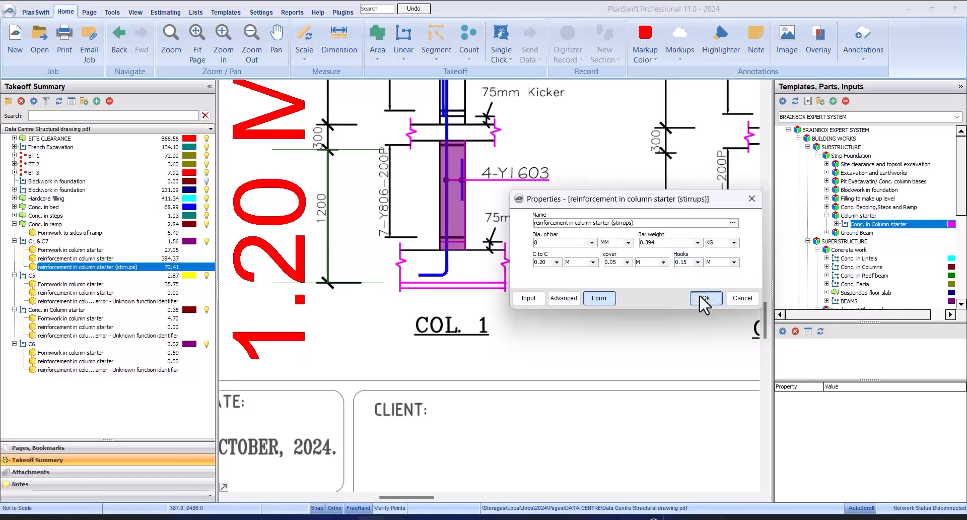
{"action": "left_click", "coordinate": [704, 298]}
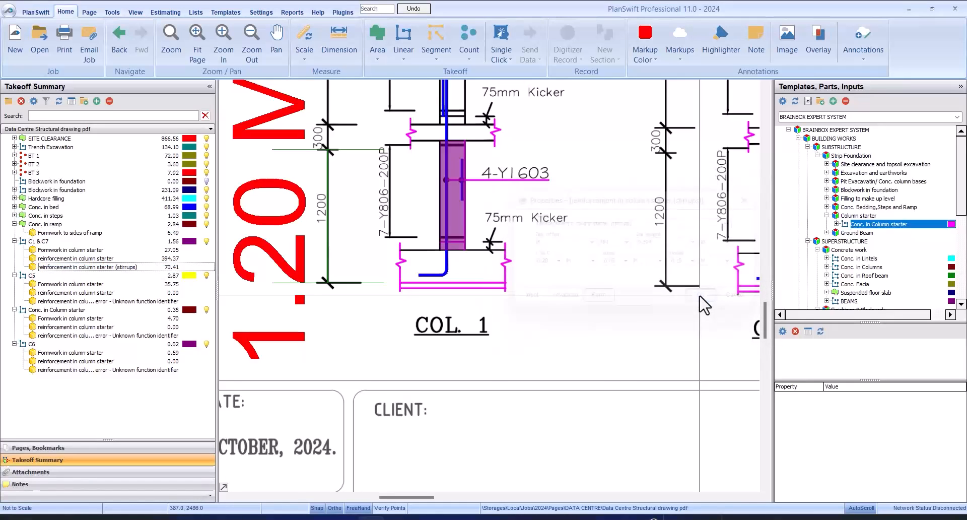
{"action": "left_click", "coordinate": [71, 294]}
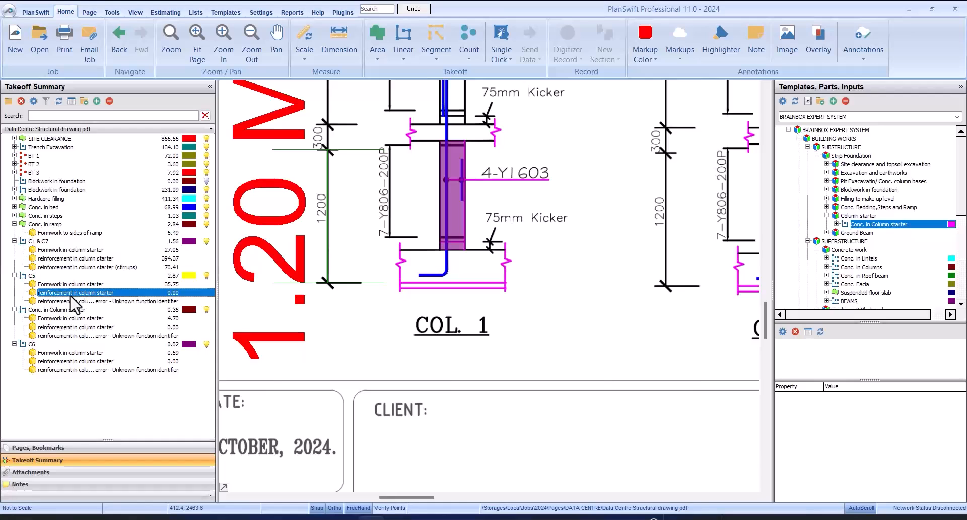
{"action": "double_click", "coordinate": [71, 294]}
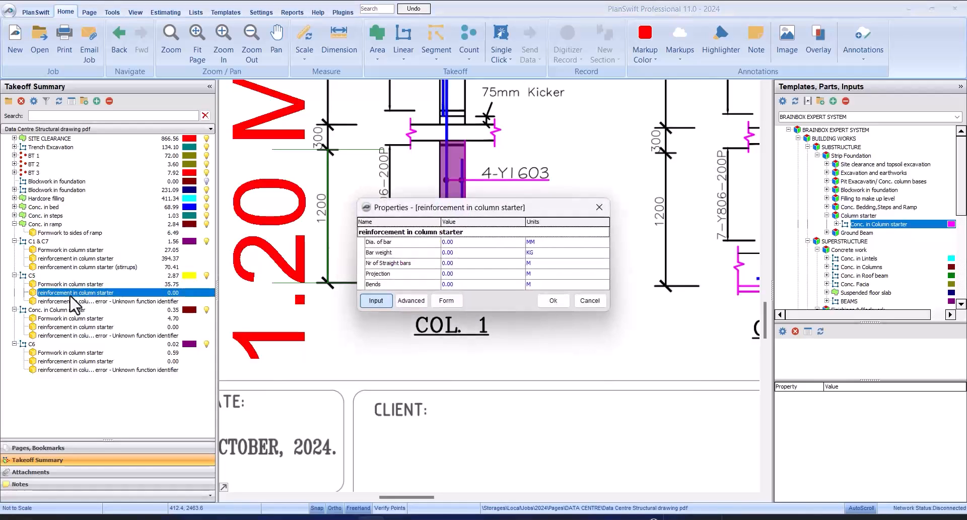
{"action": "left_click", "coordinate": [447, 300]}
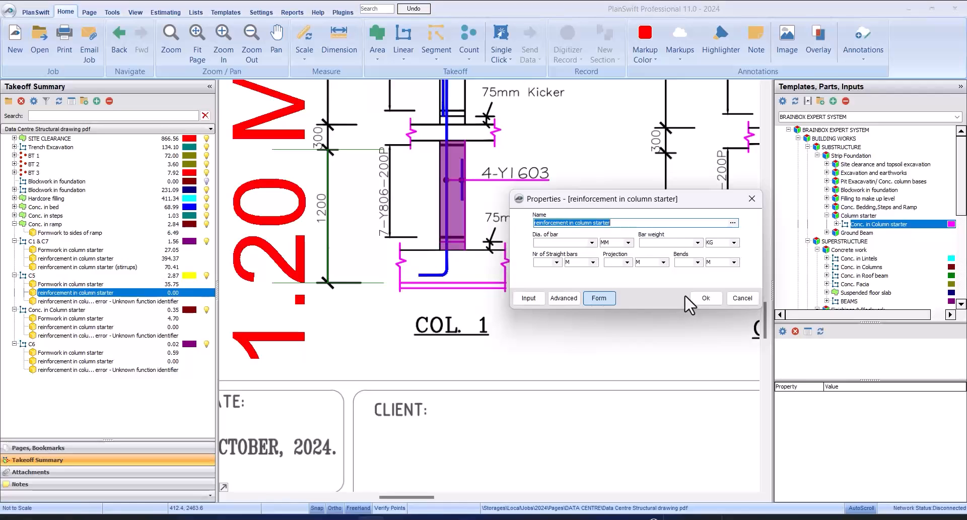
{"action": "left_click", "coordinate": [705, 298]}
For the C5 column starter's main reinforcement, set the bar diameter to 16 mm and the bar weight to 1.577 kg.
{"action": "scroll", "coordinate": [605, 247], "scroll_direction": "down", "scroll_amount": 5}
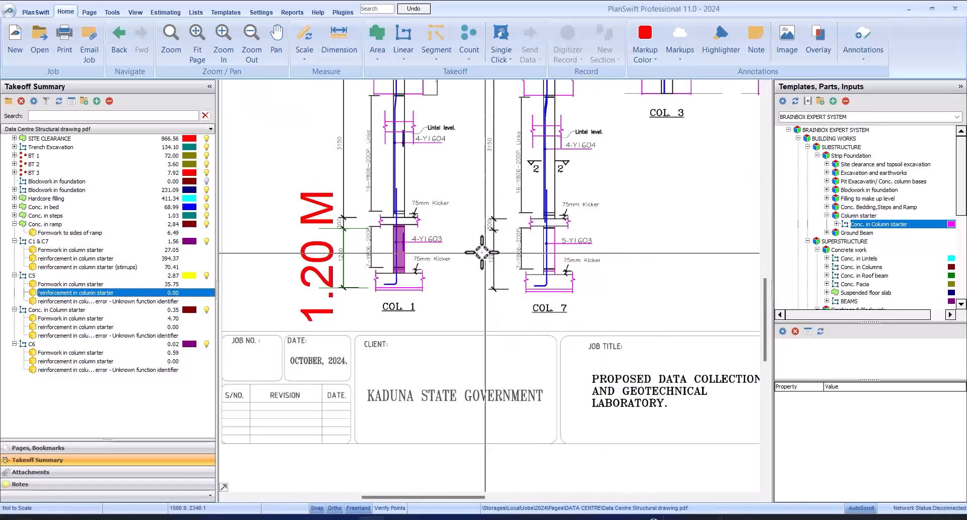
{"action": "scroll", "coordinate": [482, 252], "scroll_direction": "down", "scroll_amount": 3}
{"action": "scroll", "coordinate": [566, 252], "scroll_direction": "up", "scroll_amount": 5}
{"action": "scroll", "coordinate": [528, 230], "scroll_direction": "down", "scroll_amount": 3}
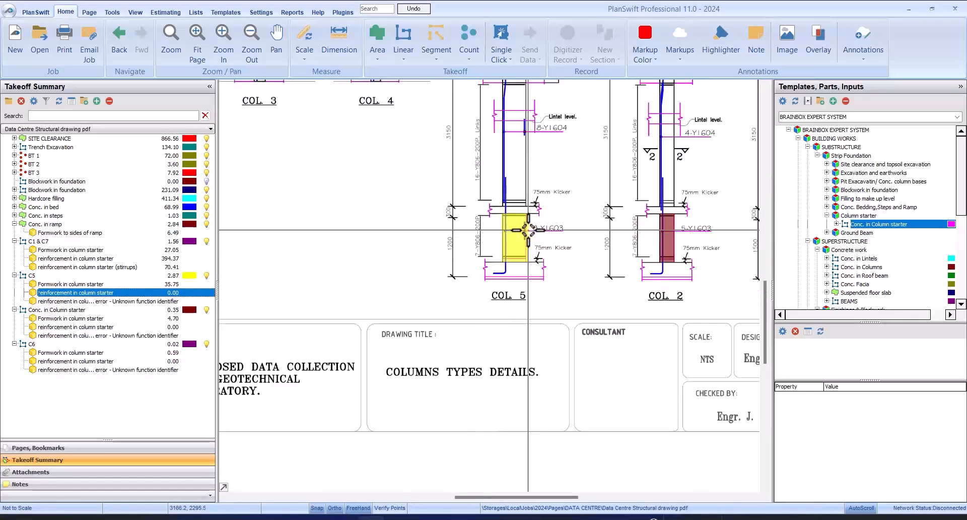
{"action": "scroll", "coordinate": [528, 231], "scroll_direction": "up", "scroll_amount": 3}
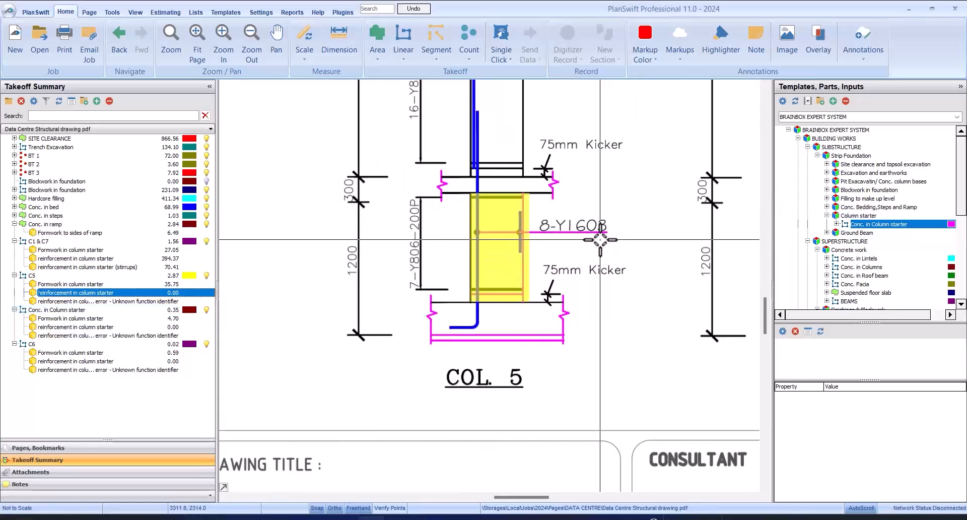
{"action": "double_click", "coordinate": [161, 295]}
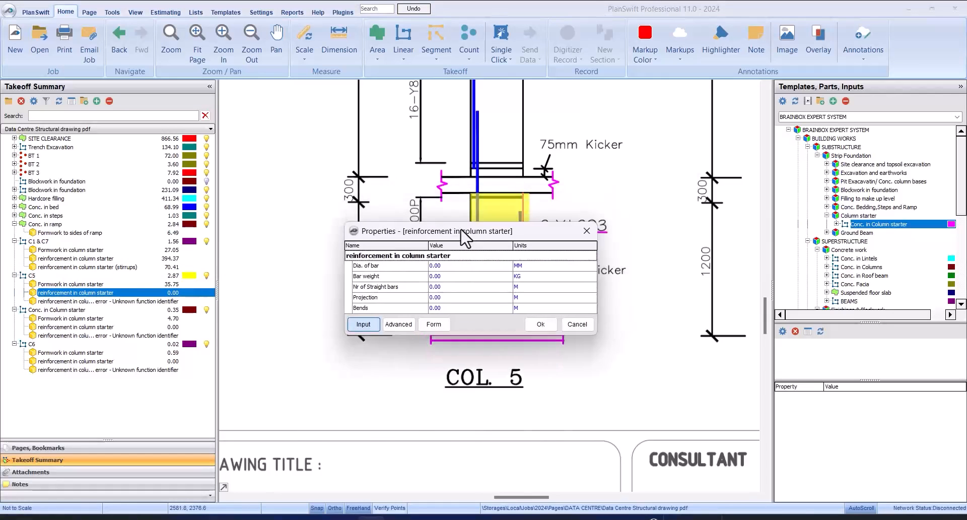
{"action": "left_click_drag", "start_coordinate": [466, 240], "coordinate": [437, 296]}
{"action": "left_click", "coordinate": [407, 382]}
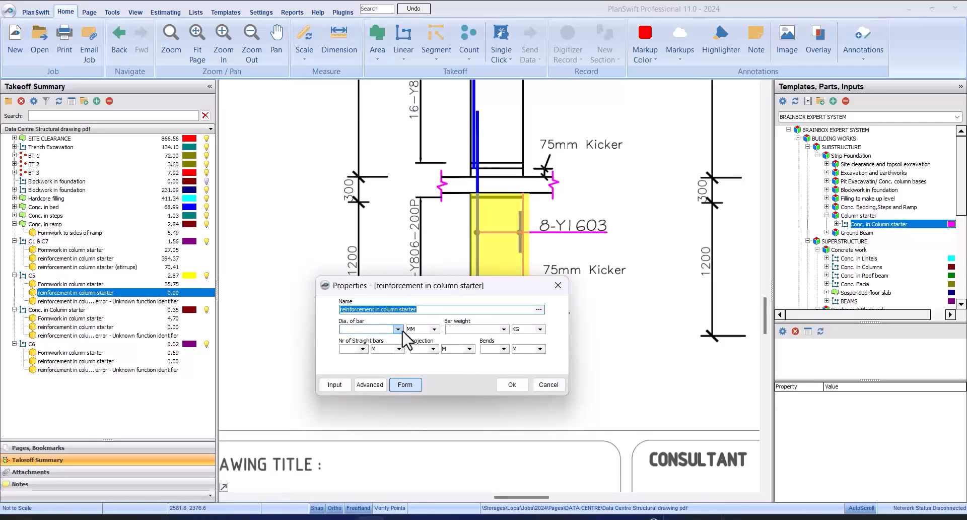
{"action": "left_click", "coordinate": [399, 330]}
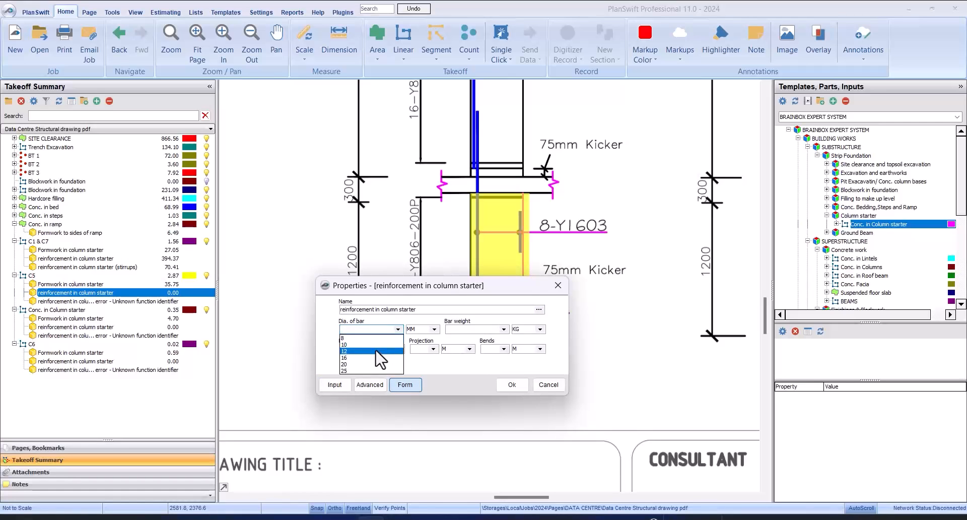
{"action": "left_click", "coordinate": [377, 357]}
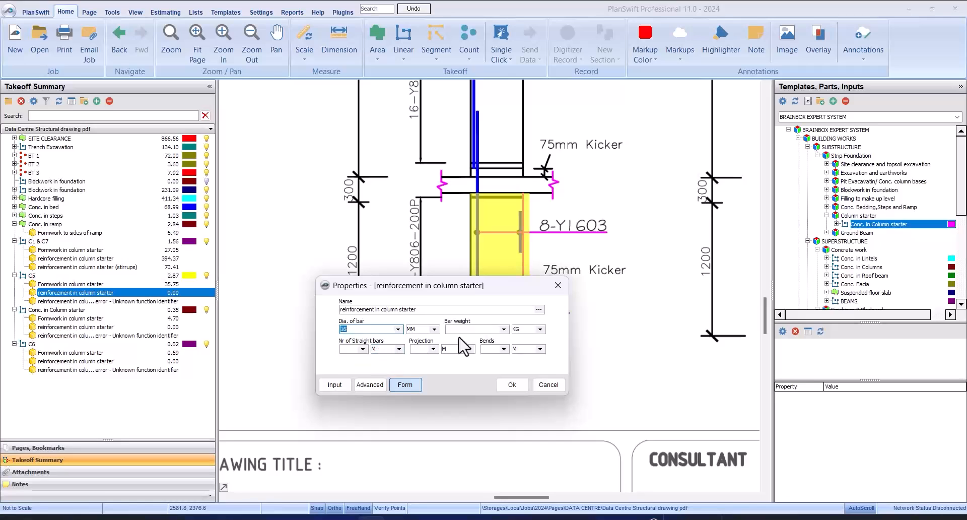
{"action": "left_click", "coordinate": [503, 329]}
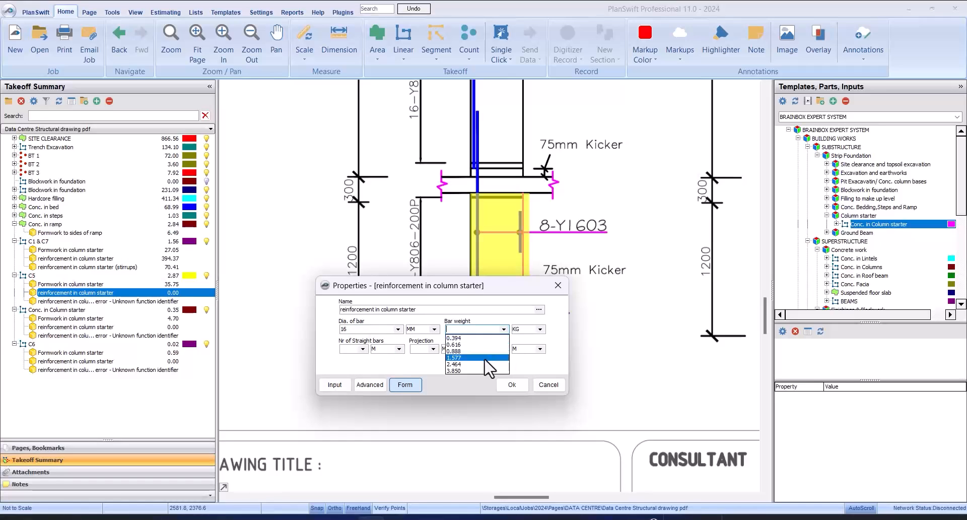
{"action": "left_click", "coordinate": [486, 358]}
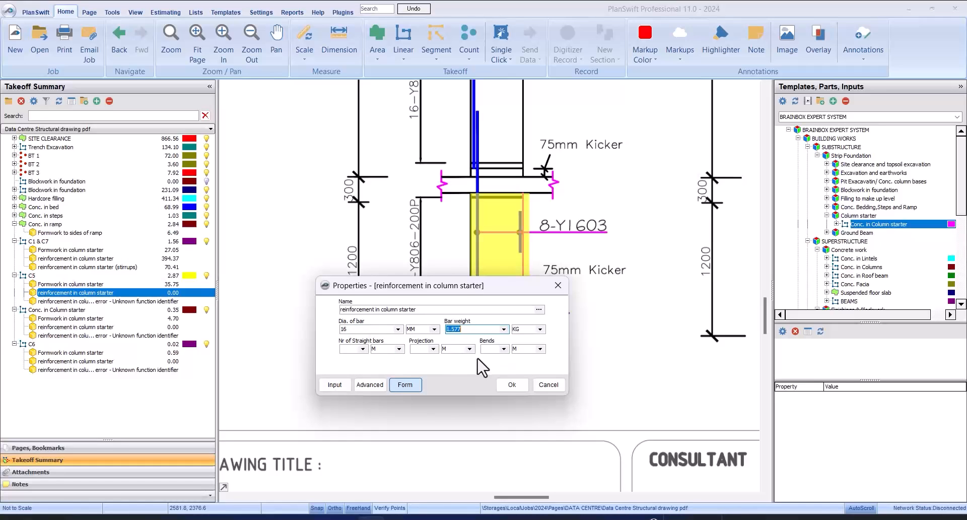
Set the C5 starter reinforcement to 8 straight bars with a 0.70 m projection and 0.40 m bends.
{"action": "left_click", "coordinate": [362, 349]}
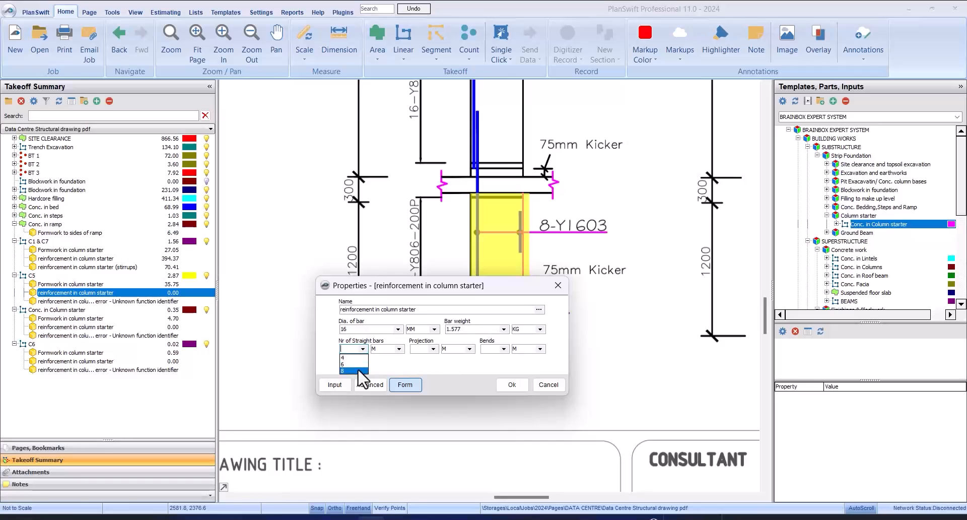
{"action": "left_click", "coordinate": [359, 371]}
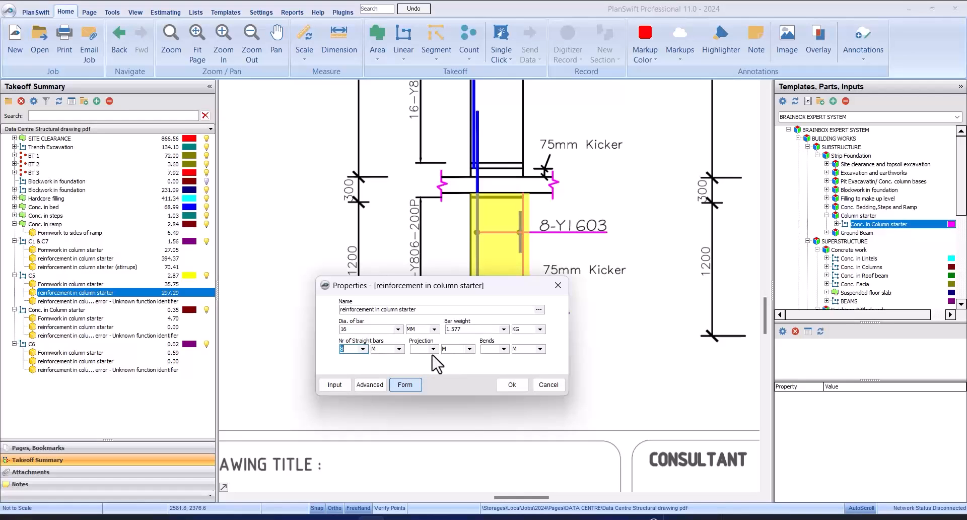
{"action": "left_click", "coordinate": [420, 348]}
{"action": "type", "text": "0.7"}
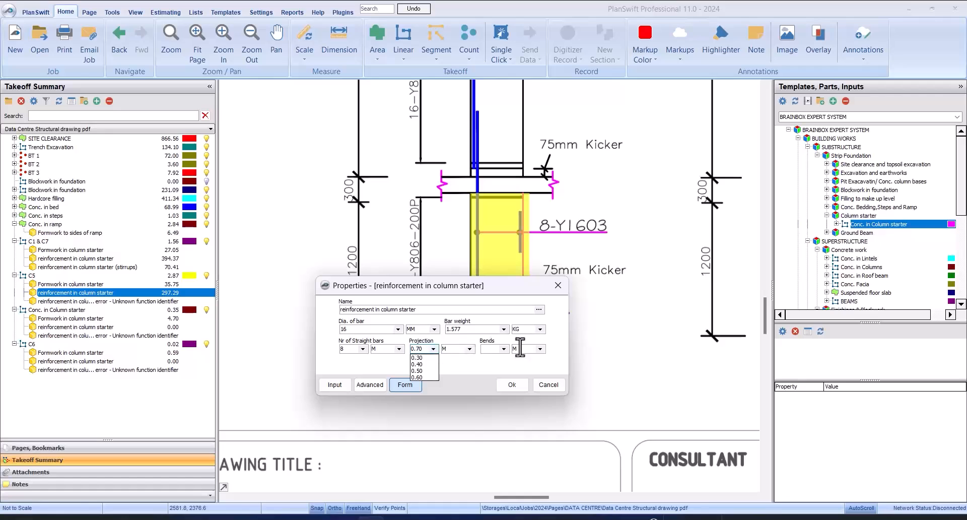
{"action": "type", "text": "0"}
{"action": "left_click", "coordinate": [504, 349]}
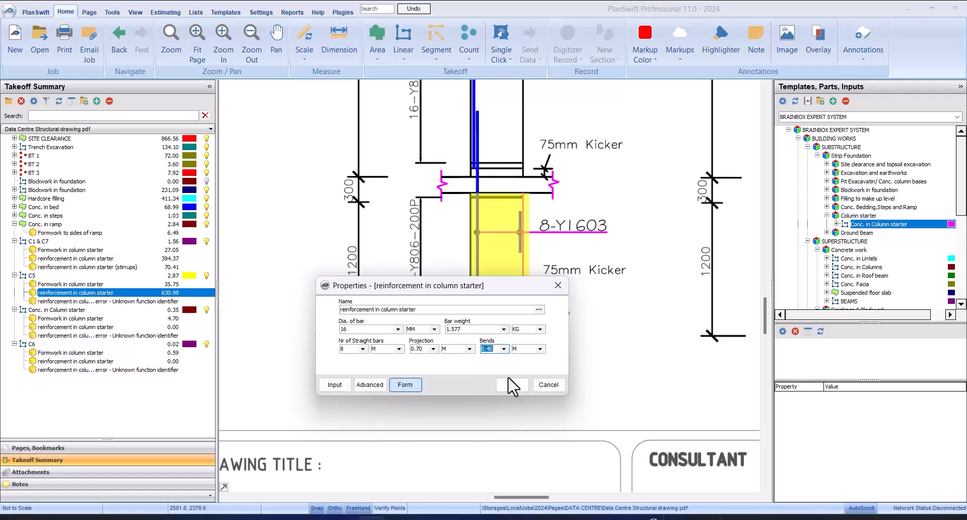
{"action": "left_click", "coordinate": [511, 384]}
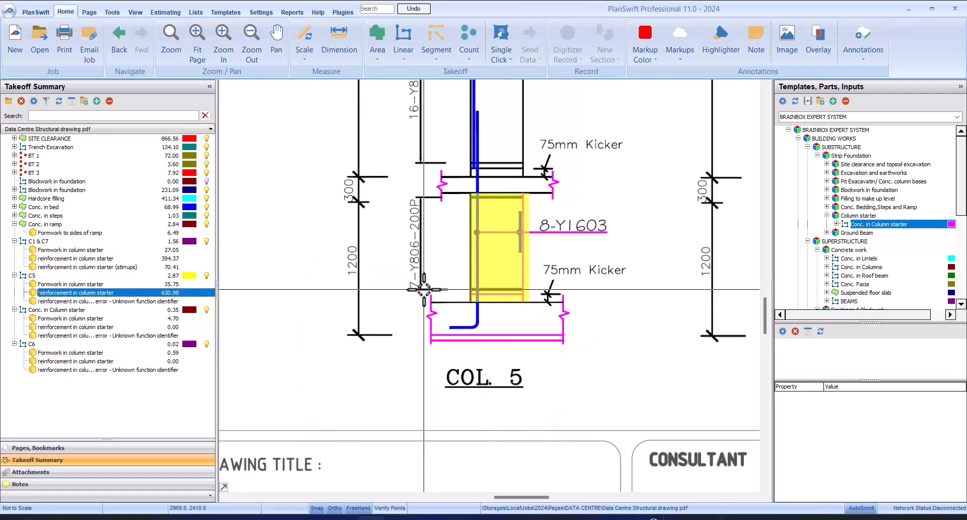
For the C5 column starter stirrups, set the bar diameter to 8 mm and the bar weight to 0.394 kg.
{"action": "double_click", "coordinate": [149, 301]}
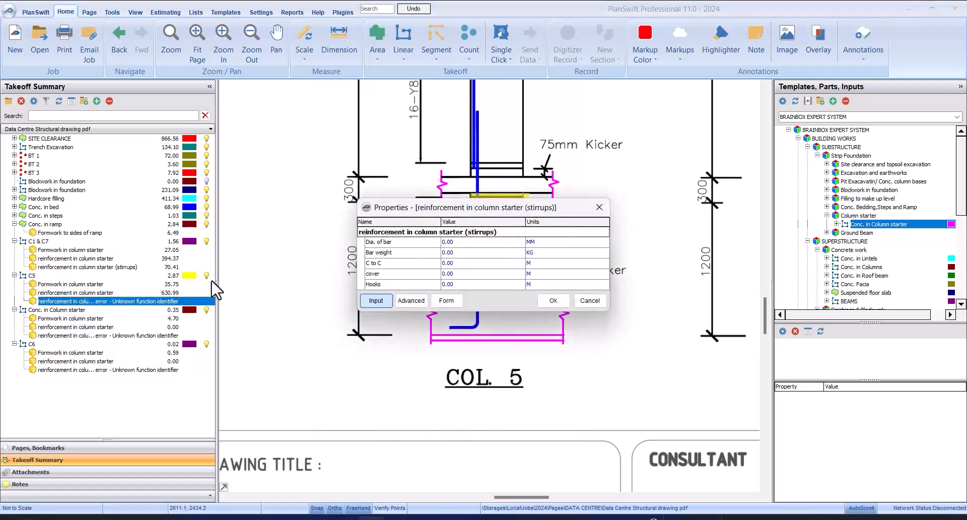
{"action": "left_click", "coordinate": [453, 301]}
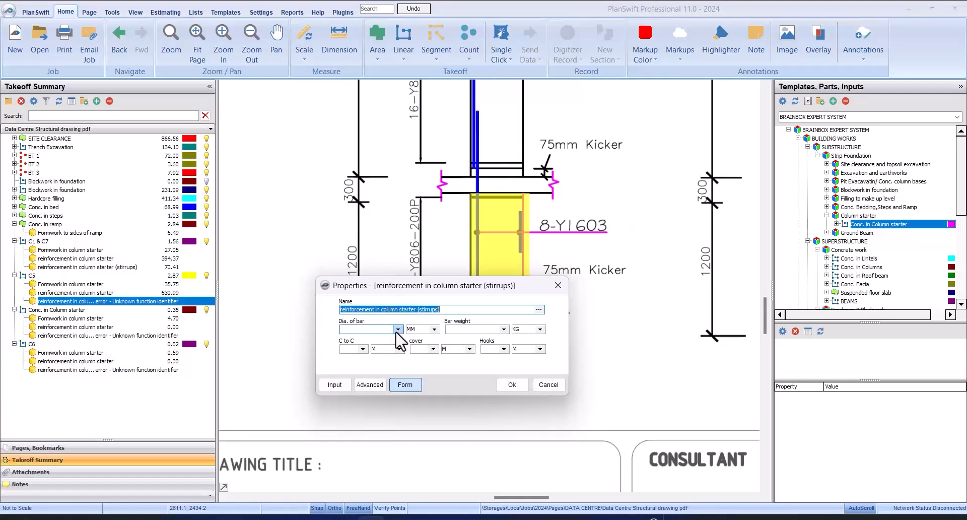
{"action": "left_click", "coordinate": [397, 330]}
{"action": "left_click", "coordinate": [375, 339]}
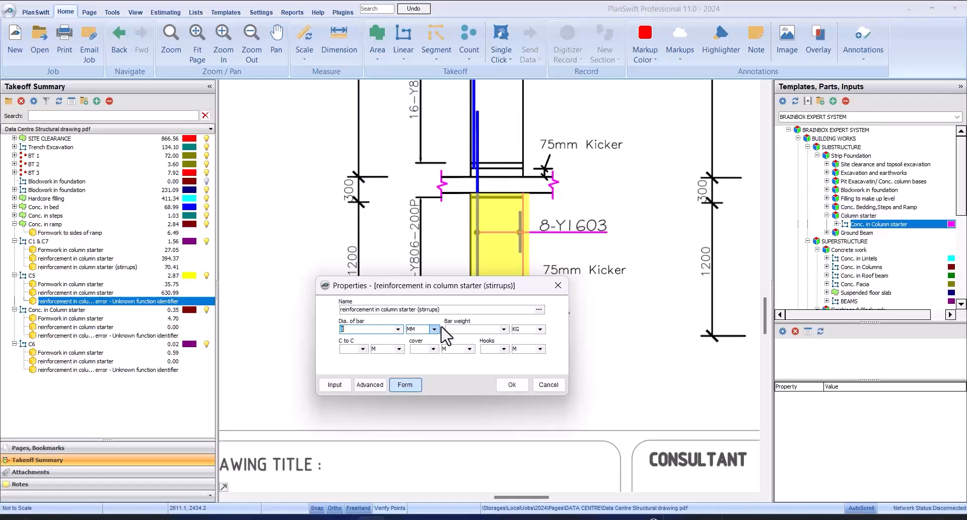
{"action": "left_click", "coordinate": [505, 330]}
{"action": "left_click", "coordinate": [503, 346]}
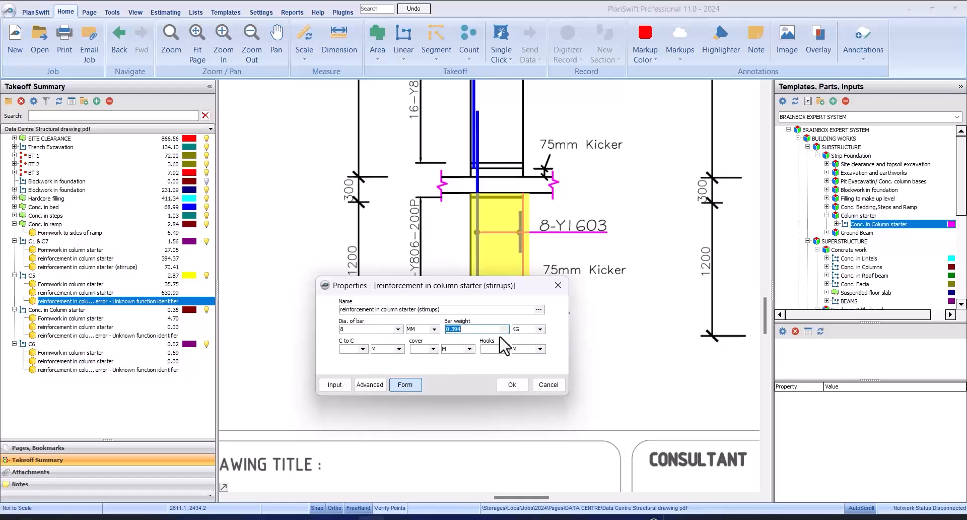
Set the C5 stirrups to 0.20 m centre-to-centre spacing, 0.05 m cover and 0.15 m hooks.
{"action": "left_click", "coordinate": [363, 348]}
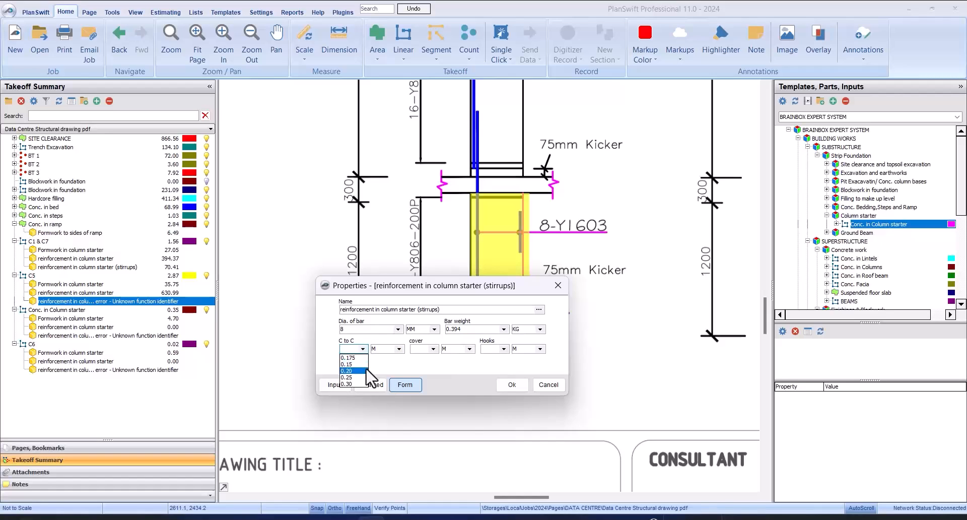
{"action": "left_click", "coordinate": [372, 373]}
{"action": "left_click", "coordinate": [433, 348]}
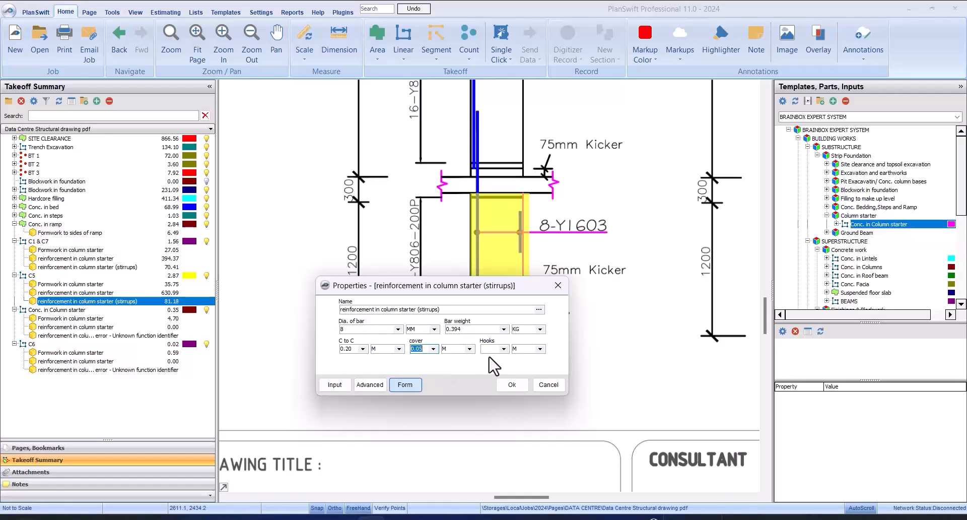
{"action": "left_click", "coordinate": [503, 349]}
{"action": "left_click", "coordinate": [501, 370]}
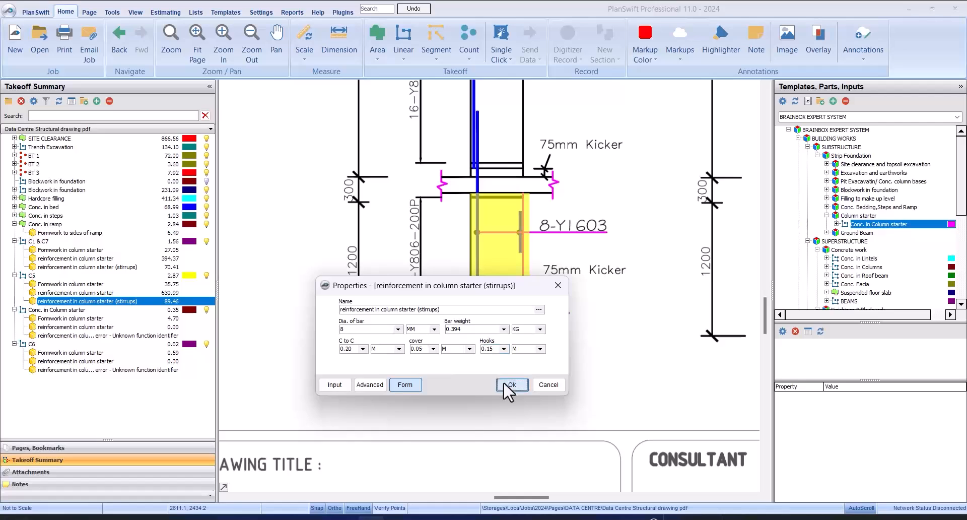
{"action": "left_click", "coordinate": [505, 383]}
{"action": "left_click", "coordinate": [116, 328]}
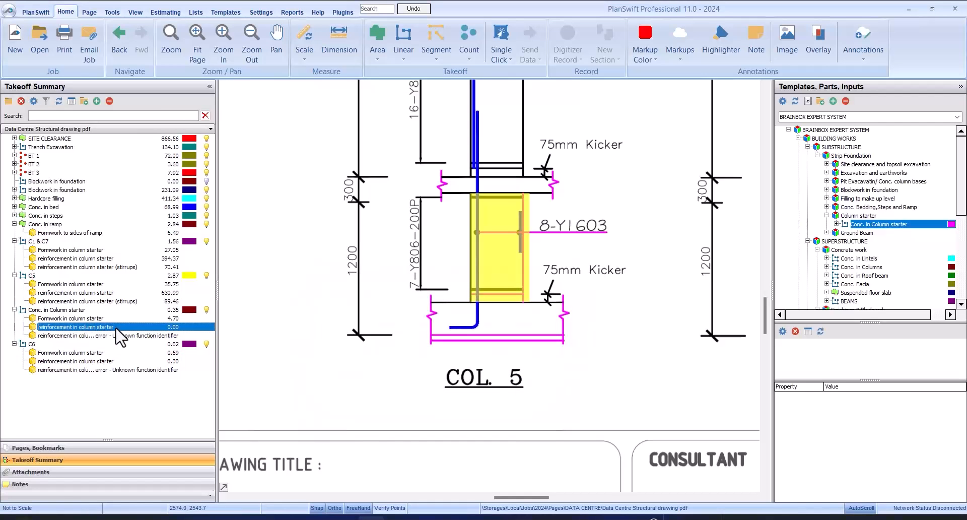
{"action": "double_click", "coordinate": [116, 328]}
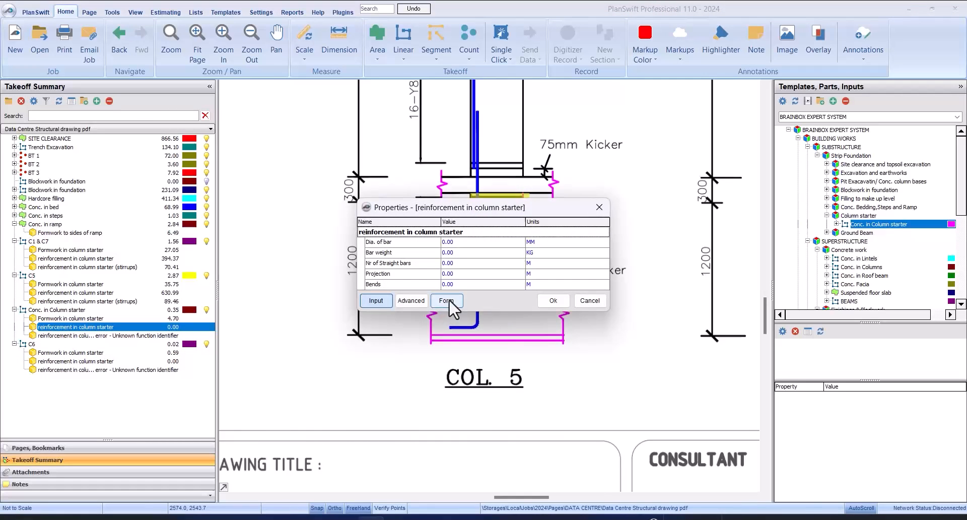
{"action": "left_click", "coordinate": [553, 301]}
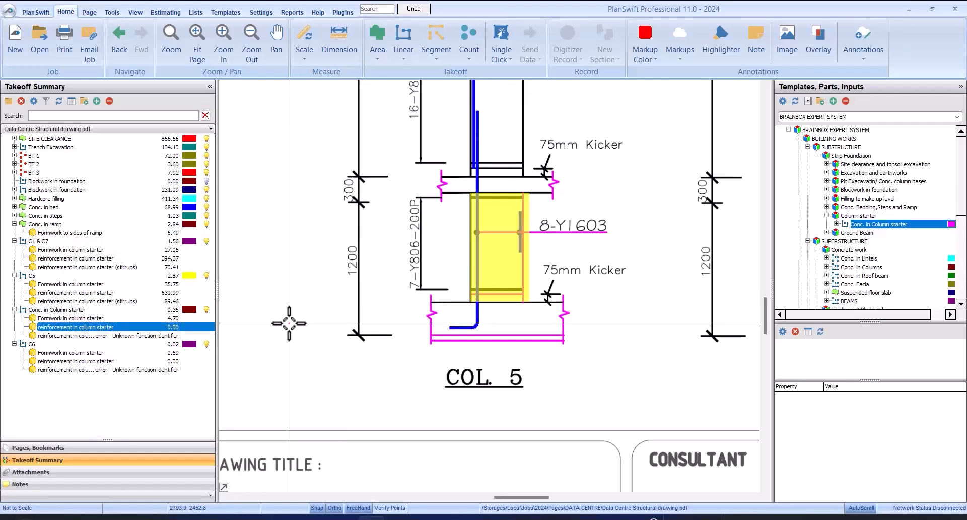
Rename the COL. 2 takeoff item "Conc. in Column starter" as C2 and expand its parts.
{"action": "scroll", "coordinate": [467, 317], "scroll_direction": "down", "scroll_amount": 4}
{"action": "scroll", "coordinate": [371, 346], "scroll_direction": "up", "scroll_amount": 5}
{"action": "left_click", "coordinate": [121, 310]}
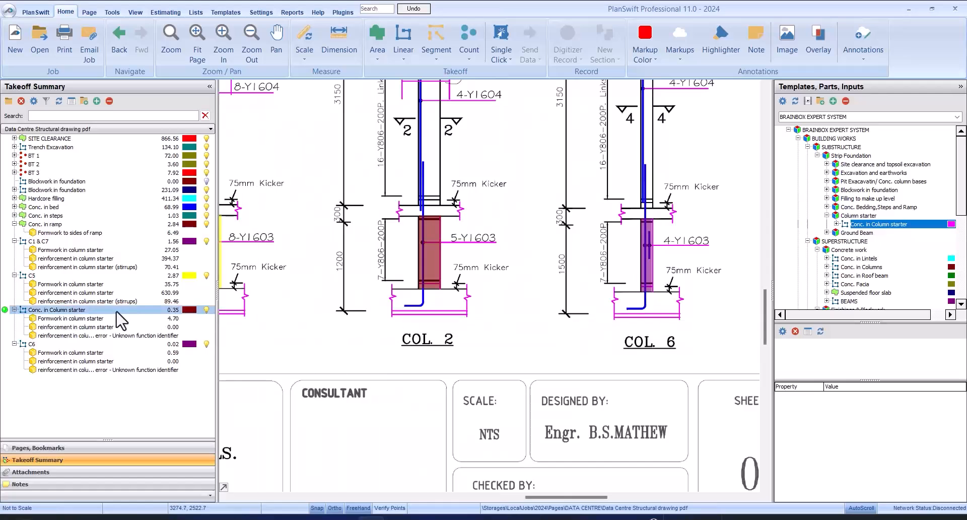
{"action": "double_click", "coordinate": [121, 310]}
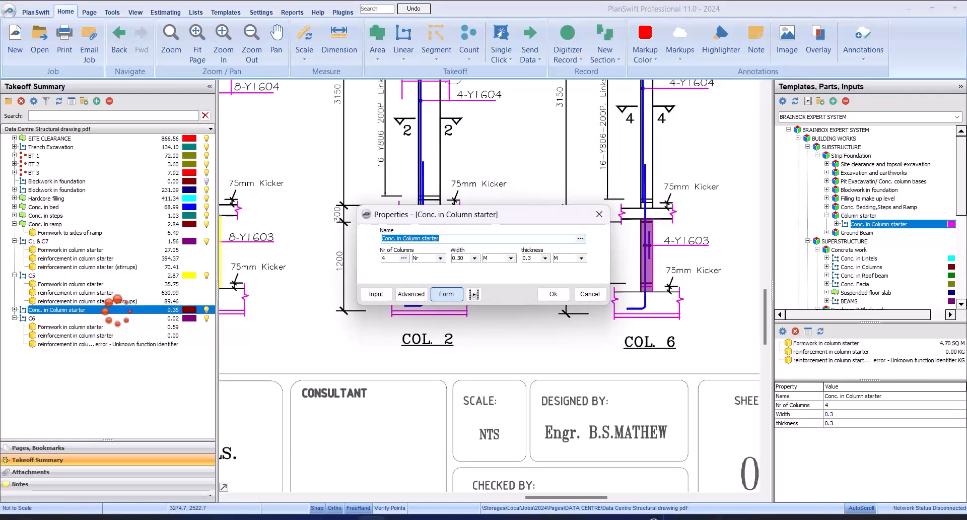
{"action": "type", "text": "C2"}
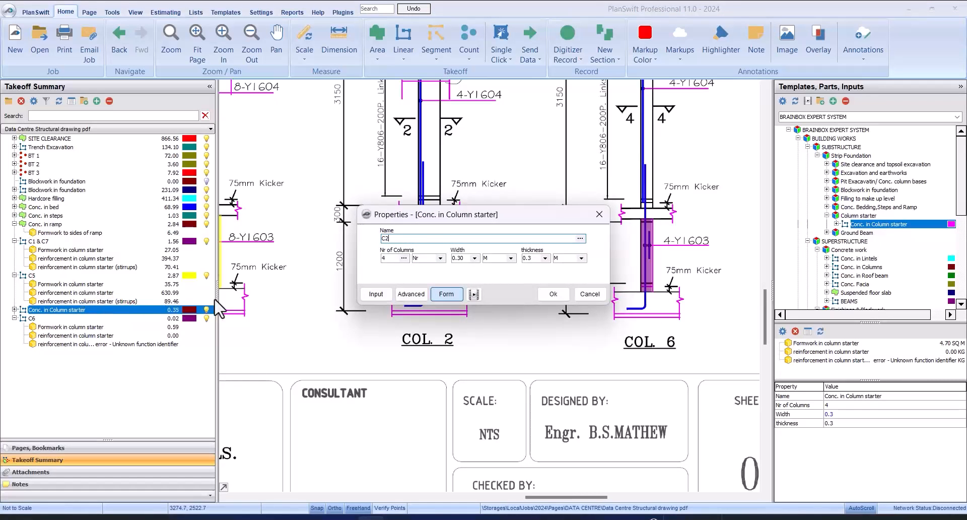
{"action": "left_click", "coordinate": [552, 294]}
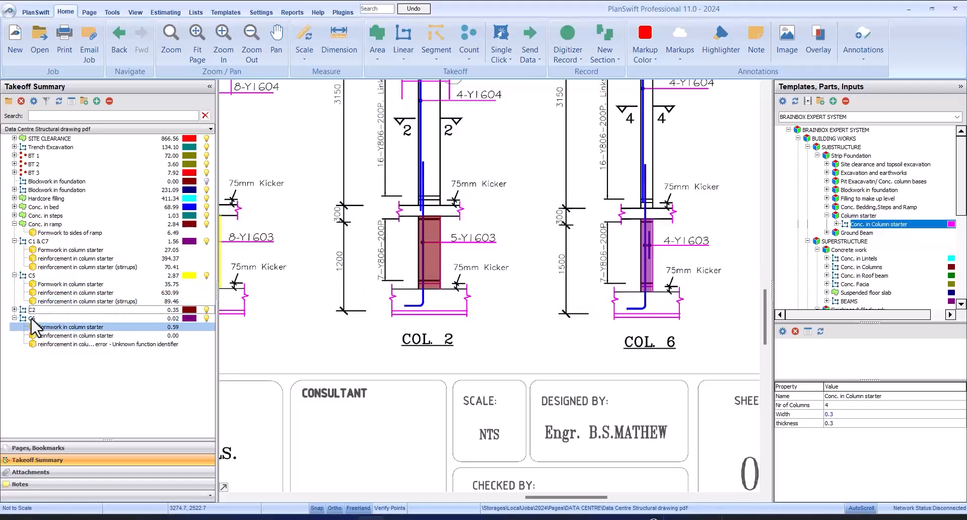
{"action": "left_click", "coordinate": [14, 309]}
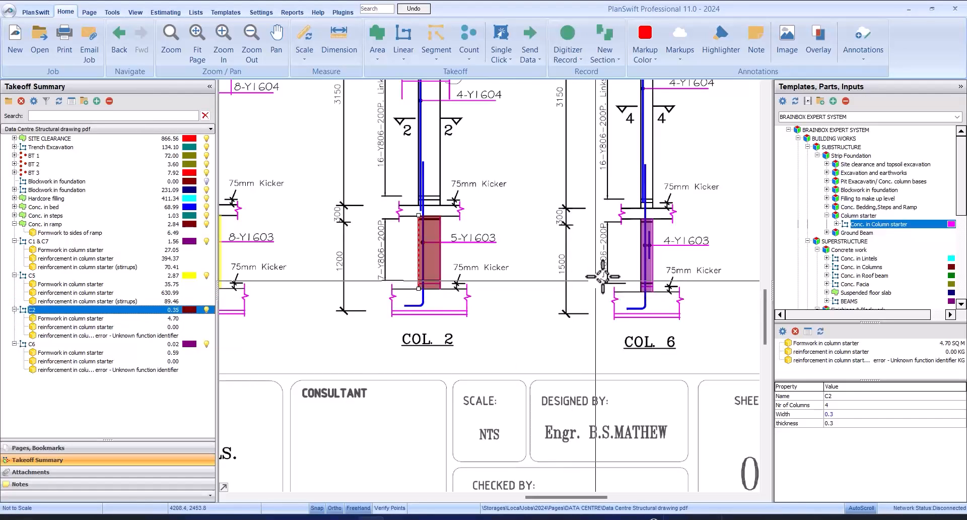
For the C2 column starter reinforcement, set the bar diameter to 16 mm and the bar weight to 1.577 kg.
{"action": "left_click", "coordinate": [451, 285]}
{"action": "scroll", "coordinate": [451, 285], "scroll_direction": "down", "scroll_amount": 2}
{"action": "scroll", "coordinate": [451, 284], "scroll_direction": "up", "scroll_amount": 3}
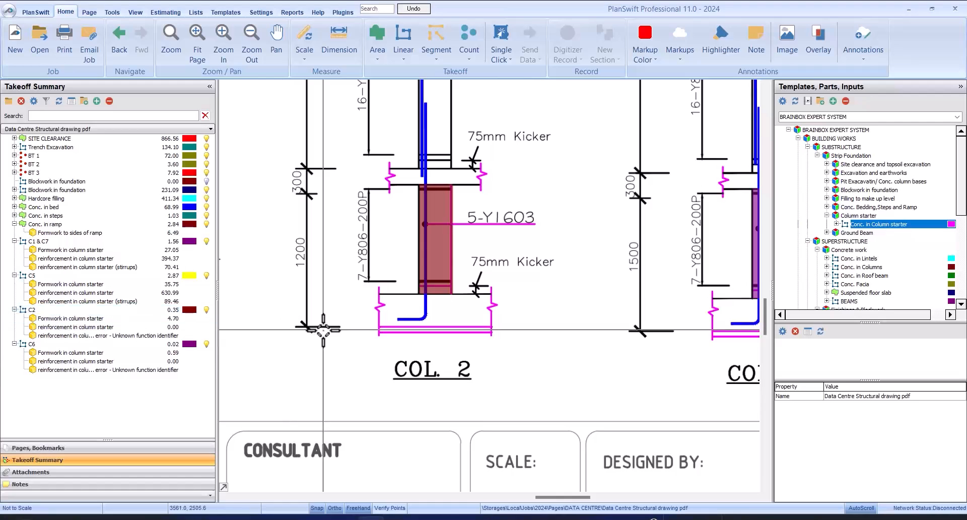
{"action": "scroll", "coordinate": [356, 287], "scroll_direction": "down", "scroll_amount": 3}
{"action": "scroll", "coordinate": [355, 287], "scroll_direction": "down", "scroll_amount": 2}
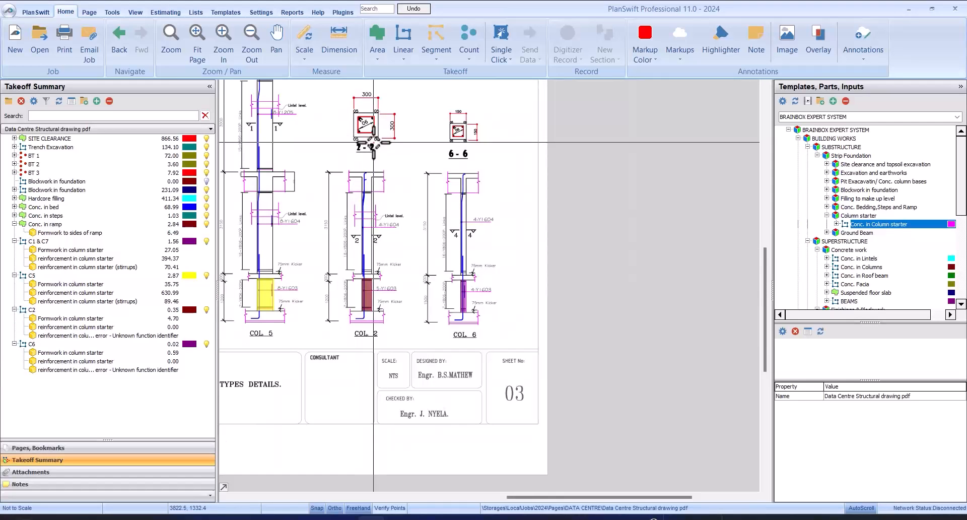
{"action": "scroll", "coordinate": [368, 293], "scroll_direction": "up", "scroll_amount": 3}
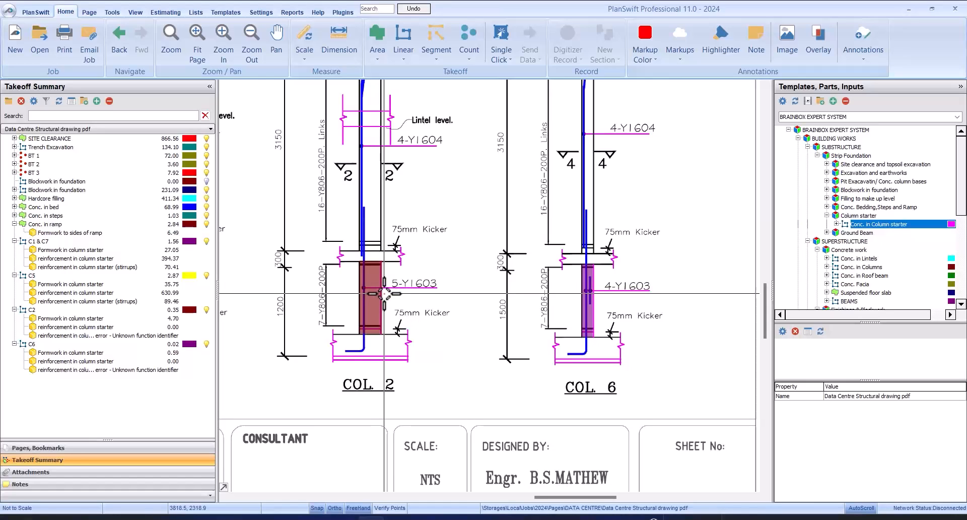
{"action": "left_click", "coordinate": [118, 319]}
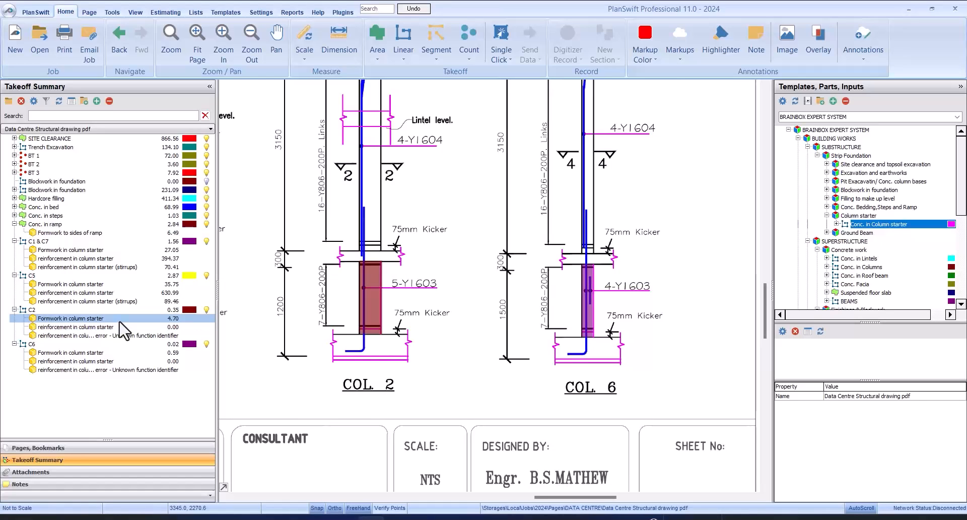
{"action": "left_click", "coordinate": [125, 327]}
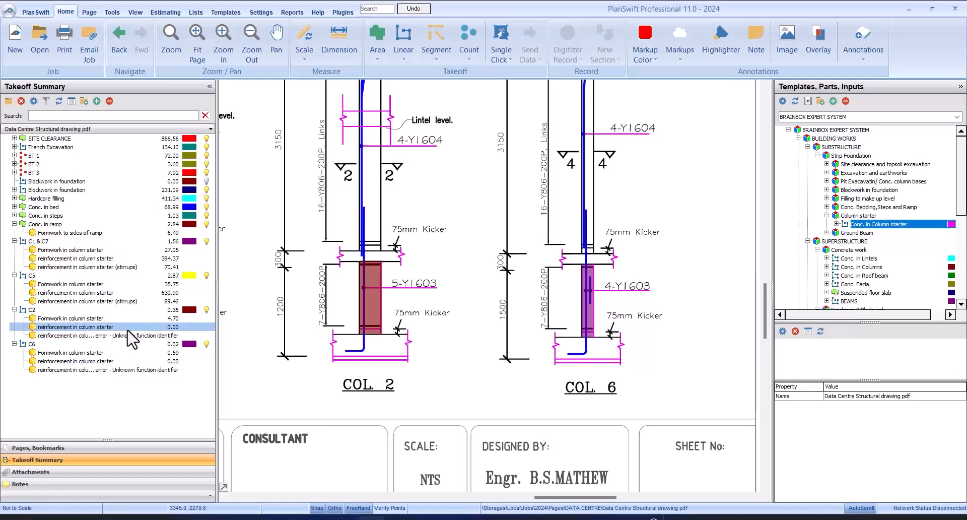
{"action": "double_click", "coordinate": [128, 328]}
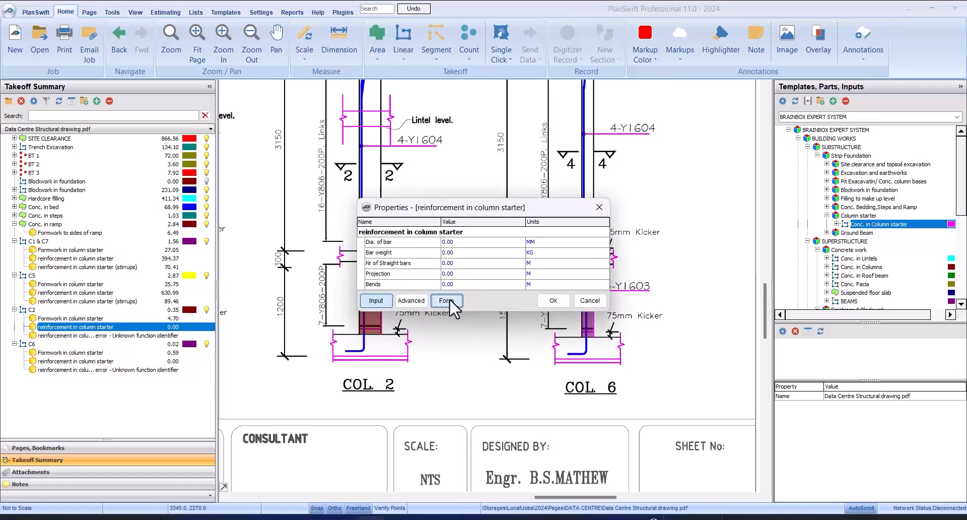
{"action": "left_click", "coordinate": [447, 300]}
{"action": "left_click_drag", "start_coordinate": [444, 293], "coordinate": [591, 288]}
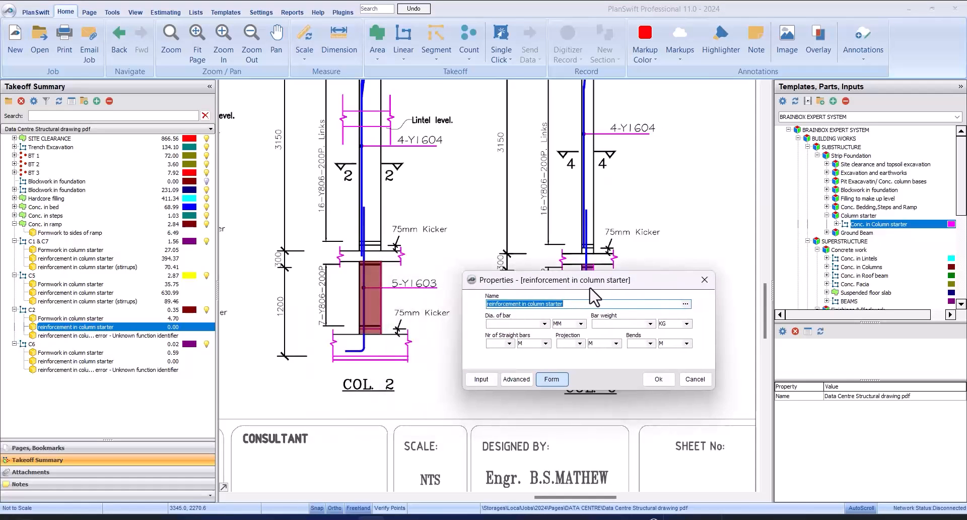
{"action": "left_click", "coordinate": [544, 324]}
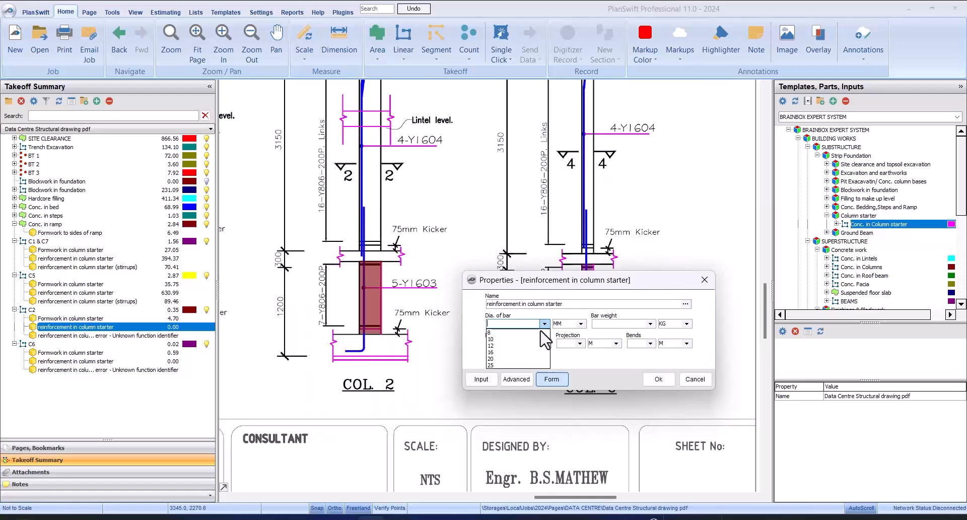
{"action": "left_click", "coordinate": [518, 352]}
{"action": "left_click", "coordinate": [650, 324]}
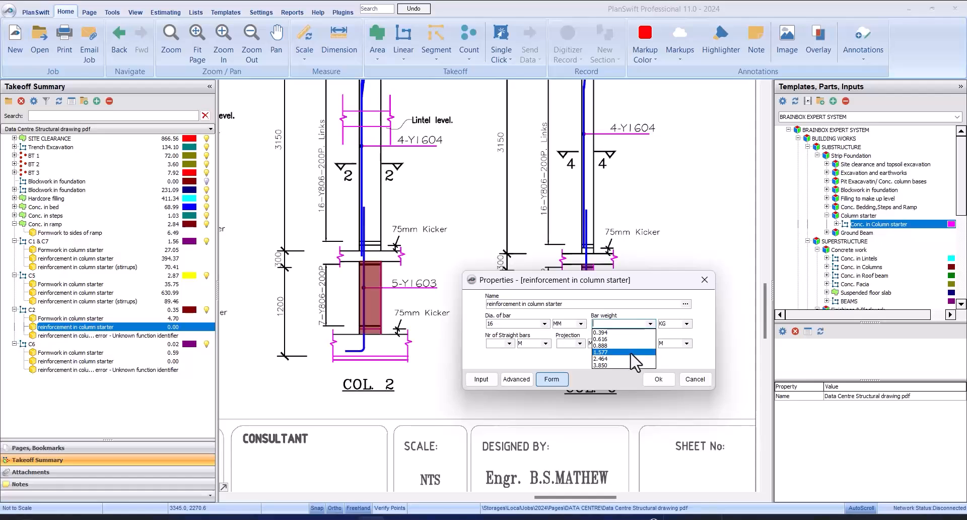
{"action": "left_click", "coordinate": [625, 352]}
Set the C2 starter reinforcement to 5 straight bars with a 0.70 m projection and 0.40 m bends, and recheck its values.
{"action": "left_click", "coordinate": [510, 344]}
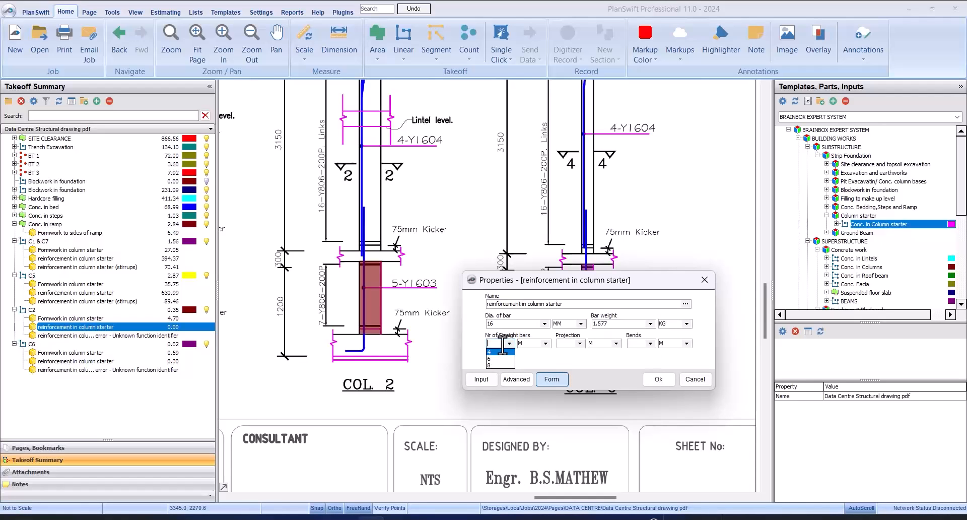
{"action": "left_click", "coordinate": [564, 346]}
{"action": "left_click", "coordinate": [563, 346]}
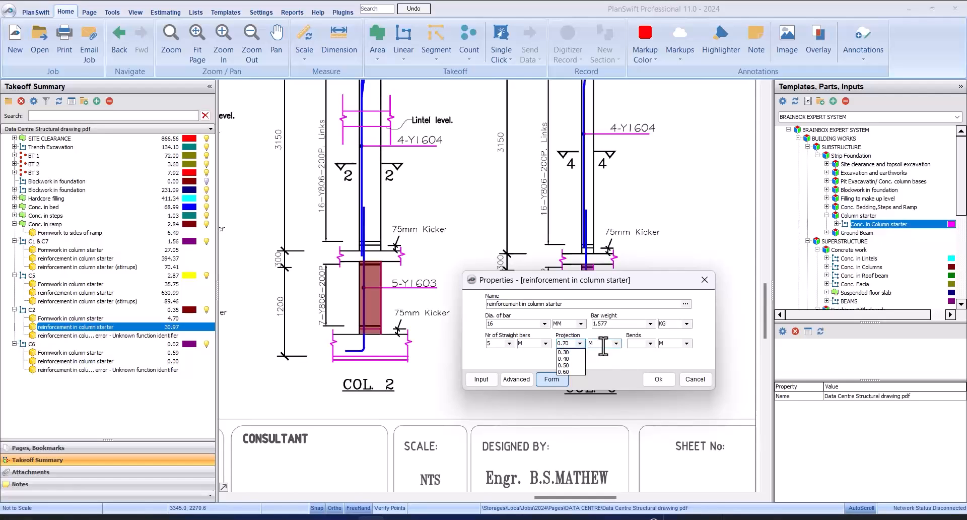
{"action": "left_click", "coordinate": [650, 344]}
{"action": "left_click", "coordinate": [644, 359]}
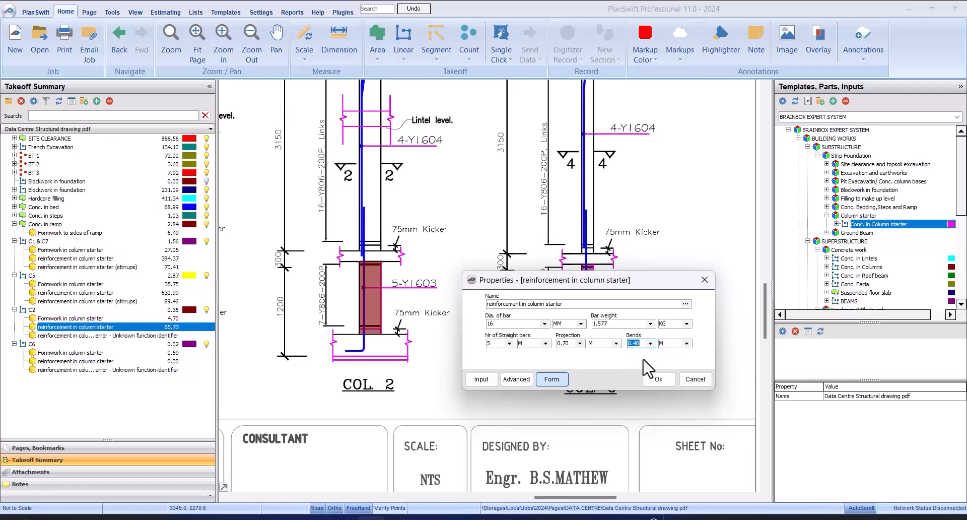
{"action": "left_click", "coordinate": [655, 377]}
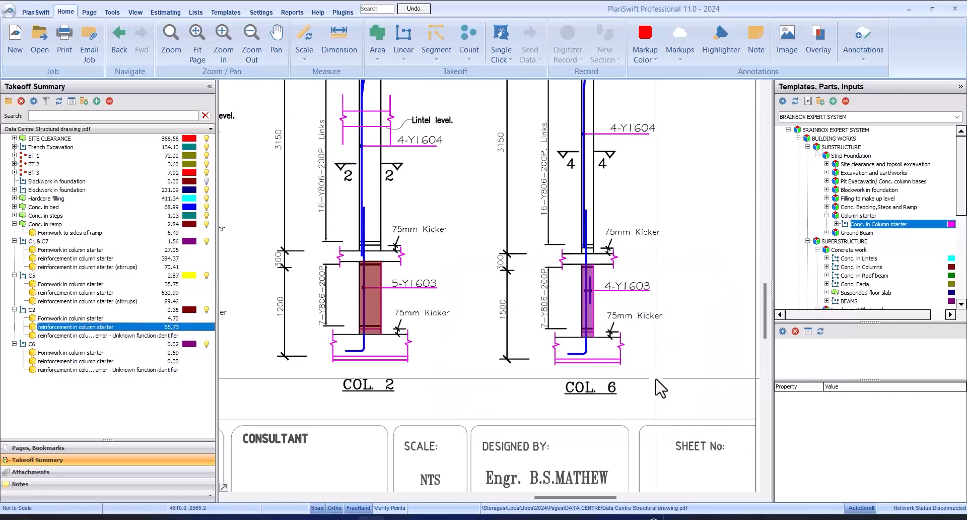
{"action": "double_click", "coordinate": [116, 328]}
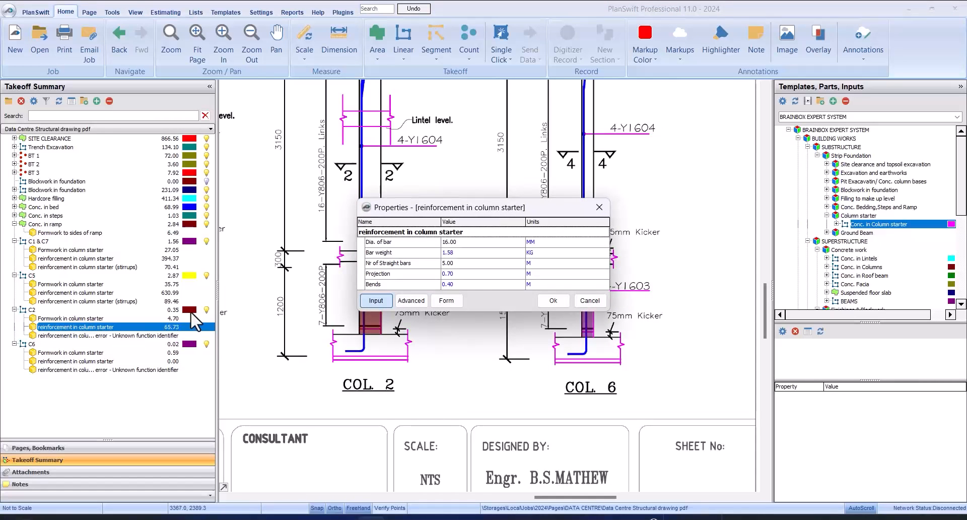
{"action": "left_click", "coordinate": [549, 301]}
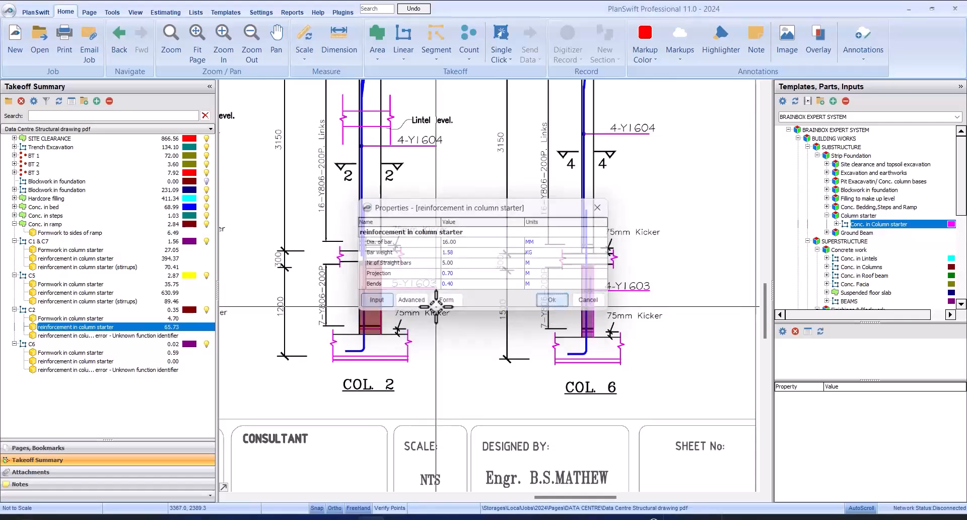
For the C2 column starter stirrups, set the bar diameter to 8 mm and the bar weight to 0.394 kg.
{"action": "left_click", "coordinate": [168, 345]}
{"action": "double_click", "coordinate": [167, 336]}
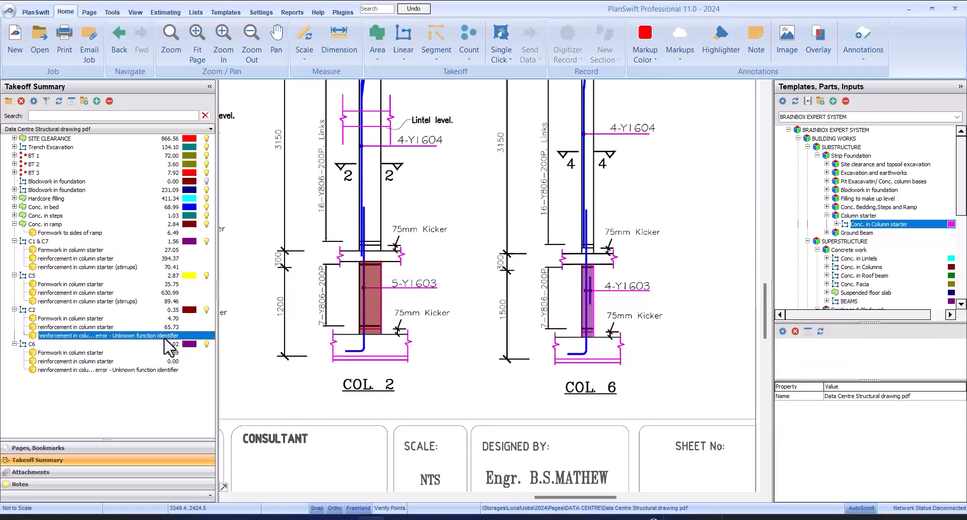
{"action": "left_click", "coordinate": [446, 301]}
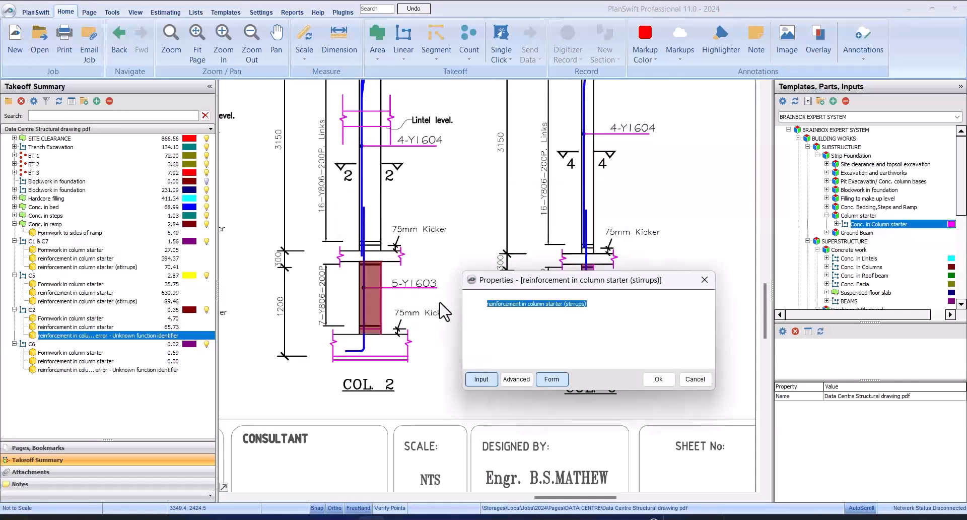
{"action": "left_click", "coordinate": [544, 324]}
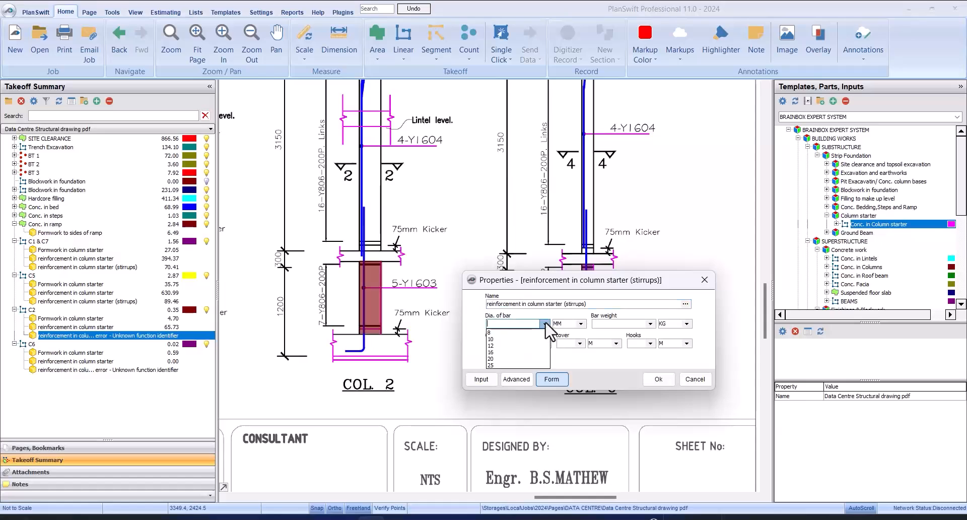
{"action": "left_click", "coordinate": [543, 335]}
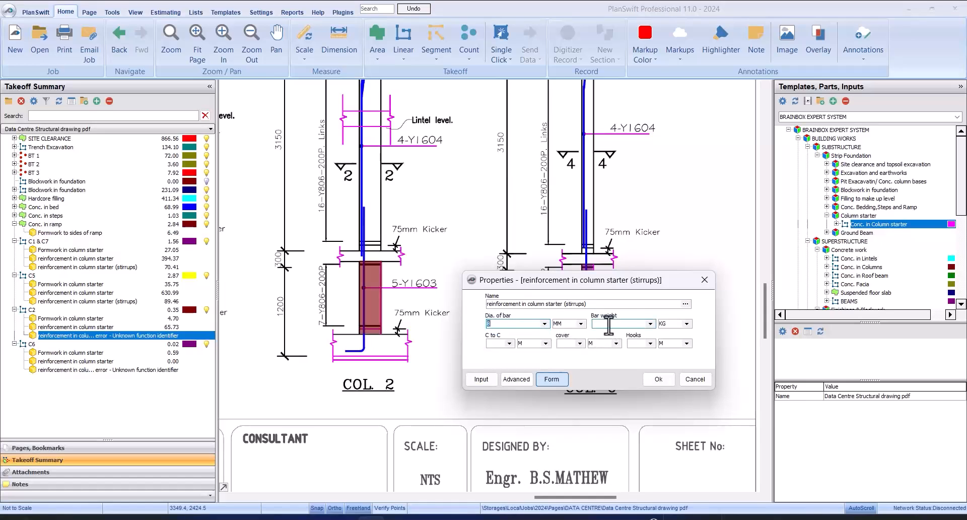
{"action": "left_click", "coordinate": [650, 324]}
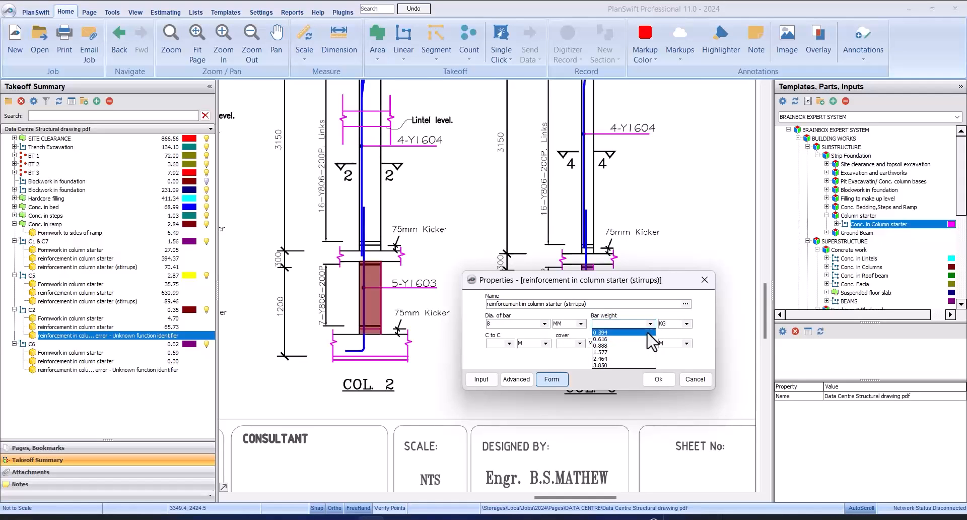
{"action": "left_click", "coordinate": [648, 333]}
Set the C2 stirrups to 0.20 m centre-to-centre spacing, 0.05 m cover and 0.15 m hooks.
{"action": "left_click", "coordinate": [508, 343]}
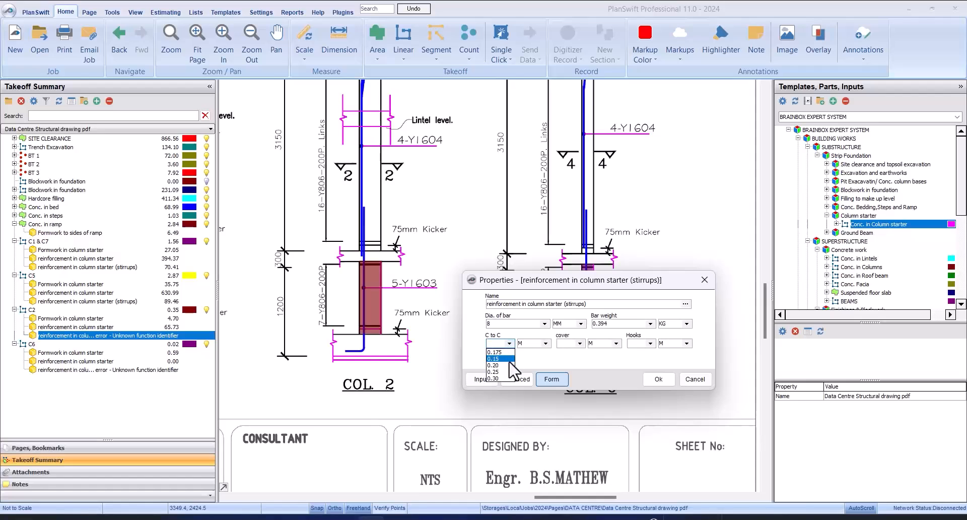
{"action": "left_click", "coordinate": [509, 362]}
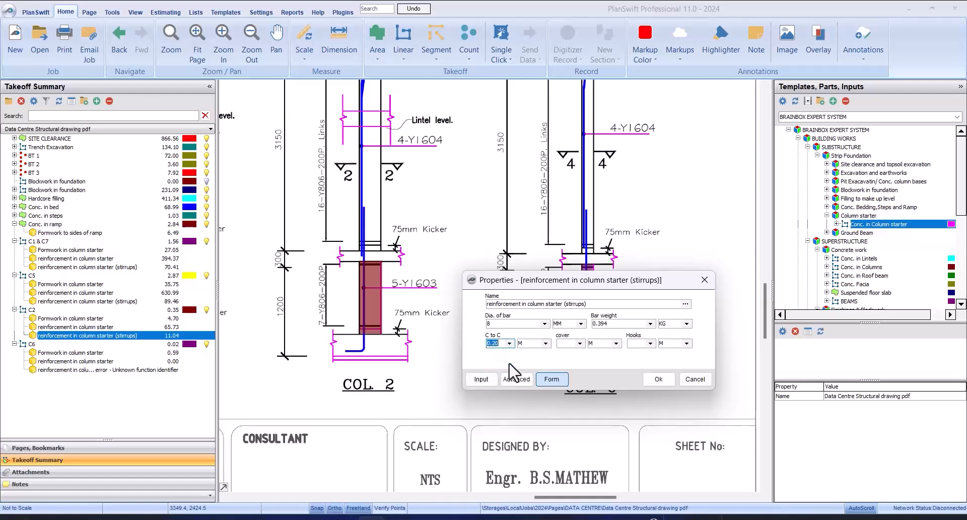
{"action": "left_click", "coordinate": [580, 343]}
{"action": "left_click", "coordinate": [589, 350]}
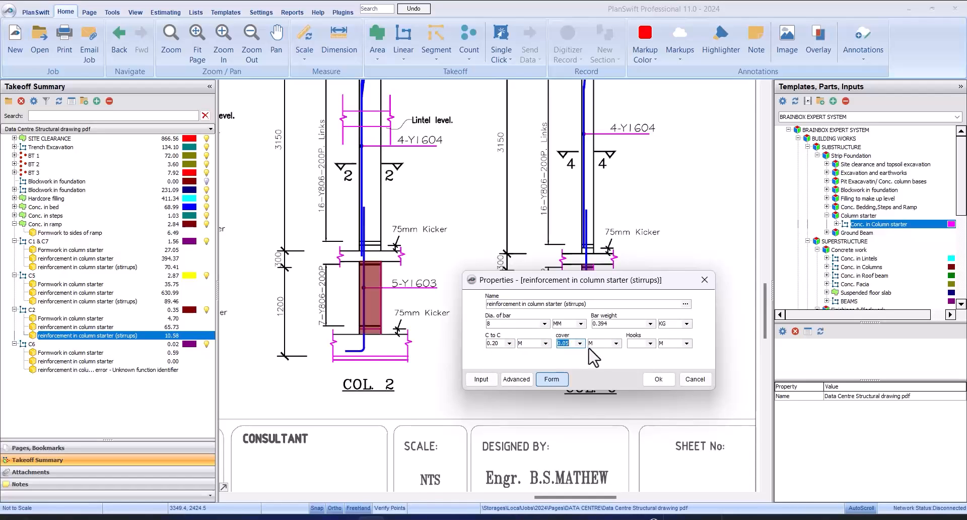
{"action": "left_click", "coordinate": [650, 343]}
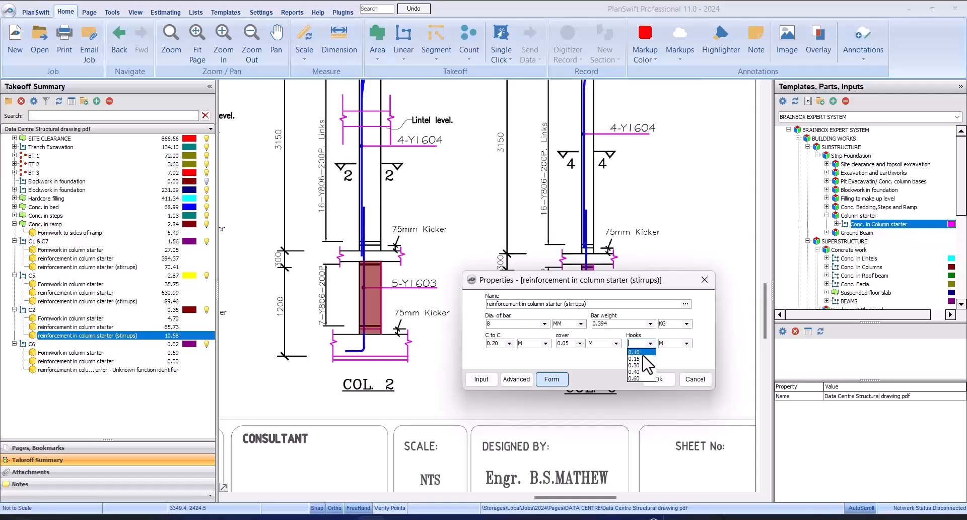
{"action": "left_click", "coordinate": [639, 359]}
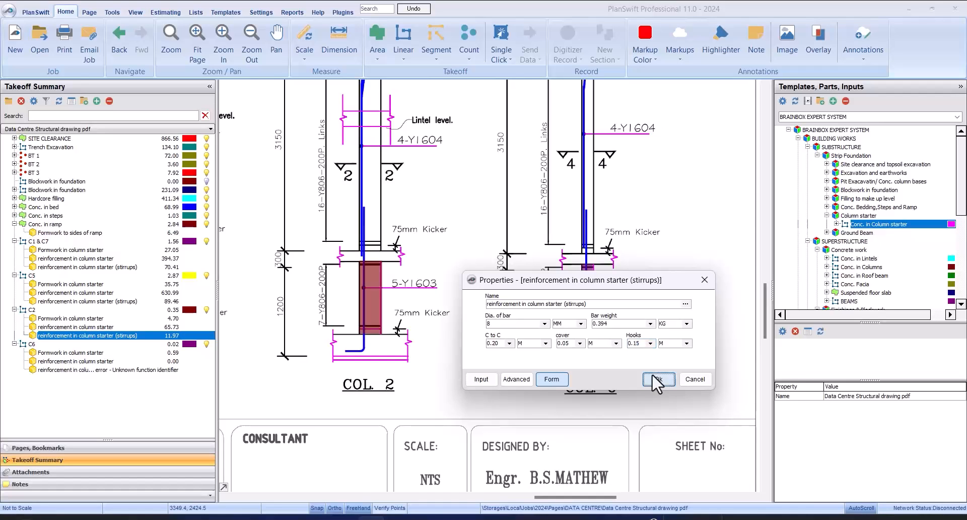
{"action": "left_click", "coordinate": [657, 380]}
For the C6 column starter reinforcement, set the bar diameter to 16 mm and the bar weight to 1.577 kg.
{"action": "mouse_move", "coordinate": [173, 336]}
{"action": "left_mouse_down"}
{"action": "mouse_move", "coordinate": [103, 357]}
{"action": "mouse_move", "coordinate": [111, 366]}
{"action": "left_mouse_up"}
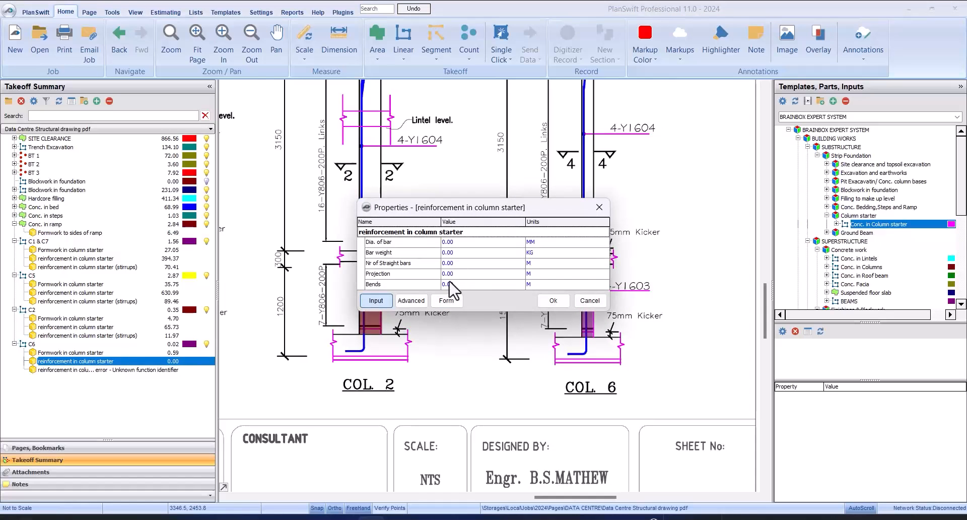
{"action": "left_click", "coordinate": [446, 300]}
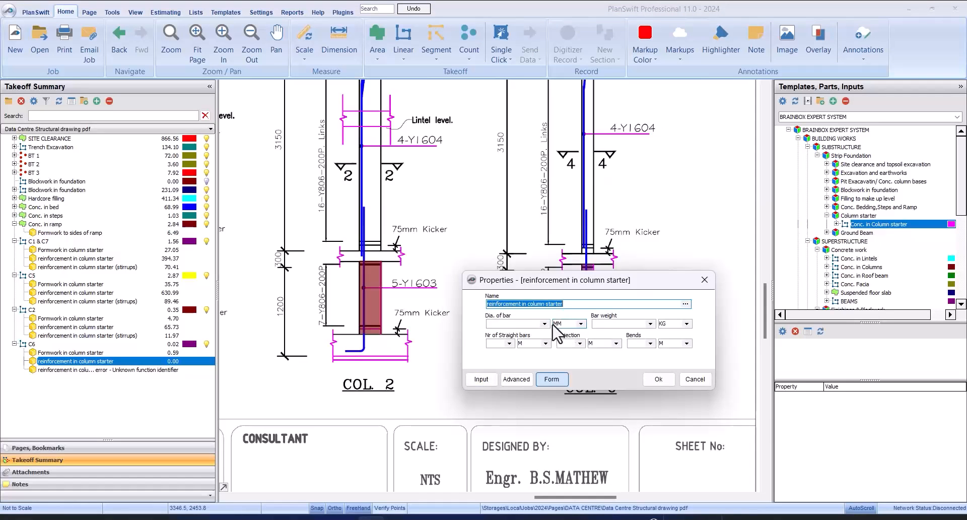
{"action": "left_click_drag", "start_coordinate": [580, 287], "coordinate": [464, 312]}
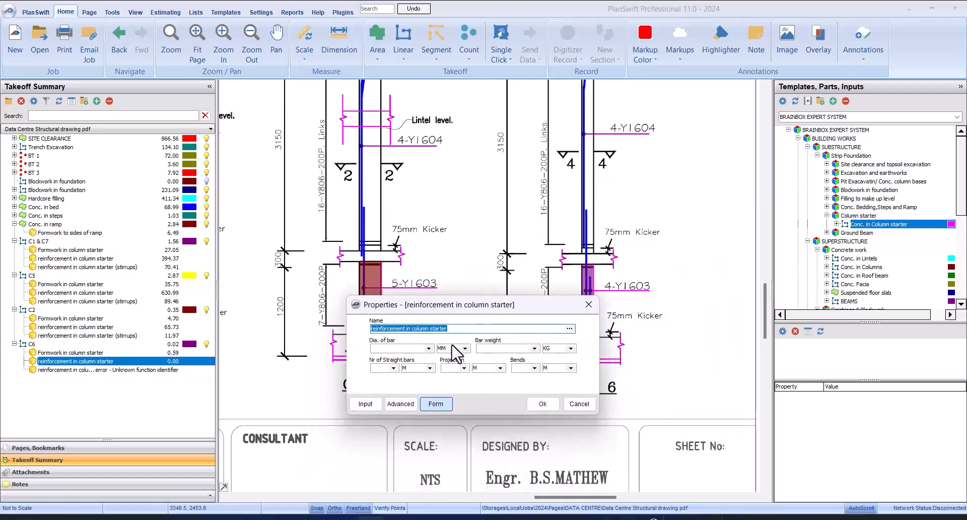
{"action": "left_click", "coordinate": [429, 348]}
{"action": "left_click", "coordinate": [426, 377]}
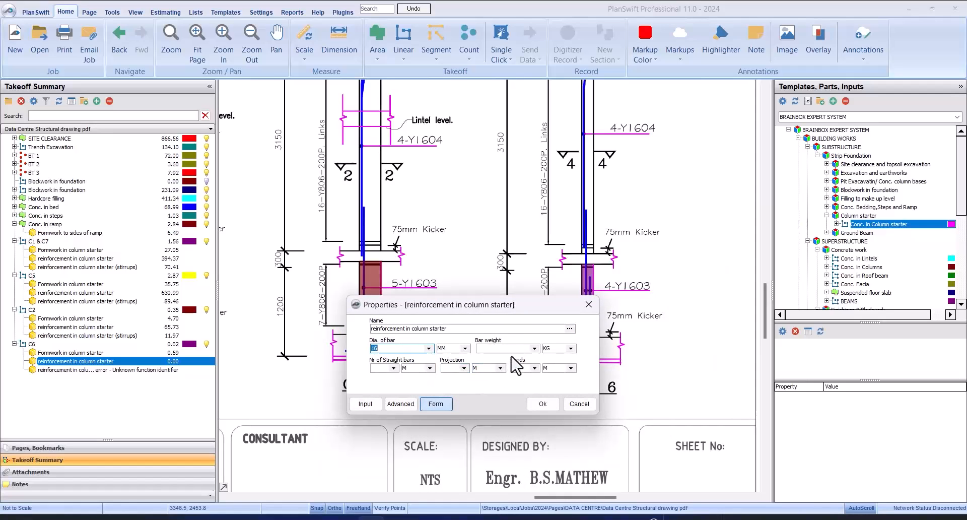
{"action": "left_click", "coordinate": [533, 349]}
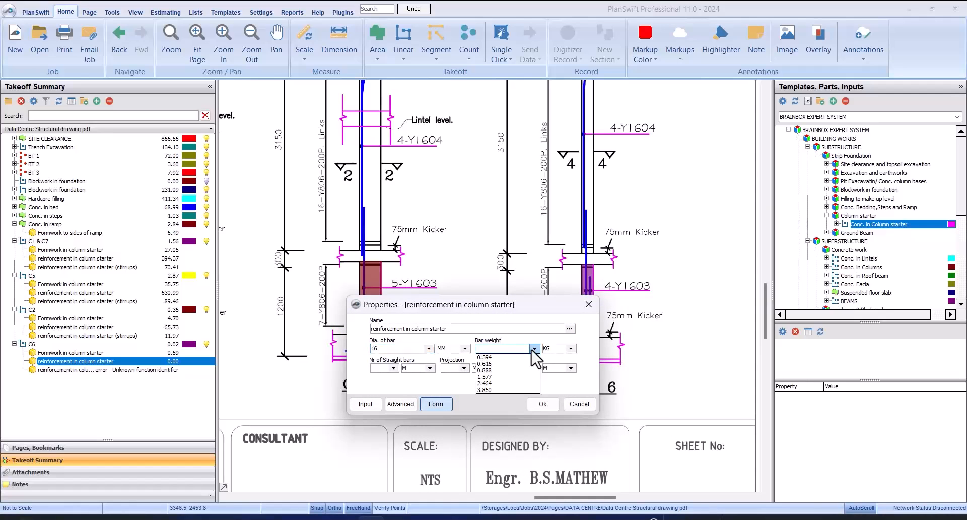
{"action": "left_click", "coordinate": [513, 386]}
Set the C6 starter reinforcement to 4 straight bars with a 0.70 m projection and 0.40 m bends.
{"action": "left_click", "coordinate": [393, 367]}
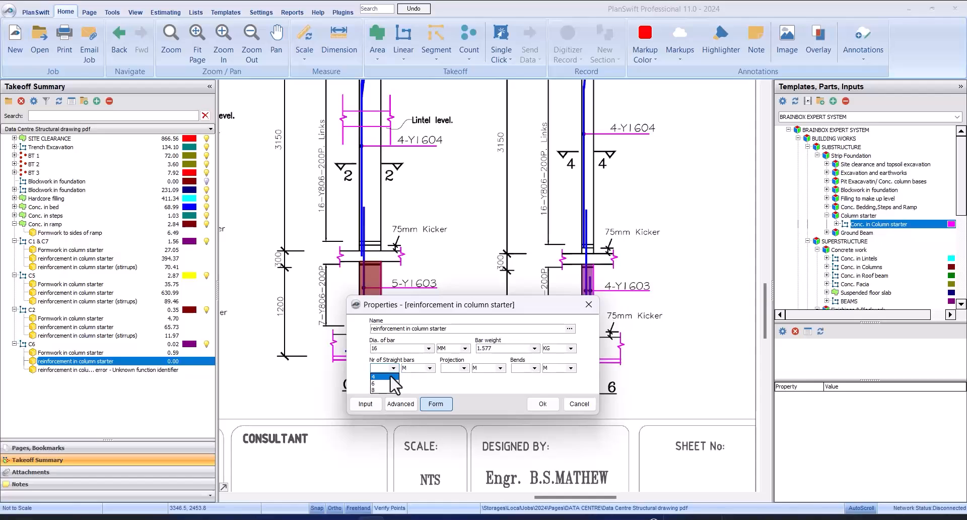
{"action": "left_click", "coordinate": [391, 377]}
{"action": "left_click", "coordinate": [455, 368]}
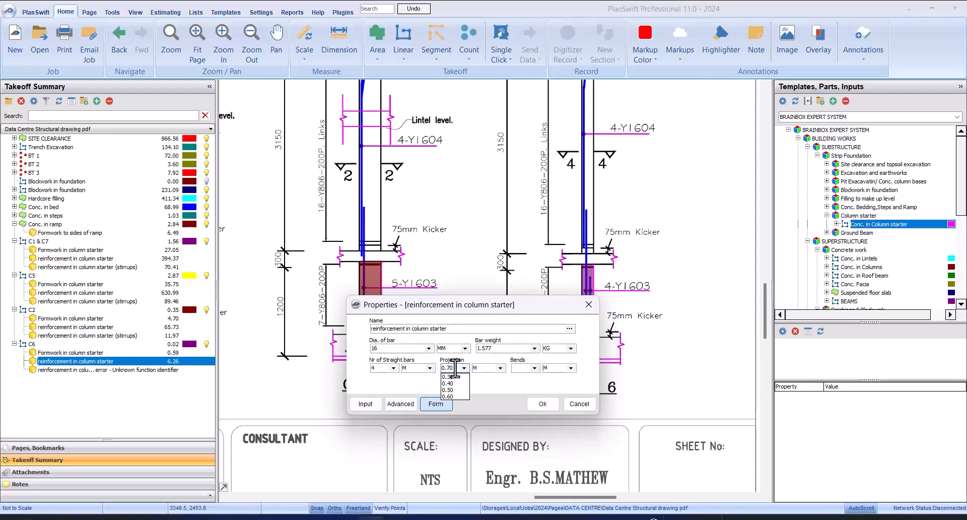
{"action": "left_click", "coordinate": [534, 367]}
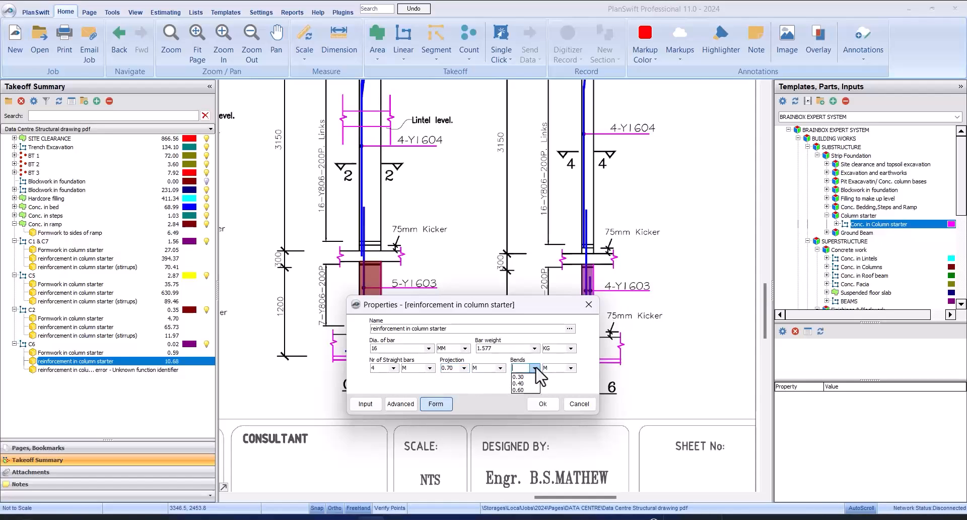
{"action": "left_click", "coordinate": [542, 403]}
For the C6 column starter stirrups, set the bar diameter to 8 mm and the bar weight to 0.394 kg.
{"action": "left_click", "coordinate": [160, 372]}
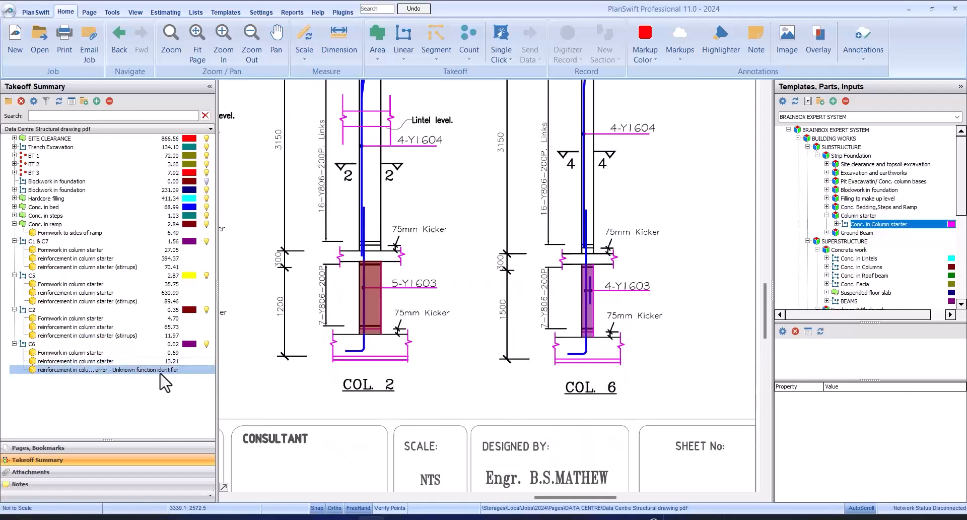
{"action": "double_click", "coordinate": [160, 372]}
{"action": "left_click_drag", "start_coordinate": [488, 215], "coordinate": [388, 309]}
{"action": "left_click", "coordinate": [355, 398]}
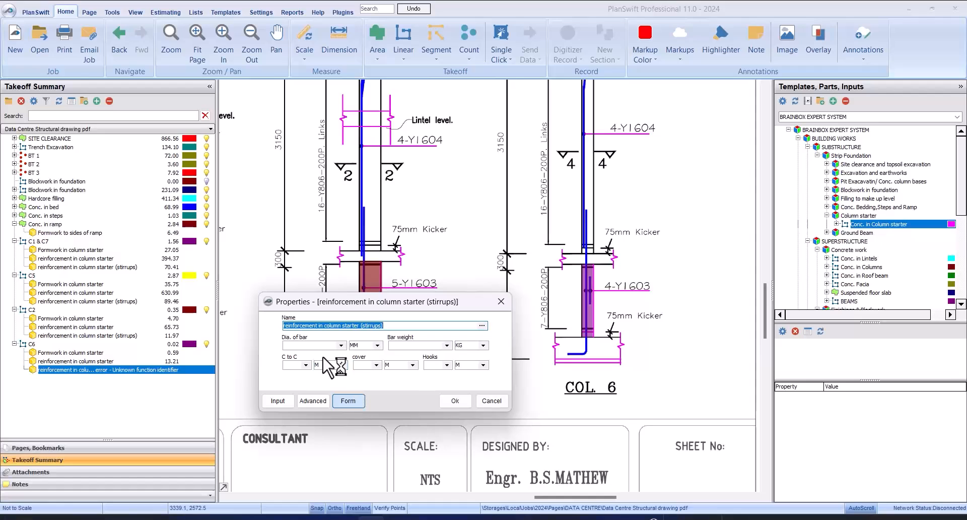
{"action": "left_click", "coordinate": [341, 345]}
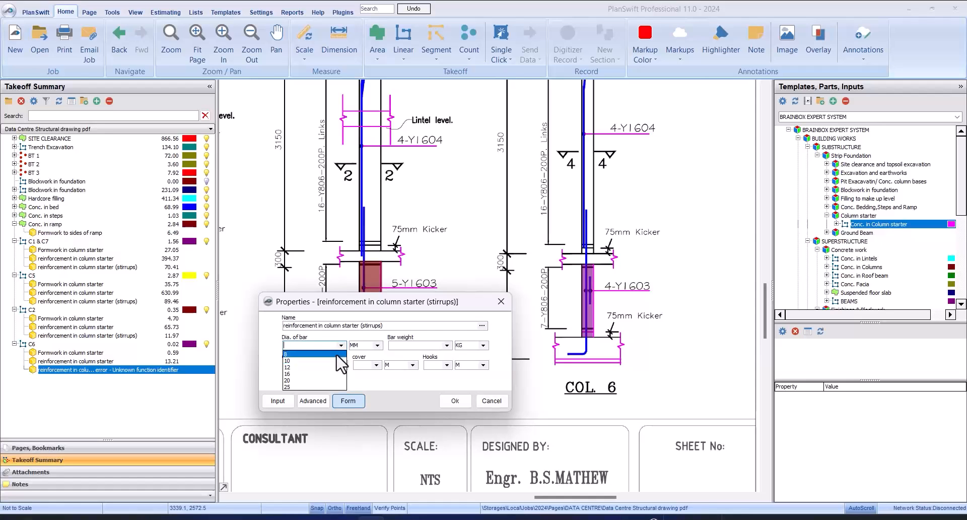
{"action": "left_click", "coordinate": [323, 354]}
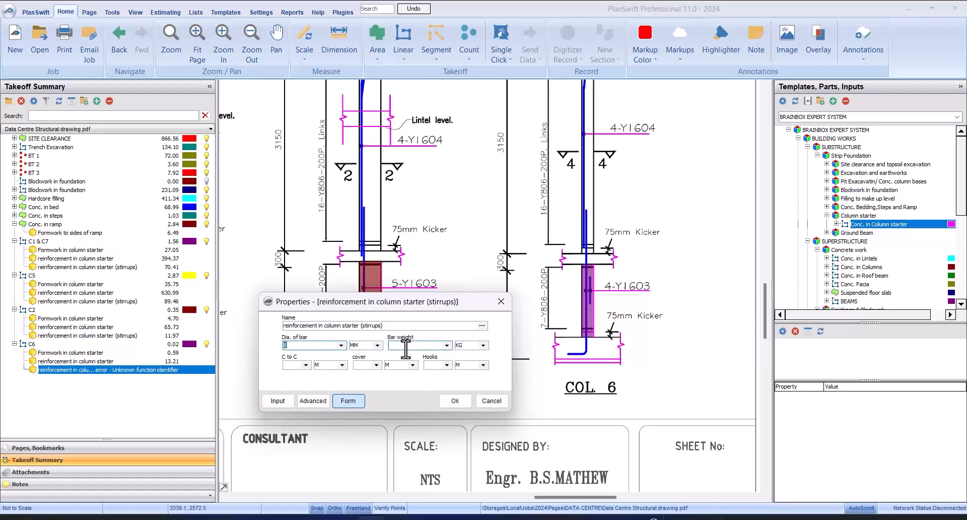
{"action": "left_click", "coordinate": [446, 346]}
{"action": "left_click", "coordinate": [438, 362]}
Set the C6 stirrups to 0.20 m centre-to-centre spacing, 0.05 m cover and 0.15 m hooks.
{"action": "left_click", "coordinate": [306, 364]}
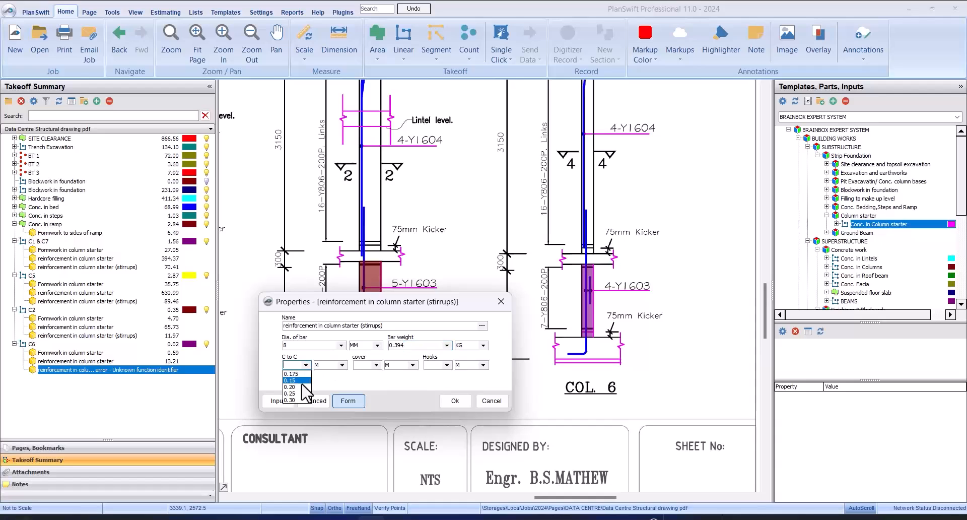
{"action": "left_click", "coordinate": [303, 394]}
{"action": "left_click", "coordinate": [376, 365]}
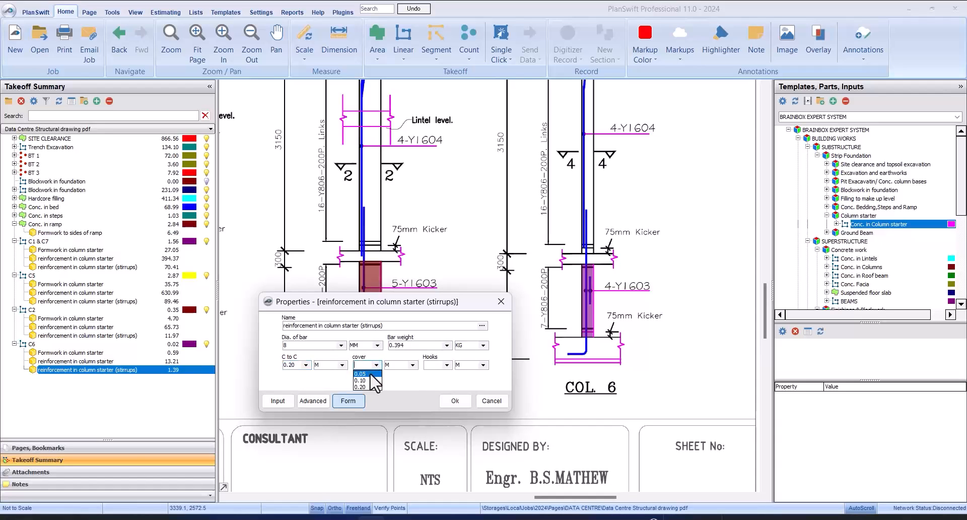
{"action": "left_click", "coordinate": [367, 389]}
{"action": "left_click", "coordinate": [447, 365]}
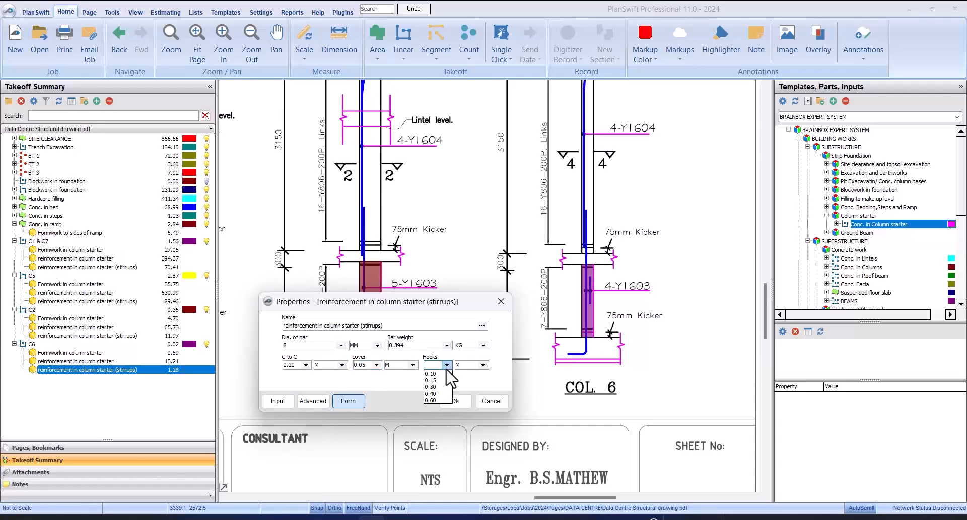
{"action": "left_click", "coordinate": [447, 379]}
{"action": "left_click", "coordinate": [458, 398]}
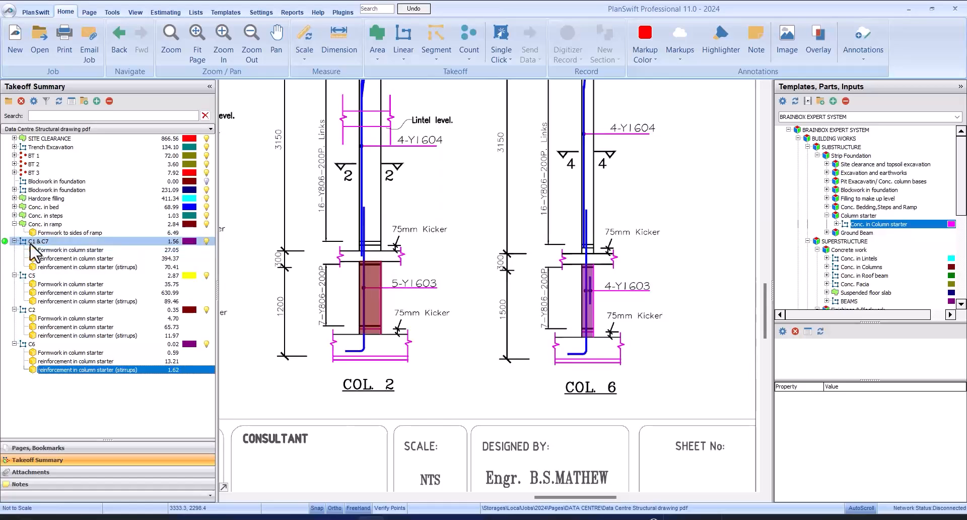
Collapse the Conc. in ramp, C1 & C7, C5, C2 and C6 items in the takeoff summary.
{"action": "left_click", "coordinate": [14, 224]}
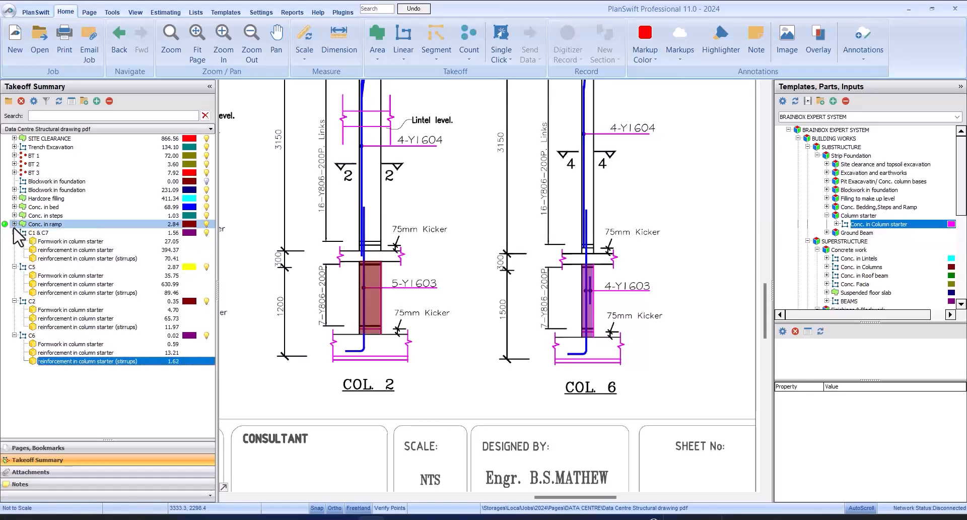
{"action": "left_click", "coordinate": [14, 232]}
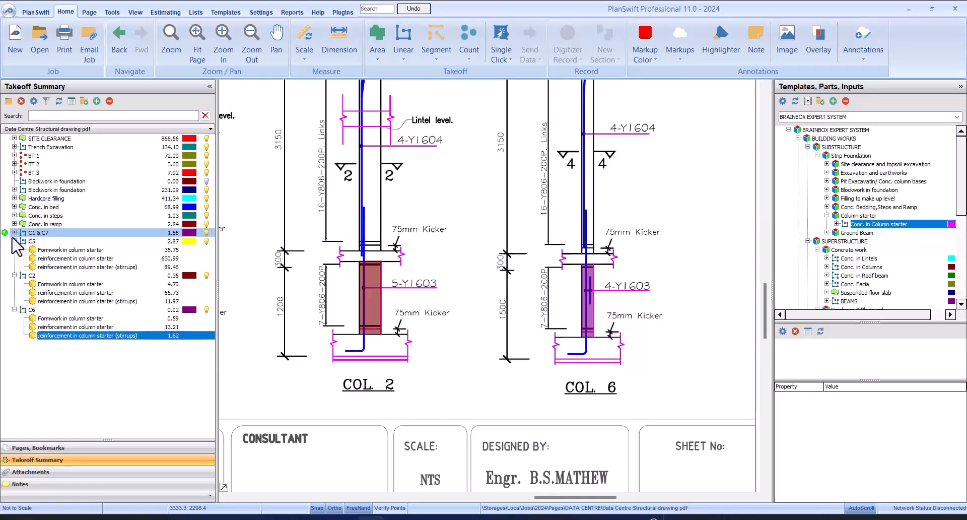
{"action": "left_click", "coordinate": [14, 241]}
{"action": "left_click", "coordinate": [14, 250]}
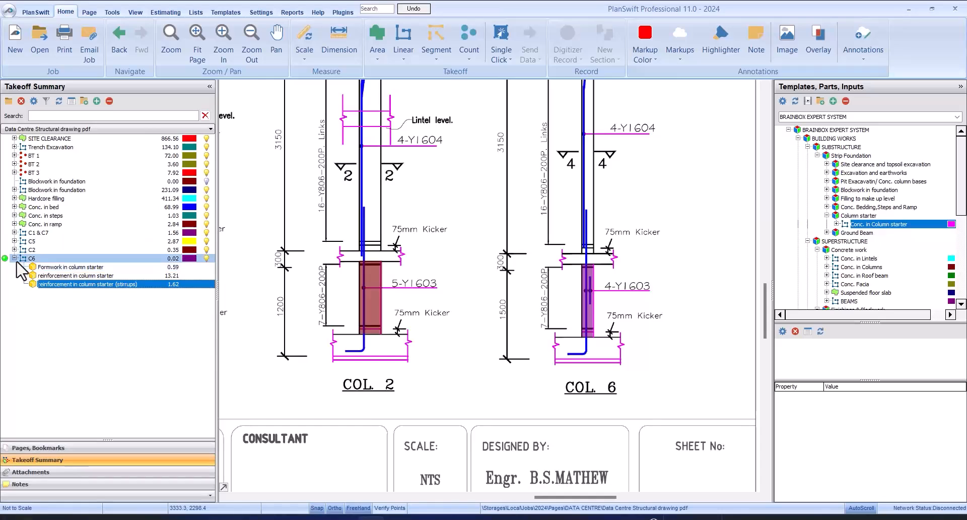
{"action": "left_click", "coordinate": [14, 258]}
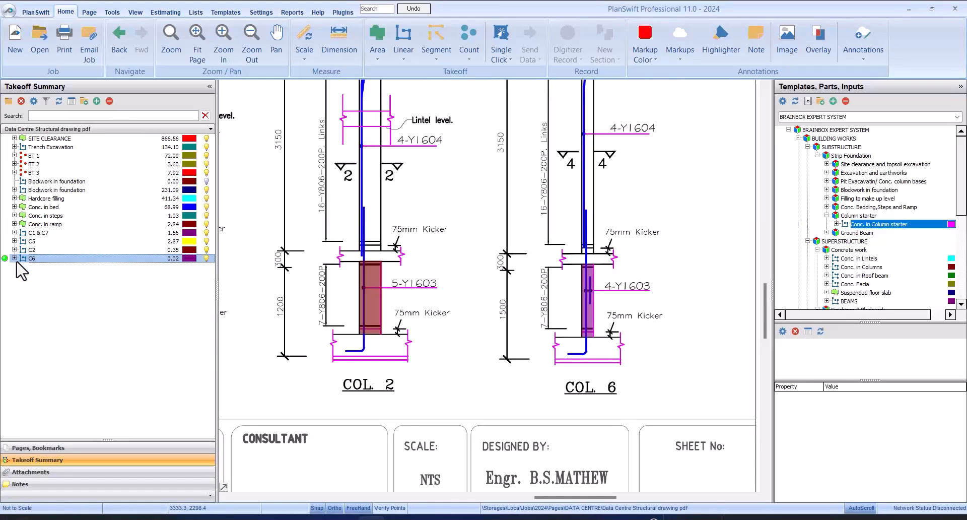
Review the column starter items C1 & C7, C5, C2 and C6 and the column base items BT 1 to BT 3.
{"action": "left_click", "coordinate": [135, 233]}
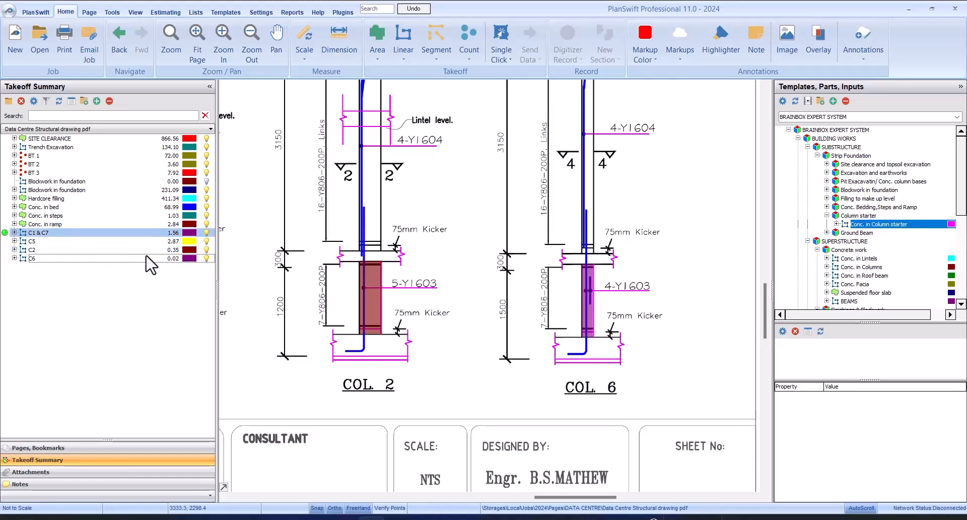
{"action": "left_click", "coordinate": [88, 241]}
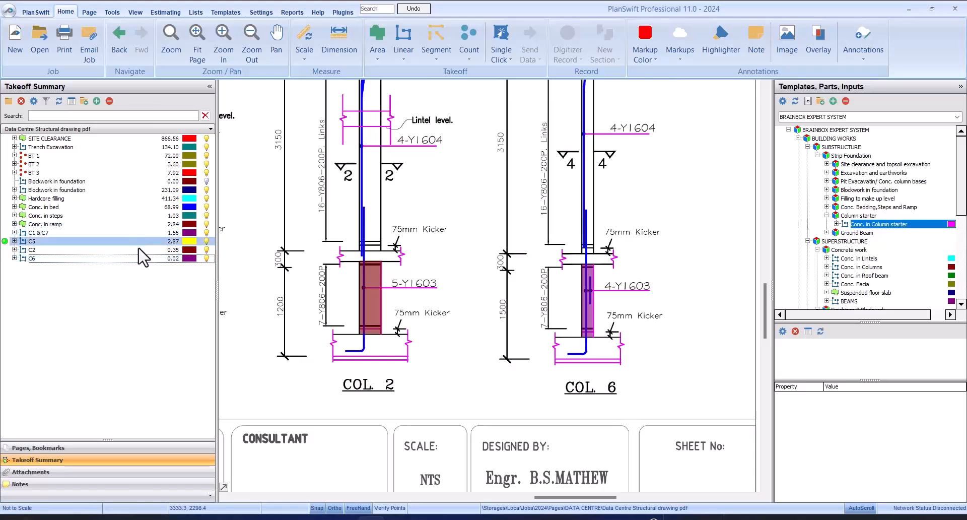
{"action": "left_click", "coordinate": [118, 274]}
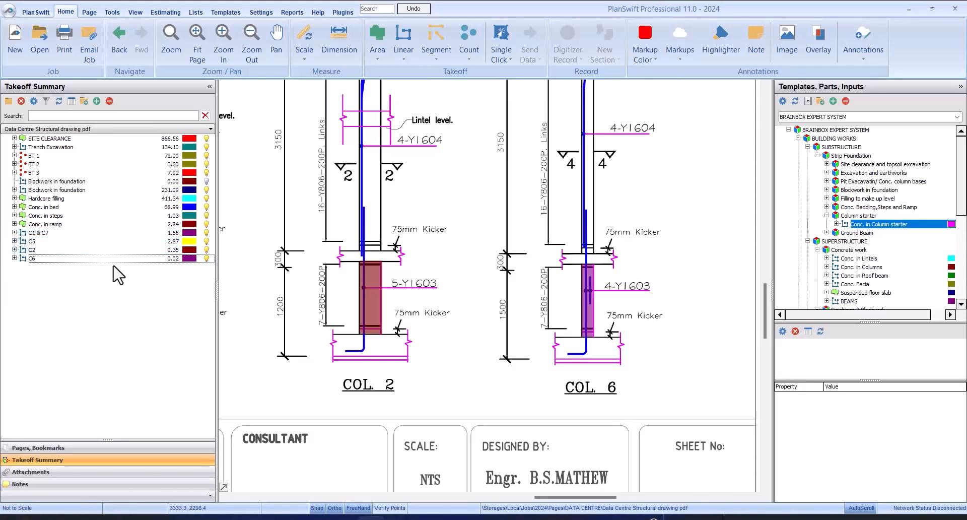
{"action": "left_click", "coordinate": [114, 258]}
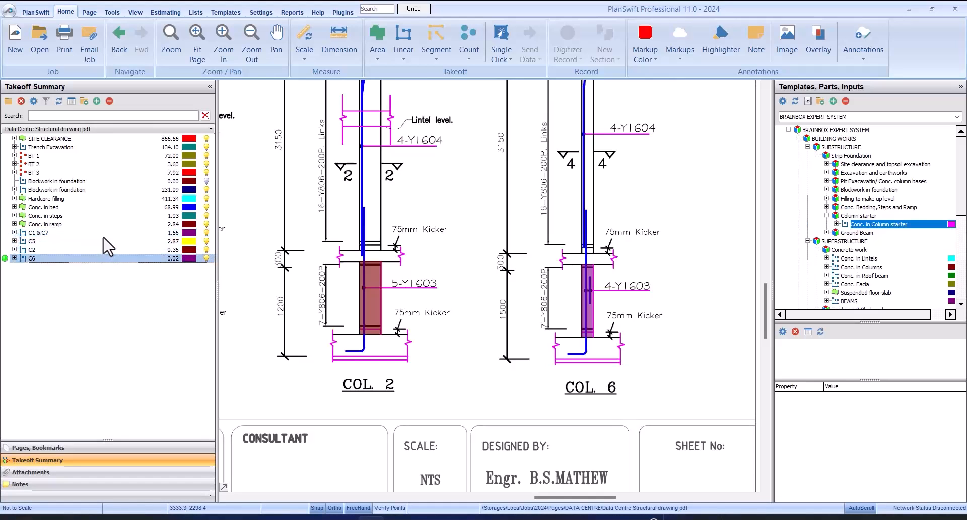
{"action": "left_click", "coordinate": [70, 249]}
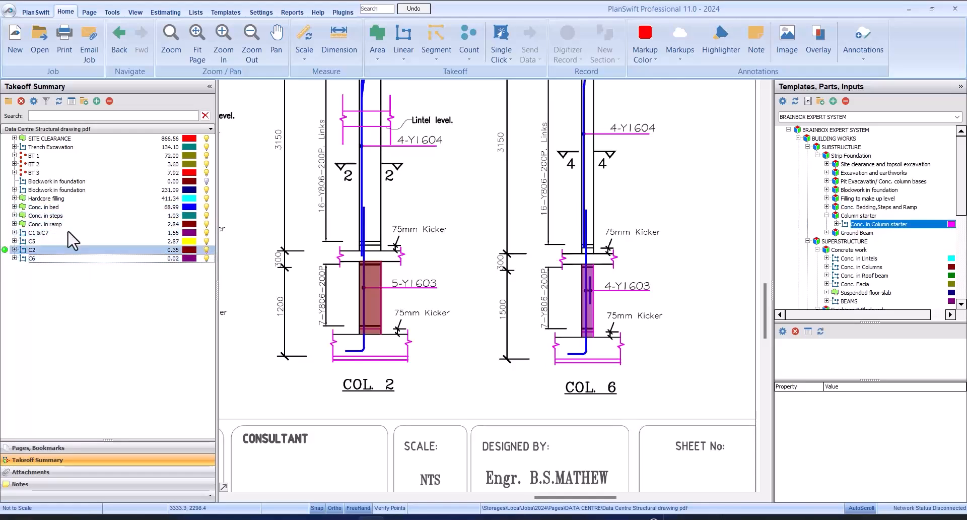
{"action": "left_click", "coordinate": [102, 276]}
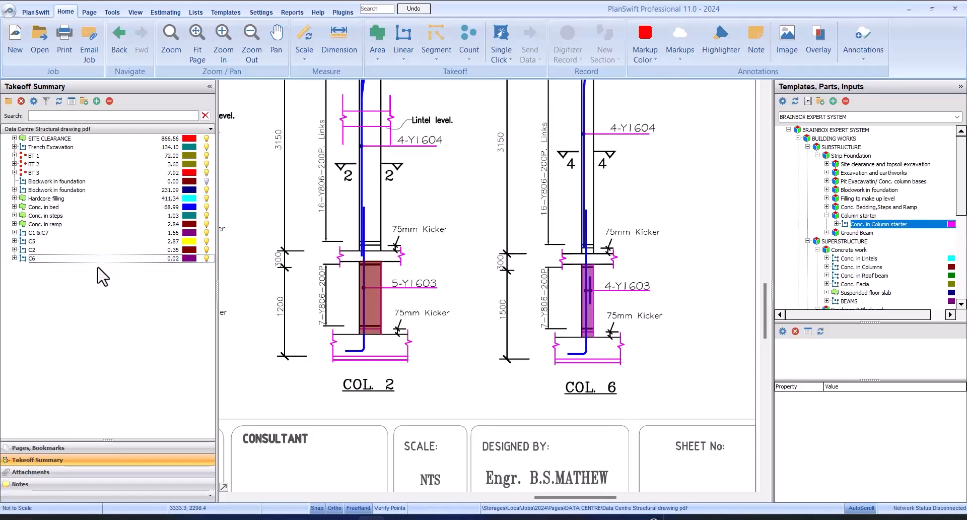
{"action": "left_click", "coordinate": [69, 156]}
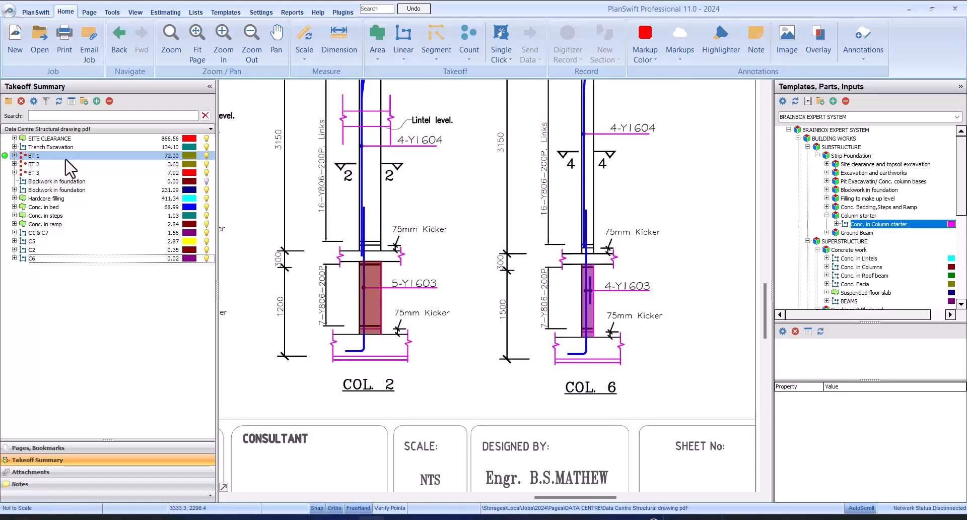
{"action": "left_click", "coordinate": [69, 172]}
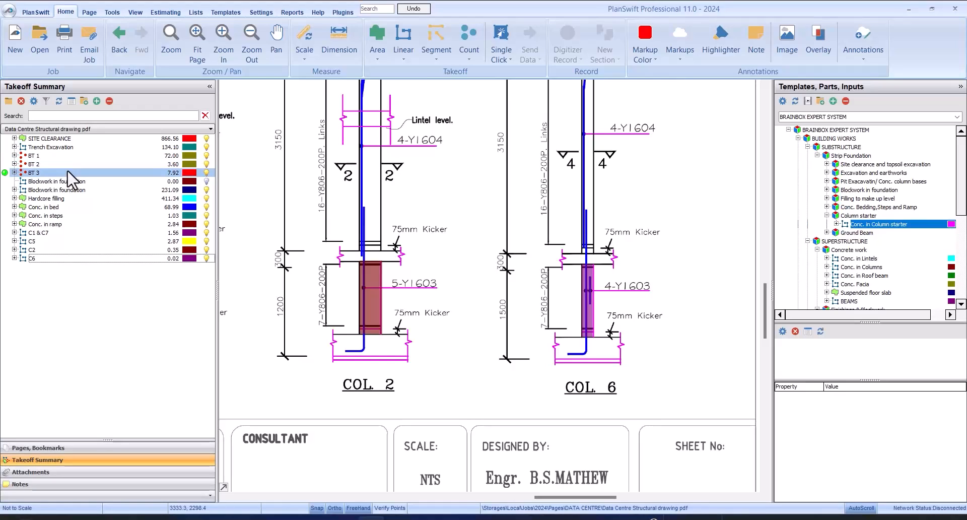
{"action": "left_click", "coordinate": [71, 158]}
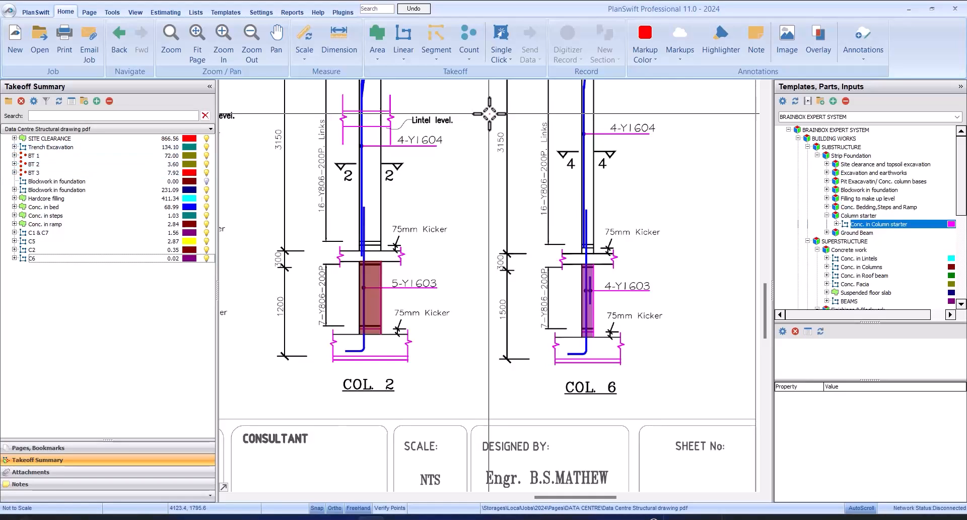
Collapse the Column starter and Strip Foundation template groups and select the Conc. in Lintels template under the superstructure concrete work.
{"action": "left_click", "coordinate": [876, 233]}
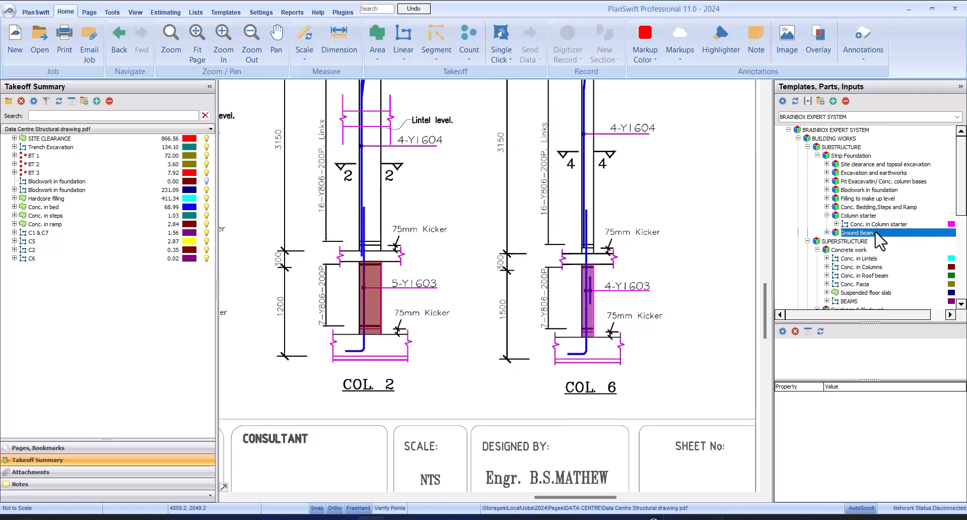
{"action": "left_click", "coordinate": [837, 215]}
{"action": "left_click", "coordinate": [827, 216]}
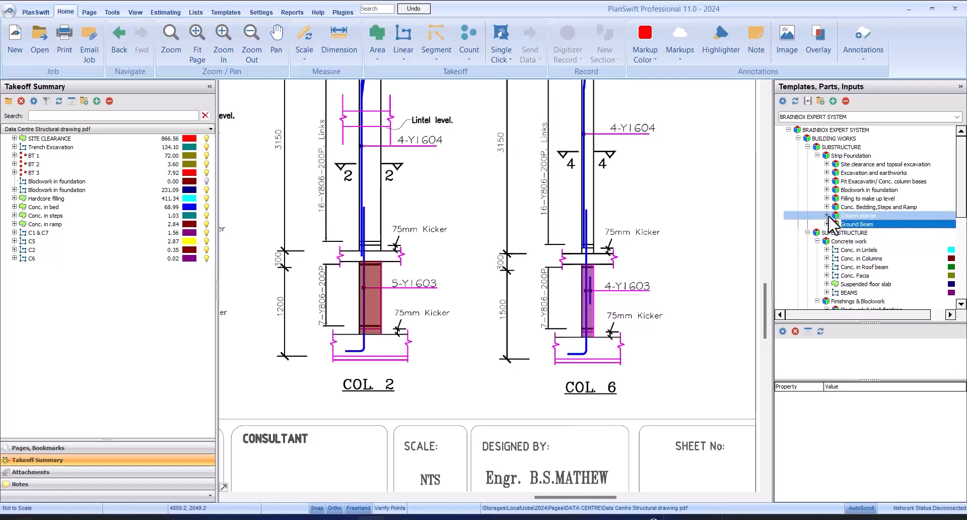
{"action": "left_click", "coordinate": [840, 223]}
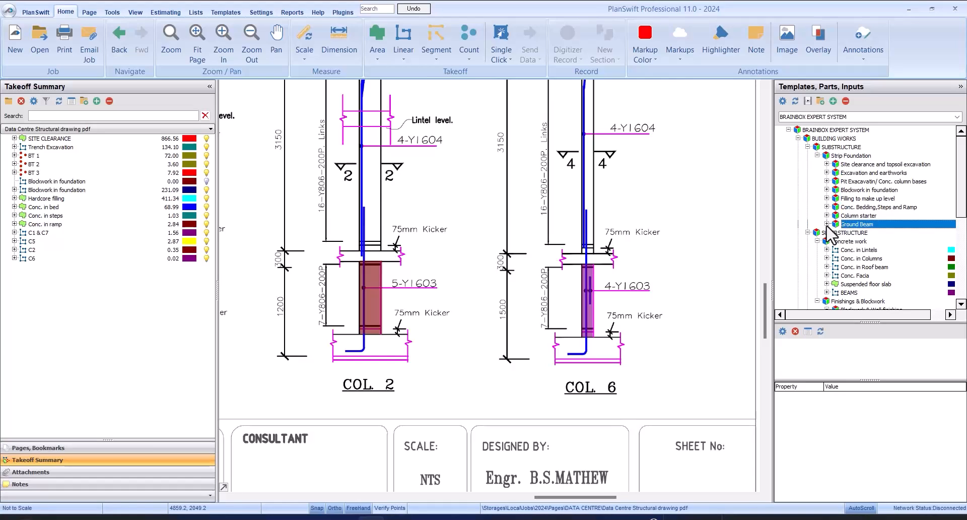
{"action": "left_click", "coordinate": [832, 234]}
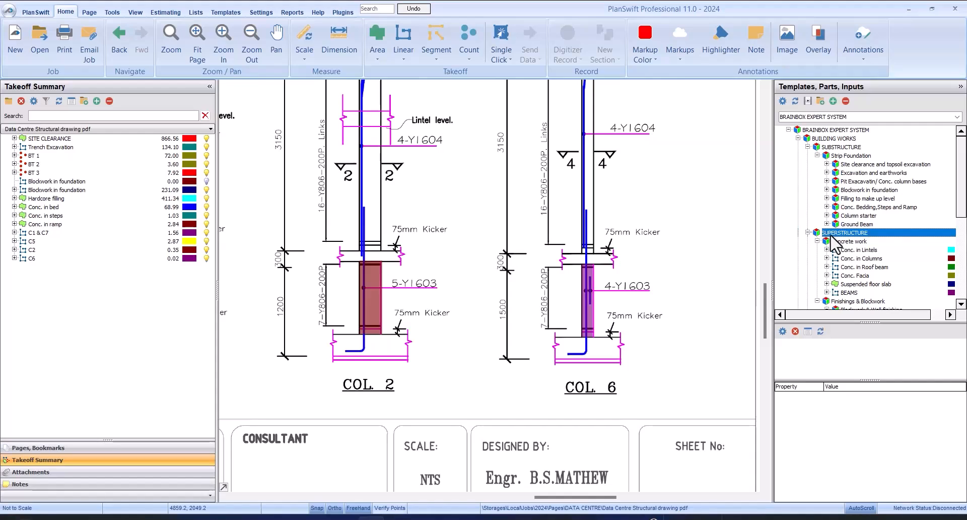
{"action": "left_click", "coordinate": [818, 156]}
{"action": "left_click", "coordinate": [826, 171]}
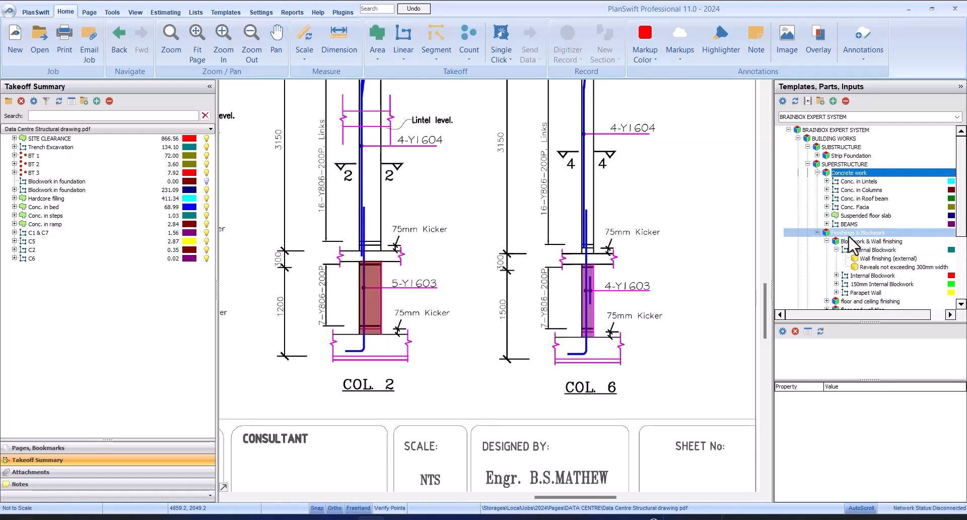
{"action": "left_click", "coordinate": [859, 181]}
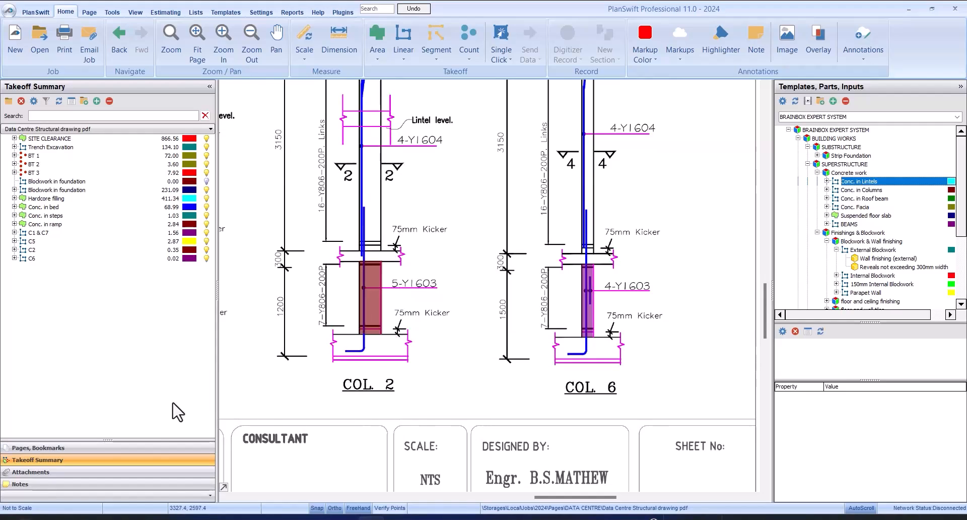
Open the DATA CENTRE ARC ground floor plan page that holds the foundation blockwork and hardcore takeoffs.
{"action": "left_click", "coordinate": [150, 447]}
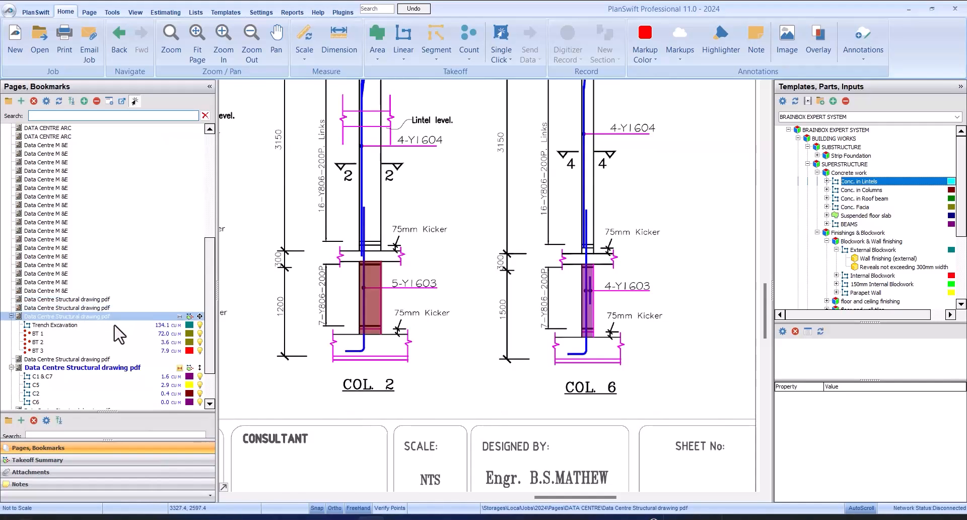
{"action": "scroll", "coordinate": [136, 229], "scroll_direction": "down", "scroll_amount": 3}
{"action": "scroll", "coordinate": [136, 229], "scroll_direction": "up", "scroll_amount": 8}
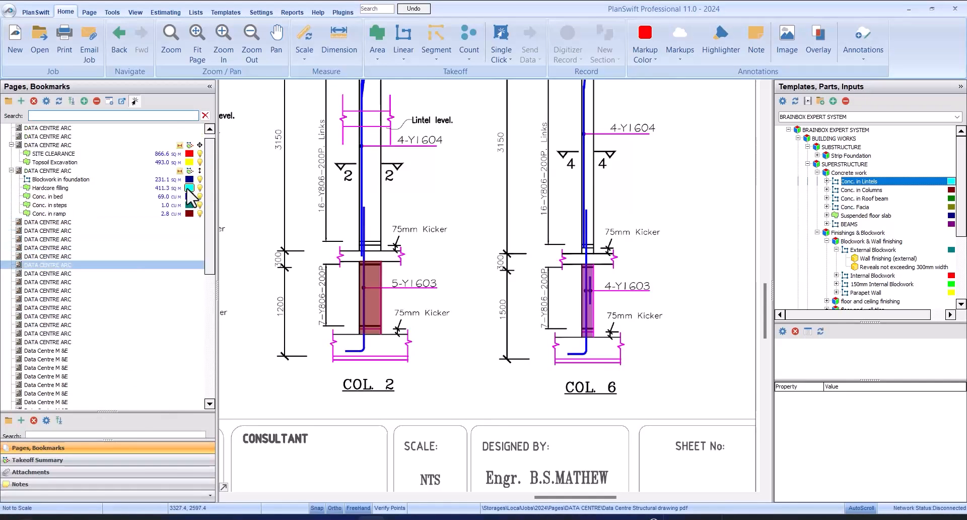
{"action": "left_click", "coordinate": [81, 170]}
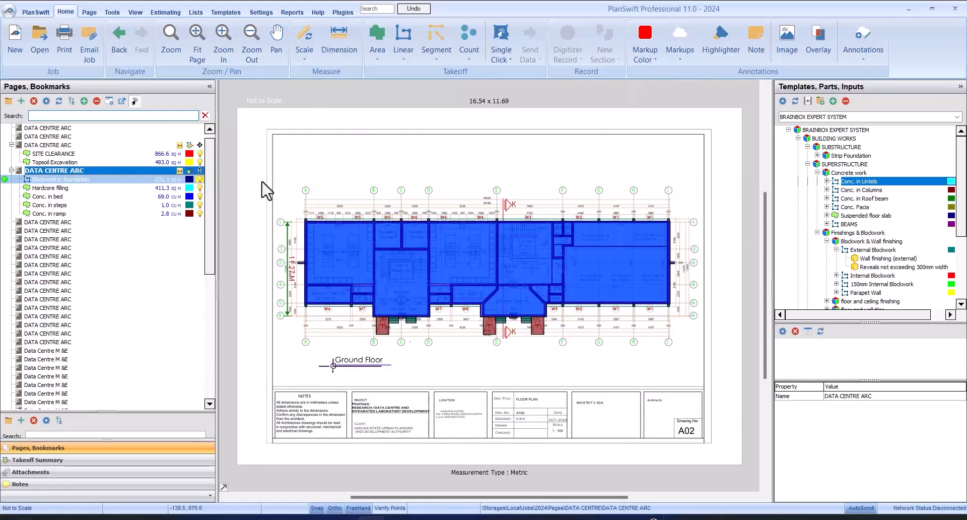
Hide the foundation blockwork, hardcore filling, and bed, steps and ramp concrete takeoffs on the ground floor plan.
{"action": "left_click", "coordinate": [200, 179]}
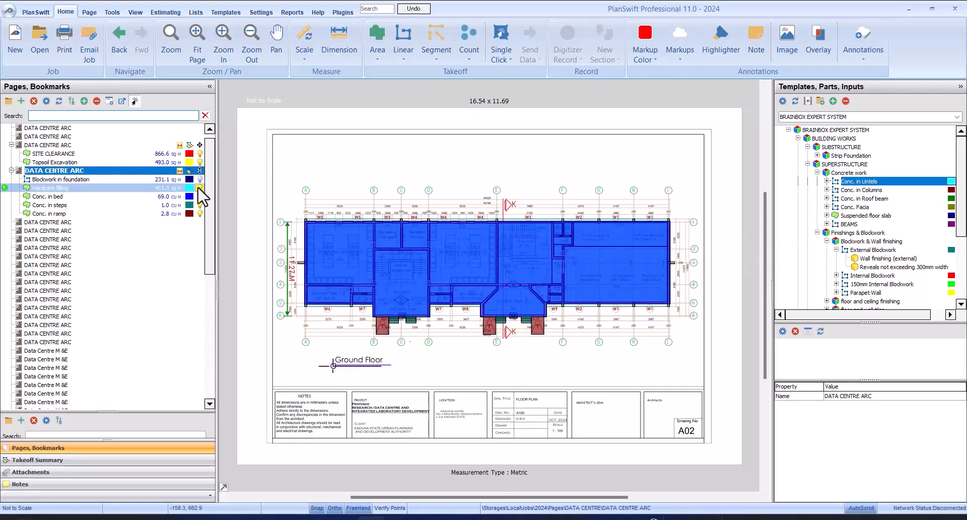
{"action": "left_click", "coordinate": [200, 188]}
{"action": "left_click", "coordinate": [200, 196]}
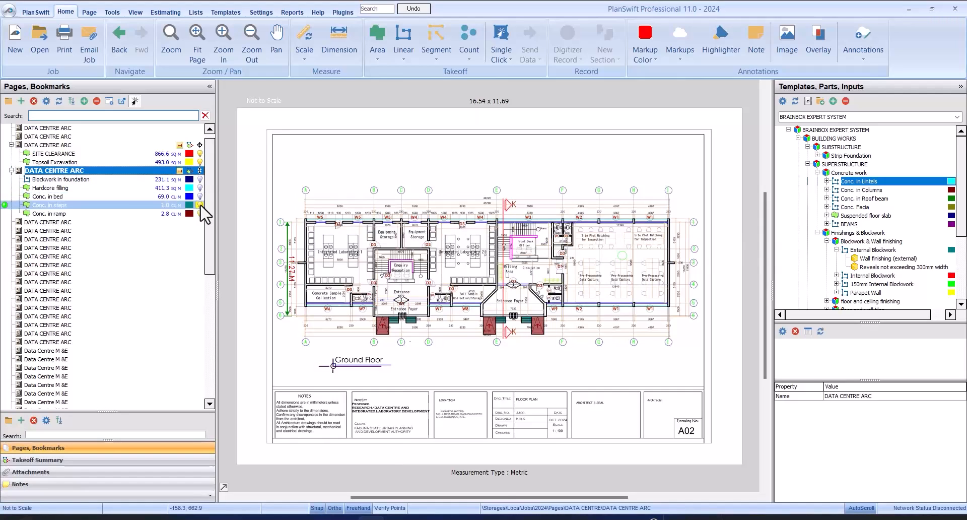
{"action": "left_click", "coordinate": [201, 205]}
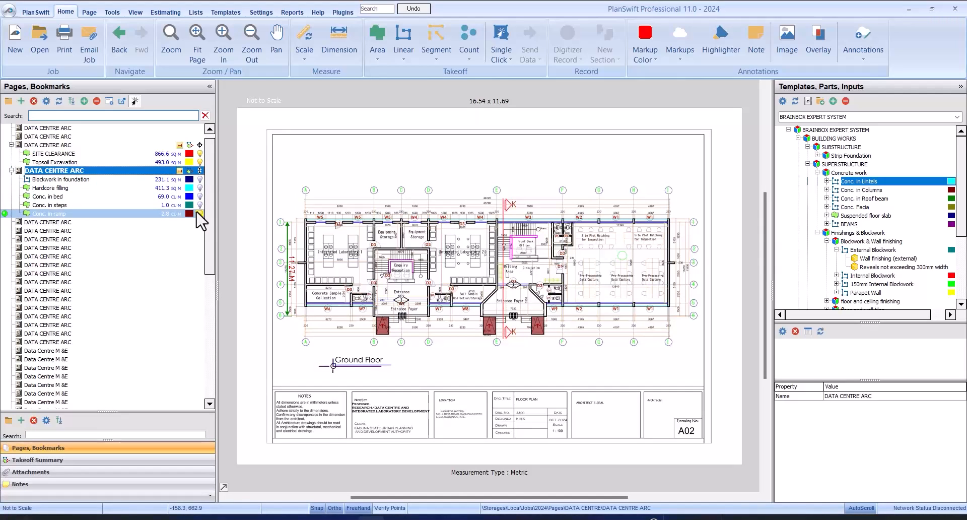
{"action": "left_click", "coordinate": [200, 213]}
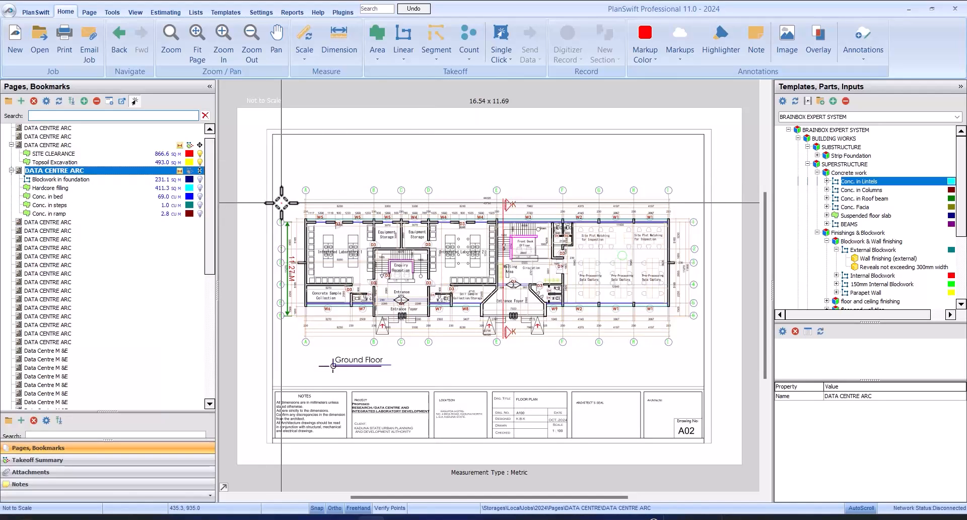
{"action": "left_click", "coordinate": [570, 519]}
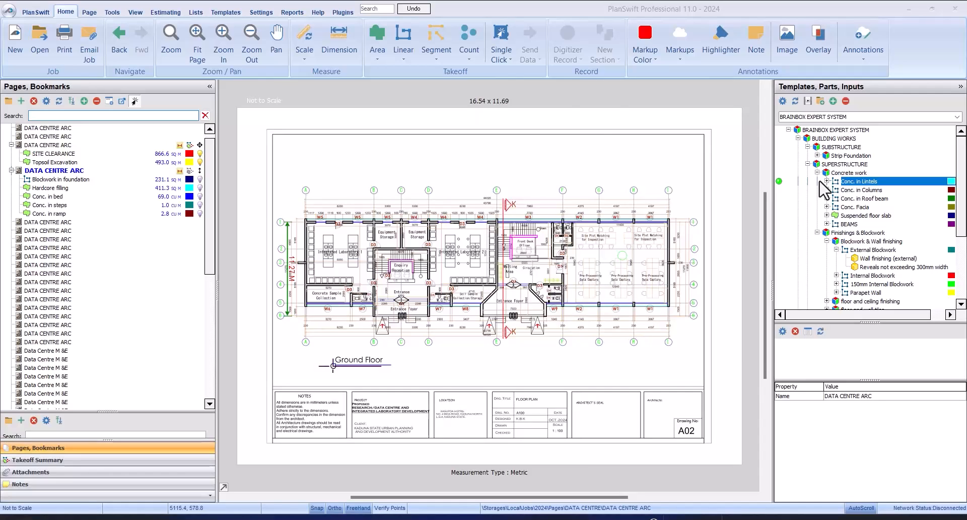
Look through the Ground Floor (Blow out-Part 1) and First Floor pages and the structural drawing takeoffs, and return to the Ground Floor plan.
{"action": "left_click", "coordinate": [780, 181]}
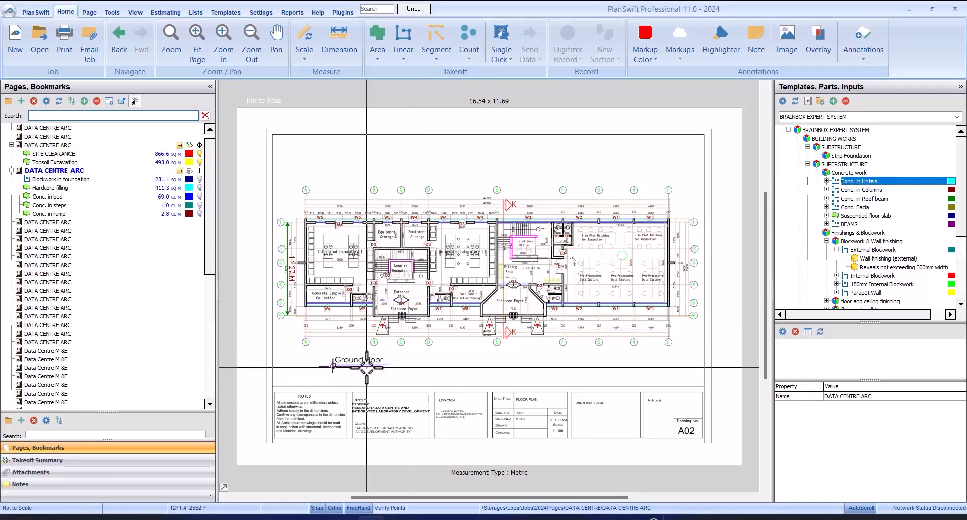
{"action": "left_click", "coordinate": [53, 222]}
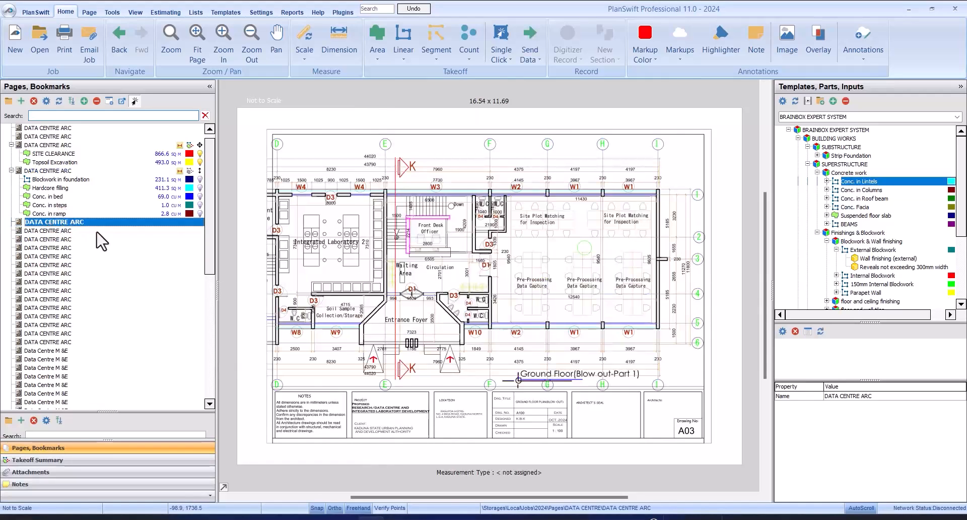
{"action": "left_click", "coordinate": [58, 240]}
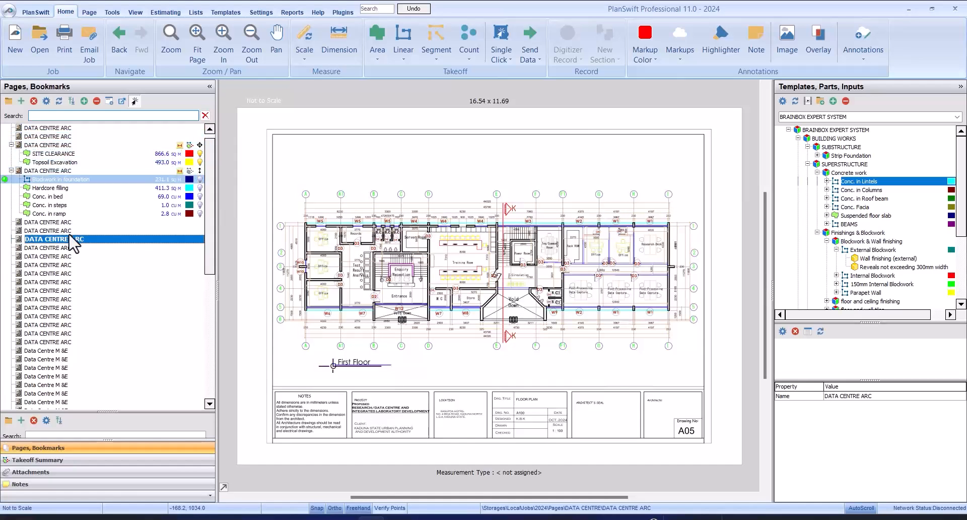
{"action": "scroll", "coordinate": [68, 247], "scroll_direction": "down", "scroll_amount": 10}
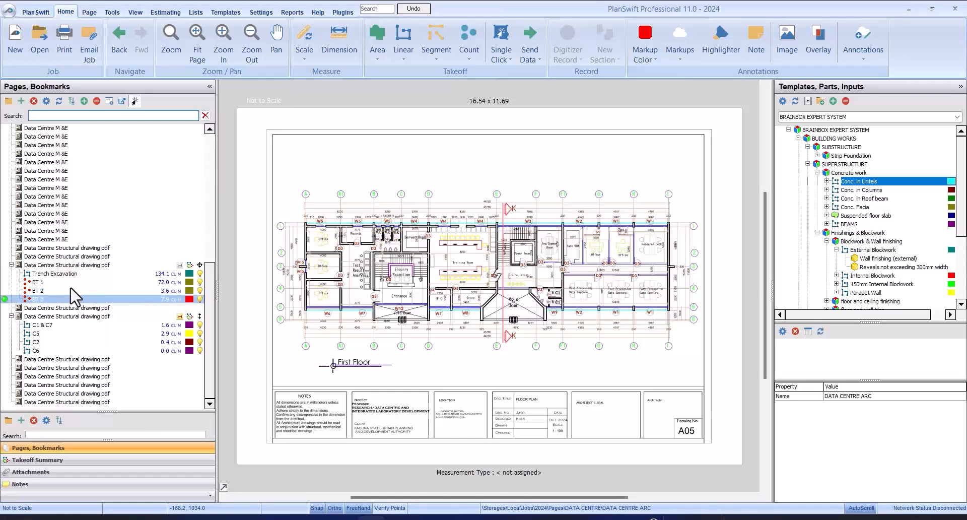
{"action": "left_click", "coordinate": [71, 282]}
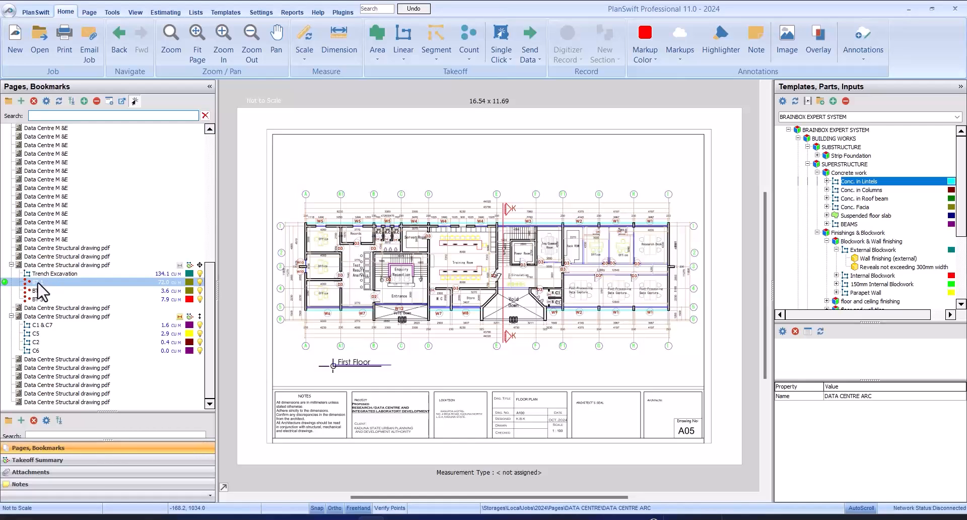
{"action": "left_click", "coordinate": [49, 291]}
{"action": "key", "text": "Up"}
{"action": "scroll", "coordinate": [121, 232], "scroll_direction": "up", "scroll_amount": 10}
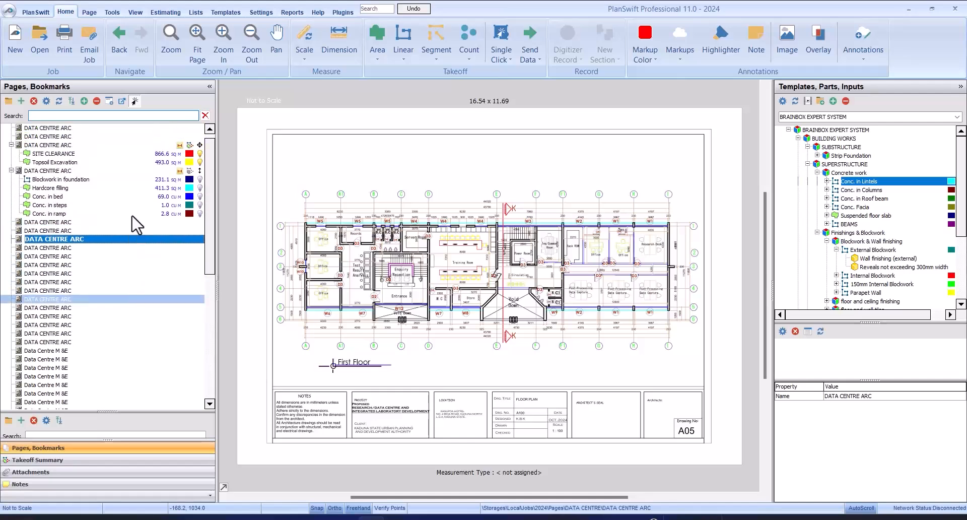
{"action": "left_click", "coordinate": [134, 178]}
{"action": "left_click", "coordinate": [133, 171]}
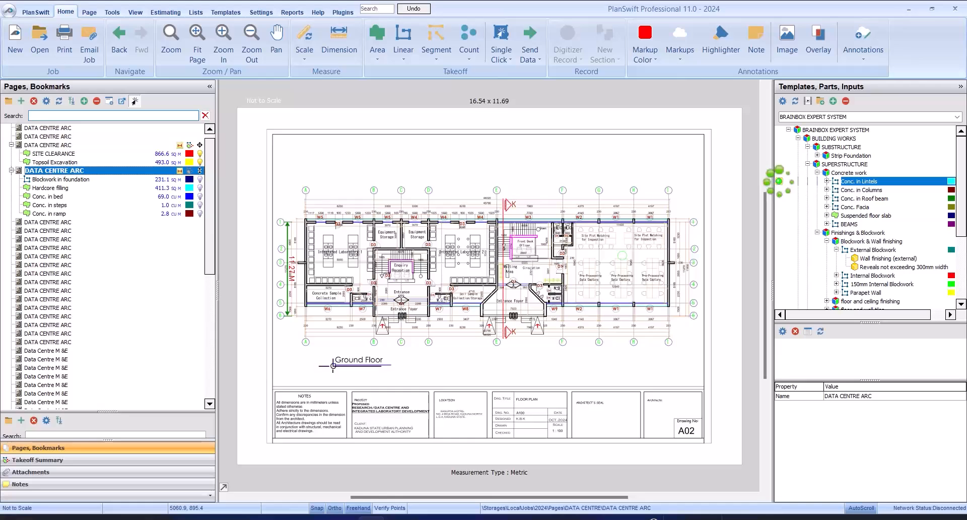
Start a Conc. in Lintels takeoff with width 0.23 m, thickness 0.23 m and extension 0.46 m, and trace the external wall along W5 to W1.
{"action": "left_click_drag", "start_coordinate": [766, 179], "coordinate": [556, 198]}
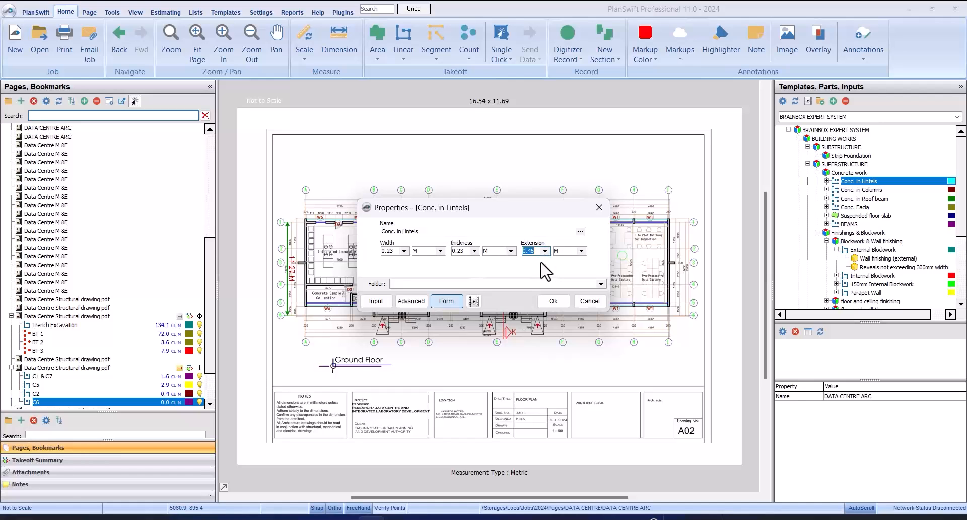
{"action": "left_click", "coordinate": [544, 300]}
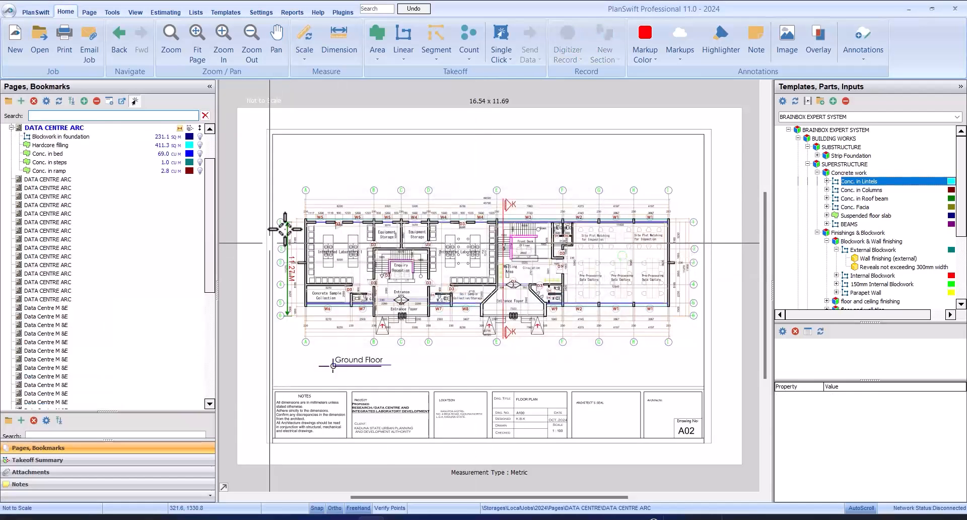
{"action": "scroll", "coordinate": [284, 215], "scroll_direction": "up", "scroll_amount": 5}
{"action": "scroll", "coordinate": [284, 215], "scroll_direction": "up", "scroll_amount": 3}
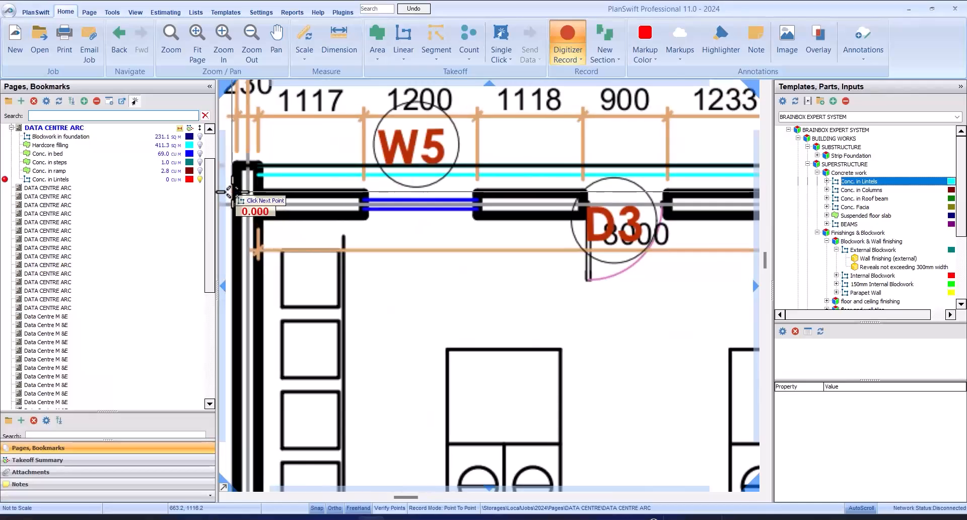
{"action": "scroll", "coordinate": [231, 191], "scroll_direction": "down", "scroll_amount": 8}
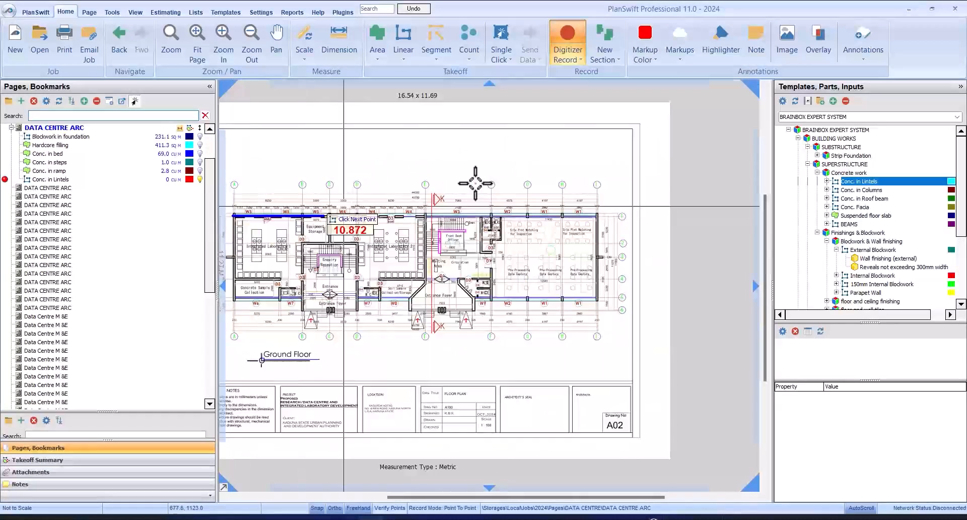
{"action": "scroll", "coordinate": [568, 217], "scroll_direction": "up", "scroll_amount": 6}
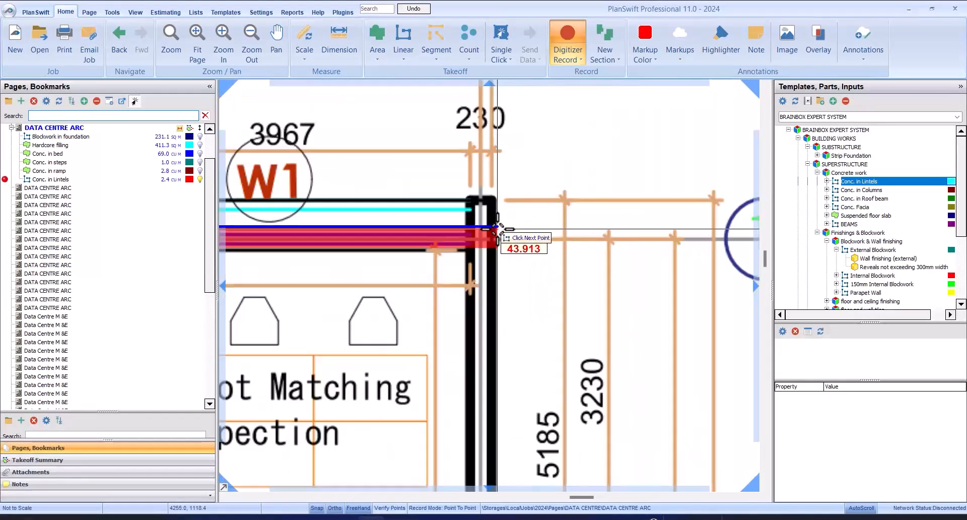
{"action": "left_click", "coordinate": [492, 231]}
Continue the lintel line down the end wall beside Pre-Processing Data Capture and along the W1, W2 and W9 wall to the entrance foyer.
{"action": "scroll", "coordinate": [582, 221], "scroll_direction": "down", "scroll_amount": 6}
{"action": "scroll", "coordinate": [576, 253], "scroll_direction": "up", "scroll_amount": 5}
{"action": "left_click", "coordinate": [607, 309]}
{"action": "scroll", "coordinate": [605, 307], "scroll_direction": "down", "scroll_amount": 4}
{"action": "scroll", "coordinate": [372, 270], "scroll_direction": "up", "scroll_amount": 5}
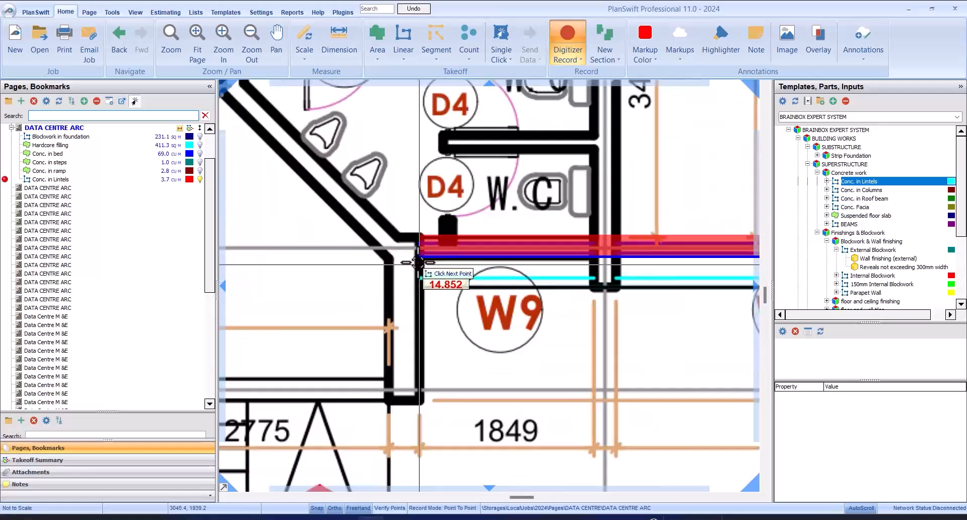
{"action": "left_click", "coordinate": [420, 262]}
Trace the lintel around the angled Entrance Foyer walls and across door D1, and along the W8 and W7 wall to grid D.
{"action": "scroll", "coordinate": [464, 267], "scroll_direction": "down", "scroll_amount": 4}
{"action": "scroll", "coordinate": [483, 263], "scroll_direction": "up", "scroll_amount": 5}
{"action": "left_click", "coordinate": [471, 217]}
{"action": "scroll", "coordinate": [471, 217], "scroll_direction": "down", "scroll_amount": 4}
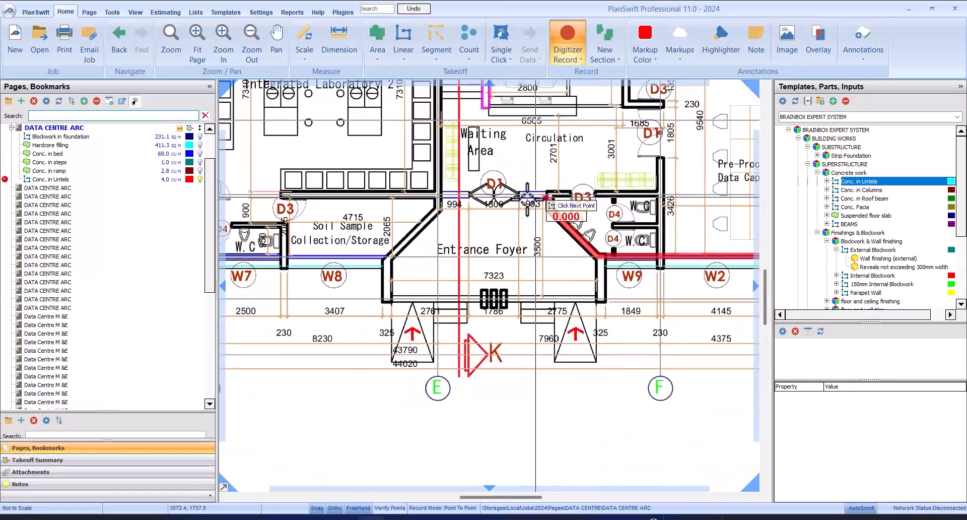
{"action": "scroll", "coordinate": [293, 204], "scroll_direction": "up", "scroll_amount": 5}
{"action": "scroll", "coordinate": [292, 204], "scroll_direction": "down", "scroll_amount": 5}
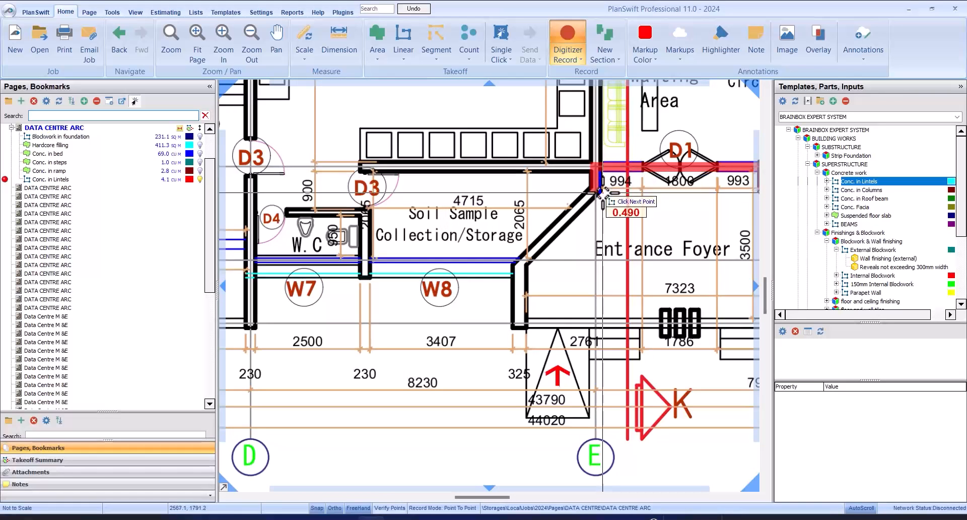
{"action": "left_click", "coordinate": [530, 265]}
{"action": "left_click", "coordinate": [257, 264]}
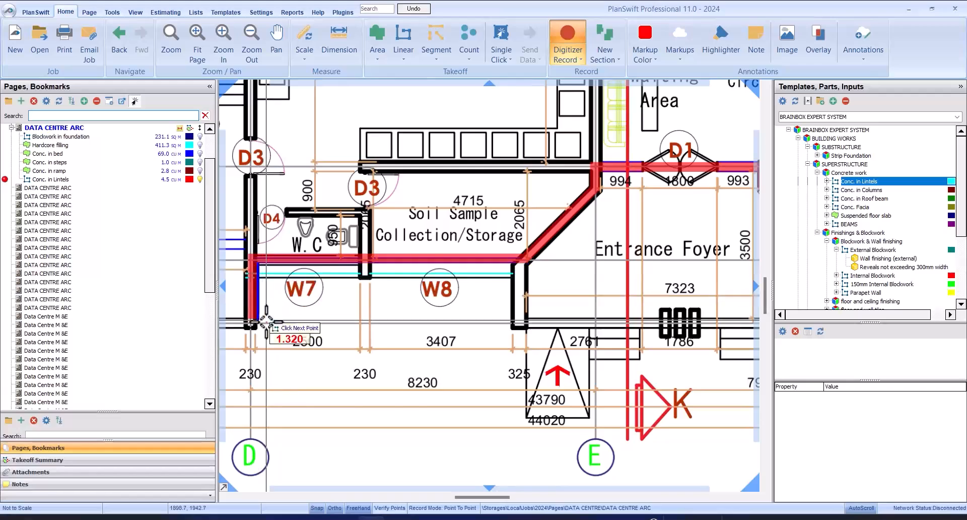
Extend the lintel line across entrance door D1 between grids D and B, and along the W7 and W6 wall to grid A.
{"action": "left_click", "coordinate": [258, 329]}
{"action": "scroll", "coordinate": [485, 256], "scroll_direction": "down", "scroll_amount": 4}
{"action": "scroll", "coordinate": [506, 252], "scroll_direction": "down", "scroll_amount": 2}
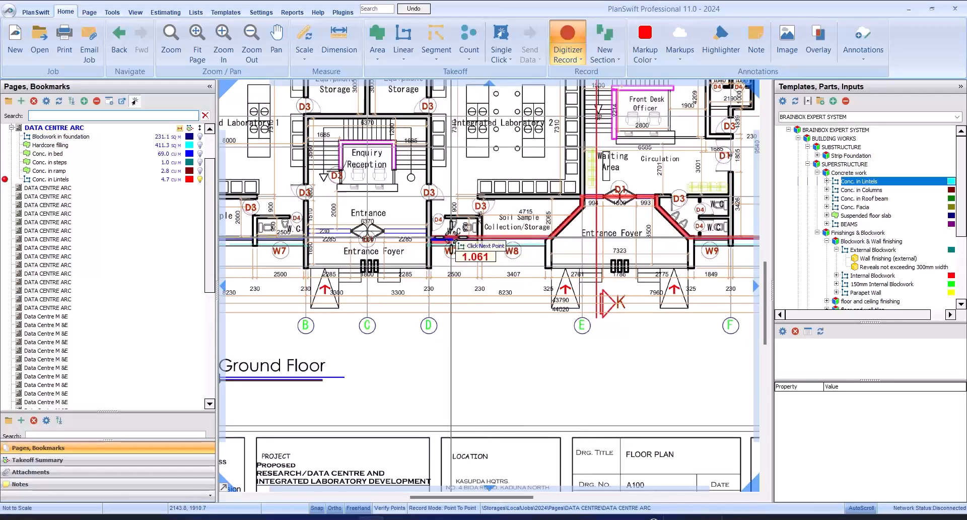
{"action": "scroll", "coordinate": [450, 241], "scroll_direction": "up", "scroll_amount": 3}
{"action": "scroll", "coordinate": [443, 234], "scroll_direction": "down", "scroll_amount": 3}
{"action": "scroll", "coordinate": [298, 205], "scroll_direction": "up", "scroll_amount": 3}
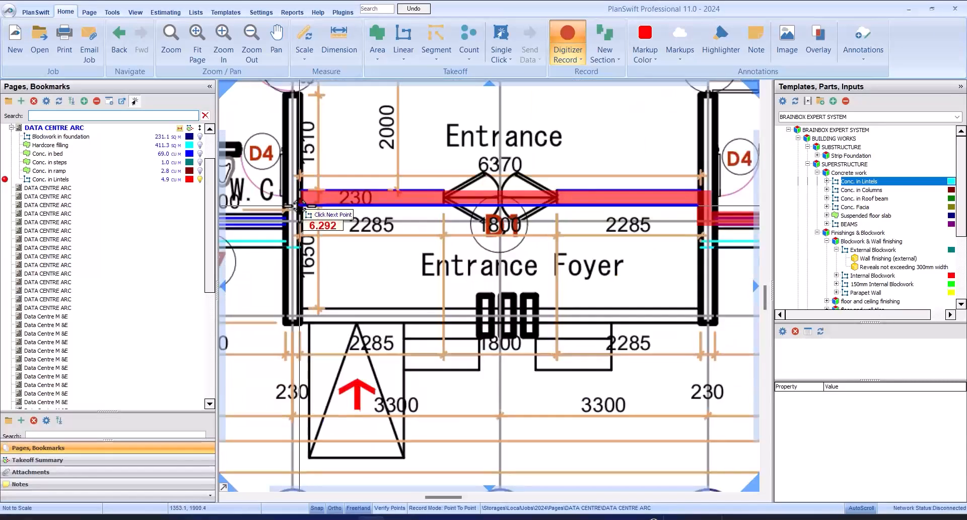
{"action": "scroll", "coordinate": [439, 190], "scroll_direction": "down", "scroll_amount": 3}
{"action": "scroll", "coordinate": [226, 202], "scroll_direction": "up", "scroll_amount": 2}
{"action": "left_click", "coordinate": [263, 205]}
Trace the lintel up the grid A end wall to the starting corner, closing the external run, and stop recording.
{"action": "scroll", "coordinate": [266, 217], "scroll_direction": "down", "scroll_amount": 3}
{"action": "scroll", "coordinate": [280, 106], "scroll_direction": "up", "scroll_amount": 4}
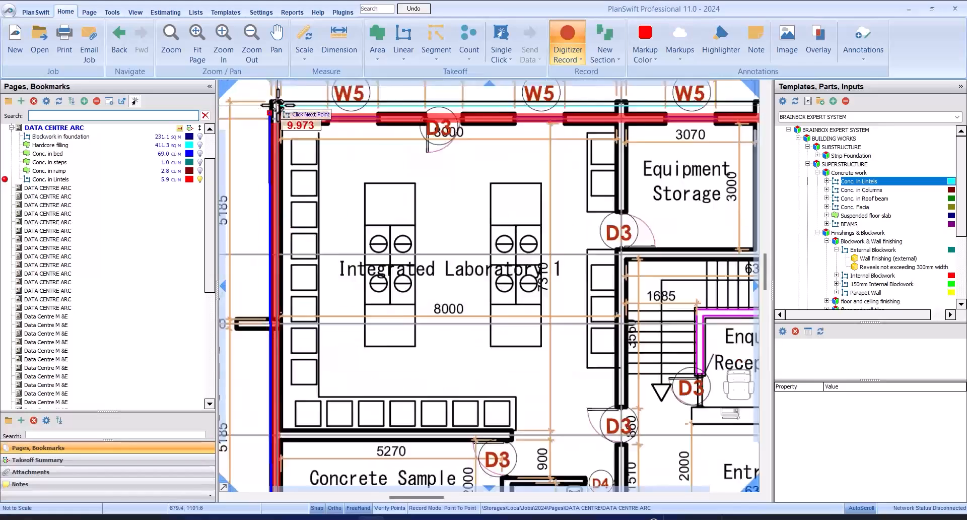
{"action": "left_click", "coordinate": [268, 135]}
{"action": "scroll", "coordinate": [267, 135], "scroll_direction": "down", "scroll_amount": 5}
{"action": "scroll", "coordinate": [373, 212], "scroll_direction": "up", "scroll_amount": 4}
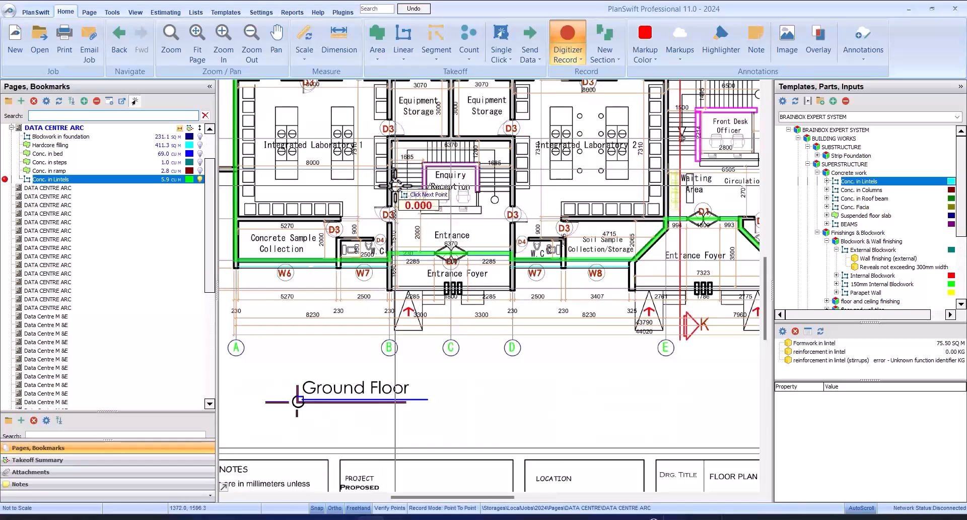
{"action": "right_click", "coordinate": [395, 186]}
{"action": "left_click", "coordinate": [430, 209]}
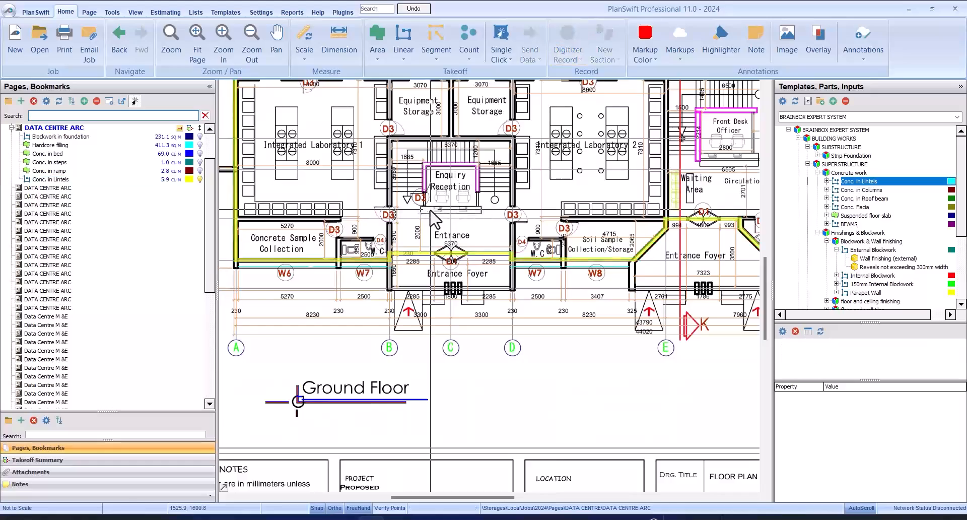
Examine the internal door openings on the Ground Floor plan and select the Conc. in Lintels takeoff.
{"action": "scroll", "coordinate": [430, 210], "scroll_direction": "down", "scroll_amount": 2}
{"action": "scroll", "coordinate": [587, 163], "scroll_direction": "up", "scroll_amount": 3}
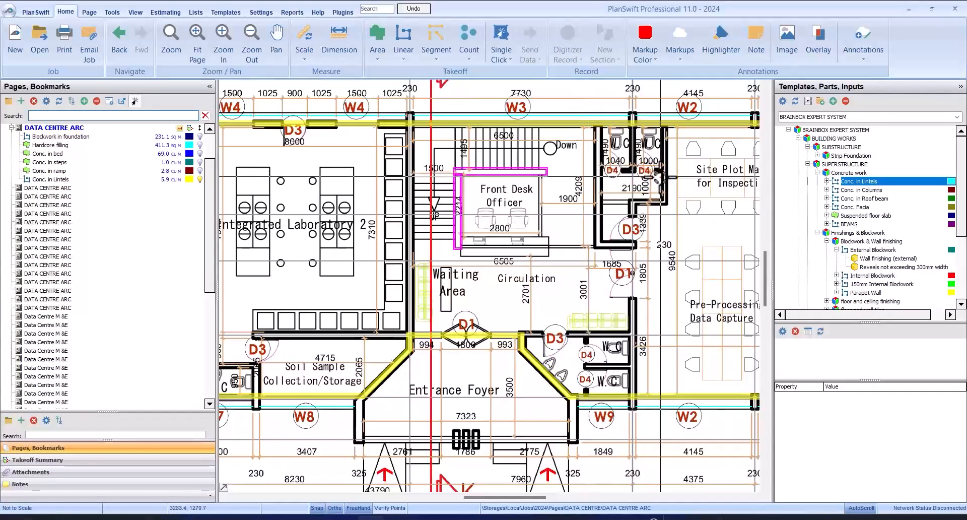
{"action": "scroll", "coordinate": [646, 171], "scroll_direction": "down", "scroll_amount": 3}
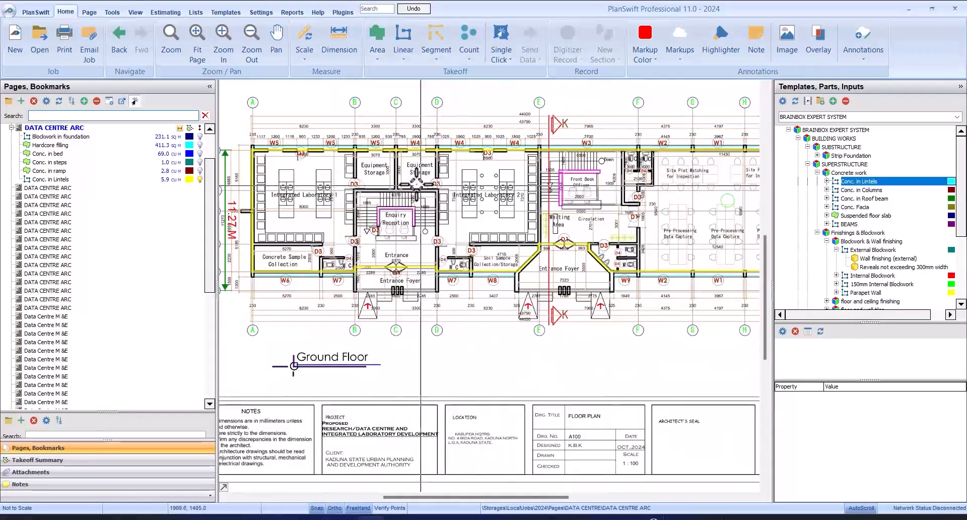
{"action": "scroll", "coordinate": [420, 183], "scroll_direction": "up", "scroll_amount": 3}
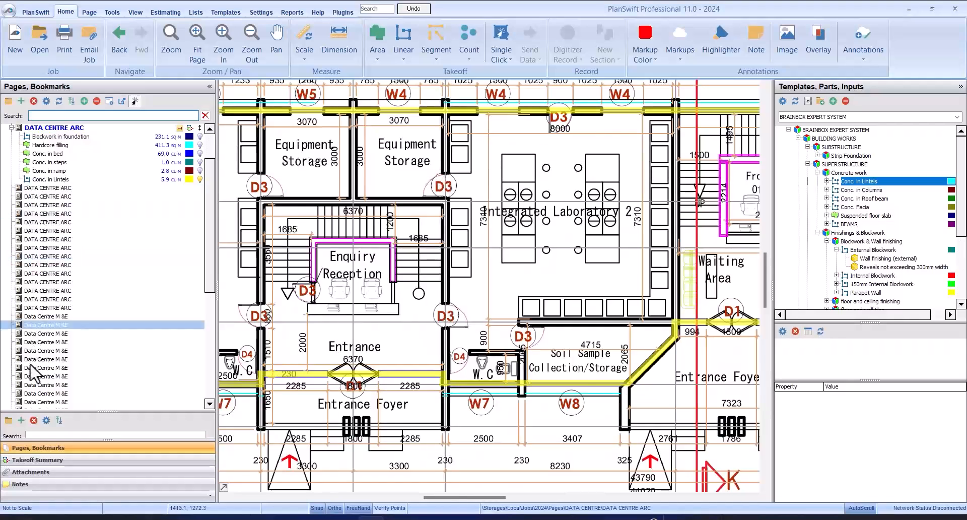
{"action": "left_click", "coordinate": [73, 187]}
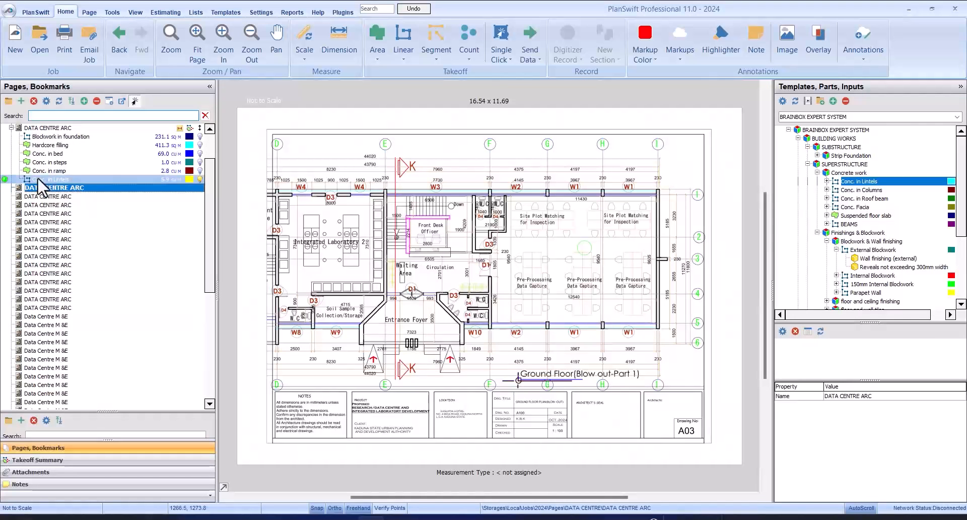
{"action": "left_click", "coordinate": [40, 181]}
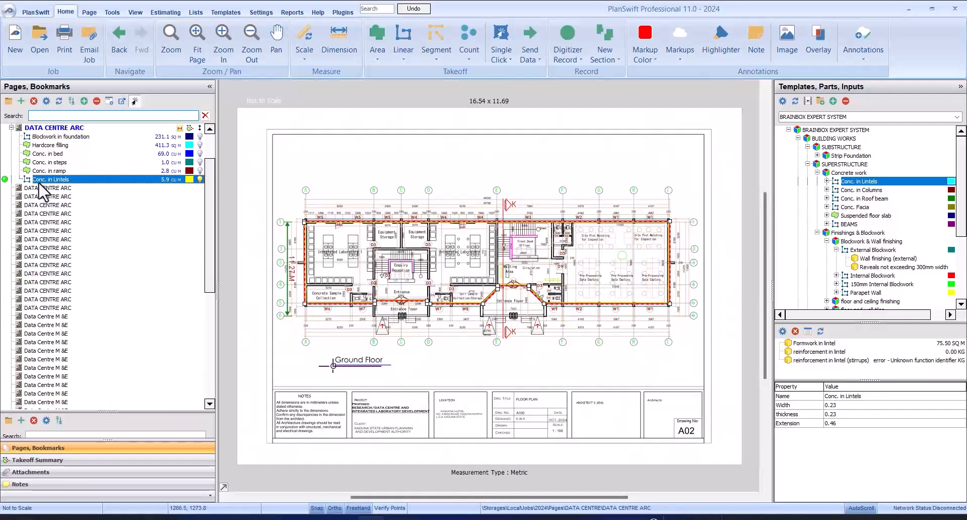
Resume recording Conc. in Lintels and add a lintel over door D3 between Integrated Laboratory 1 and the Equipment Storage.
{"action": "left_click", "coordinate": [5, 179]}
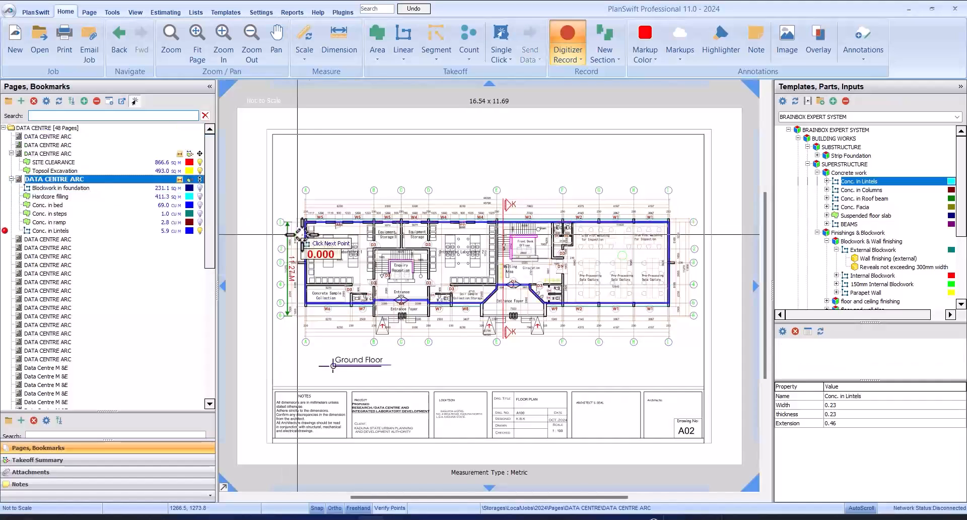
{"action": "scroll", "coordinate": [423, 247], "scroll_direction": "up", "scroll_amount": 5}
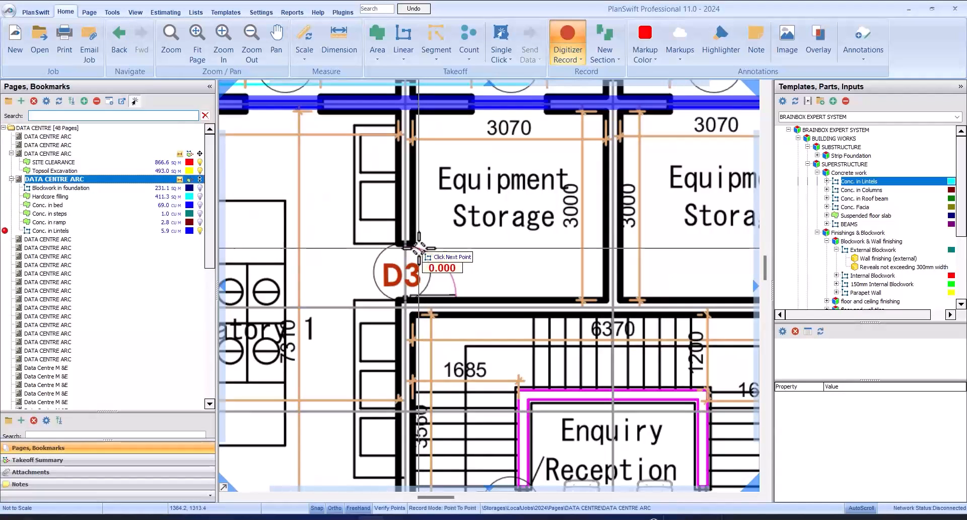
{"action": "left_click", "coordinate": [422, 248]}
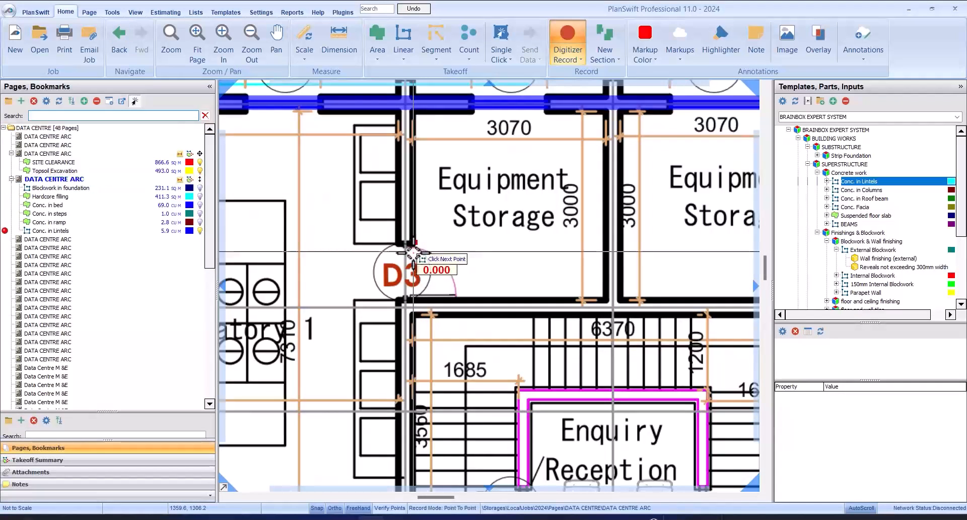
{"action": "double_click", "coordinate": [417, 298]}
Add lintels over door D3 in the grid B wall beside the Entrance and over door D3 of the Enquiry/Reception.
{"action": "scroll", "coordinate": [432, 223], "scroll_direction": "down", "scroll_amount": 4}
{"action": "scroll", "coordinate": [424, 405], "scroll_direction": "up", "scroll_amount": 4}
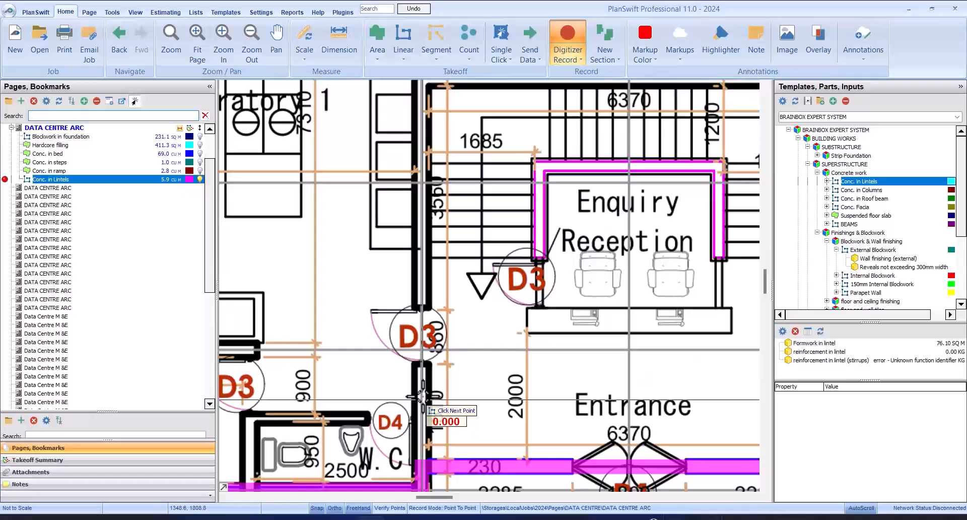
{"action": "left_click", "coordinate": [429, 309]}
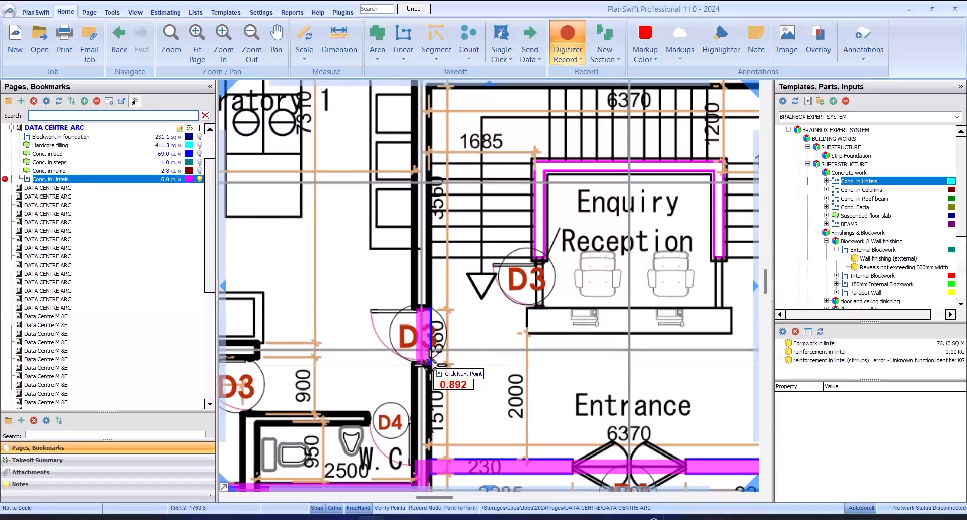
{"action": "double_click", "coordinate": [430, 364]}
{"action": "left_click", "coordinate": [544, 261]}
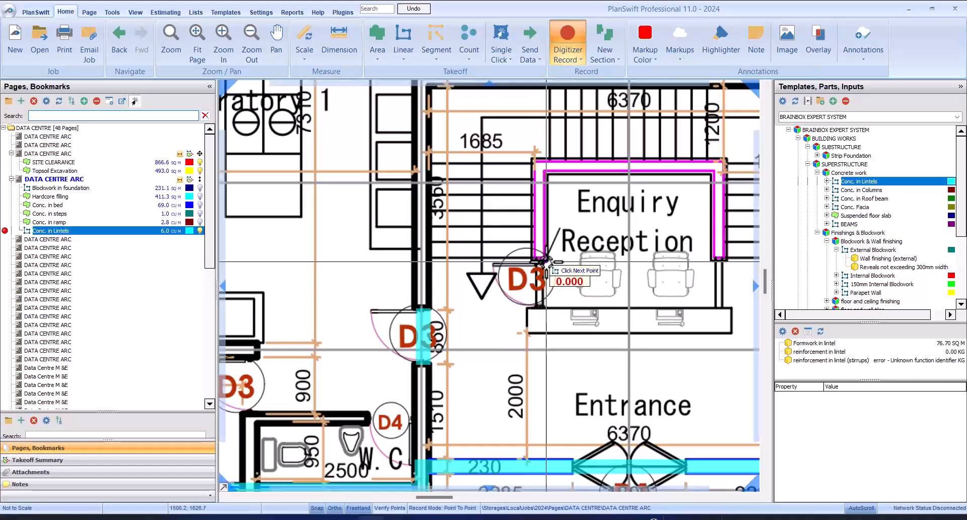
{"action": "double_click", "coordinate": [550, 307]}
Add lintels over door D4 of the W.C. beside grid B and door D3 of the Concrete Sample Collection.
{"action": "scroll", "coordinate": [549, 307], "scroll_direction": "down", "scroll_amount": 3}
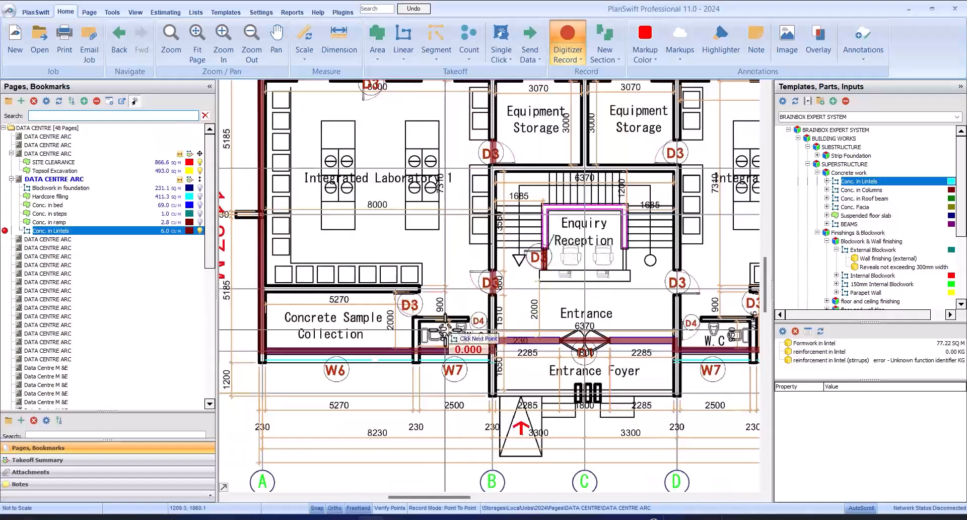
{"action": "scroll", "coordinate": [483, 320], "scroll_direction": "up", "scroll_amount": 5}
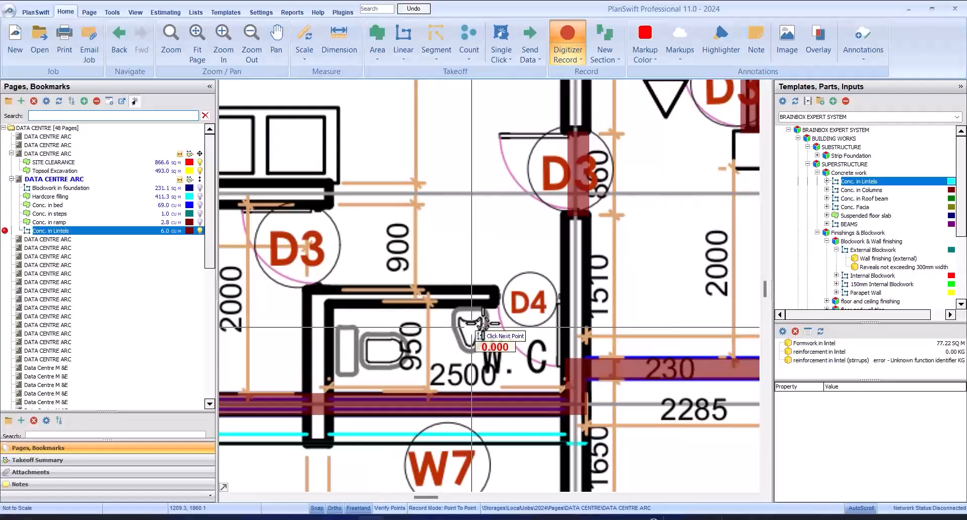
{"action": "left_click", "coordinate": [568, 305]}
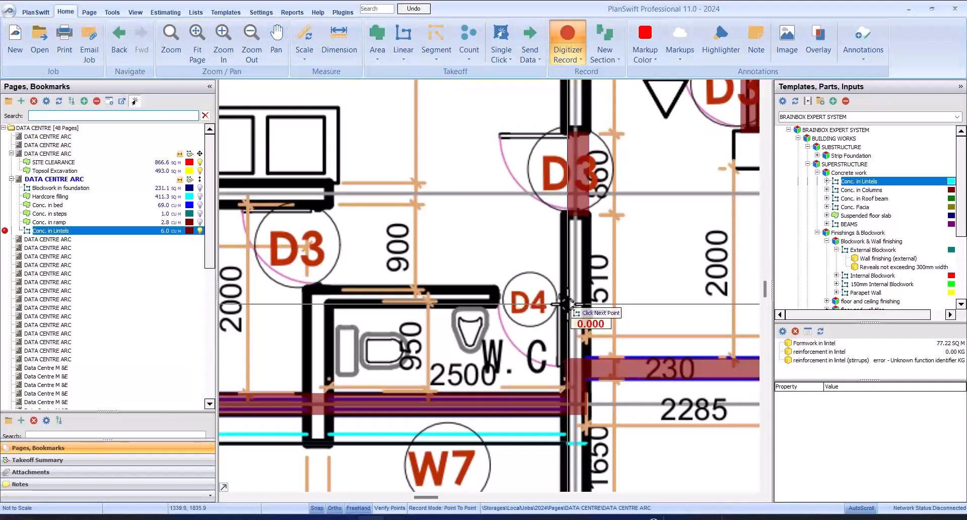
{"action": "double_click", "coordinate": [501, 304]}
{"action": "scroll", "coordinate": [514, 300], "scroll_direction": "down", "scroll_amount": 3}
{"action": "scroll", "coordinate": [442, 261], "scroll_direction": "up", "scroll_amount": 4}
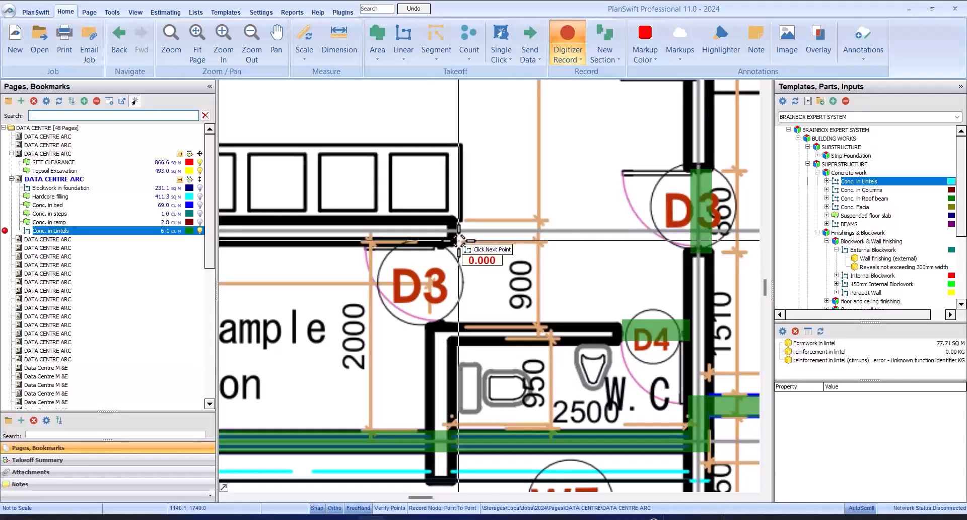
{"action": "left_click", "coordinate": [458, 240]}
{"action": "double_click", "coordinate": [415, 315]}
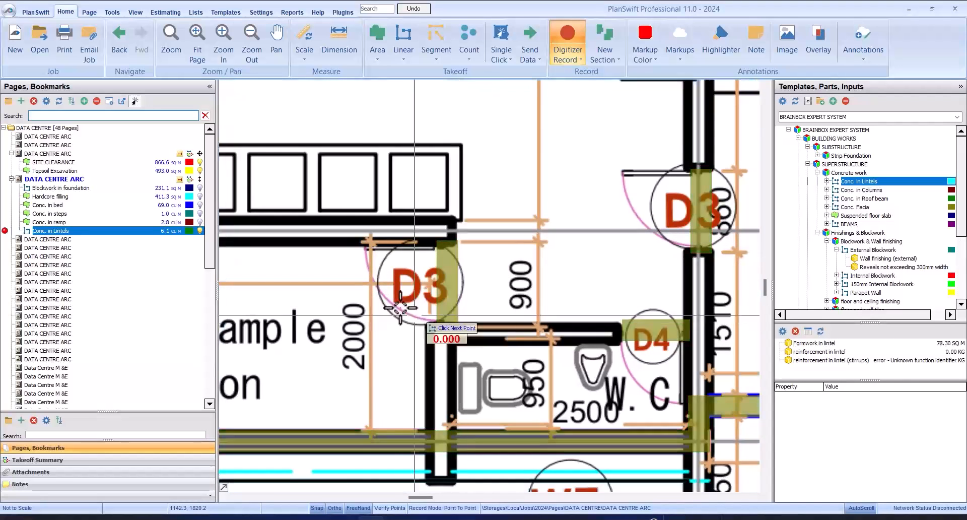
Add lintels over the two D3 doors in the grid D wall, at the Equipment Storage and beside the Entrance.
{"action": "scroll", "coordinate": [414, 315], "scroll_direction": "down", "scroll_amount": 4}
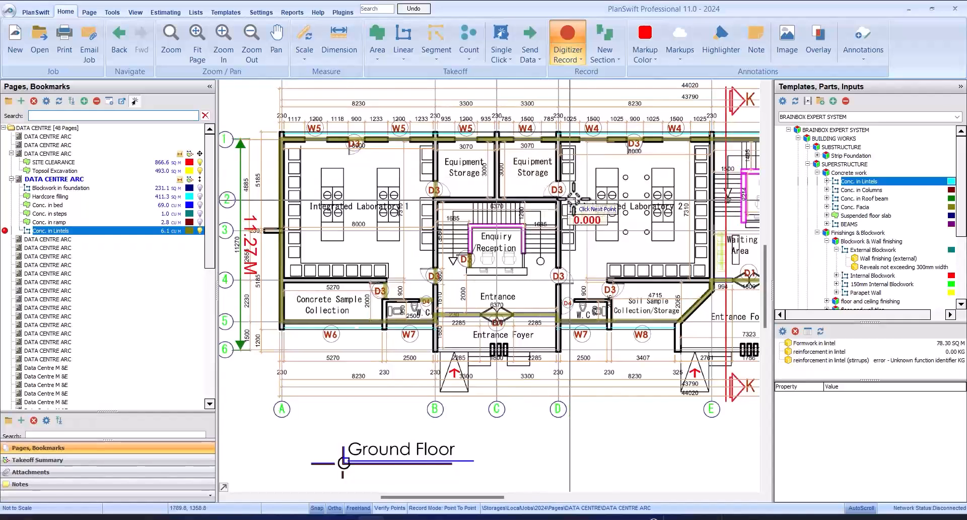
{"action": "scroll", "coordinate": [573, 199], "scroll_direction": "up", "scroll_amount": 4}
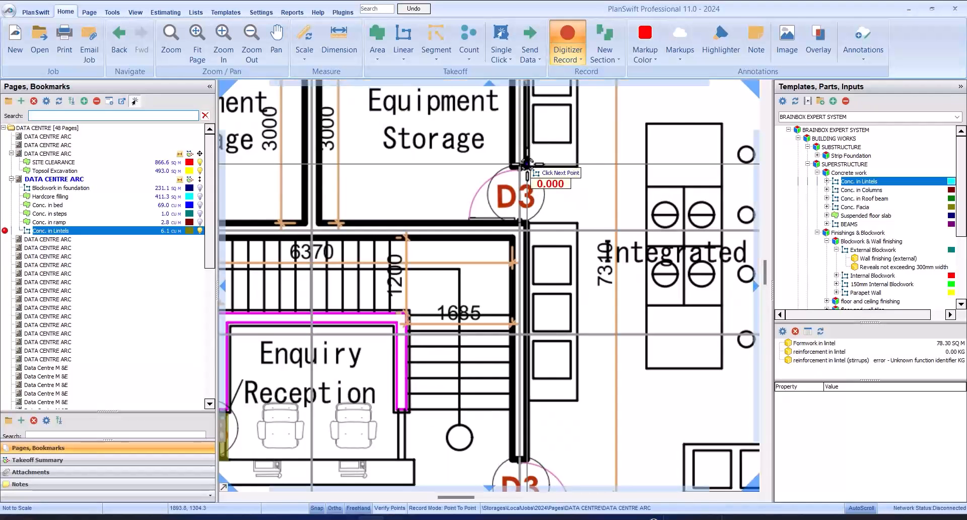
{"action": "left_click", "coordinate": [526, 164]}
{"action": "left_click", "coordinate": [527, 221]}
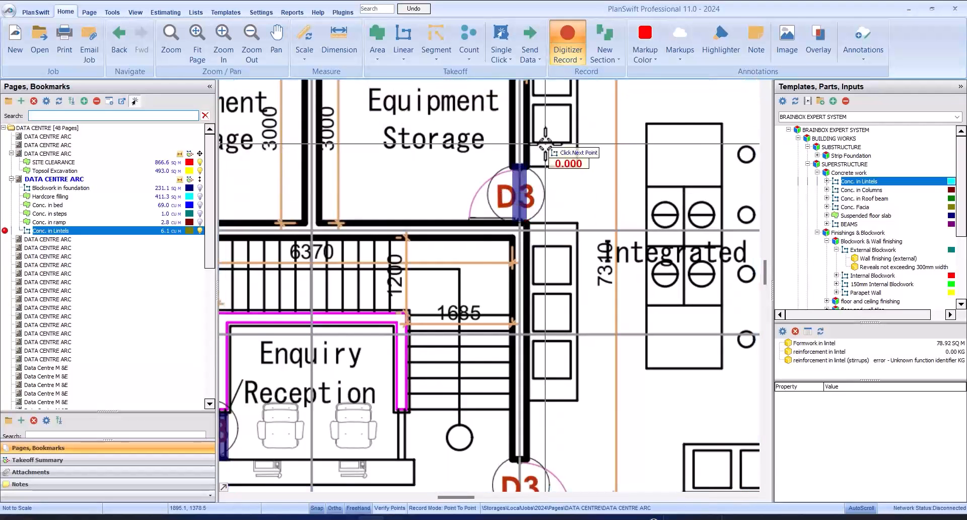
{"action": "scroll", "coordinate": [549, 212], "scroll_direction": "down", "scroll_amount": 4}
{"action": "scroll", "coordinate": [555, 202], "scroll_direction": "up", "scroll_amount": 4}
{"action": "left_click", "coordinate": [556, 197]}
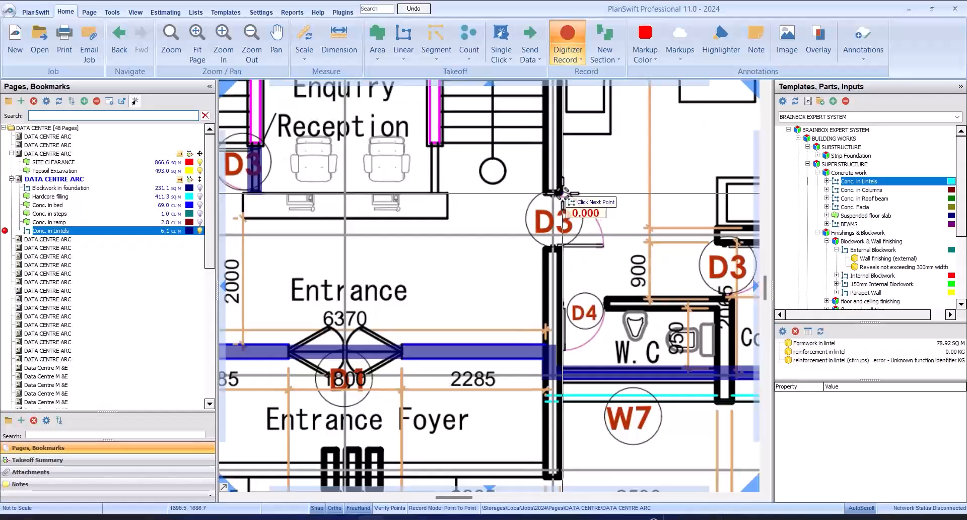
{"action": "left_click", "coordinate": [556, 244]}
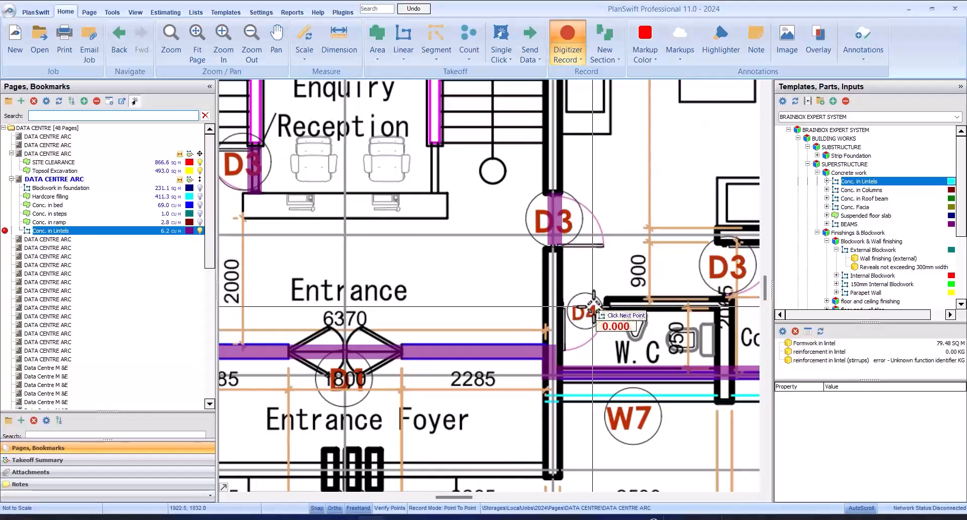
Add lintels over door D4 of the W.C. beside grid D and door D3 of the Soil Sample Collection/Storage.
{"action": "left_click", "coordinate": [565, 310]}
{"action": "scroll", "coordinate": [565, 310], "scroll_direction": "down", "scroll_amount": 4}
{"action": "scroll", "coordinate": [629, 194], "scroll_direction": "up", "scroll_amount": 3}
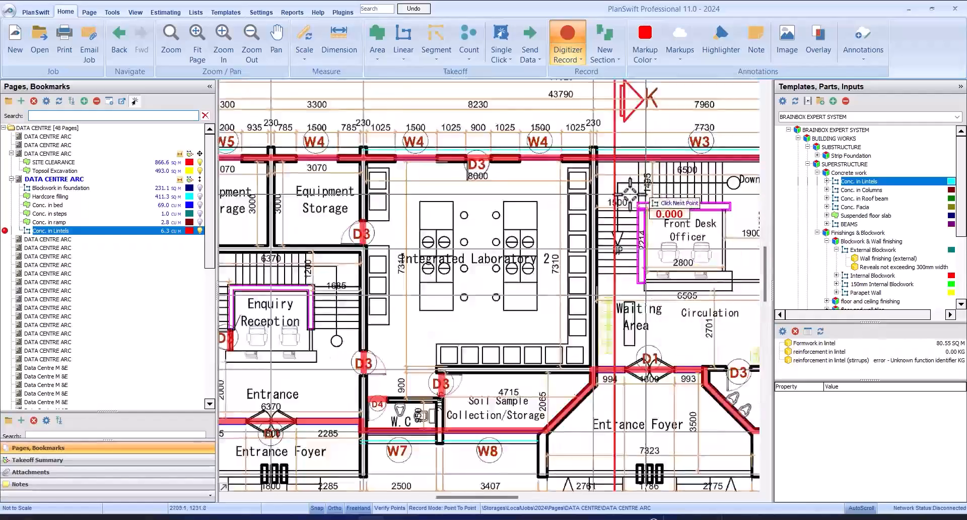
Add lintels over the two adjacent D4 doors of the W.C.s next to the Site Plot Matching room.
{"action": "scroll", "coordinate": [630, 194], "scroll_direction": "up", "scroll_amount": 4}
{"action": "left_click_drag", "start_coordinate": [722, 203], "coordinate": [506, 249]}
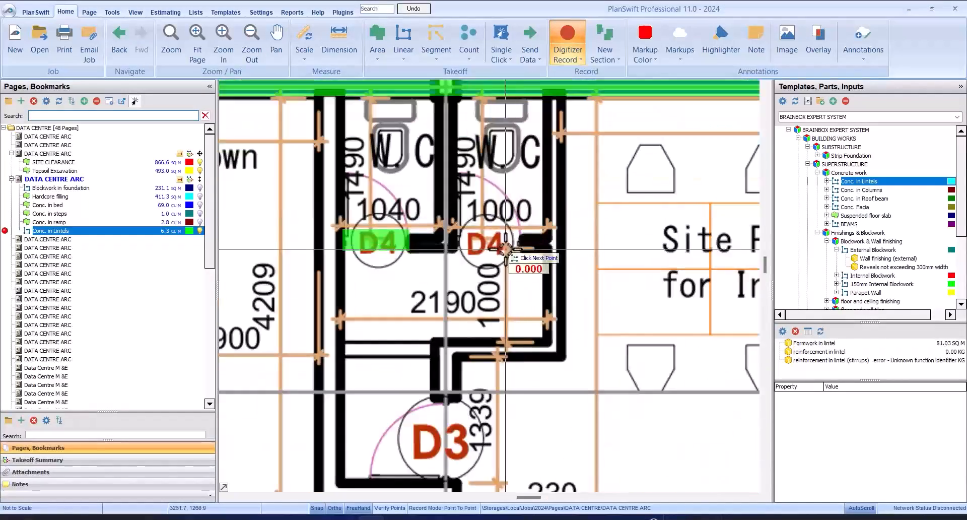
{"action": "scroll", "coordinate": [458, 253], "scroll_direction": "down", "scroll_amount": 2}
{"action": "scroll", "coordinate": [466, 374], "scroll_direction": "up", "scroll_amount": 3}
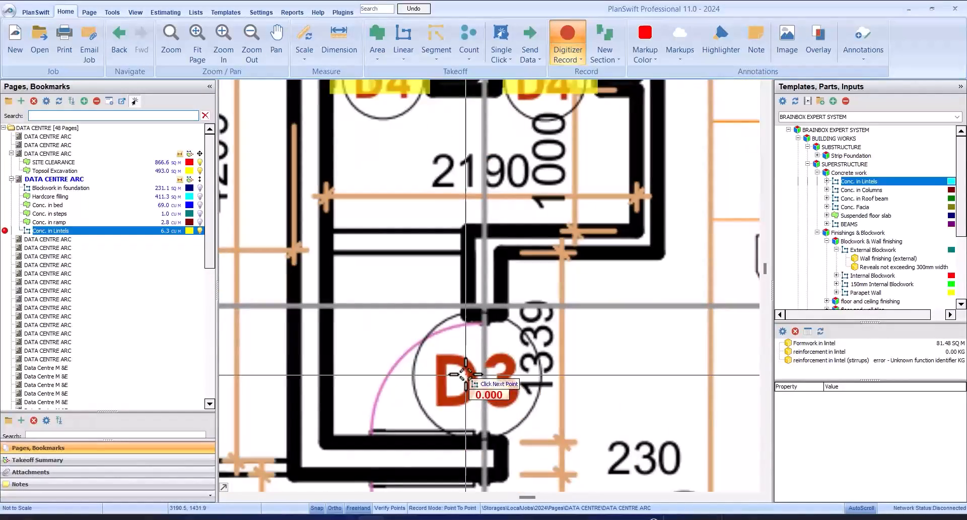
Add lintels over doors D3 and D1 in the grid F wall and over the D4 and D3 doors of the W.C.s south of the Circulation.
{"action": "left_click", "coordinate": [496, 436]}
{"action": "scroll", "coordinate": [497, 436], "scroll_direction": "down", "scroll_amount": 3}
{"action": "scroll", "coordinate": [586, 218], "scroll_direction": "up", "scroll_amount": 3}
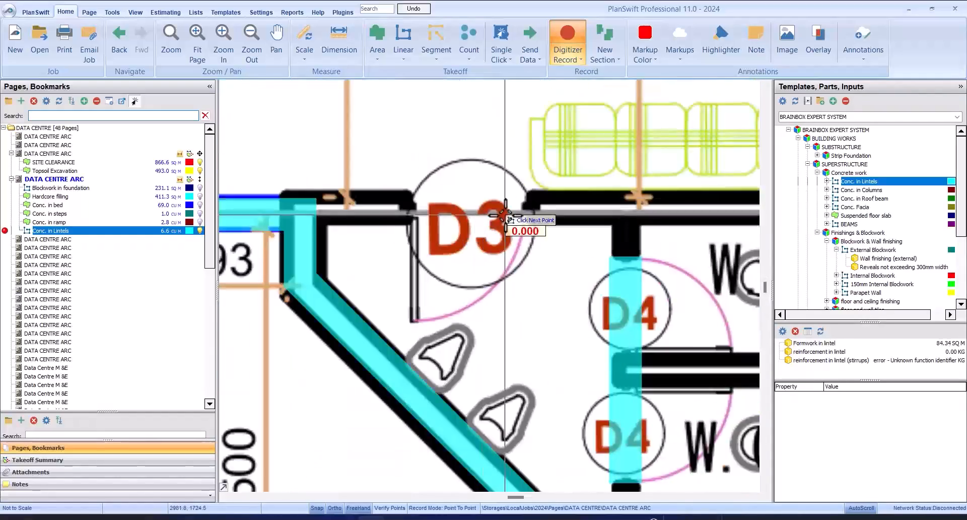
{"action": "scroll", "coordinate": [489, 177], "scroll_direction": "down", "scroll_amount": 5}
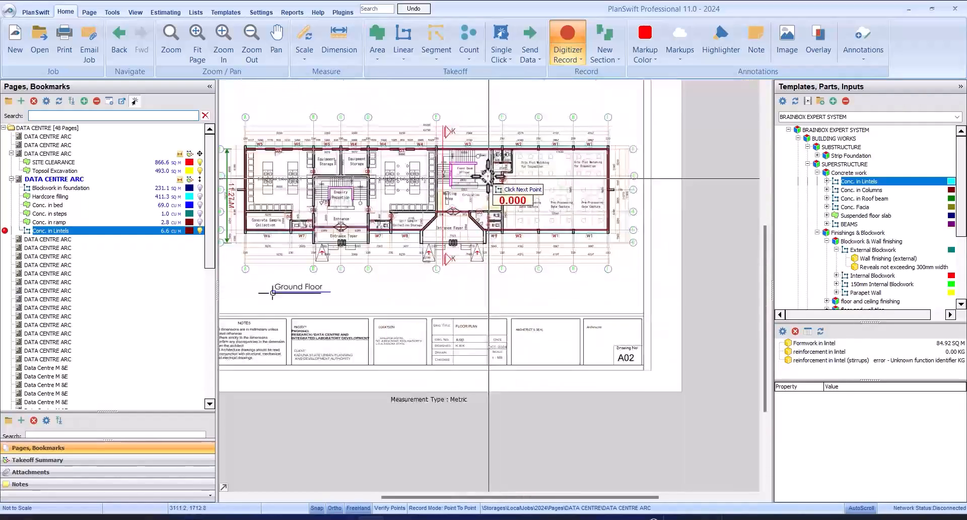
Examine the Ground Floor plan for internal door openings still without a lintel.
{"action": "scroll", "coordinate": [520, 206], "scroll_direction": "down", "scroll_amount": 3}
{"action": "scroll", "coordinate": [619, 194], "scroll_direction": "up", "scroll_amount": 3}
{"action": "scroll", "coordinate": [564, 226], "scroll_direction": "down", "scroll_amount": 2}
{"action": "scroll", "coordinate": [297, 207], "scroll_direction": "up", "scroll_amount": 1}
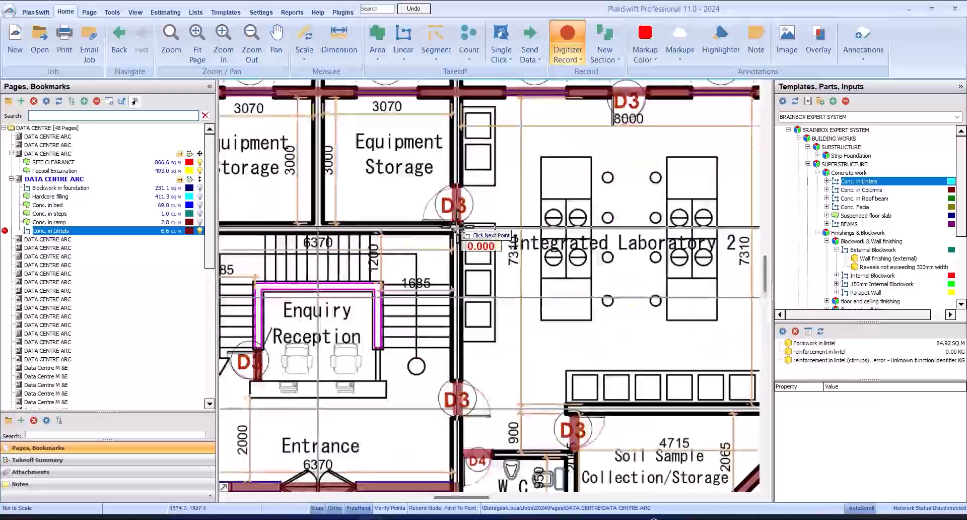
{"action": "scroll", "coordinate": [458, 229], "scroll_direction": "down", "scroll_amount": 3}
{"action": "scroll", "coordinate": [441, 223], "scroll_direction": "up", "scroll_amount": 3}
{"action": "scroll", "coordinate": [358, 206], "scroll_direction": "up", "scroll_amount": 2}
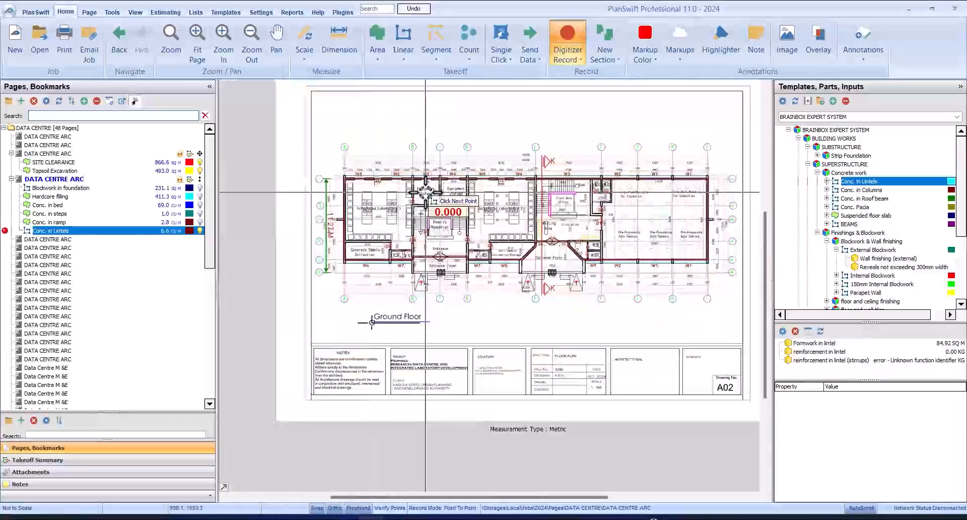
{"action": "scroll", "coordinate": [425, 192], "scroll_direction": "up", "scroll_amount": 5}
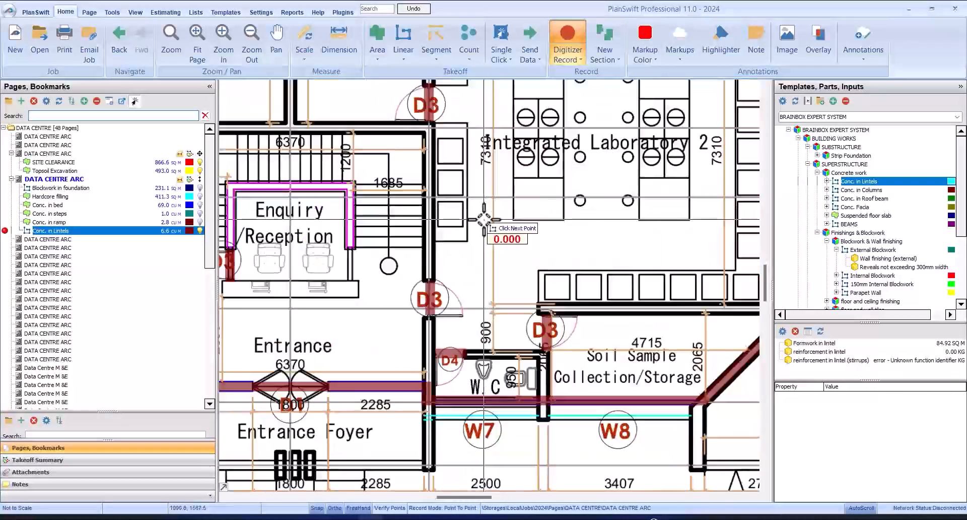
{"action": "scroll", "coordinate": [483, 220], "scroll_direction": "down", "scroll_amount": 5}
{"action": "scroll", "coordinate": [616, 250], "scroll_direction": "up", "scroll_amount": 6}
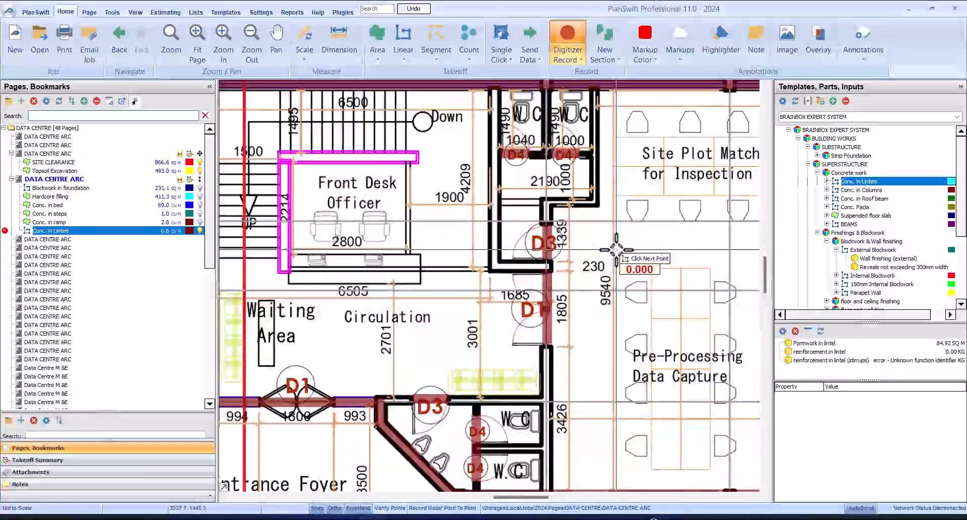
Complete the remaining lintel pieces around the W.C.s near grid F and stop recording Conc. in Lintels.
{"action": "scroll", "coordinate": [616, 250], "scroll_direction": "down", "scroll_amount": 3}
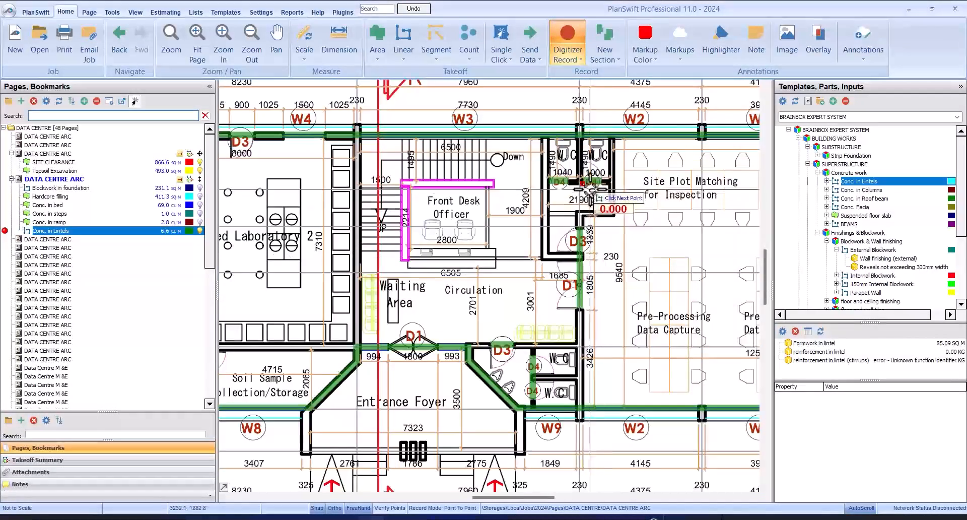
{"action": "scroll", "coordinate": [591, 190], "scroll_direction": "down", "scroll_amount": 5}
{"action": "scroll", "coordinate": [392, 245], "scroll_direction": "up", "scroll_amount": 6}
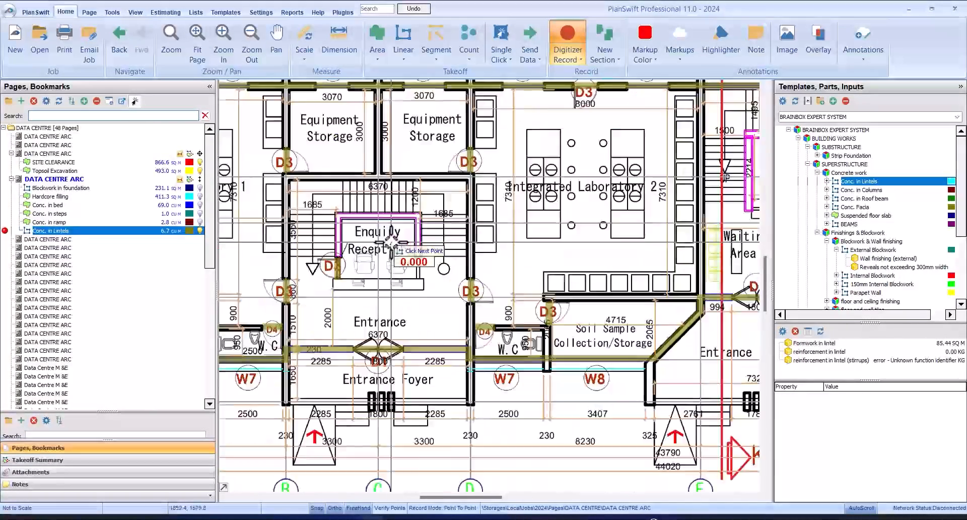
{"action": "scroll", "coordinate": [392, 245], "scroll_direction": "down", "scroll_amount": 5}
{"action": "scroll", "coordinate": [514, 228], "scroll_direction": "up", "scroll_amount": 4}
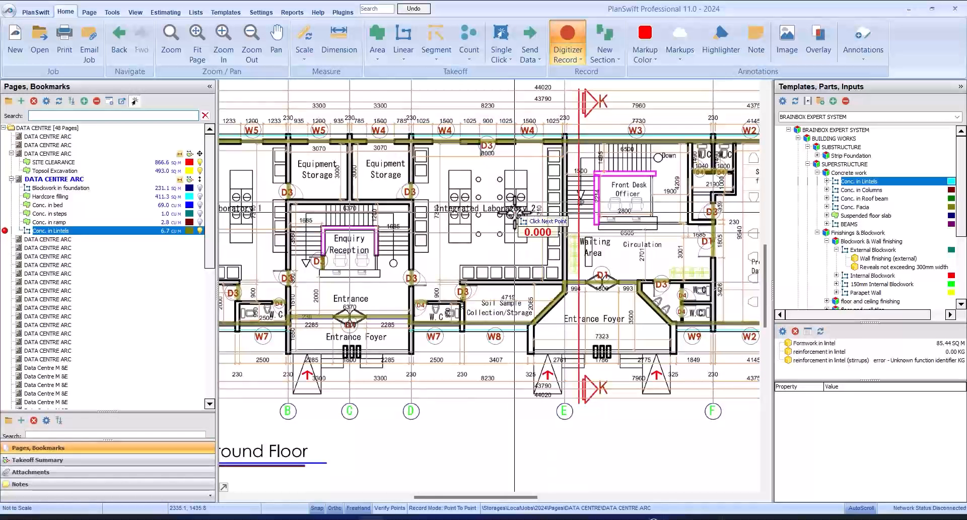
{"action": "scroll", "coordinate": [497, 222], "scroll_direction": "down", "scroll_amount": 2}
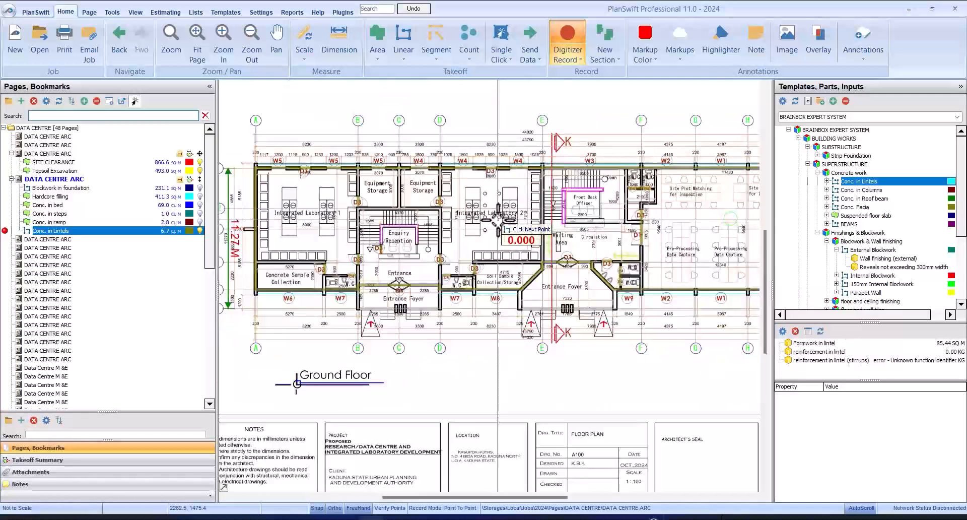
{"action": "right_click", "coordinate": [499, 221]}
{"action": "left_click", "coordinate": [526, 238]}
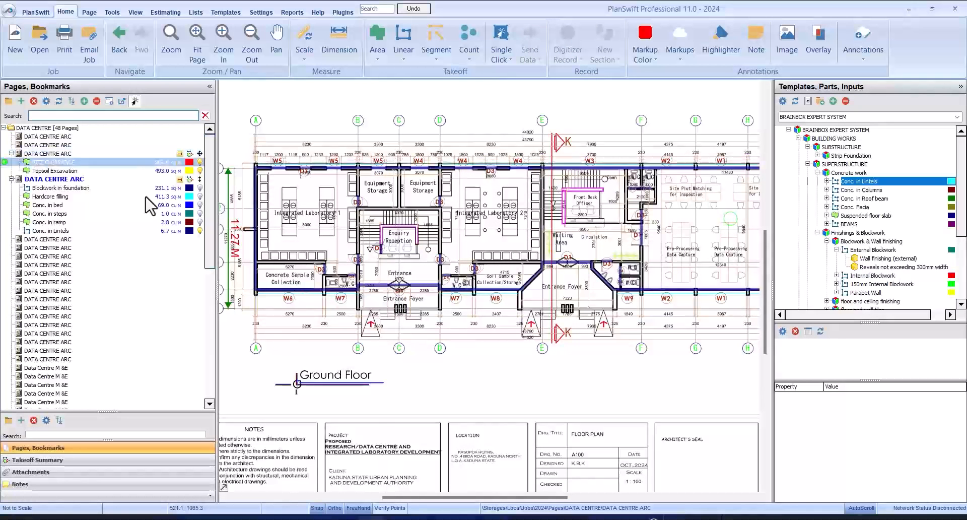
Open the First Floor plan, drawing A05, and select the existing Conc. in Lintels takeoff.
{"action": "left_click", "coordinate": [134, 248]}
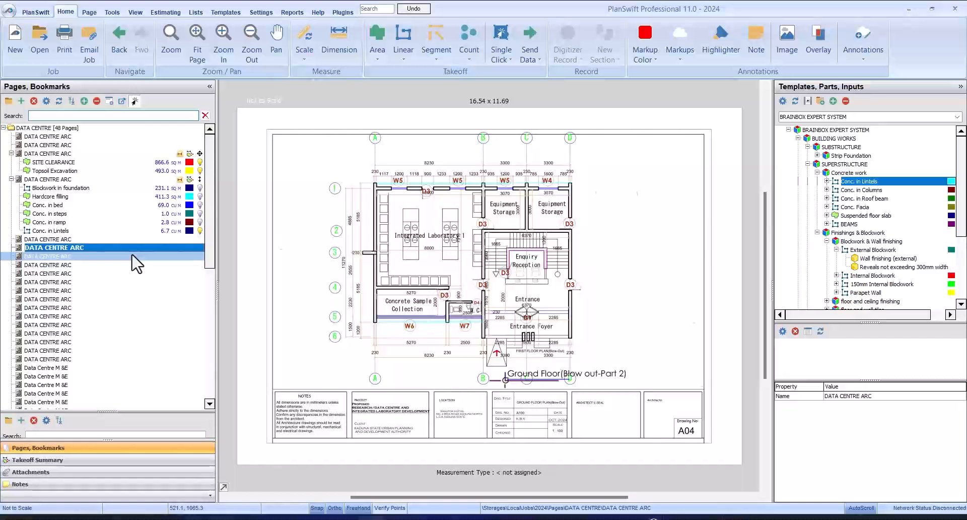
{"action": "left_click", "coordinate": [133, 256]}
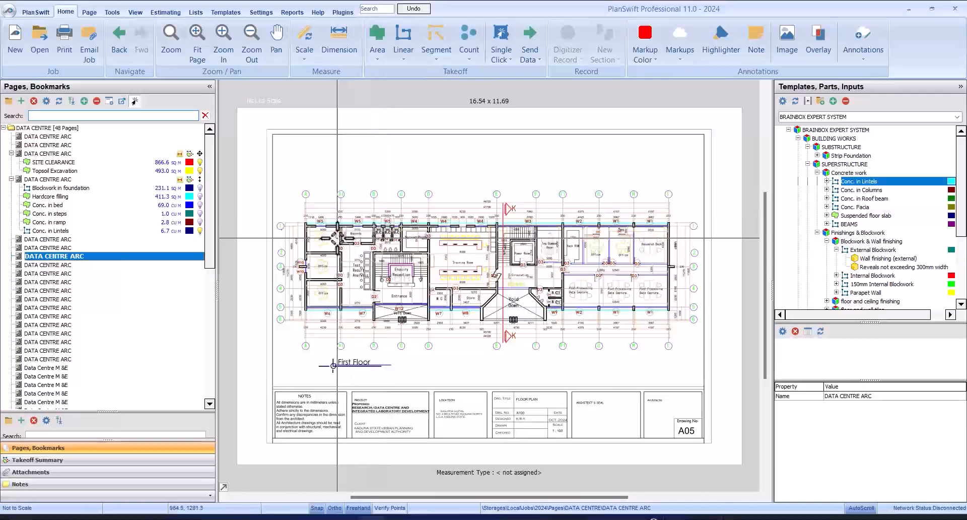
{"action": "scroll", "coordinate": [337, 237], "scroll_direction": "up", "scroll_amount": 1}
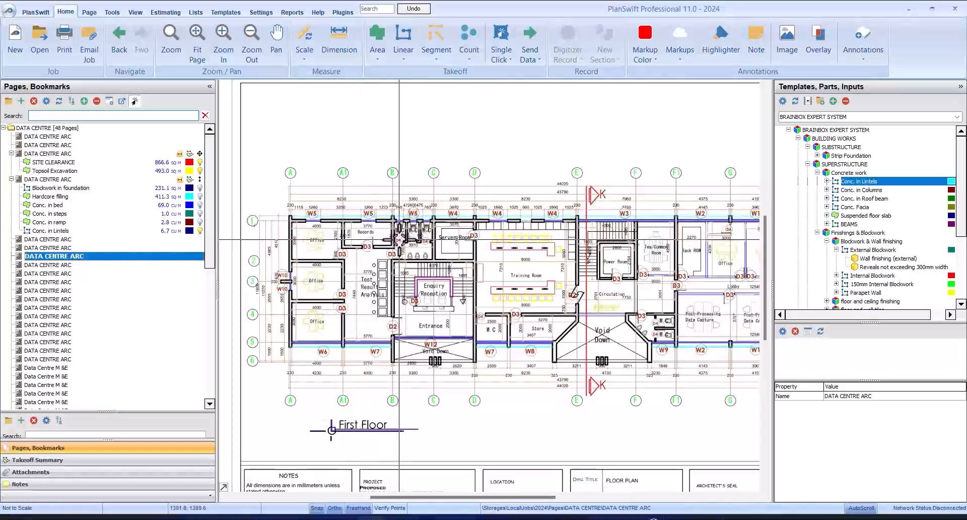
{"action": "left_click", "coordinate": [126, 463]}
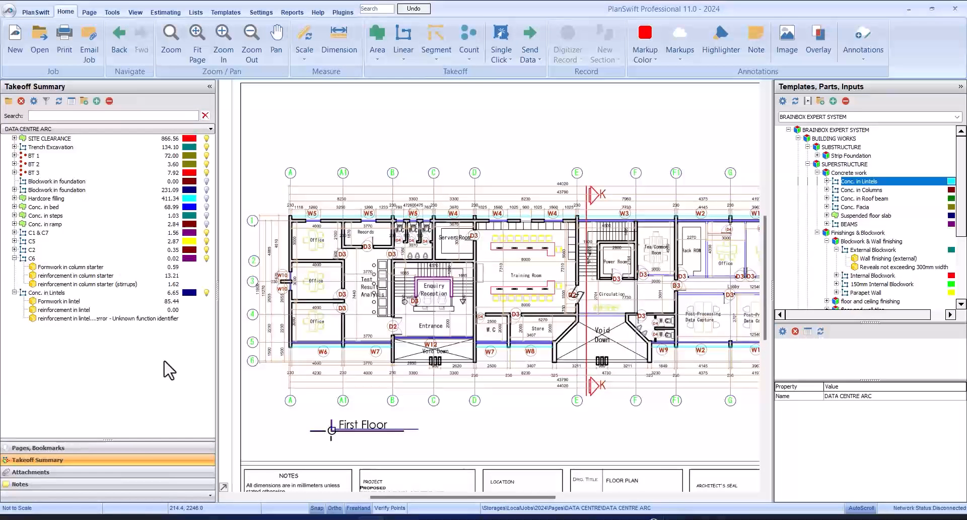
{"action": "left_click", "coordinate": [100, 294]}
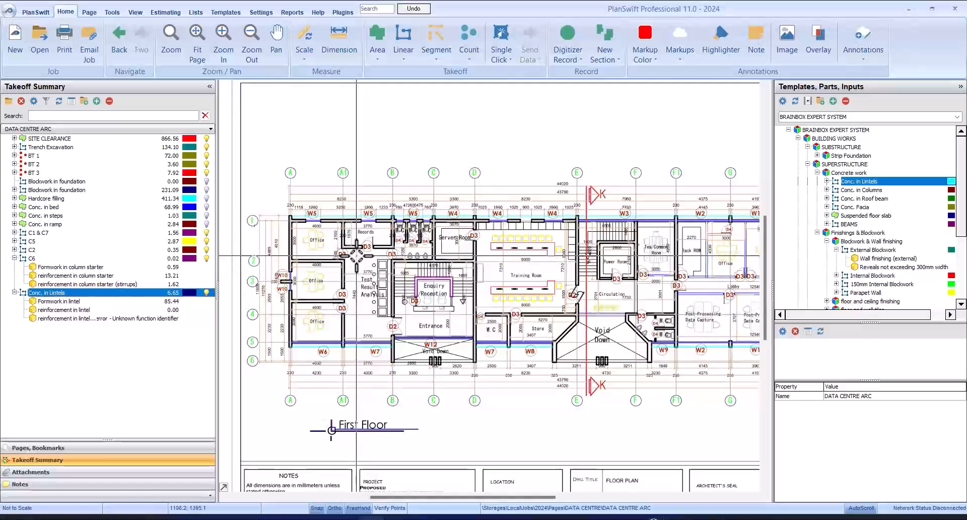
Start scaling the First Floor plan and enter the overall 44020 dimension as the metric scale length in metres.
{"action": "scroll", "coordinate": [302, 257], "scroll_direction": "down", "scroll_amount": 3}
{"action": "scroll", "coordinate": [437, 250], "scroll_direction": "up", "scroll_amount": 3}
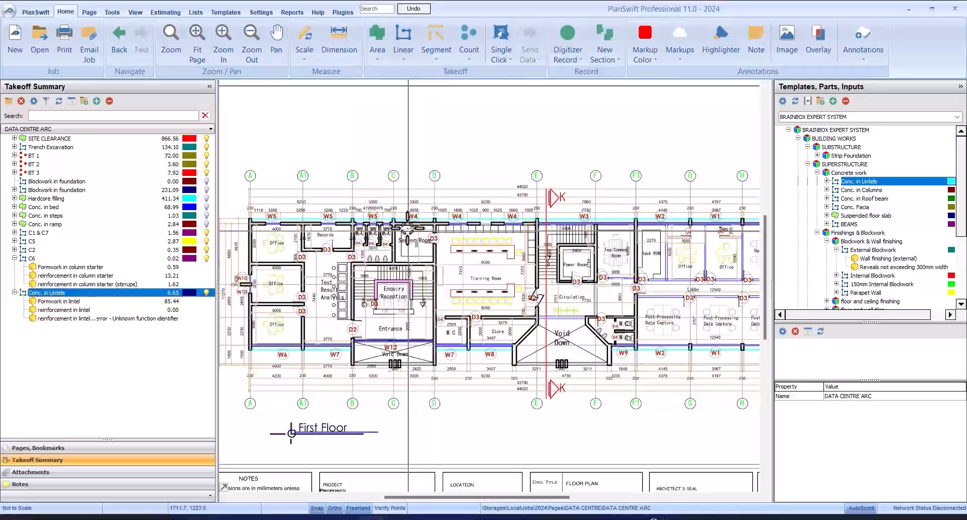
{"action": "scroll", "coordinate": [437, 249], "scroll_direction": "down", "scroll_amount": 3}
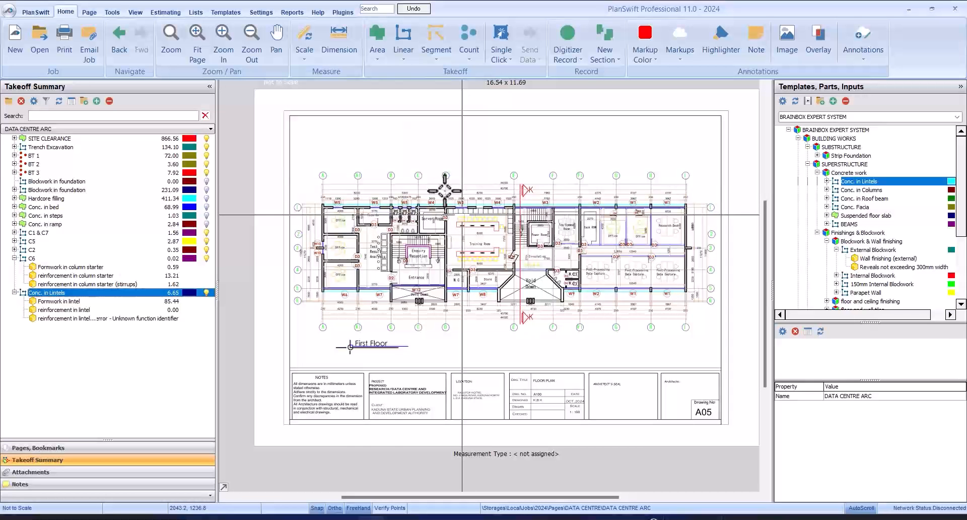
{"action": "scroll", "coordinate": [517, 141], "scroll_direction": "up", "scroll_amount": 3}
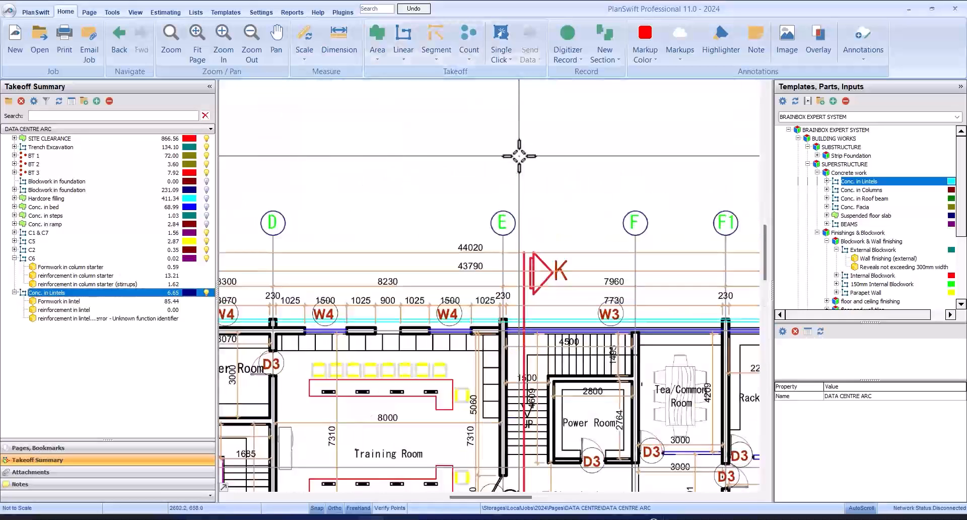
{"action": "left_click", "coordinate": [312, 47]}
{"action": "left_click", "coordinate": [473, 212]}
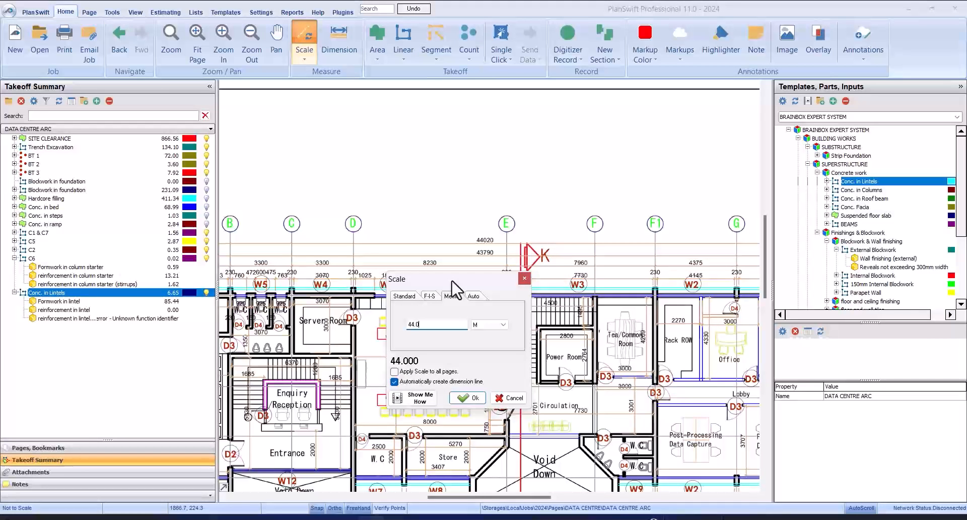
{"action": "left_click", "coordinate": [466, 398]}
Calibrate the First Floor plan's horizontal scale by marking both ends of the overall 44020 dimension line, from grid A to grid I.
{"action": "scroll", "coordinate": [291, 224], "scroll_direction": "down", "scroll_amount": 5}
{"action": "scroll", "coordinate": [292, 225], "scroll_direction": "up", "scroll_amount": 10}
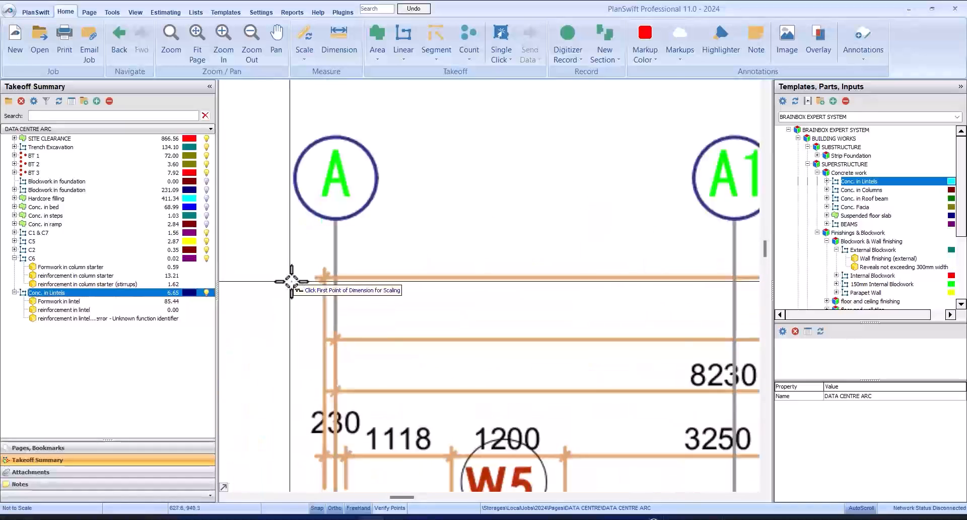
{"action": "scroll", "coordinate": [322, 279], "scroll_direction": "up", "scroll_amount": 1}
{"action": "left_click", "coordinate": [324, 276]}
{"action": "scroll", "coordinate": [304, 222], "scroll_direction": "down", "scroll_amount": 5}
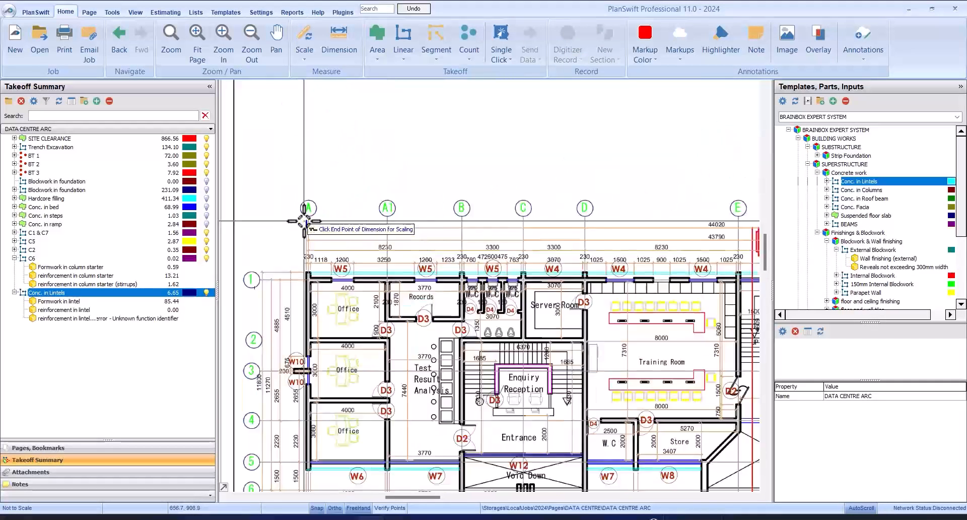
{"action": "scroll", "coordinate": [706, 219], "scroll_direction": "down", "scroll_amount": 5}
{"action": "scroll", "coordinate": [758, 217], "scroll_direction": "up", "scroll_amount": 5}
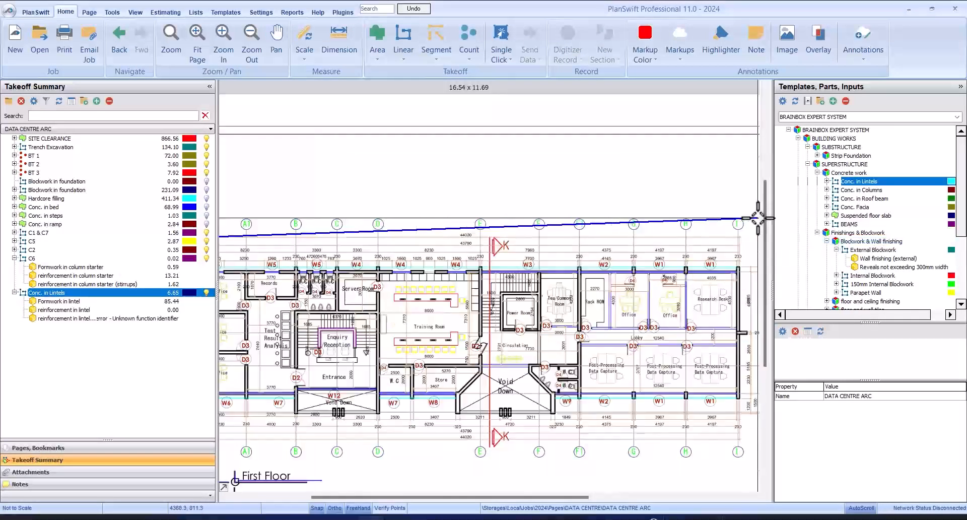
{"action": "scroll", "coordinate": [757, 217], "scroll_direction": "up", "scroll_amount": 4}
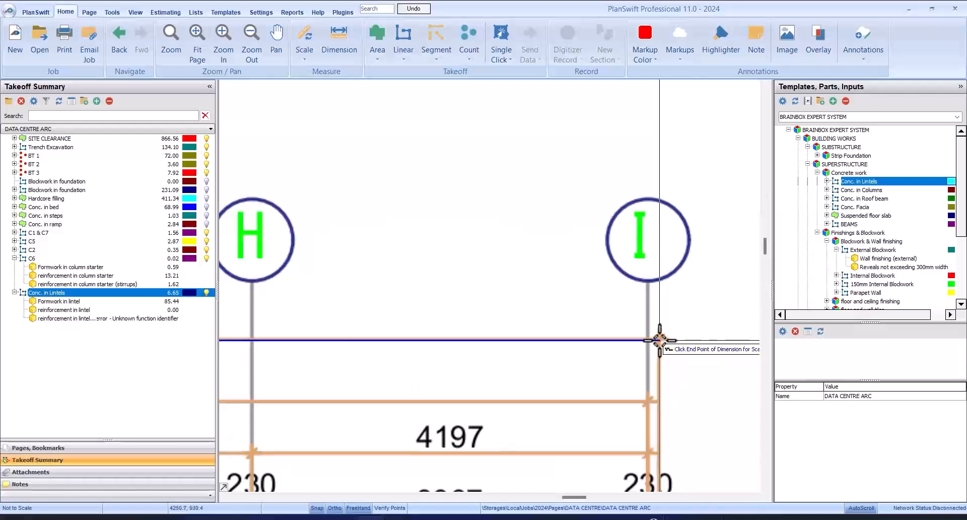
{"action": "left_click", "coordinate": [659, 340]}
Set the vertical scale to 11.8 m by marking the overall 11800 dimension line from grid 6 up to grid 1.
{"action": "scroll", "coordinate": [659, 215], "scroll_direction": "down", "scroll_amount": 5}
{"action": "scroll", "coordinate": [661, 293], "scroll_direction": "up", "scroll_amount": 5}
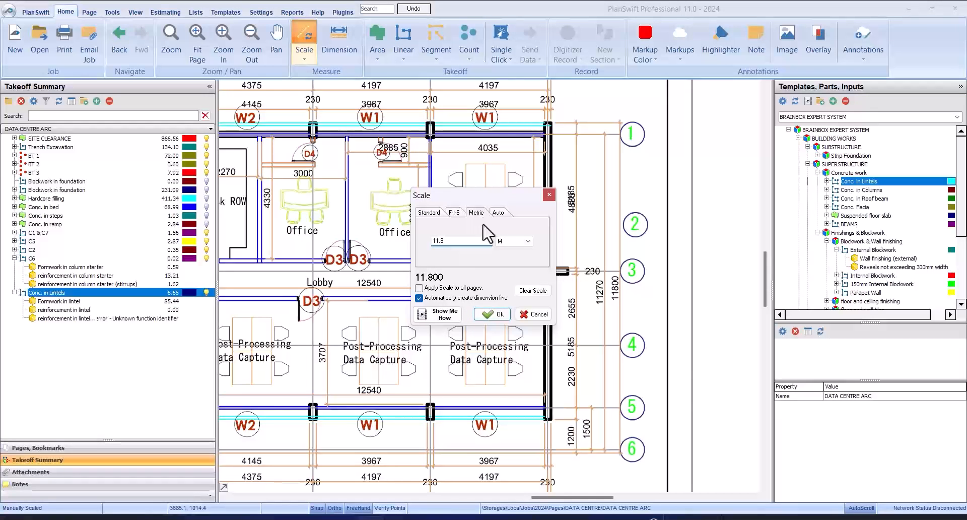
{"action": "left_click", "coordinate": [492, 314]}
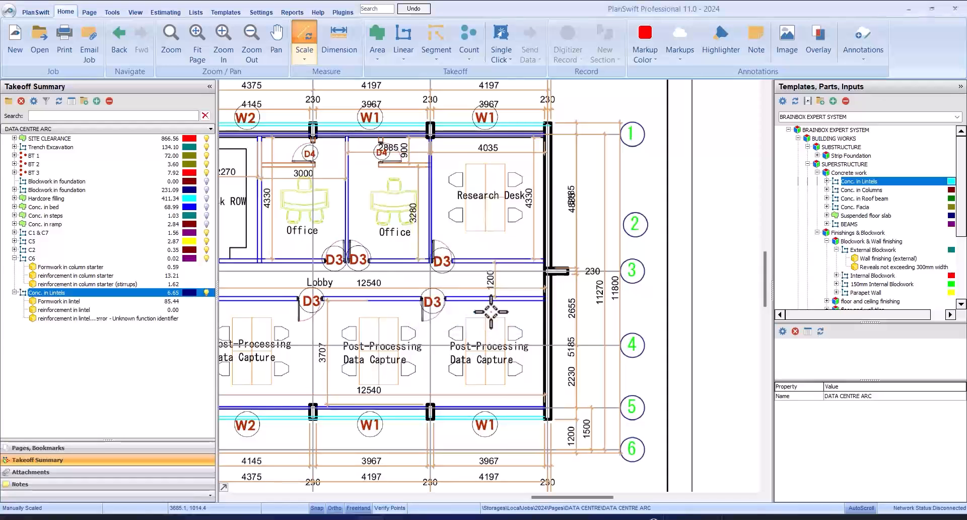
{"action": "scroll", "coordinate": [550, 373], "scroll_direction": "down", "scroll_amount": 4}
{"action": "scroll", "coordinate": [554, 370], "scroll_direction": "up", "scroll_amount": 6}
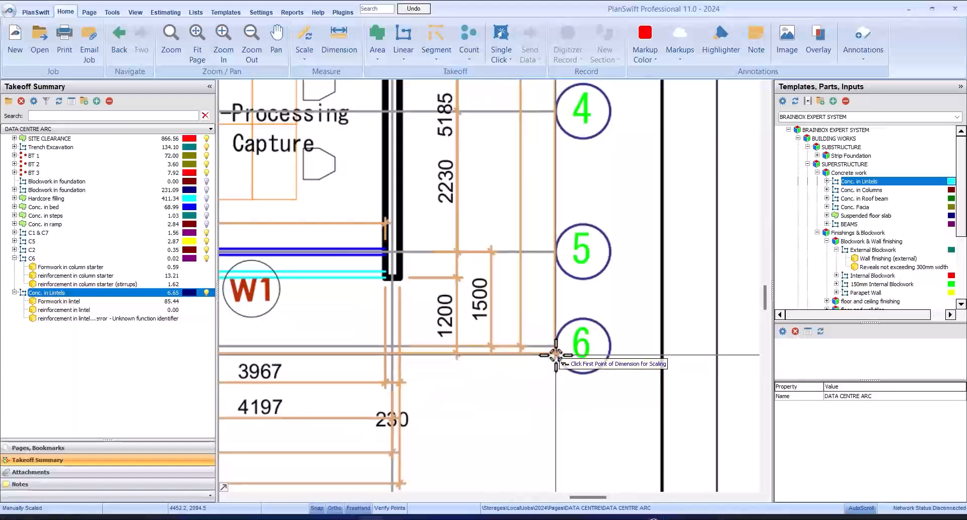
{"action": "left_click", "coordinate": [555, 354]}
{"action": "scroll", "coordinate": [559, 353], "scroll_direction": "down", "scroll_amount": 6}
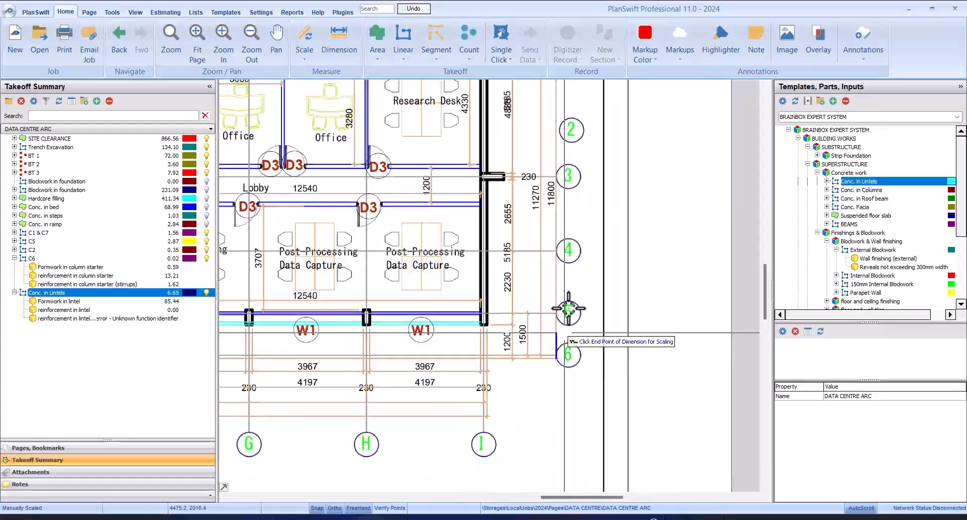
{"action": "scroll", "coordinate": [550, 218], "scroll_direction": "up", "scroll_amount": 4}
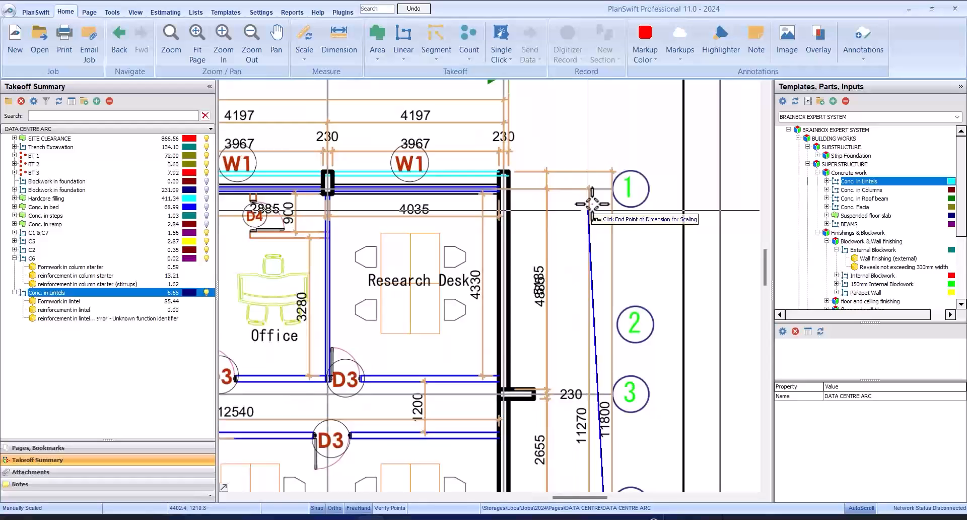
{"action": "scroll", "coordinate": [614, 189], "scroll_direction": "up", "scroll_amount": 3}
{"action": "left_click", "coordinate": [612, 176]}
{"action": "scroll", "coordinate": [614, 174], "scroll_direction": "down", "scroll_amount": 5}
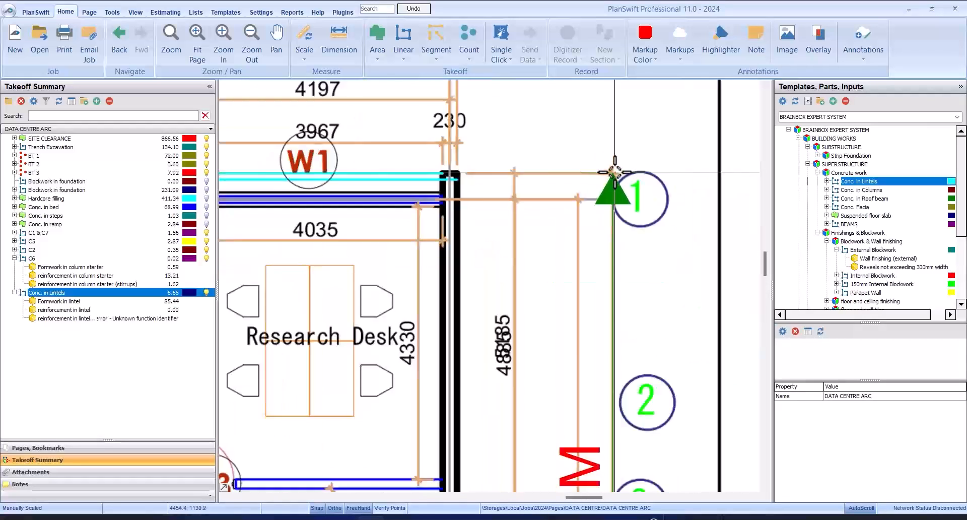
{"action": "scroll", "coordinate": [402, 202], "scroll_direction": "up", "scroll_amount": 3}
{"action": "scroll", "coordinate": [451, 202], "scroll_direction": "down", "scroll_amount": 3}
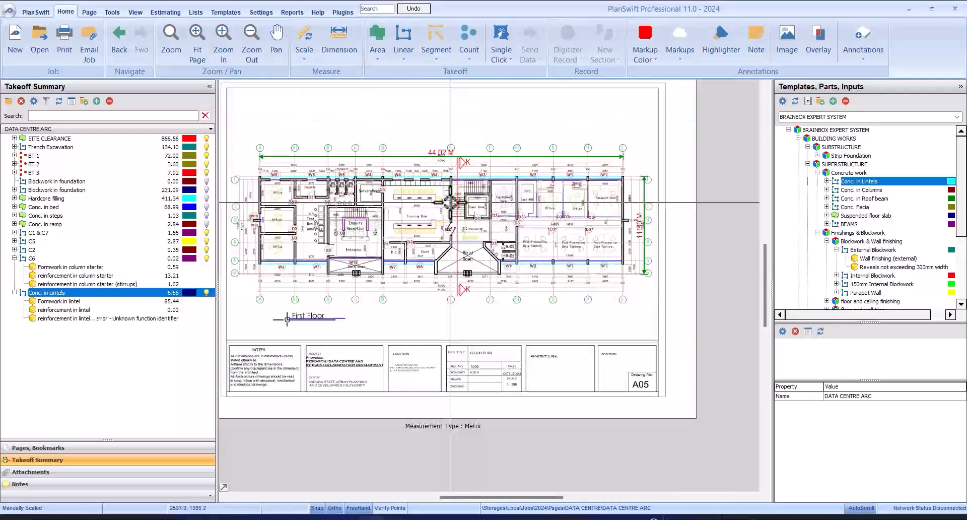
Collapse the Conc. in Lintels takeoff so its formwork and reinforcement parts are hidden in the takeoff summary.
{"action": "scroll", "coordinate": [312, 178], "scroll_direction": "up", "scroll_amount": 3}
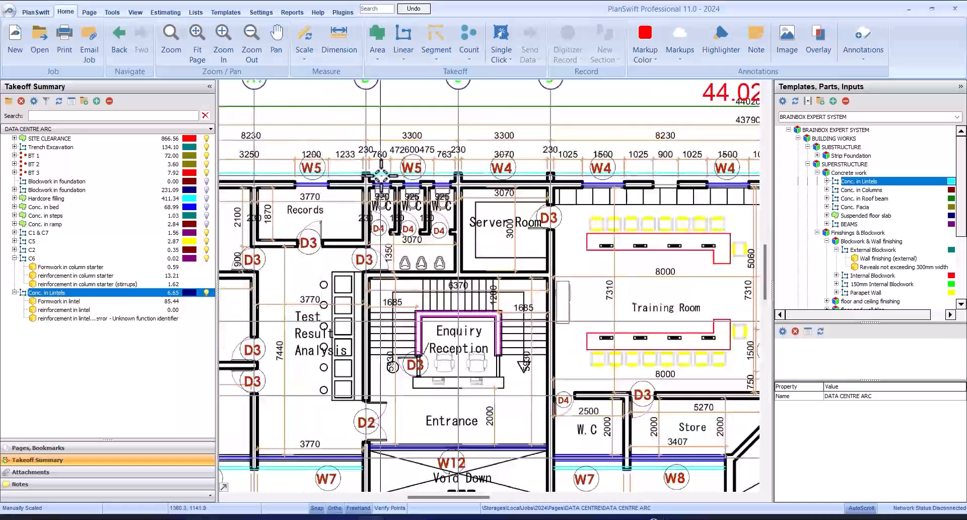
{"action": "scroll", "coordinate": [383, 188], "scroll_direction": "down", "scroll_amount": 3}
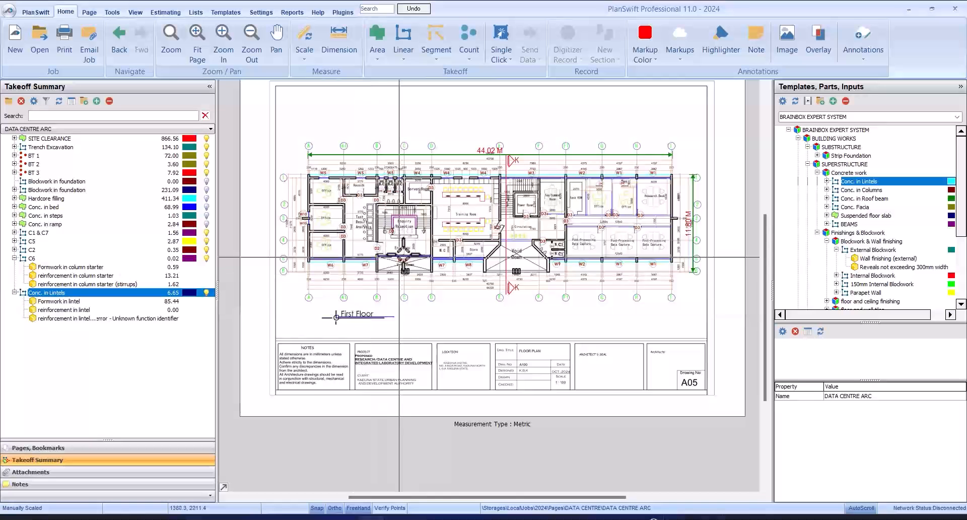
{"action": "left_click", "coordinate": [4, 293]}
{"action": "left_click", "coordinate": [4, 292]}
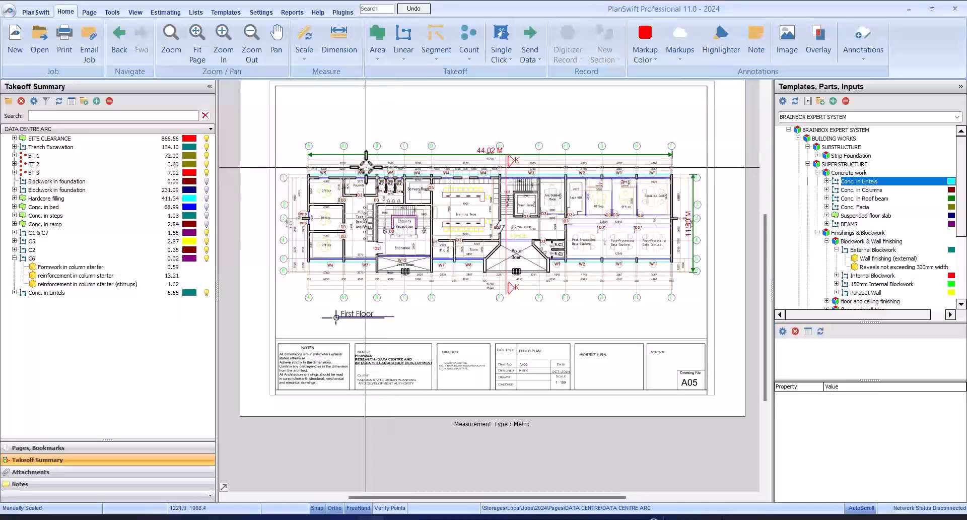
{"action": "scroll", "coordinate": [321, 173], "scroll_direction": "up", "scroll_amount": 3}
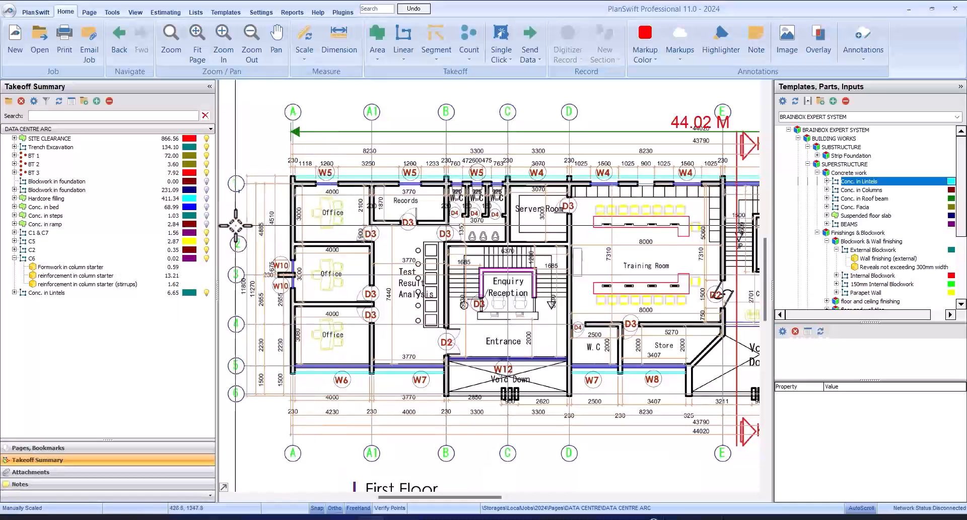
Resume recording the Conc. in Lintels takeoff and trace the first floor's external wall along grid 1, from grid A to grid I.
{"action": "scroll", "coordinate": [351, 207], "scroll_direction": "down", "scroll_amount": 2}
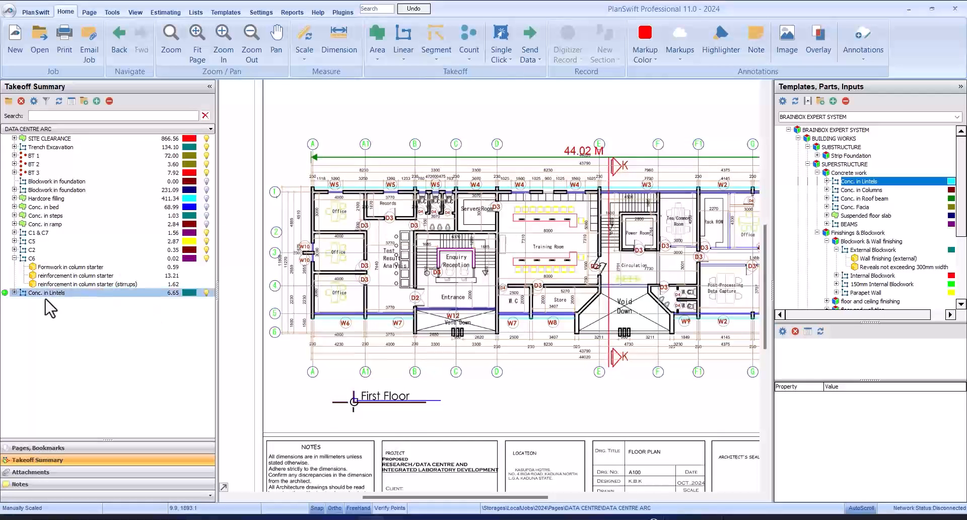
{"action": "left_click", "coordinate": [5, 292]}
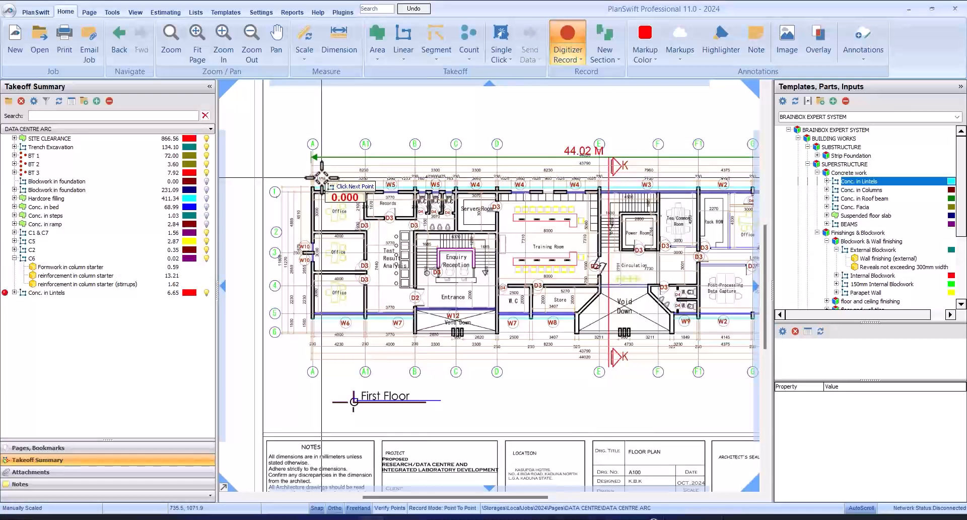
{"action": "scroll", "coordinate": [322, 178], "scroll_direction": "up", "scroll_amount": 5}
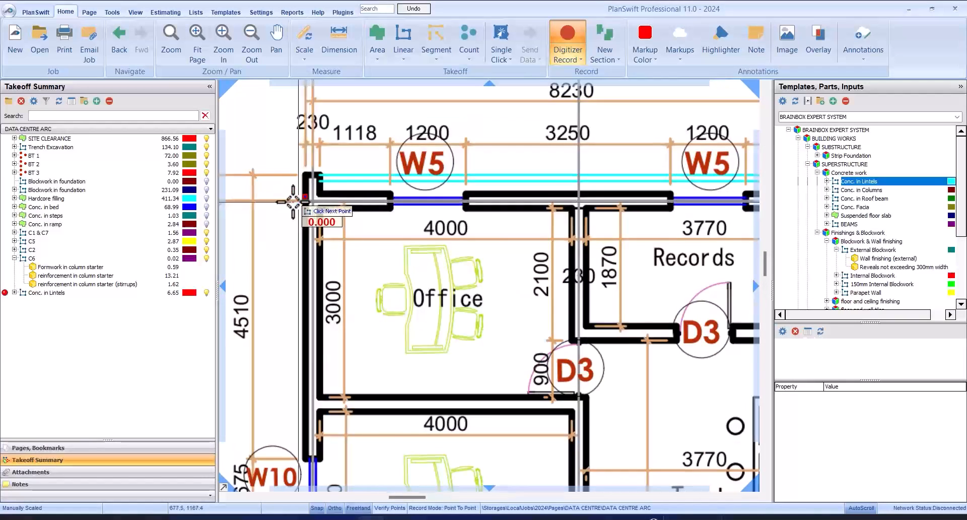
{"action": "scroll", "coordinate": [293, 202], "scroll_direction": "down", "scroll_amount": 5}
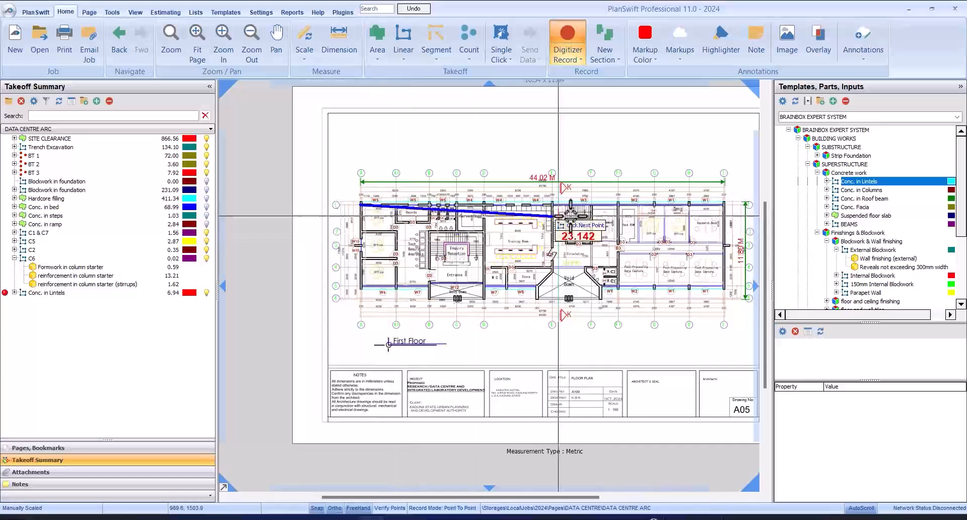
{"action": "scroll", "coordinate": [746, 208], "scroll_direction": "up", "scroll_amount": 6}
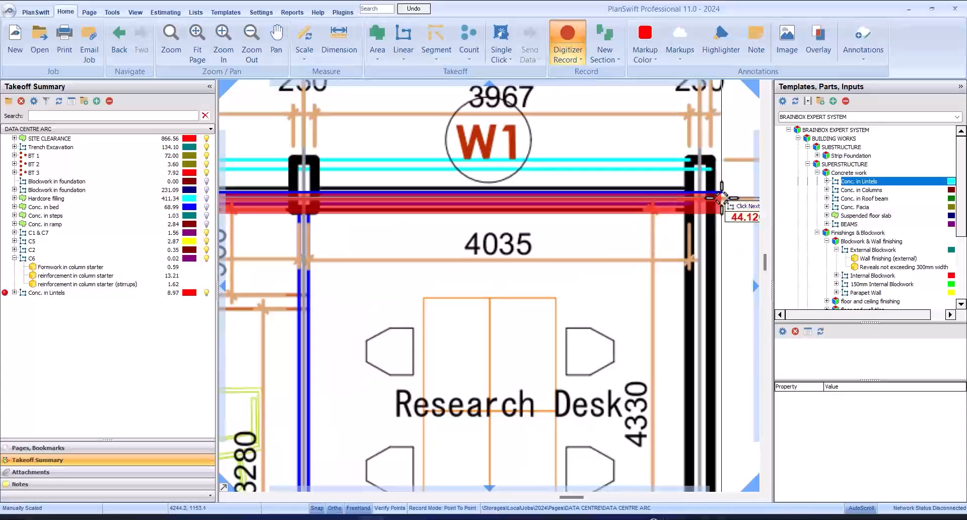
{"action": "left_click", "coordinate": [721, 197]}
{"action": "scroll", "coordinate": [718, 189], "scroll_direction": "down", "scroll_amount": 6}
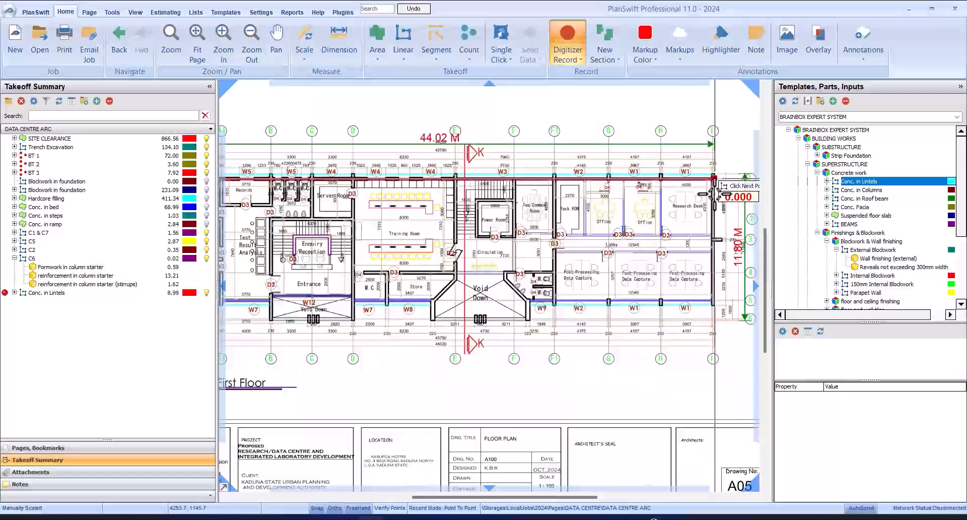
Continue the lintel line down the grid I wall and along the grid 5 wall to the Void Down corner beside W9.
{"action": "scroll", "coordinate": [711, 305], "scroll_direction": "up", "scroll_amount": 4}
{"action": "left_click", "coordinate": [712, 308]}
{"action": "scroll", "coordinate": [721, 262], "scroll_direction": "down", "scroll_amount": 2}
{"action": "scroll", "coordinate": [295, 287], "scroll_direction": "up", "scroll_amount": 2}
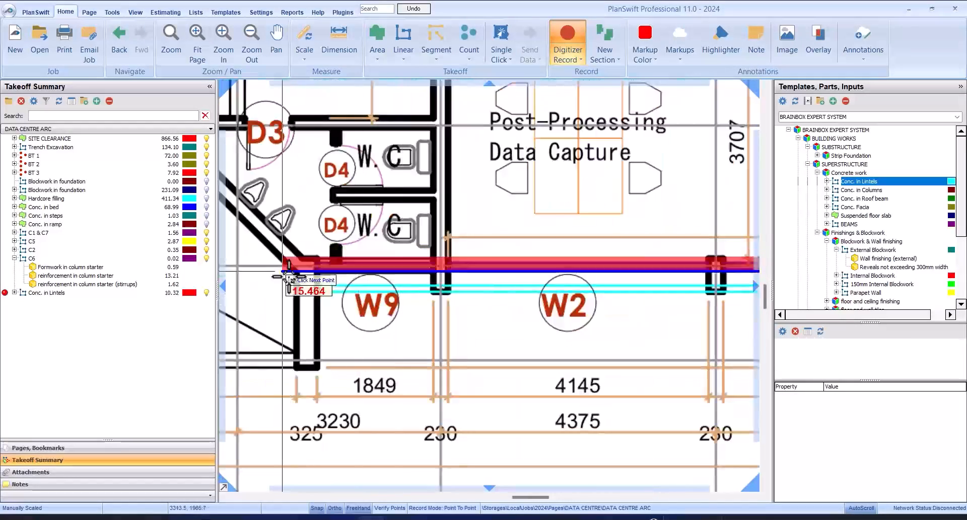
{"action": "left_click", "coordinate": [297, 273]}
Trace the lintel up the angled wall beside the toilets and across the Void Down opening to grid E.
{"action": "scroll", "coordinate": [298, 273], "scroll_direction": "down", "scroll_amount": 2}
{"action": "scroll", "coordinate": [320, 211], "scroll_direction": "up", "scroll_amount": 4}
{"action": "left_click", "coordinate": [328, 228]}
{"action": "left_click", "coordinate": [325, 167]}
{"action": "scroll", "coordinate": [325, 167], "scroll_direction": "down", "scroll_amount": 3}
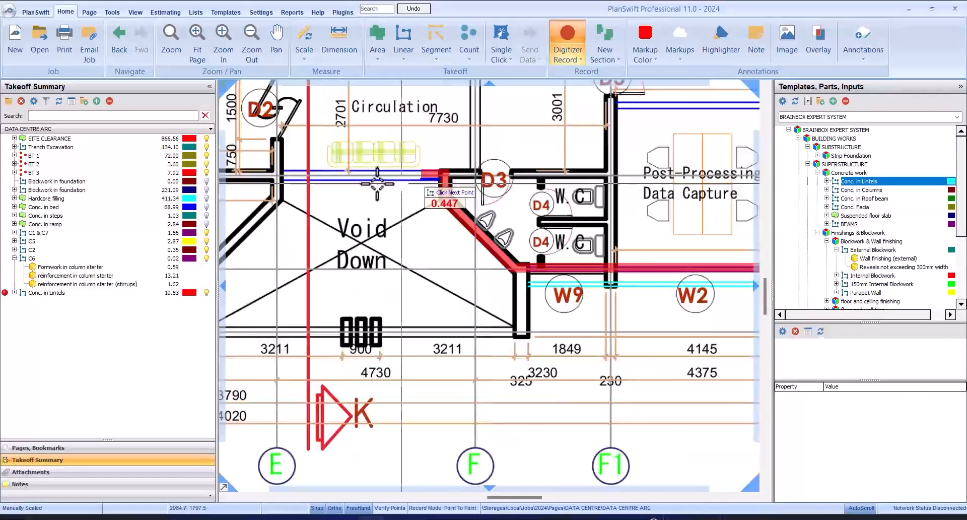
{"action": "scroll", "coordinate": [433, 187], "scroll_direction": "down", "scroll_amount": 2}
{"action": "scroll", "coordinate": [438, 187], "scroll_direction": "up", "scroll_amount": 2}
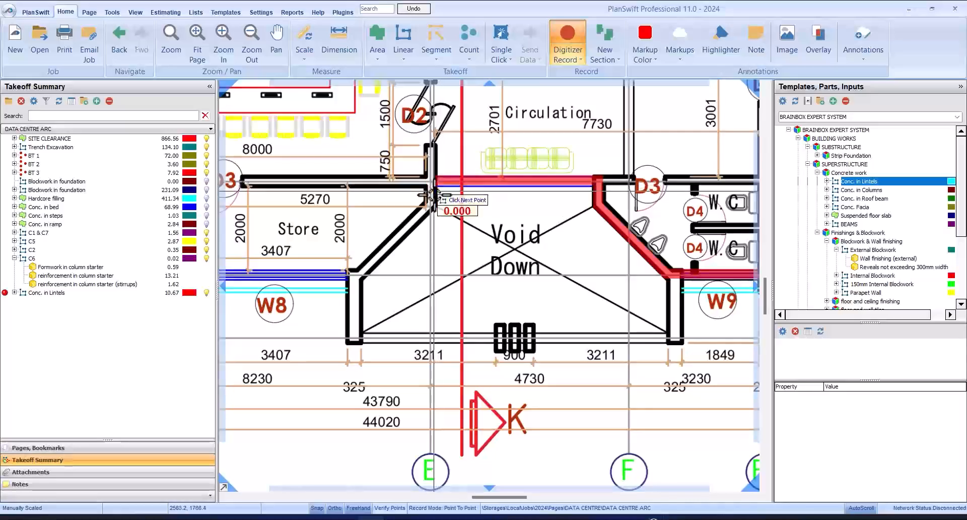
Continue the lintel down the Store's angled wall and along the W8 and W7 windows to grid D.
{"action": "left_click", "coordinate": [437, 208]}
{"action": "scroll", "coordinate": [363, 276], "scroll_direction": "up", "scroll_amount": 3}
{"action": "left_click", "coordinate": [362, 277]}
{"action": "scroll", "coordinate": [361, 277], "scroll_direction": "down", "scroll_amount": 4}
{"action": "scroll", "coordinate": [458, 271], "scroll_direction": "up", "scroll_amount": 2}
{"action": "left_click", "coordinate": [446, 272]}
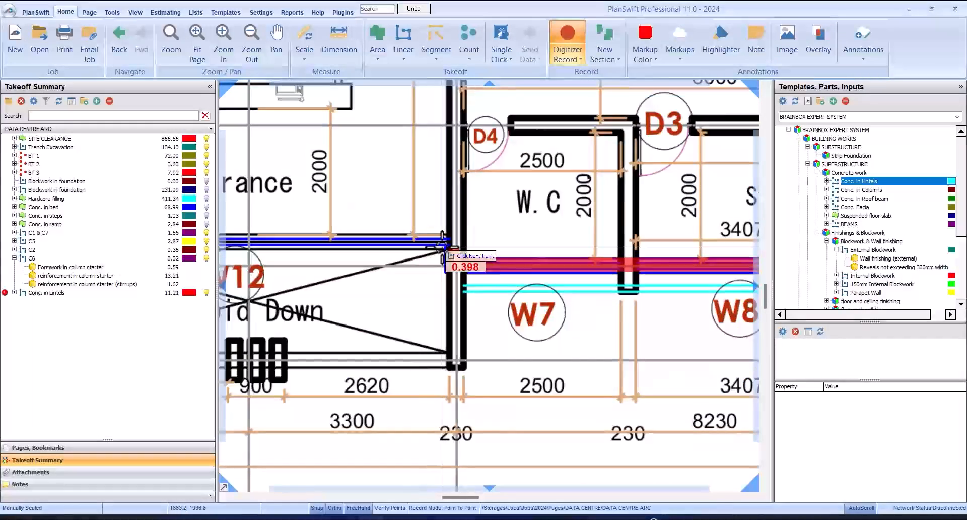
Trace the lintel along the stepped W12 Entrance wall between grids D and B, returning to the main external wall line.
{"action": "left_click", "coordinate": [444, 247]}
{"action": "scroll", "coordinate": [444, 247], "scroll_direction": "down", "scroll_amount": 3}
{"action": "scroll", "coordinate": [365, 232], "scroll_direction": "up", "scroll_amount": 3}
{"action": "left_click", "coordinate": [364, 235]}
{"action": "left_click", "coordinate": [365, 261]}
Finish the external lintel loop past W7 and W6 to grid A and up the grid A wall.
{"action": "scroll", "coordinate": [364, 261], "scroll_direction": "down", "scroll_amount": 3}
{"action": "scroll", "coordinate": [281, 254], "scroll_direction": "up", "scroll_amount": 2}
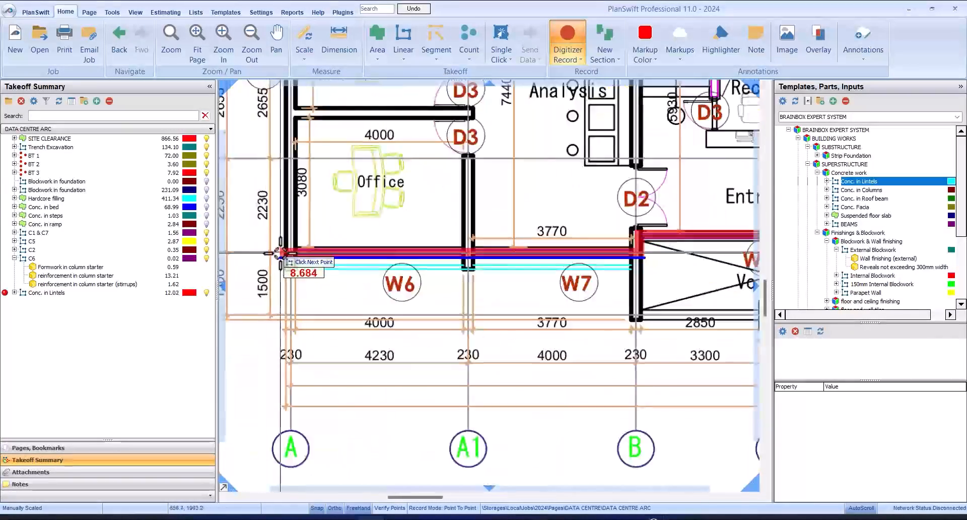
{"action": "left_click", "coordinate": [281, 254]}
{"action": "scroll", "coordinate": [280, 253], "scroll_direction": "down", "scroll_amount": 3}
{"action": "scroll", "coordinate": [292, 132], "scroll_direction": "up", "scroll_amount": 2}
{"action": "left_click", "coordinate": [263, 133]}
{"action": "scroll", "coordinate": [300, 175], "scroll_direction": "down", "scroll_amount": 2}
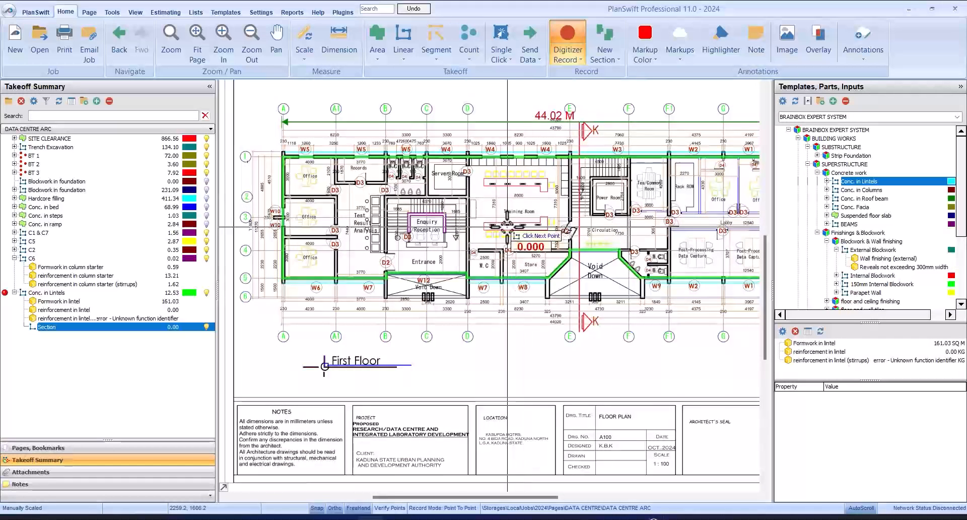
Add a lintel section over the D3 door of the office next to Records.
{"action": "scroll", "coordinate": [348, 194], "scroll_direction": "up", "scroll_amount": 2}
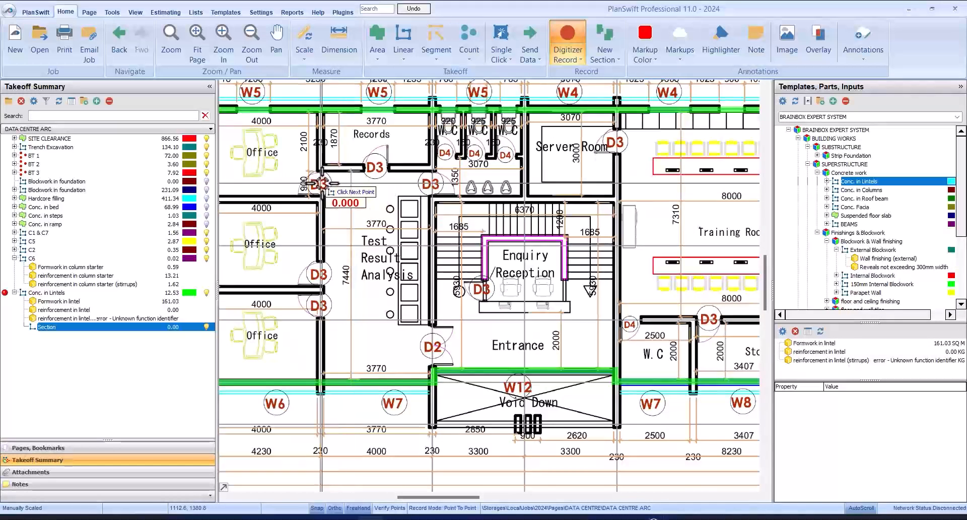
{"action": "scroll", "coordinate": [322, 184], "scroll_direction": "up", "scroll_amount": 2}
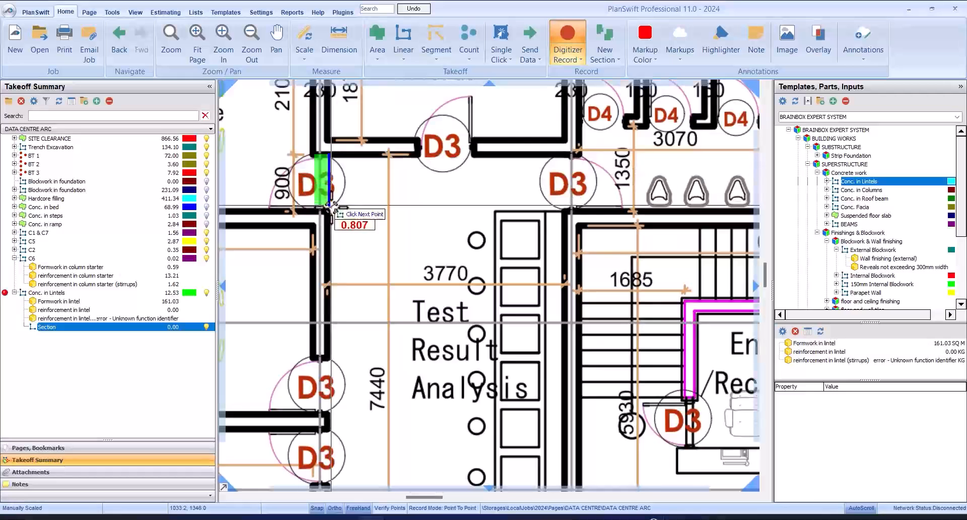
{"action": "key", "text": "n"}
{"action": "scroll", "coordinate": [409, 107], "scroll_direction": "down", "scroll_amount": 2}
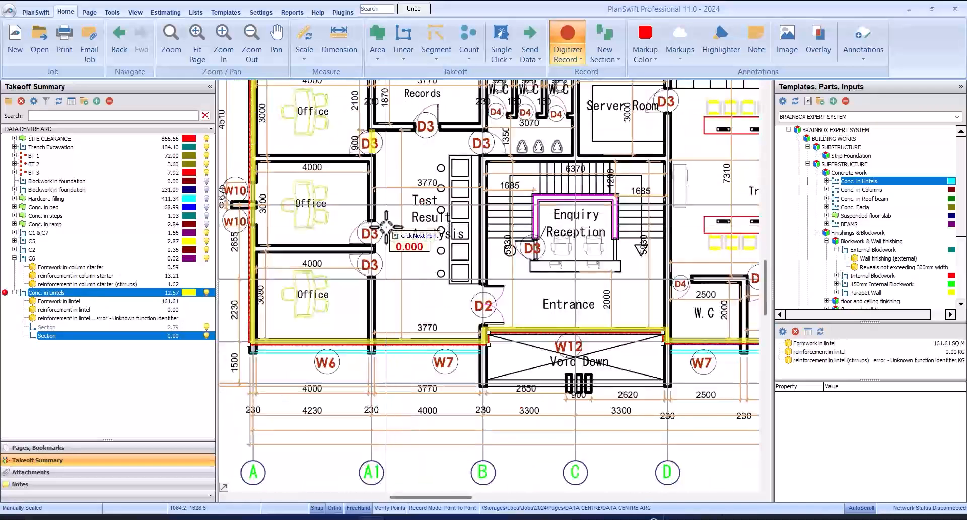
Add one lintel section spanning the two adjacent D3 doors of the lower offices on grid A1.
{"action": "scroll", "coordinate": [387, 225], "scroll_direction": "up", "scroll_amount": 2}
{"action": "left_click", "coordinate": [364, 212]}
{"action": "left_click", "coordinate": [364, 336]}
{"action": "key", "text": "n"}
{"action": "scroll", "coordinate": [338, 258], "scroll_direction": "down", "scroll_amount": 2}
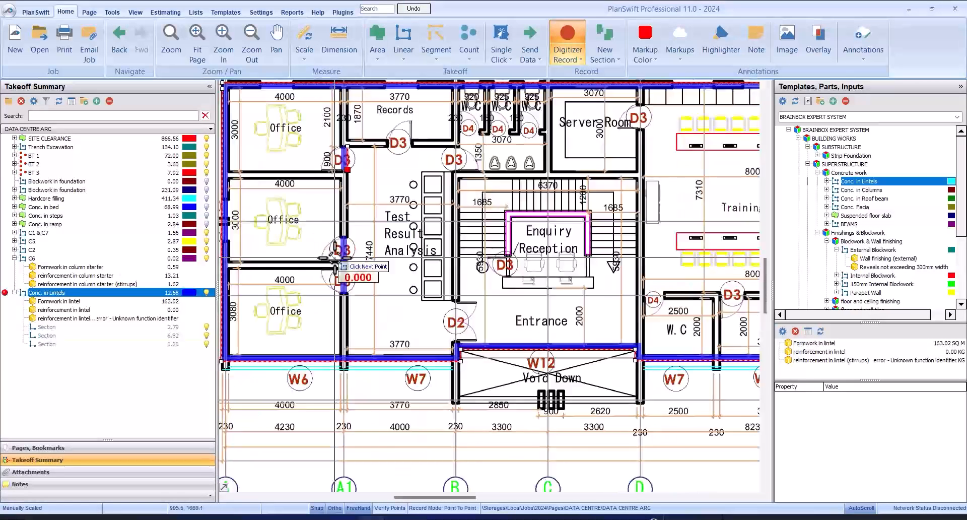
Add separate lintel sections over the Records room's D3 door and the toilet area's D3 door on grid B.
{"action": "scroll", "coordinate": [433, 138], "scroll_direction": "up", "scroll_amount": 3}
{"action": "left_click", "coordinate": [359, 167]}
{"action": "left_click", "coordinate": [274, 166]}
{"action": "key", "text": "n"}
{"action": "left_click", "coordinate": [517, 164]}
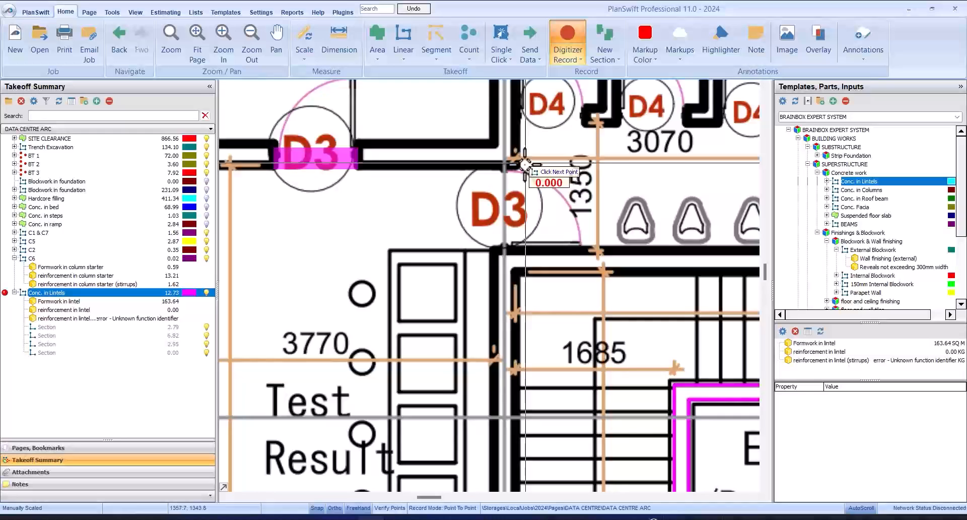
{"action": "left_click", "coordinate": [517, 248]}
{"action": "key", "text": "n"}
Add one lintel section spanning the three D4 doors of the W.C cubicles beside the Server Room.
{"action": "scroll", "coordinate": [517, 246], "scroll_direction": "down", "scroll_amount": 3}
{"action": "scroll", "coordinate": [630, 209], "scroll_direction": "up", "scroll_amount": 2}
{"action": "left_click", "coordinate": [531, 216]}
{"action": "left_click", "coordinate": [368, 227]}
{"action": "key", "text": "n"}
Add a lintel section over the Server Room's D3 door.
{"action": "scroll", "coordinate": [686, 156], "scroll_direction": "up", "scroll_amount": 3}
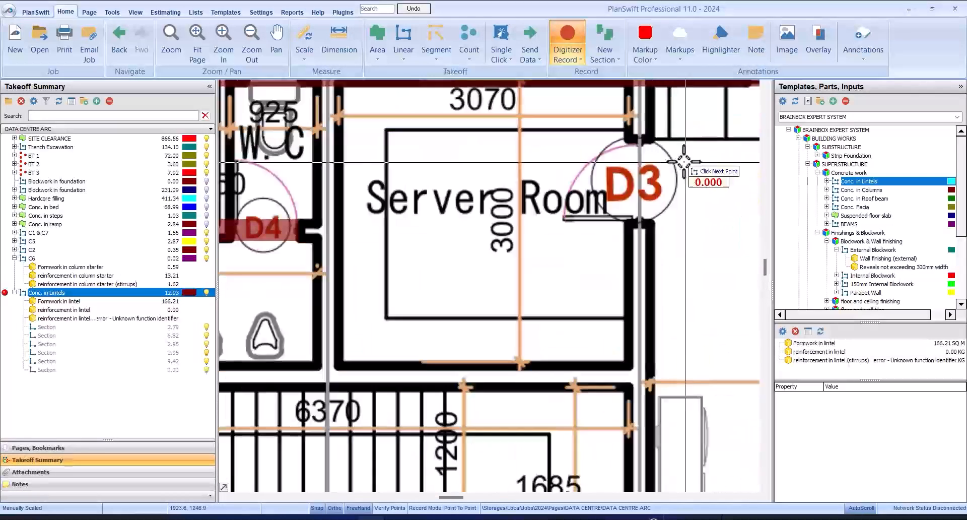
{"action": "left_click", "coordinate": [654, 138]}
{"action": "left_click", "coordinate": [649, 223]}
{"action": "key", "text": "n"}
Add lintel sections over the Store's D3 door and the adjoining W.C's D4 door.
{"action": "scroll", "coordinate": [538, 195], "scroll_direction": "down", "scroll_amount": 4}
{"action": "scroll", "coordinate": [600, 291], "scroll_direction": "up", "scroll_amount": 3}
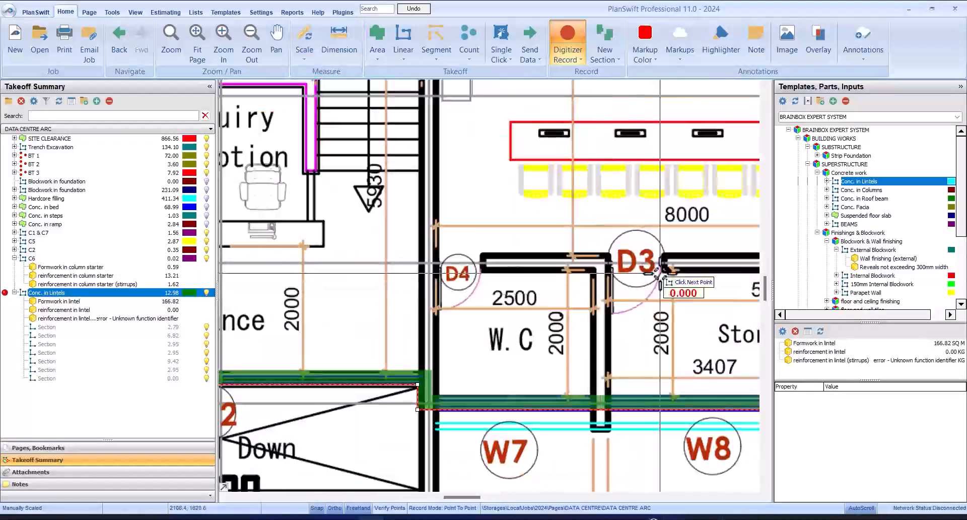
{"action": "left_click", "coordinate": [665, 270]}
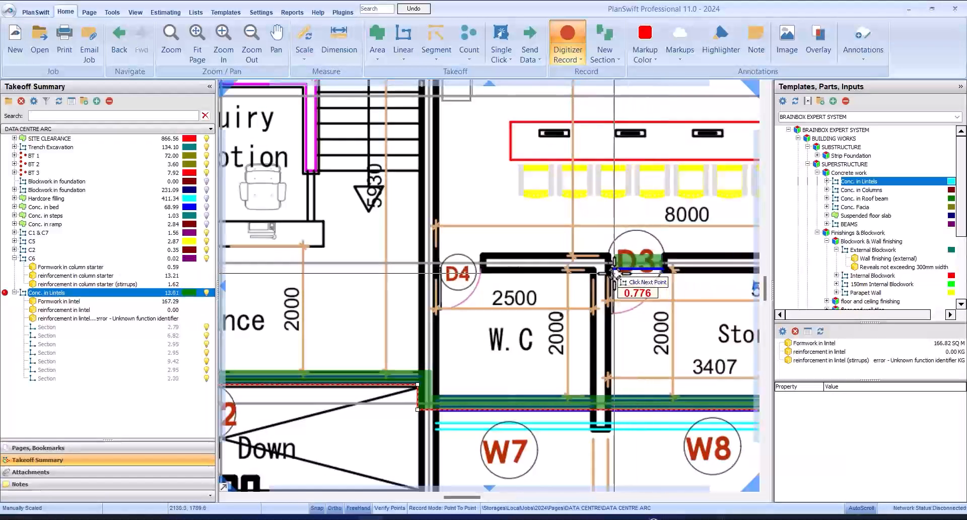
{"action": "left_click", "coordinate": [479, 274]}
{"action": "key", "text": "n"}
Add a lintel section over the D2 double door between the Training Room and Circulation.
{"action": "scroll", "coordinate": [480, 274], "scroll_direction": "down", "scroll_amount": 4}
{"action": "scroll", "coordinate": [573, 242], "scroll_direction": "up", "scroll_amount": 2}
{"action": "scroll", "coordinate": [573, 241], "scroll_direction": "up", "scroll_amount": 2}
{"action": "left_click", "coordinate": [536, 204]}
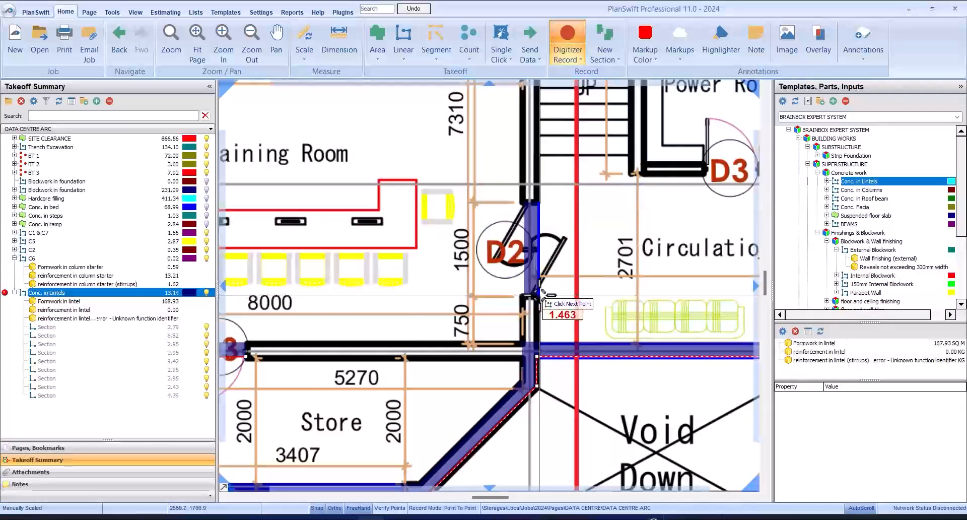
{"action": "left_click", "coordinate": [536, 296]}
{"action": "key", "text": "n"}
Add a lintel section over the Power Room's D3 door.
{"action": "scroll", "coordinate": [534, 293], "scroll_direction": "down", "scroll_amount": 2}
{"action": "scroll", "coordinate": [570, 208], "scroll_direction": "up", "scroll_amount": 3}
{"action": "left_click", "coordinate": [561, 219]}
{"action": "left_click", "coordinate": [476, 219]}
{"action": "key", "text": "n"}
Add a lintel section along grid F between the Circulation area and the passage beside it.
{"action": "scroll", "coordinate": [476, 220], "scroll_direction": "down", "scroll_amount": 3}
{"action": "scroll", "coordinate": [542, 216], "scroll_direction": "up", "scroll_amount": 3}
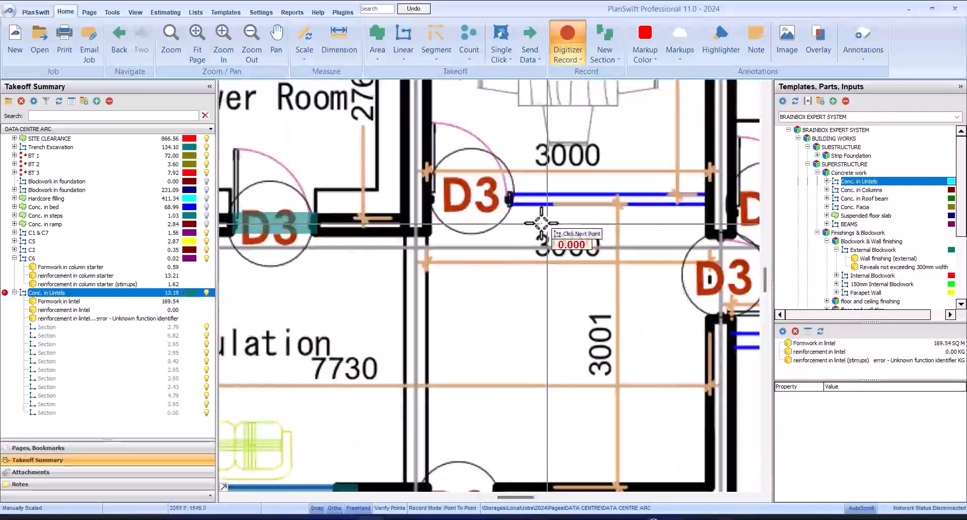
{"action": "scroll", "coordinate": [511, 206], "scroll_direction": "down", "scroll_amount": 3}
{"action": "scroll", "coordinate": [491, 222], "scroll_direction": "up", "scroll_amount": 3}
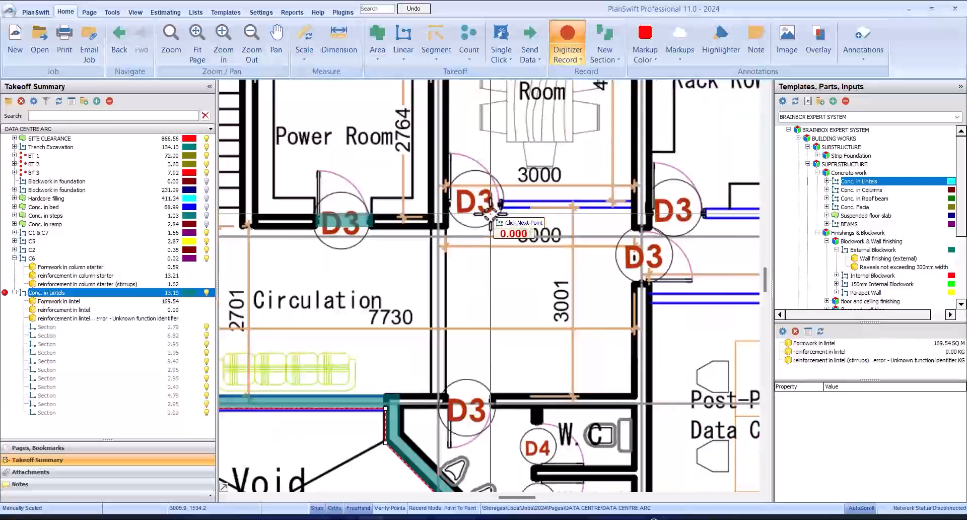
{"action": "scroll", "coordinate": [415, 229], "scroll_direction": "down", "scroll_amount": 1}
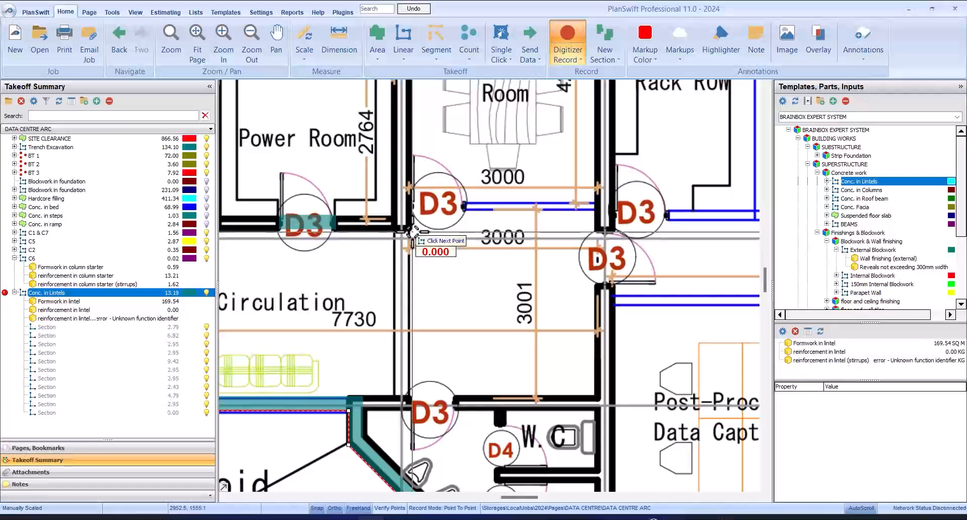
{"action": "left_click", "coordinate": [409, 397]}
{"action": "key", "text": "n"}
Add a lintel section over the D3 door leading into the Lobby on grid F1.
{"action": "scroll", "coordinate": [619, 229], "scroll_direction": "up", "scroll_amount": 2}
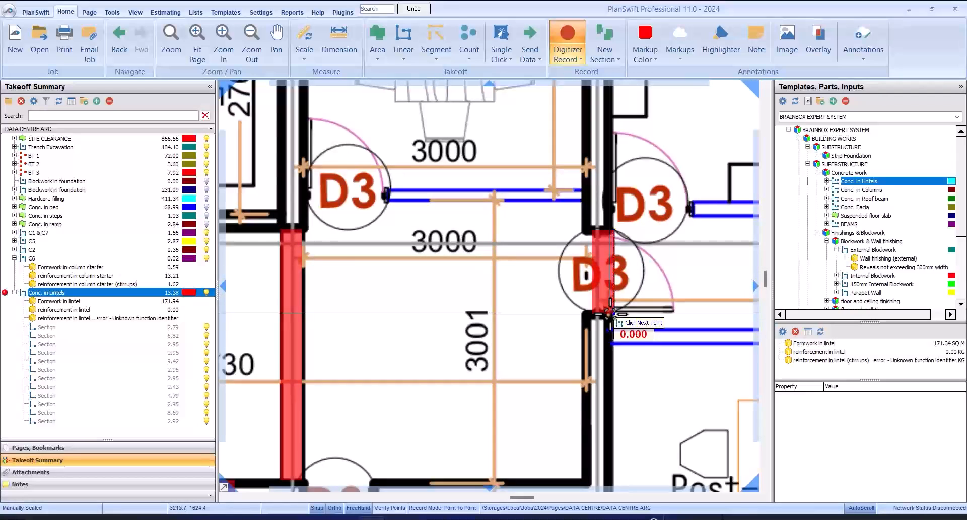
{"action": "key", "text": "n"}
{"action": "scroll", "coordinate": [610, 313], "scroll_direction": "down", "scroll_amount": 5}
{"action": "scroll", "coordinate": [673, 229], "scroll_direction": "up", "scroll_amount": 5}
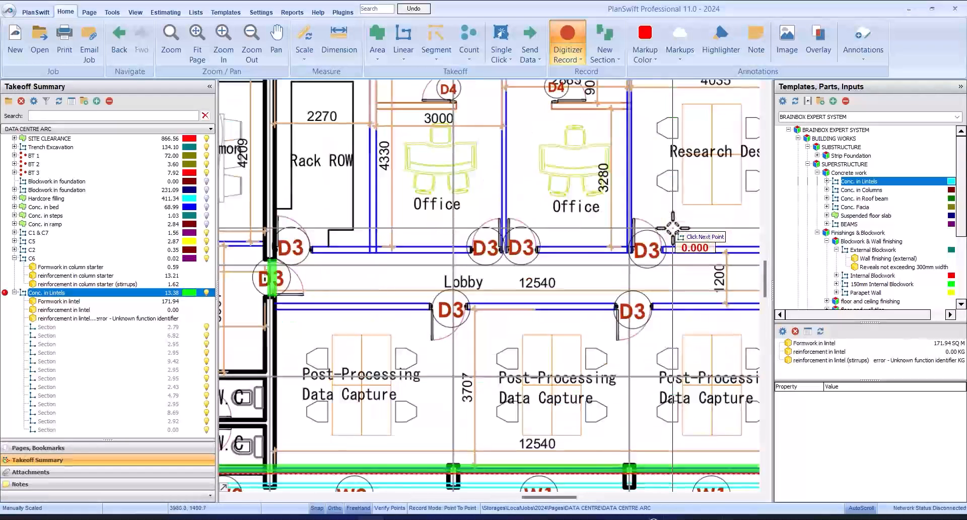
Add lintel sections over the Entrance's D2 door and the Enquiry Reception's D3 door.
{"action": "scroll", "coordinate": [673, 228], "scroll_direction": "down", "scroll_amount": 5}
{"action": "scroll", "coordinate": [639, 234], "scroll_direction": "up", "scroll_amount": 2}
{"action": "scroll", "coordinate": [639, 235], "scroll_direction": "down", "scroll_amount": 2}
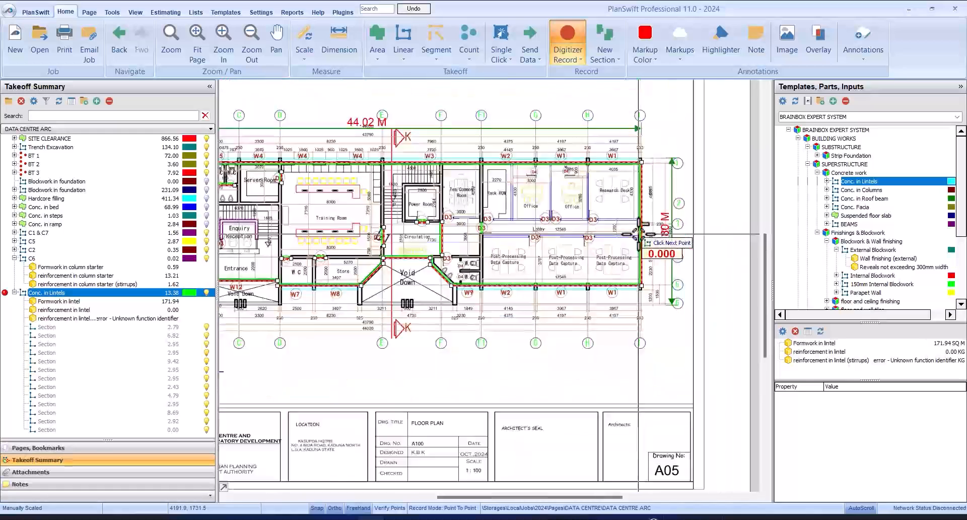
{"action": "scroll", "coordinate": [639, 235], "scroll_direction": "down", "scroll_amount": 2}
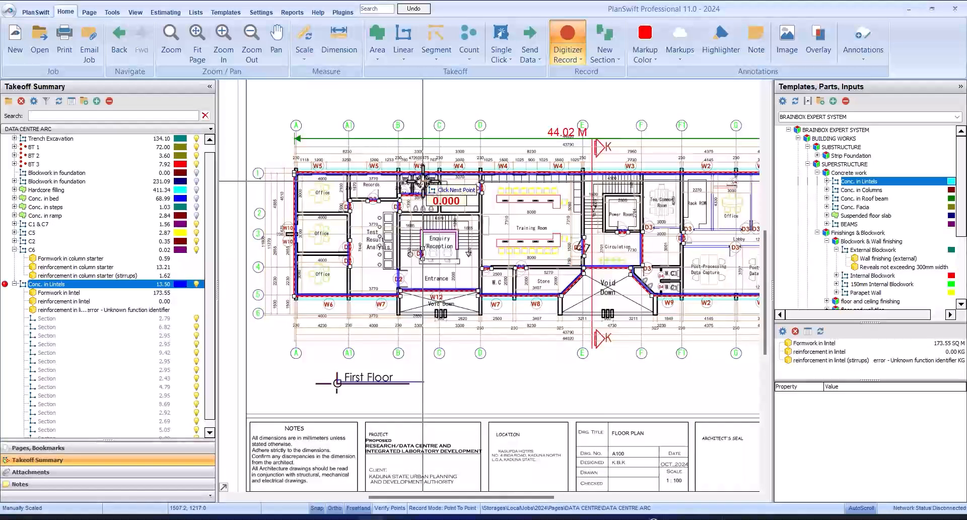
Check the first floor plan for missed lintel openings and stop recording the takeoff.
{"action": "scroll", "coordinate": [422, 181], "scroll_direction": "down", "scroll_amount": 1}
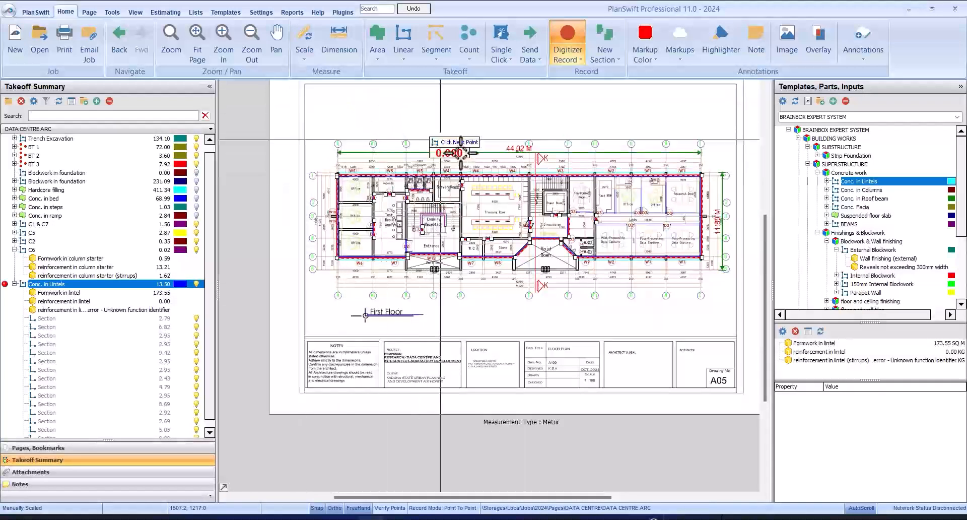
{"action": "scroll", "coordinate": [484, 209], "scroll_direction": "up", "scroll_amount": 2}
{"action": "scroll", "coordinate": [488, 212], "scroll_direction": "down", "scroll_amount": 3}
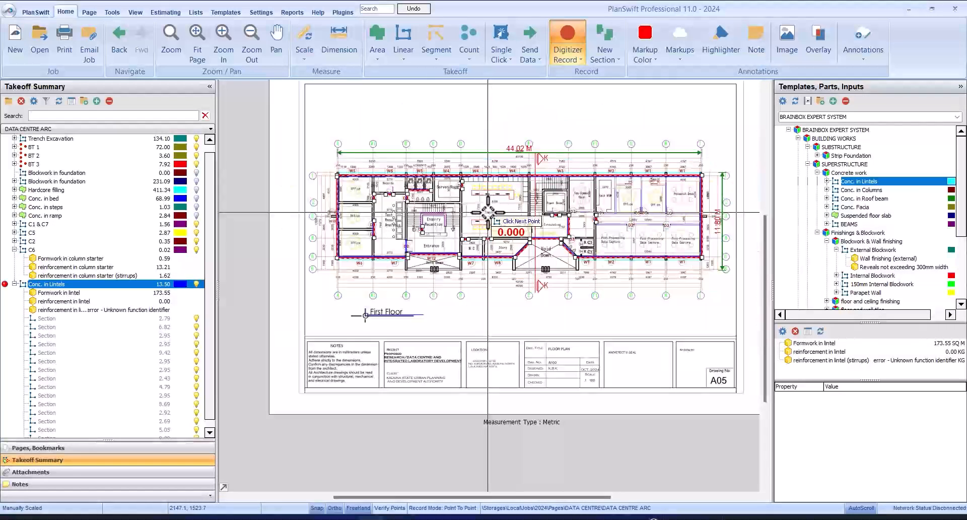
{"action": "scroll", "coordinate": [488, 212], "scroll_direction": "up", "scroll_amount": 3}
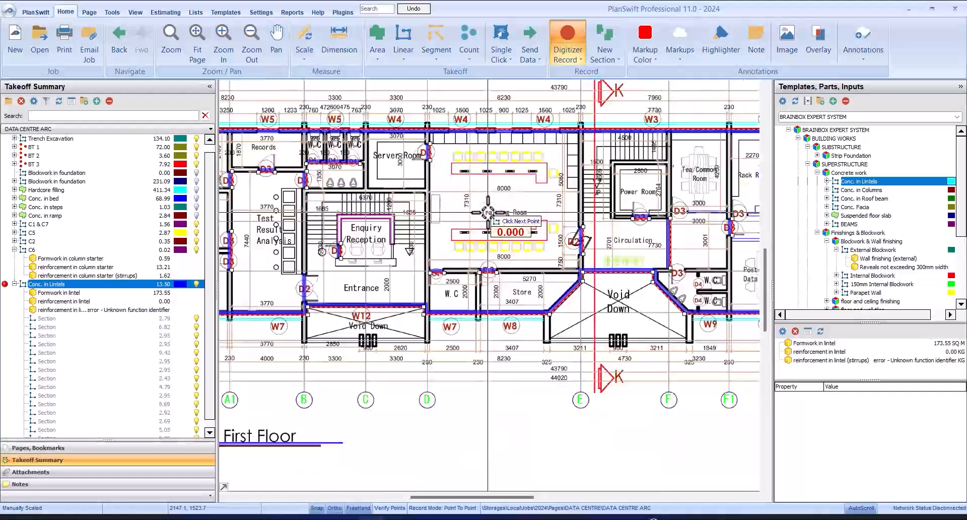
{"action": "right_click", "coordinate": [482, 207]}
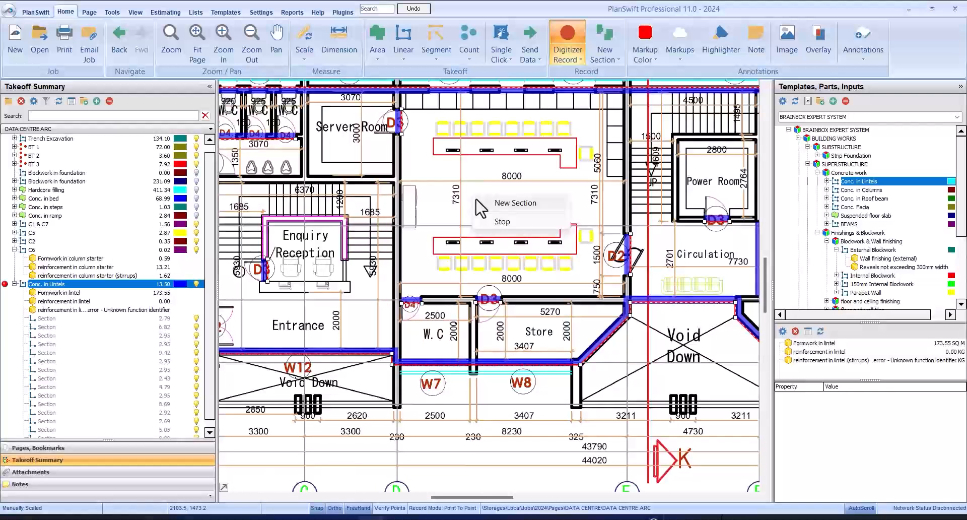
{"action": "left_click", "coordinate": [508, 222]}
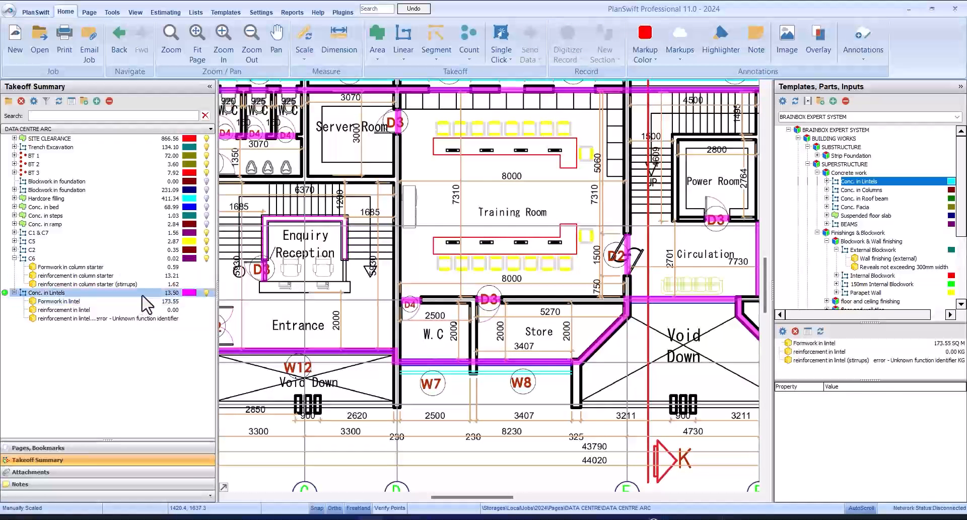
Review the Conc. in Lintels item in the takeoff summary and its lintel markups on the first and ground floor plans.
{"action": "left_click", "coordinate": [142, 295]}
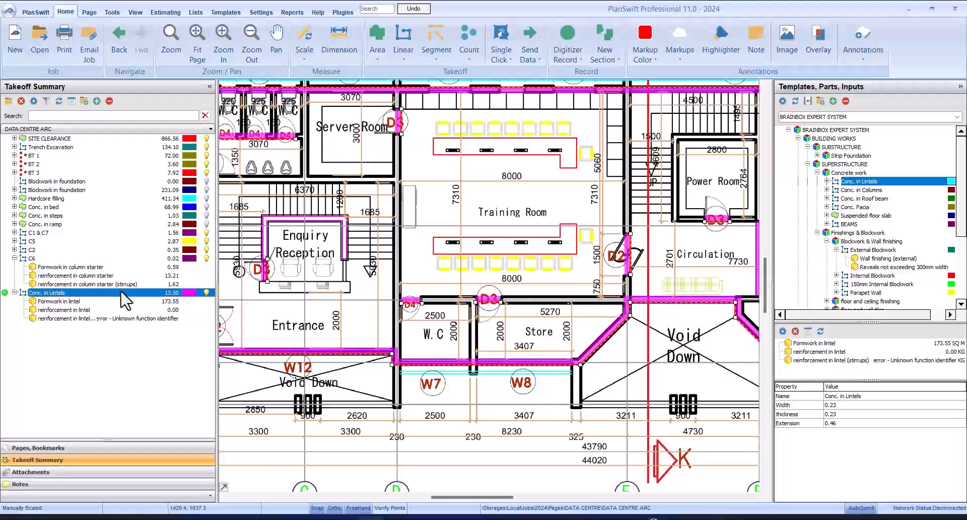
{"action": "left_click", "coordinate": [41, 448]}
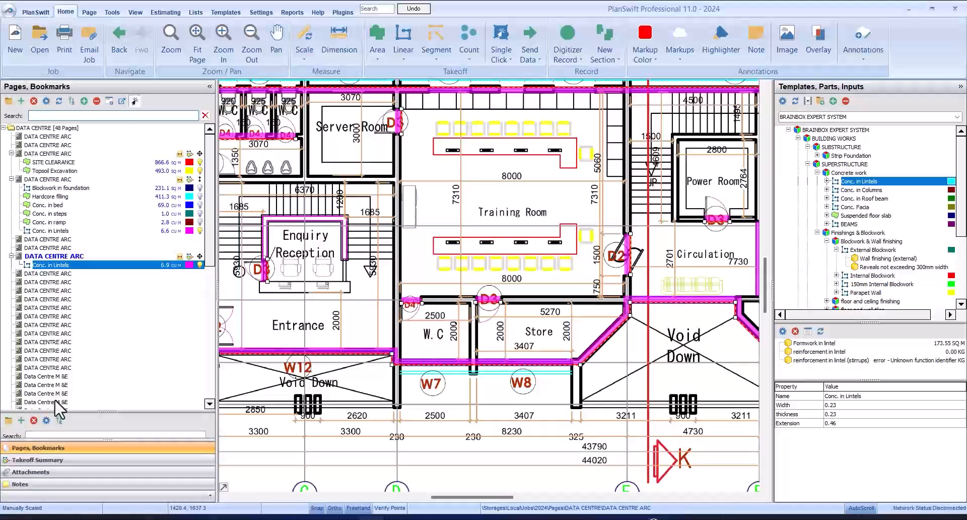
{"action": "left_click", "coordinate": [78, 256]}
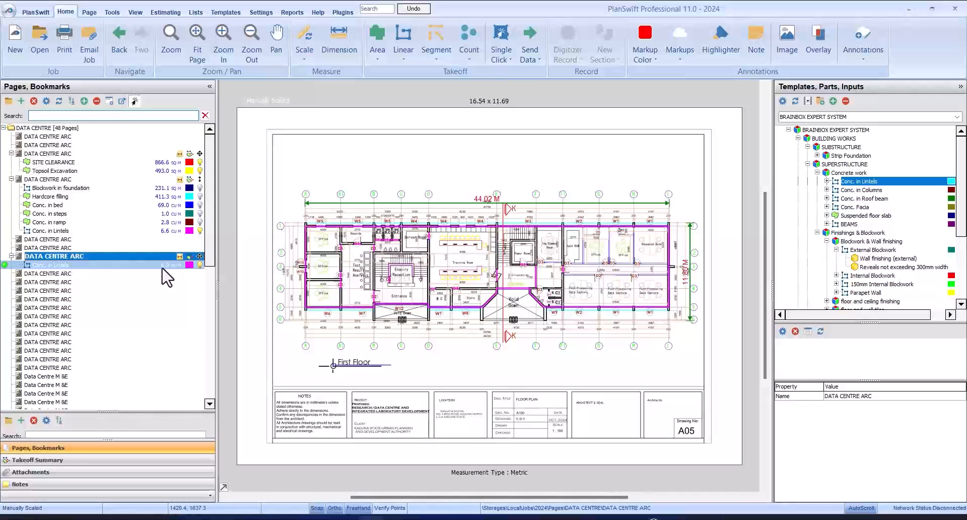
{"action": "left_click", "coordinate": [66, 182]}
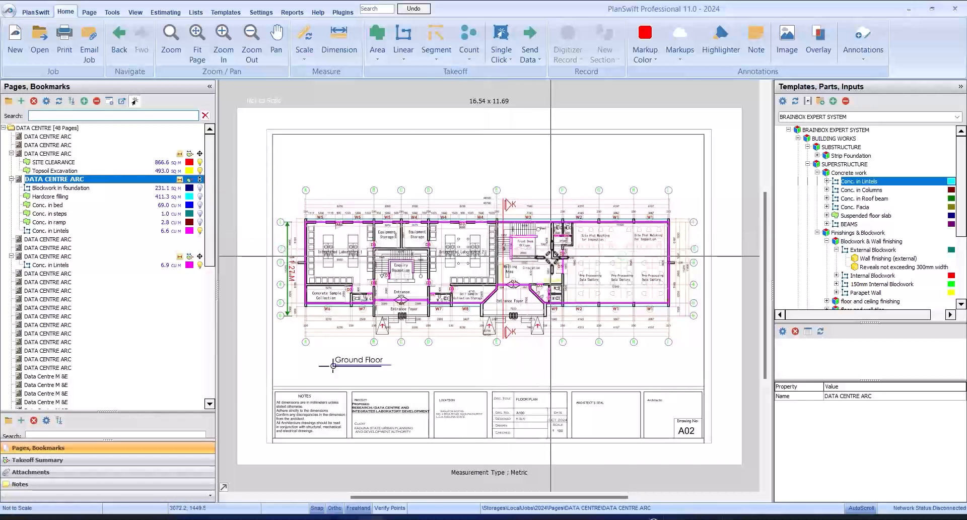
{"action": "scroll", "coordinate": [551, 257], "scroll_direction": "up", "scroll_amount": 2}
{"action": "scroll", "coordinate": [534, 215], "scroll_direction": "down", "scroll_amount": 3}
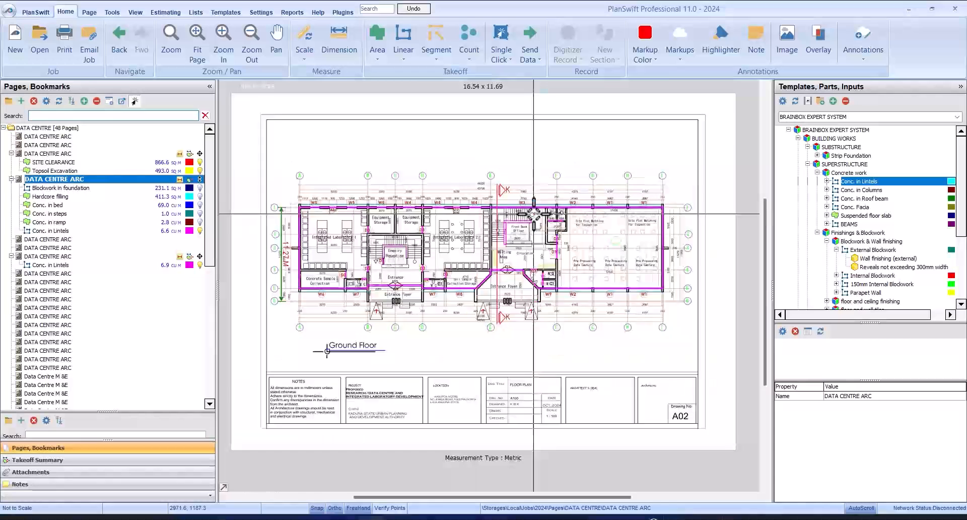
{"action": "scroll", "coordinate": [412, 265], "scroll_direction": "up", "scroll_amount": 2}
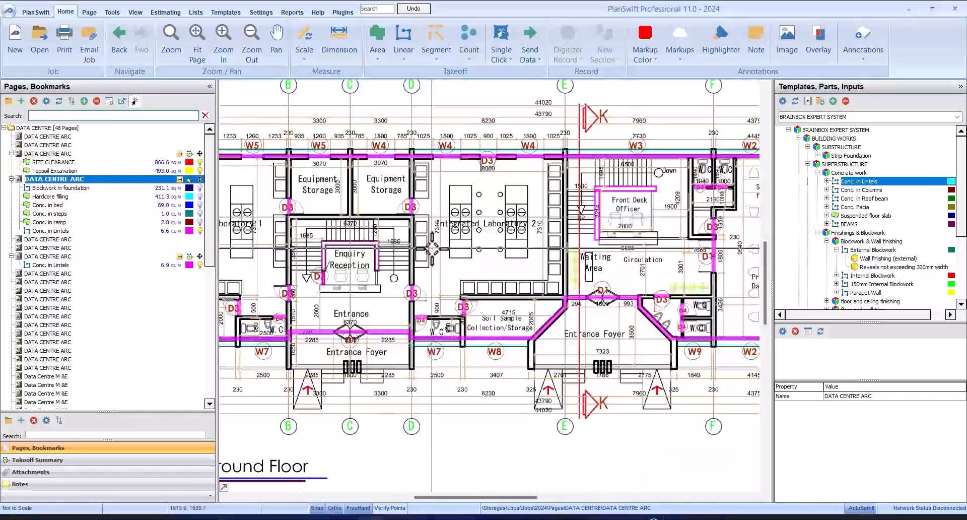
{"action": "scroll", "coordinate": [557, 248], "scroll_direction": "down", "scroll_amount": 2}
{"action": "scroll", "coordinate": [558, 248], "scroll_direction": "up", "scroll_amount": 2}
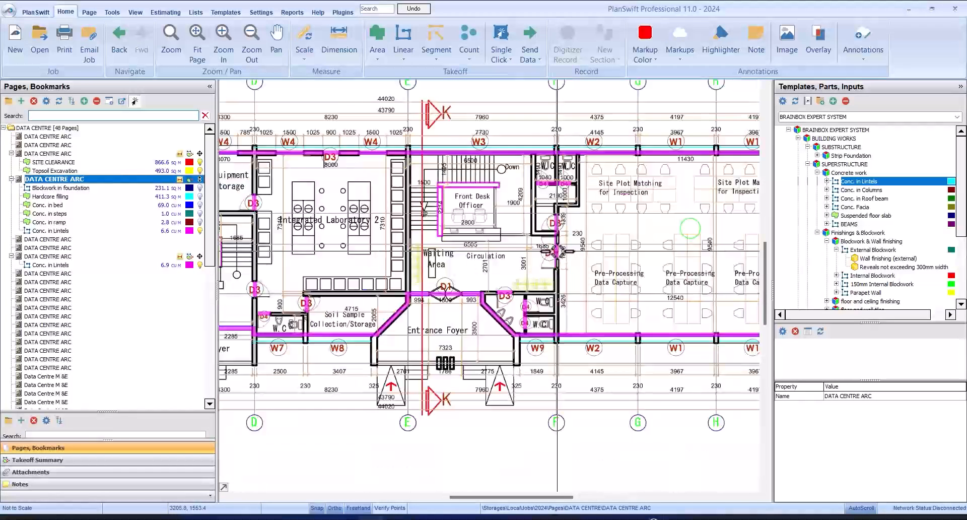
{"action": "scroll", "coordinate": [557, 250], "scroll_direction": "down", "scroll_amount": 2}
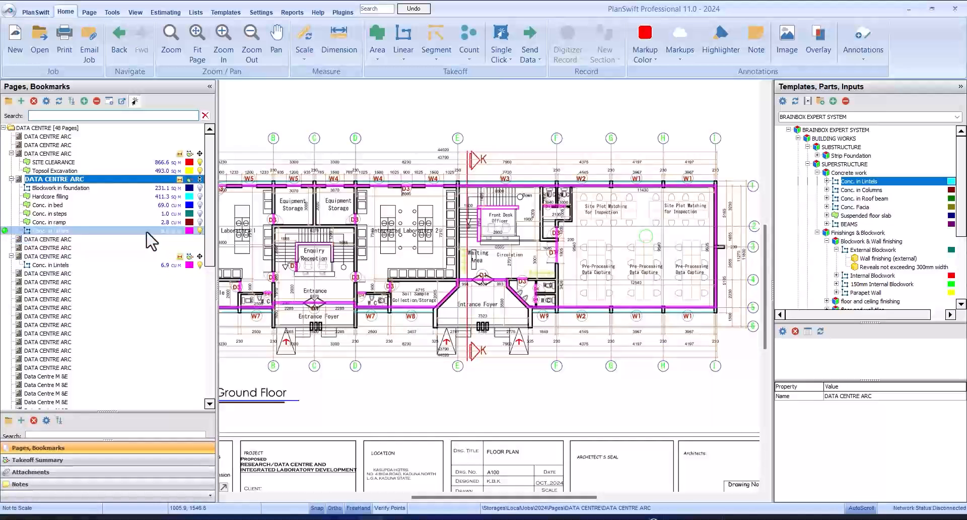
{"action": "left_click", "coordinate": [81, 462]}
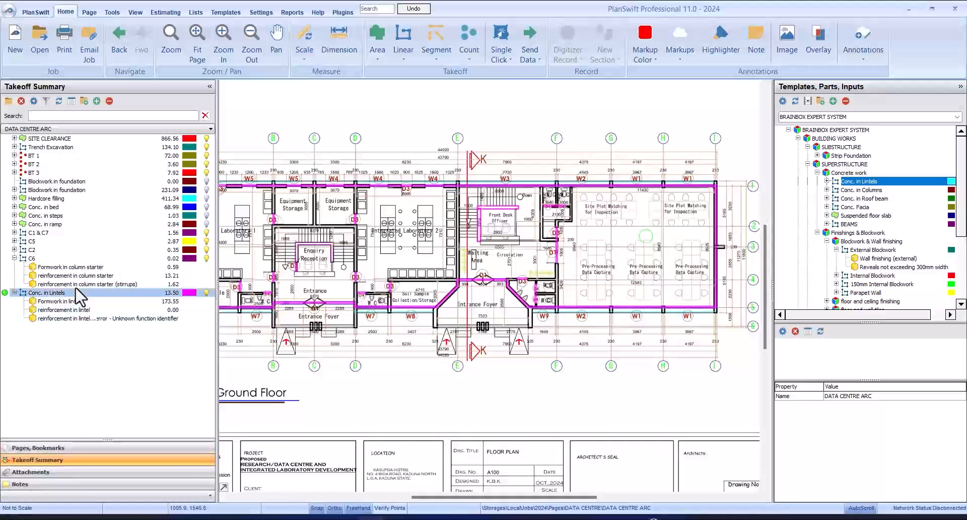
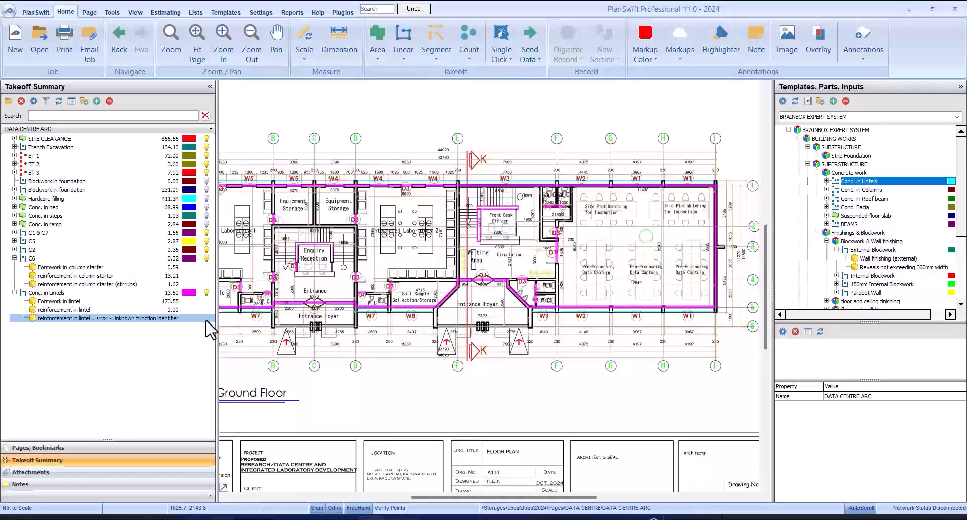
{"action": "left_click", "coordinate": [129, 293]}
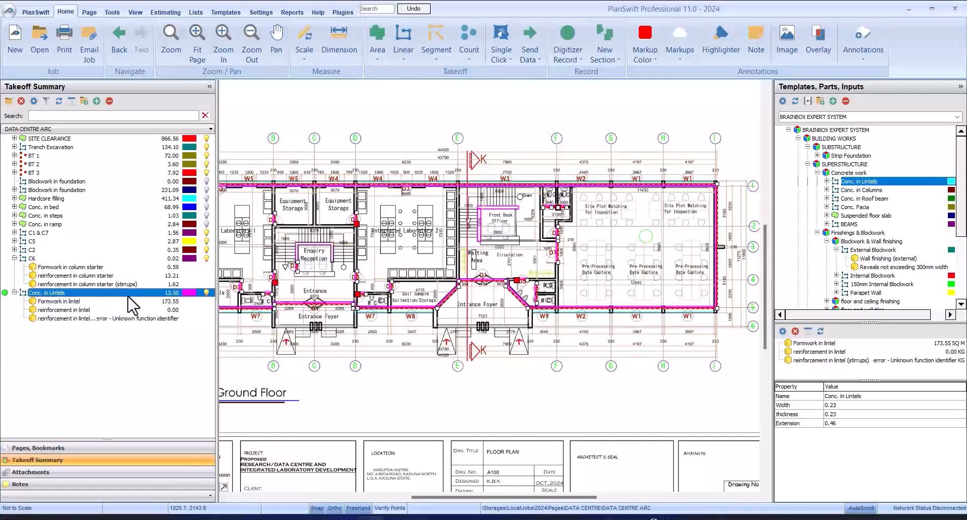
{"action": "left_click", "coordinate": [127, 260]}
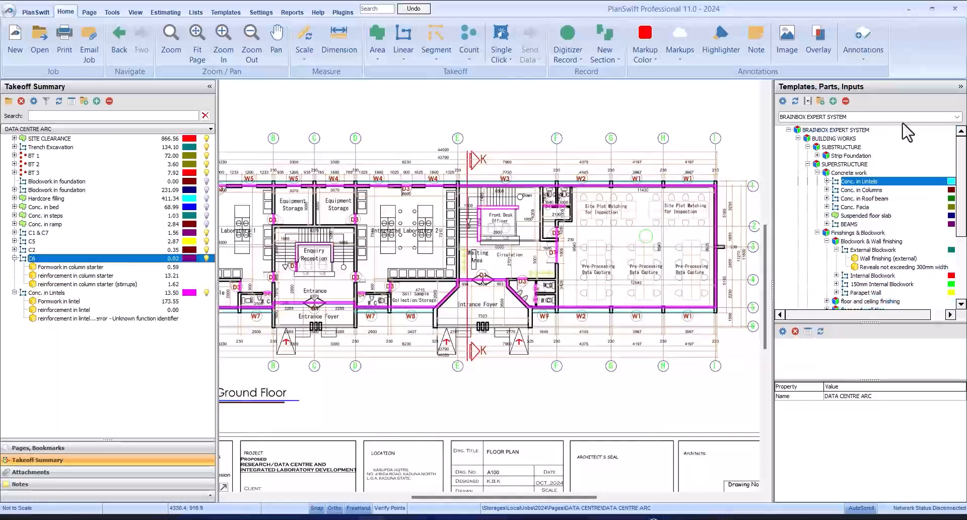
Examine the COL. 1 and COL. 7 details on the structural column types drawing.
{"action": "left_click", "coordinate": [874, 191]}
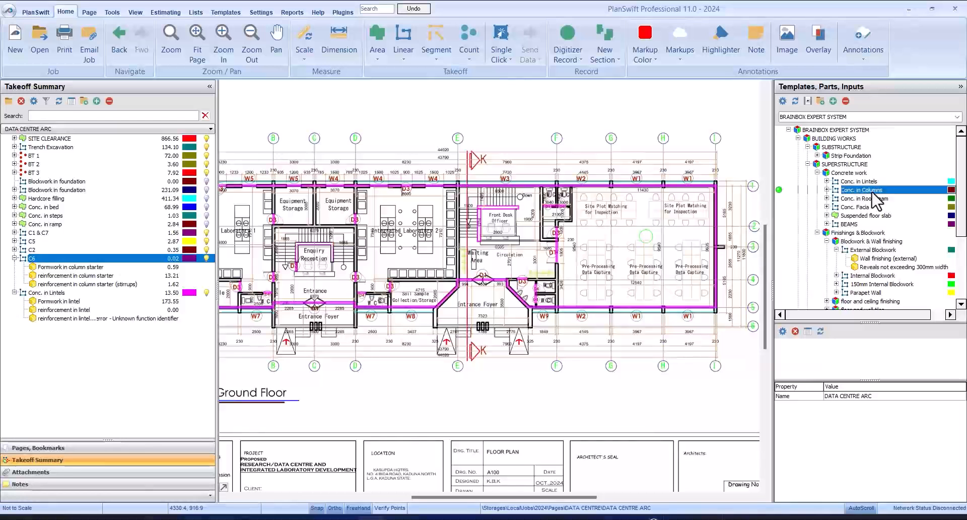
{"action": "left_click", "coordinate": [142, 447]}
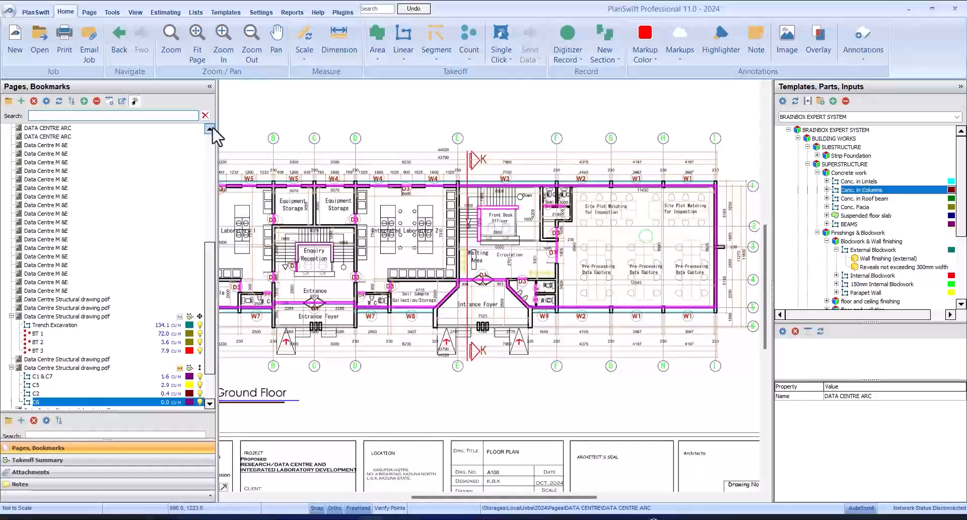
{"action": "scroll", "coordinate": [214, 135], "scroll_direction": "up", "scroll_amount": 10}
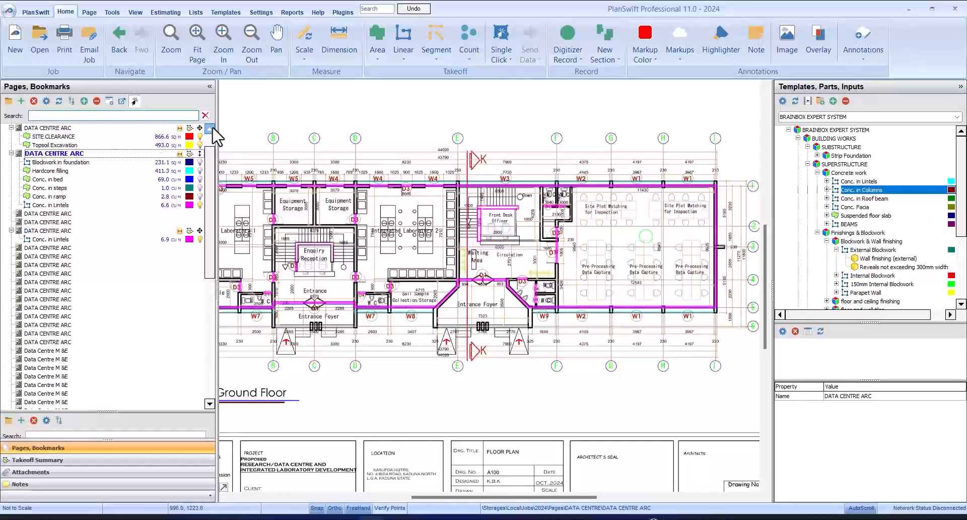
{"action": "scroll", "coordinate": [216, 135], "scroll_direction": "up", "scroll_amount": 1}
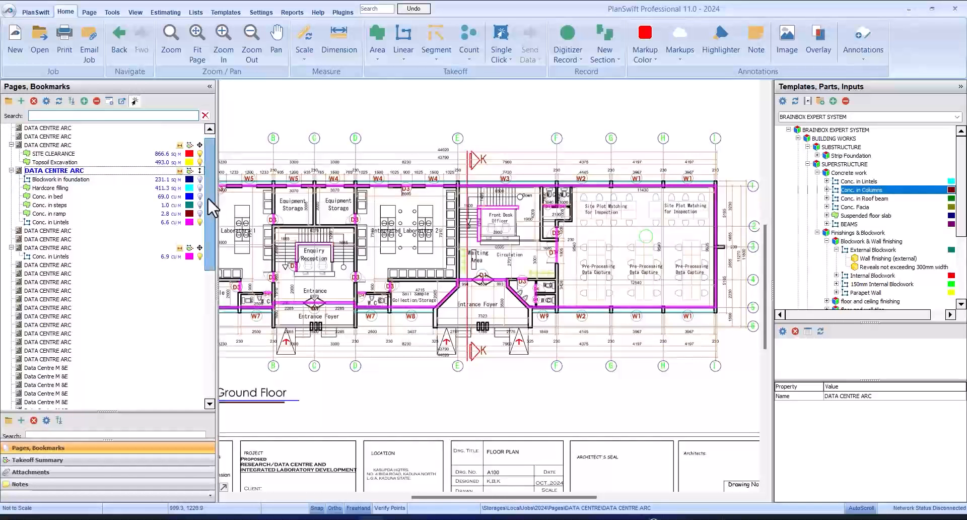
{"action": "scroll", "coordinate": [208, 198], "scroll_direction": "down", "scroll_amount": 1}
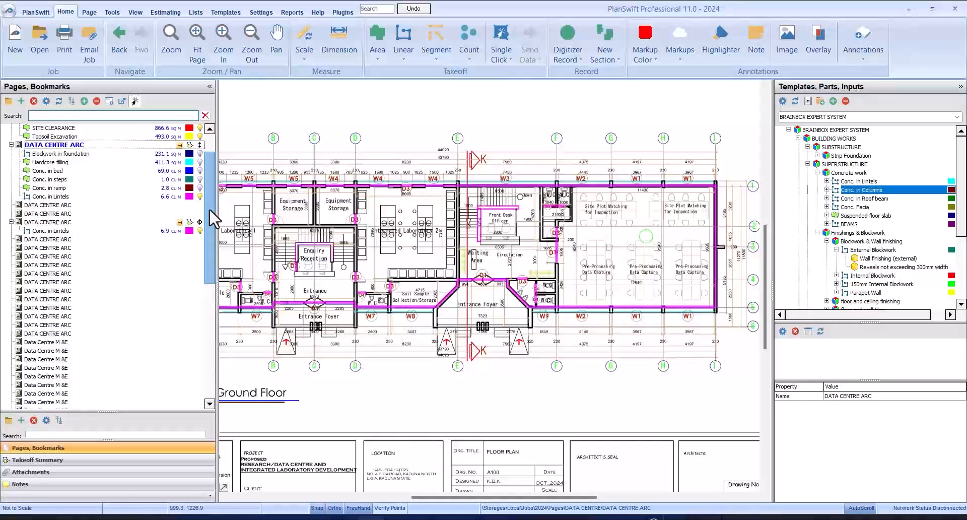
{"action": "left_click", "coordinate": [85, 224]}
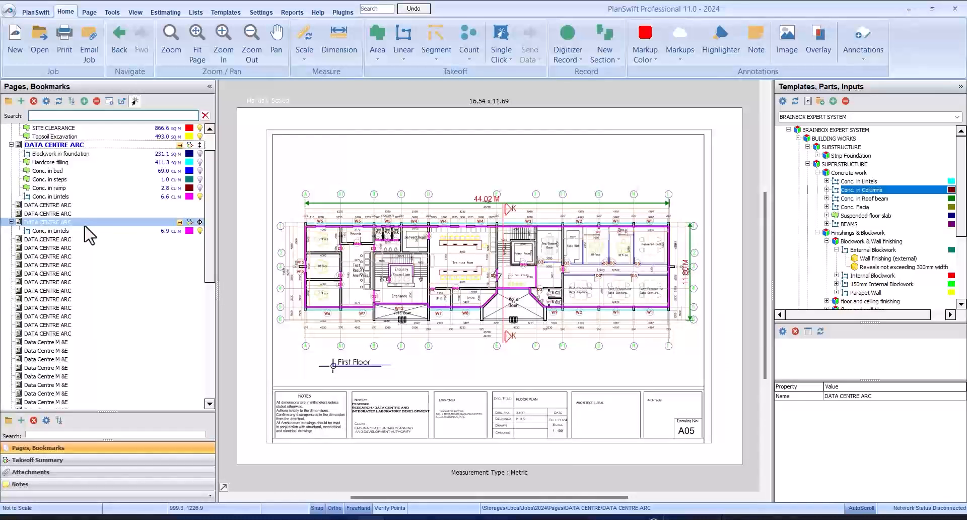
{"action": "left_click", "coordinate": [124, 145]}
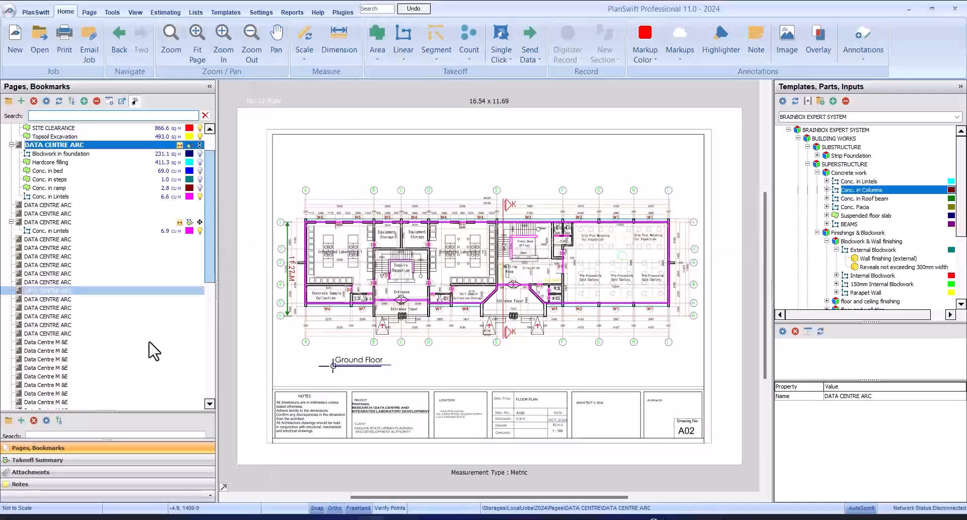
{"action": "scroll", "coordinate": [190, 281], "scroll_direction": "down", "scroll_amount": 4}
{"action": "left_click_drag", "start_coordinate": [211, 302], "coordinate": [207, 346]}
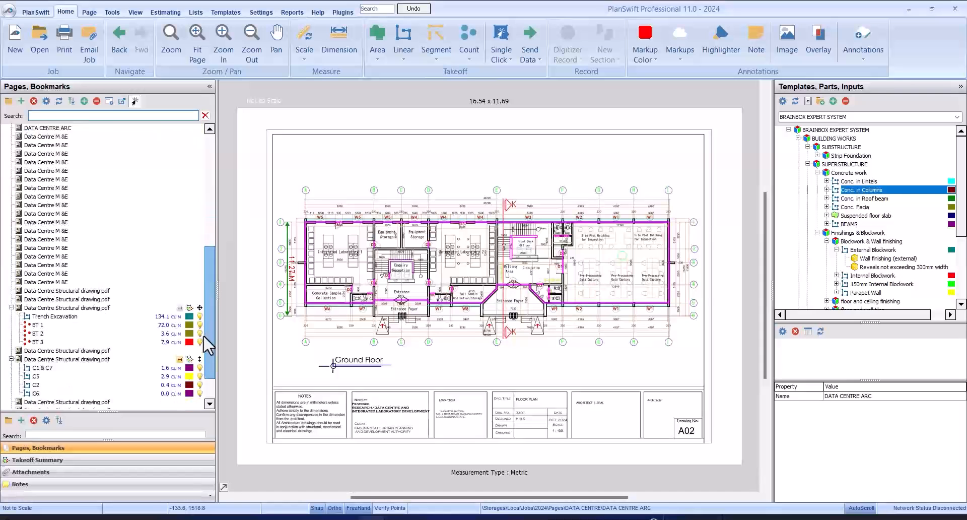
{"action": "left_click", "coordinate": [109, 359]}
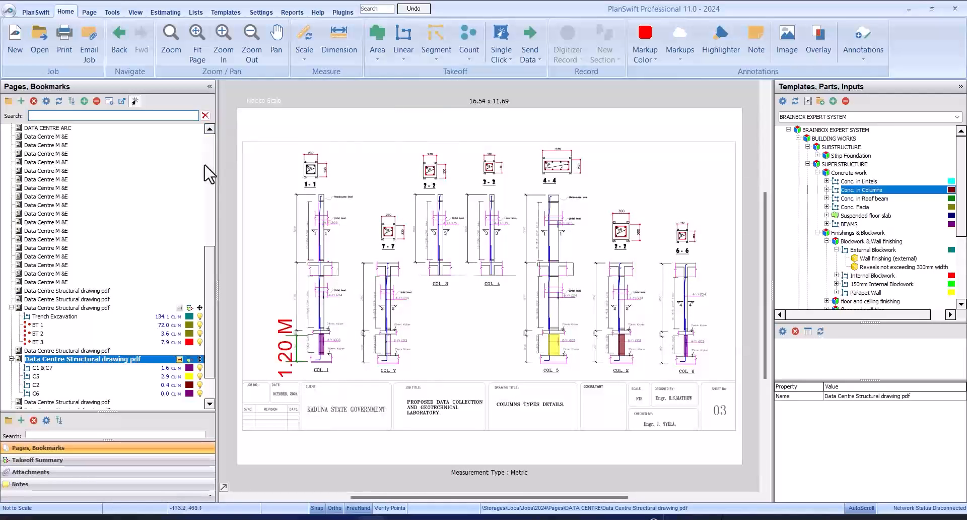
{"action": "scroll", "coordinate": [319, 347], "scroll_direction": "up", "scroll_amount": 3}
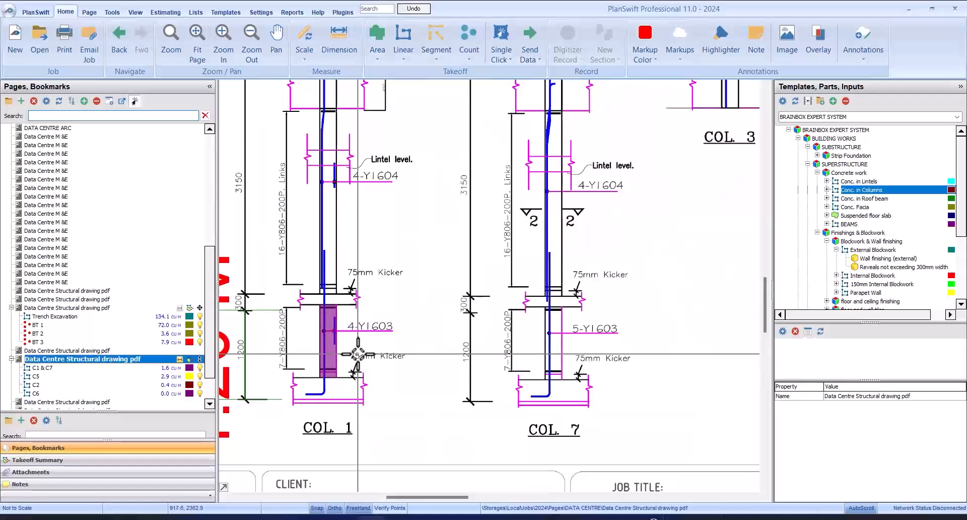
{"action": "scroll", "coordinate": [358, 353], "scroll_direction": "down", "scroll_amount": 2}
{"action": "scroll", "coordinate": [209, 155], "scroll_direction": "up", "scroll_amount": 10}
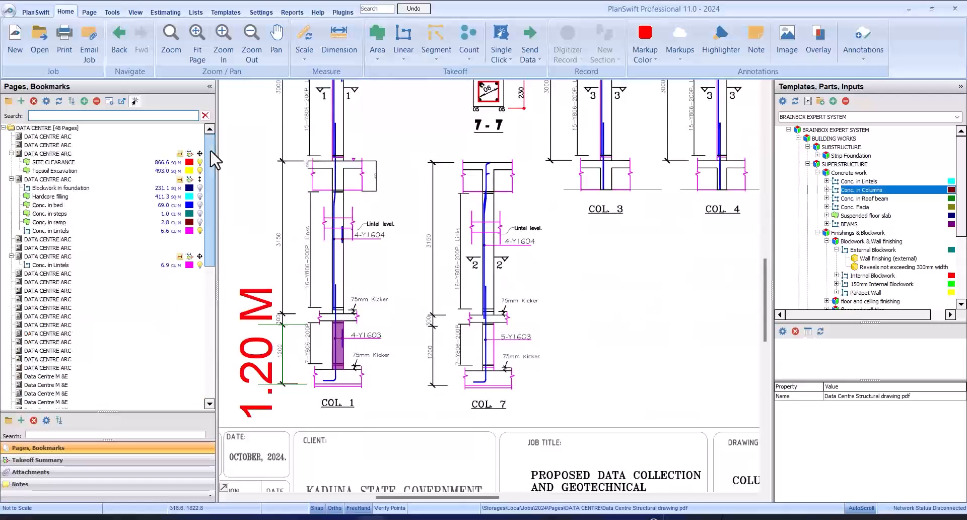
Start a Conc. in Columns takeoff on the ground floor plan with 0.23 m width and thickness, and enter the number of columns.
{"action": "left_click", "coordinate": [125, 181]}
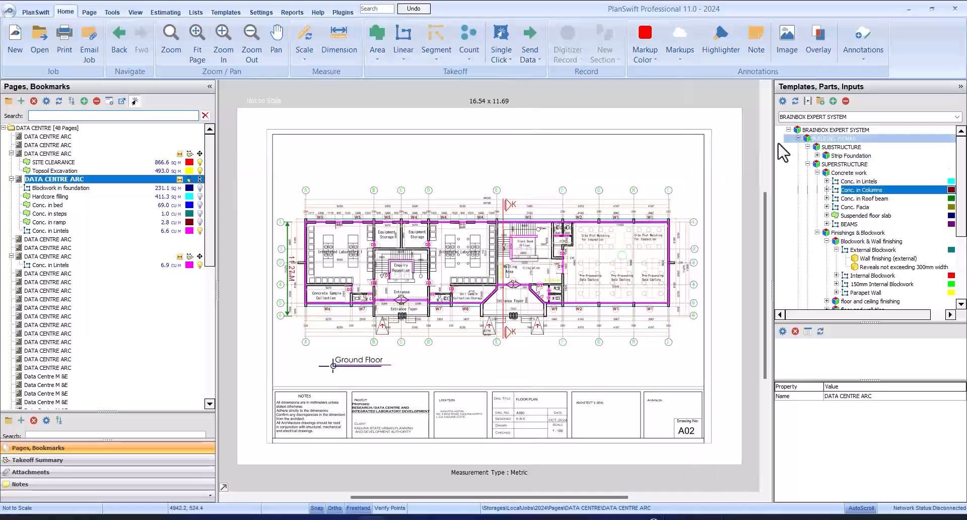
{"action": "left_click", "coordinate": [780, 190]}
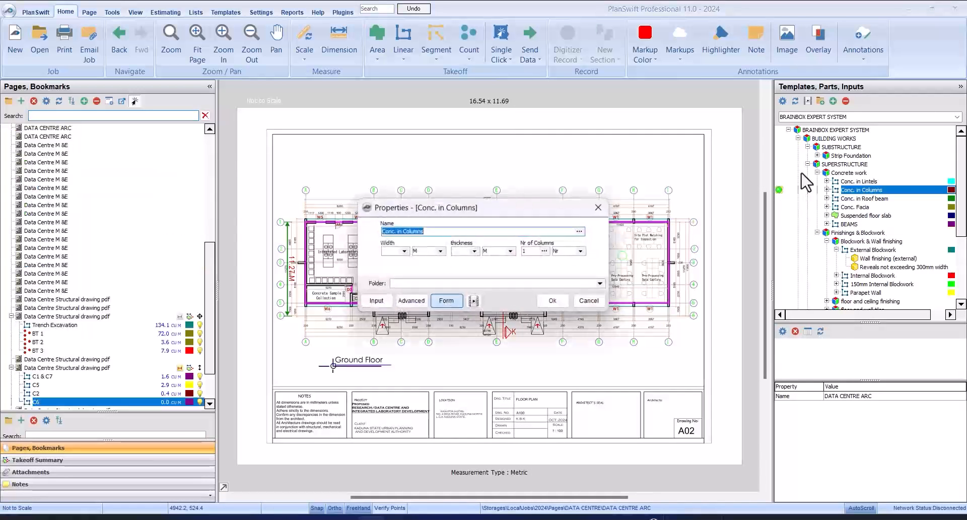
{"action": "left_click", "coordinate": [398, 251]}
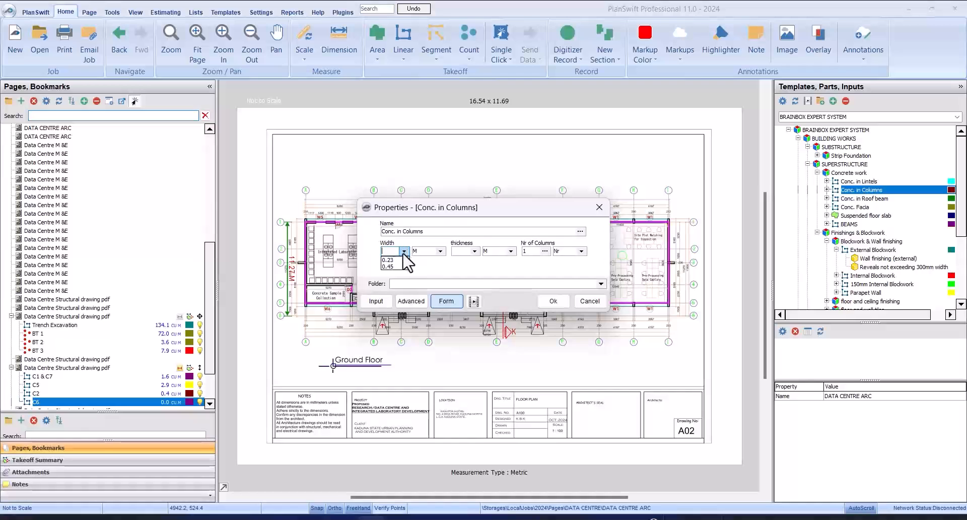
{"action": "left_click", "coordinate": [404, 251]}
{"action": "left_click", "coordinate": [406, 260]}
{"action": "left_click", "coordinate": [474, 251]}
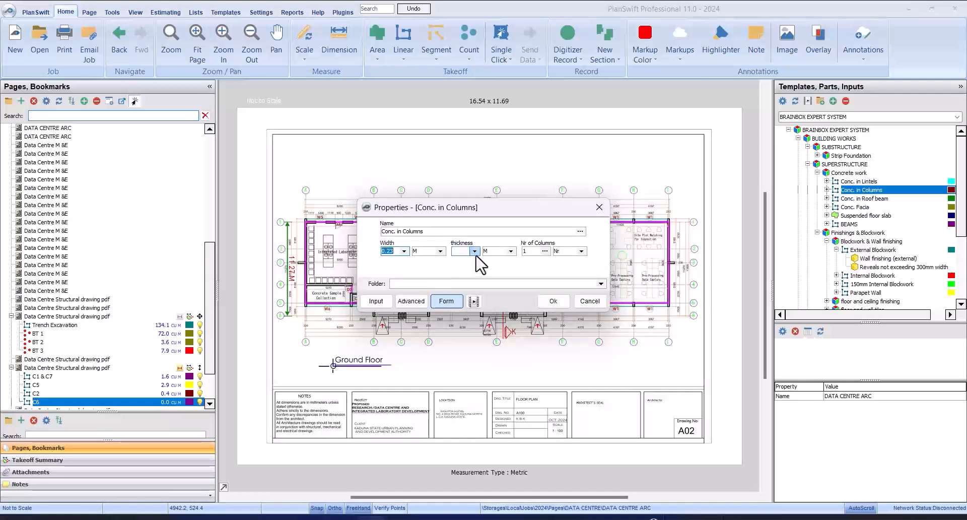
{"action": "left_click", "coordinate": [463, 260]}
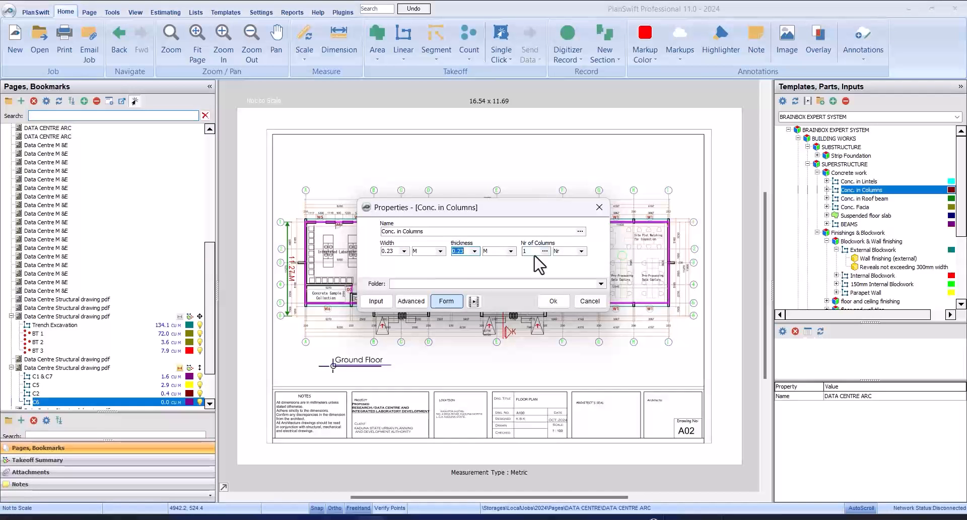
{"action": "double_click", "coordinate": [526, 251]}
{"action": "left_click", "coordinate": [553, 301]}
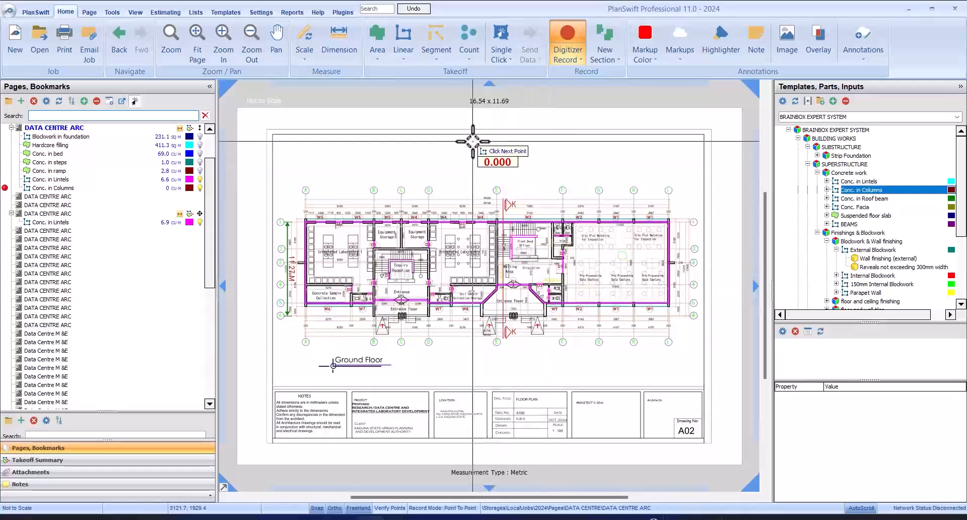
Record the Conc. in Columns height as a vertical segment about 3.31 m long in the blank area above the ground floor plan, and stop recording.
{"action": "scroll", "coordinate": [453, 146], "scroll_direction": "up", "scroll_amount": 4}
{"action": "scroll", "coordinate": [400, 232], "scroll_direction": "down", "scroll_amount": 3}
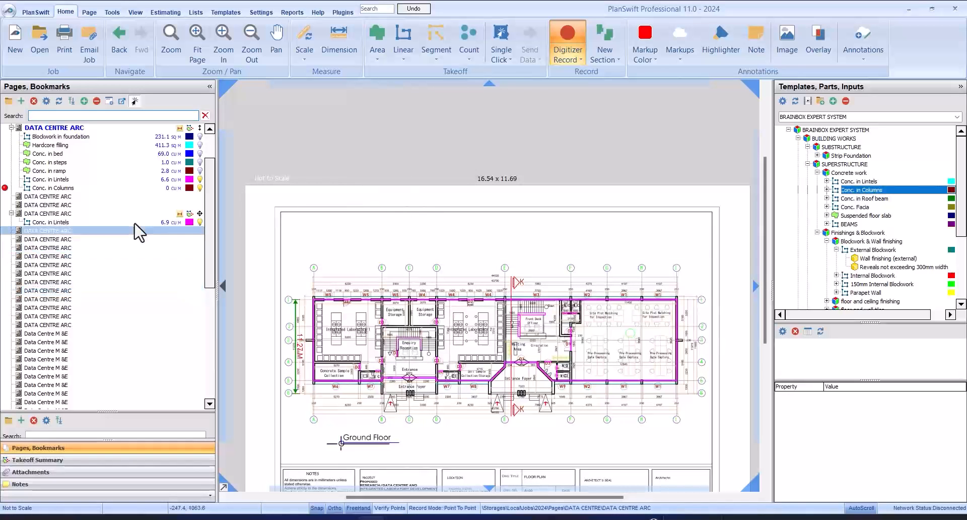
{"action": "left_click", "coordinate": [139, 239]}
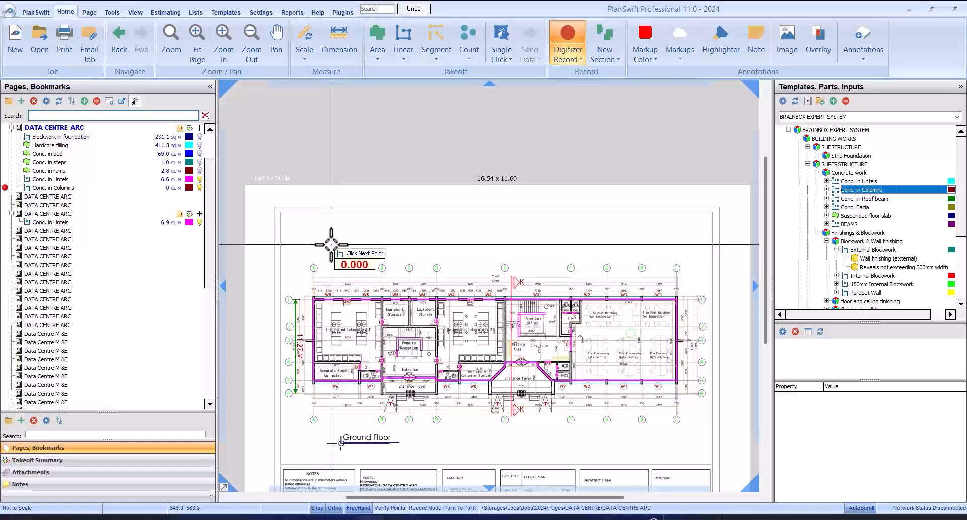
{"action": "scroll", "coordinate": [340, 238], "scroll_direction": "up", "scroll_amount": 2}
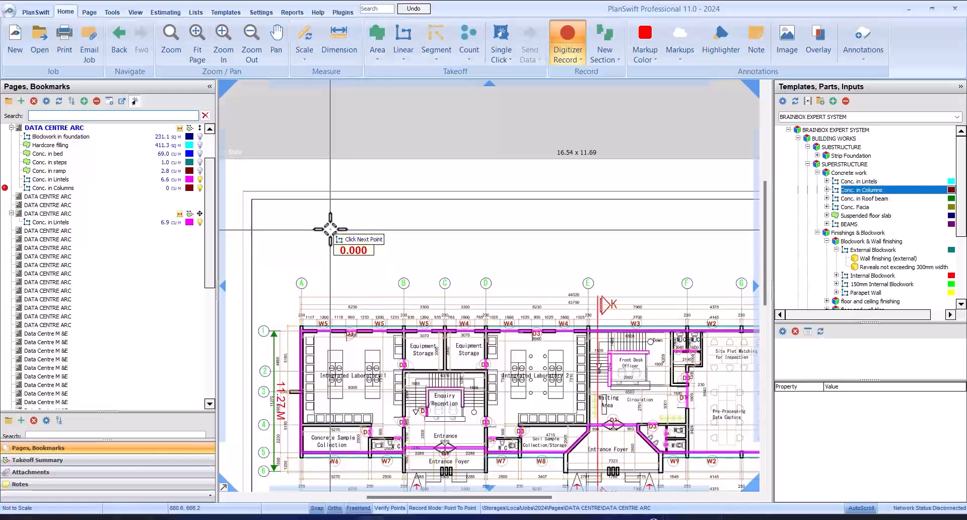
{"action": "scroll", "coordinate": [329, 199], "scroll_direction": "up", "scroll_amount": 2}
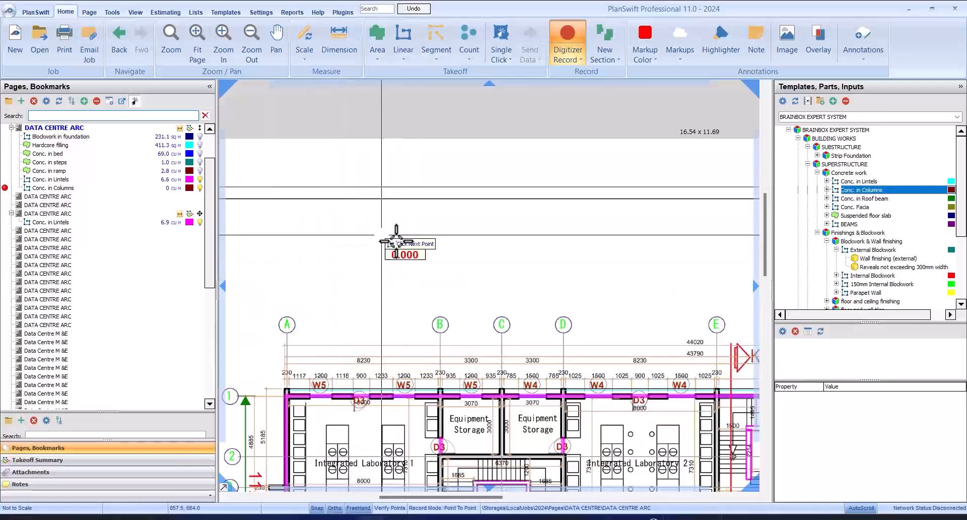
{"action": "left_click", "coordinate": [332, 262]}
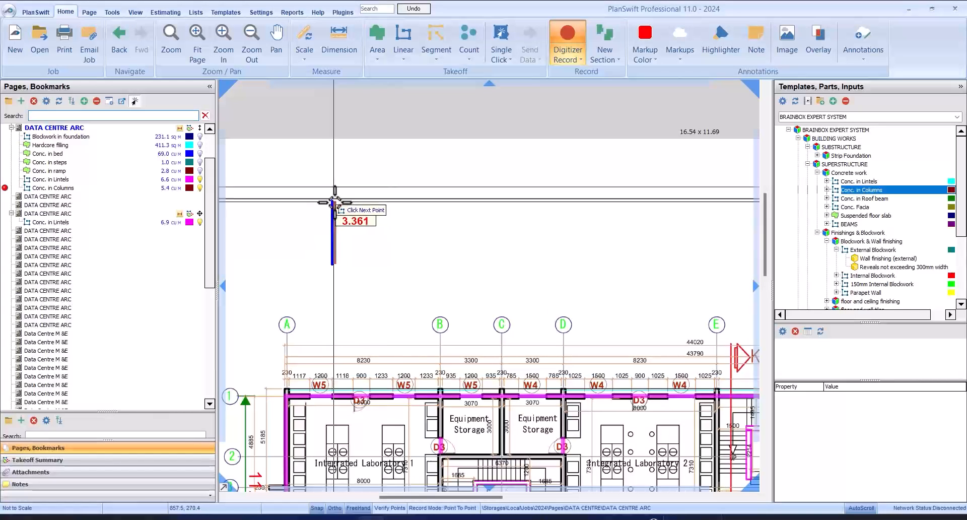
{"action": "scroll", "coordinate": [328, 200], "scroll_direction": "up", "scroll_amount": 3}
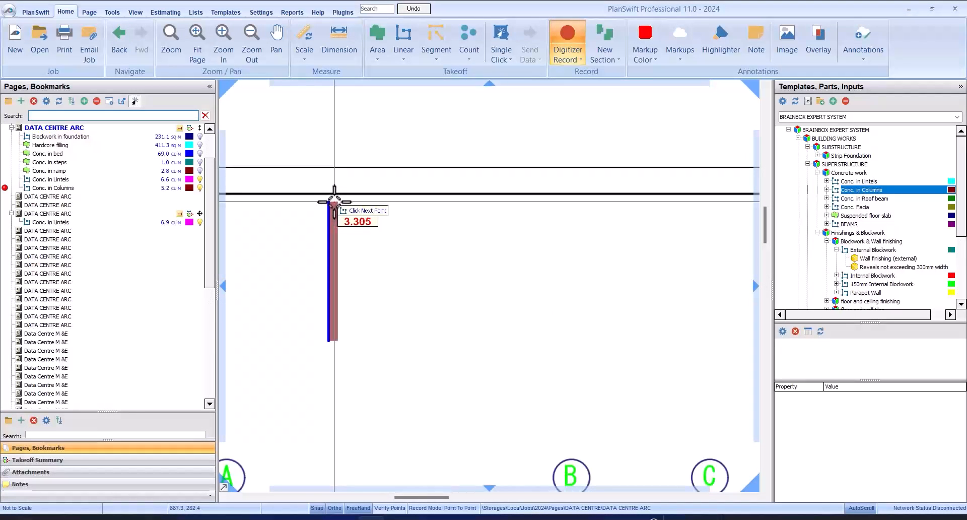
{"action": "scroll", "coordinate": [334, 201], "scroll_direction": "up", "scroll_amount": 2}
{"action": "scroll", "coordinate": [334, 200], "scroll_direction": "up", "scroll_amount": 2}
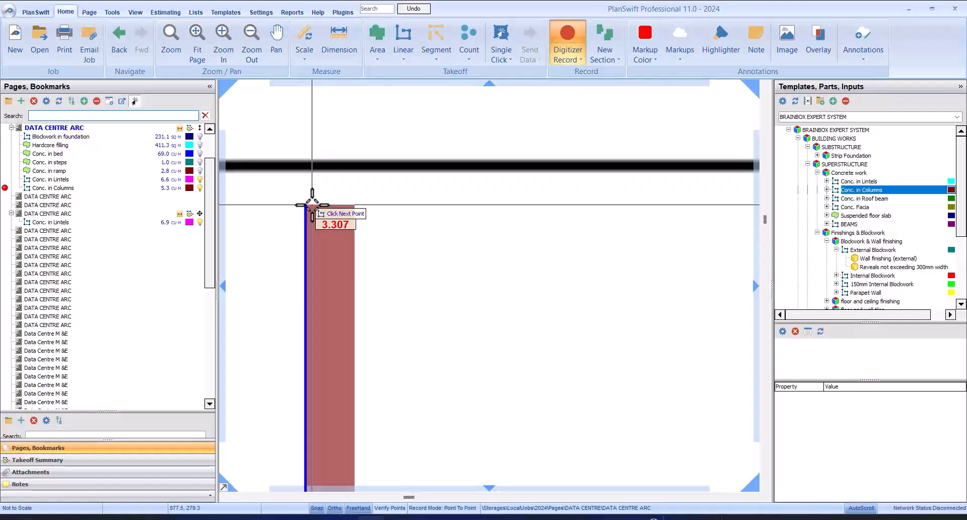
{"action": "left_click", "coordinate": [313, 205]}
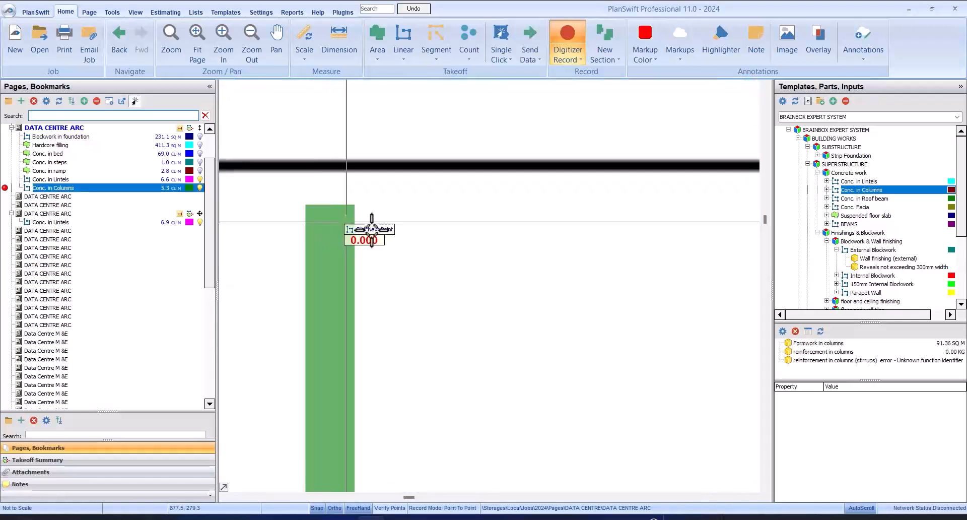
{"action": "scroll", "coordinate": [448, 191], "scroll_direction": "down", "scroll_amount": 3}
{"action": "scroll", "coordinate": [353, 187], "scroll_direction": "down", "scroll_amount": 3}
{"action": "right_click", "coordinate": [443, 196]}
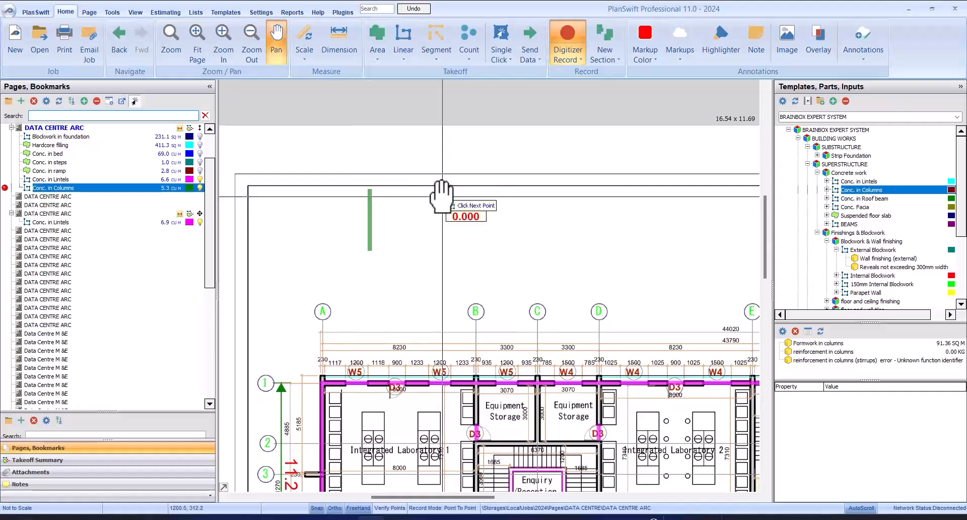
{"action": "right_click", "coordinate": [434, 185]}
{"action": "left_click", "coordinate": [464, 214]}
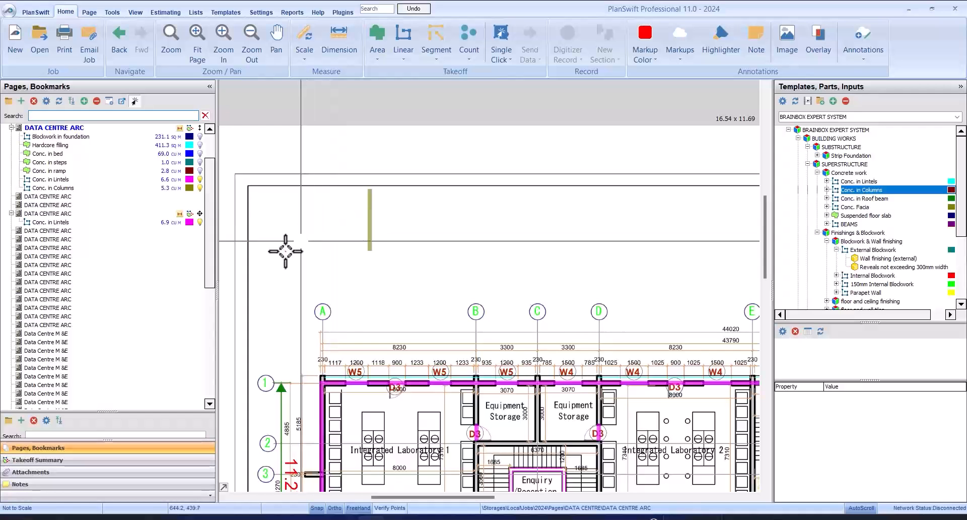
Review the Conc. in Columns item and its formwork and reinforcement parts in the takeoff summary.
{"action": "left_click", "coordinate": [207, 148]}
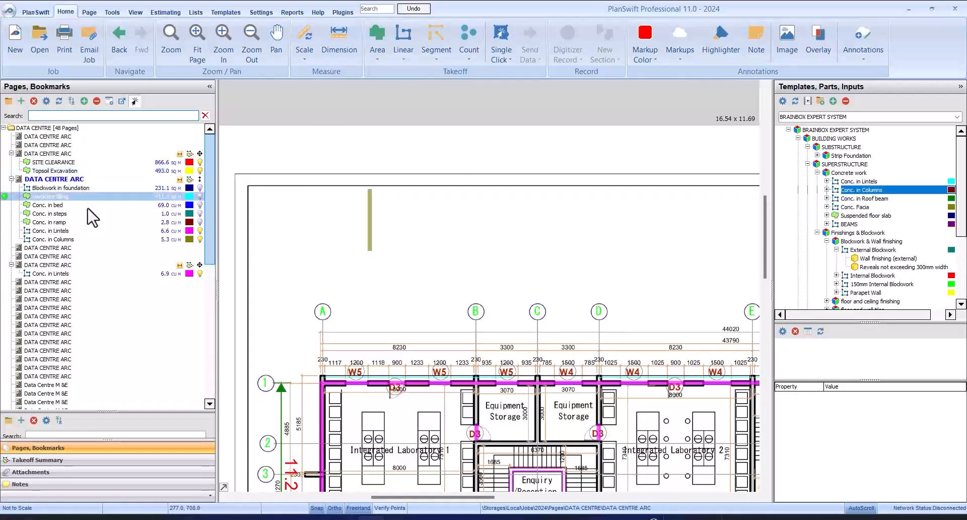
{"action": "left_click", "coordinate": [75, 240]}
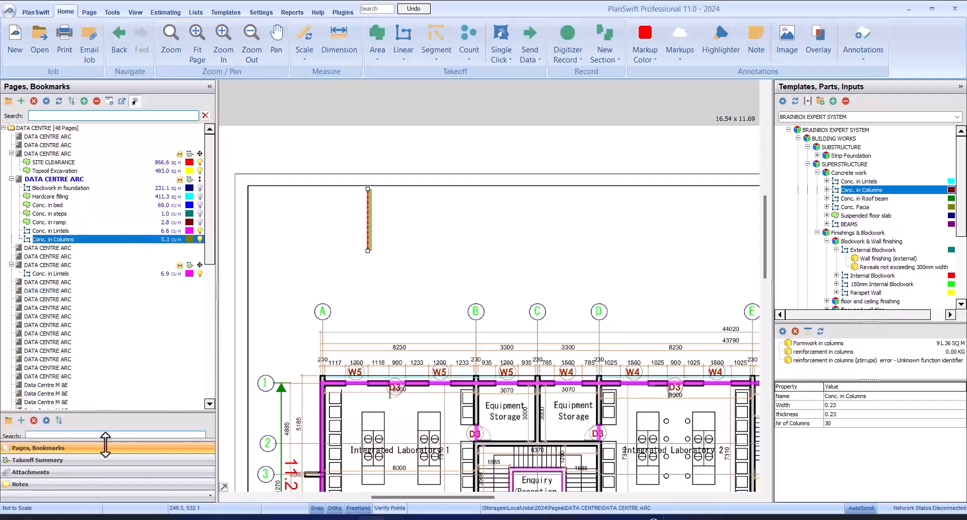
{"action": "left_click", "coordinate": [86, 460]}
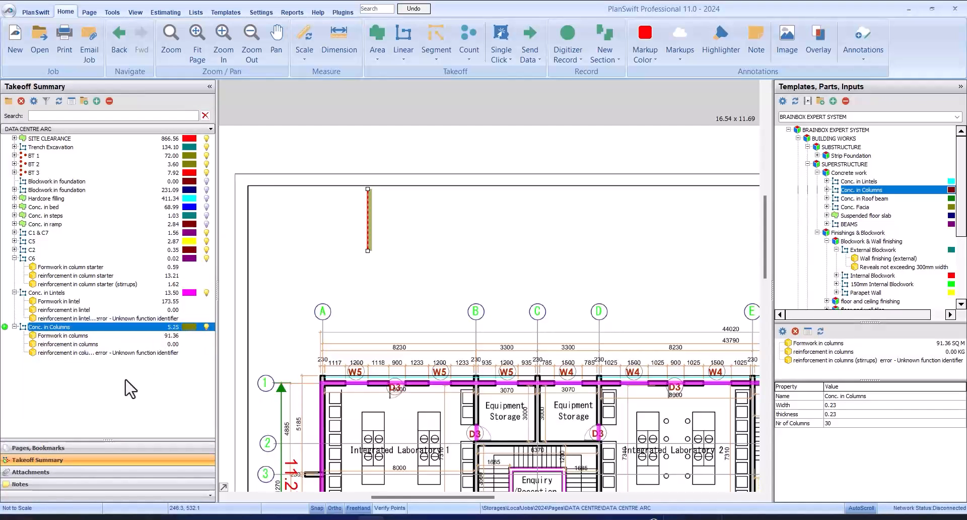
{"action": "left_click", "coordinate": [108, 448]}
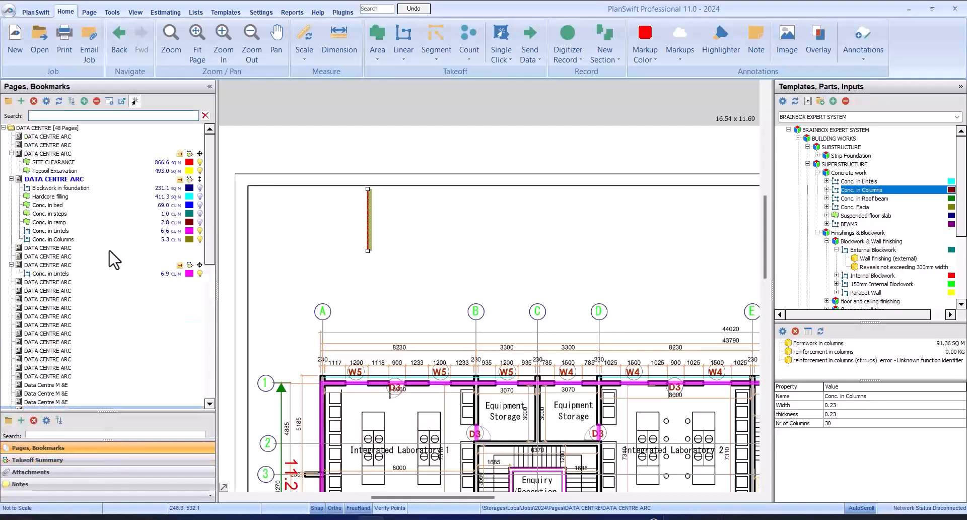
Open the structural column types details drawing and bring the COL. 1 and COL. 7 elevations into view.
{"action": "left_click", "coordinate": [91, 168]}
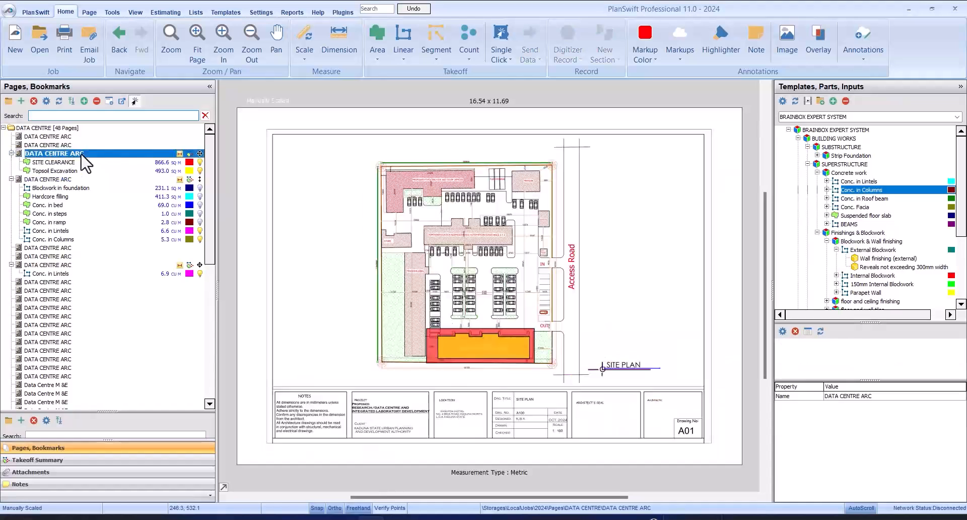
{"action": "scroll", "coordinate": [104, 235], "scroll_direction": "down", "scroll_amount": 6}
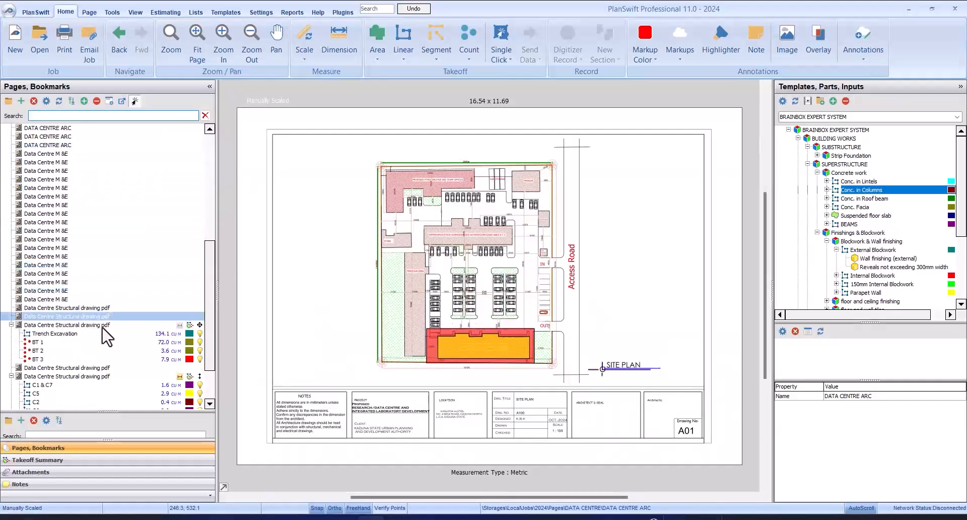
{"action": "left_click", "coordinate": [84, 377]}
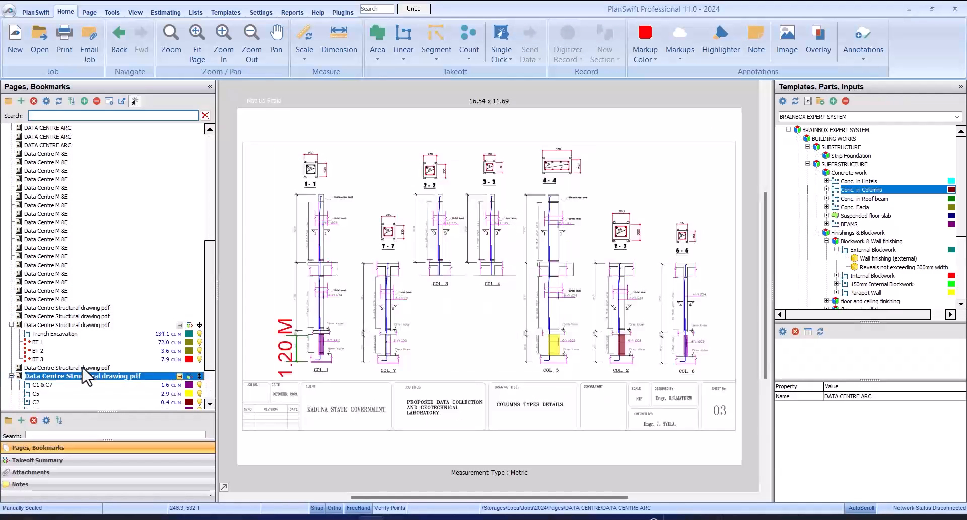
{"action": "scroll", "coordinate": [297, 282], "scroll_direction": "up", "scroll_amount": 2}
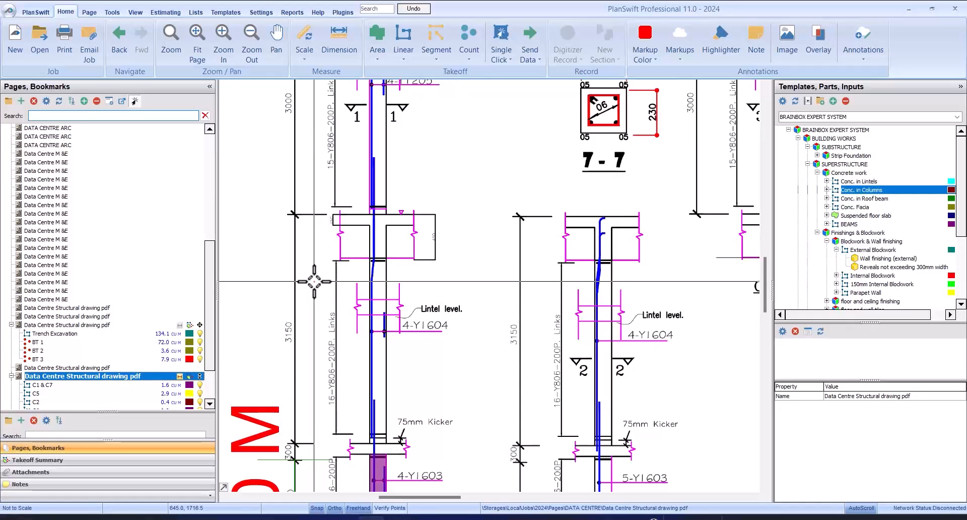
{"action": "scroll", "coordinate": [314, 281], "scroll_direction": "down", "scroll_amount": 3}
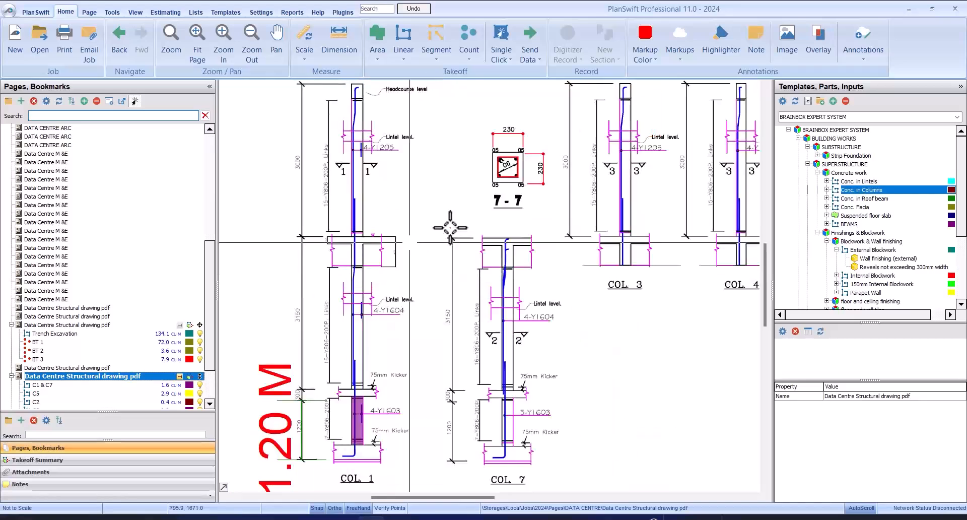
Start a Conc. in Columns takeoff named C1 with 0.23 m width, 0.23 m thickness and 30 columns.
{"action": "left_click_drag", "start_coordinate": [855, 205], "coordinate": [783, 199]}
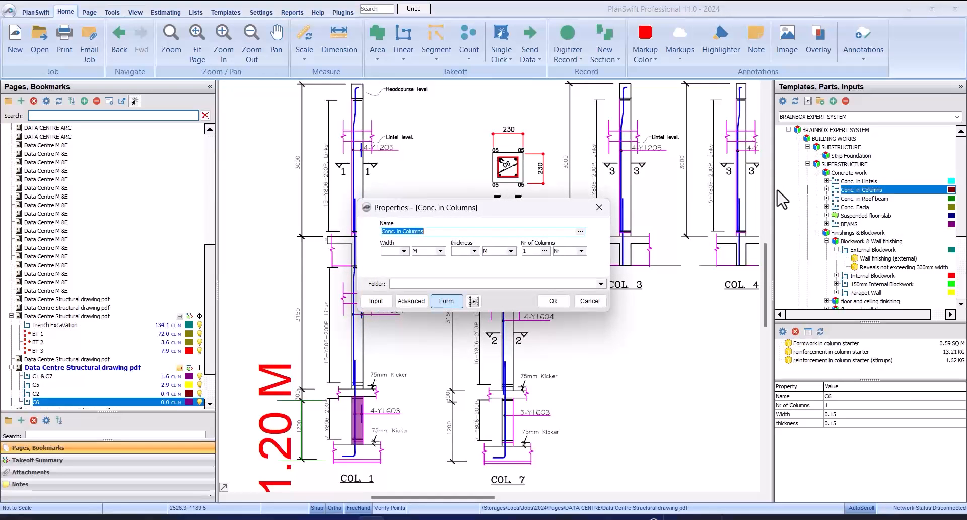
{"action": "type", "text": "C1"}
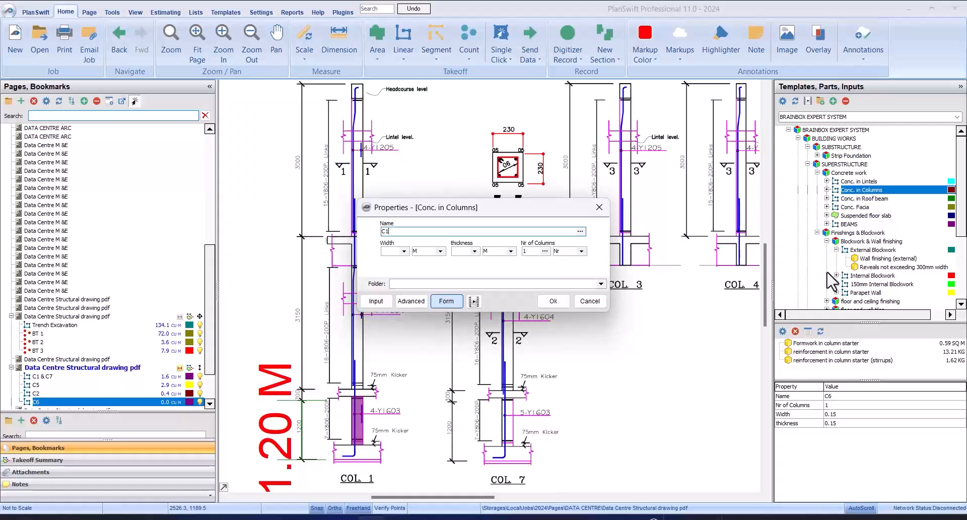
{"action": "left_click", "coordinate": [403, 251]}
{"action": "left_click", "coordinate": [395, 260]}
{"action": "left_click", "coordinate": [474, 250]}
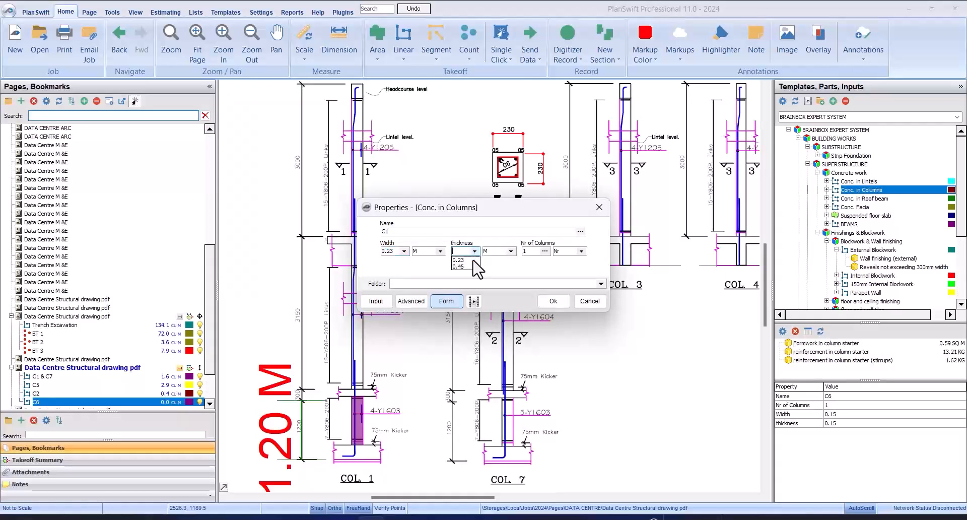
{"action": "left_click", "coordinate": [465, 260]}
{"action": "left_click", "coordinate": [530, 251]}
{"action": "left_click", "coordinate": [552, 303]}
Trace COL. 1 from the top of the ground floor slab to the underside of the first floor slab, about 2.96 m, and stop recording.
{"action": "left_click", "coordinate": [352, 394]}
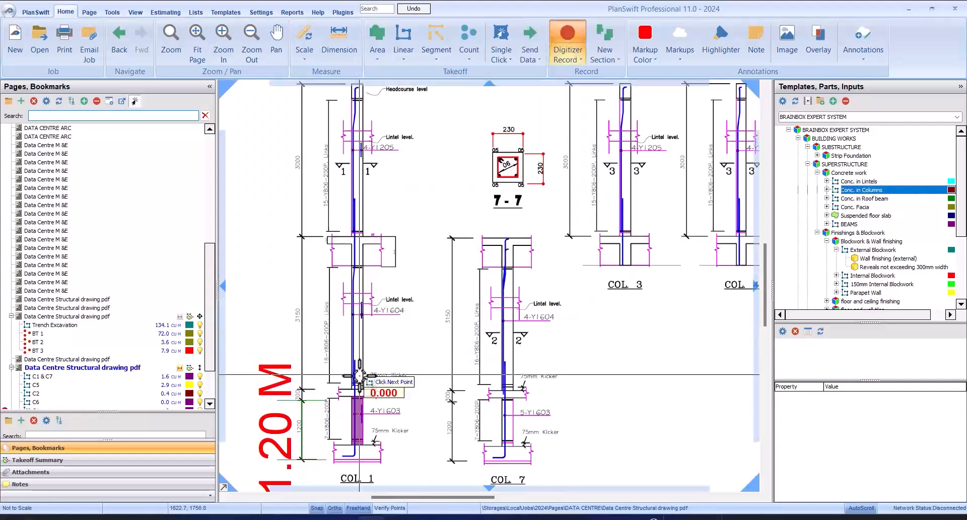
{"action": "scroll", "coordinate": [351, 395], "scroll_direction": "up", "scroll_amount": 3}
{"action": "scroll", "coordinate": [349, 401], "scroll_direction": "up", "scroll_amount": 3}
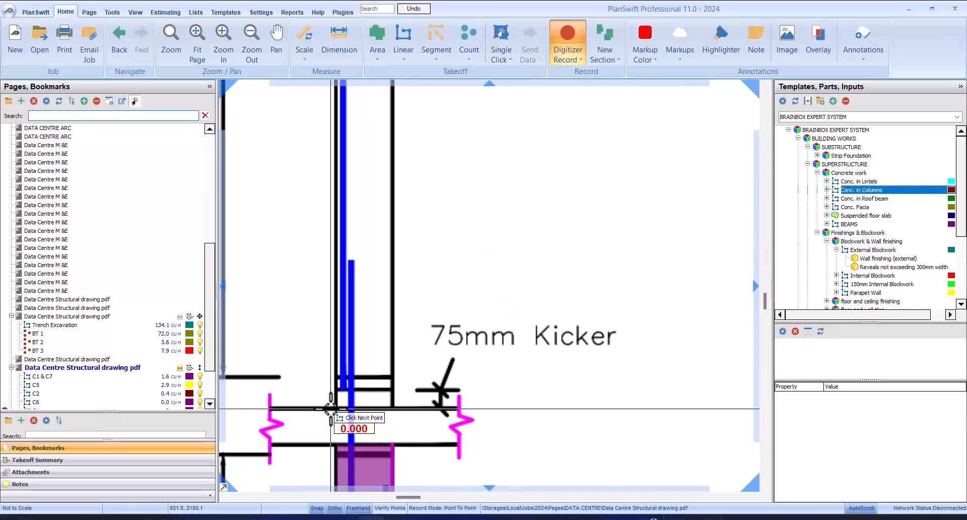
{"action": "scroll", "coordinate": [337, 409], "scroll_direction": "down", "scroll_amount": 3}
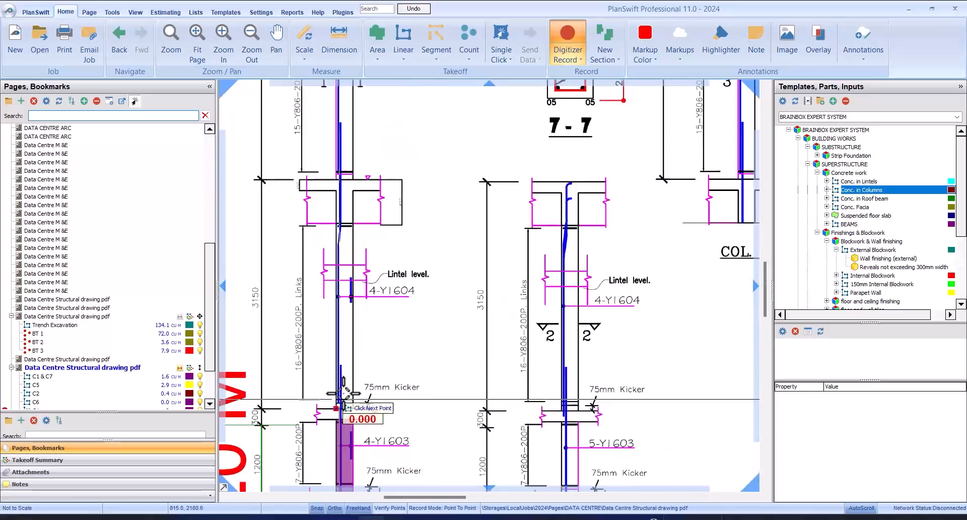
{"action": "scroll", "coordinate": [339, 192], "scroll_direction": "up", "scroll_amount": 1}
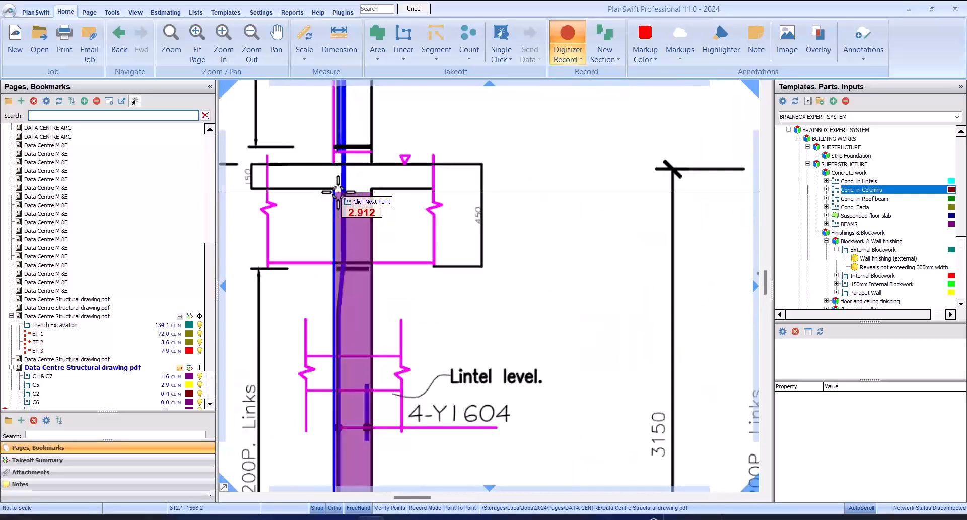
{"action": "scroll", "coordinate": [339, 188], "scroll_direction": "down", "scroll_amount": 1}
{"action": "scroll", "coordinate": [339, 185], "scroll_direction": "up", "scroll_amount": 1}
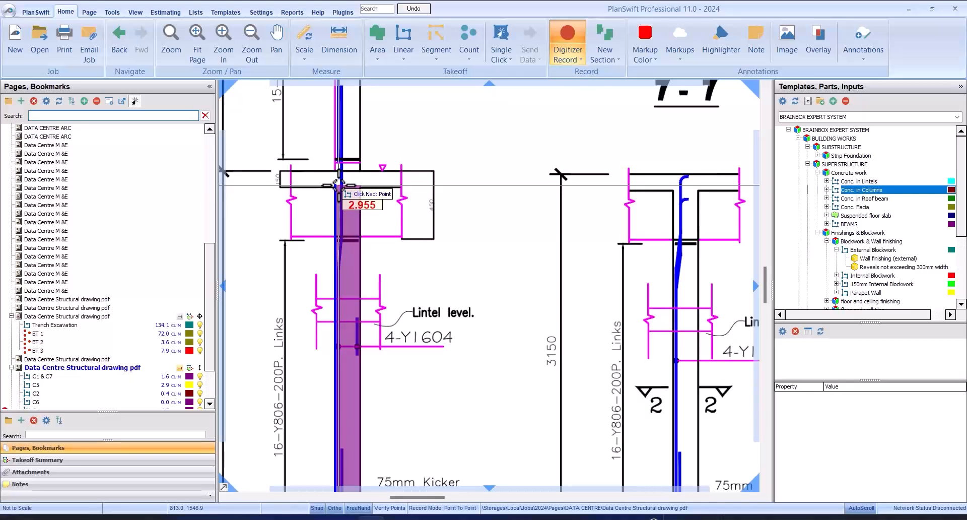
{"action": "double_click", "coordinate": [338, 183]}
{"action": "scroll", "coordinate": [387, 225], "scroll_direction": "down", "scroll_amount": 3}
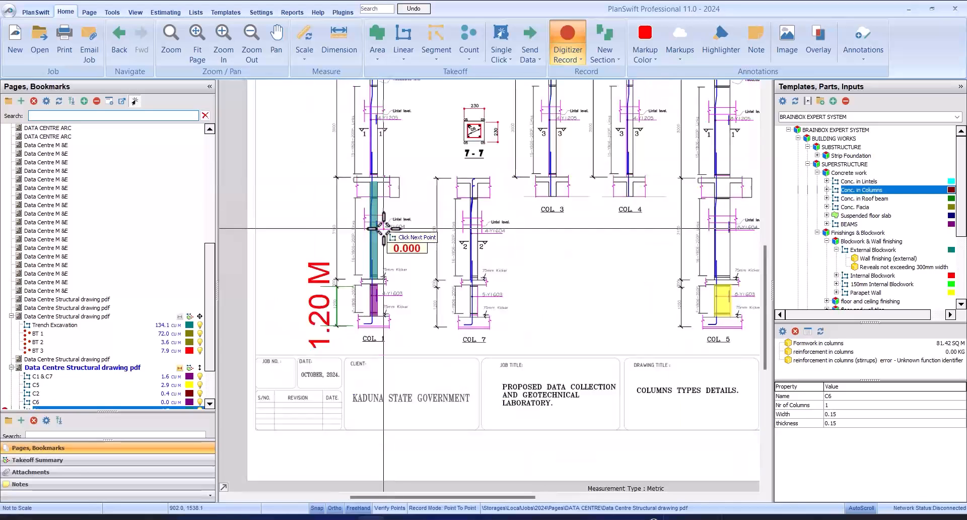
{"action": "scroll", "coordinate": [400, 225], "scroll_direction": "up", "scroll_amount": 3}
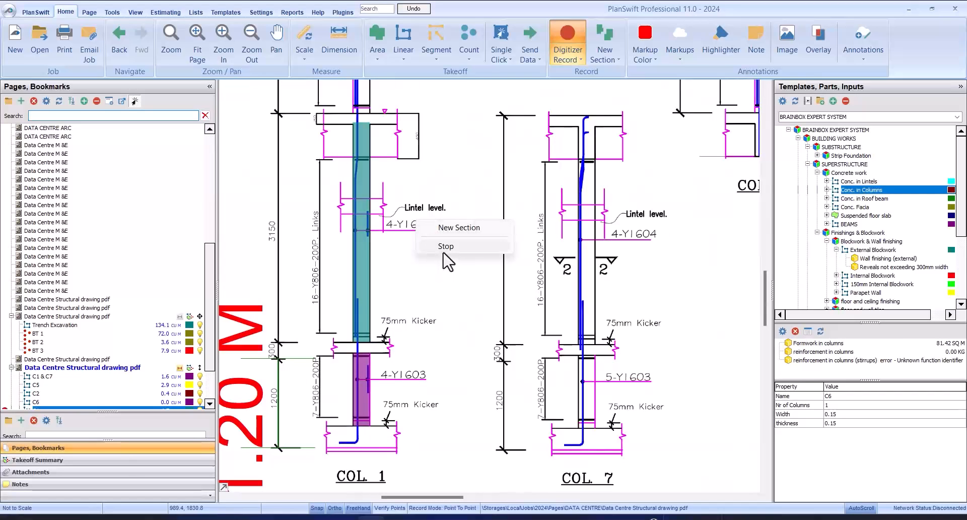
{"action": "left_click", "coordinate": [443, 250]}
Rename the C1 column item in the takeoff summary as C1 SP.
{"action": "scroll", "coordinate": [96, 332], "scroll_direction": "down", "scroll_amount": 3}
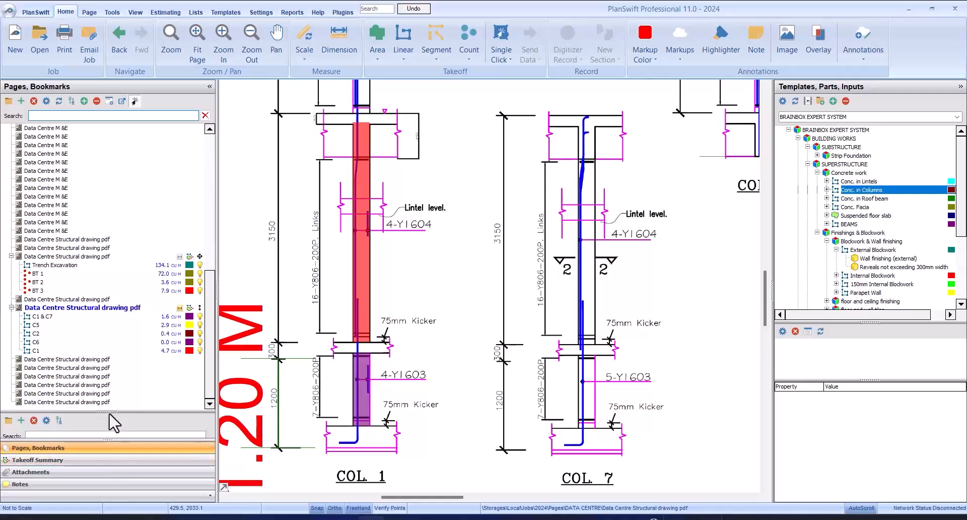
{"action": "left_click", "coordinate": [119, 460]}
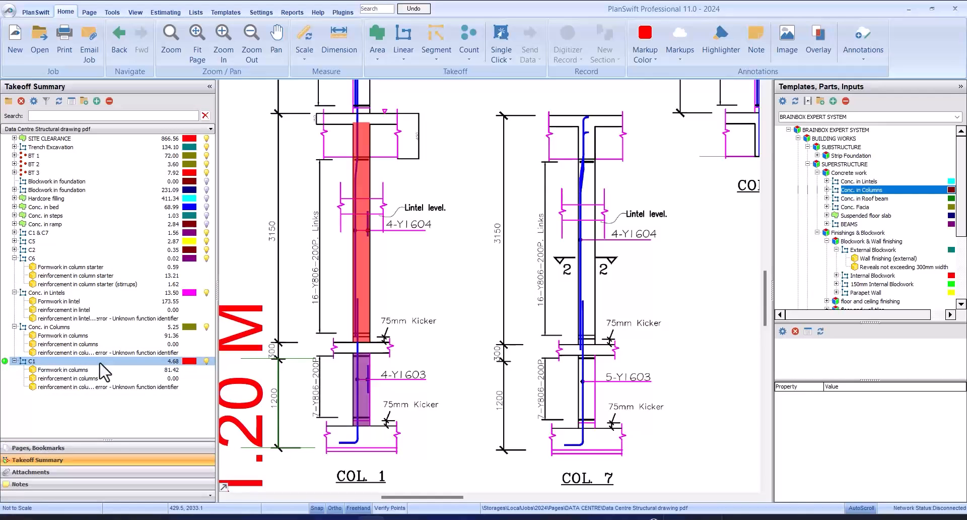
{"action": "left_click", "coordinate": [78, 363]}
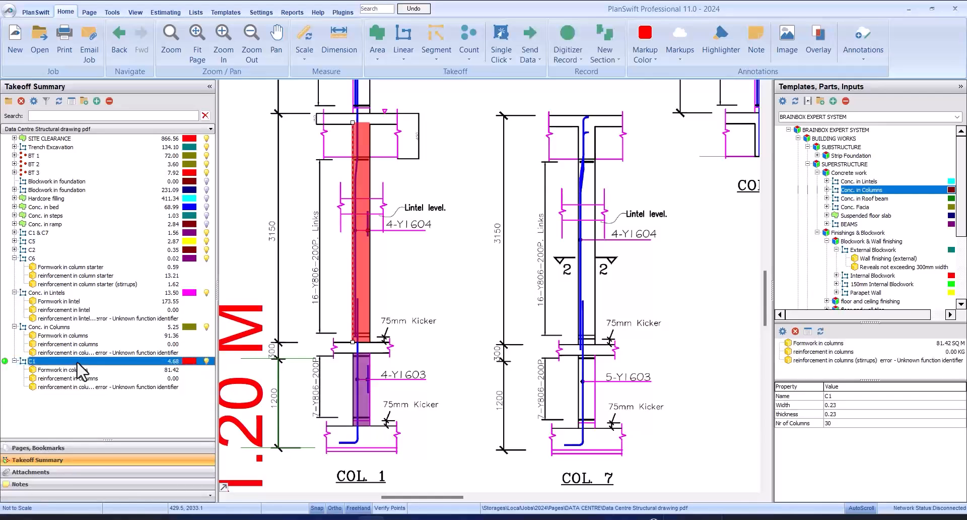
{"action": "double_click", "coordinate": [77, 363]}
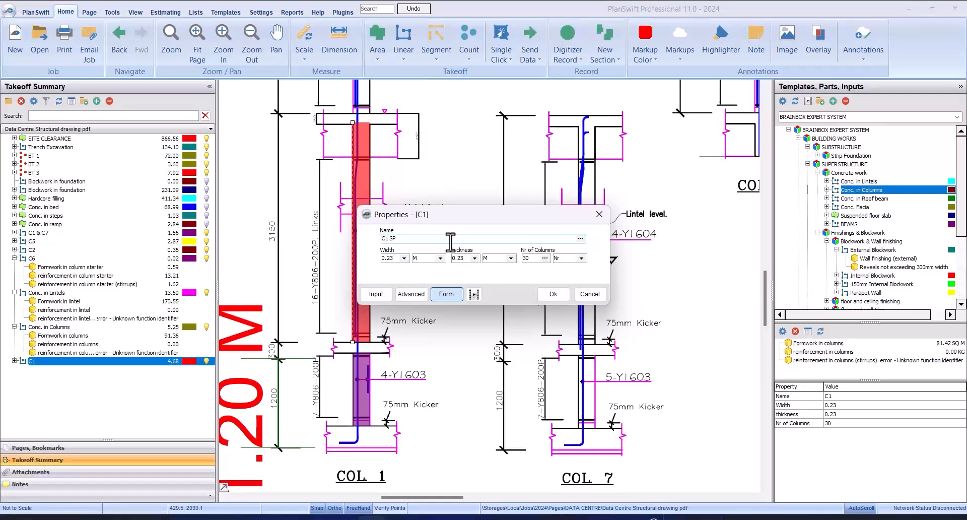
{"action": "left_click", "coordinate": [555, 294]}
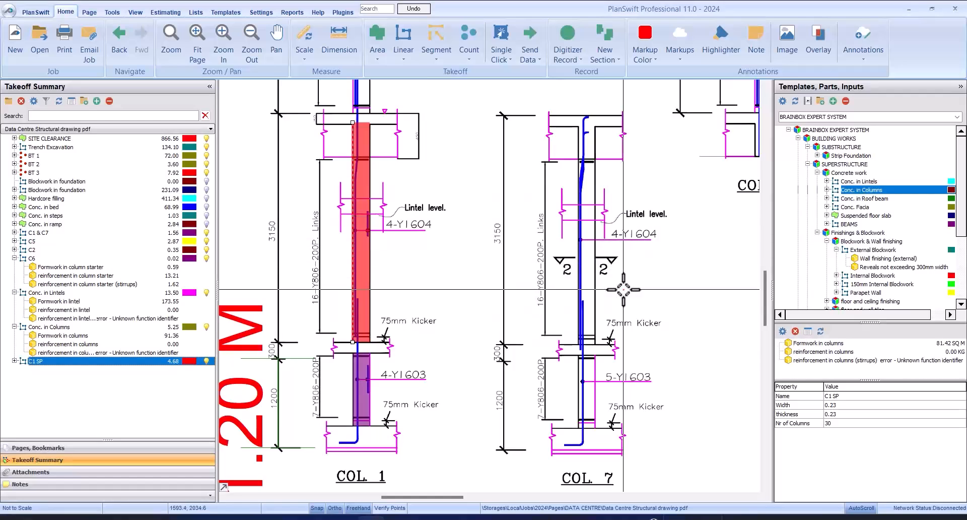
{"action": "scroll", "coordinate": [624, 290], "scroll_direction": "down", "scroll_amount": 3}
{"action": "scroll", "coordinate": [644, 242], "scroll_direction": "up", "scroll_amount": 2}
{"action": "scroll", "coordinate": [464, 263], "scroll_direction": "down", "scroll_amount": 2}
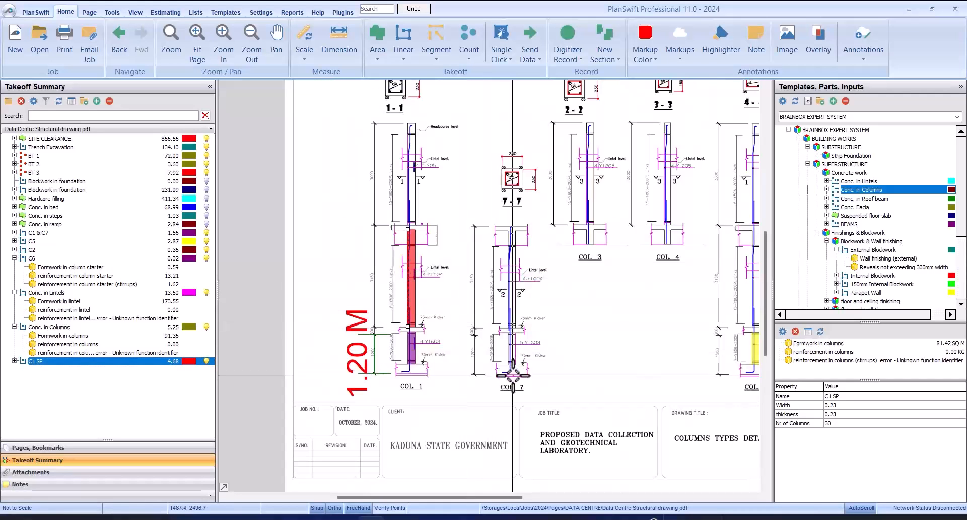
Rename the C1 SP column item in the takeoff summary as C1 & C7 SP.
{"action": "scroll", "coordinate": [513, 376], "scroll_direction": "up", "scroll_amount": 2}
{"action": "scroll", "coordinate": [522, 355], "scroll_direction": "down", "scroll_amount": 2}
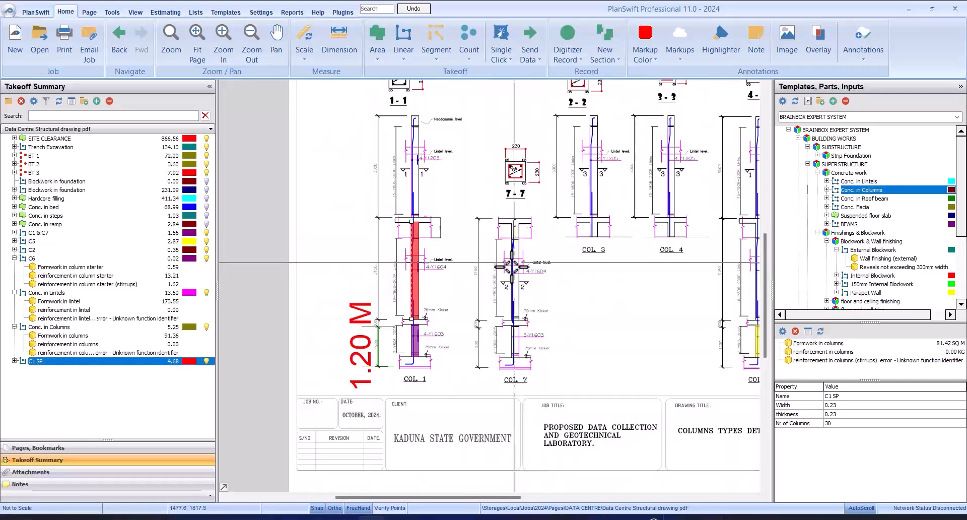
{"action": "left_click", "coordinate": [66, 363]}
{"action": "double_click", "coordinate": [66, 364]}
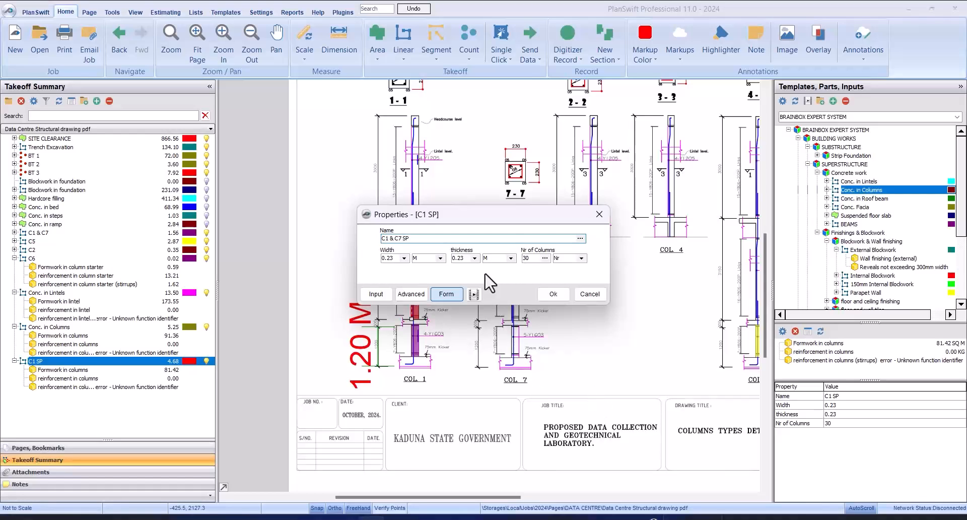
{"action": "left_click", "coordinate": [546, 297]}
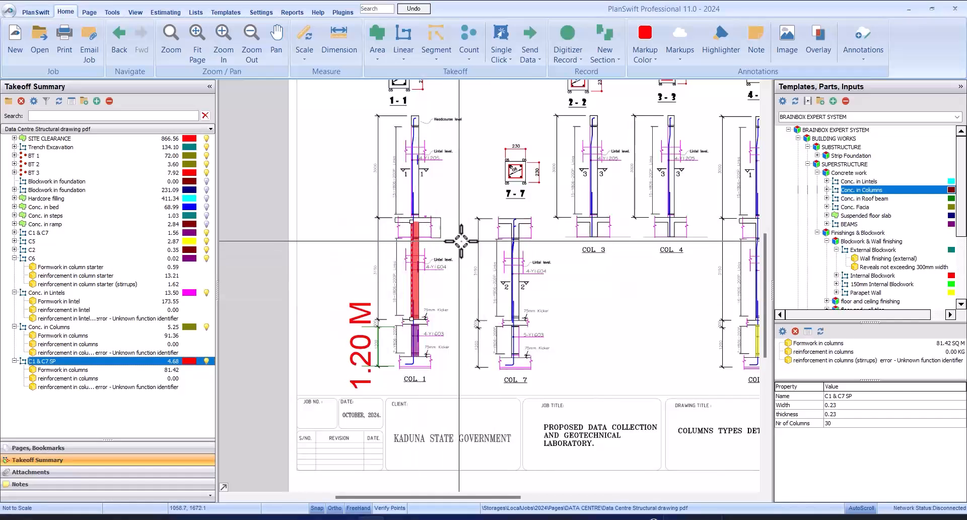
Add COL. 1's upper storey, from the first floor slab to headcourse level, about 3.1 m, to C1 & C7 SP and stop recording.
{"action": "scroll", "coordinate": [463, 244], "scroll_direction": "up", "scroll_amount": 4}
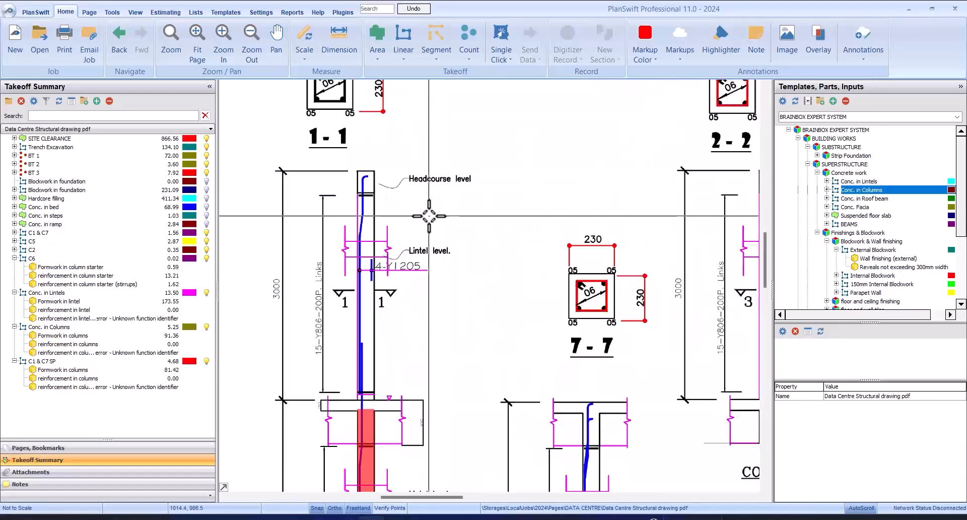
{"action": "scroll", "coordinate": [429, 217], "scroll_direction": "down", "scroll_amount": 2}
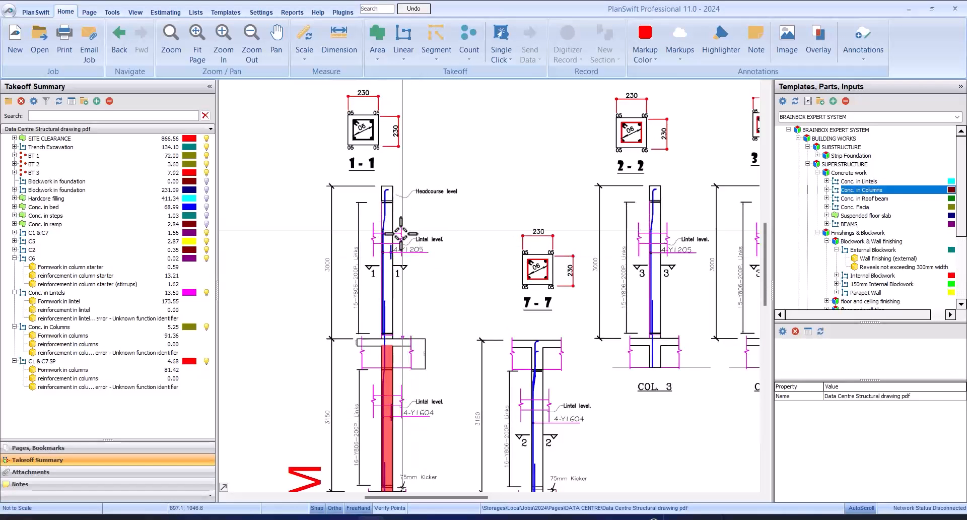
{"action": "scroll", "coordinate": [399, 233], "scroll_direction": "up", "scroll_amount": 2}
{"action": "scroll", "coordinate": [399, 235], "scroll_direction": "down", "scroll_amount": 3}
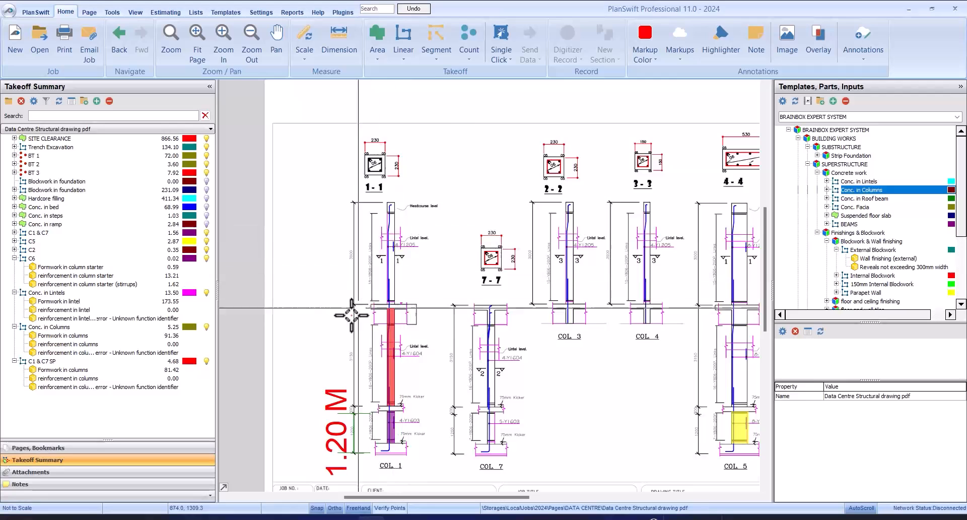
{"action": "left_click", "coordinate": [394, 321]}
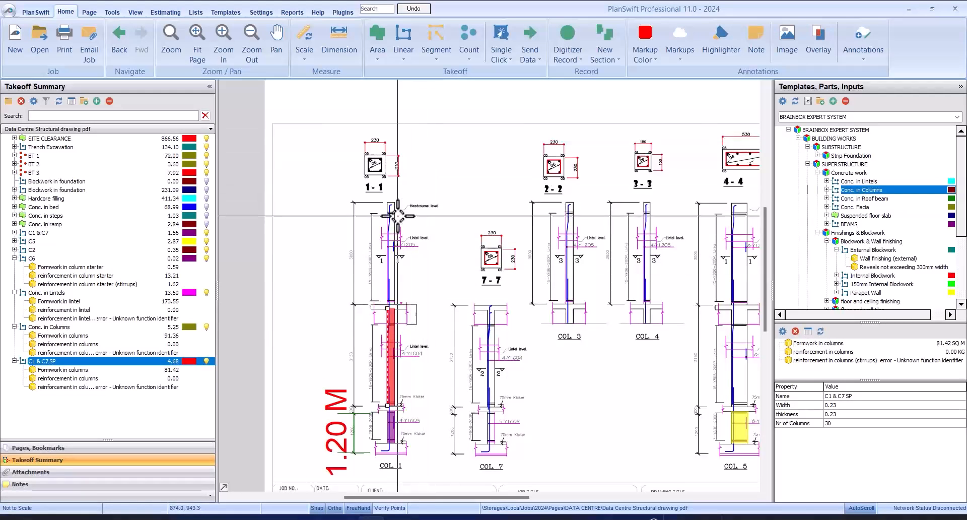
{"action": "scroll", "coordinate": [398, 215], "scroll_direction": "up", "scroll_amount": 1}
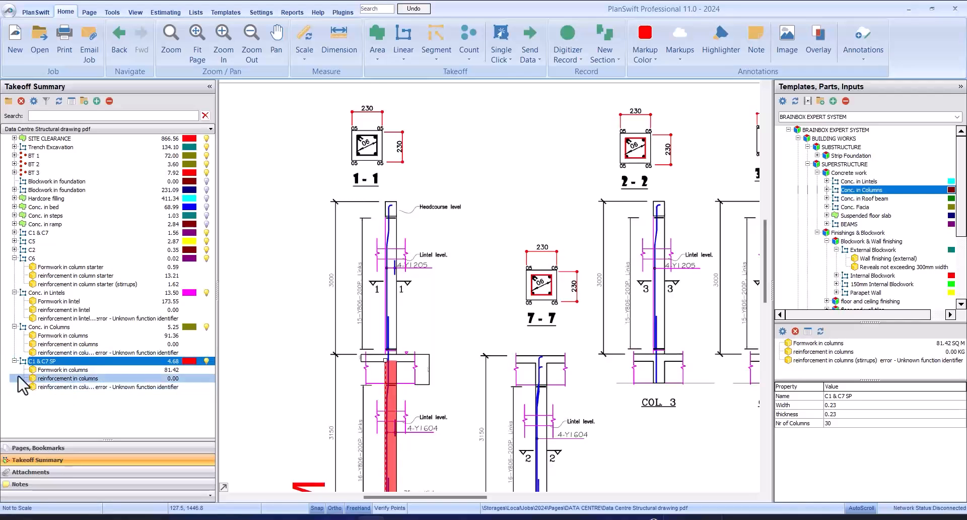
{"action": "left_click", "coordinate": [5, 360]}
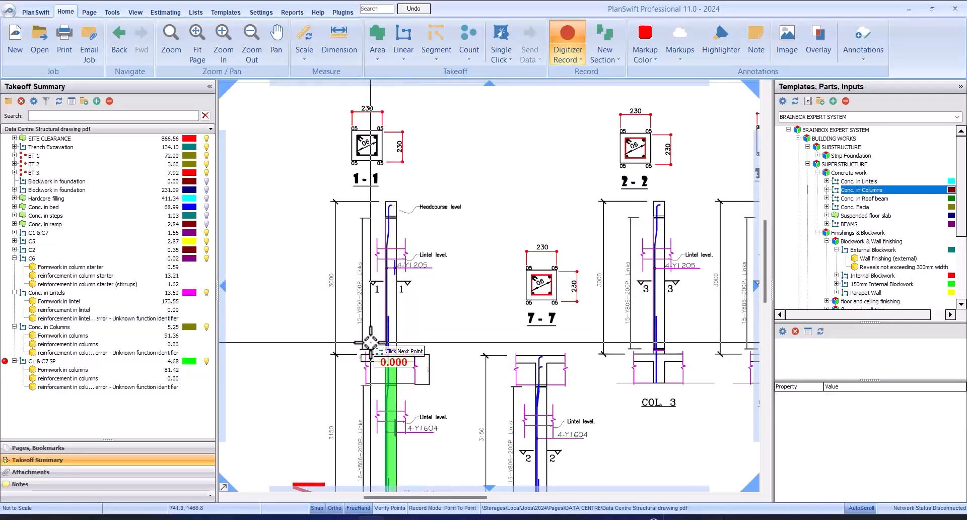
{"action": "scroll", "coordinate": [391, 359], "scroll_direction": "up", "scroll_amount": 4}
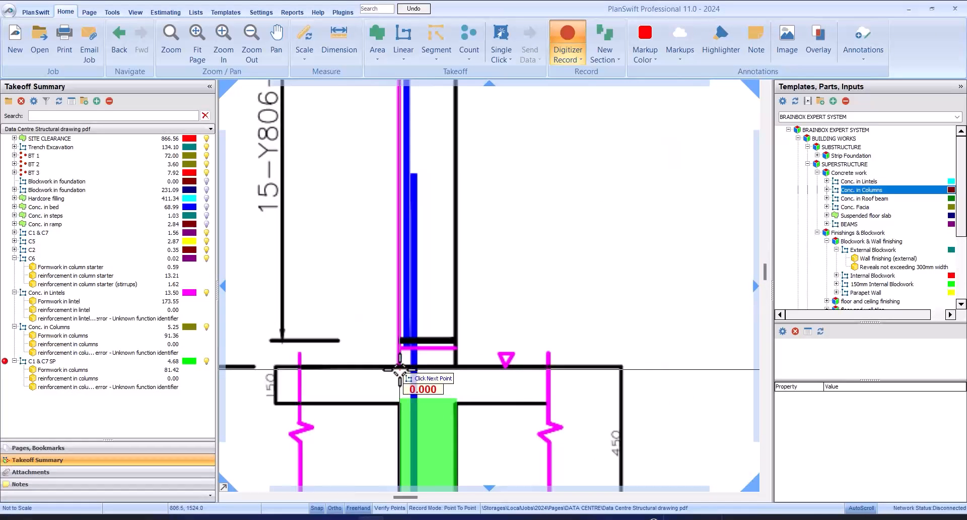
{"action": "scroll", "coordinate": [406, 383], "scroll_direction": "down", "scroll_amount": 4}
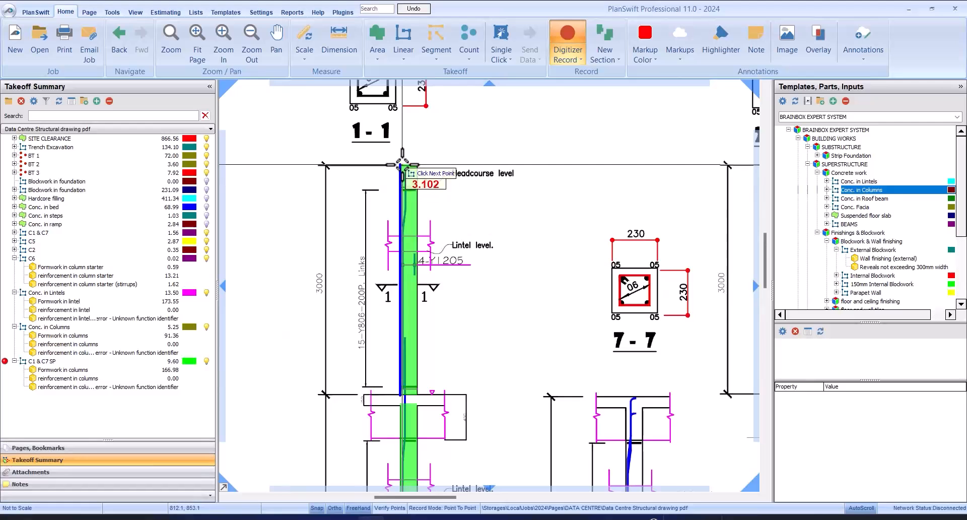
{"action": "scroll", "coordinate": [402, 164], "scroll_direction": "up", "scroll_amount": 3}
{"action": "double_click", "coordinate": [402, 164]}
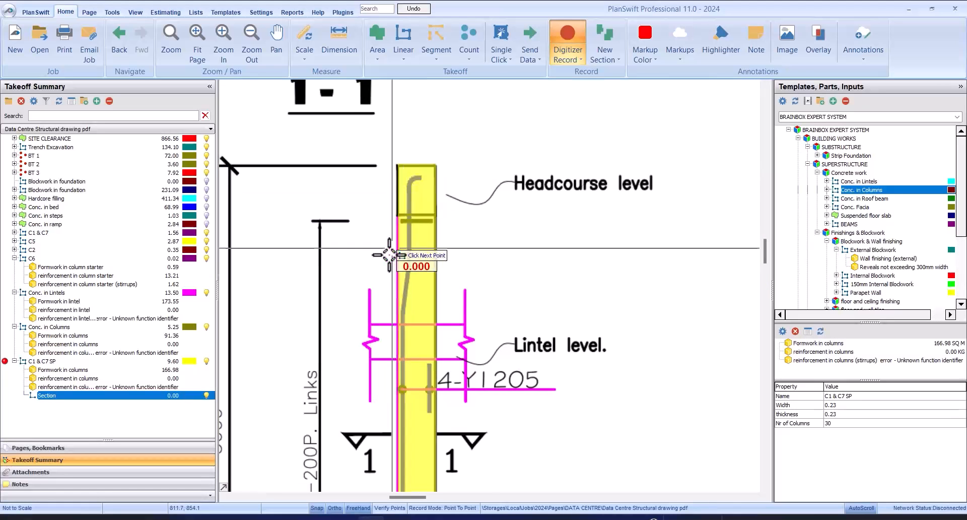
{"action": "scroll", "coordinate": [346, 216], "scroll_direction": "down", "scroll_amount": 3}
{"action": "right_click", "coordinate": [449, 214]}
{"action": "left_click", "coordinate": [476, 240]}
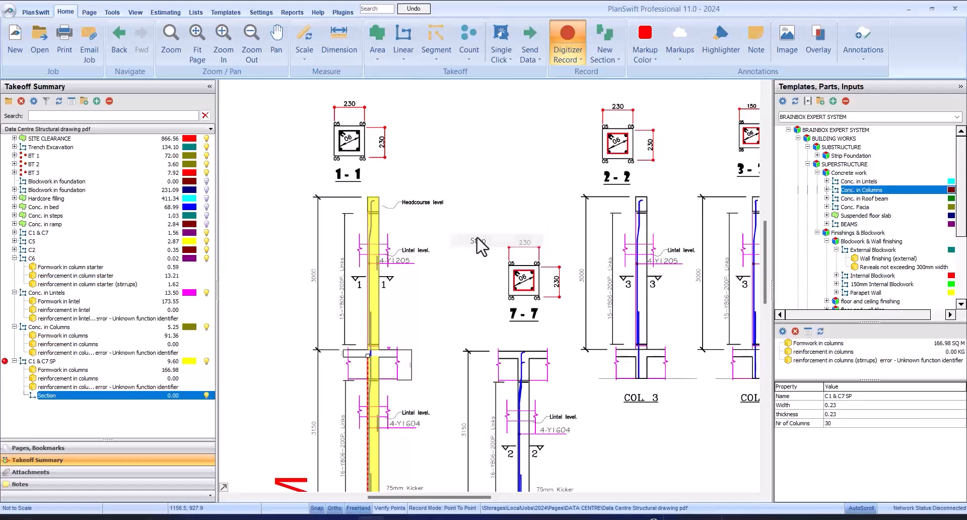
{"action": "scroll", "coordinate": [454, 236], "scroll_direction": "down", "scroll_amount": 2}
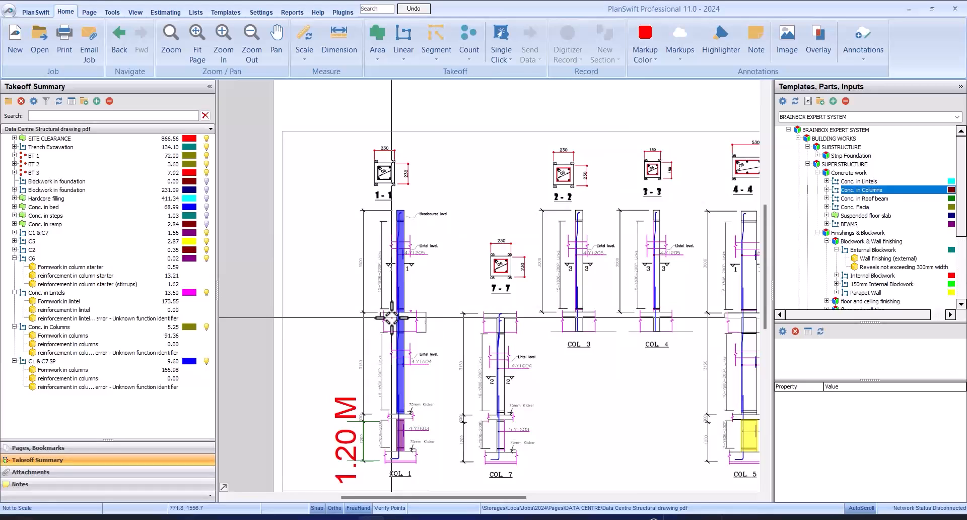
Check the properties of the earlier Conc. in Columns item and delete it from the takeoff summary.
{"action": "double_click", "coordinate": [64, 328]}
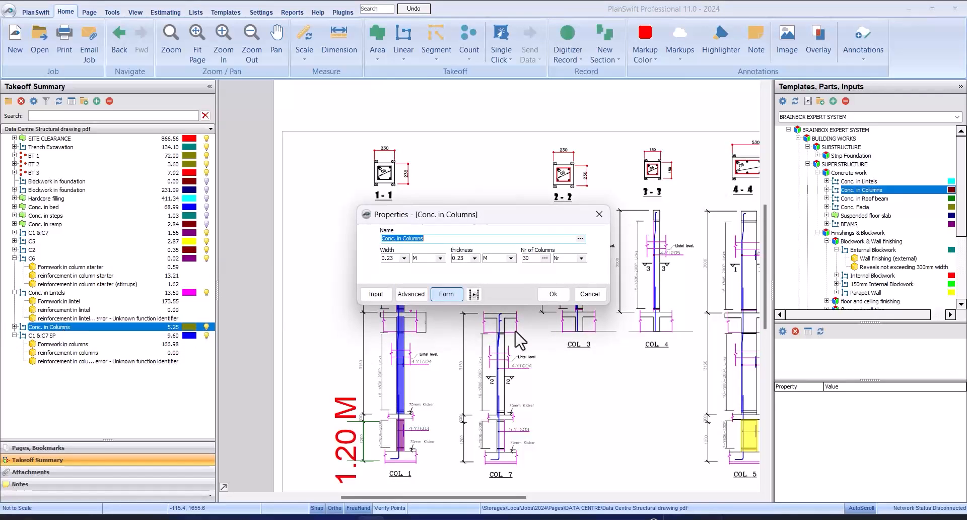
{"action": "left_click", "coordinate": [559, 292]}
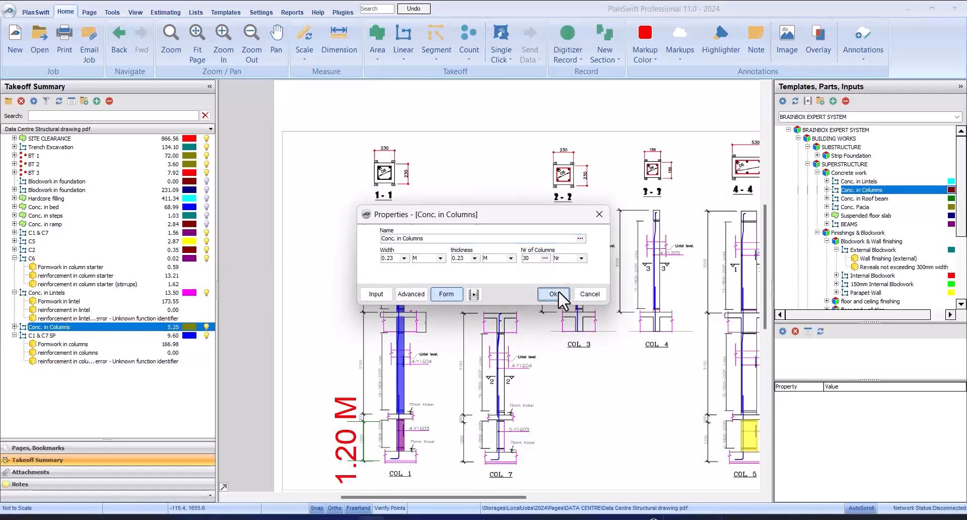
{"action": "right_click", "coordinate": [132, 335]}
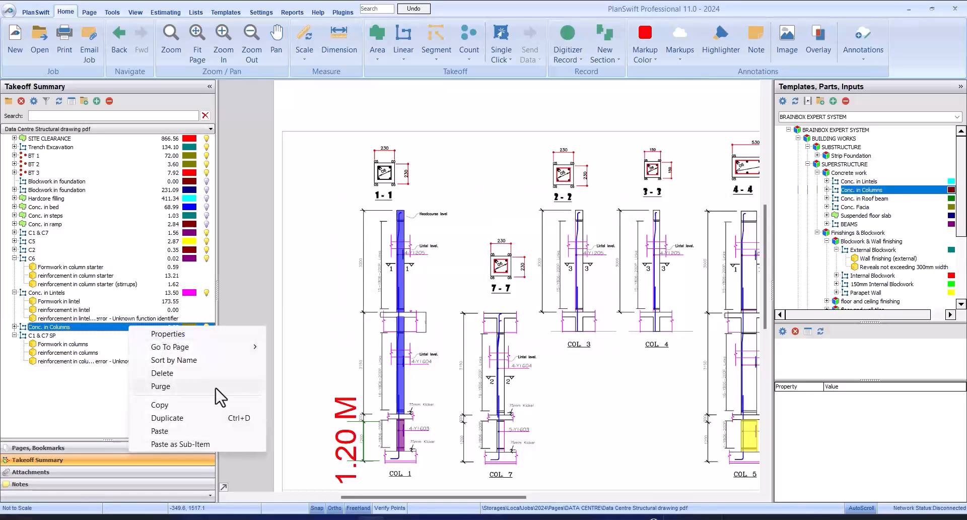
{"action": "left_click", "coordinate": [172, 375]}
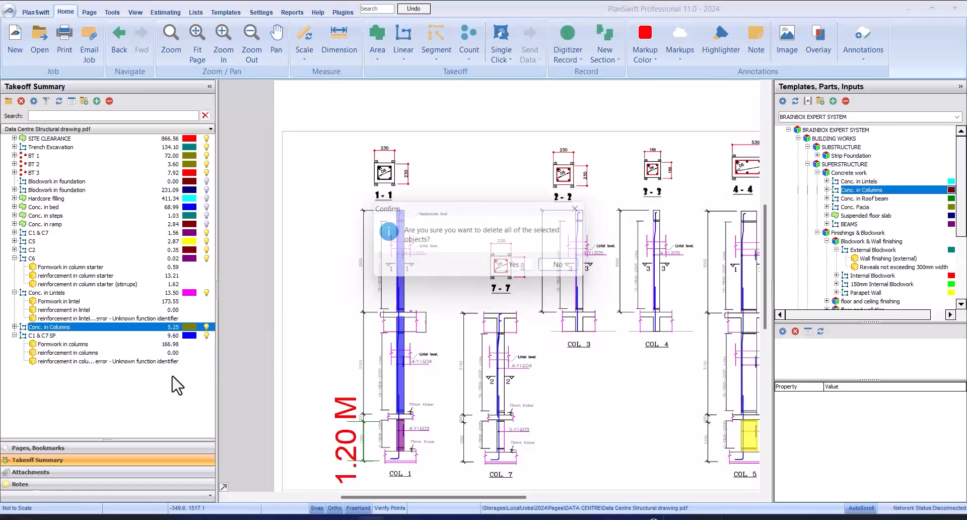
{"action": "left_click", "coordinate": [503, 270]}
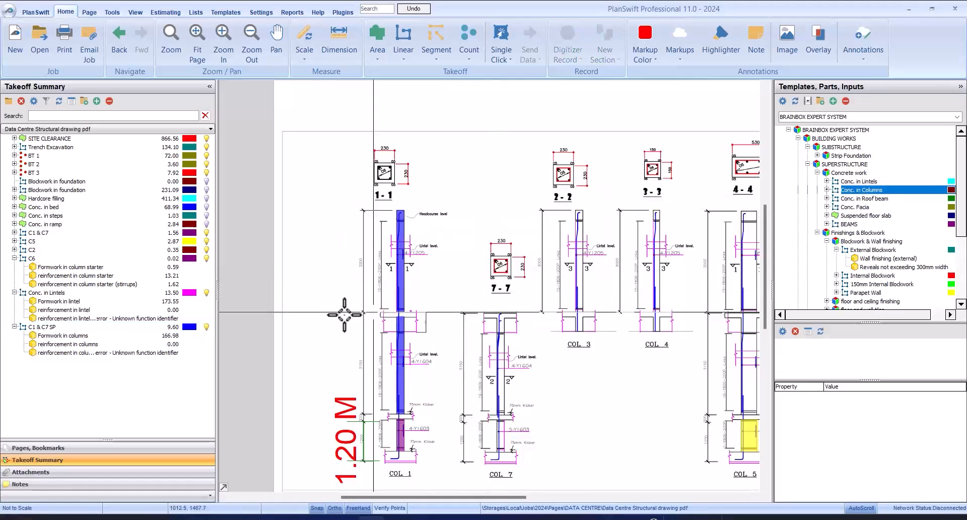
Review the C1 & C7 SP item with its formwork and reinforcement quantities, and examine the remaining column elevations and sections, especially COL. 3.
{"action": "left_click", "coordinate": [121, 328]}
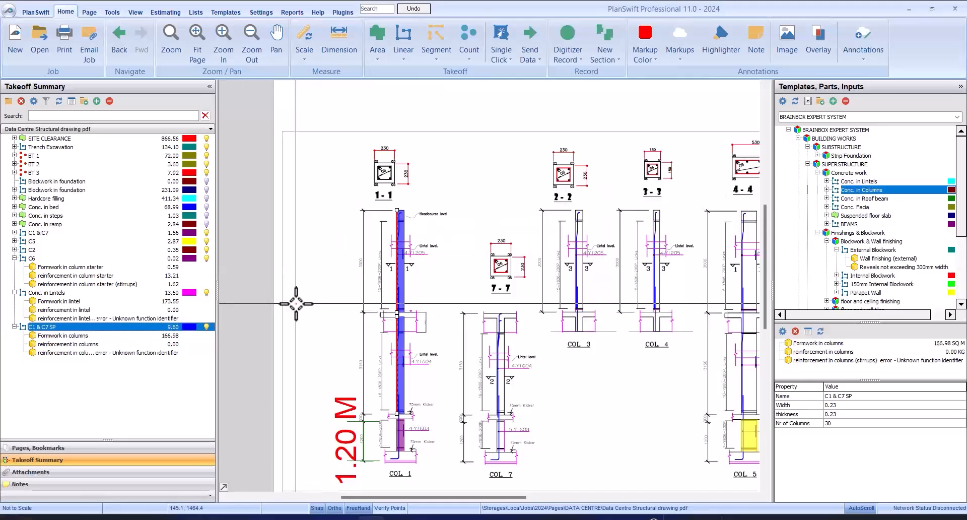
{"action": "left_click", "coordinate": [156, 345]}
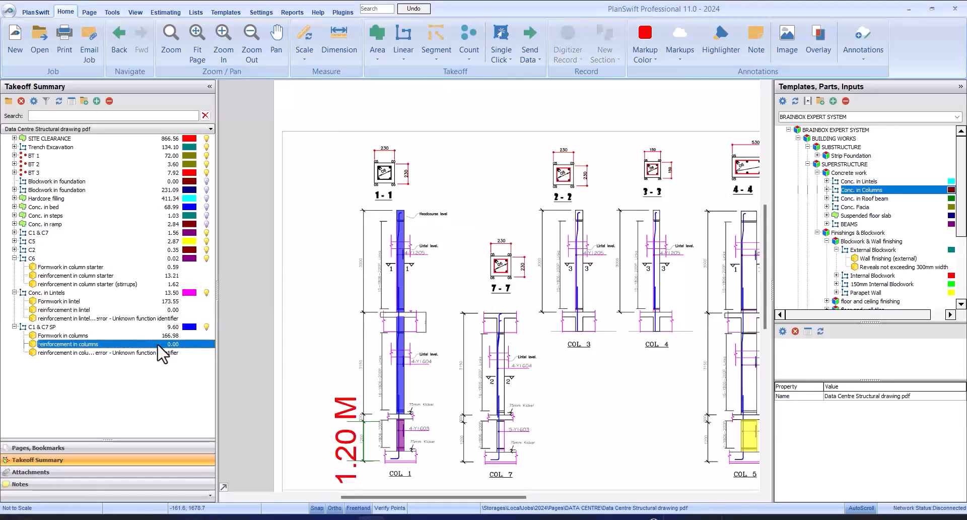
{"action": "left_click", "coordinate": [158, 353]}
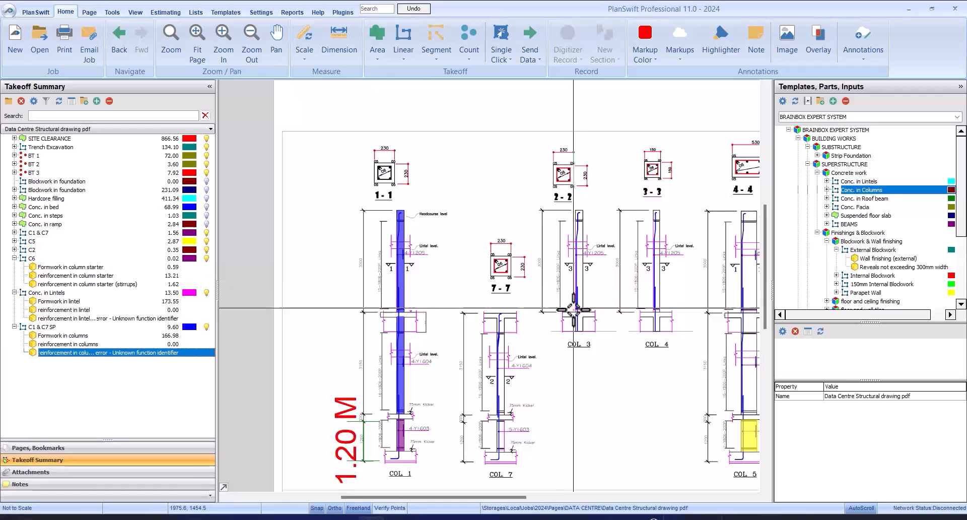
{"action": "scroll", "coordinate": [474, 335], "scroll_direction": "down", "scroll_amount": 2}
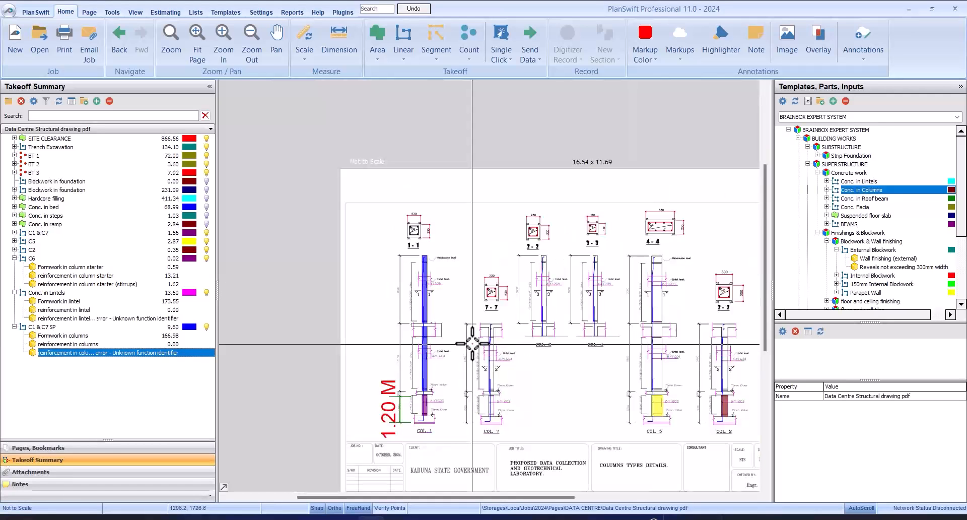
{"action": "scroll", "coordinate": [479, 323], "scroll_direction": "up", "scroll_amount": 2}
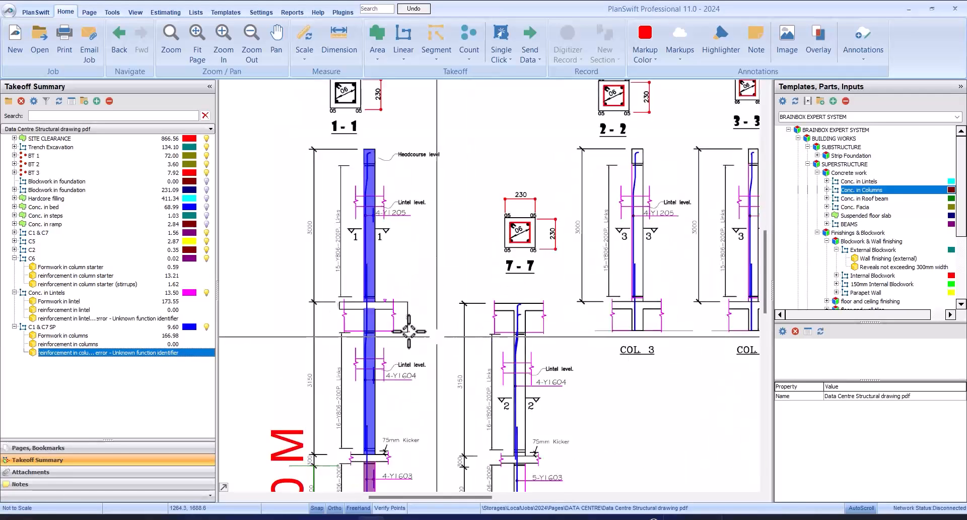
{"action": "scroll", "coordinate": [363, 327], "scroll_direction": "down", "scroll_amount": 2}
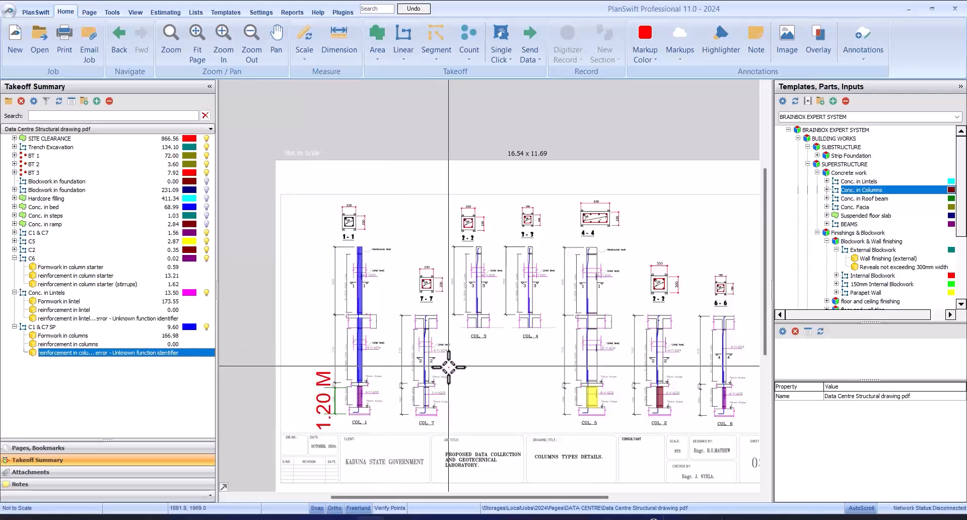
{"action": "scroll", "coordinate": [446, 363], "scroll_direction": "up", "scroll_amount": 3}
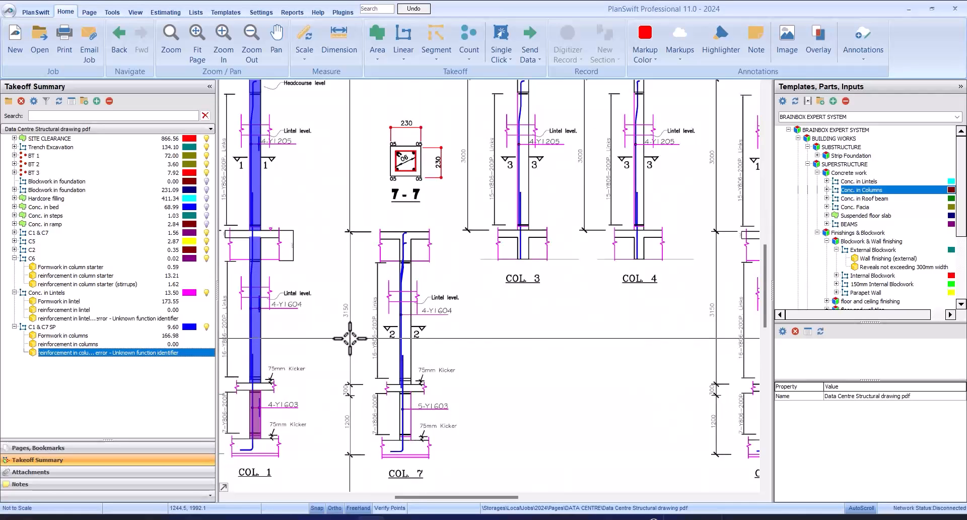
{"action": "scroll", "coordinate": [382, 344], "scroll_direction": "down", "scroll_amount": 2}
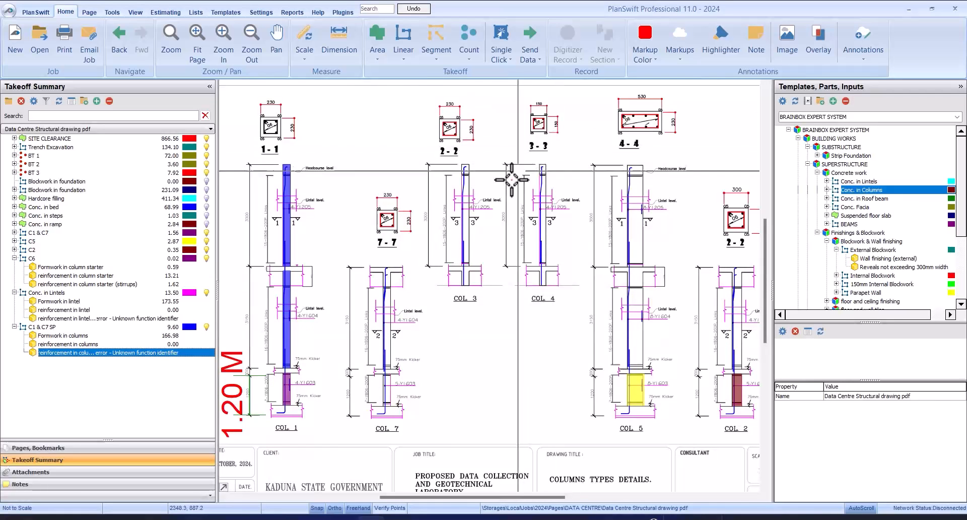
{"action": "scroll", "coordinate": [456, 196], "scroll_direction": "up", "scroll_amount": 2}
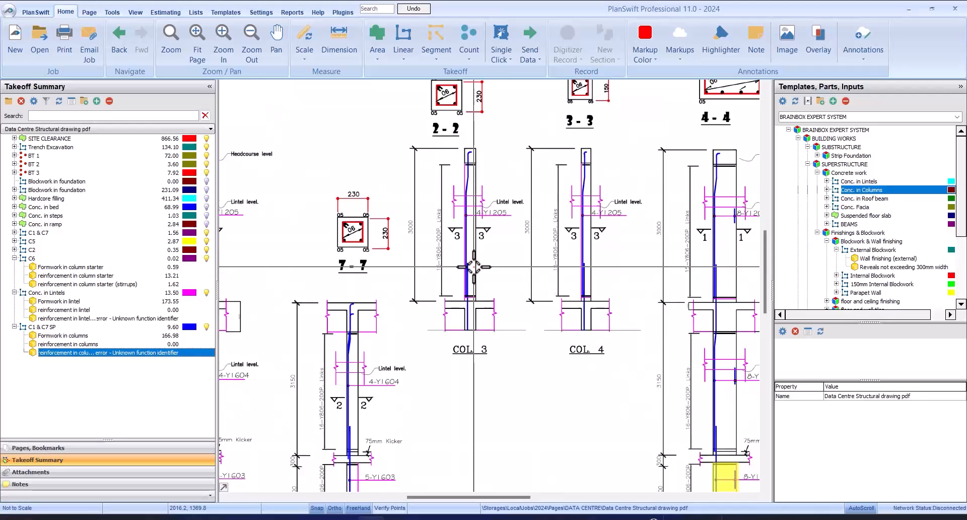
{"action": "scroll", "coordinate": [473, 267], "scroll_direction": "down", "scroll_amount": 2}
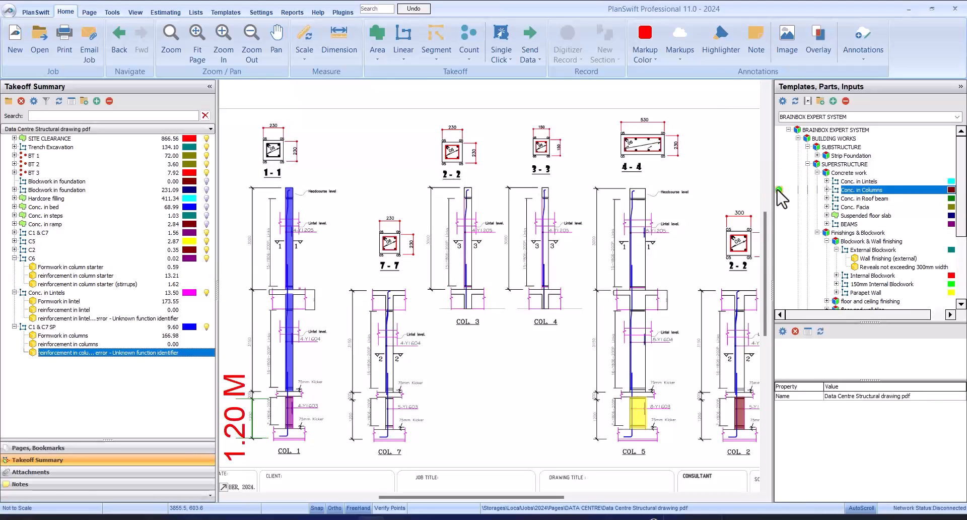
Measure COL. 3 from the first floor slab to headcourse level, about 3.1 m, as a Conc. in Columns takeoff named C3, and stop recording.
{"action": "left_click_drag", "start_coordinate": [782, 198], "coordinate": [643, 186]}
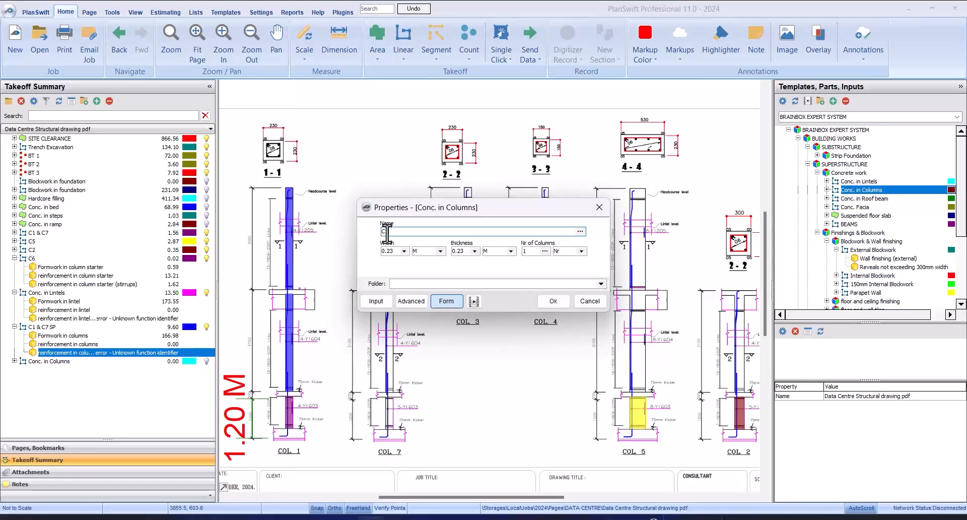
{"action": "left_click", "coordinate": [560, 301]}
{"action": "scroll", "coordinate": [466, 276], "scroll_direction": "up", "scroll_amount": 5}
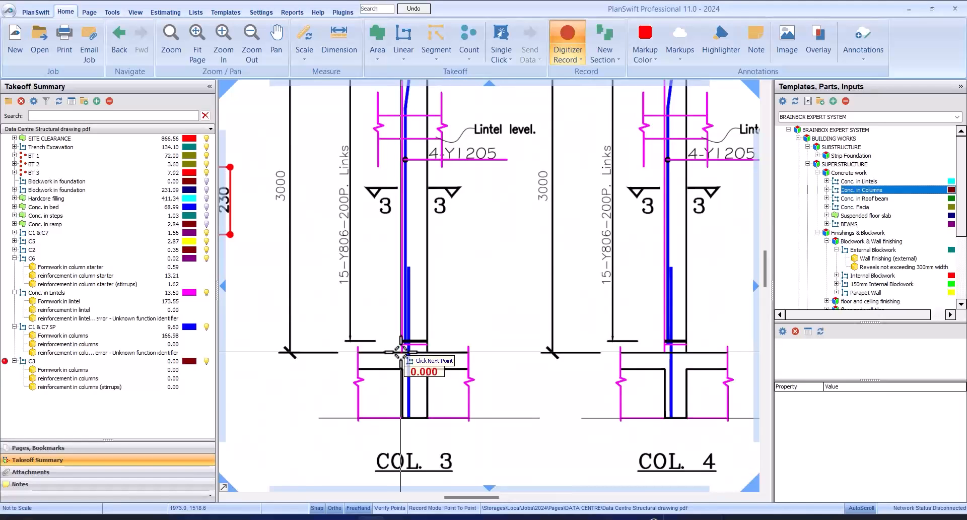
{"action": "left_click", "coordinate": [401, 352]}
{"action": "scroll", "coordinate": [400, 355], "scroll_direction": "down", "scroll_amount": 3}
{"action": "scroll", "coordinate": [418, 247], "scroll_direction": "up", "scroll_amount": 3}
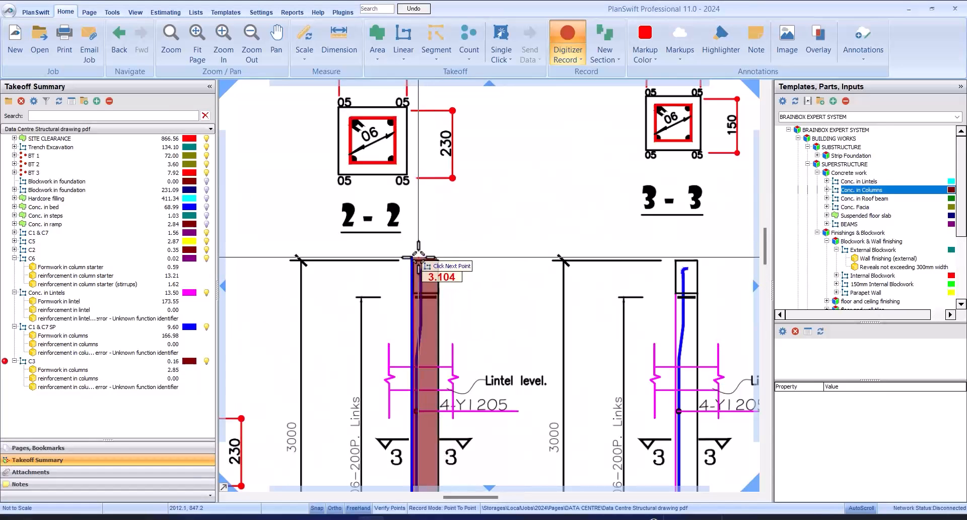
{"action": "left_click", "coordinate": [419, 260]}
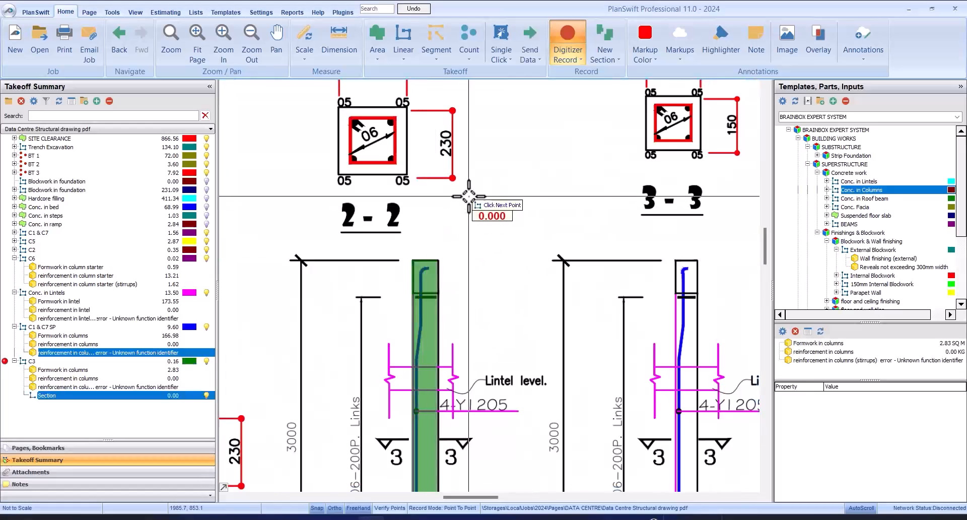
{"action": "scroll", "coordinate": [406, 253], "scroll_direction": "down", "scroll_amount": 3}
{"action": "right_click", "coordinate": [409, 243]}
{"action": "left_click", "coordinate": [435, 268]}
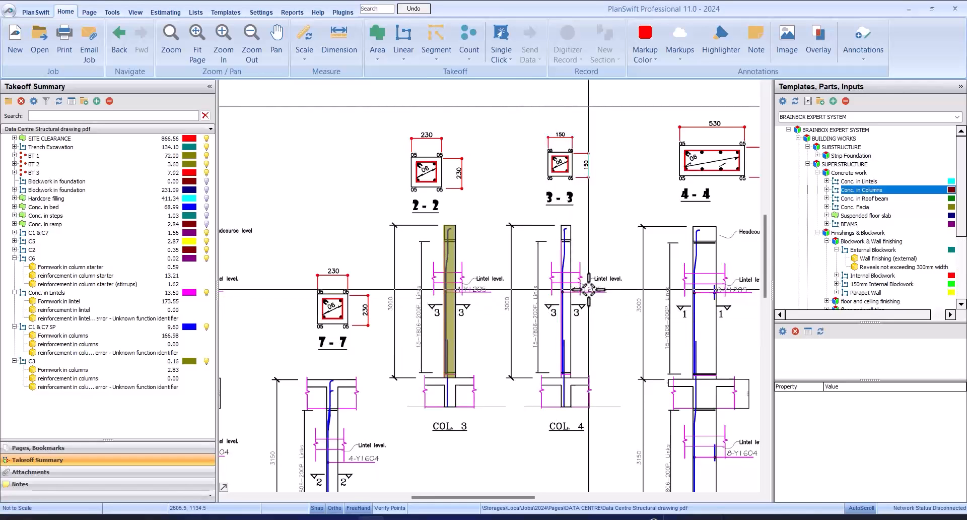
{"action": "scroll", "coordinate": [589, 289], "scroll_direction": "down", "scroll_amount": 5}
{"action": "scroll", "coordinate": [428, 311], "scroll_direction": "up", "scroll_amount": 6}
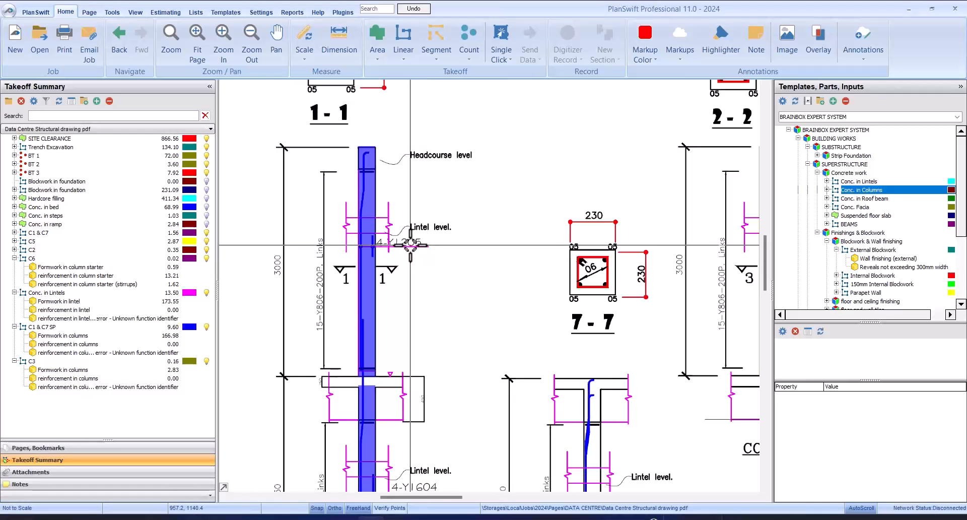
Delete COL. 1's upper-storey measurement, from the first floor slab to headcourse level, from the C1 & C7 SP item.
{"action": "scroll", "coordinate": [410, 246], "scroll_direction": "down", "scroll_amount": 3}
{"action": "scroll", "coordinate": [410, 245], "scroll_direction": "up", "scroll_amount": 3}
{"action": "scroll", "coordinate": [410, 245], "scroll_direction": "down", "scroll_amount": 3}
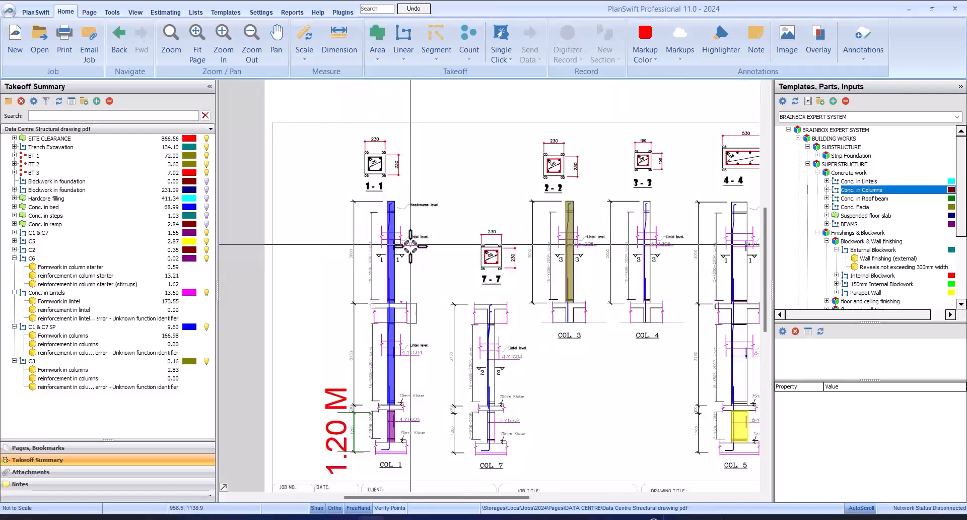
{"action": "scroll", "coordinate": [427, 290], "scroll_direction": "up", "scroll_amount": 3}
{"action": "scroll", "coordinate": [426, 290], "scroll_direction": "down", "scroll_amount": 1}
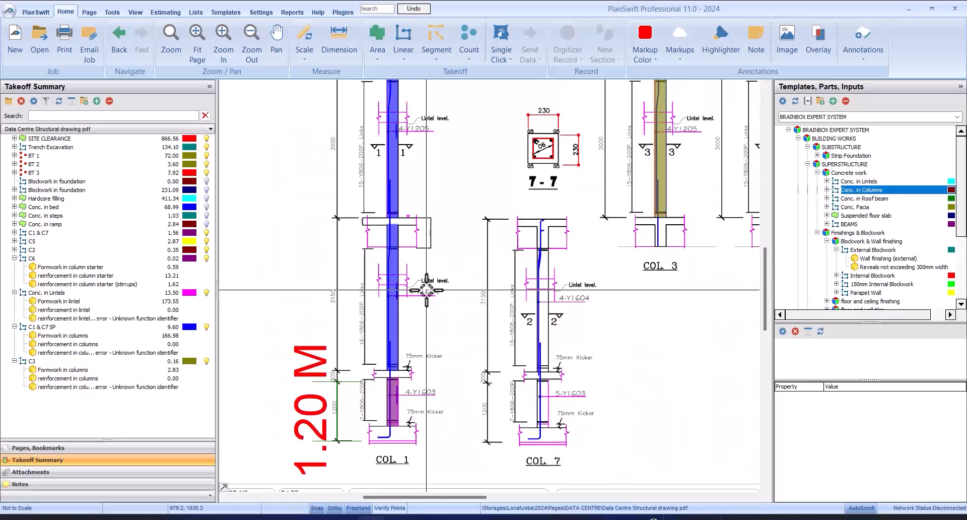
{"action": "scroll", "coordinate": [427, 290], "scroll_direction": "down", "scroll_amount": 2}
{"action": "scroll", "coordinate": [443, 207], "scroll_direction": "up", "scroll_amount": 3}
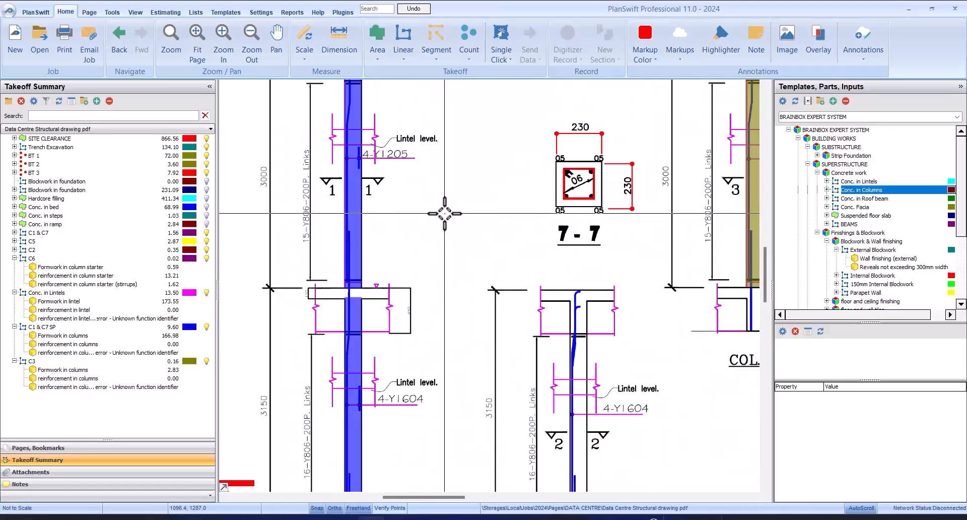
{"action": "left_click", "coordinate": [360, 160]}
{"action": "scroll", "coordinate": [361, 156], "scroll_direction": "down", "scroll_amount": 3}
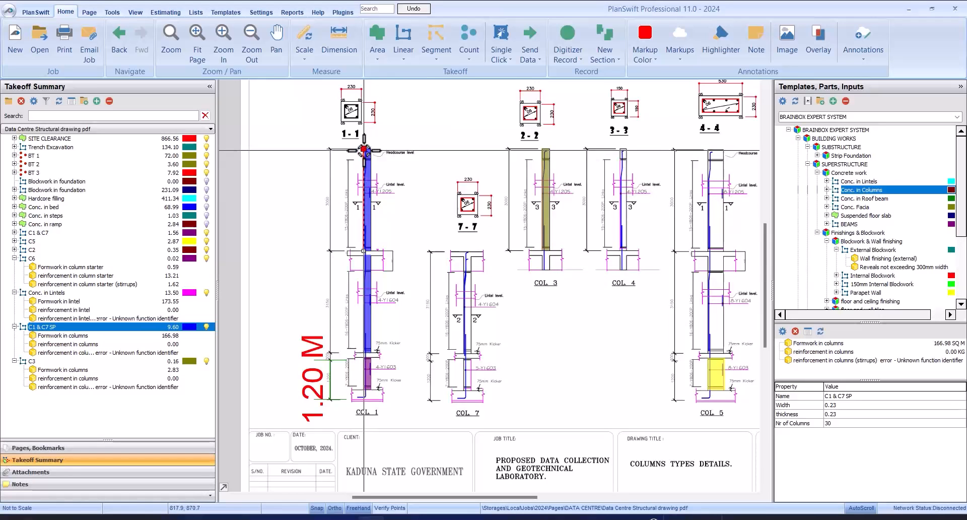
{"action": "key", "text": "Delete"}
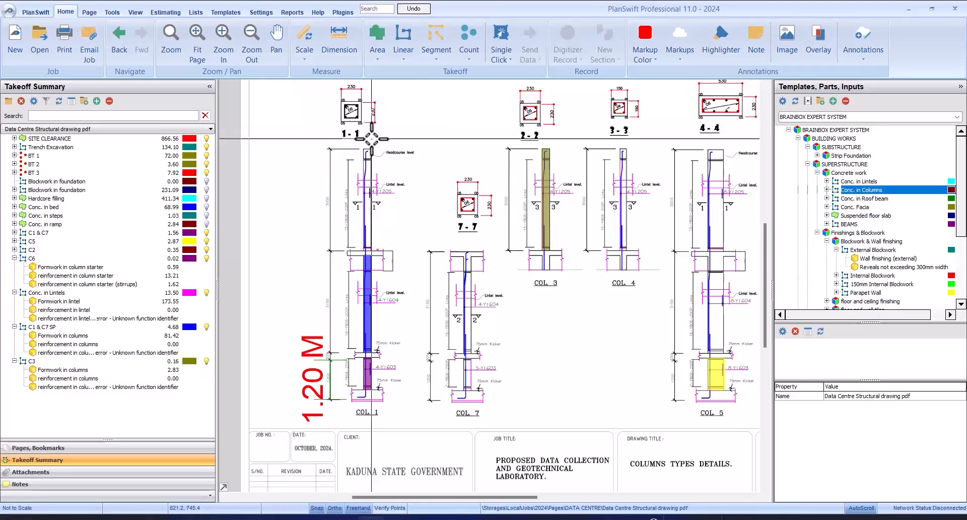
Compare the COL. 3, COL. 4 and COL. 5 elevations and undo the deletion of COL. 1's upper-storey measurement.
{"action": "scroll", "coordinate": [311, 206], "scroll_direction": "down", "scroll_amount": 2}
{"action": "scroll", "coordinate": [494, 191], "scroll_direction": "up", "scroll_amount": 4}
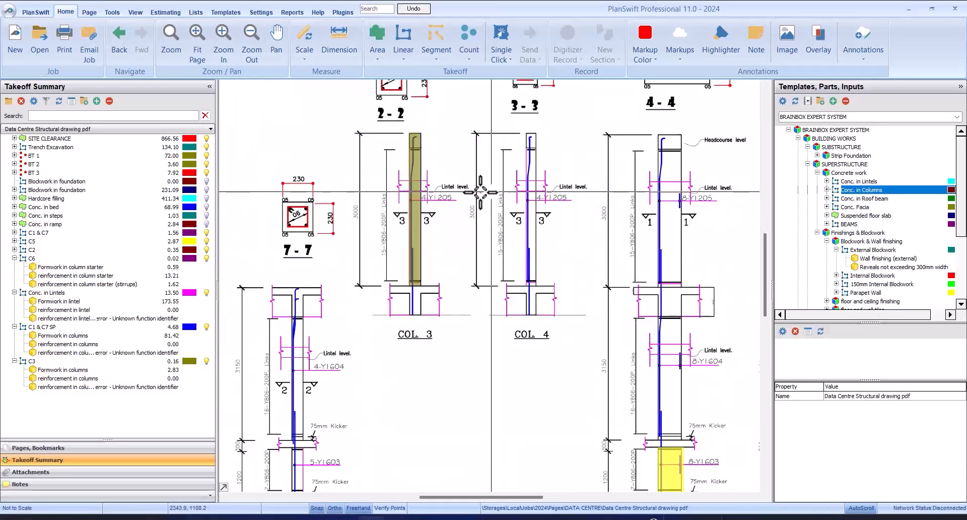
{"action": "scroll", "coordinate": [486, 176], "scroll_direction": "down", "scroll_amount": 4}
{"action": "scroll", "coordinate": [458, 199], "scroll_direction": "up", "scroll_amount": 3}
{"action": "scroll", "coordinate": [396, 309], "scroll_direction": "down", "scroll_amount": 2}
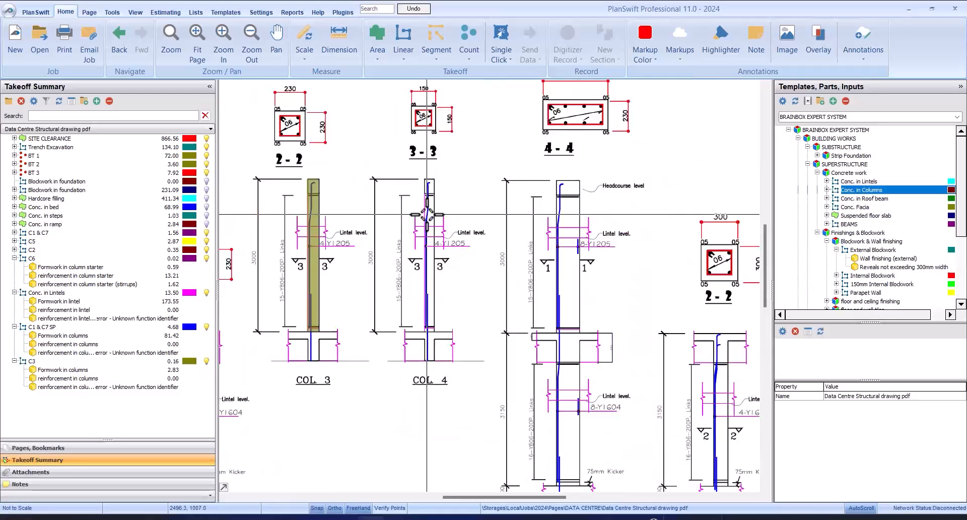
{"action": "scroll", "coordinate": [514, 275], "scroll_direction": "up", "scroll_amount": 3}
{"action": "scroll", "coordinate": [454, 280], "scroll_direction": "down", "scroll_amount": 2}
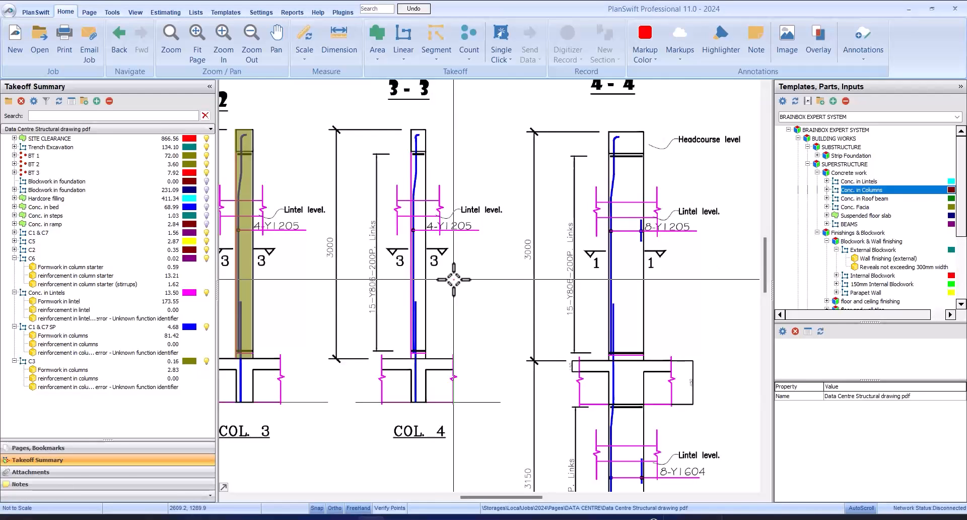
{"action": "scroll", "coordinate": [454, 280], "scroll_direction": "down", "scroll_amount": 1}
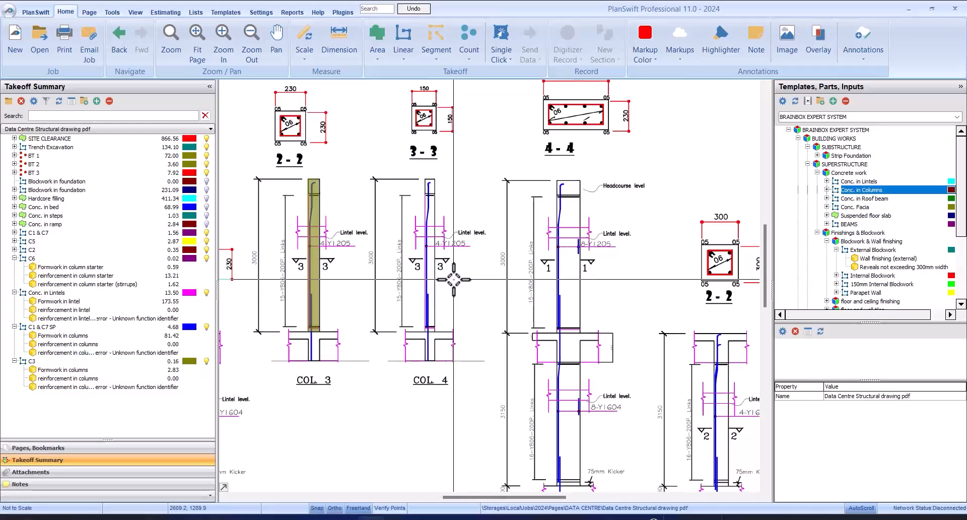
{"action": "scroll", "coordinate": [454, 280], "scroll_direction": "down", "scroll_amount": 2}
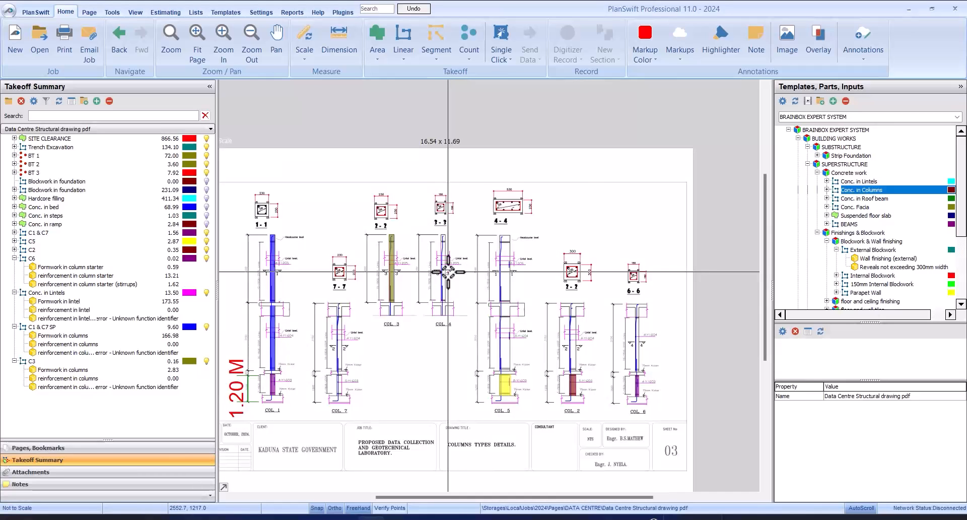
Examine the column elevations and cross-sections, especially the extent and section size of COL. 3 and COL. 4.
{"action": "scroll", "coordinate": [280, 259], "scroll_direction": "up", "scroll_amount": 2}
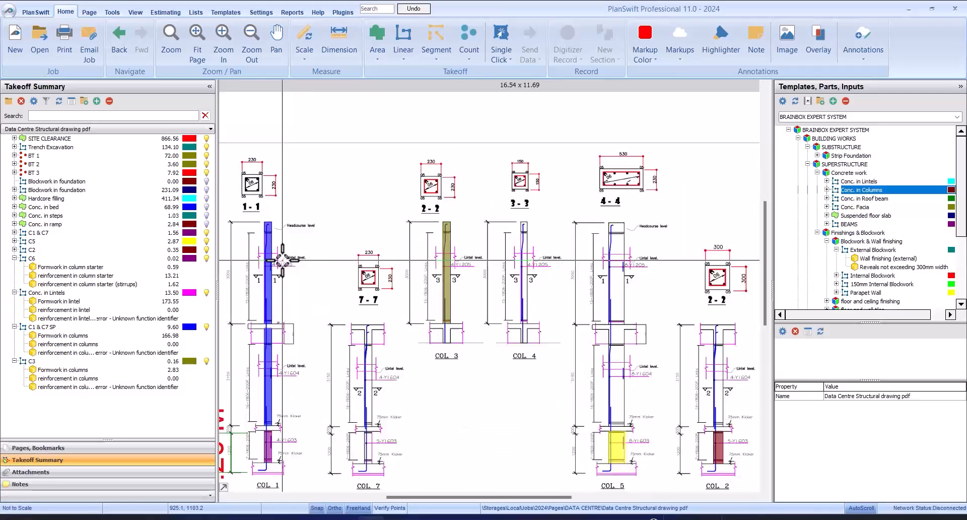
{"action": "scroll", "coordinate": [282, 260], "scroll_direction": "up", "scroll_amount": 1}
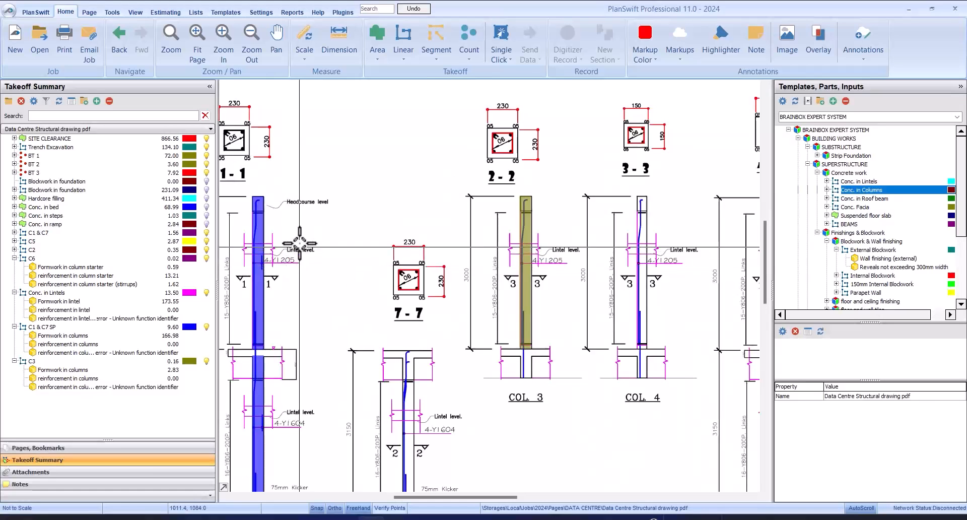
{"action": "scroll", "coordinate": [378, 262], "scroll_direction": "down", "scroll_amount": 2}
{"action": "scroll", "coordinate": [463, 263], "scroll_direction": "up", "scroll_amount": 2}
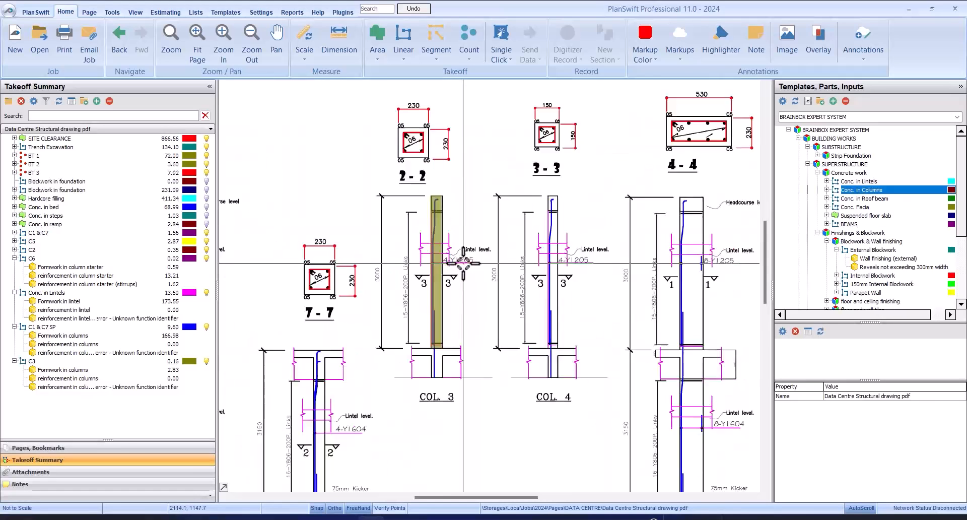
{"action": "scroll", "coordinate": [463, 263], "scroll_direction": "up", "scroll_amount": 2}
{"action": "scroll", "coordinate": [484, 264], "scroll_direction": "down", "scroll_amount": 3}
{"action": "scroll", "coordinate": [503, 266], "scroll_direction": "up", "scroll_amount": 3}
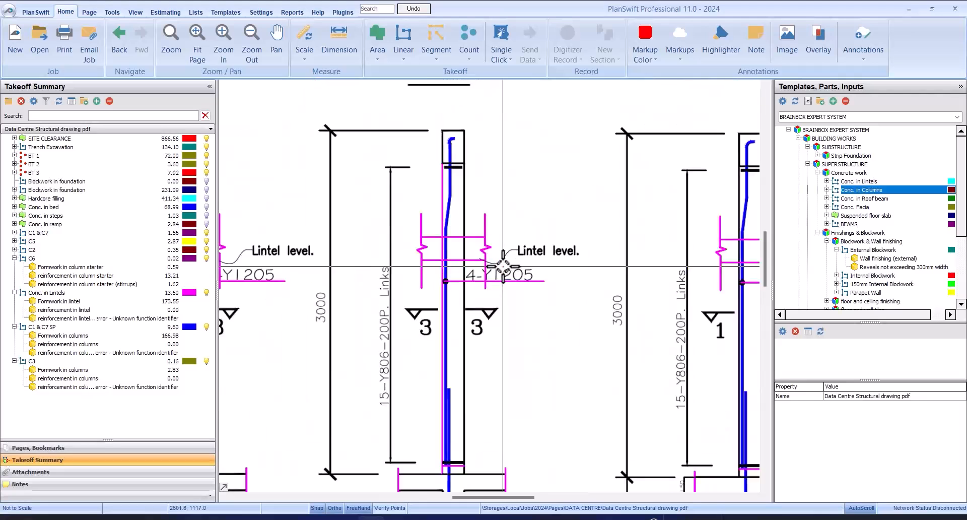
{"action": "scroll", "coordinate": [503, 265], "scroll_direction": "up", "scroll_amount": 1}
{"action": "scroll", "coordinate": [503, 265], "scroll_direction": "down", "scroll_amount": 3}
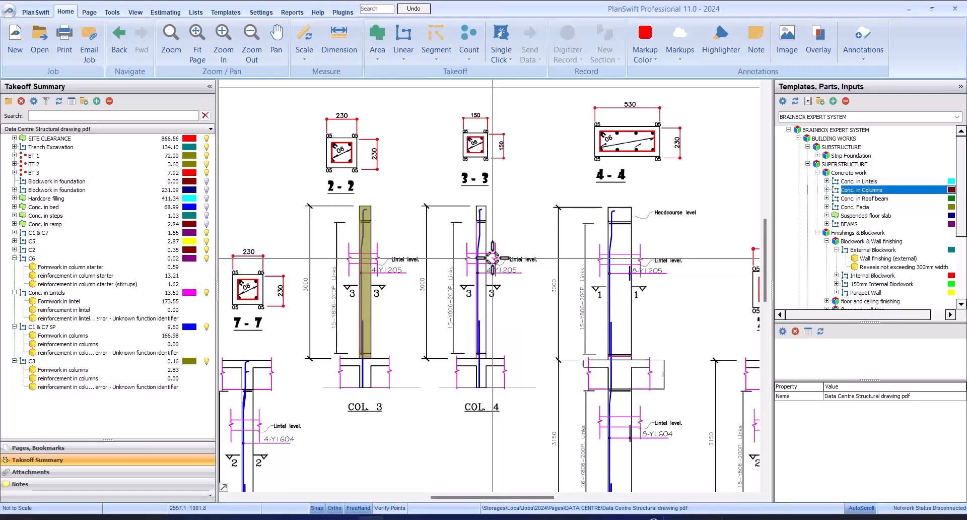
{"action": "scroll", "coordinate": [494, 260], "scroll_direction": "down", "scroll_amount": 3}
{"action": "scroll", "coordinate": [494, 259], "scroll_direction": "up", "scroll_amount": 3}
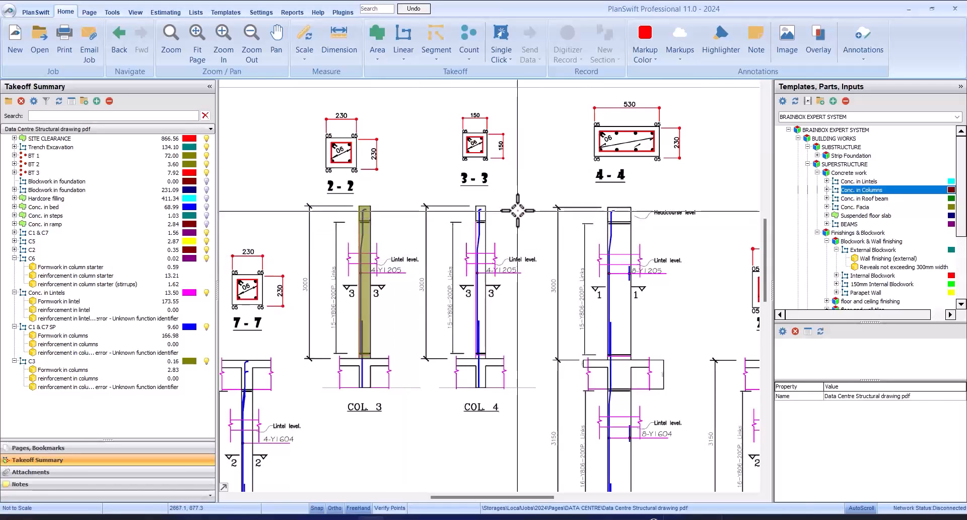
{"action": "scroll", "coordinate": [519, 210], "scroll_direction": "down", "scroll_amount": 2}
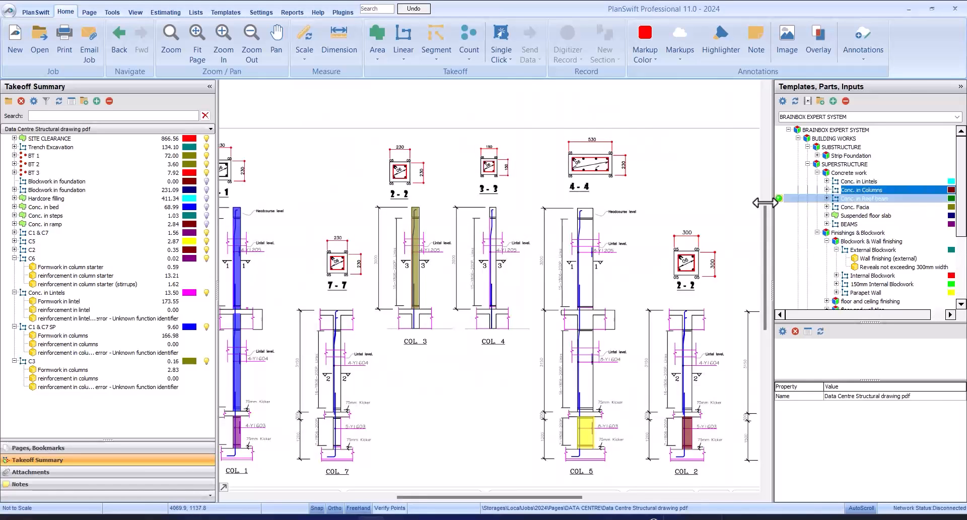
{"action": "scroll", "coordinate": [501, 214], "scroll_direction": "up", "scroll_amount": 2}
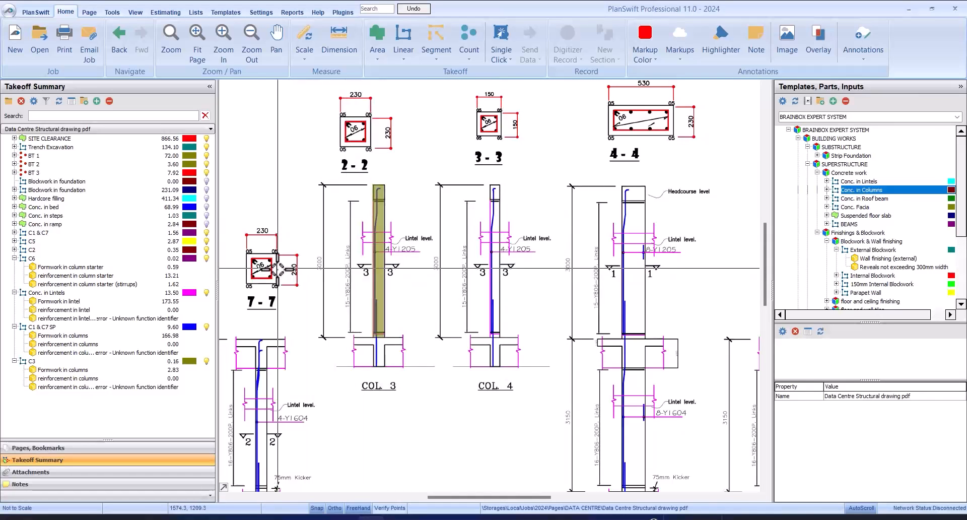
Set the number of columns for the C3 takeoff to 2 and deselect the item.
{"action": "left_click", "coordinate": [49, 361]}
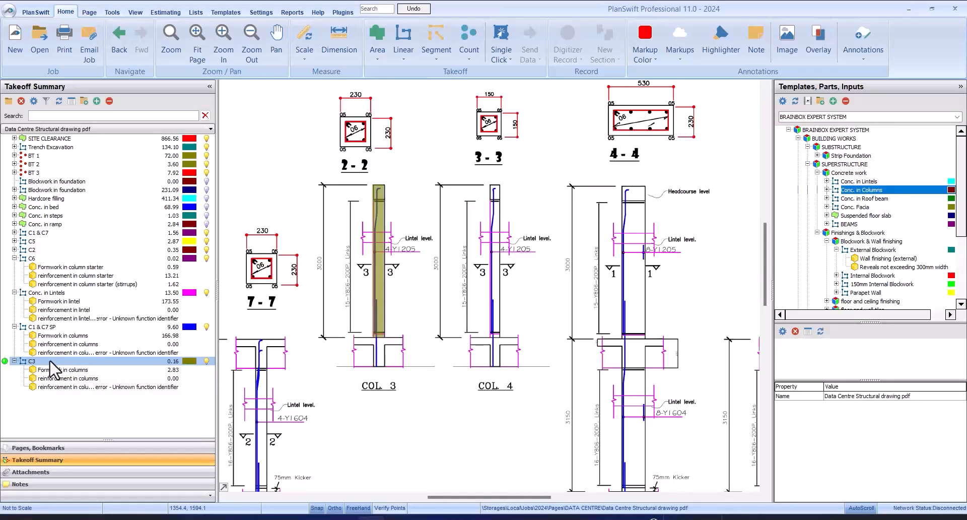
{"action": "double_click", "coordinate": [50, 361]}
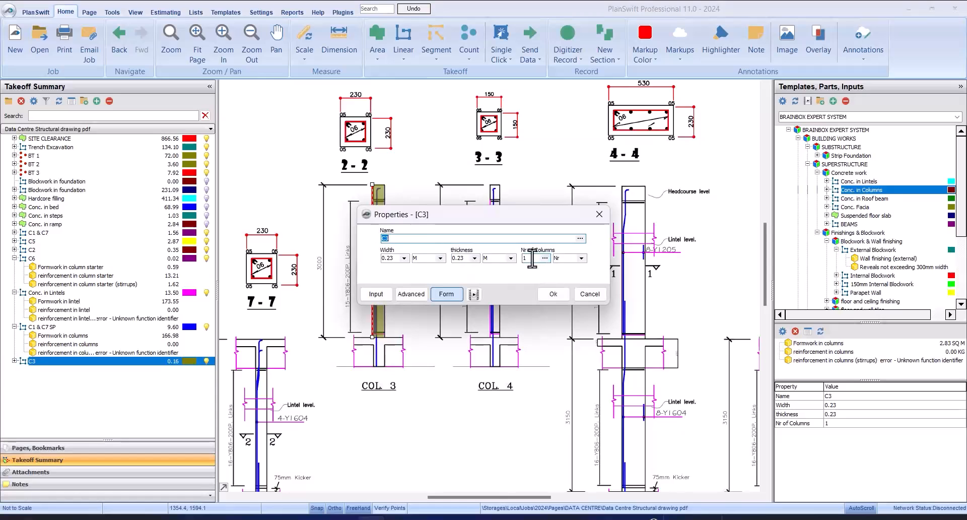
{"action": "left_click", "coordinate": [532, 259]}
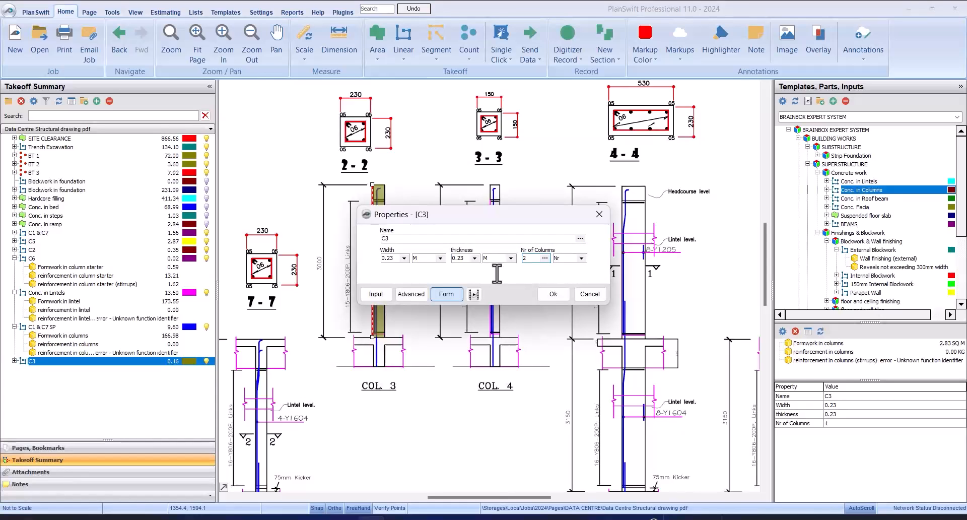
{"action": "left_click", "coordinate": [553, 295]}
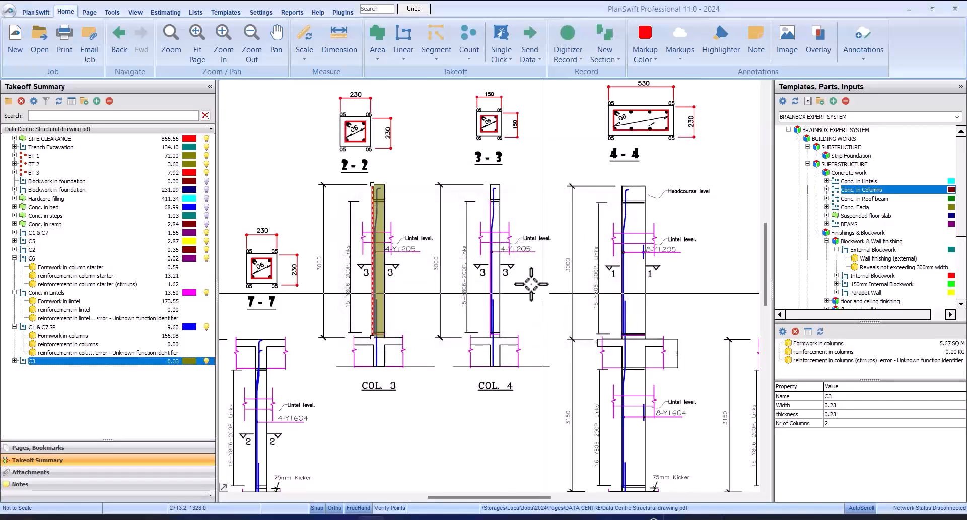
{"action": "scroll", "coordinate": [371, 233], "scroll_direction": "down", "scroll_amount": 2}
{"action": "key", "text": "Escape"}
Check section 3 - 3 above COL. 4 and set the C3 takeoff's number of columns back to 1.
{"action": "scroll", "coordinate": [419, 225], "scroll_direction": "up", "scroll_amount": 3}
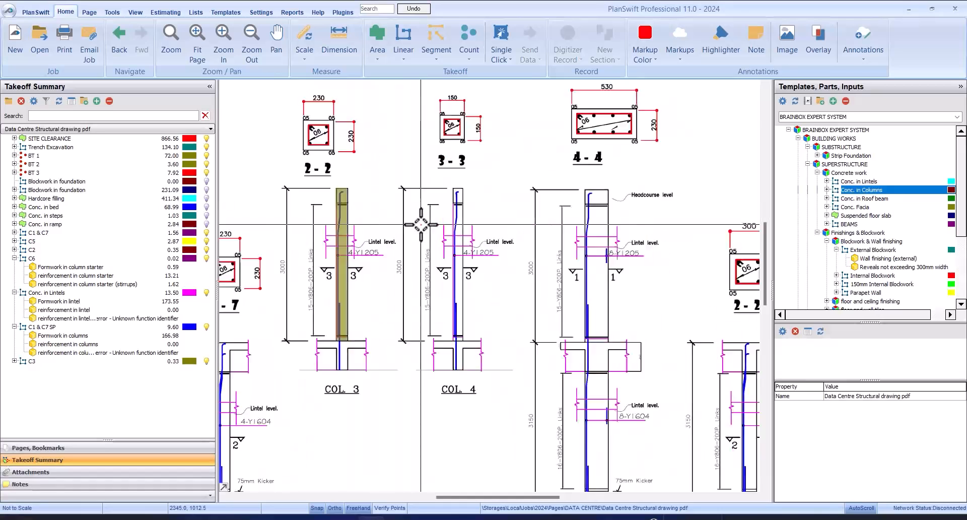
{"action": "scroll", "coordinate": [410, 223], "scroll_direction": "down", "scroll_amount": 3}
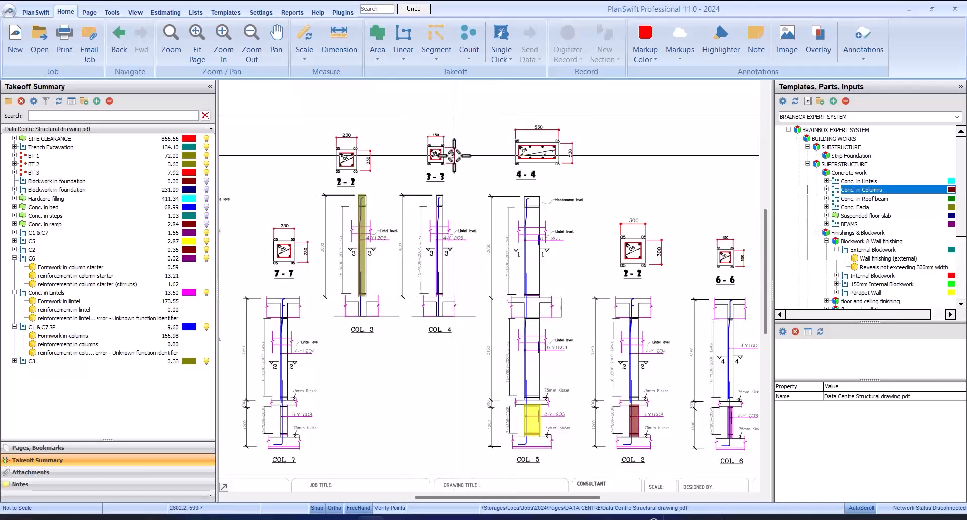
{"action": "scroll", "coordinate": [446, 169], "scroll_direction": "up", "scroll_amount": 2}
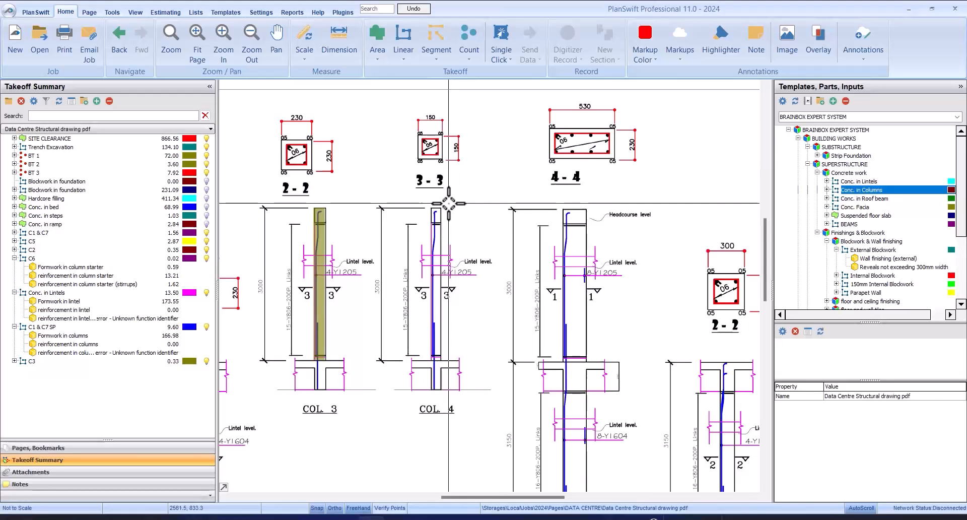
{"action": "double_click", "coordinate": [91, 361]}
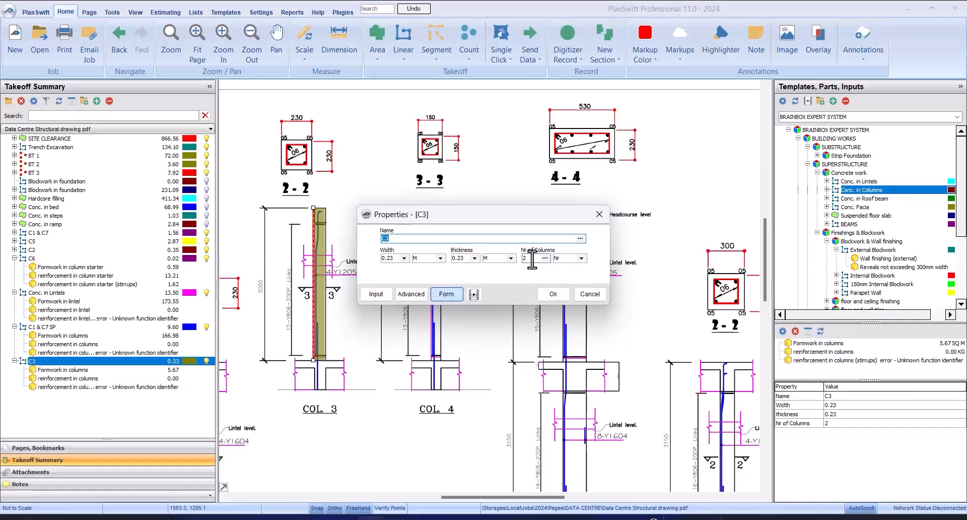
{"action": "left_click", "coordinate": [532, 258]}
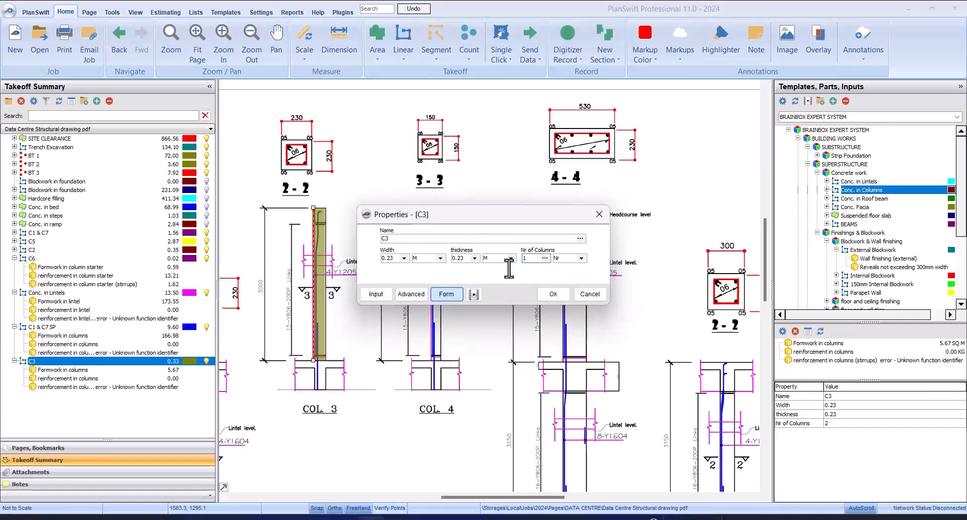
{"action": "left_click", "coordinate": [556, 296]}
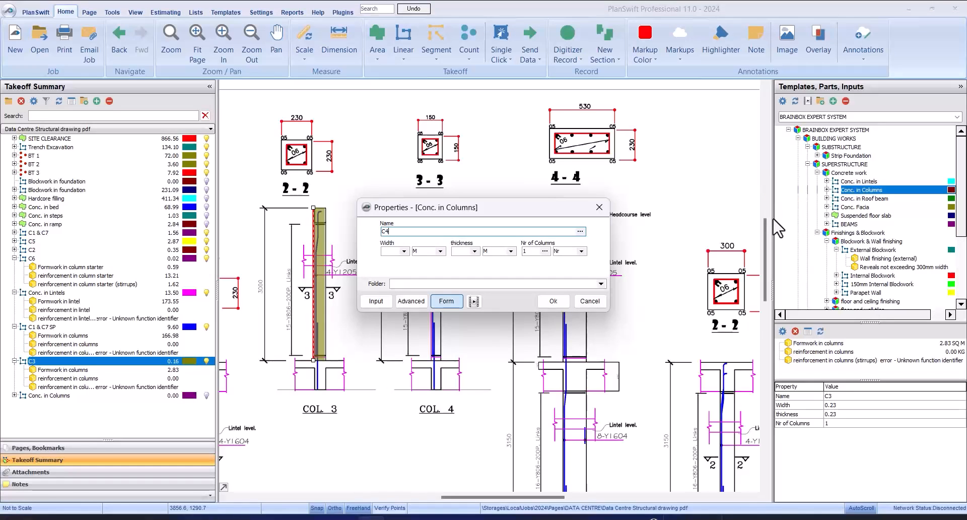
Create a Conc. in Columns takeoff named C4 with width 0.15 m, thickness 0.15 m and 1 column.
{"action": "left_click", "coordinate": [397, 252]}
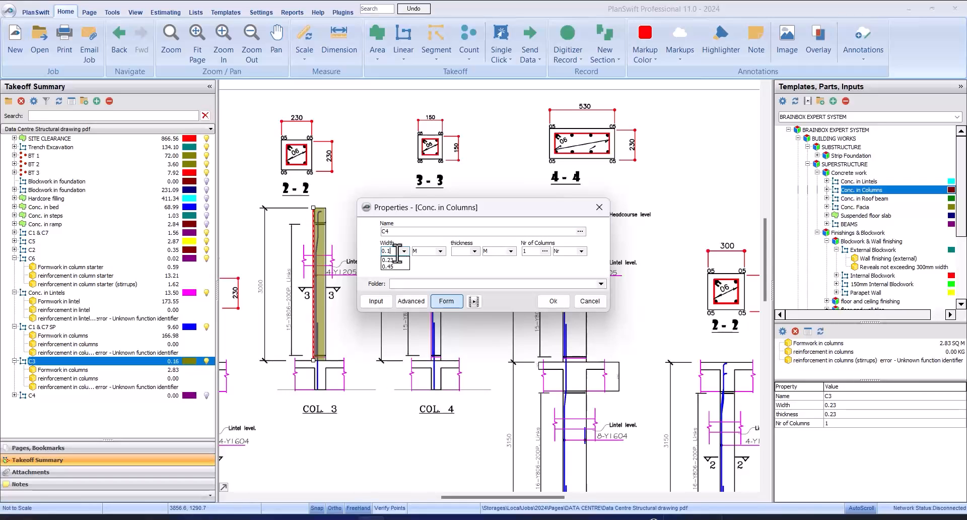
{"action": "left_click", "coordinate": [460, 253]}
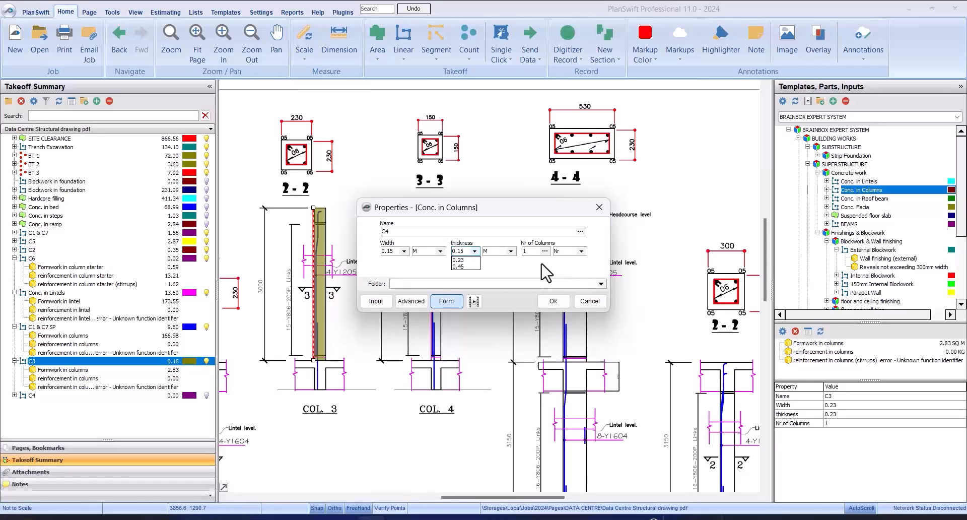
{"action": "left_click", "coordinate": [553, 301]}
Measure COL. 4 from the first floor slab to headcourse level for the C4 takeoff and stop recording.
{"action": "scroll", "coordinate": [403, 411], "scroll_direction": "up", "scroll_amount": 6}
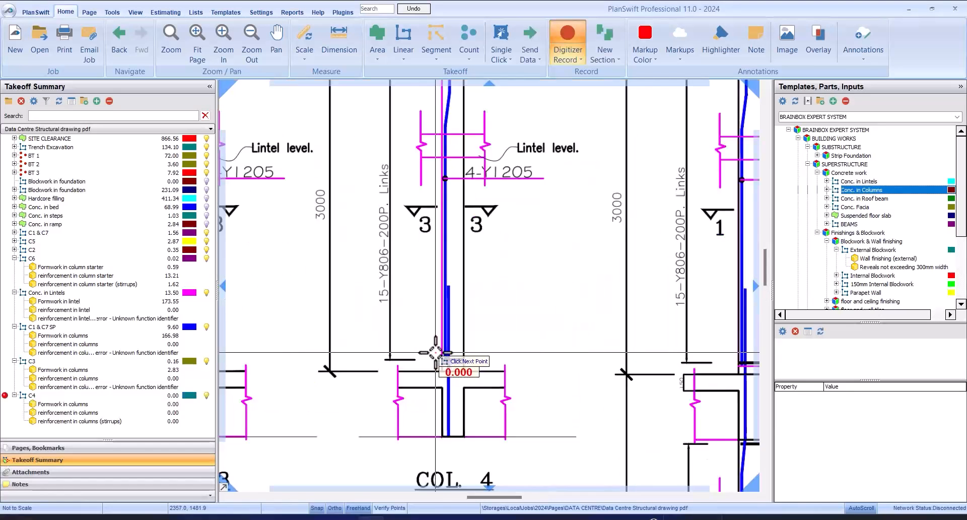
{"action": "scroll", "coordinate": [418, 398], "scroll_direction": "down", "scroll_amount": 5}
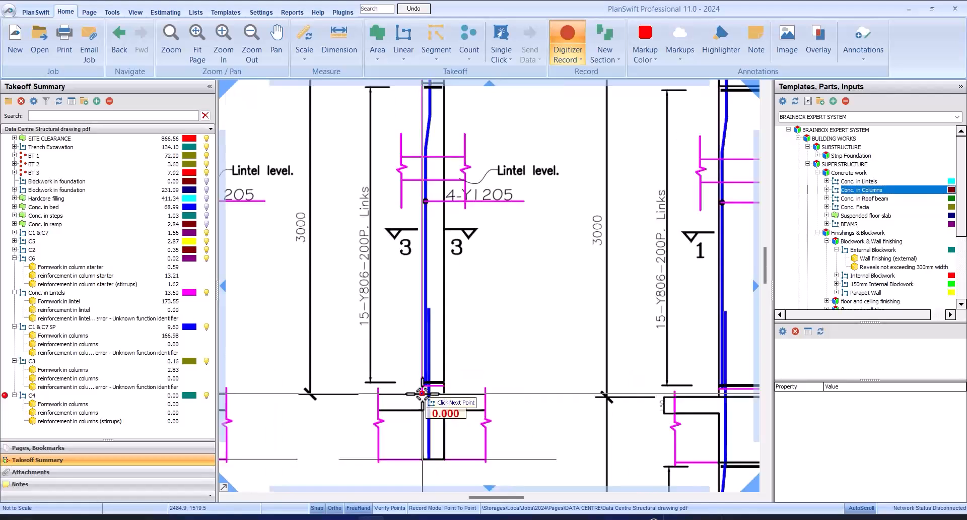
{"action": "scroll", "coordinate": [429, 244], "scroll_direction": "up", "scroll_amount": 4}
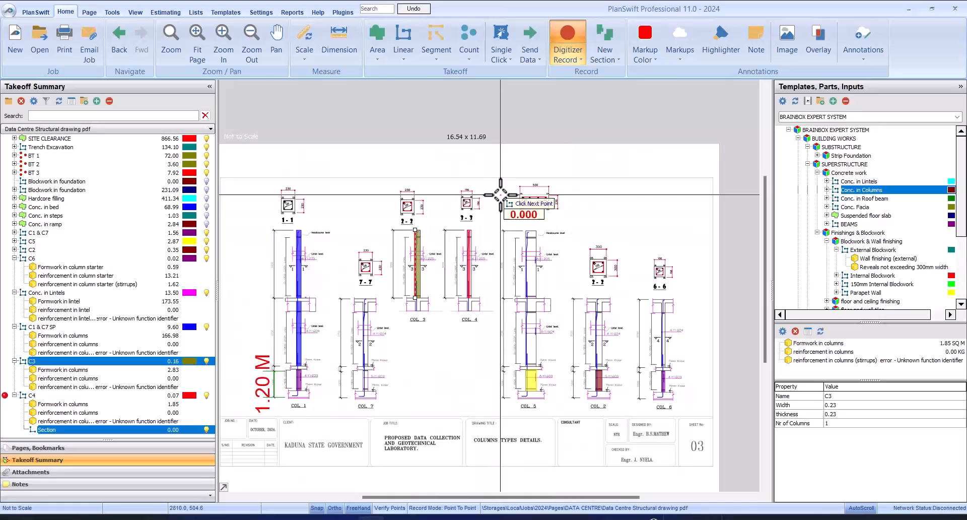
{"action": "scroll", "coordinate": [468, 194], "scroll_direction": "up", "scroll_amount": 5}
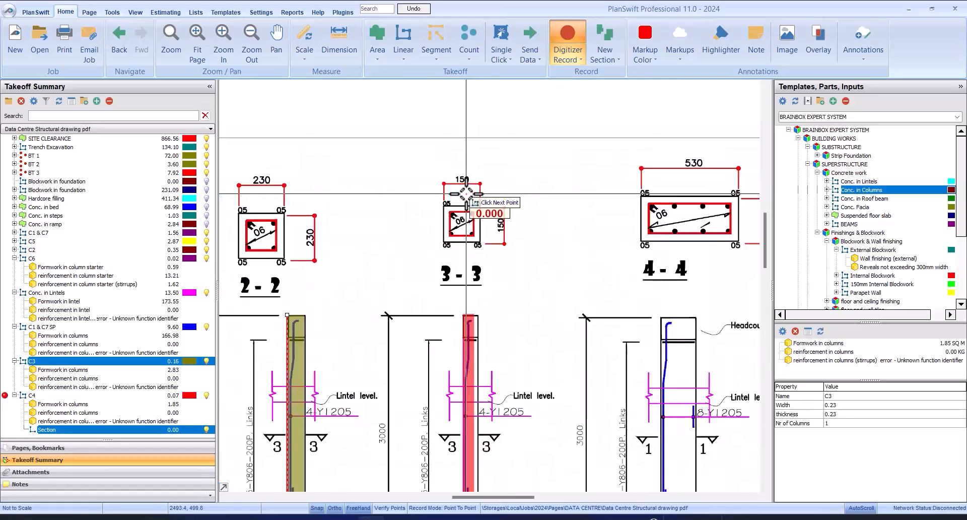
{"action": "right_click", "coordinate": [466, 194]}
{"action": "left_click", "coordinate": [509, 222]}
{"action": "scroll", "coordinate": [416, 214], "scroll_direction": "down", "scroll_amount": 4}
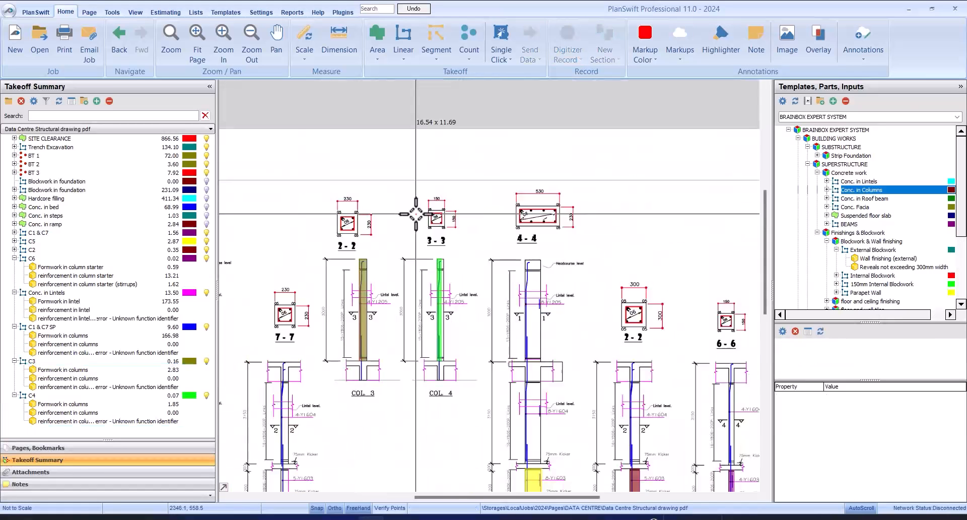
Examine the COL. 5 elevation on the column details drawing, from the base through the slab levels up to headcourse level.
{"action": "scroll", "coordinate": [479, 328], "scroll_direction": "down", "scroll_amount": 2}
{"action": "scroll", "coordinate": [479, 329], "scroll_direction": "up", "scroll_amount": 8}
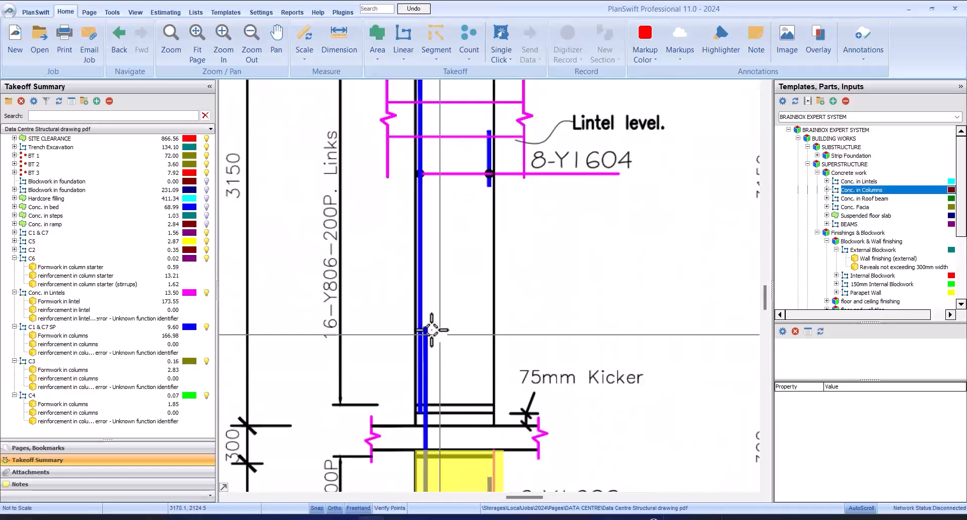
{"action": "scroll", "coordinate": [426, 323], "scroll_direction": "down", "scroll_amount": 3}
{"action": "scroll", "coordinate": [457, 209], "scroll_direction": "up", "scroll_amount": 3}
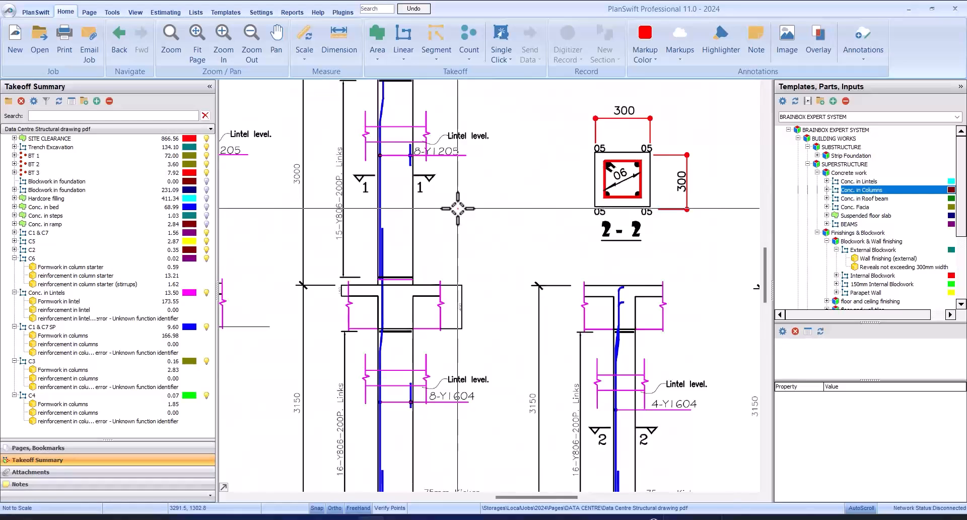
{"action": "scroll", "coordinate": [458, 208], "scroll_direction": "down", "scroll_amount": 3}
{"action": "scroll", "coordinate": [464, 331], "scroll_direction": "up", "scroll_amount": 3}
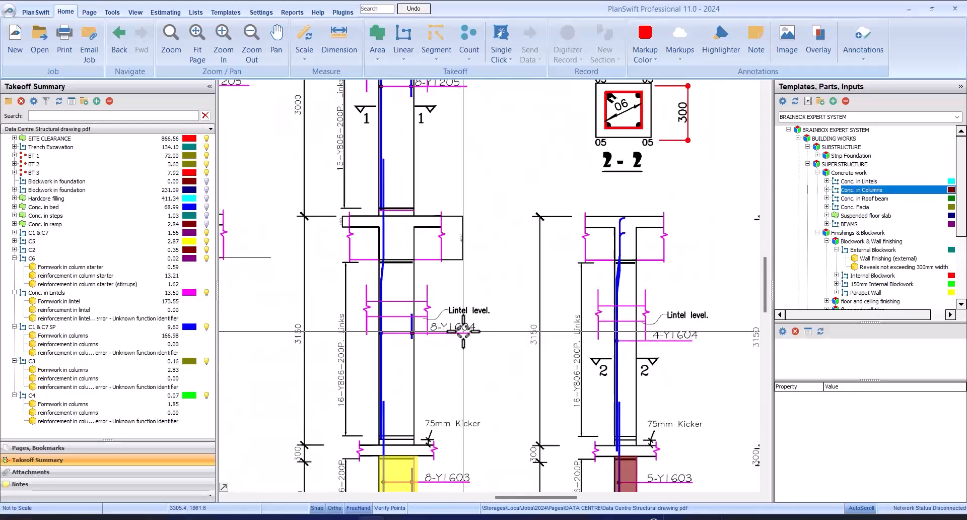
{"action": "scroll", "coordinate": [462, 329], "scroll_direction": "up", "scroll_amount": 2}
{"action": "scroll", "coordinate": [461, 327], "scroll_direction": "down", "scroll_amount": 1}
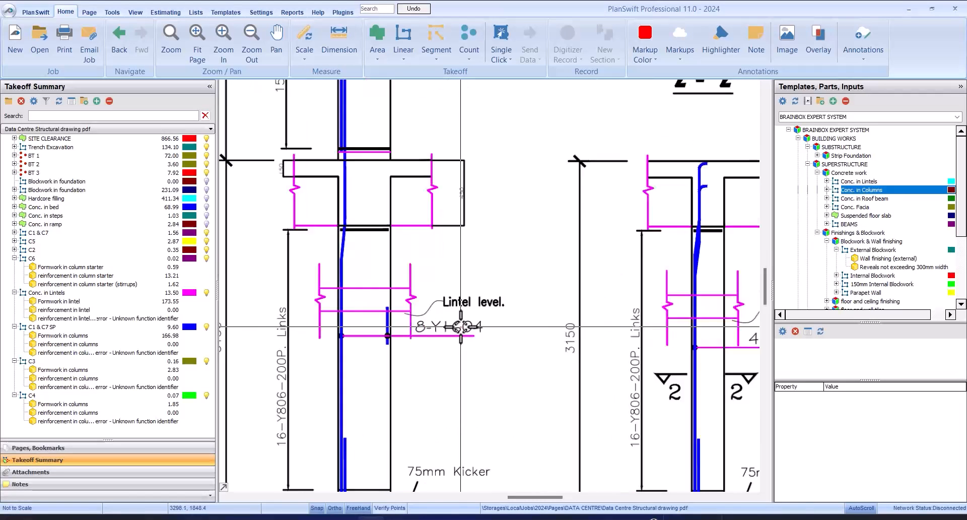
{"action": "scroll", "coordinate": [461, 327], "scroll_direction": "up", "scroll_amount": 2}
{"action": "scroll", "coordinate": [462, 327], "scroll_direction": "down", "scroll_amount": 4}
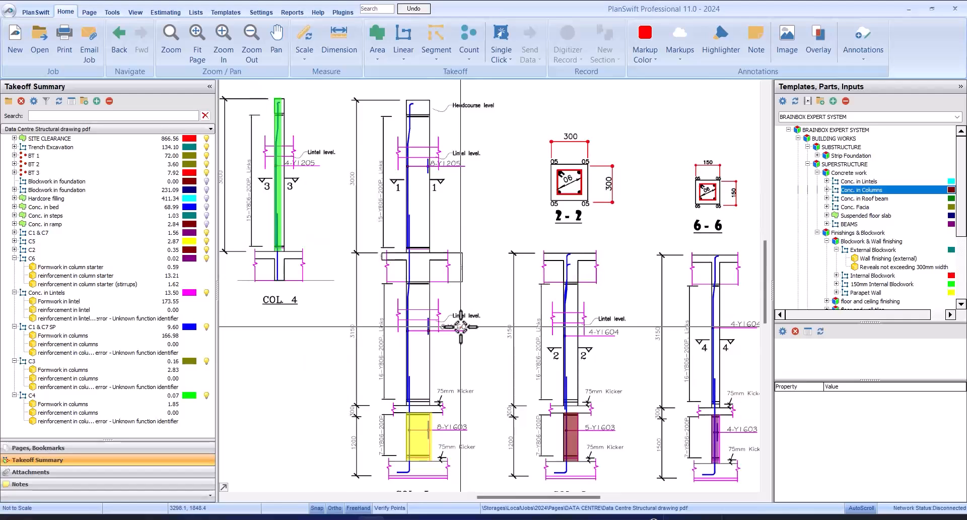
{"action": "scroll", "coordinate": [461, 327], "scroll_direction": "down", "scroll_amount": 2}
{"action": "scroll", "coordinate": [442, 323], "scroll_direction": "up", "scroll_amount": 2}
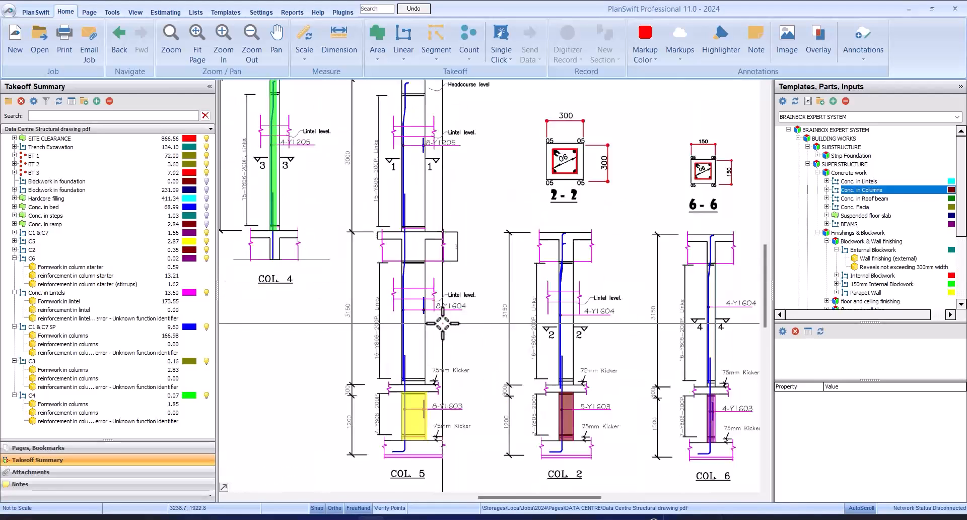
{"action": "scroll", "coordinate": [443, 323], "scroll_direction": "up", "scroll_amount": 1}
{"action": "scroll", "coordinate": [442, 323], "scroll_direction": "down", "scroll_amount": 3}
Check the number of columns, width and thickness in the properties of the C5 column starter takeoff.
{"action": "left_click", "coordinate": [113, 249]}
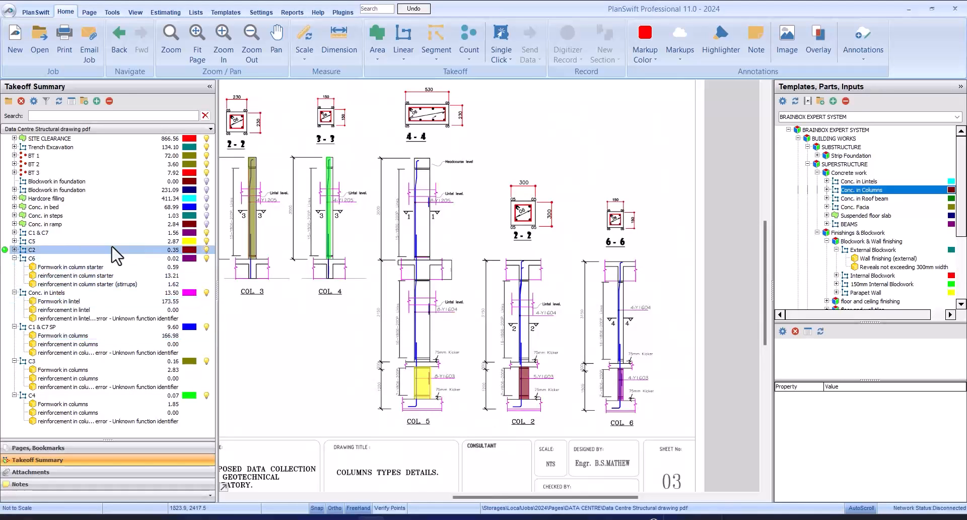
{"action": "double_click", "coordinate": [65, 242]}
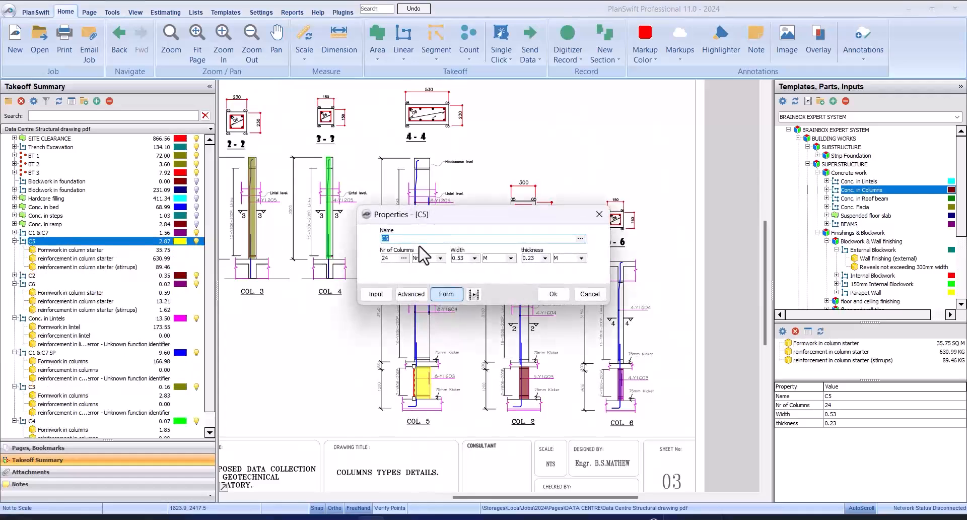
{"action": "left_click", "coordinate": [576, 294]}
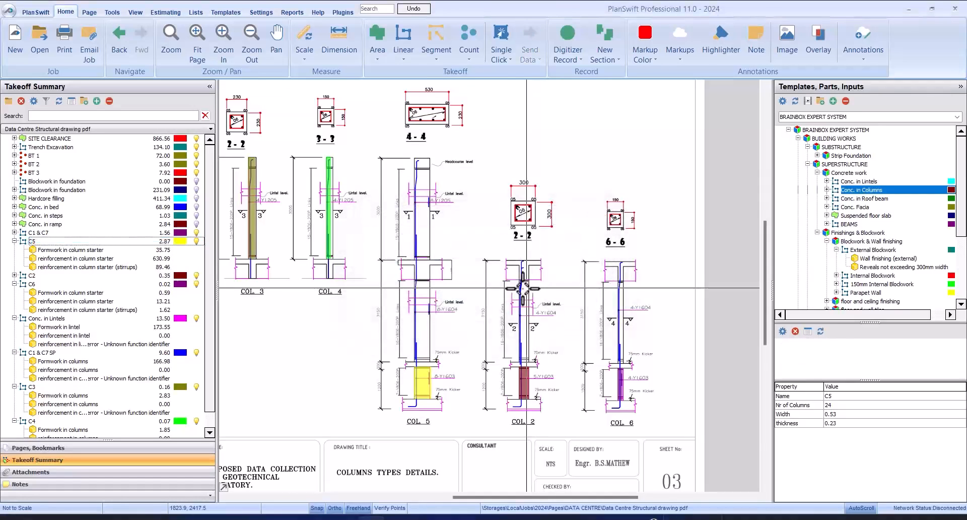
Rename the C3 takeoff as C3 SP and the C4 takeoff as C4 SP.
{"action": "scroll", "coordinate": [103, 332], "scroll_direction": "down", "scroll_amount": 1}
{"action": "left_click", "coordinate": [66, 285]}
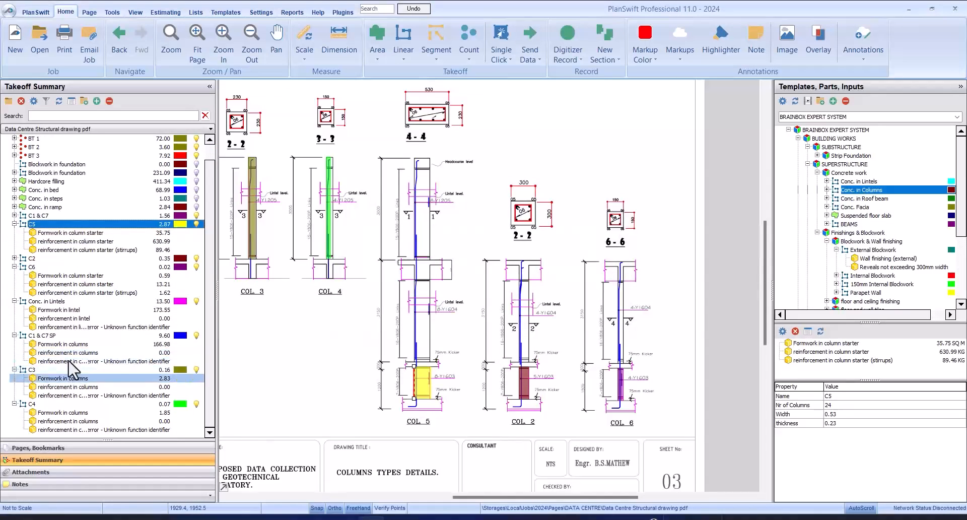
{"action": "double_click", "coordinate": [73, 372]}
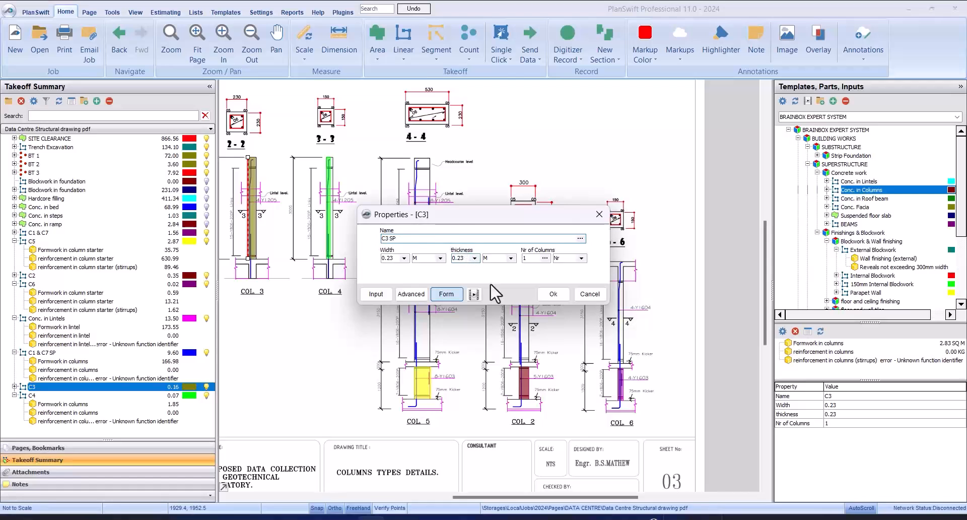
{"action": "left_click", "coordinate": [561, 289]}
{"action": "left_click", "coordinate": [45, 395]}
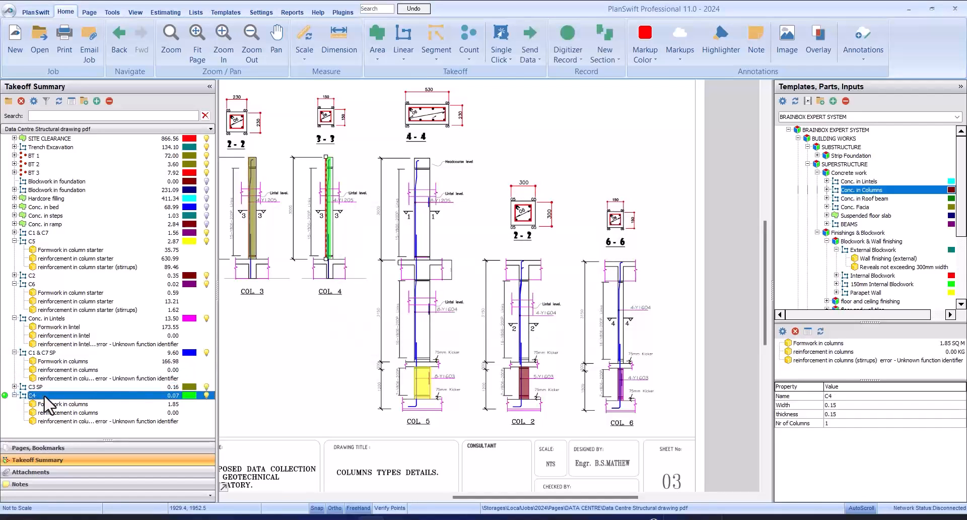
{"action": "double_click", "coordinate": [46, 395]}
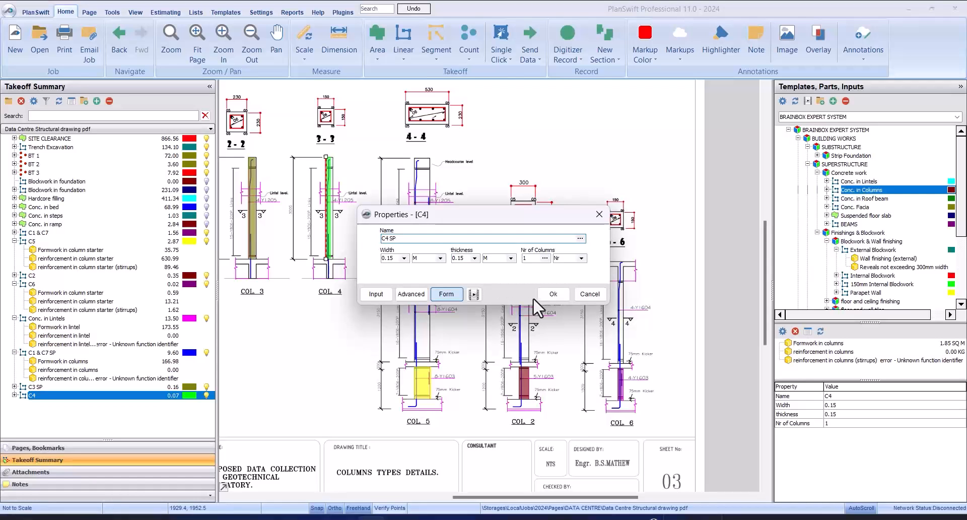
{"action": "left_click", "coordinate": [553, 293]}
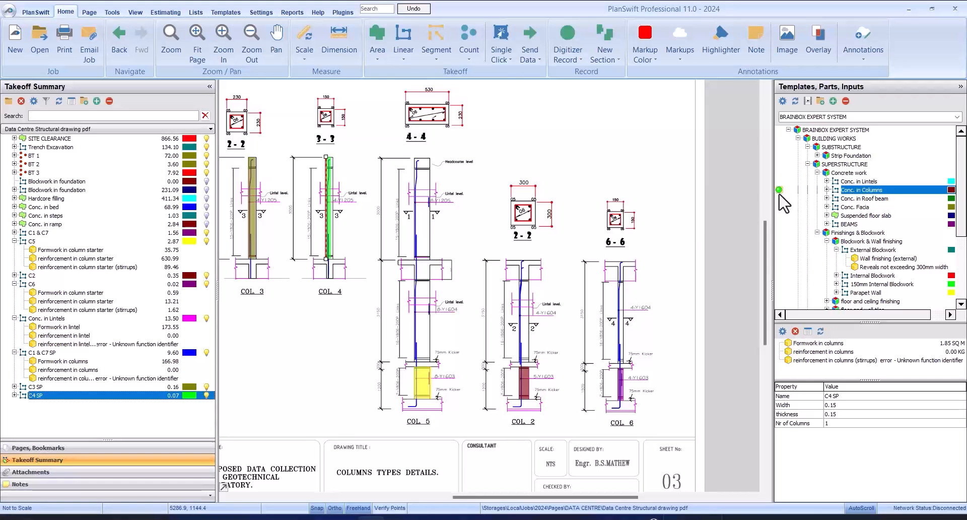
Examine the COL. 5 elevation and its storey heights alongside the neighbouring COL. 2.
{"action": "scroll", "coordinate": [438, 202], "scroll_direction": "up", "scroll_amount": 3}
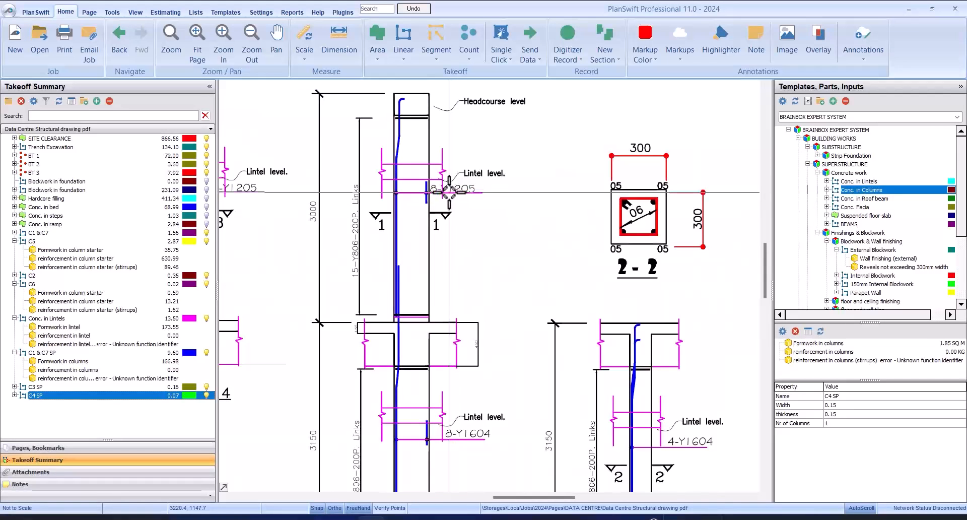
{"action": "scroll", "coordinate": [488, 190], "scroll_direction": "down", "scroll_amount": 5}
{"action": "scroll", "coordinate": [435, 283], "scroll_direction": "up", "scroll_amount": 6}
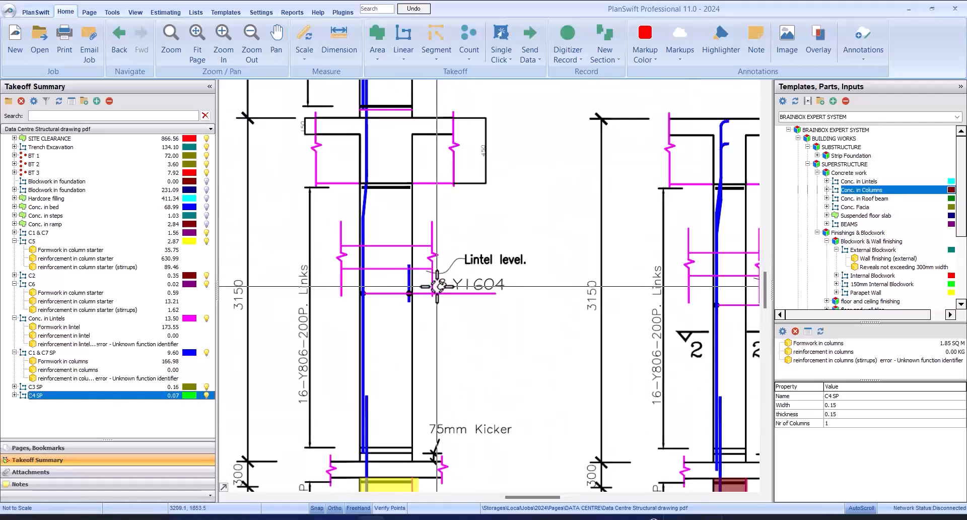
{"action": "scroll", "coordinate": [437, 286], "scroll_direction": "down", "scroll_amount": 3}
{"action": "scroll", "coordinate": [473, 288], "scroll_direction": "up", "scroll_amount": 4}
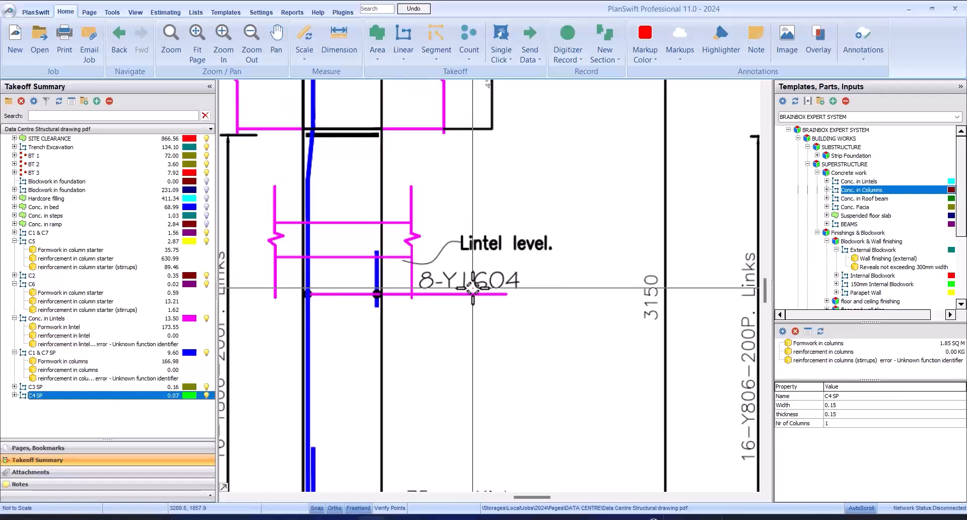
{"action": "scroll", "coordinate": [473, 288], "scroll_direction": "down", "scroll_amount": 3}
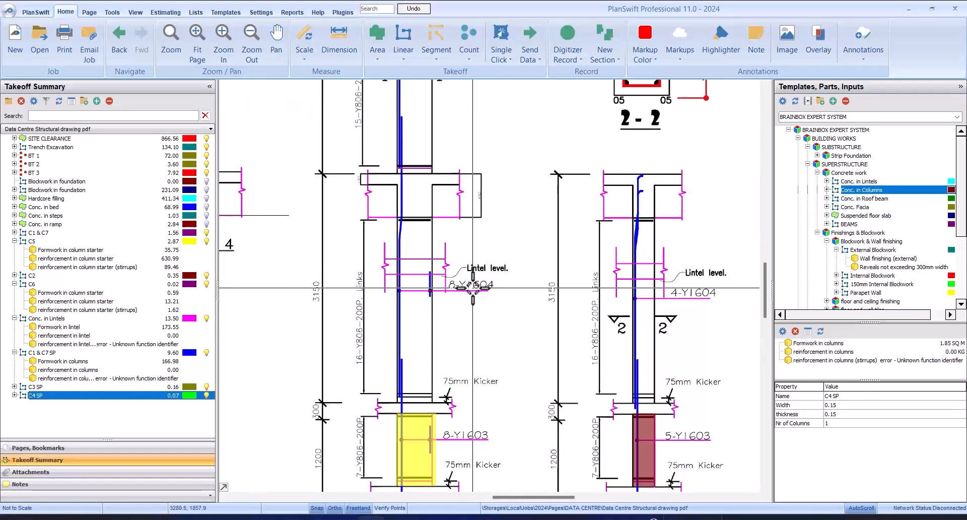
{"action": "scroll", "coordinate": [473, 289], "scroll_direction": "up", "scroll_amount": 3}
{"action": "scroll", "coordinate": [473, 288], "scroll_direction": "down", "scroll_amount": 3}
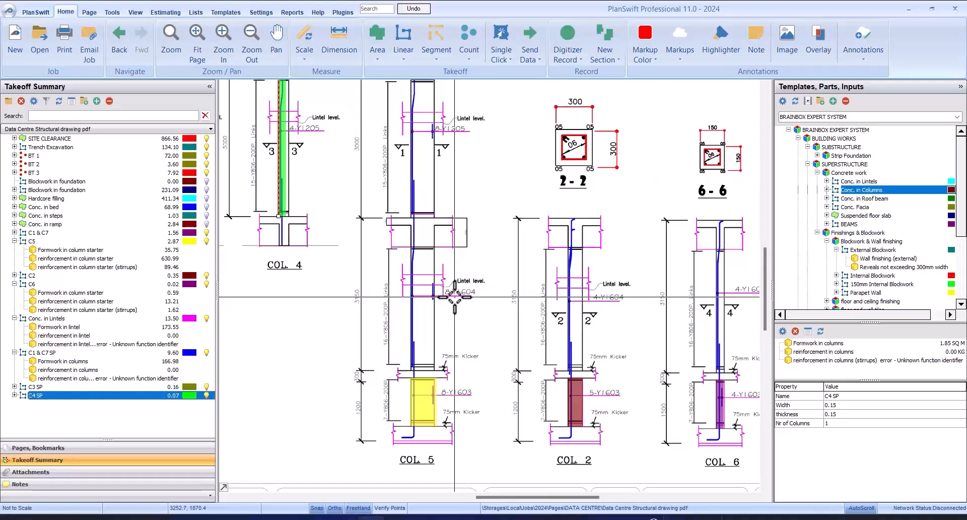
{"action": "scroll", "coordinate": [455, 297], "scroll_direction": "down", "scroll_amount": 3}
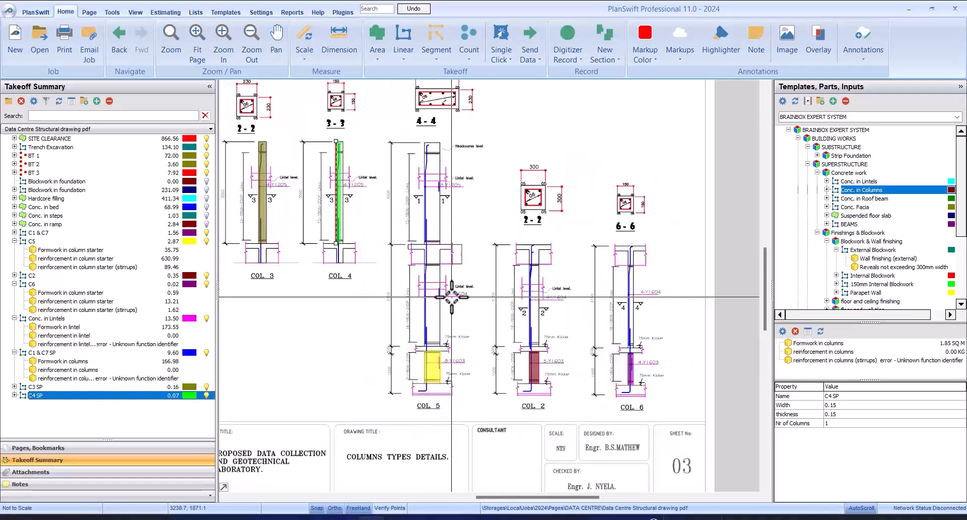
{"action": "scroll", "coordinate": [318, 229], "scroll_direction": "up", "scroll_amount": 3}
{"action": "scroll", "coordinate": [574, 217], "scroll_direction": "down", "scroll_amount": 3}
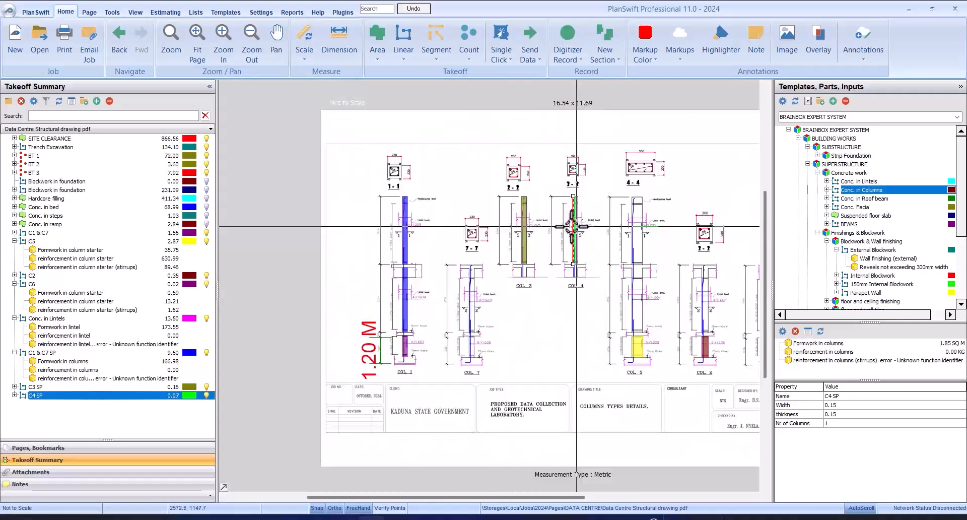
{"action": "scroll", "coordinate": [414, 213], "scroll_direction": "up", "scroll_amount": 3}
{"action": "scroll", "coordinate": [399, 224], "scroll_direction": "down", "scroll_amount": 3}
{"action": "scroll", "coordinate": [669, 345], "scroll_direction": "up", "scroll_amount": 3}
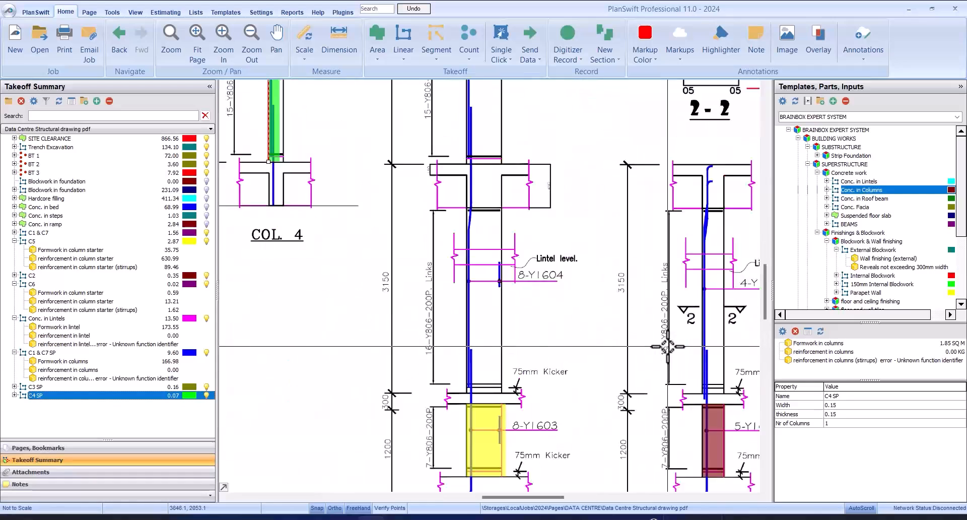
{"action": "scroll", "coordinate": [493, 336], "scroll_direction": "down", "scroll_amount": 1}
{"action": "scroll", "coordinate": [494, 337], "scroll_direction": "down", "scroll_amount": 3}
{"action": "scroll", "coordinate": [564, 325], "scroll_direction": "up", "scroll_amount": 2}
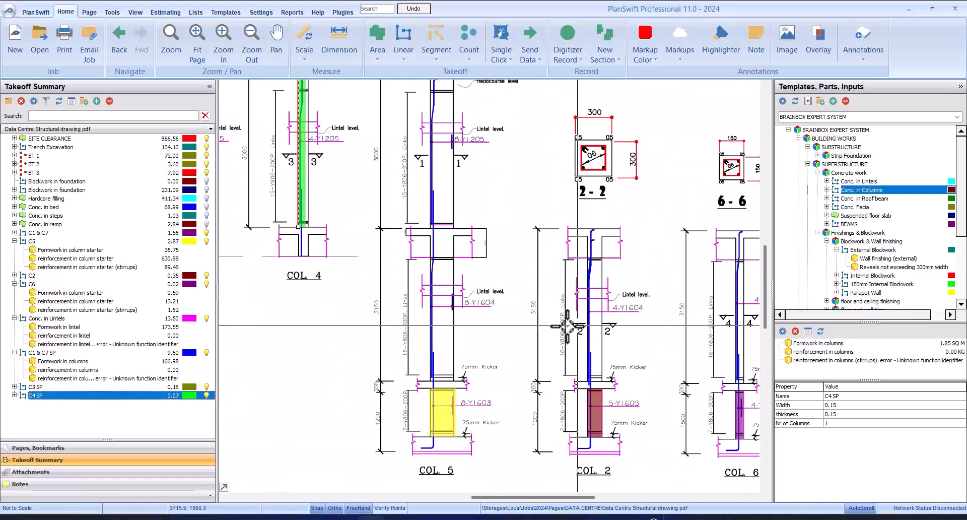
{"action": "scroll", "coordinate": [517, 328], "scroll_direction": "down", "scroll_amount": 2}
{"action": "scroll", "coordinate": [516, 328], "scroll_direction": "up", "scroll_amount": 3}
{"action": "scroll", "coordinate": [497, 324], "scroll_direction": "down", "scroll_amount": 2}
{"action": "scroll", "coordinate": [519, 207], "scroll_direction": "up", "scroll_amount": 4}
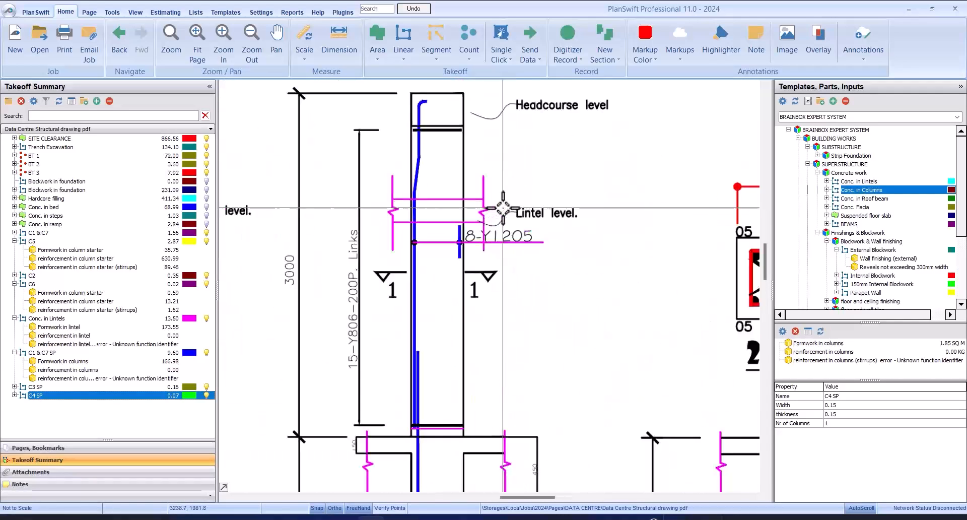
Compare the unmeasured COL. 5 with the already measured COL. 4, COL. 3 and COL. 1 elevations.
{"action": "scroll", "coordinate": [487, 243], "scroll_direction": "down", "scroll_amount": 4}
{"action": "scroll", "coordinate": [497, 227], "scroll_direction": "up", "scroll_amount": 3}
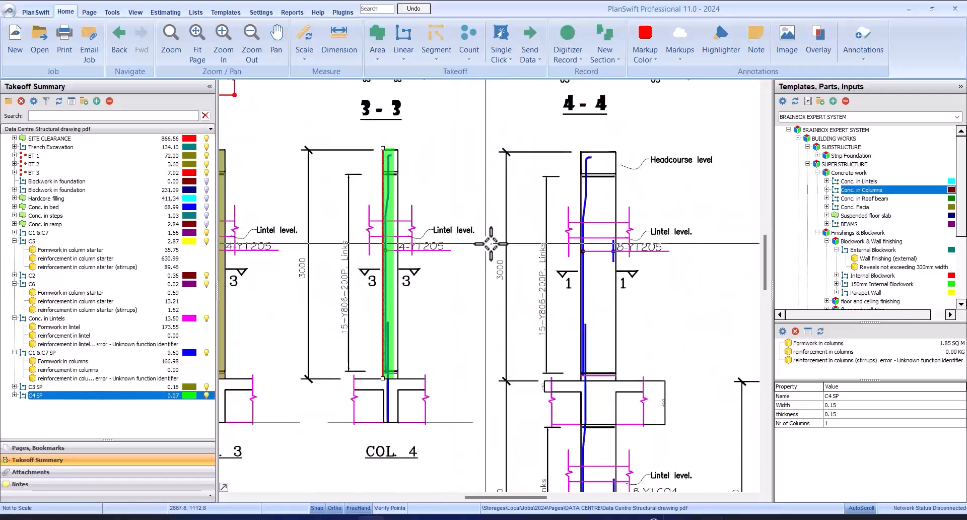
{"action": "scroll", "coordinate": [641, 241], "scroll_direction": "down", "scroll_amount": 3}
{"action": "scroll", "coordinate": [640, 383], "scroll_direction": "up", "scroll_amount": 3}
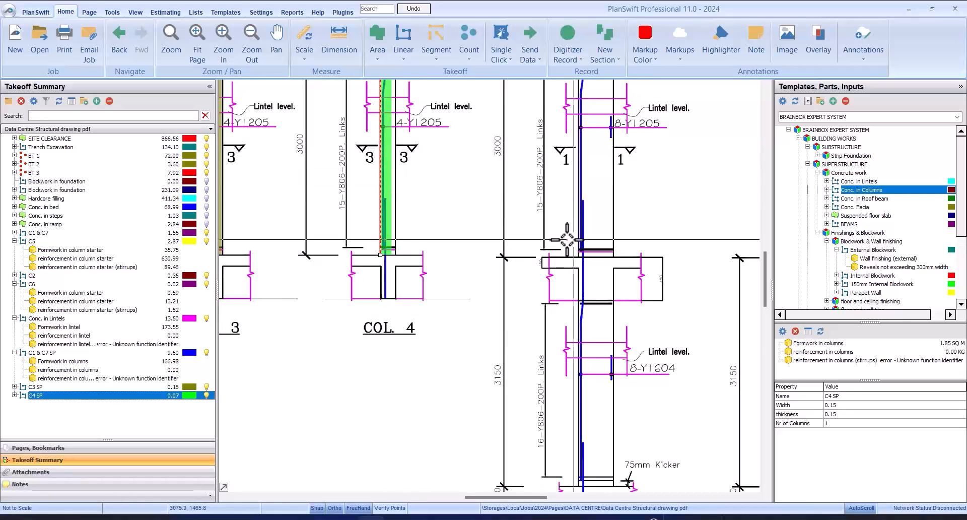
{"action": "scroll", "coordinate": [409, 145], "scroll_direction": "down", "scroll_amount": 3}
{"action": "scroll", "coordinate": [467, 173], "scroll_direction": "up", "scroll_amount": 3}
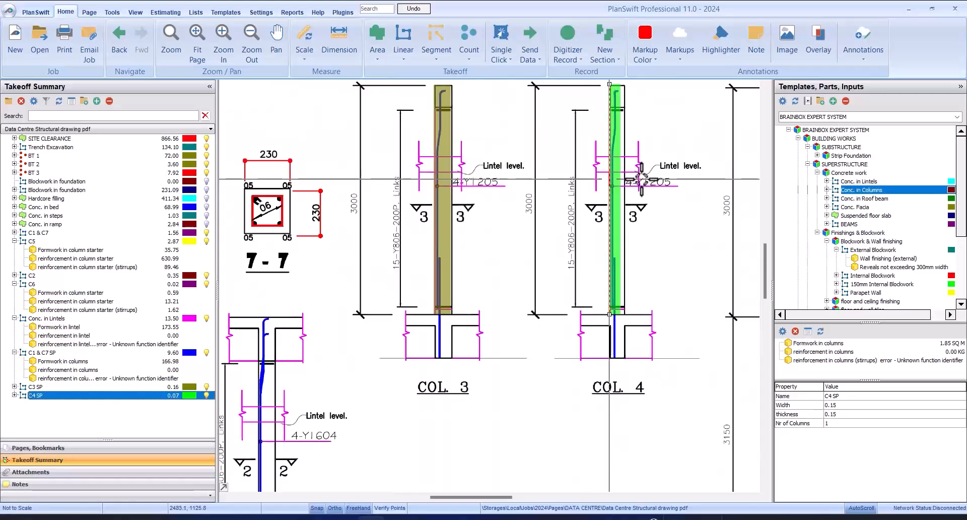
{"action": "scroll", "coordinate": [519, 171], "scroll_direction": "down", "scroll_amount": 3}
{"action": "scroll", "coordinate": [311, 184], "scroll_direction": "up", "scroll_amount": 2}
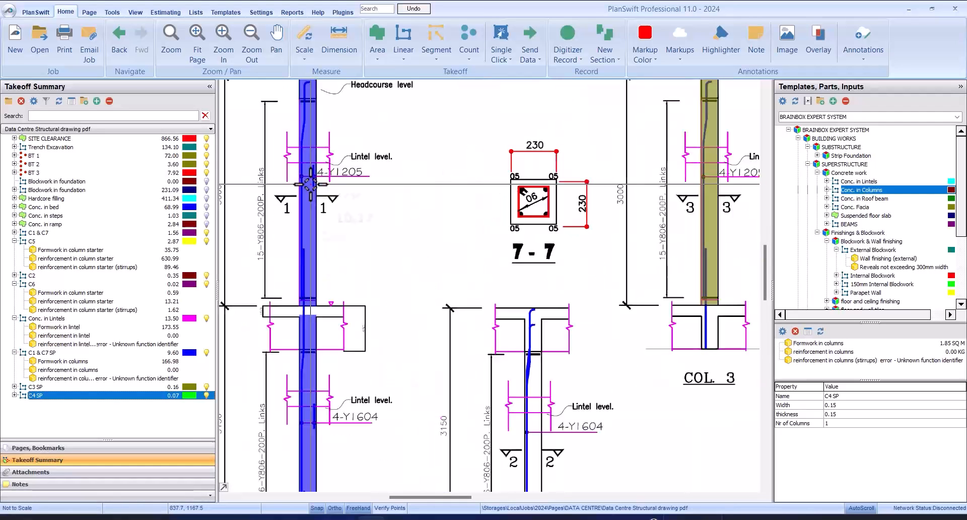
{"action": "scroll", "coordinate": [311, 185], "scroll_direction": "down", "scroll_amount": 2}
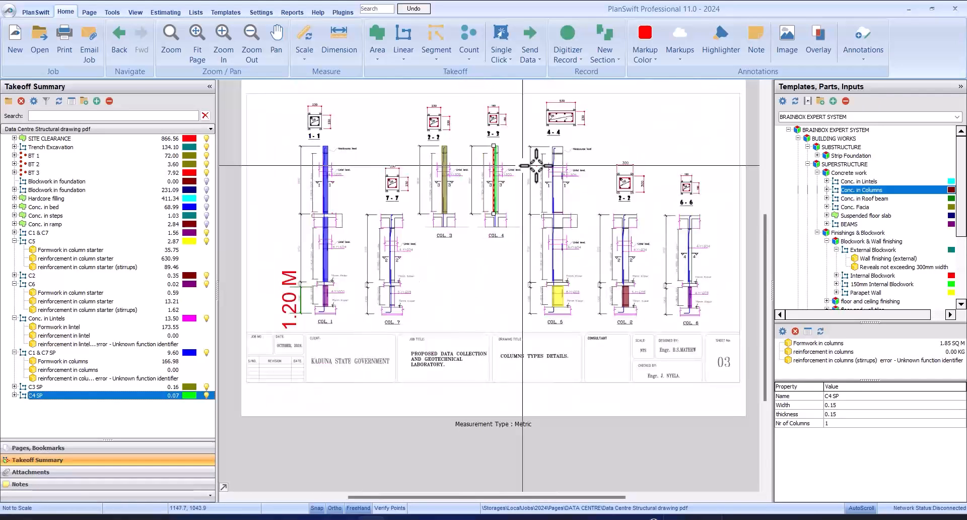
{"action": "scroll", "coordinate": [575, 262], "scroll_direction": "up", "scroll_amount": 3}
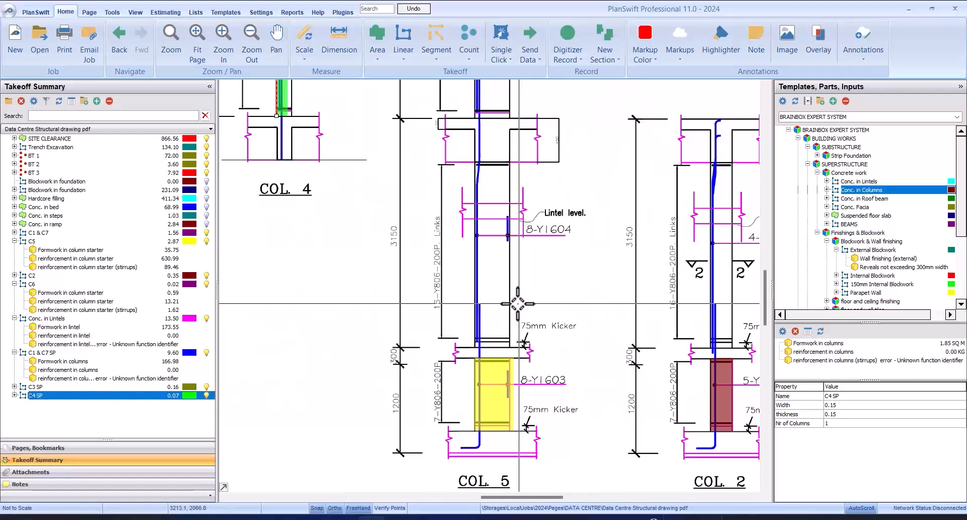
{"action": "scroll", "coordinate": [509, 316], "scroll_direction": "down", "scroll_amount": 3}
{"action": "scroll", "coordinate": [525, 273], "scroll_direction": "up", "scroll_amount": 3}
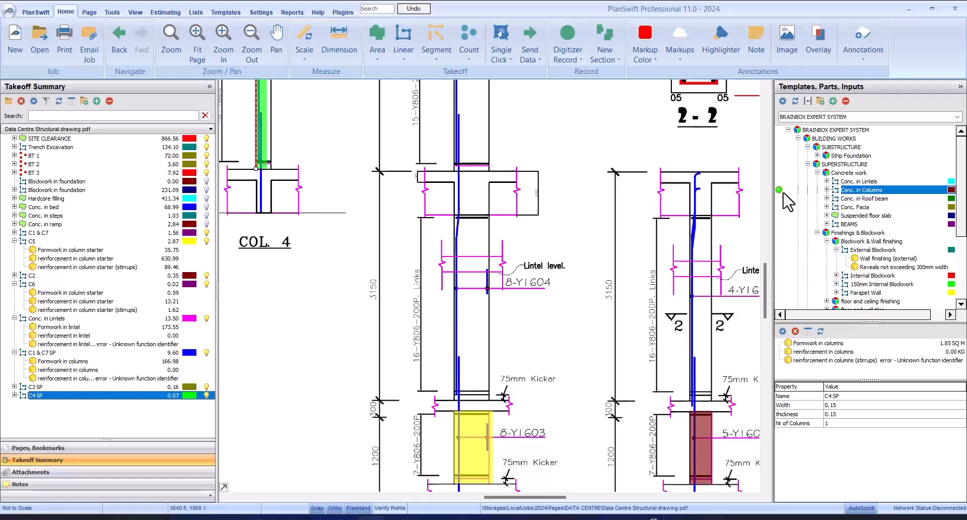
Create a Conc. in Columns takeoff with its default name, width 0.53 m, thickness 0.23 m and 24 columns.
{"action": "left_click_drag", "start_coordinate": [784, 204], "coordinate": [666, 252]}
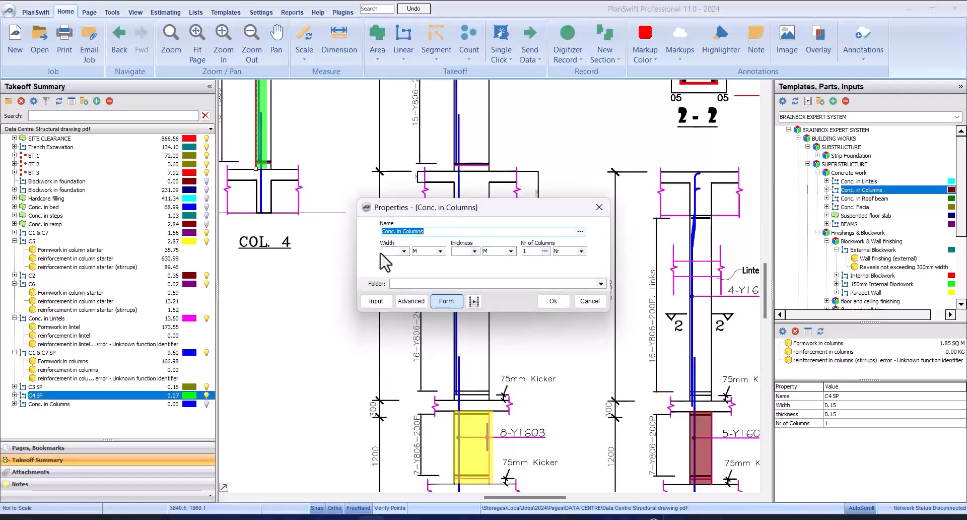
{"action": "left_click", "coordinate": [386, 251]}
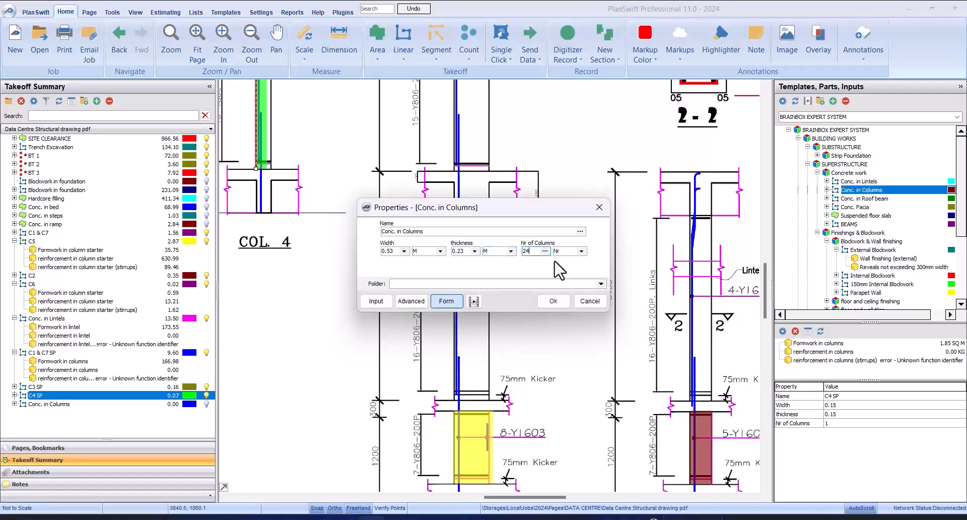
{"action": "left_click", "coordinate": [553, 301]}
Measure the lower storey height of COL. 5 from the floor line above the starter up to the slab, then stop recording.
{"action": "scroll", "coordinate": [512, 249], "scroll_direction": "down", "scroll_amount": 3}
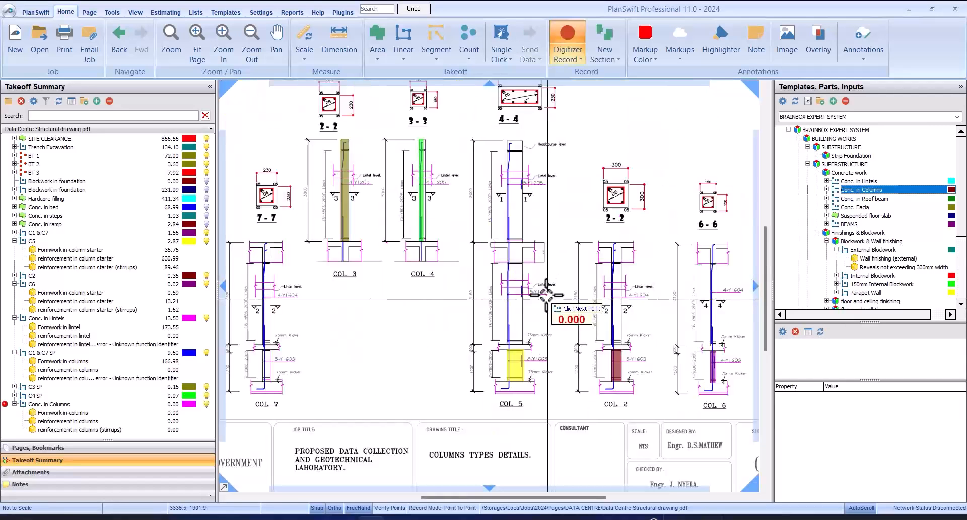
{"action": "scroll", "coordinate": [512, 191], "scroll_direction": "up", "scroll_amount": 4}
{"action": "scroll", "coordinate": [433, 184], "scroll_direction": "down", "scroll_amount": 2}
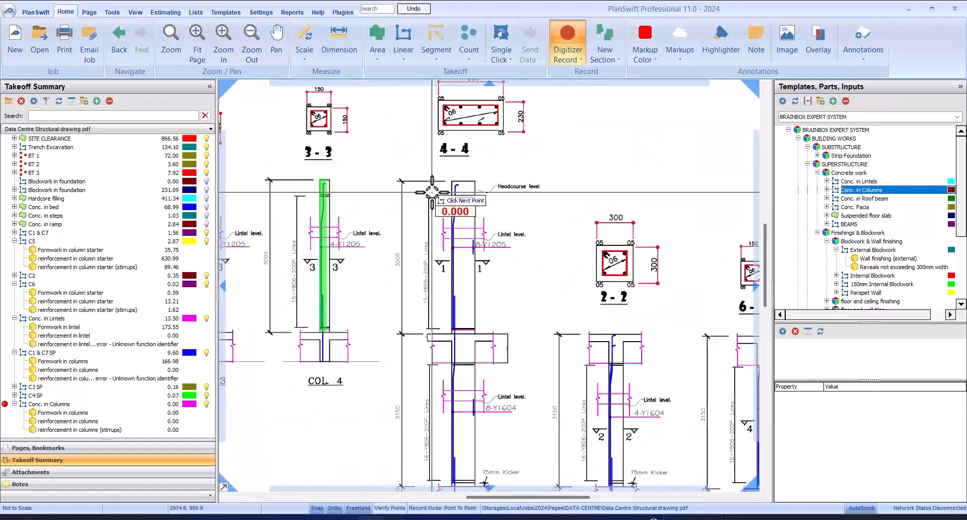
{"action": "scroll", "coordinate": [443, 181], "scroll_direction": "down", "scroll_amount": 1}
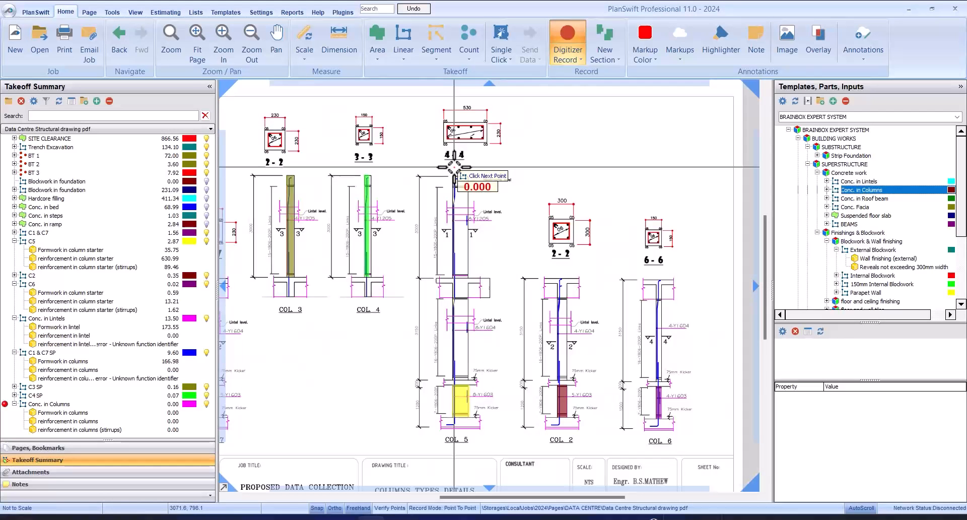
{"action": "scroll", "coordinate": [456, 395], "scroll_direction": "up", "scroll_amount": 5}
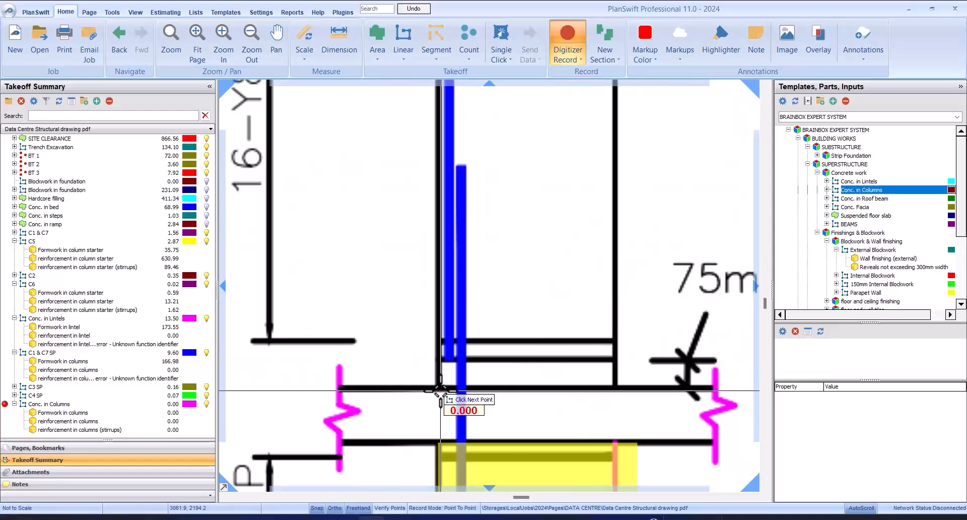
{"action": "scroll", "coordinate": [440, 390], "scroll_direction": "down", "scroll_amount": 3}
{"action": "scroll", "coordinate": [439, 116], "scroll_direction": "up", "scroll_amount": 3}
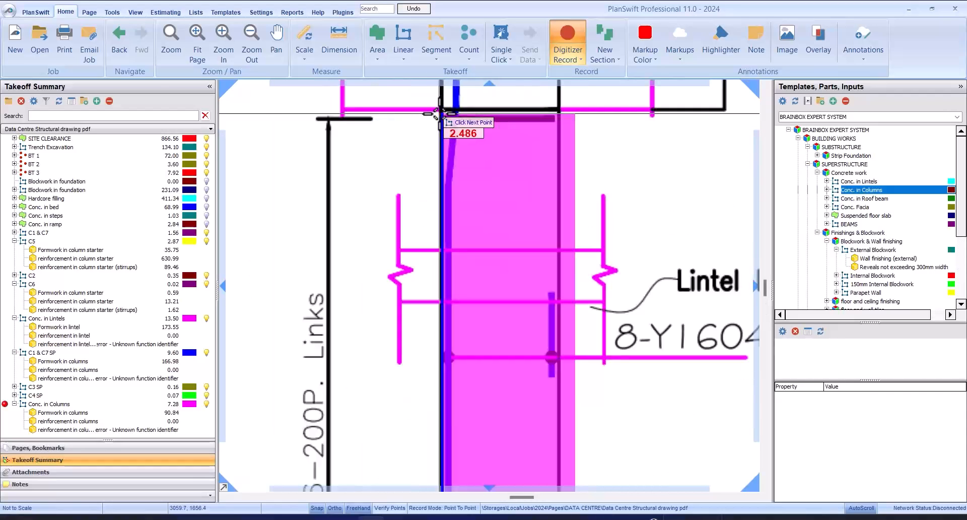
{"action": "left_click", "coordinate": [441, 108]}
{"action": "scroll", "coordinate": [441, 108], "scroll_direction": "down", "scroll_amount": 4}
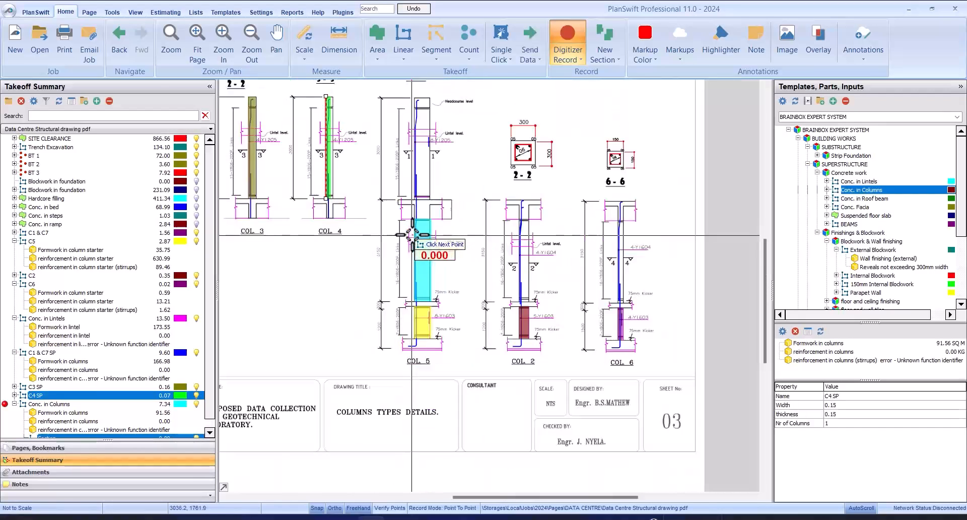
{"action": "right_click", "coordinate": [454, 152]}
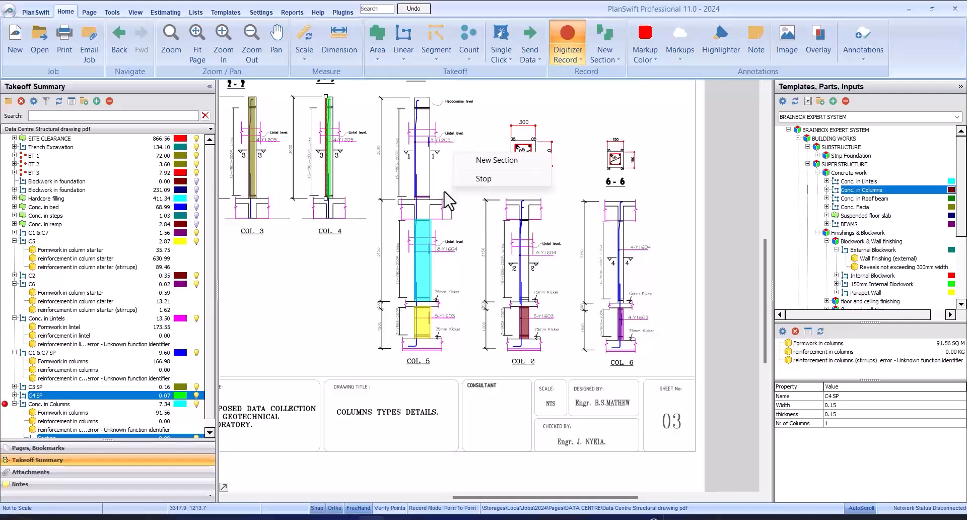
{"action": "left_click", "coordinate": [469, 175]}
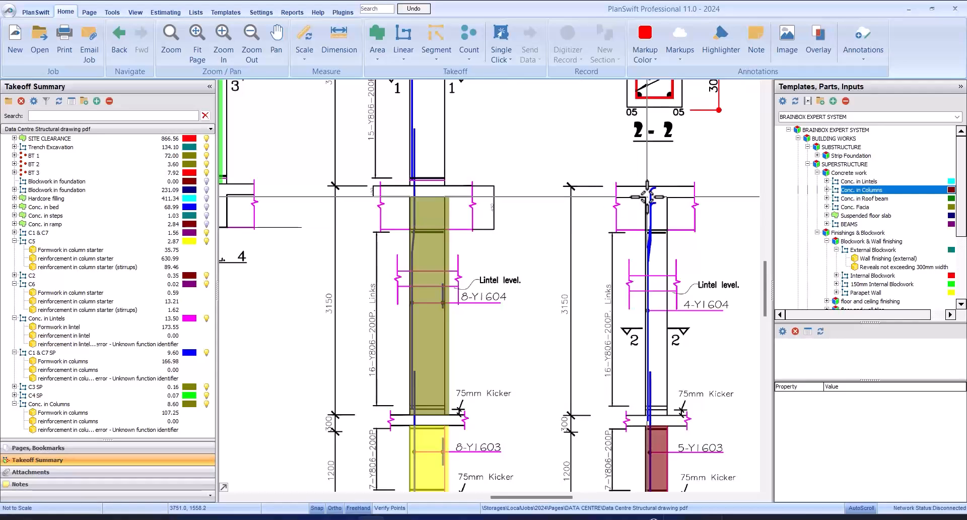
Delete the upper-storey section of COL. 1 from the C1 & C7 SP takeoff.
{"action": "scroll", "coordinate": [582, 216], "scroll_direction": "down", "scroll_amount": 3}
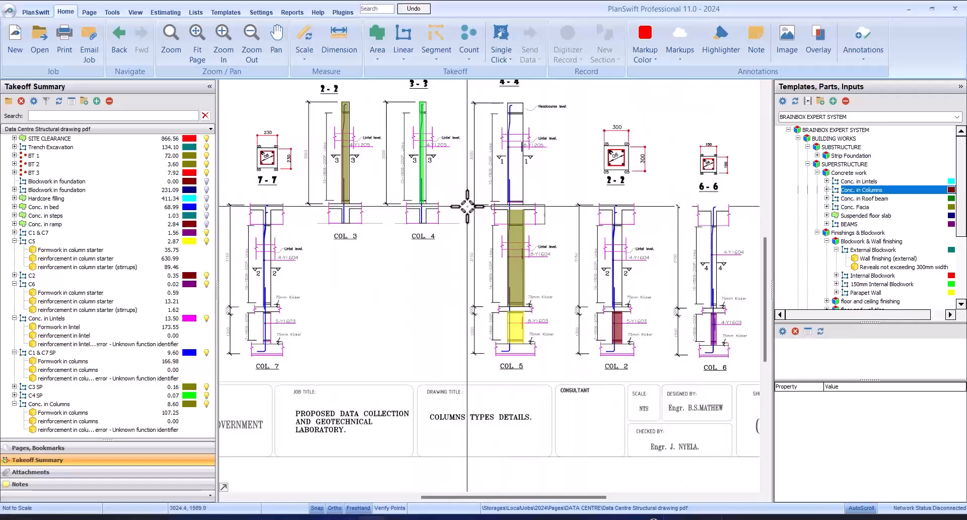
{"action": "scroll", "coordinate": [386, 138], "scroll_direction": "up", "scroll_amount": 3}
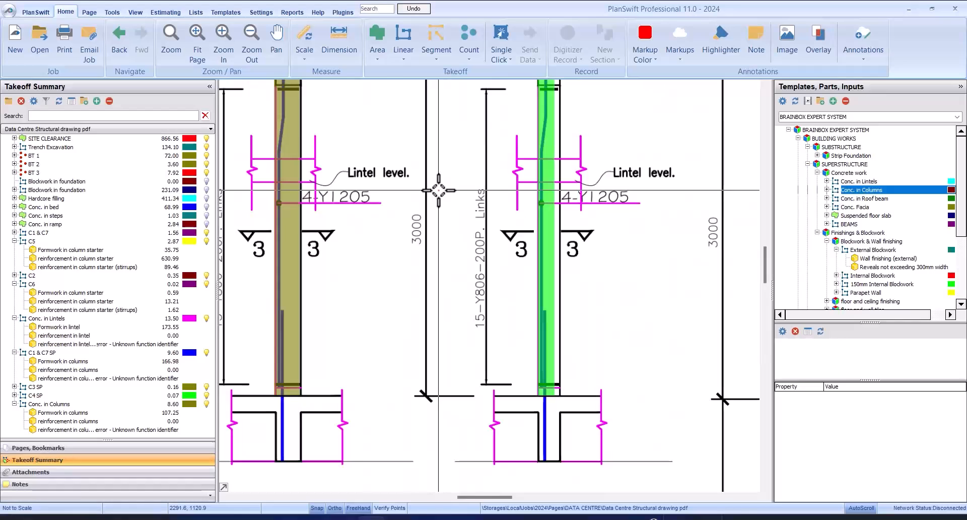
{"action": "scroll", "coordinate": [438, 191], "scroll_direction": "down", "scroll_amount": 3}
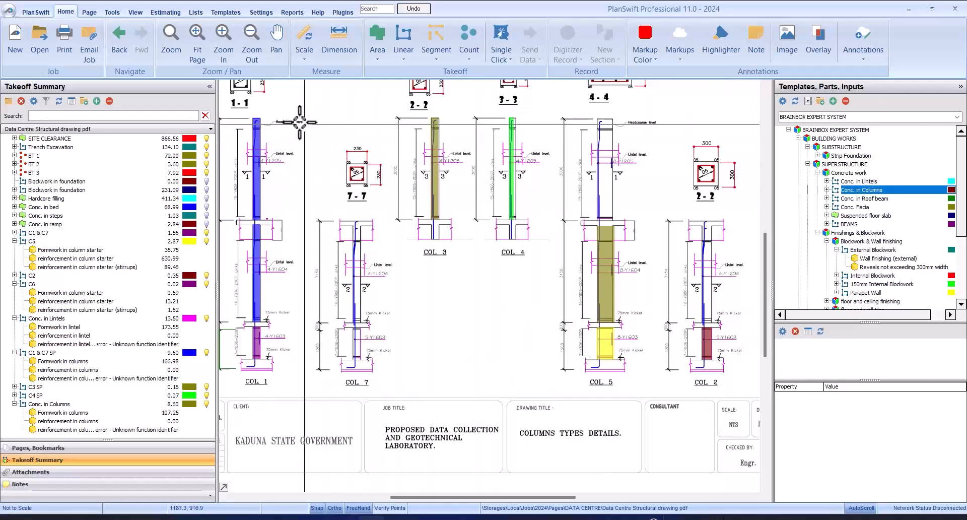
{"action": "left_click", "coordinate": [249, 138]}
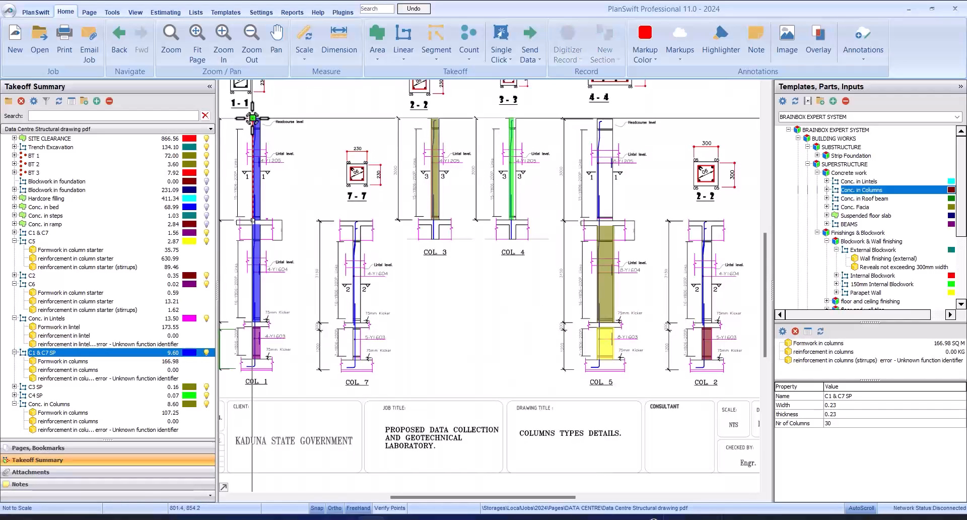
{"action": "key", "text": "Delete"}
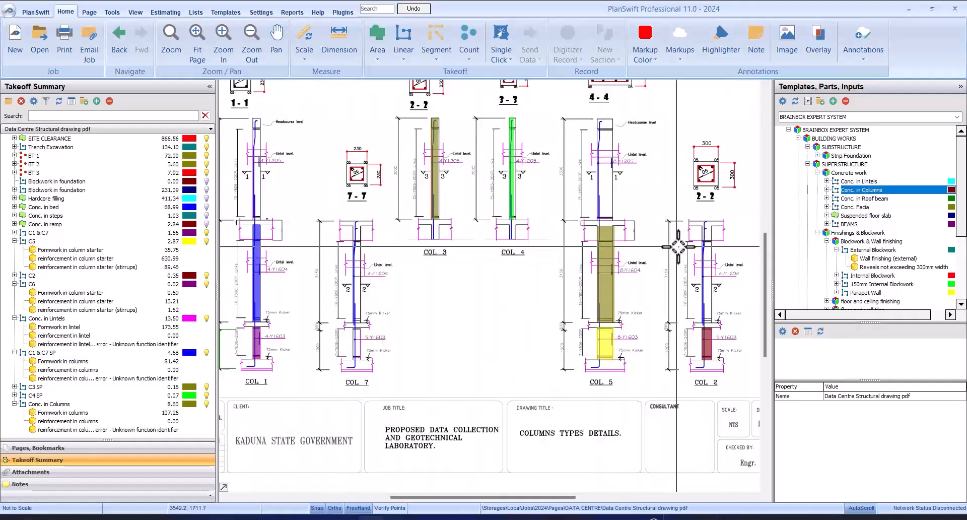
Create a Conc. in Columns takeoff named C1 A SP with width 0.23 m, thickness 0.23 m and 29 columns.
{"action": "left_click", "coordinate": [780, 190]}
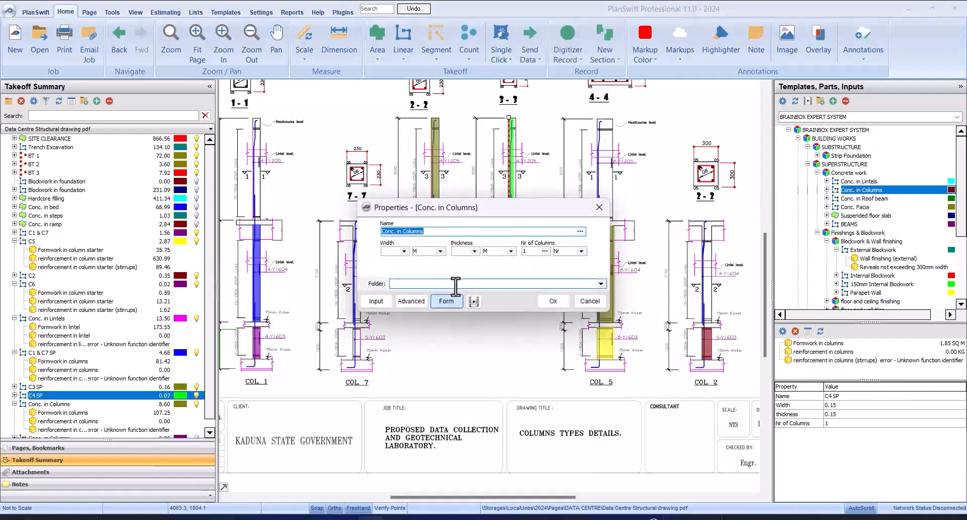
{"action": "left_click", "coordinate": [406, 253]}
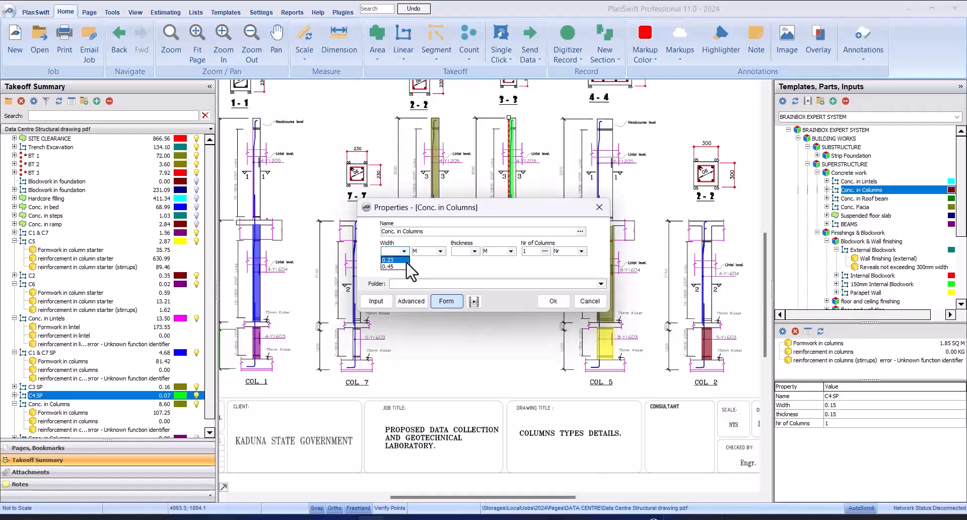
{"action": "left_click", "coordinate": [406, 260]}
{"action": "left_click", "coordinate": [475, 251]}
{"action": "left_click", "coordinate": [461, 260]}
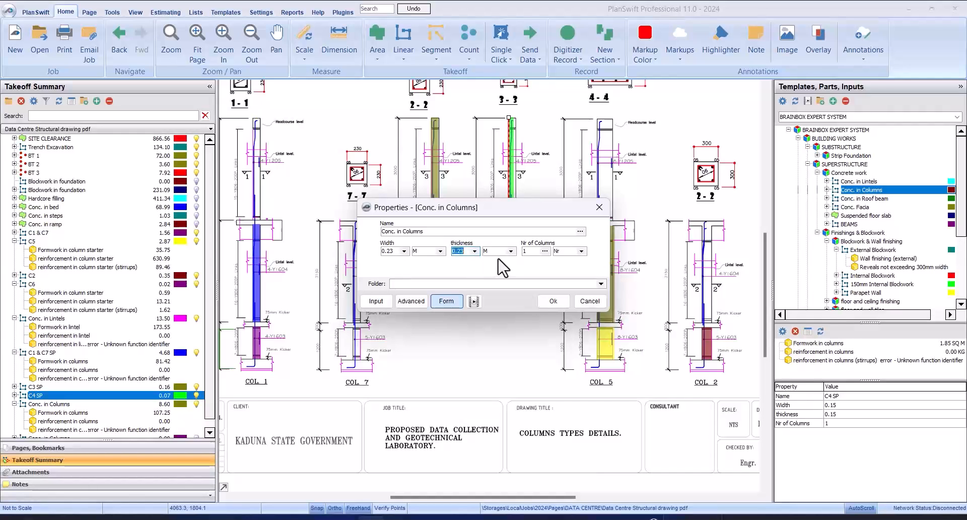
{"action": "left_click", "coordinate": [452, 230]}
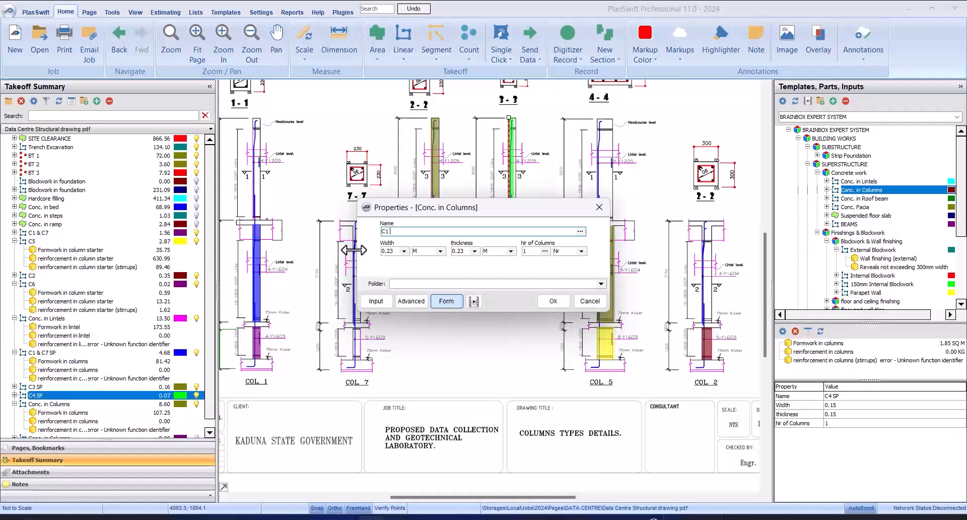
{"action": "type", "text": "A SP"}
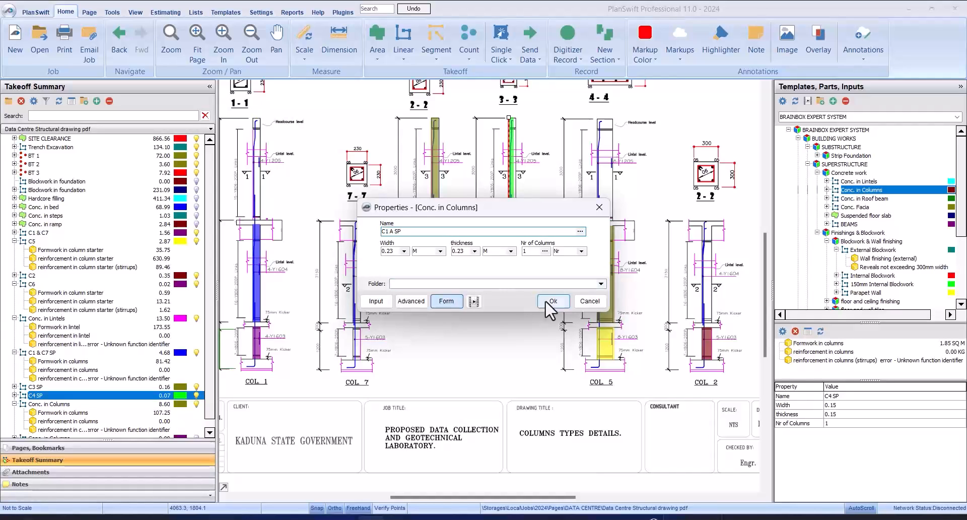
{"action": "left_click", "coordinate": [534, 251]}
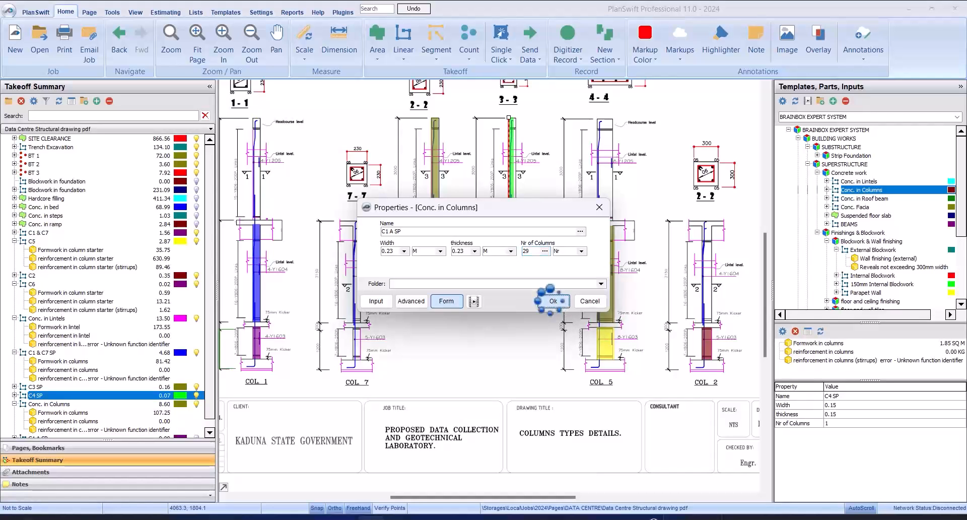
{"action": "left_click", "coordinate": [553, 301]}
Measure the upper storey of COL. 1 from the slab up to the headcourse level, then stop recording.
{"action": "scroll", "coordinate": [335, 242], "scroll_direction": "up", "scroll_amount": 5}
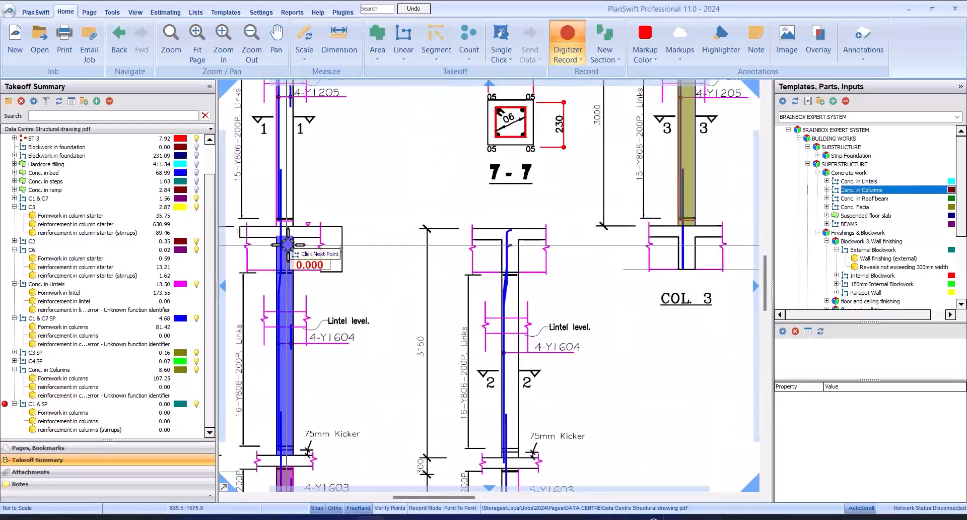
{"action": "scroll", "coordinate": [283, 220], "scroll_direction": "up", "scroll_amount": 2}
{"action": "left_click", "coordinate": [268, 245]}
{"action": "scroll", "coordinate": [269, 247], "scroll_direction": "down", "scroll_amount": 2}
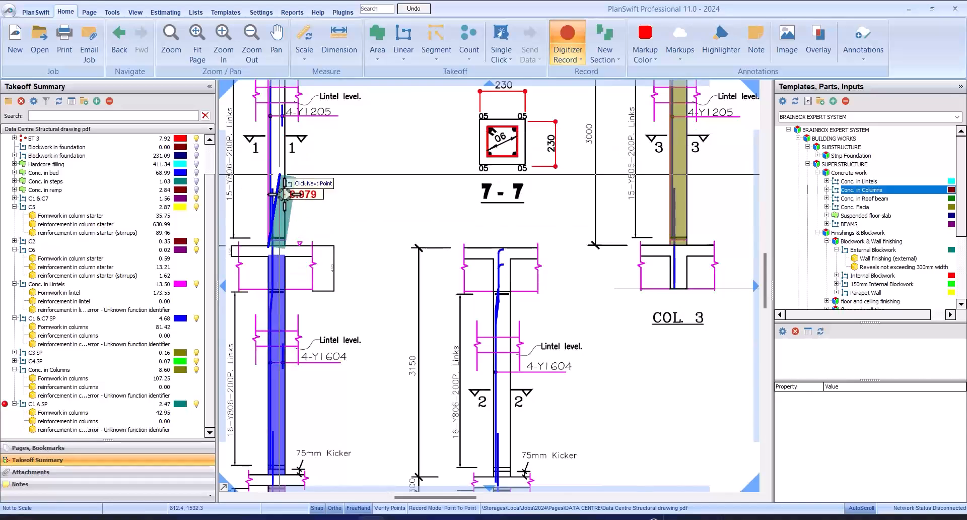
{"action": "scroll", "coordinate": [284, 194], "scroll_direction": "down", "scroll_amount": 3}
{"action": "scroll", "coordinate": [282, 134], "scroll_direction": "up", "scroll_amount": 4}
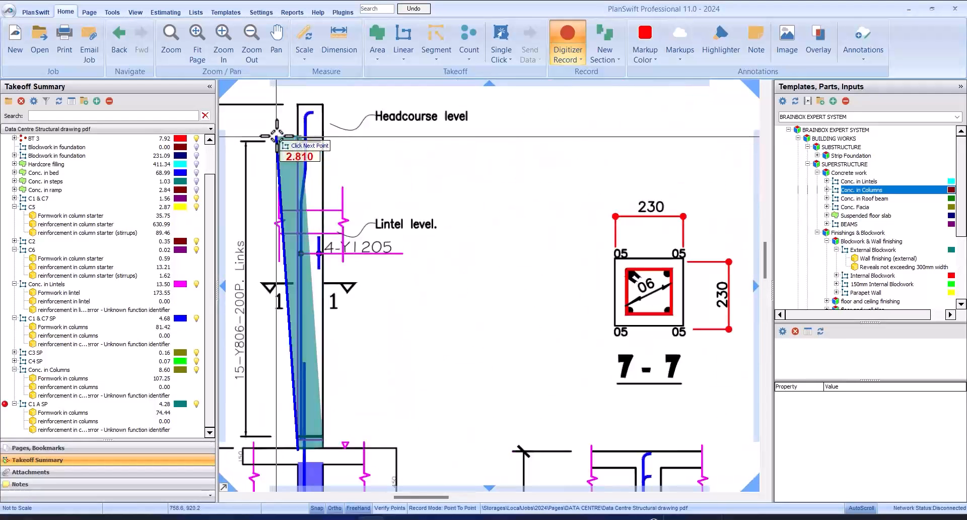
{"action": "left_click", "coordinate": [300, 104]}
{"action": "scroll", "coordinate": [336, 122], "scroll_direction": "down", "scroll_amount": 3}
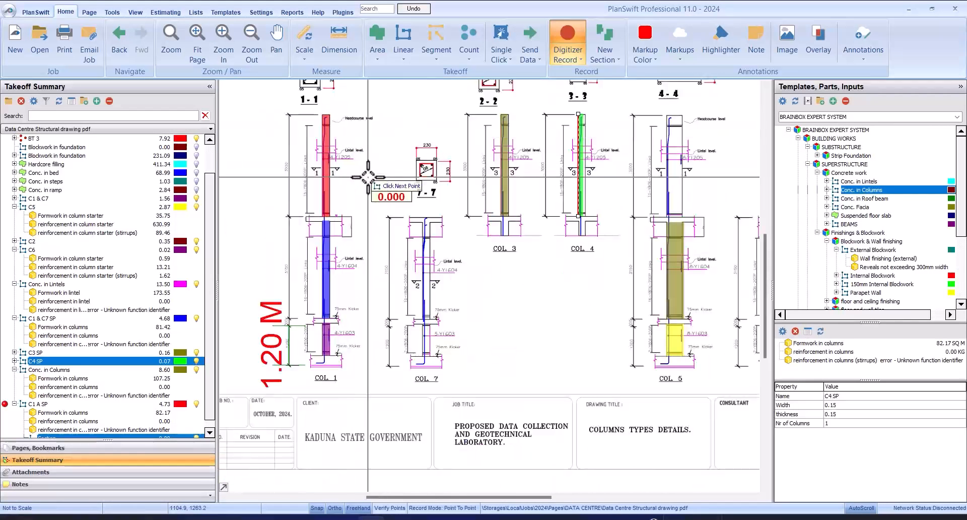
{"action": "right_click", "coordinate": [370, 179]}
{"action": "left_click", "coordinate": [398, 204]}
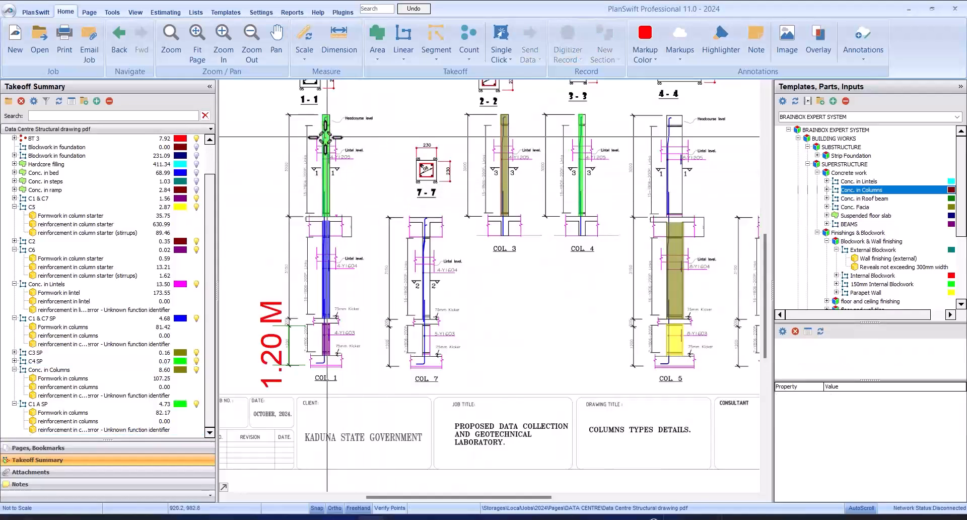
{"action": "scroll", "coordinate": [317, 202], "scroll_direction": "down", "scroll_amount": 2}
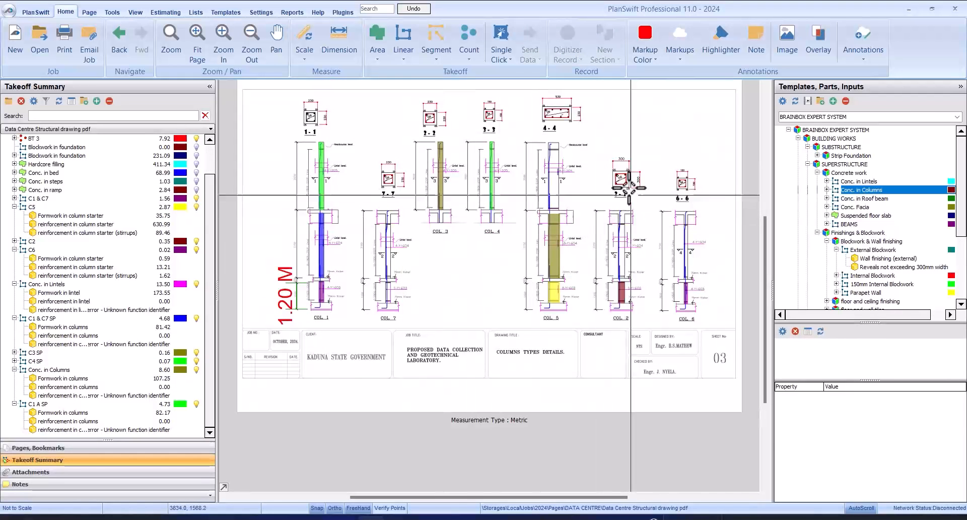
{"action": "scroll", "coordinate": [605, 232], "scroll_direction": "up", "scroll_amount": 3}
{"action": "scroll", "coordinate": [499, 257], "scroll_direction": "down", "scroll_amount": 2}
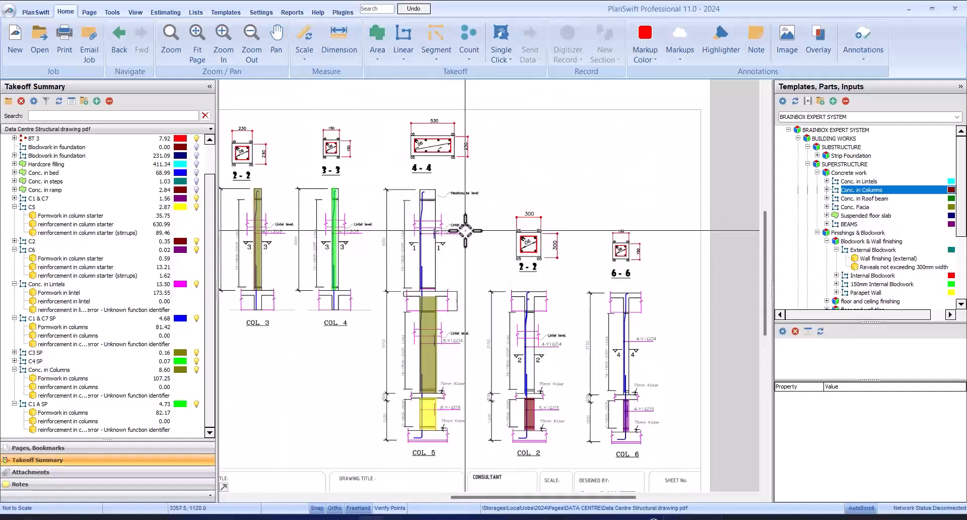
{"action": "double_click", "coordinate": [877, 191]}
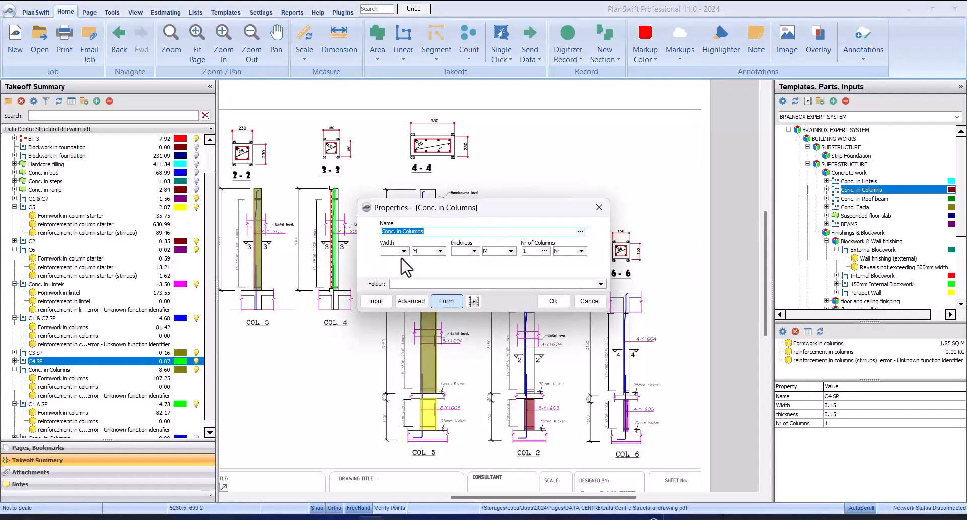
{"action": "left_click", "coordinate": [389, 251]}
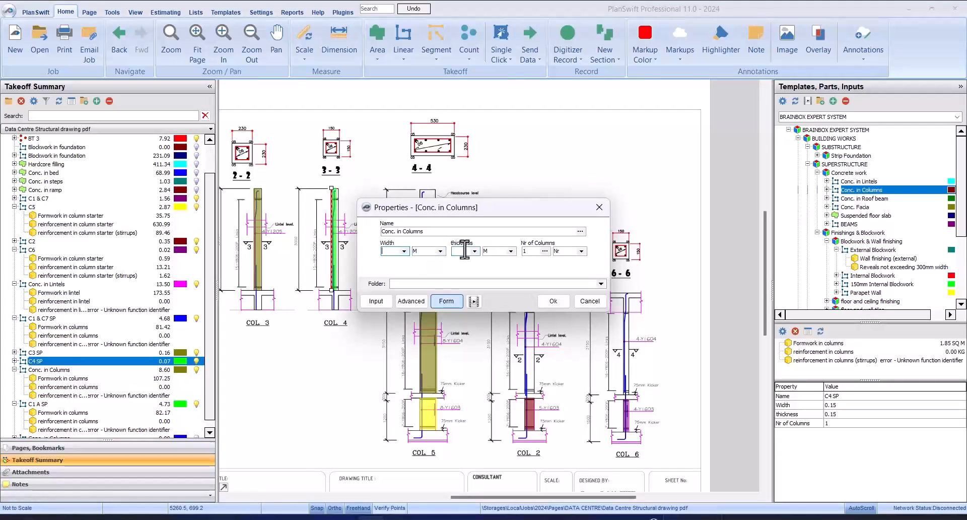
{"action": "left_click", "coordinate": [589, 303]}
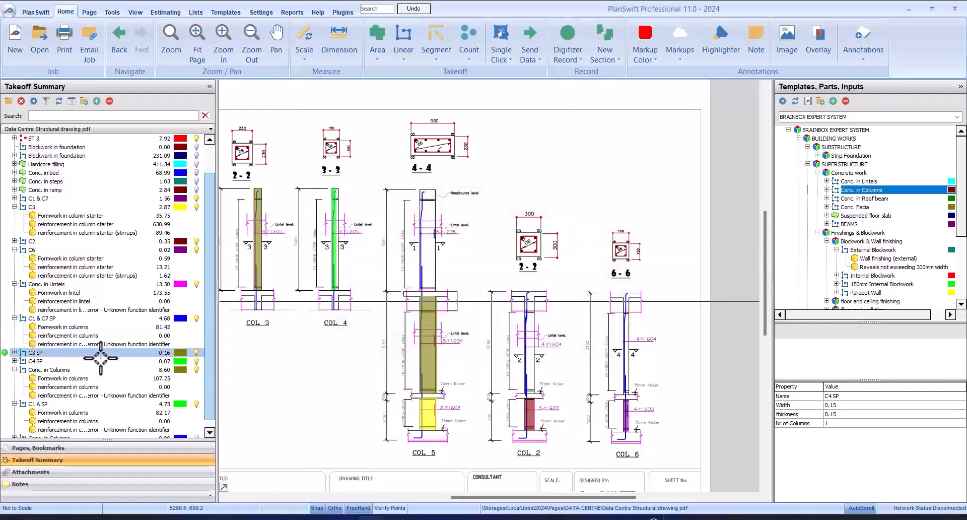
{"action": "left_click", "coordinate": [43, 387]}
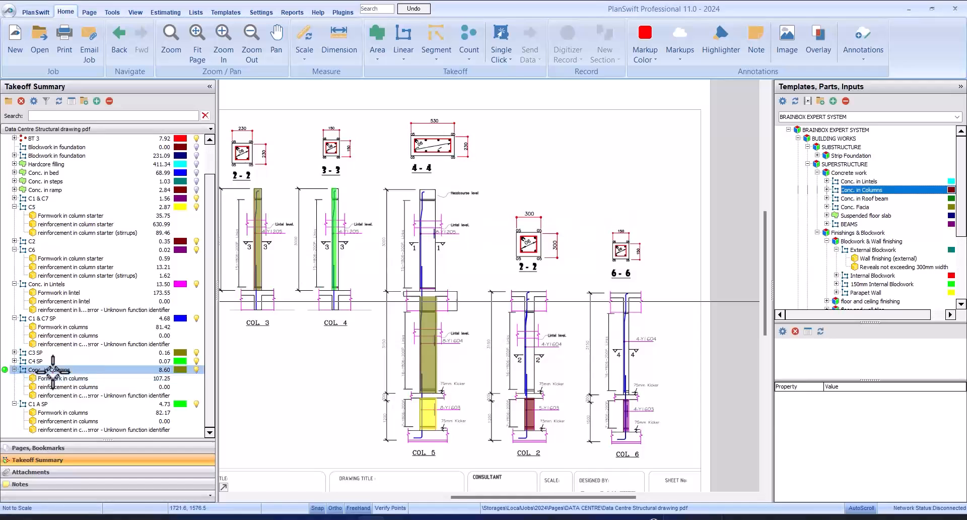
{"action": "double_click", "coordinate": [48, 370]}
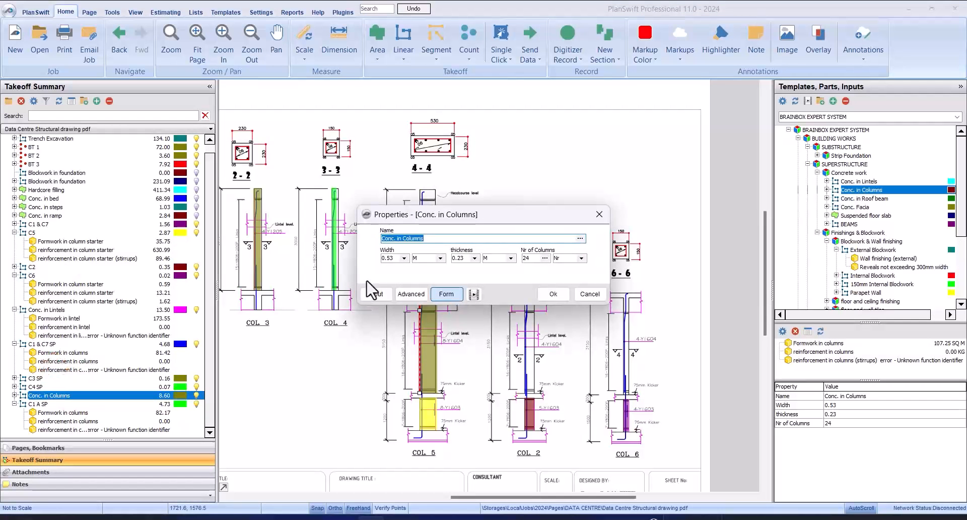
{"action": "left_click", "coordinate": [590, 294]}
Rename the Conc. in Columns takeoff measured on COL. 5 as C5 SP.
{"action": "left_click", "coordinate": [82, 396]}
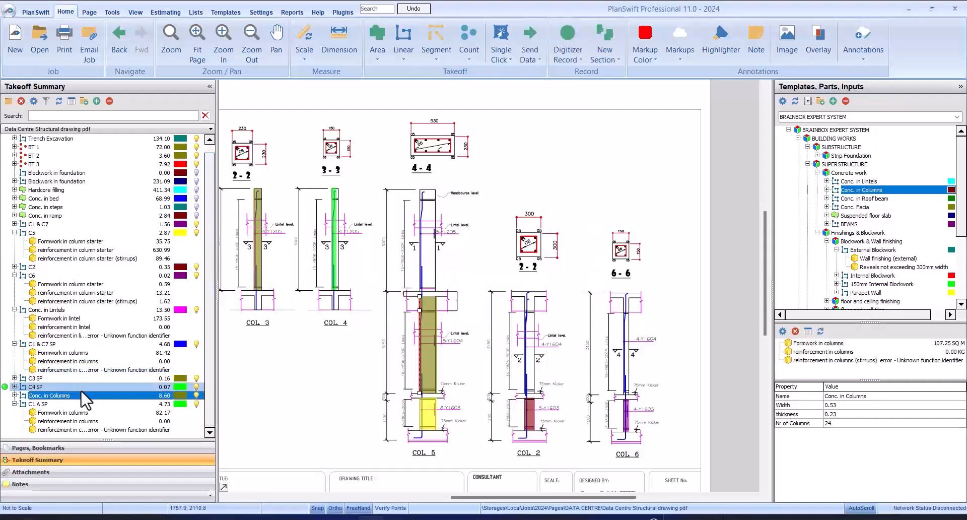
{"action": "double_click", "coordinate": [91, 396]}
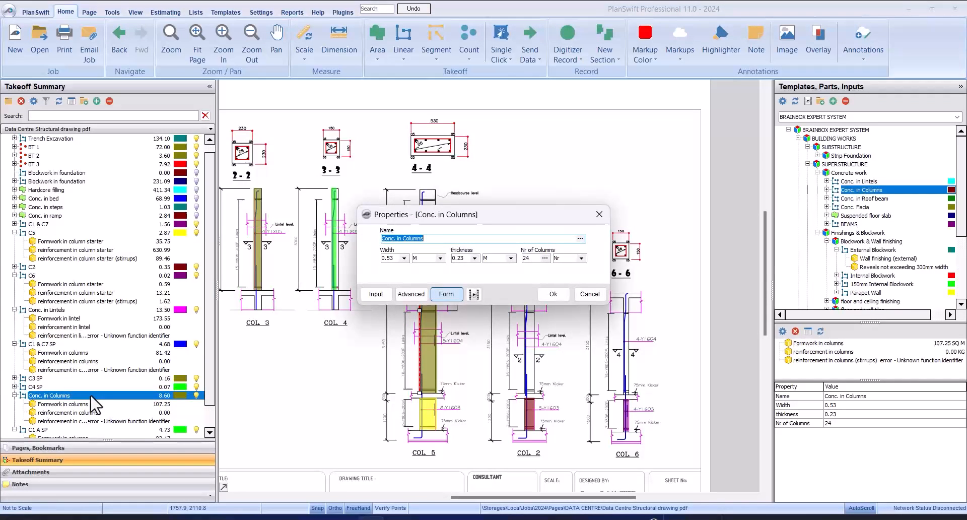
{"action": "type", "text": "C6"}
{"action": "type", "text": " SP"}
{"action": "left_click", "coordinate": [545, 294]}
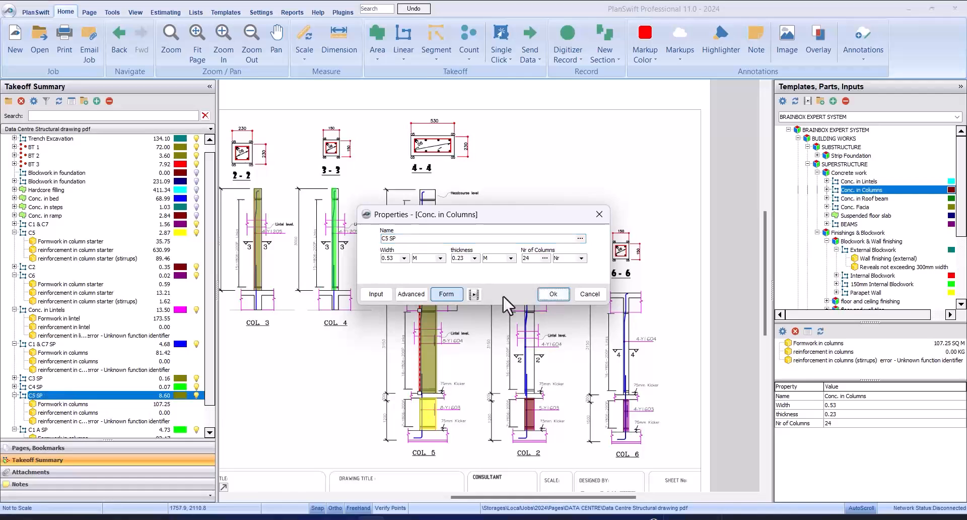
{"action": "left_click", "coordinate": [541, 291]}
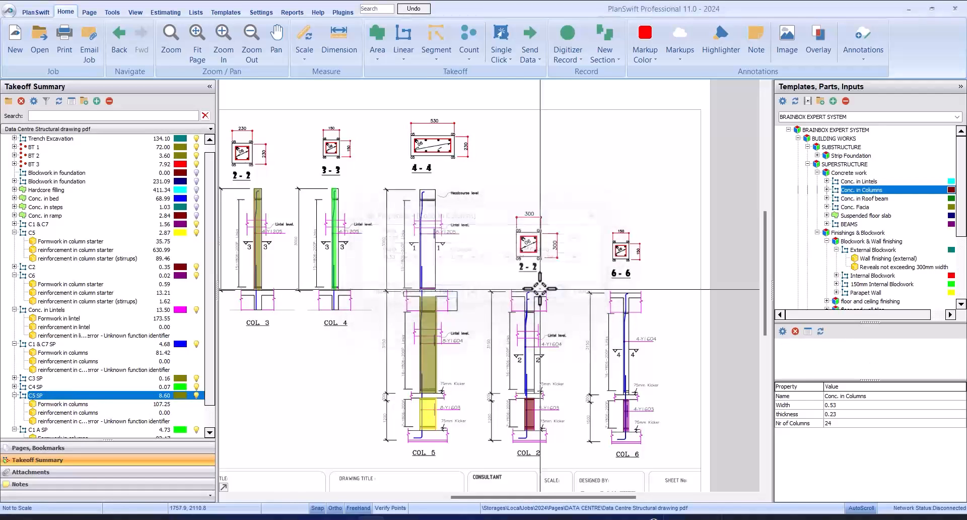
Collapse the C5 SP and C1 A SP entries in the takeoff summary.
{"action": "scroll", "coordinate": [75, 388], "scroll_direction": "down", "scroll_amount": 1}
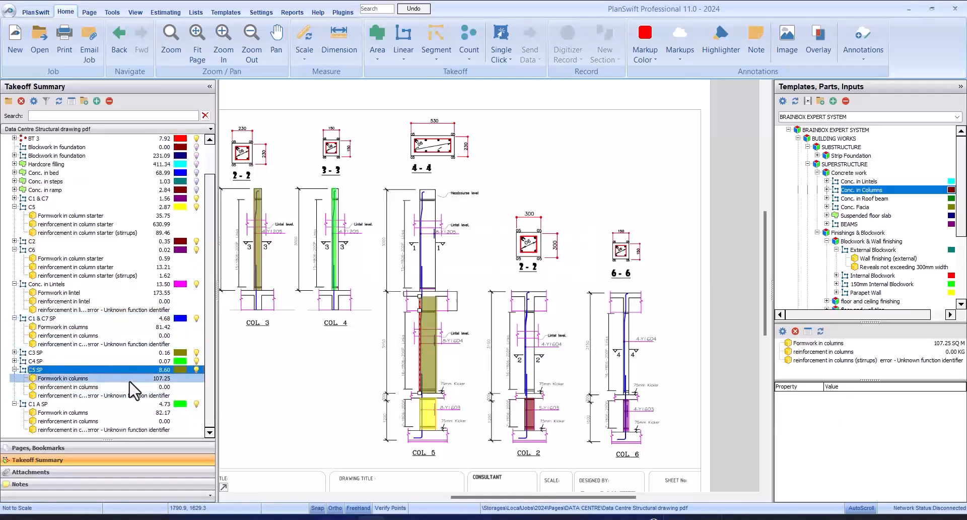
{"action": "left_click", "coordinate": [15, 370]}
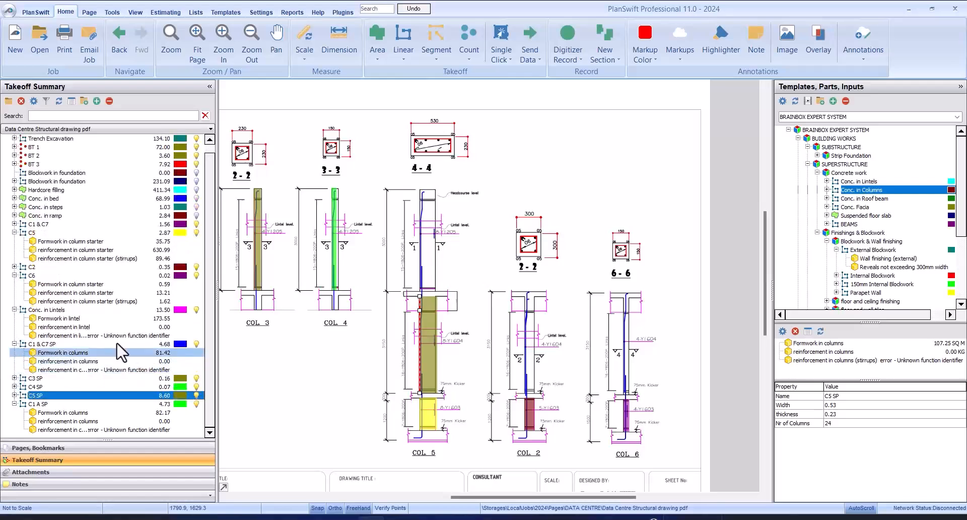
{"action": "left_click", "coordinate": [31, 404]}
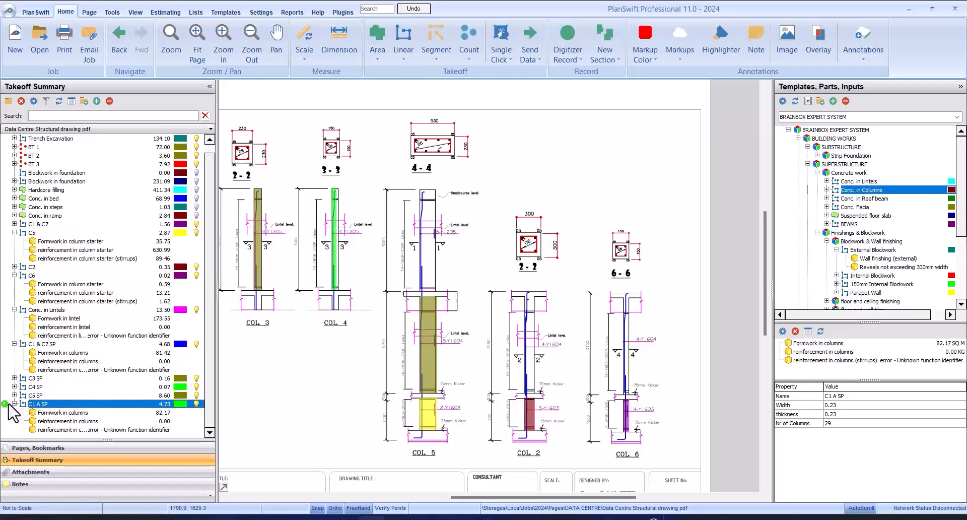
{"action": "left_click", "coordinate": [15, 403]}
{"action": "left_click", "coordinate": [58, 404]}
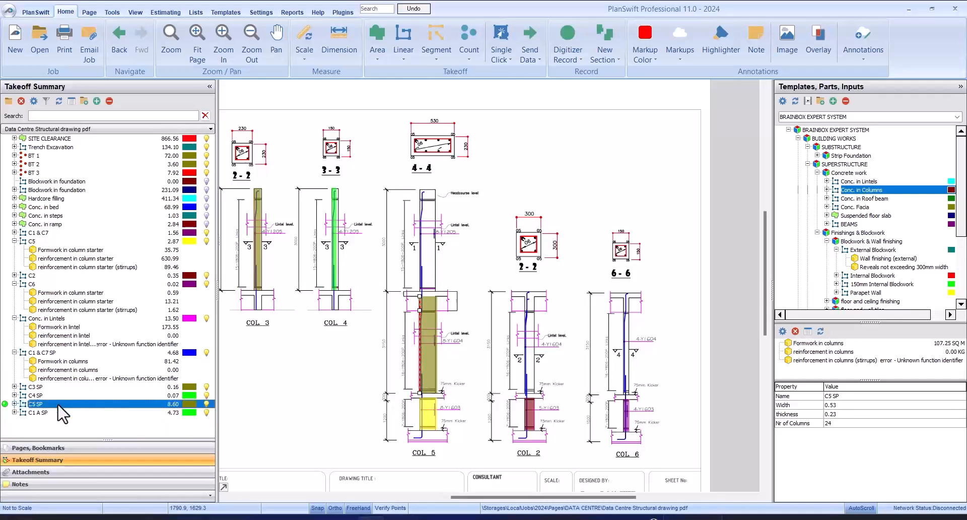
Copy the C5 SP takeoff and paste it below C1 A SP without its digitizer points.
{"action": "right_click", "coordinate": [58, 403]}
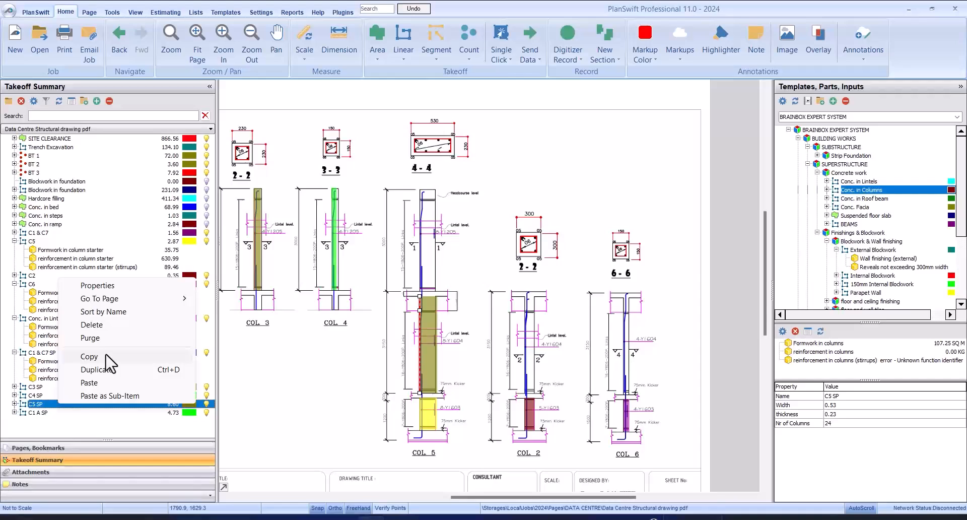
{"action": "left_click", "coordinate": [110, 357]}
{"action": "left_click", "coordinate": [75, 412]}
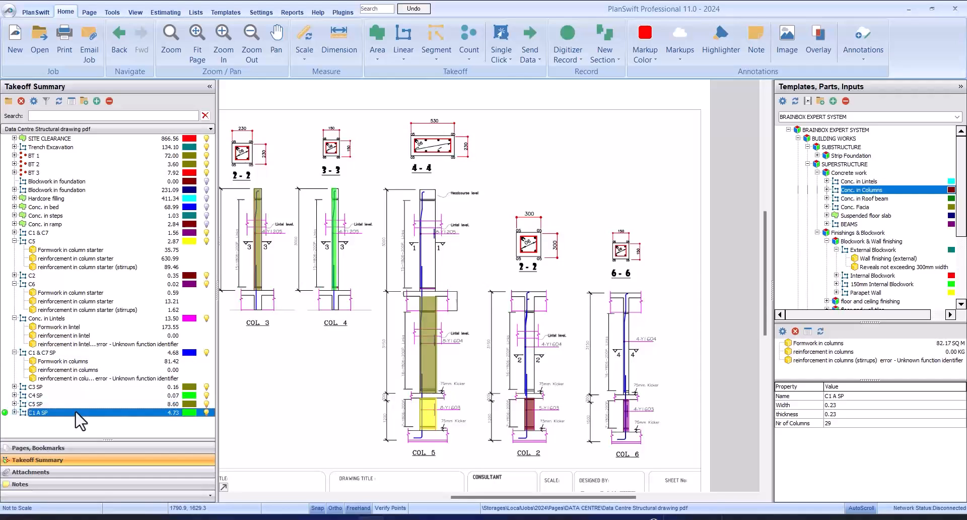
{"action": "right_click", "coordinate": [76, 412]}
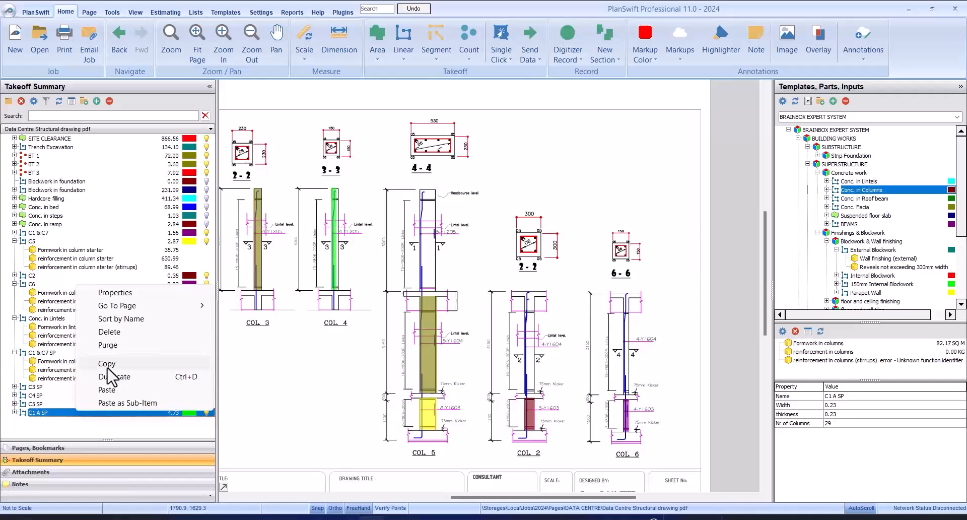
{"action": "left_click", "coordinate": [125, 391]}
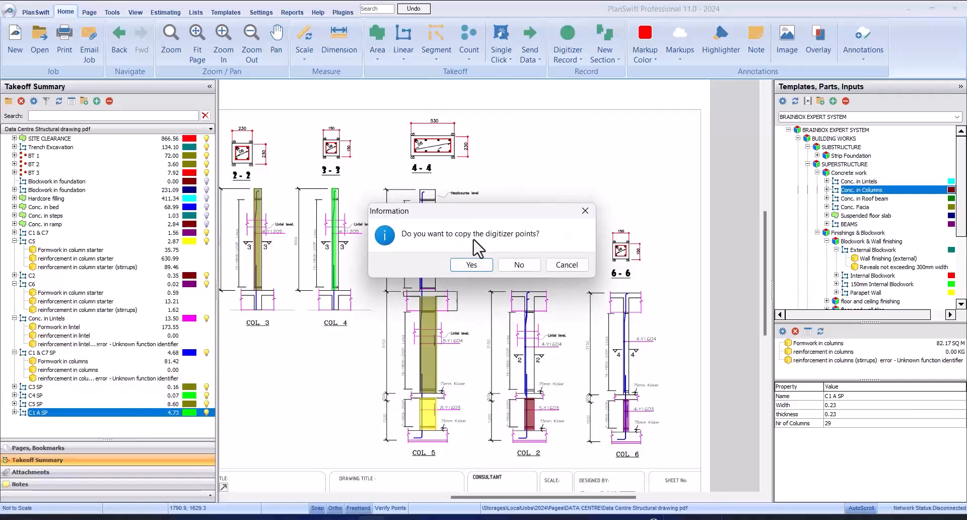
{"action": "left_click", "coordinate": [519, 266]}
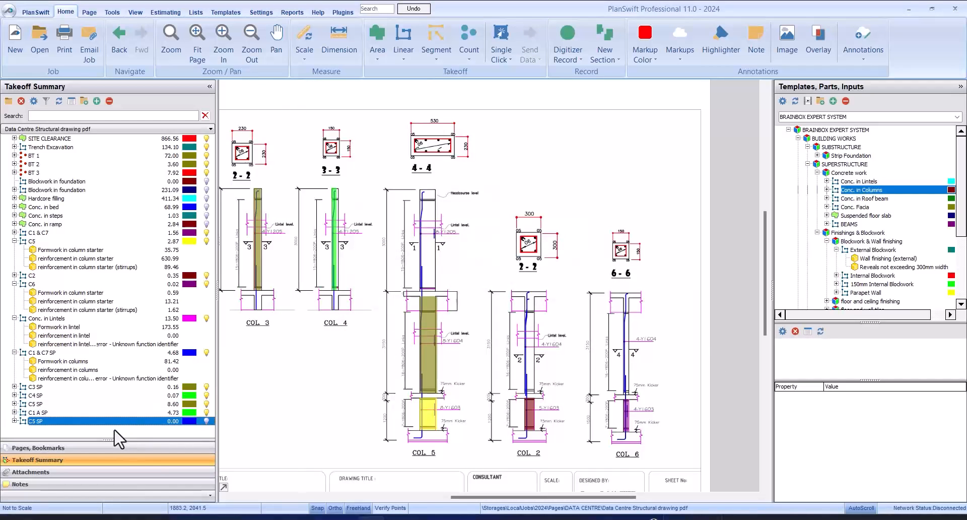
Measure the upper storey of COL. 5 from the slab up to the headcourse level in the pasted C5 SP takeoff, then stop recording.
{"action": "left_click", "coordinate": [5, 421]}
{"action": "scroll", "coordinate": [421, 292], "scroll_direction": "up", "scroll_amount": 3}
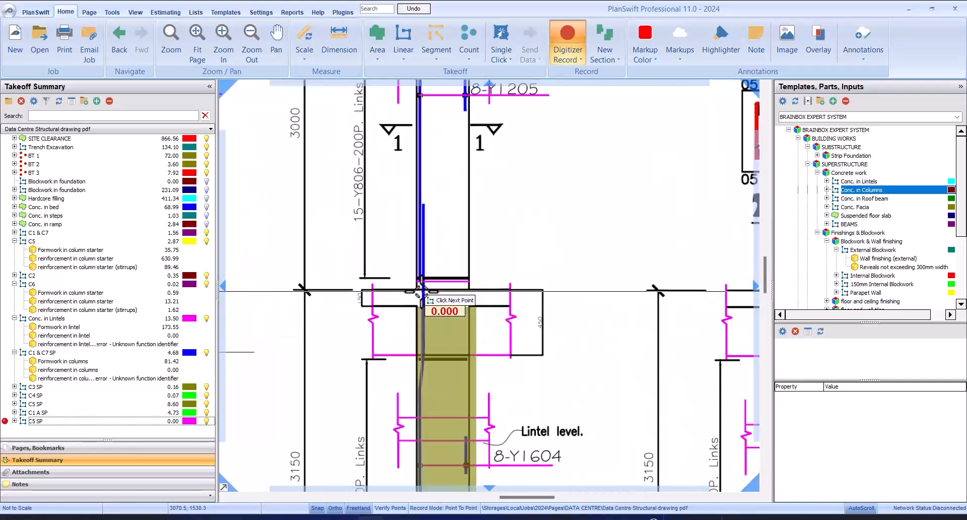
{"action": "scroll", "coordinate": [422, 292], "scroll_direction": "up", "scroll_amount": 3}
{"action": "left_click", "coordinate": [417, 290]}
{"action": "scroll", "coordinate": [424, 305], "scroll_direction": "down", "scroll_amount": 3}
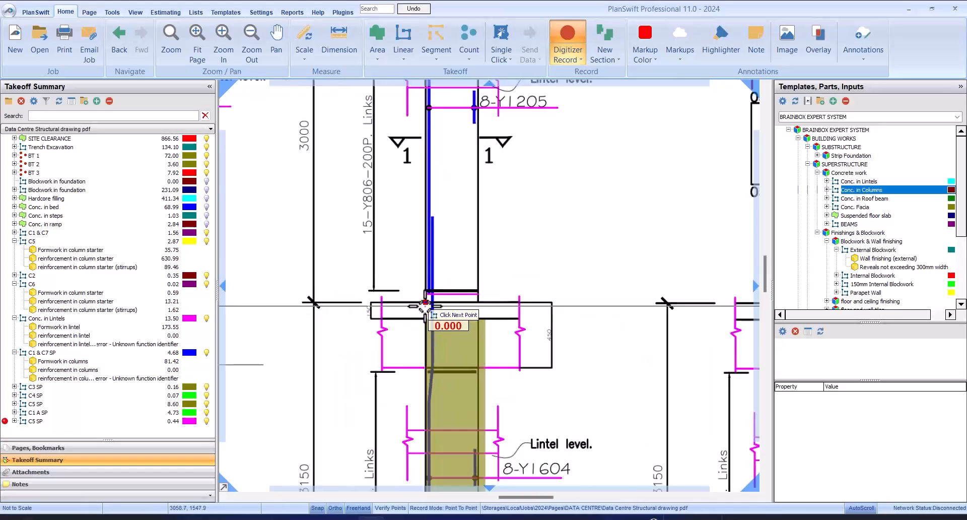
{"action": "scroll", "coordinate": [425, 306], "scroll_direction": "down", "scroll_amount": 3}
{"action": "scroll", "coordinate": [431, 218], "scroll_direction": "up", "scroll_amount": 3}
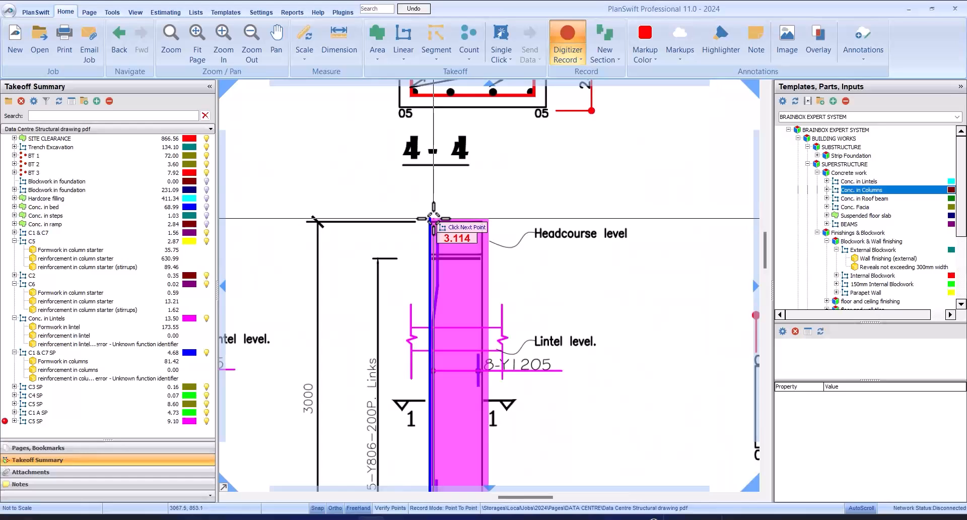
{"action": "left_click", "coordinate": [433, 222]}
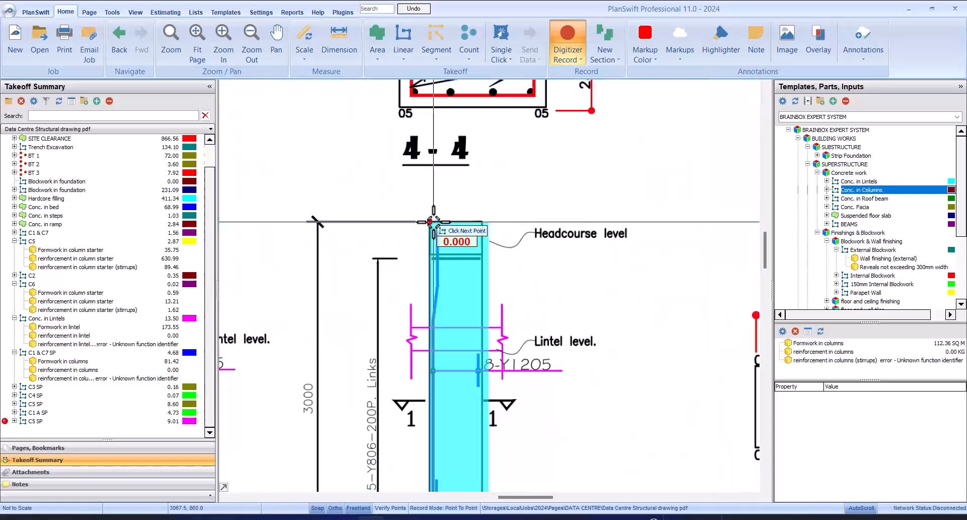
{"action": "right_click", "coordinate": [475, 181]}
{"action": "left_click", "coordinate": [523, 202]}
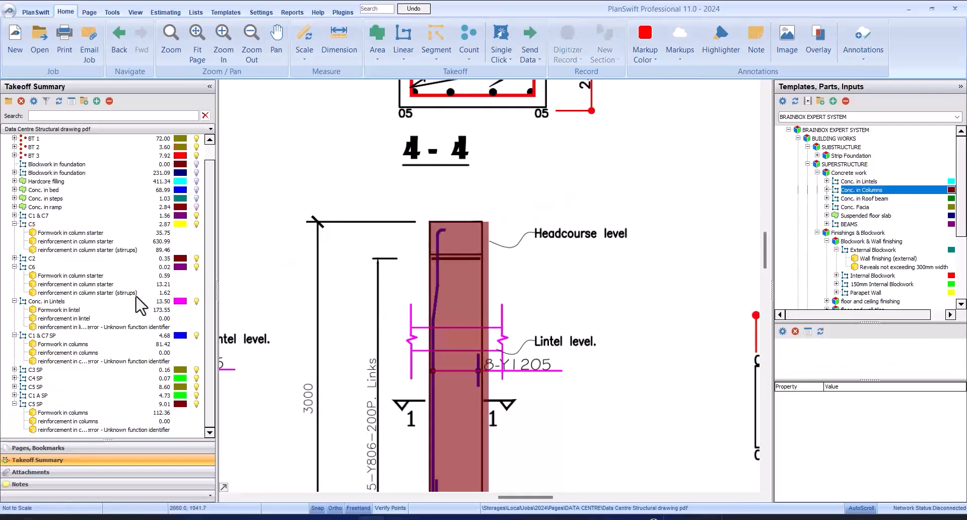
Rename the upper-storey COL. 5 takeoff as C5 A SP.
{"action": "double_click", "coordinate": [66, 403]}
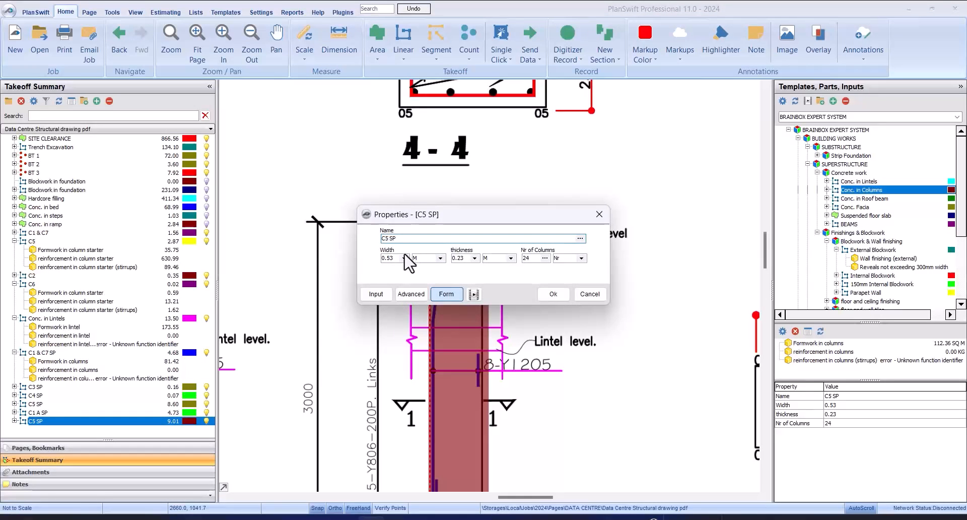
{"action": "type", "text": "A"}
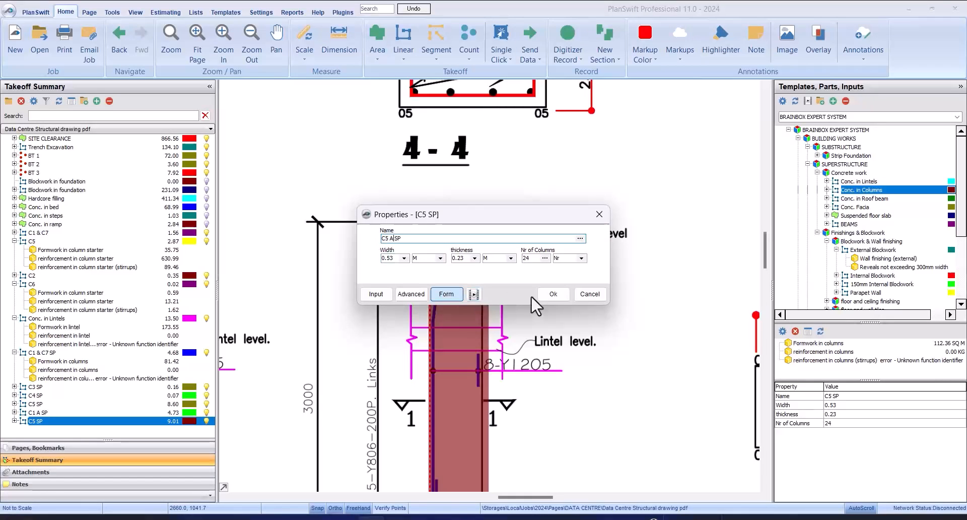
{"action": "left_click", "coordinate": [547, 297]}
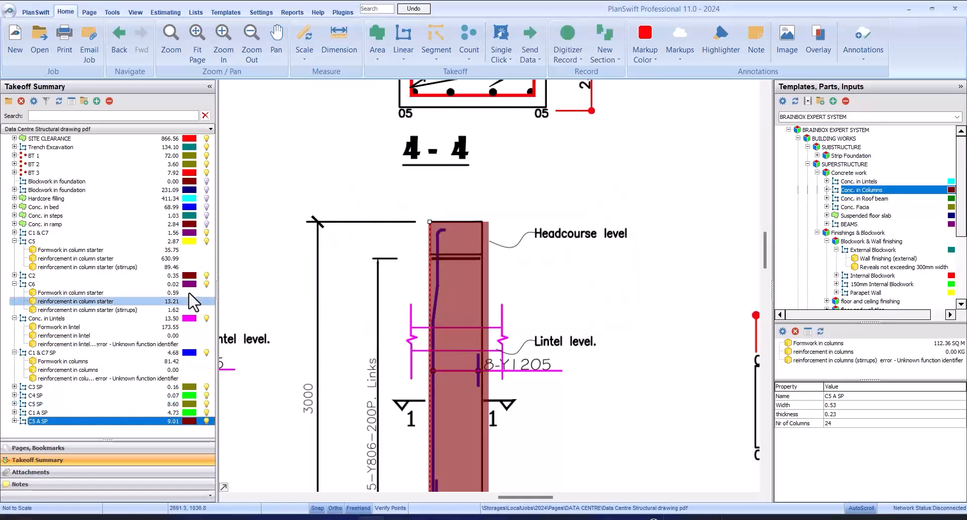
Create a Conc. in Columns takeoff named C2 with width 0.3 m, thickness 0.3 m and the number of columns entered.
{"action": "scroll", "coordinate": [396, 214], "scroll_direction": "down", "scroll_amount": 4}
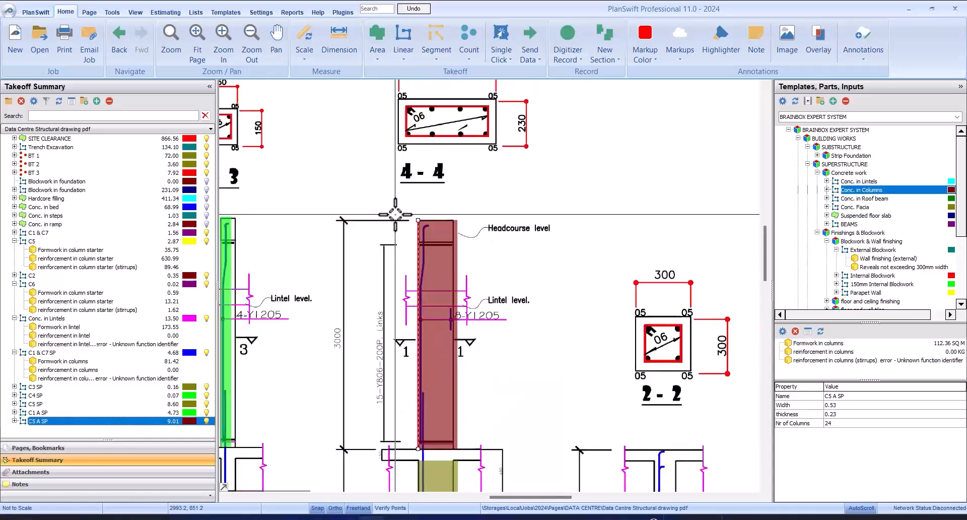
{"action": "left_click", "coordinate": [575, 313]}
{"action": "scroll", "coordinate": [524, 307], "scroll_direction": "up", "scroll_amount": 2}
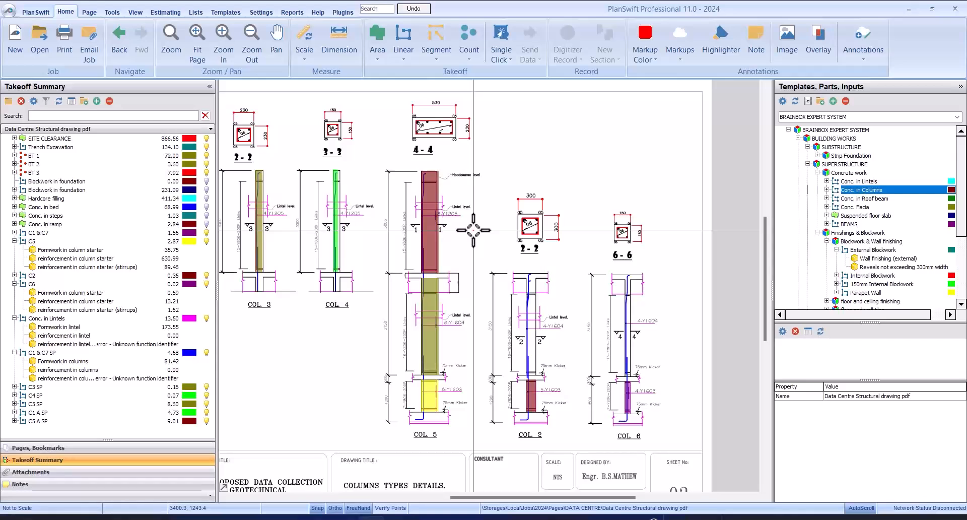
{"action": "scroll", "coordinate": [481, 330], "scroll_direction": "up", "scroll_amount": 4}
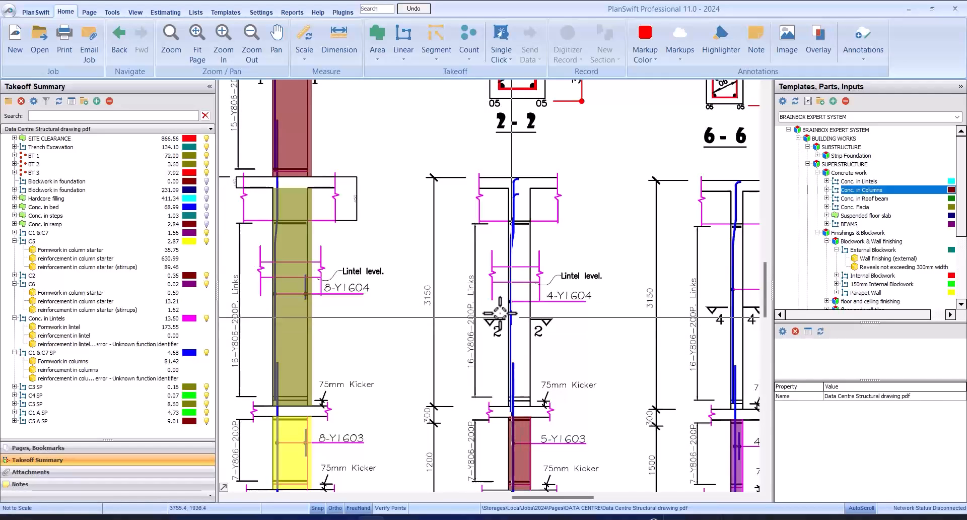
{"action": "scroll", "coordinate": [476, 300], "scroll_direction": "down", "scroll_amount": 3}
{"action": "scroll", "coordinate": [526, 328], "scroll_direction": "up", "scroll_amount": 3}
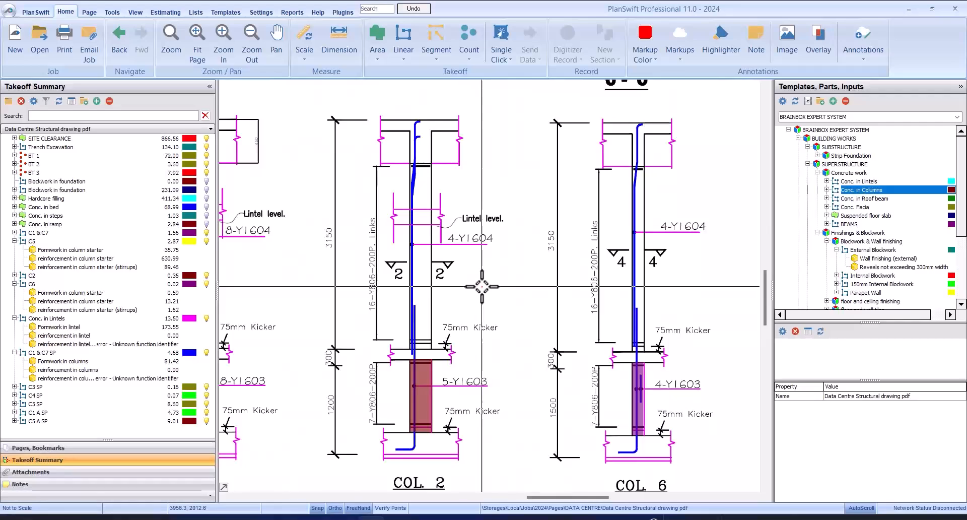
{"action": "scroll", "coordinate": [482, 286], "scroll_direction": "down", "scroll_amount": 2}
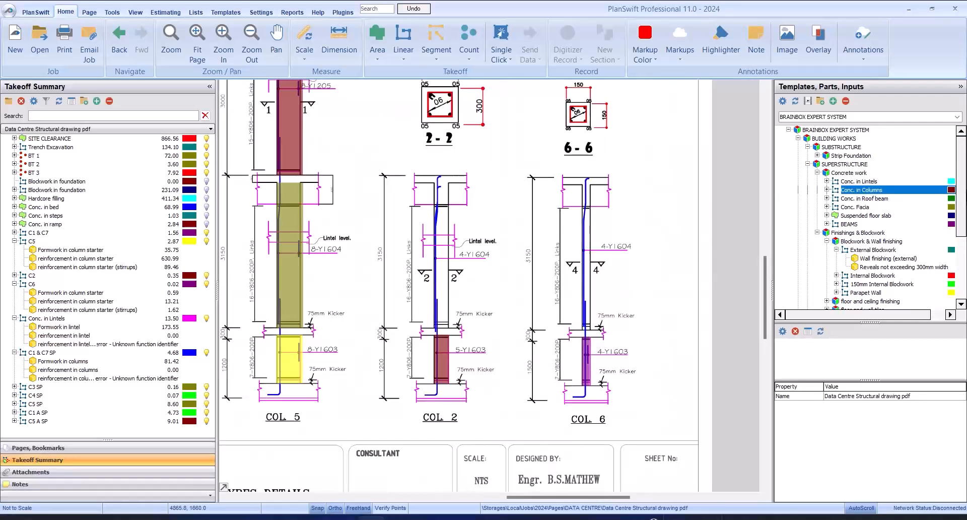
{"action": "double_click", "coordinate": [789, 189]}
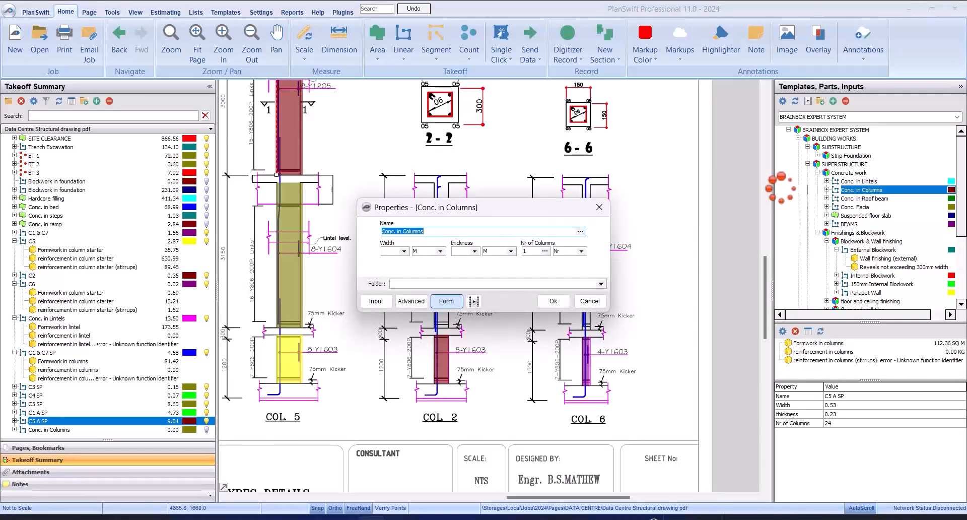
{"action": "type", "text": "C2"}
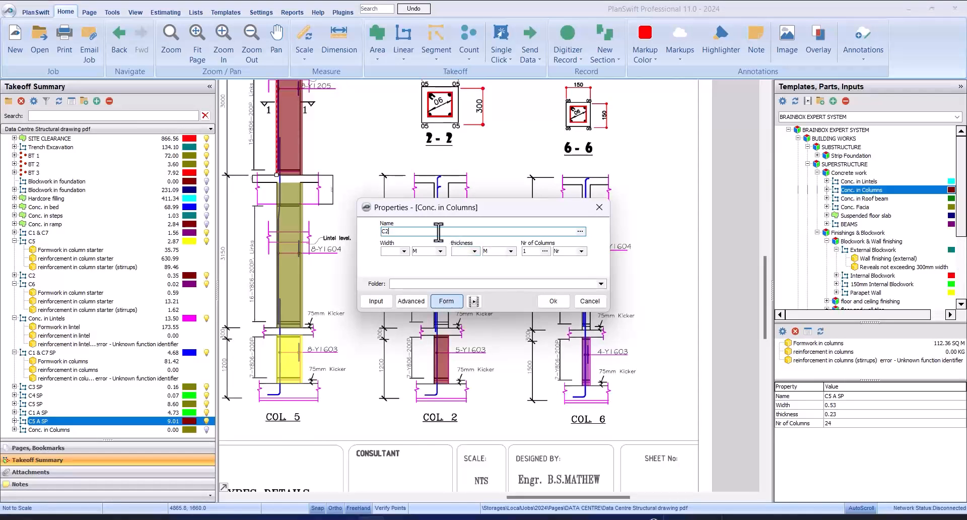
{"action": "left_click", "coordinate": [393, 252]}
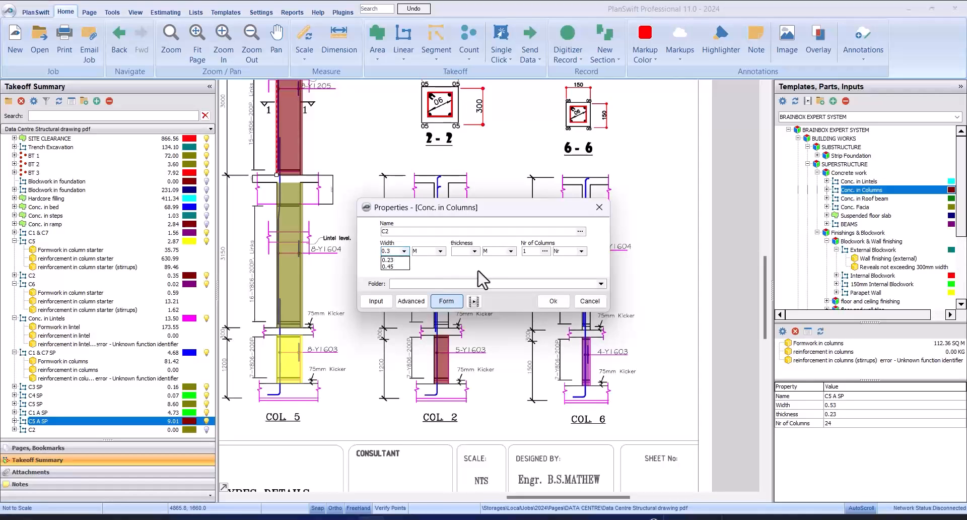
{"action": "left_click", "coordinate": [463, 251]}
{"action": "type", "text": "0.3"}
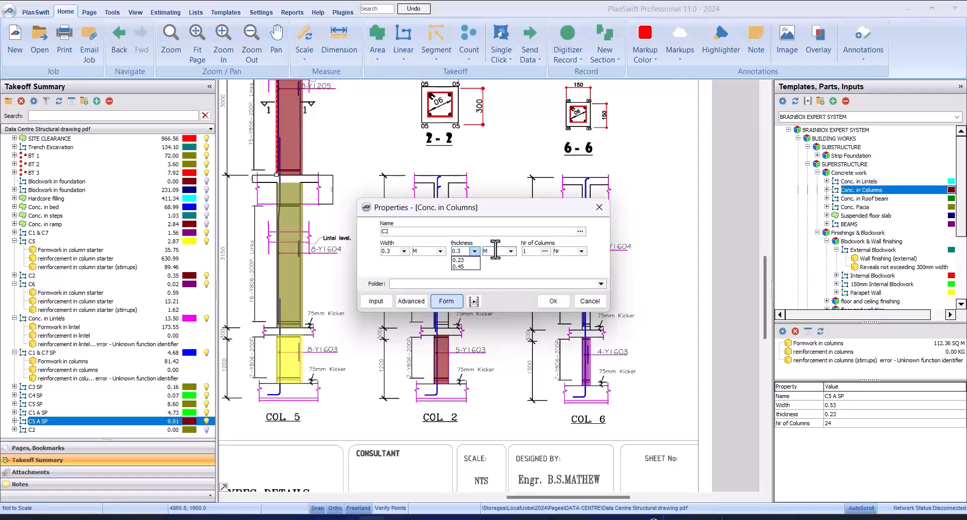
{"action": "left_click", "coordinate": [526, 252]}
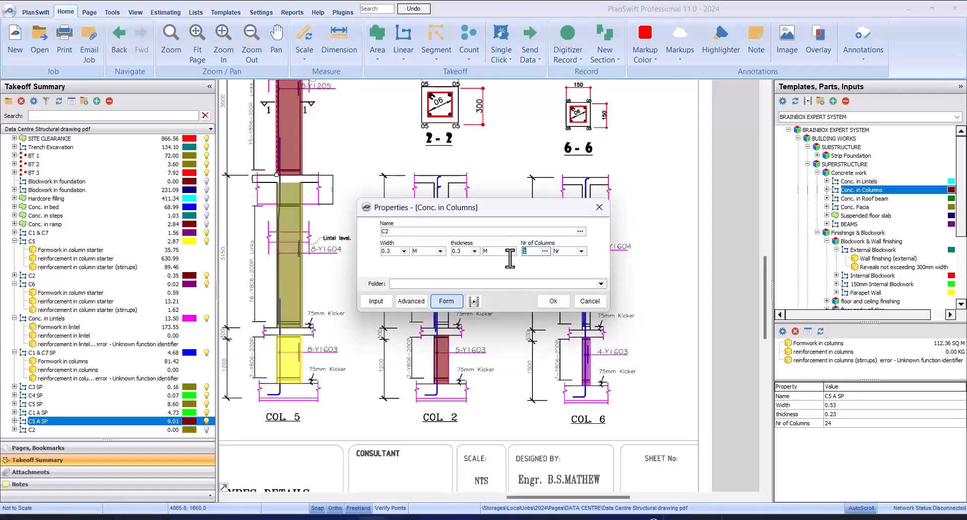
{"action": "left_click", "coordinate": [553, 301]}
Measure COL. 2 from the top of the ground slab at its kicker up to the top of the upper slab, then stop recording.
{"action": "scroll", "coordinate": [434, 340], "scroll_direction": "up", "scroll_amount": 5}
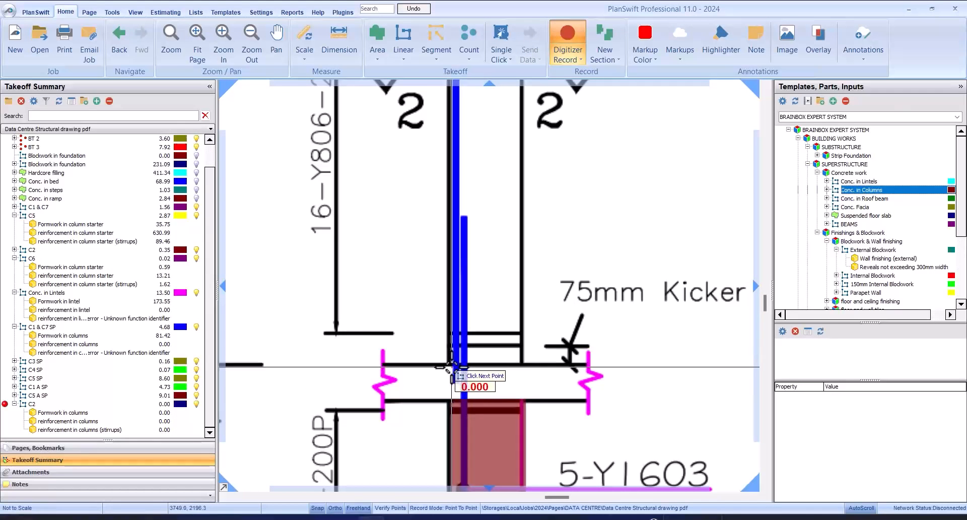
{"action": "scroll", "coordinate": [448, 361], "scroll_direction": "down", "scroll_amount": 4}
{"action": "left_click", "coordinate": [452, 358]}
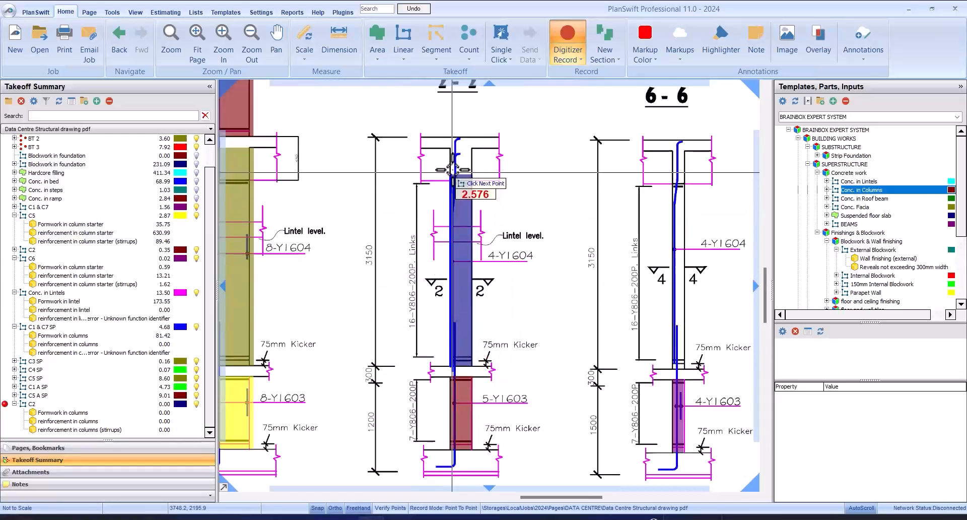
{"action": "scroll", "coordinate": [454, 184], "scroll_direction": "up", "scroll_amount": 4}
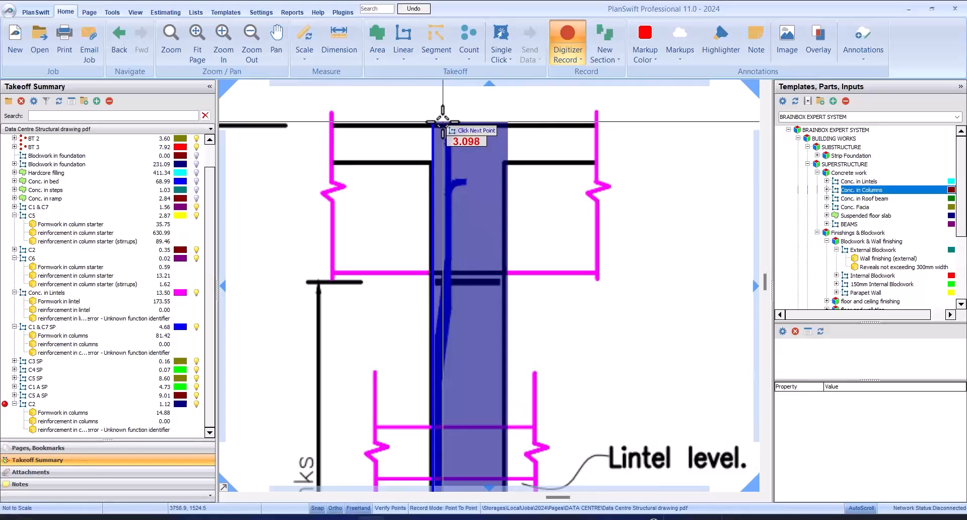
{"action": "double_click", "coordinate": [442, 124]}
{"action": "scroll", "coordinate": [449, 252], "scroll_direction": "down", "scroll_amount": 4}
{"action": "right_click", "coordinate": [520, 223]}
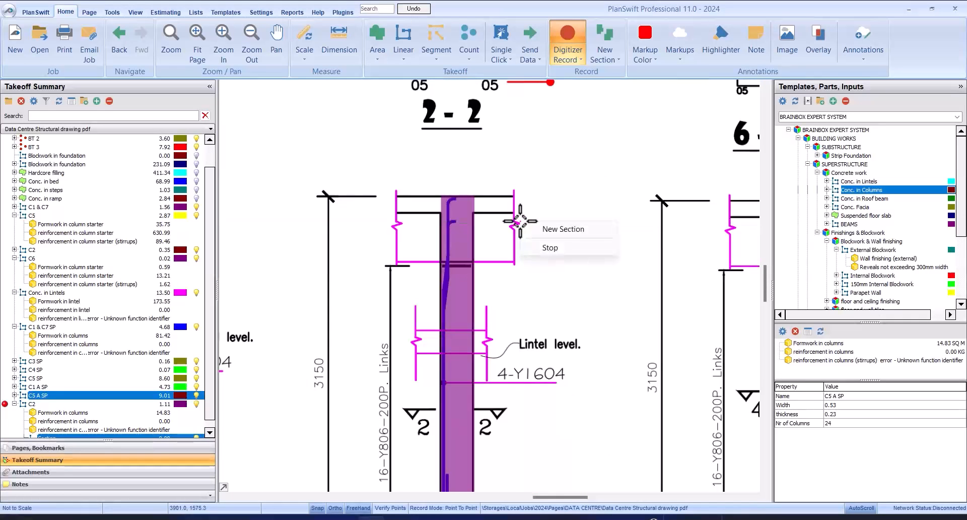
{"action": "left_click", "coordinate": [549, 252]}
{"action": "scroll", "coordinate": [422, 202], "scroll_direction": "down", "scroll_amount": 5}
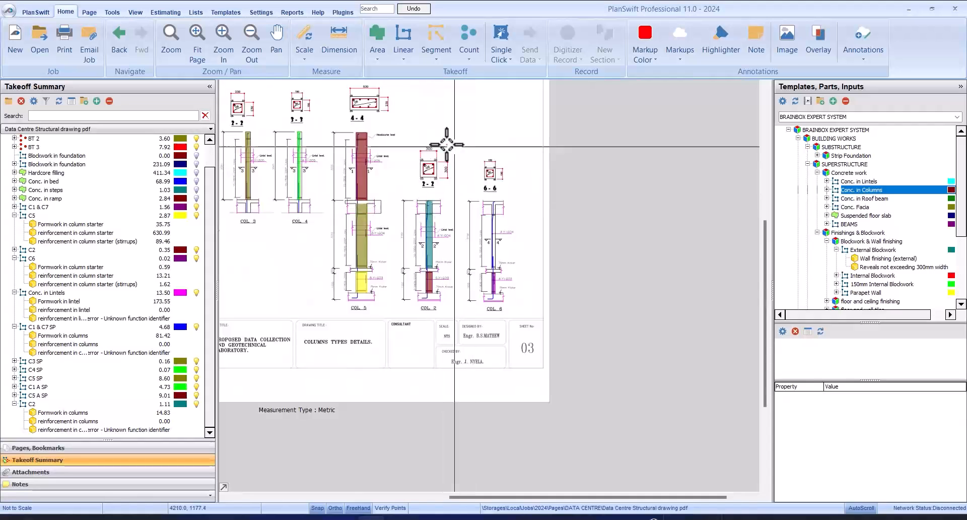
Check the number of columns in the properties of the C2 column starter takeoff and close them unchanged.
{"action": "scroll", "coordinate": [436, 144], "scroll_direction": "up", "scroll_amount": 3}
{"action": "scroll", "coordinate": [380, 153], "scroll_direction": "down", "scroll_amount": 3}
{"action": "scroll", "coordinate": [460, 204], "scroll_direction": "up", "scroll_amount": 4}
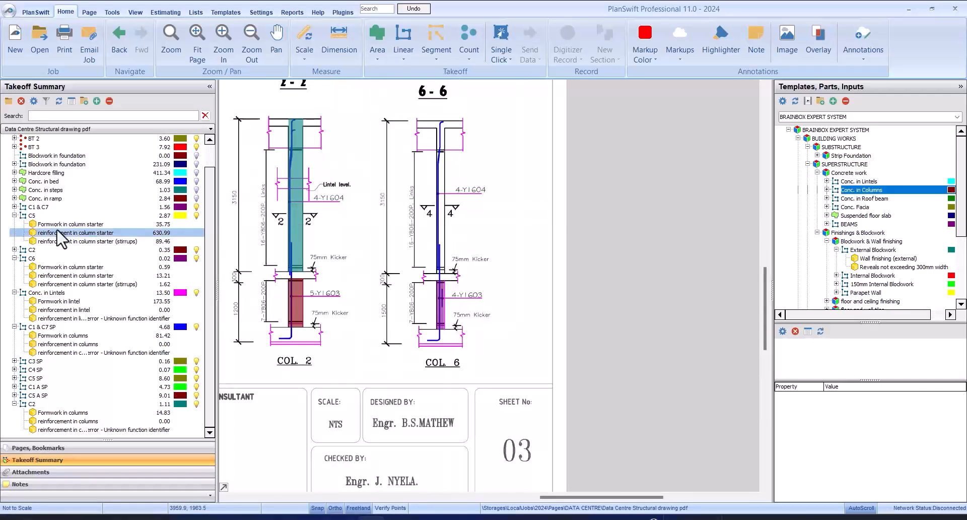
{"action": "double_click", "coordinate": [51, 249]}
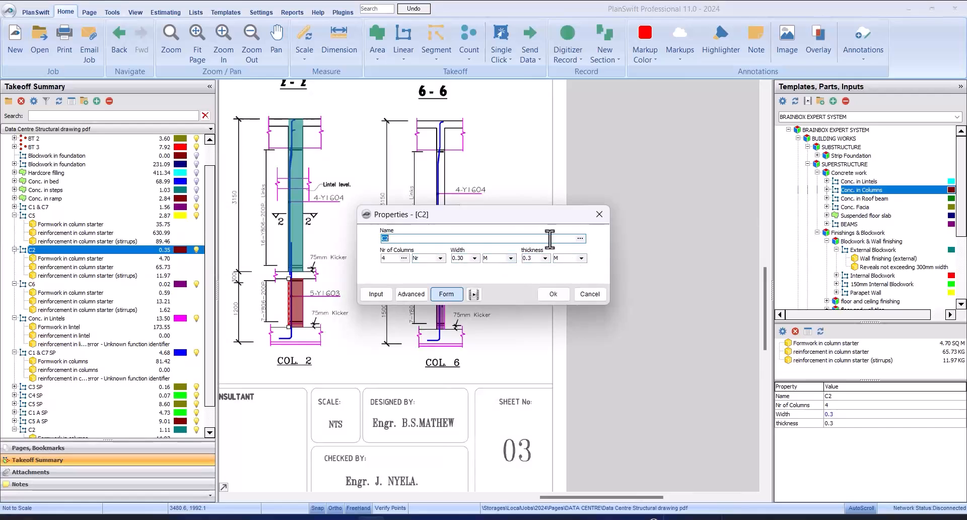
{"action": "left_click", "coordinate": [602, 220]}
{"action": "scroll", "coordinate": [426, 247], "scroll_direction": "up", "scroll_amount": 2}
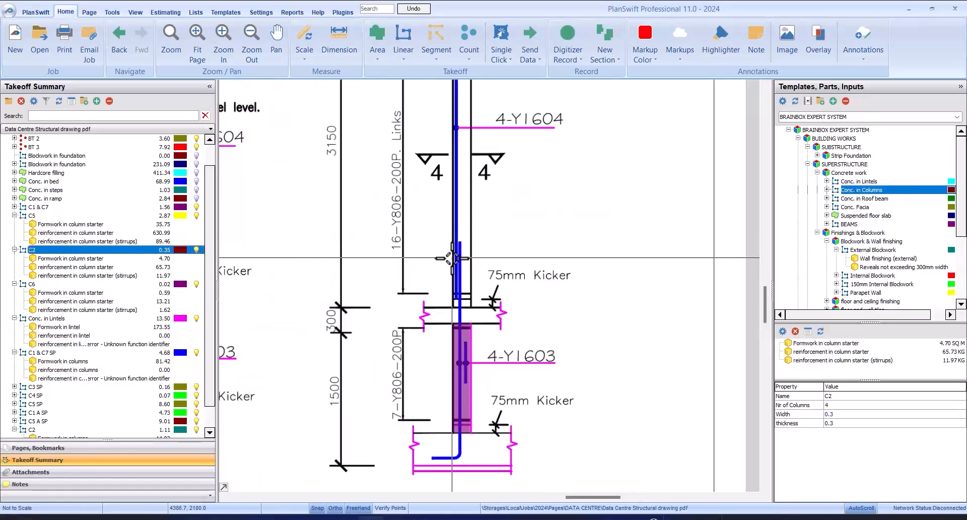
Create a Conc. in Columns takeoff named C6 SP with width 0.15 m and thickness 0.15 m.
{"action": "scroll", "coordinate": [451, 259], "scroll_direction": "down", "scroll_amount": 2}
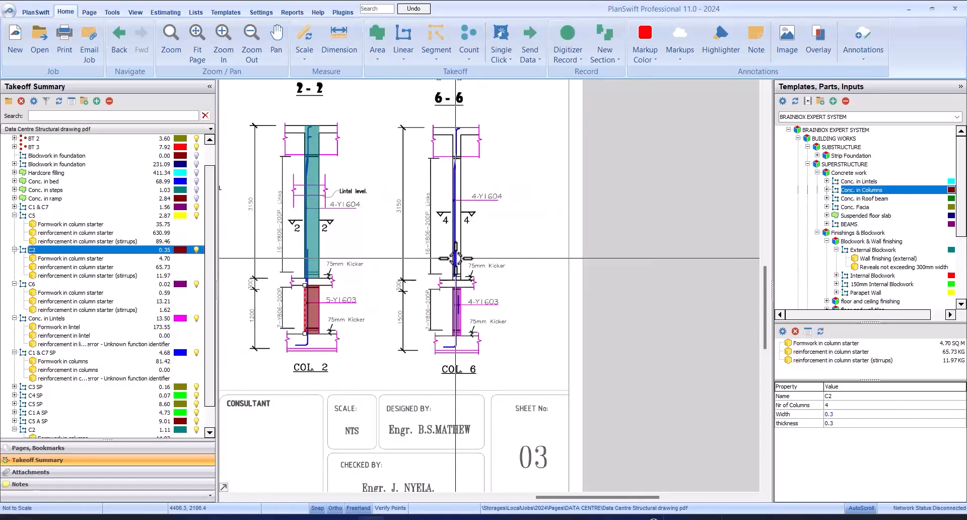
{"action": "double_click", "coordinate": [782, 191]}
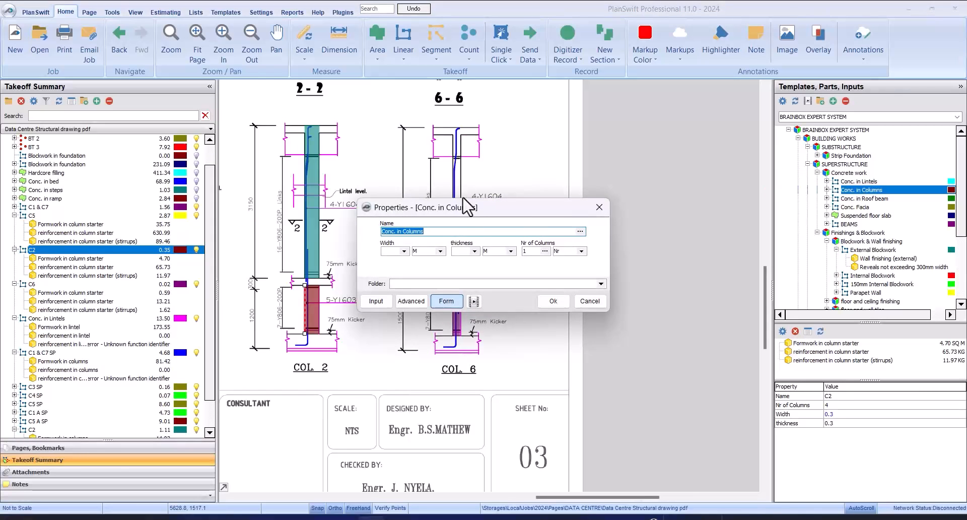
{"action": "type", "text": "C6 SP"}
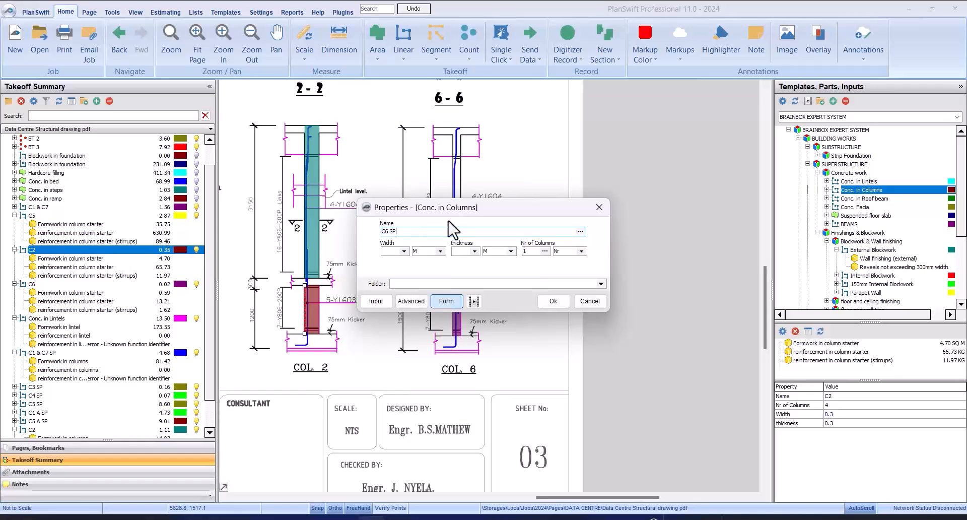
{"action": "left_click", "coordinate": [403, 251]}
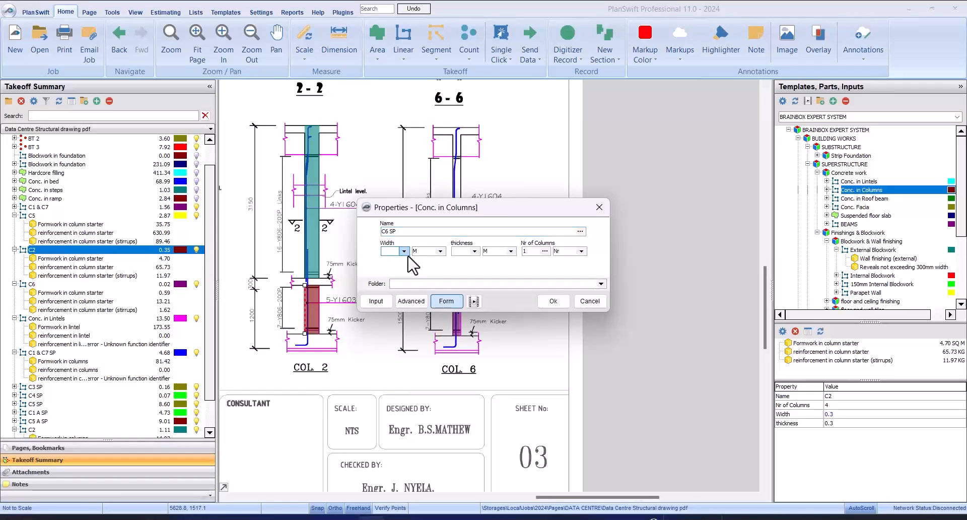
{"action": "left_click", "coordinate": [392, 252]}
{"action": "type", "text": "0.15"}
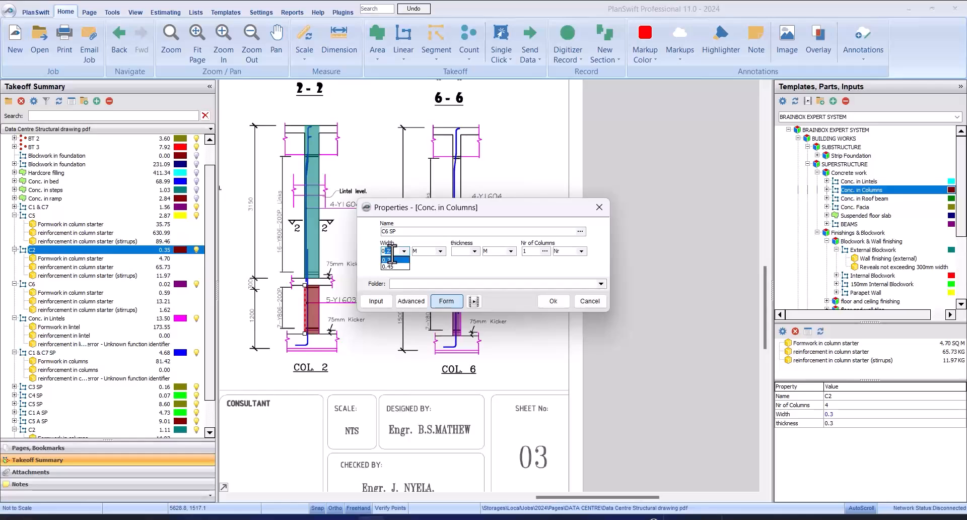
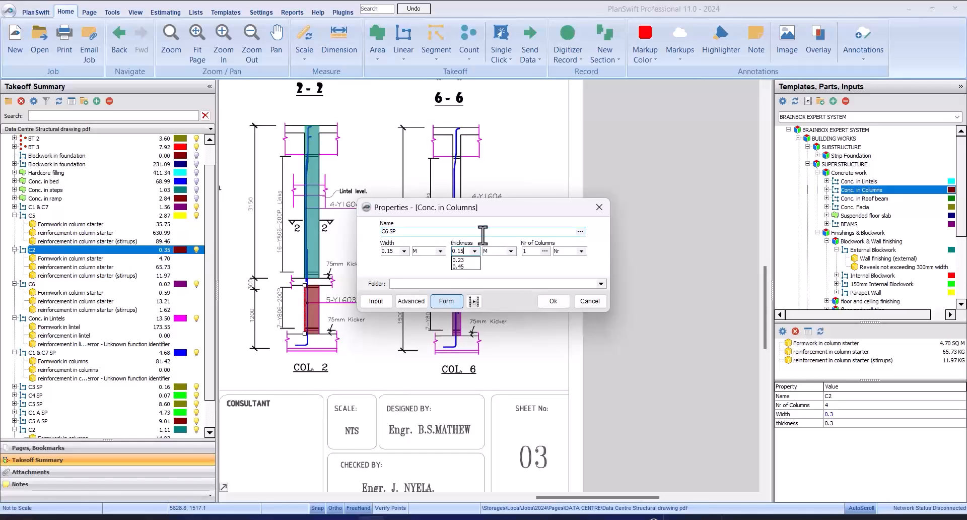
{"action": "left_click", "coordinate": [552, 305]}
{"action": "left_click", "coordinate": [553, 306]}
Measure COL. 6 from the top of the ground slab at its kicker up to the top of the upper slab, then stop recording.
{"action": "scroll", "coordinate": [448, 279], "scroll_direction": "up", "scroll_amount": 4}
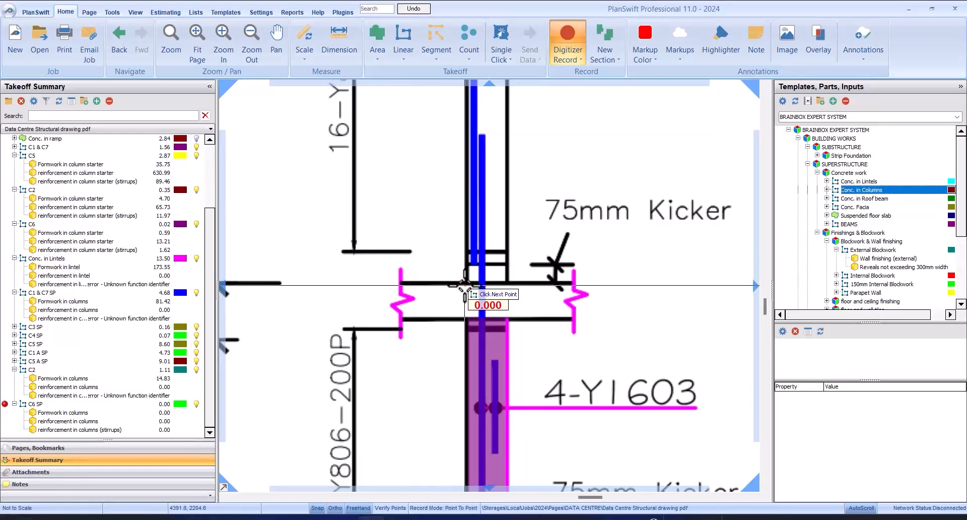
{"action": "scroll", "coordinate": [465, 285], "scroll_direction": "down", "scroll_amount": 5}
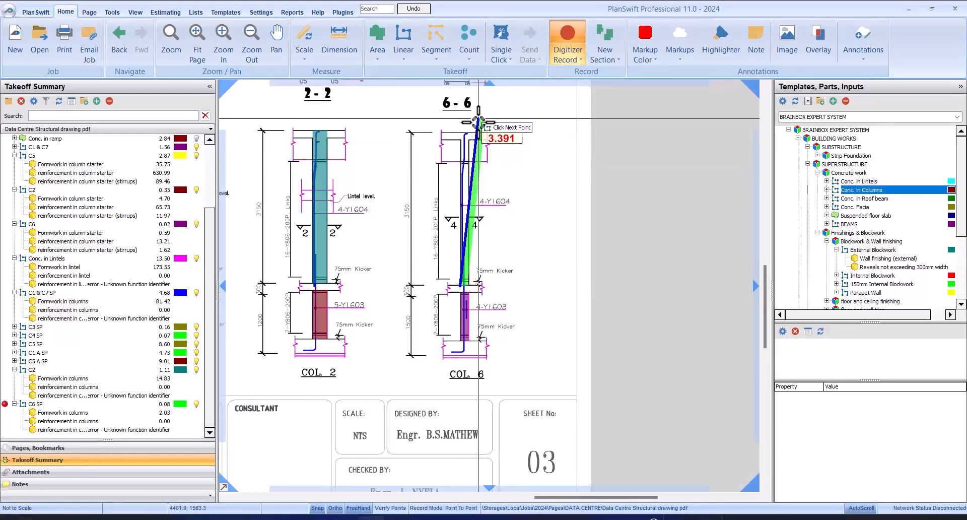
{"action": "scroll", "coordinate": [458, 135], "scroll_direction": "up", "scroll_amount": 2}
{"action": "scroll", "coordinate": [458, 135], "scroll_direction": "up", "scroll_amount": 1}
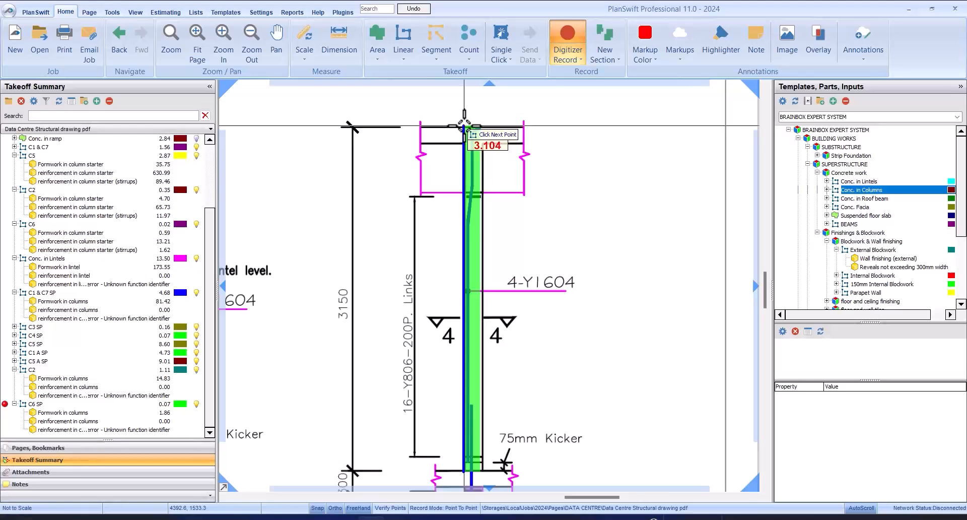
{"action": "left_click", "coordinate": [464, 125]}
{"action": "scroll", "coordinate": [464, 125], "scroll_direction": "down", "scroll_amount": 3}
{"action": "right_click", "coordinate": [497, 202]}
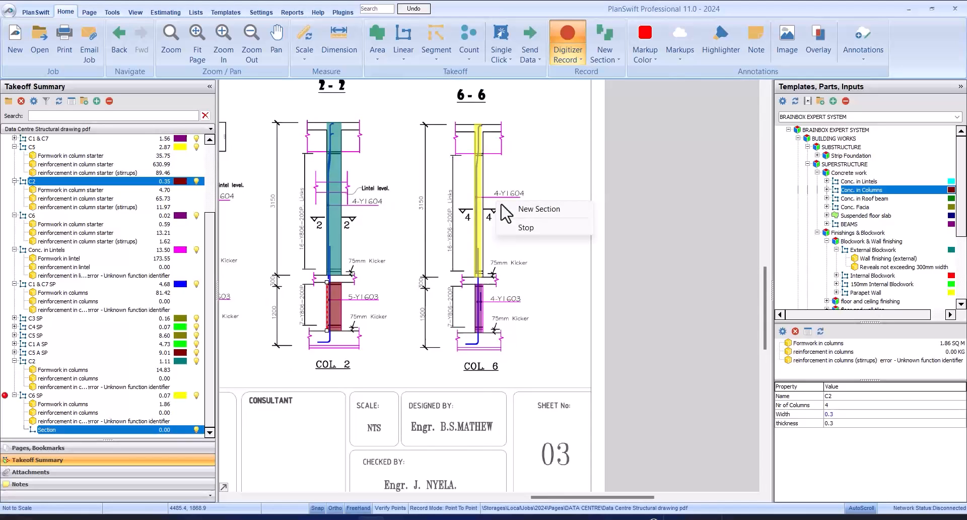
{"action": "left_click", "coordinate": [525, 227]}
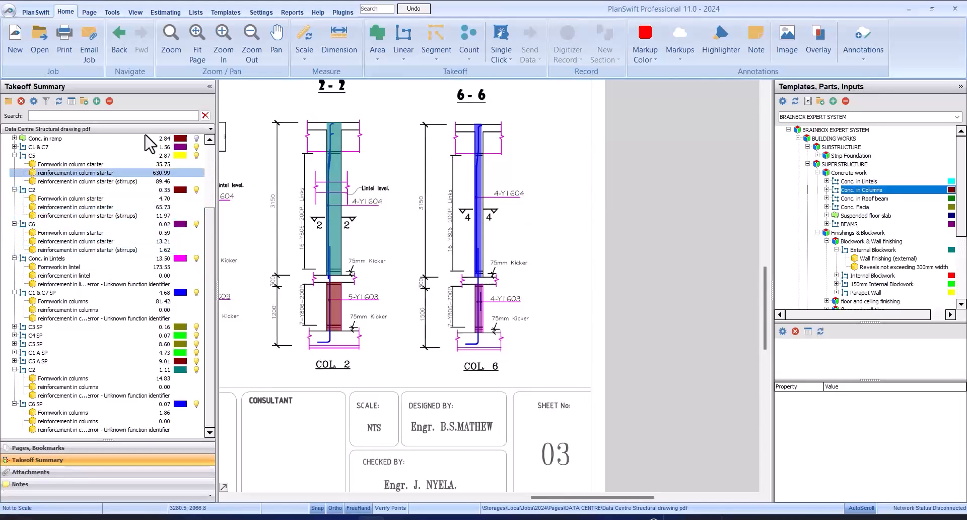
Collapse the part lists of the C5, C2 and C6 column starters and Conc. in Lintels in the takeoff summary.
{"action": "left_click", "coordinate": [15, 149]}
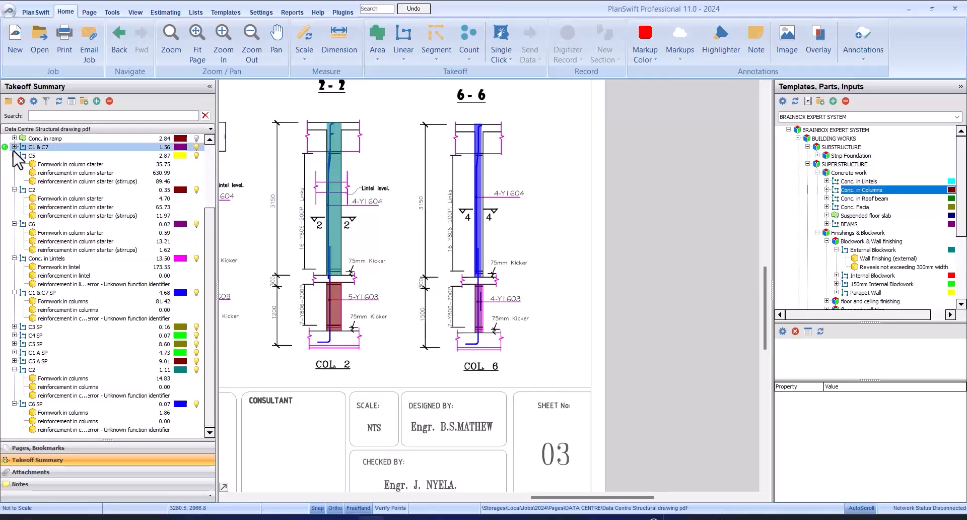
{"action": "left_click", "coordinate": [14, 156]}
{"action": "left_click", "coordinate": [15, 190]}
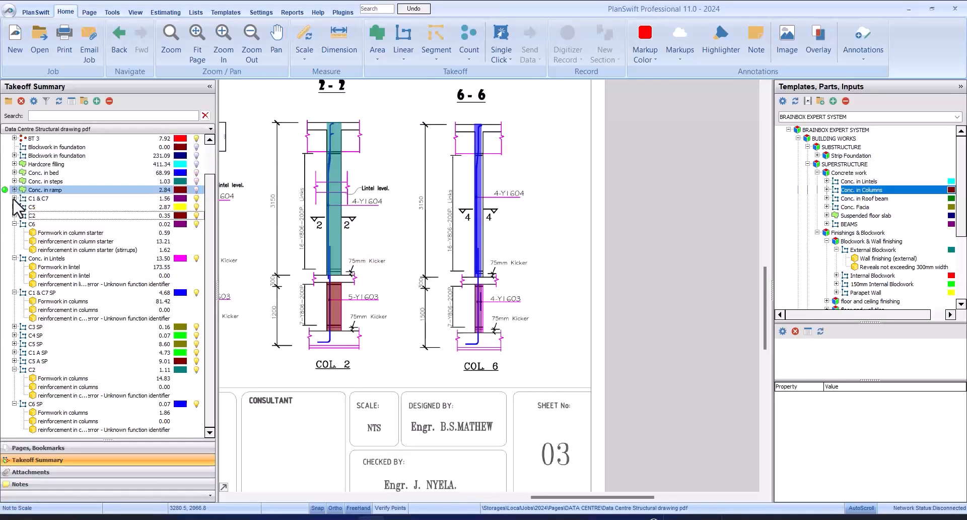
{"action": "left_click", "coordinate": [15, 224]}
{"action": "left_click", "coordinate": [14, 259]}
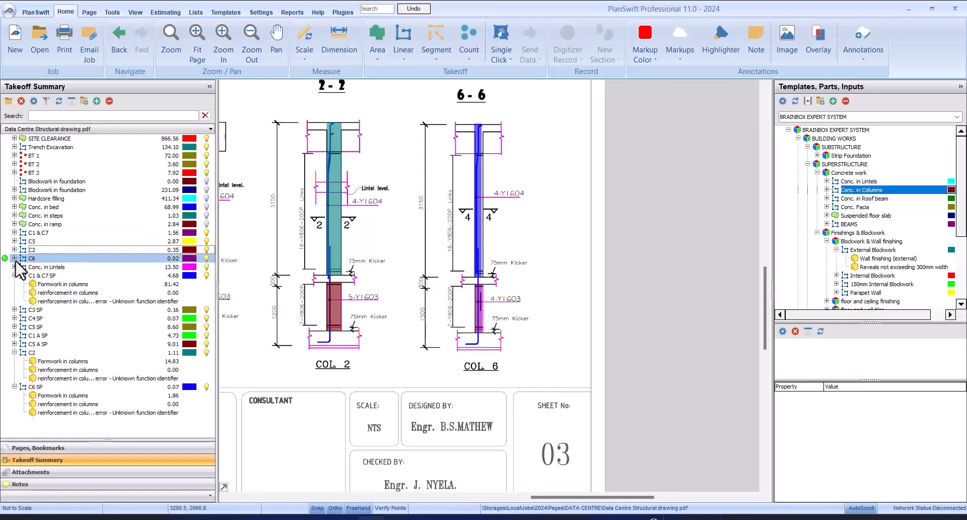
{"action": "left_click", "coordinate": [14, 258]}
{"action": "left_click", "coordinate": [15, 250]}
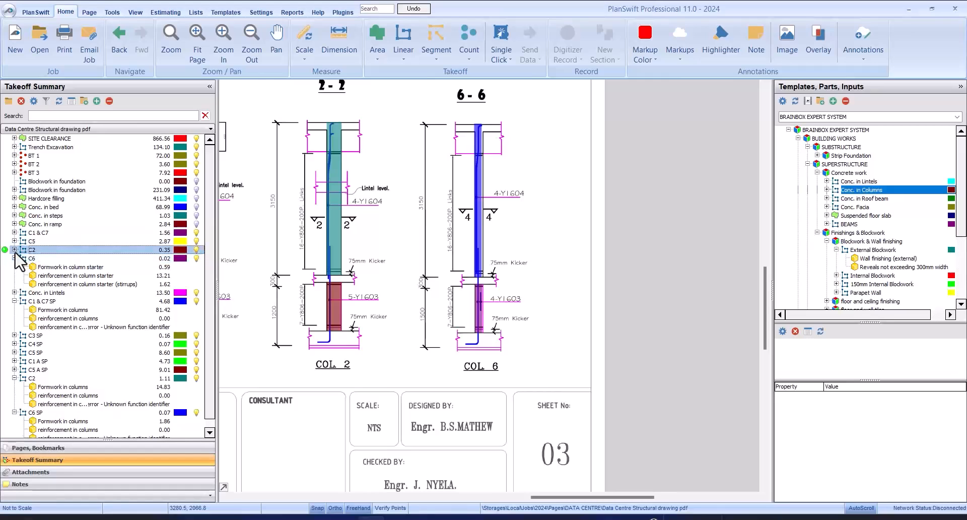
{"action": "left_click", "coordinate": [14, 249]}
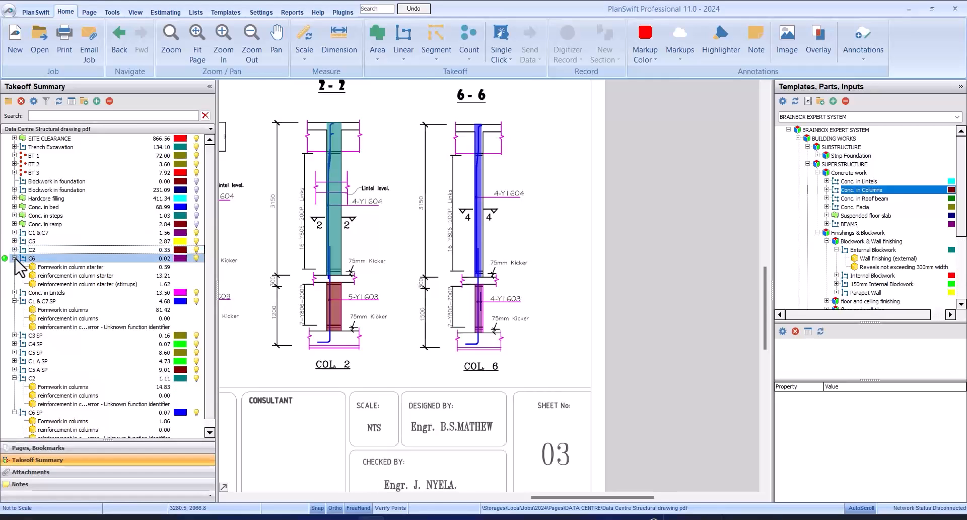
{"action": "left_click", "coordinate": [15, 258]}
{"action": "left_click", "coordinate": [20, 267]}
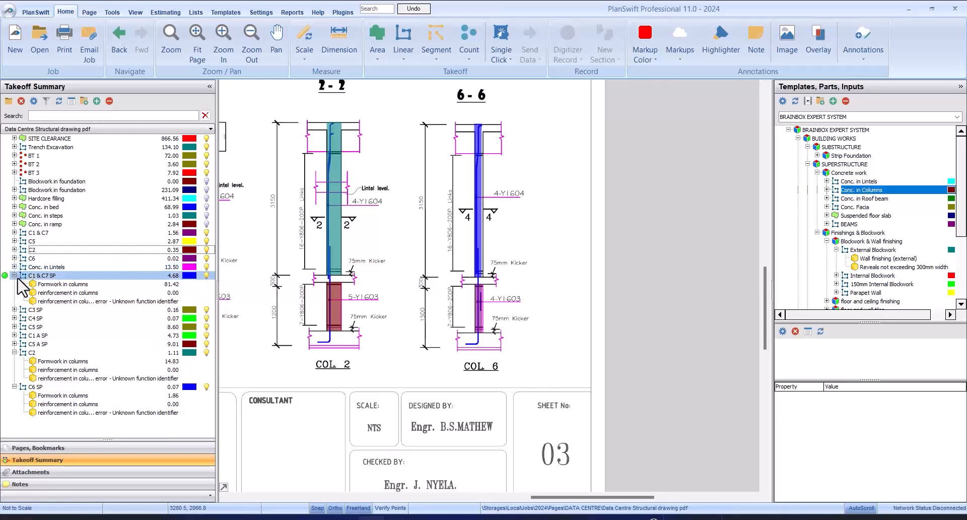
Select the C1 & C7 SP takeoff and examine which column storey it covers on the column details drawing.
{"action": "left_click", "coordinate": [37, 276]}
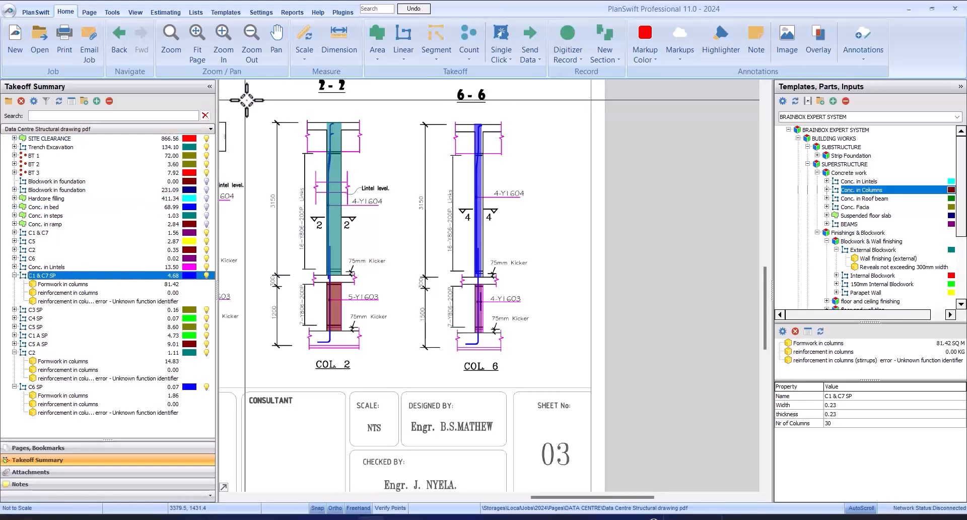
{"action": "scroll", "coordinate": [353, 171], "scroll_direction": "down", "scroll_amount": 3}
{"action": "scroll", "coordinate": [325, 165], "scroll_direction": "up", "scroll_amount": 3}
{"action": "scroll", "coordinate": [495, 218], "scroll_direction": "down", "scroll_amount": 3}
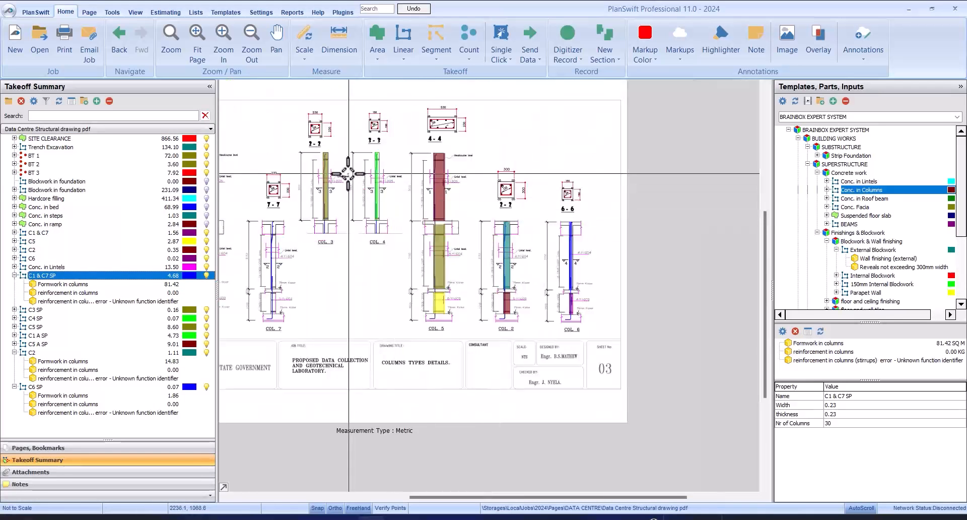
{"action": "scroll", "coordinate": [325, 172], "scroll_direction": "up", "scroll_amount": 3}
{"action": "scroll", "coordinate": [476, 193], "scroll_direction": "down", "scroll_amount": 3}
{"action": "scroll", "coordinate": [387, 220], "scroll_direction": "up", "scroll_amount": 3}
{"action": "scroll", "coordinate": [395, 208], "scroll_direction": "down", "scroll_amount": 3}
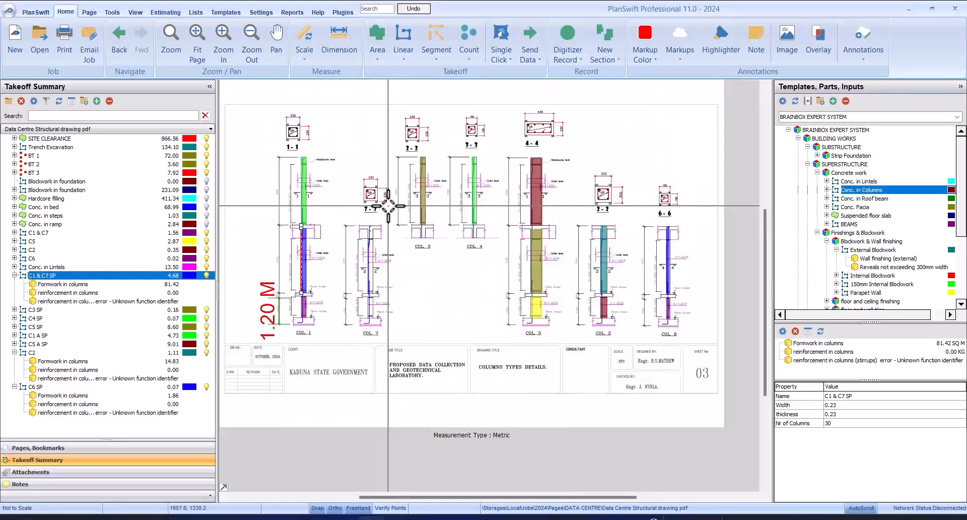
{"action": "scroll", "coordinate": [330, 209], "scroll_direction": "up", "scroll_amount": 3}
{"action": "left_click", "coordinate": [330, 209]}
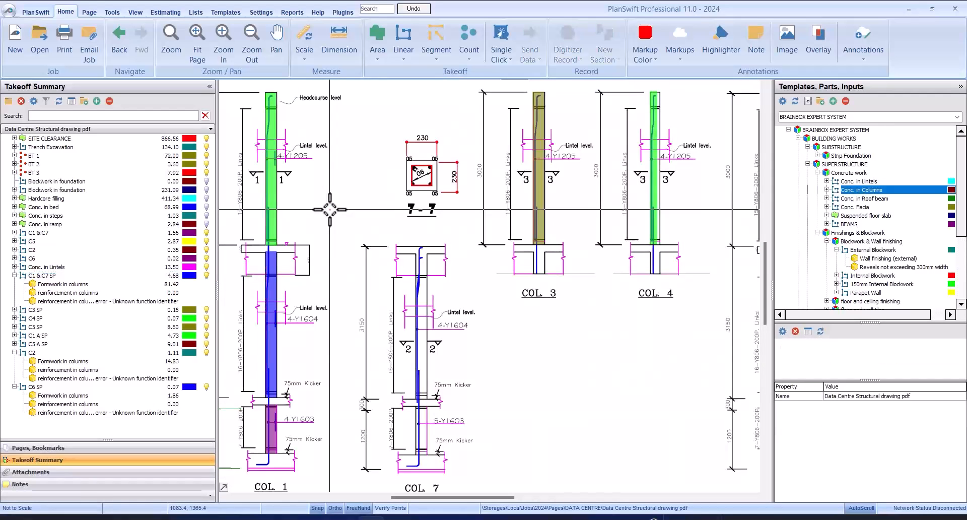
{"action": "scroll", "coordinate": [330, 209], "scroll_direction": "down", "scroll_amount": 3}
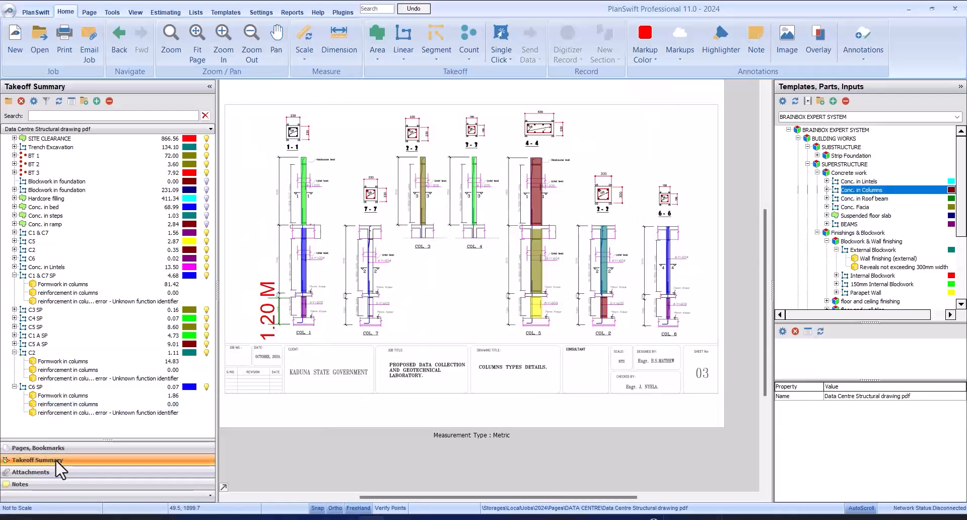
Set the C1 & C7 SP column reinforcement to a 16 mm bar diameter and a bar weight of 1.577 kg.
{"action": "left_click", "coordinate": [76, 316]}
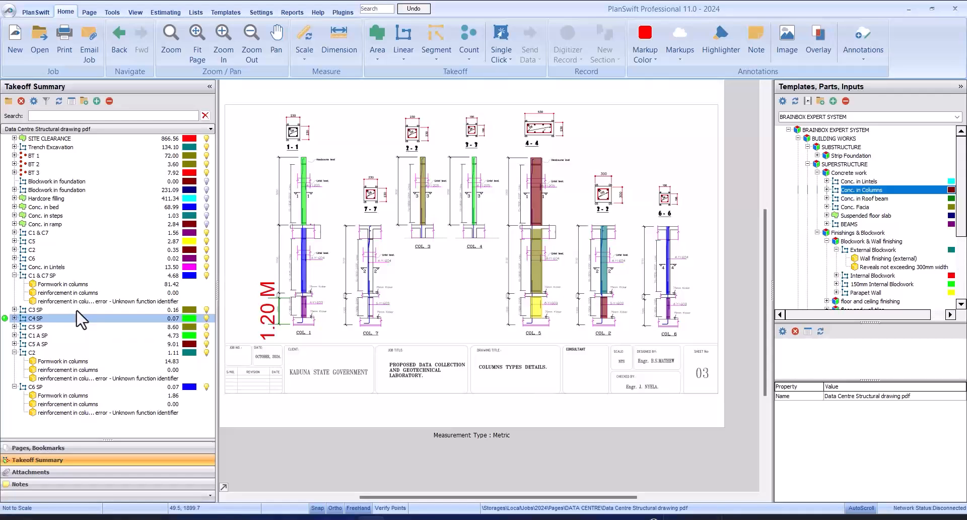
{"action": "left_click", "coordinate": [120, 301]}
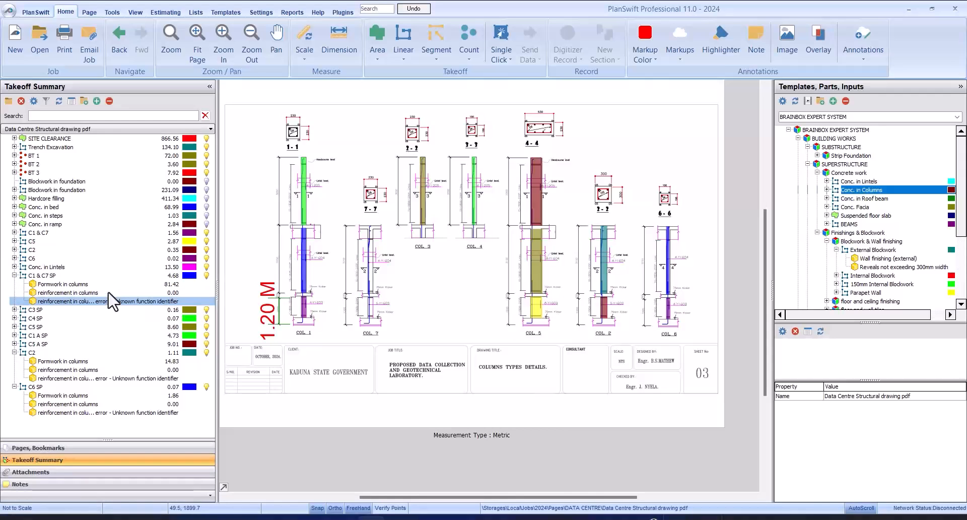
{"action": "left_click", "coordinate": [108, 292]}
{"action": "scroll", "coordinate": [304, 252], "scroll_direction": "up", "scroll_amount": 3}
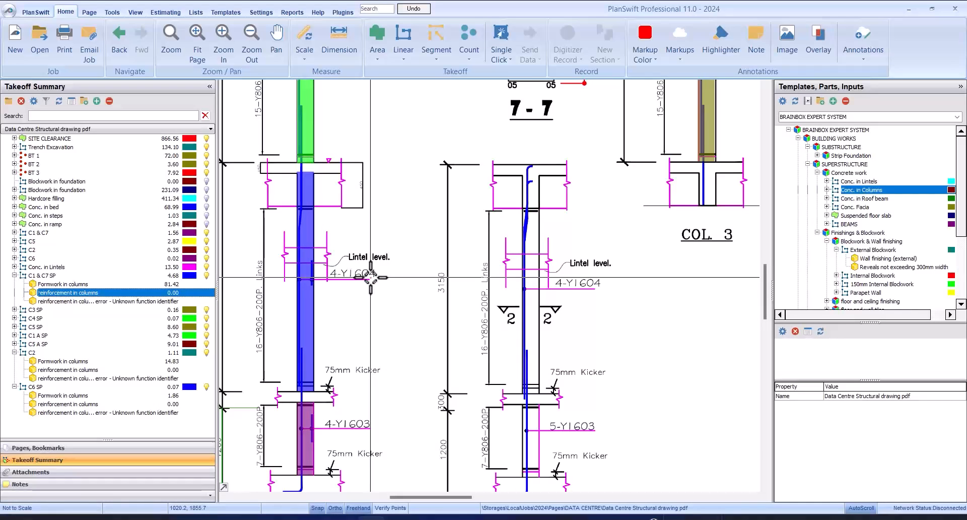
{"action": "scroll", "coordinate": [370, 277], "scroll_direction": "down", "scroll_amount": 3}
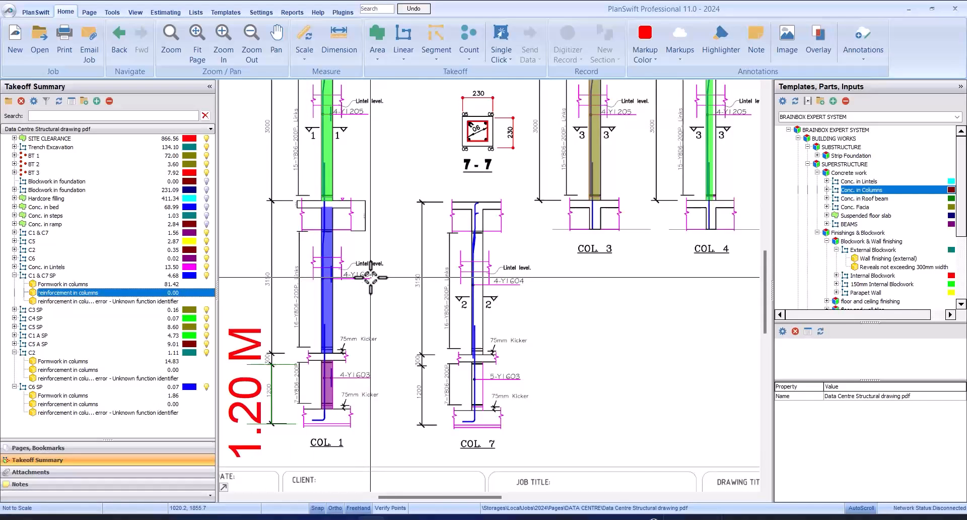
{"action": "double_click", "coordinate": [91, 292]}
{"action": "left_click", "coordinate": [460, 312]}
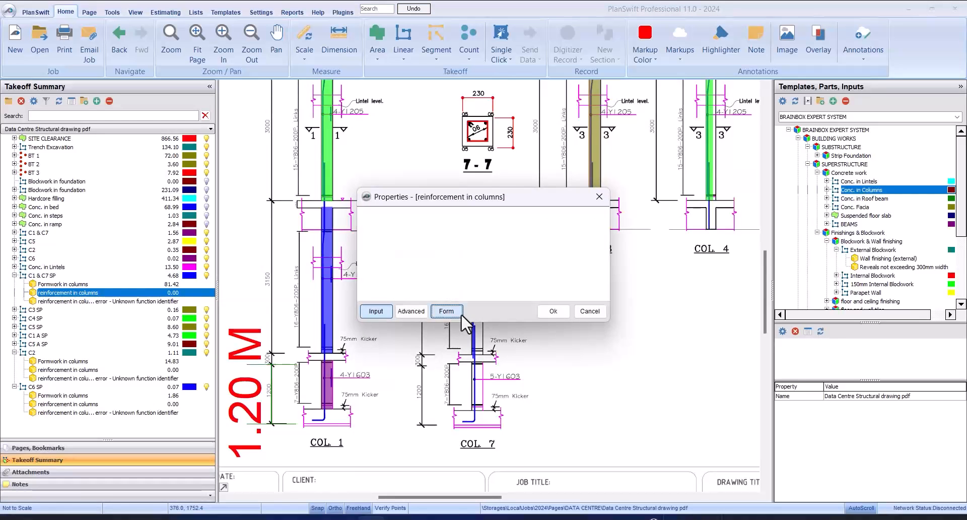
{"action": "left_click_drag", "start_coordinate": [395, 297], "coordinate": [549, 228]}
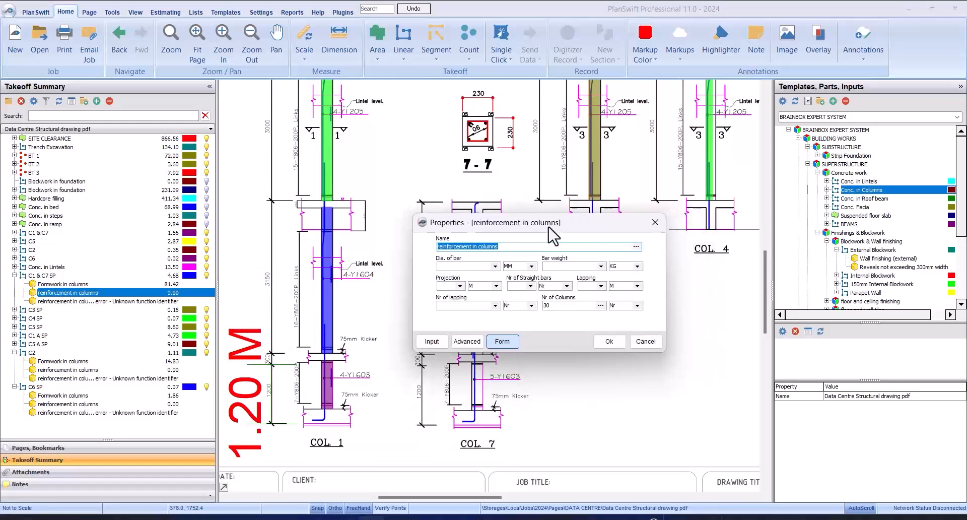
{"action": "left_click", "coordinate": [495, 266]}
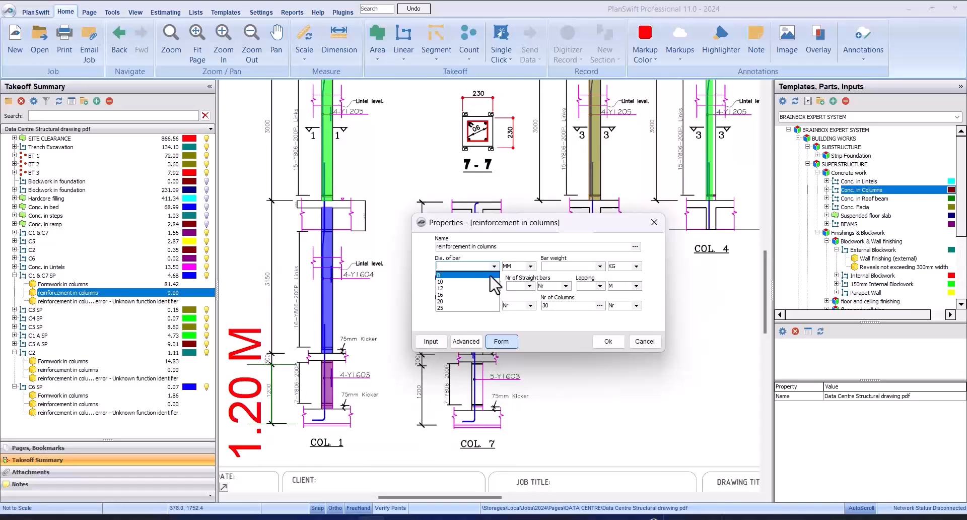
{"action": "left_click", "coordinate": [476, 300]}
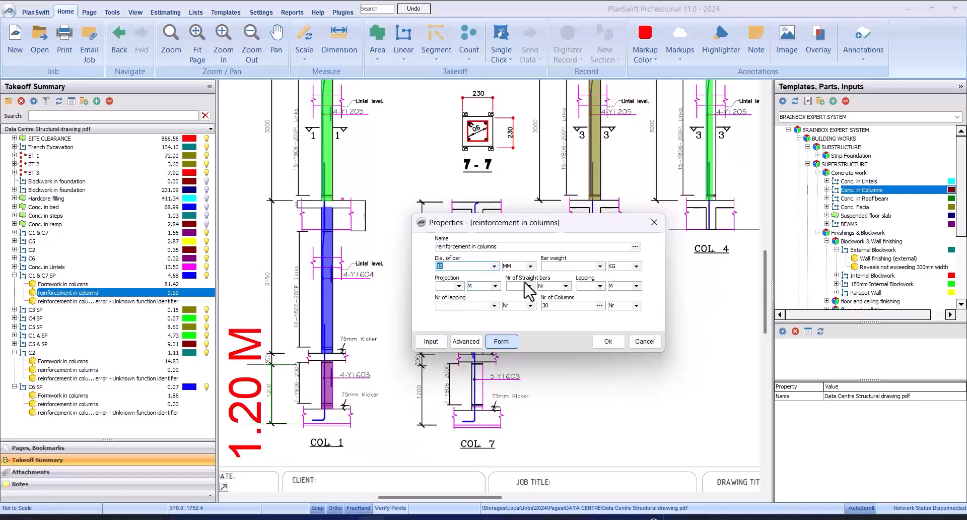
{"action": "left_click", "coordinate": [601, 266]}
{"action": "left_click", "coordinate": [547, 286]}
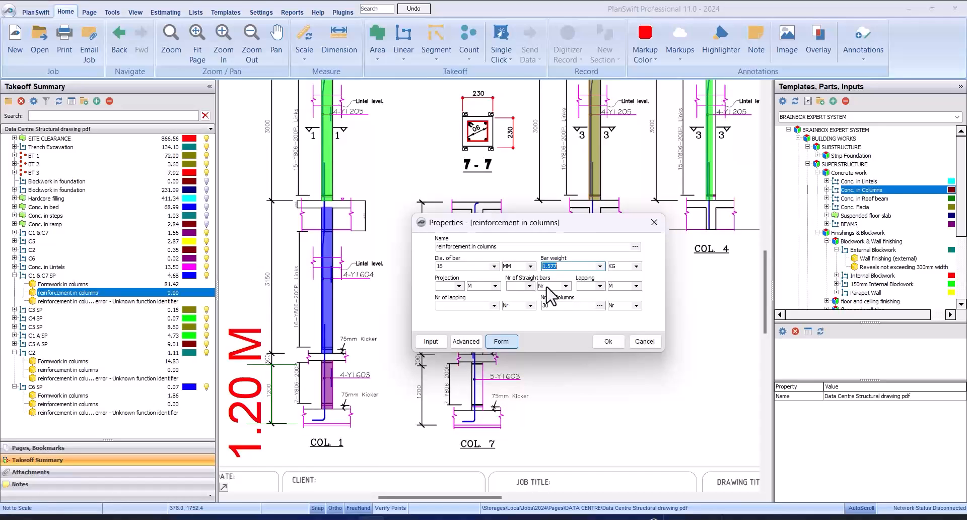
Complete the C1 & C7 SP column reinforcement with 0.70 m projection, 4 straight bars, 0.60 m lapping and 1 lapping.
{"action": "left_click", "coordinate": [459, 285]}
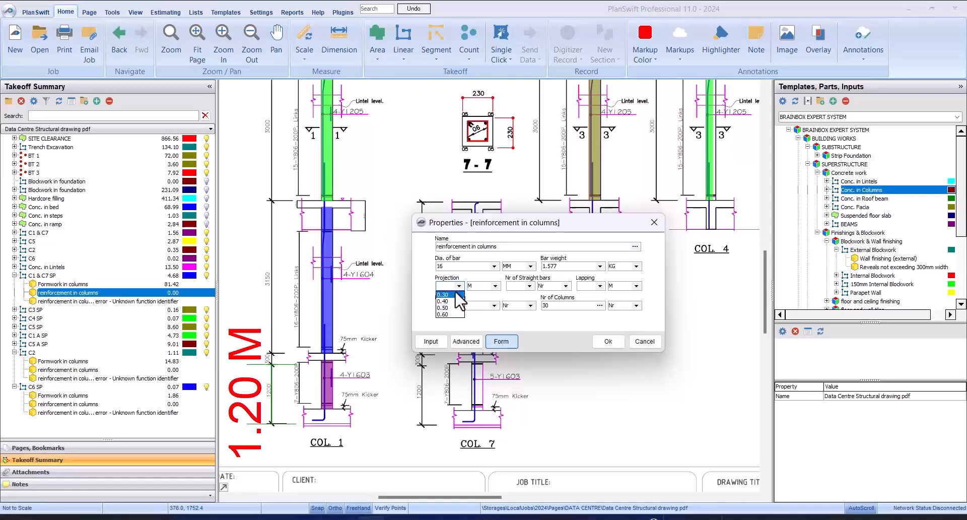
{"action": "left_click", "coordinate": [444, 286]}
{"action": "type", "text": "0.70"}
{"action": "left_click", "coordinate": [530, 286]}
{"action": "left_click", "coordinate": [524, 301]}
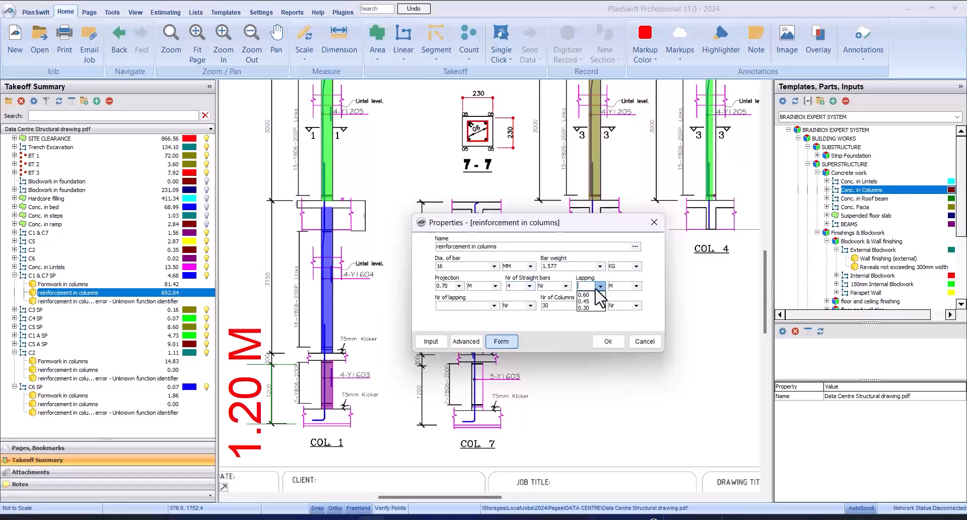
{"action": "left_click", "coordinate": [590, 295]}
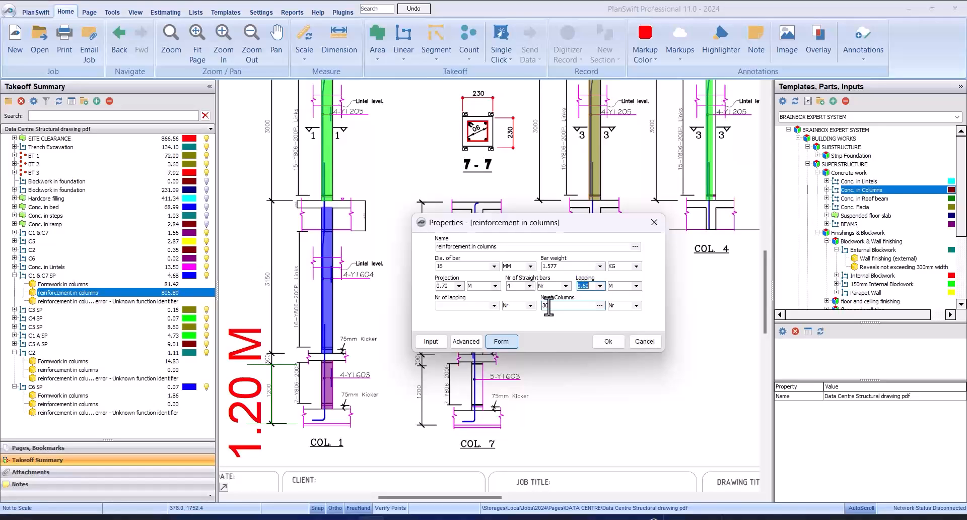
{"action": "left_click", "coordinate": [495, 306]}
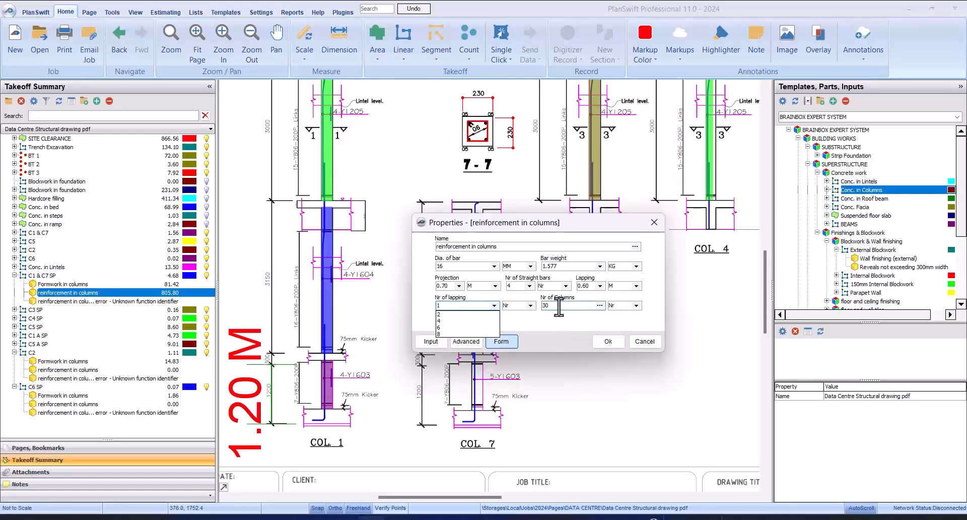
{"action": "left_click", "coordinate": [538, 330]}
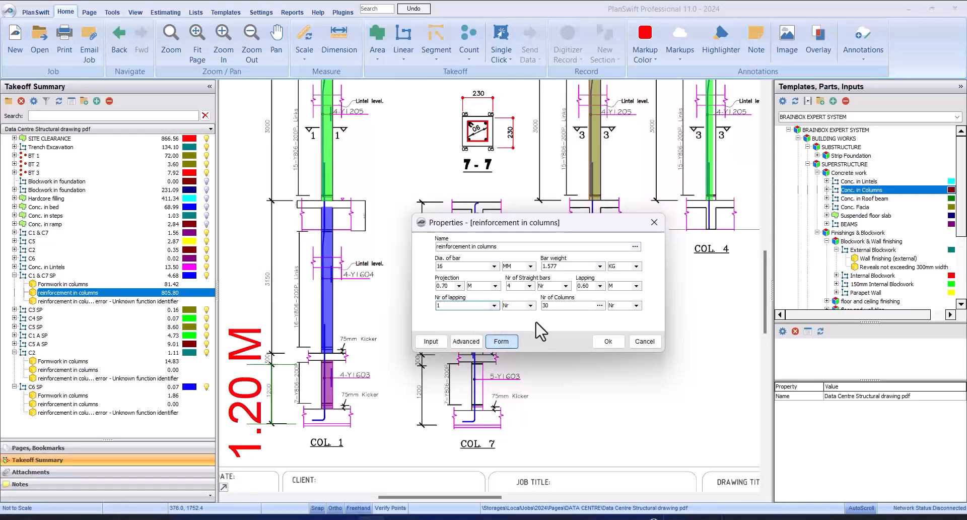
{"action": "left_click", "coordinate": [602, 341]}
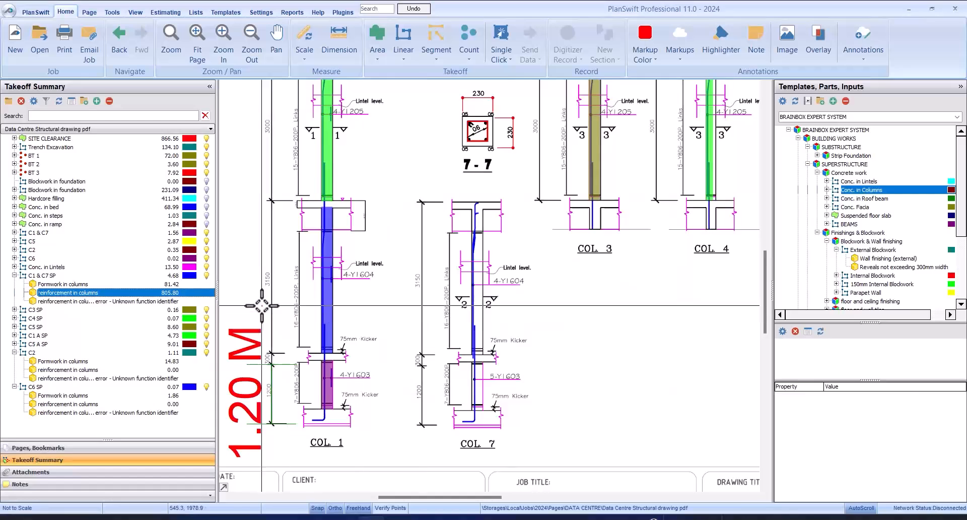
Set the C1 & C7 SP column stirrups to an 8 mm bar diameter and a bar weight of 0.394 kg.
{"action": "scroll", "coordinate": [261, 306], "scroll_direction": "down", "scroll_amount": 3}
{"action": "scroll", "coordinate": [356, 270], "scroll_direction": "up", "scroll_amount": 5}
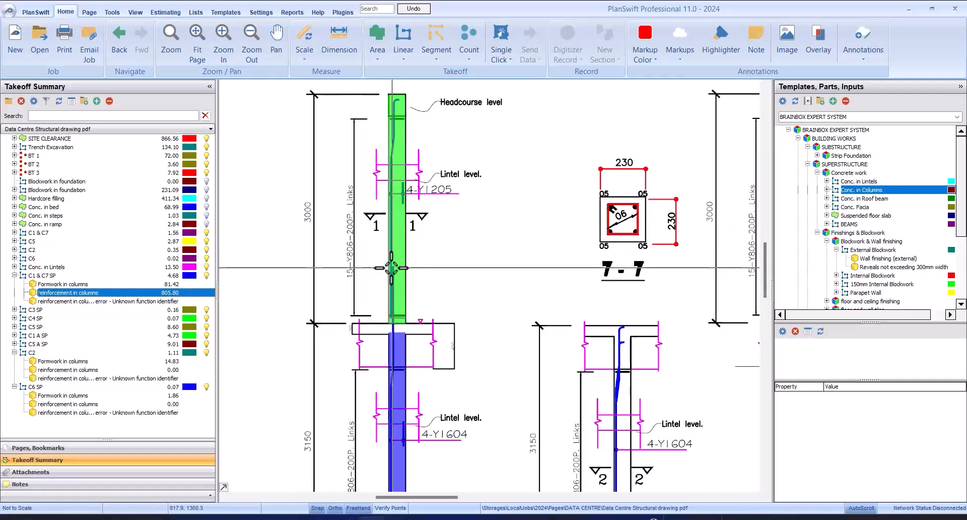
{"action": "left_click", "coordinate": [141, 302]}
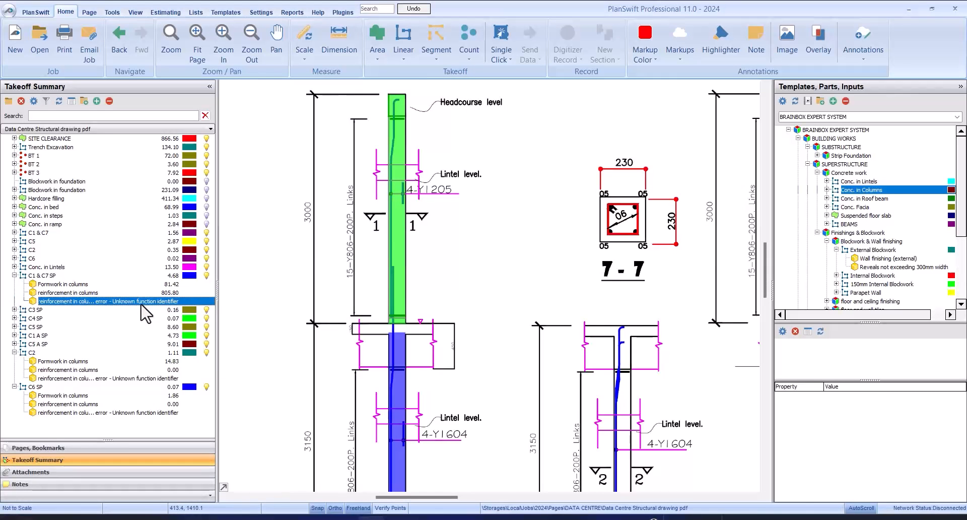
{"action": "double_click", "coordinate": [142, 304]}
{"action": "left_click", "coordinate": [445, 308]}
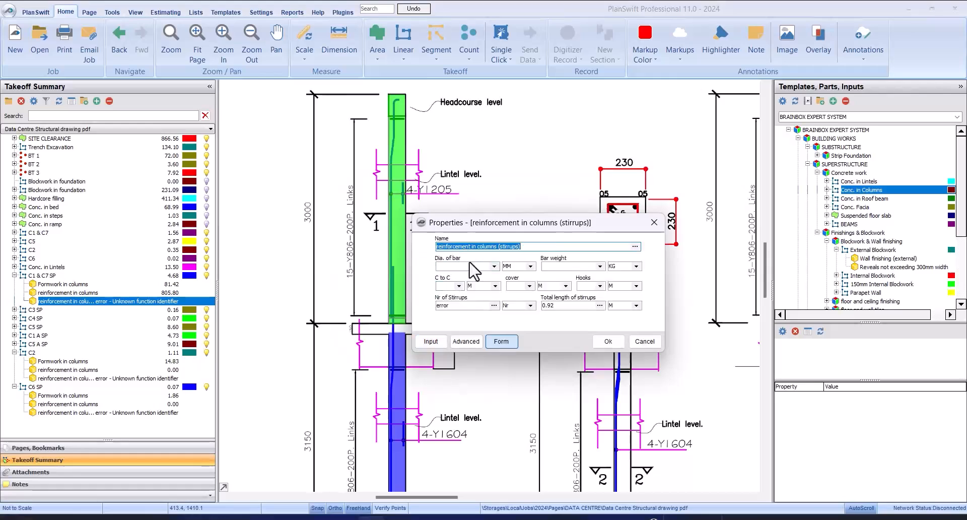
{"action": "left_click", "coordinate": [469, 266]}
{"action": "left_click", "coordinate": [453, 282]}
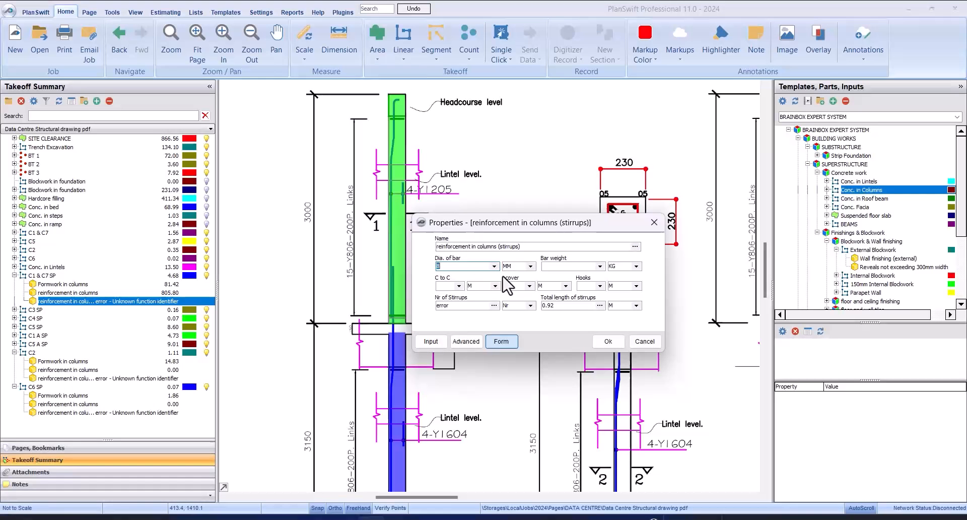
{"action": "left_click", "coordinate": [600, 266]}
{"action": "left_click", "coordinate": [574, 281]}
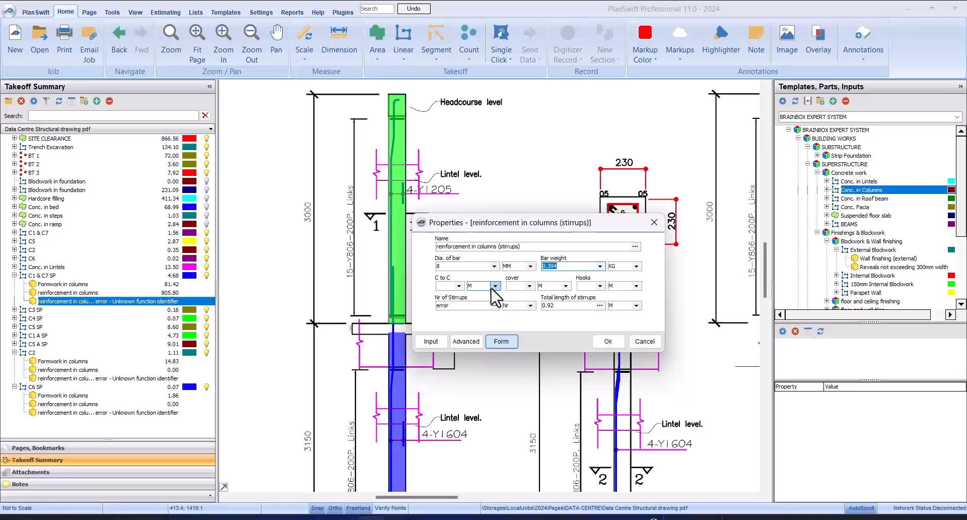
Give the C1 & C7 SP stirrups 0.20 m centre-to-centre spacing, 0.05 m cover and 0.15 m hooks, and accept the properties.
{"action": "left_click", "coordinate": [460, 286]}
{"action": "left_click", "coordinate": [451, 301]}
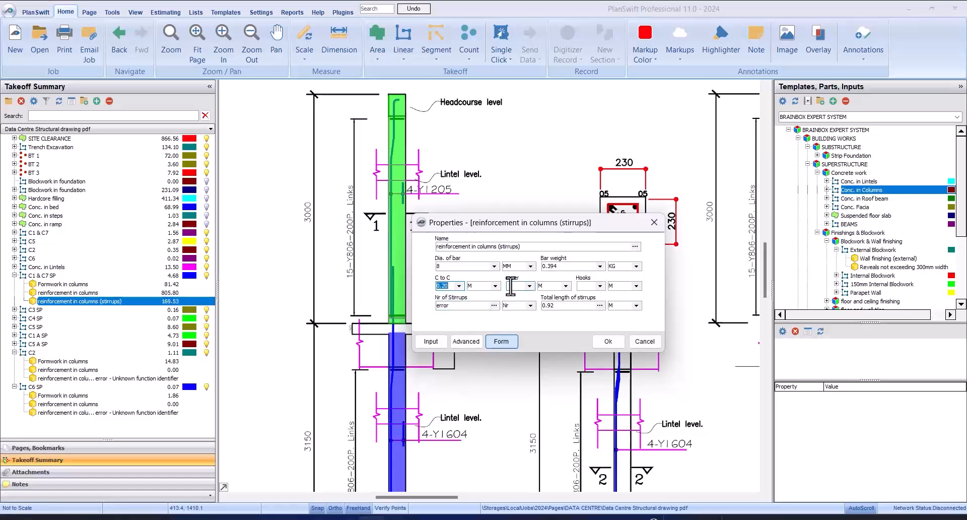
{"action": "left_click", "coordinate": [531, 286]}
{"action": "left_click", "coordinate": [516, 301]}
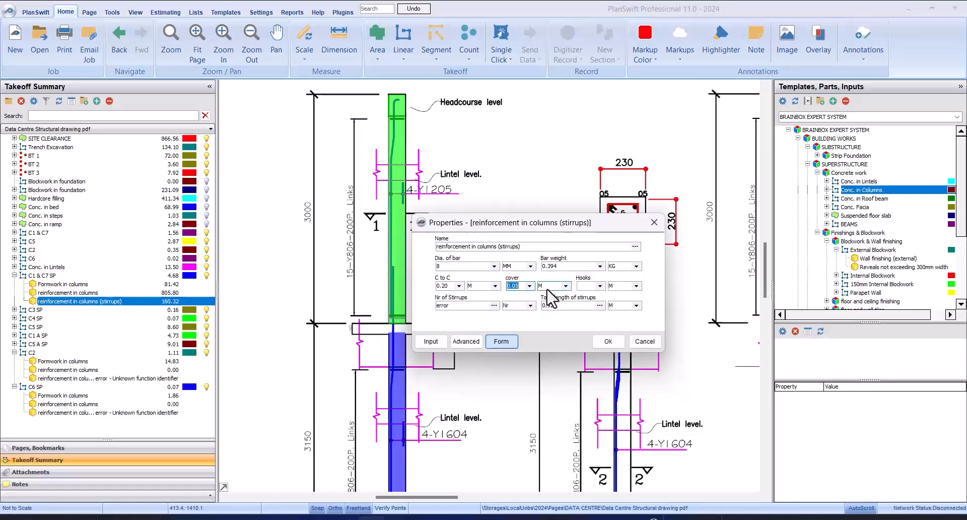
{"action": "left_click", "coordinate": [600, 286]}
{"action": "left_click", "coordinate": [597, 308]}
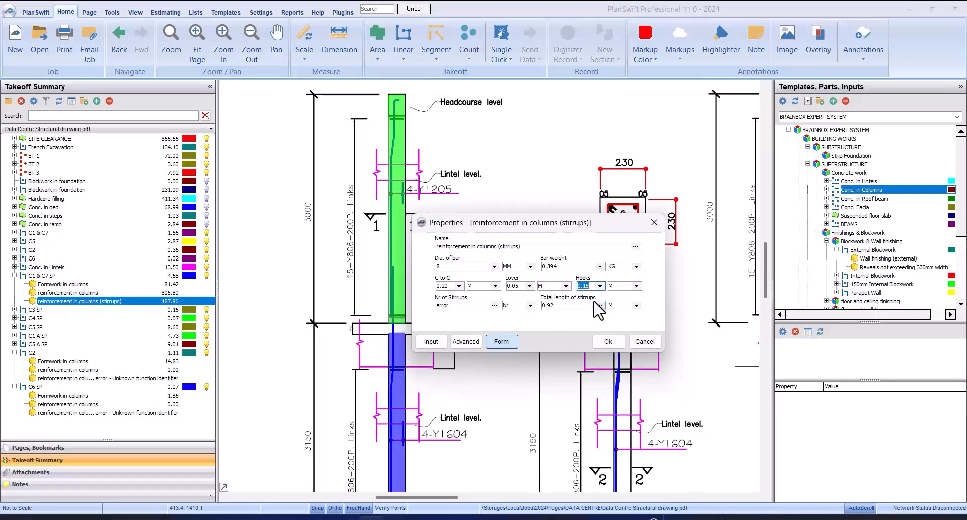
{"action": "left_click", "coordinate": [608, 341]}
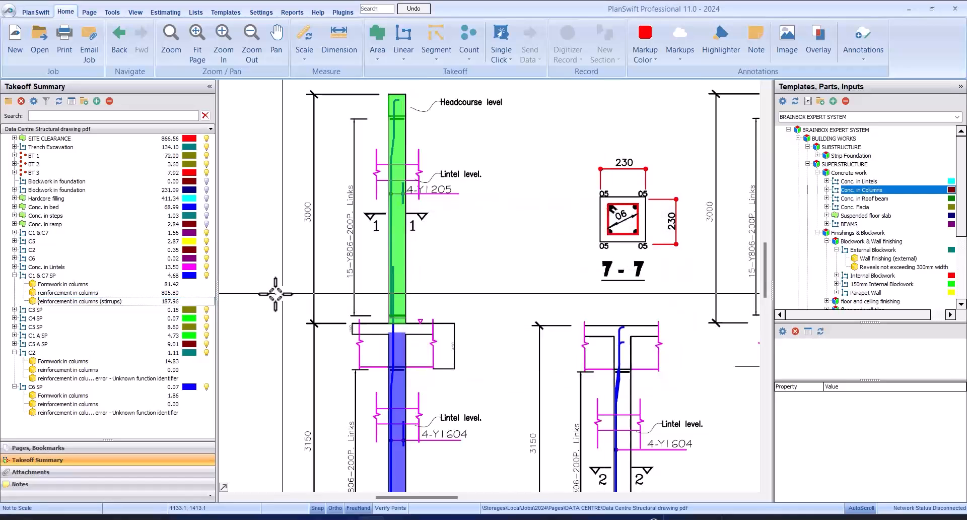
Collapse the part list of C1 & C7 SP and expand that of C1 A SP in the takeoff summary.
{"action": "left_click", "coordinate": [93, 275]}
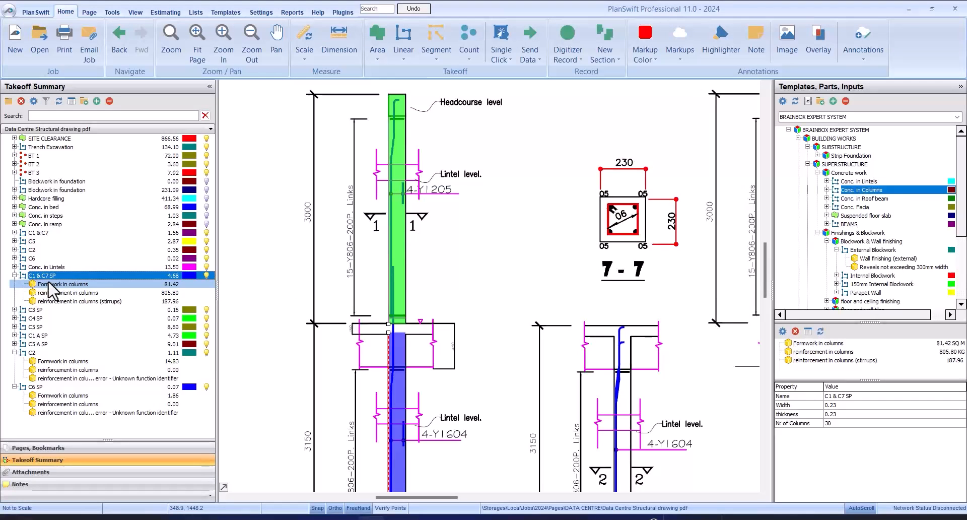
{"action": "left_click", "coordinate": [15, 276]}
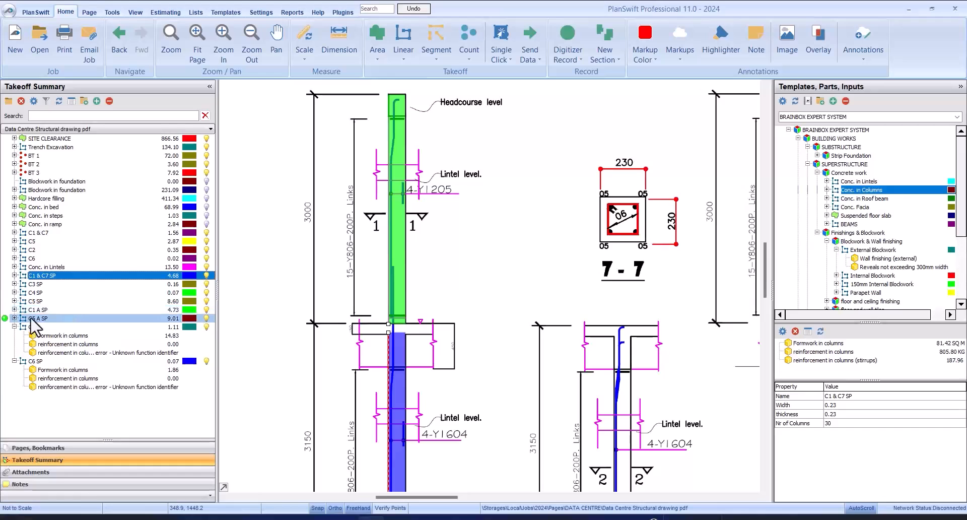
{"action": "left_click", "coordinate": [20, 310]}
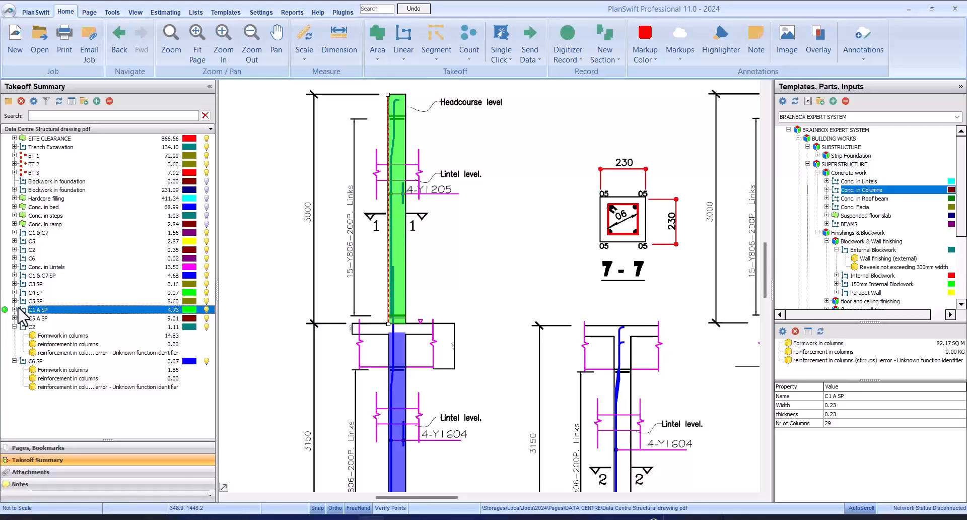
{"action": "left_click", "coordinate": [14, 310]}
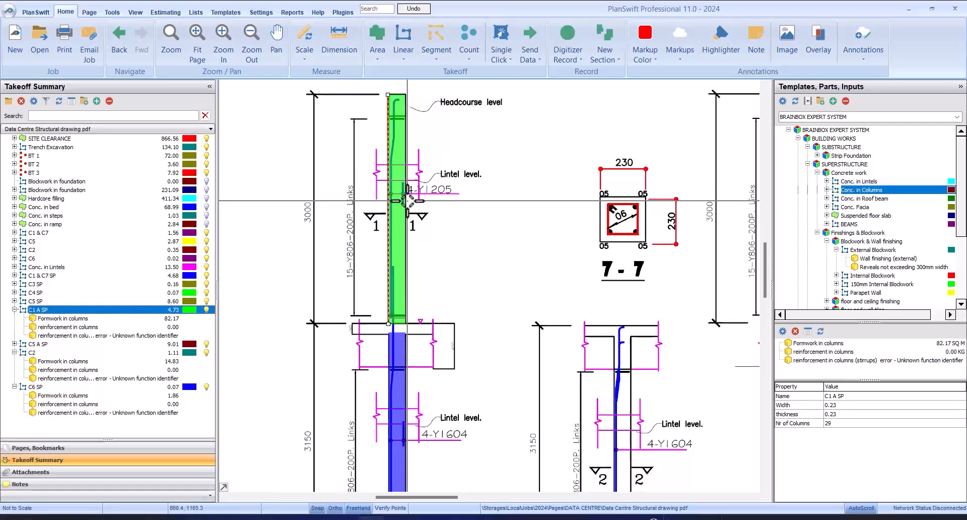
Set the C1 A SP column reinforcement to a 12 mm bar diameter and a bar weight of 0.888 kg.
{"action": "double_click", "coordinate": [126, 329]}
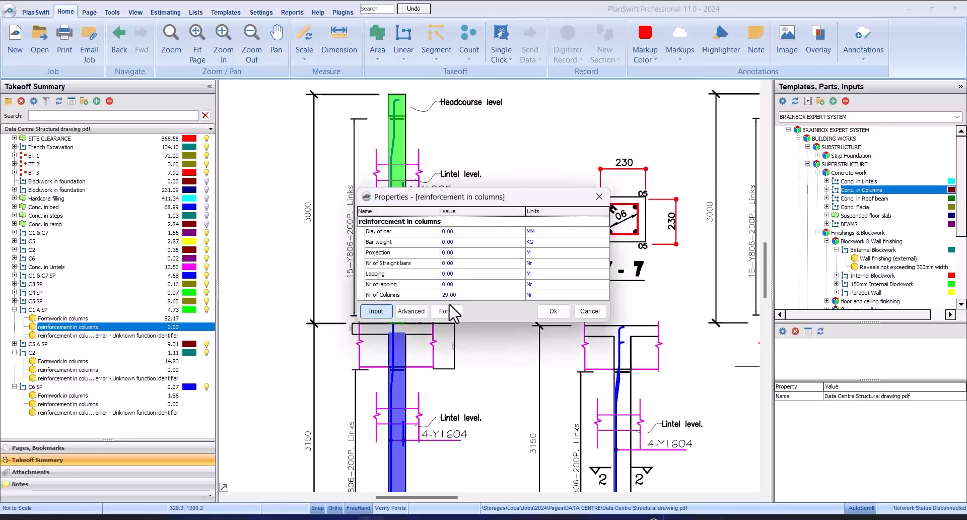
{"action": "left_click", "coordinate": [448, 310]}
{"action": "left_click", "coordinate": [494, 266]}
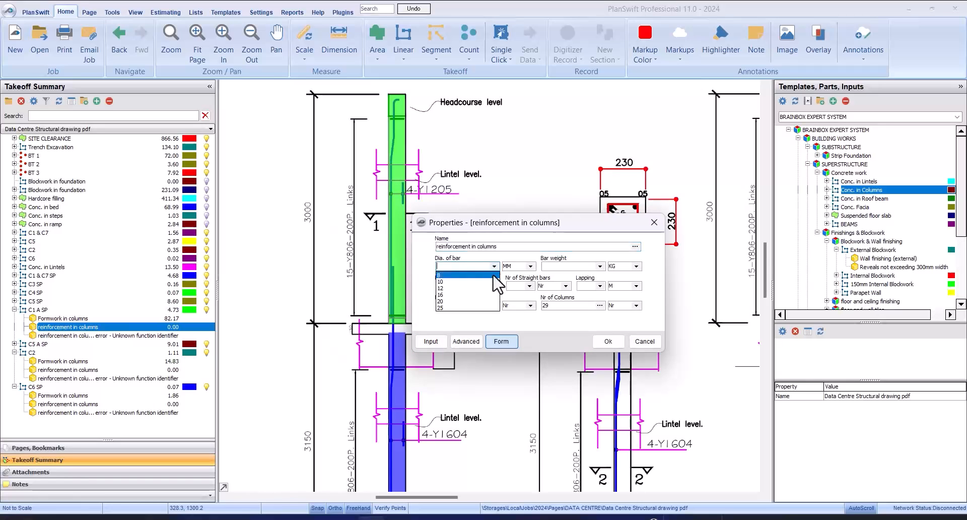
{"action": "left_click", "coordinate": [491, 288]}
{"action": "left_click", "coordinate": [601, 266]}
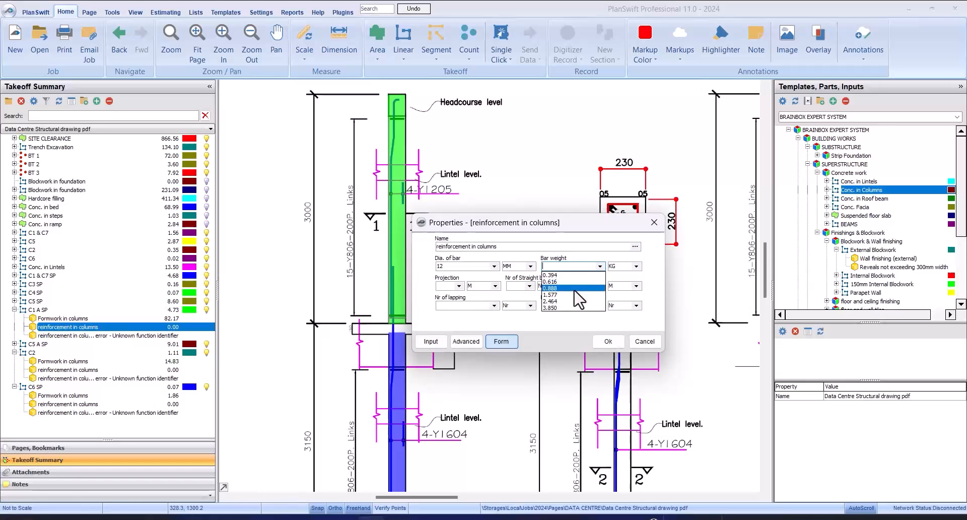
{"action": "left_click", "coordinate": [550, 289]}
Complete the C1 A SP column reinforcement with no projection, 4 straight bars, 0.60 m lapping and 1 lapping.
{"action": "left_click", "coordinate": [459, 286]}
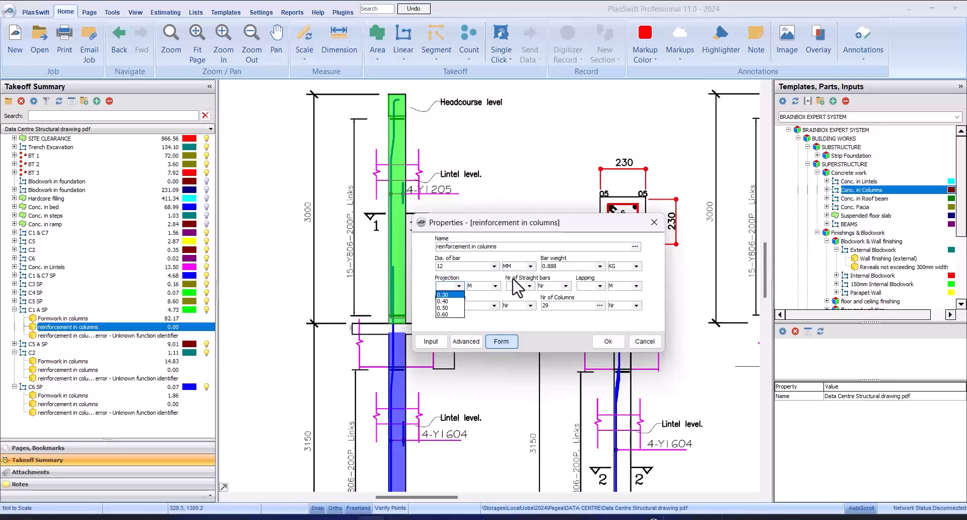
{"action": "left_click", "coordinate": [529, 286]}
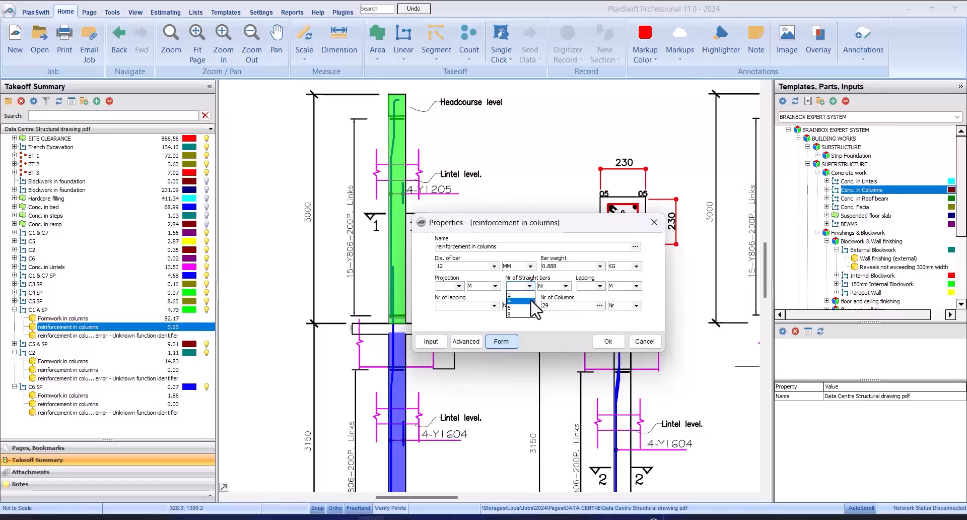
{"action": "left_click", "coordinate": [531, 301]}
{"action": "left_click", "coordinate": [600, 285]}
{"action": "left_click", "coordinate": [599, 302]}
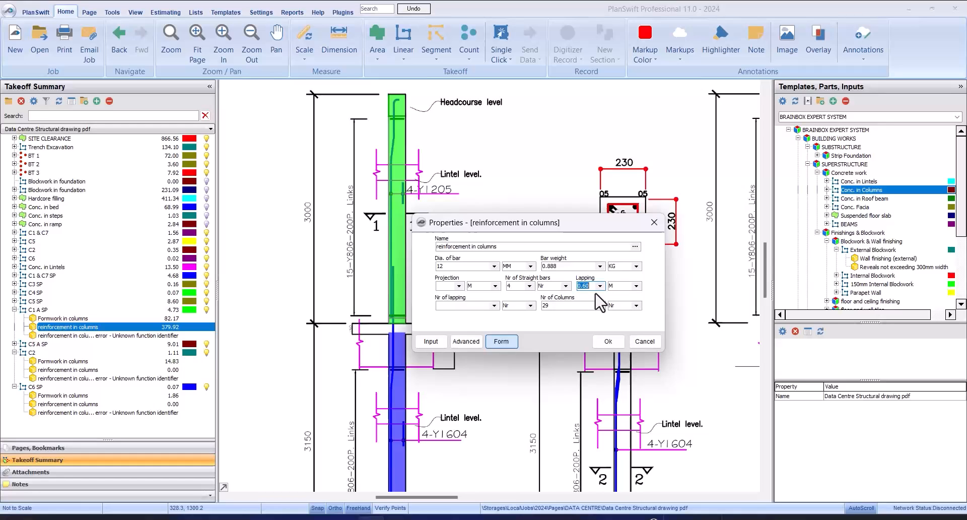
{"action": "left_click", "coordinate": [495, 306]}
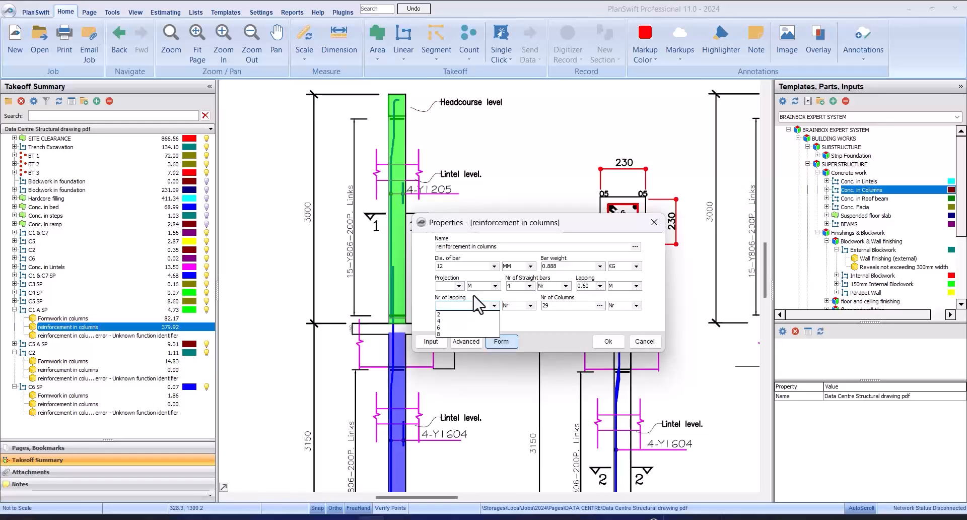
{"action": "left_click", "coordinate": [567, 327]}
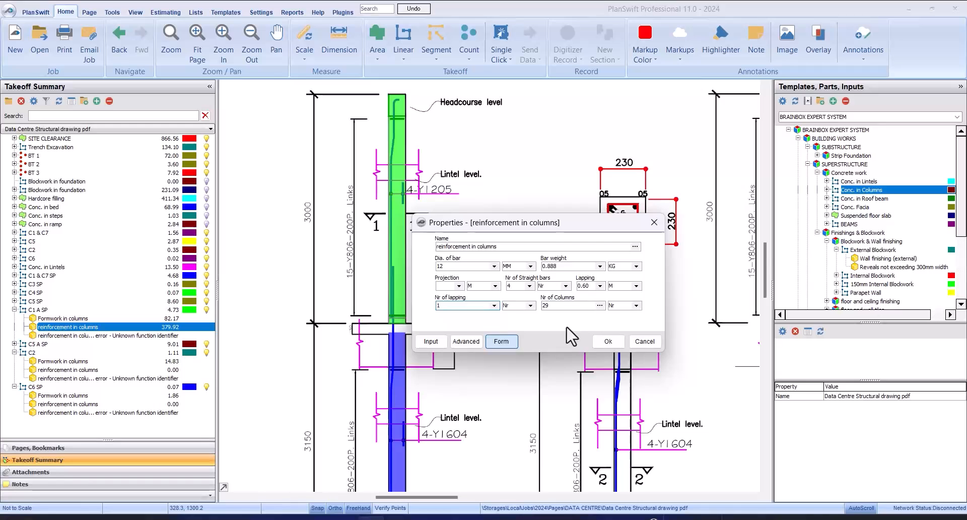
{"action": "left_click", "coordinate": [606, 341]}
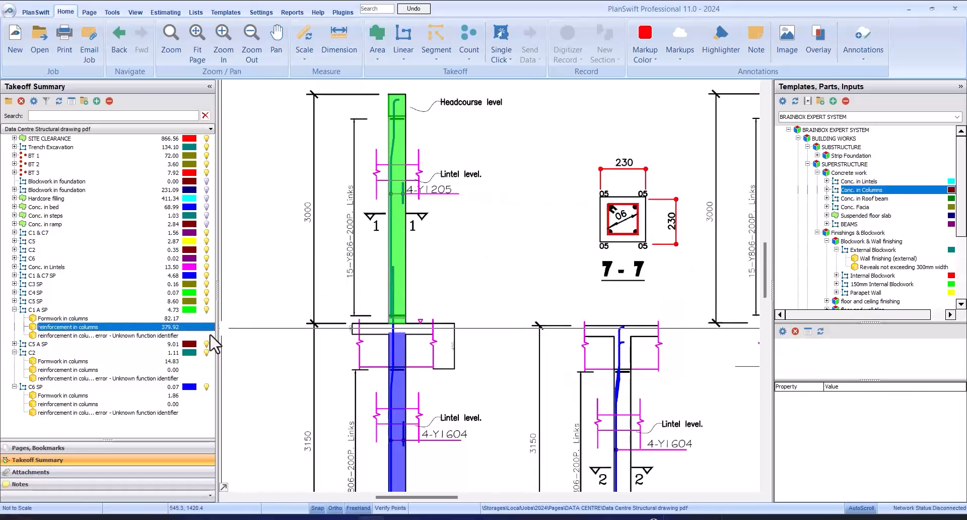
Set the C1 A SP column stirrups to an 8 mm bar diameter and a bar weight of 0.394 kg.
{"action": "left_click", "coordinate": [133, 336]}
{"action": "double_click", "coordinate": [133, 335]}
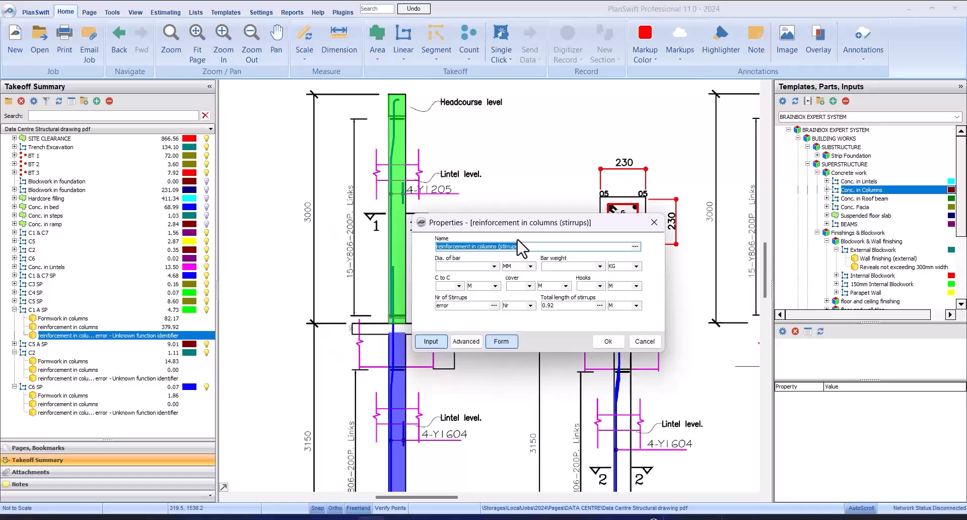
{"action": "left_click", "coordinate": [494, 266]}
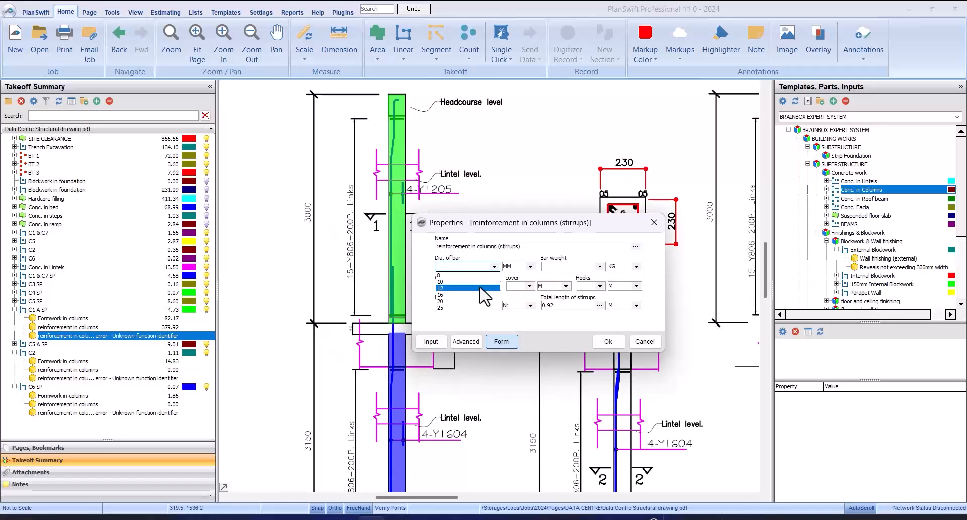
{"action": "left_click", "coordinate": [484, 275]}
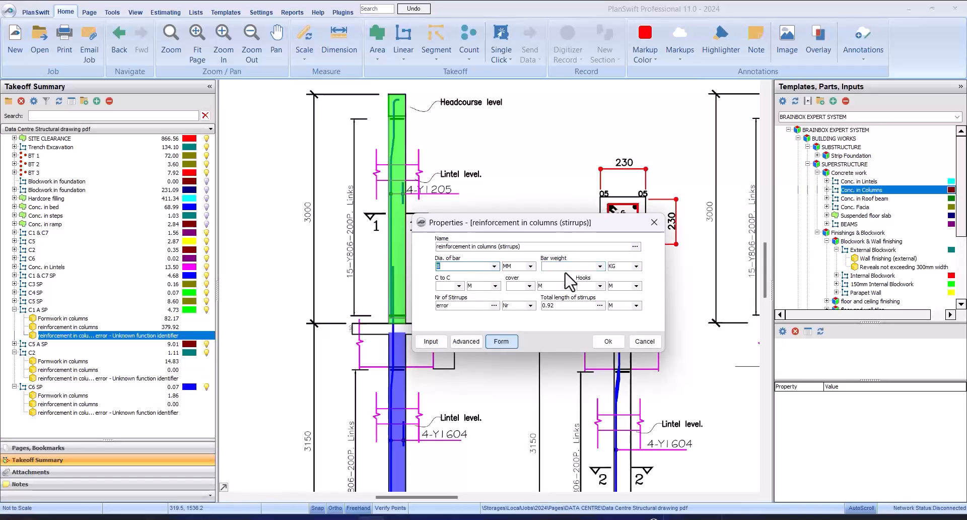
{"action": "left_click", "coordinate": [600, 266]}
{"action": "left_click", "coordinate": [560, 275]}
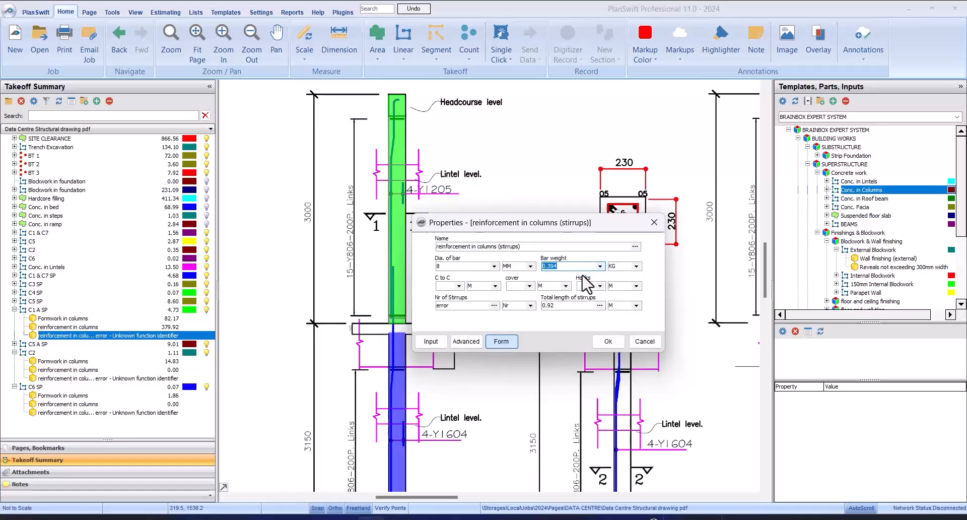
Set the C1 A SP stirrup centre-to-centre spacing to 0.20 m and open the choices for the cover.
{"action": "left_click", "coordinate": [459, 286]}
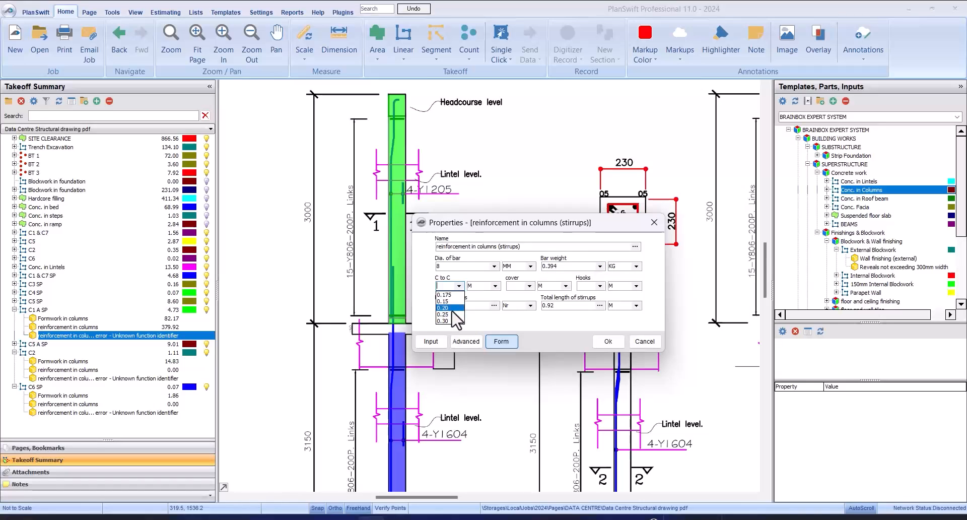
{"action": "left_click", "coordinate": [445, 308]}
{"action": "left_click", "coordinate": [530, 286]}
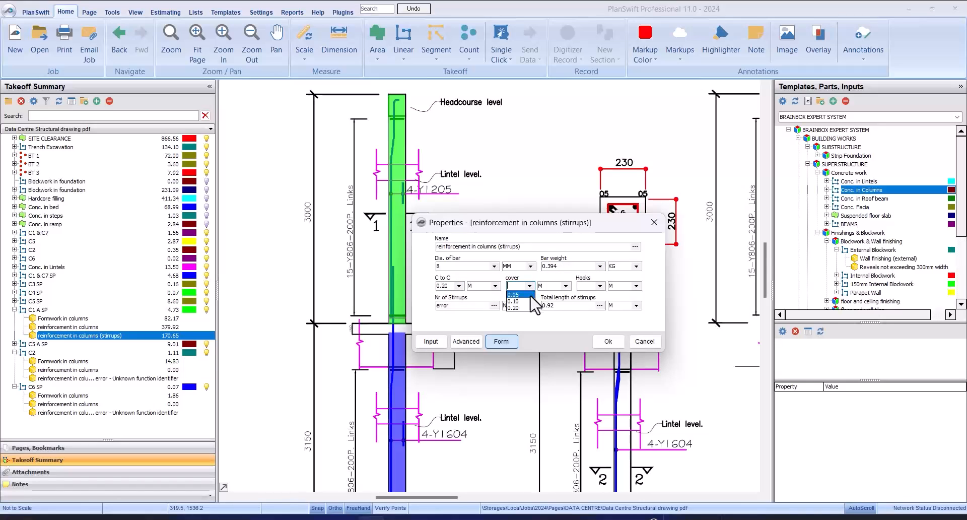
Set the C1 A SP stirrups' cover to 0.05 m and hooks to 0.15 m, and collapse the C1 A SP group.
{"action": "left_click", "coordinate": [517, 295]}
{"action": "left_click", "coordinate": [599, 286]}
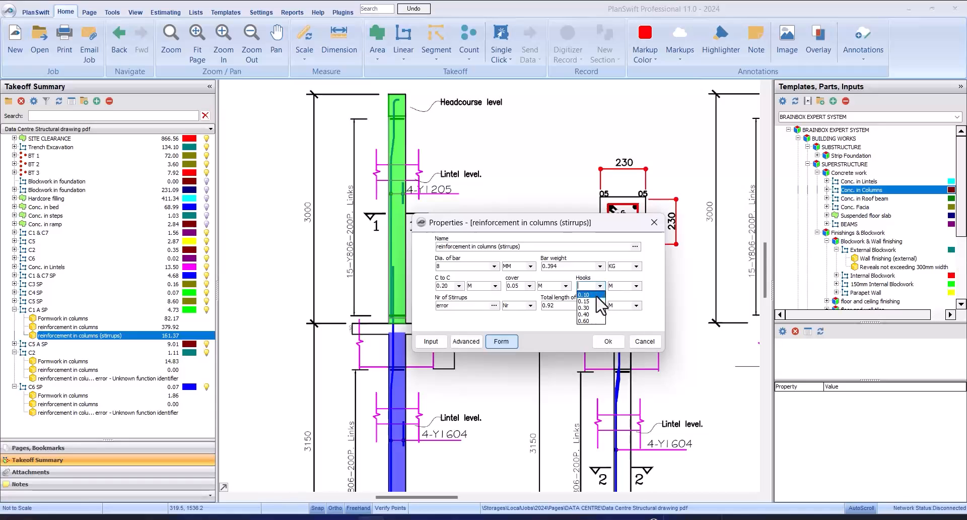
{"action": "left_click", "coordinate": [594, 301]}
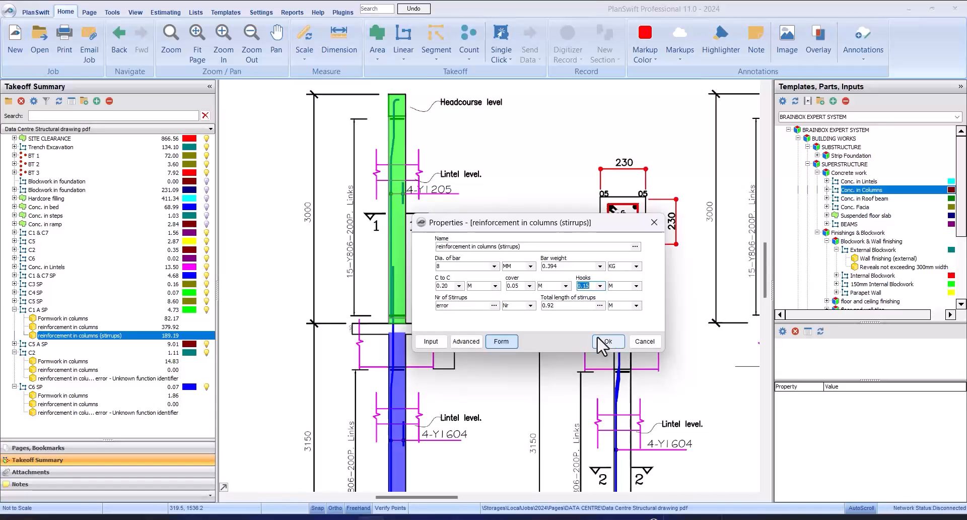
{"action": "left_click", "coordinate": [605, 341]}
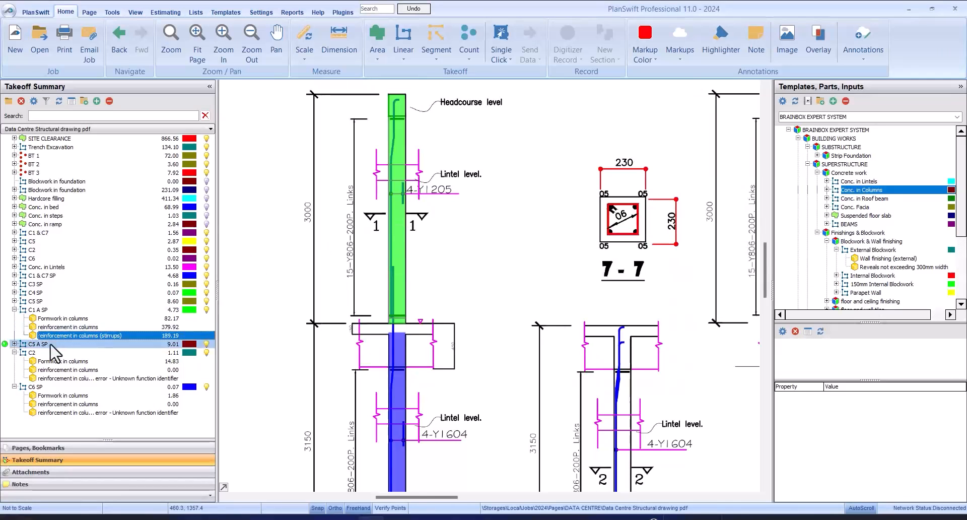
{"action": "left_click", "coordinate": [15, 309]}
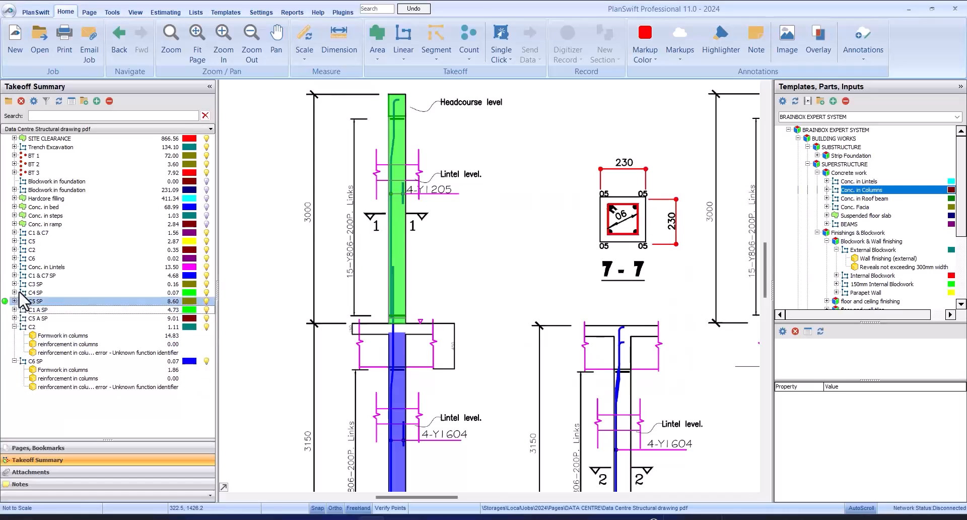
Expand the C3 SP takeoff and locate the Column 3 elevation on the drawing to read its bar callouts.
{"action": "left_click", "coordinate": [16, 284]}
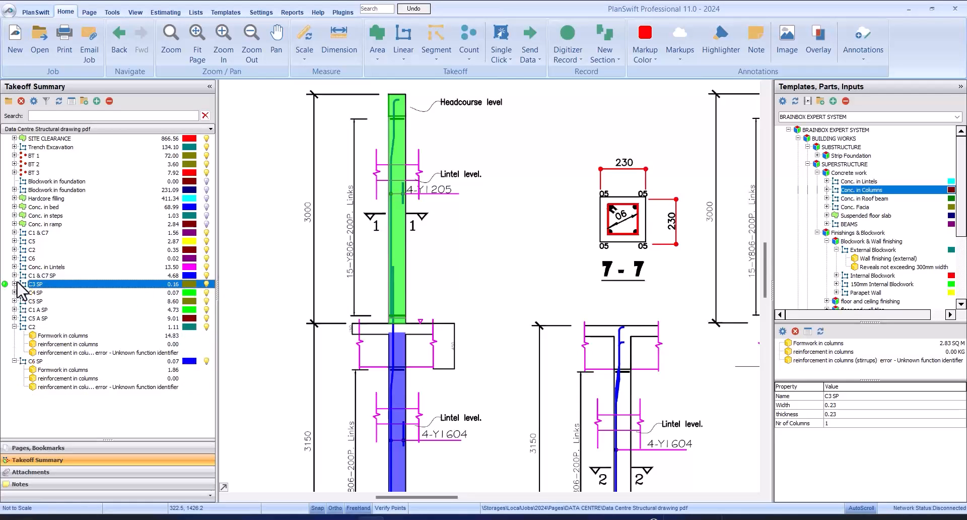
{"action": "left_click", "coordinate": [14, 284]}
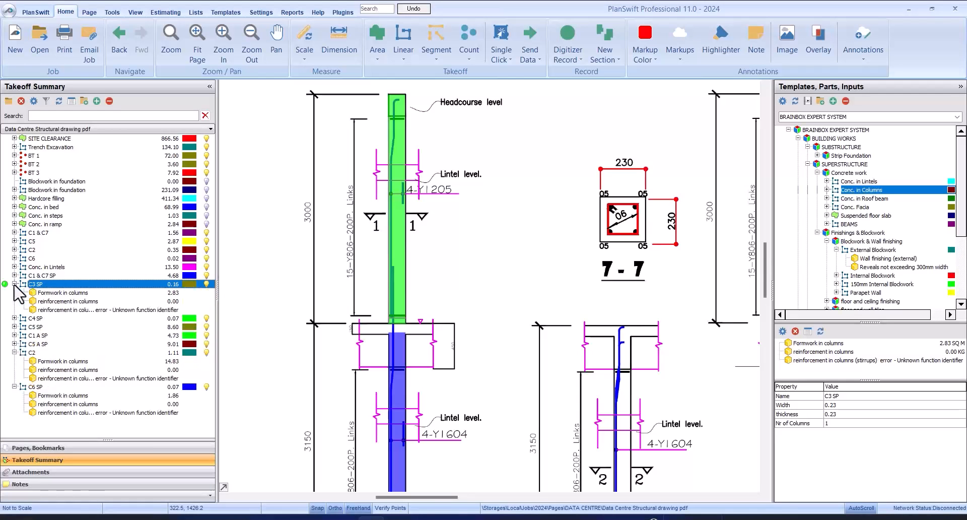
{"action": "scroll", "coordinate": [398, 217], "scroll_direction": "down", "scroll_amount": 5}
{"action": "scroll", "coordinate": [558, 182], "scroll_direction": "up", "scroll_amount": 4}
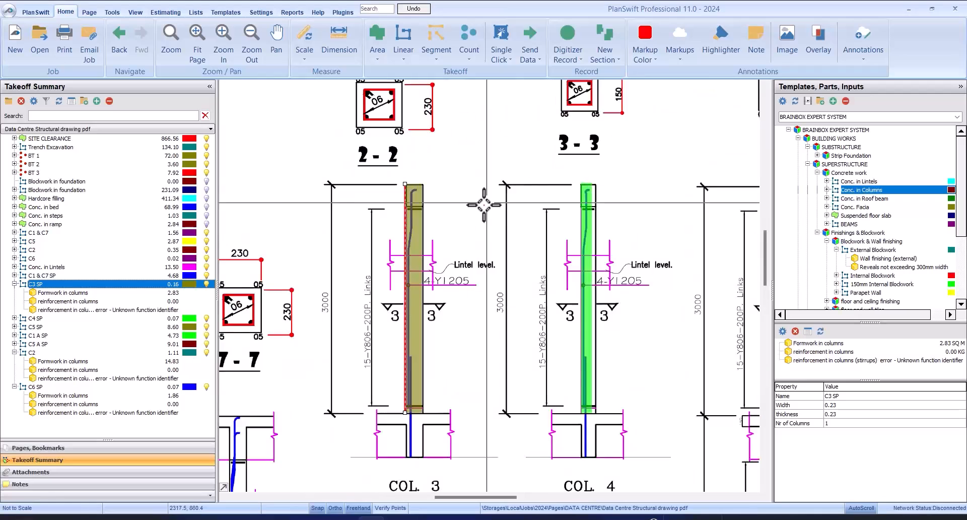
{"action": "left_click", "coordinate": [458, 218]}
{"action": "scroll", "coordinate": [458, 218], "scroll_direction": "down", "scroll_amount": 1}
{"action": "scroll", "coordinate": [443, 176], "scroll_direction": "up", "scroll_amount": 1}
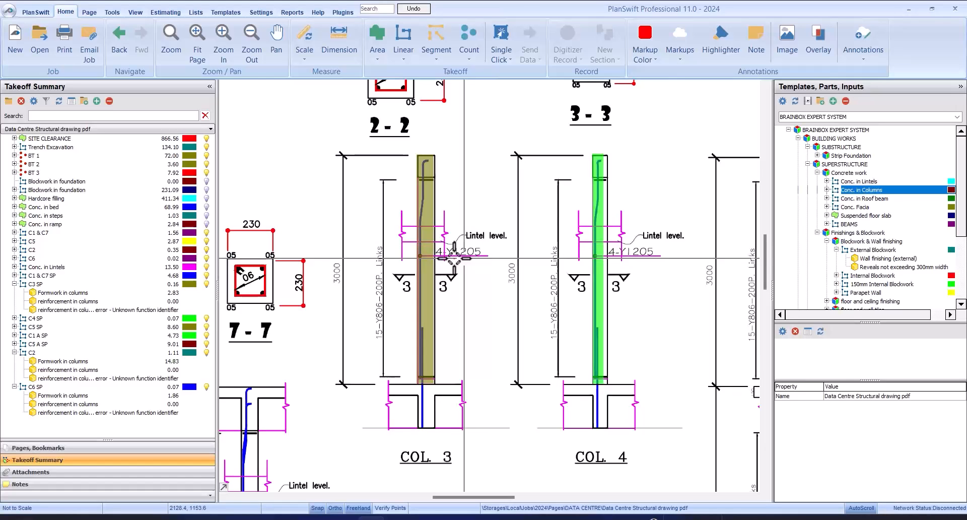
Set C3 SP's main column reinforcement to 12 mm bar diameter, 0.888 kg bar weight and 4 straight bars.
{"action": "double_click", "coordinate": [102, 301]}
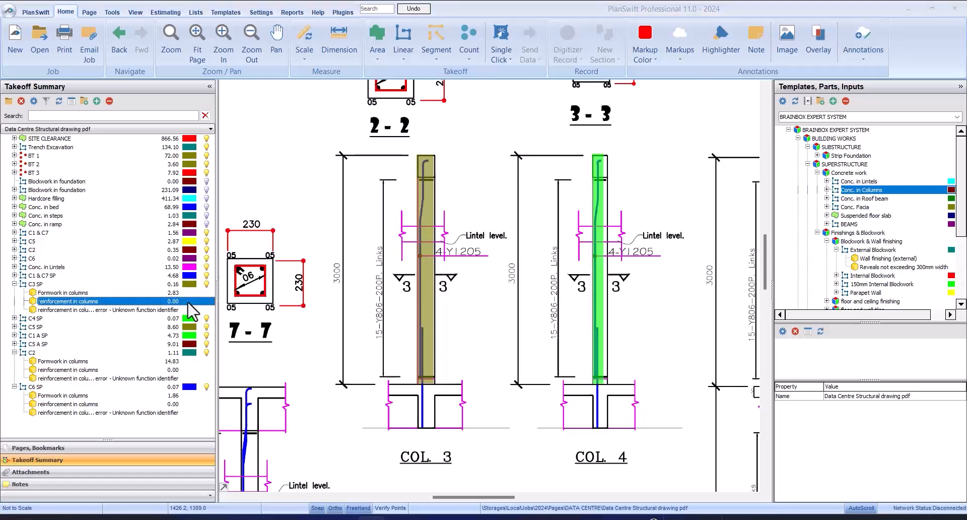
{"action": "left_click", "coordinate": [433, 312]}
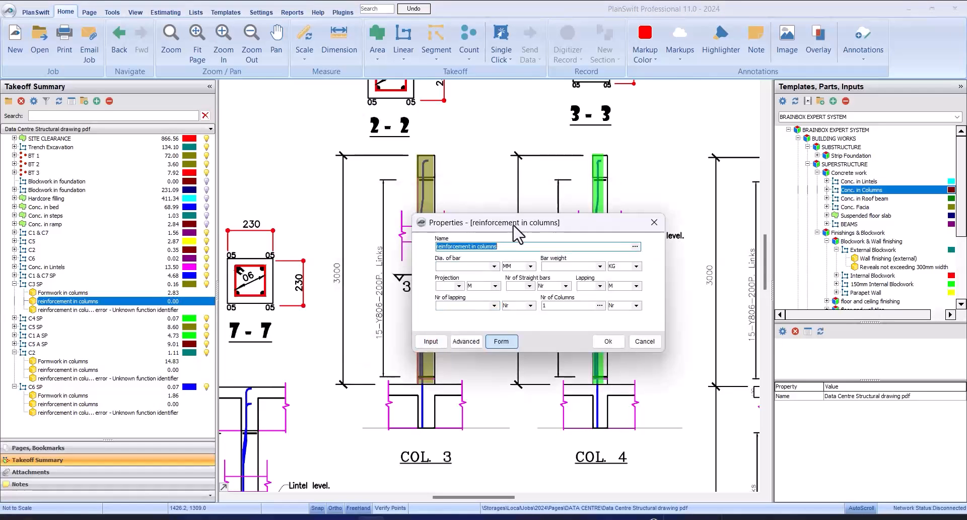
{"action": "left_click_drag", "start_coordinate": [514, 224], "coordinate": [593, 225]}
{"action": "left_click", "coordinate": [554, 264]}
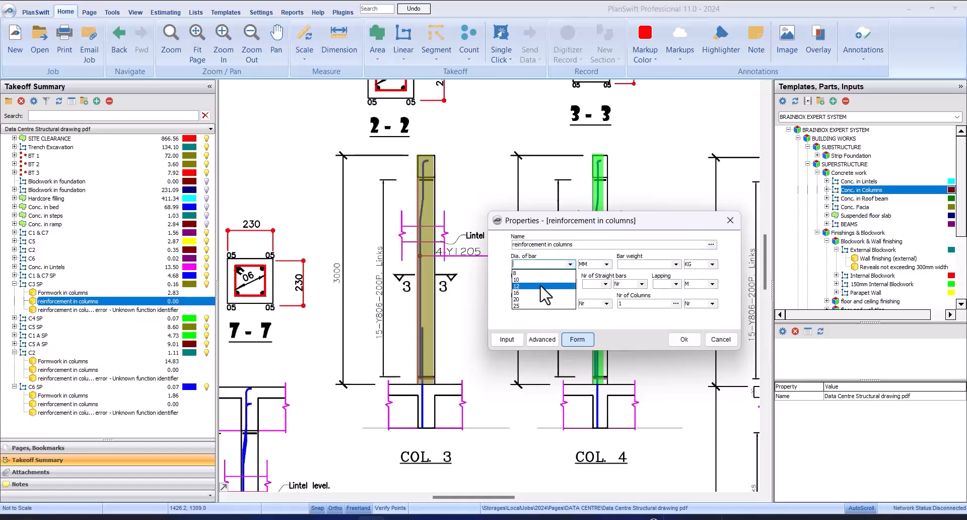
{"action": "left_click", "coordinate": [537, 286]}
{"action": "left_click", "coordinate": [670, 264]}
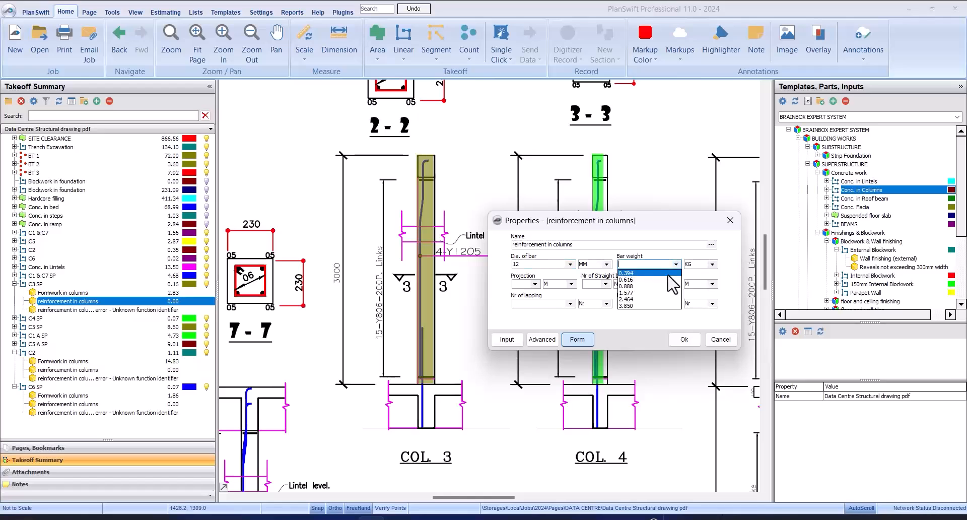
{"action": "left_click", "coordinate": [655, 286]}
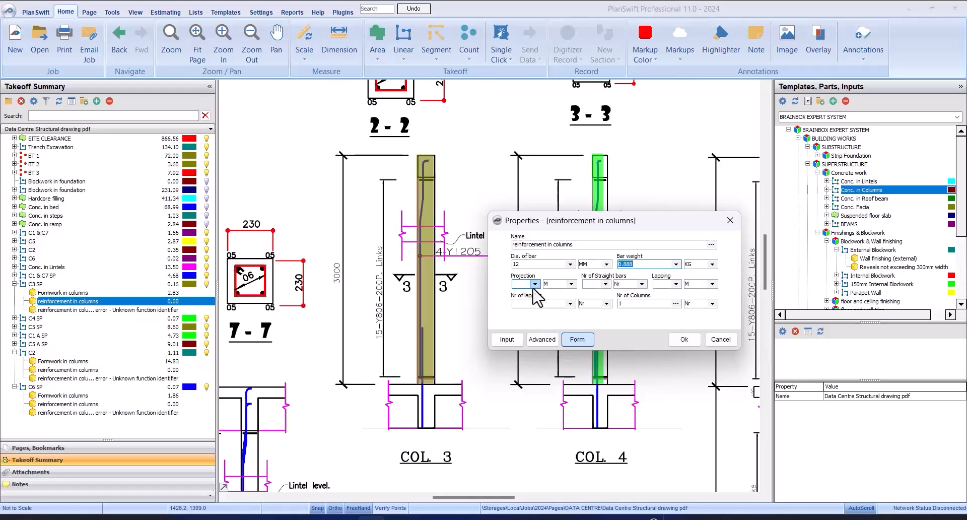
{"action": "left_click", "coordinate": [607, 283]}
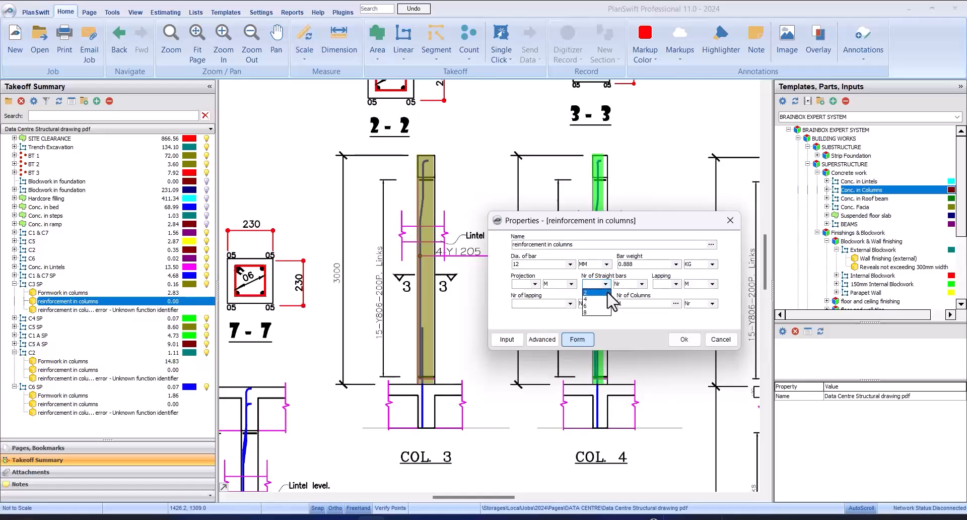
{"action": "left_click", "coordinate": [609, 298]}
{"action": "left_click", "coordinate": [677, 338]}
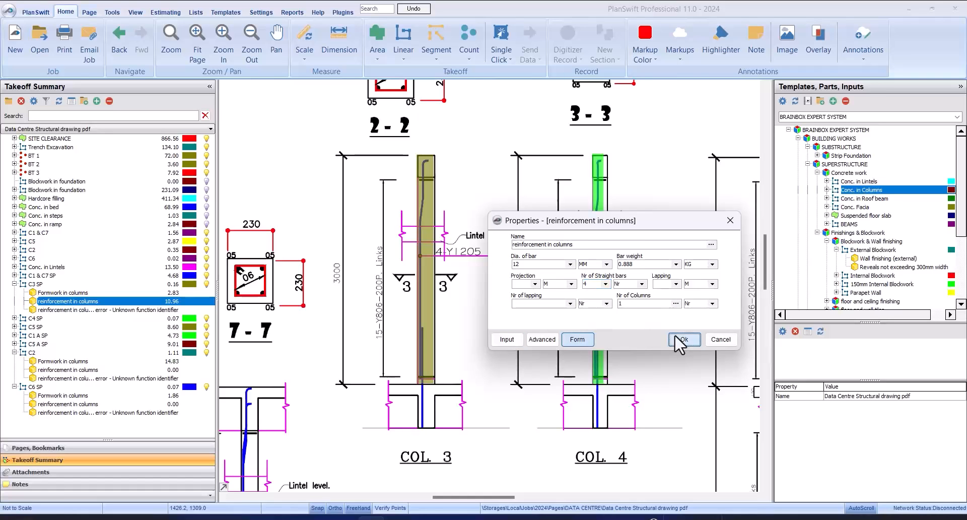
Set the C3 SP column stirrups to 8 mm bar diameter and 0.394 kg bar weight.
{"action": "double_click", "coordinate": [172, 310]}
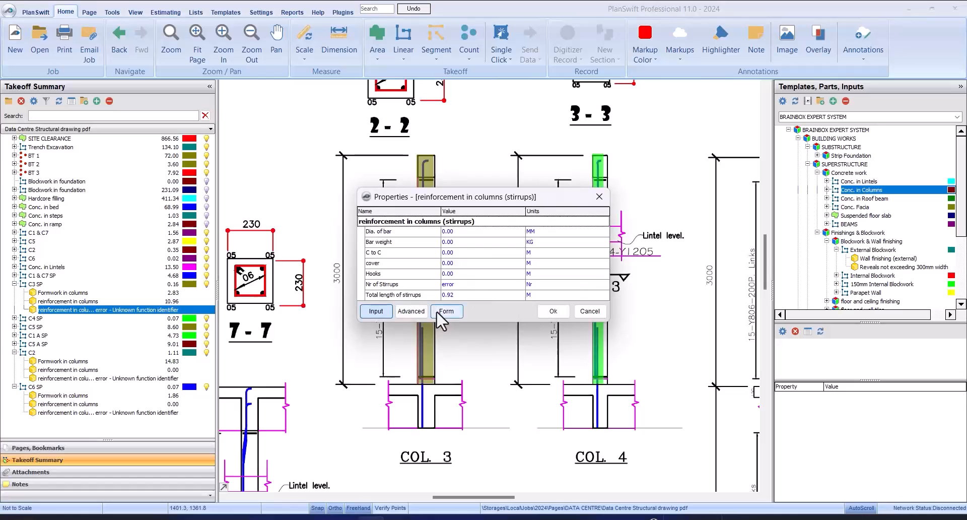
{"action": "left_click", "coordinate": [446, 310]}
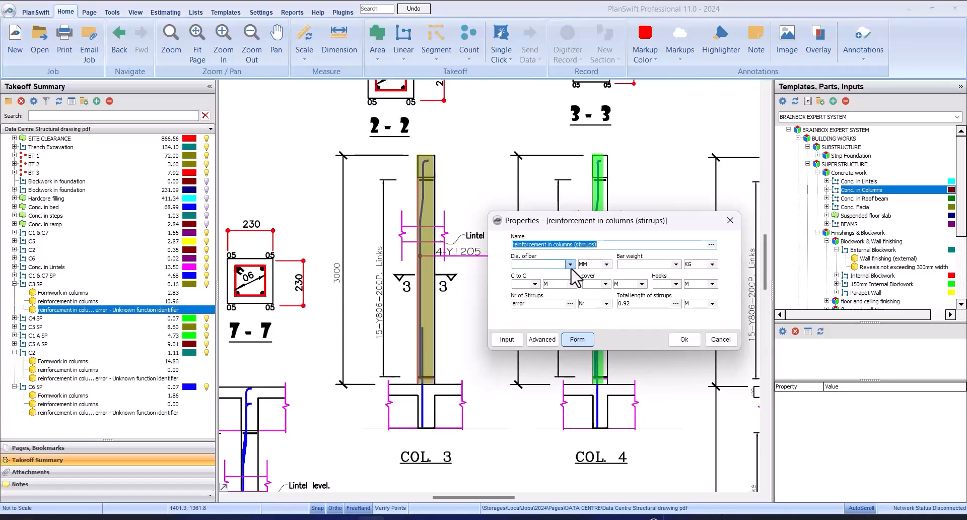
{"action": "left_click", "coordinate": [570, 265]}
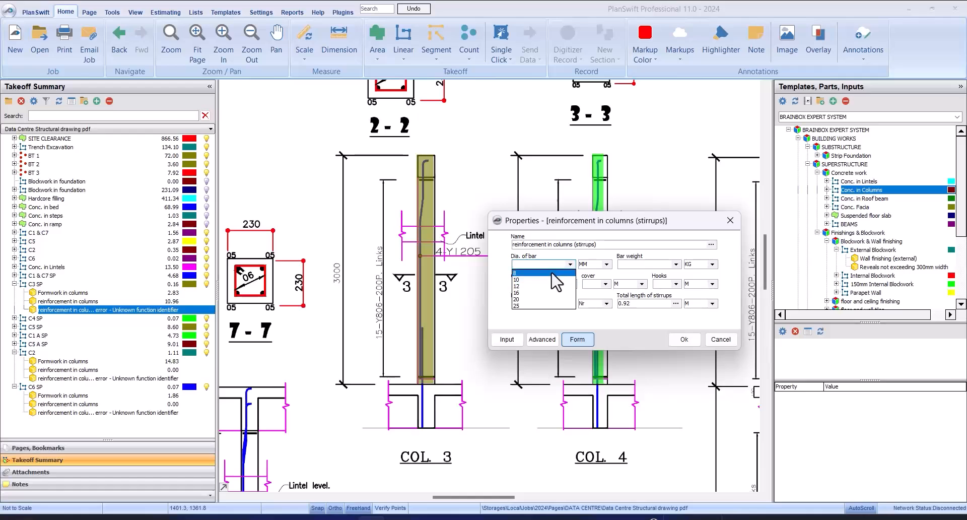
{"action": "left_click", "coordinate": [534, 273]}
{"action": "left_click", "coordinate": [676, 264]}
{"action": "left_click", "coordinate": [665, 272]}
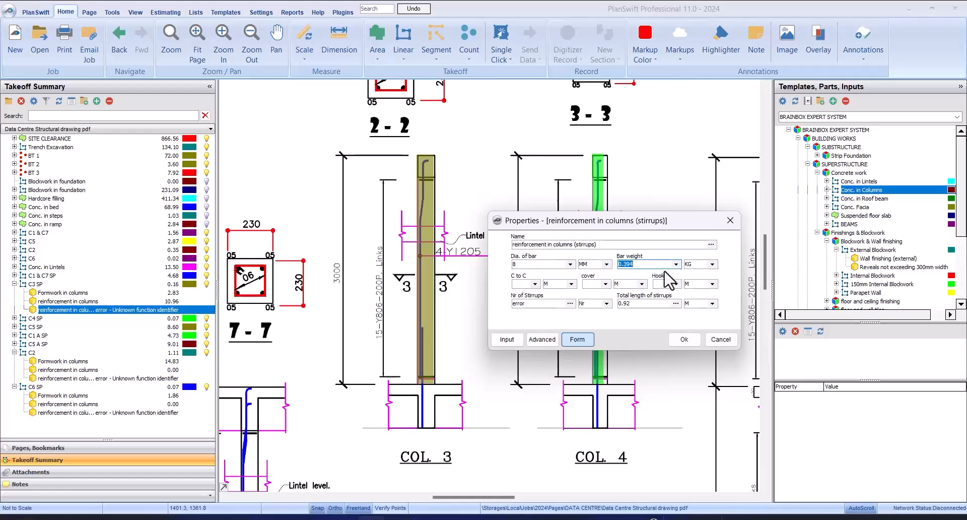
Give the C3 SP stirrups 0.20 m centre-to-centre spacing, 0.05 m cover and 0.15 m hooks.
{"action": "left_click", "coordinate": [536, 283]}
{"action": "left_click", "coordinate": [521, 298]}
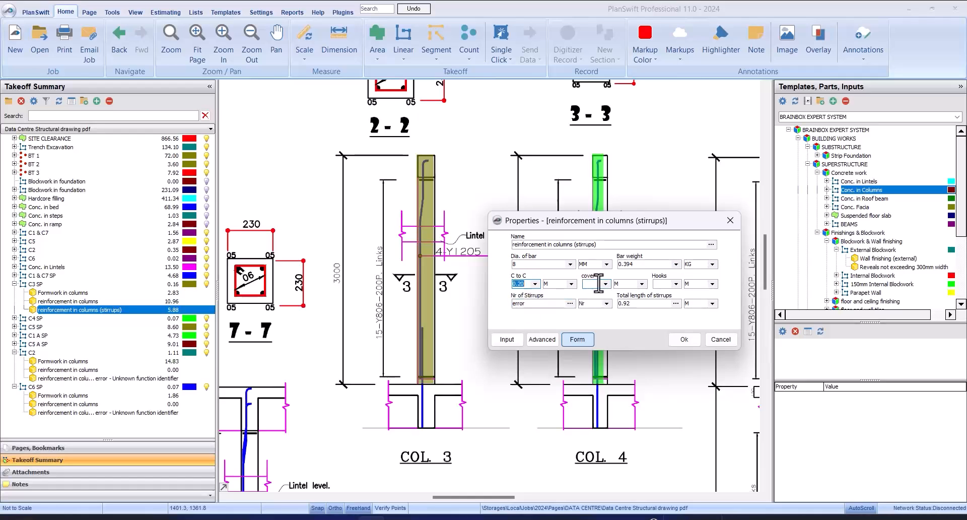
{"action": "left_click", "coordinate": [594, 292]}
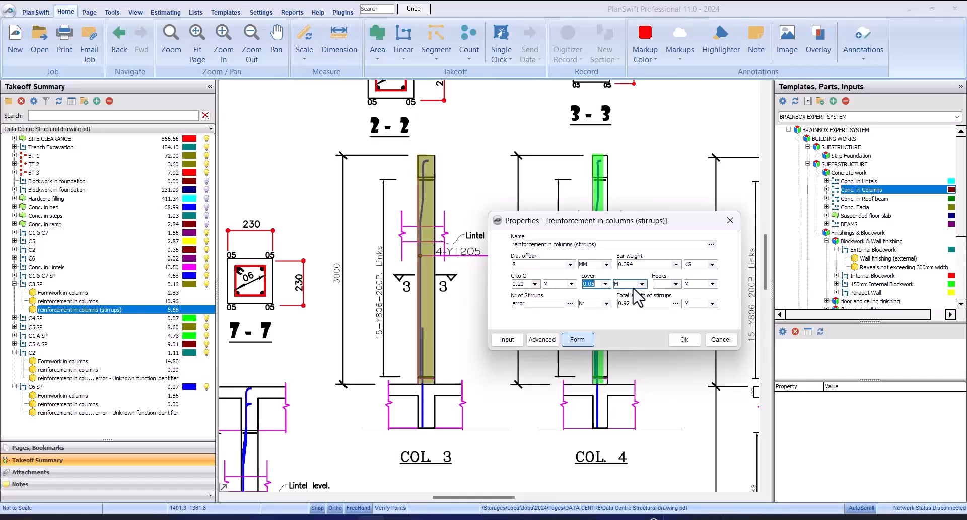
{"action": "left_click", "coordinate": [676, 284]}
{"action": "left_click", "coordinate": [672, 308]}
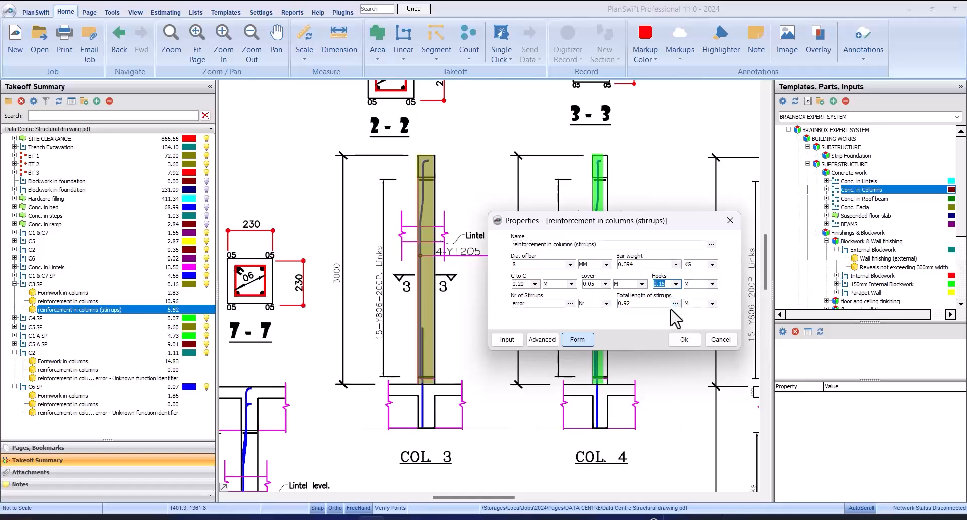
{"action": "left_click", "coordinate": [677, 337]}
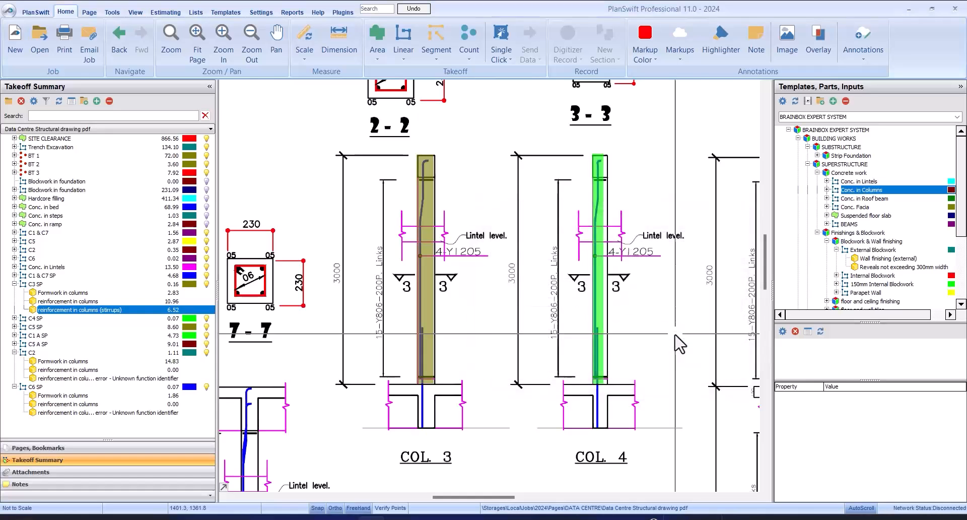
Set C4 SP's main column reinforcement to 12 mm bar diameter, 0.888 kg bar weight and 4 straight bars.
{"action": "left_click", "coordinate": [14, 318]}
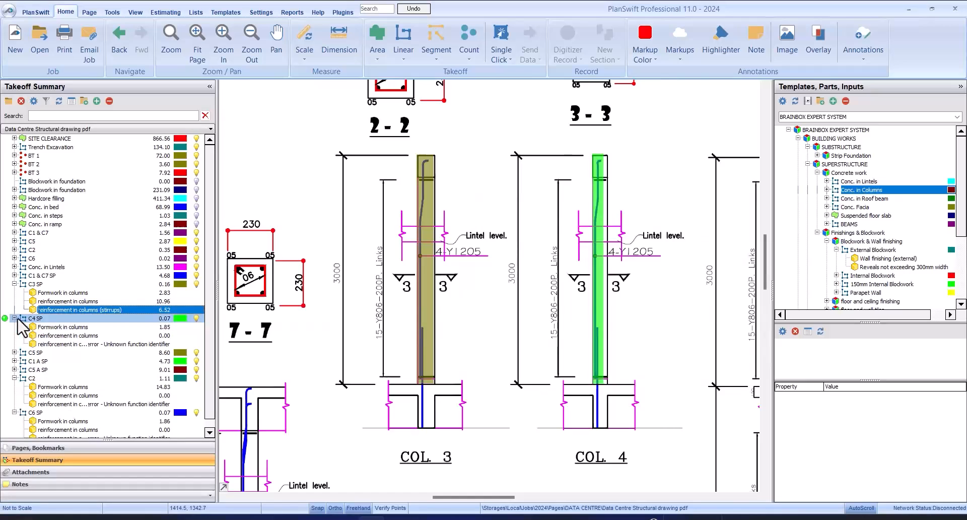
{"action": "left_click", "coordinate": [14, 285]}
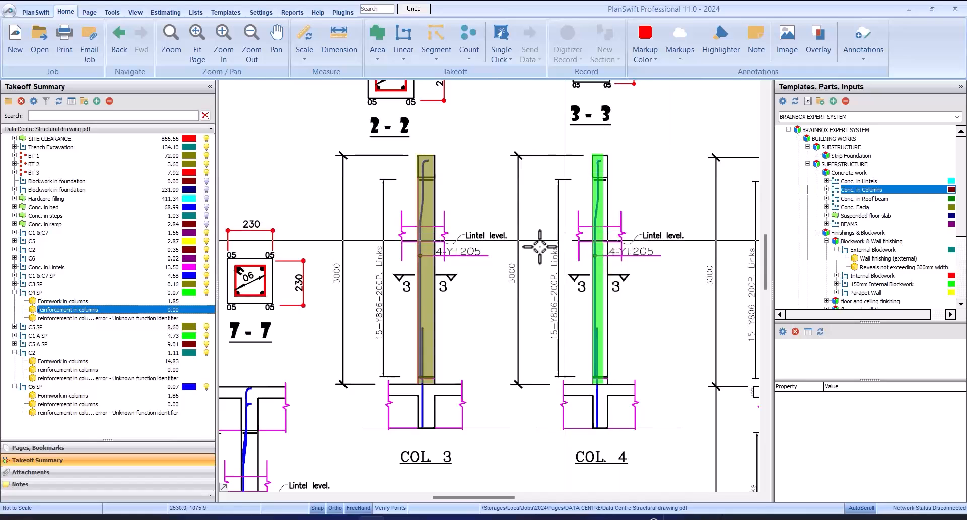
{"action": "double_click", "coordinate": [168, 312]}
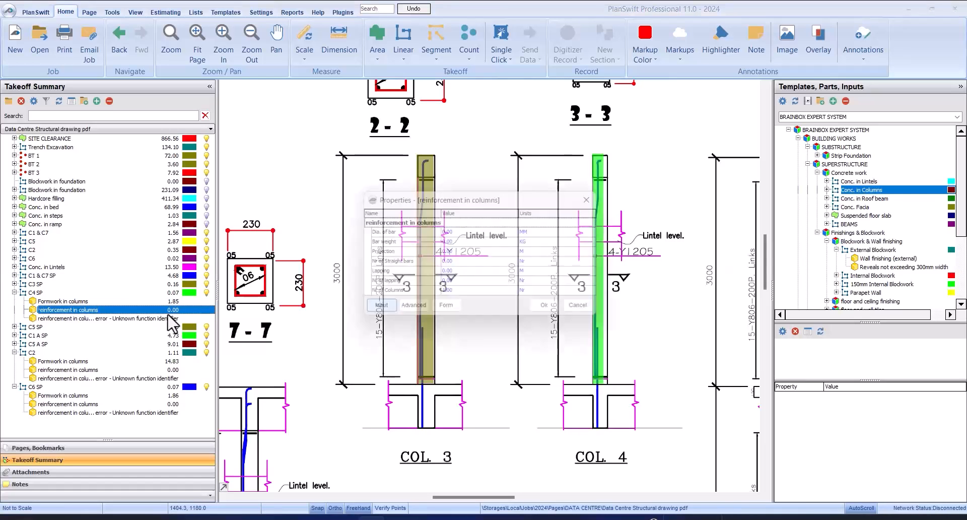
{"action": "left_click", "coordinate": [438, 309]}
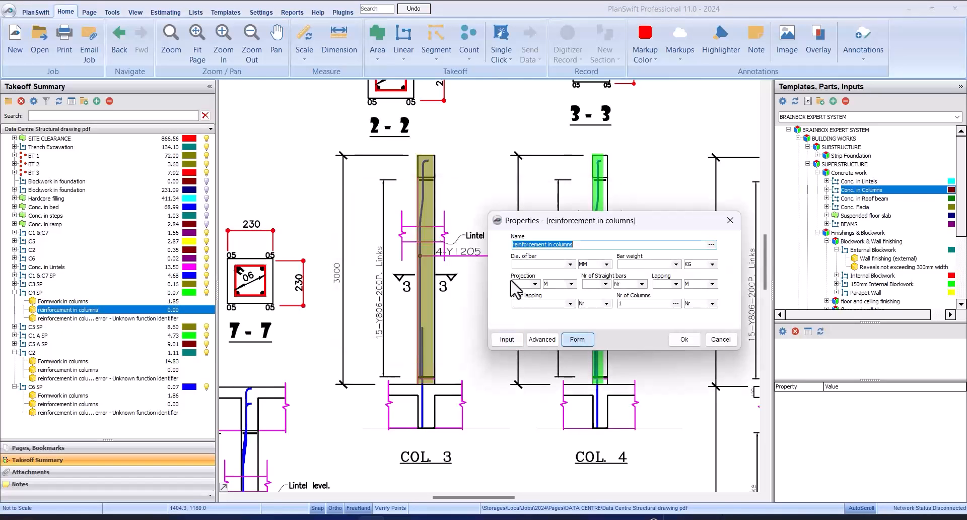
{"action": "left_click", "coordinate": [570, 264]}
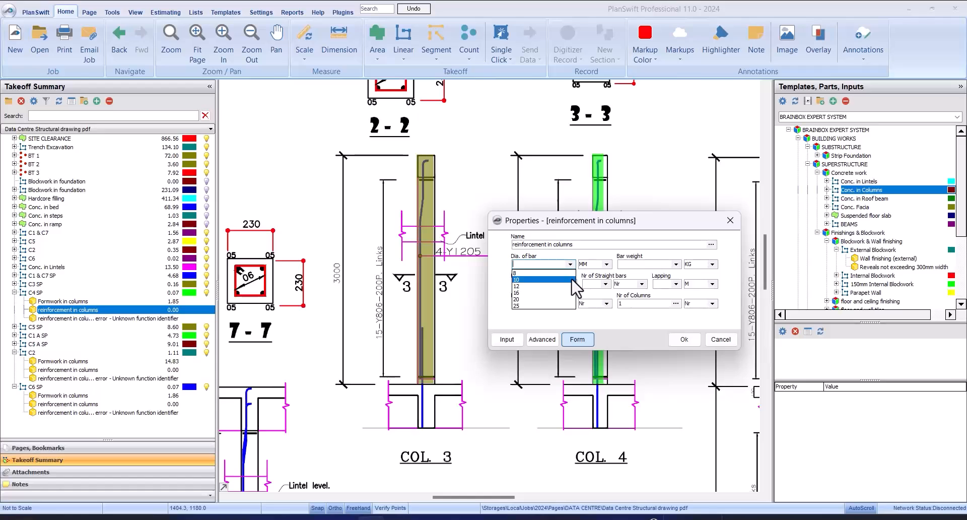
{"action": "left_click", "coordinate": [573, 285]}
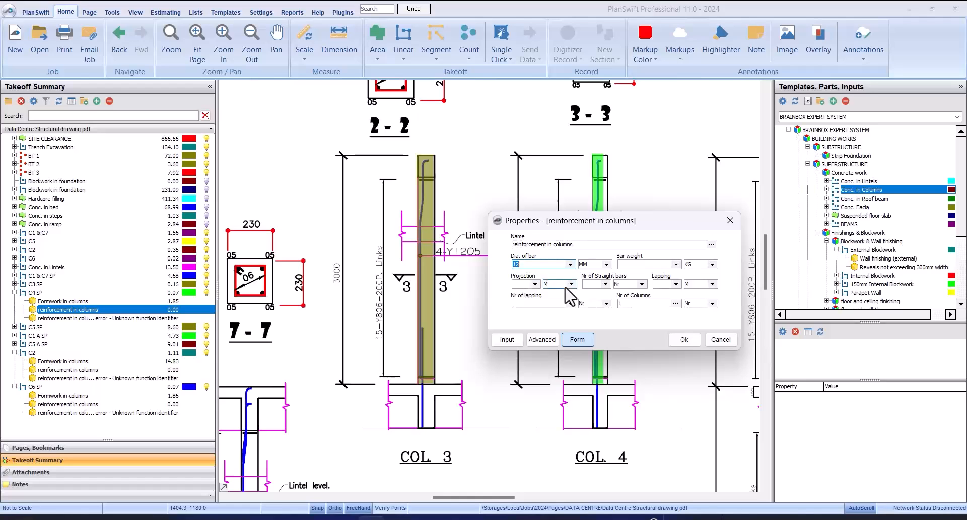
{"action": "left_click", "coordinate": [675, 265]}
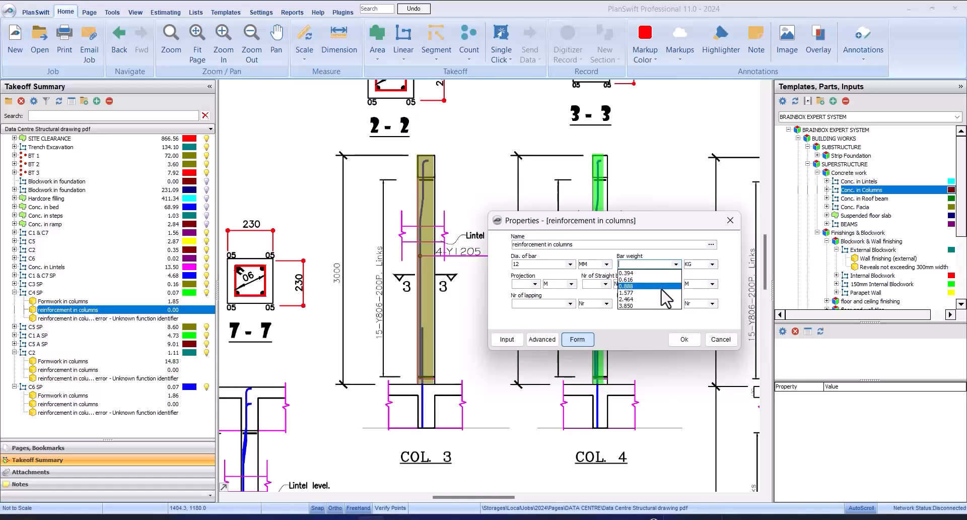
{"action": "left_click", "coordinate": [662, 287]}
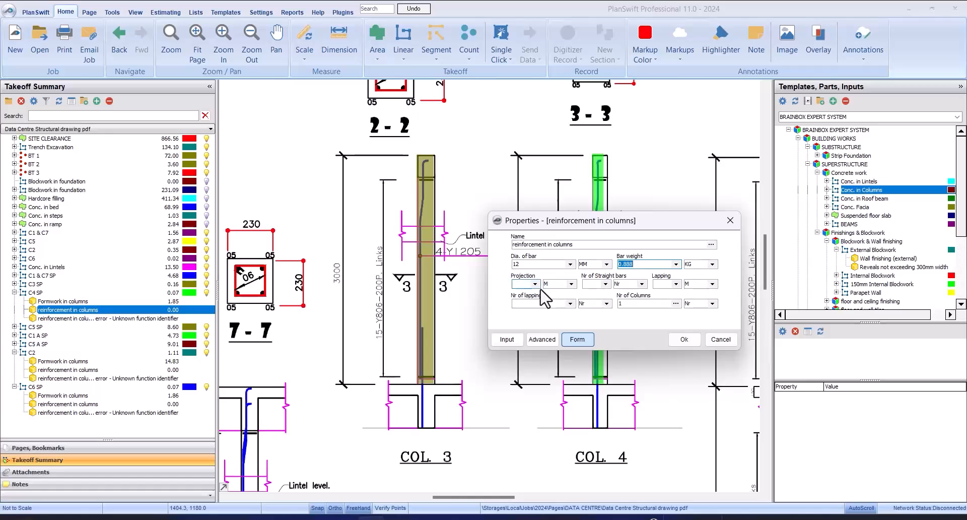
{"action": "left_click_drag", "start_coordinate": [647, 227], "coordinate": [435, 284]}
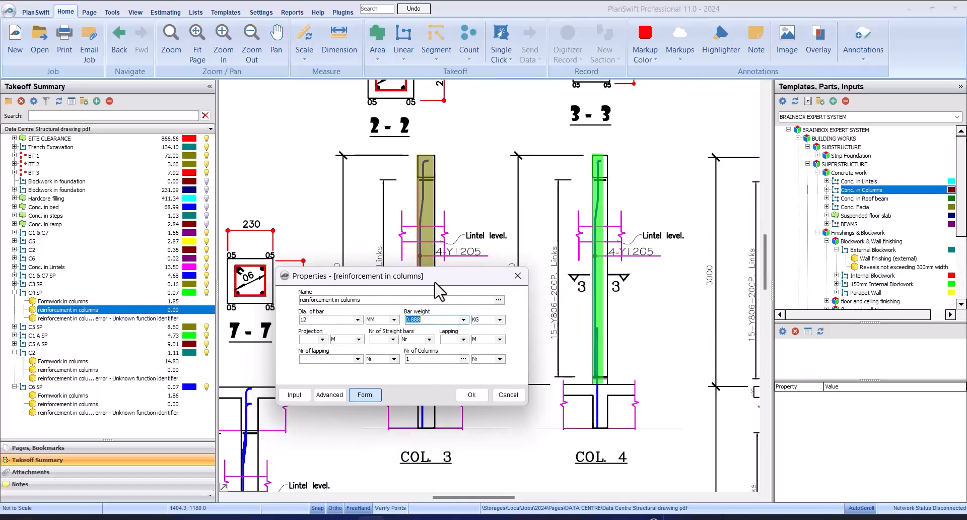
{"action": "left_click", "coordinate": [393, 339]}
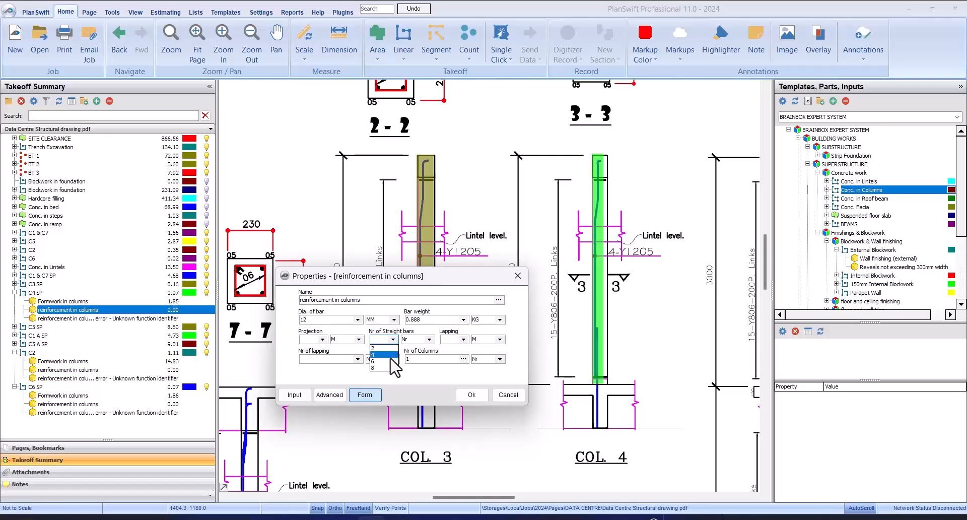
{"action": "left_click", "coordinate": [391, 355]}
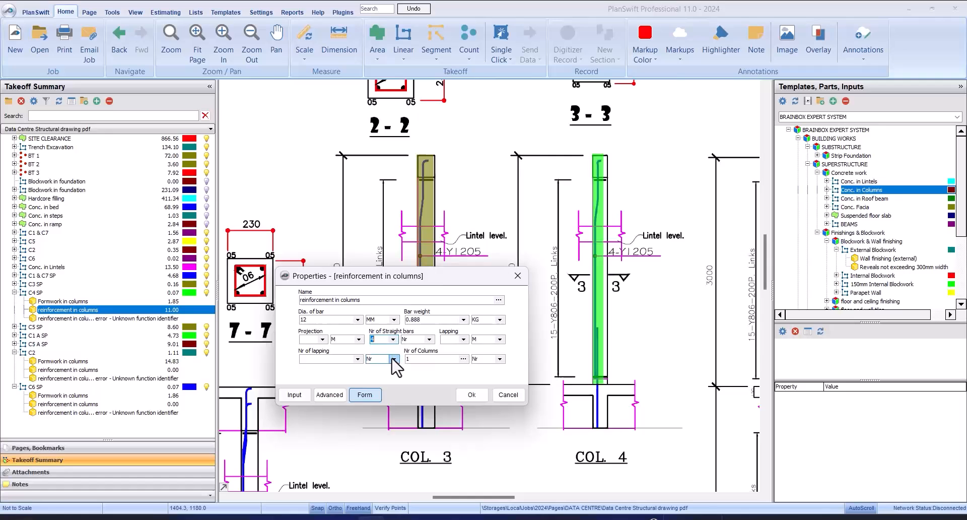
{"action": "left_click", "coordinate": [472, 395]}
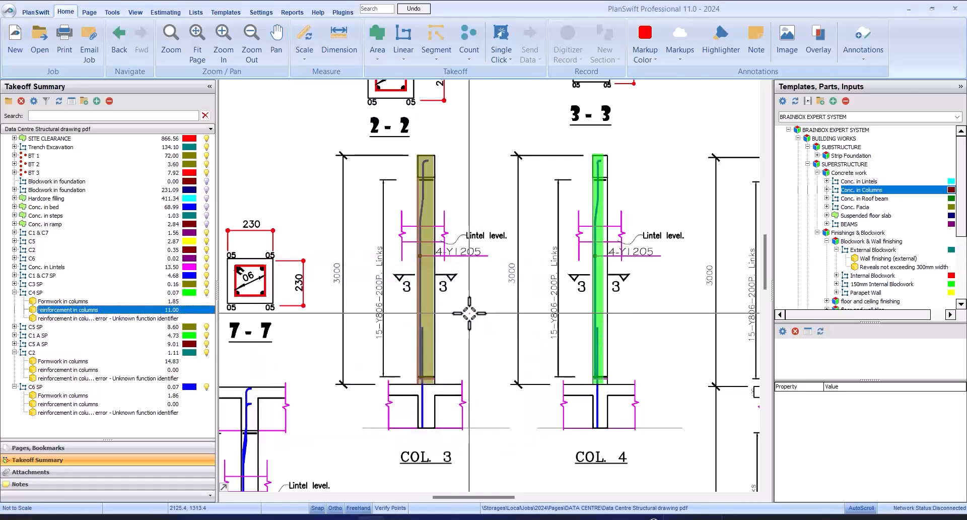
Set the C4 SP column stirrups to 8 mm bar diameter and 0.394 kg bar weight.
{"action": "double_click", "coordinate": [84, 318]}
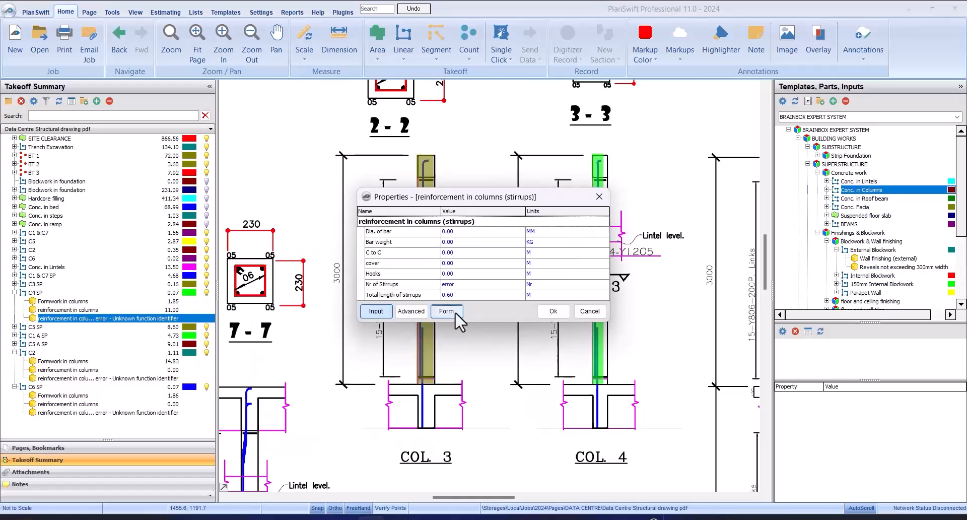
{"action": "left_click", "coordinate": [455, 311]}
{"action": "left_click", "coordinate": [358, 320]}
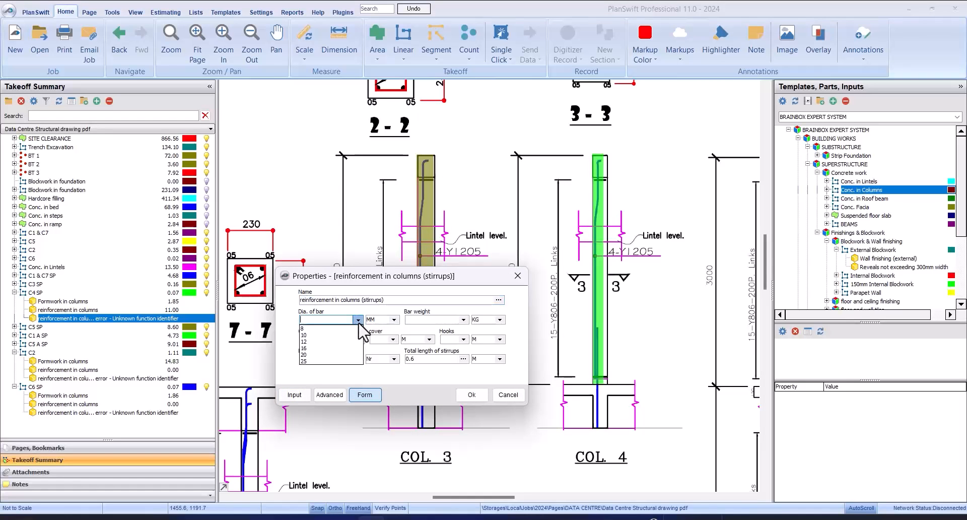
{"action": "left_click", "coordinate": [358, 329]}
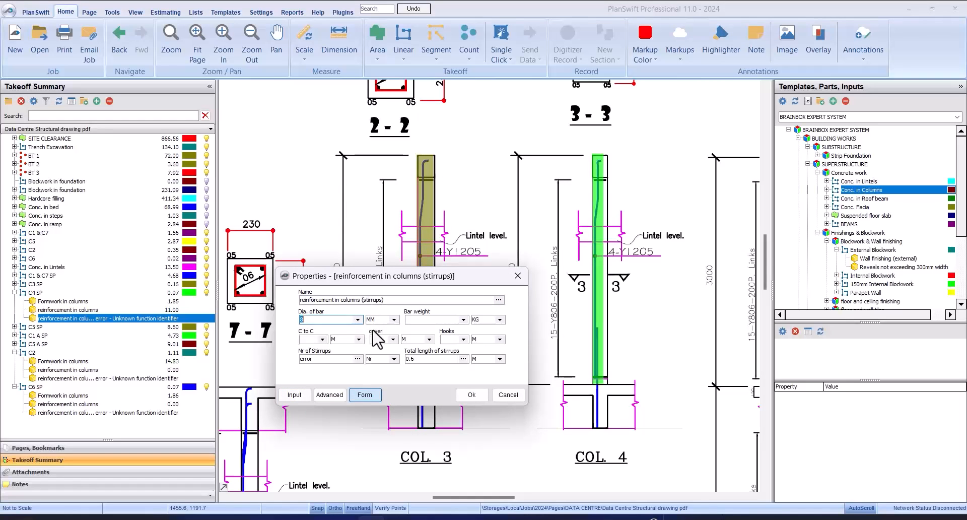
{"action": "left_click", "coordinate": [463, 320]}
{"action": "left_click", "coordinate": [448, 330]}
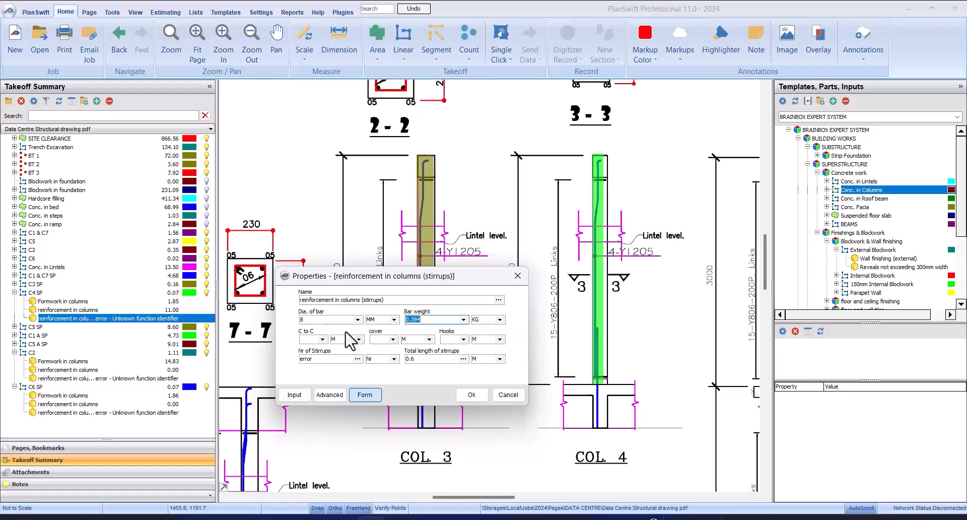
Give the C4 SP stirrups 0.20 m centre-to-centre spacing, 0.05 m cover and 0.15 m hooks.
{"action": "left_click", "coordinate": [322, 339]}
{"action": "left_click", "coordinate": [313, 361]}
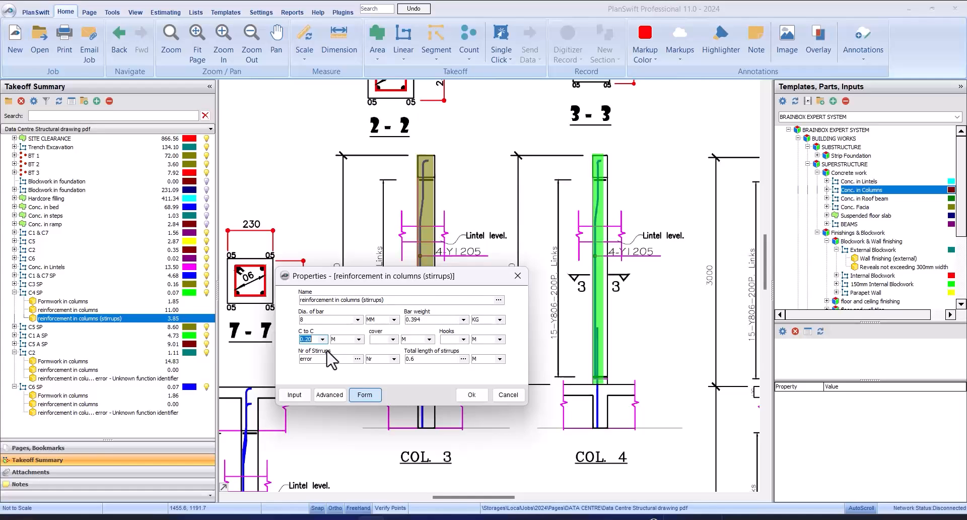
{"action": "left_click", "coordinate": [393, 339]}
{"action": "left_click", "coordinate": [379, 349]}
{"action": "left_click", "coordinate": [463, 339]}
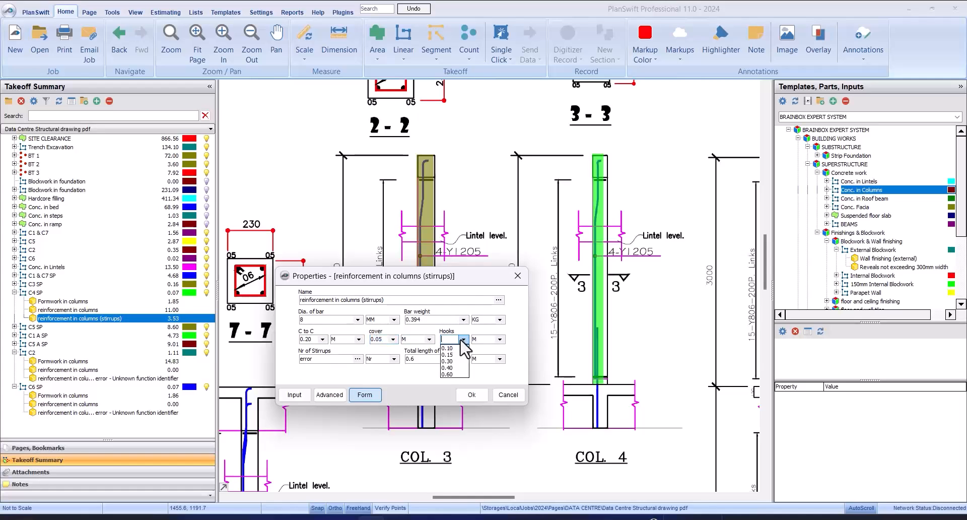
{"action": "left_click", "coordinate": [457, 355]}
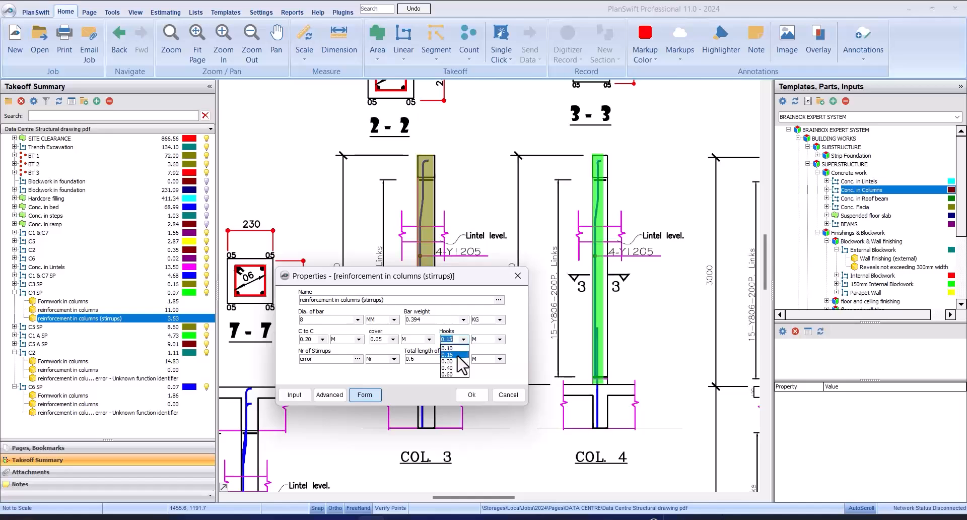
{"action": "left_click", "coordinate": [472, 394]}
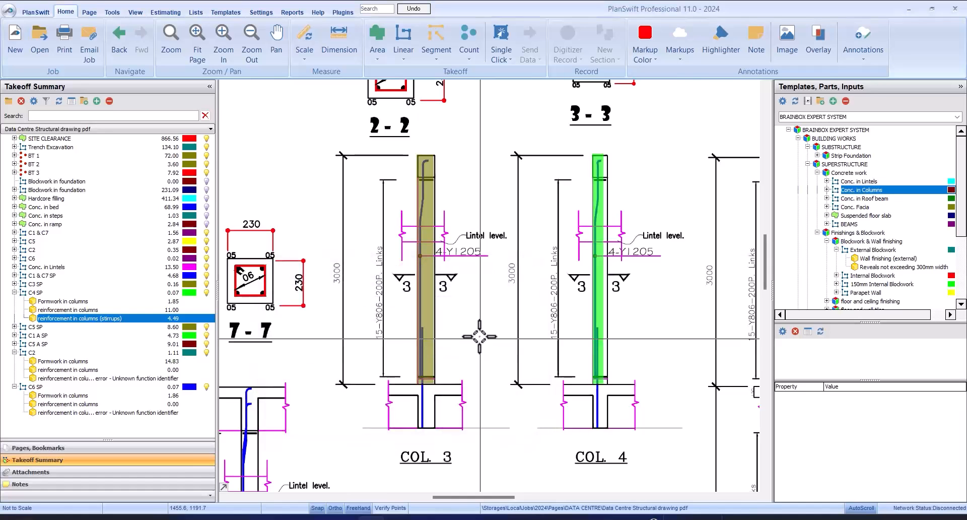
Set C5 SP's main column reinforcement to 16 mm bar diameter and 1.577 kg bar weight.
{"action": "left_click", "coordinate": [14, 293]}
{"action": "left_click", "coordinate": [14, 301]}
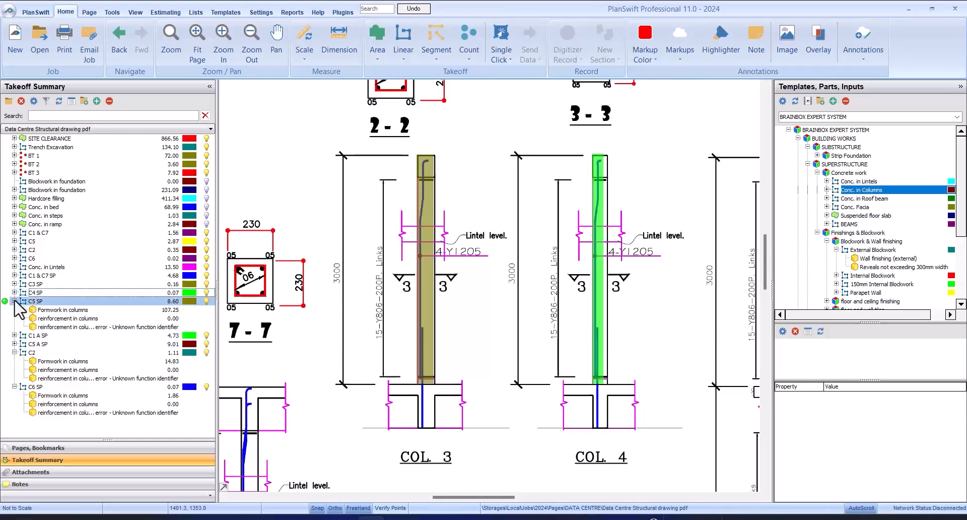
{"action": "left_click", "coordinate": [95, 318]}
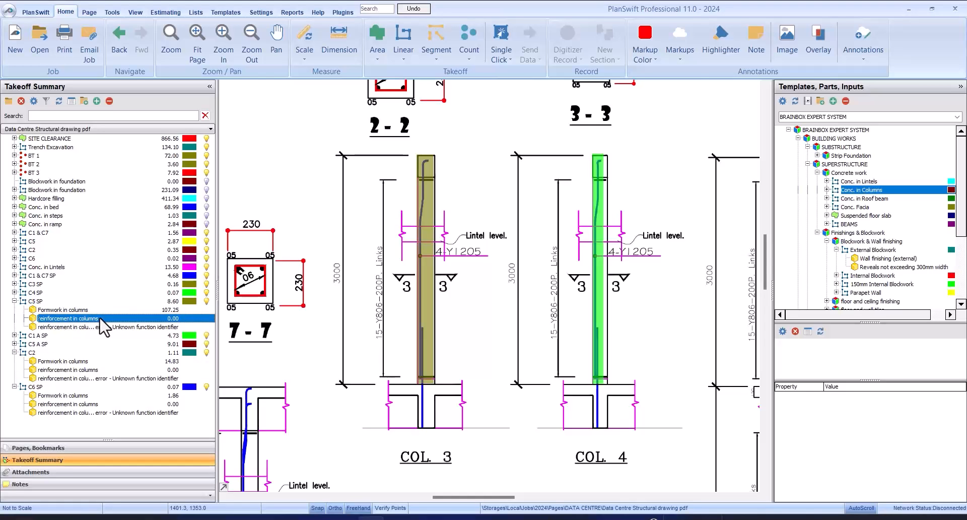
{"action": "scroll", "coordinate": [432, 217], "scroll_direction": "down", "scroll_amount": 4}
{"action": "scroll", "coordinate": [392, 272], "scroll_direction": "up", "scroll_amount": 5}
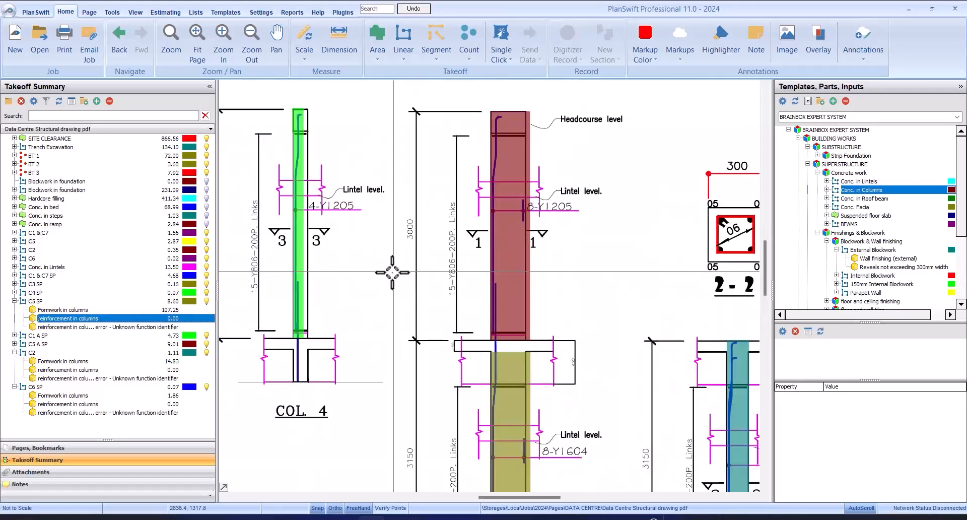
{"action": "scroll", "coordinate": [566, 211], "scroll_direction": "up", "scroll_amount": 2}
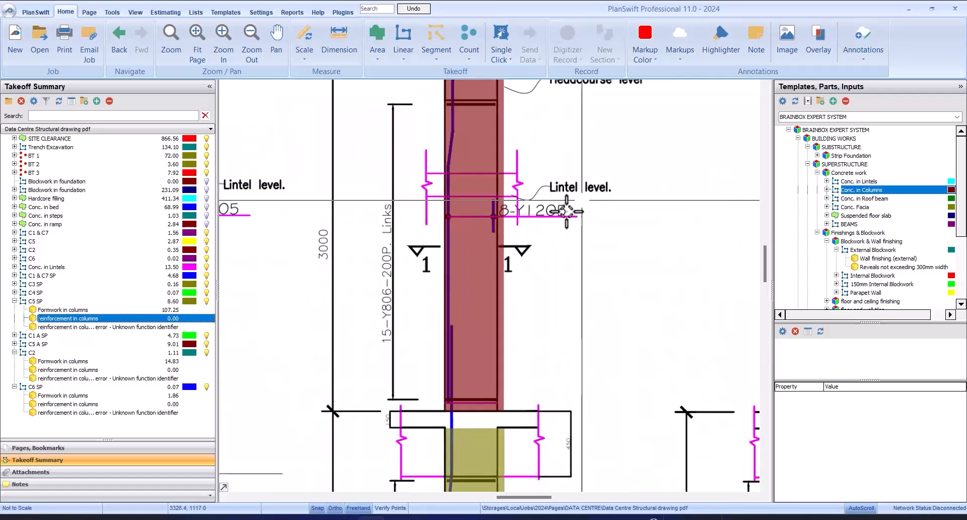
{"action": "scroll", "coordinate": [567, 211], "scroll_direction": "down", "scroll_amount": 4}
{"action": "scroll", "coordinate": [495, 298], "scroll_direction": "up", "scroll_amount": 4}
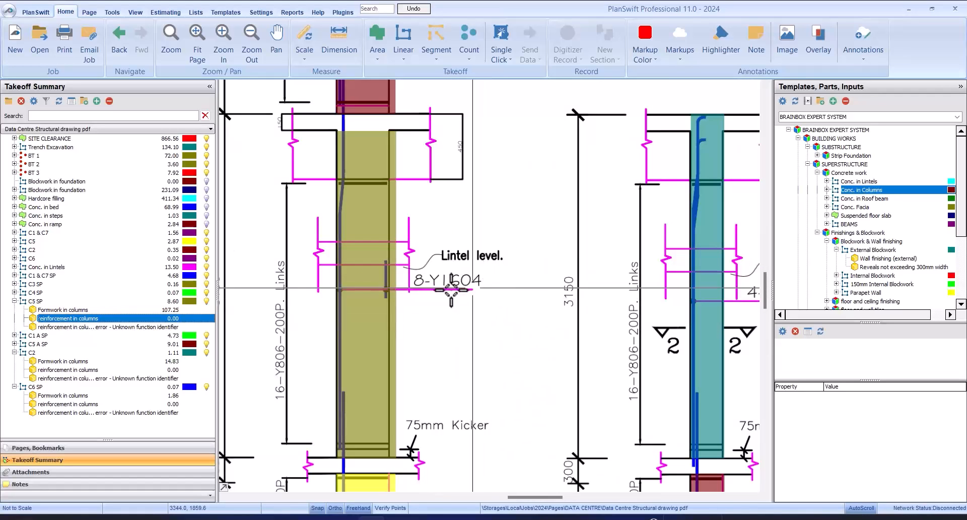
{"action": "scroll", "coordinate": [454, 292], "scroll_direction": "down", "scroll_amount": 2}
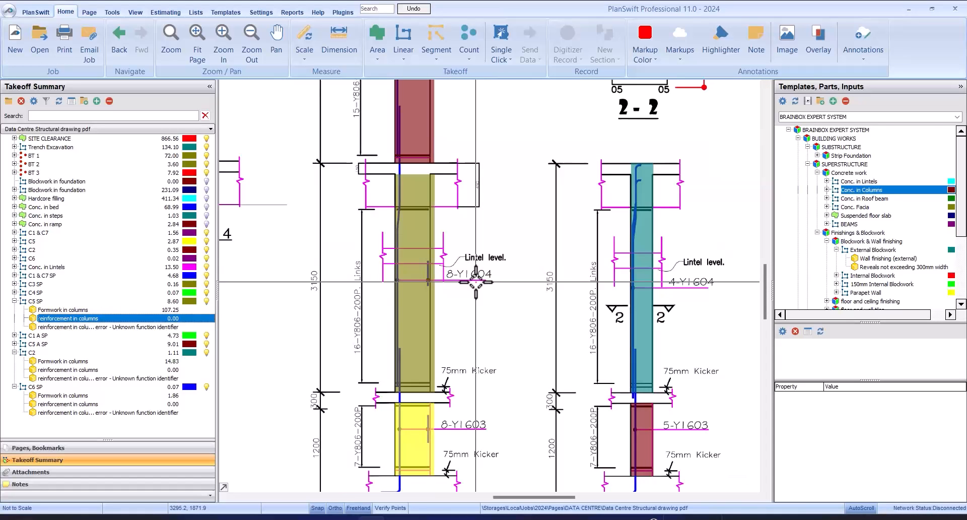
{"action": "double_click", "coordinate": [127, 319]}
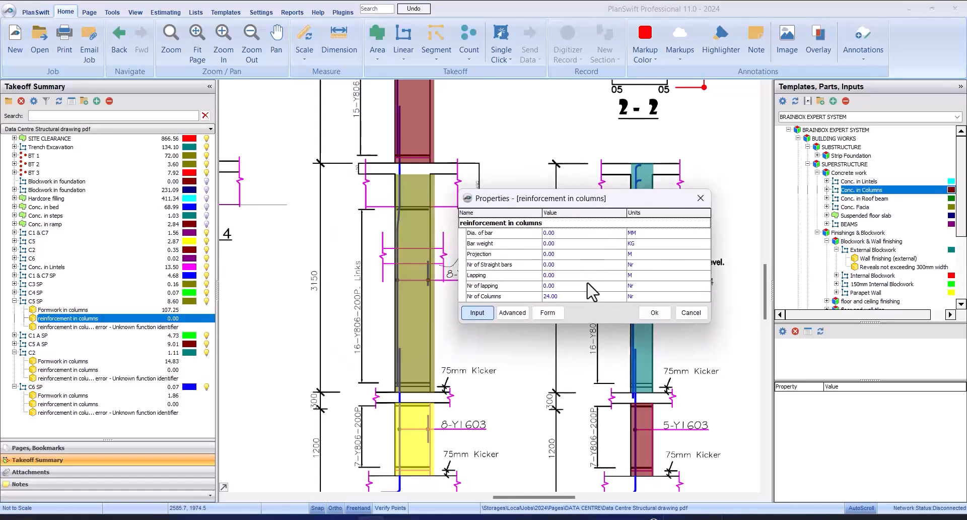
{"action": "left_click", "coordinate": [547, 312]}
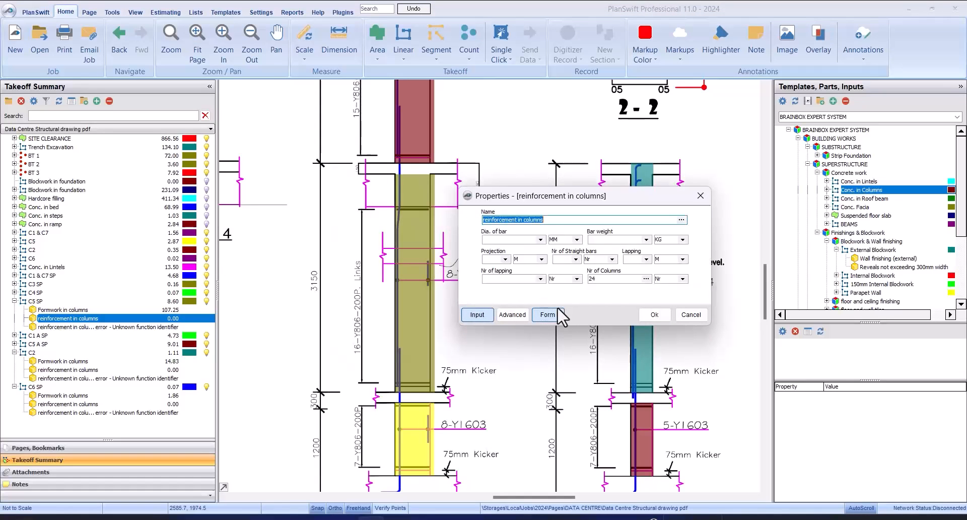
{"action": "left_click", "coordinate": [541, 239]}
{"action": "left_click", "coordinate": [532, 278]}
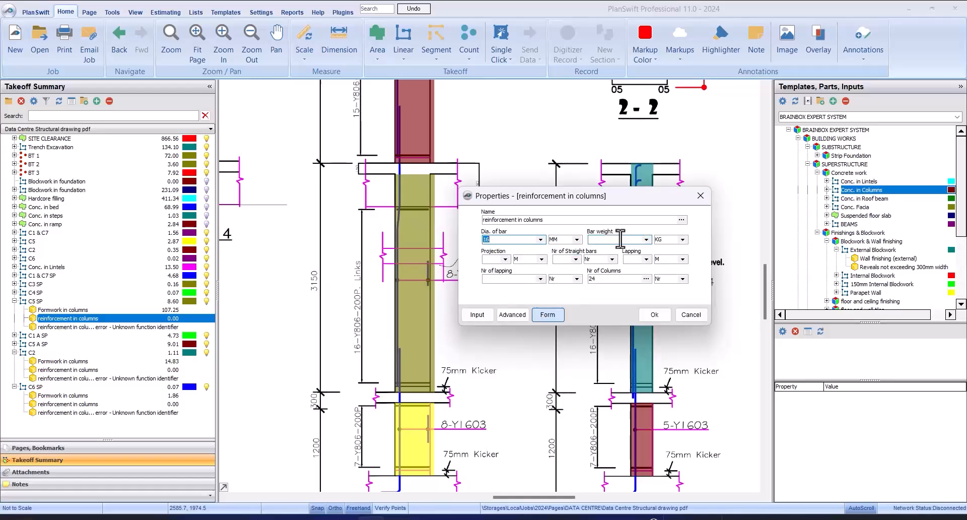
{"action": "left_click", "coordinate": [646, 240]}
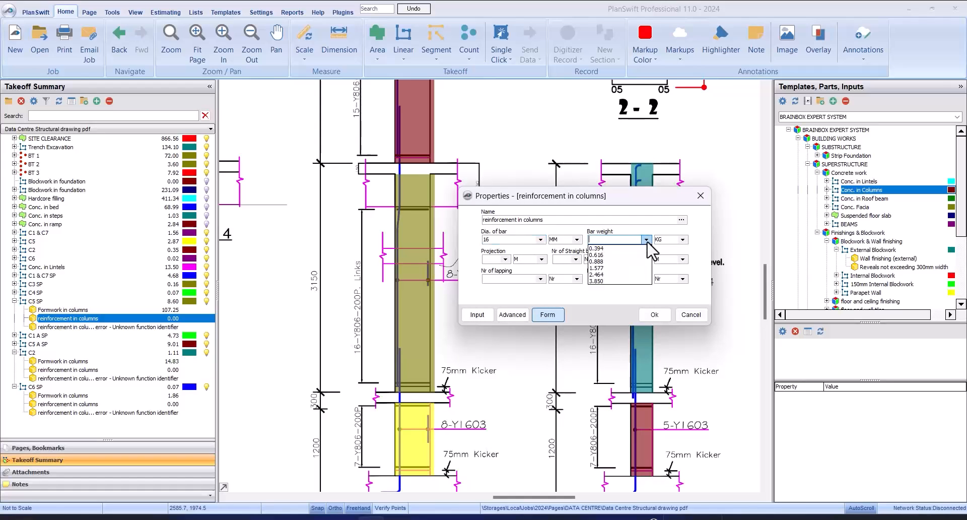
{"action": "left_click", "coordinate": [619, 266]}
Give the C5 SP main reinforcement a 0.70 m projection and 8 straight bars.
{"action": "left_click", "coordinate": [506, 260]}
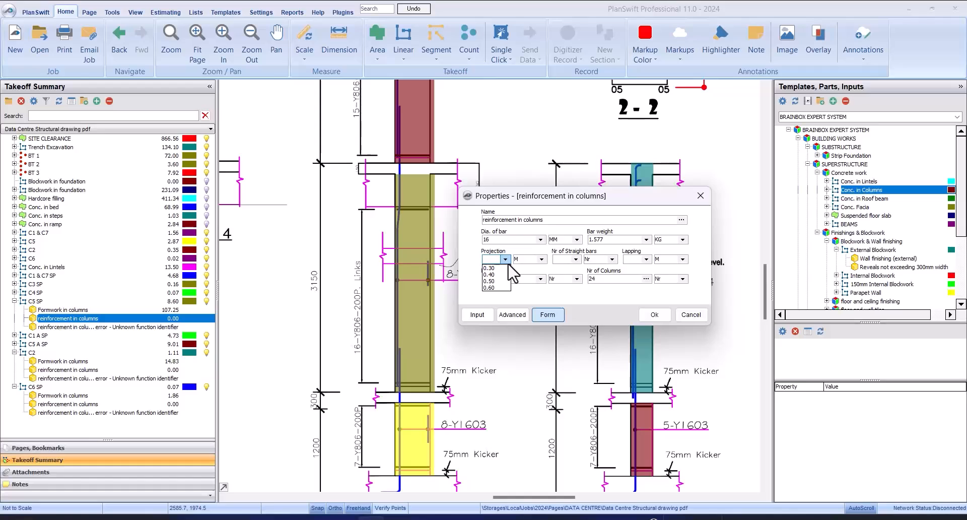
{"action": "left_click", "coordinate": [491, 260]}
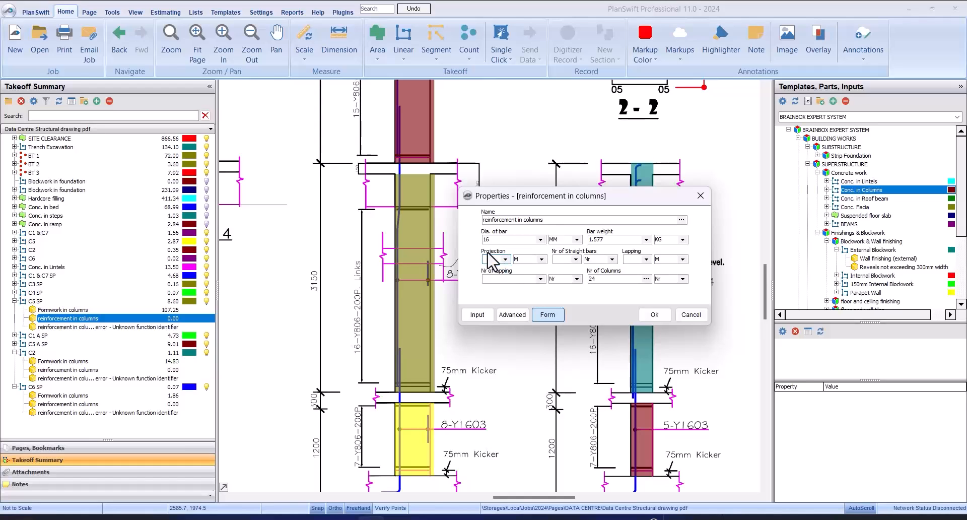
{"action": "type", "text": "0.70"}
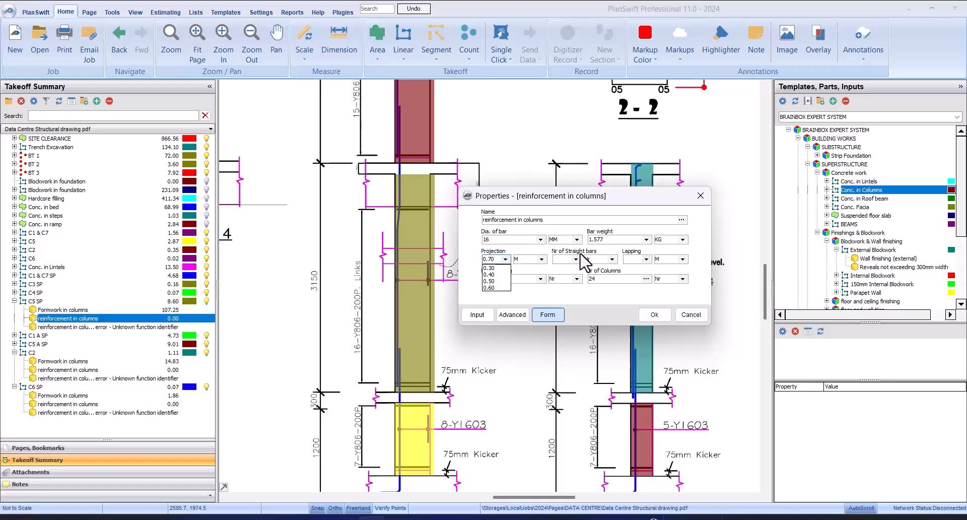
{"action": "left_click", "coordinate": [576, 259]}
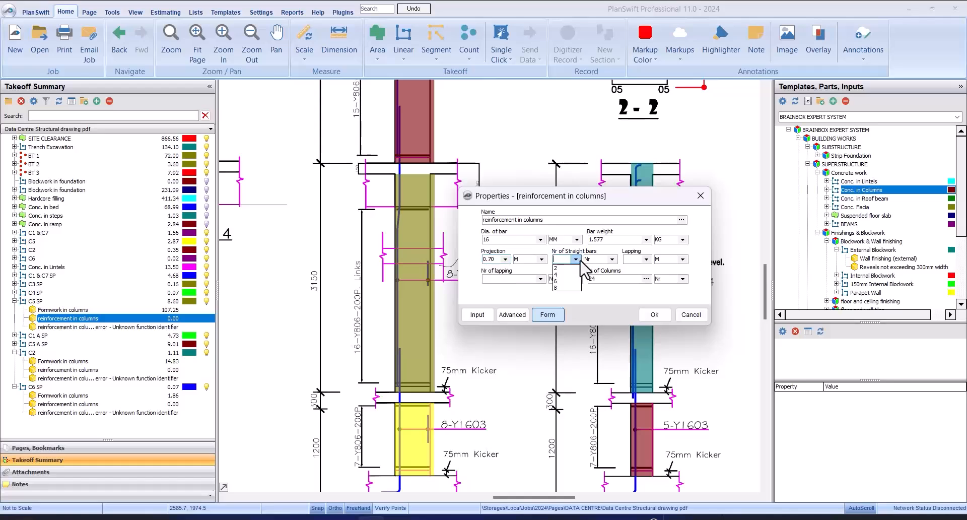
{"action": "left_click", "coordinate": [573, 288]}
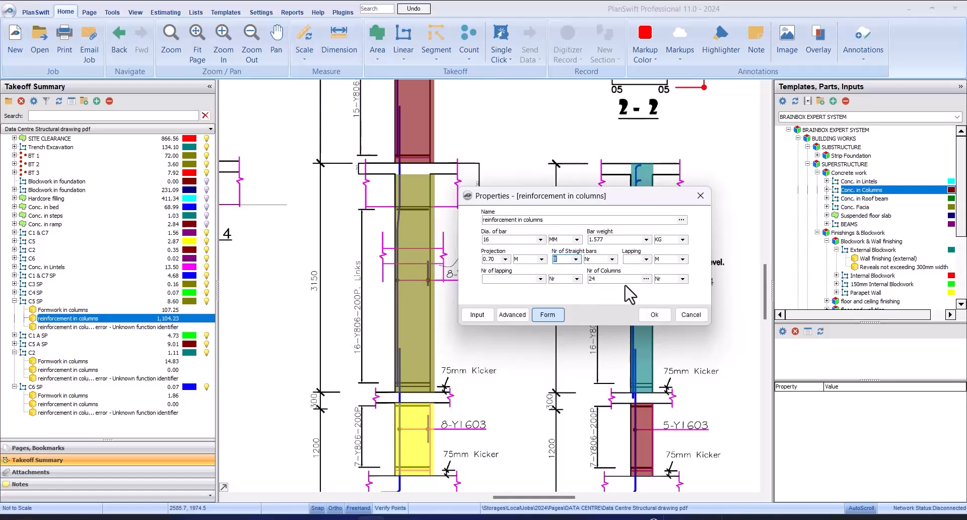
Set the C5 SP main reinforcement's lapping to 0.60 m and its number of laps to 1.
{"action": "left_click", "coordinate": [647, 259]}
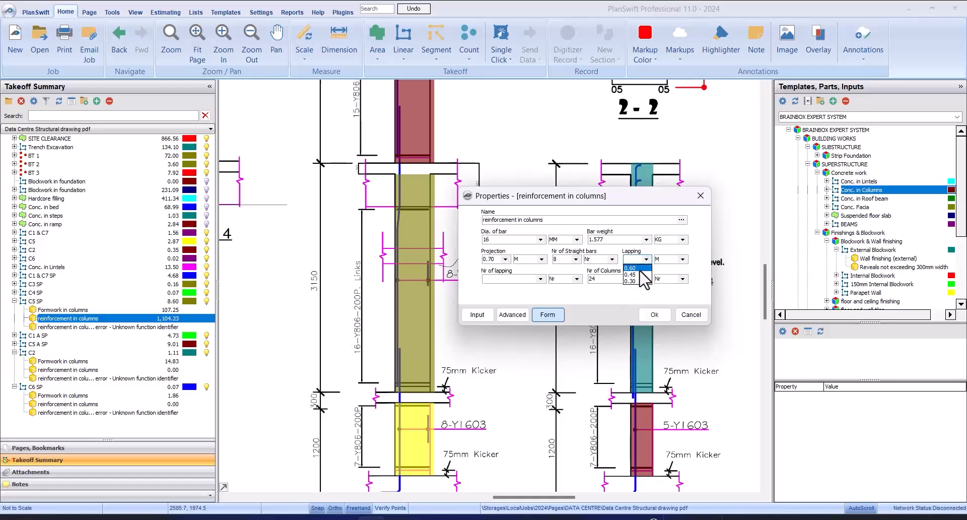
{"action": "left_click", "coordinate": [646, 275]}
{"action": "left_click", "coordinate": [526, 281]}
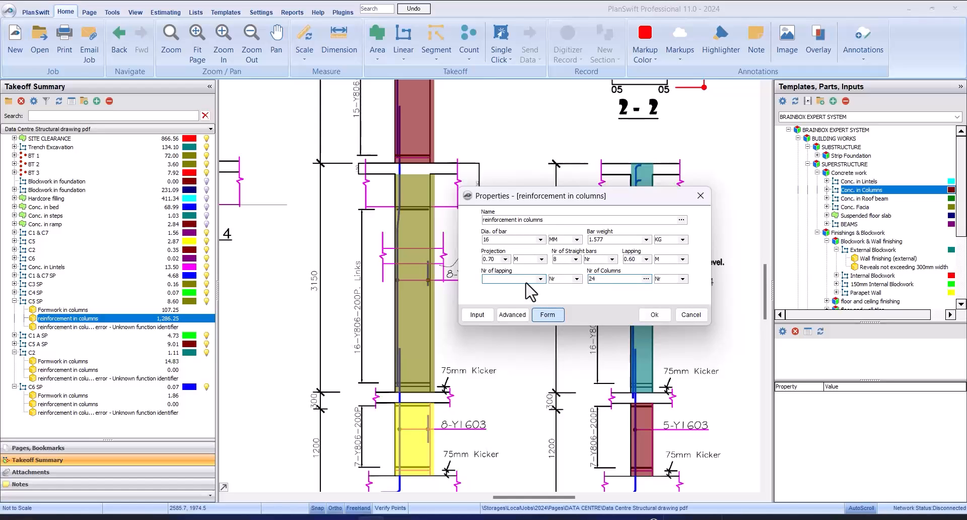
{"action": "type", "text": "1"}
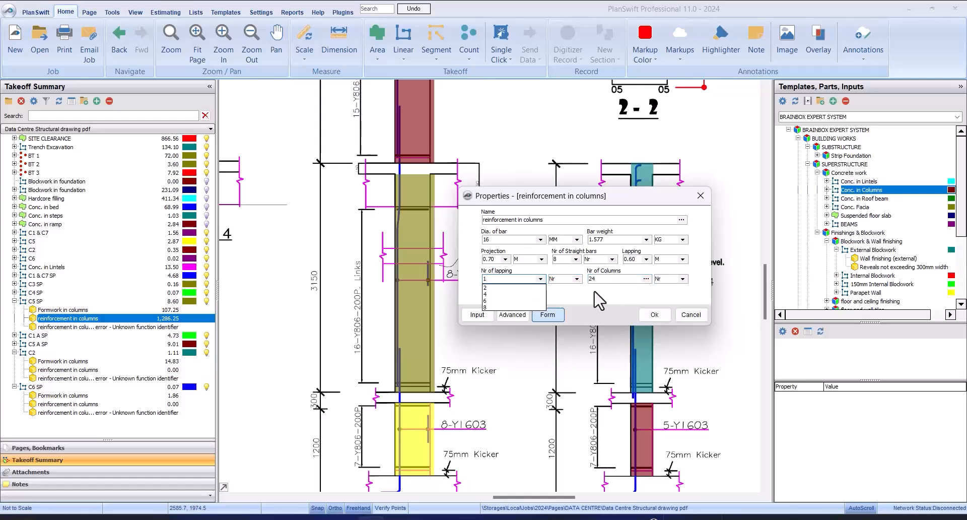
{"action": "left_click", "coordinate": [650, 315]}
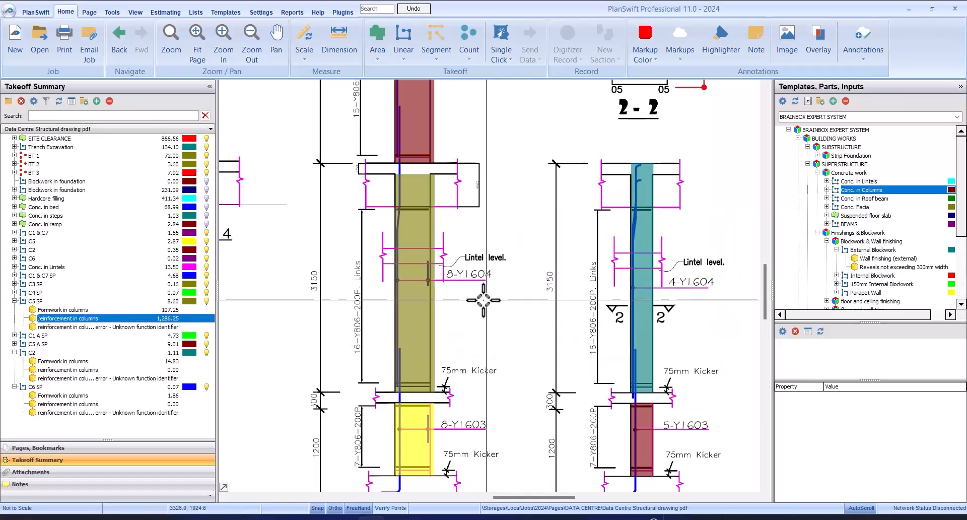
Set the C5 SP column stirrups to 8 mm bar diameter and 0.394 kg bar weight.
{"action": "left_click", "coordinate": [134, 327]}
{"action": "double_click", "coordinate": [133, 327]}
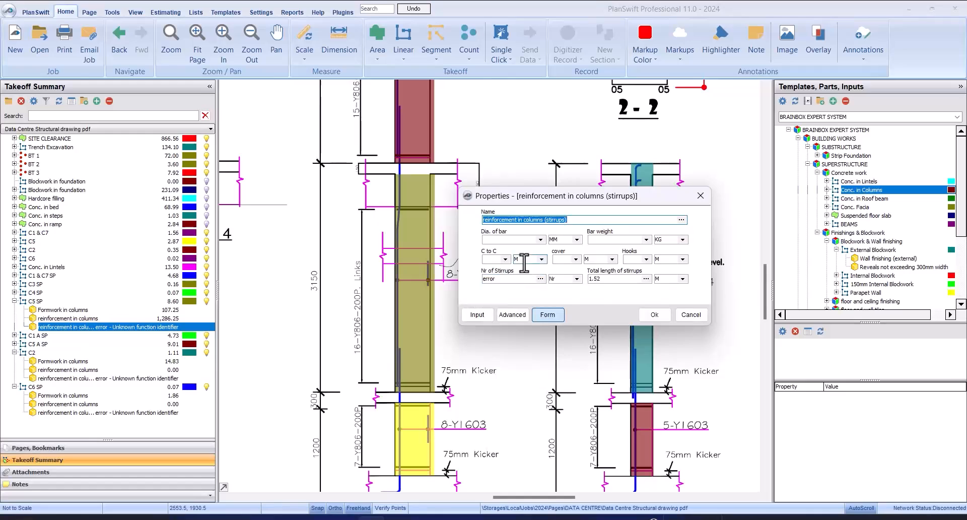
{"action": "left_click", "coordinate": [540, 240]}
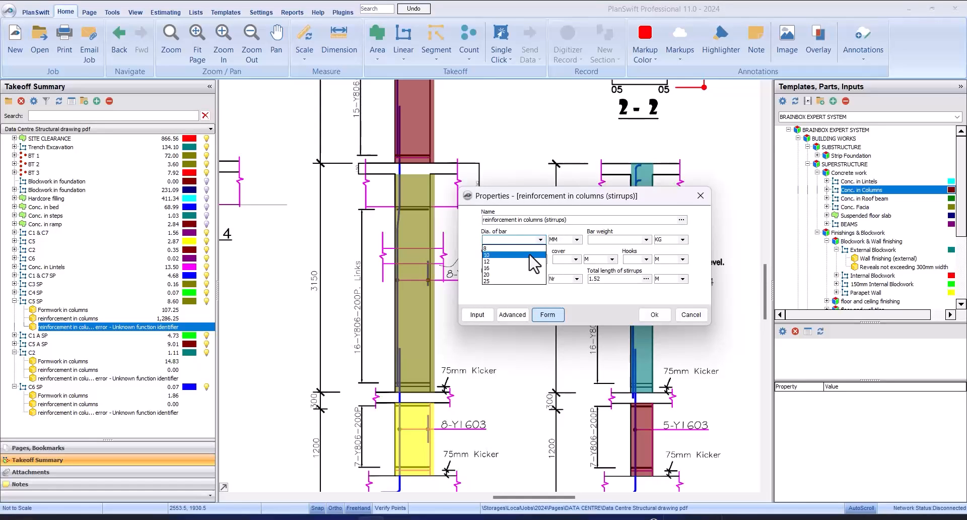
{"action": "left_click", "coordinate": [491, 248]}
{"action": "left_click", "coordinate": [646, 240]}
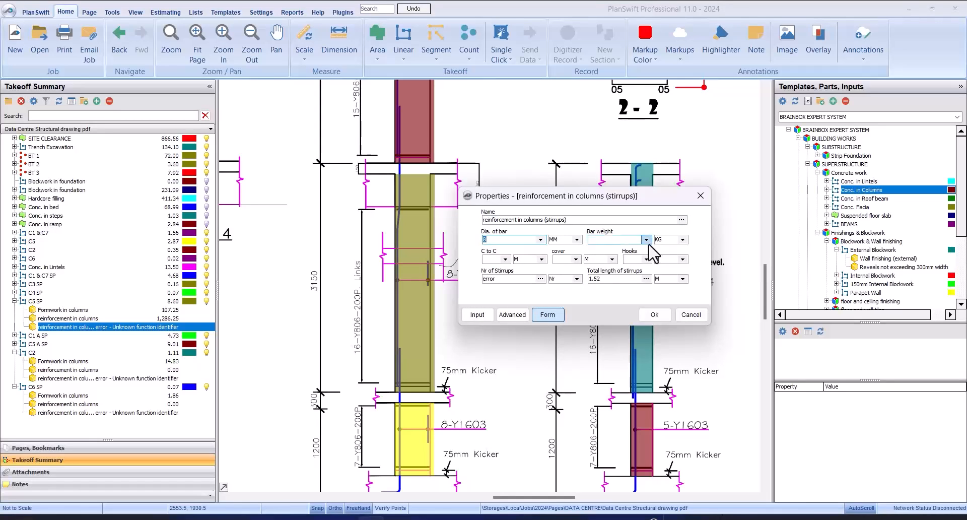
{"action": "left_click", "coordinate": [622, 254]}
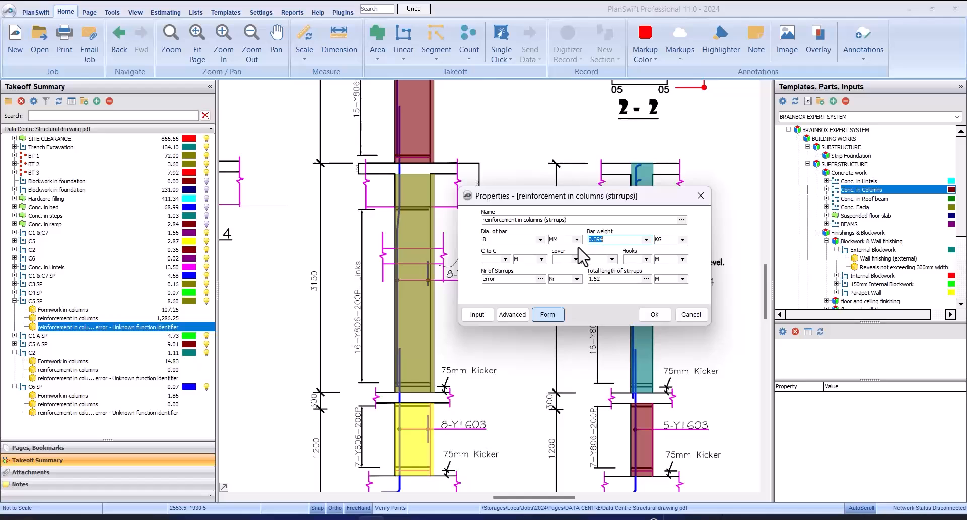
Give the C5 SP stirrups 0.20 m centre-to-centre spacing, 0.05 m cover and 0.15 m hooks.
{"action": "left_click", "coordinate": [505, 259]}
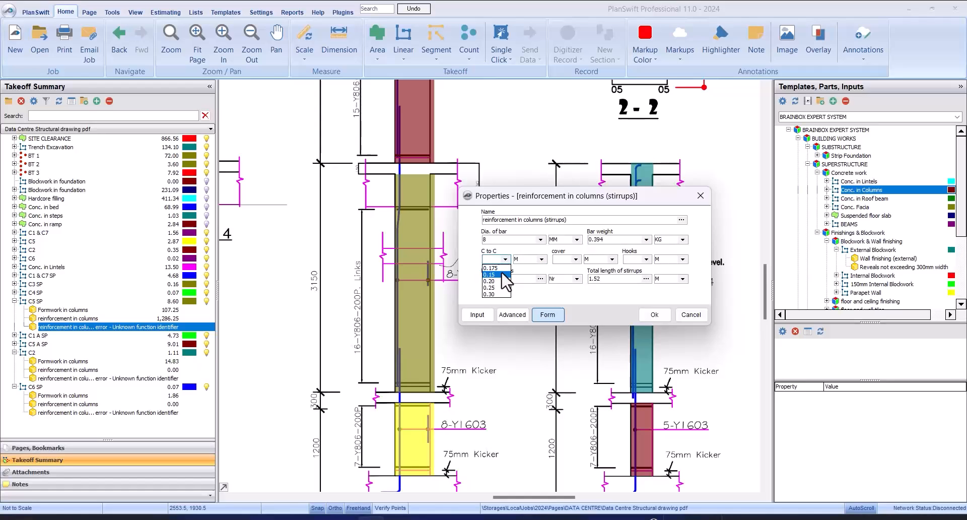
{"action": "left_click", "coordinate": [490, 282]}
{"action": "left_click", "coordinate": [575, 259]}
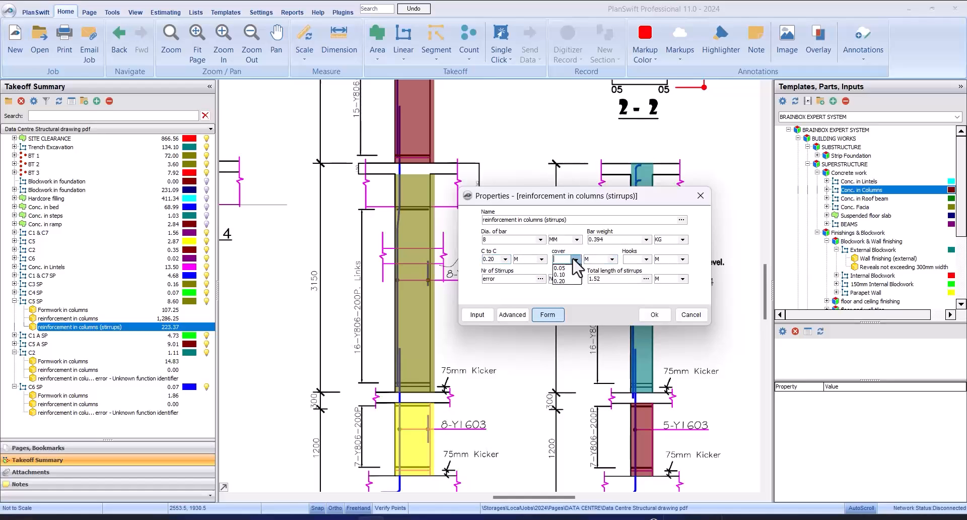
{"action": "left_click", "coordinate": [560, 268]}
{"action": "left_click", "coordinate": [647, 259]}
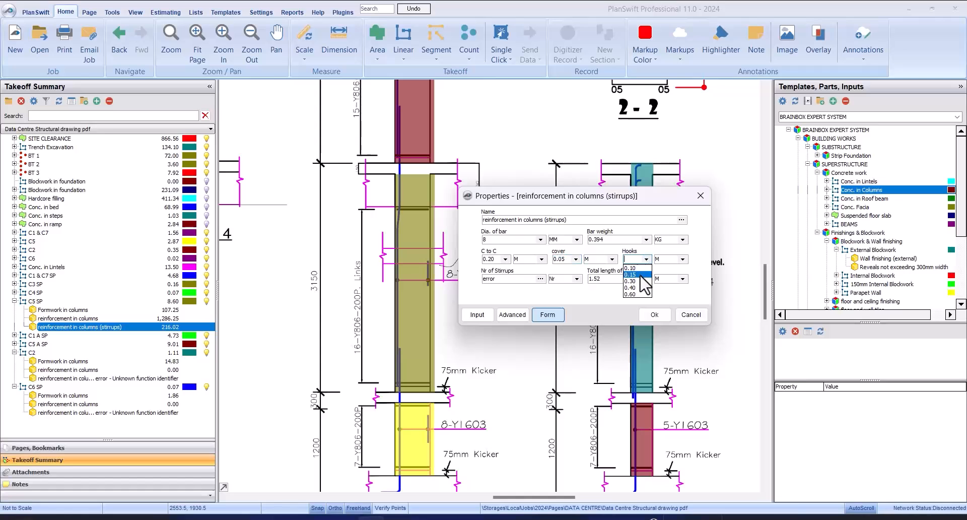
{"action": "left_click", "coordinate": [638, 275]}
{"action": "left_click", "coordinate": [655, 314]}
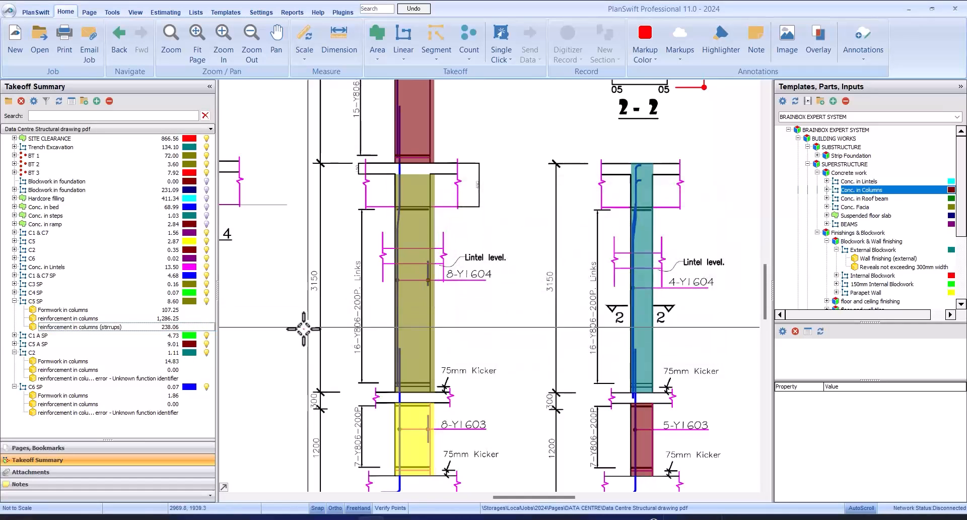
Collapse the C5 SP takeoff and expand C5 A SP to list its formwork and reinforcement items.
{"action": "left_click", "coordinate": [189, 327]}
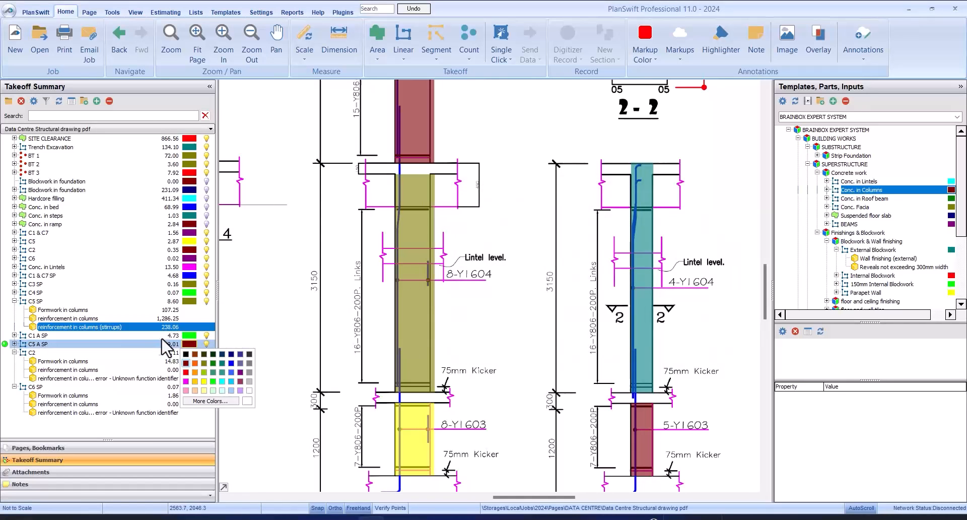
{"action": "left_click", "coordinate": [14, 302]}
{"action": "left_click", "coordinate": [14, 310]}
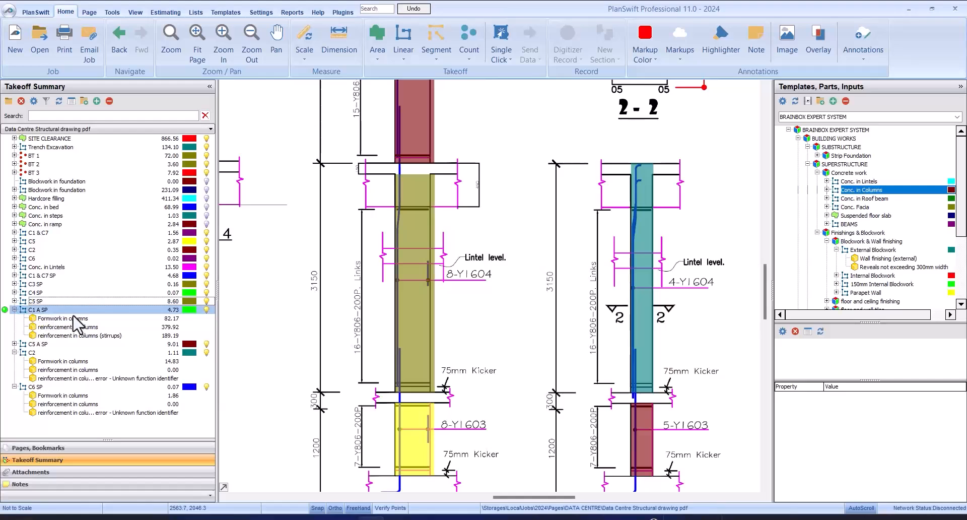
{"action": "left_click", "coordinate": [14, 310]}
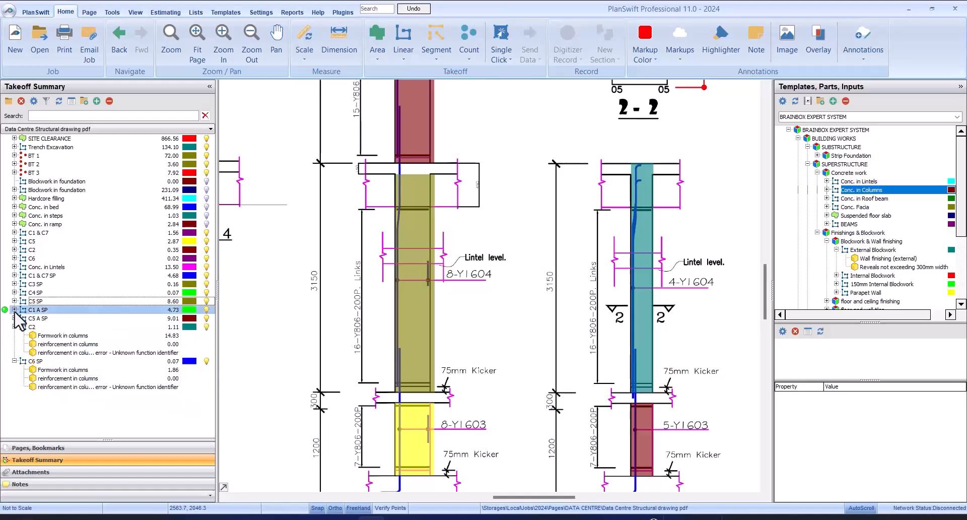
{"action": "left_click", "coordinate": [19, 319]}
{"action": "left_click", "coordinate": [14, 318]}
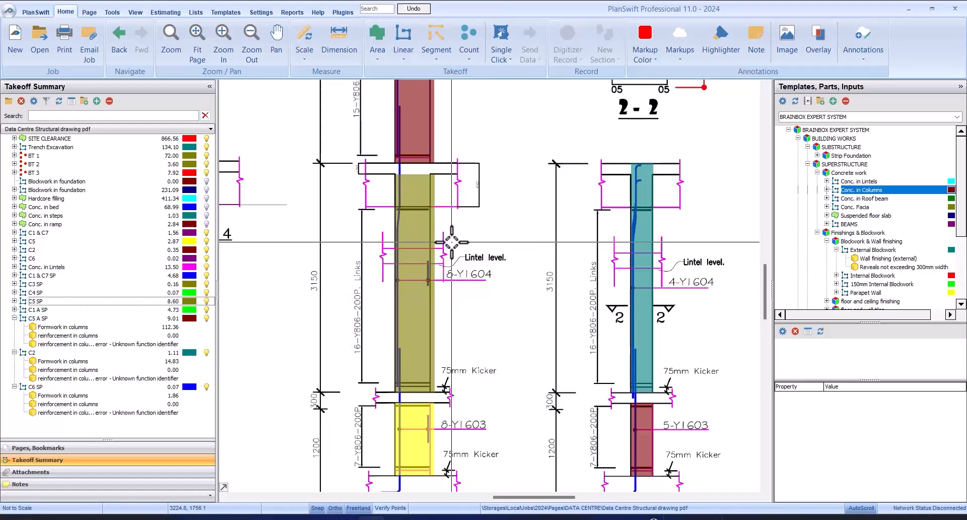
Set the C5 A SP column stirrups to 8 mm bar diameter and 0.394 kg bar weight.
{"action": "scroll", "coordinate": [450, 243], "scroll_direction": "down", "scroll_amount": 3}
{"action": "scroll", "coordinate": [464, 166], "scroll_direction": "up", "scroll_amount": 4}
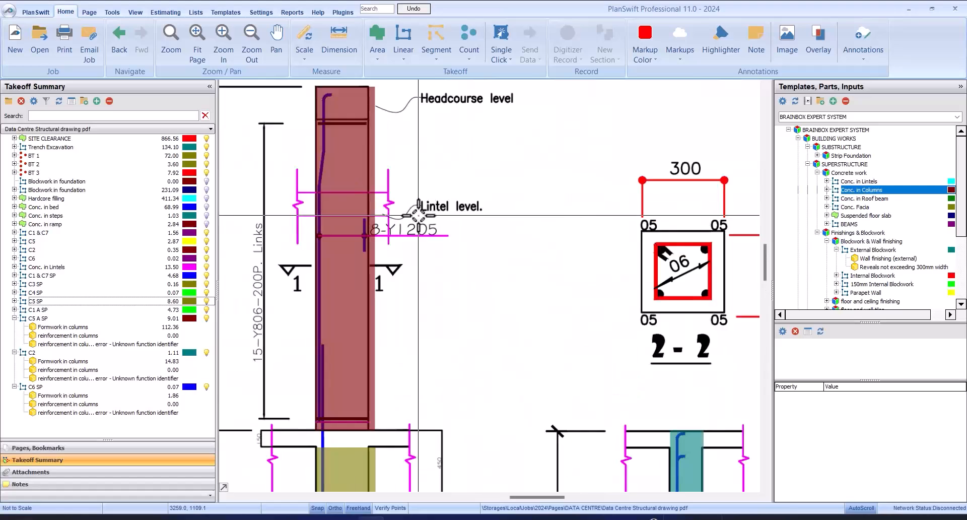
{"action": "scroll", "coordinate": [418, 216], "scroll_direction": "down", "scroll_amount": 3}
{"action": "left_click", "coordinate": [59, 336]}
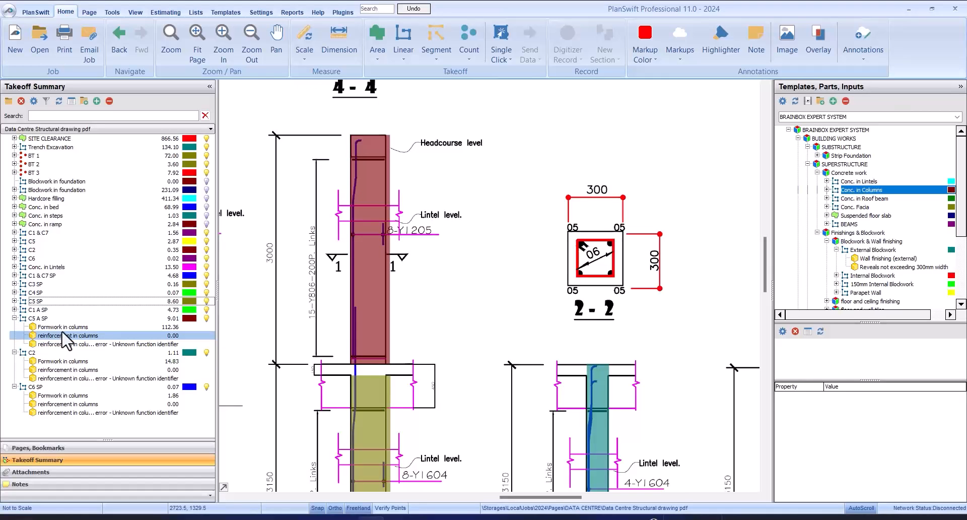
{"action": "left_click", "coordinate": [74, 344]}
{"action": "double_click", "coordinate": [74, 344]}
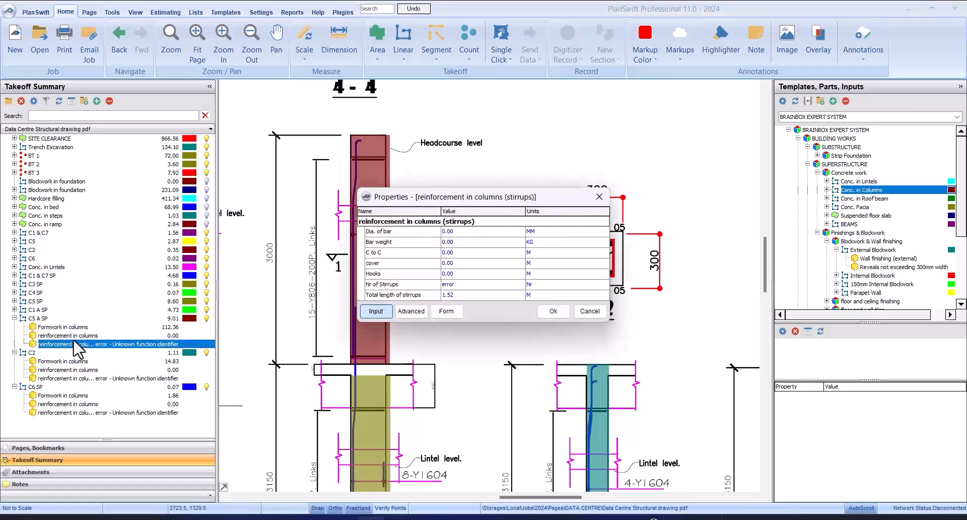
{"action": "left_click", "coordinate": [447, 311]}
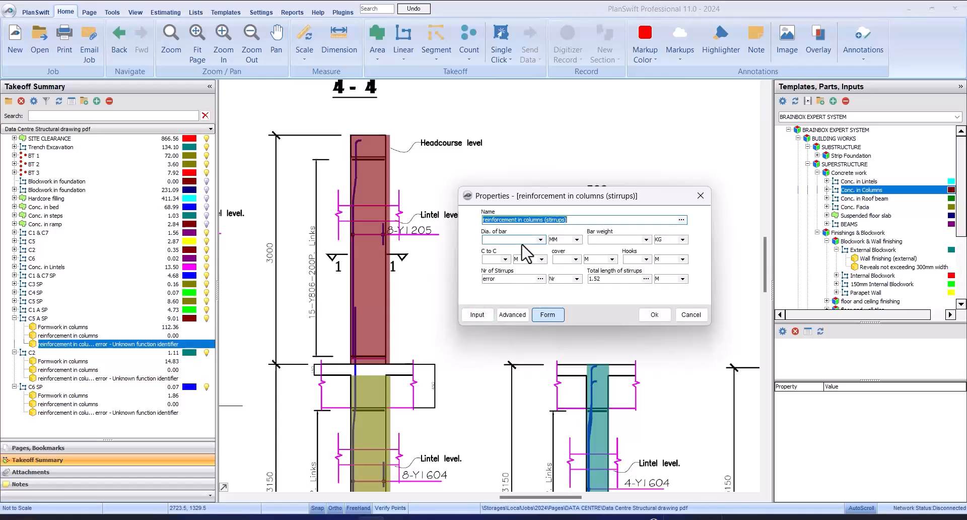
{"action": "left_click", "coordinate": [540, 239]}
{"action": "left_click", "coordinate": [535, 249]}
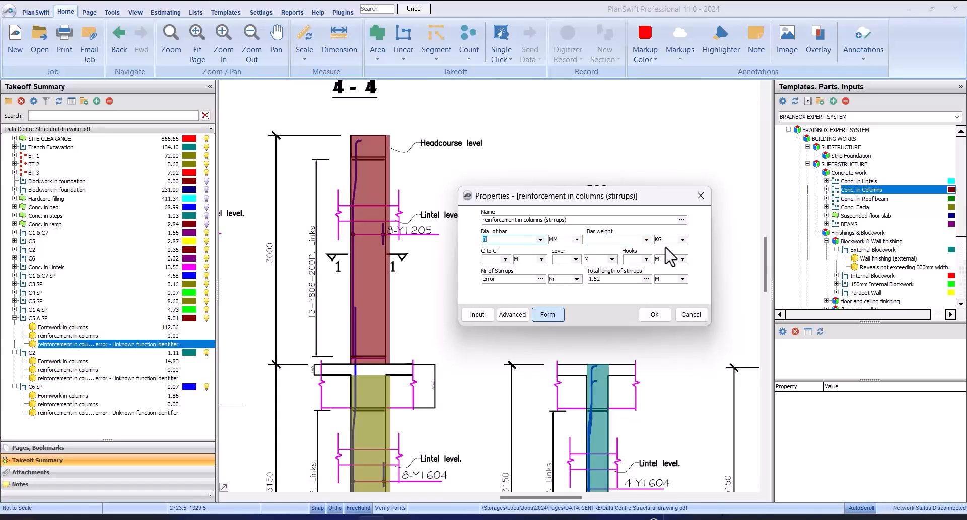
{"action": "left_click", "coordinate": [646, 240]}
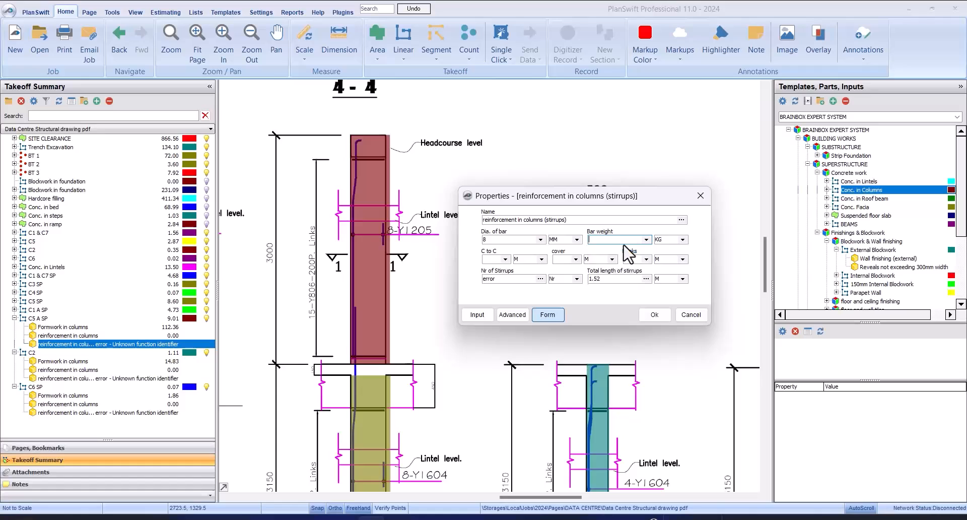
{"action": "left_click", "coordinate": [641, 262]}
Give the C5 A SP stirrups 0.20 m centre-to-centre spacing, 0.05 m cover and 0.15 m hooks.
{"action": "left_click", "coordinate": [505, 259]}
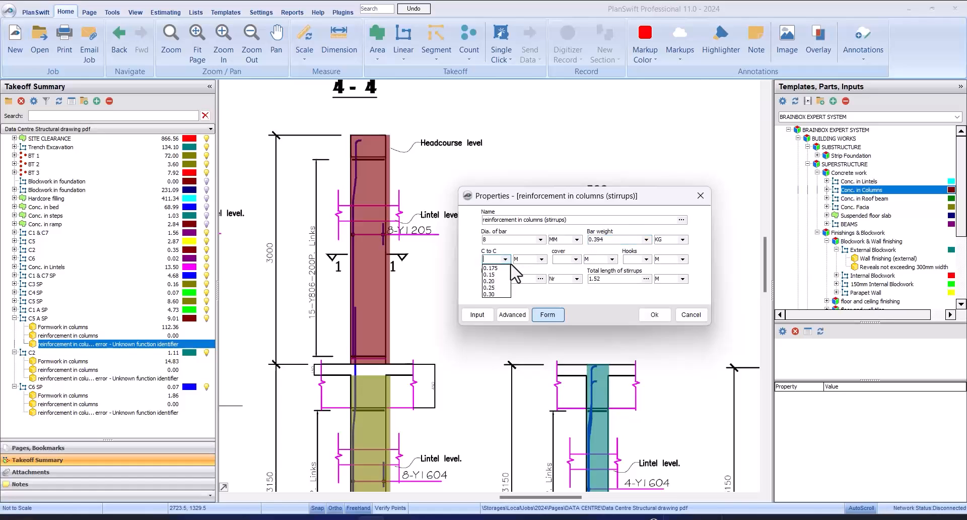
{"action": "left_click", "coordinate": [496, 282]}
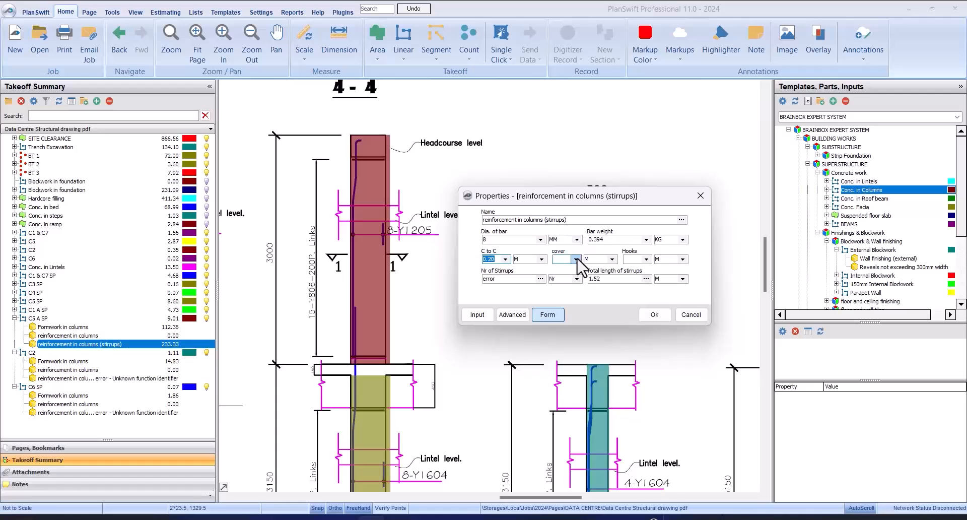
{"action": "left_click", "coordinate": [576, 259]}
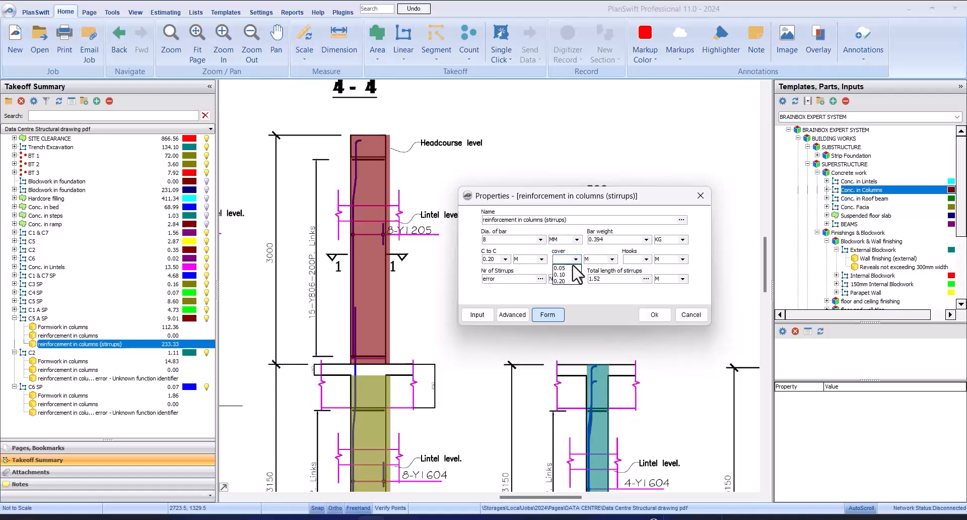
{"action": "left_click", "coordinate": [565, 268]}
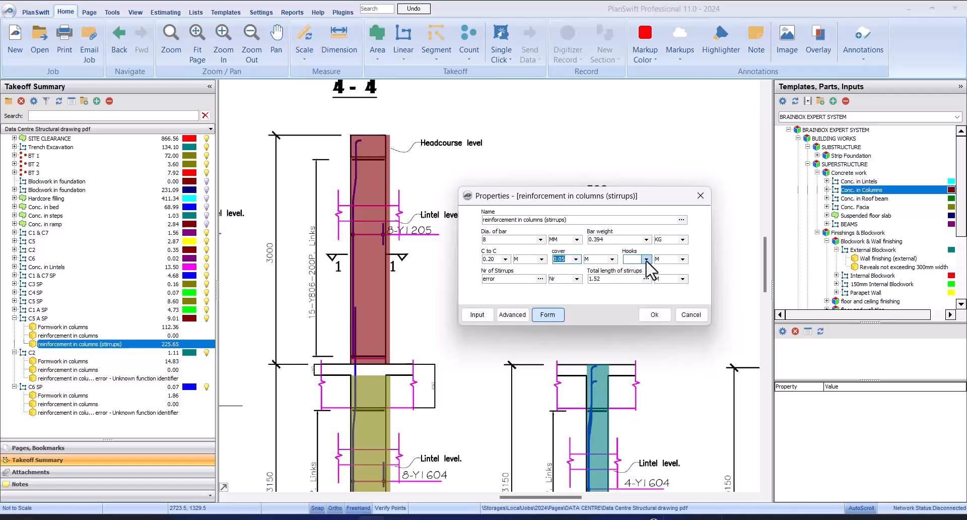
{"action": "left_click", "coordinate": [646, 260]}
{"action": "left_click", "coordinate": [637, 275]}
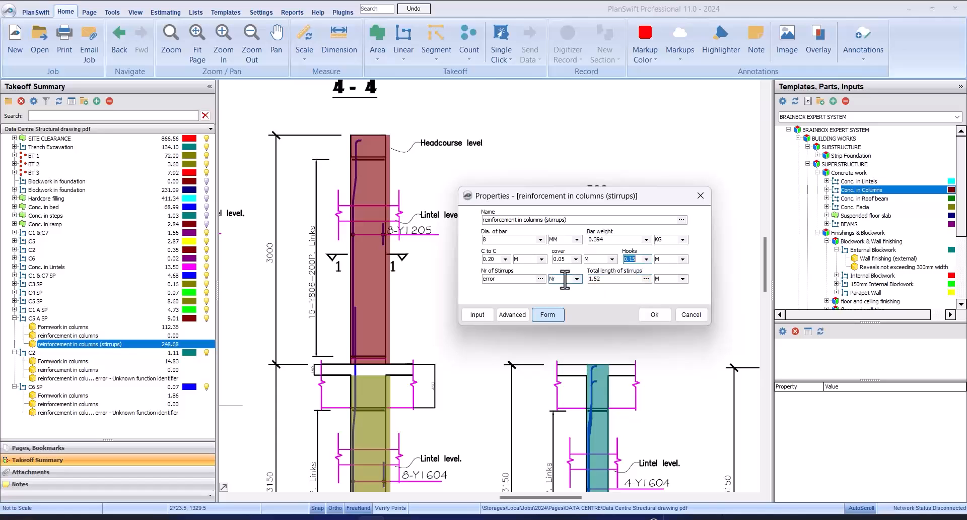
{"action": "left_click", "coordinate": [653, 315]}
Set the C5 A SP main column reinforcement to 12 mm bar diameter and 0.888 kg bar weight.
{"action": "left_click", "coordinate": [161, 334]}
{"action": "double_click", "coordinate": [161, 334]}
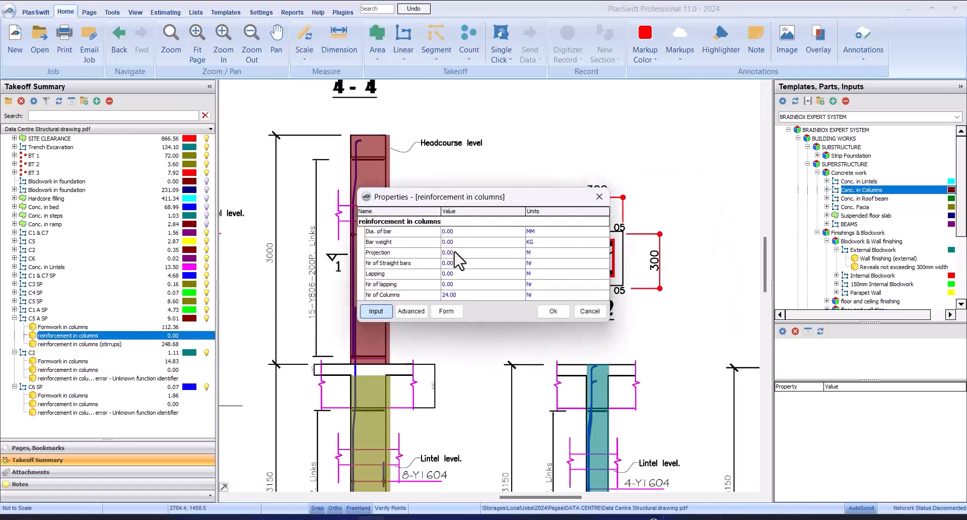
{"action": "left_click", "coordinate": [449, 313]}
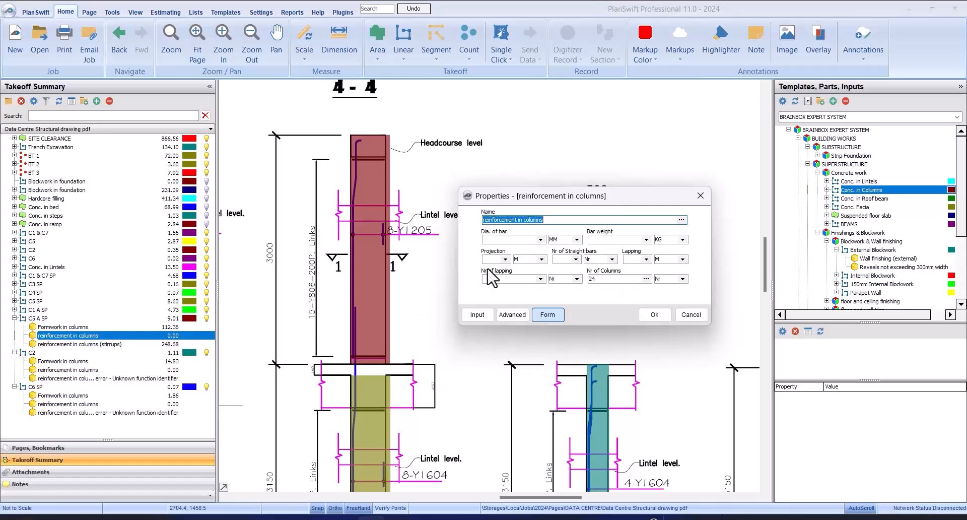
{"action": "left_click", "coordinate": [541, 240]}
{"action": "left_click", "coordinate": [525, 265]}
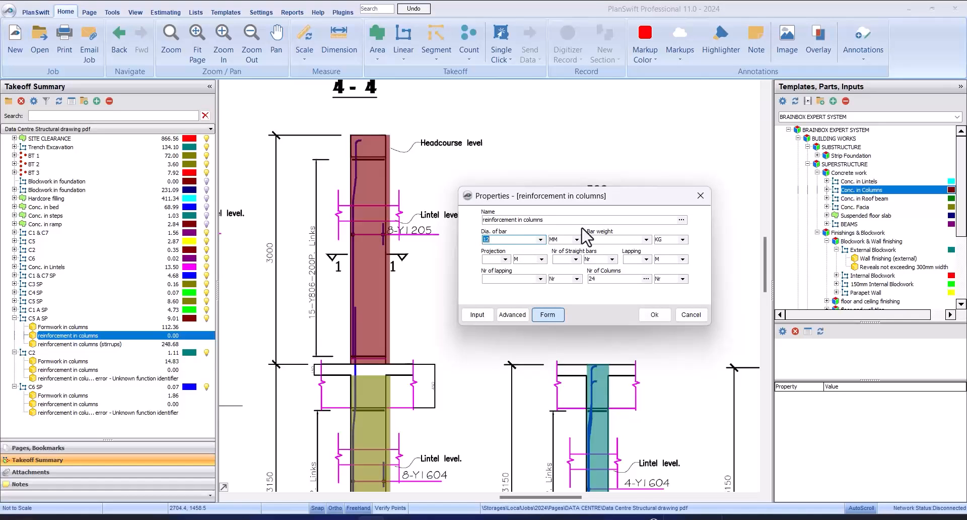
{"action": "left_click", "coordinate": [633, 239]}
{"action": "left_click", "coordinate": [635, 262]}
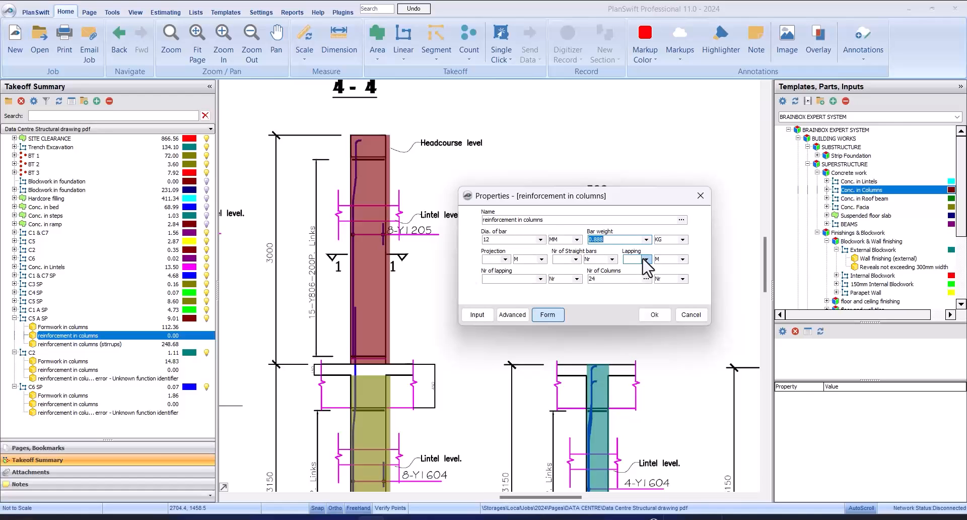
{"action": "left_click", "coordinate": [654, 315]}
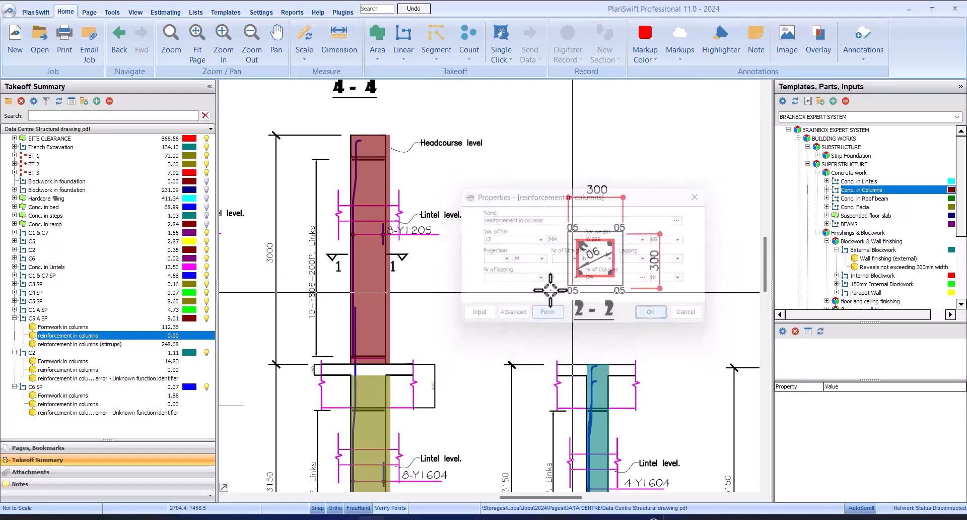
Set the C5 A SP main reinforcement's lapping to 0.60 m.
{"action": "double_click", "coordinate": [123, 335]}
{"action": "left_click", "coordinate": [447, 312]}
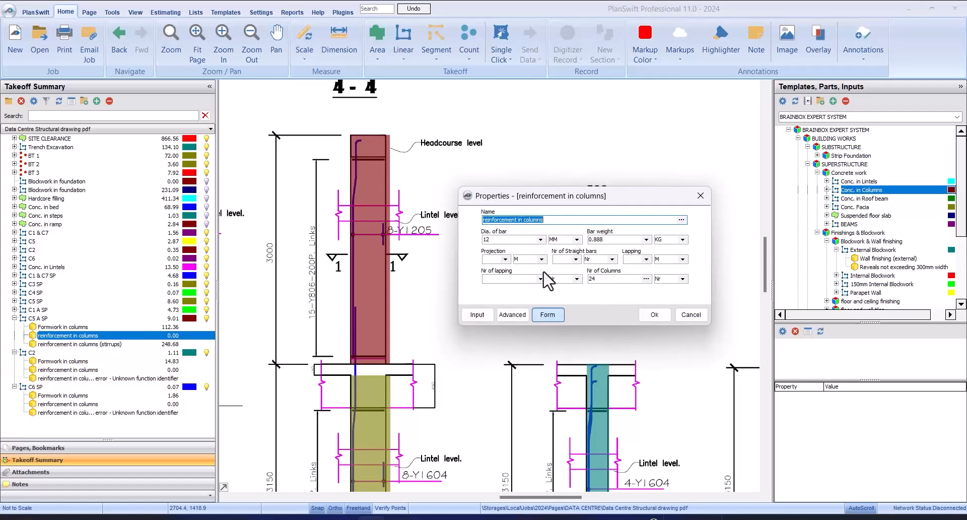
{"action": "left_click", "coordinate": [631, 259]}
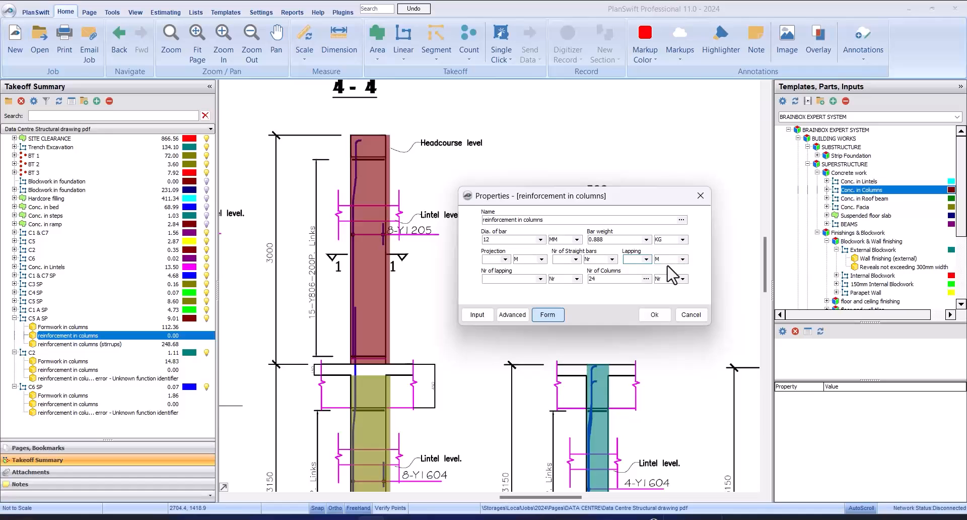
{"action": "left_click", "coordinate": [645, 260]}
{"action": "left_click", "coordinate": [642, 268]}
{"action": "left_click", "coordinate": [655, 315]}
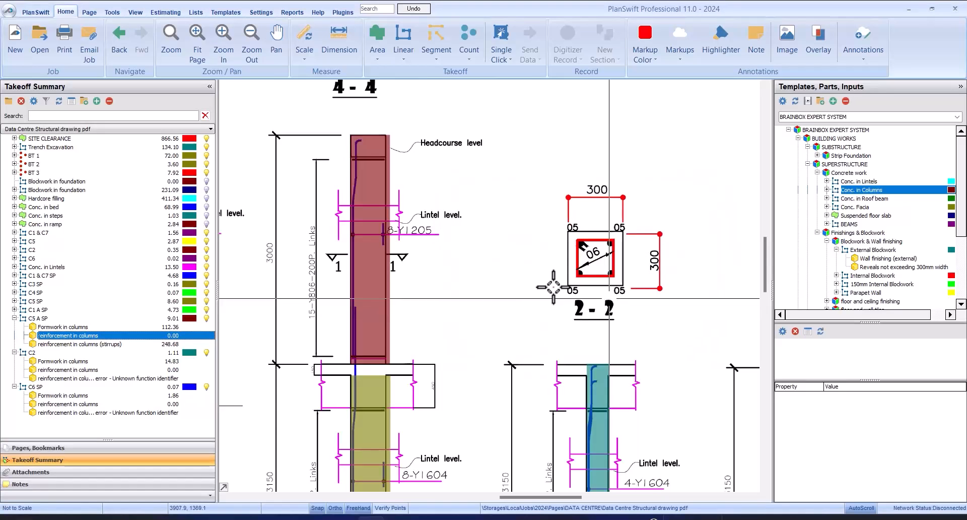
Give the C5 A SP main reinforcement 1 lap and a 0.30 m projection.
{"action": "double_click", "coordinate": [162, 335]}
{"action": "left_click", "coordinate": [447, 311]}
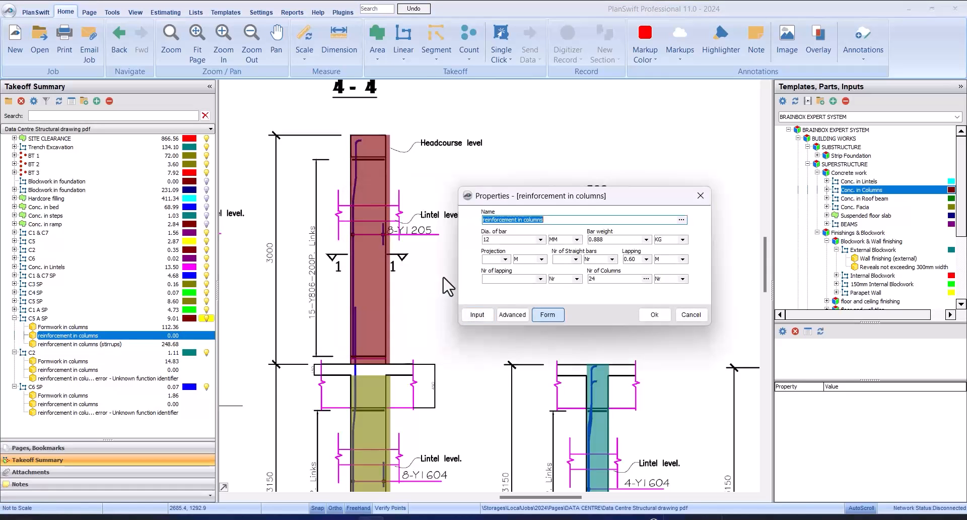
{"action": "left_click", "coordinate": [513, 280]}
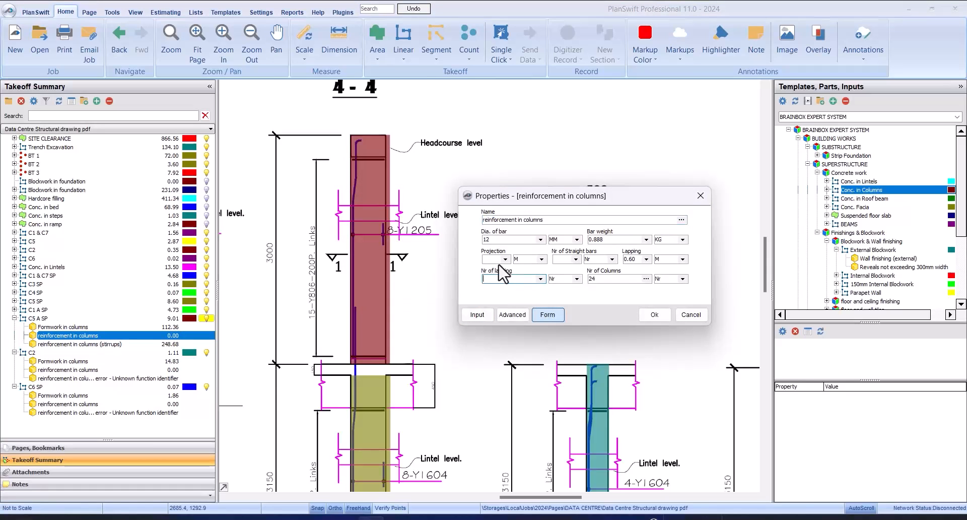
{"action": "type", "text": "1"}
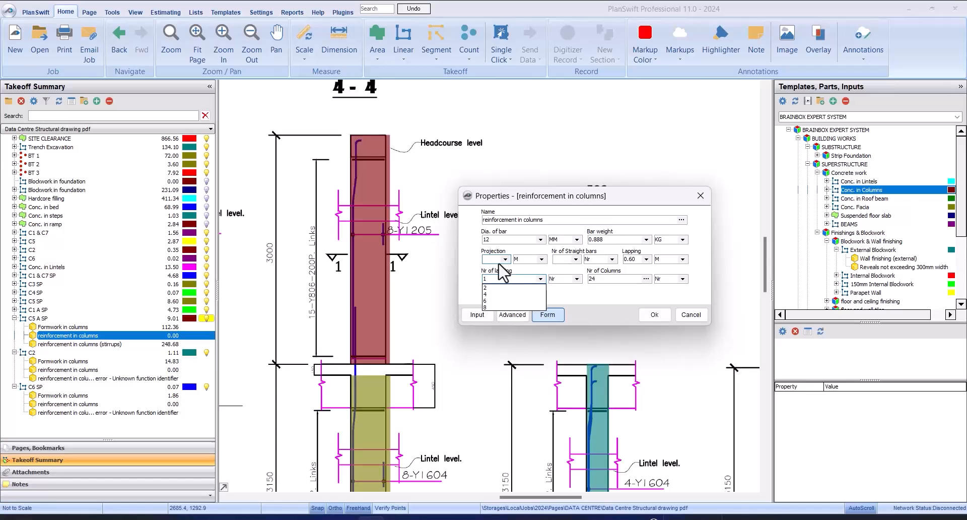
{"action": "left_click", "coordinate": [599, 292]}
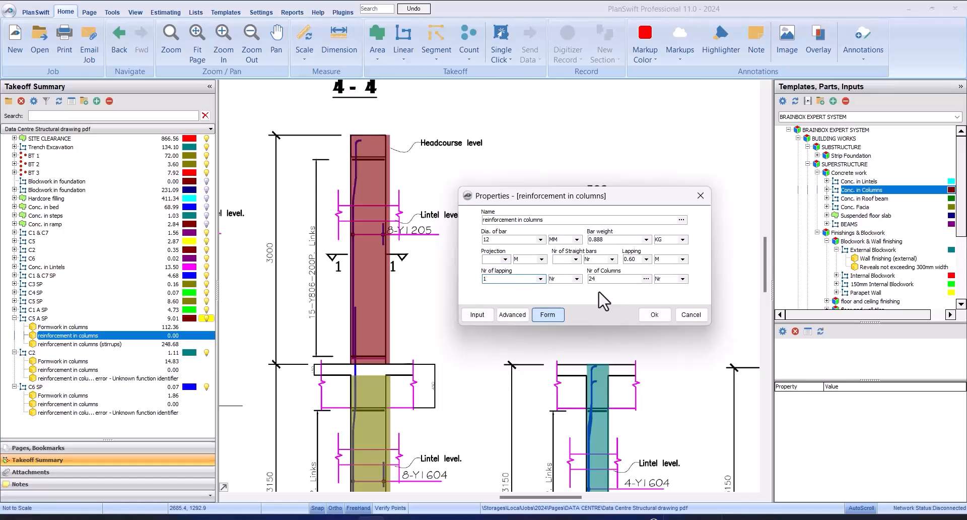
{"action": "left_click", "coordinate": [505, 261]}
{"action": "left_click", "coordinate": [499, 274]}
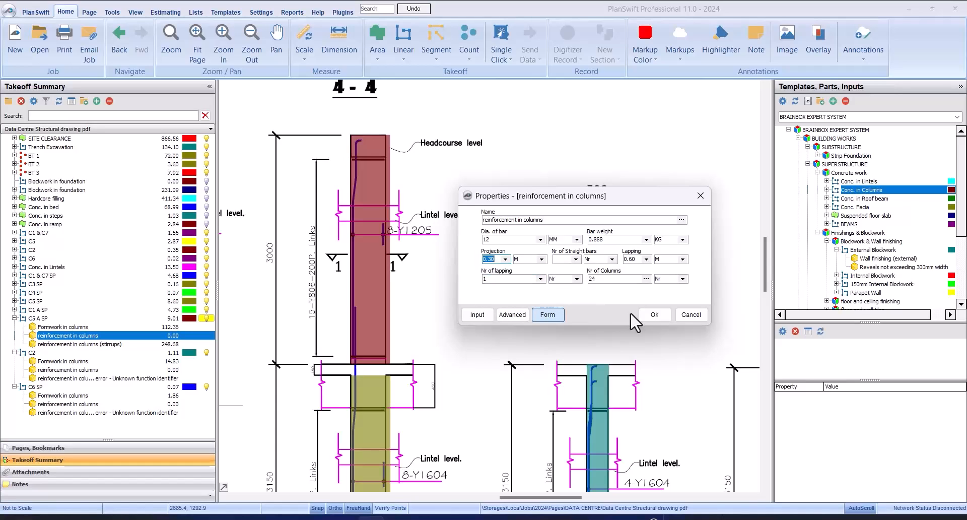
{"action": "left_click", "coordinate": [655, 314]}
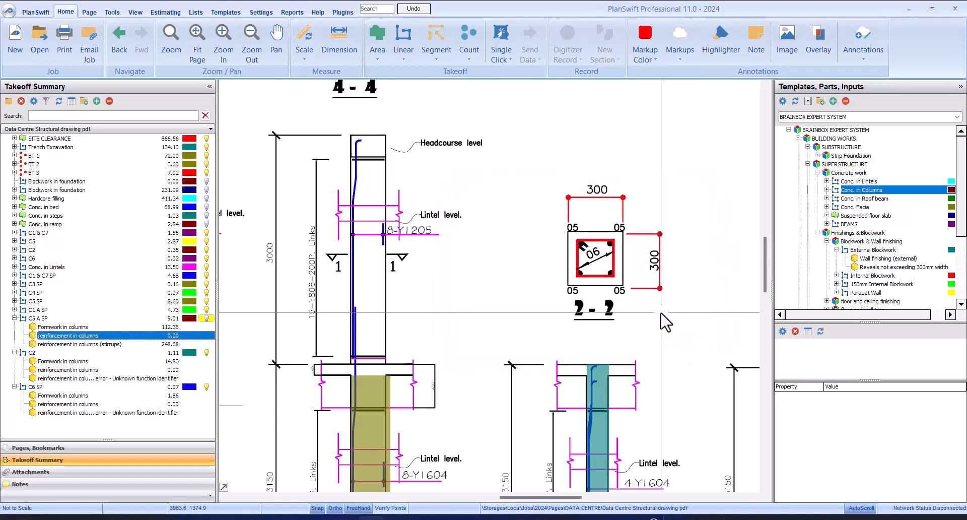
Set the number of straight bars in the C5 A SP main reinforcement to 8.
{"action": "double_click", "coordinate": [156, 336]}
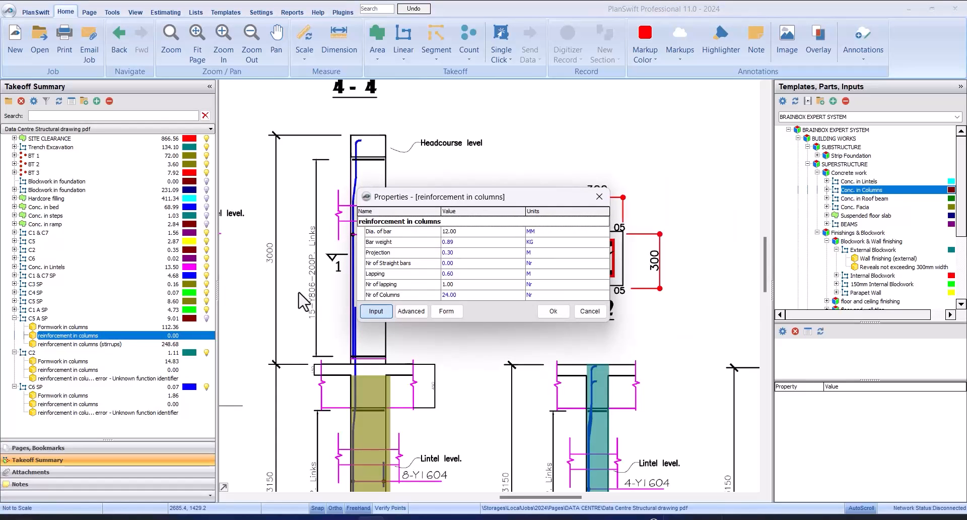
{"action": "left_click", "coordinate": [446, 312]}
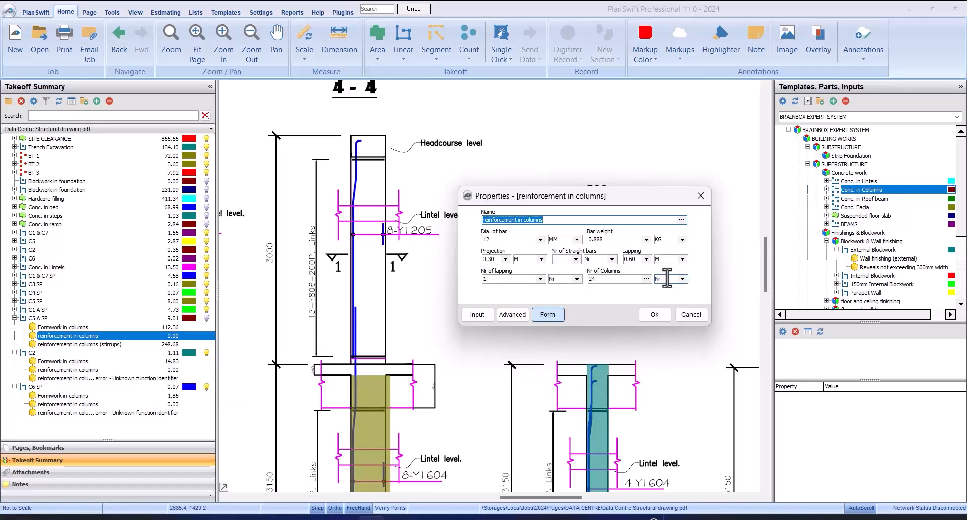
{"action": "left_click", "coordinate": [576, 259]}
{"action": "left_click", "coordinate": [567, 288]}
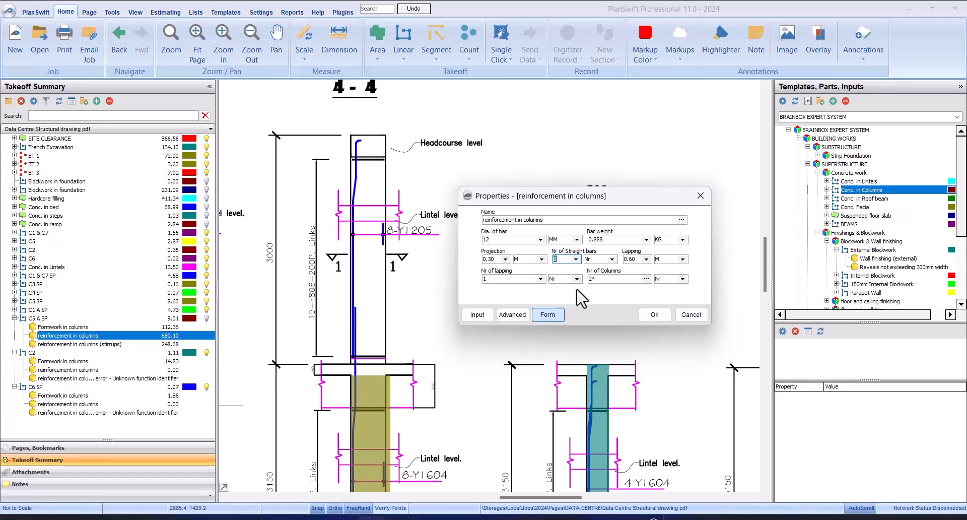
{"action": "left_click", "coordinate": [655, 315]}
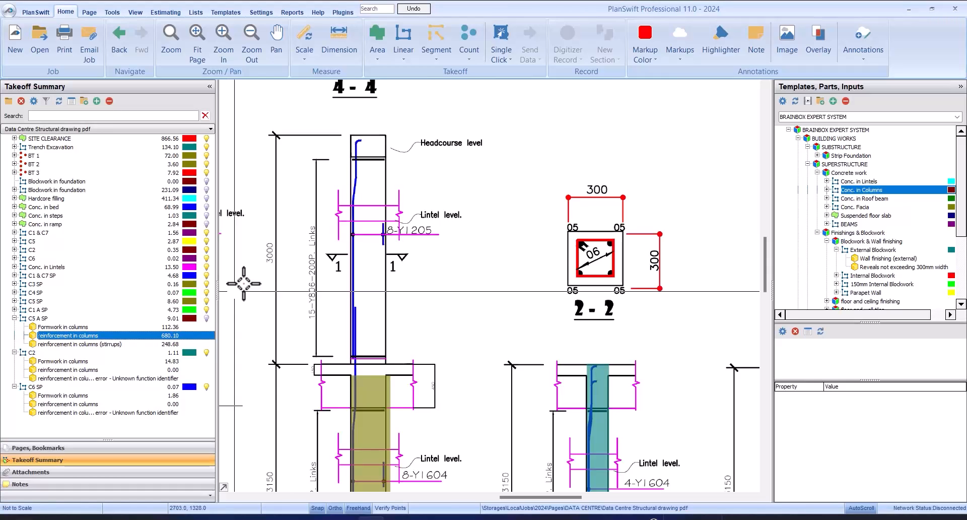
{"action": "scroll", "coordinate": [323, 241], "scroll_direction": "down", "scroll_amount": 5}
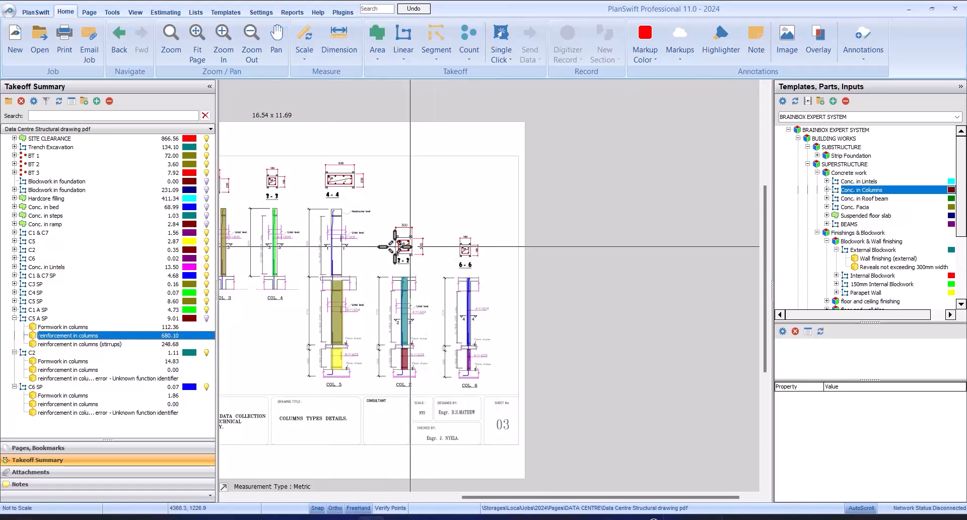
{"action": "left_click", "coordinate": [37, 328]}
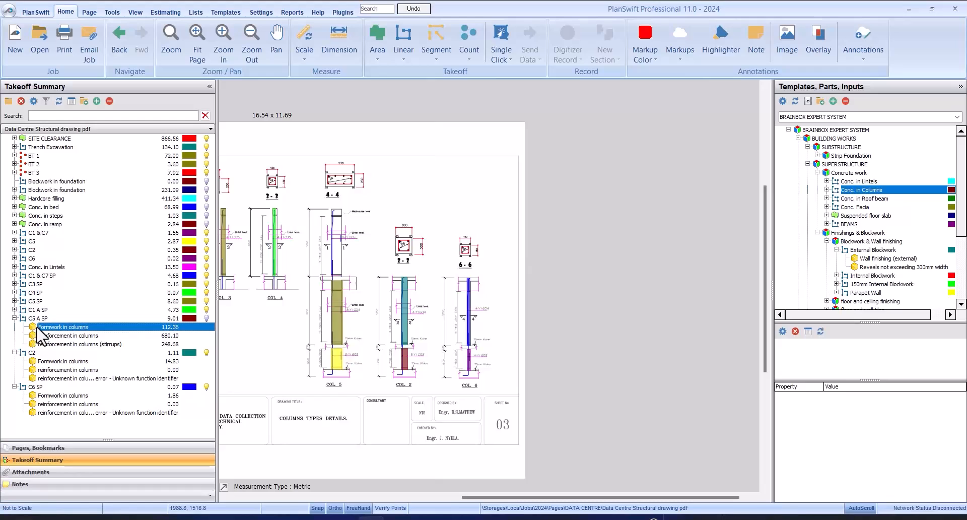
Collapse the C5 A SP takeoff and select the main column reinforcement item of the superstructure C2 takeoff.
{"action": "left_click", "coordinate": [14, 318]}
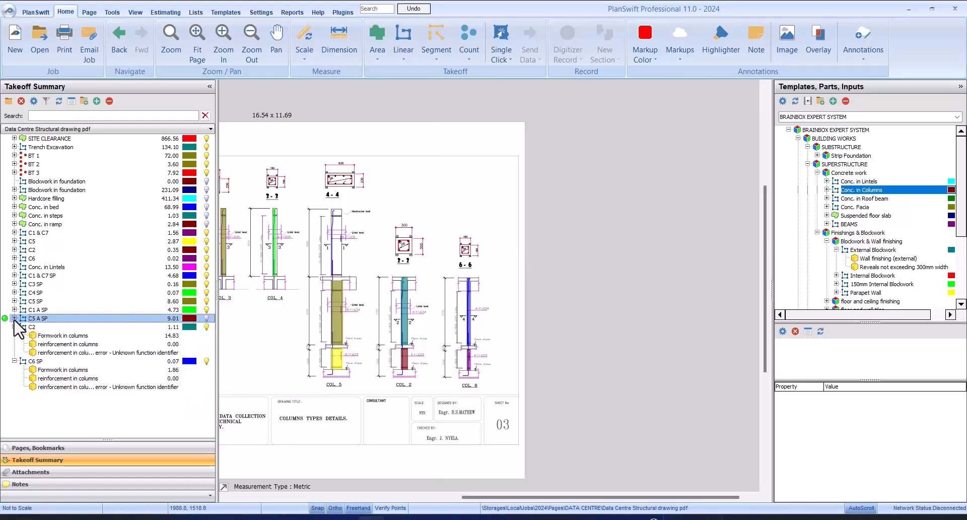
{"action": "left_click", "coordinate": [18, 326]}
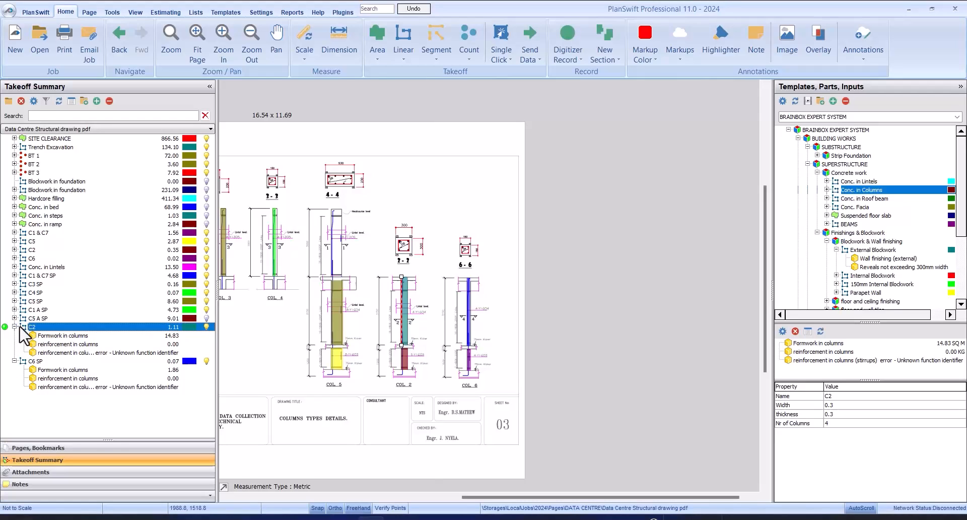
{"action": "left_click", "coordinate": [85, 344]}
{"action": "scroll", "coordinate": [439, 331], "scroll_direction": "up", "scroll_amount": 3}
{"action": "scroll", "coordinate": [438, 330], "scroll_direction": "down", "scroll_amount": 3}
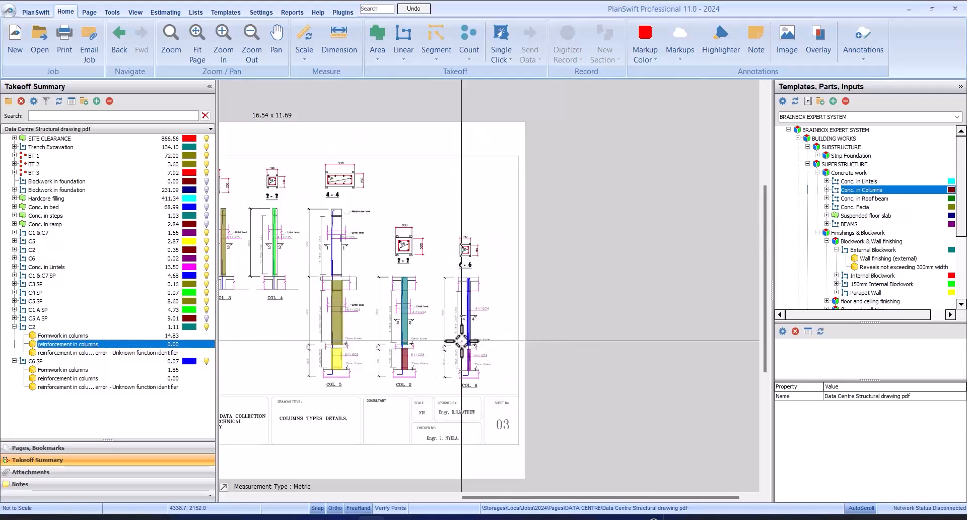
{"action": "scroll", "coordinate": [433, 328], "scroll_direction": "up", "scroll_amount": 3}
{"action": "scroll", "coordinate": [420, 321], "scroll_direction": "up", "scroll_amount": 2}
{"action": "scroll", "coordinate": [378, 278], "scroll_direction": "down", "scroll_amount": 2}
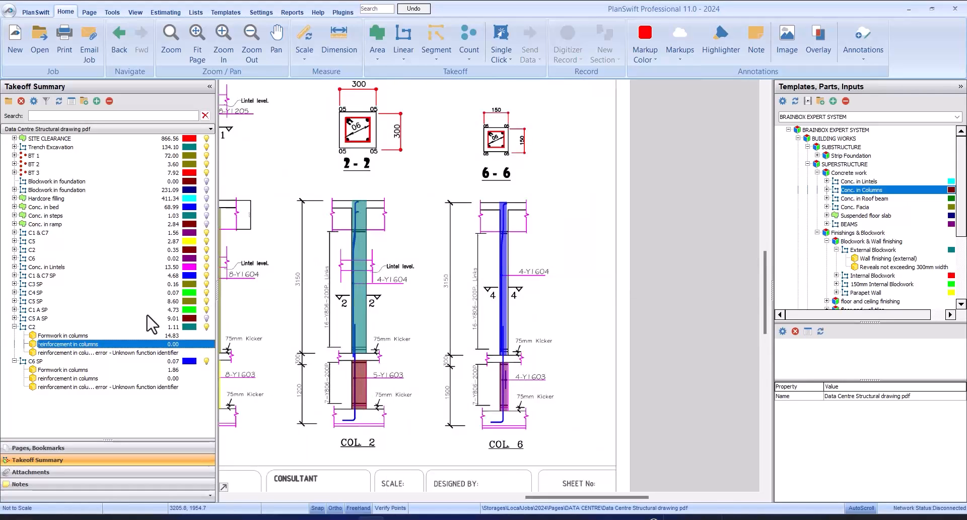
Set the superstructure C2 main column reinforcement to 16 mm bar diameter and 1.577 kg bar weight.
{"action": "double_click", "coordinate": [111, 344]}
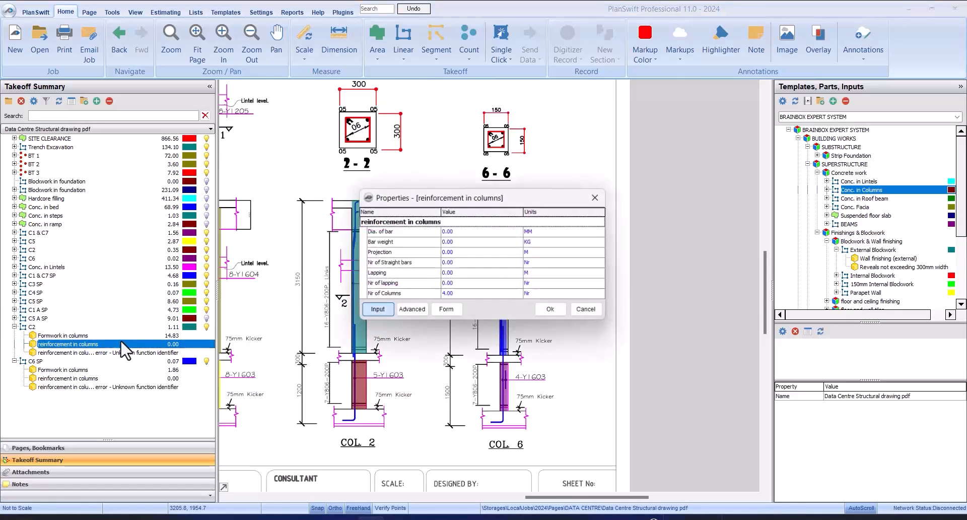
{"action": "left_click_drag", "start_coordinate": [441, 203], "coordinate": [557, 263]}
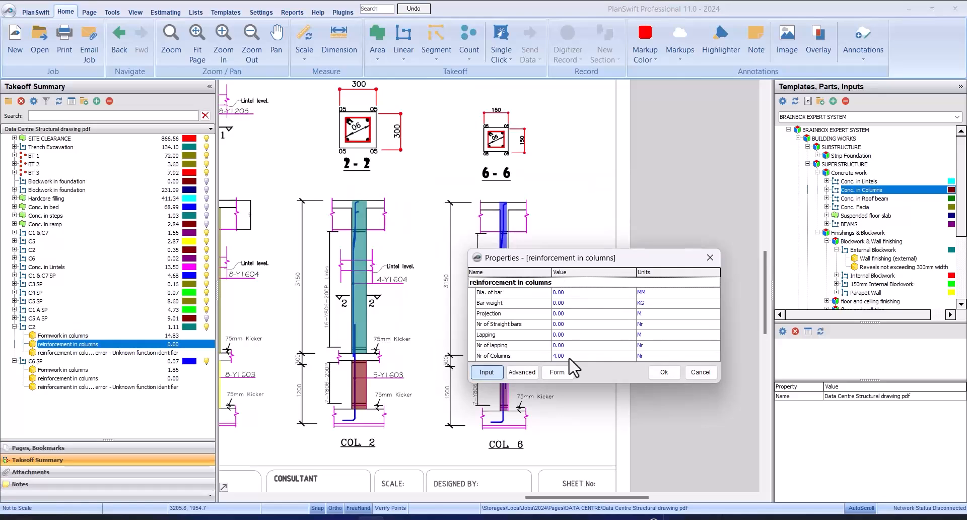
{"action": "left_click", "coordinate": [560, 373]}
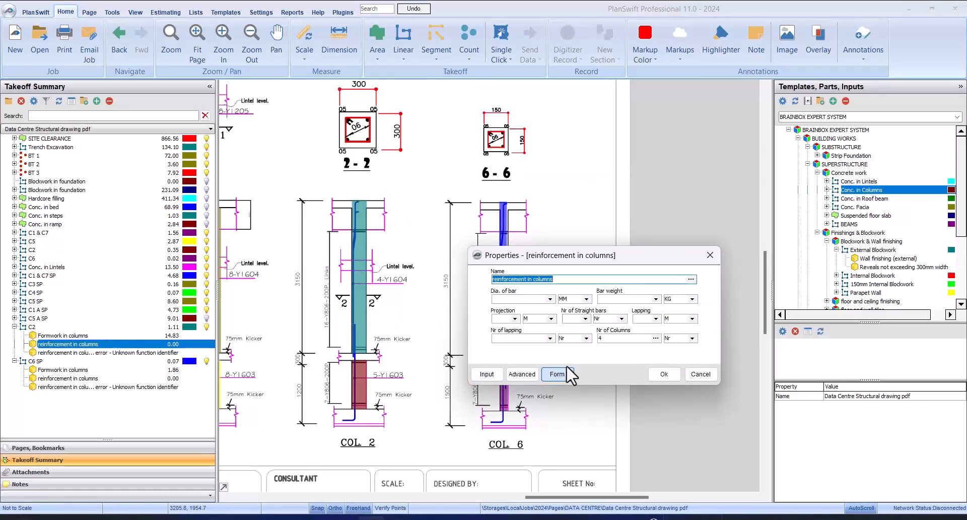
{"action": "left_click", "coordinate": [551, 299]}
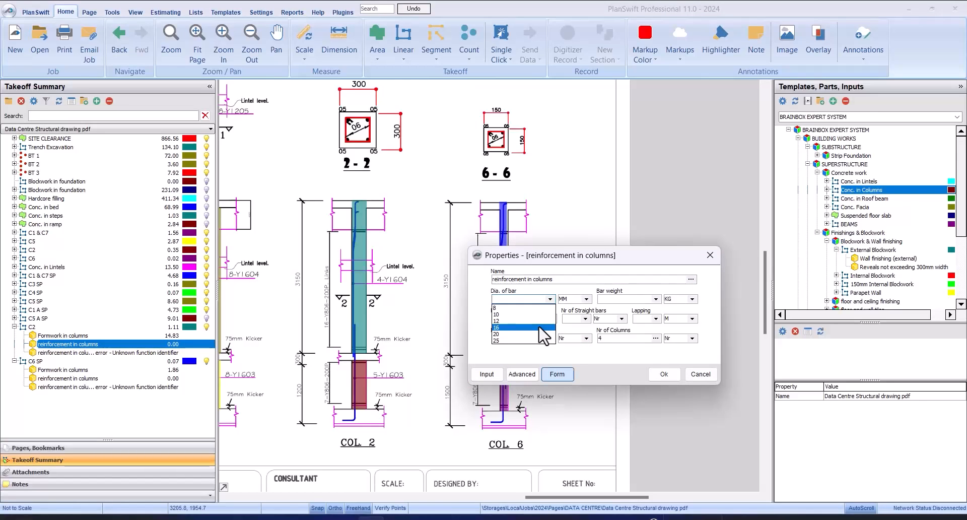
{"action": "left_click", "coordinate": [539, 328]}
{"action": "left_click", "coordinate": [656, 299]}
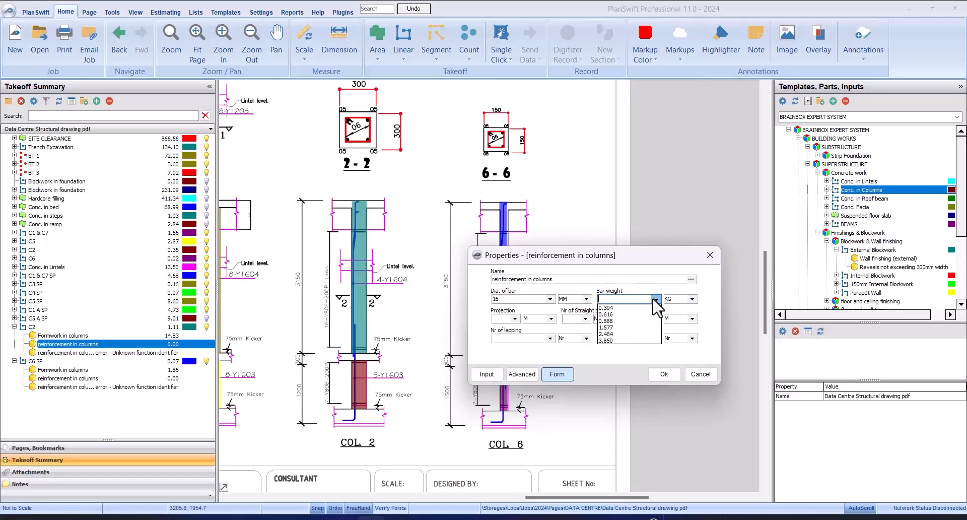
{"action": "left_click", "coordinate": [625, 328]}
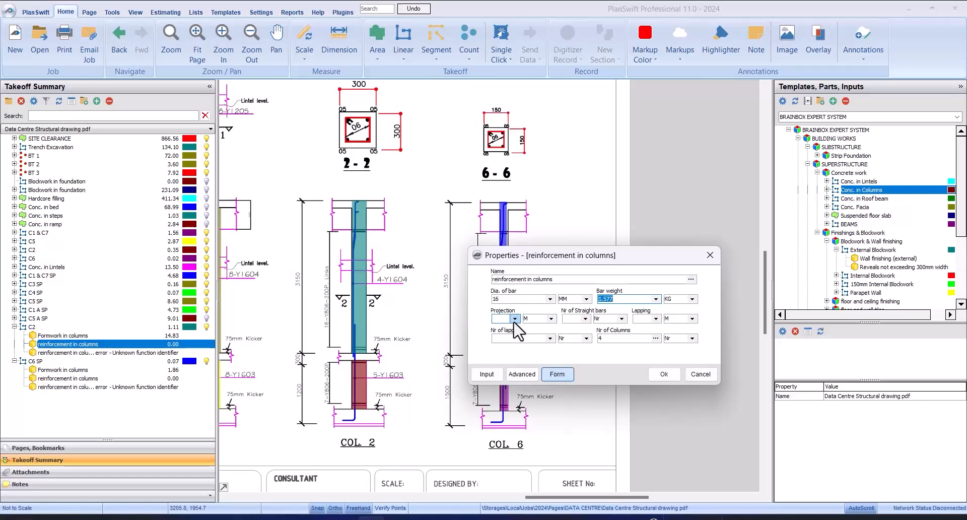
Give the C2 main reinforcement 4 straight bars and a lapping length of 0.60 m.
{"action": "left_click", "coordinate": [586, 320]}
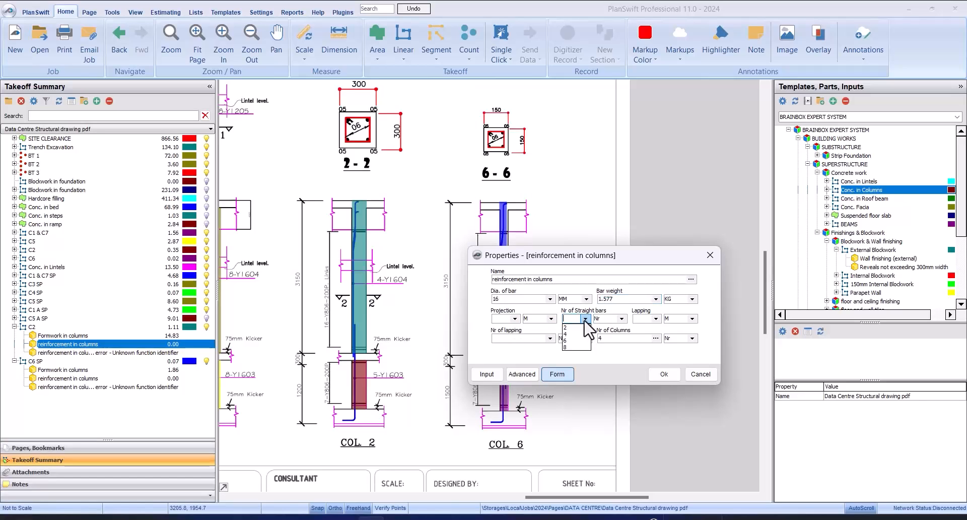
{"action": "left_click", "coordinate": [580, 333]}
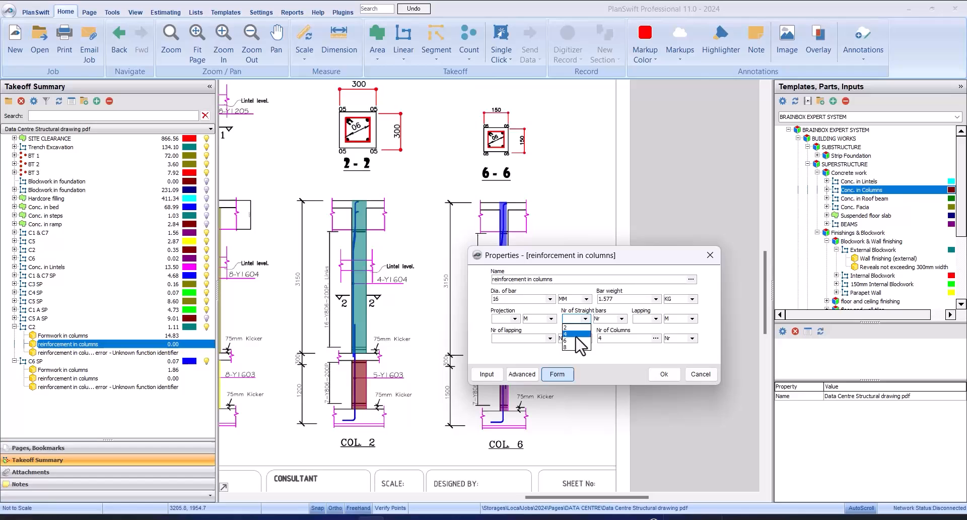
{"action": "left_click", "coordinate": [656, 319]}
{"action": "left_click", "coordinate": [645, 334]}
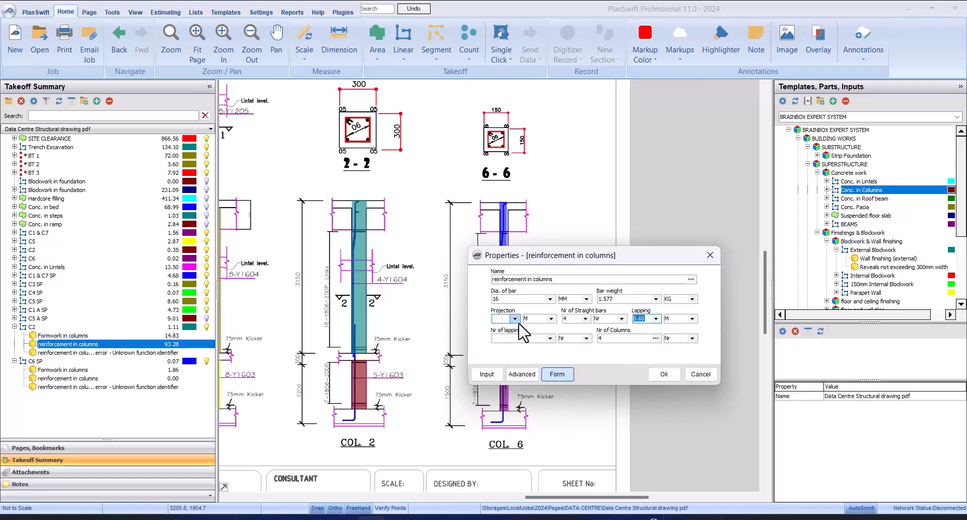
Set the number of laps in the C2 main reinforcement to 1 and accept the properties.
{"action": "left_click", "coordinate": [549, 340]}
{"action": "left_click", "coordinate": [549, 341]}
{"action": "type", "text": "1"}
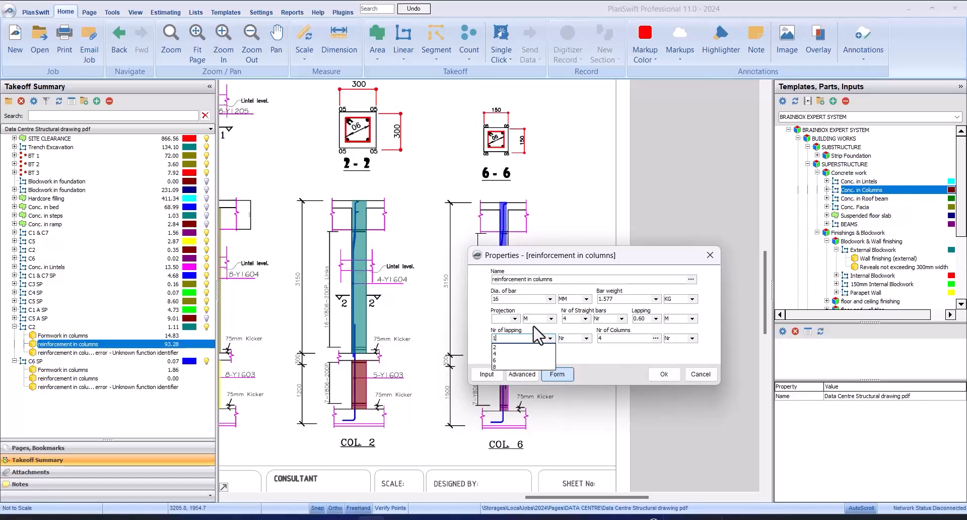
{"action": "left_click", "coordinate": [620, 369]}
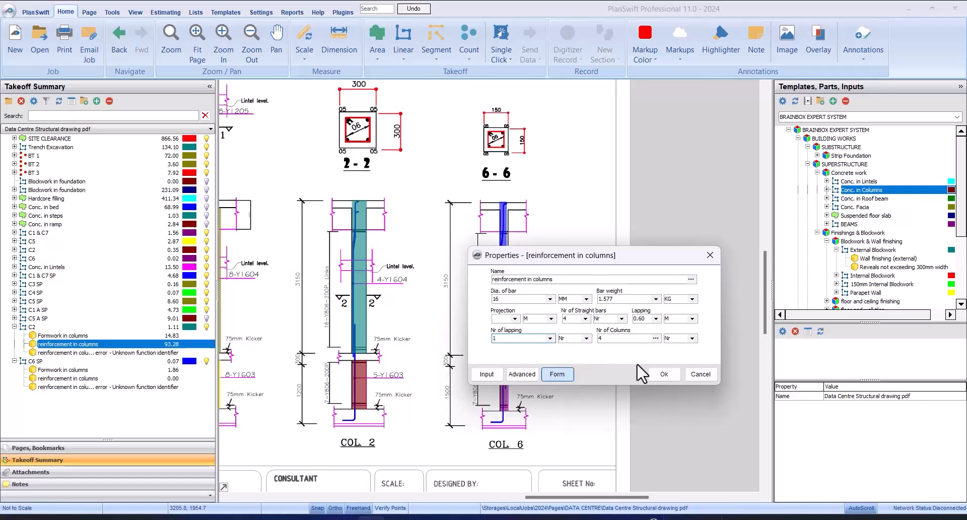
{"action": "left_click", "coordinate": [662, 373]}
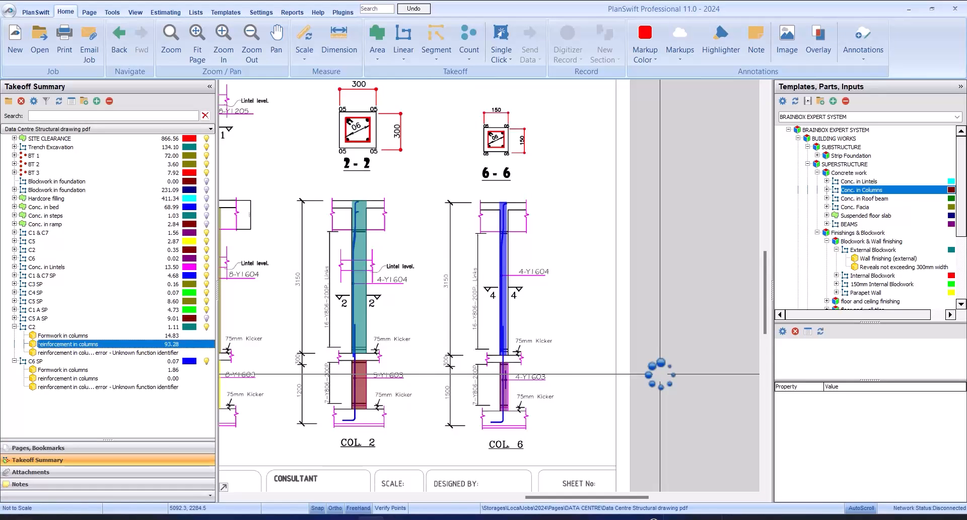
Set the C2 column stirrups to 8 mm bar diameter and 0.394 kg bar weight.
{"action": "left_click", "coordinate": [160, 352]}
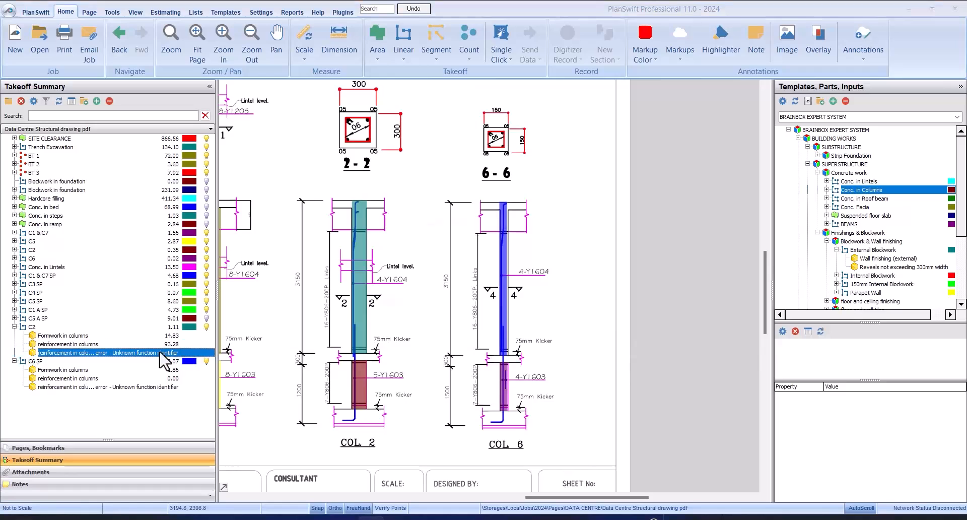
{"action": "double_click", "coordinate": [160, 352]}
{"action": "left_click", "coordinate": [451, 317]}
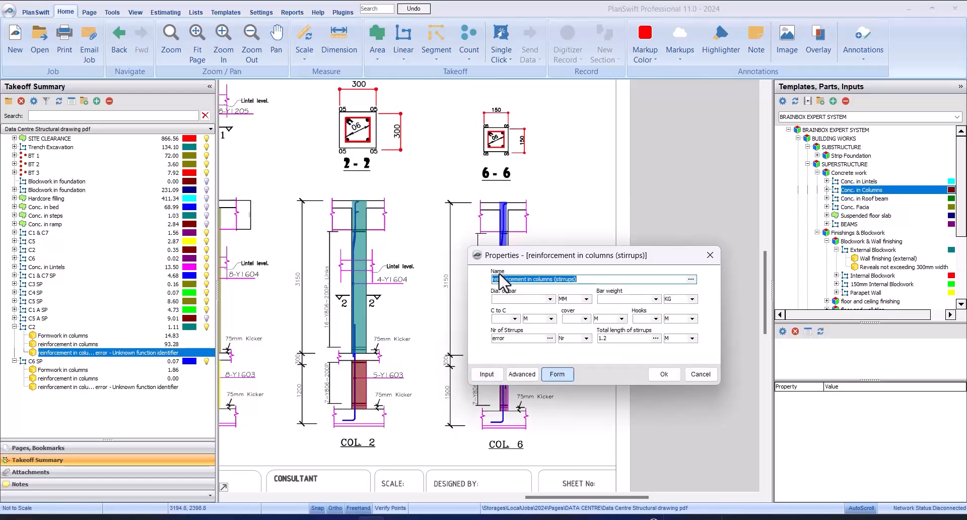
{"action": "left_click", "coordinate": [551, 299]}
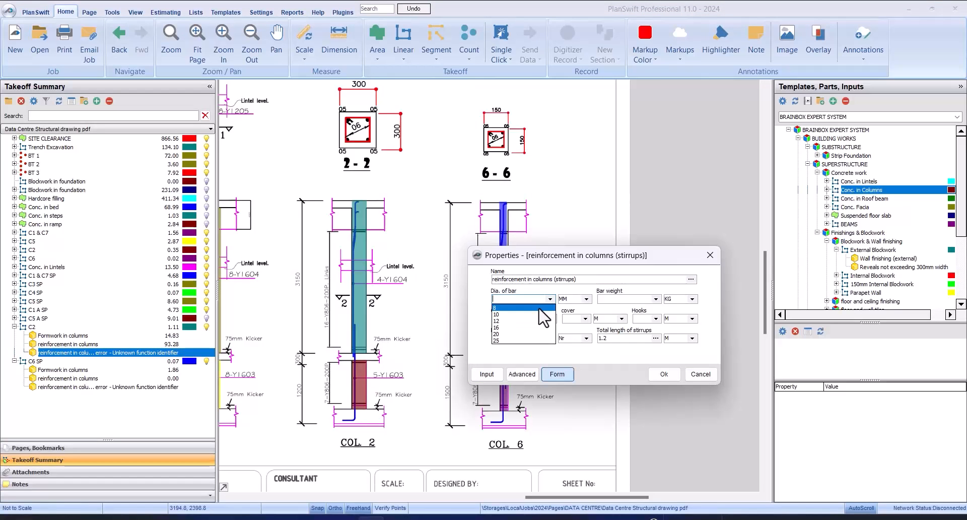
{"action": "left_click", "coordinate": [539, 308]}
{"action": "left_click", "coordinate": [655, 300]}
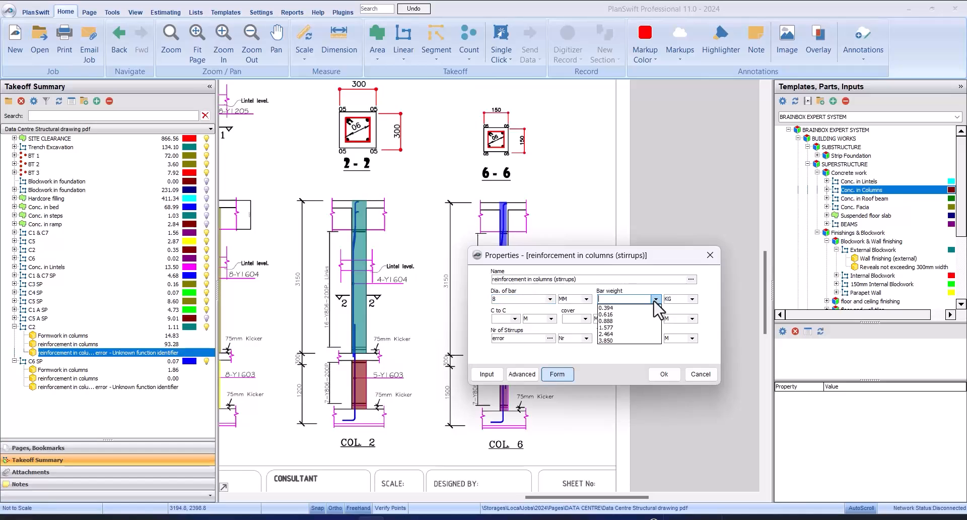
{"action": "left_click", "coordinate": [606, 308]}
Give the C2 stirrups 0.20 m centre-to-centre spacing, 0.05 m cover and 0.15 m hooks.
{"action": "left_click", "coordinate": [514, 318]}
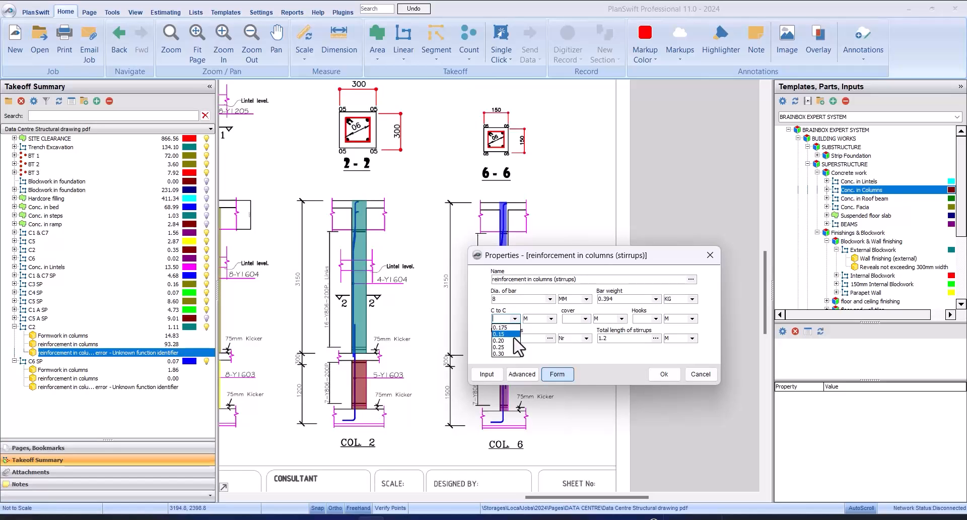
{"action": "left_click", "coordinate": [504, 341]}
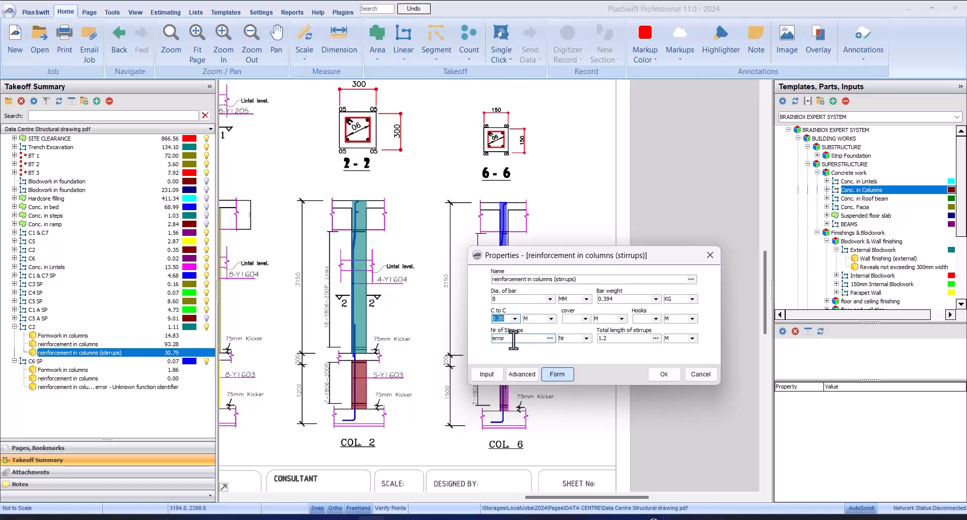
{"action": "left_click", "coordinate": [585, 319]}
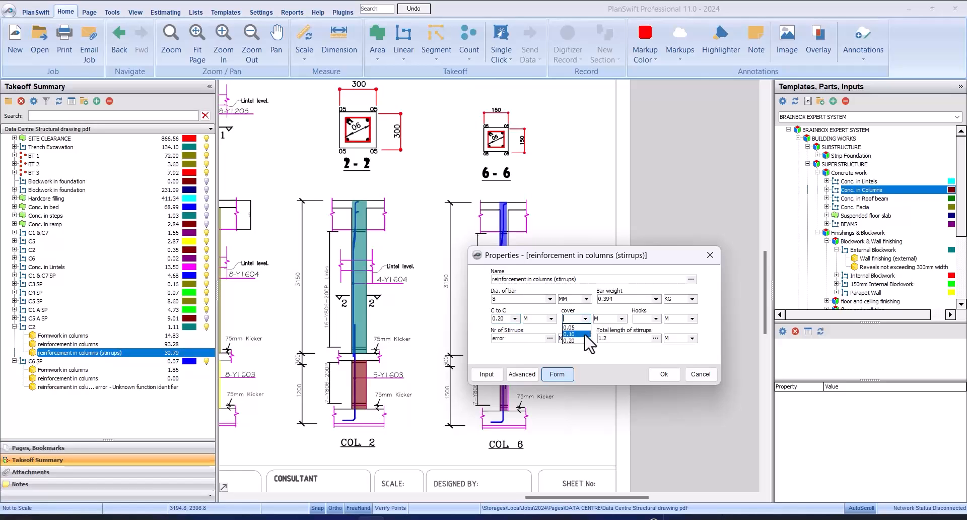
{"action": "left_click", "coordinate": [570, 341]}
{"action": "left_click", "coordinate": [656, 318]}
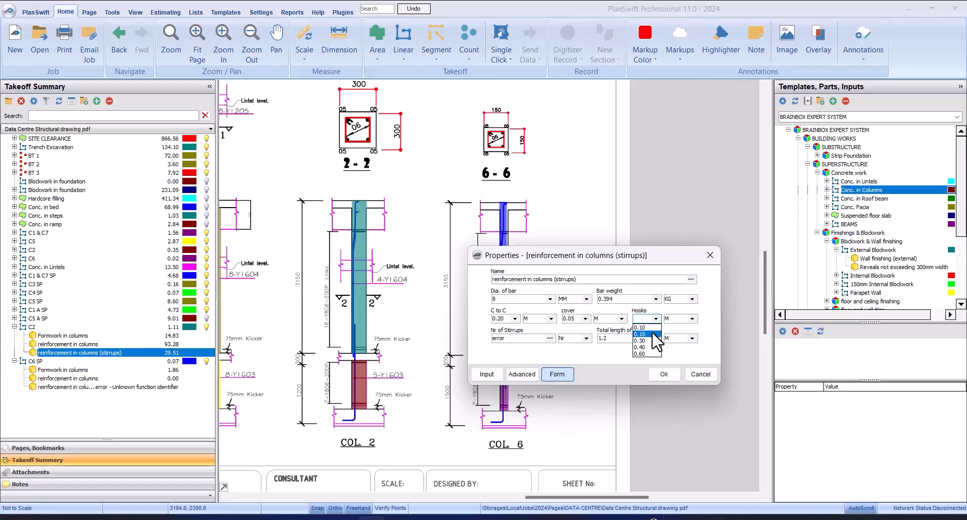
{"action": "left_click", "coordinate": [650, 333]}
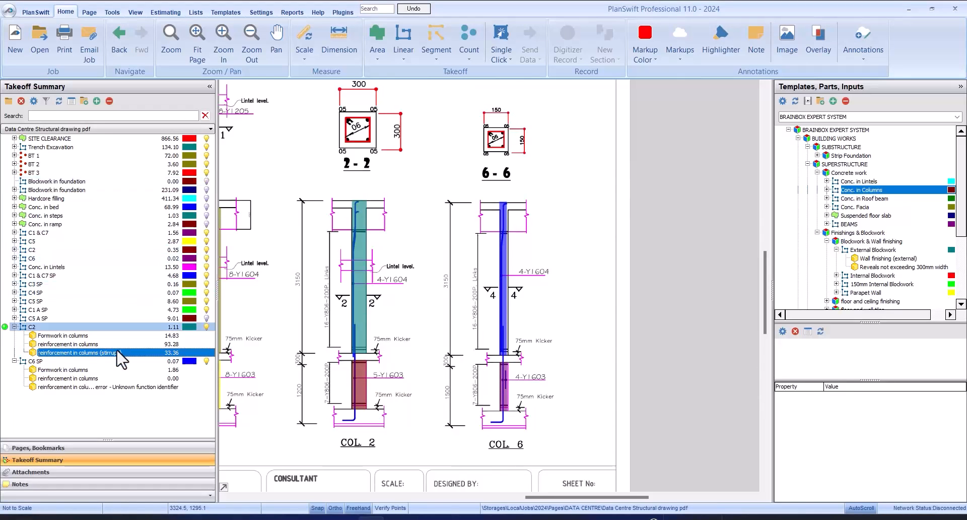
Set the C6 SP main column reinforcement to 16 mm bar diameter and 1.577 kg bar weight.
{"action": "double_click", "coordinate": [133, 378]}
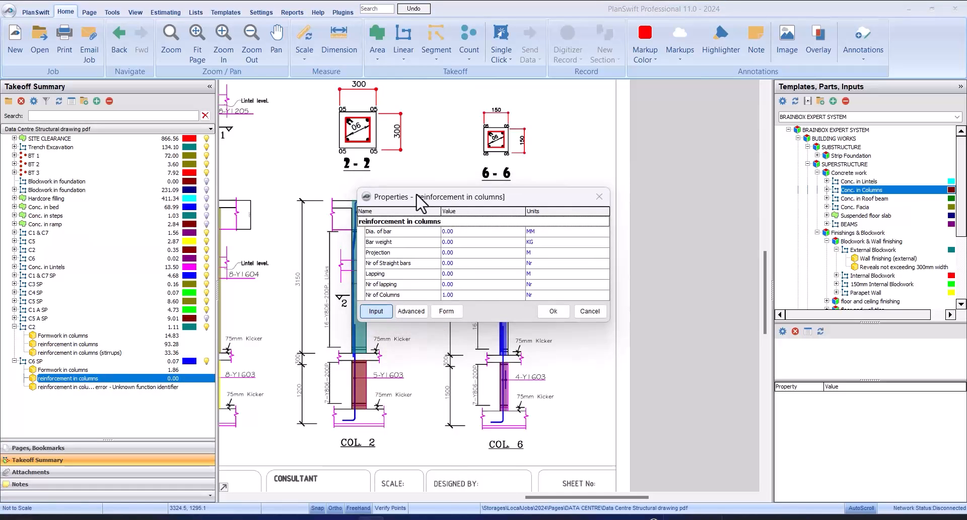
{"action": "left_click", "coordinate": [368, 221]}
{"action": "left_click_drag", "start_coordinate": [374, 200], "coordinate": [246, 236]}
{"action": "left_click", "coordinate": [312, 344]}
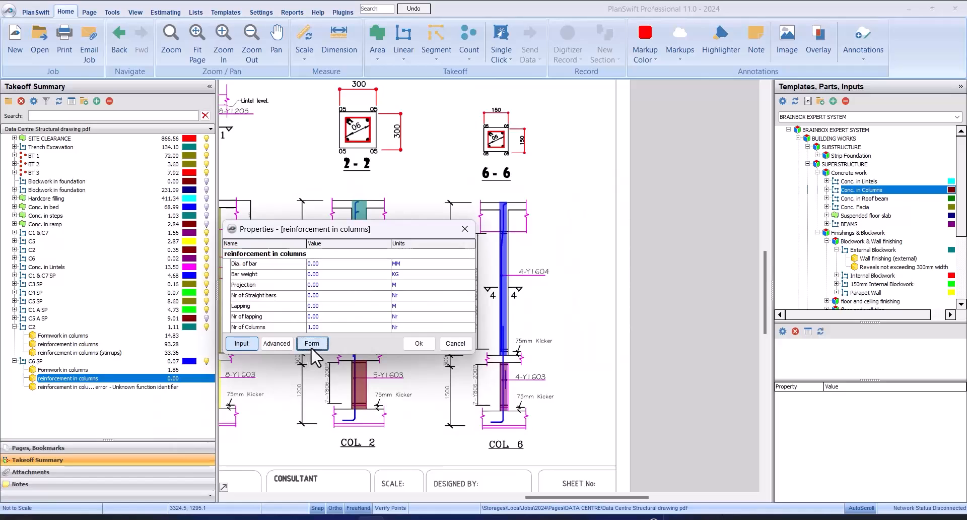
{"action": "left_click", "coordinate": [304, 271]}
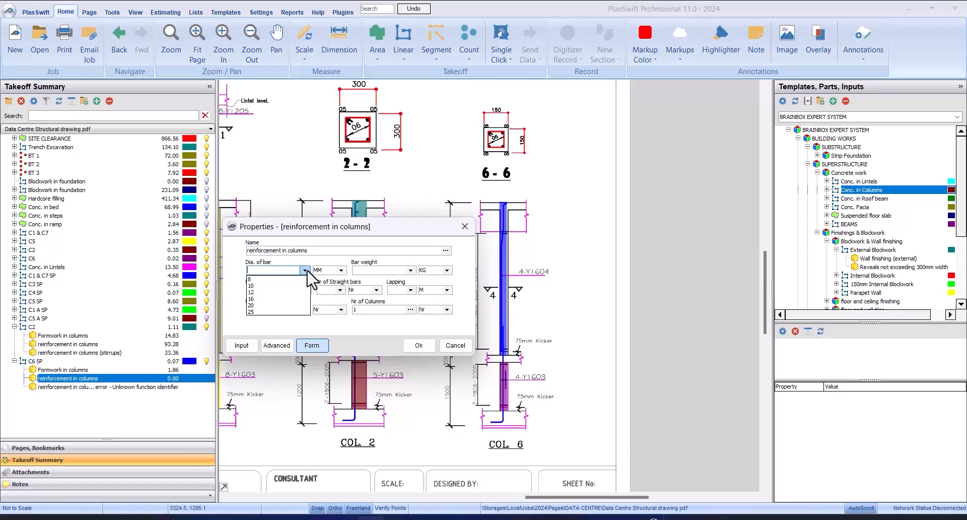
{"action": "left_click", "coordinate": [290, 298]}
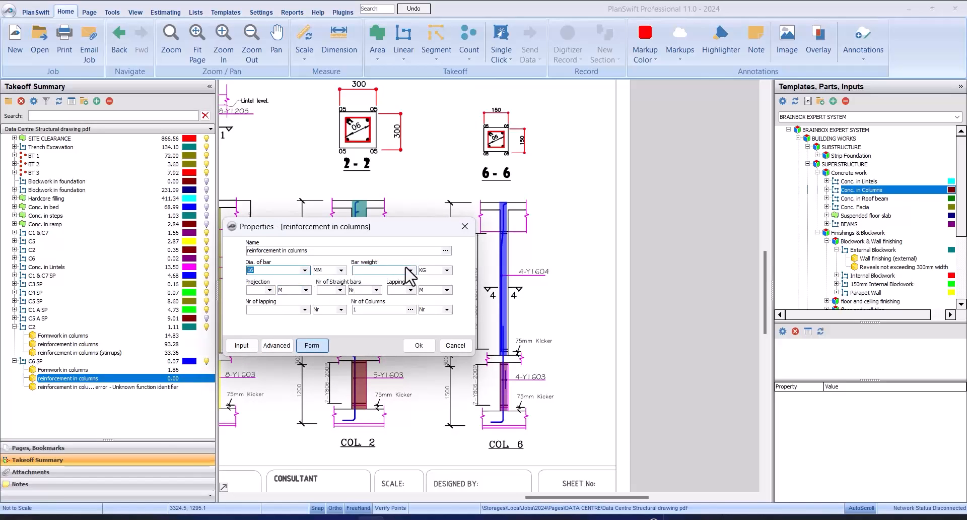
{"action": "left_click", "coordinate": [410, 271]}
{"action": "left_click", "coordinate": [398, 303]}
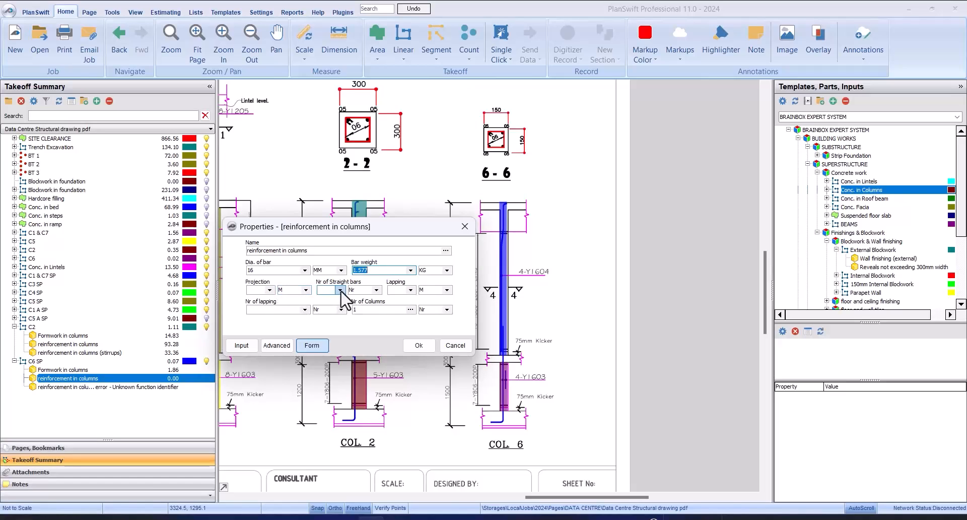
Give the C6 SP main reinforcement 4 straight bars with 1 lap of 0.60 m and accept the properties.
{"action": "left_click", "coordinate": [341, 291]}
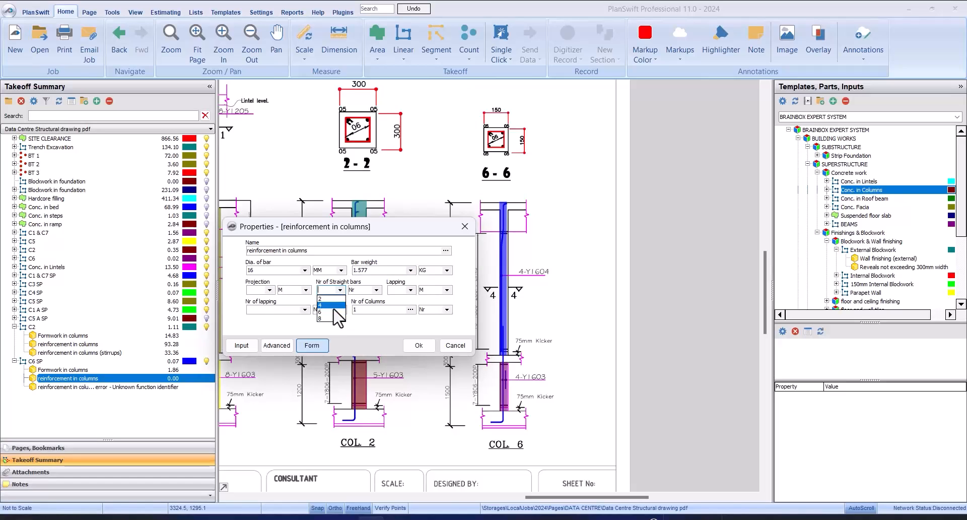
{"action": "left_click", "coordinate": [333, 305]}
{"action": "left_click", "coordinate": [398, 300]}
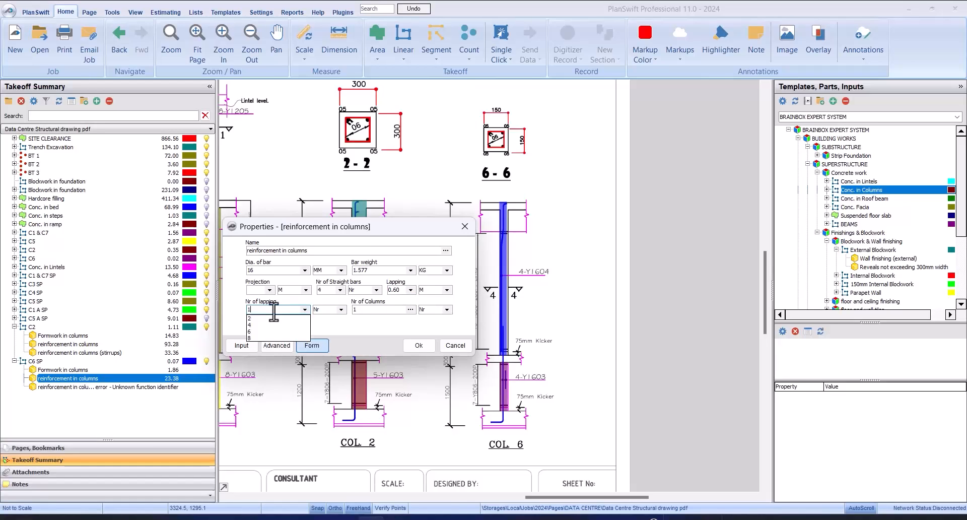
{"action": "left_click", "coordinate": [410, 342]}
{"action": "left_click", "coordinate": [416, 345]}
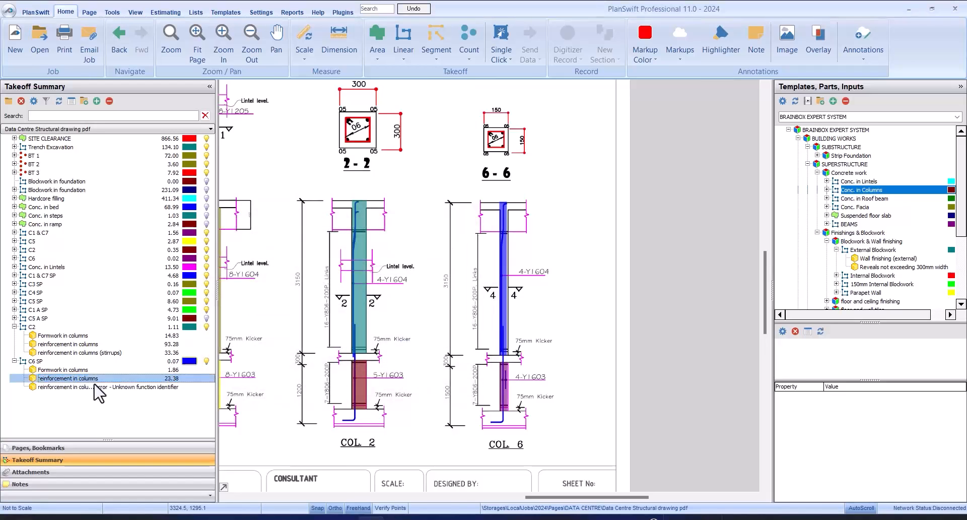
Set the C6 SP column stirrups to 8 mm bar diameter and 0.394 kg bar weight.
{"action": "left_click", "coordinate": [106, 387]}
{"action": "double_click", "coordinate": [114, 387]}
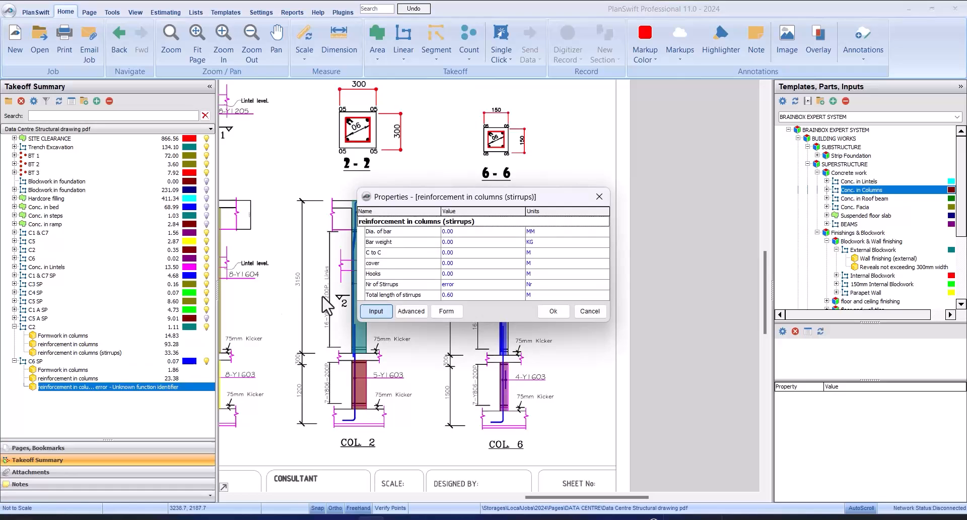
{"action": "left_click", "coordinate": [433, 308]}
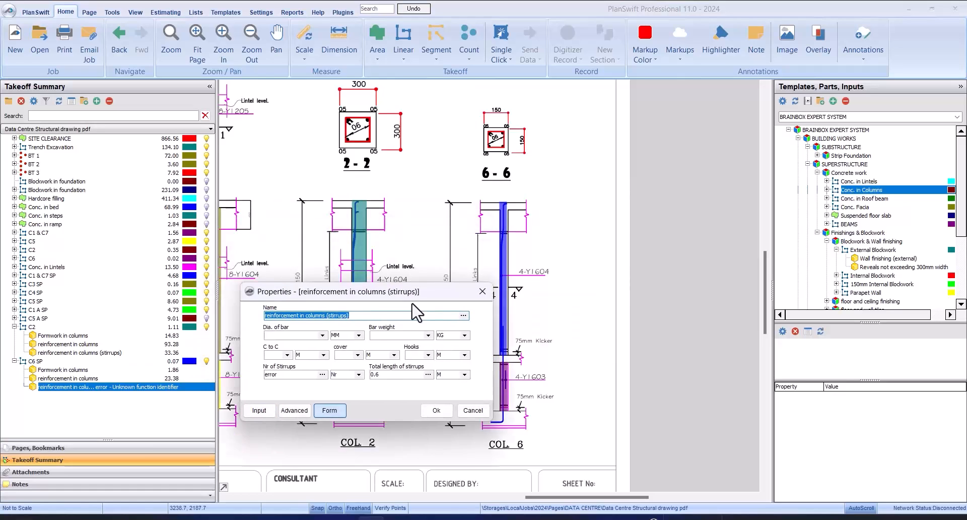
{"action": "left_click_drag", "start_coordinate": [412, 304], "coordinate": [458, 339]}
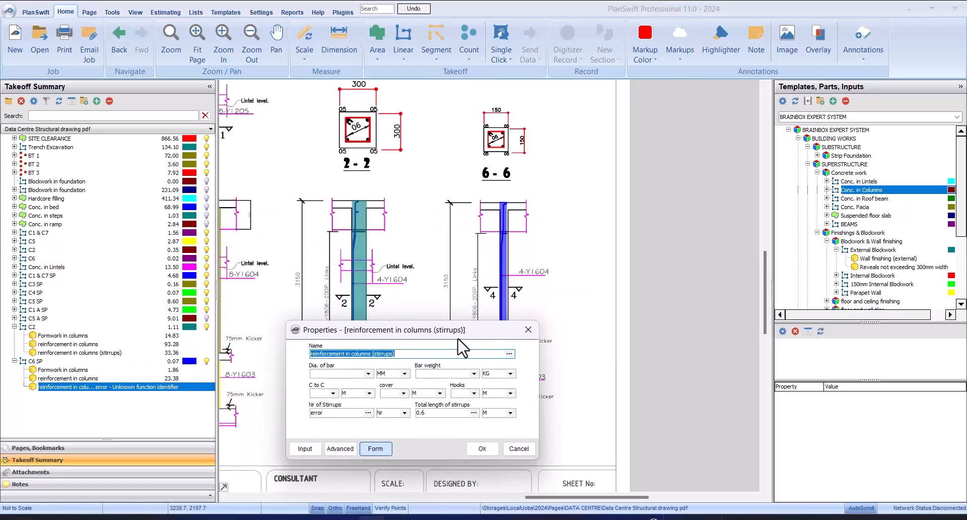
{"action": "left_click", "coordinate": [368, 373]}
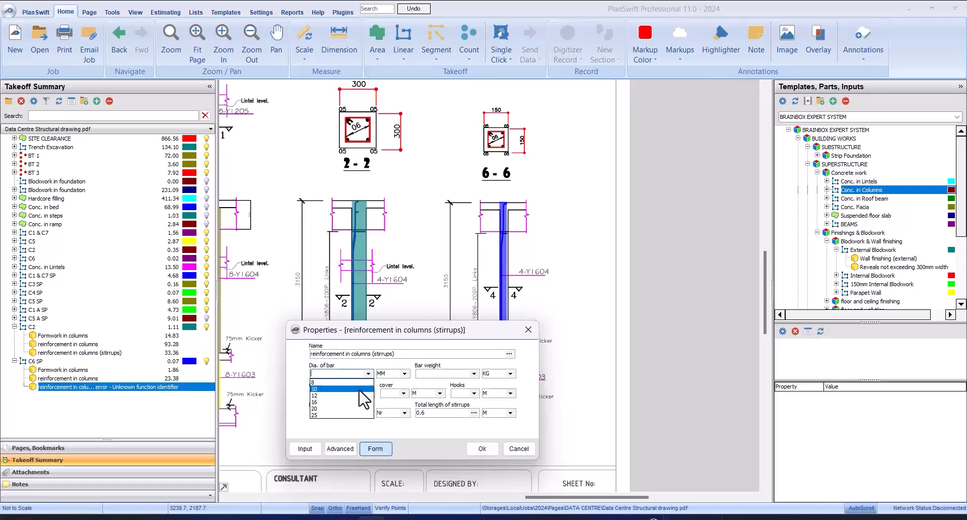
{"action": "left_click", "coordinate": [322, 382]}
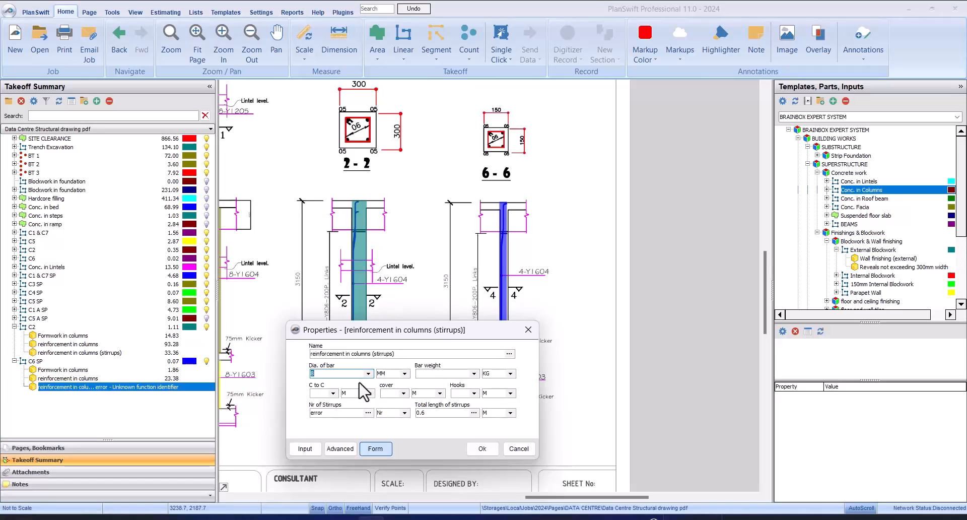
{"action": "left_click", "coordinate": [473, 374]}
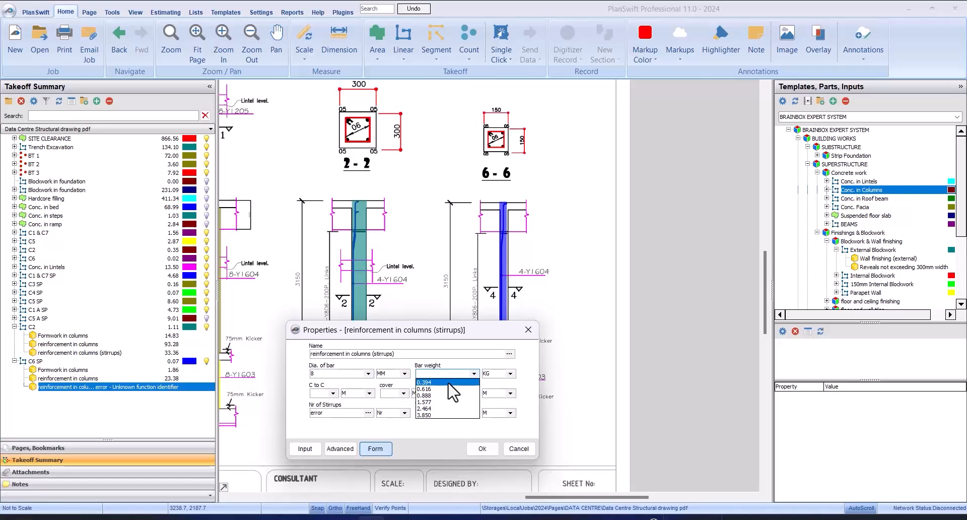
{"action": "left_click", "coordinate": [448, 382]}
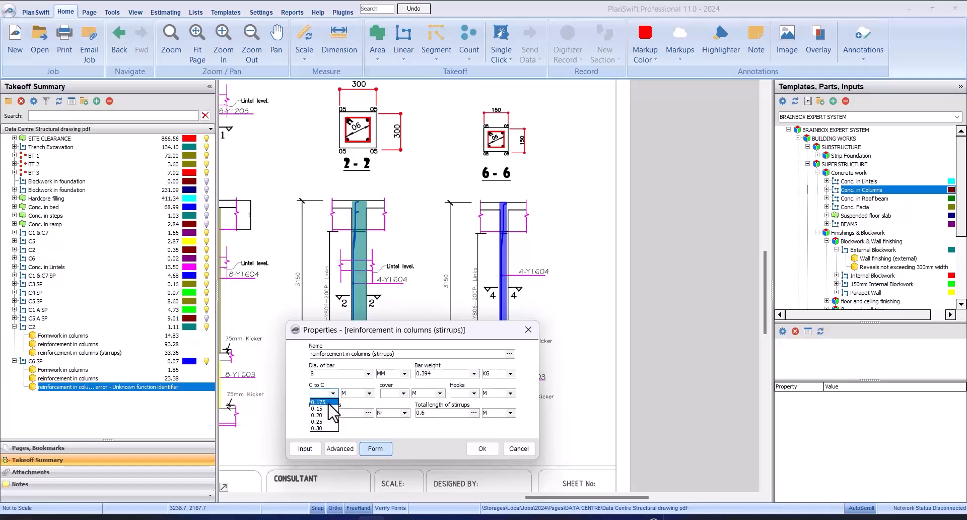
Give the C6 SP stirrups 0.20 m centre-to-centre spacing, 0.05 m cover and 0.15 m hooks, and collapse the C2 and C6 SP takeoffs.
{"action": "left_click", "coordinate": [327, 415]}
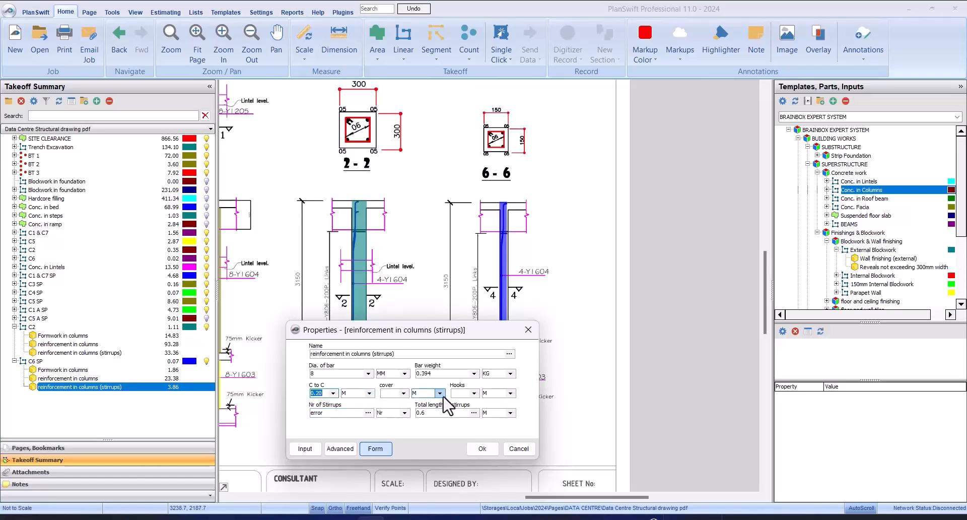
{"action": "left_click", "coordinate": [403, 393]}
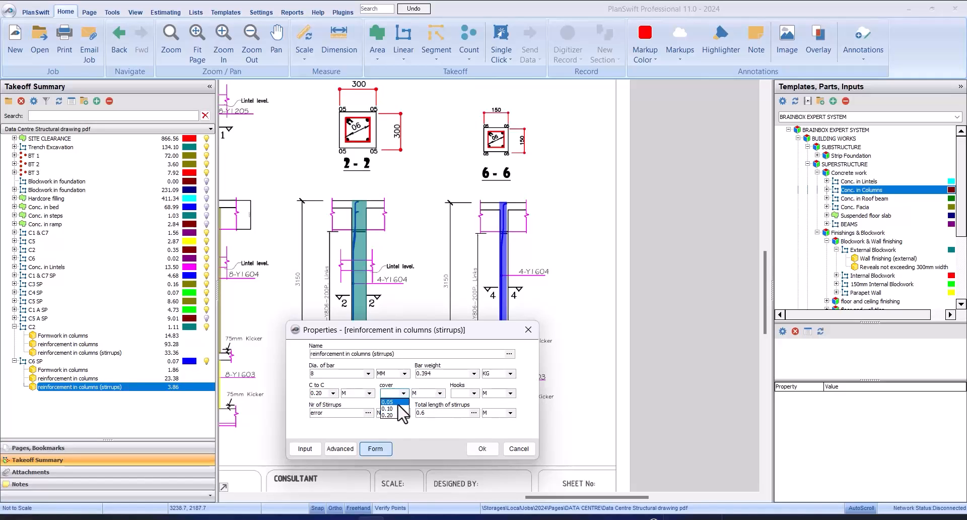
{"action": "left_click", "coordinate": [398, 402]}
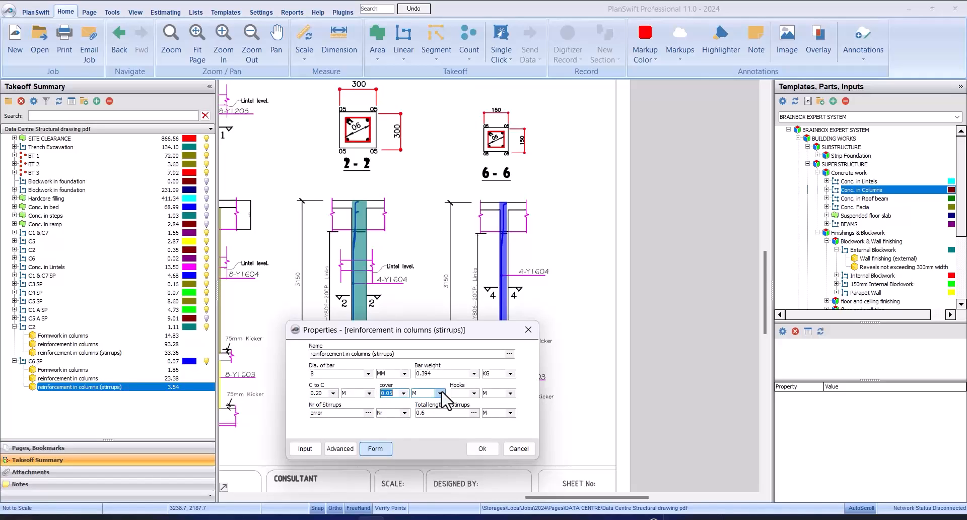
{"action": "left_click", "coordinate": [474, 393]}
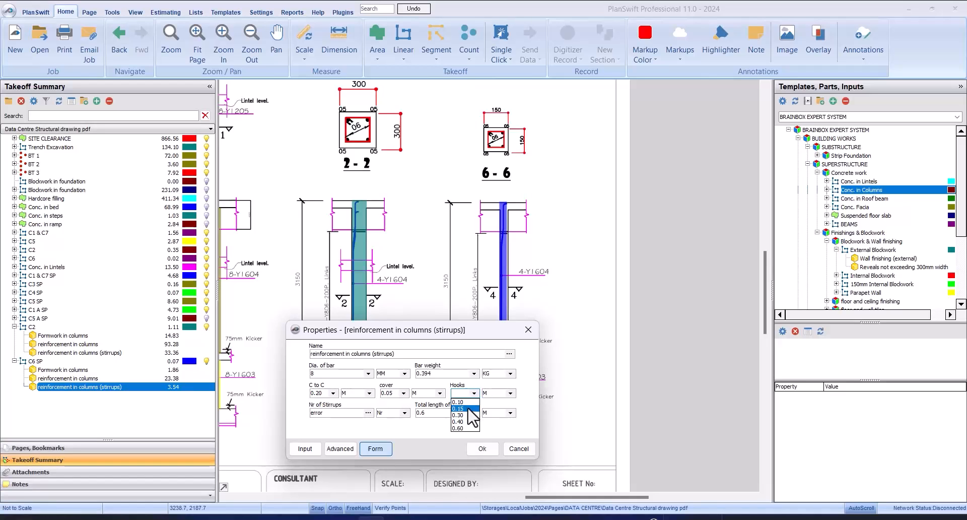
{"action": "left_click", "coordinate": [469, 410]}
{"action": "left_click", "coordinate": [483, 449]}
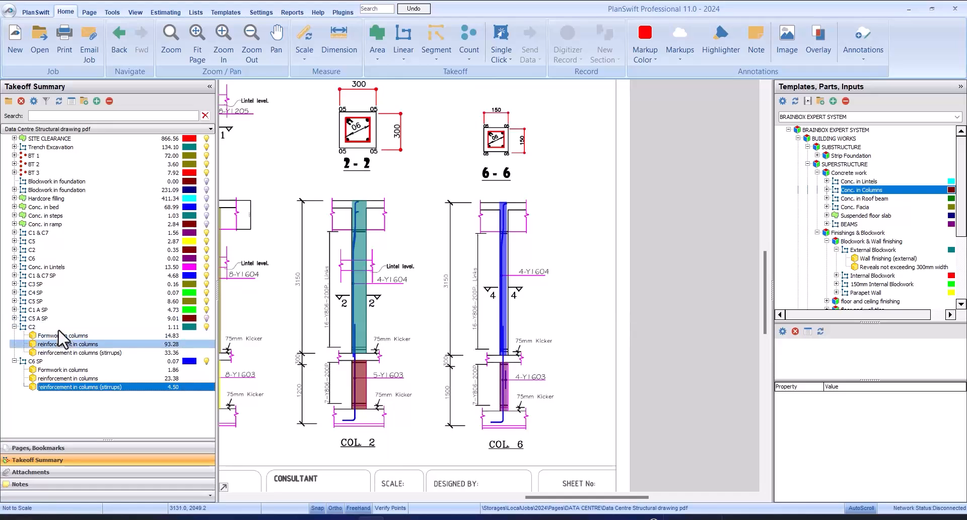
{"action": "left_click", "coordinate": [14, 326]}
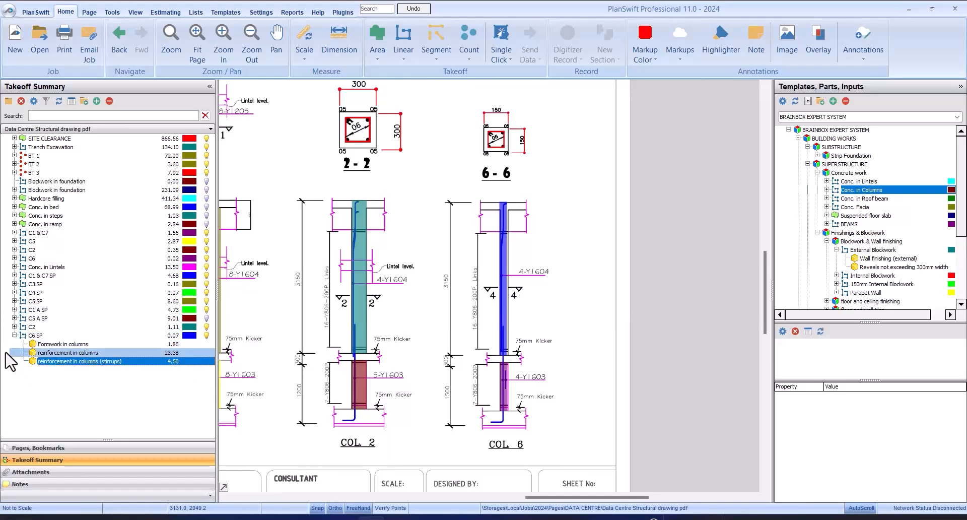
{"action": "left_click", "coordinate": [14, 335]}
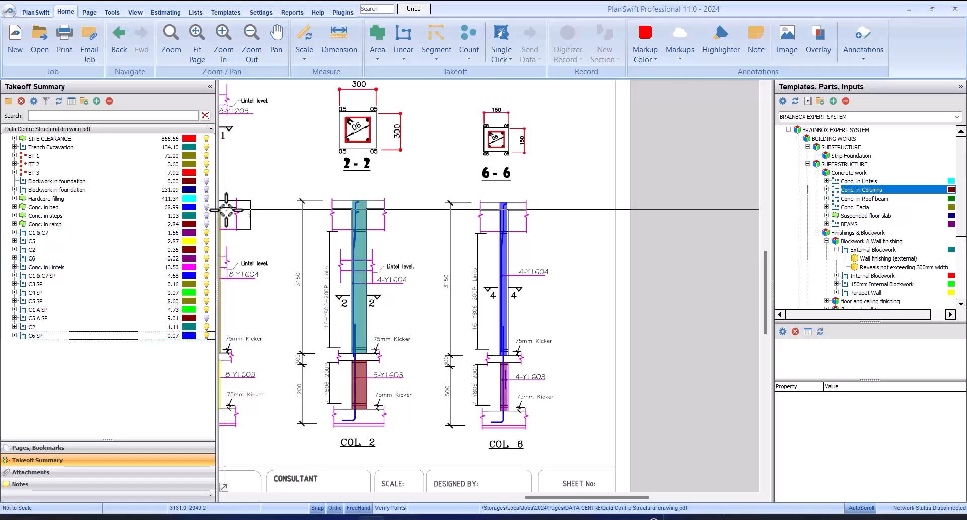
Review the column sections and elevations with their takeoffs on the column types details sheet.
{"action": "scroll", "coordinate": [378, 249], "scroll_direction": "down", "scroll_amount": 1}
{"action": "scroll", "coordinate": [378, 250], "scroll_direction": "down", "scroll_amount": 1}
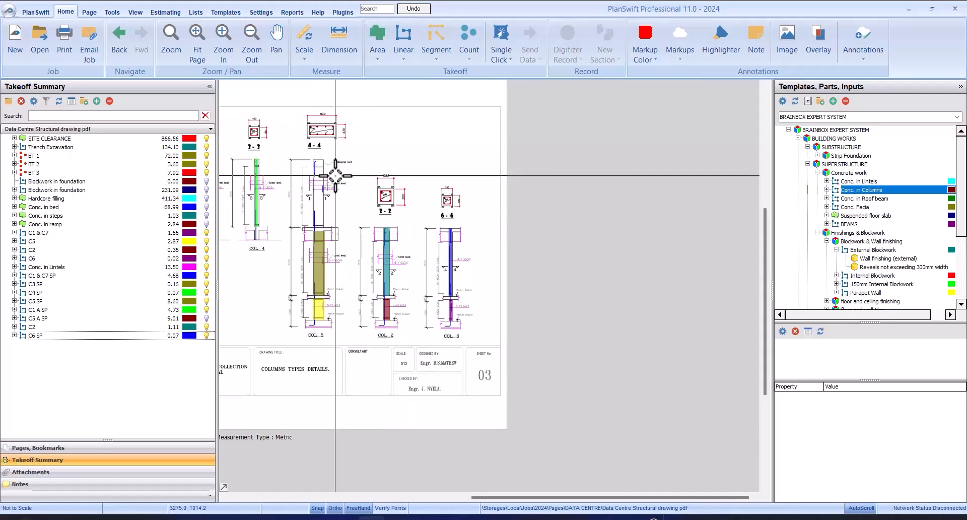
{"action": "scroll", "coordinate": [383, 177], "scroll_direction": "up", "scroll_amount": 4}
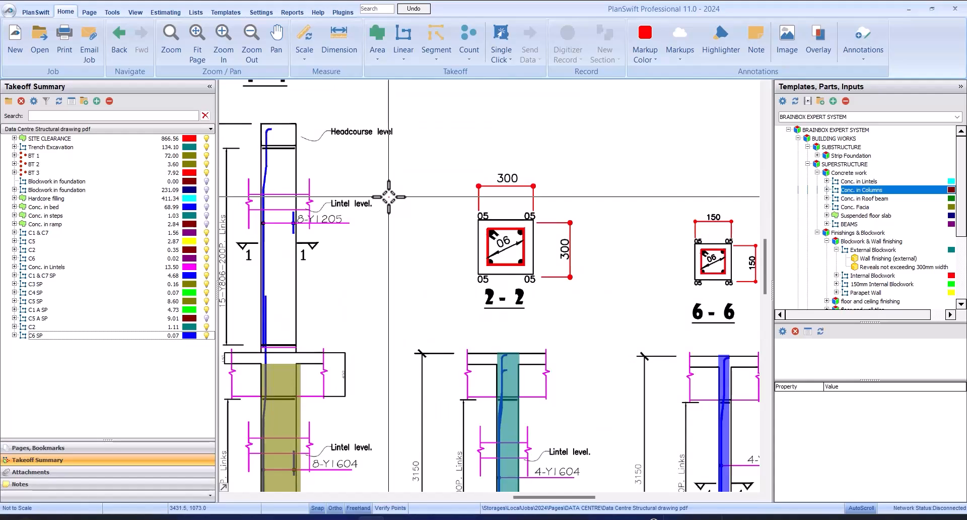
{"action": "scroll", "coordinate": [388, 197], "scroll_direction": "down", "scroll_amount": 4}
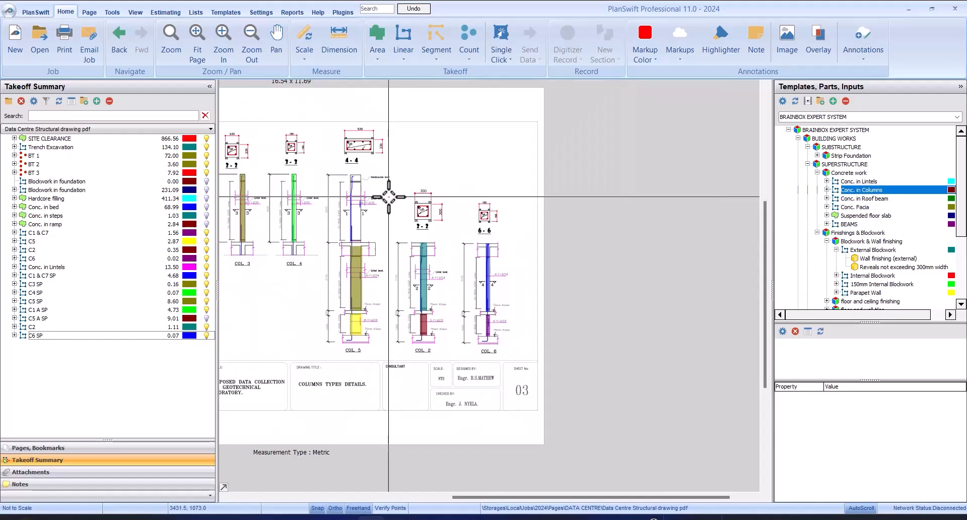
{"action": "scroll", "coordinate": [388, 196], "scroll_direction": "up", "scroll_amount": 4}
{"action": "scroll", "coordinate": [384, 198], "scroll_direction": "down", "scroll_amount": 4}
{"action": "scroll", "coordinate": [385, 198], "scroll_direction": "up", "scroll_amount": 5}
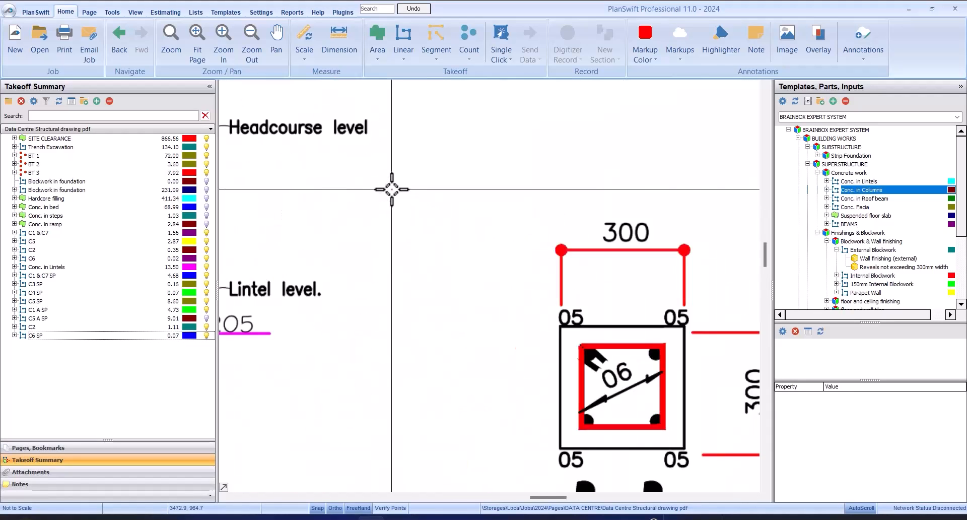
{"action": "scroll", "coordinate": [392, 189], "scroll_direction": "down", "scroll_amount": 2}
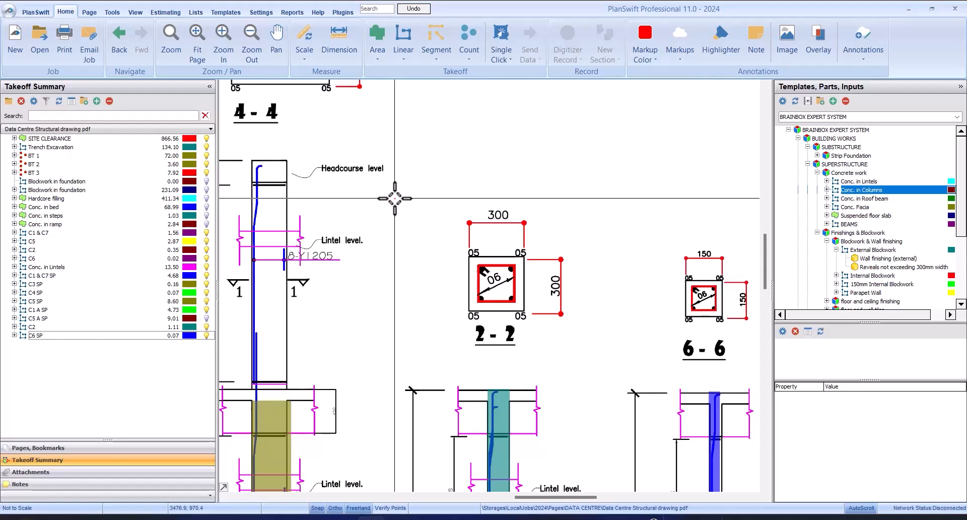
{"action": "scroll", "coordinate": [396, 199], "scroll_direction": "down", "scroll_amount": 3}
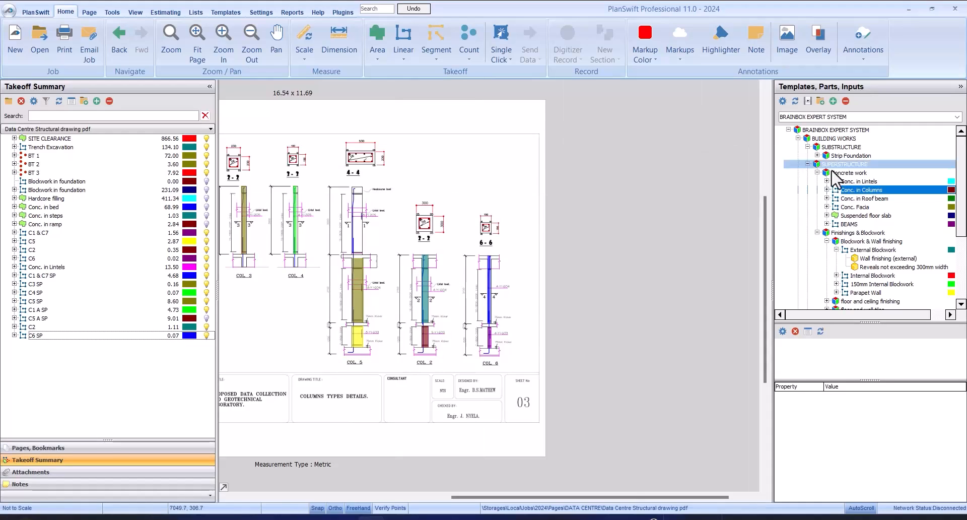
Select the roof beam concrete template and view the first floor plan page A05, leaving its page name as is.
{"action": "left_click", "coordinate": [876, 199]}
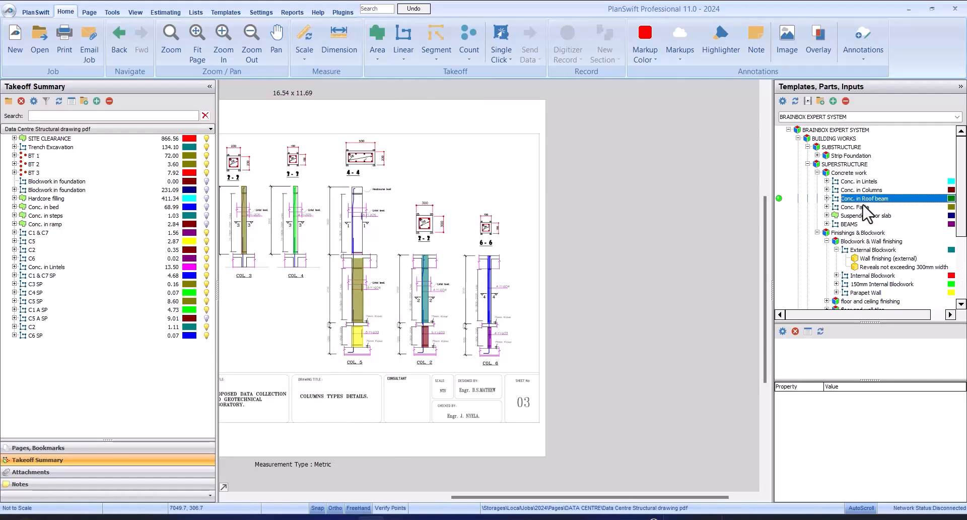
{"action": "left_click", "coordinate": [134, 447]}
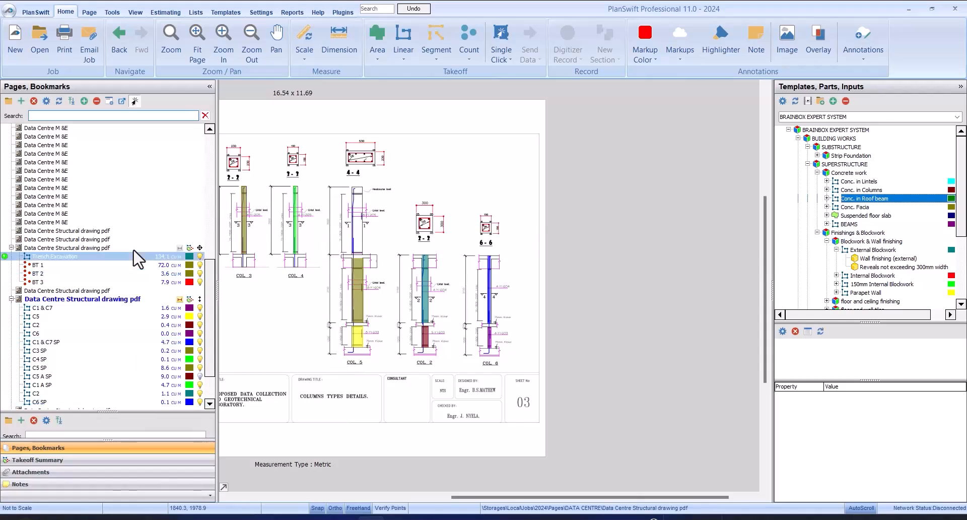
{"action": "left_click_drag", "start_coordinate": [210, 265], "coordinate": [215, 102]}
{"action": "scroll", "coordinate": [208, 144], "scroll_direction": "up", "scroll_amount": 2}
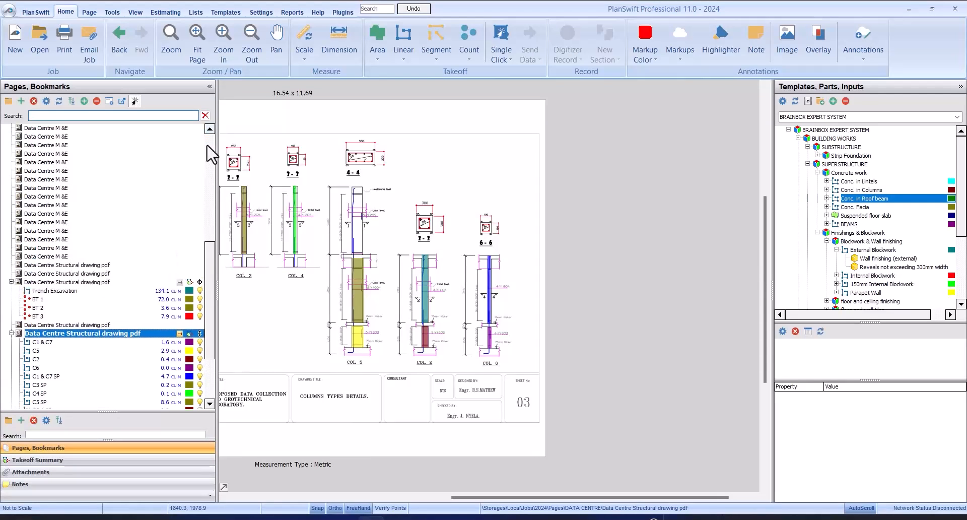
{"action": "left_click_drag", "start_coordinate": [214, 272], "coordinate": [239, 101]}
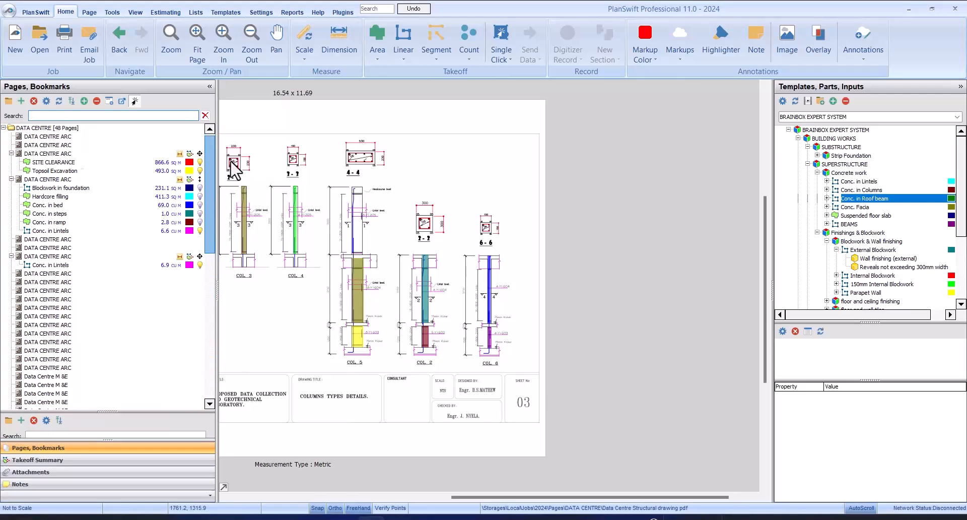
{"action": "double_click", "coordinate": [123, 257]}
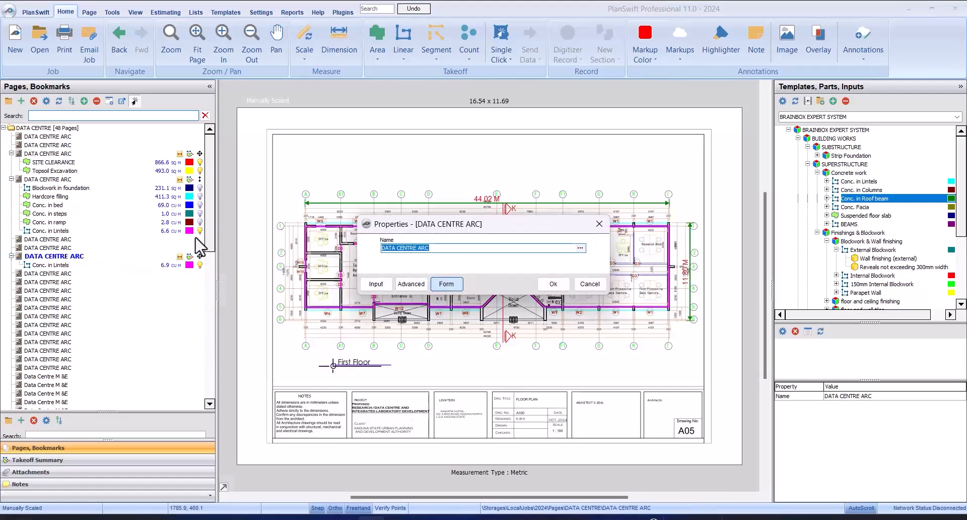
{"action": "left_click", "coordinate": [569, 288]}
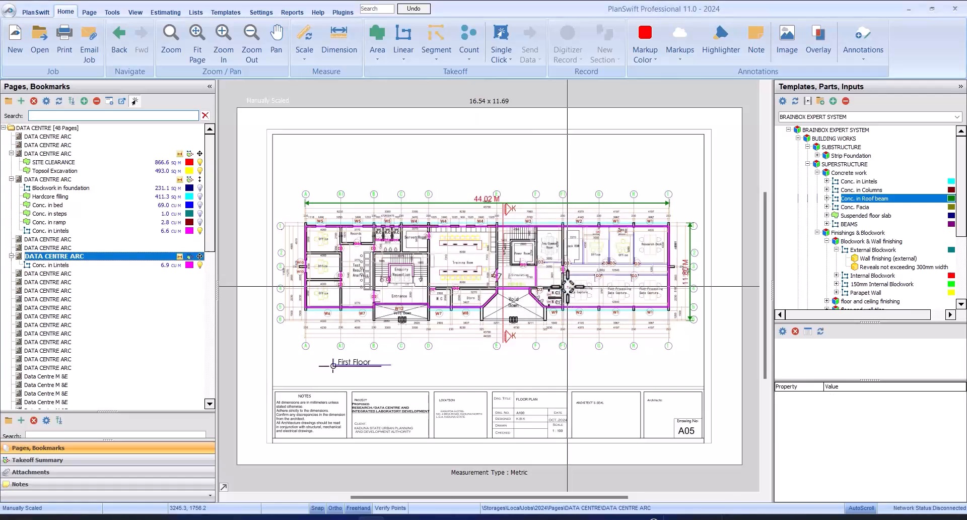
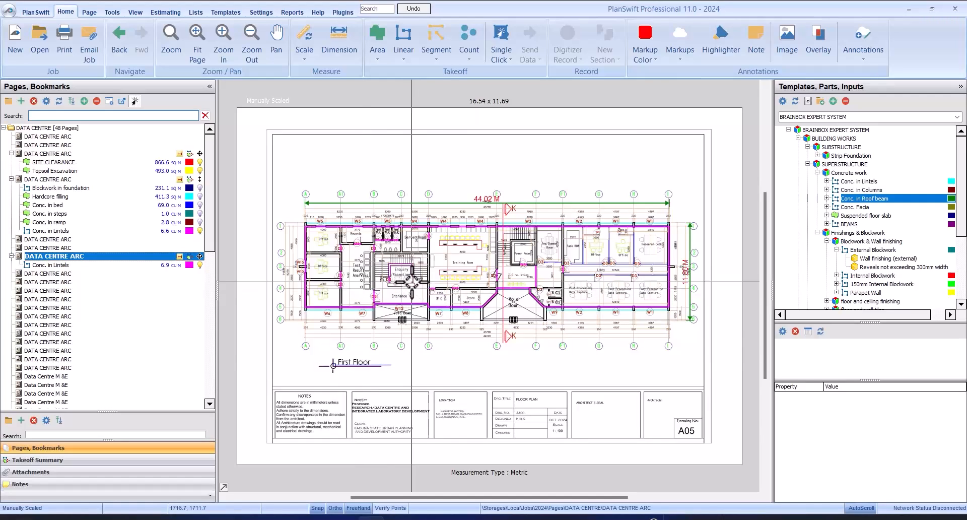
Find and open the roof beams layout, sheet 06 of the Data Centre structural drawing.
{"action": "scroll", "coordinate": [173, 302], "scroll_direction": "down", "scroll_amount": 3}
{"action": "left_click", "coordinate": [169, 291]}
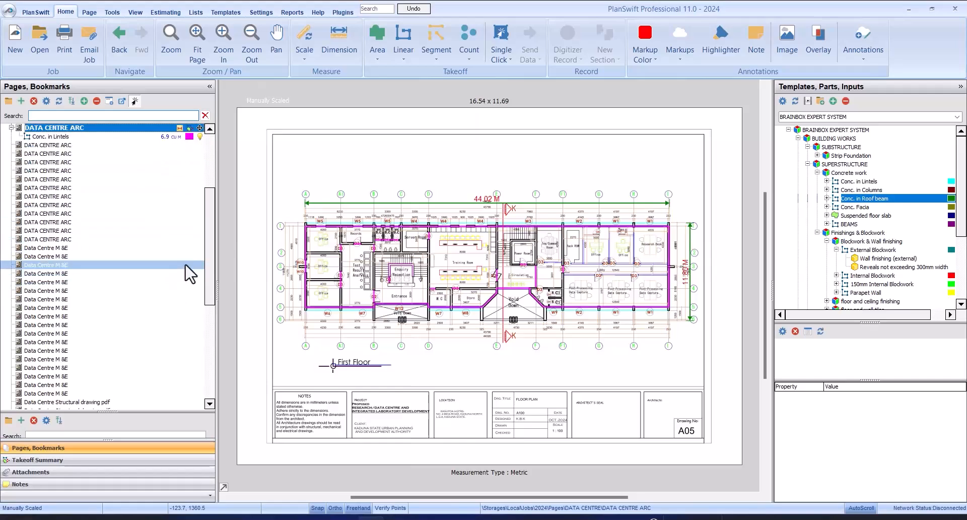
{"action": "left_click_drag", "start_coordinate": [211, 288], "coordinate": [210, 360]}
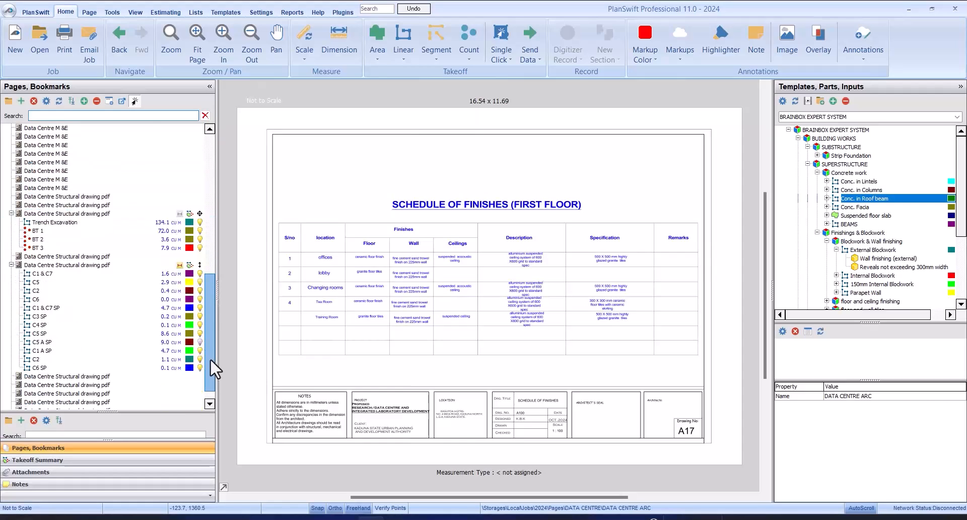
{"action": "left_click", "coordinate": [130, 370]}
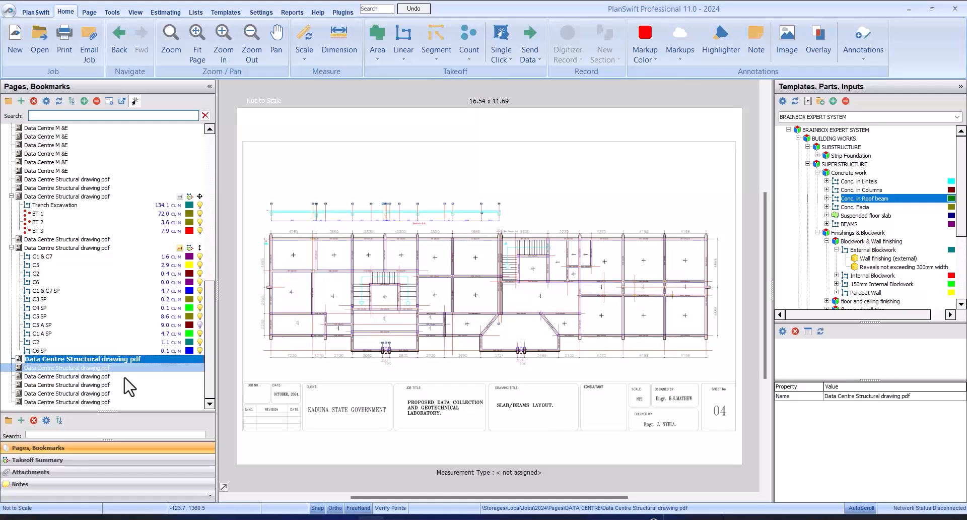
{"action": "left_click", "coordinate": [126, 377]}
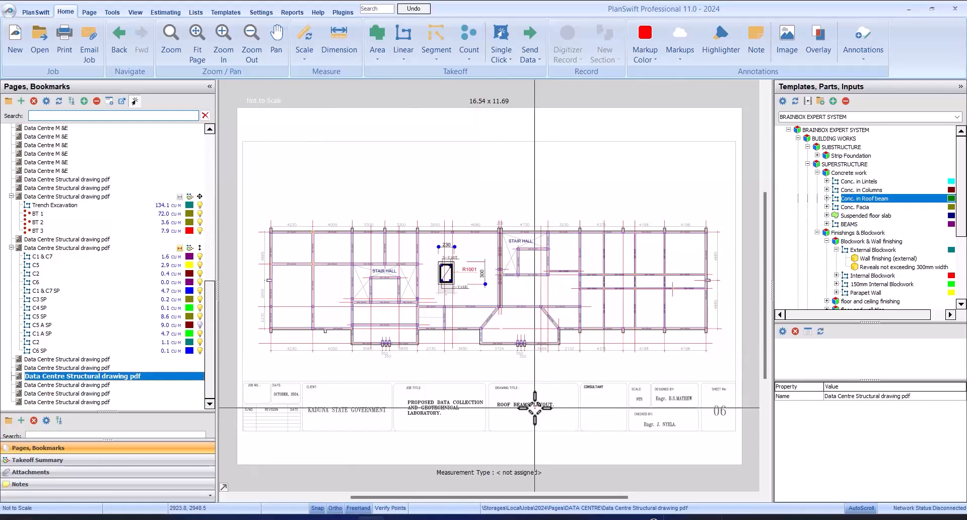
Scale the roof beams layout page in metric, using 4 m across the 4000 dimension above beam 2B2.
{"action": "scroll", "coordinate": [543, 414], "scroll_direction": "up", "scroll_amount": 2}
{"action": "scroll", "coordinate": [535, 408], "scroll_direction": "down", "scroll_amount": 2}
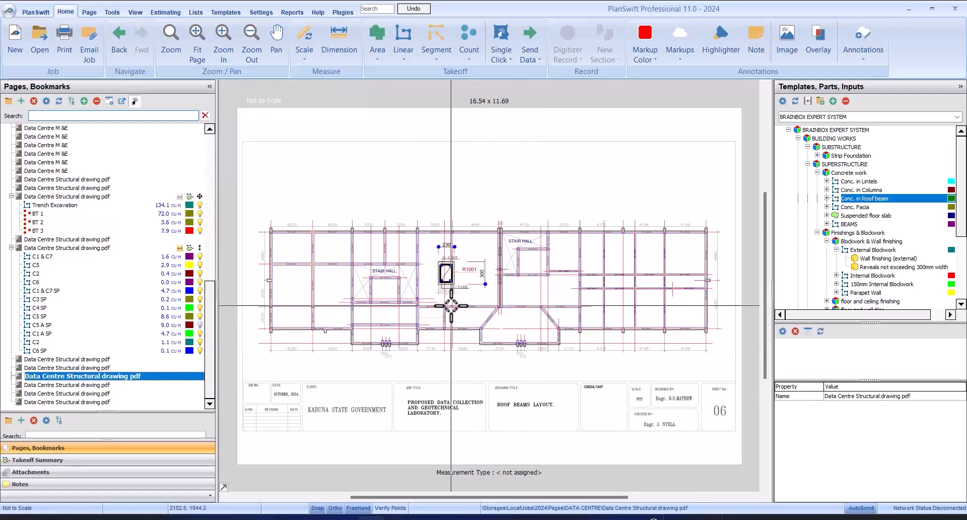
{"action": "scroll", "coordinate": [355, 214], "scroll_direction": "up", "scroll_amount": 2}
{"action": "scroll", "coordinate": [355, 214], "scroll_direction": "up", "scroll_amount": 2}
{"action": "scroll", "coordinate": [360, 212], "scroll_direction": "down", "scroll_amount": 3}
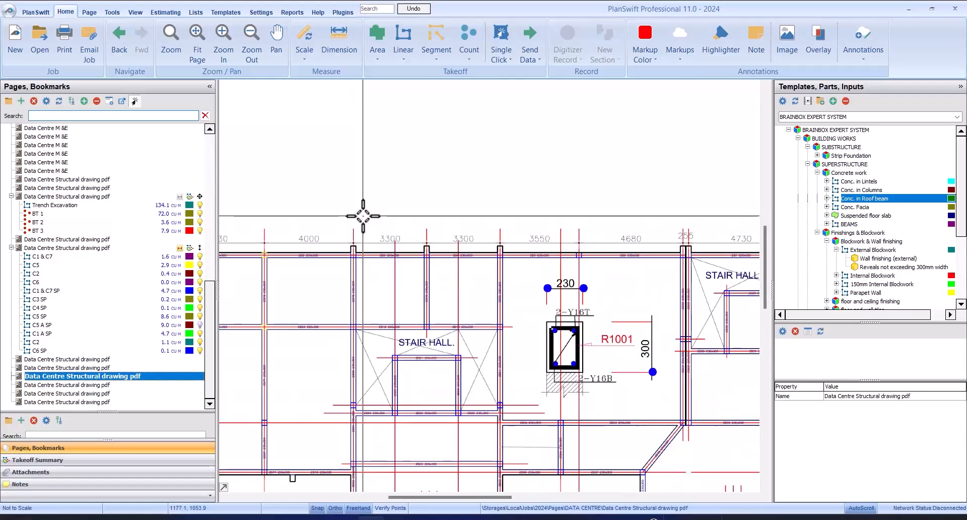
{"action": "scroll", "coordinate": [382, 122], "scroll_direction": "up", "scroll_amount": 1}
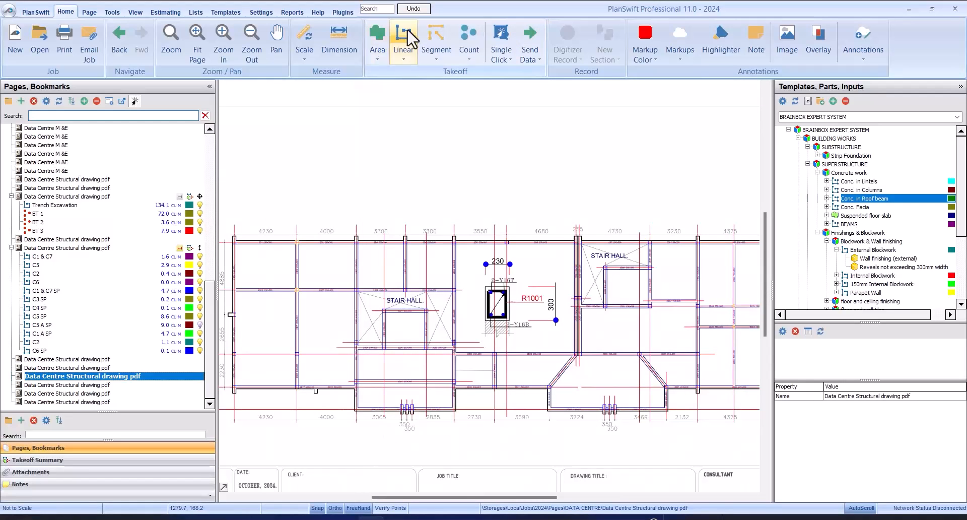
{"action": "left_click", "coordinate": [304, 41]}
{"action": "left_click", "coordinate": [481, 212]}
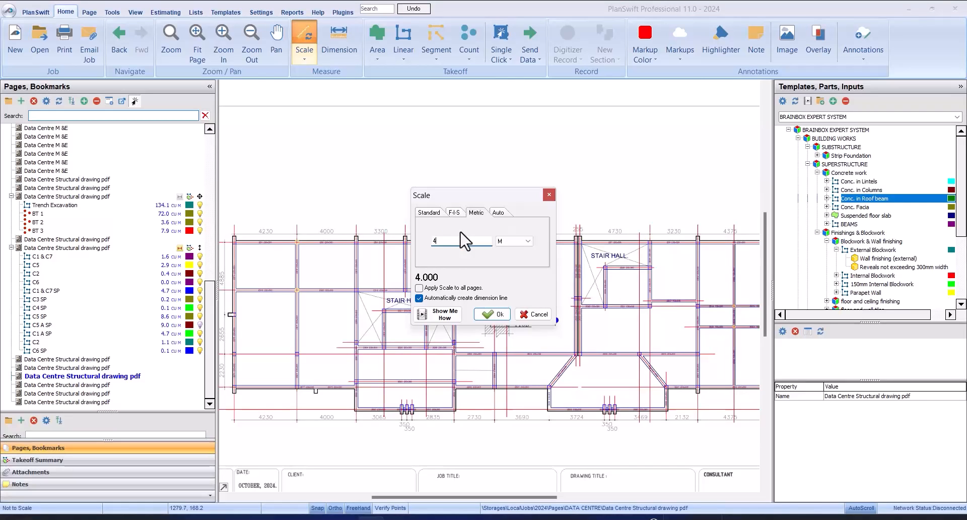
{"action": "type", "text": "4"}
{"action": "left_click", "coordinate": [497, 314]}
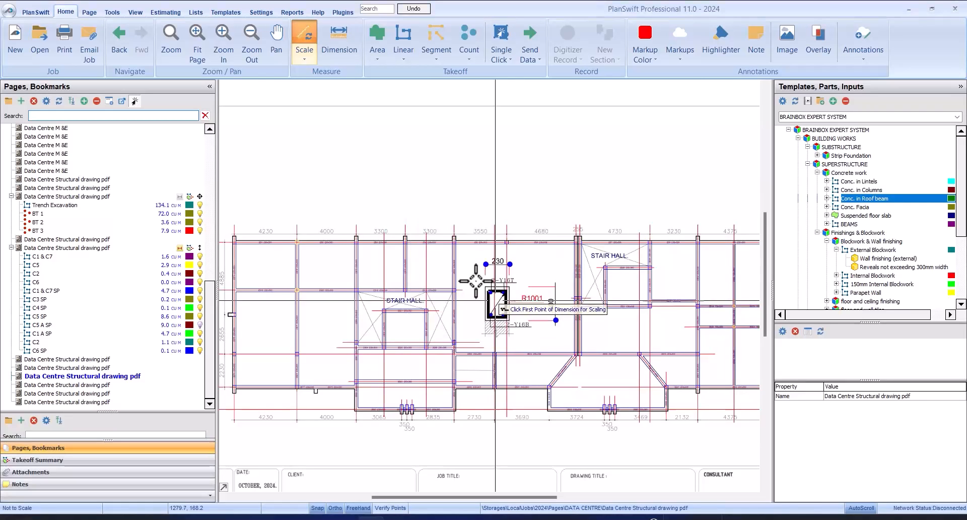
{"action": "scroll", "coordinate": [308, 227], "scroll_direction": "up", "scroll_amount": 5}
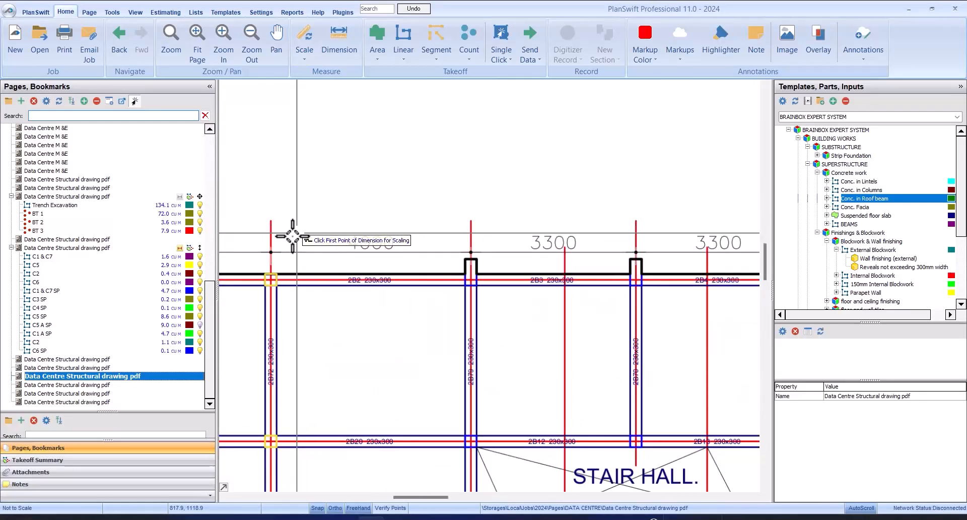
{"action": "left_click", "coordinate": [263, 256]}
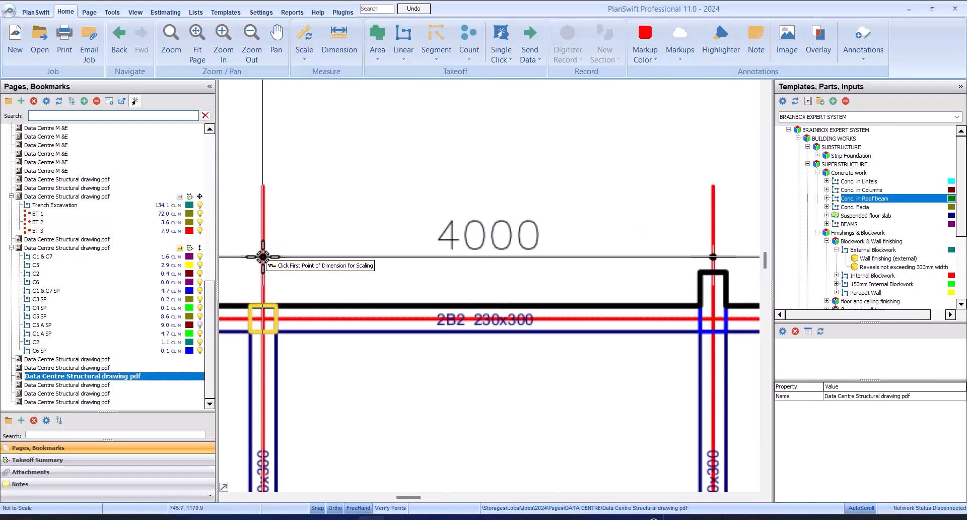
{"action": "scroll", "coordinate": [263, 256], "scroll_direction": "down", "scroll_amount": 3}
{"action": "scroll", "coordinate": [410, 228], "scroll_direction": "up", "scroll_amount": 3}
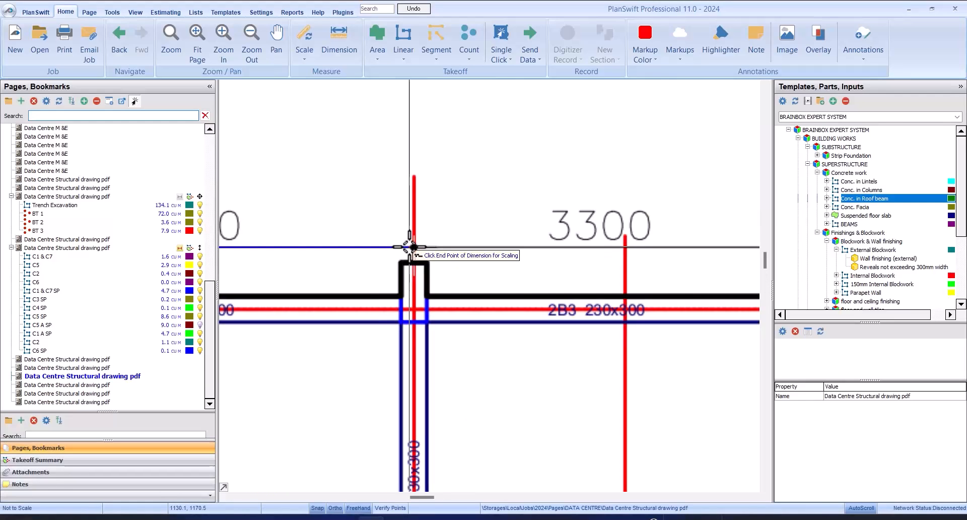
{"action": "left_click", "coordinate": [414, 248]}
{"action": "scroll", "coordinate": [415, 248], "scroll_direction": "down", "scroll_amount": 3}
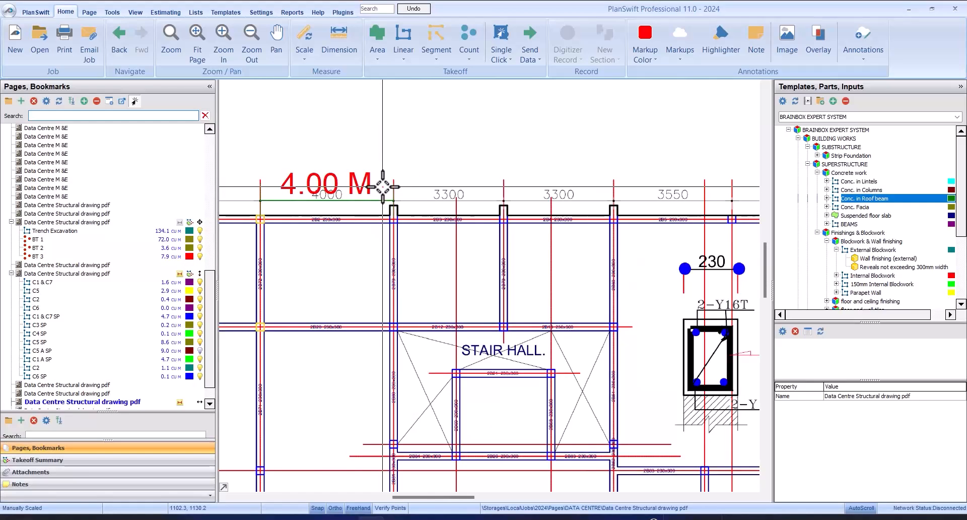
Scale the page vertically in metric along the 4885 dimension beside the building's upper-left corner.
{"action": "scroll", "coordinate": [383, 188], "scroll_direction": "down", "scroll_amount": 5}
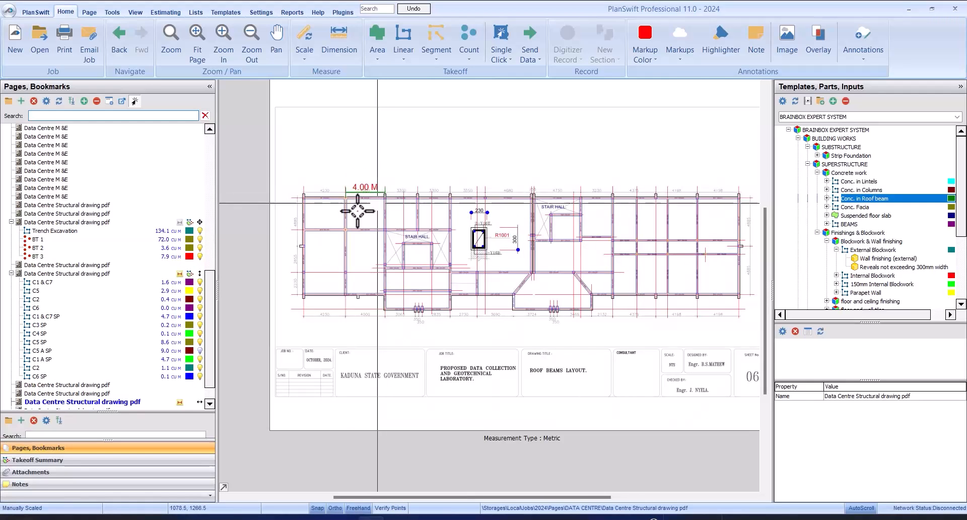
{"action": "scroll", "coordinate": [302, 238], "scroll_direction": "up", "scroll_amount": 3}
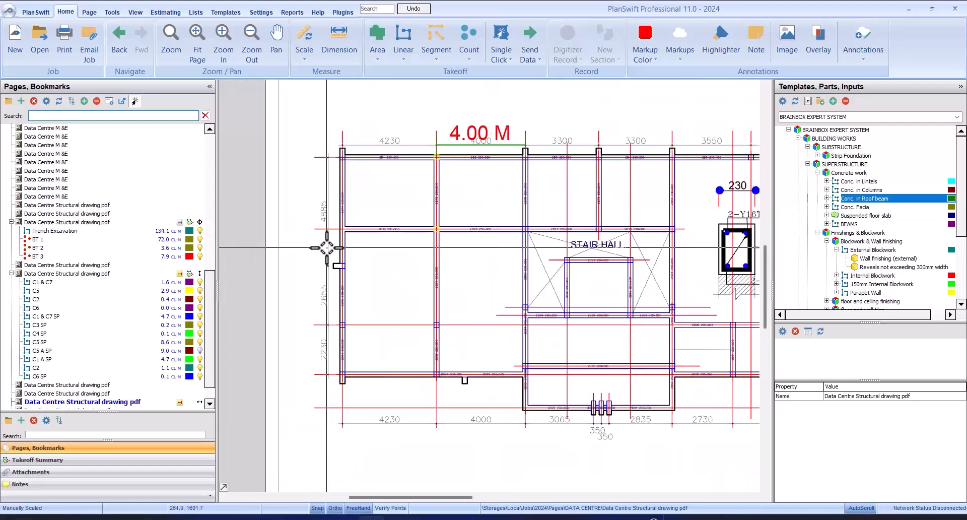
{"action": "scroll", "coordinate": [343, 158], "scroll_direction": "up", "scroll_amount": 3}
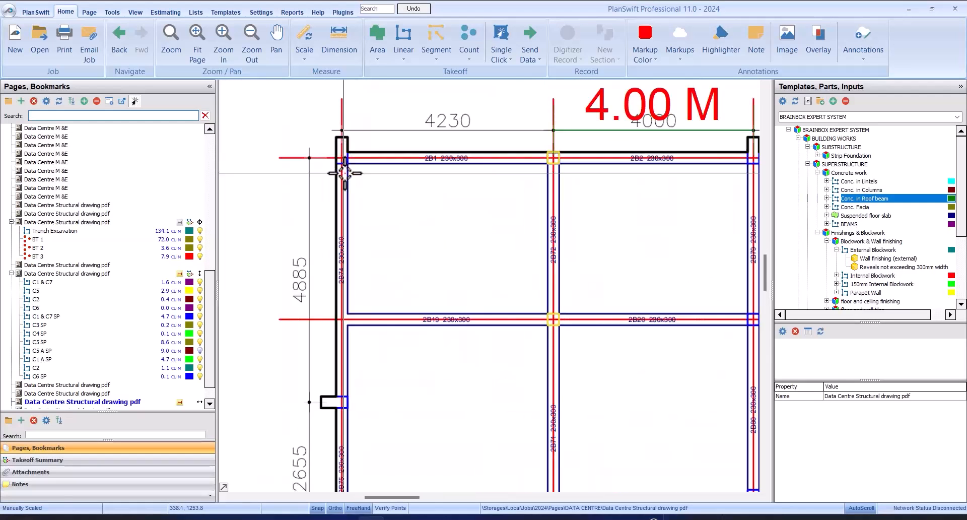
{"action": "left_click", "coordinate": [304, 43]}
{"action": "left_click", "coordinate": [477, 212]}
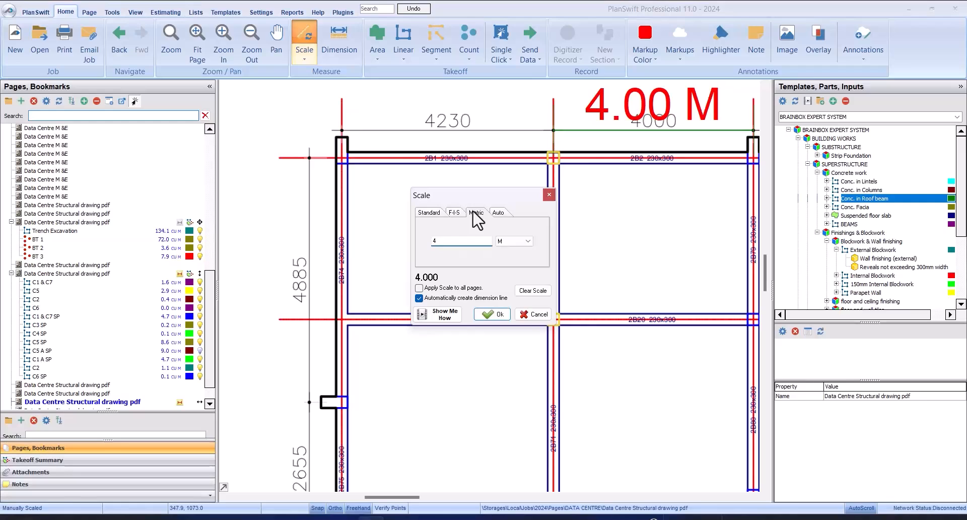
{"action": "key", "text": "Return"}
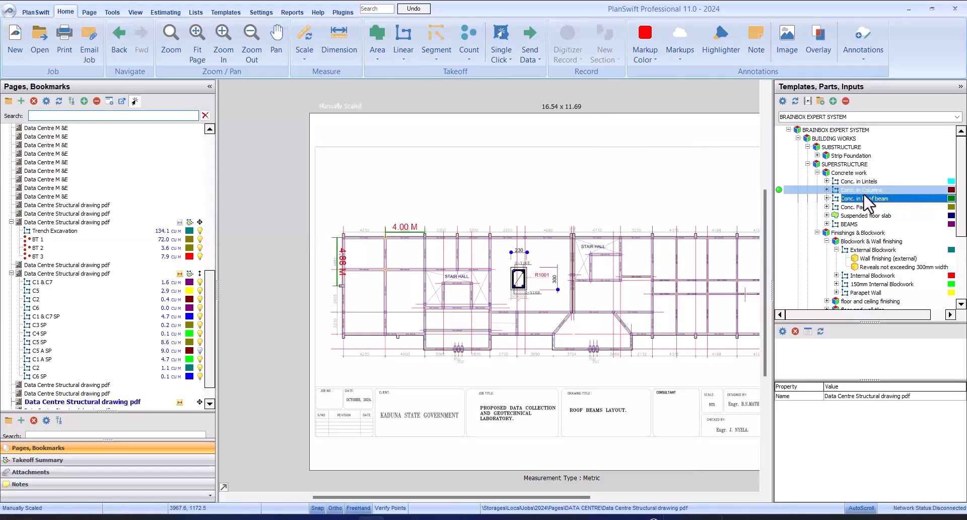
Start a Conc. in Roof beam takeoff with 0.23 m width and 0.23 m thickness.
{"action": "mouse_move", "coordinate": [785, 210]}
{"action": "left_mouse_down"}
{"action": "mouse_move", "coordinate": [771, 202]}
{"action": "mouse_move", "coordinate": [715, 241]}
{"action": "left_mouse_up"}
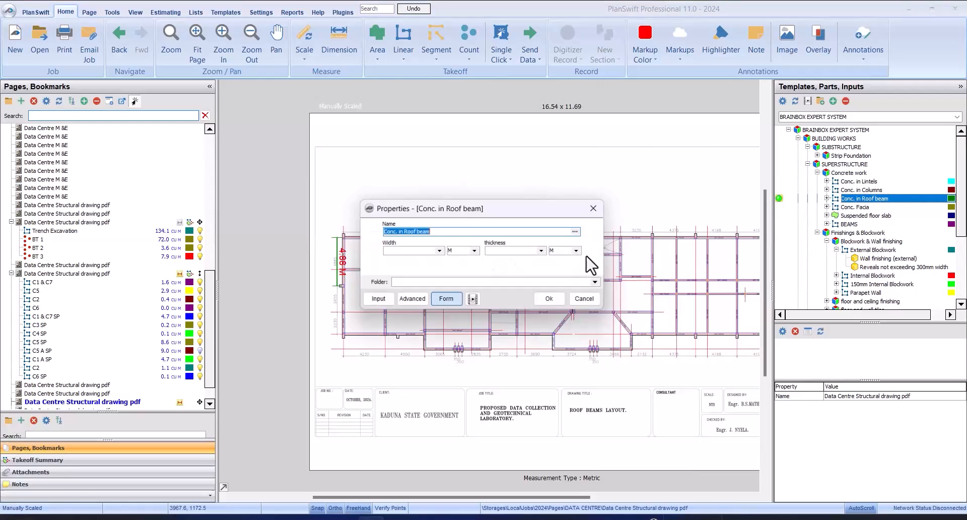
{"action": "left_click", "coordinate": [439, 251]}
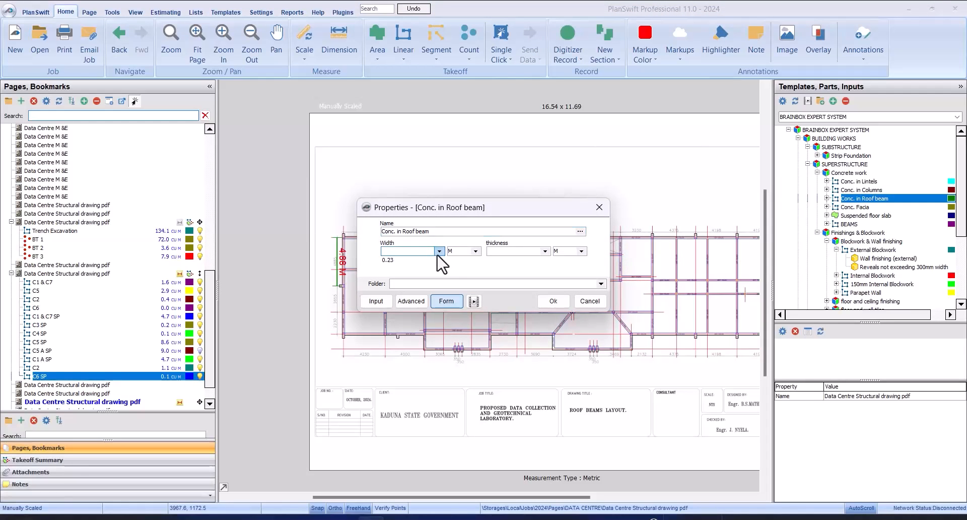
{"action": "left_click", "coordinate": [438, 263]}
{"action": "left_click", "coordinate": [545, 251]}
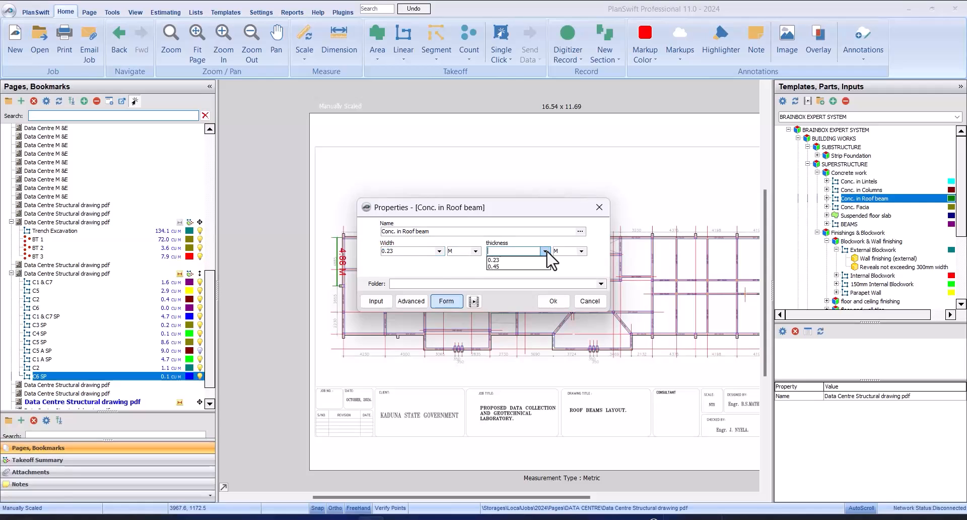
{"action": "left_click", "coordinate": [542, 260]}
Trace the roof beam along the building's upper outer edge from the upper-left corner to the upper-right corner.
{"action": "scroll", "coordinate": [344, 238], "scroll_direction": "up", "scroll_amount": 5}
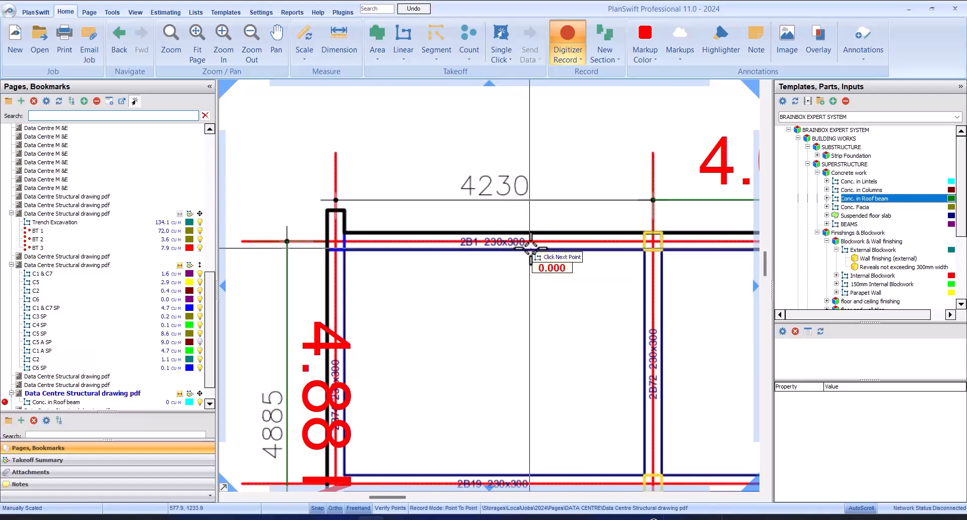
{"action": "scroll", "coordinate": [332, 226], "scroll_direction": "up", "scroll_amount": 2}
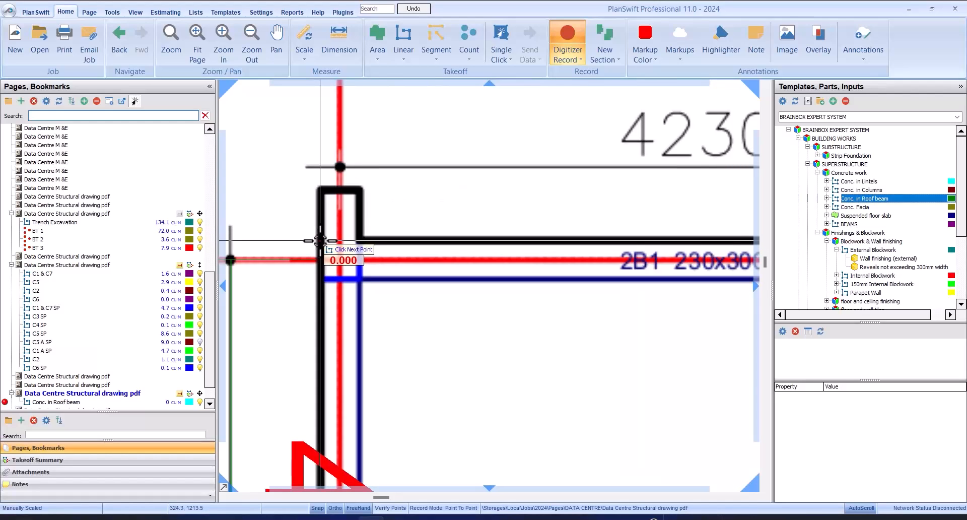
{"action": "left_click", "coordinate": [320, 240]}
{"action": "scroll", "coordinate": [320, 241], "scroll_direction": "down", "scroll_amount": 5}
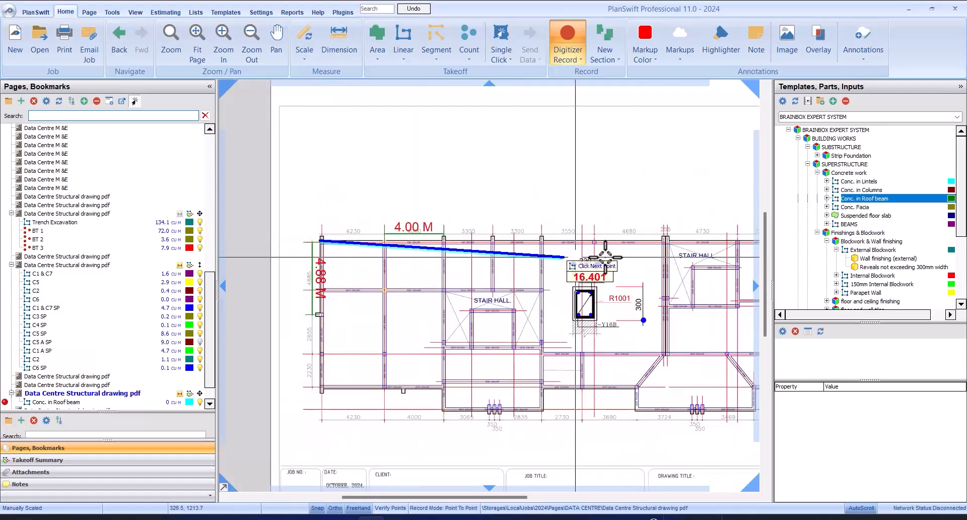
{"action": "scroll", "coordinate": [654, 243], "scroll_direction": "up", "scroll_amount": 2}
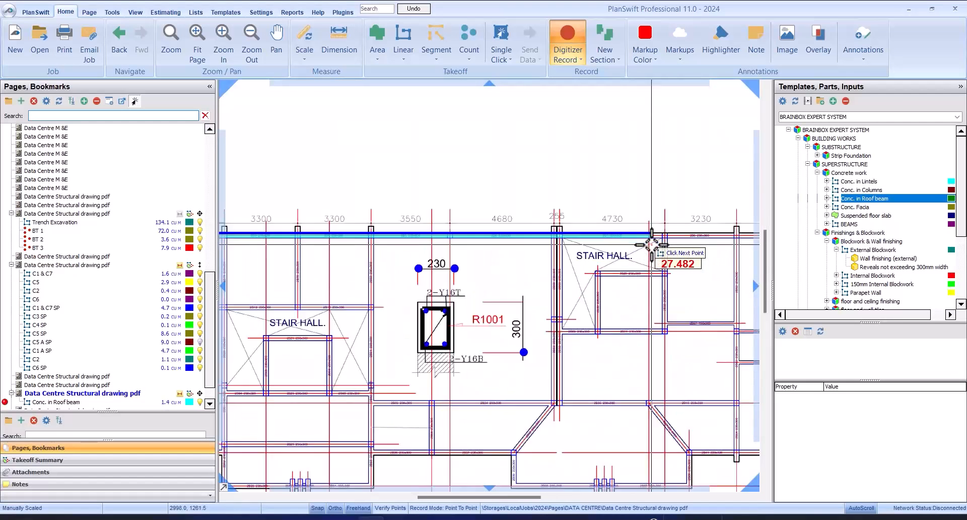
{"action": "scroll", "coordinate": [491, 234], "scroll_direction": "down", "scroll_amount": 2}
{"action": "scroll", "coordinate": [721, 237], "scroll_direction": "up", "scroll_amount": 4}
{"action": "scroll", "coordinate": [663, 233], "scroll_direction": "up", "scroll_amount": 2}
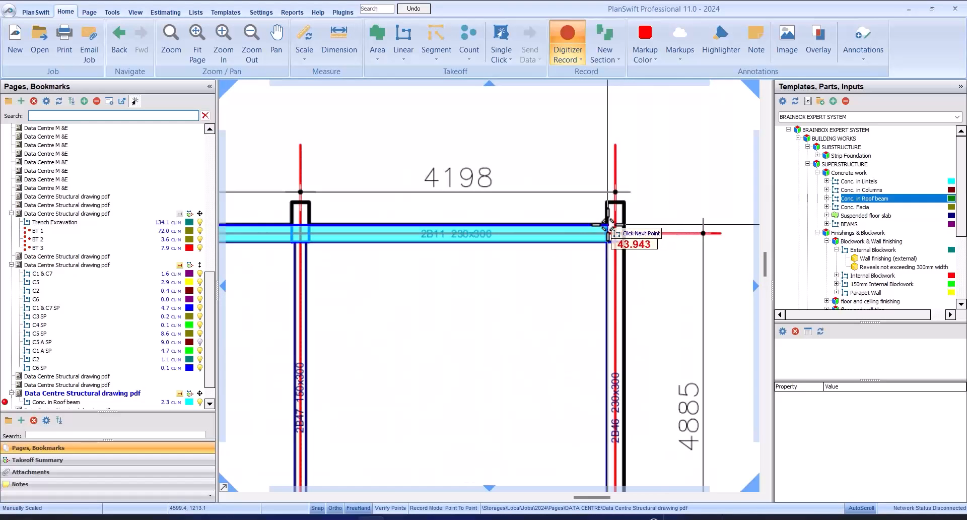
{"action": "left_click", "coordinate": [670, 212]}
Trace the roof beam down the building's right side and along the lower edge to the right porch projection.
{"action": "scroll", "coordinate": [643, 238], "scroll_direction": "down", "scroll_amount": 4}
{"action": "scroll", "coordinate": [648, 394], "scroll_direction": "up", "scroll_amount": 3}
{"action": "left_click", "coordinate": [647, 393]}
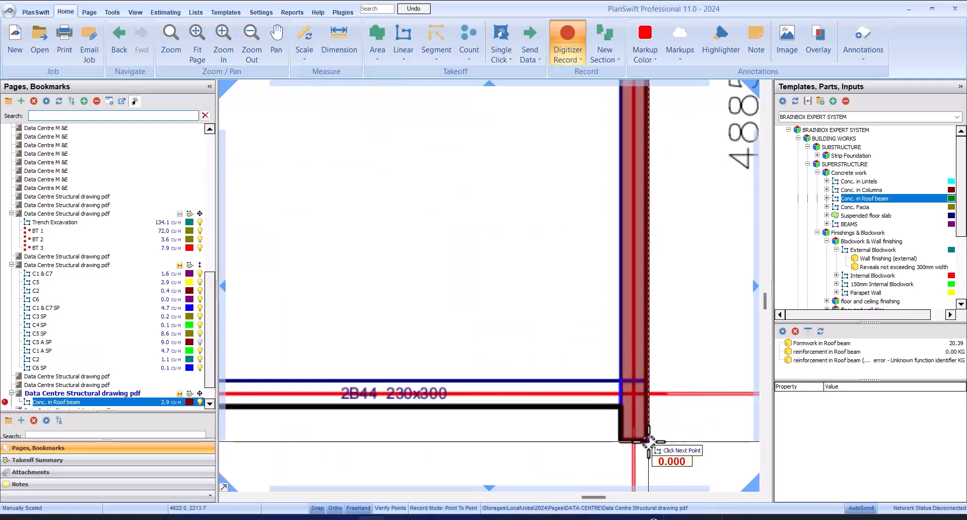
{"action": "scroll", "coordinate": [648, 393], "scroll_direction": "down", "scroll_amount": 3}
{"action": "scroll", "coordinate": [708, 335], "scroll_direction": "down", "scroll_amount": 2}
{"action": "scroll", "coordinate": [473, 353], "scroll_direction": "up", "scroll_amount": 3}
{"action": "left_click", "coordinate": [472, 354]}
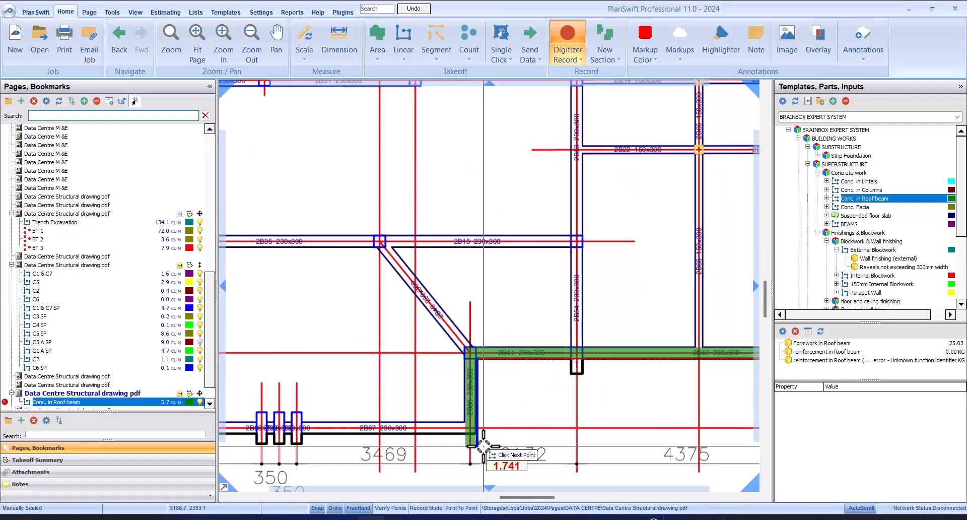
Trace the roof beam around the right porch projection on the building's lower edge.
{"action": "left_click", "coordinate": [477, 444]}
{"action": "scroll", "coordinate": [545, 350], "scroll_direction": "down", "scroll_amount": 3}
{"action": "scroll", "coordinate": [392, 372], "scroll_direction": "up", "scroll_amount": 4}
{"action": "left_click", "coordinate": [392, 375]}
{"action": "left_click", "coordinate": [392, 262]}
{"action": "scroll", "coordinate": [393, 262], "scroll_direction": "down", "scroll_amount": 3}
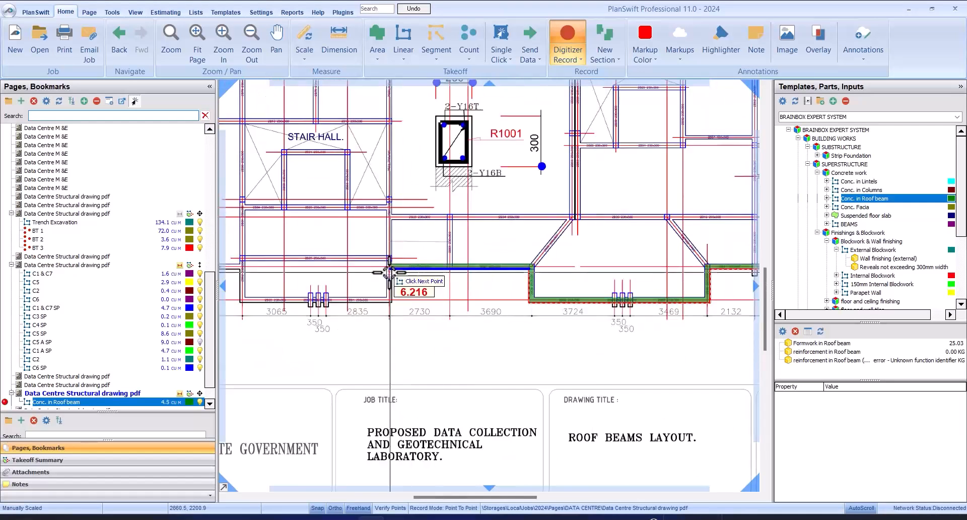
Trace the roof beam along the lower edge and around the left projection below the stair hall to beam 2B78.
{"action": "scroll", "coordinate": [389, 271], "scroll_direction": "up", "scroll_amount": 2}
{"action": "left_click", "coordinate": [396, 265]}
{"action": "left_click", "coordinate": [399, 342]}
{"action": "scroll", "coordinate": [632, 243], "scroll_direction": "down", "scroll_amount": 2}
{"action": "scroll", "coordinate": [361, 286], "scroll_direction": "up", "scroll_amount": 3}
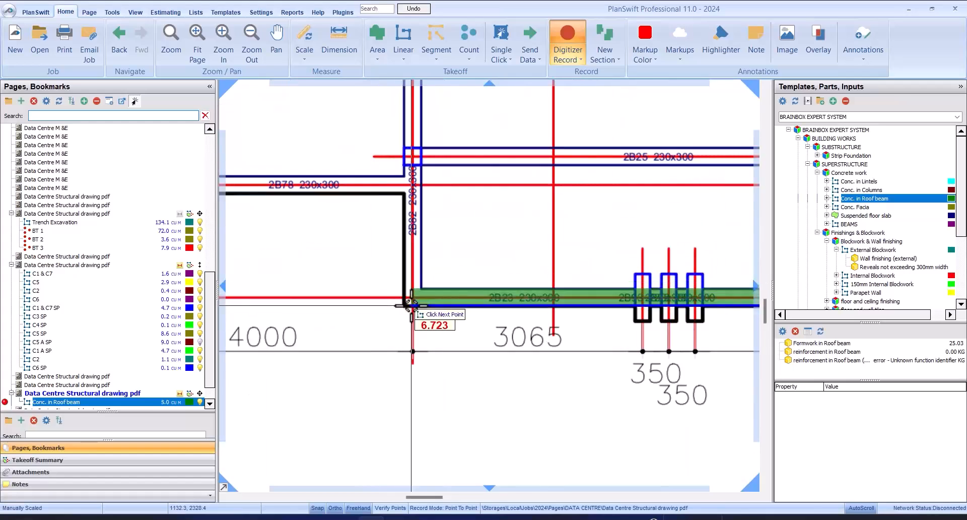
{"action": "left_click", "coordinate": [411, 308]}
{"action": "left_click", "coordinate": [410, 187]}
Trace the roof beam along the lower-left edge and up the left side, including the short upper-left corner extension.
{"action": "scroll", "coordinate": [574, 192], "scroll_direction": "down", "scroll_amount": 3}
{"action": "scroll", "coordinate": [383, 192], "scroll_direction": "up", "scroll_amount": 3}
{"action": "left_click", "coordinate": [359, 199]}
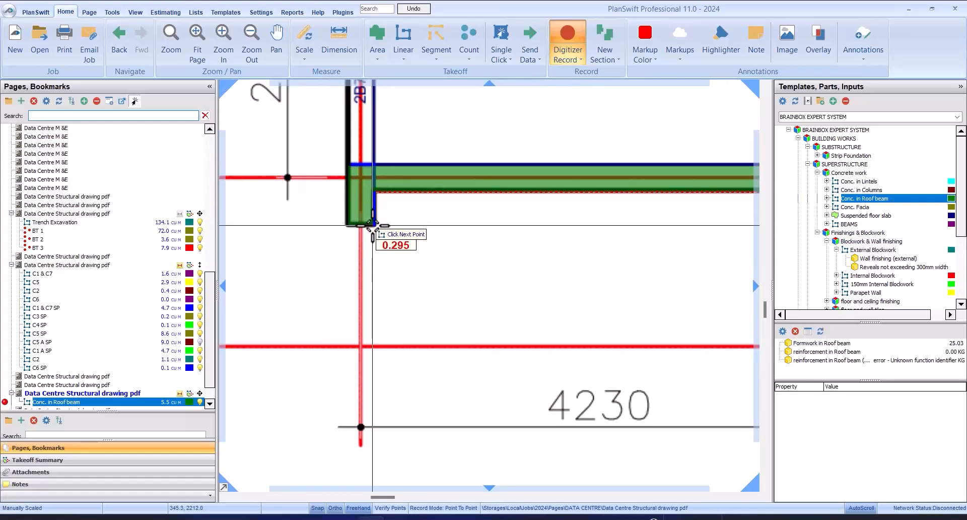
{"action": "scroll", "coordinate": [357, 282], "scroll_direction": "down", "scroll_amount": 3}
{"action": "left_click", "coordinate": [391, 171]}
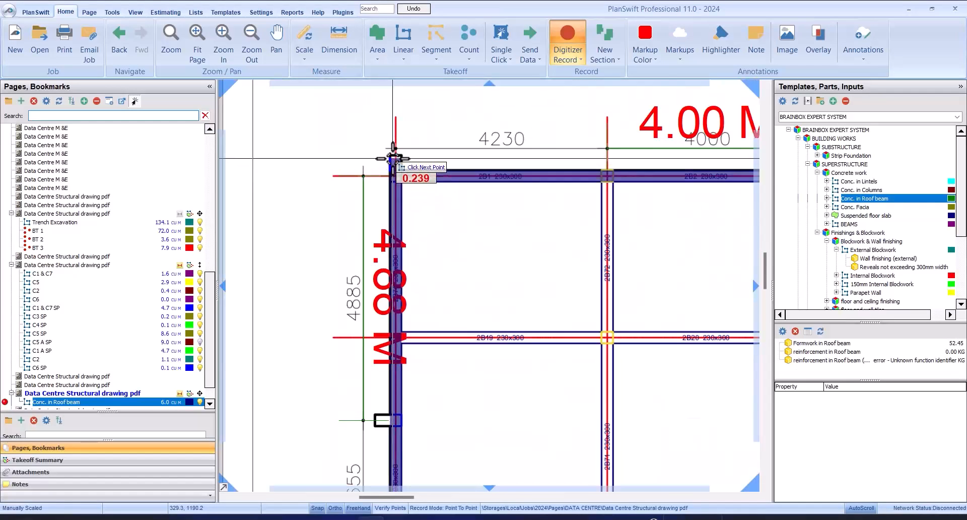
{"action": "left_click", "coordinate": [391, 156]}
Add short roof beam segments over the two column projections between beams 2B9 and 2B11 on the upper edge.
{"action": "scroll", "coordinate": [380, 155], "scroll_direction": "down", "scroll_amount": 5}
{"action": "scroll", "coordinate": [725, 166], "scroll_direction": "up", "scroll_amount": 5}
{"action": "scroll", "coordinate": [644, 173], "scroll_direction": "down", "scroll_amount": 2}
{"action": "scroll", "coordinate": [523, 223], "scroll_direction": "up", "scroll_amount": 4}
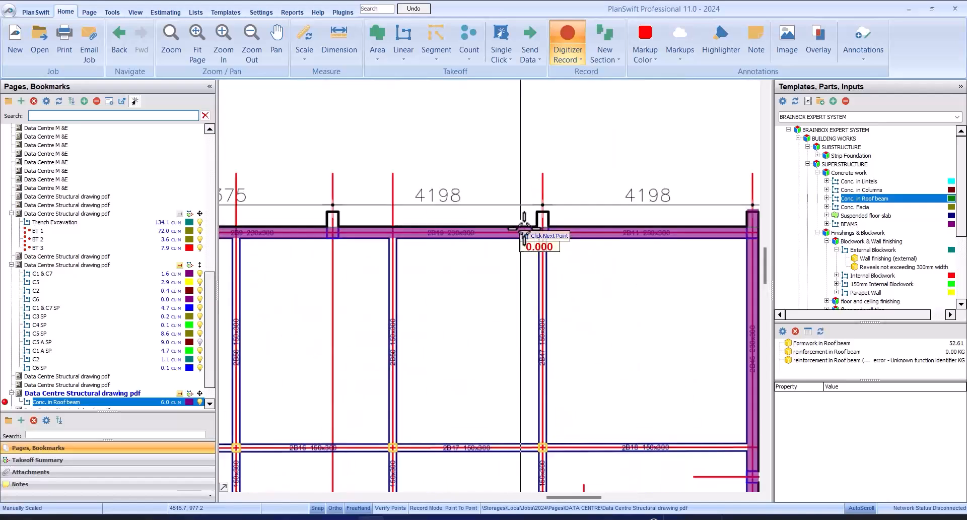
{"action": "left_click", "coordinate": [555, 220]}
{"action": "left_click", "coordinate": [554, 182]}
{"action": "scroll", "coordinate": [554, 181], "scroll_direction": "down", "scroll_amount": 4}
{"action": "scroll", "coordinate": [467, 182], "scroll_direction": "up", "scroll_amount": 3}
{"action": "scroll", "coordinate": [486, 178], "scroll_direction": "down", "scroll_amount": 2}
{"action": "scroll", "coordinate": [489, 178], "scroll_direction": "up", "scroll_amount": 1}
{"action": "scroll", "coordinate": [488, 179], "scroll_direction": "up", "scroll_amount": 3}
{"action": "left_click", "coordinate": [486, 191]}
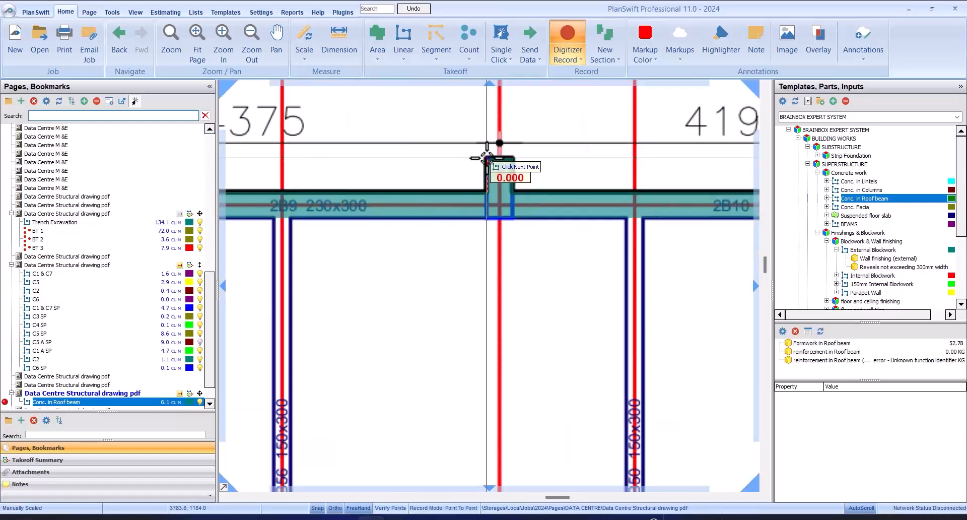
{"action": "left_click", "coordinate": [486, 158]}
Add short roof beam segments over the upper-edge column projections from beam 2B9 to the 255 joint beside the right stair hall.
{"action": "scroll", "coordinate": [485, 159], "scroll_direction": "down", "scroll_amount": 4}
{"action": "scroll", "coordinate": [319, 196], "scroll_direction": "up", "scroll_amount": 5}
{"action": "left_click", "coordinate": [347, 155]}
{"action": "scroll", "coordinate": [353, 156], "scroll_direction": "down", "scroll_amount": 4}
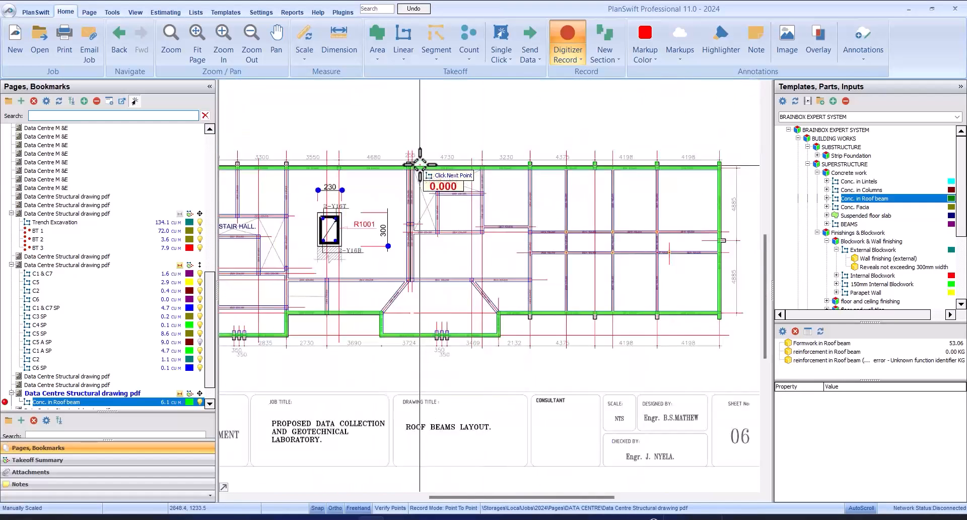
{"action": "scroll", "coordinate": [411, 161], "scroll_direction": "up", "scroll_amount": 4}
{"action": "left_click", "coordinate": [456, 216]}
{"action": "left_click", "coordinate": [457, 171]}
{"action": "scroll", "coordinate": [459, 212], "scroll_direction": "down", "scroll_amount": 4}
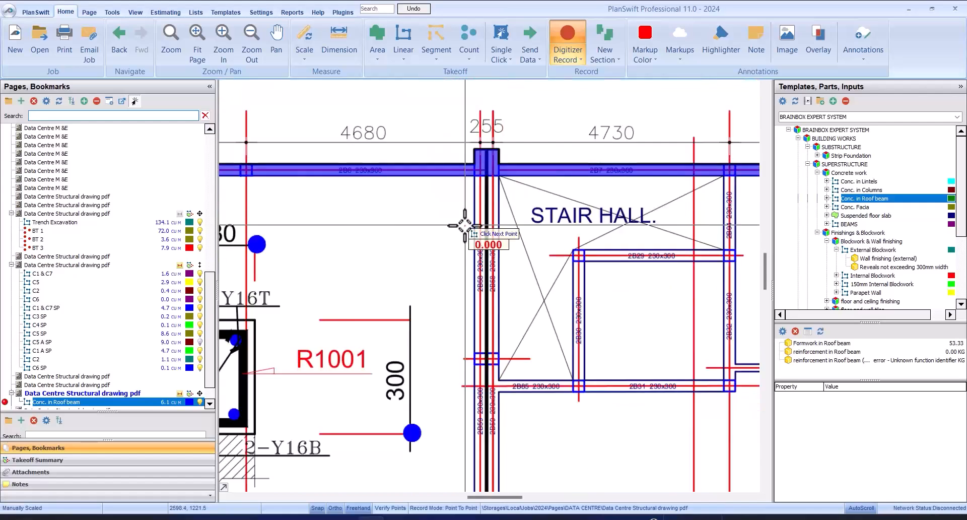
Add short roof beam segments over the column projections along the lower edge of the right wing.
{"action": "scroll", "coordinate": [615, 277], "scroll_direction": "up", "scroll_amount": 5}
{"action": "left_click", "coordinate": [588, 330]}
{"action": "scroll", "coordinate": [625, 272], "scroll_direction": "up", "scroll_amount": 5}
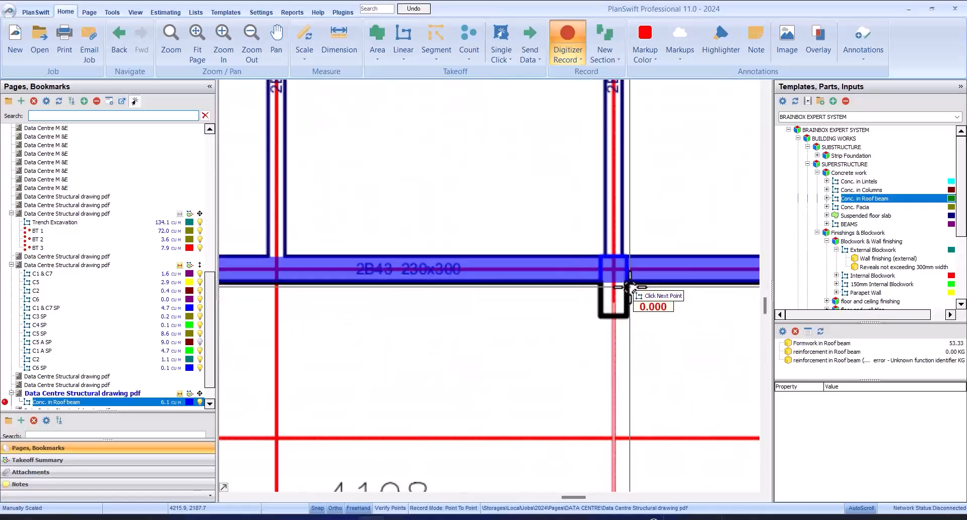
{"action": "left_click", "coordinate": [626, 261]}
{"action": "scroll", "coordinate": [520, 276], "scroll_direction": "down", "scroll_amount": 3}
{"action": "scroll", "coordinate": [453, 284], "scroll_direction": "up", "scroll_amount": 3}
{"action": "left_click", "coordinate": [453, 284]}
{"action": "left_click", "coordinate": [453, 335]}
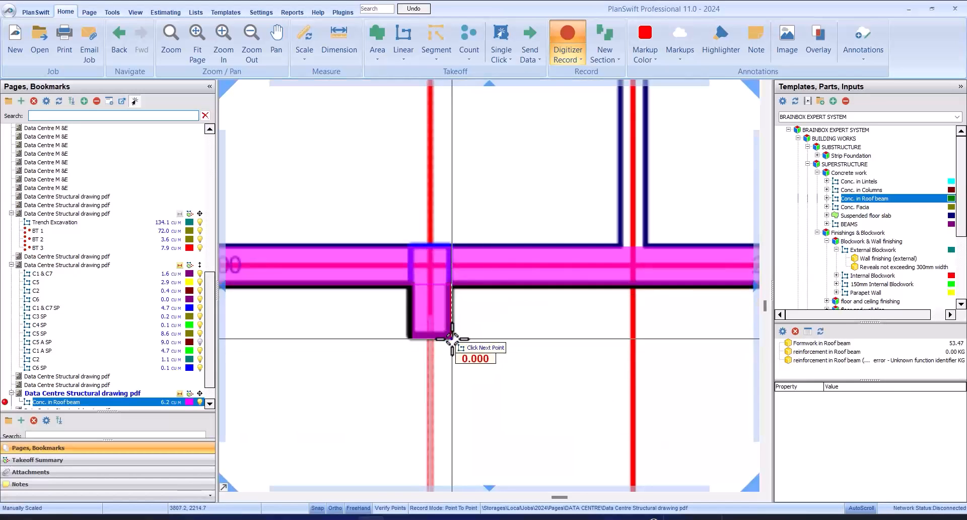
{"action": "scroll", "coordinate": [451, 335], "scroll_direction": "down", "scroll_amount": 4}
{"action": "scroll", "coordinate": [300, 309], "scroll_direction": "up", "scroll_amount": 4}
{"action": "left_click", "coordinate": [351, 295]}
{"action": "left_click", "coordinate": [352, 348]}
{"action": "scroll", "coordinate": [355, 342], "scroll_direction": "down", "scroll_amount": 4}
{"action": "scroll", "coordinate": [375, 314], "scroll_direction": "down", "scroll_amount": 4}
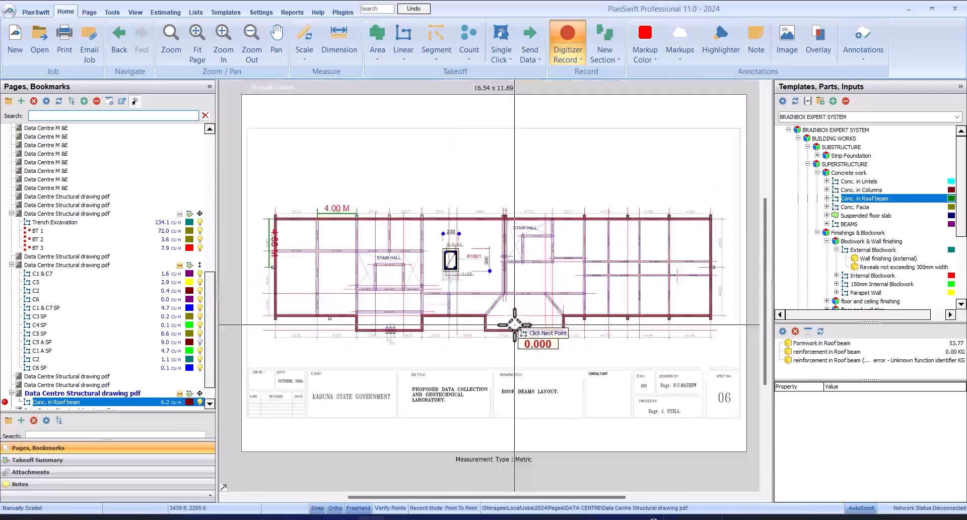
Add short roof beam segments over the three column projections along the left wing's upper edge, around beams 2B5 and 2B4.
{"action": "scroll", "coordinate": [480, 201], "scroll_direction": "up", "scroll_amount": 5}
{"action": "left_click", "coordinate": [440, 188]}
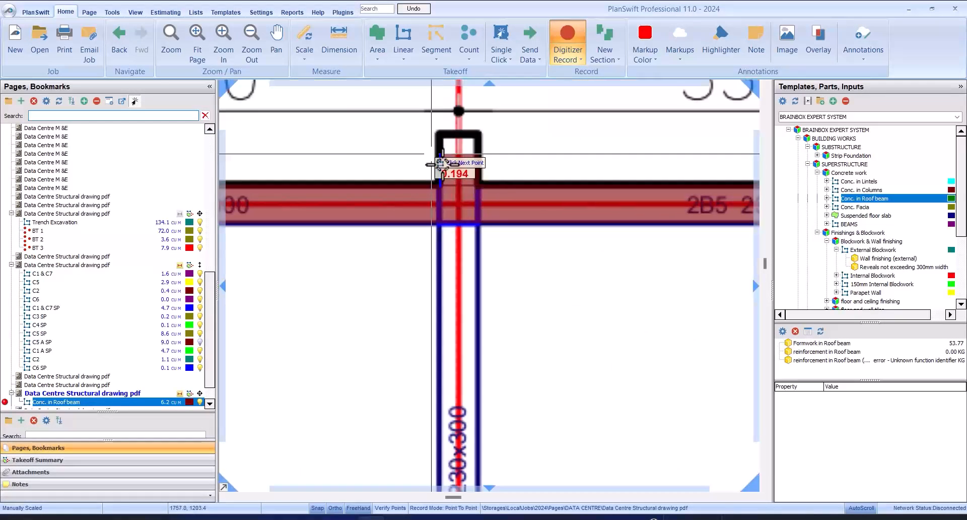
{"action": "left_click", "coordinate": [441, 135]}
{"action": "scroll", "coordinate": [615, 156], "scroll_direction": "down", "scroll_amount": 3}
{"action": "scroll", "coordinate": [294, 167], "scroll_direction": "up", "scroll_amount": 3}
{"action": "left_click", "coordinate": [295, 162]}
{"action": "left_click", "coordinate": [295, 110]}
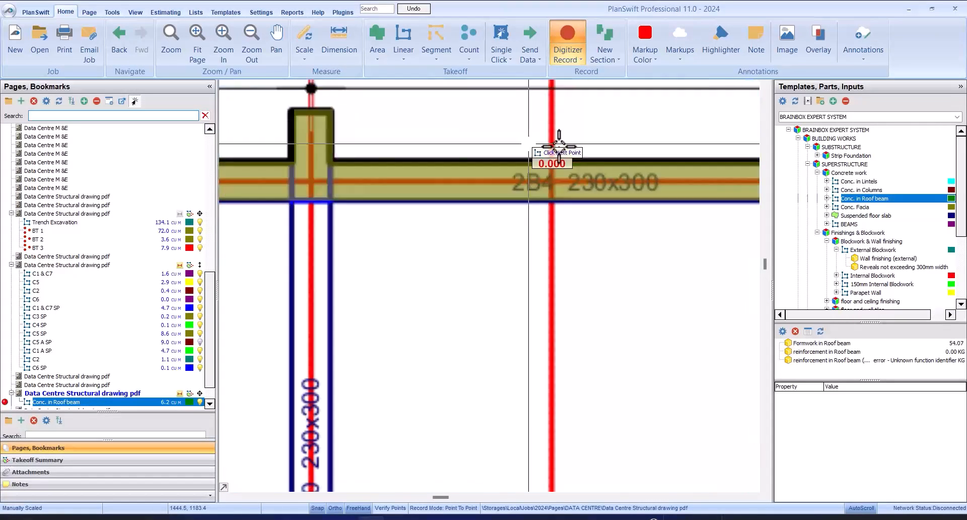
{"action": "scroll", "coordinate": [558, 147], "scroll_direction": "down", "scroll_amount": 3}
{"action": "scroll", "coordinate": [455, 196], "scroll_direction": "up", "scroll_amount": 3}
{"action": "left_click", "coordinate": [508, 220]}
{"action": "left_click", "coordinate": [505, 167]}
{"action": "scroll", "coordinate": [443, 190], "scroll_direction": "down", "scroll_amount": 5}
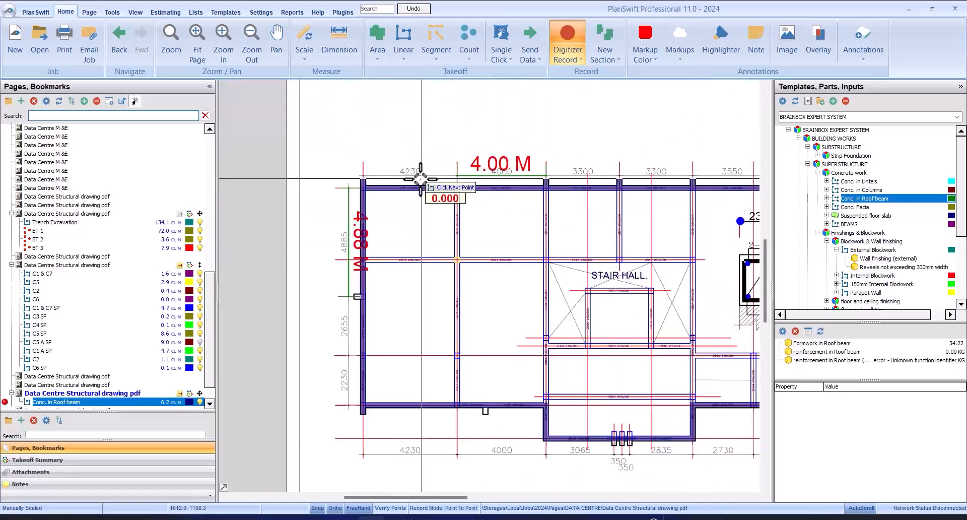
Add a new-section roof beam segment over the lower-edge column projection beside beam 2B78 and stop the takeoff.
{"action": "right_click", "coordinate": [568, 218]}
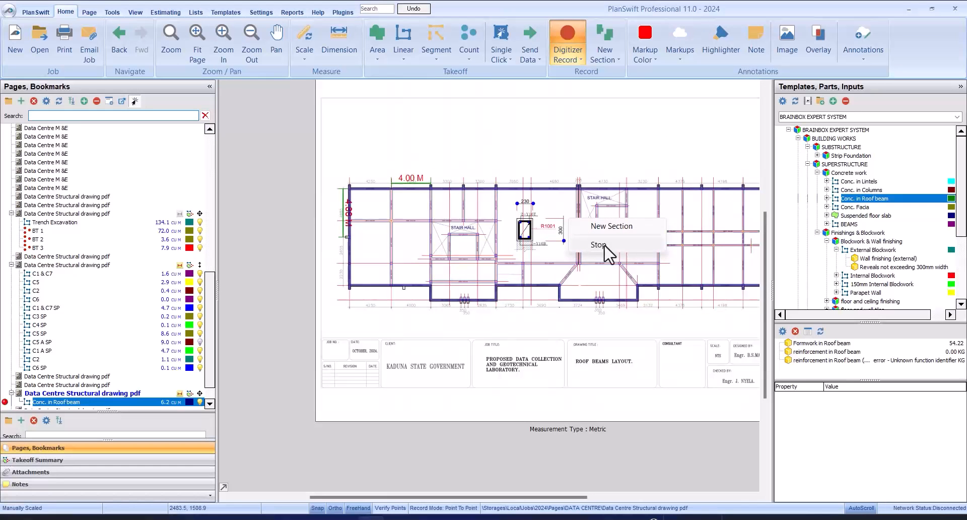
{"action": "left_click", "coordinate": [607, 228]}
{"action": "scroll", "coordinate": [443, 303], "scroll_direction": "up", "scroll_amount": 3}
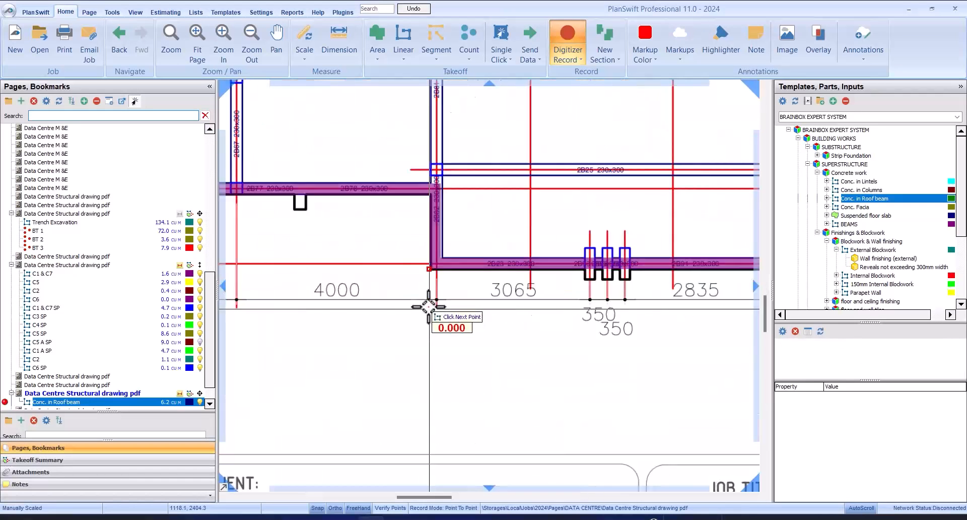
{"action": "scroll", "coordinate": [350, 222], "scroll_direction": "up", "scroll_amount": 3}
{"action": "left_click", "coordinate": [350, 221]}
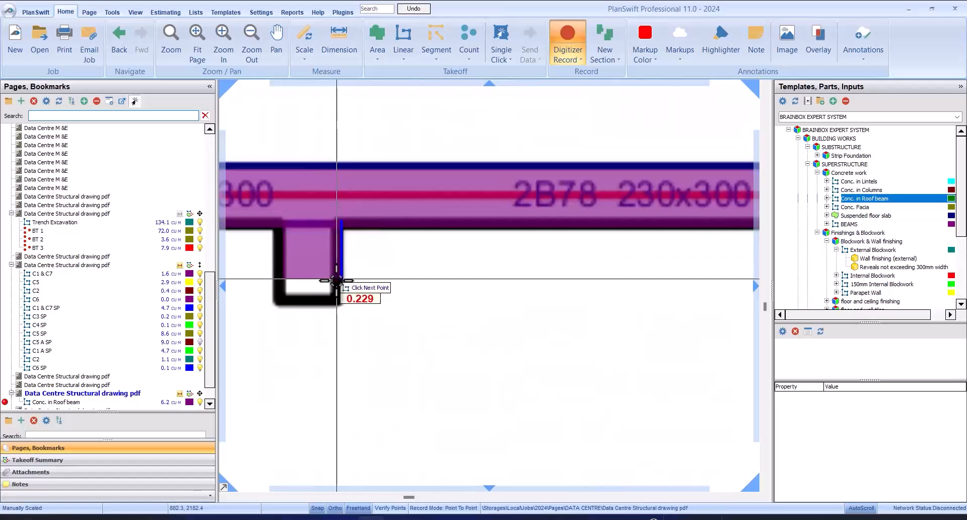
{"action": "left_click", "coordinate": [342, 301]}
{"action": "scroll", "coordinate": [368, 287], "scroll_direction": "down", "scroll_amount": 5}
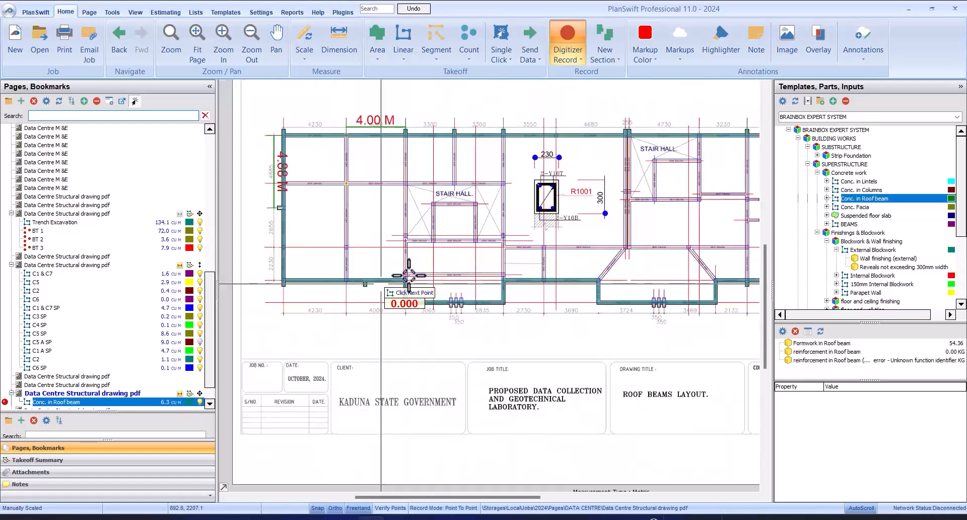
{"action": "scroll", "coordinate": [649, 209], "scroll_direction": "up", "scroll_amount": 4}
{"action": "scroll", "coordinate": [411, 224], "scroll_direction": "down", "scroll_amount": 4}
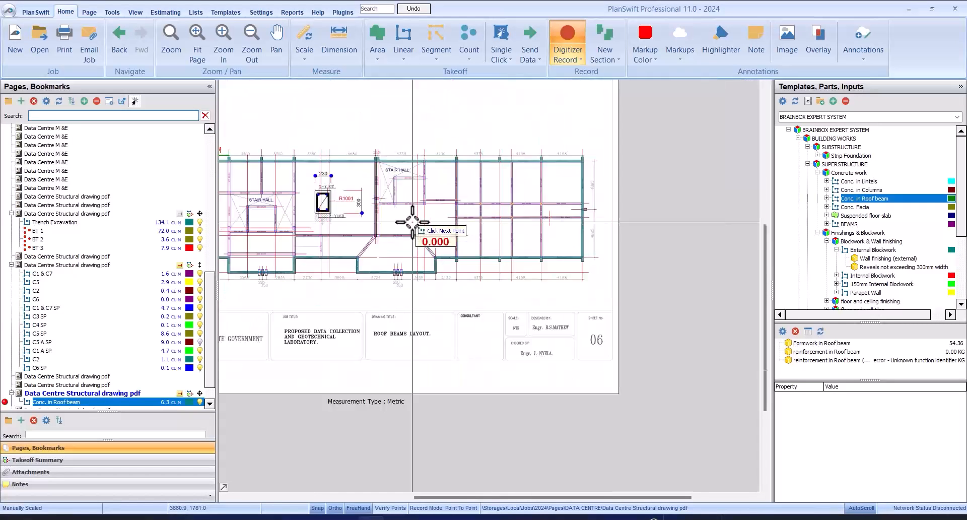
{"action": "right_click", "coordinate": [537, 200]}
{"action": "left_click", "coordinate": [564, 224]}
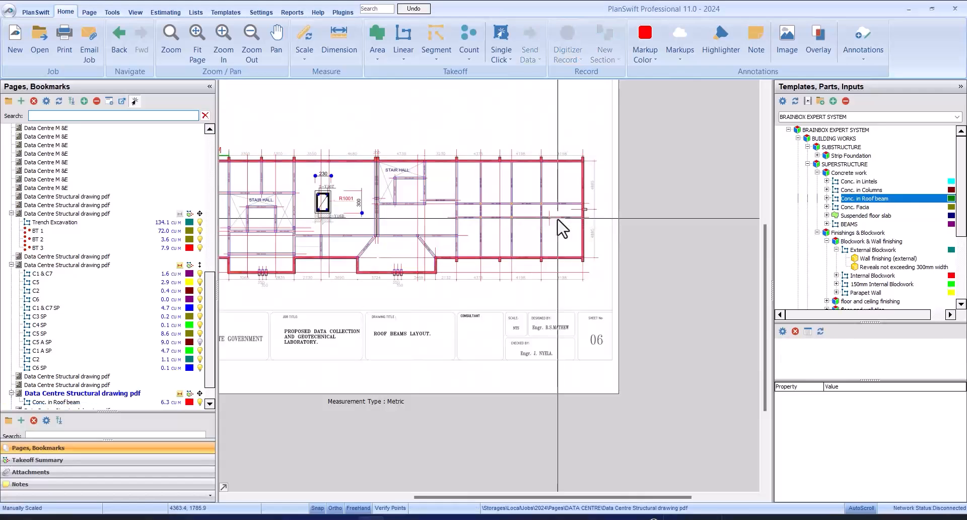
In the takeoff summary's roof beam reinforcement item, set the bar diameter to 12 mm and bar weight to 0.888 kg.
{"action": "left_click", "coordinate": [101, 461]}
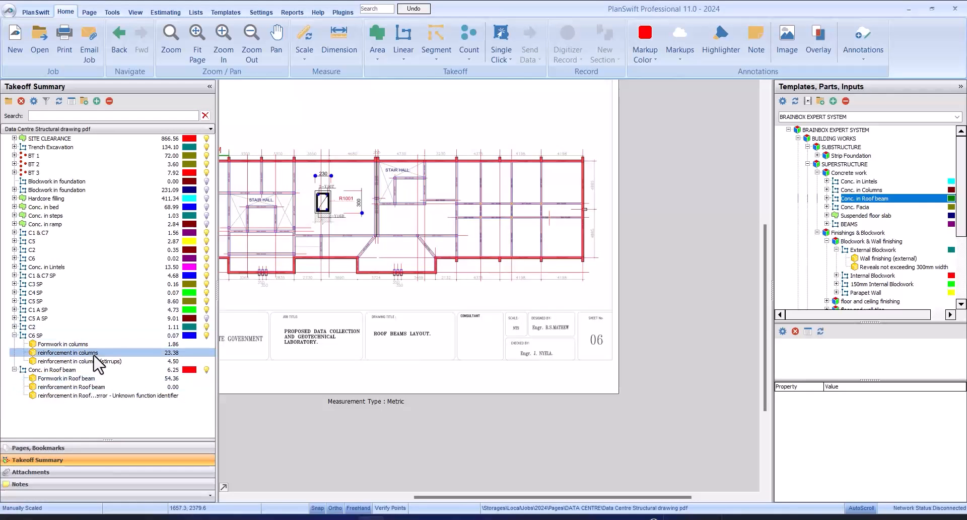
{"action": "double_click", "coordinate": [132, 387]}
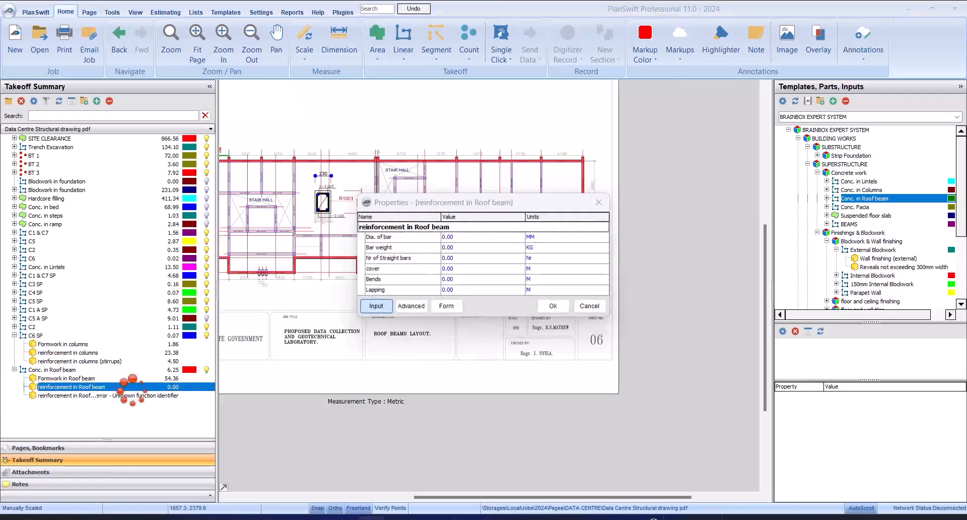
{"action": "left_click", "coordinate": [456, 307]}
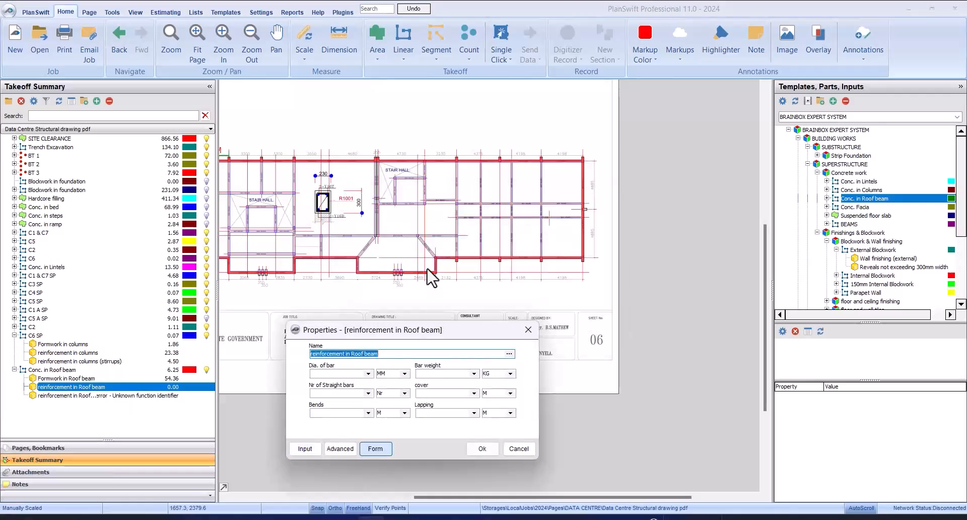
{"action": "left_click", "coordinate": [368, 373]}
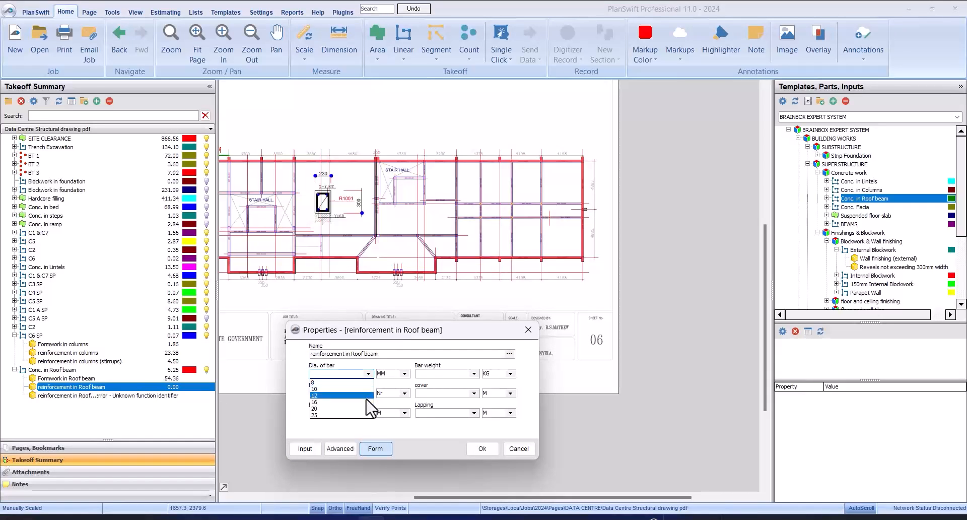
{"action": "left_click", "coordinate": [371, 403]}
{"action": "left_click", "coordinate": [474, 373]}
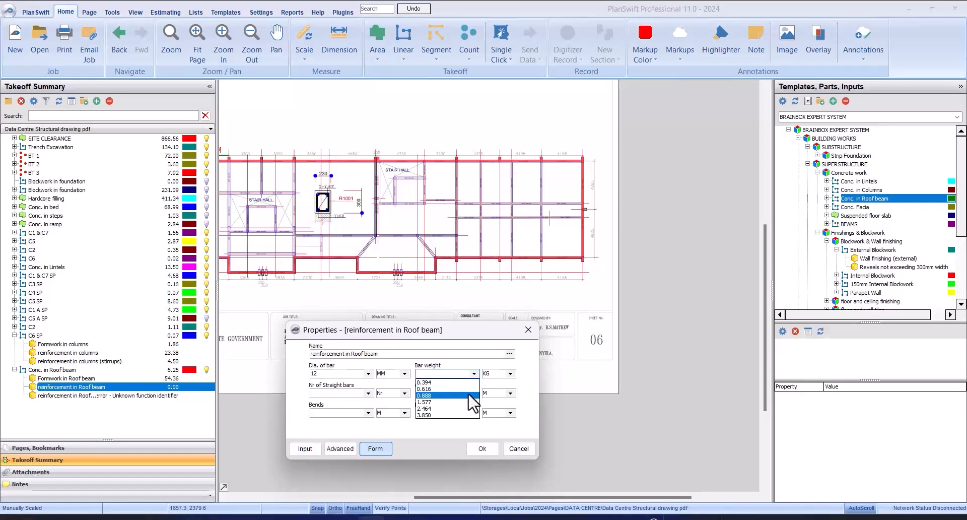
{"action": "left_click", "coordinate": [476, 400]}
Set the roof beam reinforcement to 4 straight bars, 0.10 m cover, 0.30 m bends and 0.60 m lapping.
{"action": "left_click", "coordinate": [368, 393]}
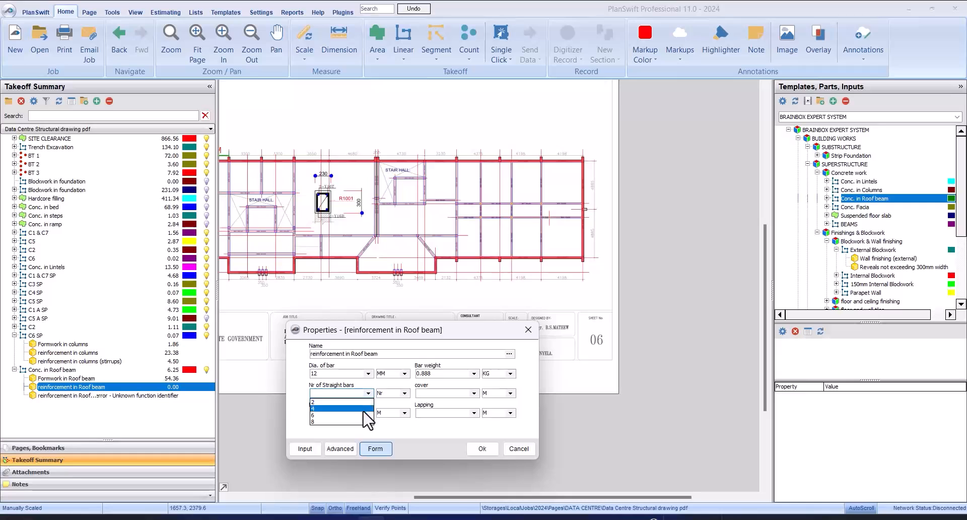
{"action": "left_click", "coordinate": [371, 413]}
{"action": "left_click", "coordinate": [474, 393]}
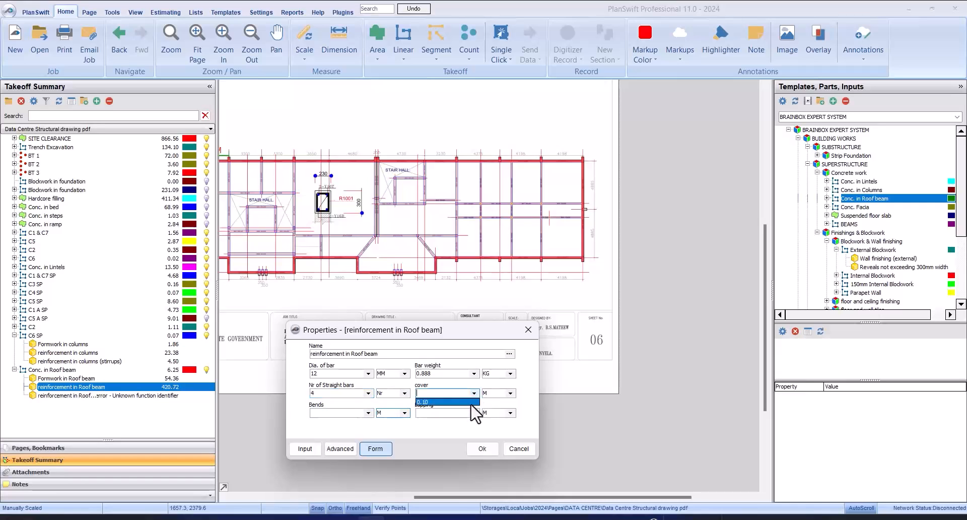
{"action": "left_click", "coordinate": [453, 402]}
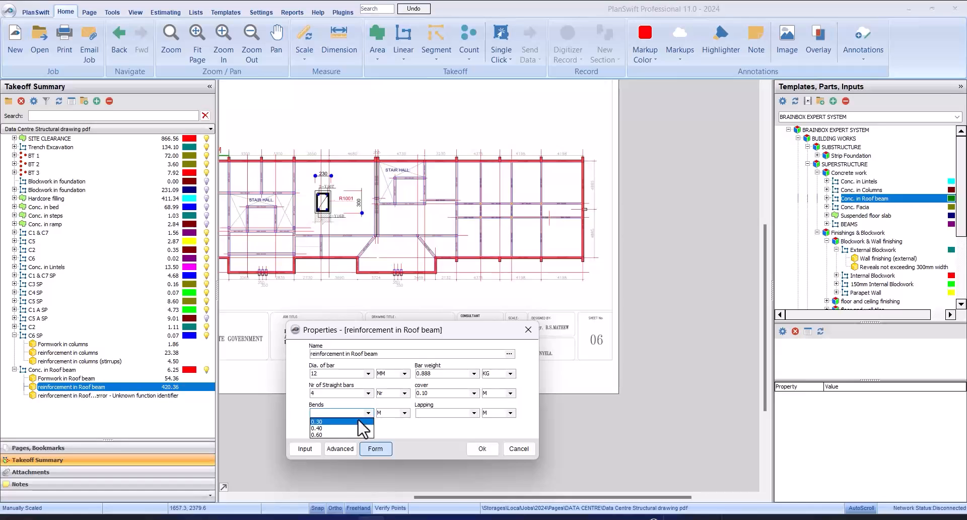
{"action": "left_click", "coordinate": [359, 421]}
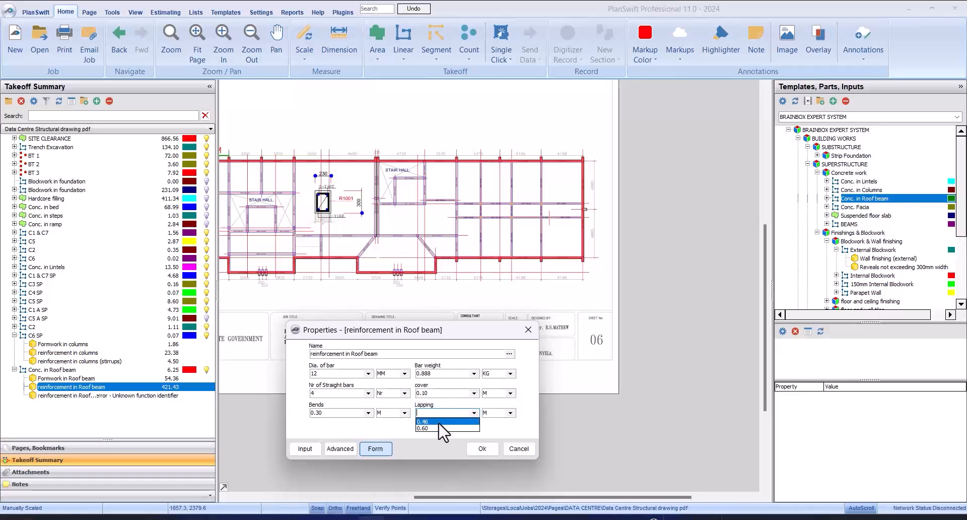
{"action": "left_click", "coordinate": [439, 427]}
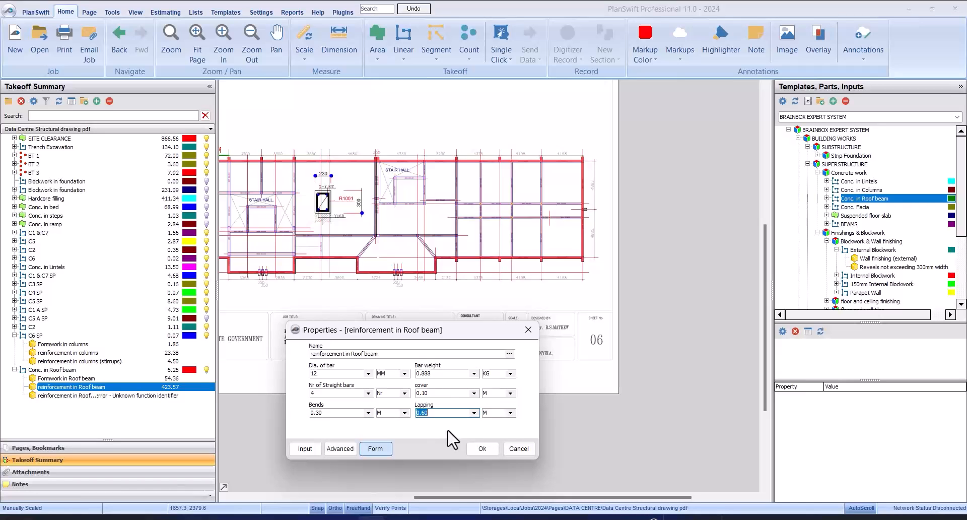
{"action": "left_click", "coordinate": [474, 447]}
Set the roof beam stirrup reinforcement's bar diameter to 8 mm and bar weight to 0.394 kg.
{"action": "left_click", "coordinate": [142, 397]}
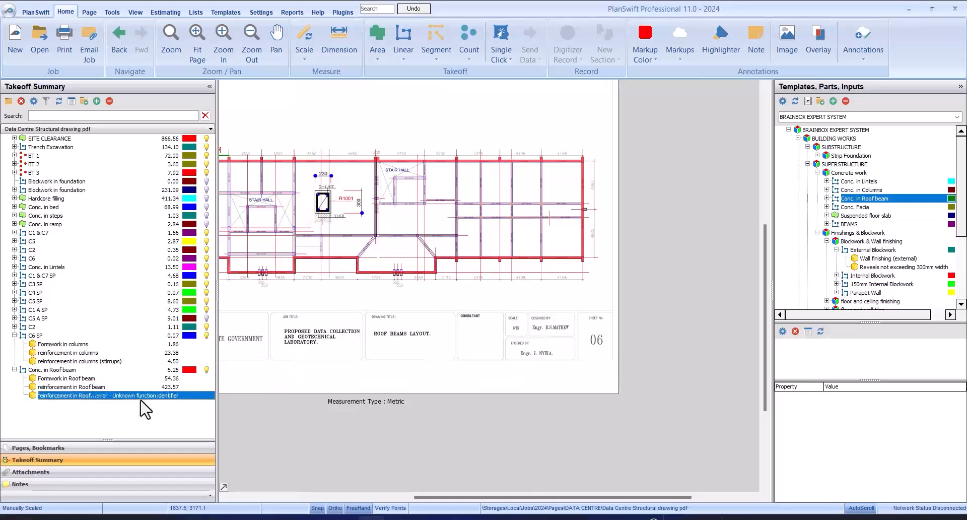
{"action": "double_click", "coordinate": [141, 398]}
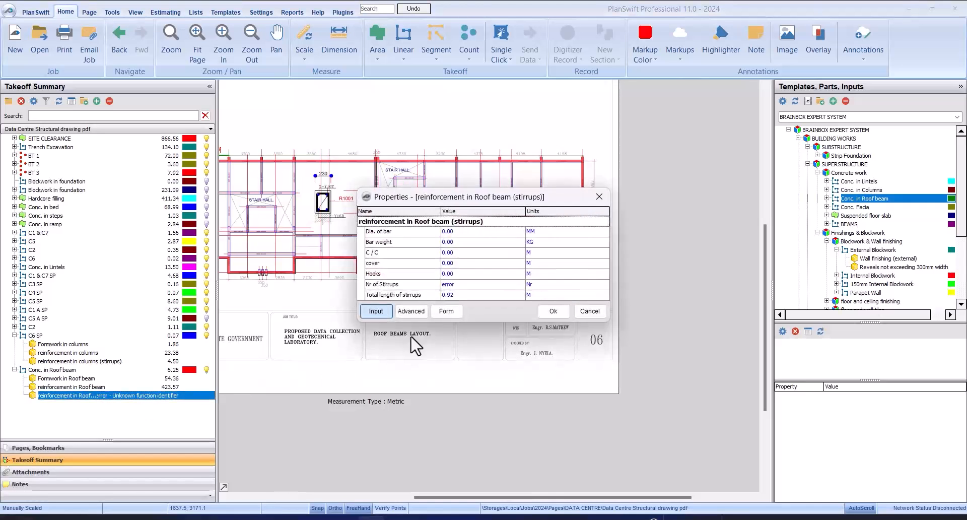
{"action": "left_click", "coordinate": [449, 320]}
{"action": "left_click", "coordinate": [363, 375]}
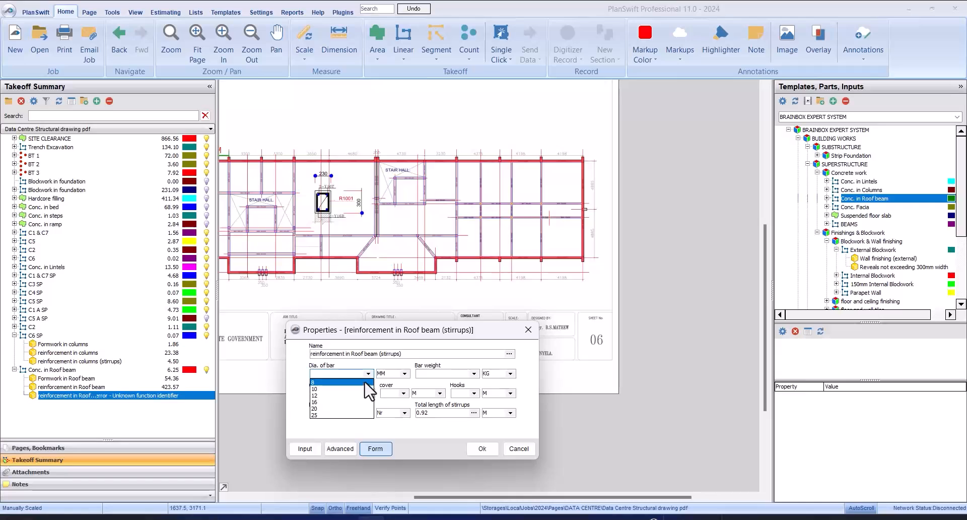
{"action": "left_click", "coordinate": [328, 382]}
{"action": "left_click", "coordinate": [475, 374]}
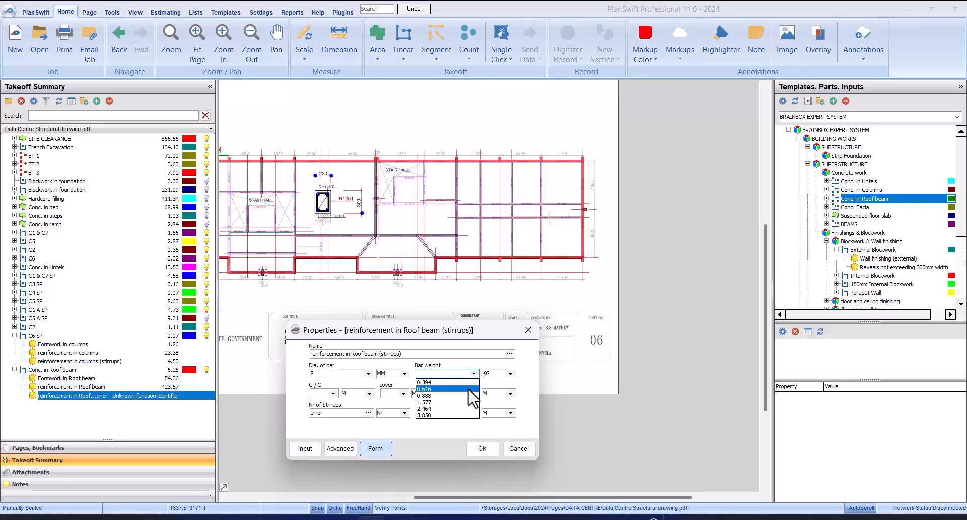
{"action": "left_click", "coordinate": [471, 389]}
{"action": "left_click", "coordinate": [474, 374]}
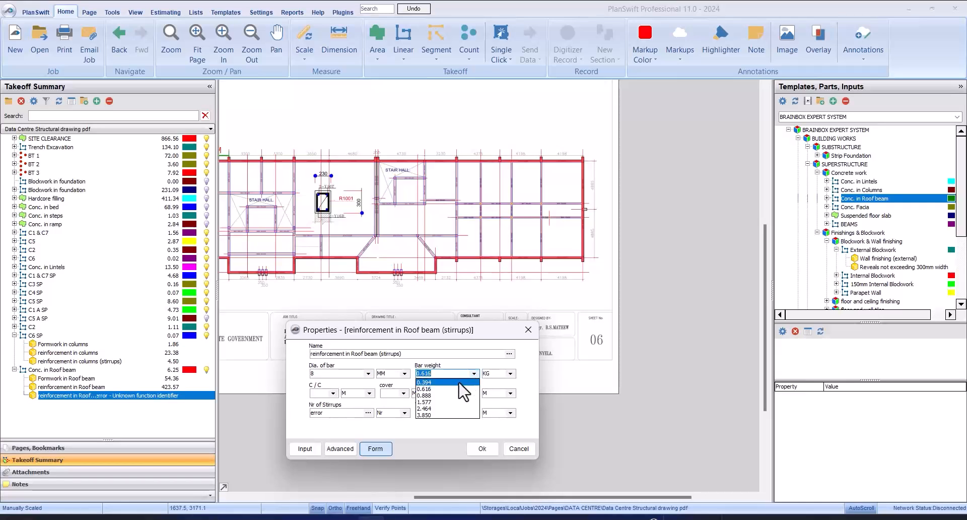
{"action": "left_click", "coordinate": [456, 383]}
Set the roof beam stirrup spacing to 0.20 m C/C, choose its cover and hooks values, and accept the properties.
{"action": "left_click", "coordinate": [332, 393]}
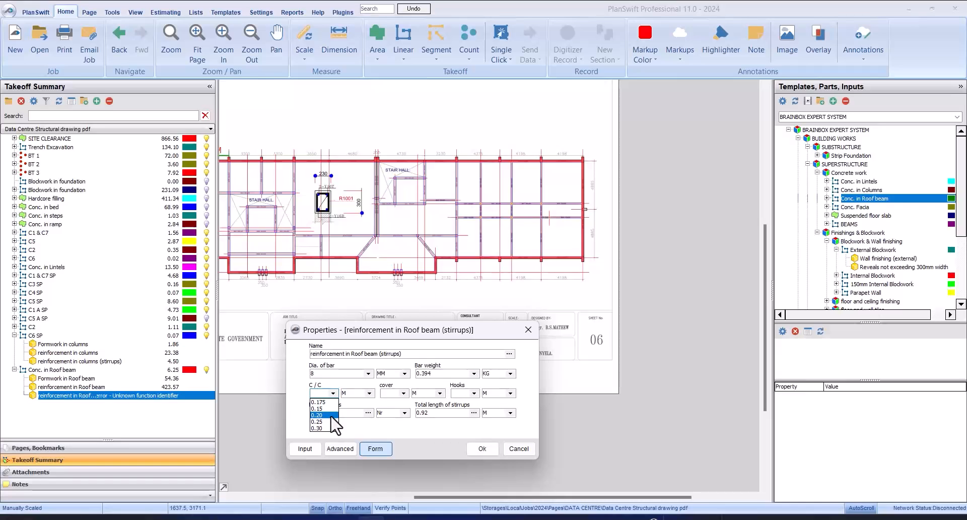
{"action": "left_click", "coordinate": [322, 415]}
{"action": "left_click", "coordinate": [404, 393]}
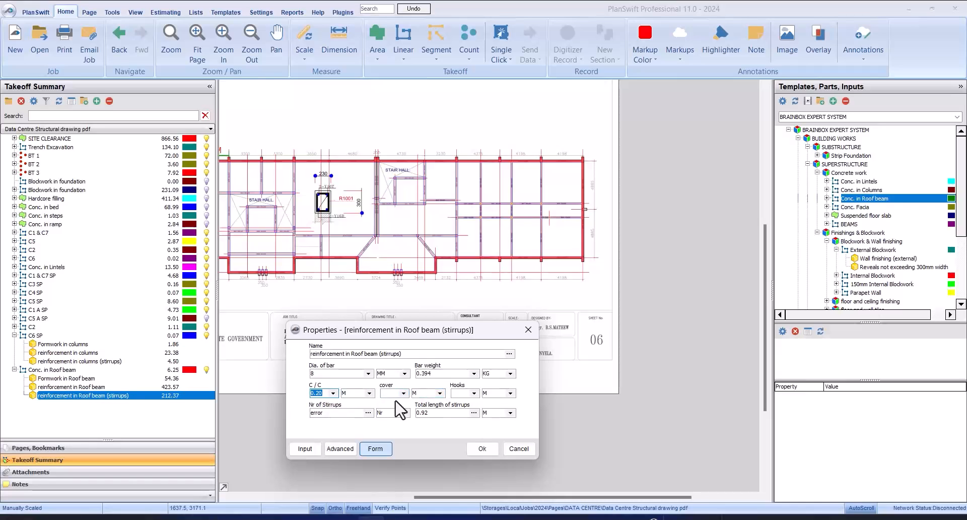
{"action": "left_click", "coordinate": [403, 402]}
{"action": "left_click", "coordinate": [473, 393]}
{"action": "left_click", "coordinate": [466, 409]}
{"action": "left_click", "coordinate": [488, 449]}
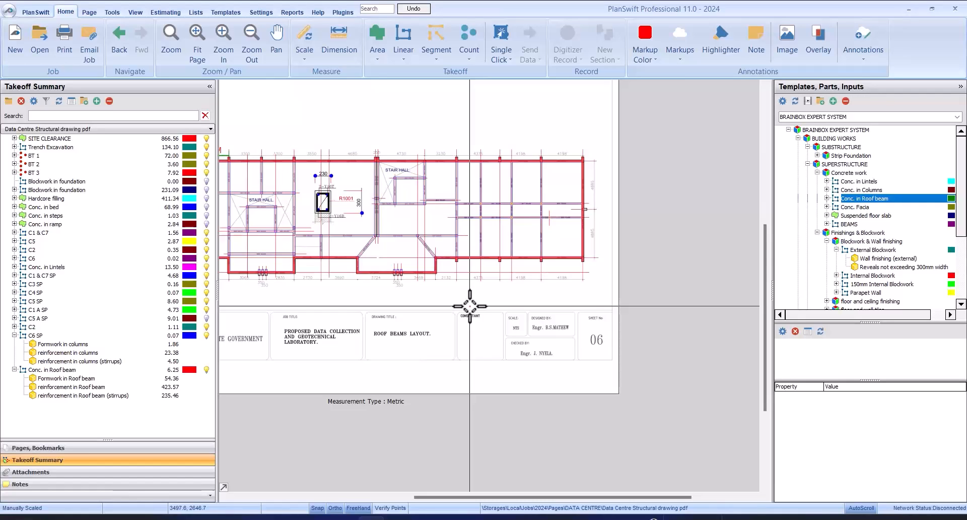
Collapse the C6 SP and roof beam takeoff entries and select the Suspended floor slab template.
{"action": "left_click", "coordinate": [14, 335]}
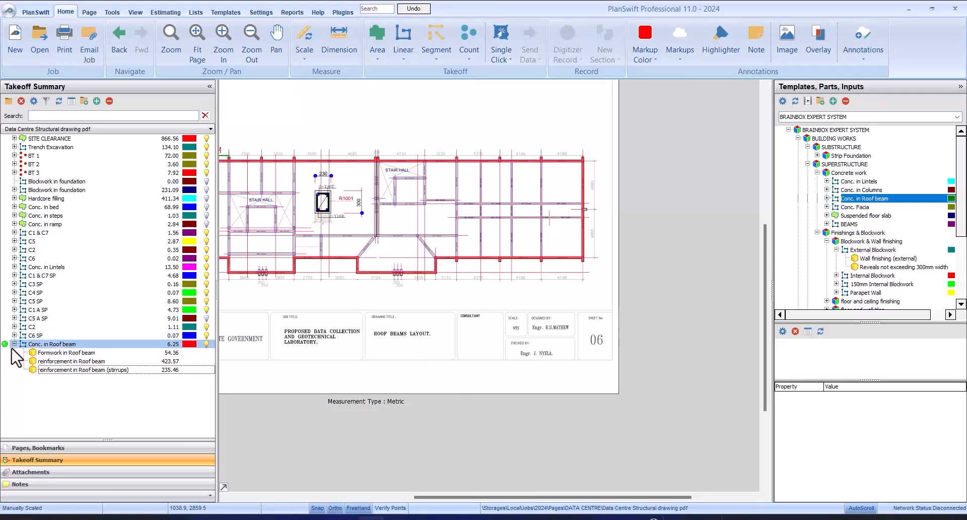
{"action": "left_click", "coordinate": [14, 344]}
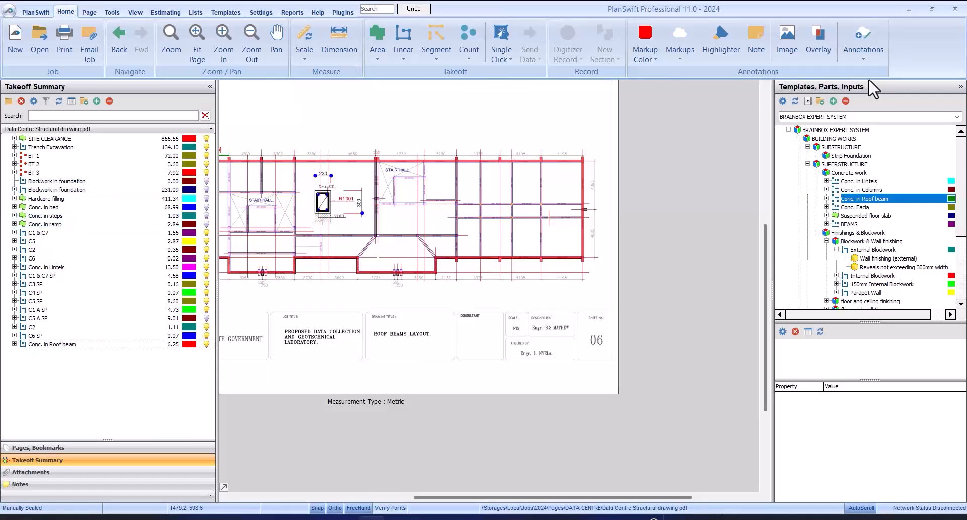
{"action": "left_click", "coordinate": [862, 207]}
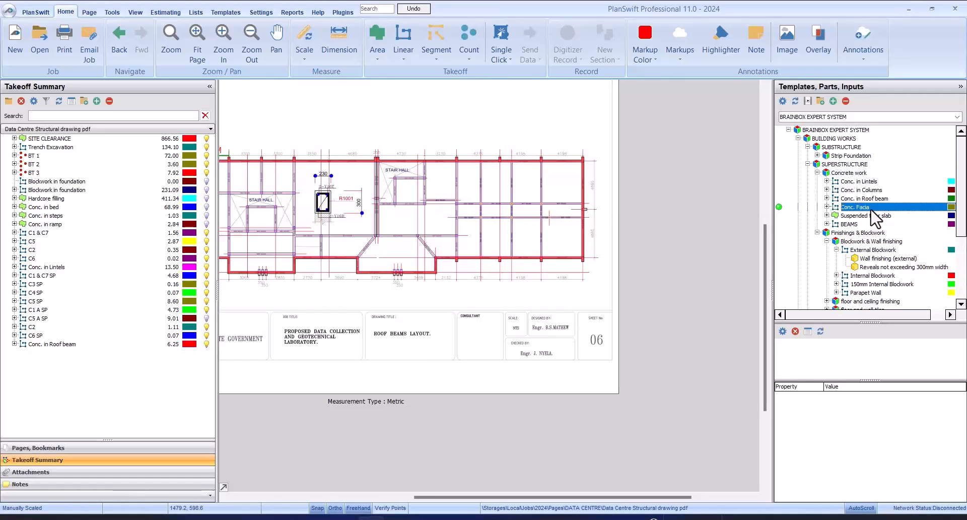
{"action": "left_click", "coordinate": [870, 215]}
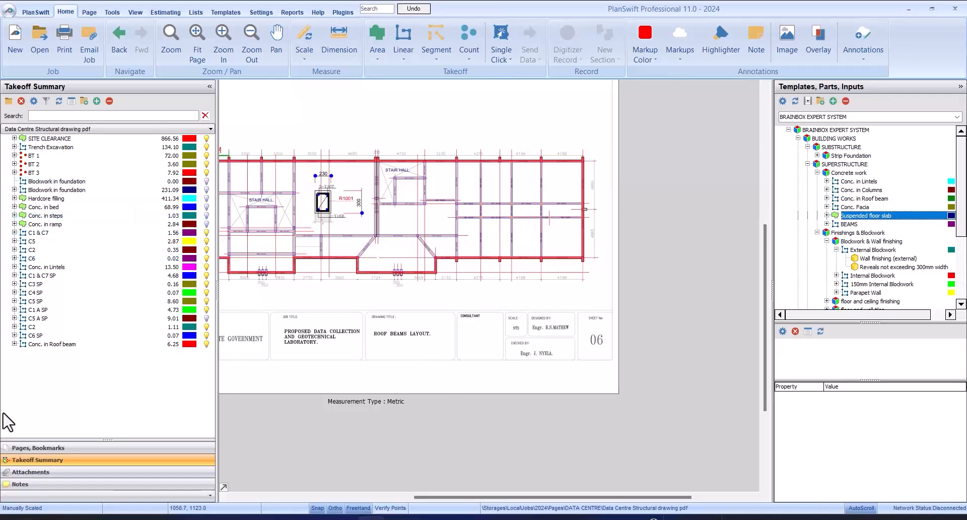
Open the Slab Details page, sheet 05, of the Data Centre structural drawings for the suspended slab.
{"action": "left_click", "coordinate": [68, 448]}
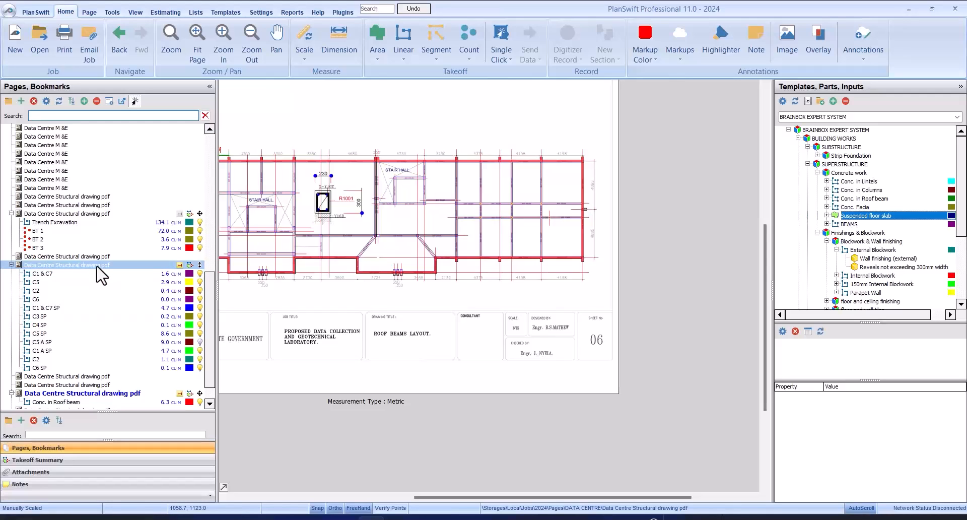
{"action": "scroll", "coordinate": [97, 267], "scroll_direction": "down", "scroll_amount": 1}
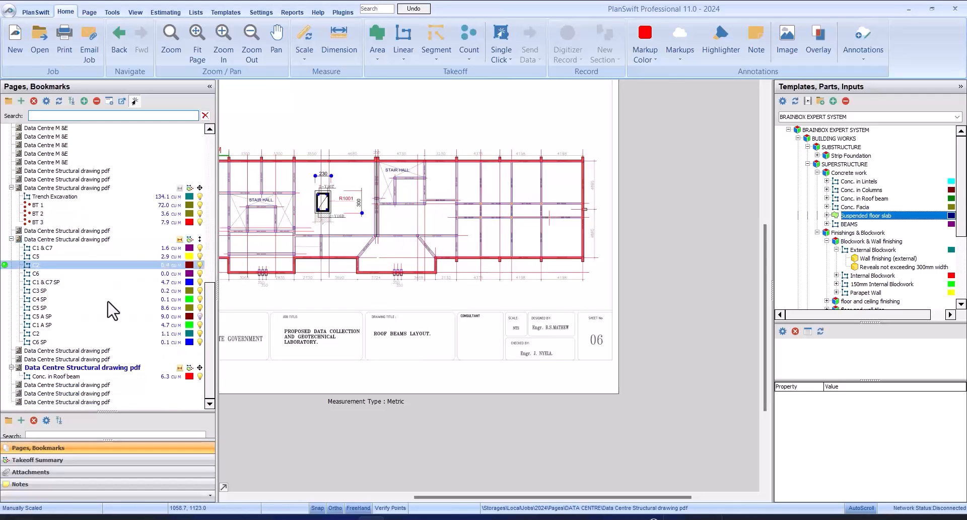
{"action": "left_click", "coordinate": [109, 359]}
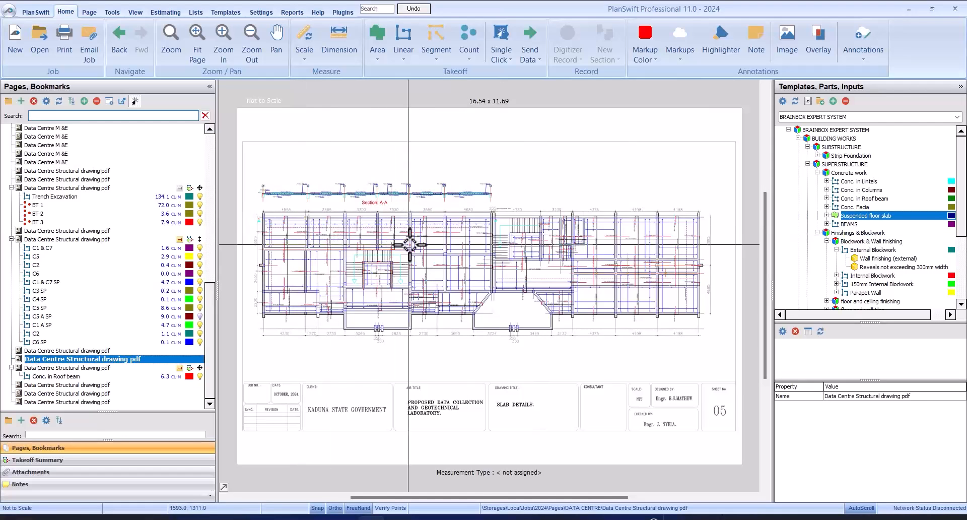
{"action": "scroll", "coordinate": [450, 253], "scroll_direction": "up", "scroll_amount": 3}
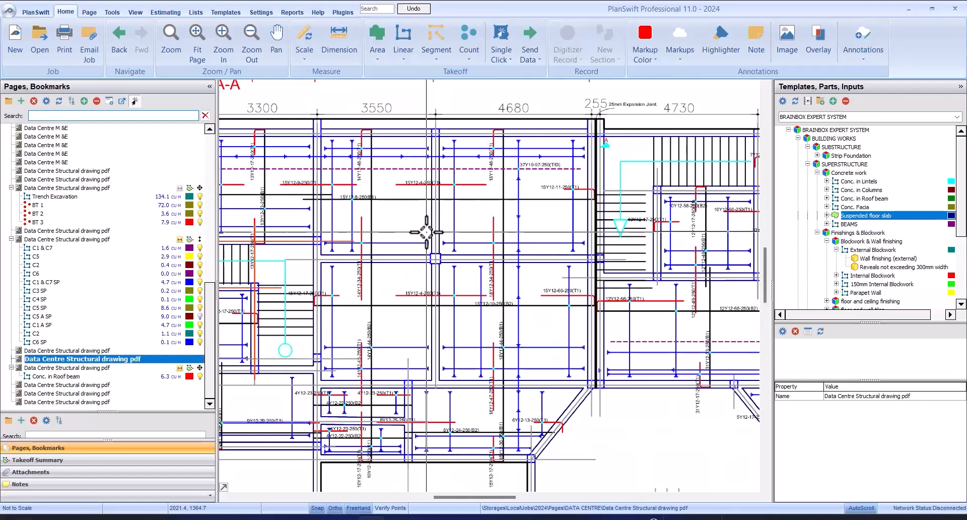
Examine the slab layout around the stairs, the angled entrance bays and the whole slab details sheet.
{"action": "scroll", "coordinate": [448, 260], "scroll_direction": "down", "scroll_amount": 3}
{"action": "scroll", "coordinate": [367, 288], "scroll_direction": "up", "scroll_amount": 2}
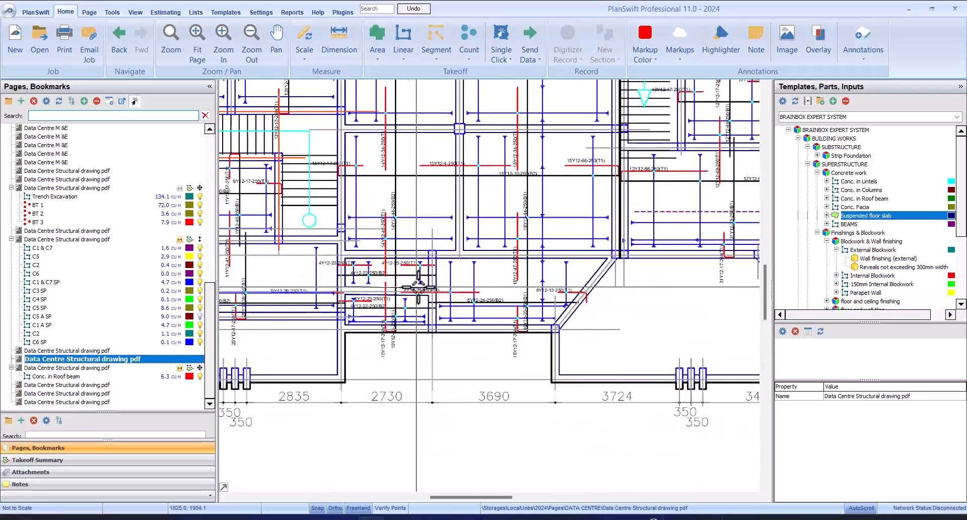
{"action": "scroll", "coordinate": [431, 284], "scroll_direction": "down", "scroll_amount": 2}
{"action": "scroll", "coordinate": [569, 274], "scroll_direction": "up", "scroll_amount": 3}
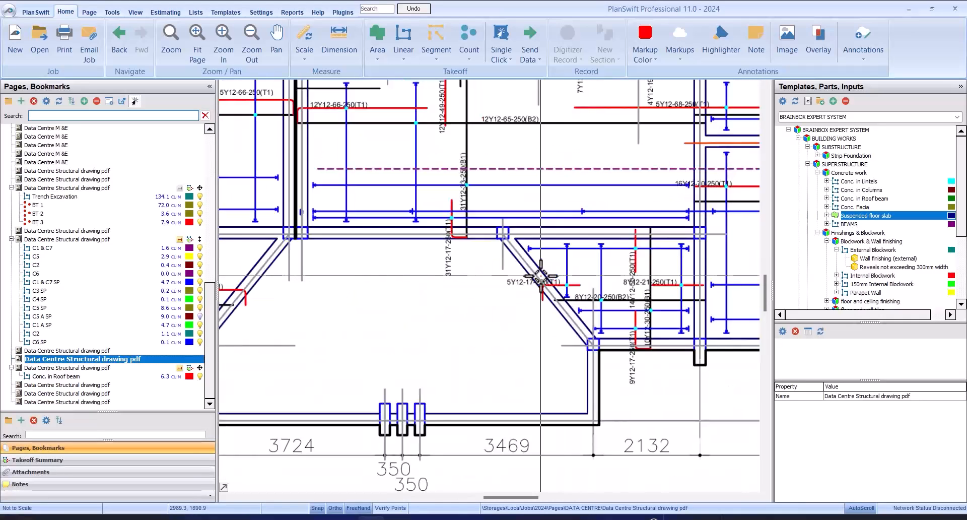
{"action": "scroll", "coordinate": [565, 273], "scroll_direction": "down", "scroll_amount": 3}
{"action": "scroll", "coordinate": [493, 285], "scroll_direction": "up", "scroll_amount": 4}
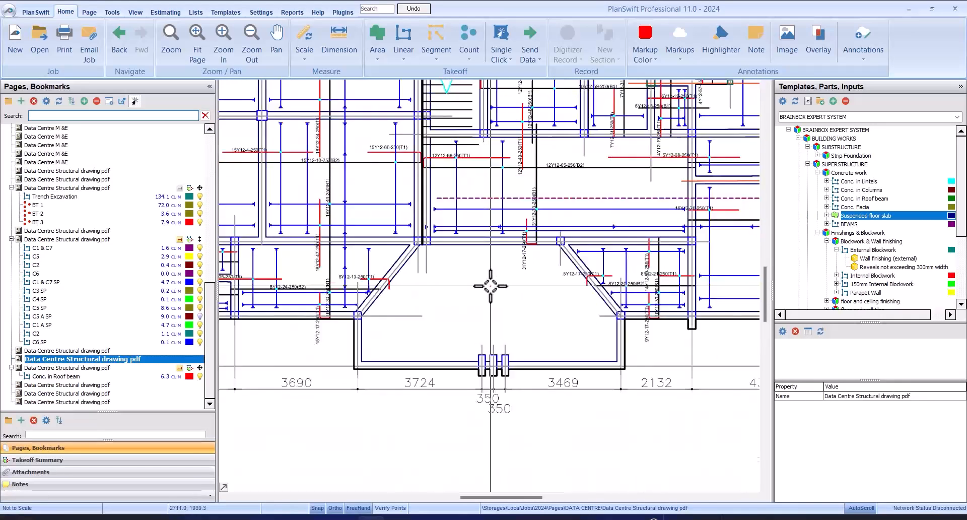
{"action": "scroll", "coordinate": [510, 283], "scroll_direction": "down", "scroll_amount": 3}
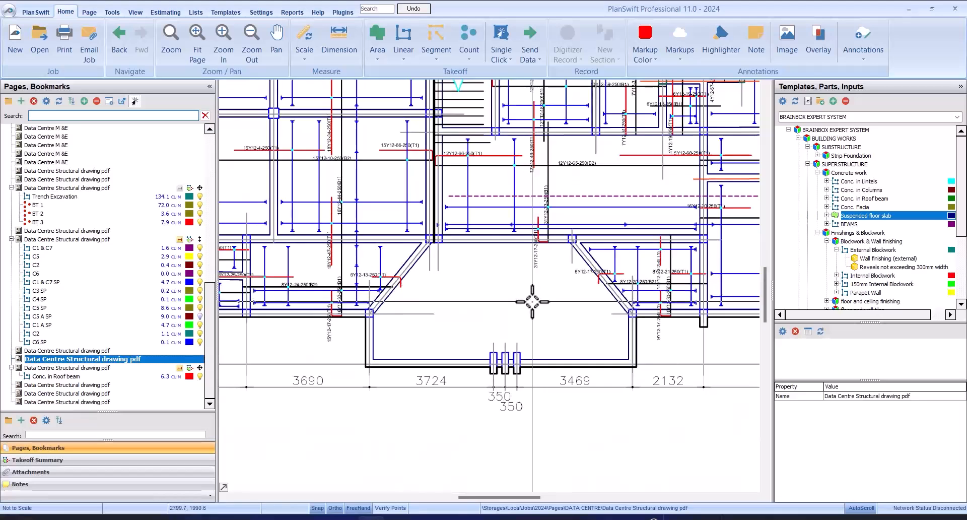
{"action": "scroll", "coordinate": [528, 299], "scroll_direction": "down", "scroll_amount": 2}
{"action": "scroll", "coordinate": [549, 298], "scroll_direction": "up", "scroll_amount": 2}
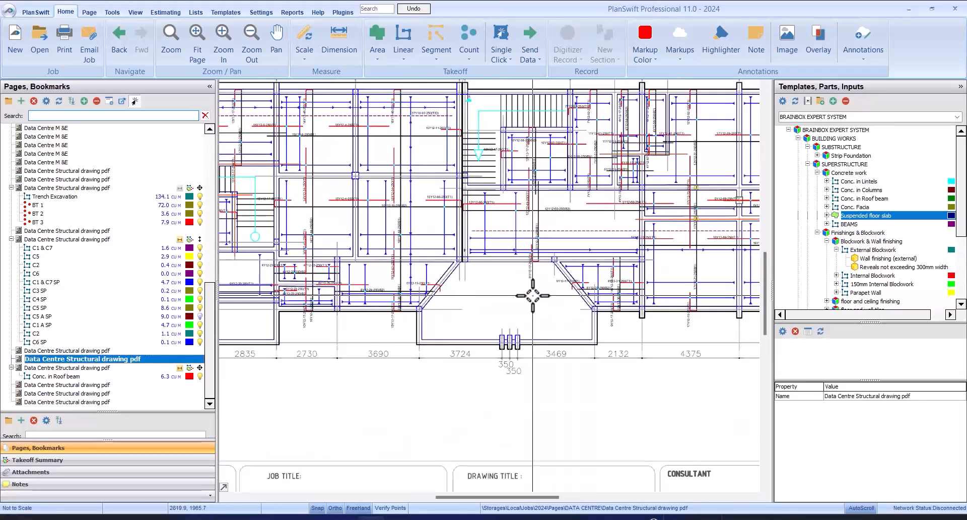
{"action": "scroll", "coordinate": [548, 298], "scroll_direction": "down", "scroll_amount": 3}
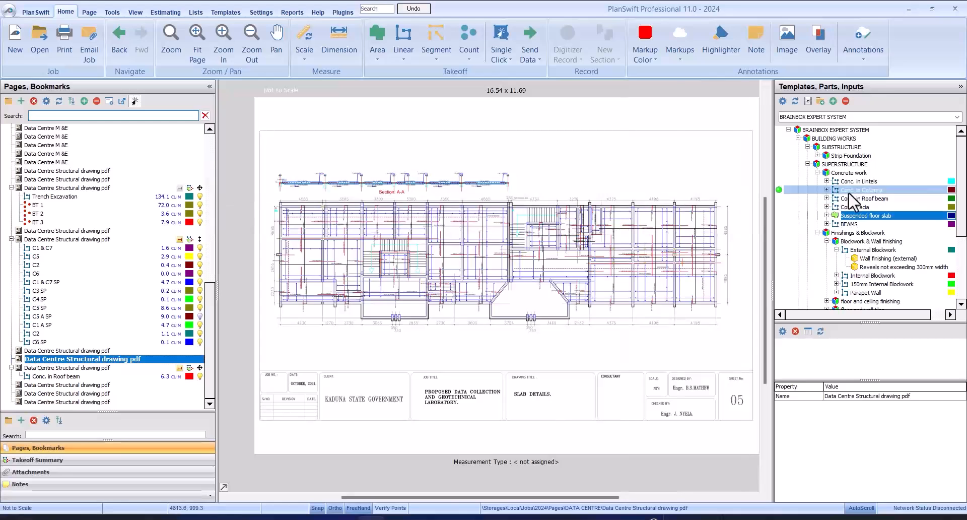
Scale the page horizontally across the 3665 dimension, using a metric length of 3.665 m.
{"action": "scroll", "coordinate": [389, 212], "scroll_direction": "up", "scroll_amount": 3}
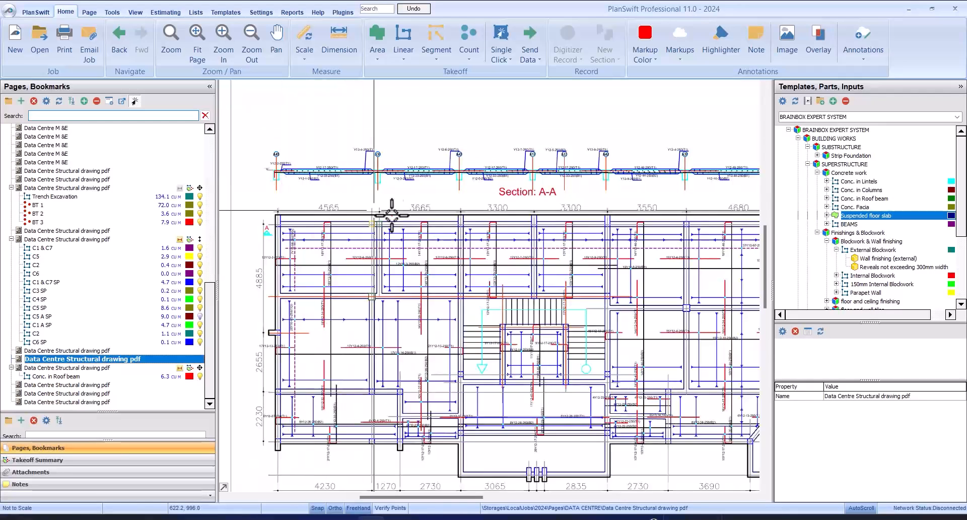
{"action": "left_click", "coordinate": [312, 35]}
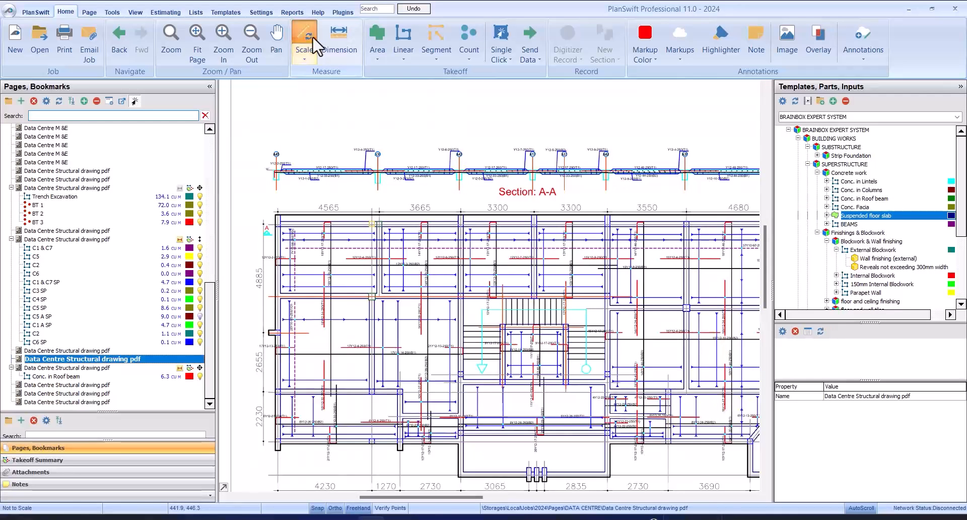
{"action": "left_click", "coordinate": [477, 213]}
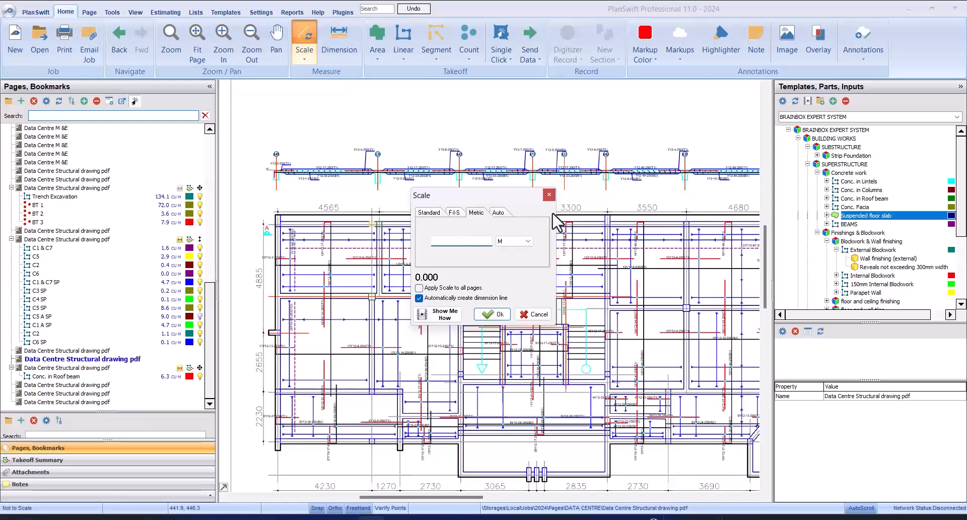
{"action": "left_click_drag", "start_coordinate": [490, 190], "coordinate": [593, 204]}
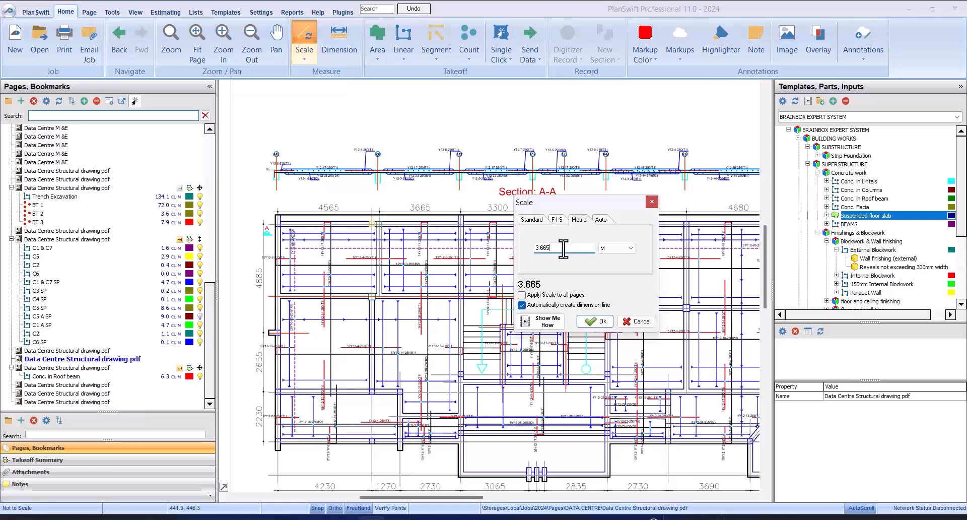
{"action": "left_click", "coordinate": [596, 321]}
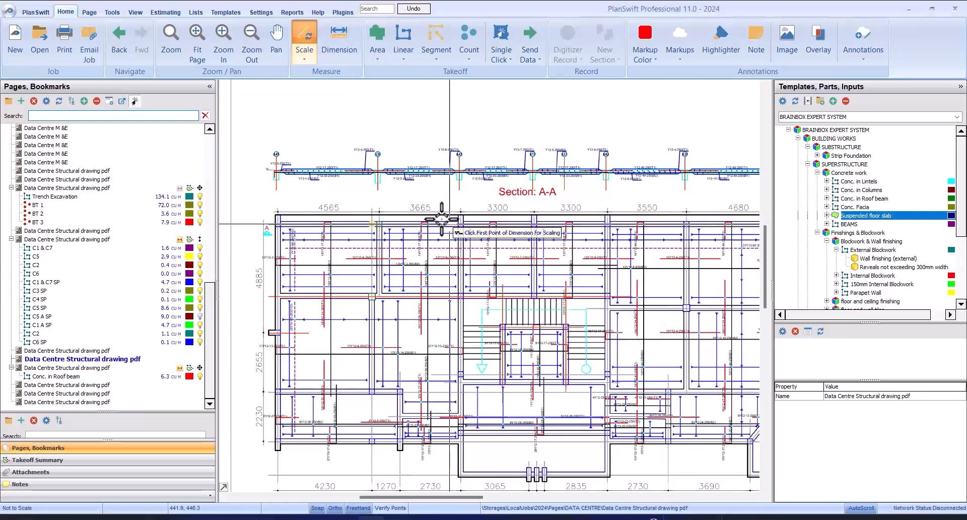
{"action": "scroll", "coordinate": [410, 216], "scroll_direction": "up", "scroll_amount": 5}
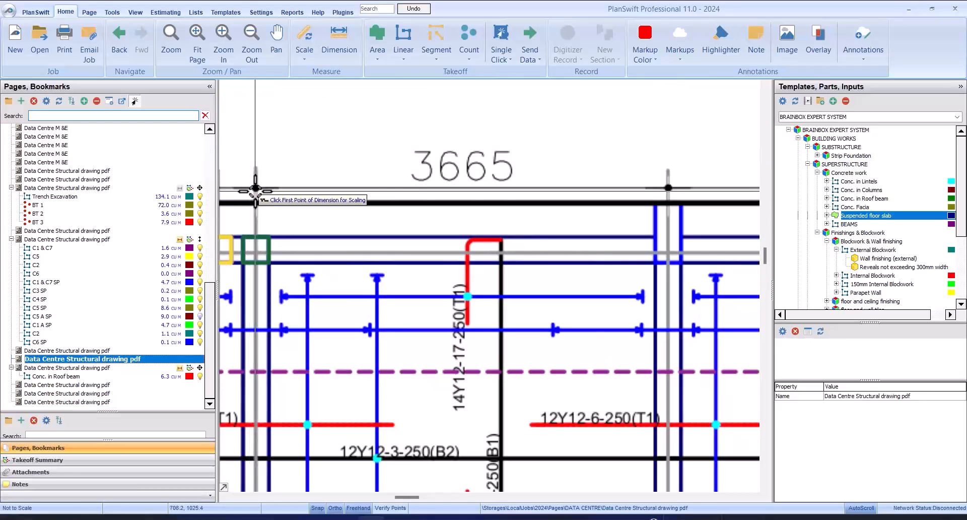
{"action": "left_click", "coordinate": [256, 186]}
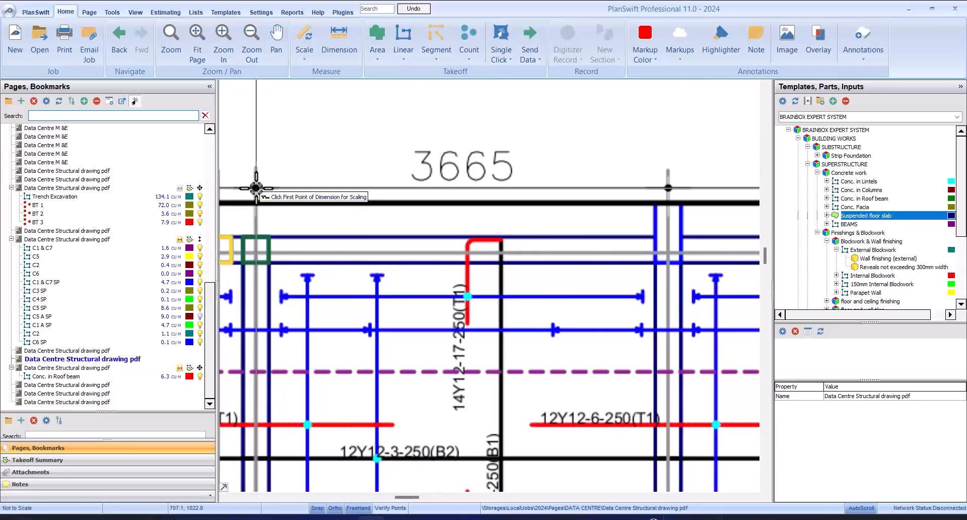
{"action": "scroll", "coordinate": [256, 185], "scroll_direction": "down", "scroll_amount": 2}
{"action": "scroll", "coordinate": [513, 189], "scroll_direction": "up", "scroll_amount": 2}
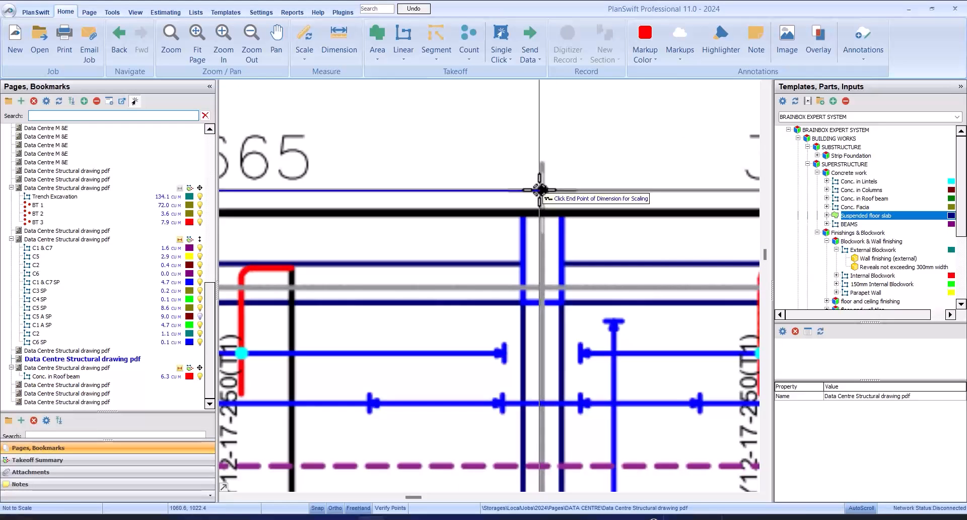
{"action": "left_click", "coordinate": [542, 189]}
{"action": "scroll", "coordinate": [543, 189], "scroll_direction": "down", "scroll_amount": 3}
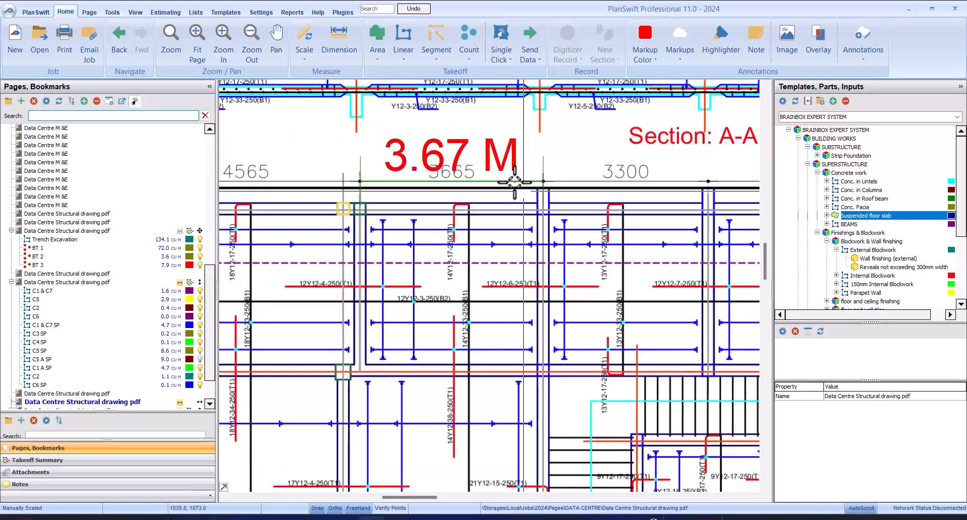
Scale the page vertically across the 4885 dimension at the plan's outer edge, using a metric length of 4.88 m.
{"action": "scroll", "coordinate": [385, 217], "scroll_direction": "up", "scroll_amount": 1}
{"action": "scroll", "coordinate": [386, 217], "scroll_direction": "up", "scroll_amount": 2}
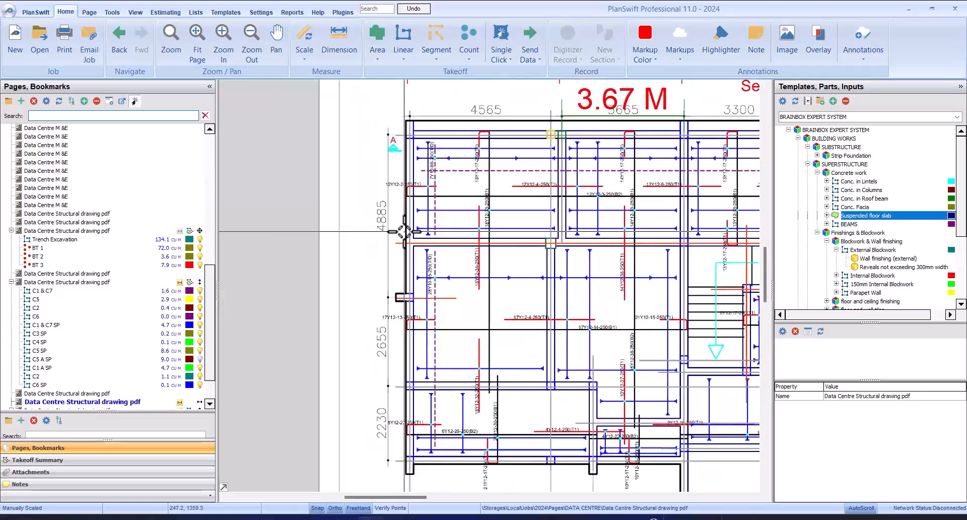
{"action": "left_click", "coordinate": [309, 40]}
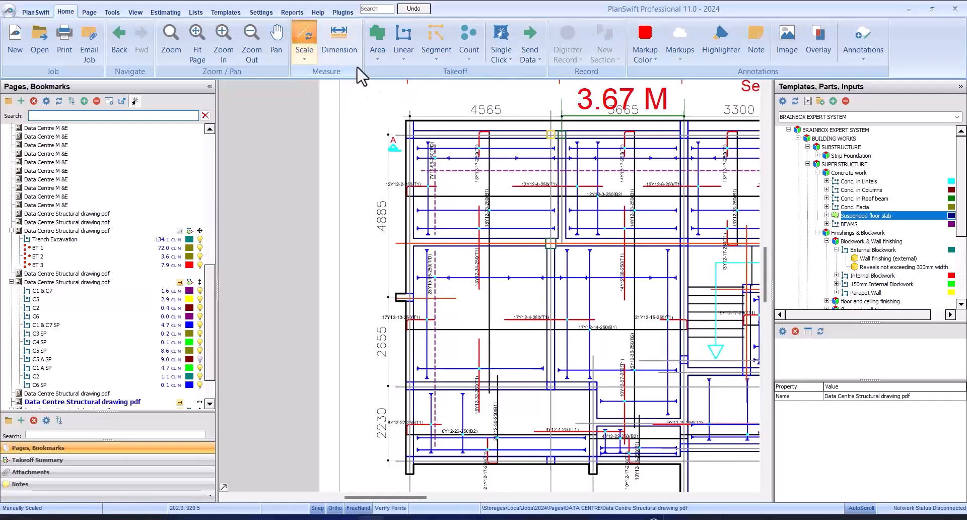
{"action": "left_click", "coordinate": [476, 213]}
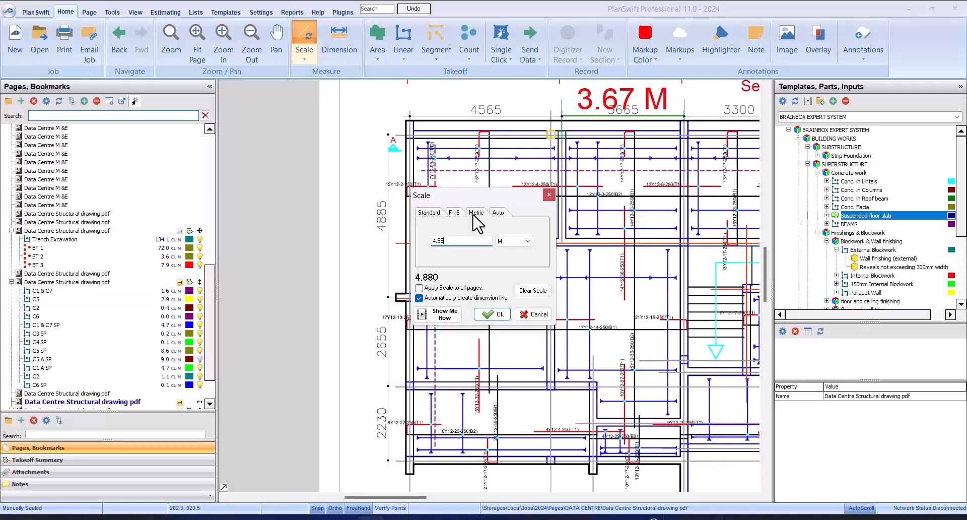
{"action": "left_click", "coordinate": [495, 316]}
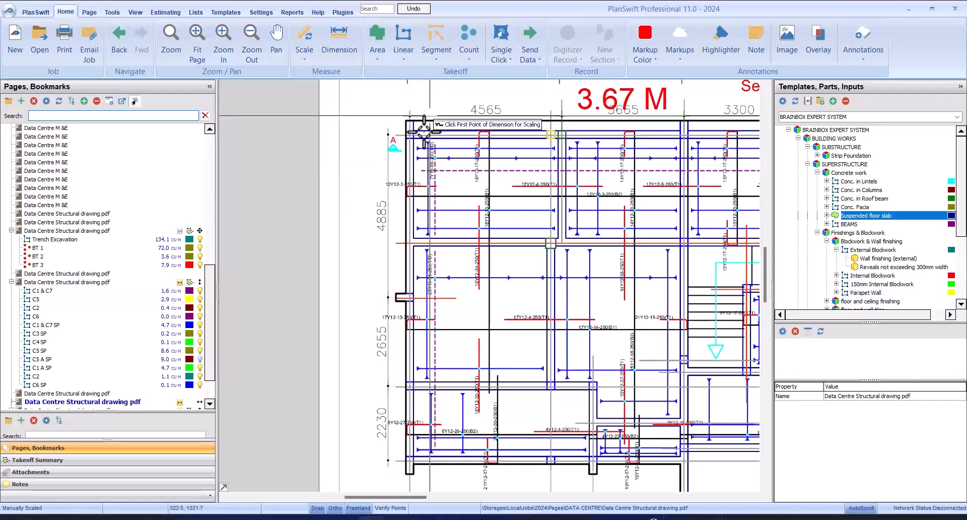
{"action": "scroll", "coordinate": [387, 128], "scroll_direction": "up", "scroll_amount": 2}
{"action": "scroll", "coordinate": [387, 127], "scroll_direction": "up", "scroll_amount": 4}
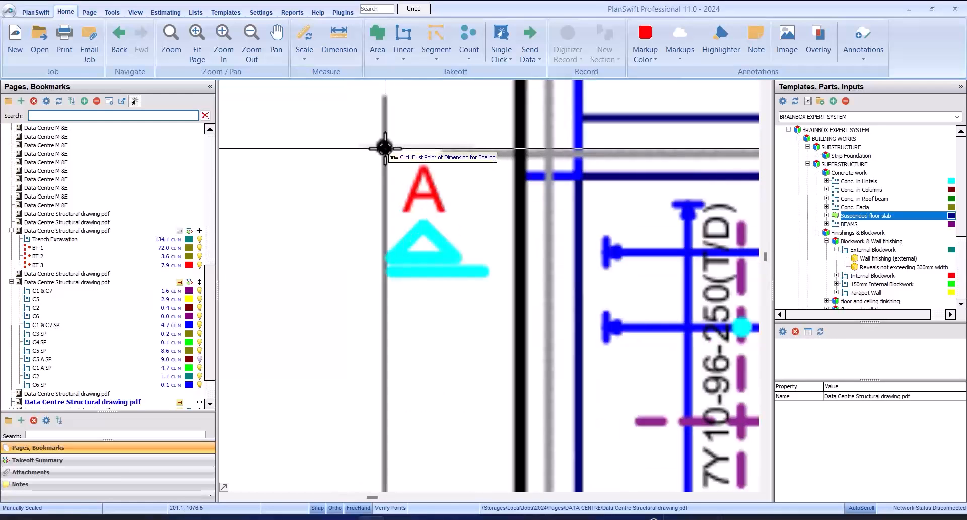
{"action": "left_click", "coordinate": [384, 148]}
{"action": "scroll", "coordinate": [385, 222], "scroll_direction": "down", "scroll_amount": 4}
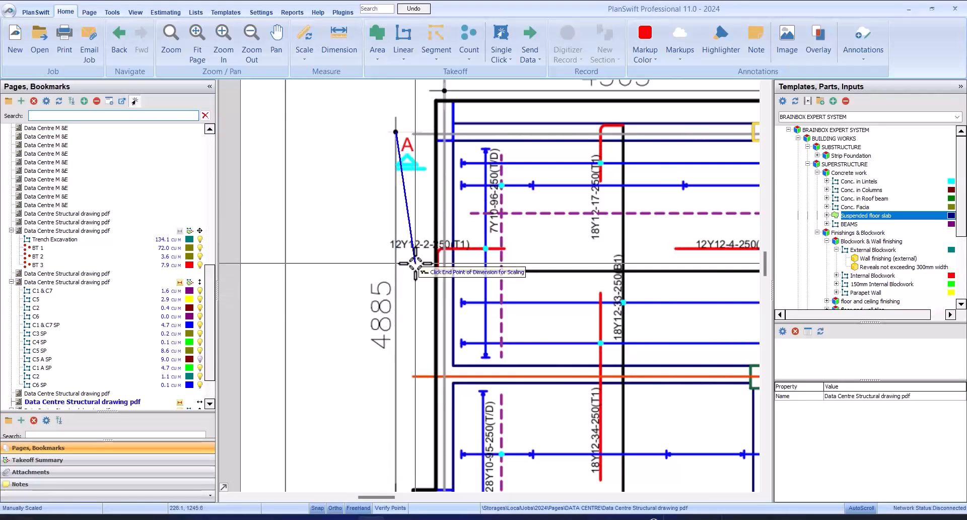
{"action": "scroll", "coordinate": [403, 429], "scroll_direction": "up", "scroll_amount": 4}
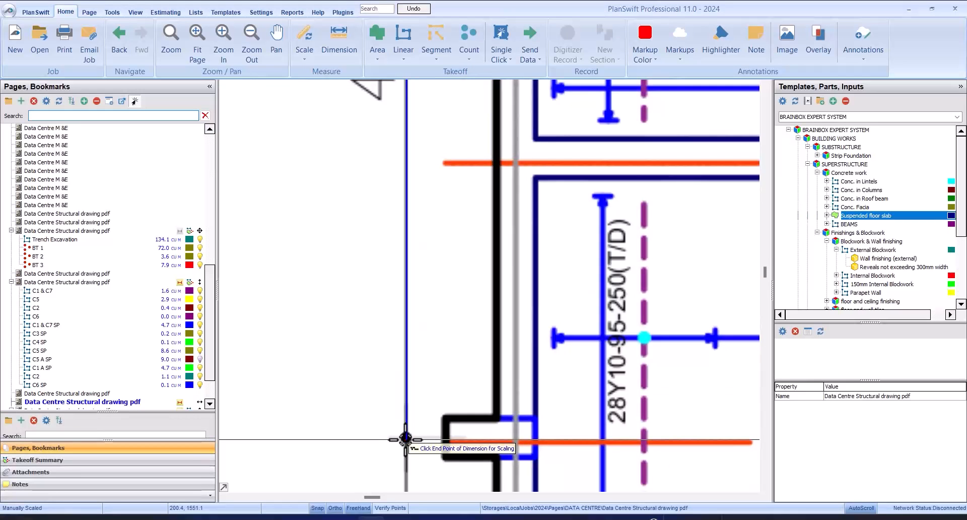
{"action": "scroll", "coordinate": [403, 433], "scroll_direction": "down", "scroll_amount": 5}
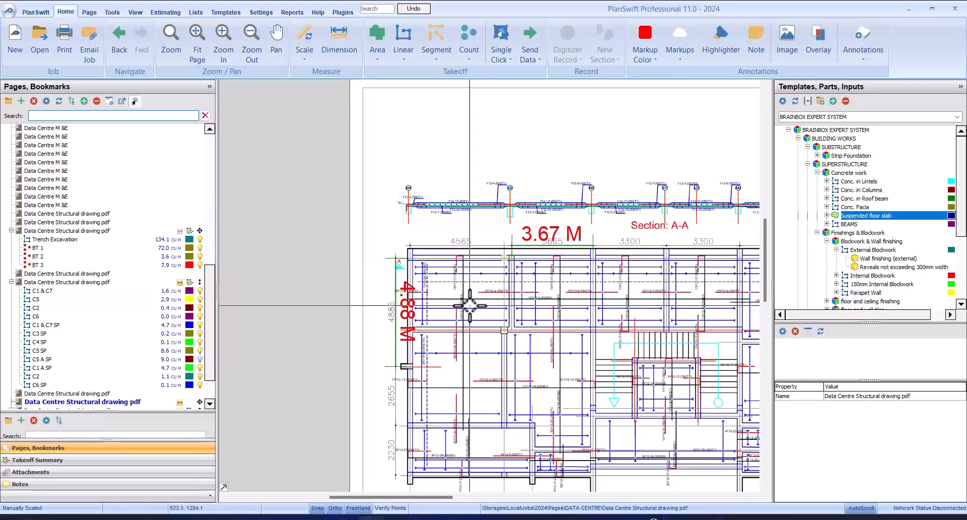
Hide the page's scale dimension lines and start a Suspended floor slab takeoff with a thickness of 0.15 m.
{"action": "scroll", "coordinate": [471, 299], "scroll_direction": "down", "scroll_amount": 1}
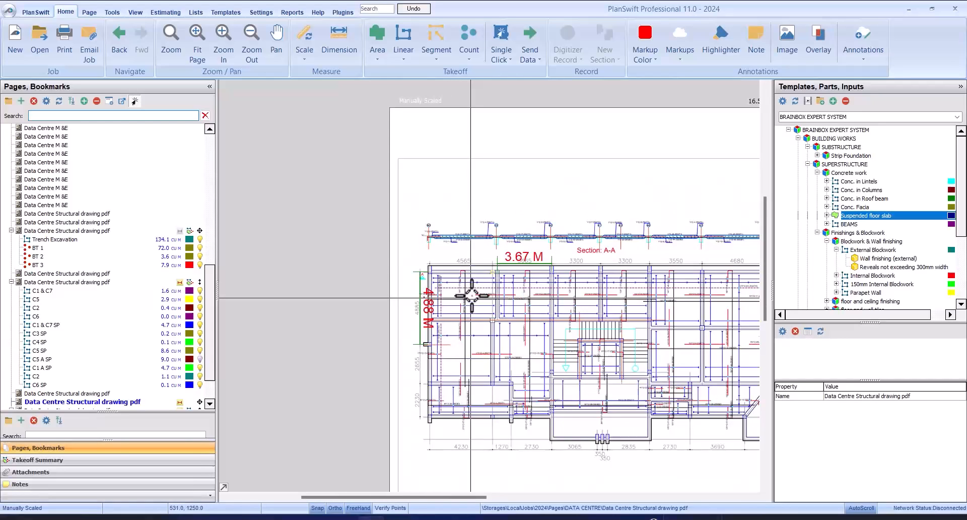
{"action": "left_click", "coordinate": [180, 402]}
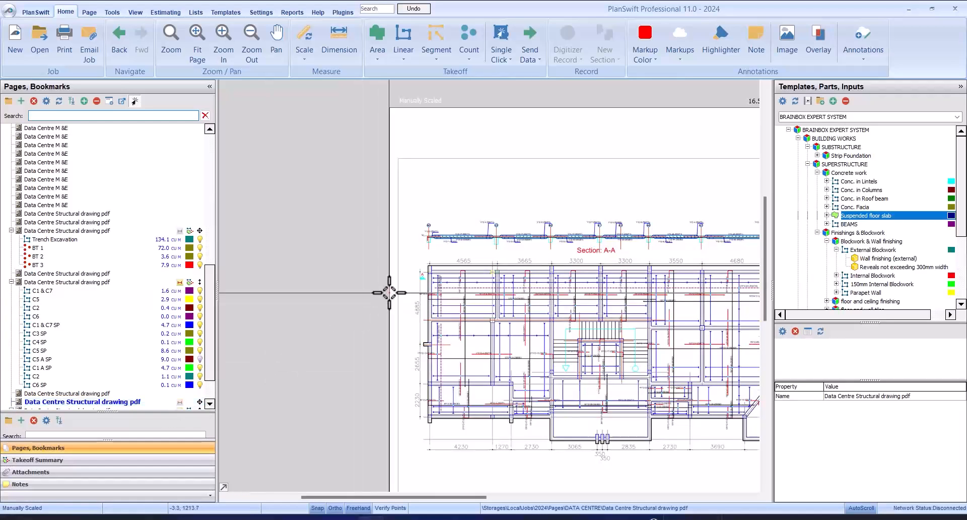
{"action": "scroll", "coordinate": [389, 292], "scroll_direction": "down", "scroll_amount": 1}
{"action": "scroll", "coordinate": [634, 332], "scroll_direction": "up", "scroll_amount": 2}
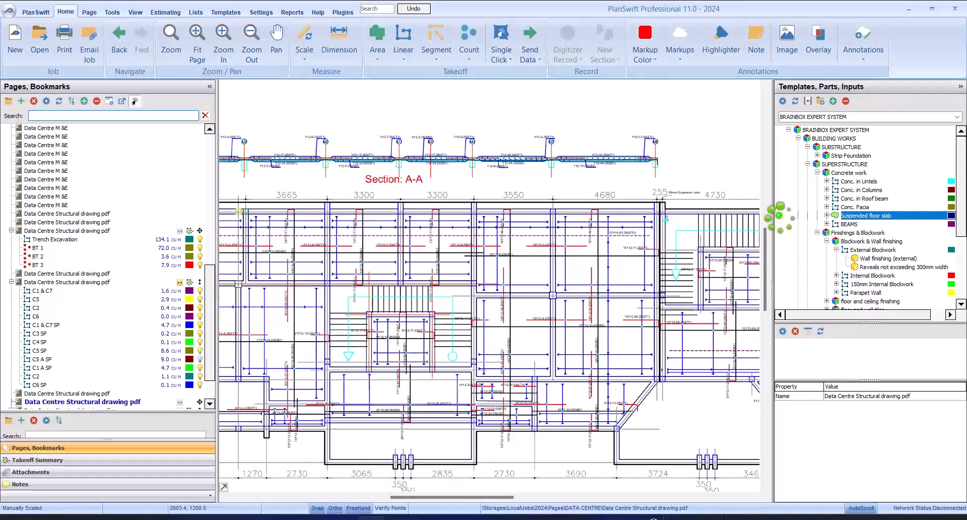
{"action": "left_click", "coordinate": [600, 224]}
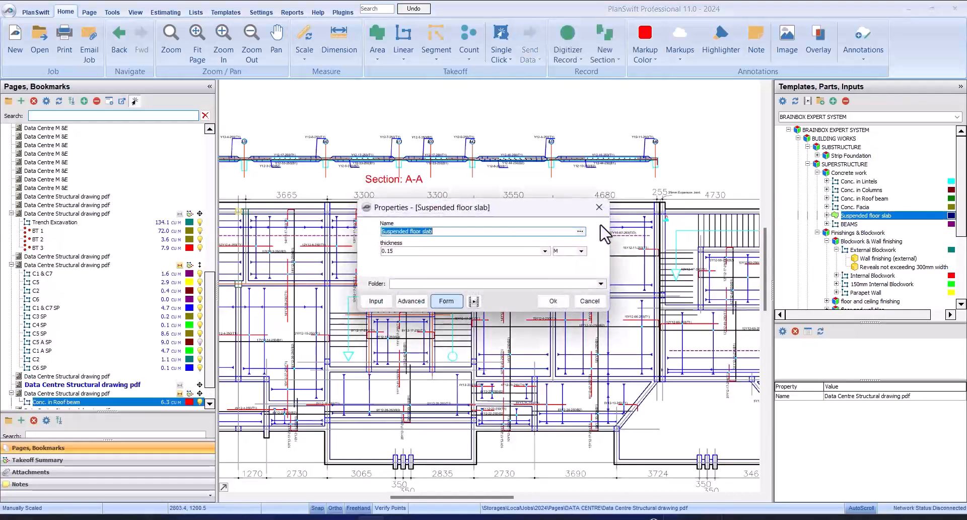
{"action": "left_click", "coordinate": [552, 301]}
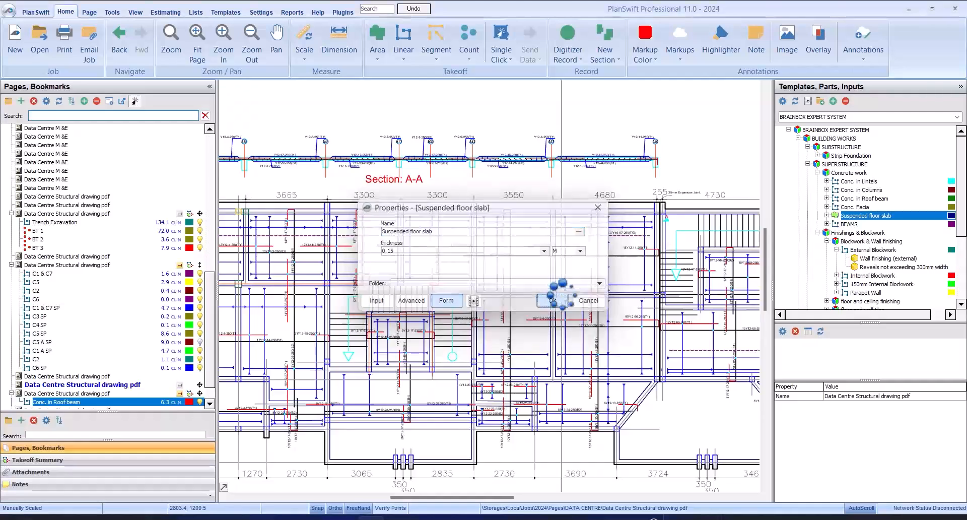
{"action": "scroll", "coordinate": [383, 252], "scroll_direction": "up", "scroll_amount": 3}
{"action": "scroll", "coordinate": [395, 248], "scroll_direction": "up", "scroll_amount": 2}
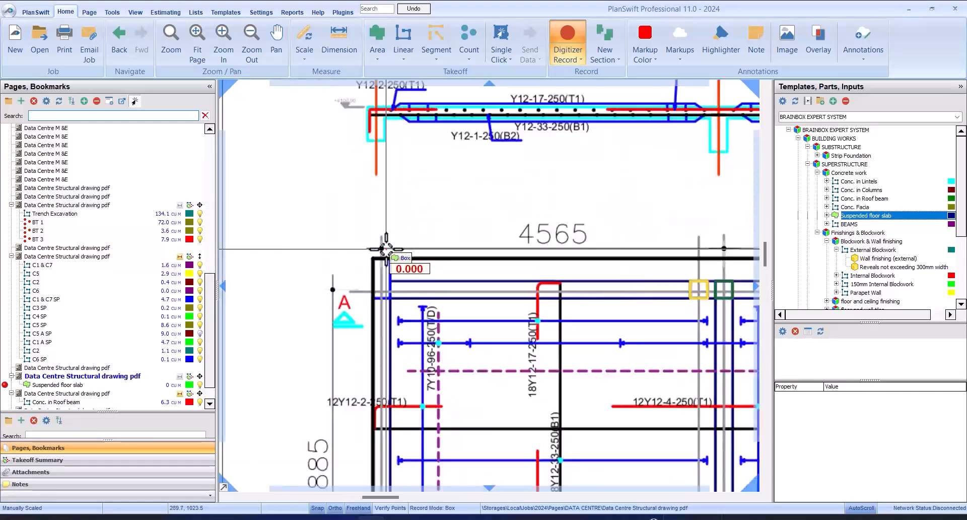
{"action": "scroll", "coordinate": [353, 290], "scroll_direction": "down", "scroll_amount": 1}
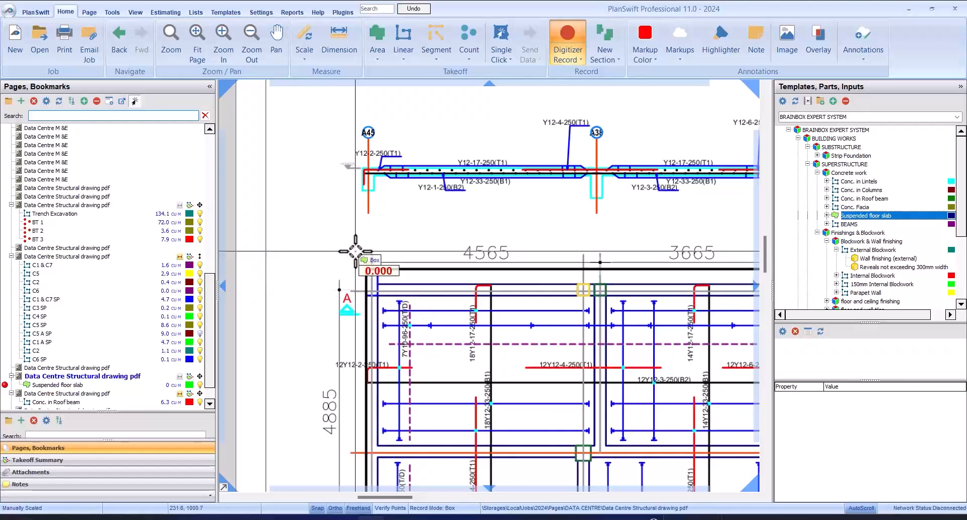
{"action": "scroll", "coordinate": [357, 276], "scroll_direction": "up", "scroll_amount": 1}
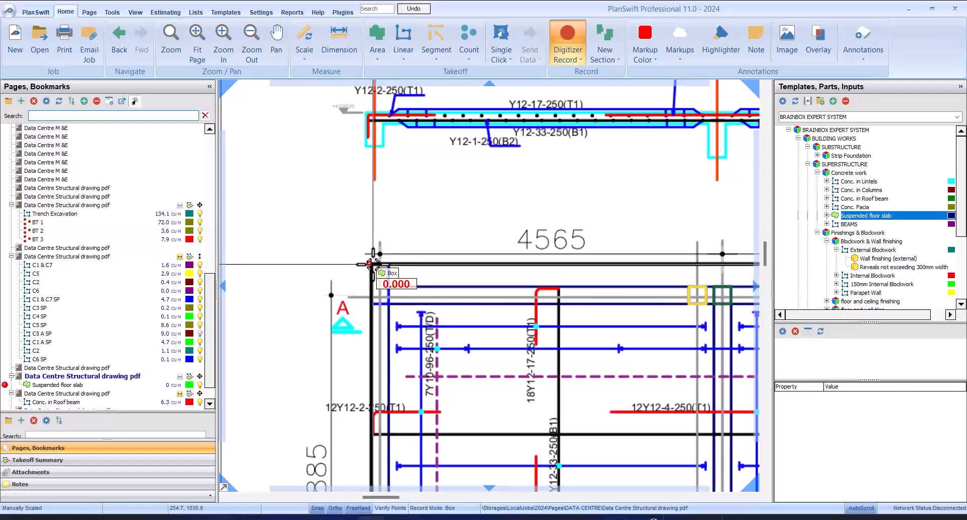
{"action": "left_click", "coordinate": [373, 263]}
{"action": "left_click", "coordinate": [576, 489]}
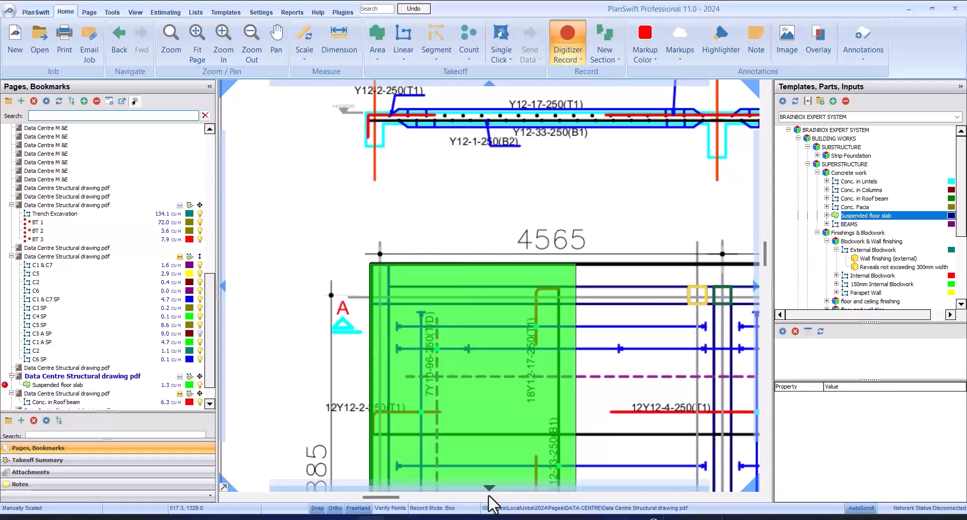
Switch the takeoff recording to point to point and trace the slab's upper edge and full right-hand edge.
{"action": "left_click", "coordinate": [456, 507]}
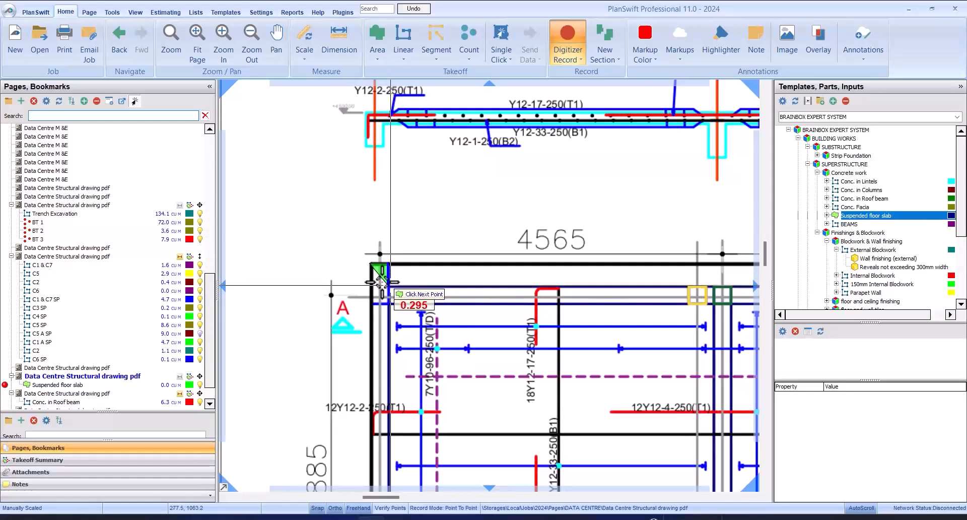
{"action": "scroll", "coordinate": [339, 237], "scroll_direction": "down", "scroll_amount": 3}
{"action": "scroll", "coordinate": [338, 234], "scroll_direction": "down", "scroll_amount": 3}
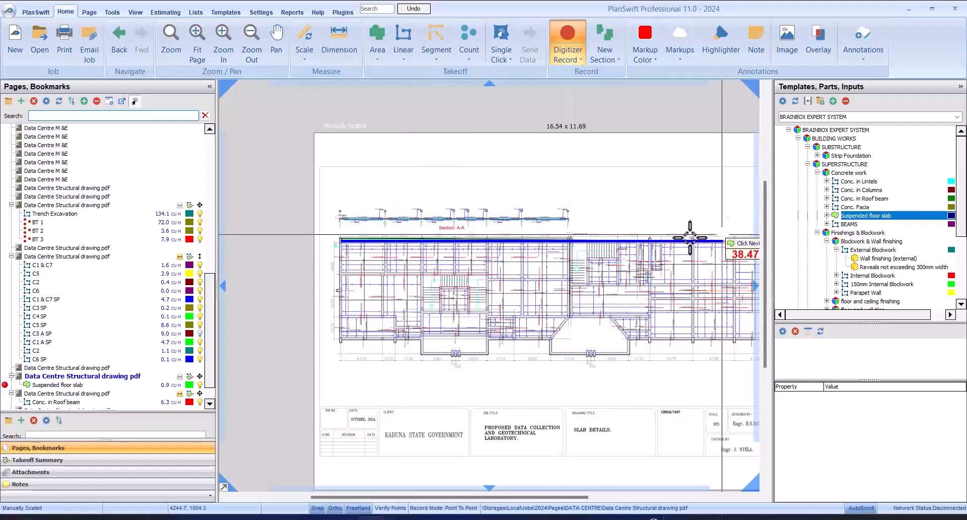
{"action": "scroll", "coordinate": [640, 249], "scroll_direction": "up", "scroll_amount": 5}
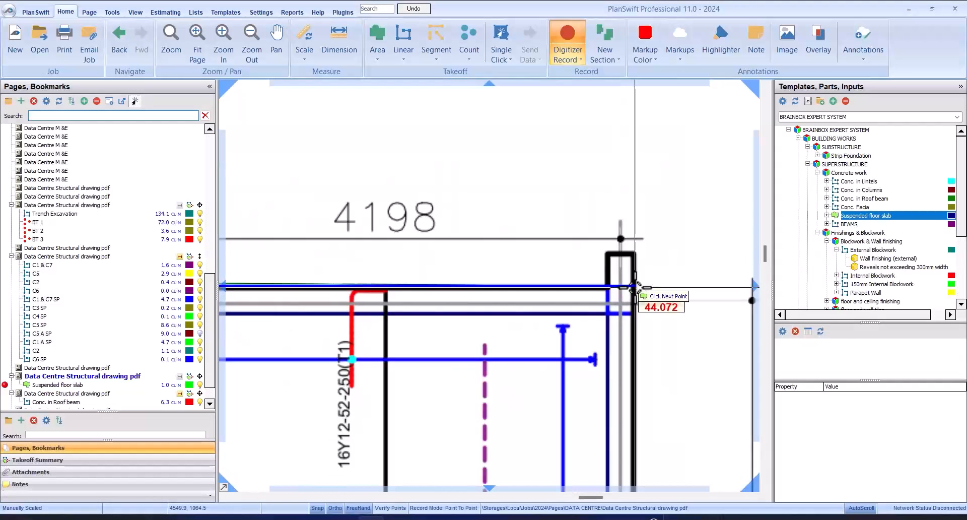
{"action": "left_click", "coordinate": [634, 286]}
{"action": "scroll", "coordinate": [636, 283], "scroll_direction": "down", "scroll_amount": 5}
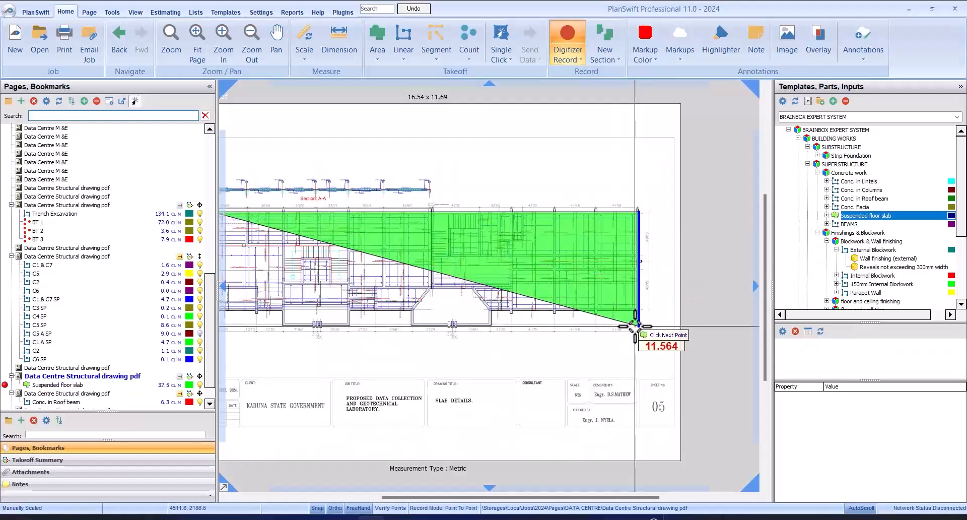
{"action": "scroll", "coordinate": [639, 280], "scroll_direction": "up", "scroll_amount": 4}
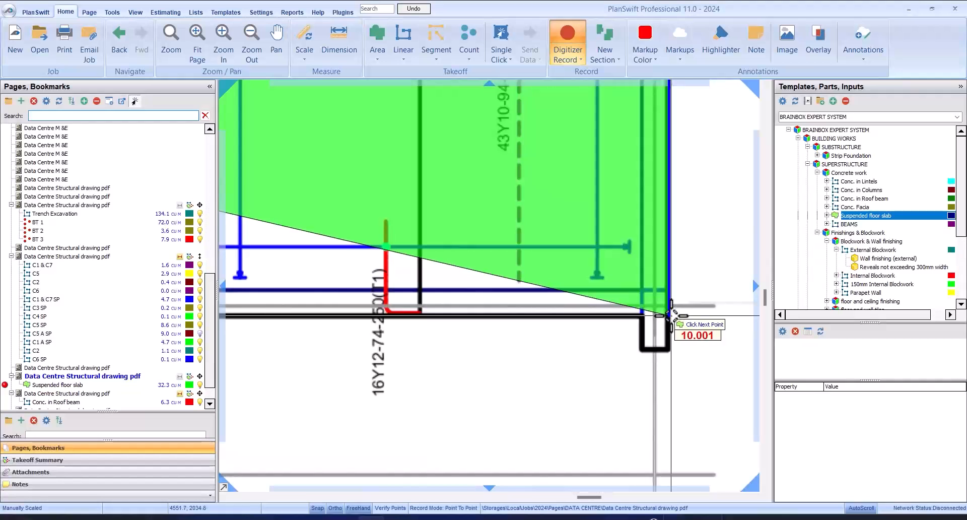
{"action": "left_click", "coordinate": [670, 315]}
{"action": "scroll", "coordinate": [751, 282], "scroll_direction": "down", "scroll_amount": 5}
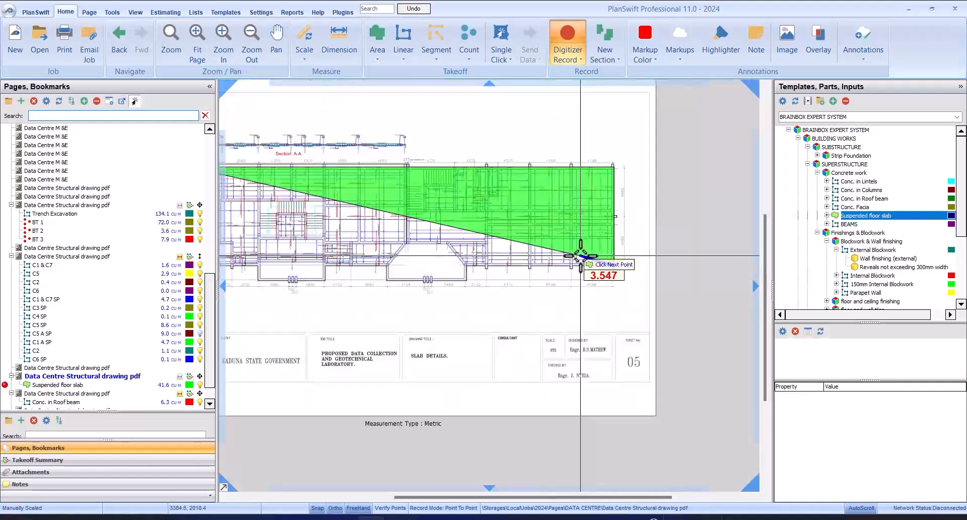
Continue the slab outline along the front edge and around the outer edge of the projecting angled entrance bay.
{"action": "scroll", "coordinate": [468, 264], "scroll_direction": "up", "scroll_amount": 4}
{"action": "scroll", "coordinate": [468, 263], "scroll_direction": "up", "scroll_amount": 2}
{"action": "left_click", "coordinate": [463, 267]}
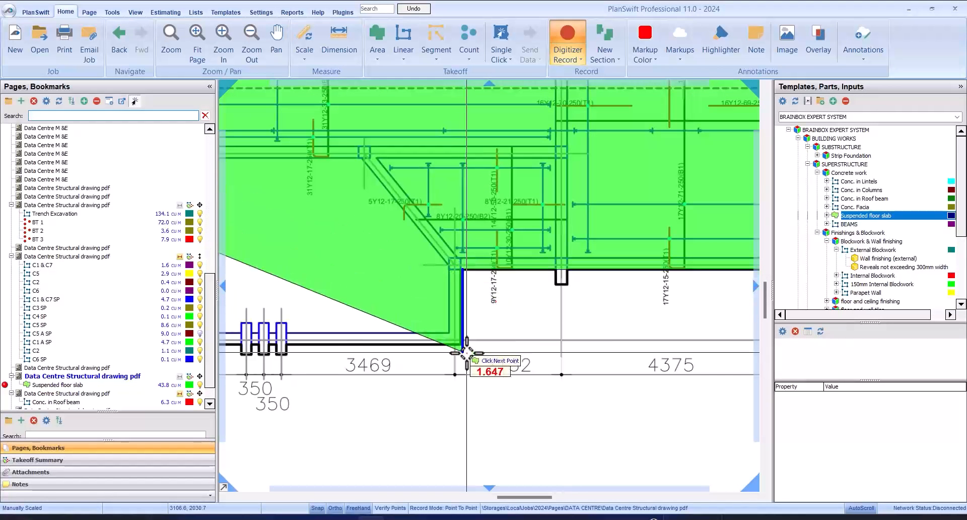
{"action": "left_click", "coordinate": [463, 344]}
{"action": "scroll", "coordinate": [598, 274], "scroll_direction": "down", "scroll_amount": 5}
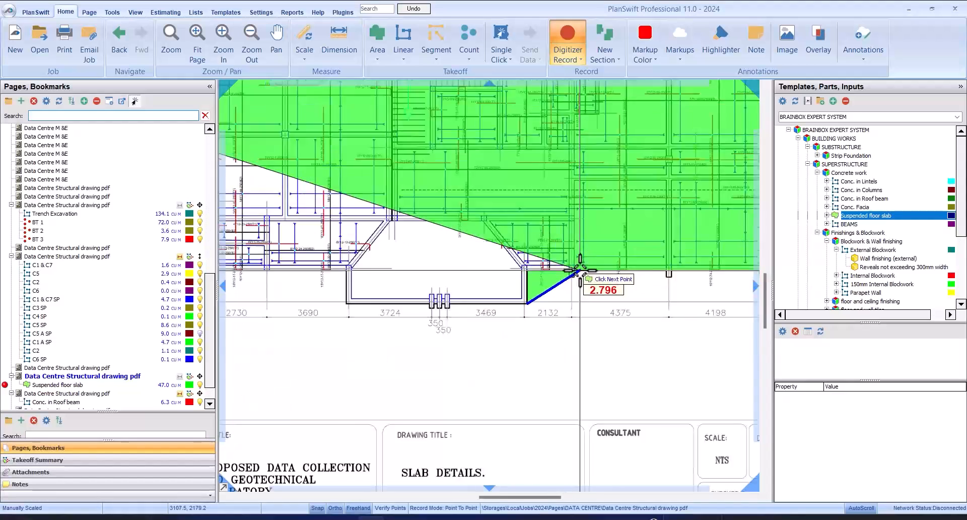
{"action": "scroll", "coordinate": [421, 276], "scroll_direction": "up", "scroll_amount": 5}
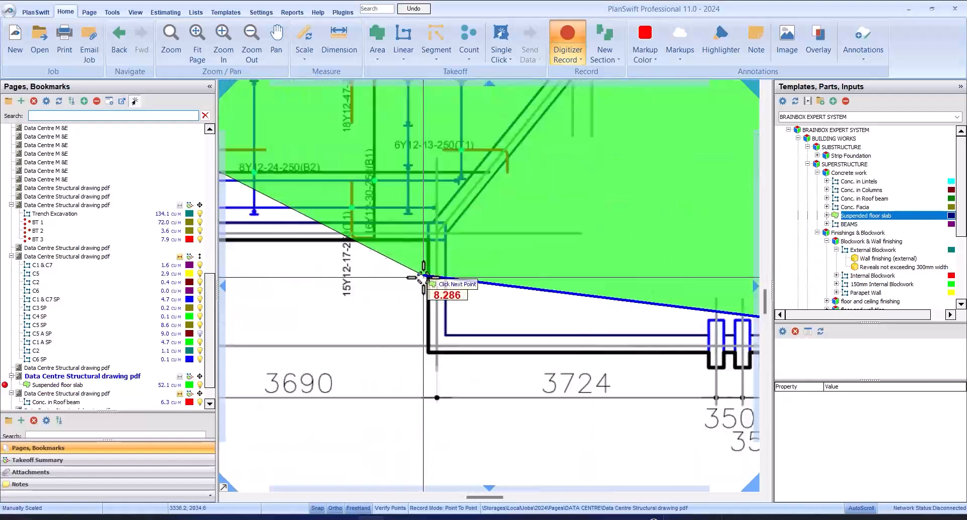
{"action": "left_click", "coordinate": [427, 353]}
{"action": "scroll", "coordinate": [453, 241], "scroll_direction": "down", "scroll_amount": 4}
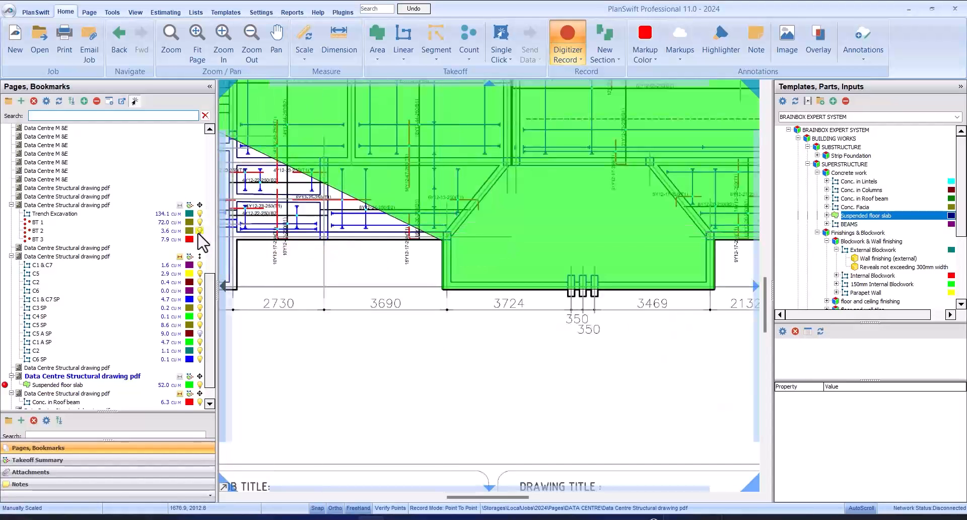
Continue the slab outline along the front edge and around the projecting rectangular bay between the two 2730 dimensions.
{"action": "scroll", "coordinate": [235, 237], "scroll_direction": "up", "scroll_amount": 4}
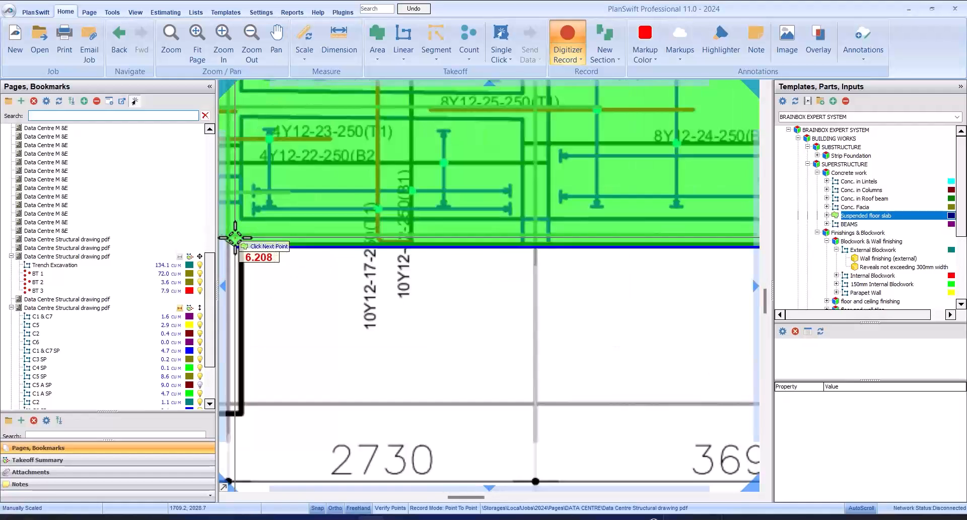
{"action": "left_click", "coordinate": [243, 241]}
{"action": "scroll", "coordinate": [298, 227], "scroll_direction": "down", "scroll_amount": 3}
{"action": "scroll", "coordinate": [496, 283], "scroll_direction": "up", "scroll_amount": 3}
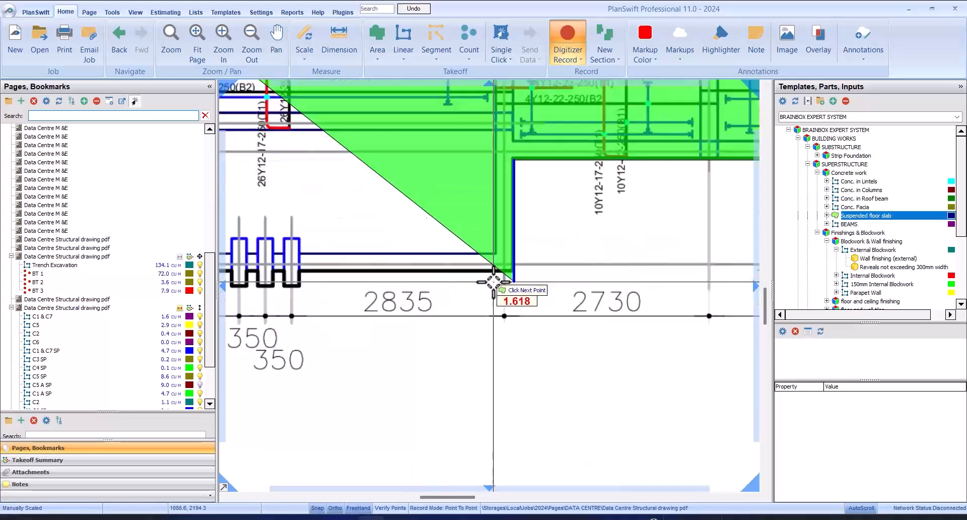
{"action": "left_click", "coordinate": [521, 267]}
{"action": "scroll", "coordinate": [675, 266], "scroll_direction": "down", "scroll_amount": 4}
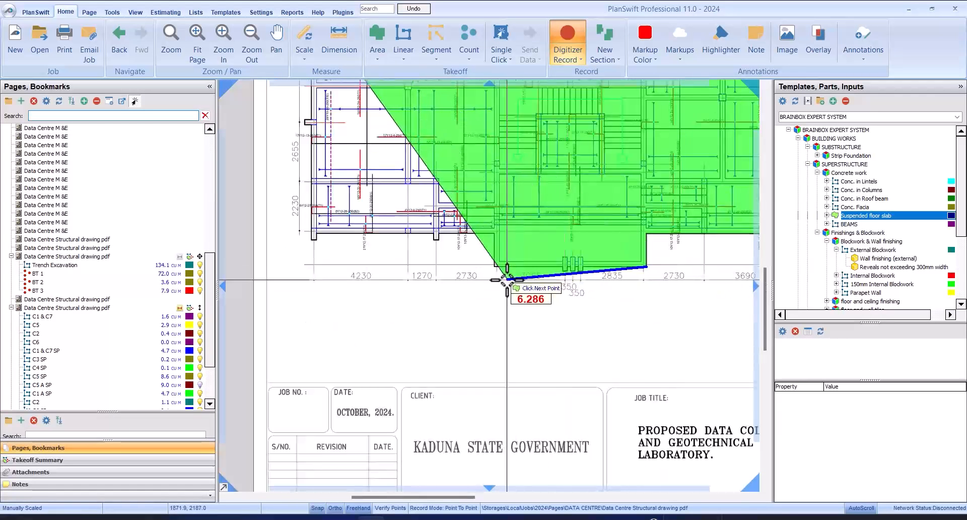
{"action": "scroll", "coordinate": [502, 268], "scroll_direction": "up", "scroll_amount": 3}
{"action": "scroll", "coordinate": [501, 267], "scroll_direction": "up", "scroll_amount": 1}
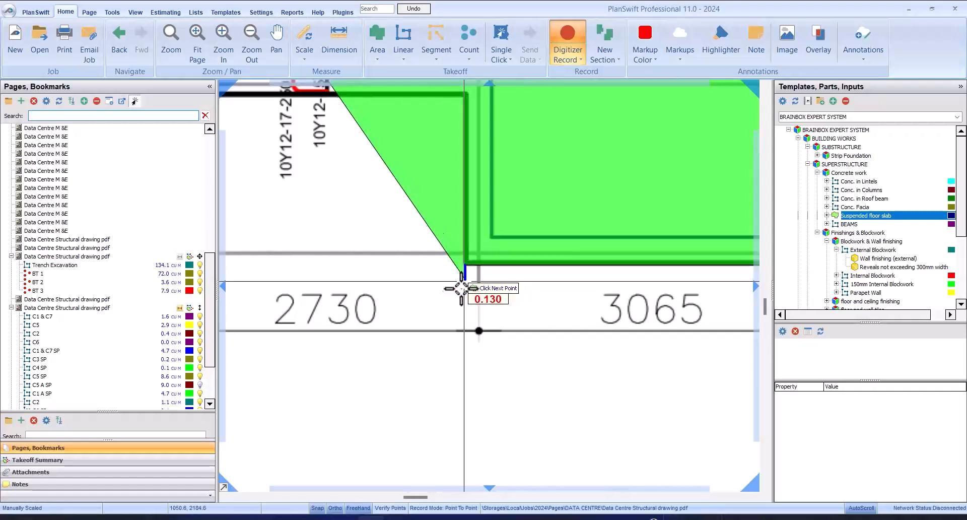
{"action": "left_click", "coordinate": [477, 265]}
{"action": "scroll", "coordinate": [475, 266], "scroll_direction": "down", "scroll_amount": 2}
{"action": "scroll", "coordinate": [459, 212], "scroll_direction": "up", "scroll_amount": 3}
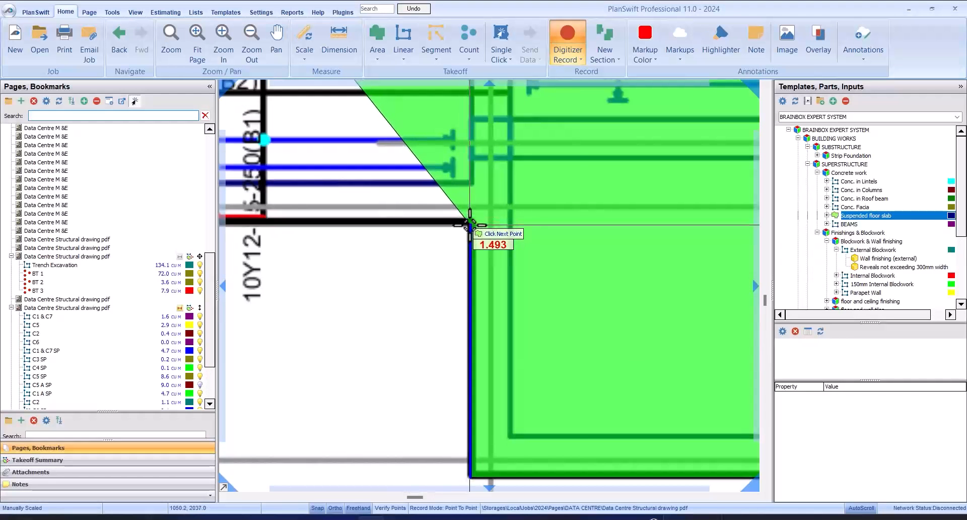
{"action": "left_click", "coordinate": [468, 225]}
Finish the slab outline at the plan's lower-left corner and stop recording the suspended floor slab.
{"action": "scroll", "coordinate": [594, 227], "scroll_direction": "down", "scroll_amount": 4}
{"action": "scroll", "coordinate": [435, 260], "scroll_direction": "up", "scroll_amount": 3}
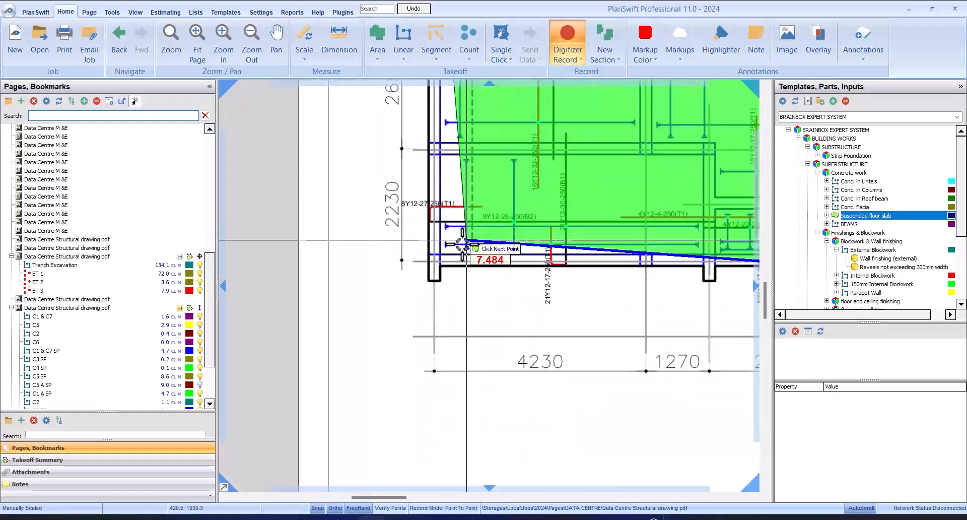
{"action": "scroll", "coordinate": [435, 260], "scroll_direction": "up", "scroll_amount": 2}
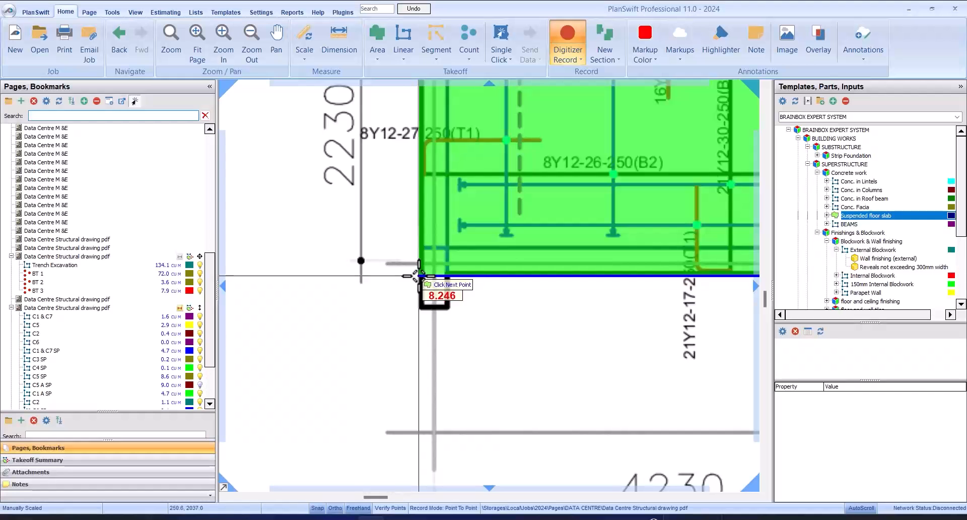
{"action": "left_click", "coordinate": [420, 275]}
{"action": "right_click", "coordinate": [508, 216]}
{"action": "left_click", "coordinate": [530, 239]}
{"action": "scroll", "coordinate": [537, 237], "scroll_direction": "down", "scroll_amount": 5}
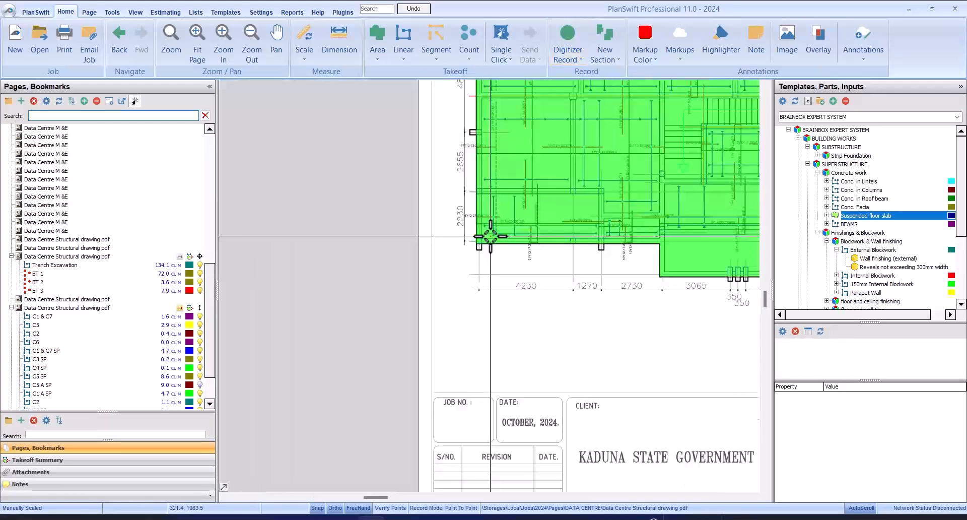
Start a point-to-point subtraction from the suspended floor slab at the angled entrance bay's upper-left inner corner.
{"action": "scroll", "coordinate": [695, 182], "scroll_direction": "up", "scroll_amount": 3}
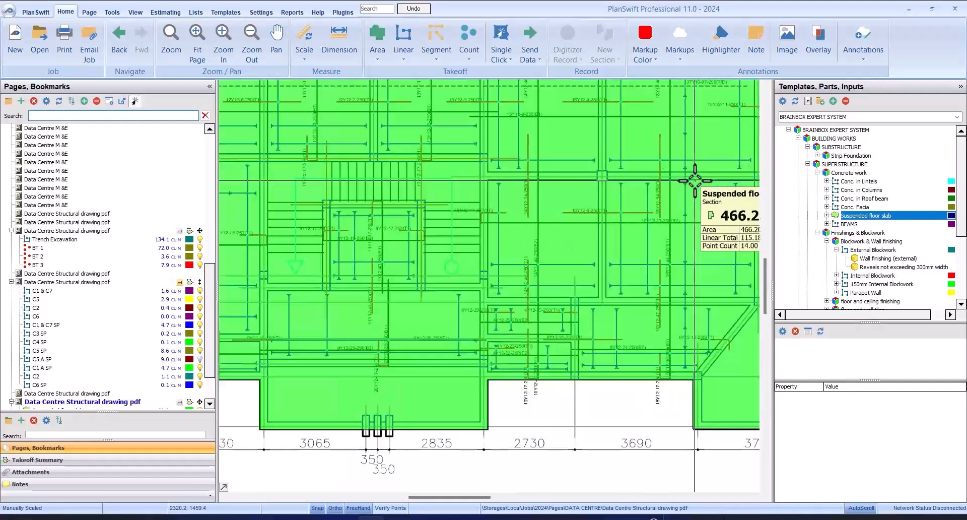
{"action": "scroll", "coordinate": [588, 198], "scroll_direction": "down", "scroll_amount": 3}
{"action": "scroll", "coordinate": [638, 216], "scroll_direction": "up", "scroll_amount": 3}
{"action": "scroll", "coordinate": [610, 217], "scroll_direction": "up", "scroll_amount": 2}
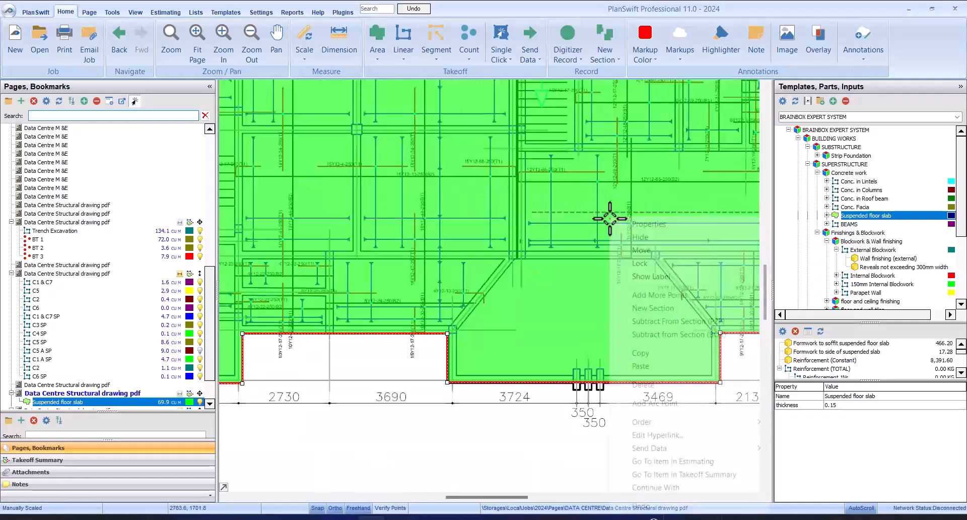
{"action": "right_click", "coordinate": [610, 217]}
{"action": "left_click", "coordinate": [701, 322]}
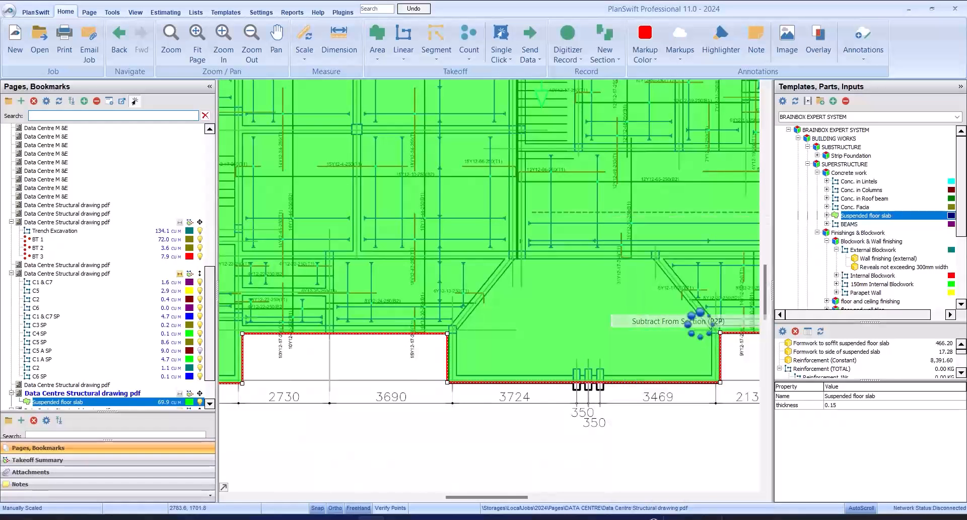
{"action": "scroll", "coordinate": [520, 274], "scroll_direction": "up", "scroll_amount": 2}
{"action": "scroll", "coordinate": [515, 259], "scroll_direction": "up", "scroll_amount": 2}
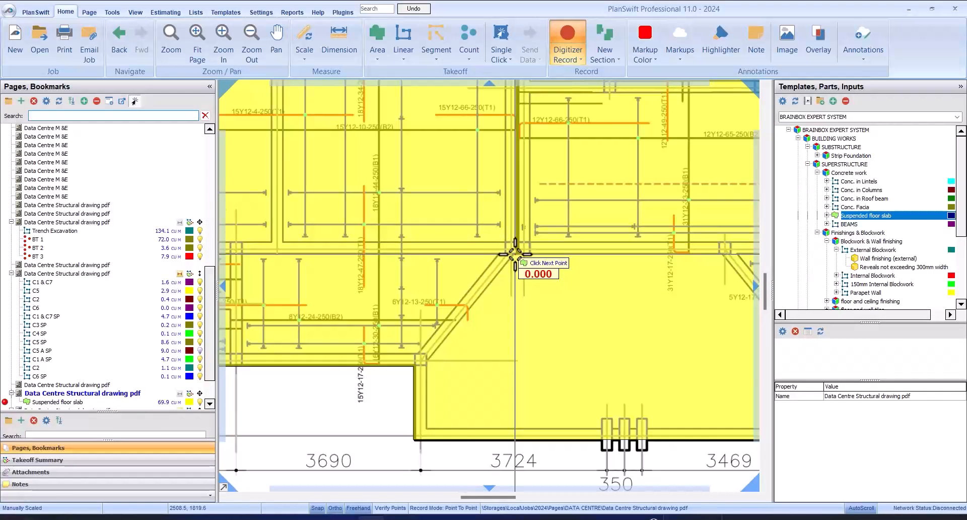
{"action": "scroll", "coordinate": [611, 259], "scroll_direction": "down", "scroll_amount": 2}
{"action": "scroll", "coordinate": [635, 256], "scroll_direction": "up", "scroll_amount": 4}
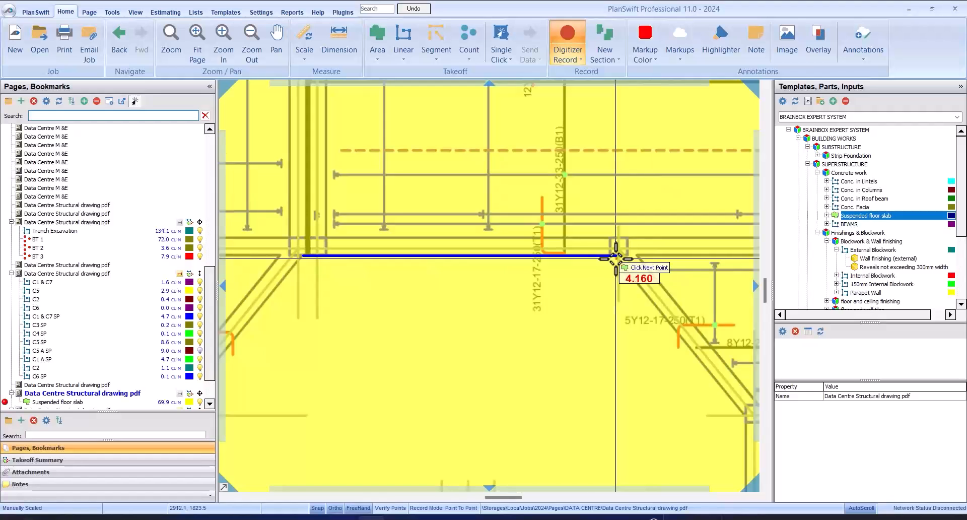
Trace the angled entrance bay's void along the inner faces of its beams to subtract it from the slab.
{"action": "left_click", "coordinate": [616, 259]}
{"action": "scroll", "coordinate": [648, 252], "scroll_direction": "down", "scroll_amount": 3}
{"action": "scroll", "coordinate": [645, 323], "scroll_direction": "up", "scroll_amount": 5}
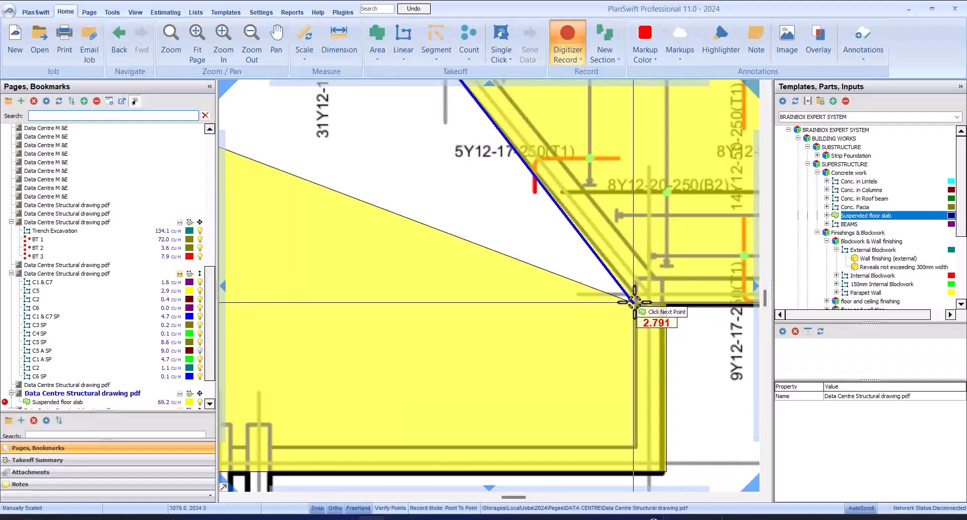
{"action": "left_click", "coordinate": [635, 302]}
{"action": "left_click", "coordinate": [639, 445]}
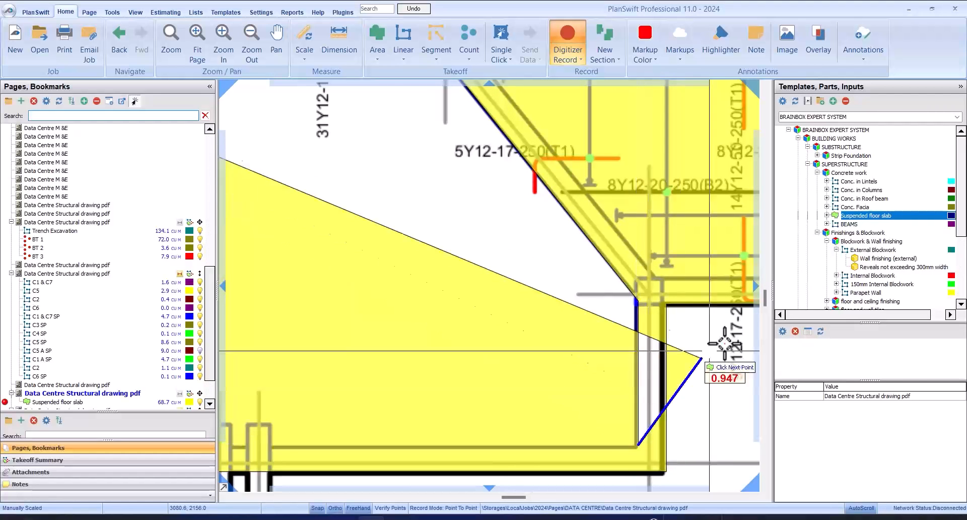
{"action": "scroll", "coordinate": [519, 363], "scroll_direction": "down", "scroll_amount": 3}
{"action": "scroll", "coordinate": [479, 362], "scroll_direction": "up", "scroll_amount": 5}
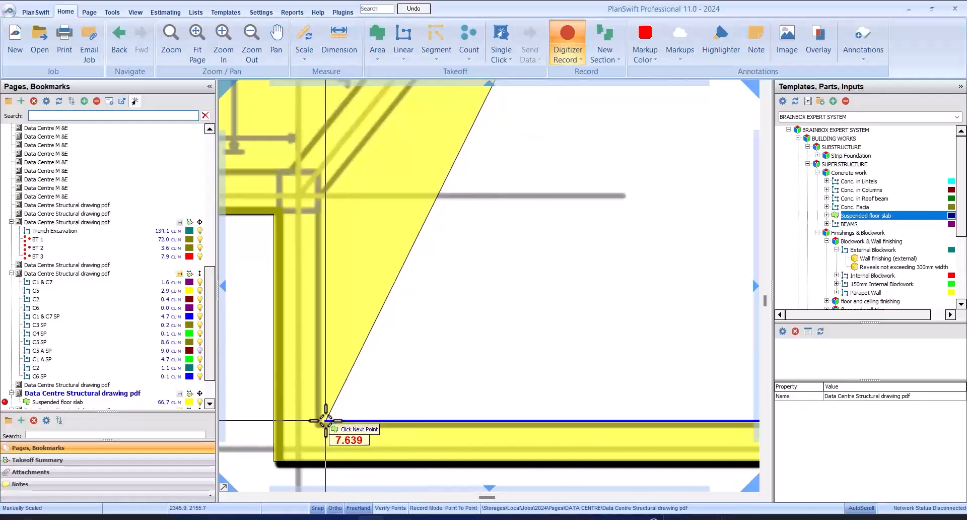
{"action": "left_click", "coordinate": [321, 421]}
{"action": "left_click", "coordinate": [320, 198]}
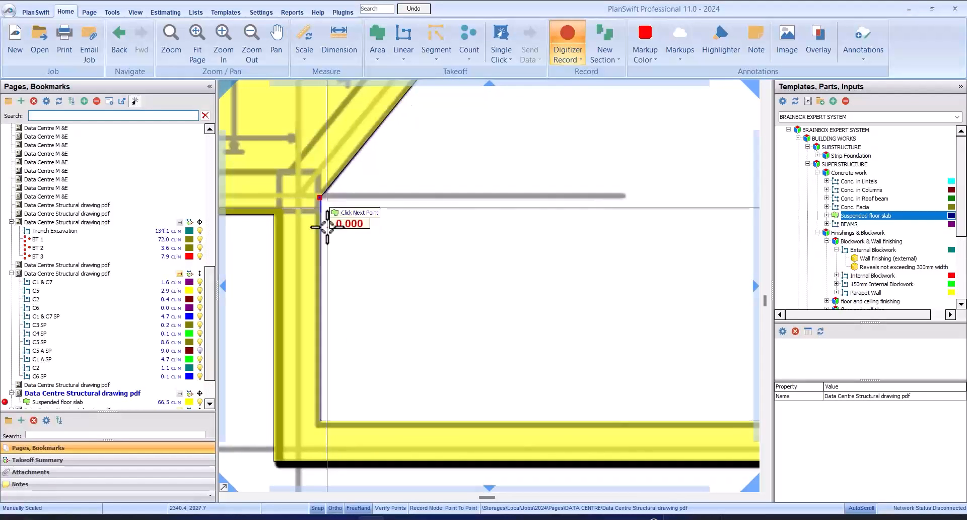
{"action": "scroll", "coordinate": [327, 227], "scroll_direction": "down", "scroll_amount": 3}
Subtract the void inside the projecting rectangular bay's beams as a new section of the slab takeoff.
{"action": "right_click", "coordinate": [497, 230]}
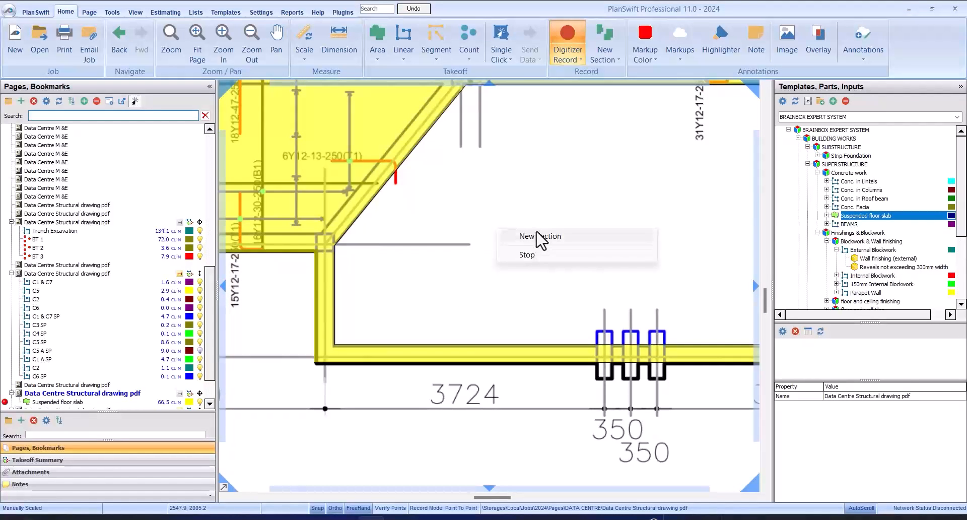
{"action": "scroll", "coordinate": [557, 236], "scroll_direction": "down", "scroll_amount": 4}
{"action": "scroll", "coordinate": [316, 243], "scroll_direction": "up", "scroll_amount": 5}
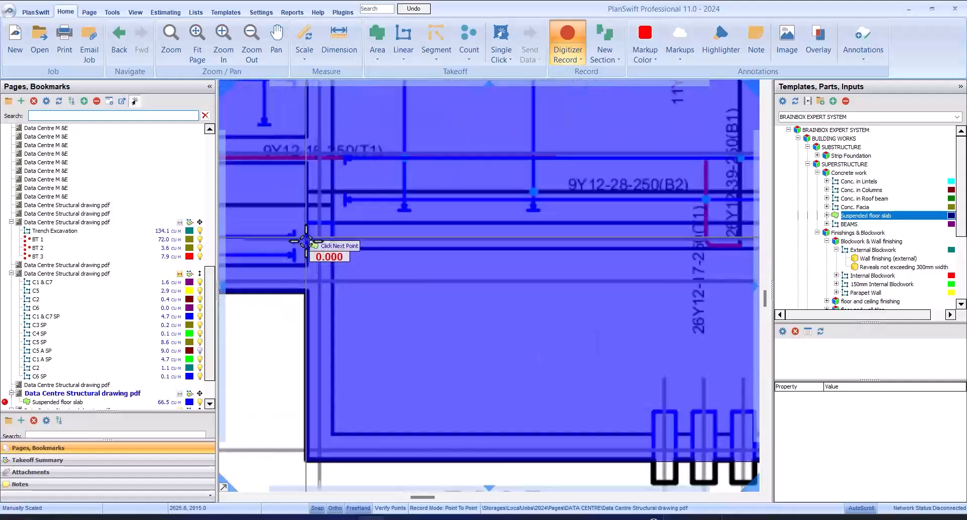
{"action": "scroll", "coordinate": [333, 247], "scroll_direction": "down", "scroll_amount": 4}
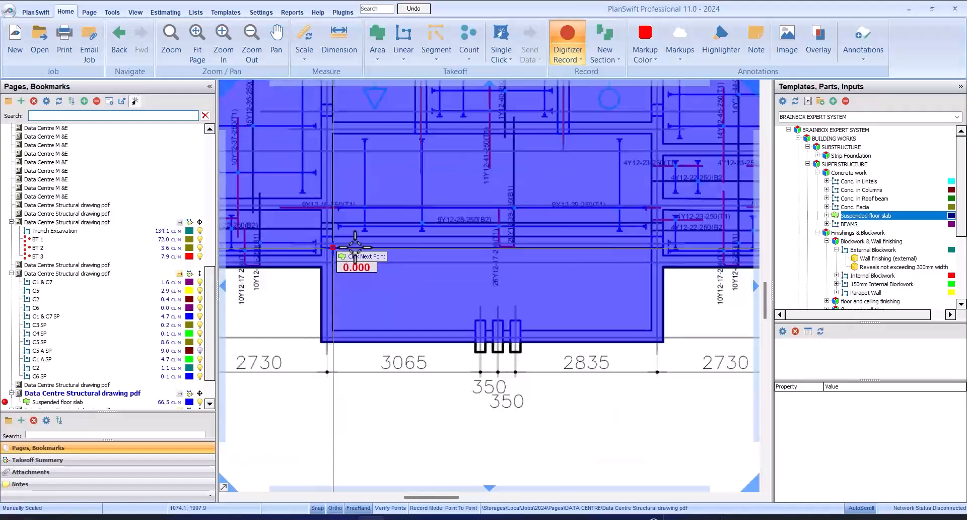
{"action": "scroll", "coordinate": [653, 248], "scroll_direction": "up", "scroll_amount": 4}
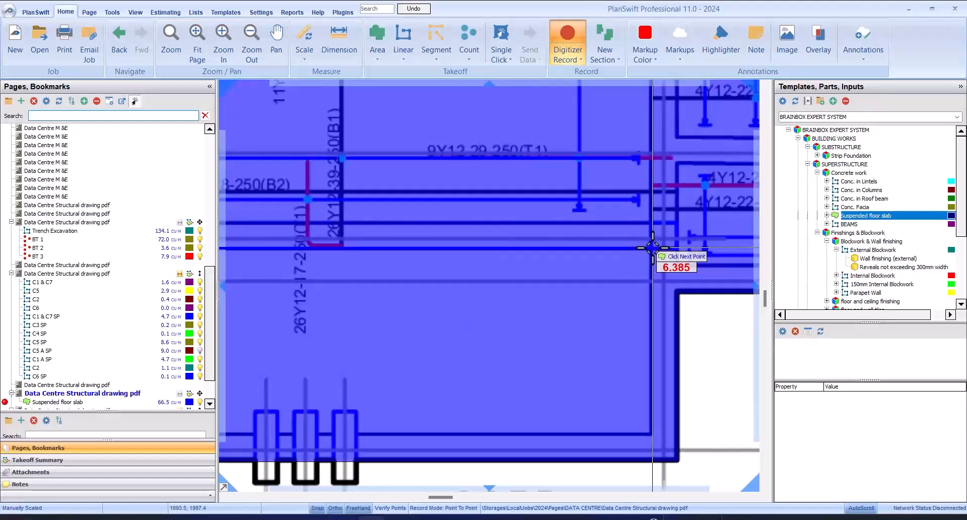
{"action": "left_click", "coordinate": [653, 248]}
{"action": "scroll", "coordinate": [653, 248], "scroll_direction": "down", "scroll_amount": 4}
{"action": "scroll", "coordinate": [690, 387], "scroll_direction": "up", "scroll_amount": 4}
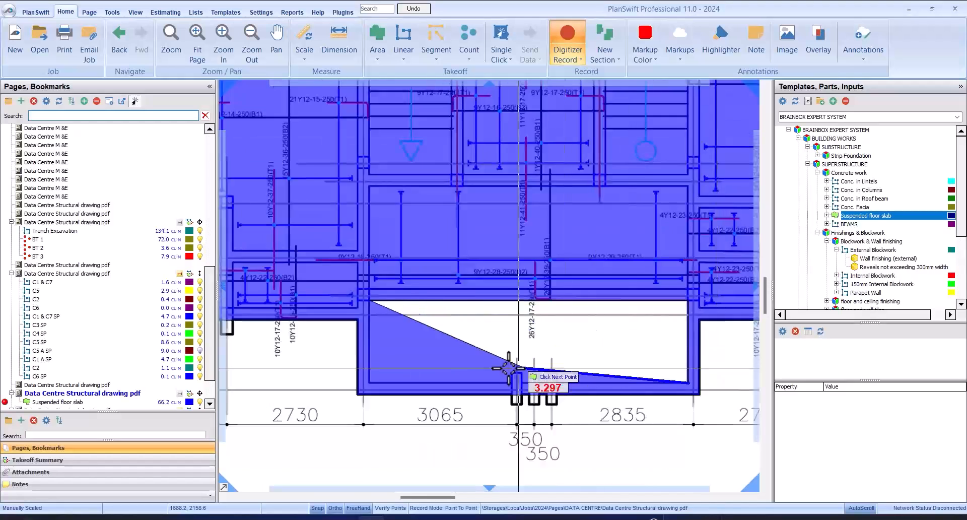
{"action": "left_click", "coordinate": [509, 368]}
{"action": "scroll", "coordinate": [348, 391], "scroll_direction": "up", "scroll_amount": 4}
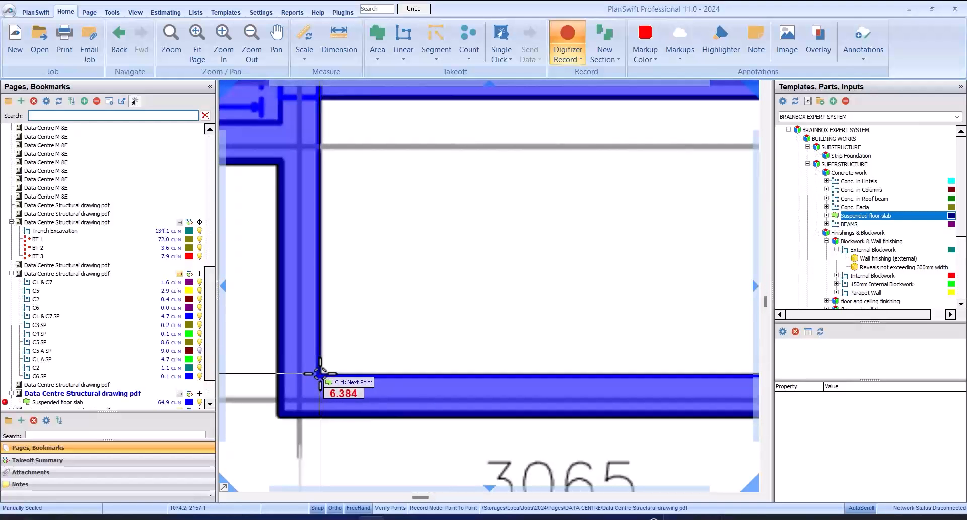
{"action": "left_click", "coordinate": [321, 374]}
{"action": "scroll", "coordinate": [428, 297], "scroll_direction": "down", "scroll_amount": 3}
Start a new subtraction section at the left staircase and trace its left flight's bottom and outer edges to the opening's upper-left corner.
{"action": "right_click", "coordinate": [452, 285]}
{"action": "left_click", "coordinate": [474, 292]}
{"action": "scroll", "coordinate": [446, 311], "scroll_direction": "down", "scroll_amount": 5}
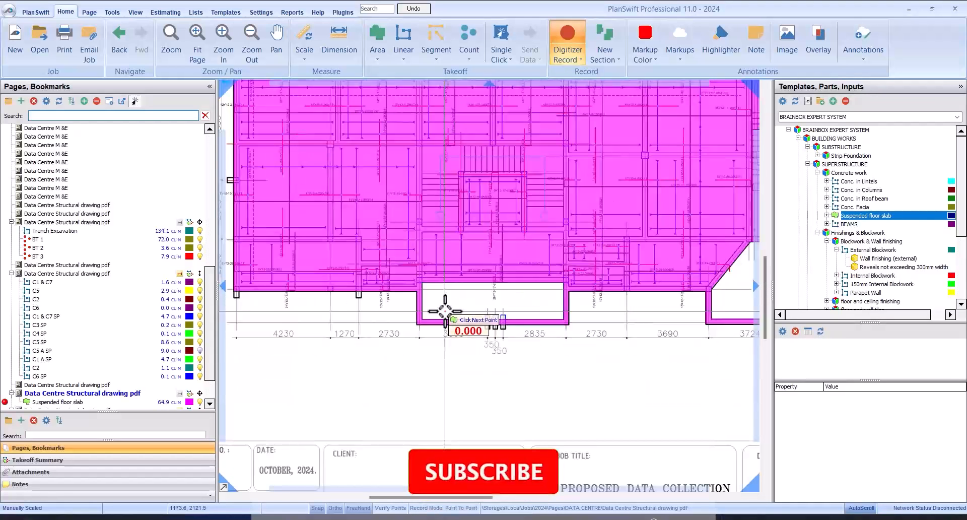
{"action": "scroll", "coordinate": [447, 168], "scroll_direction": "up", "scroll_amount": 5}
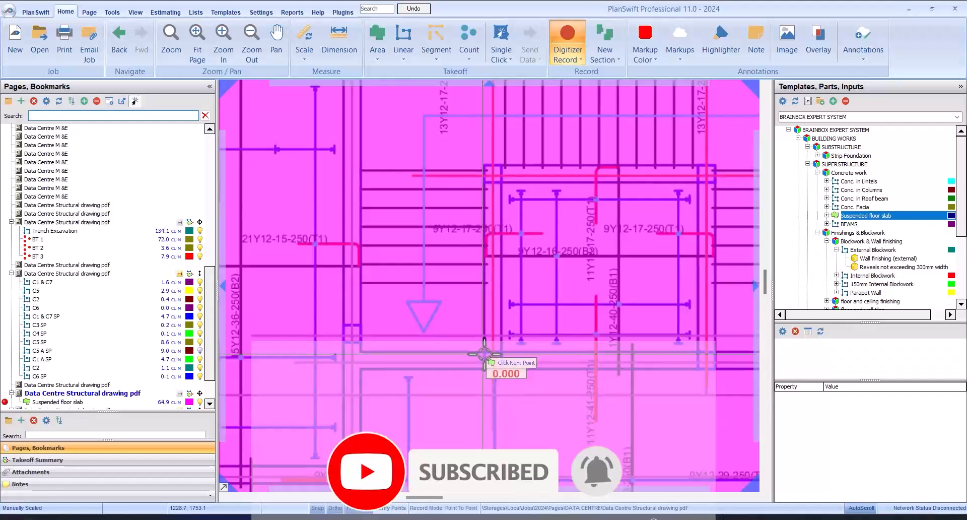
{"action": "left_click", "coordinate": [484, 354]}
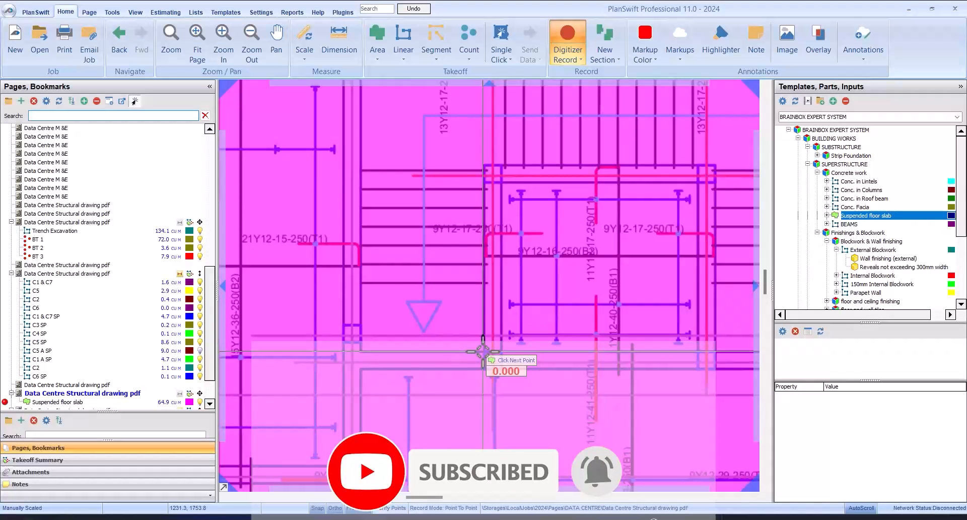
{"action": "left_click", "coordinate": [359, 351]}
{"action": "scroll", "coordinate": [362, 356], "scroll_direction": "down", "scroll_amount": 3}
{"action": "scroll", "coordinate": [369, 233], "scroll_direction": "up", "scroll_amount": 5}
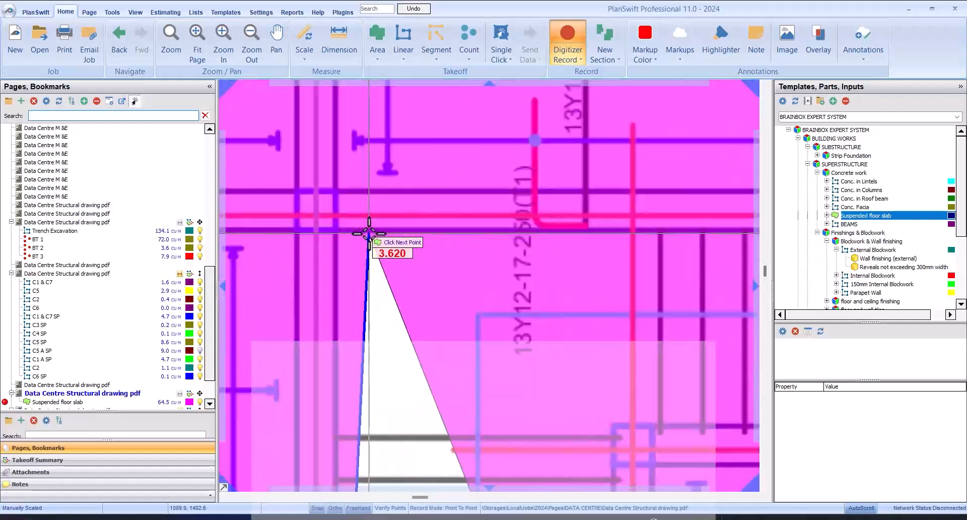
{"action": "left_click", "coordinate": [369, 234]}
Trace the left staircase opening's top and right edges and the bottom edge of its right flight.
{"action": "scroll", "coordinate": [369, 234], "scroll_direction": "down", "scroll_amount": 2}
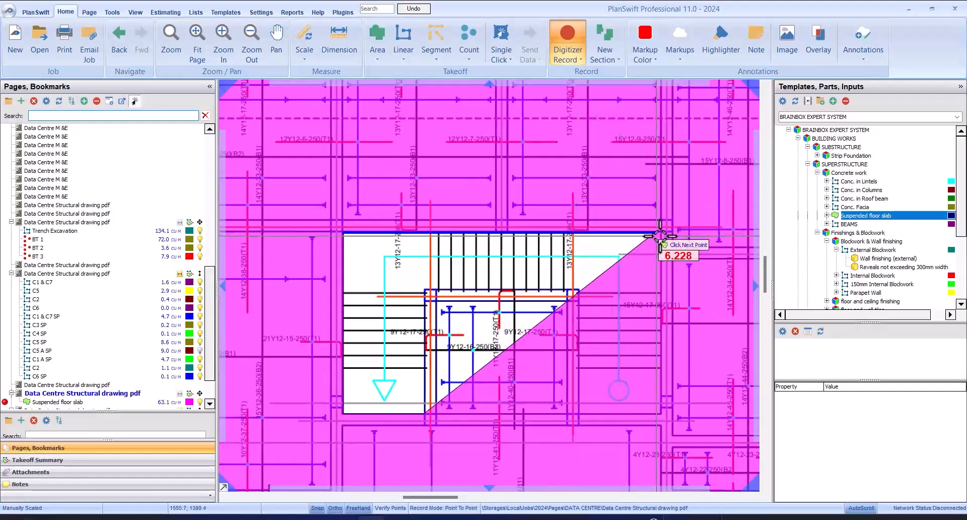
{"action": "scroll", "coordinate": [660, 235], "scroll_direction": "up", "scroll_amount": 2}
{"action": "left_click", "coordinate": [663, 235]}
{"action": "scroll", "coordinate": [651, 221], "scroll_direction": "down", "scroll_amount": 2}
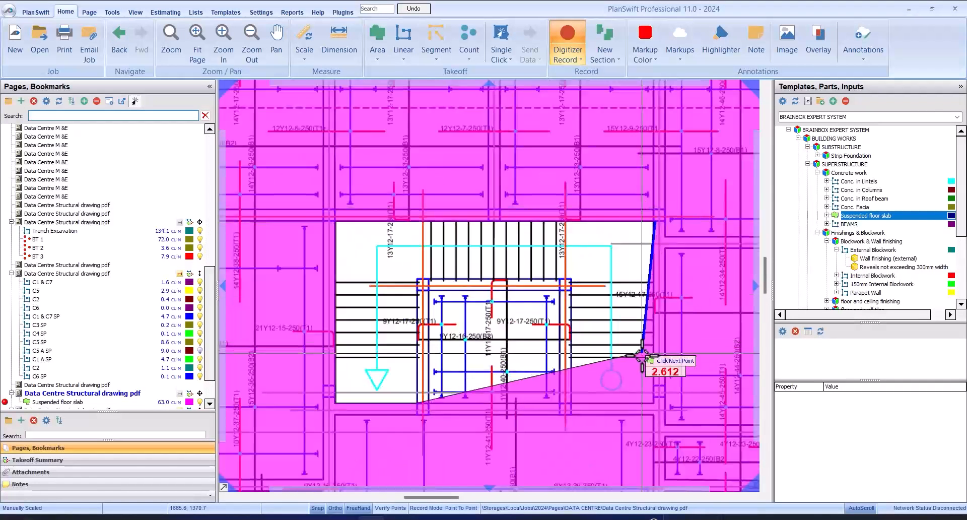
{"action": "scroll", "coordinate": [644, 357], "scroll_direction": "up", "scroll_amount": 3}
{"action": "left_click", "coordinate": [666, 396]}
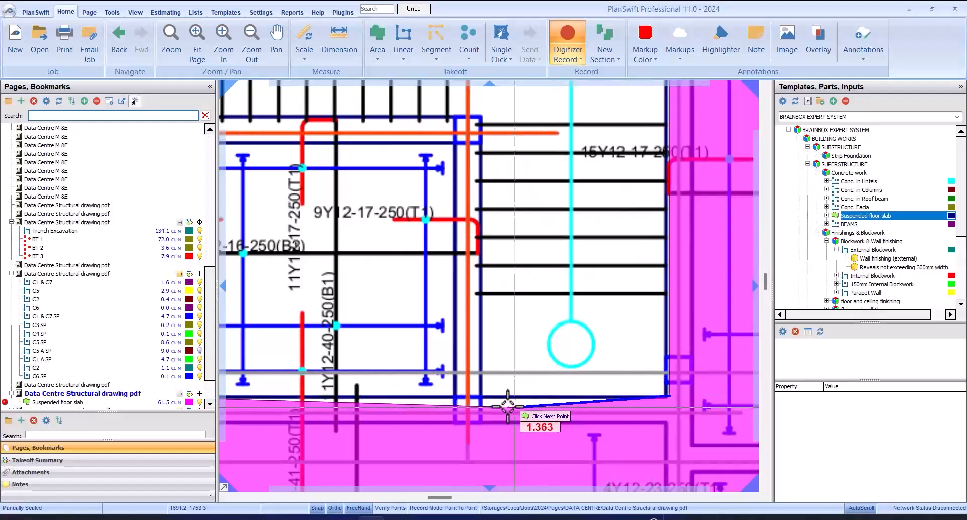
{"action": "left_click", "coordinate": [480, 398]}
Complete the left staircase void around the central slab panel's right and top edges, and begin a new subtraction section.
{"action": "scroll", "coordinate": [481, 397], "scroll_direction": "down", "scroll_amount": 2}
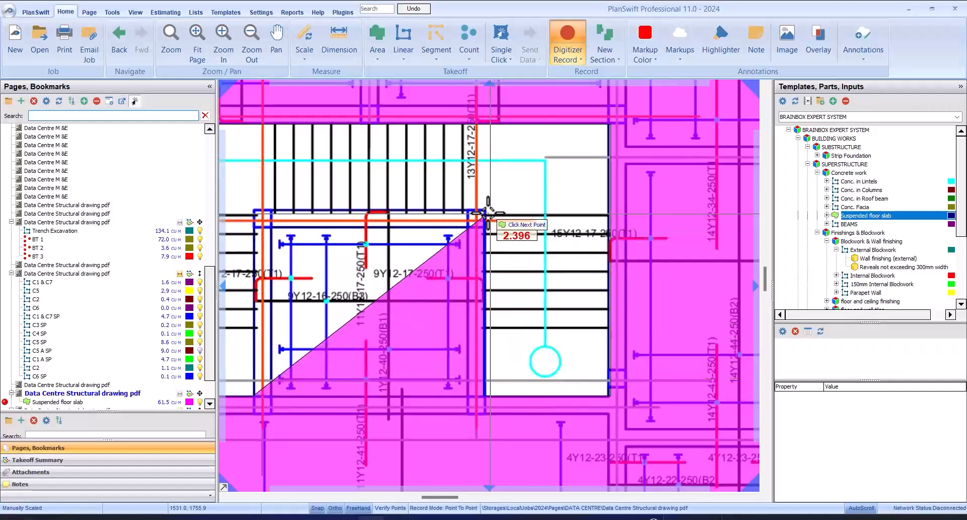
{"action": "scroll", "coordinate": [488, 208], "scroll_direction": "down", "scroll_amount": 2}
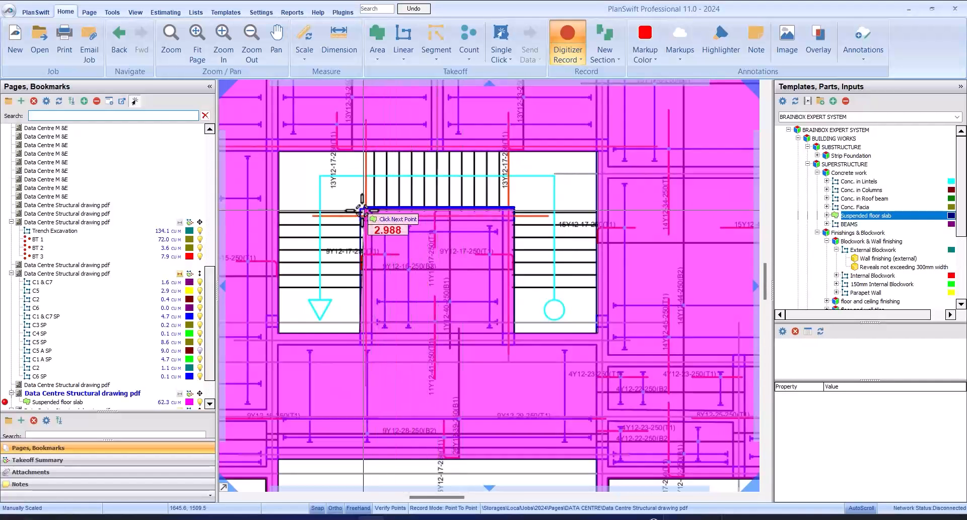
{"action": "scroll", "coordinate": [361, 212], "scroll_direction": "up", "scroll_amount": 3}
{"action": "left_click", "coordinate": [361, 211]}
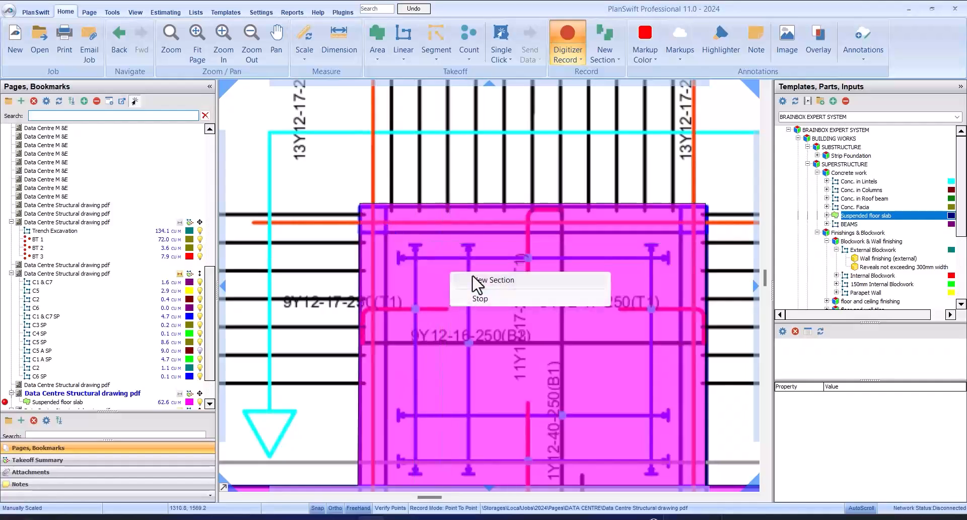
{"action": "scroll", "coordinate": [381, 285], "scroll_direction": "down", "scroll_amount": 3}
{"action": "scroll", "coordinate": [380, 284], "scroll_direction": "down", "scroll_amount": 3}
Trace the second staircase's void along the inner slab panel's left and top edges, starting from the panel's lower-left corner.
{"action": "scroll", "coordinate": [525, 222], "scroll_direction": "up", "scroll_amount": 2}
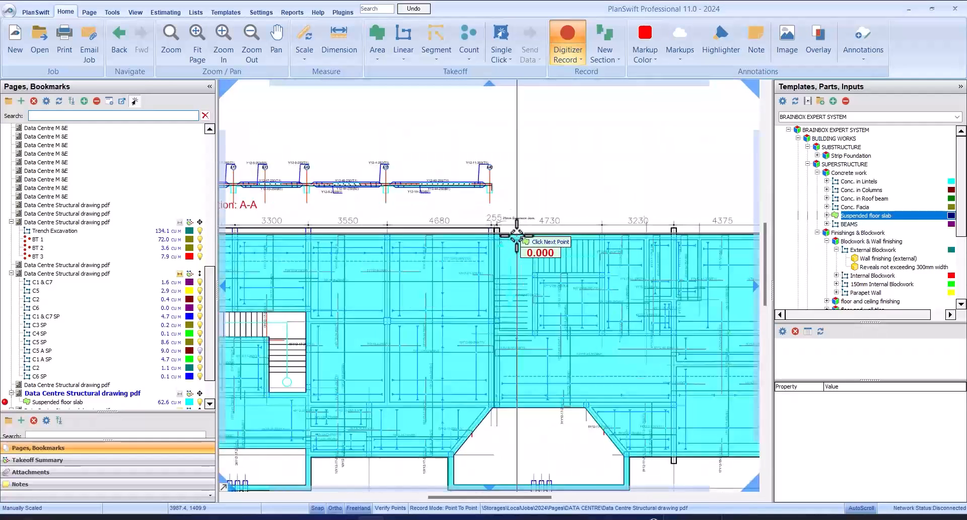
{"action": "scroll", "coordinate": [551, 367], "scroll_direction": "up", "scroll_amount": 4}
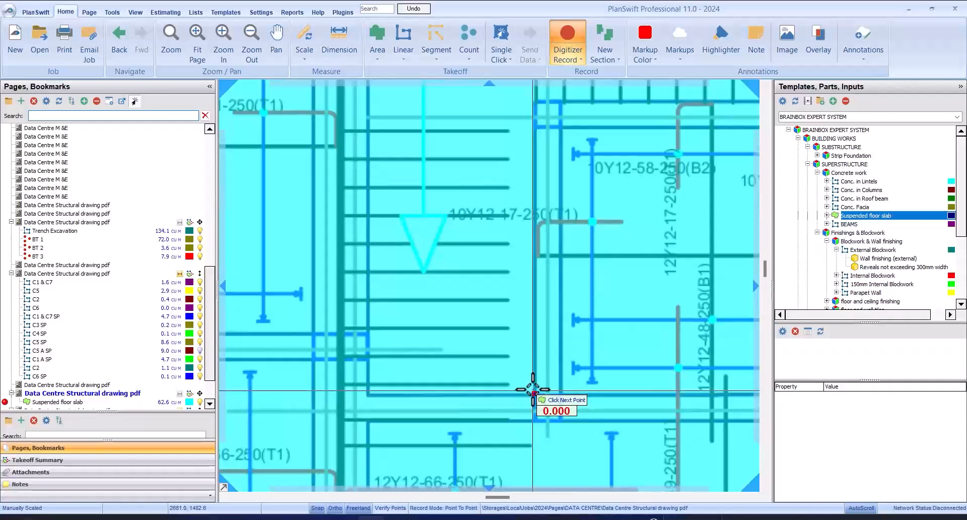
{"action": "scroll", "coordinate": [534, 395], "scroll_direction": "down", "scroll_amount": 2}
{"action": "scroll", "coordinate": [539, 210], "scroll_direction": "up", "scroll_amount": 3}
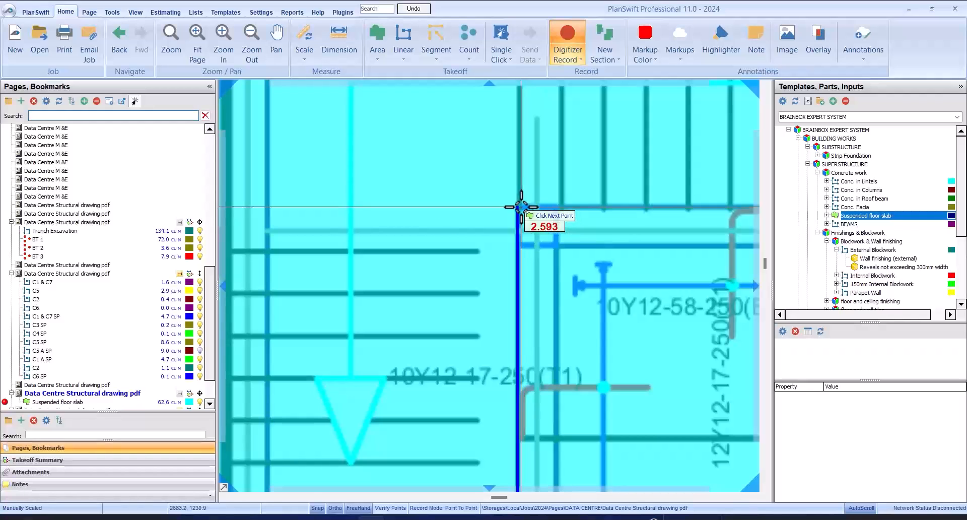
{"action": "scroll", "coordinate": [519, 209], "scroll_direction": "down", "scroll_amount": 3}
{"action": "scroll", "coordinate": [609, 208], "scroll_direction": "up", "scroll_amount": 3}
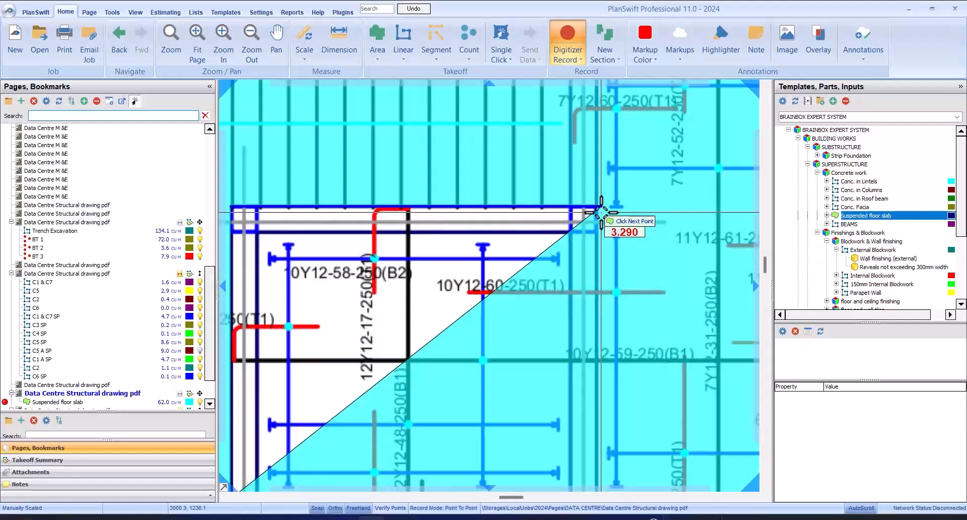
{"action": "scroll", "coordinate": [612, 186], "scroll_direction": "down", "scroll_amount": 1}
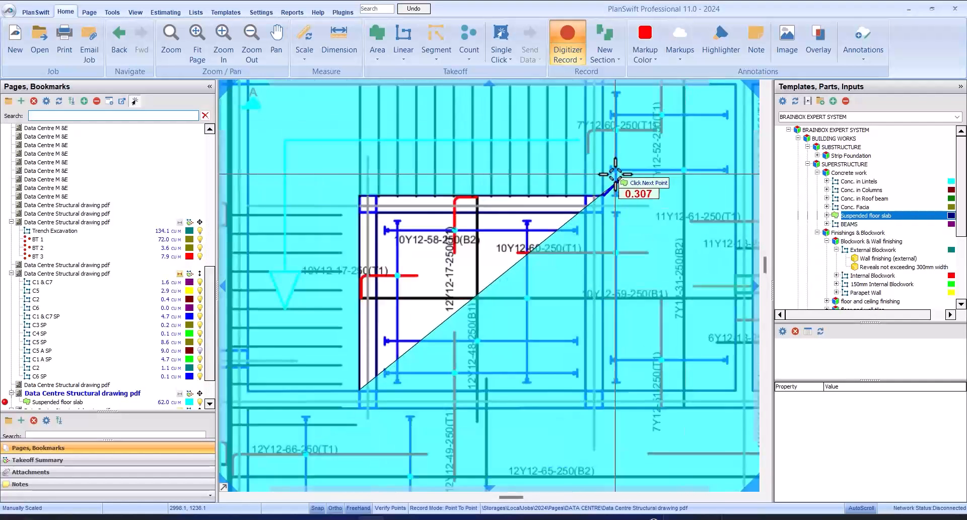
Continue the second staircase void down the inner panel's right edge, across the bottom, and up the opening's right beam face.
{"action": "scroll", "coordinate": [609, 328], "scroll_direction": "down", "scroll_amount": 2}
{"action": "scroll", "coordinate": [609, 321], "scroll_direction": "up", "scroll_amount": 3}
{"action": "left_click", "coordinate": [610, 321]}
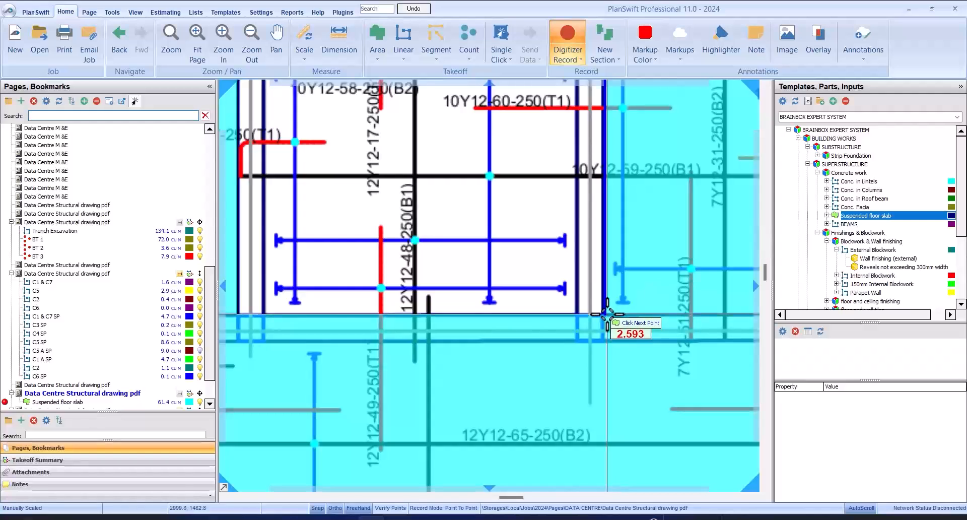
{"action": "scroll", "coordinate": [612, 325], "scroll_direction": "down", "scroll_amount": 1}
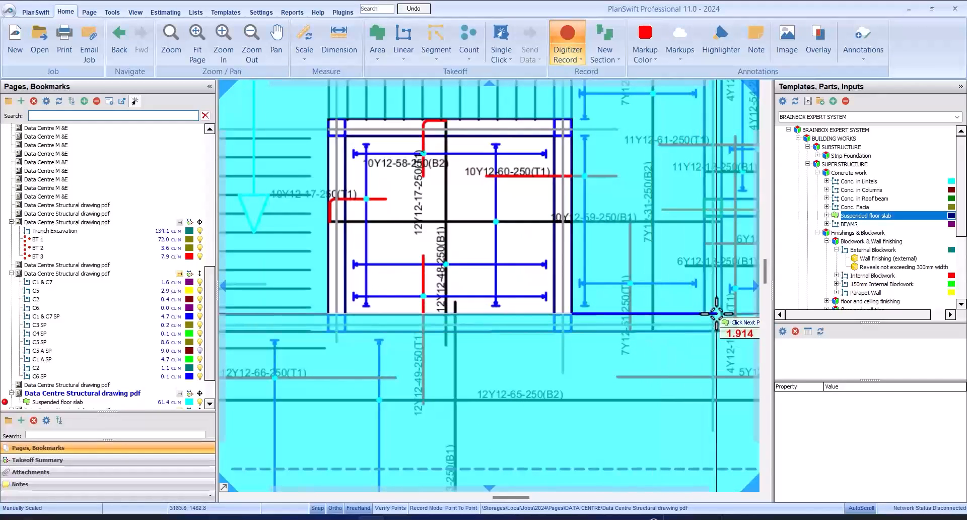
{"action": "scroll", "coordinate": [707, 313], "scroll_direction": "down", "scroll_amount": 1}
{"action": "scroll", "coordinate": [687, 342], "scroll_direction": "up", "scroll_amount": 1}
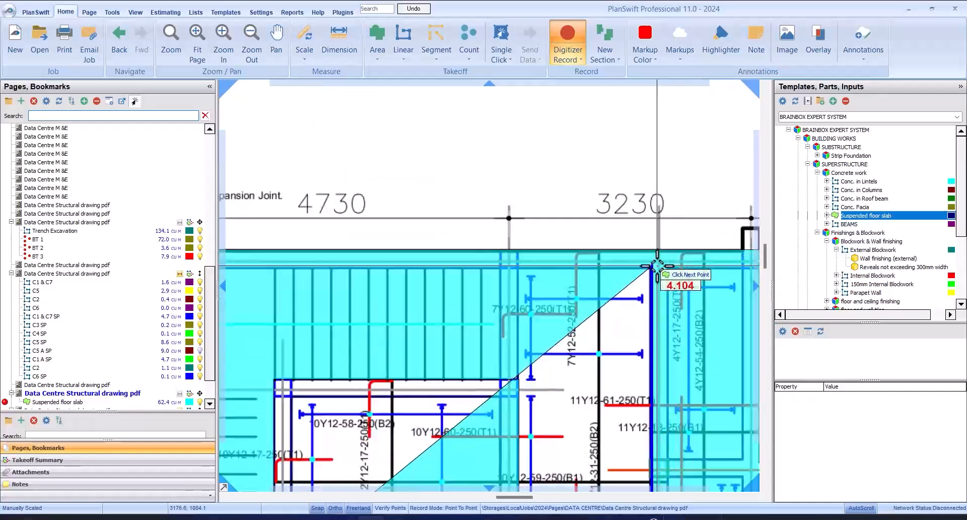
Complete the second staircase void along its top and left edges down to the left flight's lower corner, and stop recording the slab.
{"action": "scroll", "coordinate": [630, 270], "scroll_direction": "down", "scroll_amount": 1}
{"action": "scroll", "coordinate": [501, 265], "scroll_direction": "up", "scroll_amount": 1}
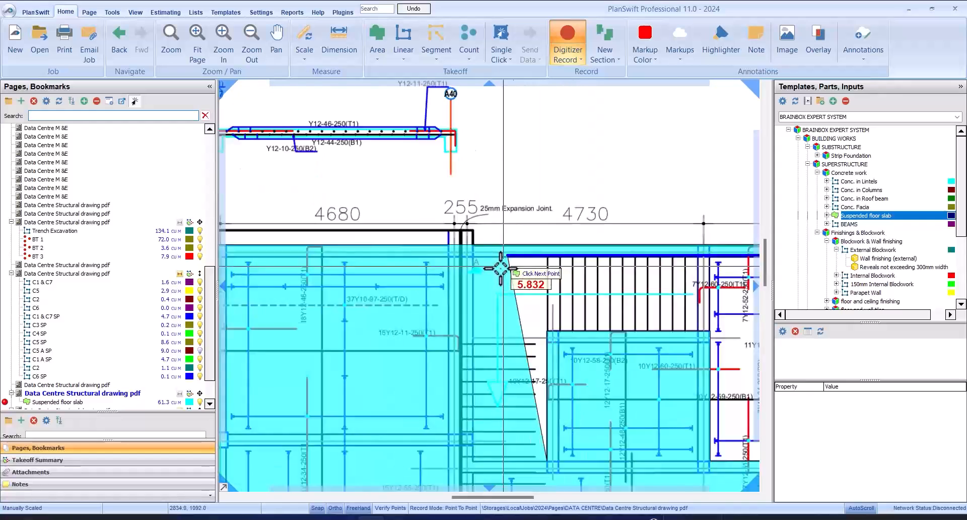
{"action": "left_click", "coordinate": [458, 254]}
{"action": "scroll", "coordinate": [529, 241], "scroll_direction": "down", "scroll_amount": 2}
{"action": "scroll", "coordinate": [502, 366], "scroll_direction": "up", "scroll_amount": 3}
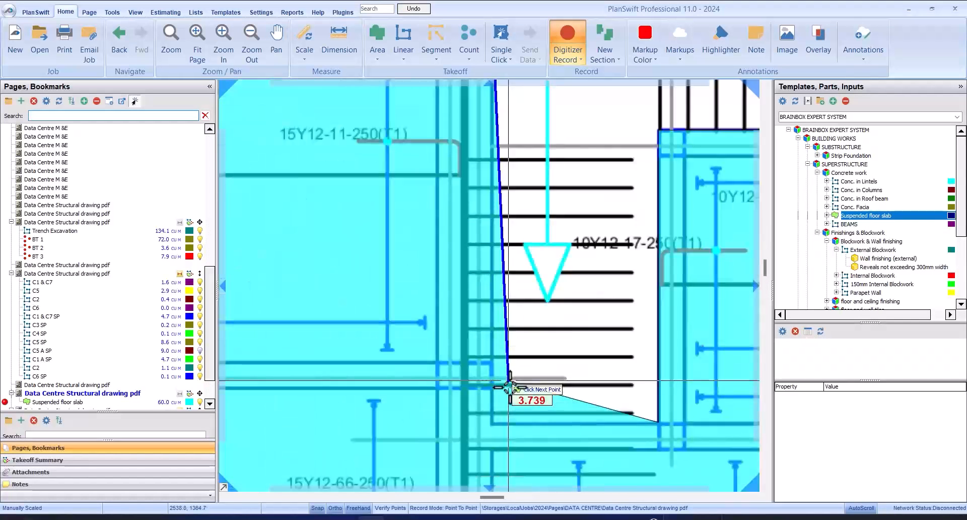
{"action": "left_click", "coordinate": [497, 428]}
{"action": "scroll", "coordinate": [534, 302], "scroll_direction": "down", "scroll_amount": 3}
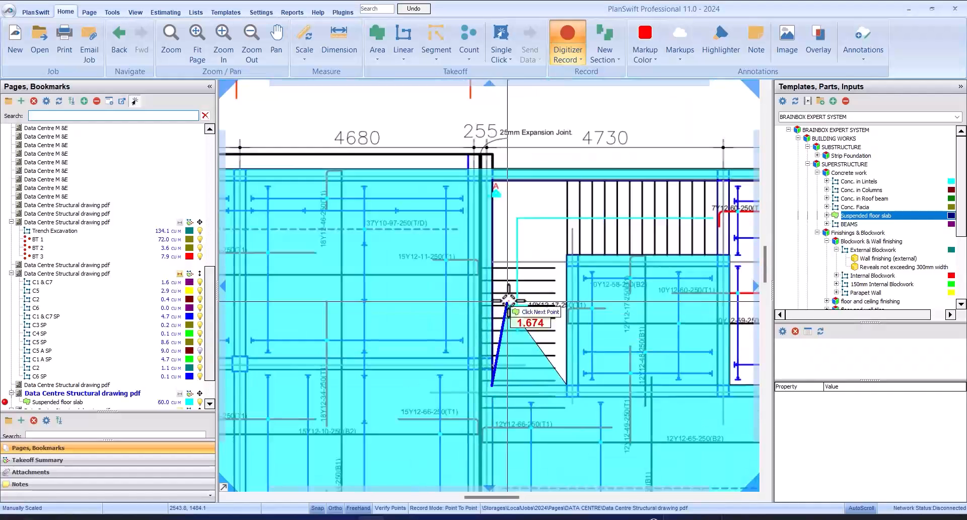
{"action": "right_click", "coordinate": [540, 282]}
{"action": "left_click", "coordinate": [569, 309]}
{"action": "scroll", "coordinate": [504, 282], "scroll_direction": "down", "scroll_amount": 5}
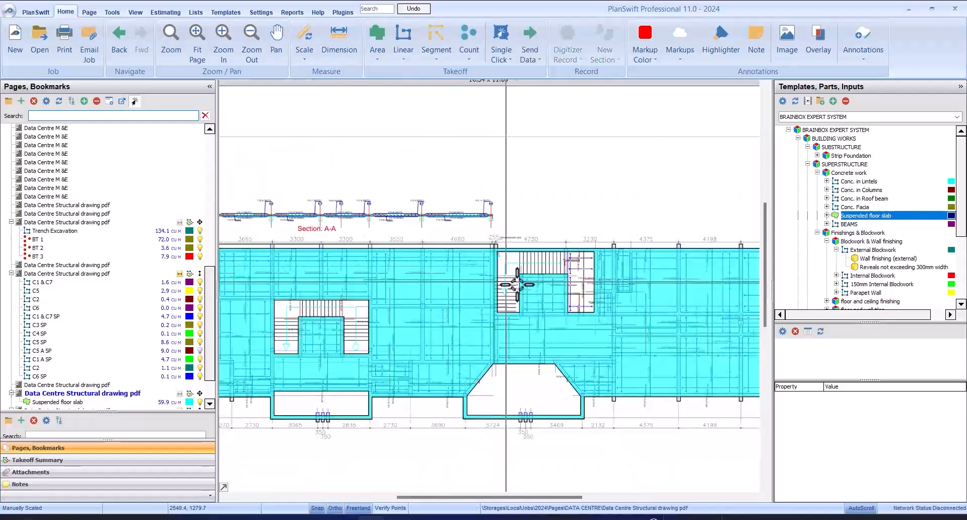
{"action": "scroll", "coordinate": [657, 298], "scroll_direction": "up", "scroll_amount": 3}
{"action": "mouse_move", "coordinate": [607, 291]}
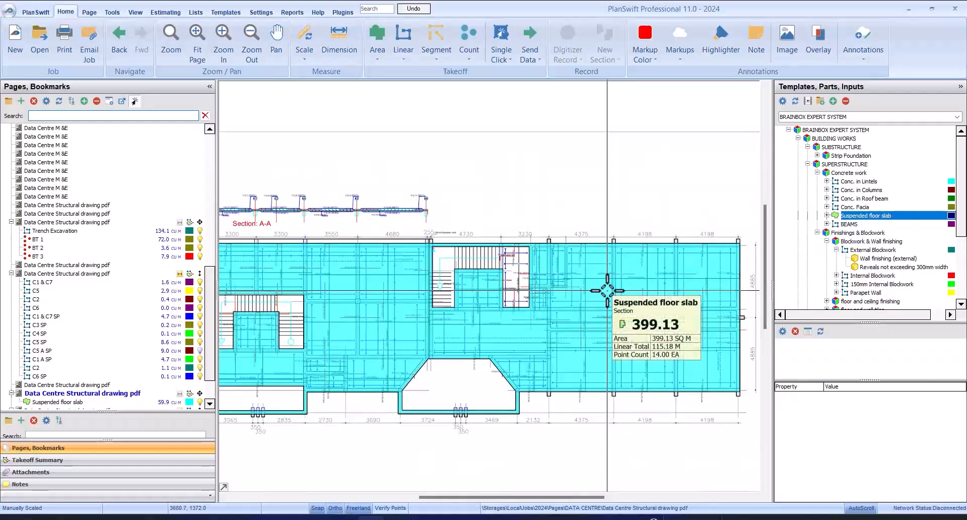
{"action": "scroll", "coordinate": [615, 333], "scroll_direction": "down", "scroll_amount": 2}
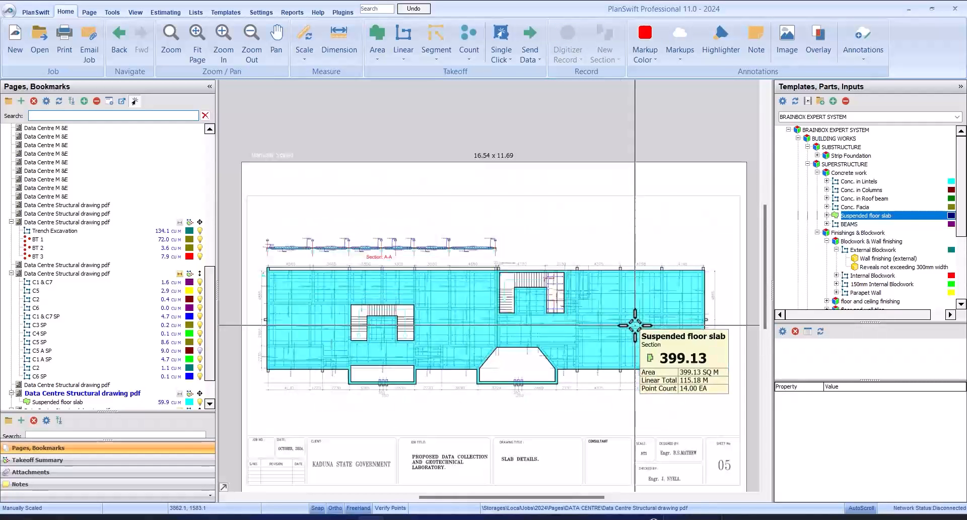
{"action": "scroll", "coordinate": [463, 313], "scroll_direction": "up", "scroll_amount": 4}
{"action": "scroll", "coordinate": [462, 313], "scroll_direction": "up", "scroll_amount": 2}
{"action": "right_click", "coordinate": [462, 312]}
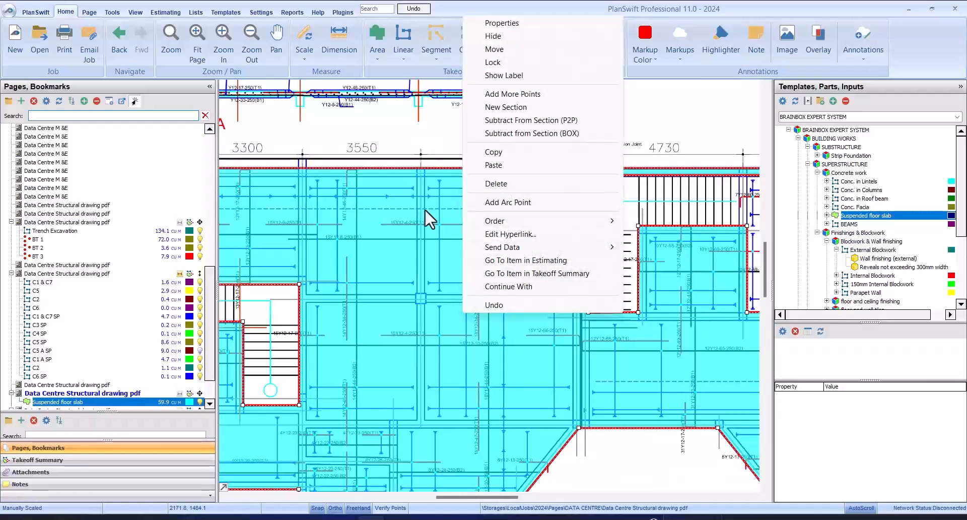
{"action": "left_click", "coordinate": [509, 120]}
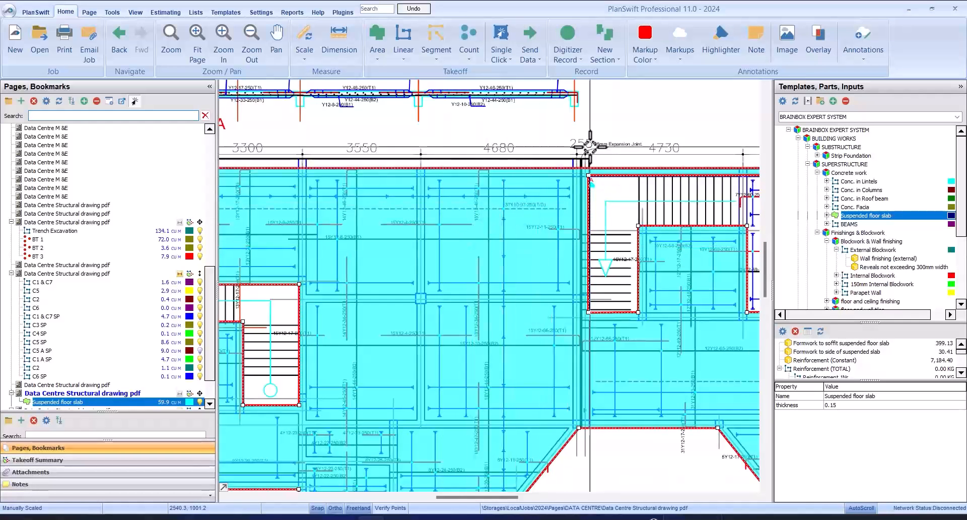
{"action": "key", "text": "Escape"}
Select the suspended floor slab takeoff under its drawing page to review its quantities, then clear the selection.
{"action": "scroll", "coordinate": [126, 376], "scroll_direction": "down", "scroll_amount": 2}
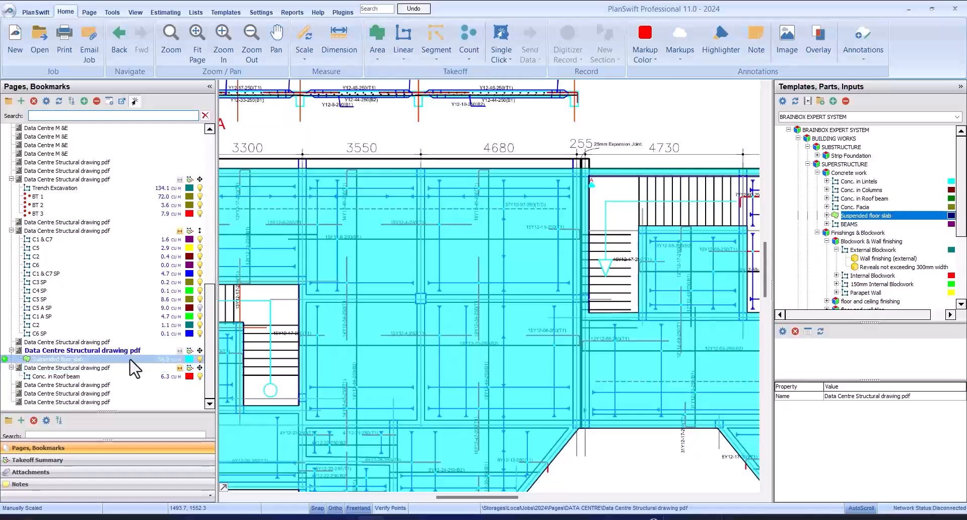
{"action": "left_click", "coordinate": [130, 360]}
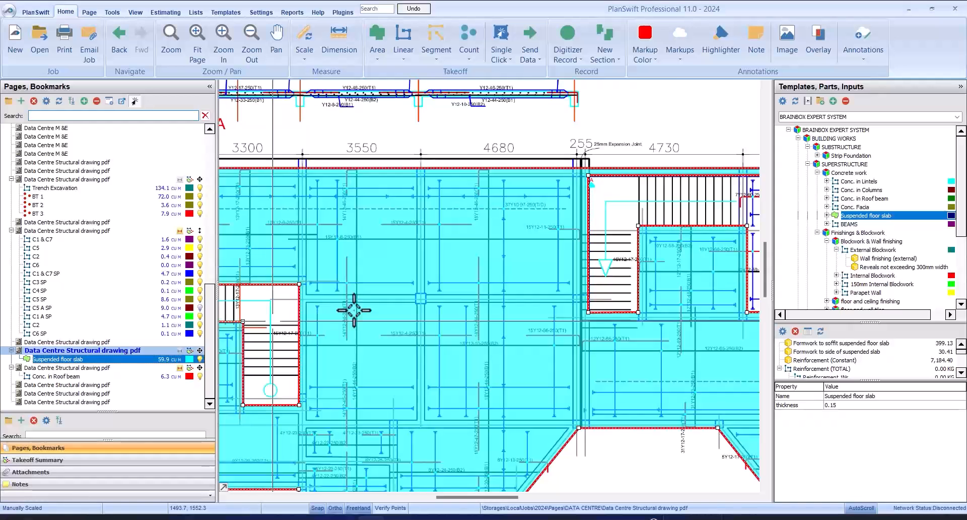
{"action": "key", "text": "Escape"}
Select the BEAMS template in the superstructure concrete work.
{"action": "scroll", "coordinate": [354, 310], "scroll_direction": "down", "scroll_amount": 5}
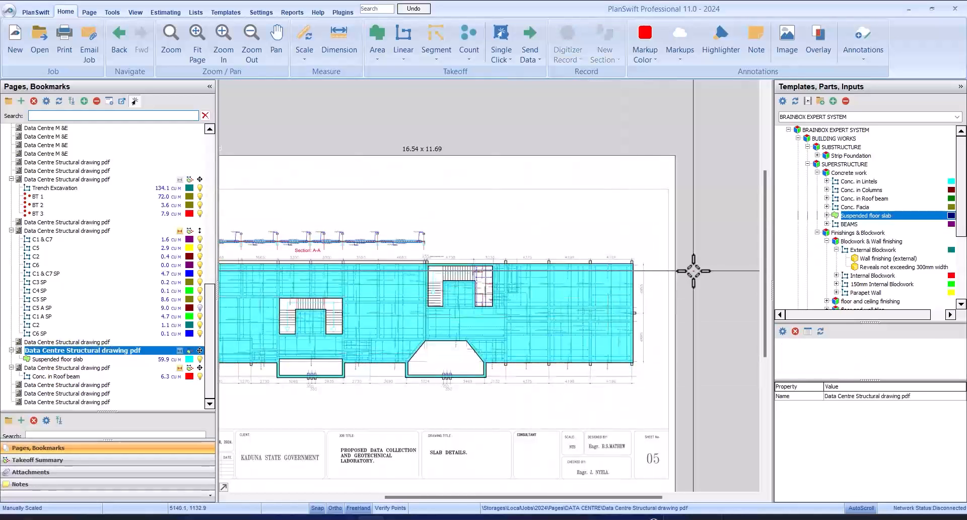
{"action": "scroll", "coordinate": [424, 328], "scroll_direction": "up", "scroll_amount": 3}
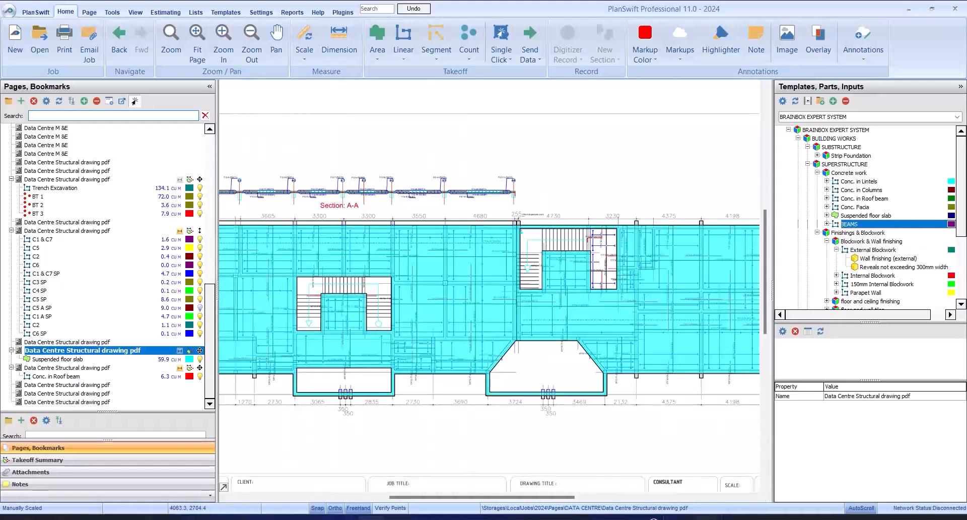
{"action": "left_click_drag", "start_coordinate": [507, 217], "coordinate": [530, 230]}
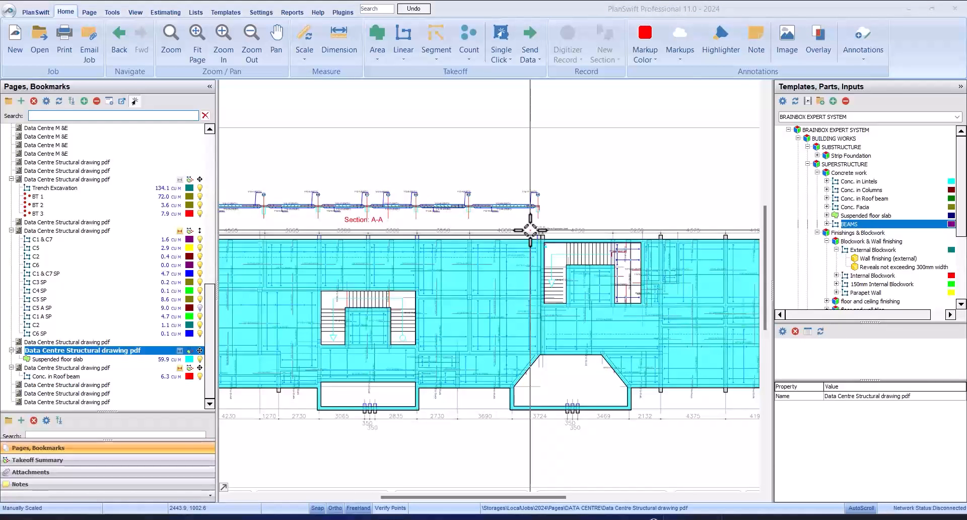